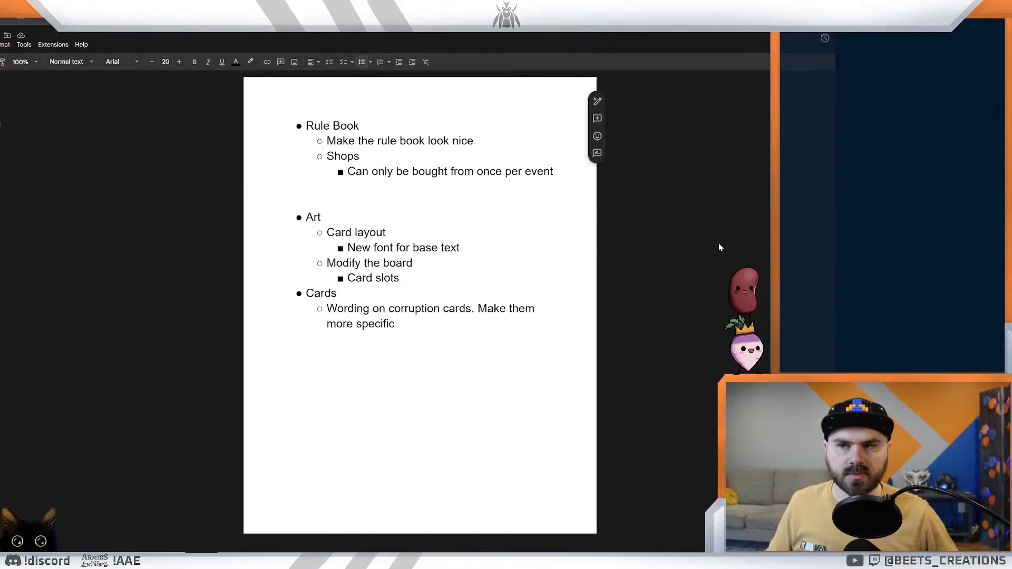
Step: Open the Favor text document and review its card checklist and the draft lines for each item
double_click(287, 338)
left_click(295, 5)
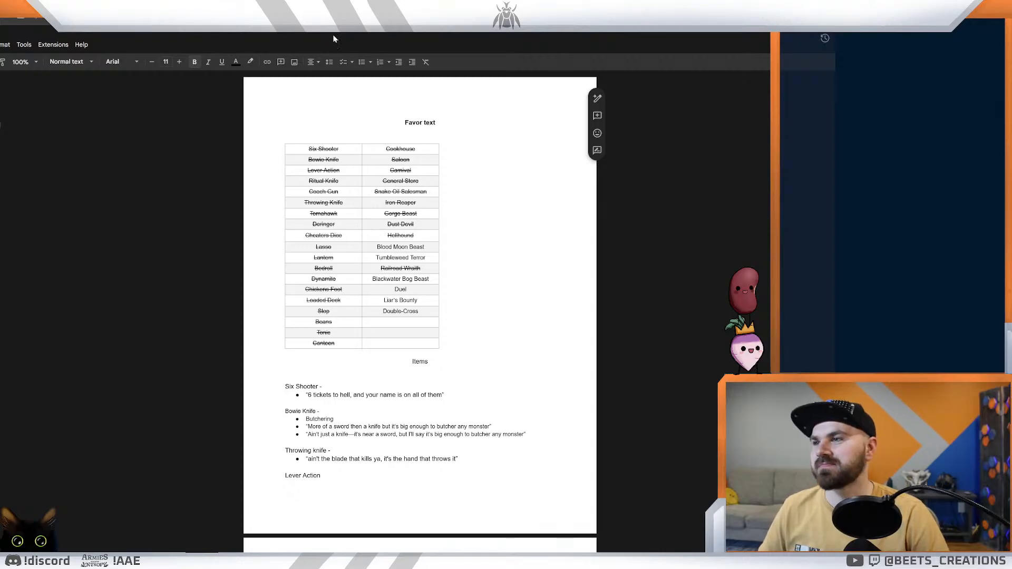
scroll(420, 306, "down", 15)
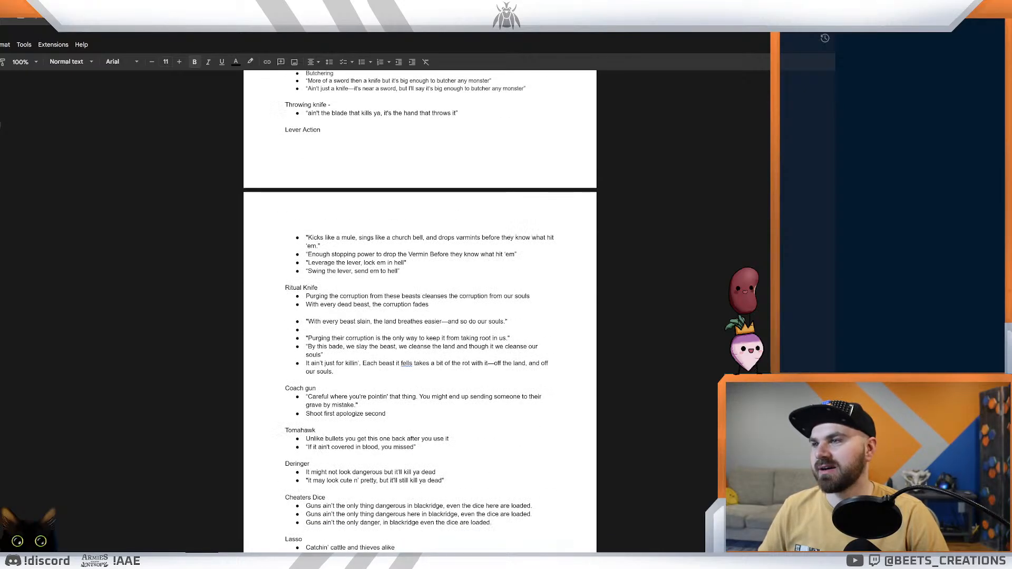
scroll(420, 311, "down", 10)
scroll(420, 311, "up", 3)
scroll(420, 311, "up", 15)
Step: Switch to the card designer and view the creature cards from Greedmarrow Ghoul through Moth
key("ctrl+Tab")
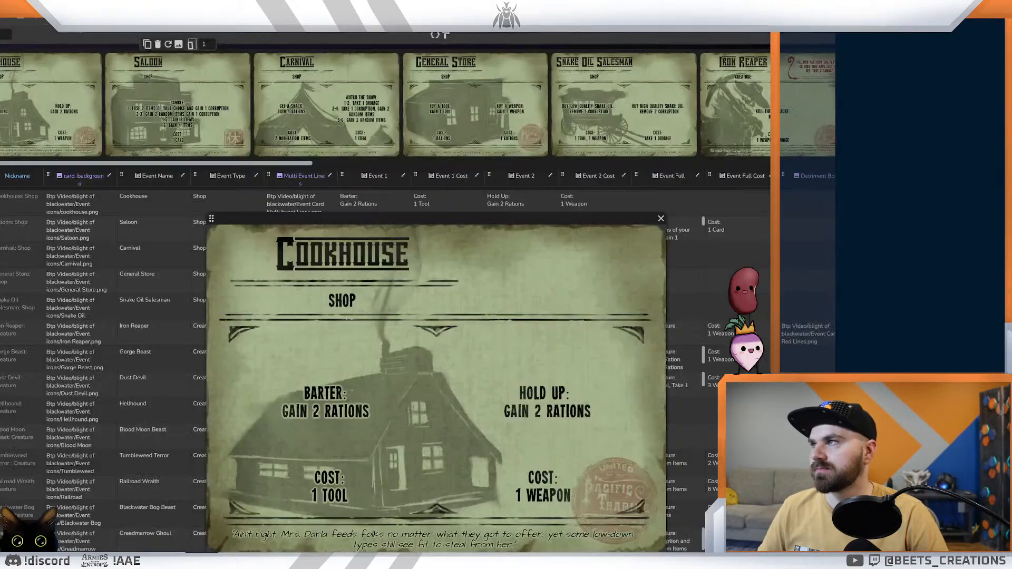
left_click_drag(220, 163, 769, 160)
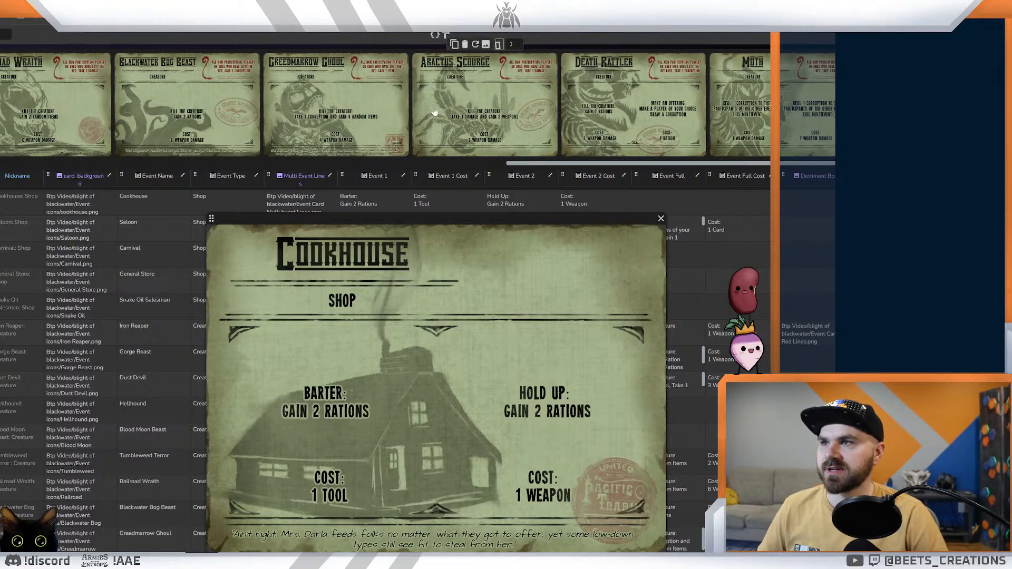
left_click(337, 115)
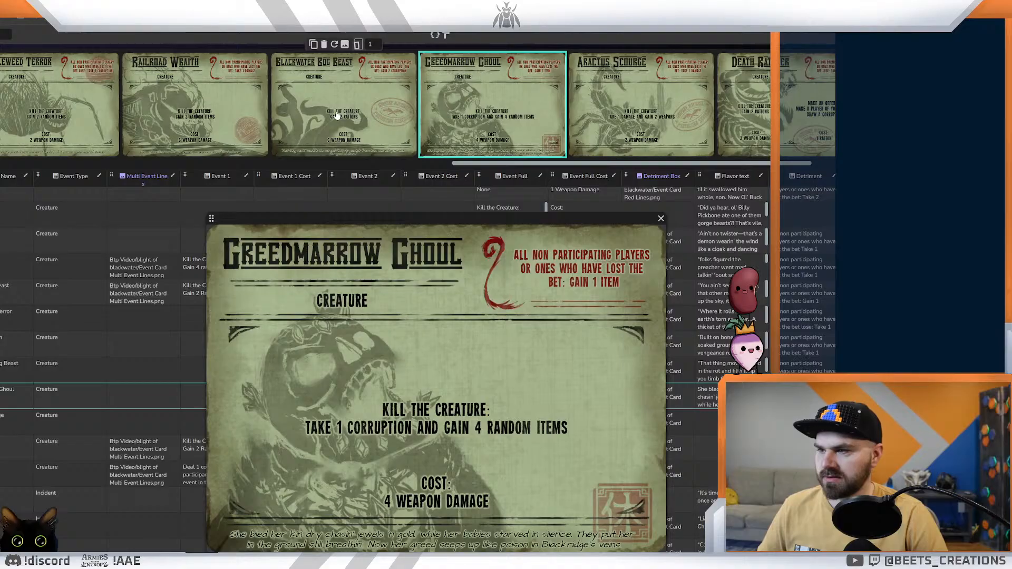
key("Right")
key("Right")
key("Right")
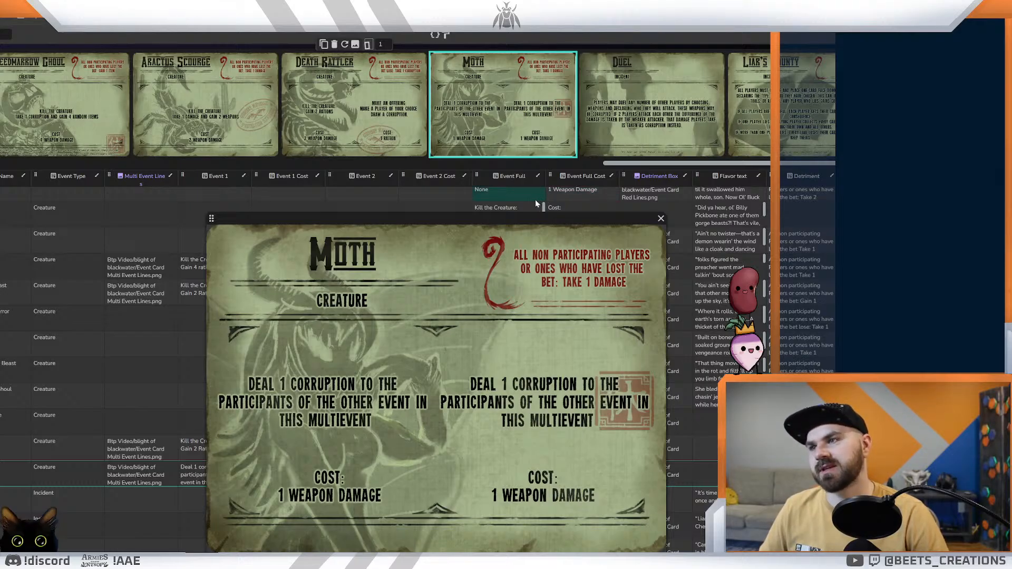
Step: Compare the Death Rattler and Aractus Scourge cards in the enlarged preview, ending on the Moth card
left_click(299, 124)
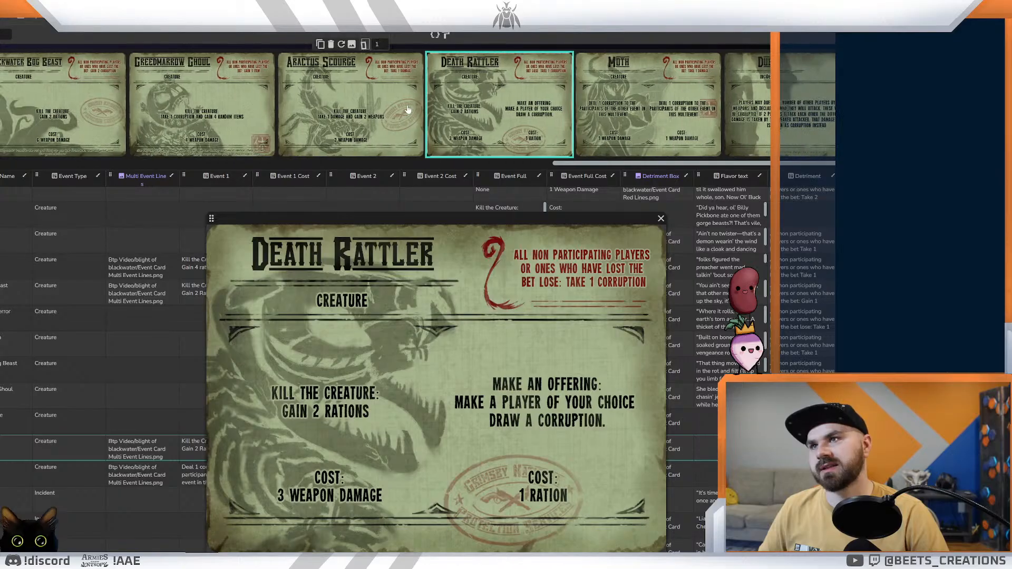
left_click(378, 108)
left_click(656, 105)
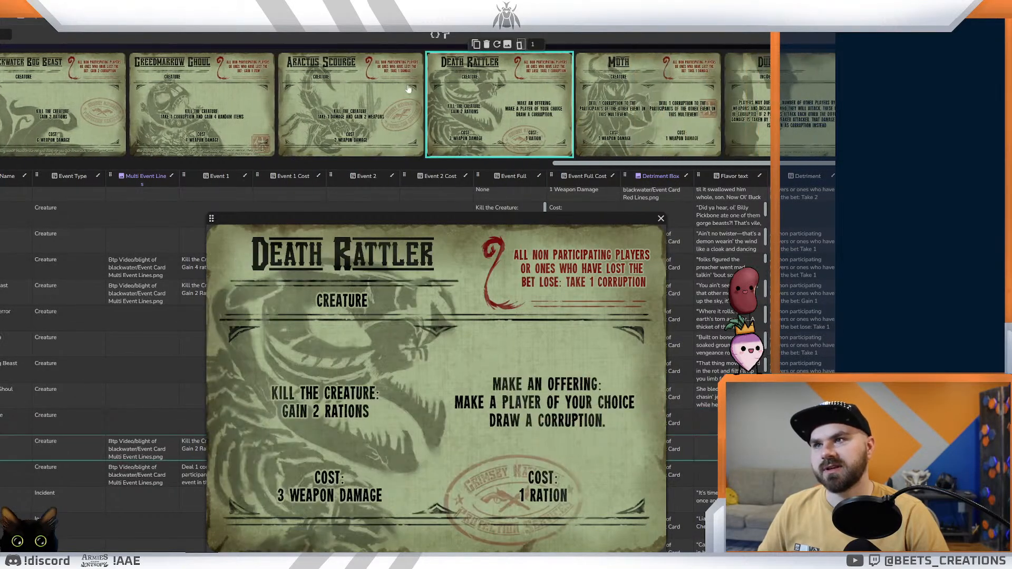
left_click(377, 100)
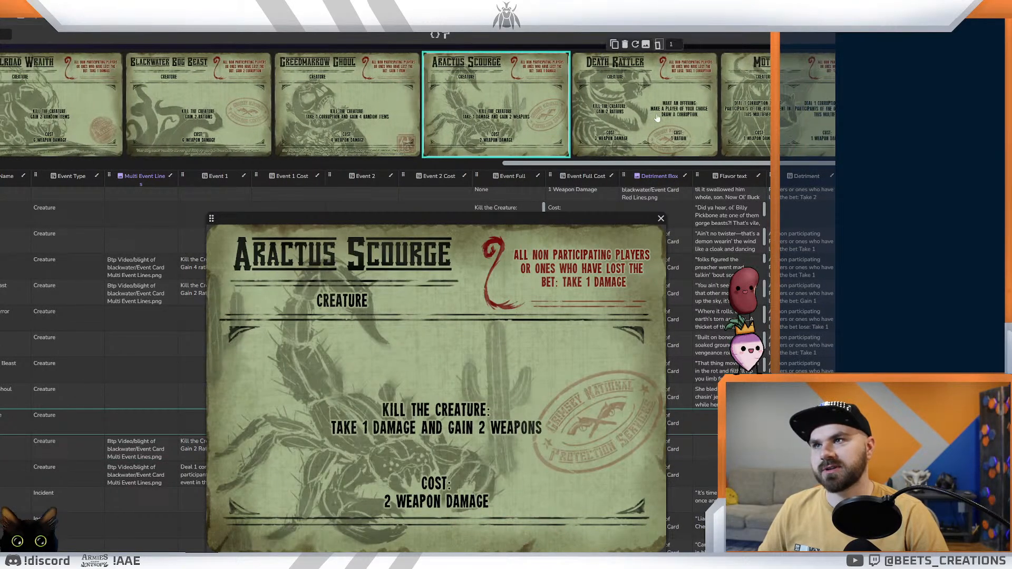
left_click(630, 111)
left_click(684, 109)
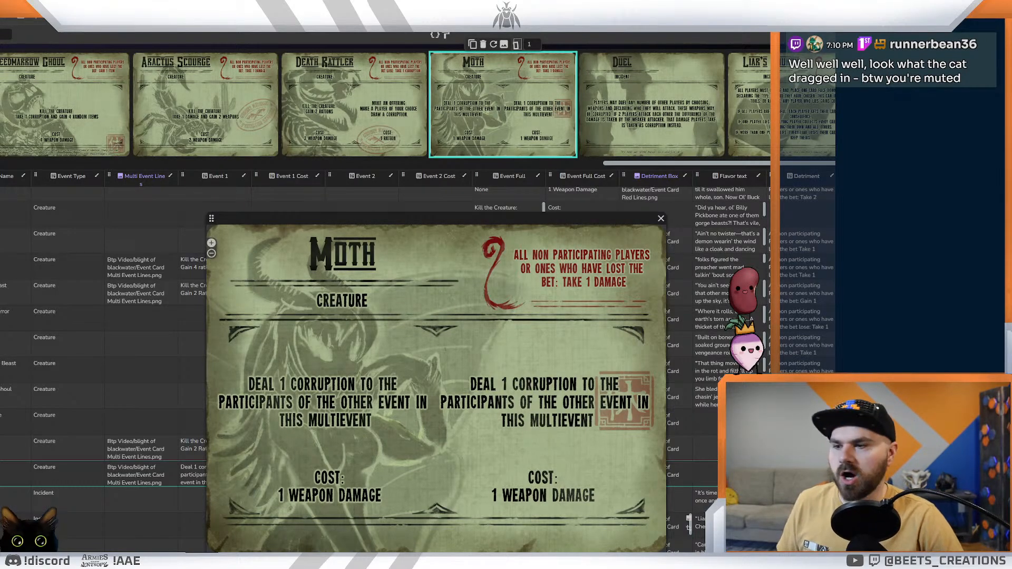
Step: Search Windows for "voice", launch the voice changer app, and move its window away from the card designer
key("super+s")
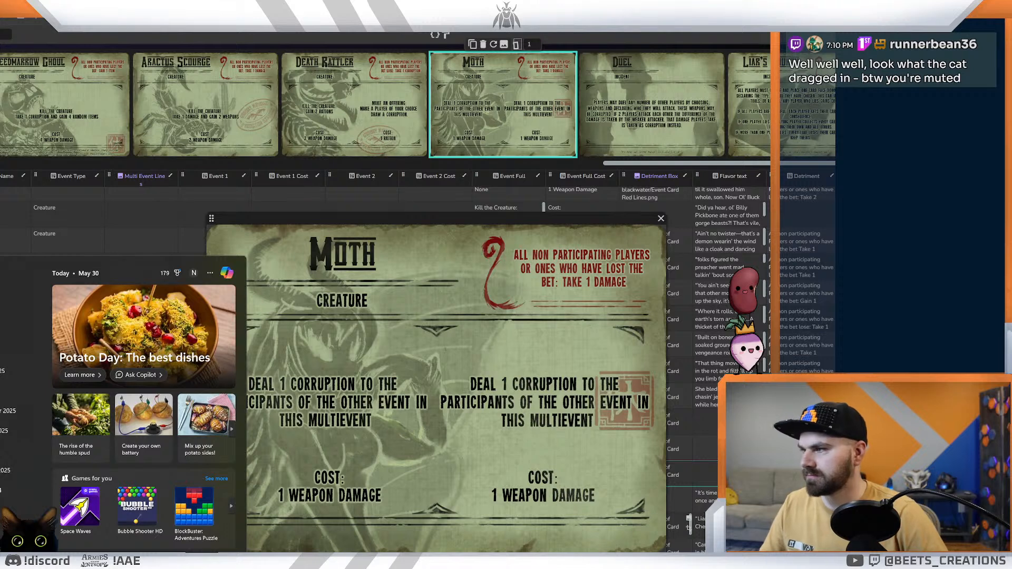
type("voice")
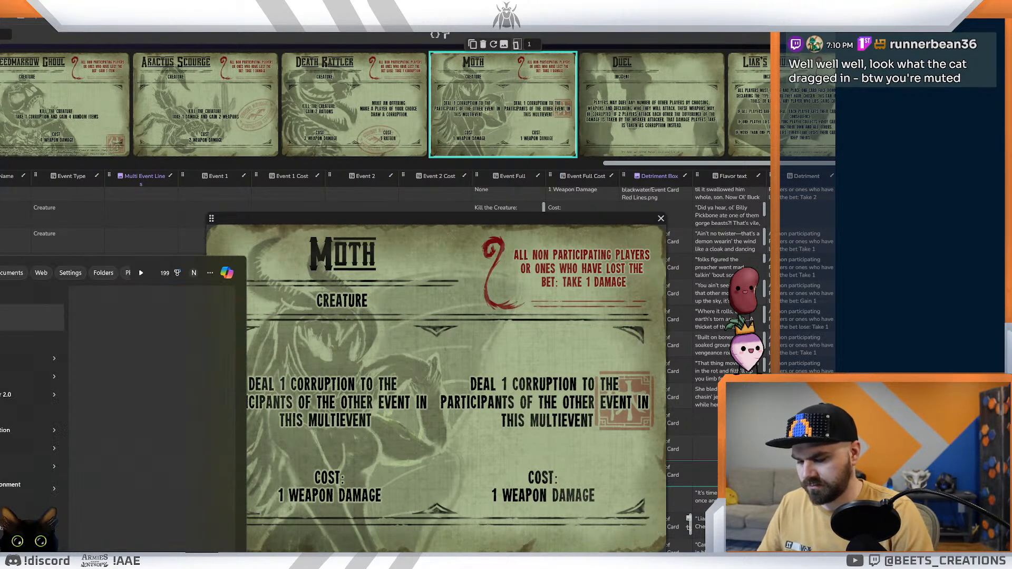
key("Return")
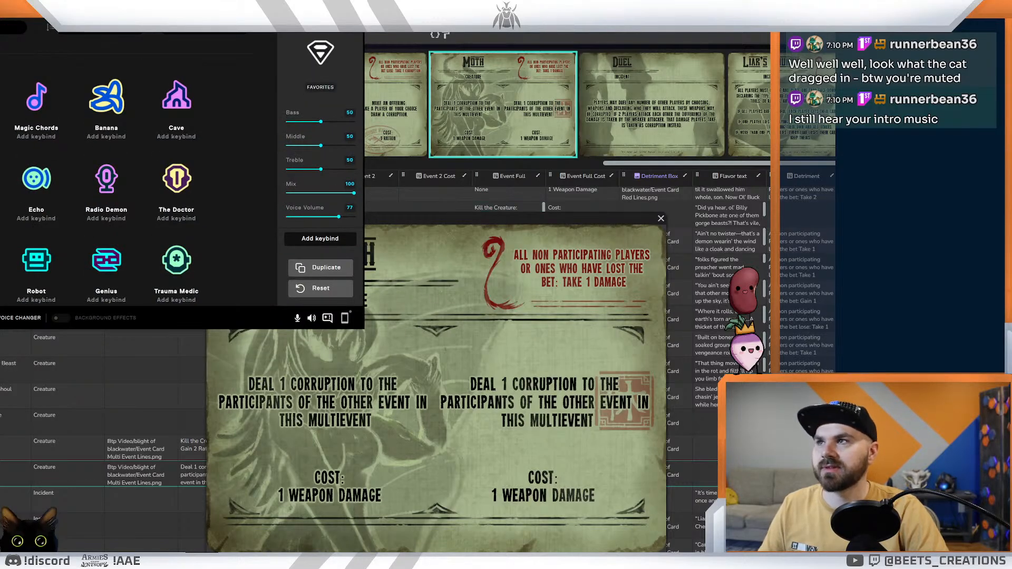
left_click_drag(158, 10, 1002, 211)
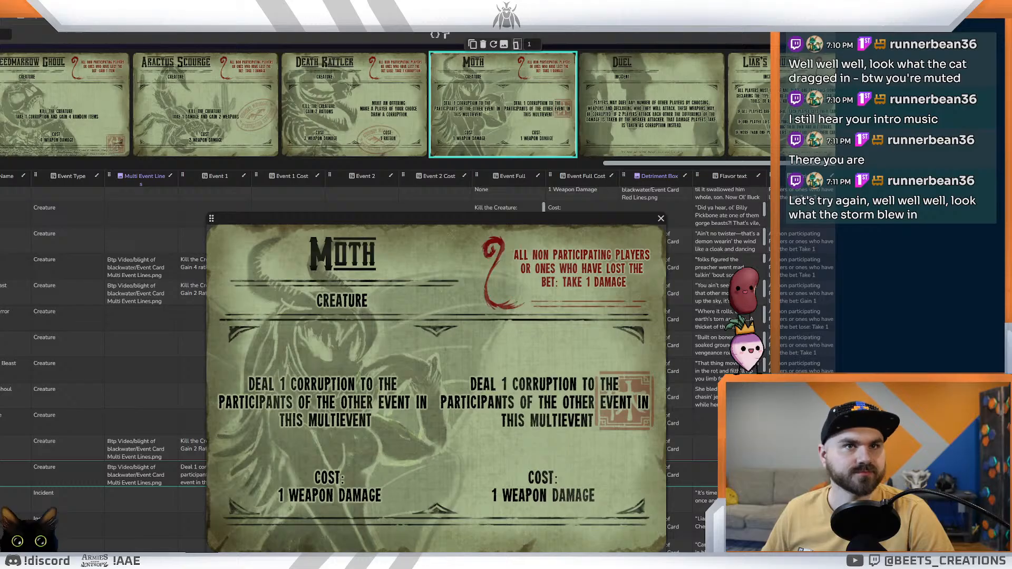
Step: Raise the enlarged card preview slightly and compare the Moth, Death Rattler and Aractus Scourge event texts
left_click_drag(418, 217, 416, 197)
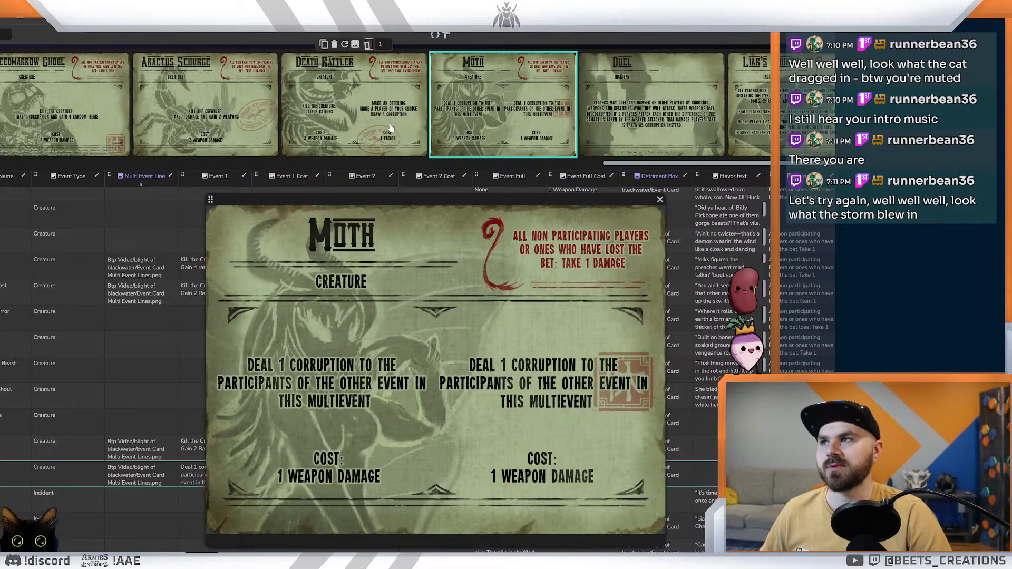
left_click(357, 109)
left_click(366, 112)
left_click(637, 103)
left_click(640, 101)
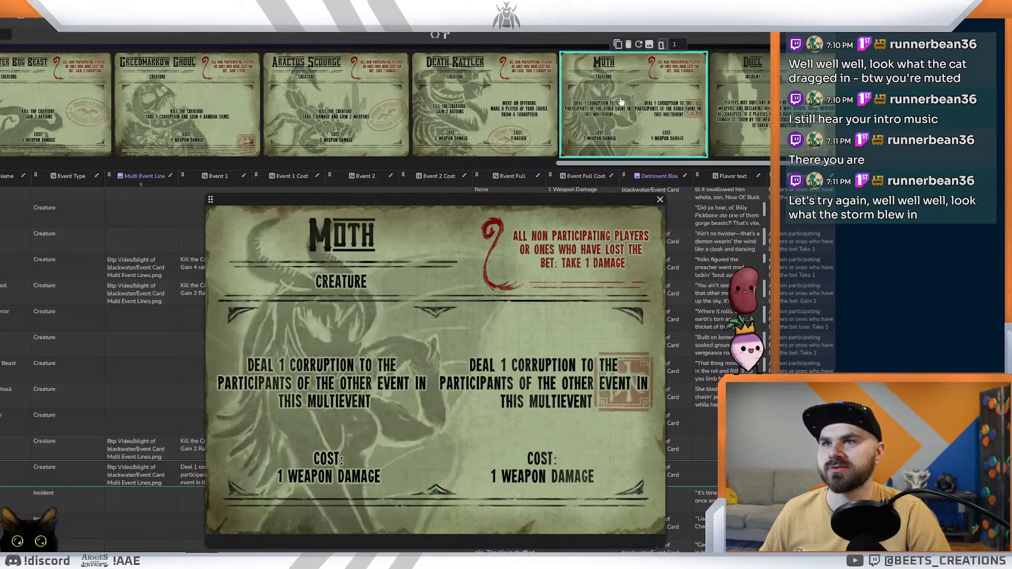
left_click(400, 94)
left_click(369, 111)
left_click(637, 116)
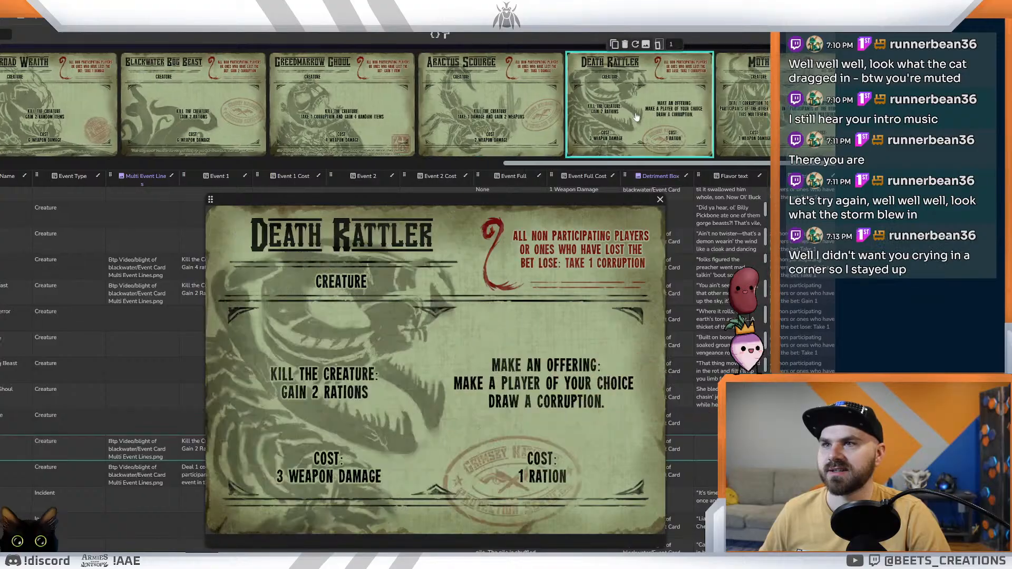
left_click(639, 117)
Step: Reposition the enlarged Moth card preview over the table and make it slightly smaller
mouse_move(411, 189)
left_mouse_down()
mouse_move(377, 226)
mouse_move(420, 180)
left_mouse_up()
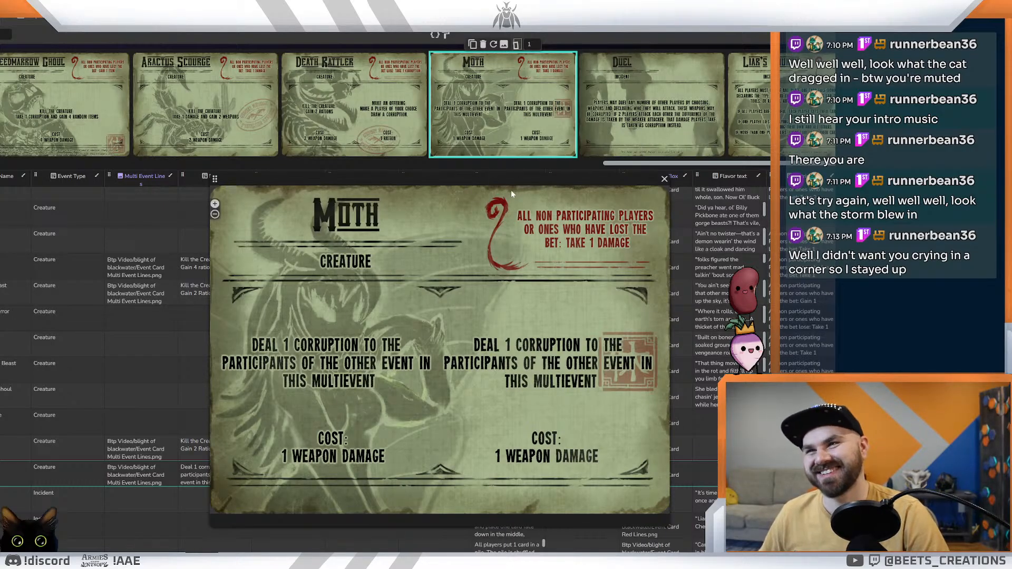
mouse_move(508, 185)
left_mouse_down()
mouse_move(502, 202)
mouse_move(497, 148)
mouse_move(506, 182)
left_mouse_up()
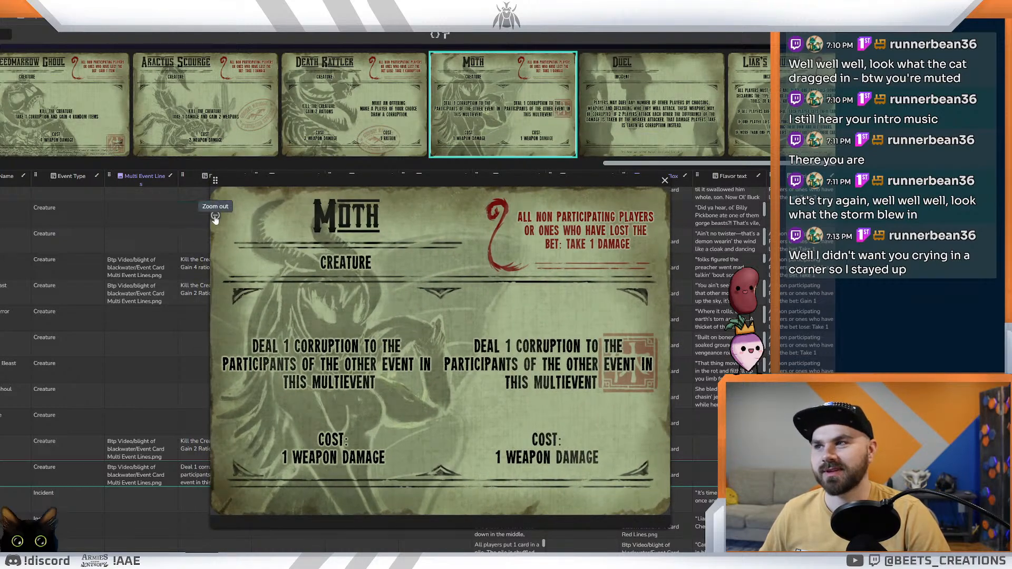
left_click(215, 214)
left_click_drag(366, 176, 331, 201)
left_click(217, 224)
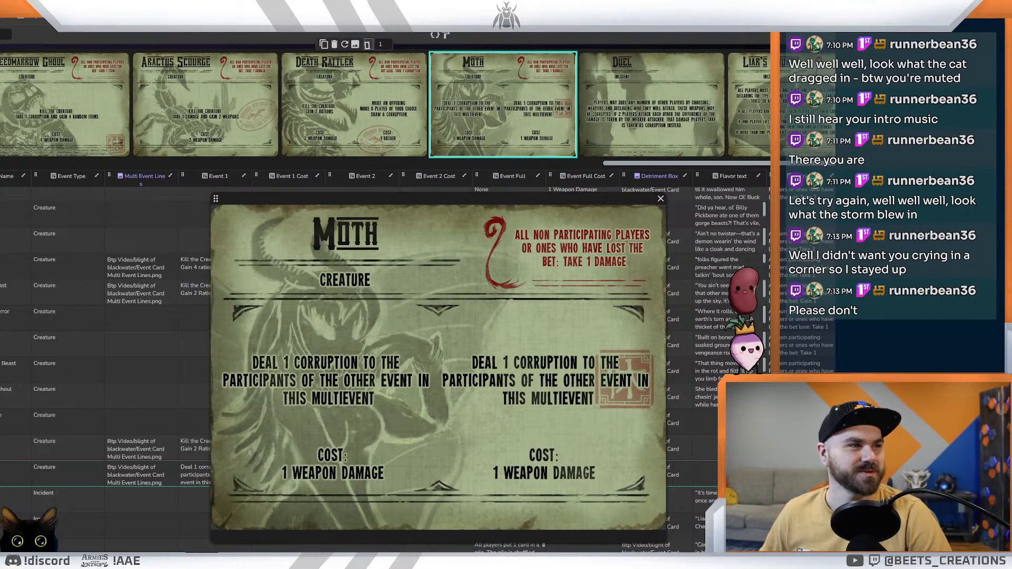
Step: Review the rewards and costs on the Death Rattler, Aractus Scourge and Moth cards, ending on Aractus Scourge
left_click(327, 124)
left_click(384, 116)
left_click(664, 113)
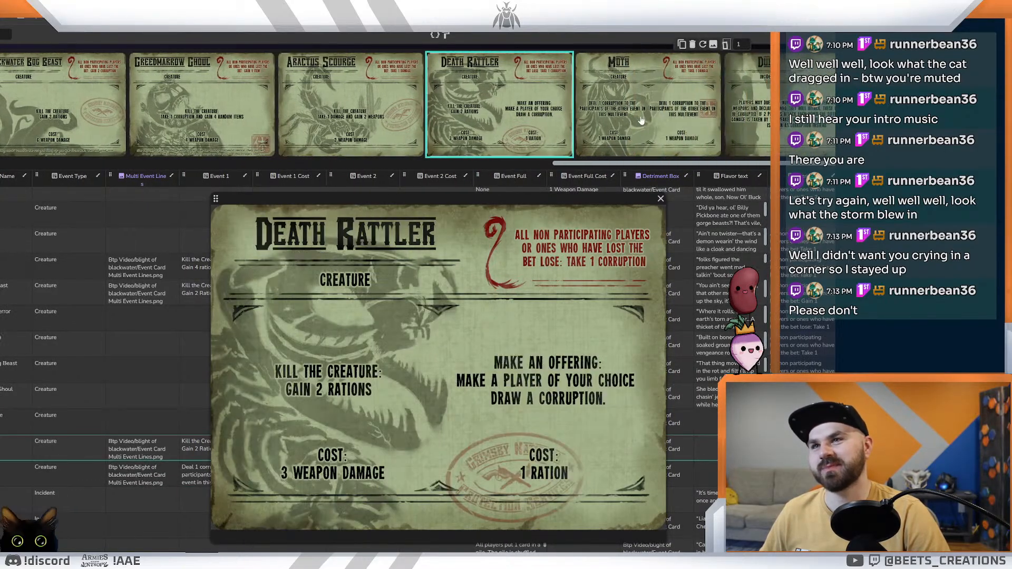
left_click(664, 113)
left_click(236, 95)
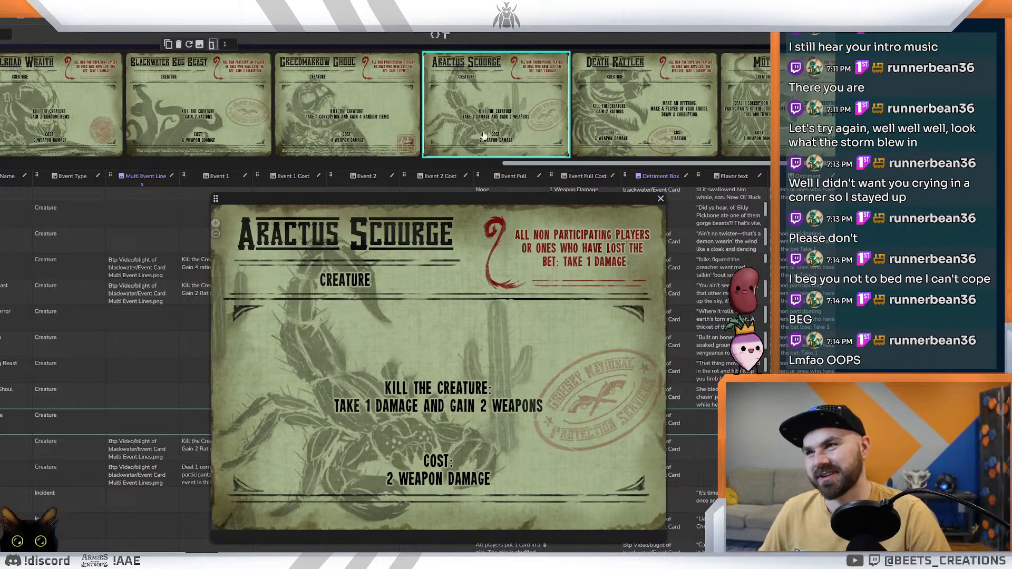
left_click(369, 119)
left_click(635, 123)
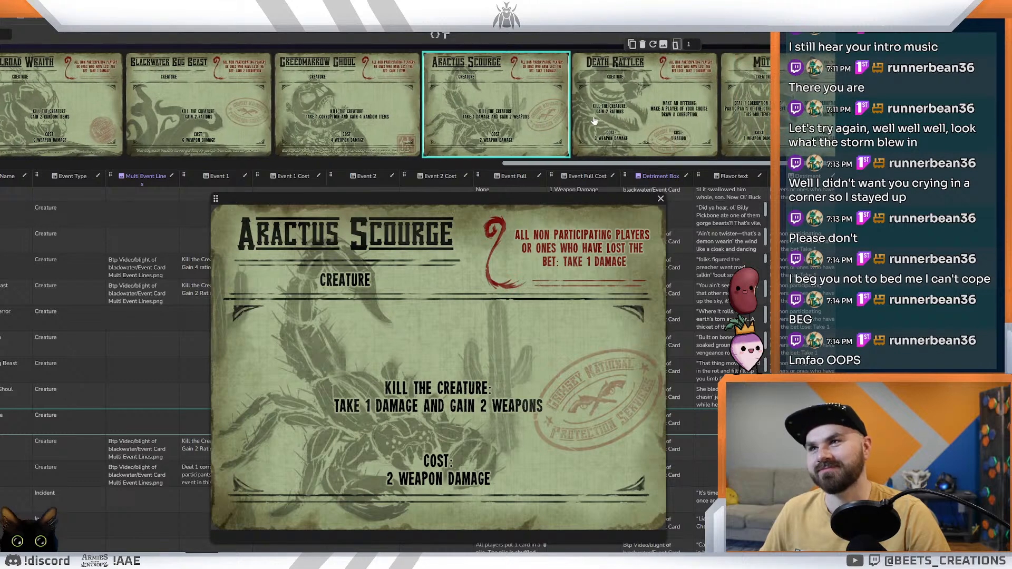
left_click(629, 113)
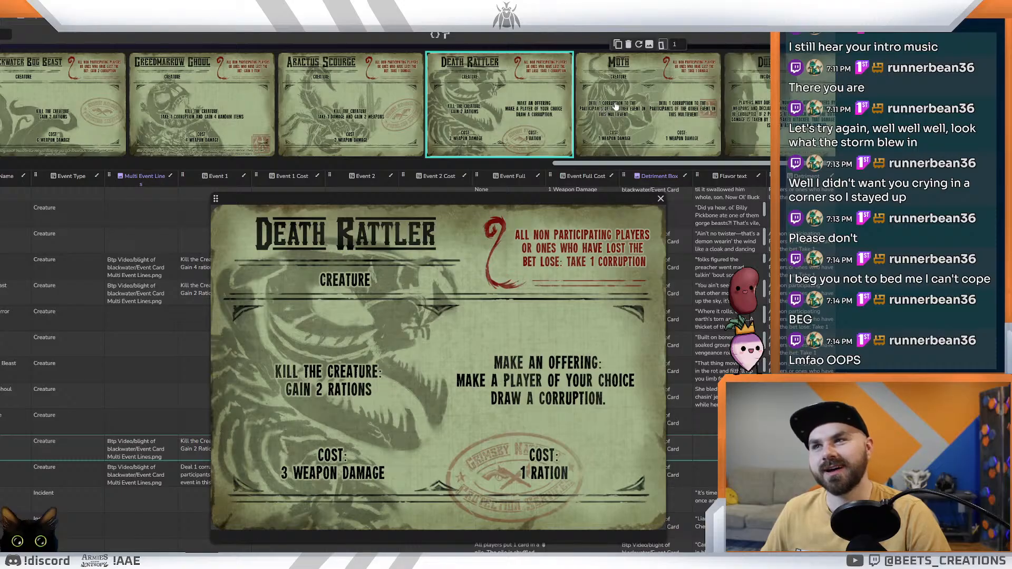
left_click(613, 109)
left_click(246, 100)
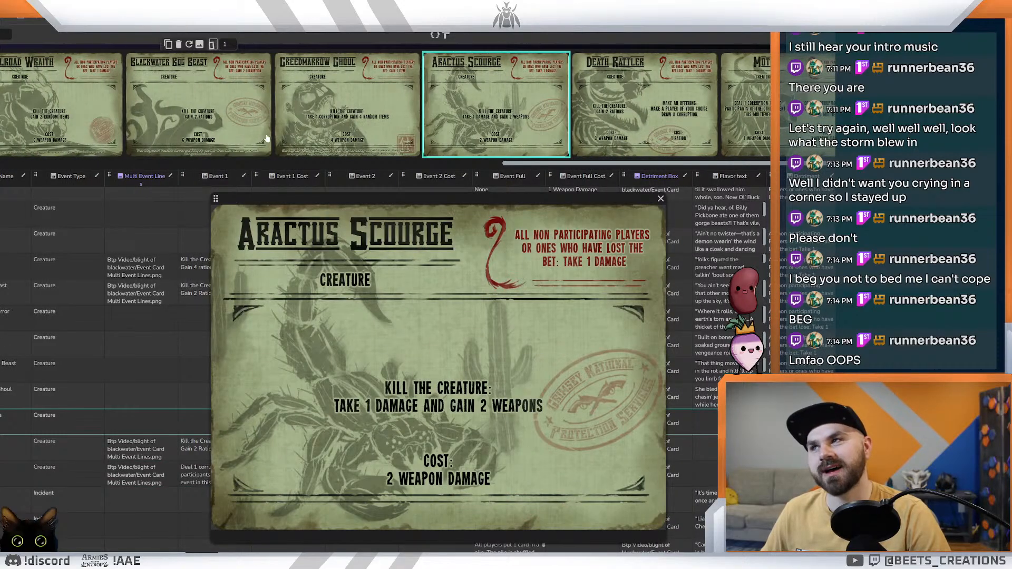
Step: Open the V2 Blight of Blackridge spreadsheet from the Drive folder and examine the event rows down to Double-Cross
left_click(195, 8)
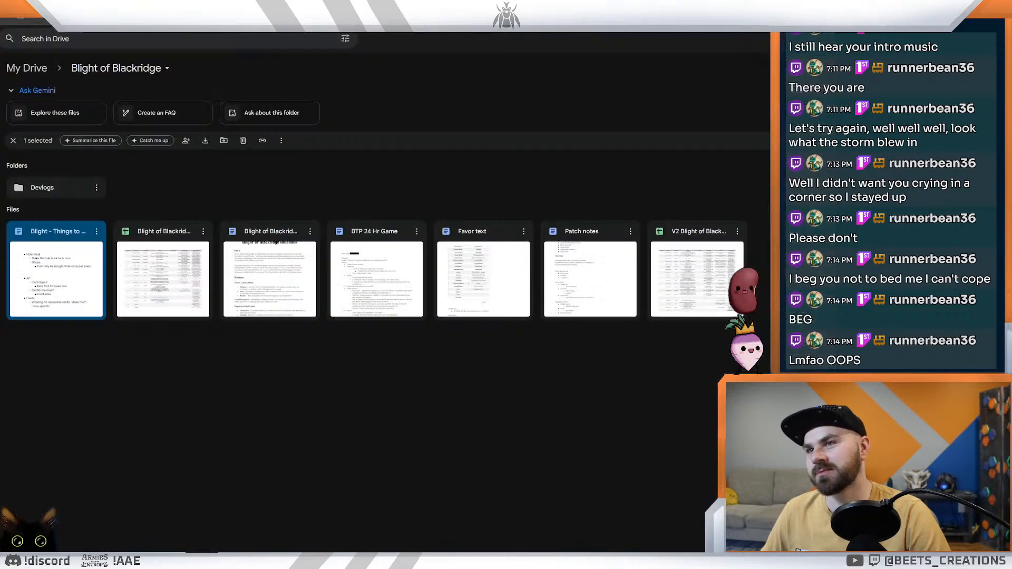
left_click(711, 331)
double_click(701, 271)
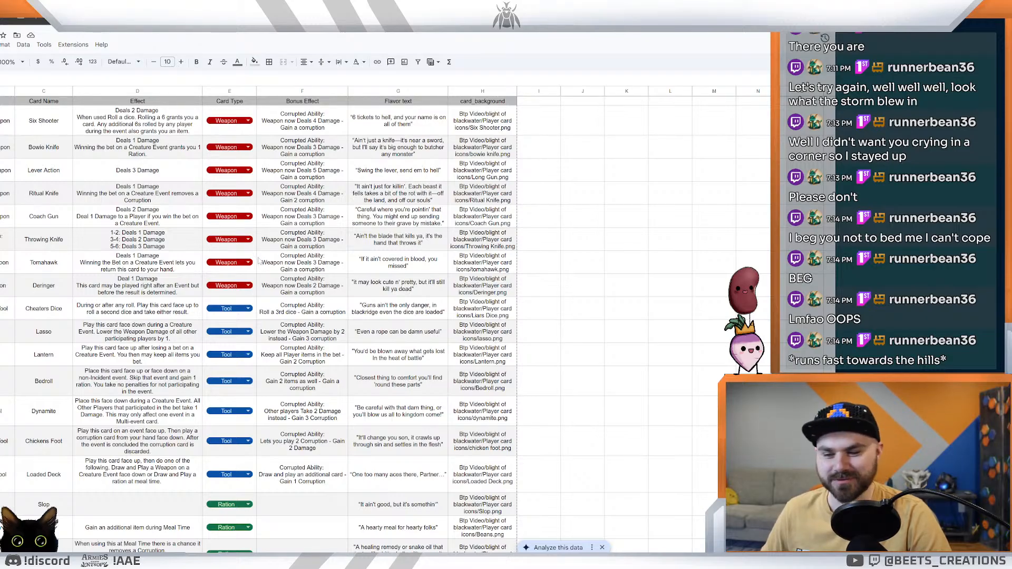
left_click(105, 560)
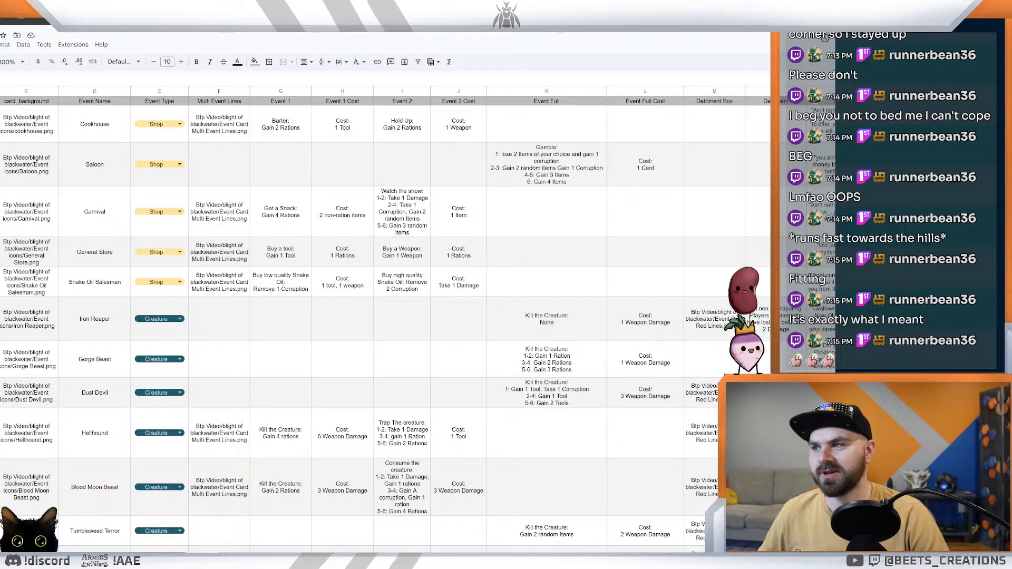
scroll(255, 427, "down", 8)
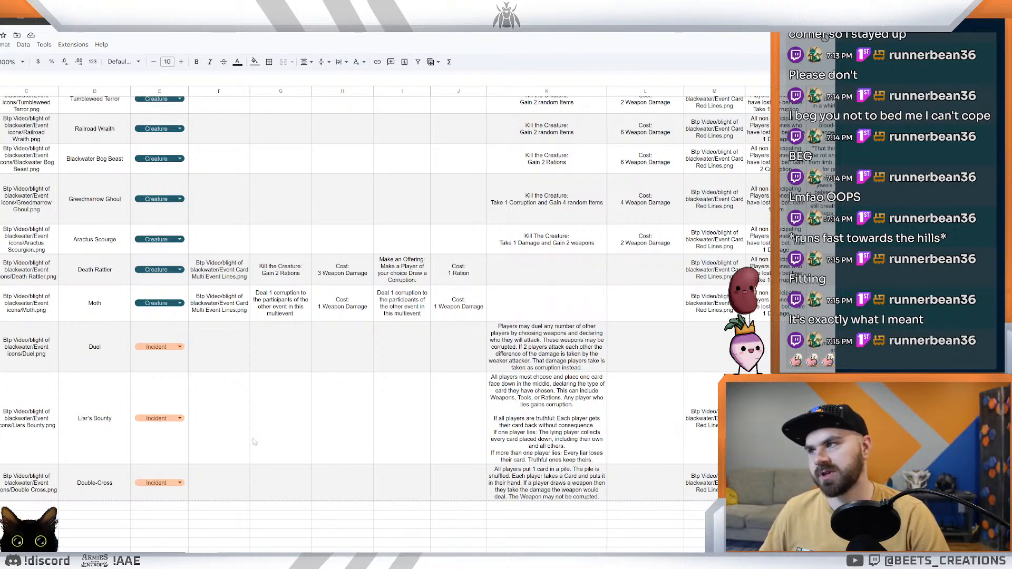
Step: Return to the card designer and view the Moth, Death Rattler, Greedmarrow Ghoul and Aractus Scourge cards
key("ctrl+Tab")
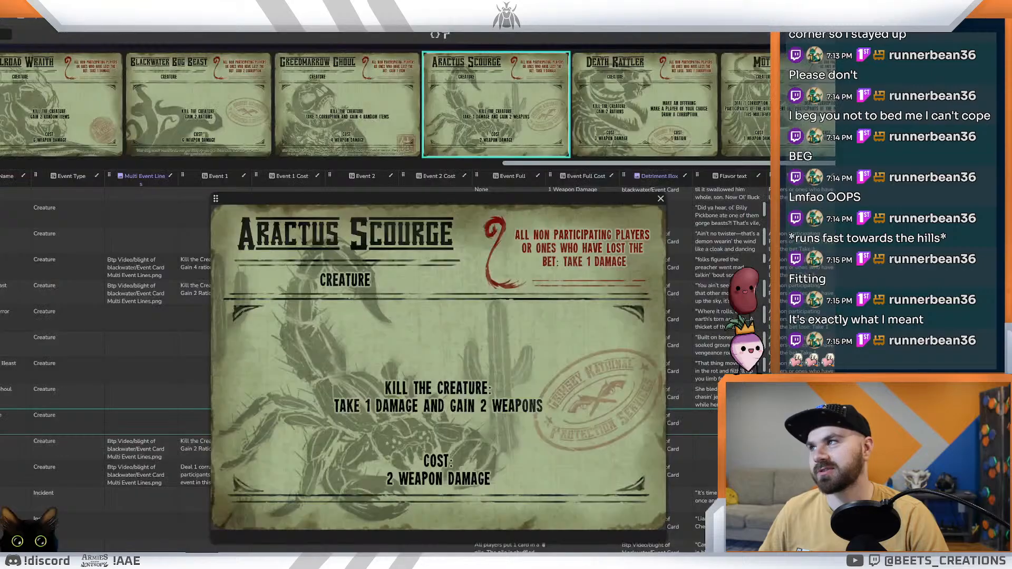
left_click(746, 106)
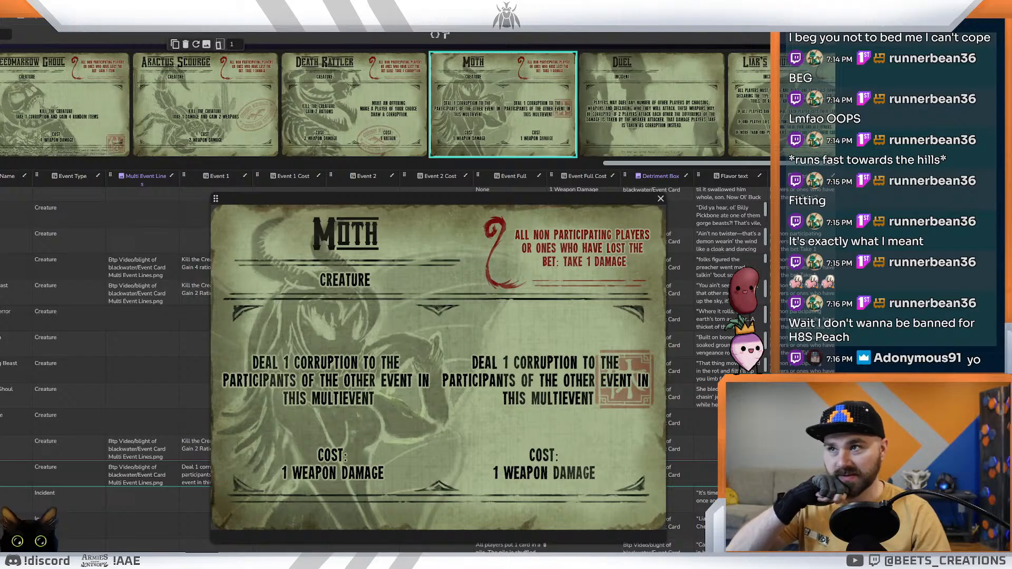
left_click(333, 150)
left_click(261, 118)
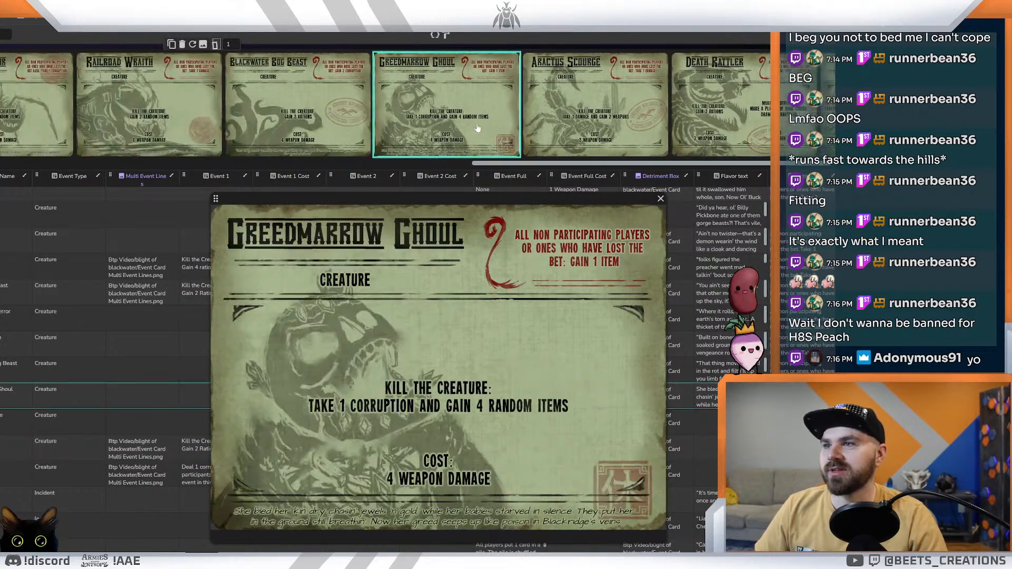
left_click(622, 119)
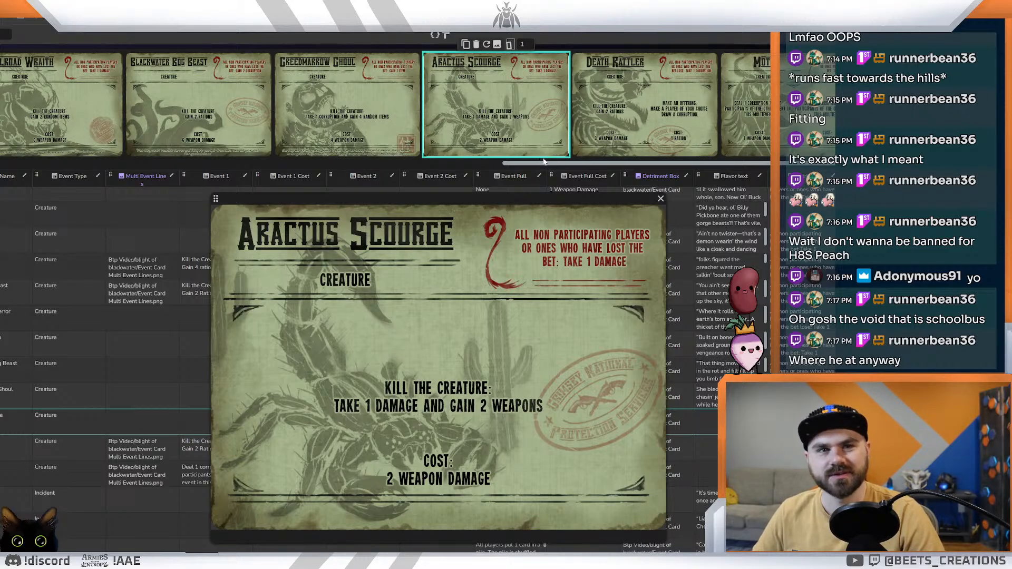
mouse_move(524, 198)
left_mouse_down()
mouse_move(534, 158)
mouse_move(527, 189)
left_mouse_up()
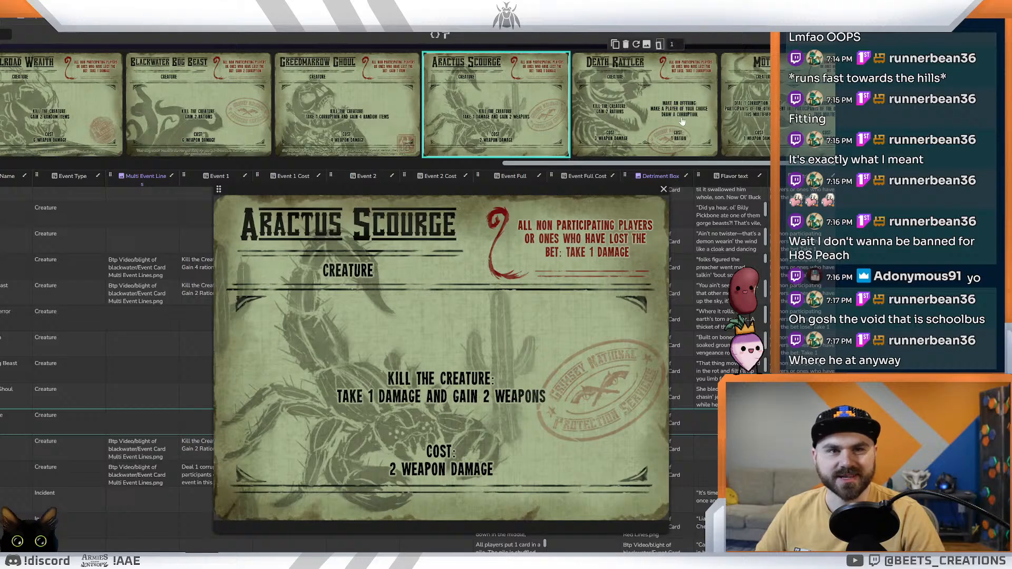
mouse_move(494, 188)
left_mouse_down()
mouse_move(489, 123)
mouse_move(499, 196)
left_mouse_up()
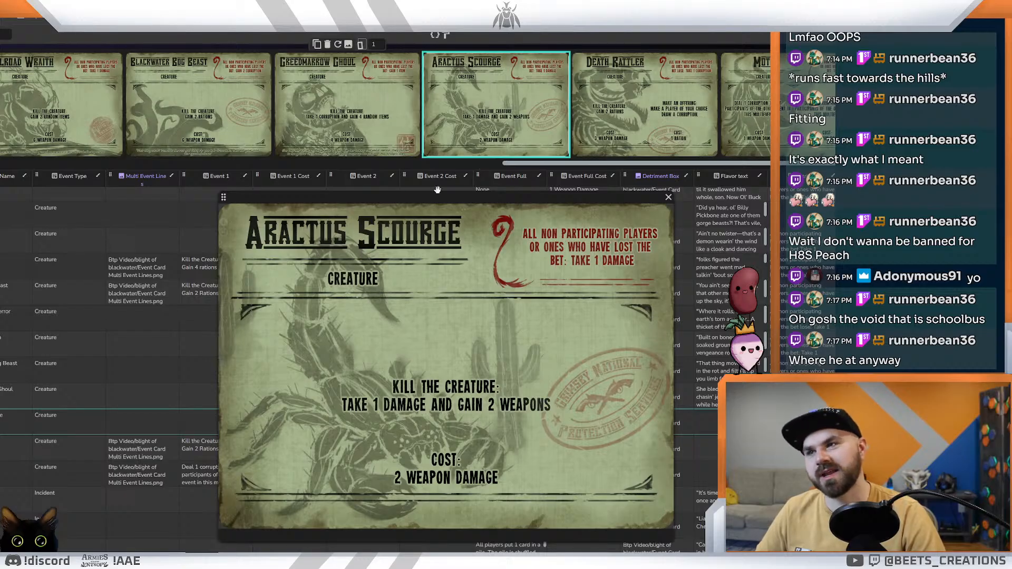
Step: Nudge the enlarged card preview aside and compare the Aractus Scourge, Death Rattler and Moth cards
left_click_drag(435, 196, 415, 193)
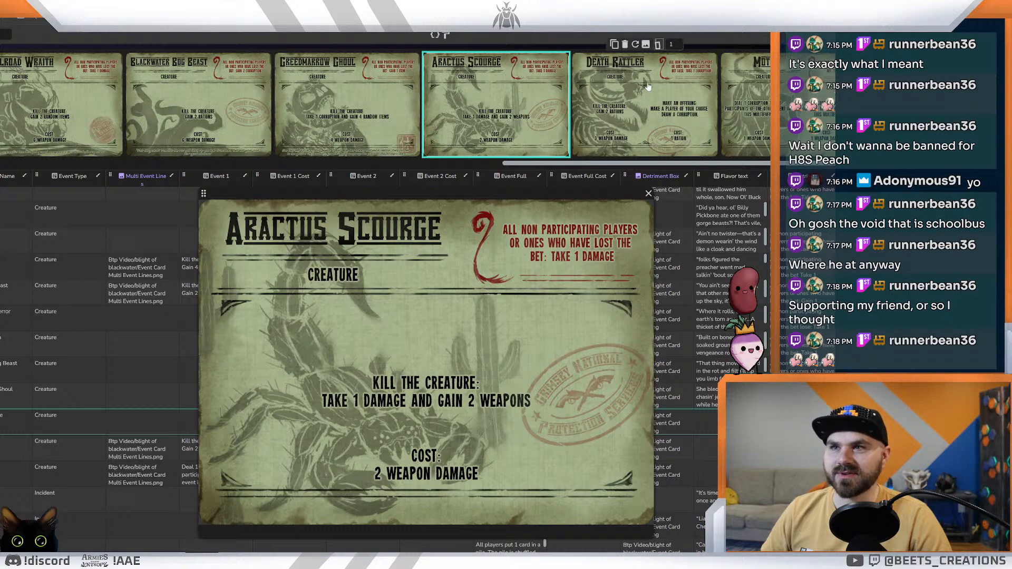
key("Right")
key("Left")
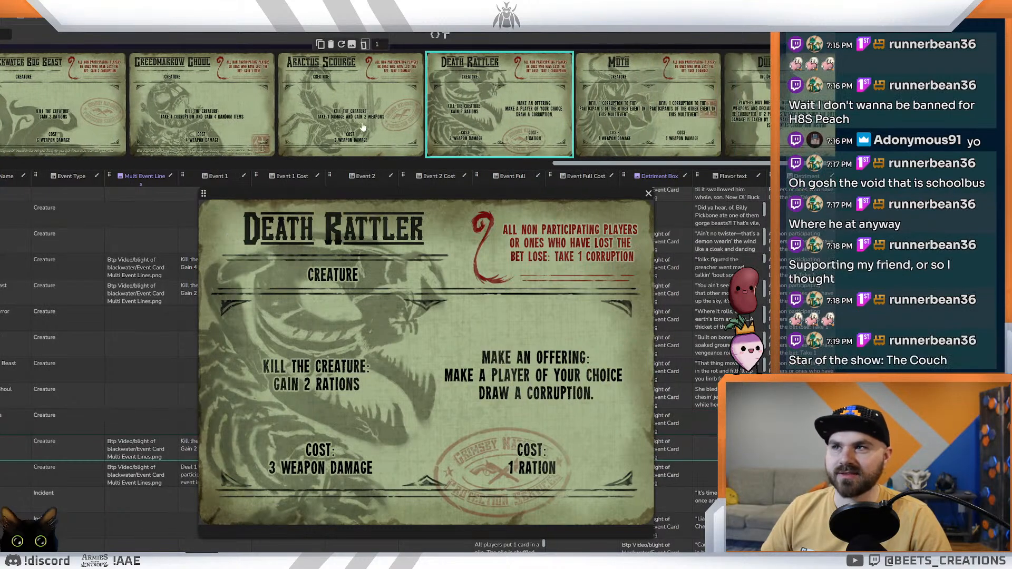
left_click(723, 109)
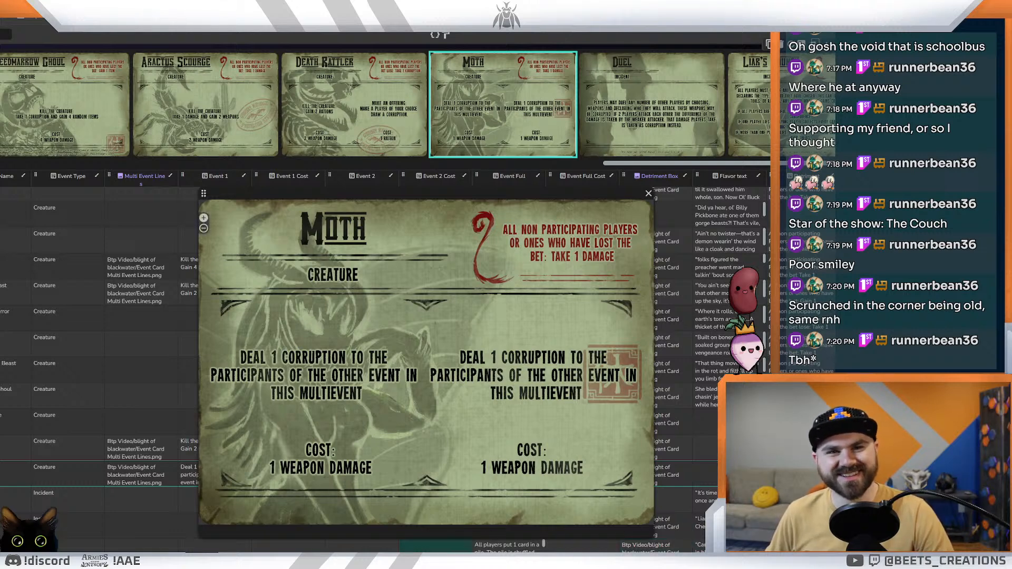
Step: Open the Aractus Scourge scorpion artwork in a separate window, enlarge it to examine the illustration, and return to the card designer
key("super+s")
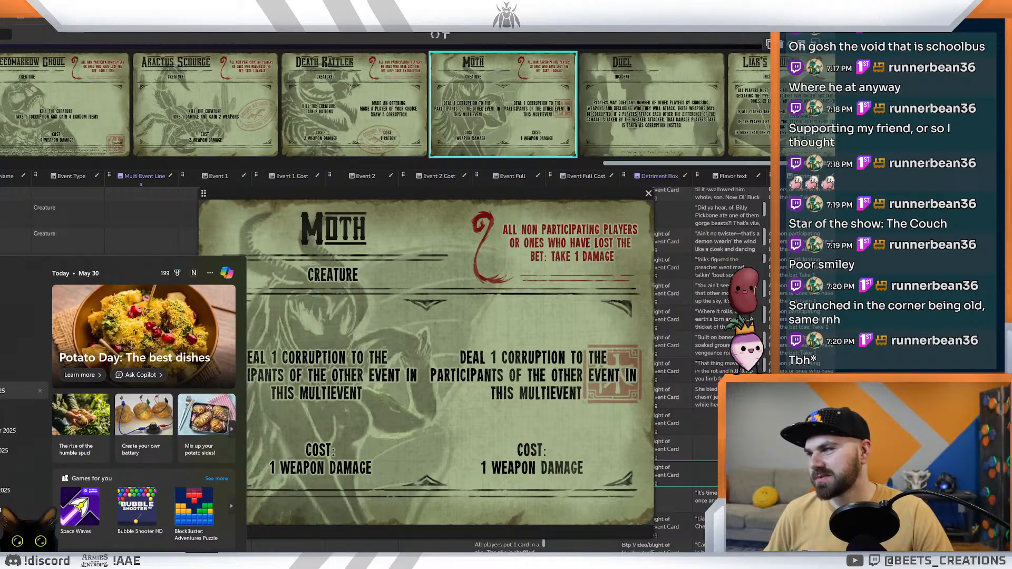
left_click(21, 391)
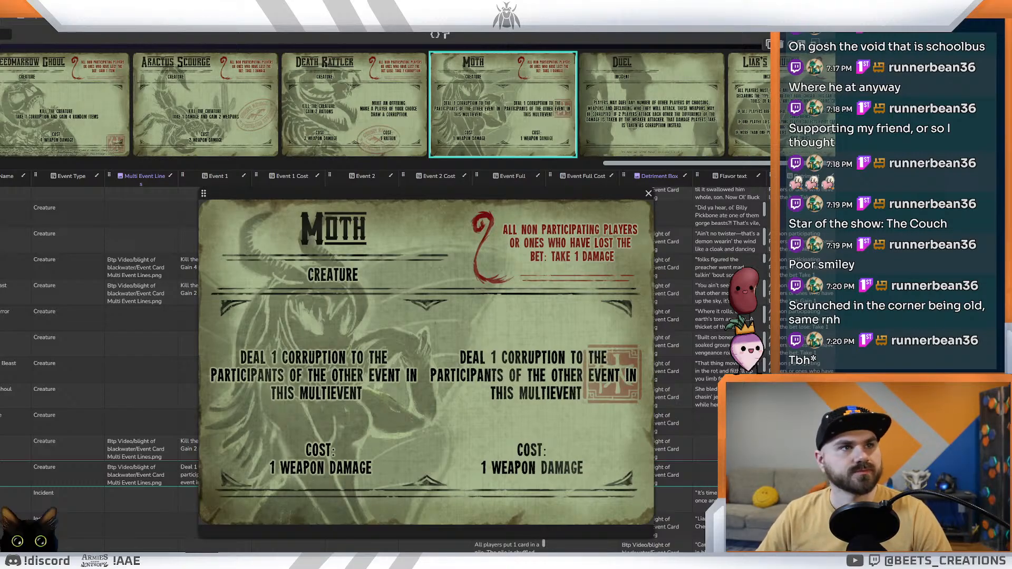
left_click_drag(836, 200, 391, 1)
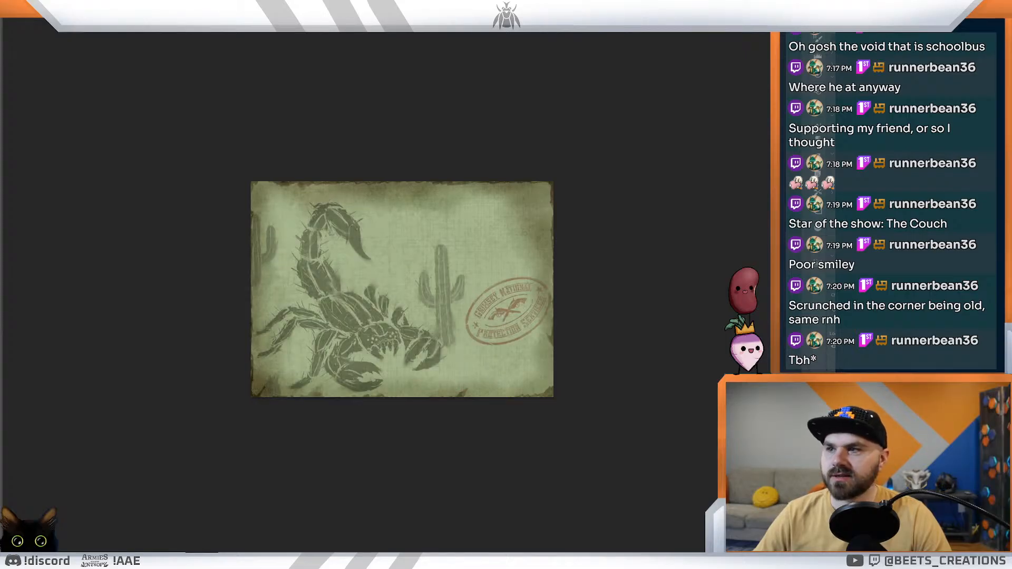
left_click(449, 356)
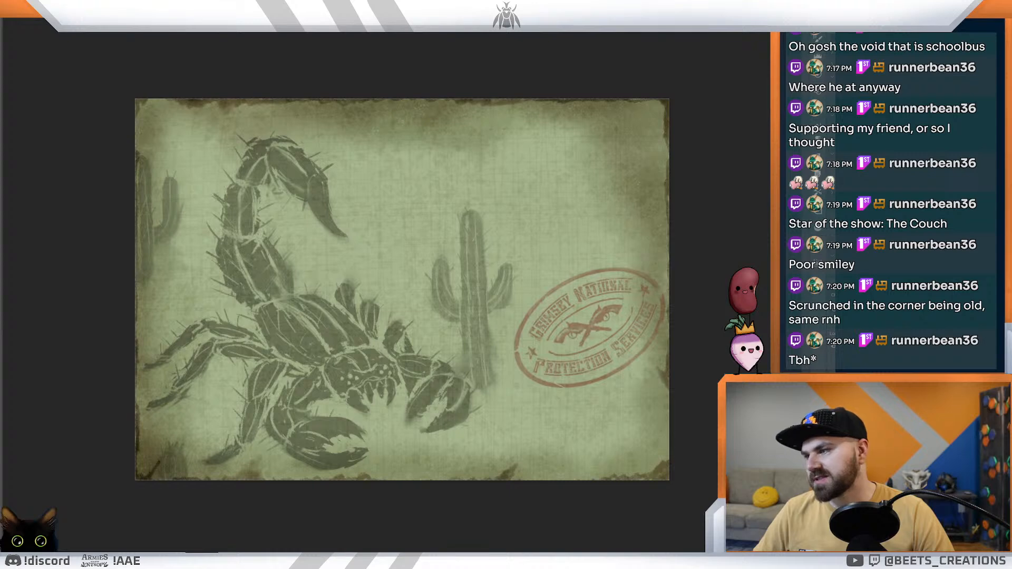
mouse_move(58, 566)
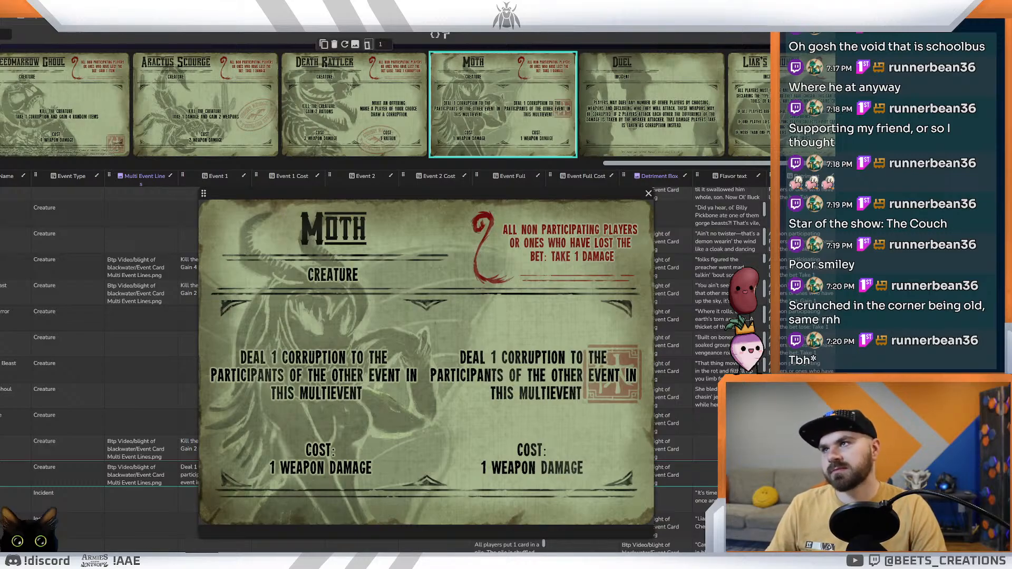
Step: Switch to the Google Docs notes and flavor text and look through the event ideas and creature entries
key("ctrl+Tab")
key("ctrl+Tab")
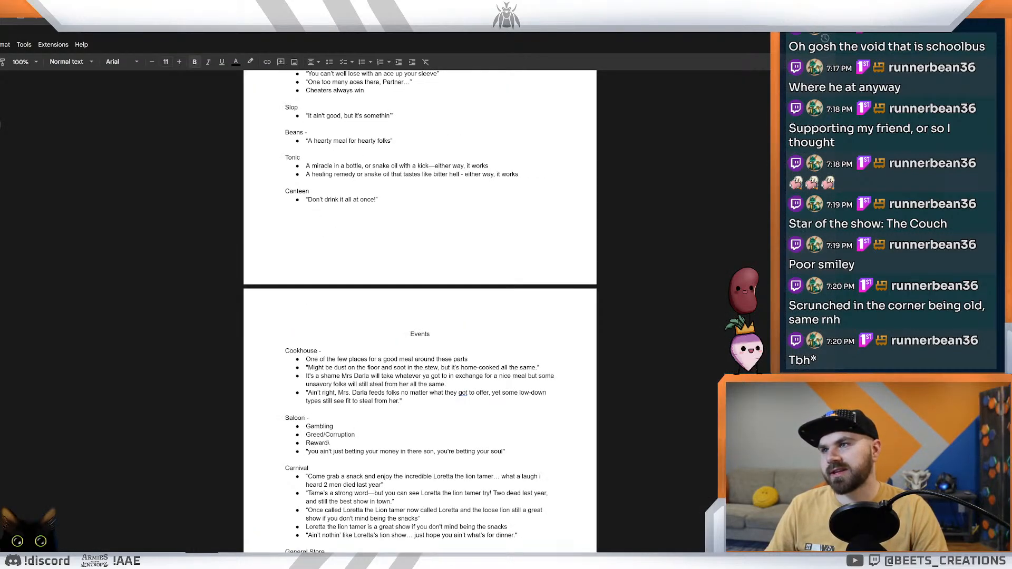
key("ctrl+shift+Tab")
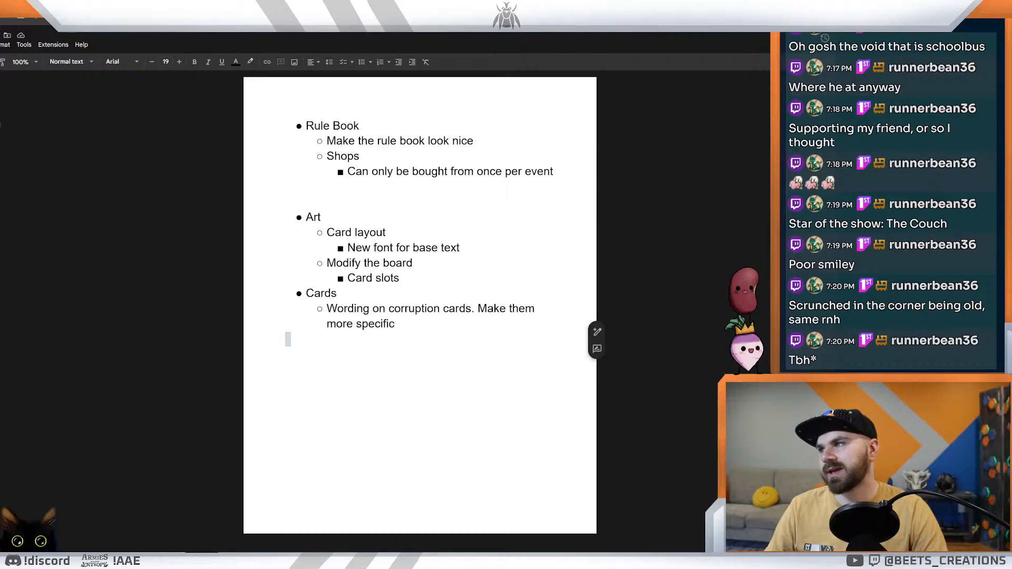
key("ctrl+Tab")
scroll(420, 306, "down", 5)
scroll(419, 306, "up", 4)
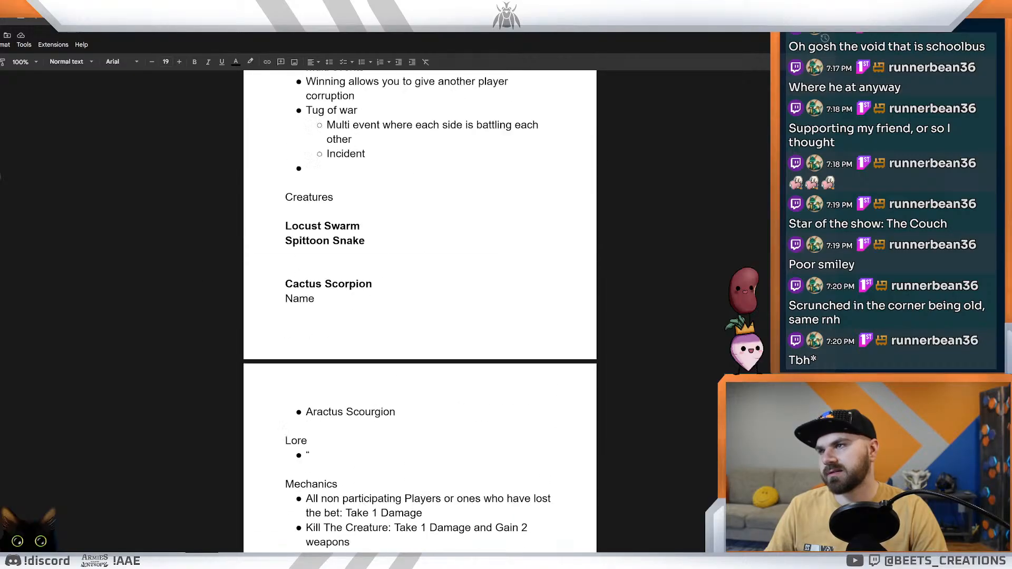
left_click_drag(285, 314, 288, 343)
key("BackSpace")
key("ctrl+z")
Step: Examine the remaining creature mechanics notes and the flavor text entries from Blood Moon Beast down to Double-Cross
scroll(420, 311, "down", 4)
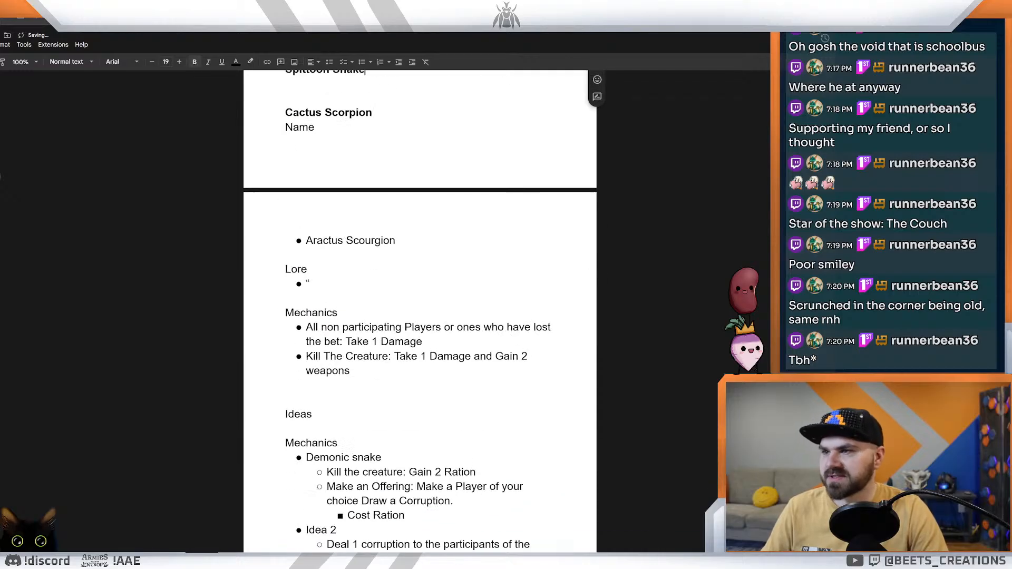
scroll(420, 311, "down", 15)
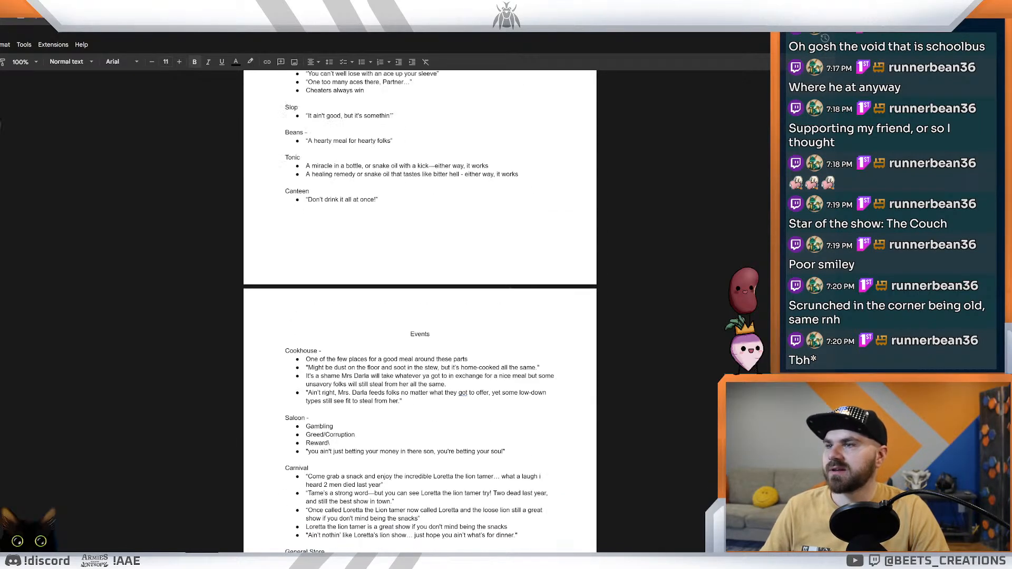
scroll(420, 311, "down", 15)
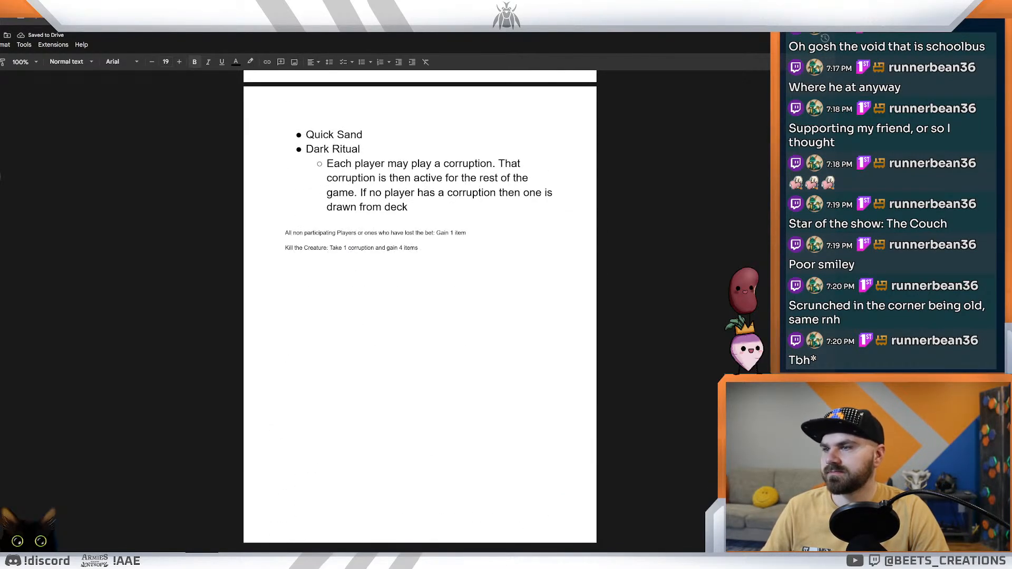
scroll(419, 311, "down", 15)
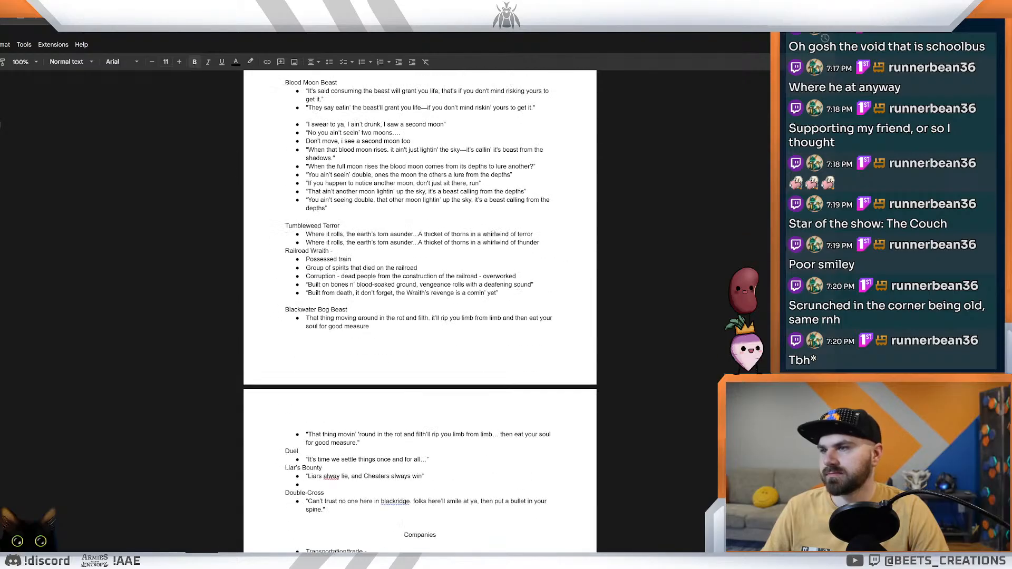
scroll(420, 311, "up", 3)
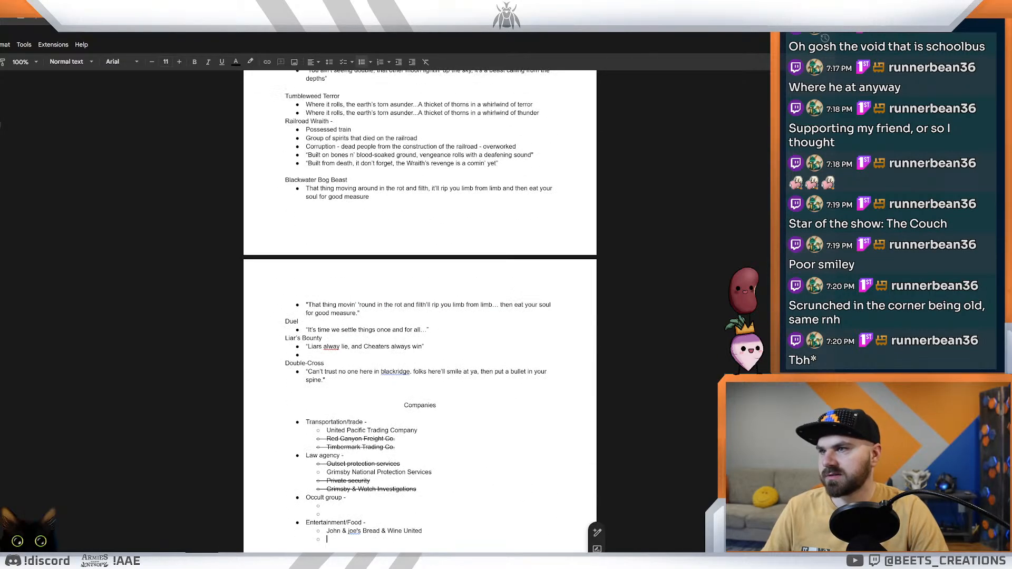
Step: Add a "Moth lady" heading below the Double-Cross flavor text and start a bulleted list under it
key("Return")
key("Return")
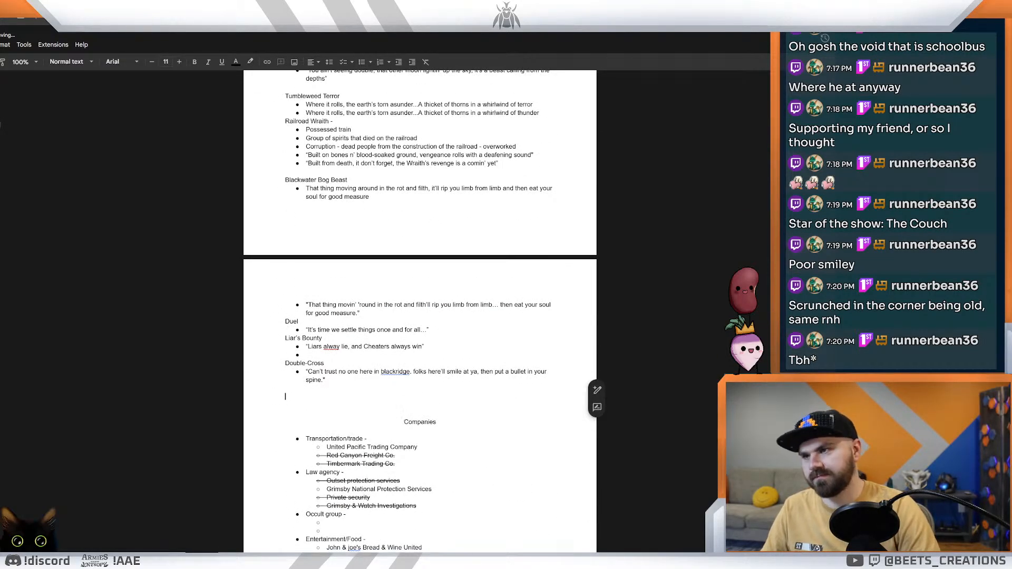
type("Moth lady")
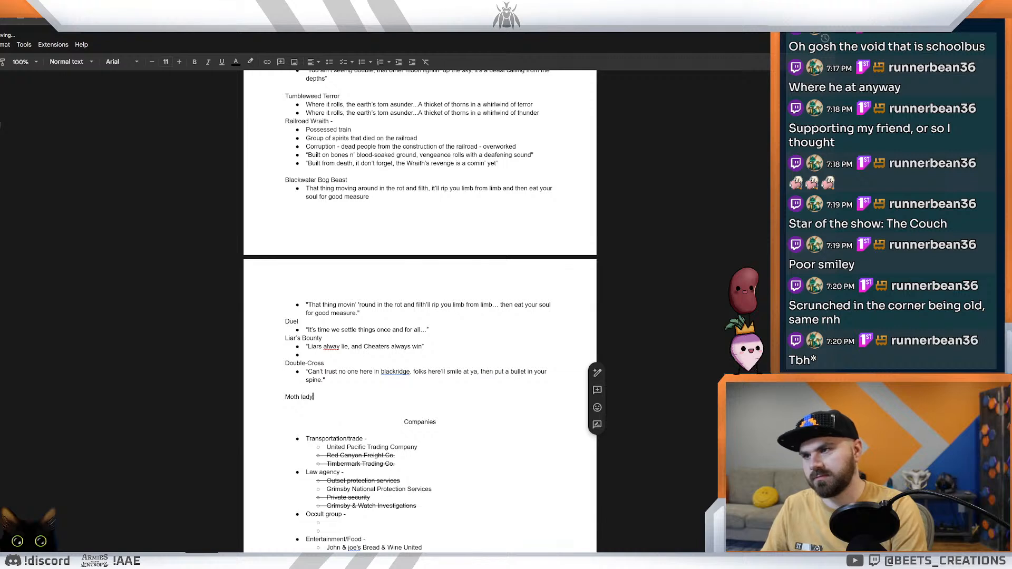
key("Return")
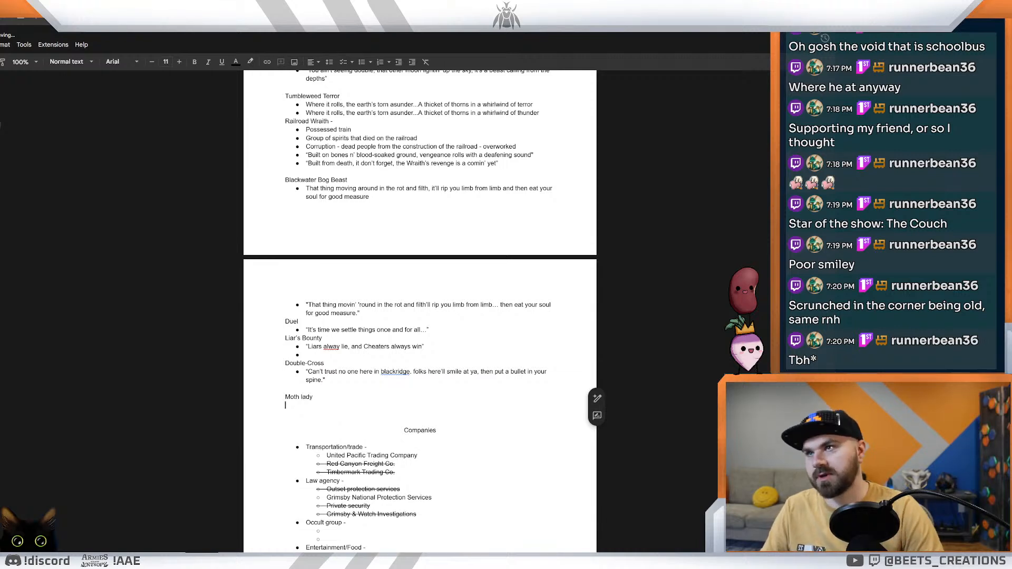
left_click(362, 62)
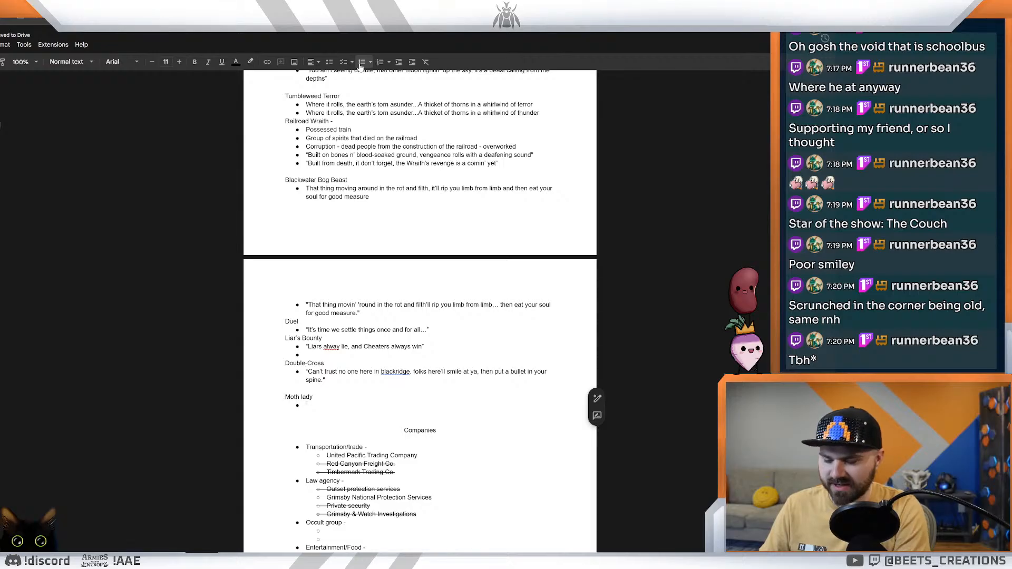
Step: Enter "Like a moth to a flame" in quotation marks as the first Moth lady bullet, with an empty bullet below it
type("Like a moth to a f")
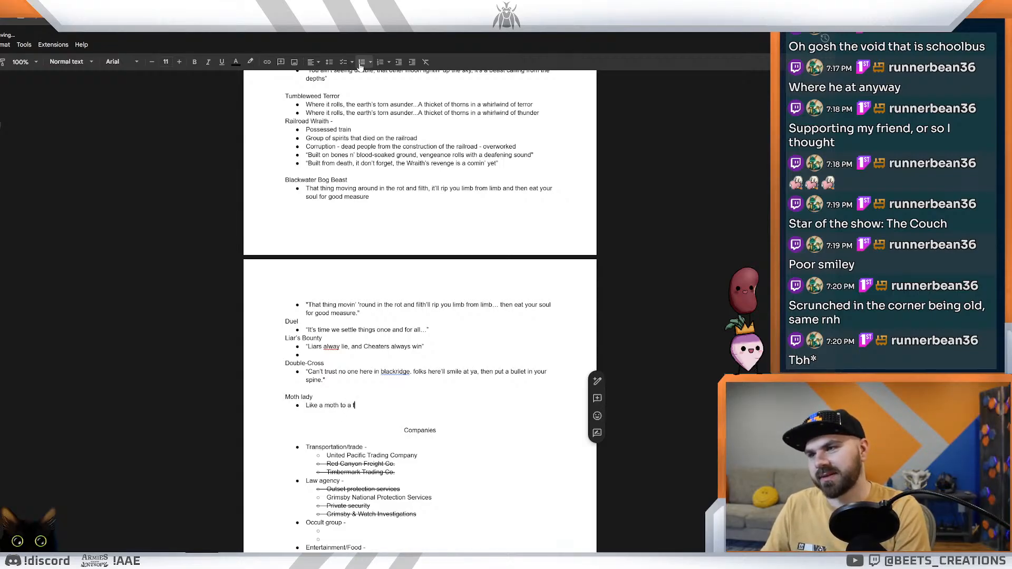
type("lame")
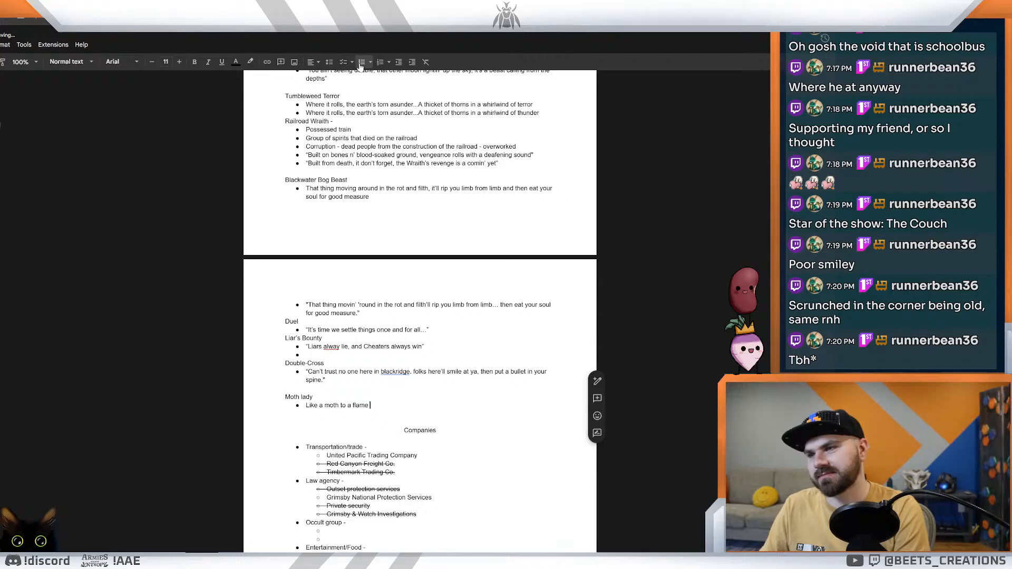
key("Return")
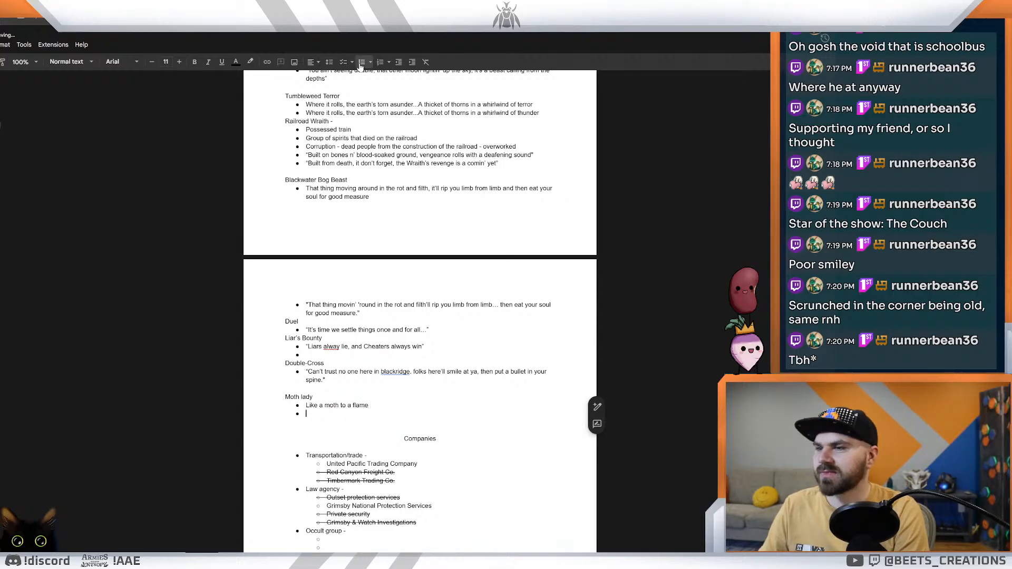
key("Up")
type("\"")
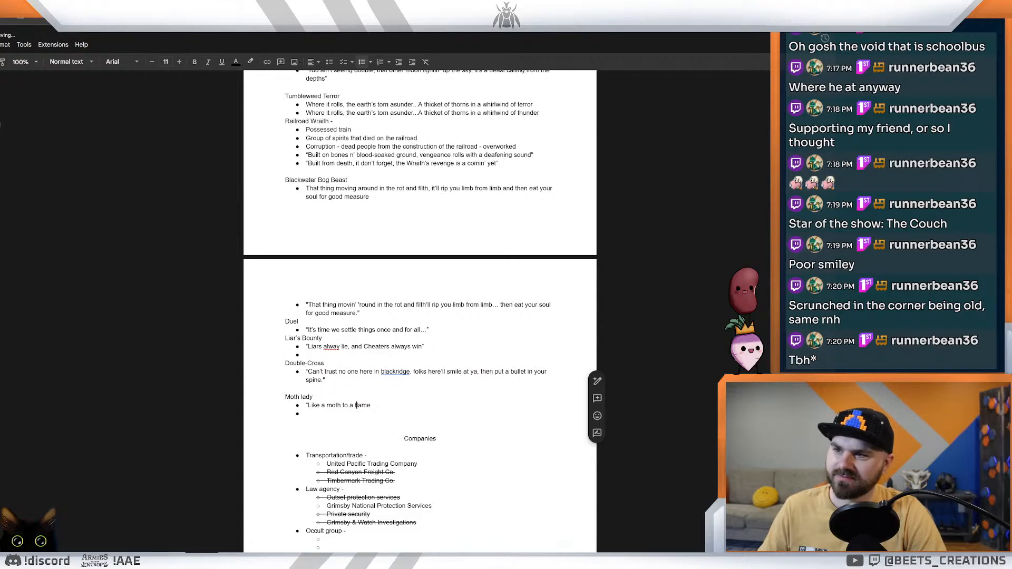
key("Right")
key("Right")
key("Right")
type("\"")
Step: Insert blank lines between the Double-Cross flavor text and the Moth lady heading
key("Up")
key("Up")
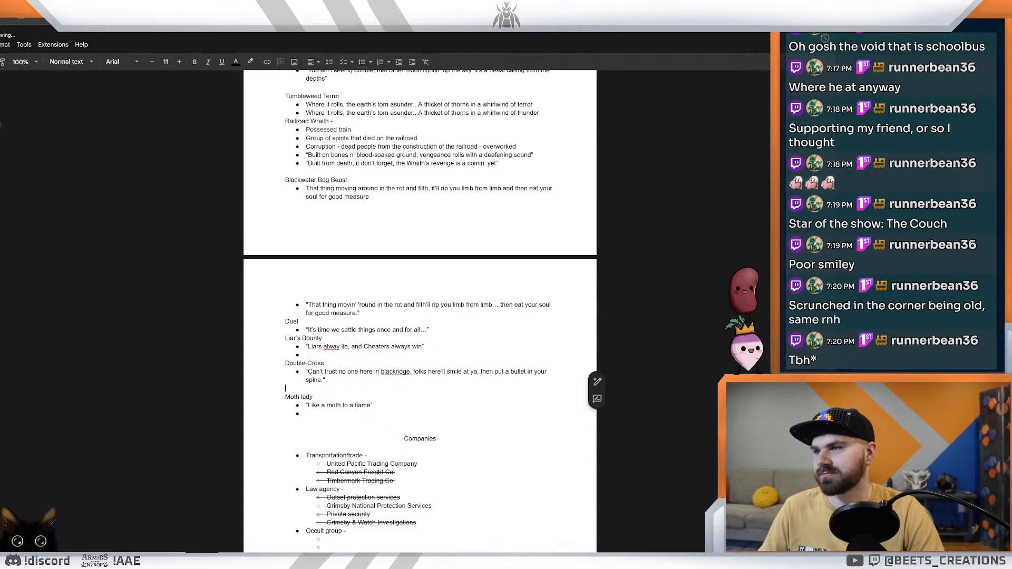
key("Return")
key("Up")
key("Return")
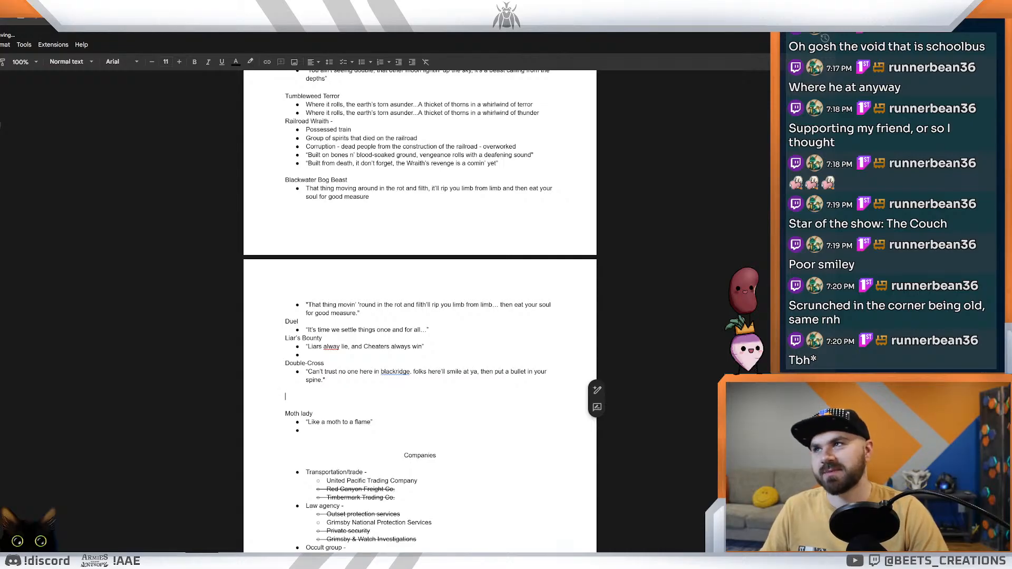
Step: Check the Death Rattler card in the card designer and add a "Death Rattler" heading above Moth lady in the flavor text document
key("alt+Tab")
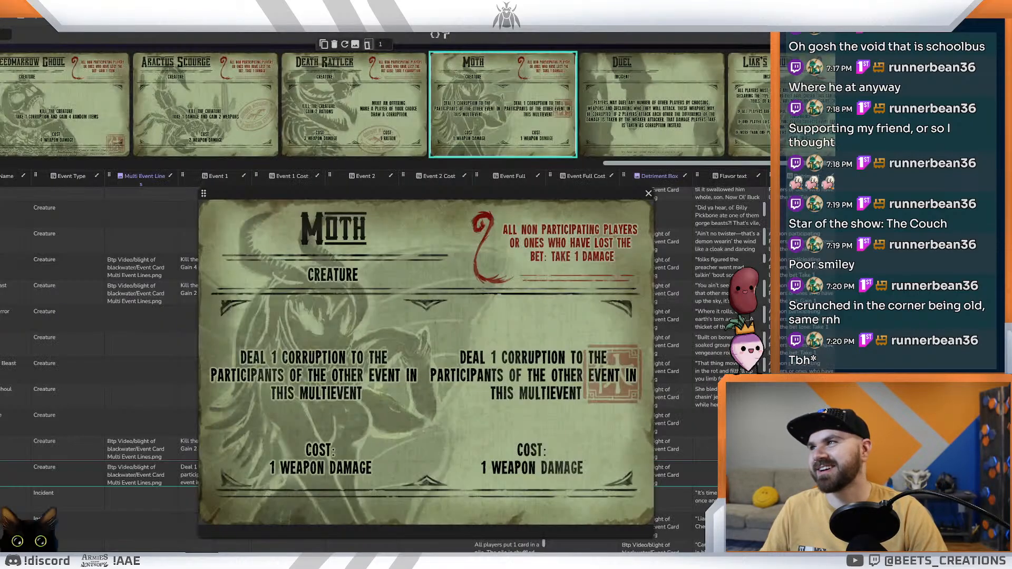
left_click(321, 95)
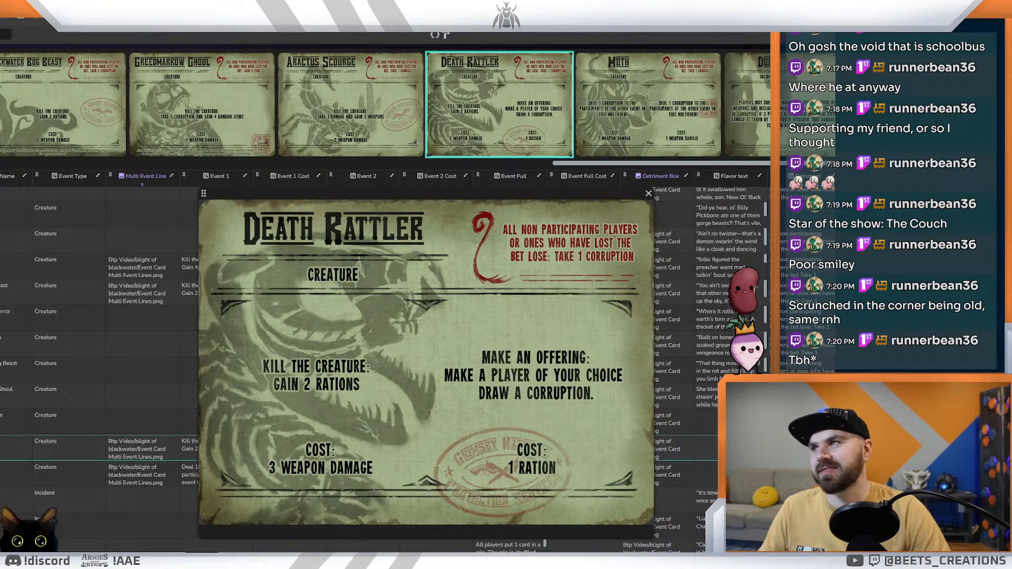
left_click(136, 6)
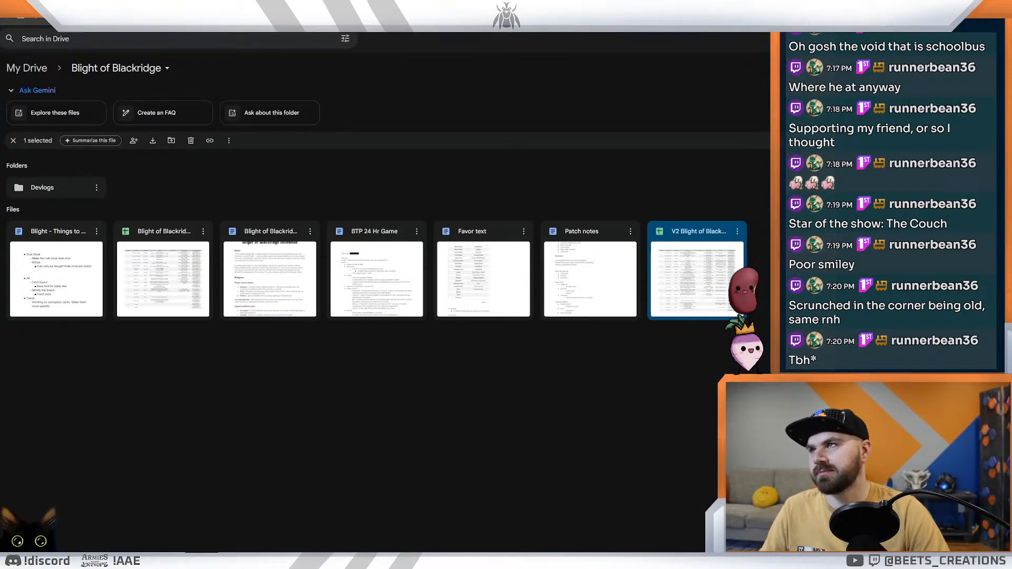
left_click(206, 7)
left_click(279, 6)
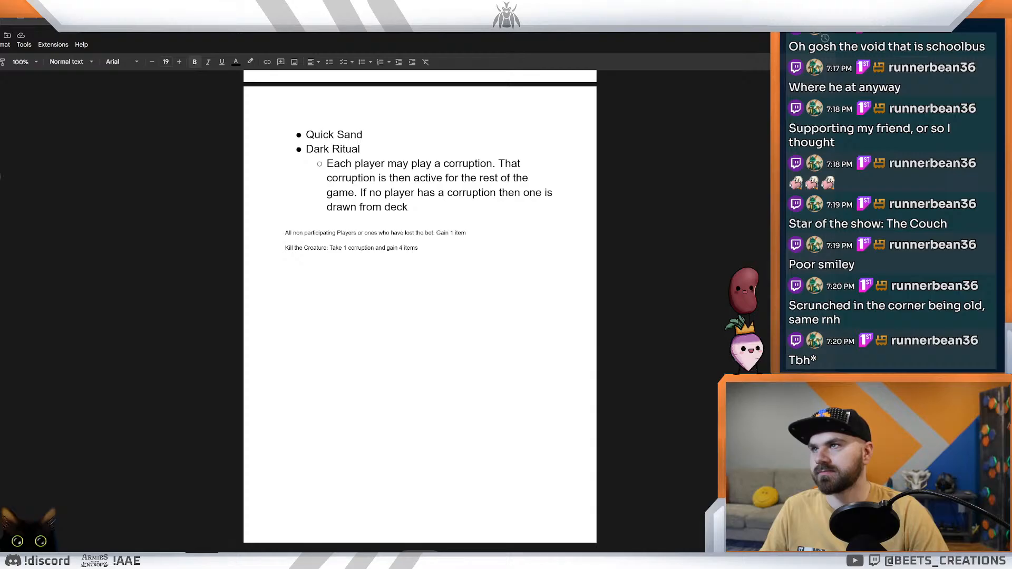
left_click(350, 6)
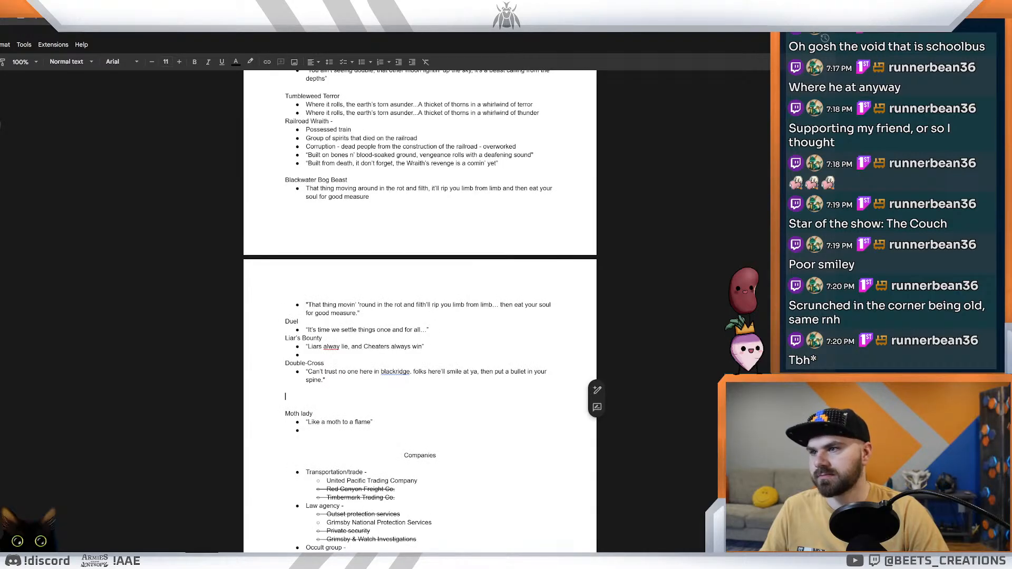
type("Death Rattler")
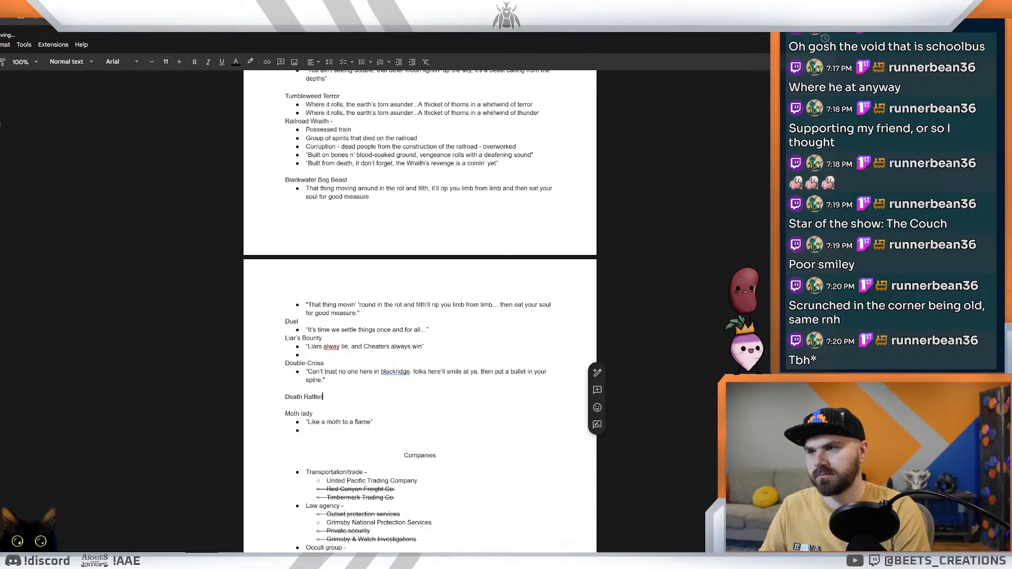
Step: Look over the Death Rattler card and the V2 spreadsheet's creature rows, and return to the flavor text document
key("alt+Tab")
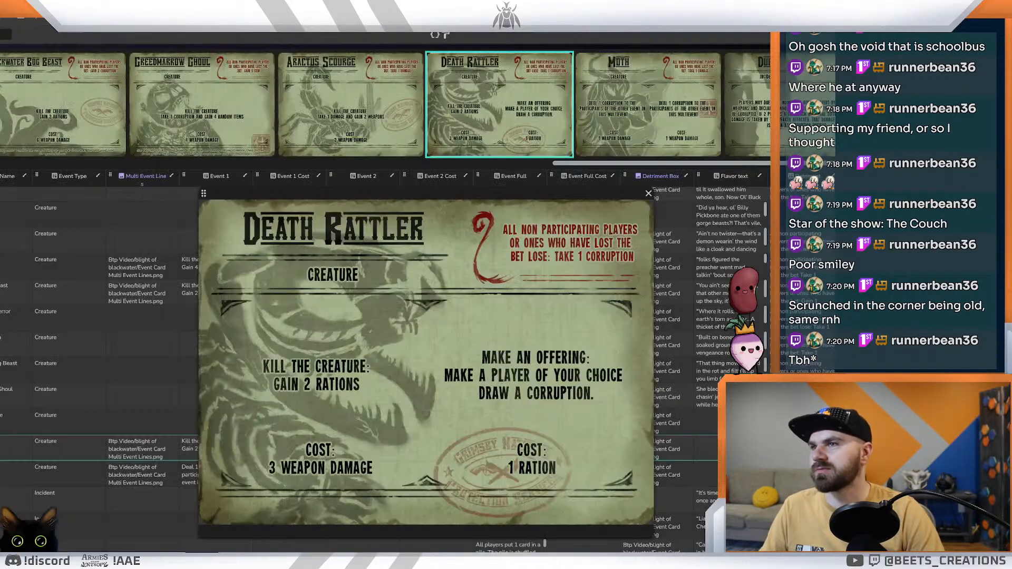
key("ctrl+Tab")
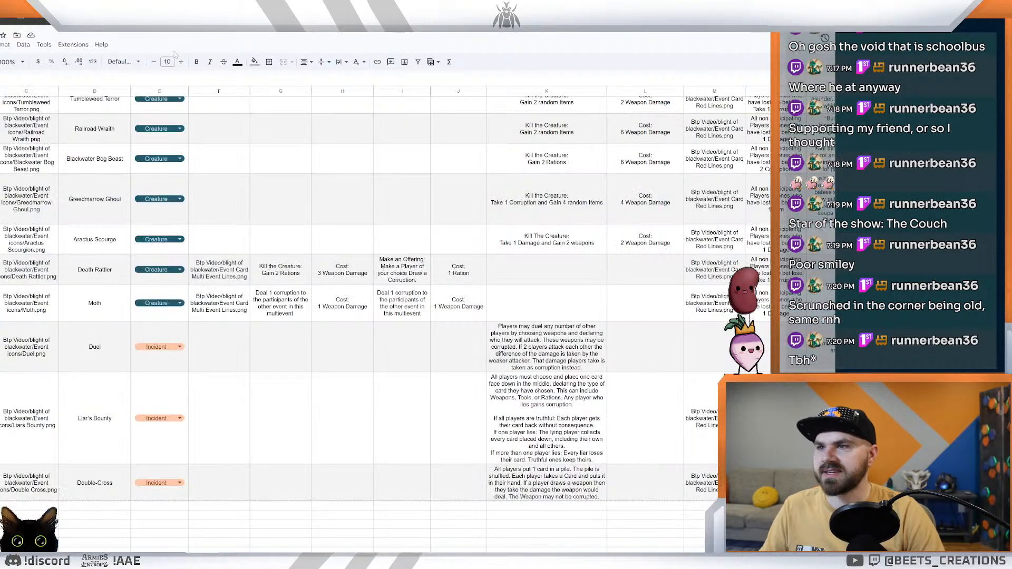
key("ctrl+Tab")
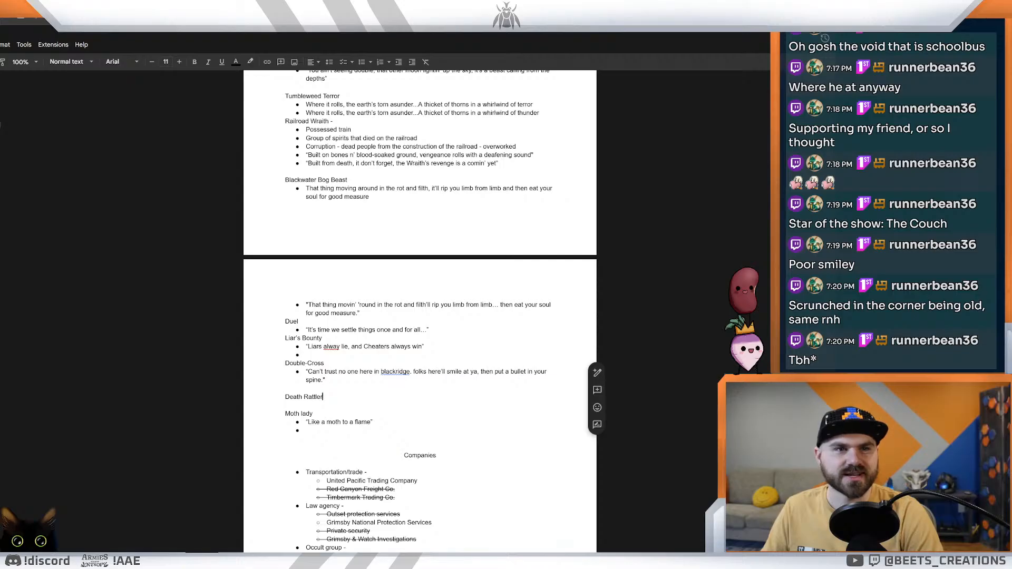
Step: Copy the Aractus Scourge name from the card designer and paste it as a heading below Death Rattler in the flavor text document
key("Return")
key("Return")
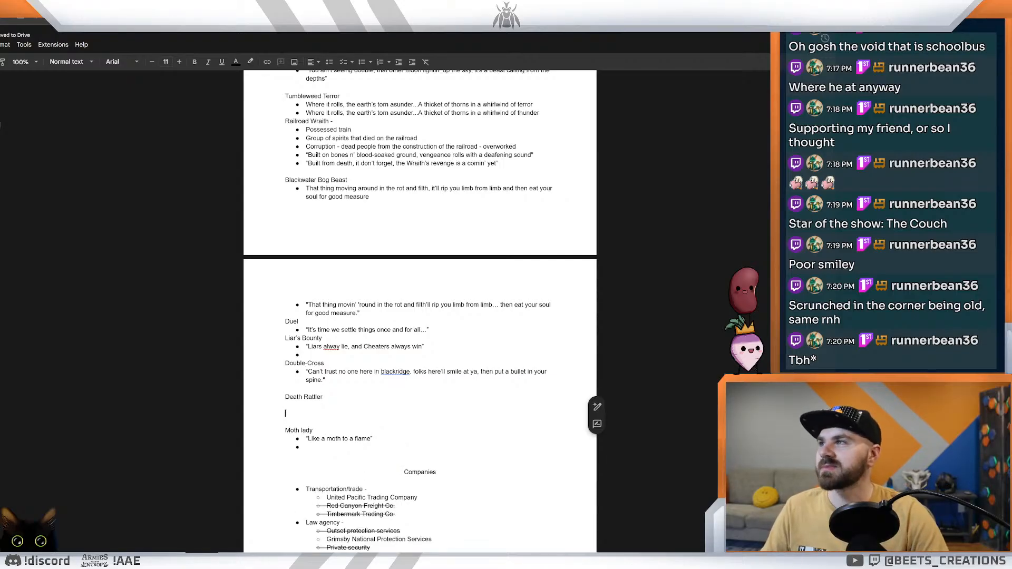
key("alt+Tab")
left_click(306, 105)
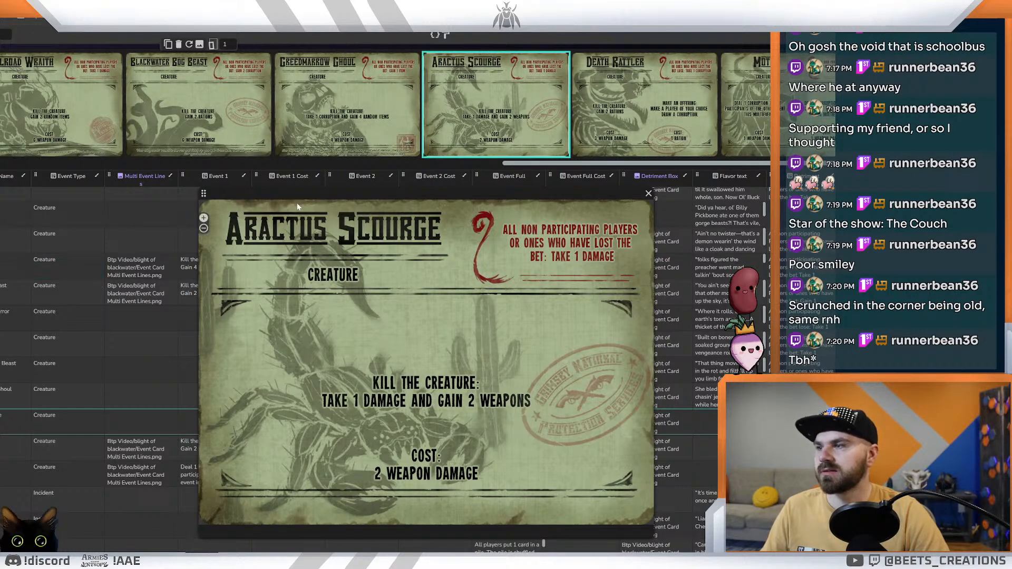
left_click_drag(305, 193, 432, 124)
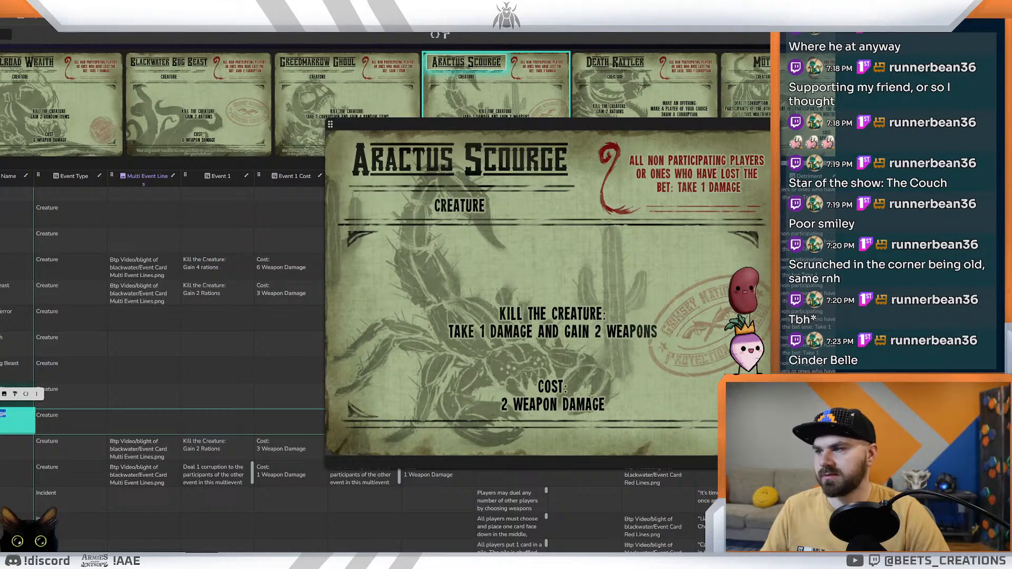
left_click(78, 413)
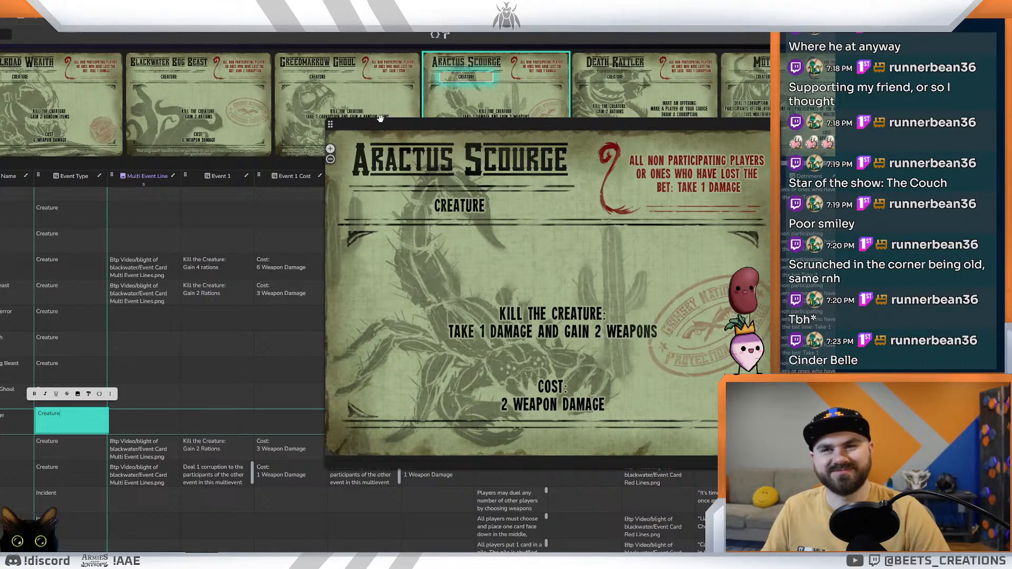
key("alt+Tab")
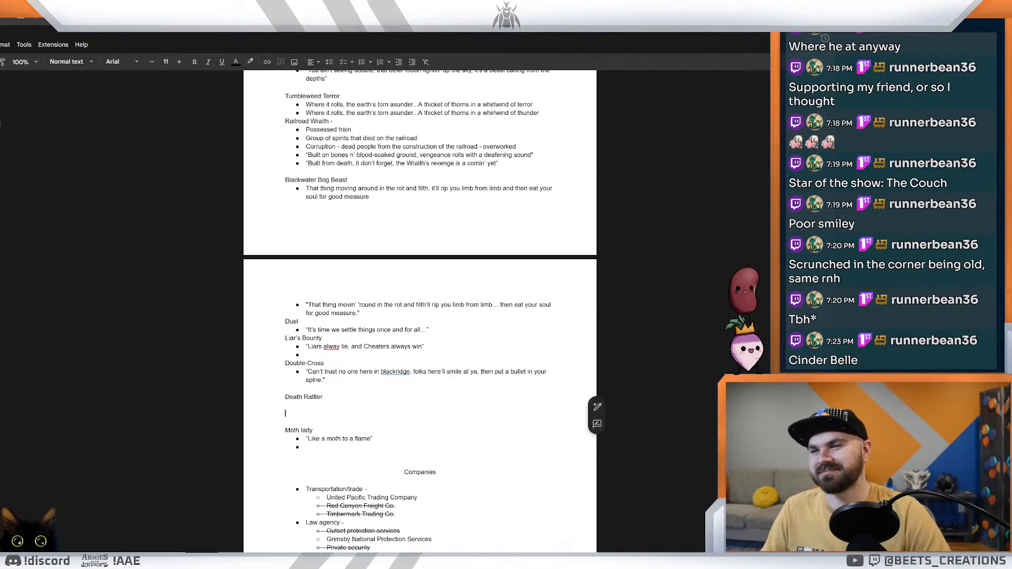
left_click(286, 405)
left_click(285, 414)
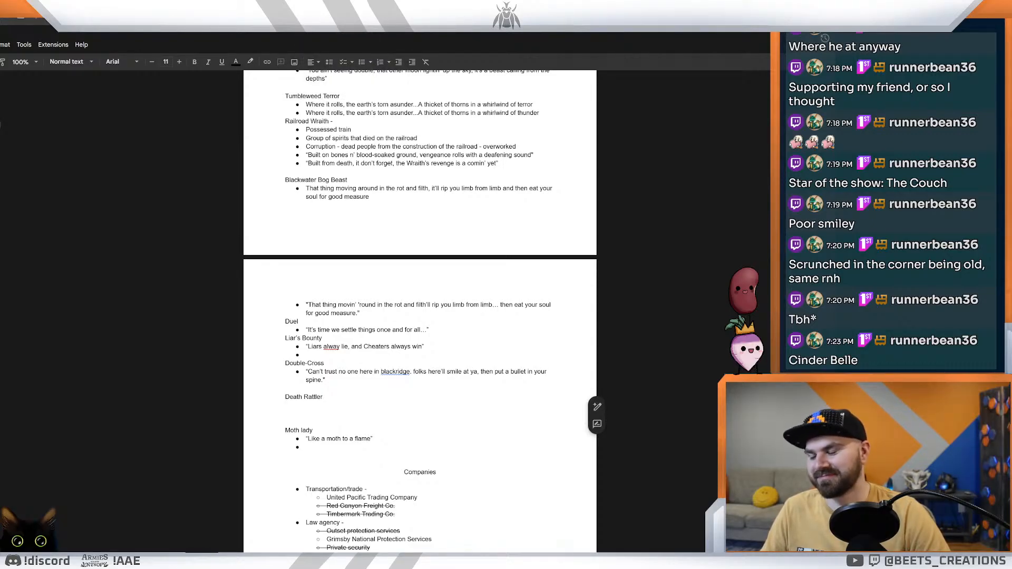
type("Aractus Scourge")
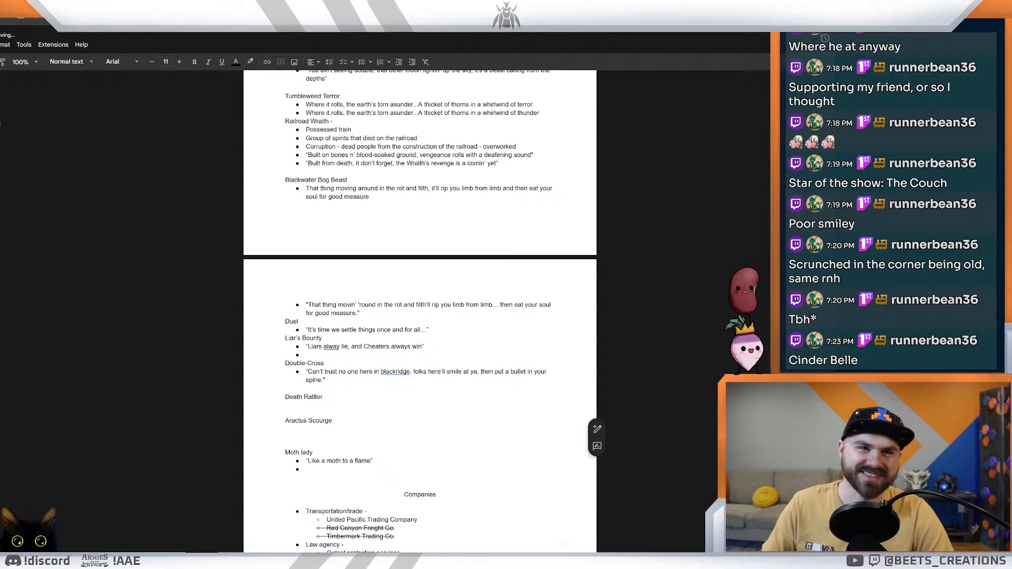
key("BackSpace")
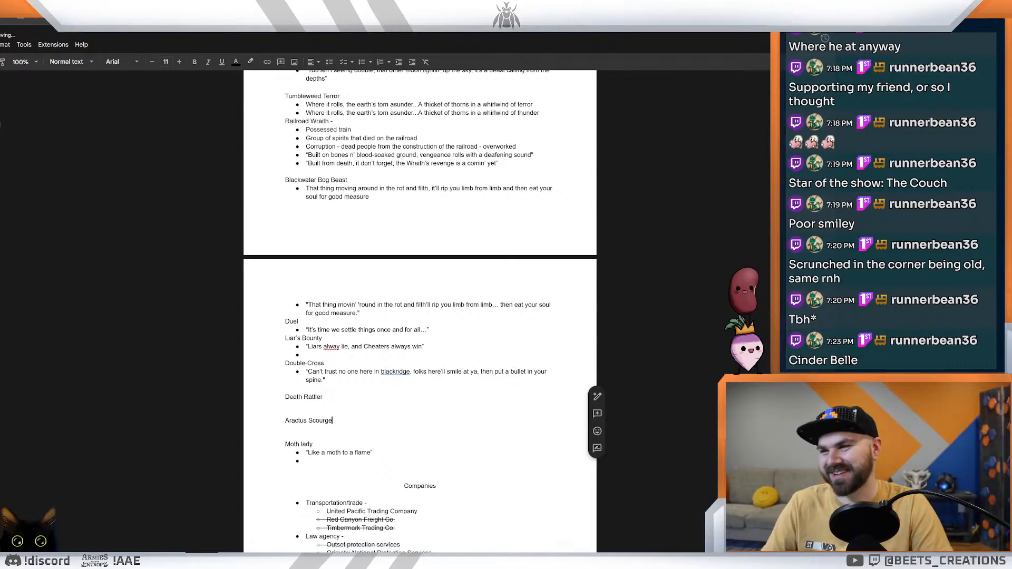
Step: Add an empty bullet under the Death Rattler heading and another under the Aractus Scourge heading
left_click(286, 405)
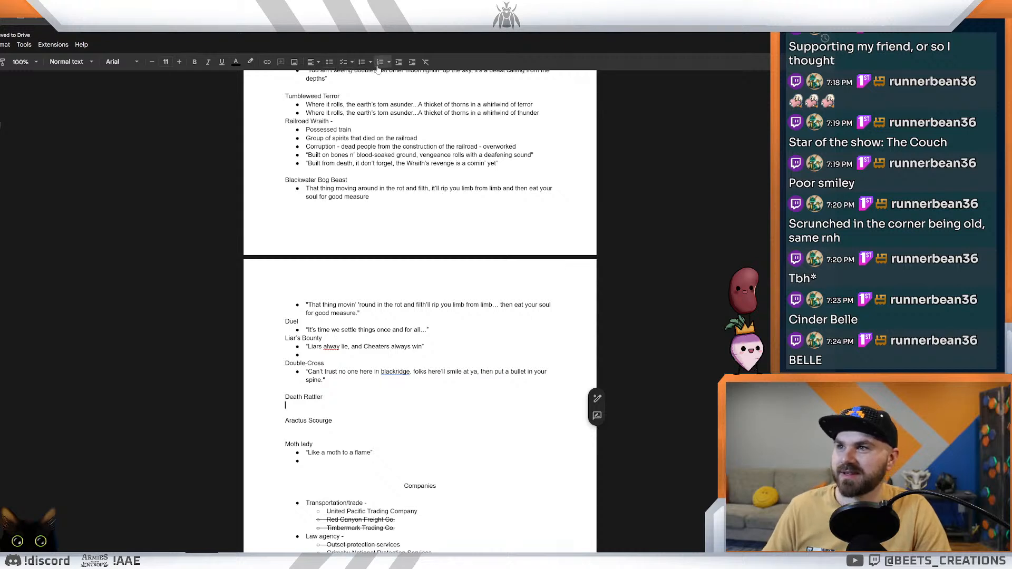
left_click(362, 61)
left_click(295, 436)
left_click(304, 420)
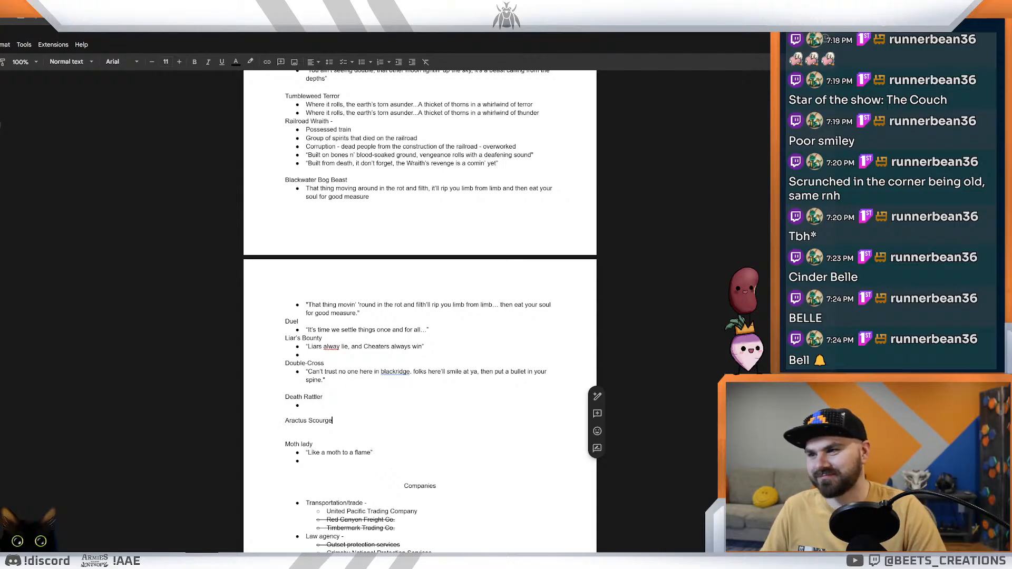
key("Return")
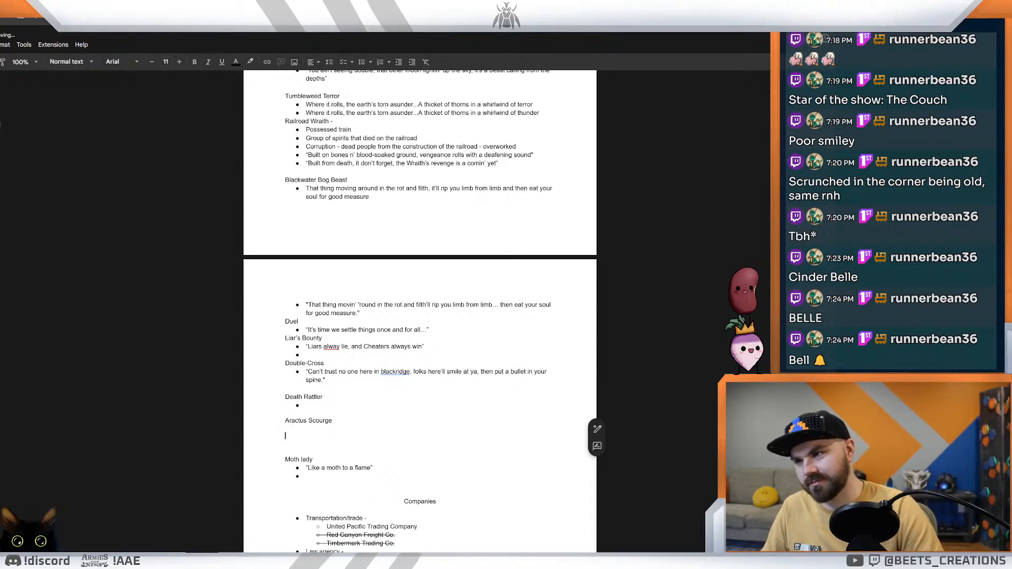
left_click(362, 62)
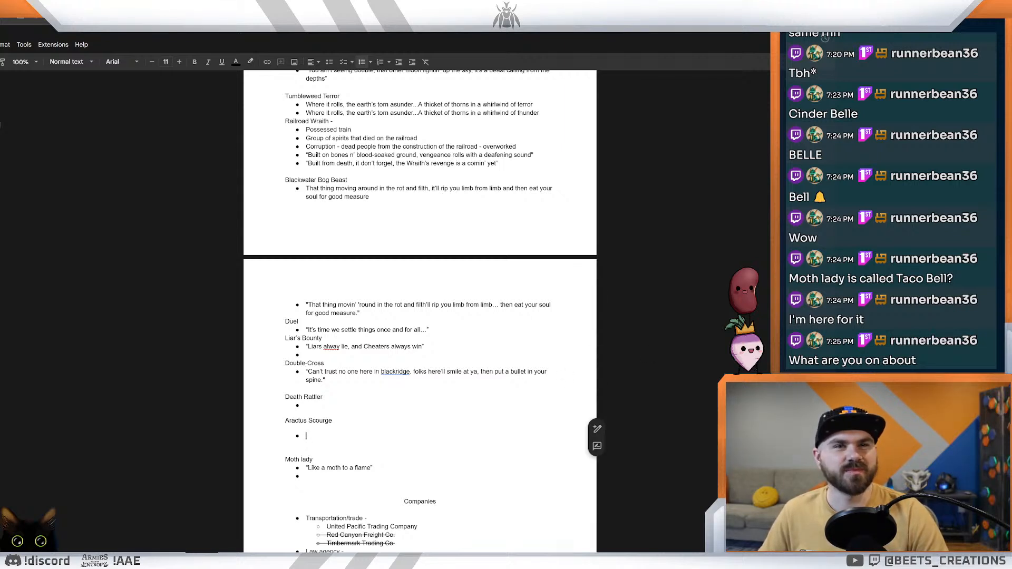
key("Up")
key("Down")
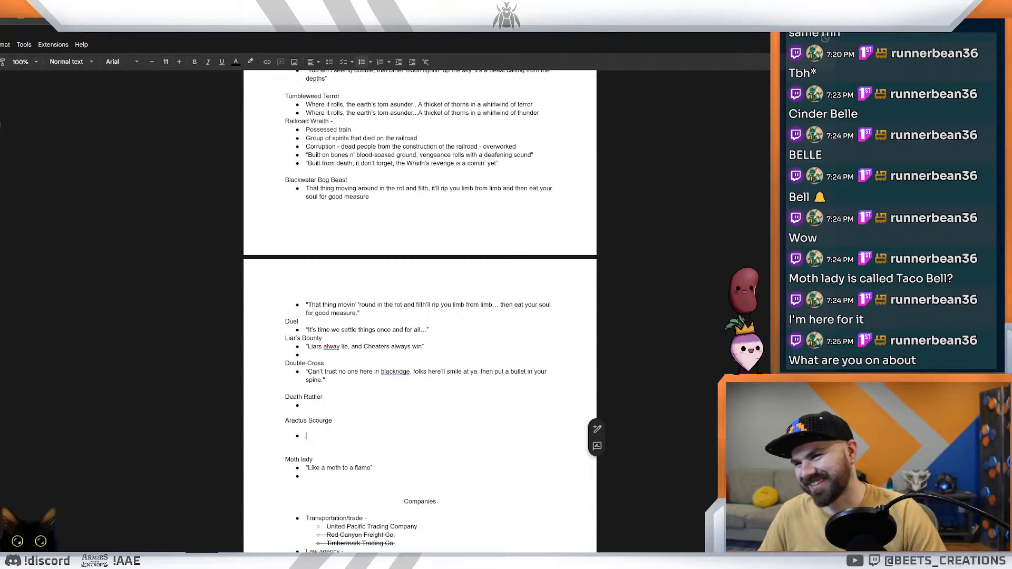
key("Up")
key("Up")
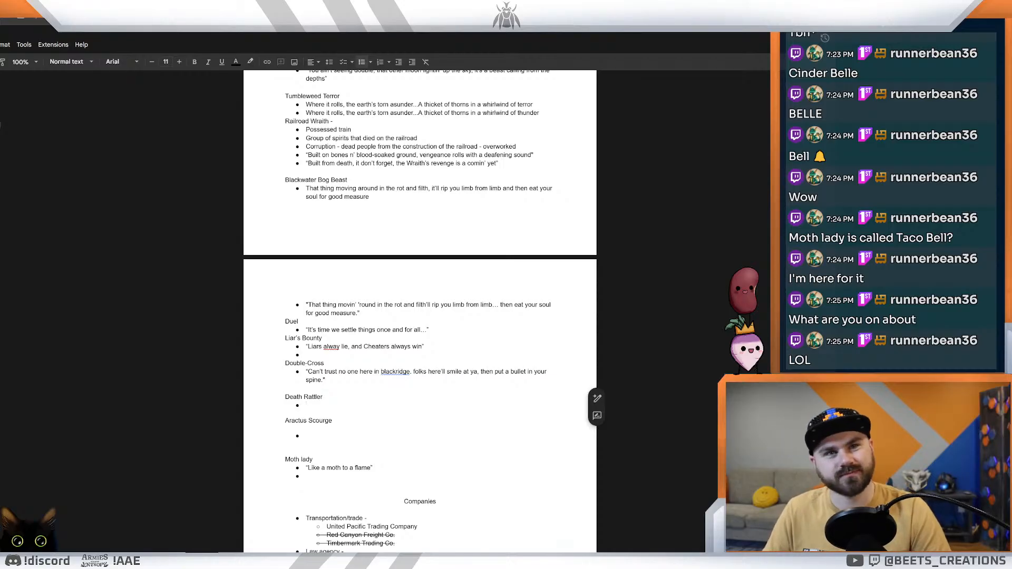
left_click(313, 459)
left_click(306, 405)
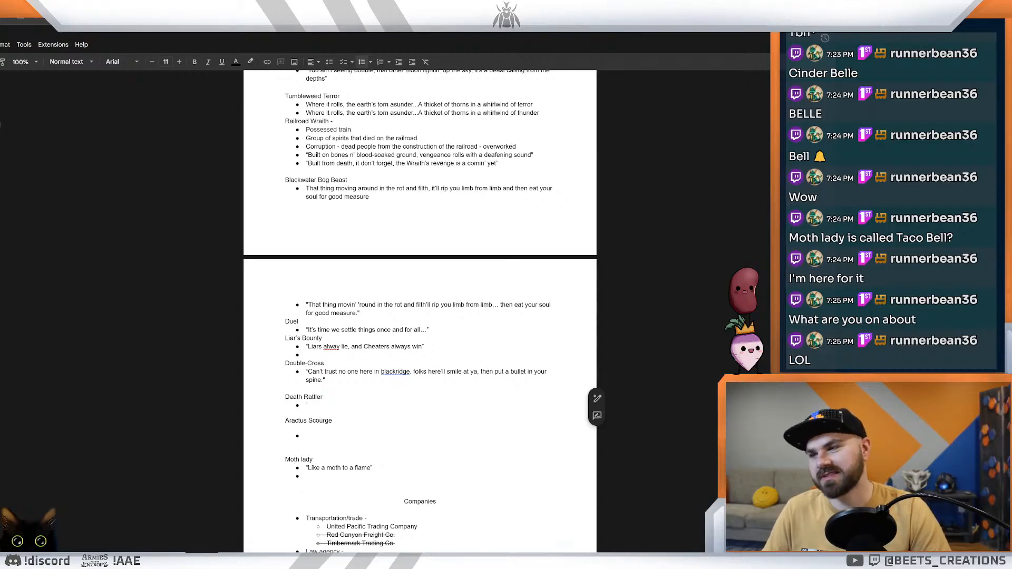
left_click(307, 436)
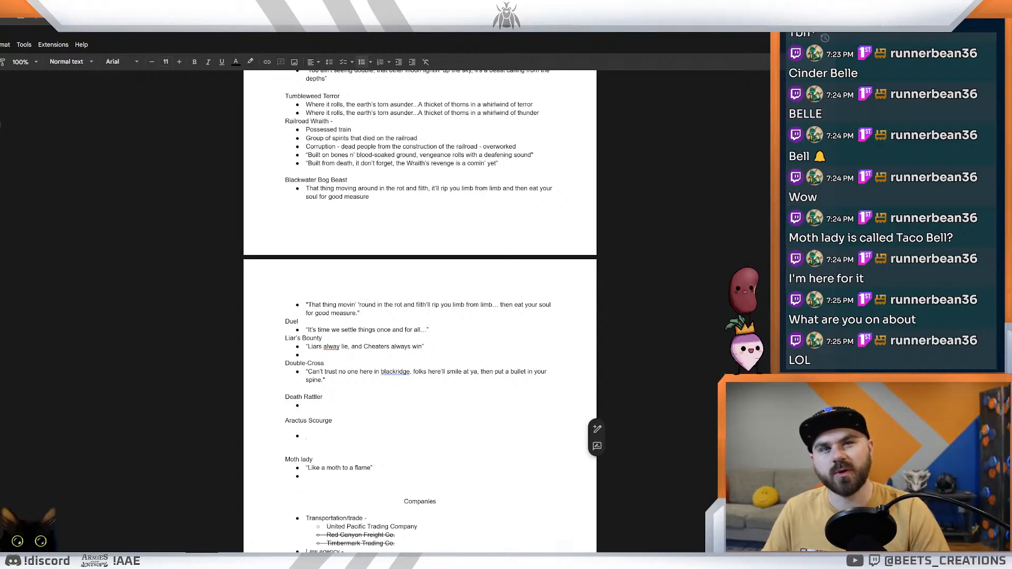
Step: Examine the enlarged Moth card in the card designer, and return to the flavor text document
key("ctrl+shift+Tab")
key("ctrl+shift+Tab")
key("ctrl+shift+Tab")
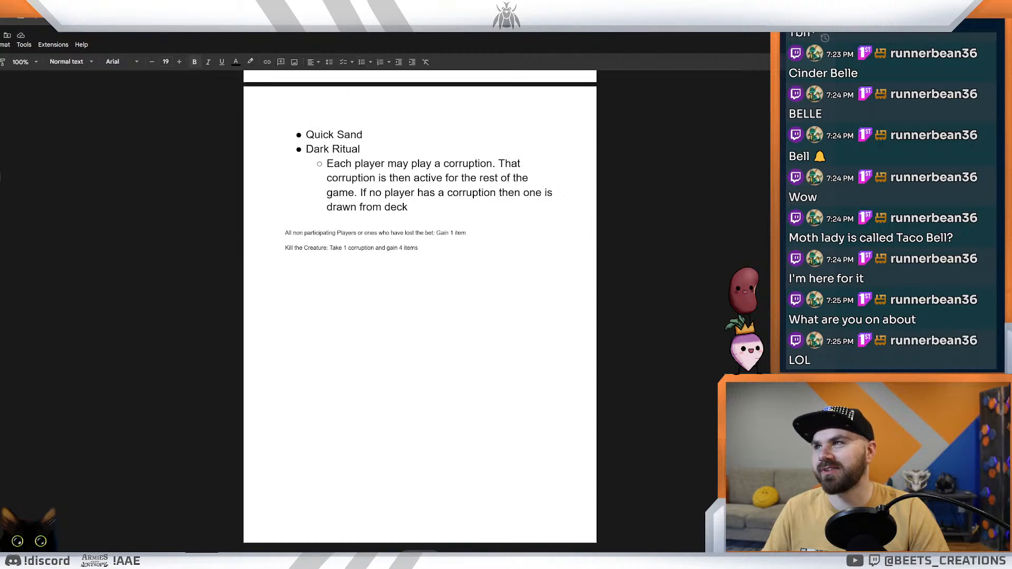
key("ctrl+shift+Tab")
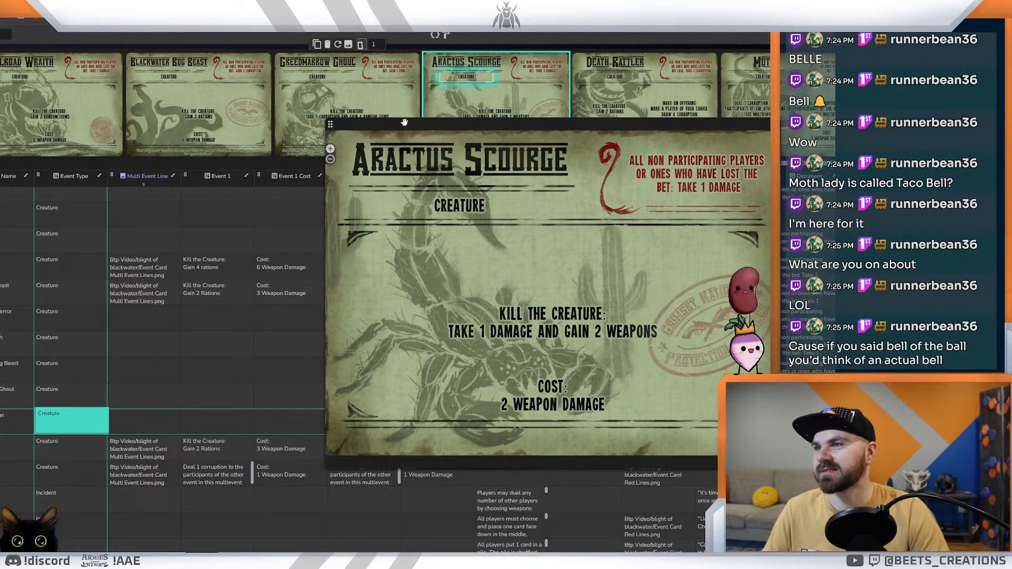
left_click(768, 89)
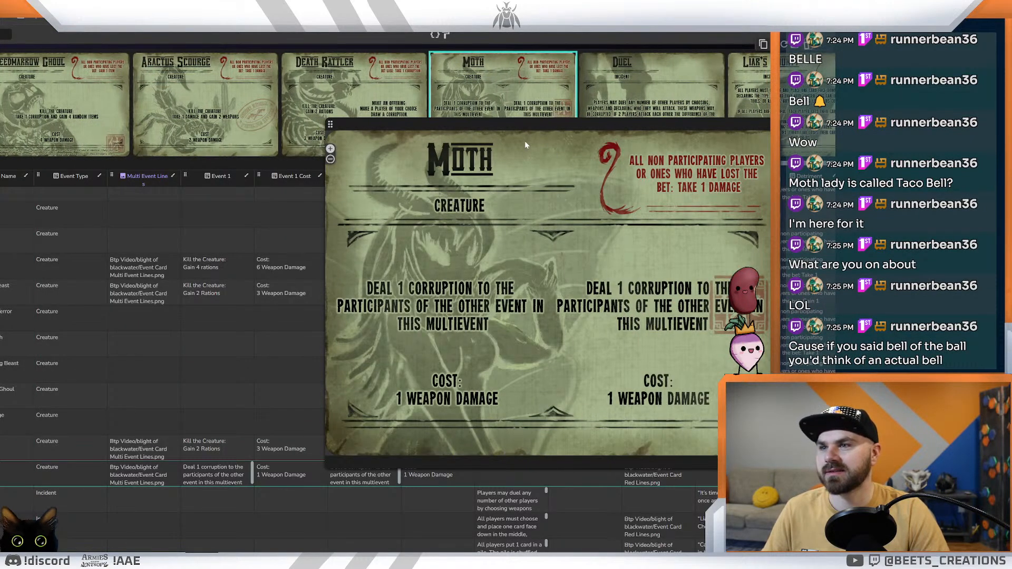
left_click_drag(529, 125, 420, 164)
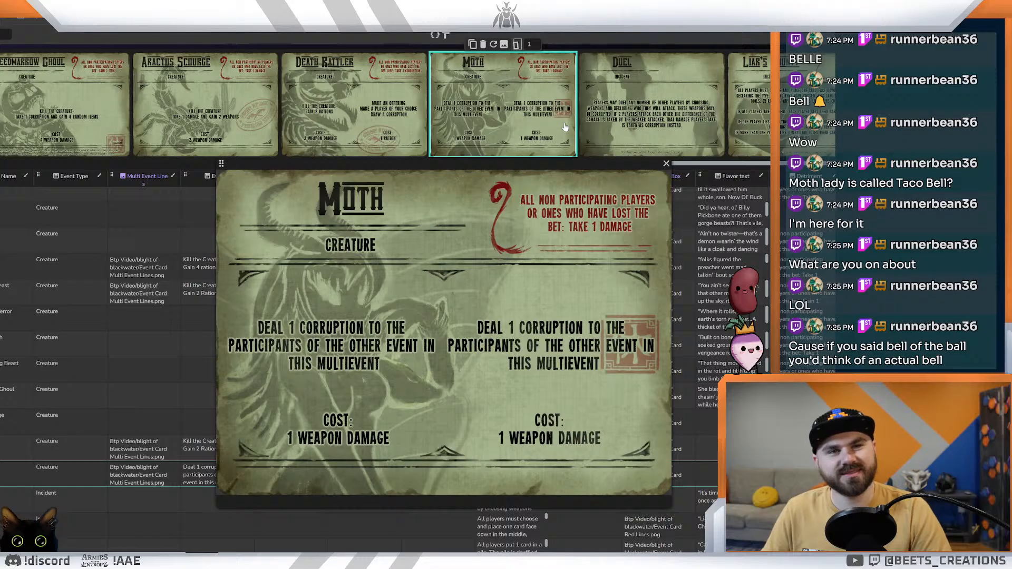
left_click_drag(516, 165, 509, 141)
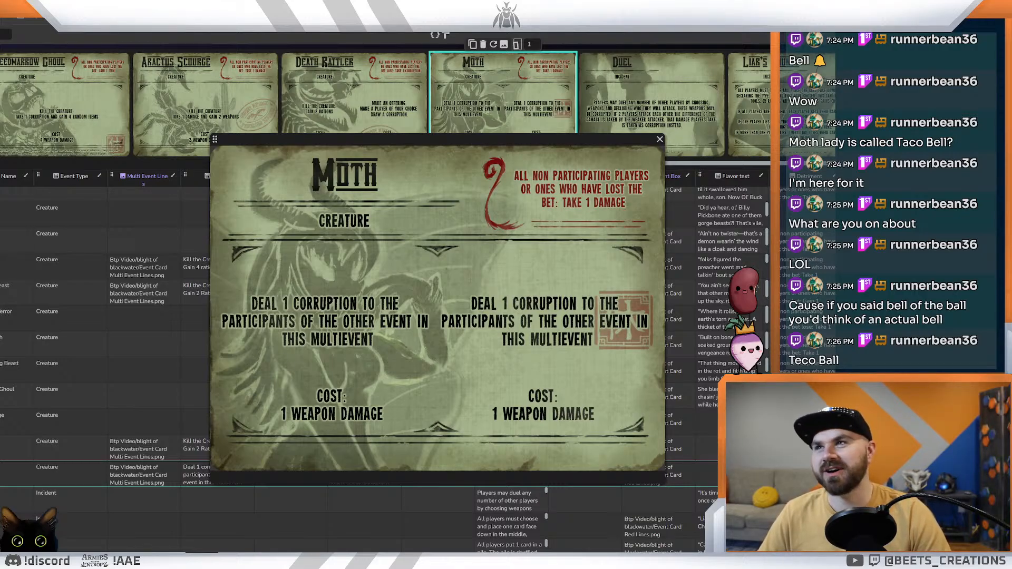
key("ctrl+Tab")
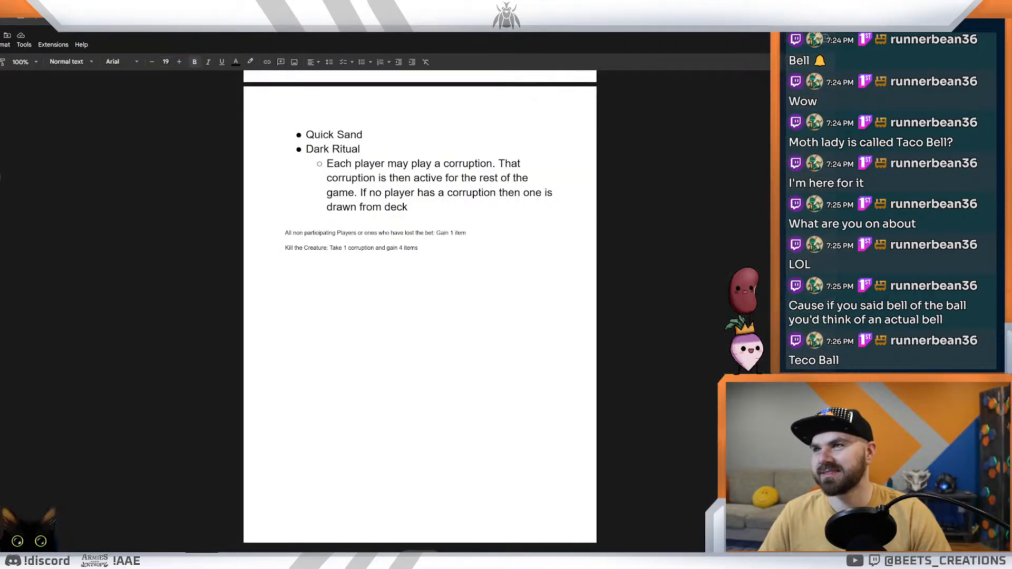
key("ctrl+Tab")
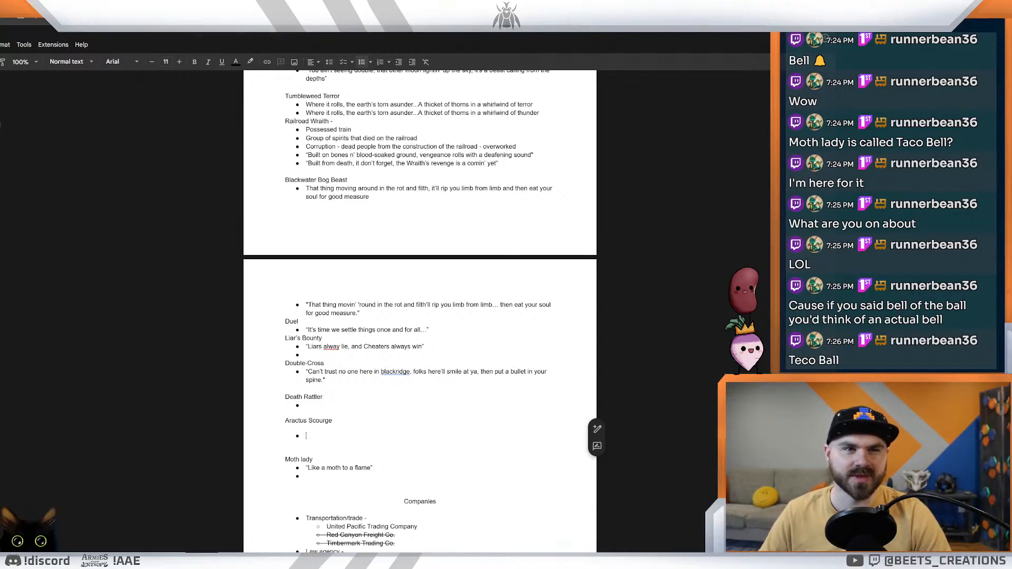
key("Up")
key("Up")
key("Up")
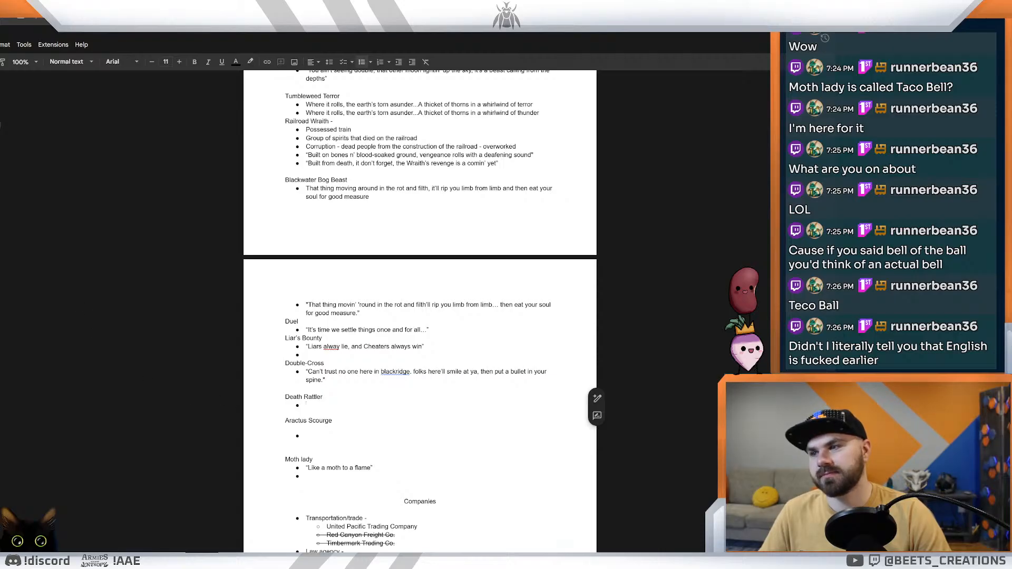
Step: Add a "Names" subheading with an empty bullet under Moth lady, and a "Lore" subheading above the existing flame quote
scroll(100, 134, "down", 3)
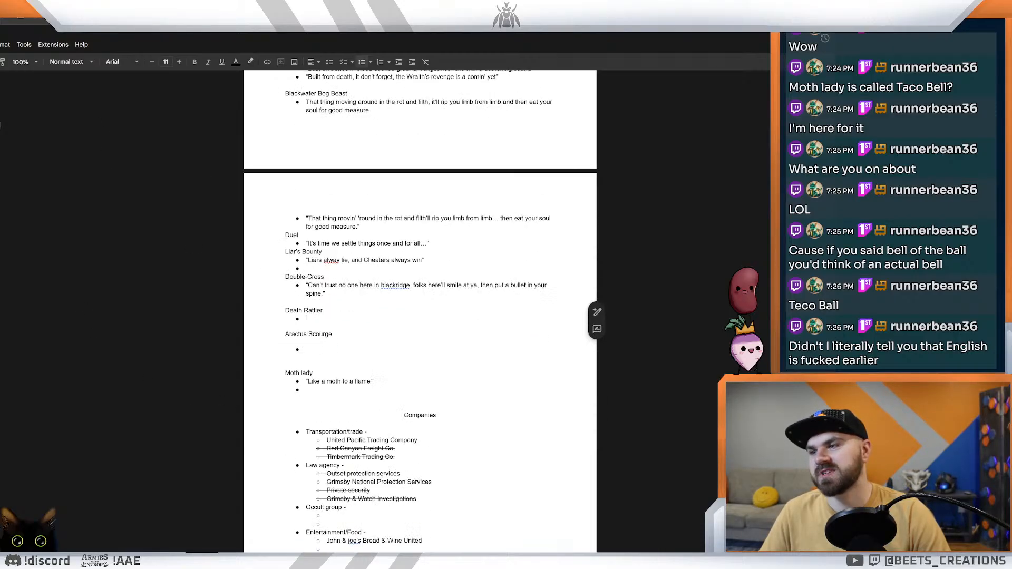
left_click(314, 373)
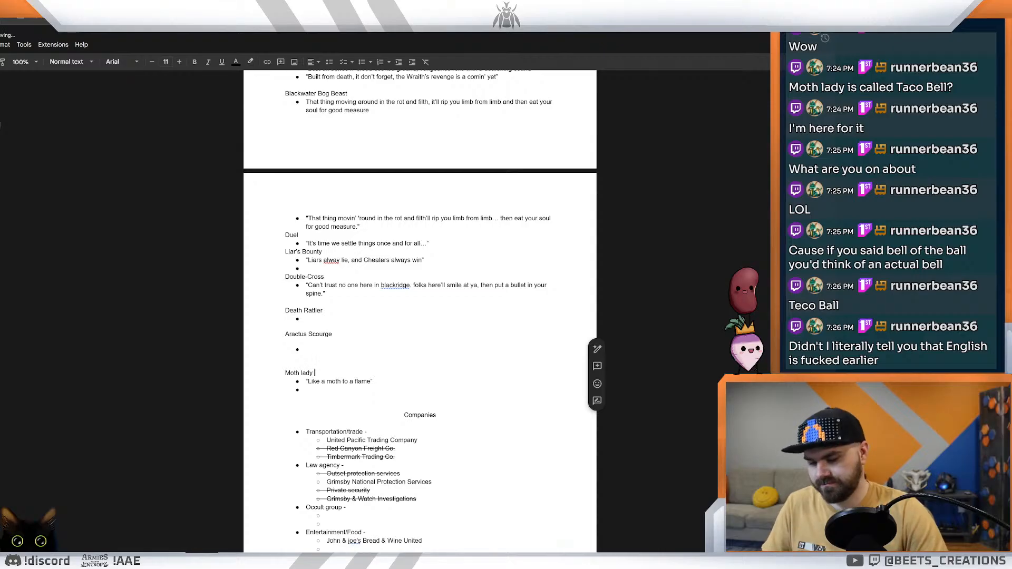
key("Return")
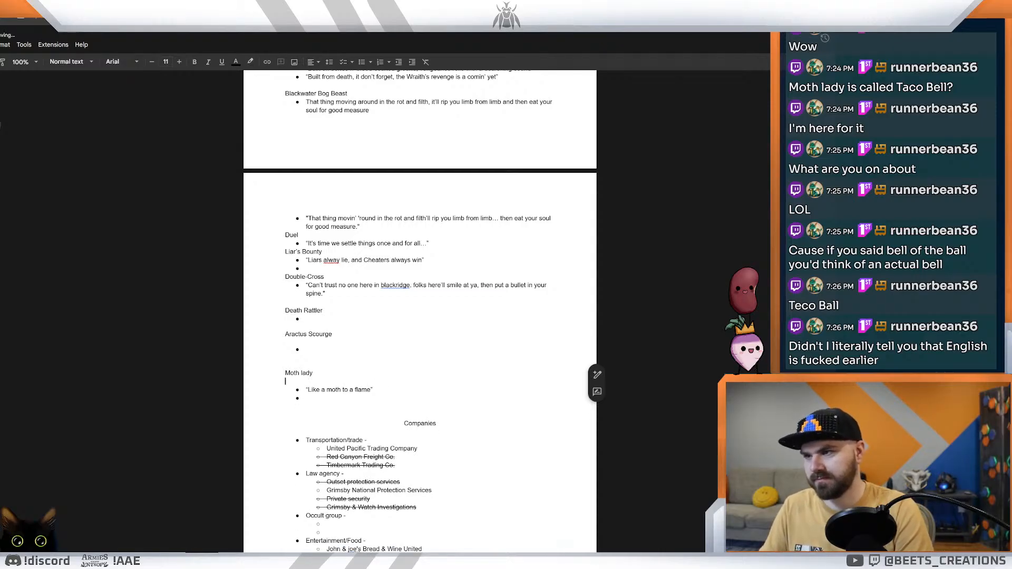
key("Return")
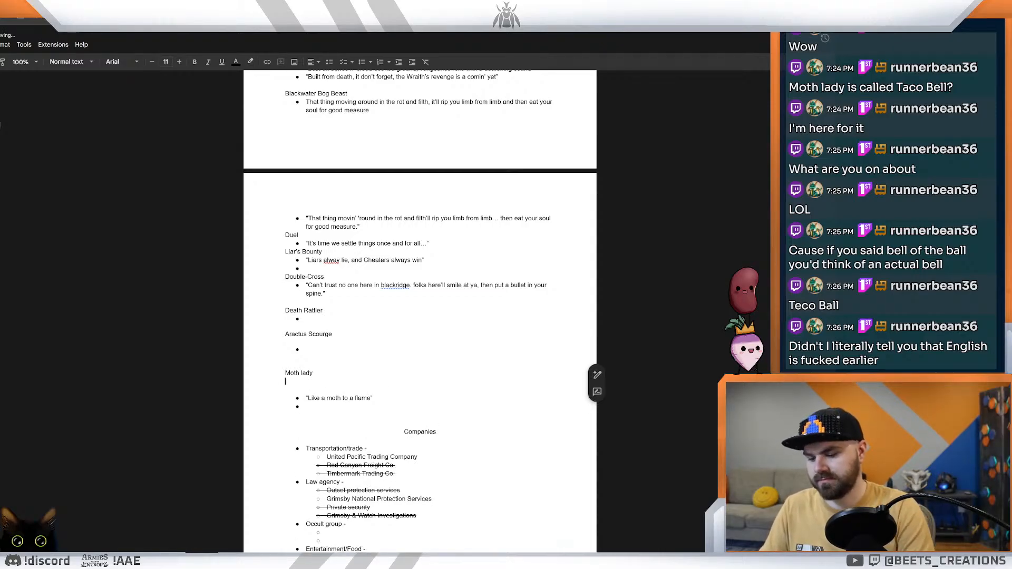
type("Names")
key("Return")
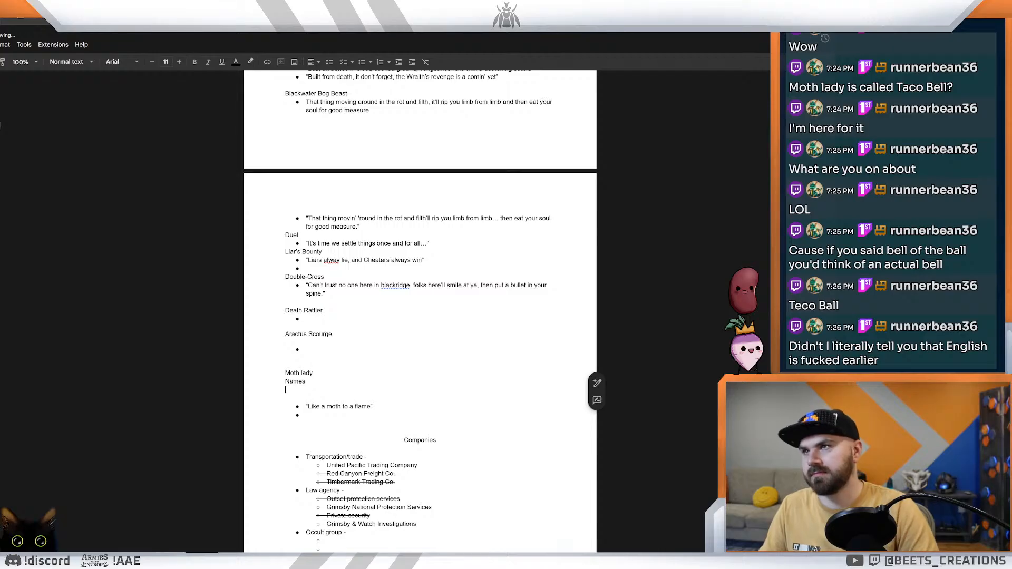
left_click(362, 62)
key("Down")
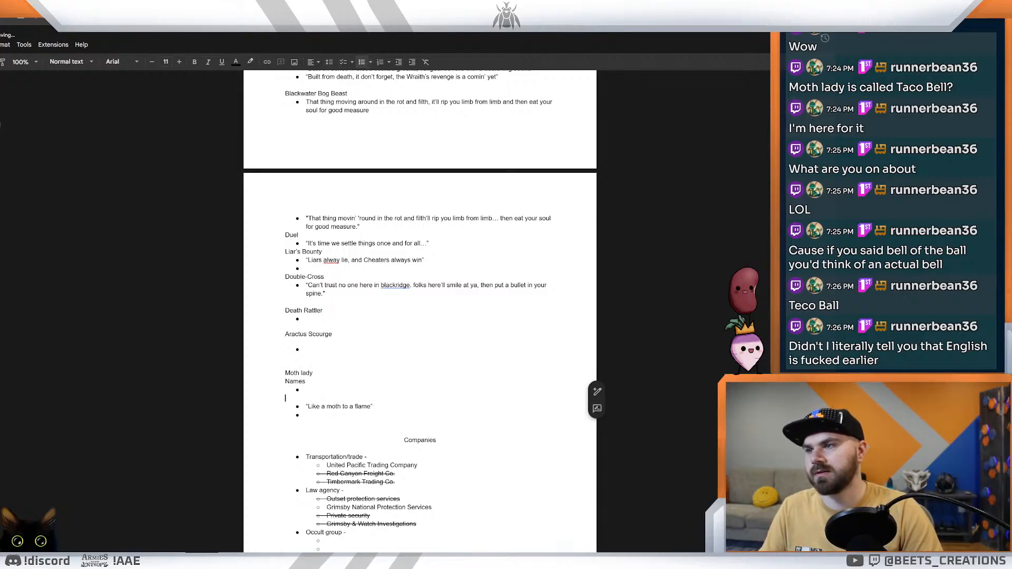
type("Lore")
Step: Enter "Cinder belle" as the first bullet under Names, with an empty bullet below it
key("Up")
type("Cinder belle")
key("Return")
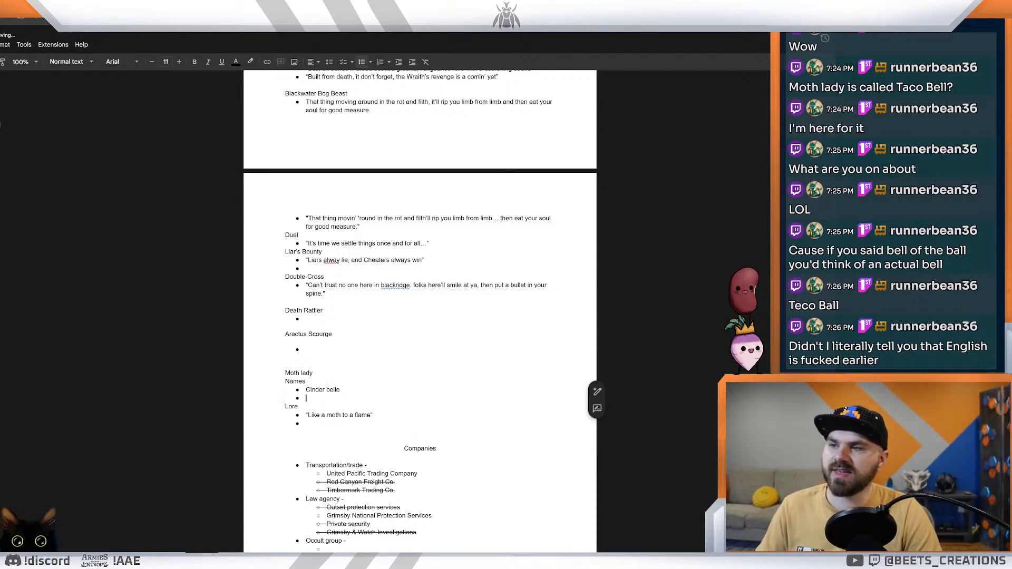
Step: Switch to the card designer and compare the Blackwater Bog Beast, Greedmarrow Ghoul and Death Rattler cards
key("alt+Tab")
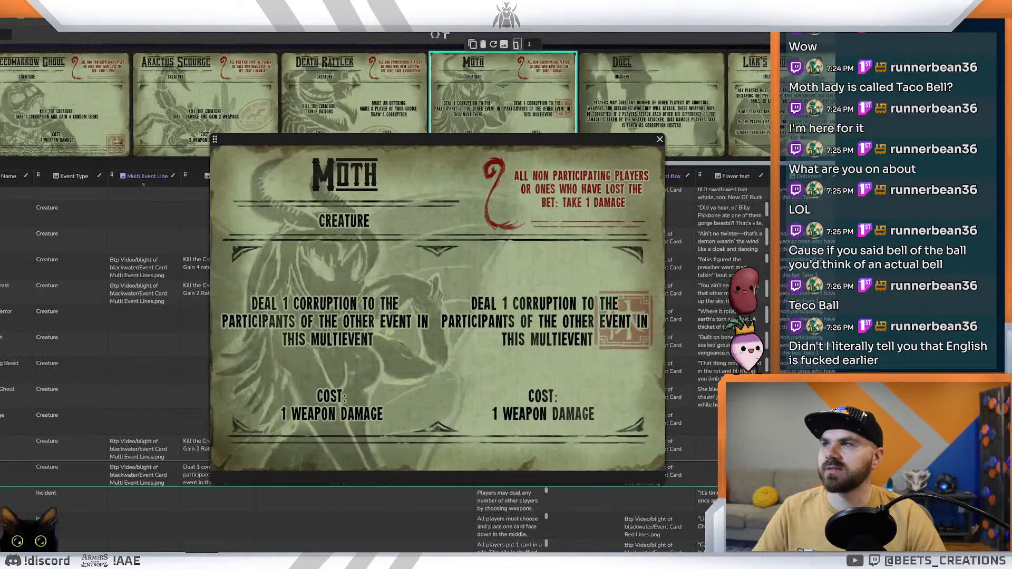
left_click(244, 87)
left_click(243, 88)
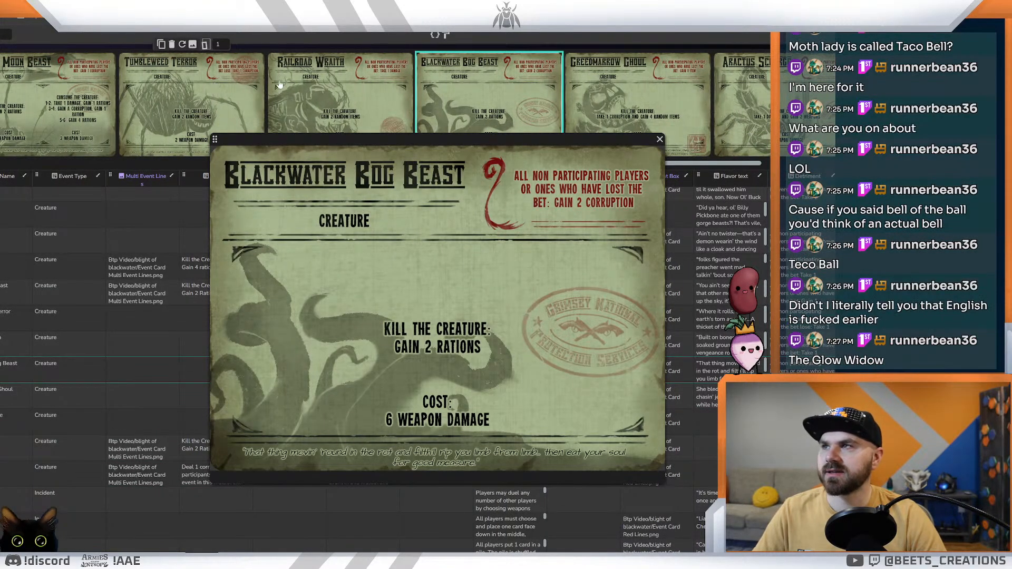
left_click(647, 84)
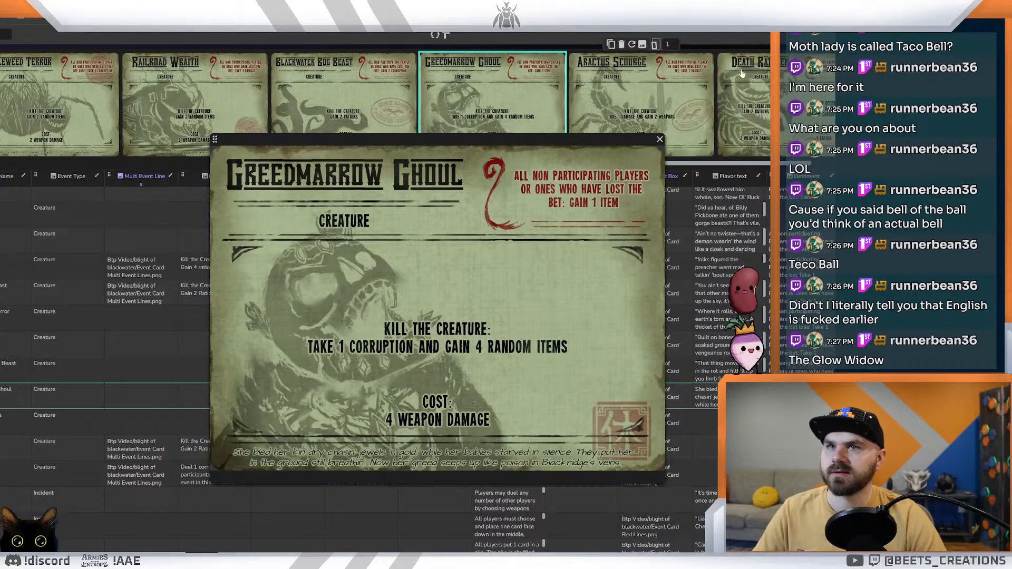
left_click(735, 82)
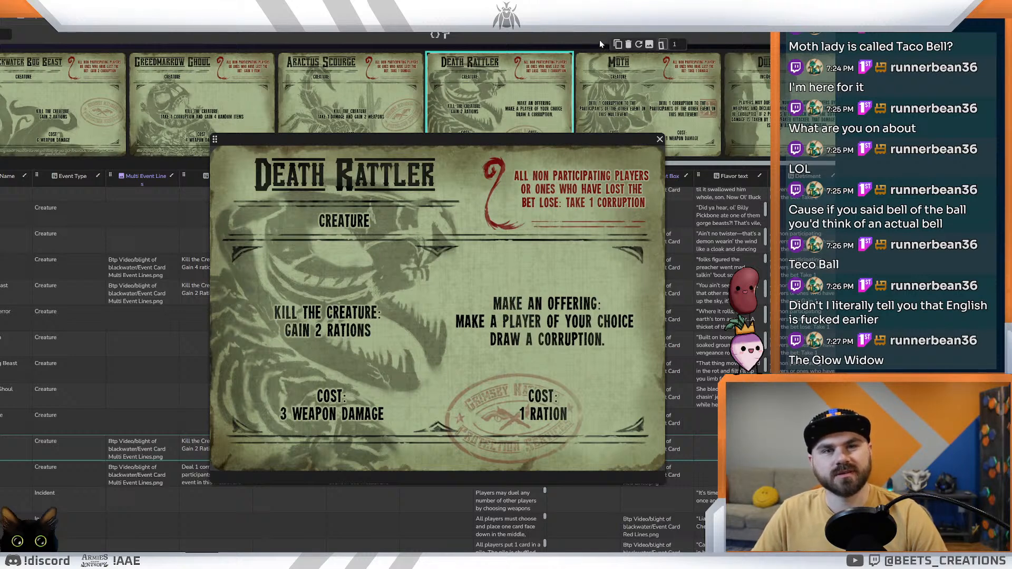
Step: Bring up the enlarged Moth card, and add "The Glow Widow" under Names in the flavor text document, with an empty bullet below it
left_click(652, 96)
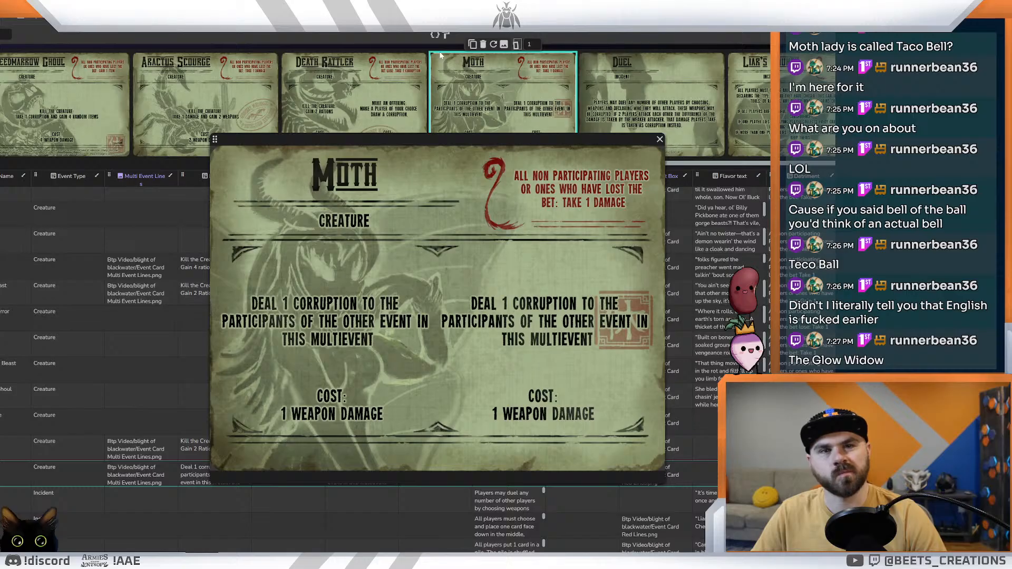
key("ctrl+Tab")
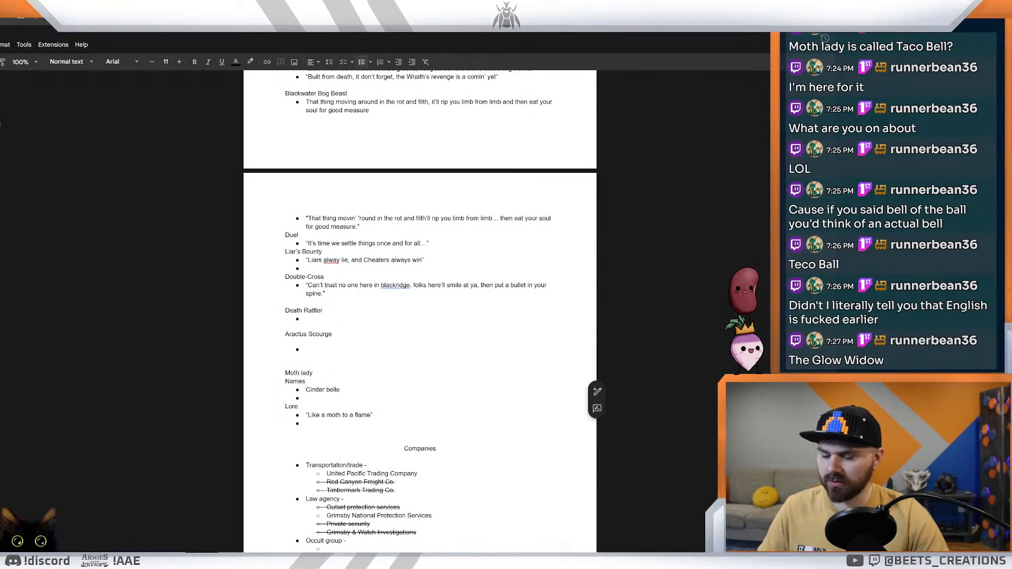
type("The Glow Wi")
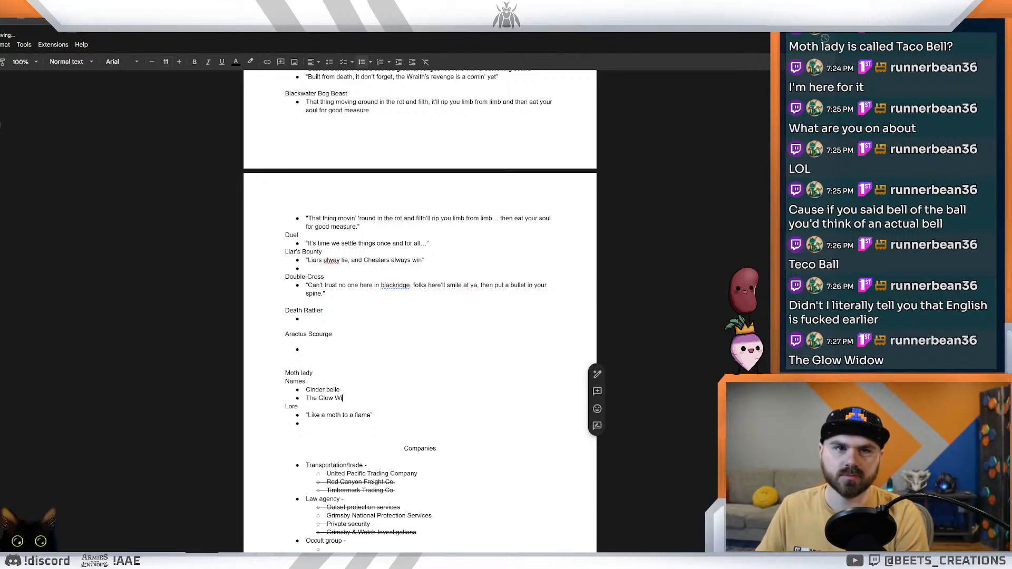
type("dow")
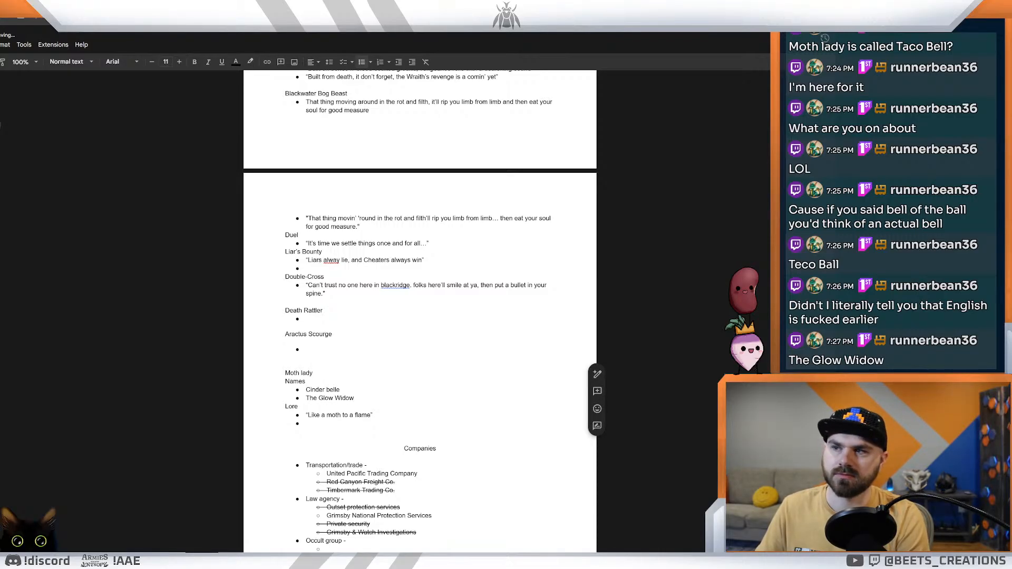
key("Return")
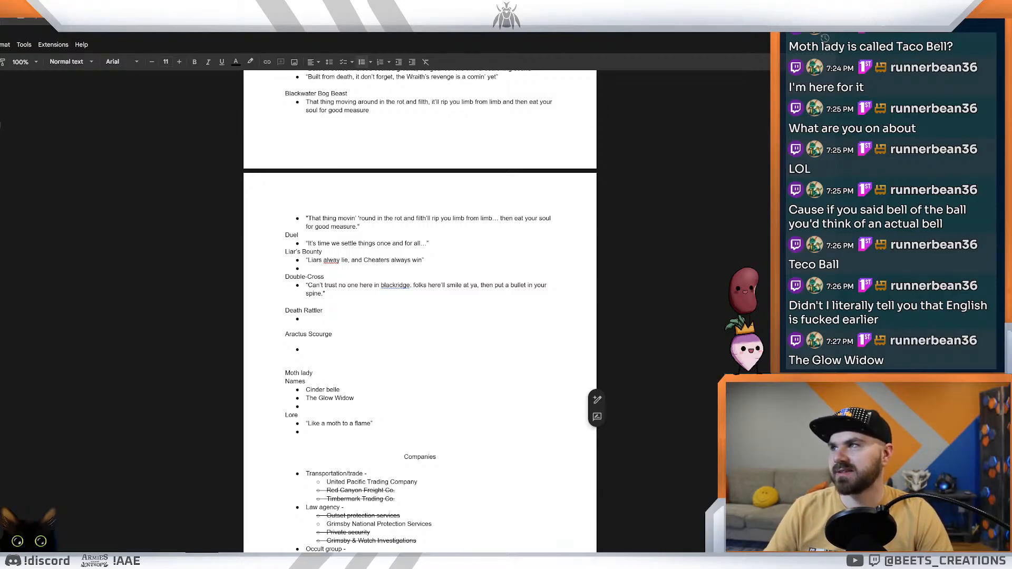
Step: Check the Moth card in the card designer, and enter "Lady lure" as the third bullet under Names in the document
key("alt+Tab")
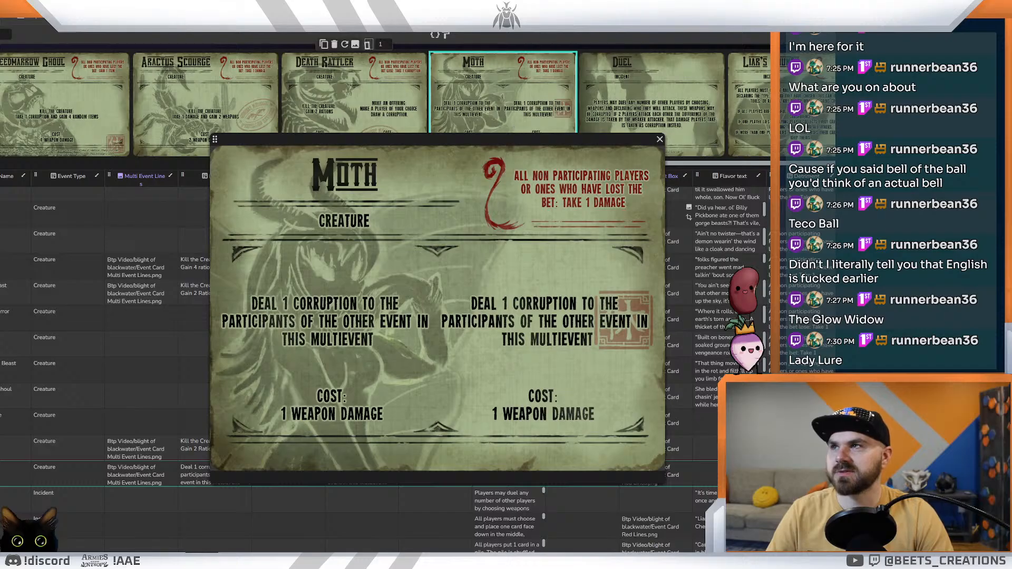
key("ctrl+Tab")
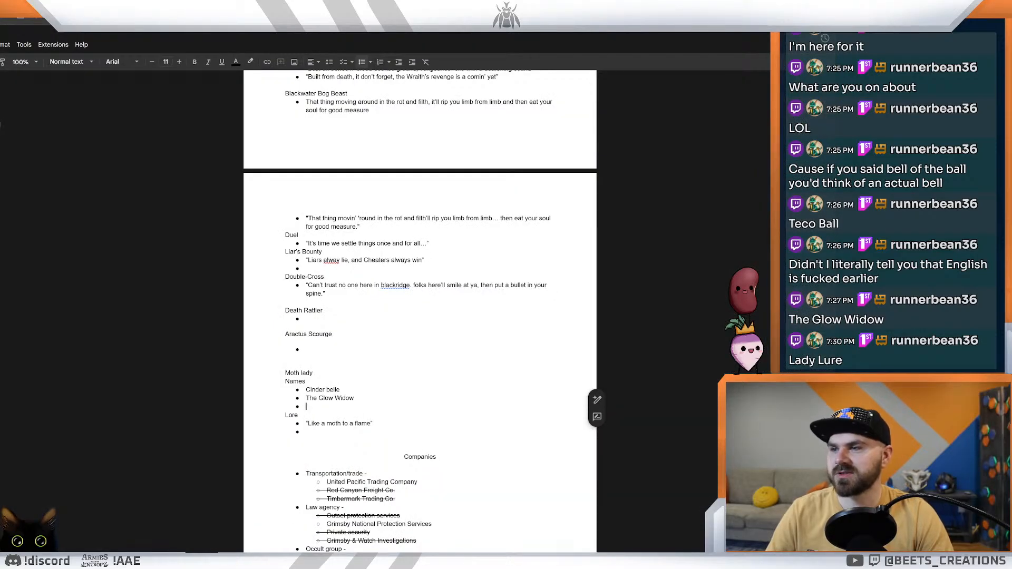
type("Lady lure")
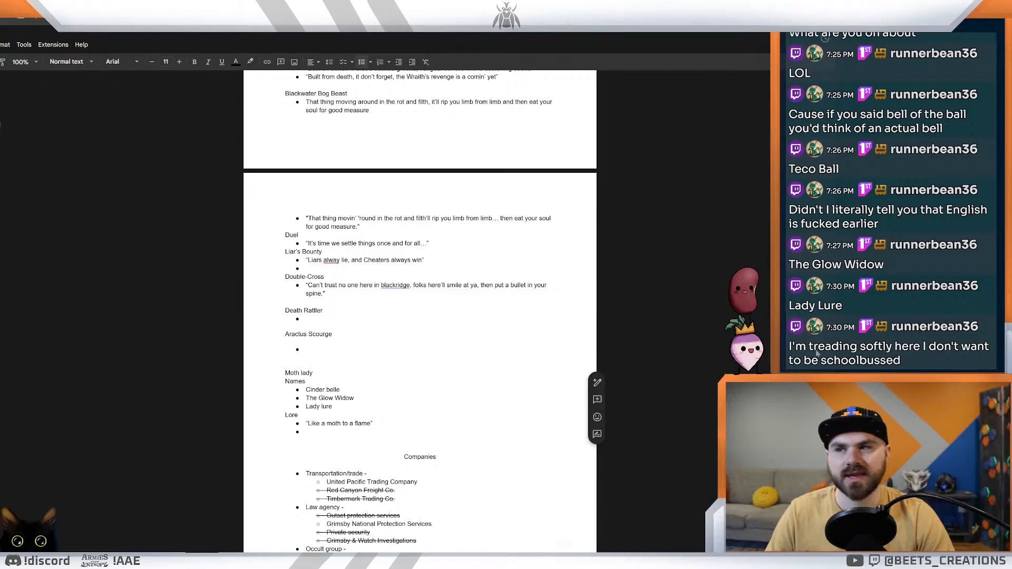
double_click(334, 406)
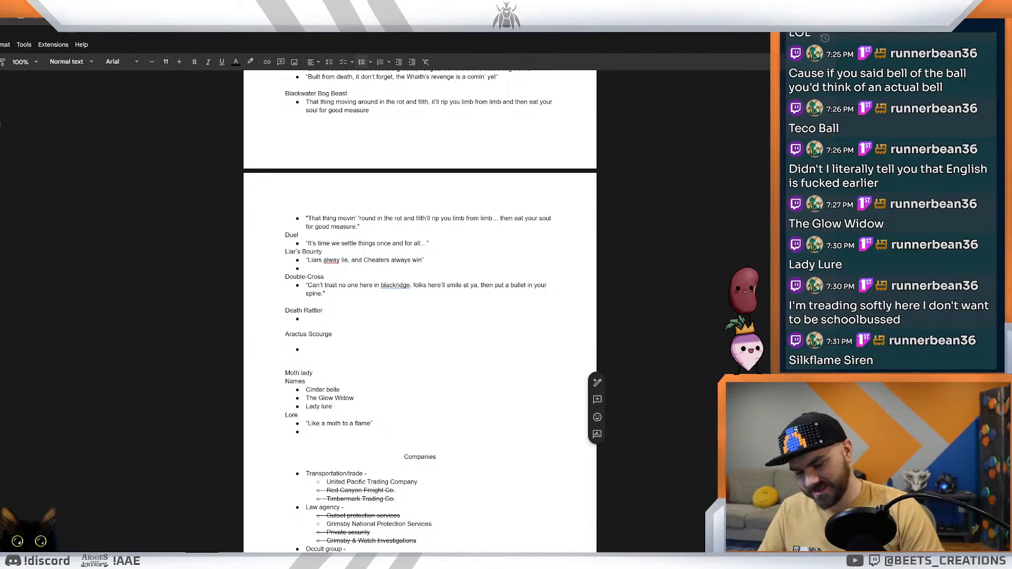
Step: Add "Silkflame Siren" as a new bullet below "Lady lure" under Names, with Silkflame as one word
key("Return")
type("D")
key("BackSpace")
type("Silk Fla")
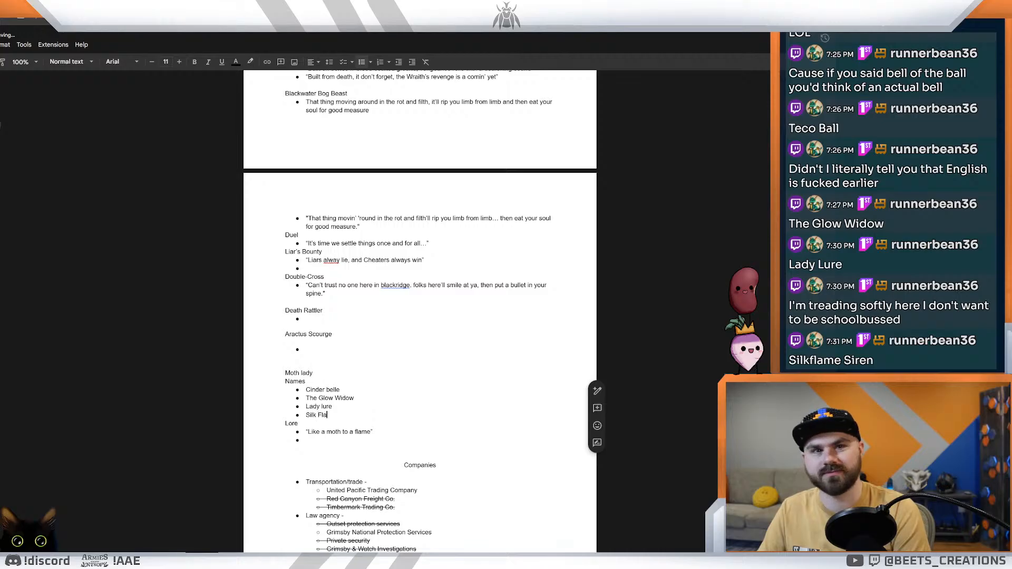
type("me Siren")
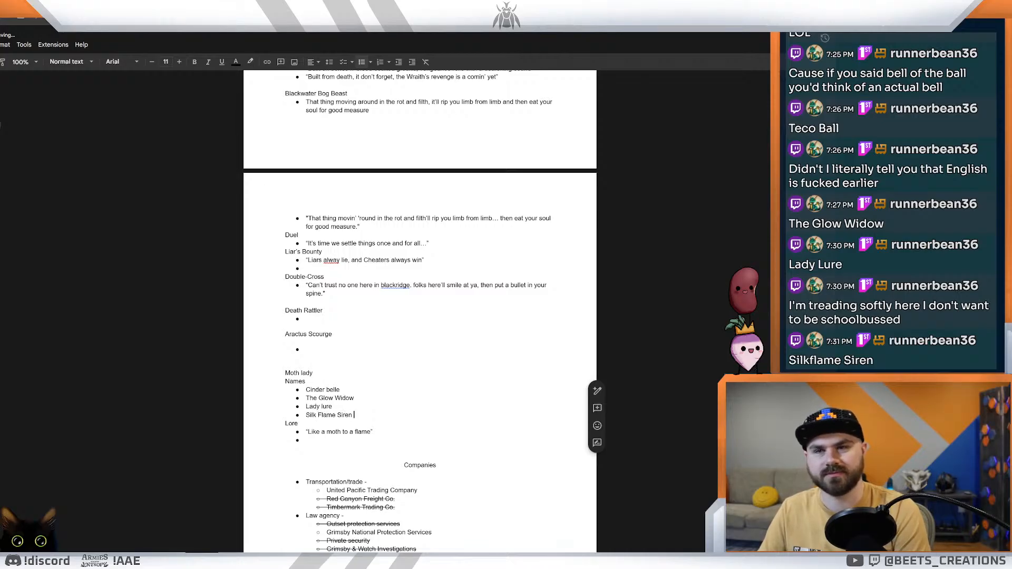
key("Left")
key("Left")
key("Left")
key("Left")
key("Left")
key("Left")
key("Left")
key("Left")
key("Left")
key("BackSpace")
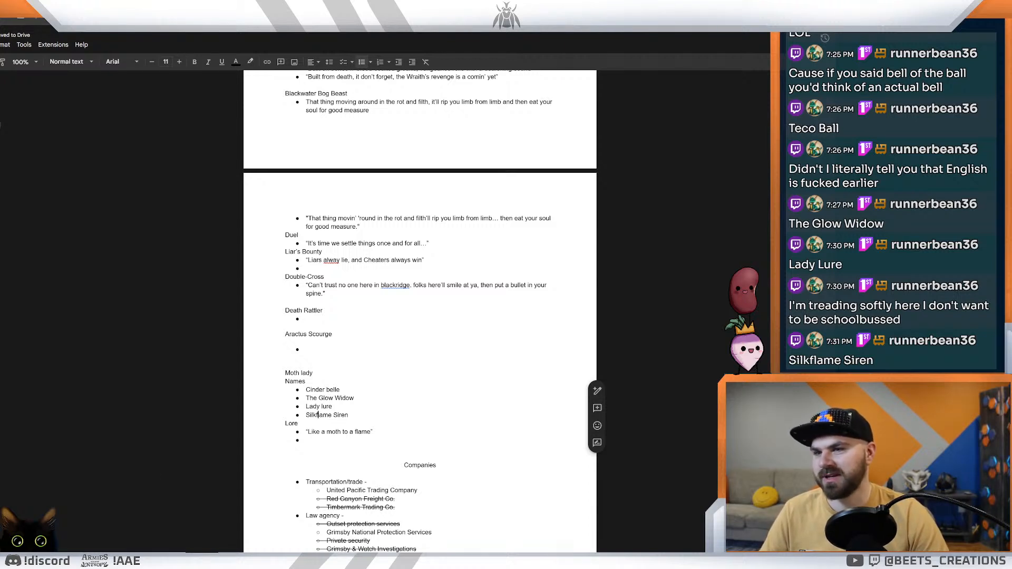
left_click_drag(349, 414, 305, 415)
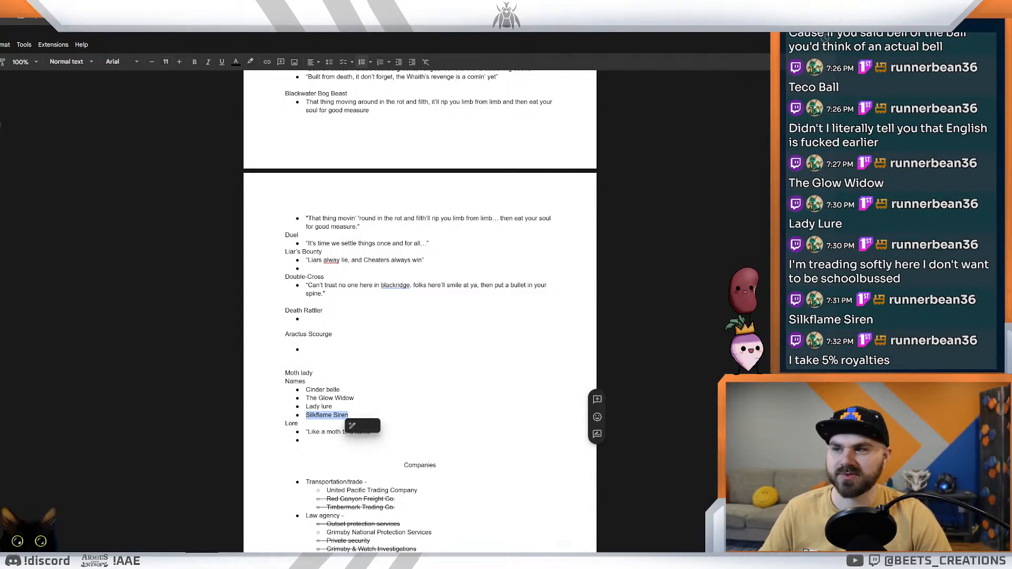
left_click(354, 398)
left_click(348, 415)
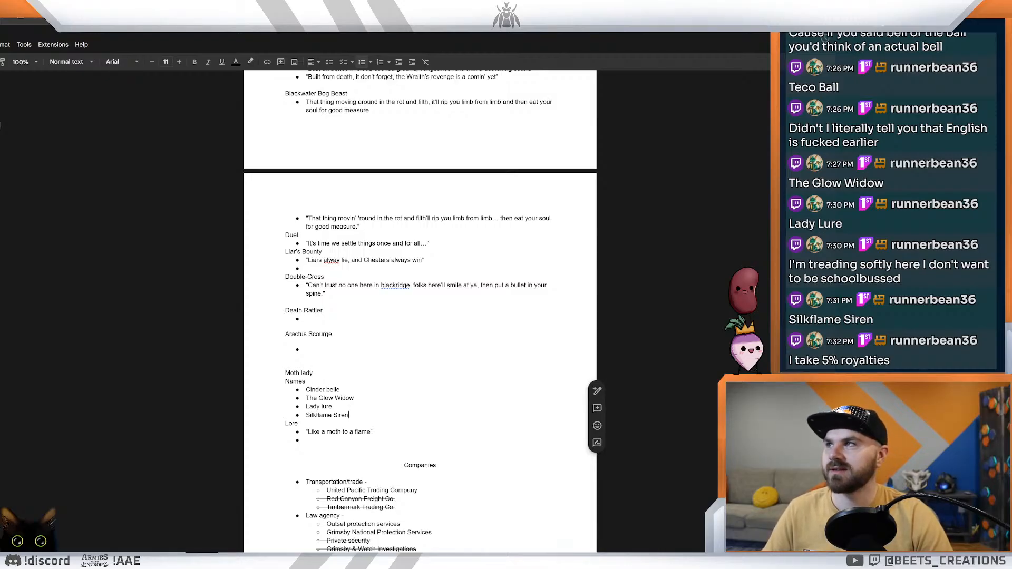
Step: Switch to the event card spreadsheet and rename the Moth creature as "Silkflame Siren"
key("ctrl+Tab")
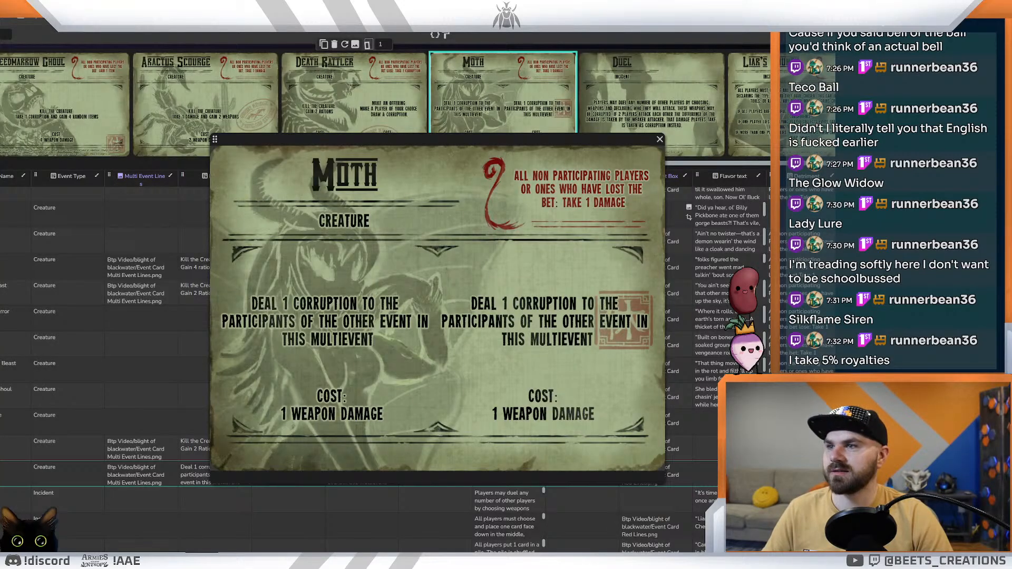
key("ctrl+Tab")
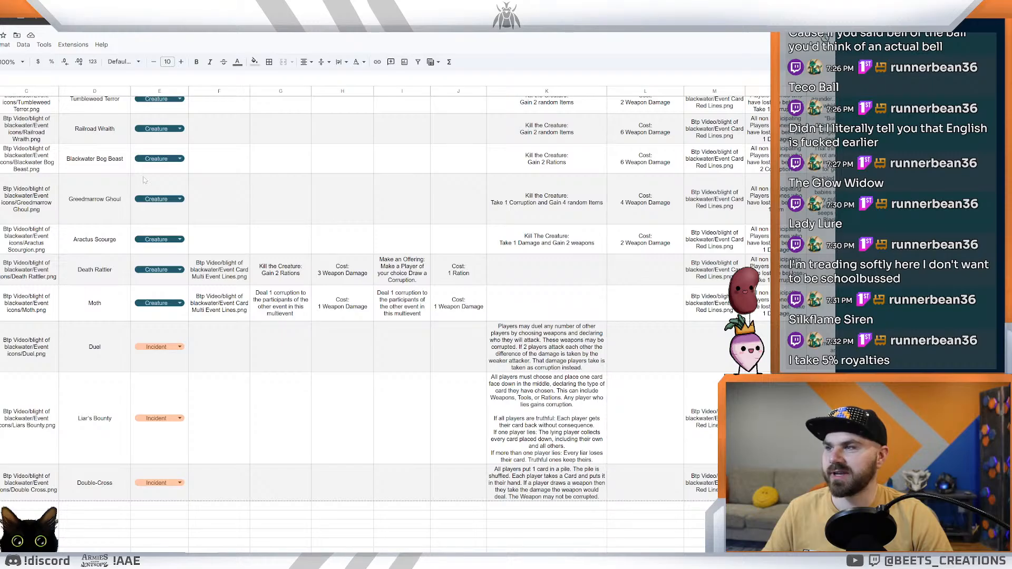
scroll(63, 300, "up", 5)
scroll(359, 316, "up", 3)
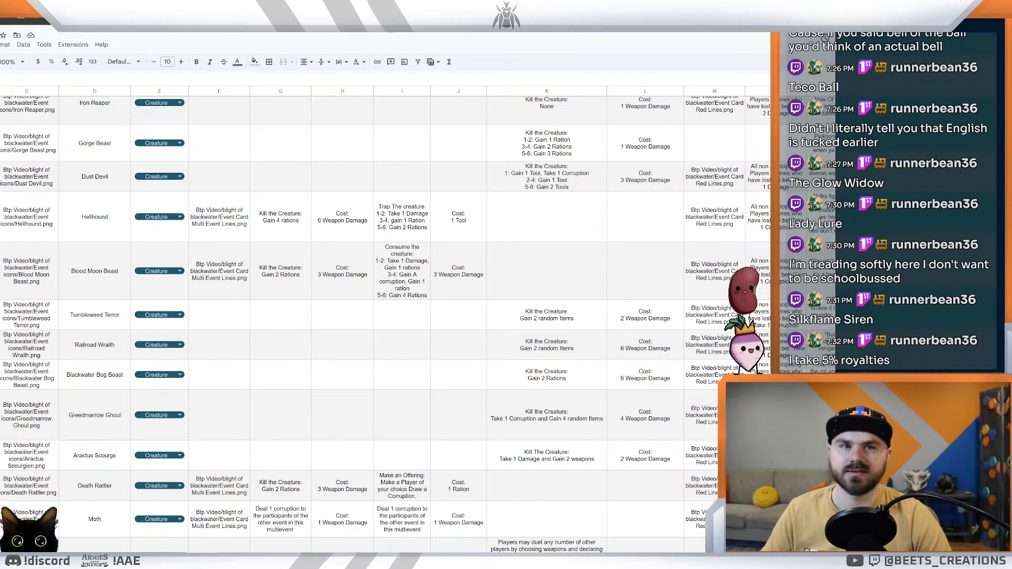
scroll(358, 316, "down", 1)
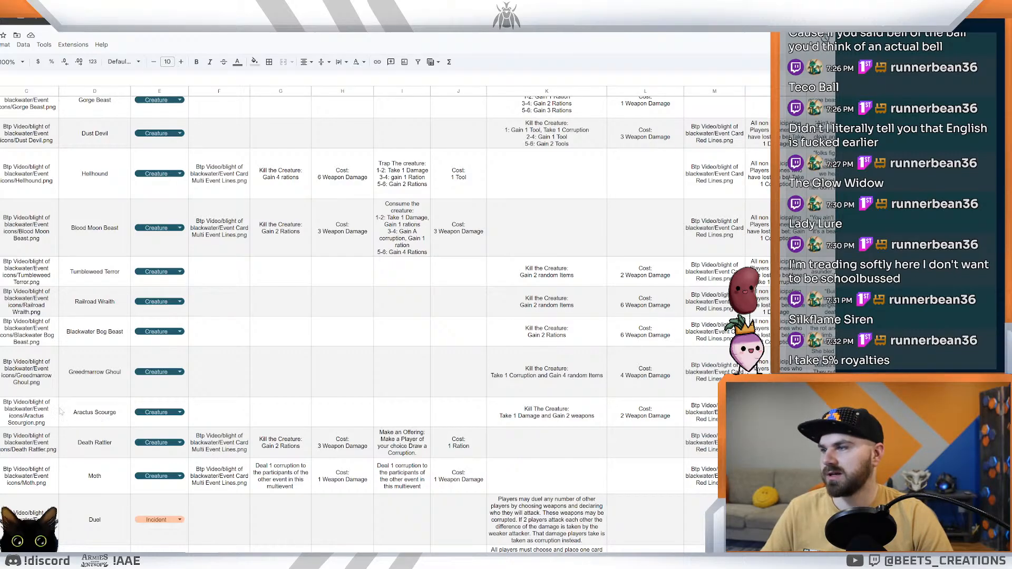
scroll(101, 464, "down", 2)
double_click(95, 389)
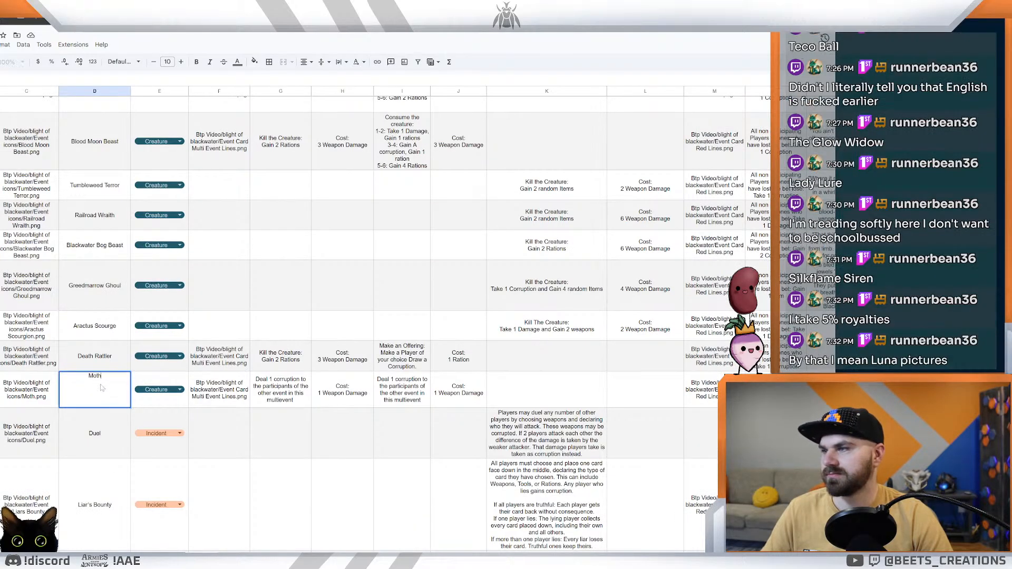
key("ctrl+a")
type("Silkflame Siren")
key("Return")
left_click(99, 390)
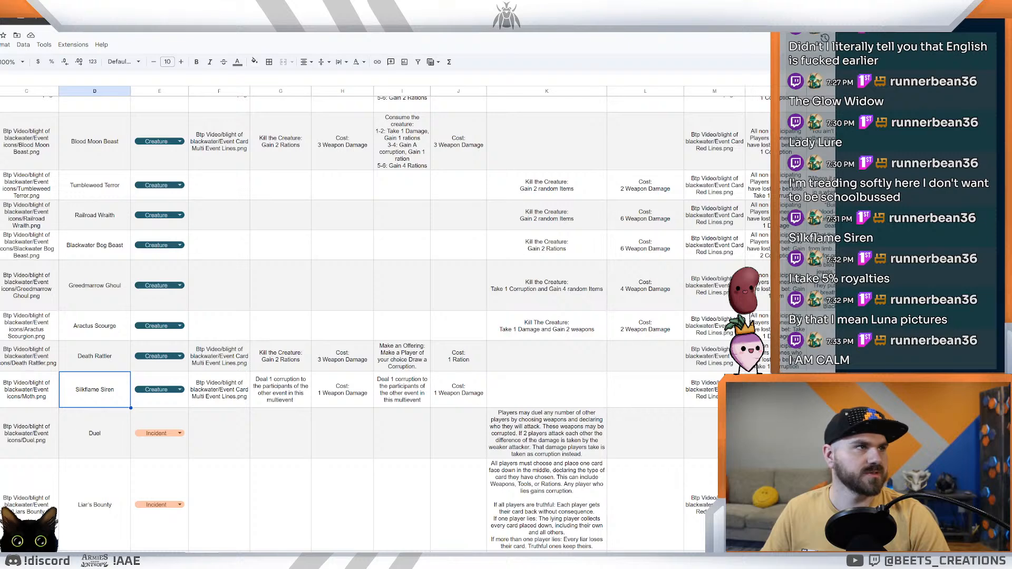
Step: Show the photo of the black kitten on the grey cushion at closer zoom, and move its browser window away
left_click_drag(1011, 203, 554, 34)
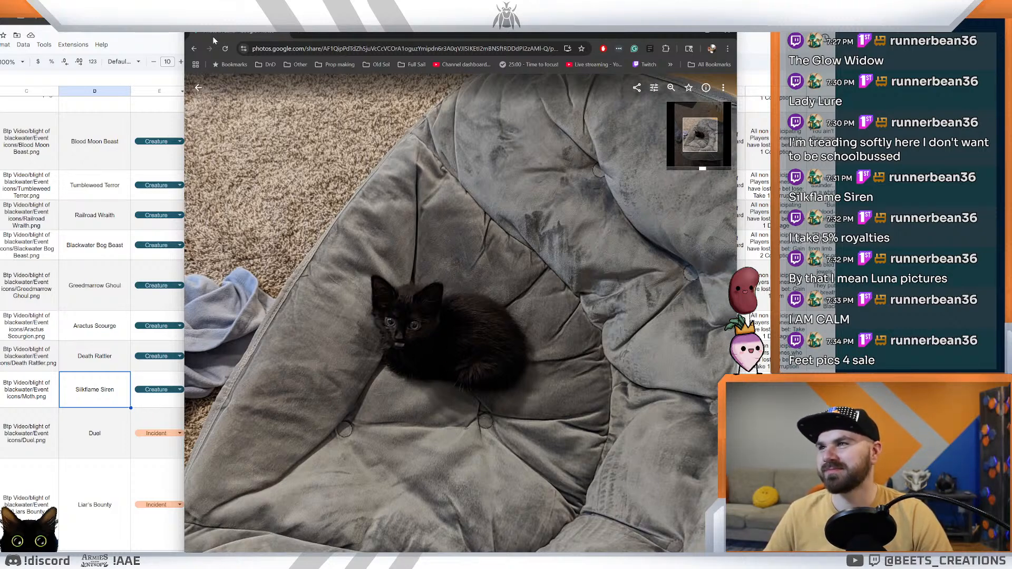
scroll(439, 341, "up", 1)
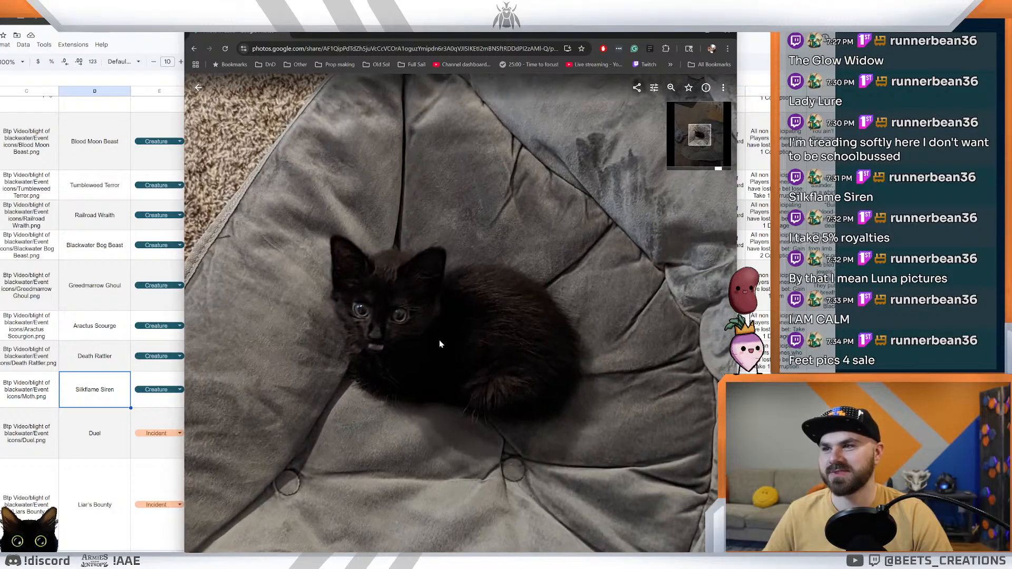
scroll(440, 343, "up", 1)
scroll(440, 343, "down", 2)
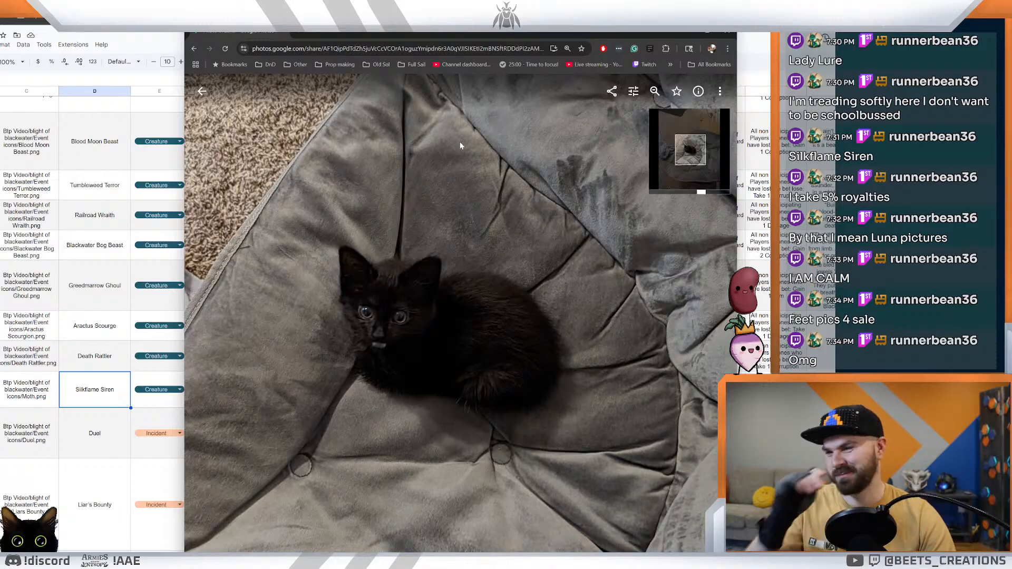
left_click_drag(252, 34, 1011, 237)
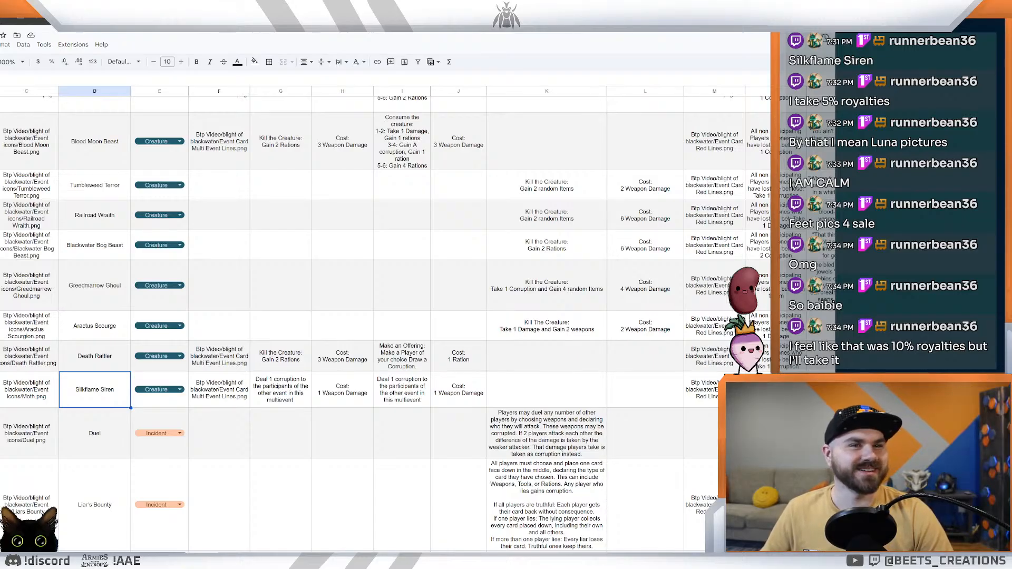
Step: Show the photo of the kitten under the blue and yellow plush toy, zoomed in on the kitten's face
left_click_drag(1001, 248, 421, 5)
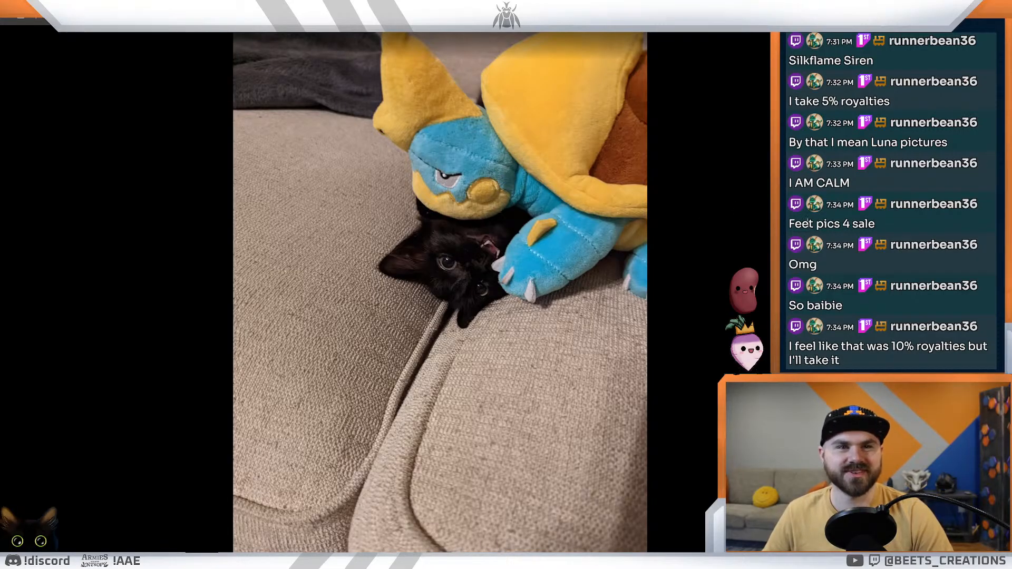
scroll(811, 217, "up", 3)
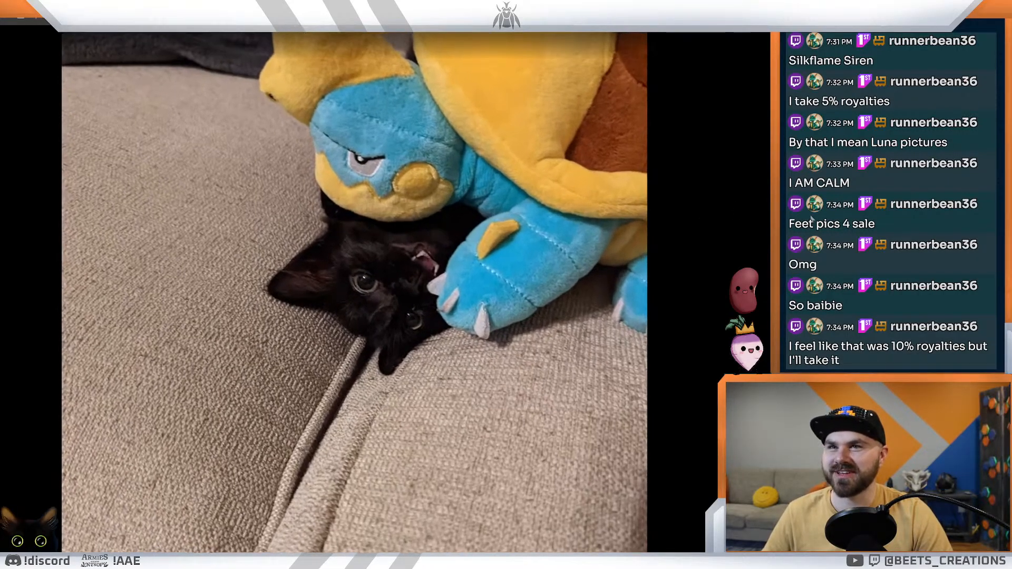
scroll(672, 213, "up", 2)
scroll(672, 210, "down", 2)
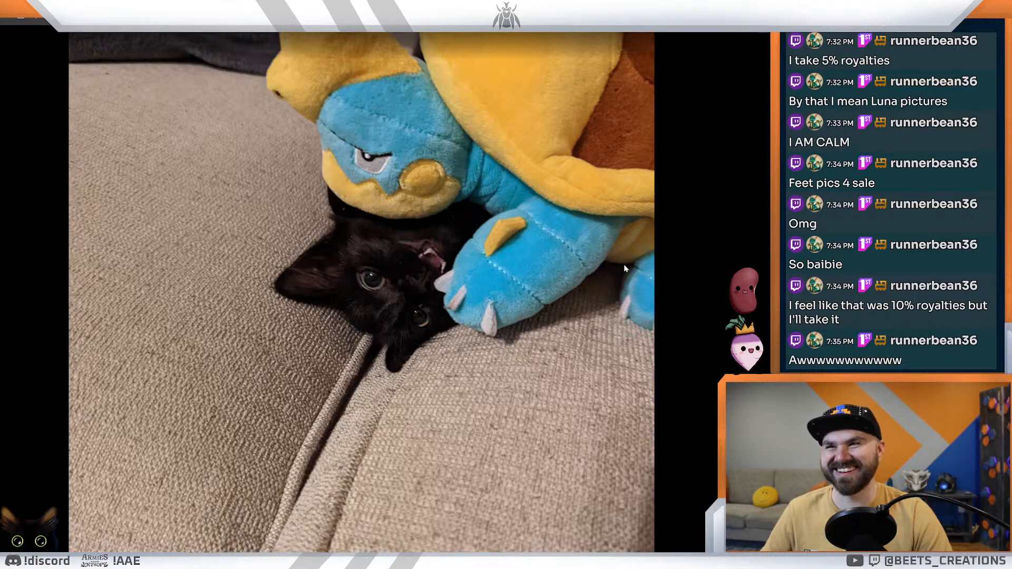
scroll(572, 169, "up", 4)
scroll(572, 169, "down", 4)
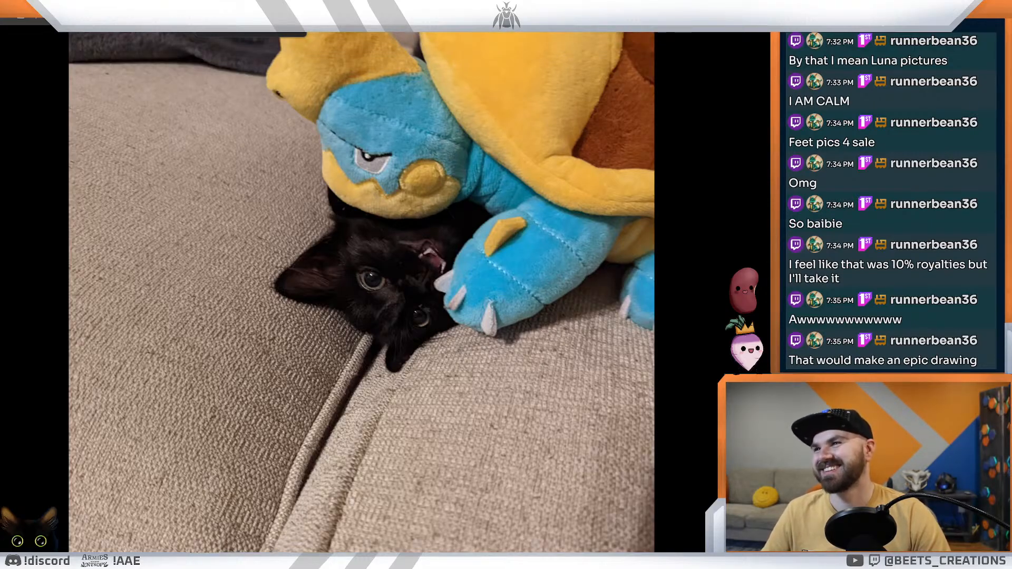
Step: Return to the flavor text document, review the Moth lady names, and place the cursor on the empty bullet under Lore
key("ctrl+Tab")
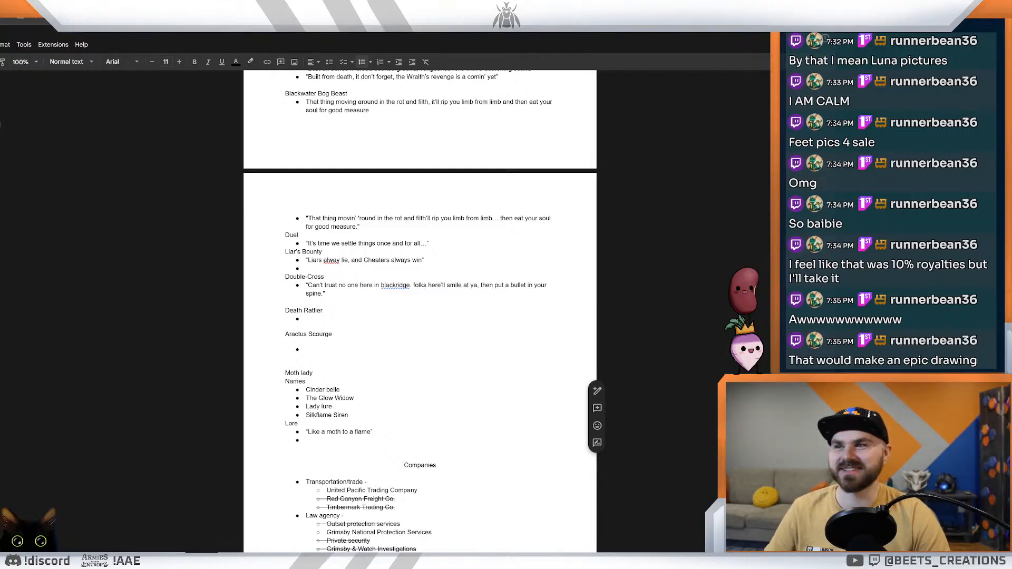
left_click(497, 286)
left_click(340, 390)
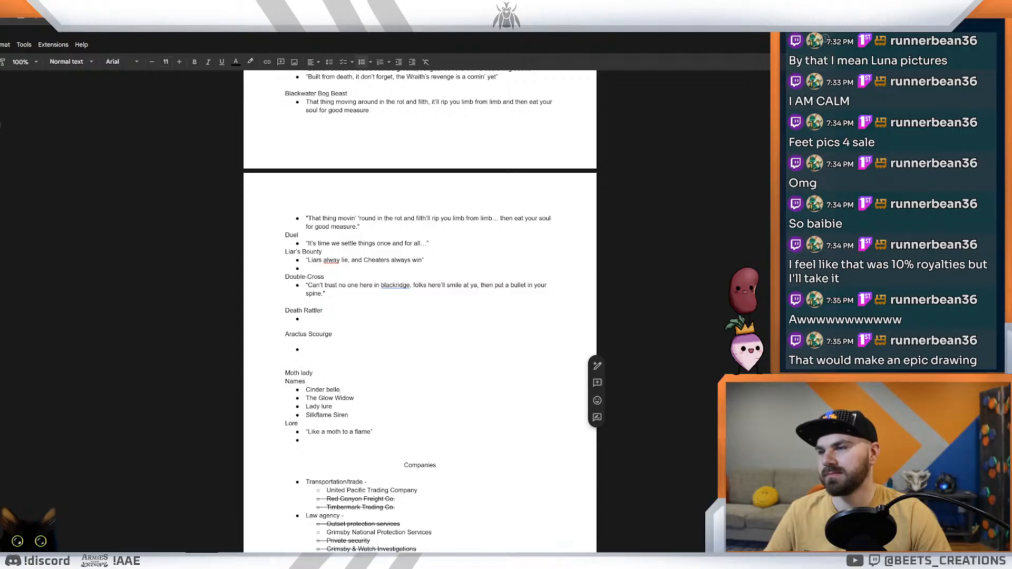
mouse_move(350, 415)
left_mouse_down()
mouse_move(312, 415)
mouse_move(333, 415)
left_mouse_up()
left_click(333, 407)
double_click(335, 407)
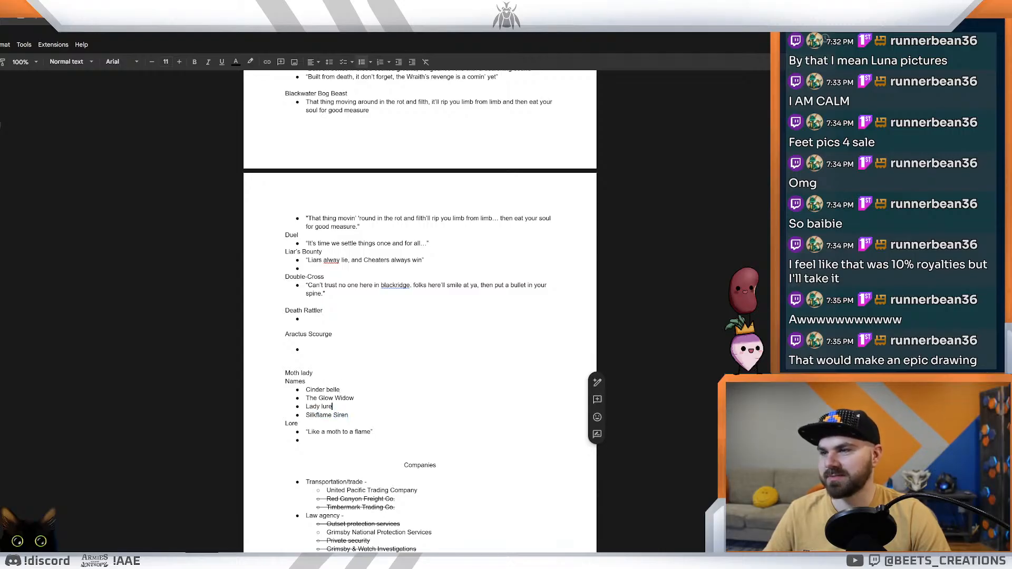
double_click(350, 415)
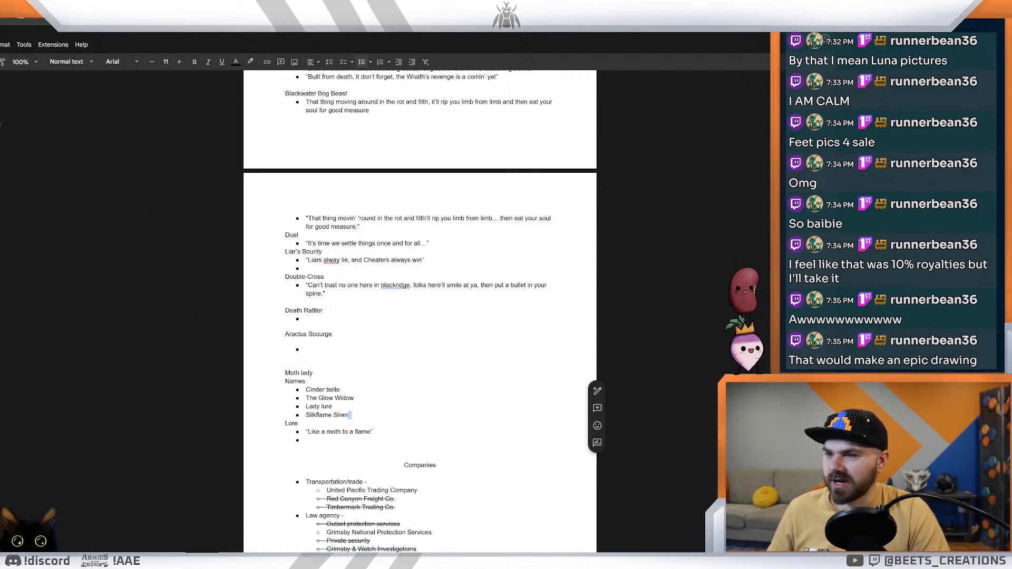
key("Down")
key("Down")
key("Down")
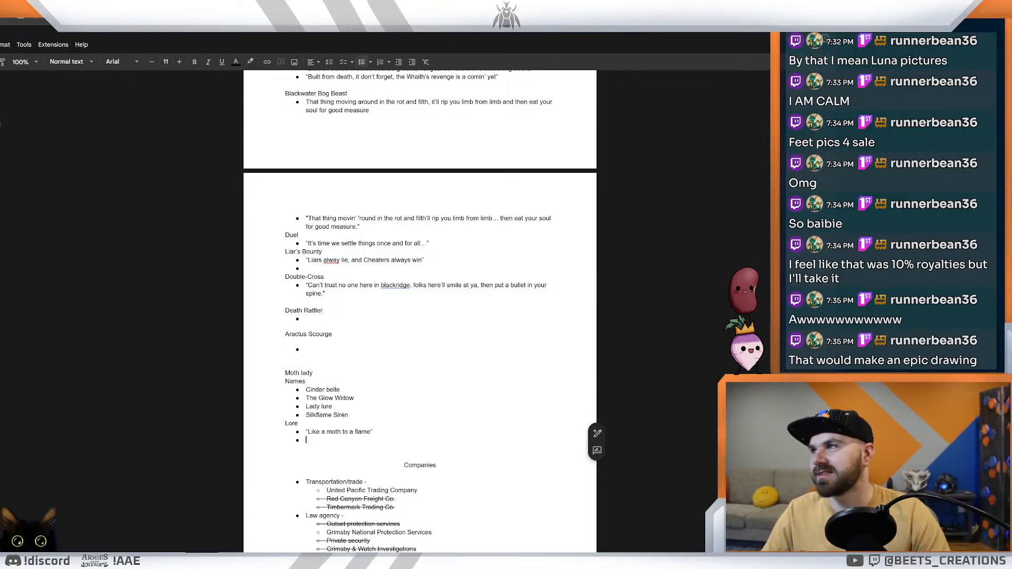
Step: Switch to the card designer and reposition the enlarged Moth card preview to examine it
key("ctrl+Tab")
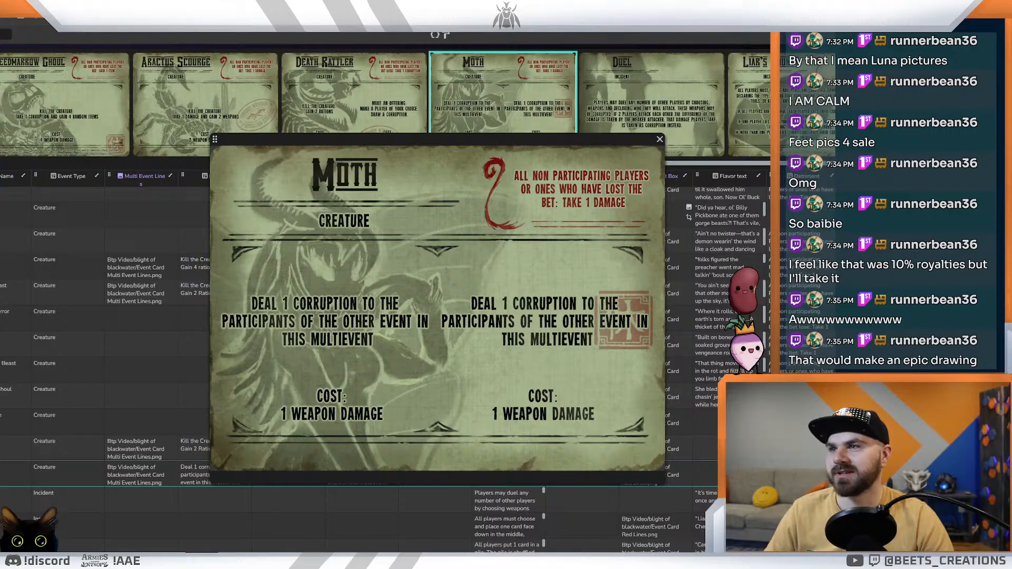
mouse_move(415, 142)
left_mouse_down()
mouse_move(405, 157)
mouse_move(400, 130)
left_mouse_up()
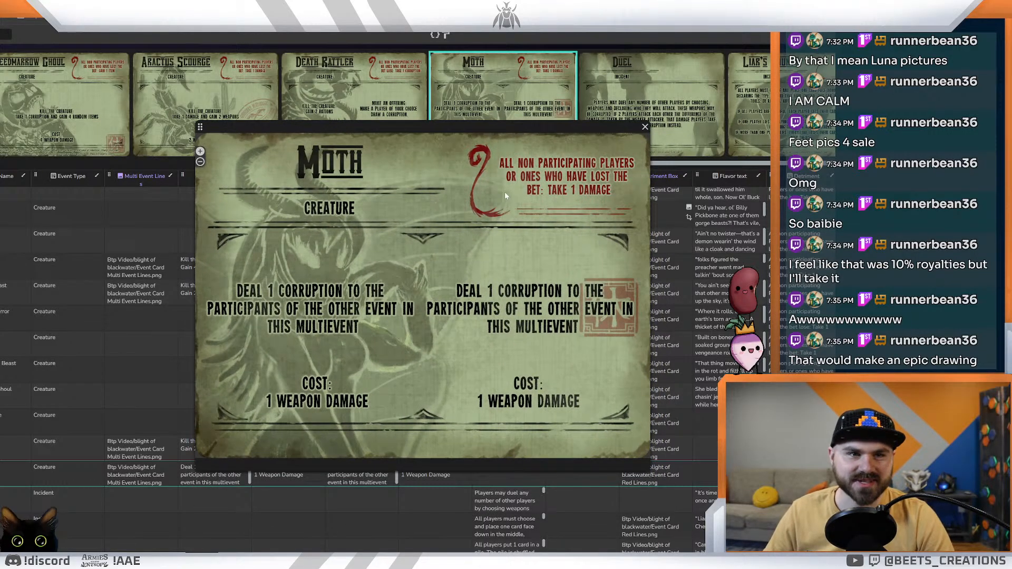
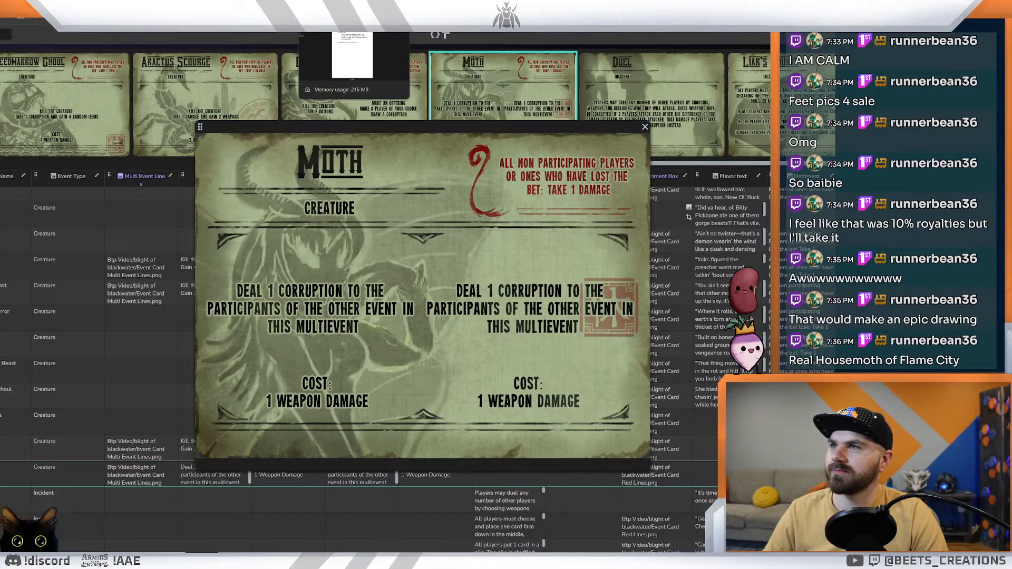
Step: Return to the flavor text document and start the empty Lore bullet with a phrase about enticing people
left_click(337, 5)
left_click(380, 4)
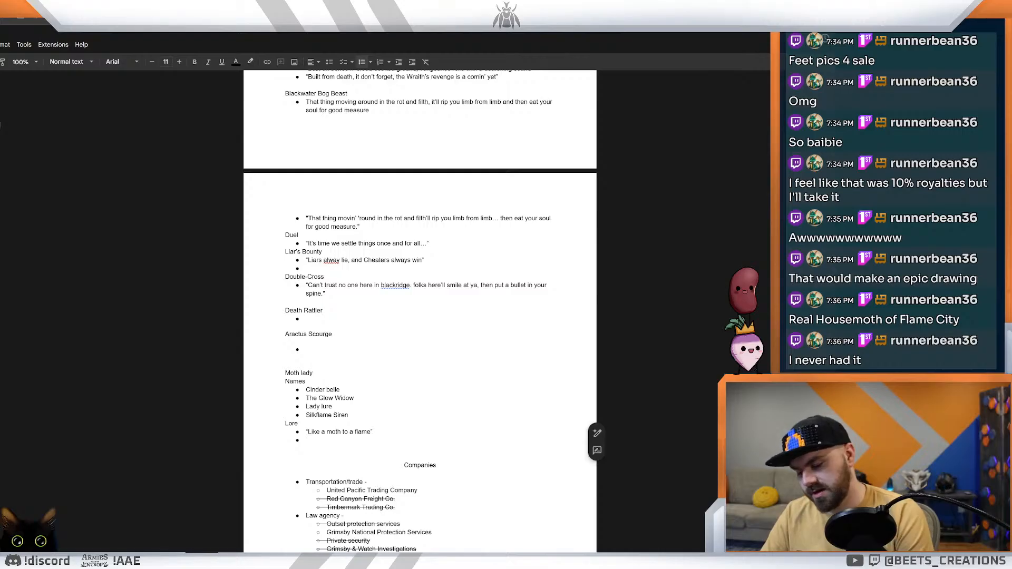
type("Int")
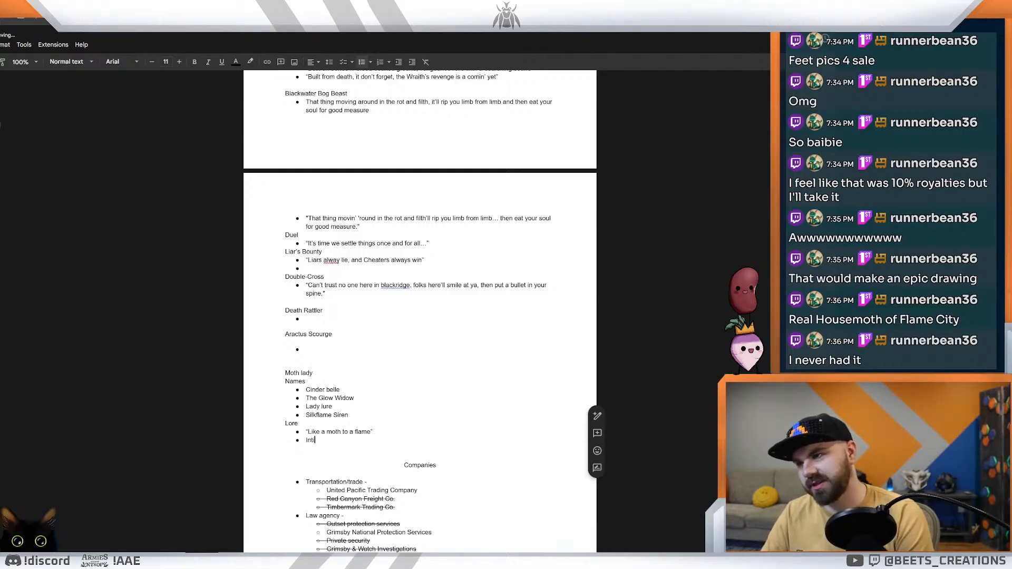
type("icese be")
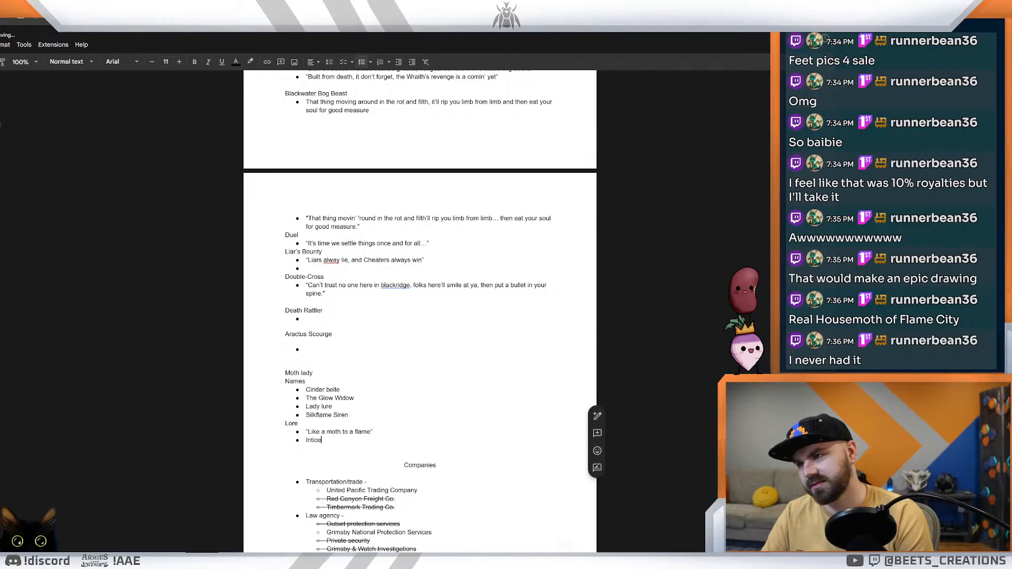
key("BackSpace")
key("BackSpace")
type("people ion")
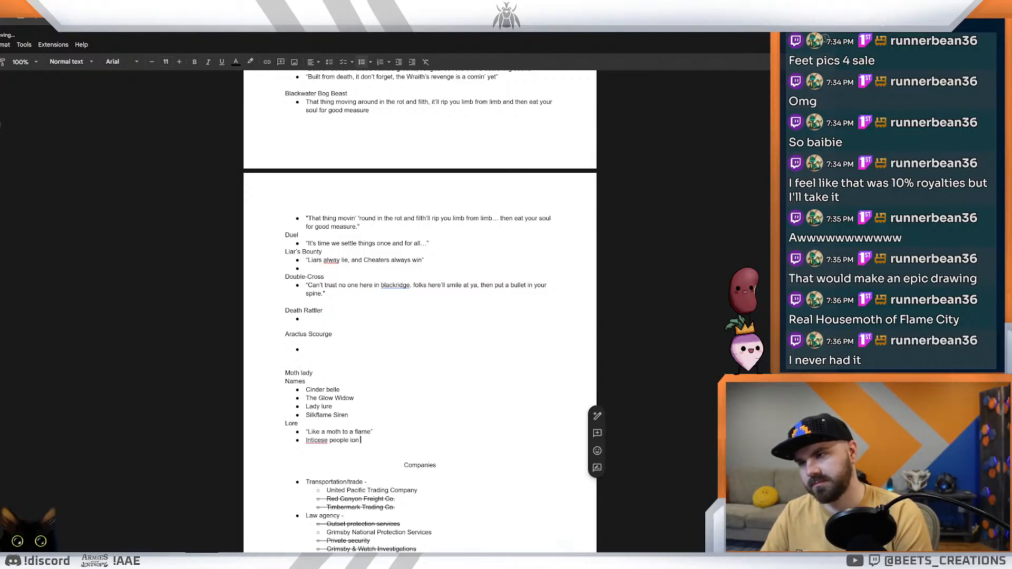
Step: Correct the misspelled first word to "Entices" and fix the phrase to read "Entices people in"
right_click(323, 440)
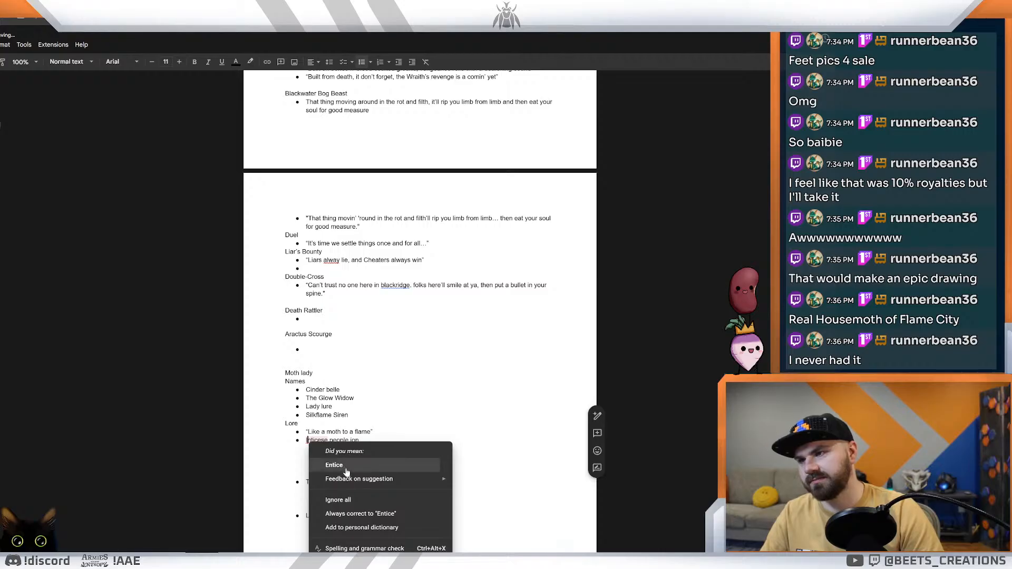
left_click(340, 463)
type("s")
key("Down")
key("Left")
key("BackSpace")
key("BackSpace")
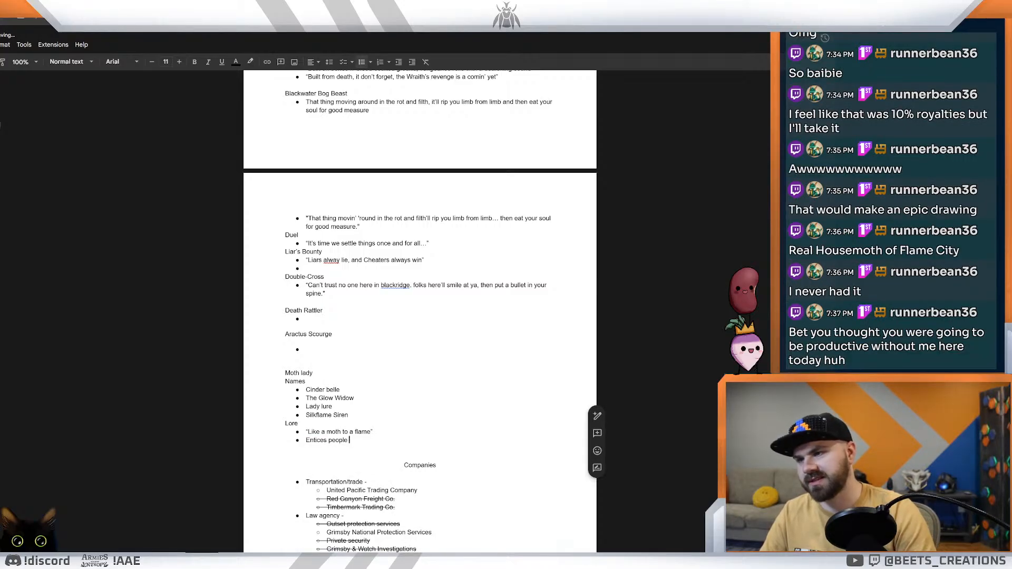
type("in")
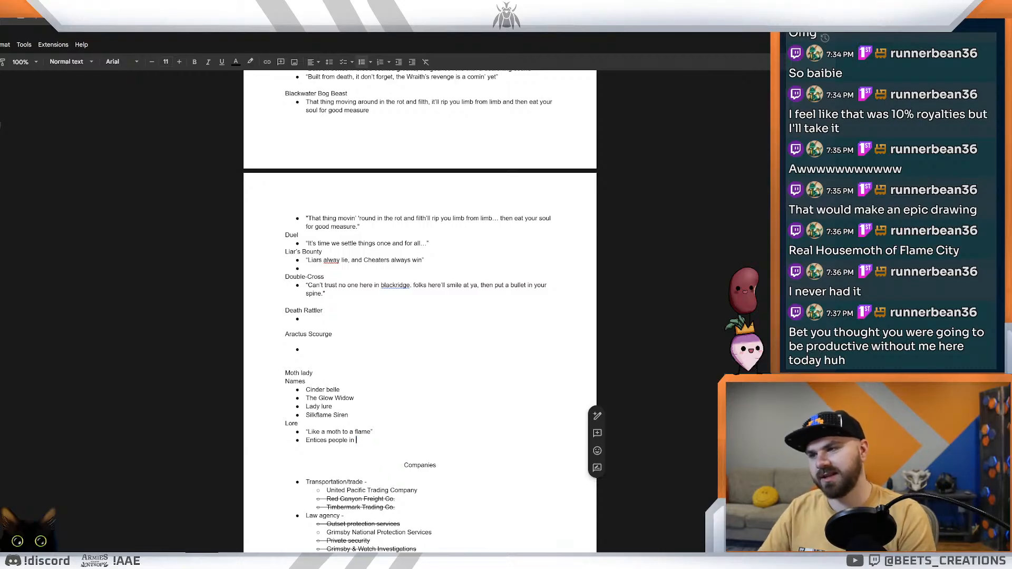
Step: Finish the bullet with "and corrupts them to fight each other", using the suggested spelling of "corrupts"
type("and ")
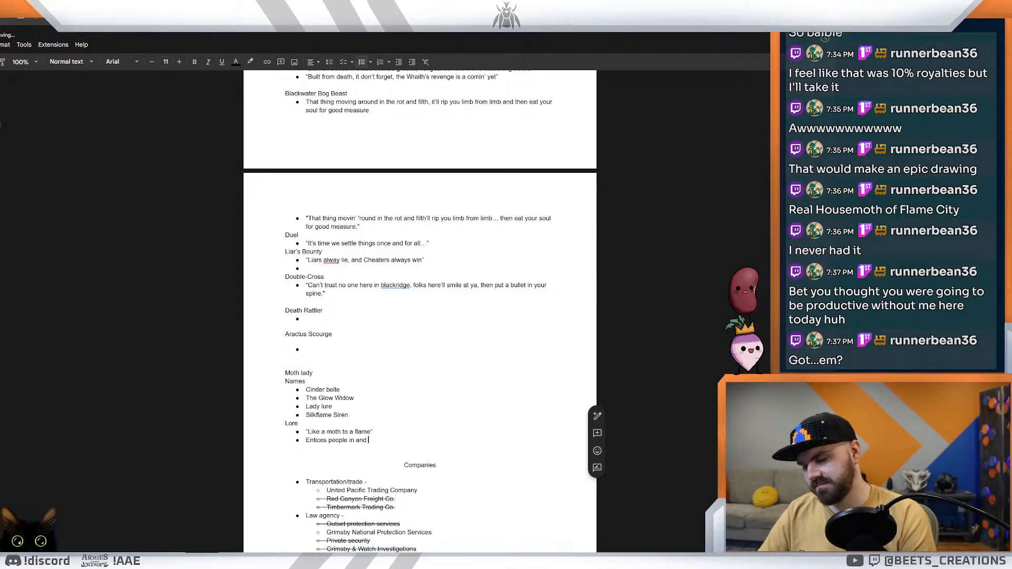
type("co")
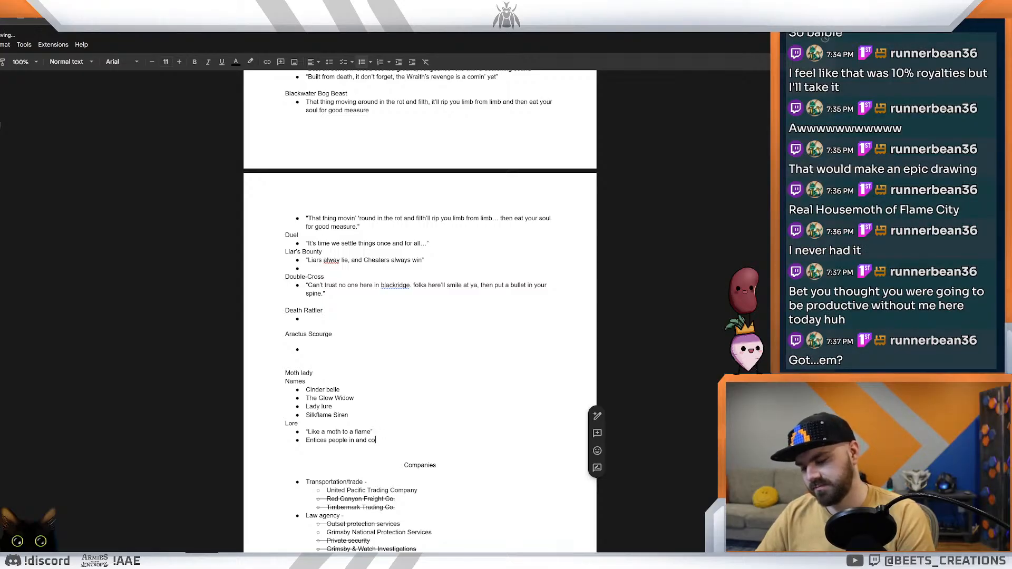
type("urrupts them")
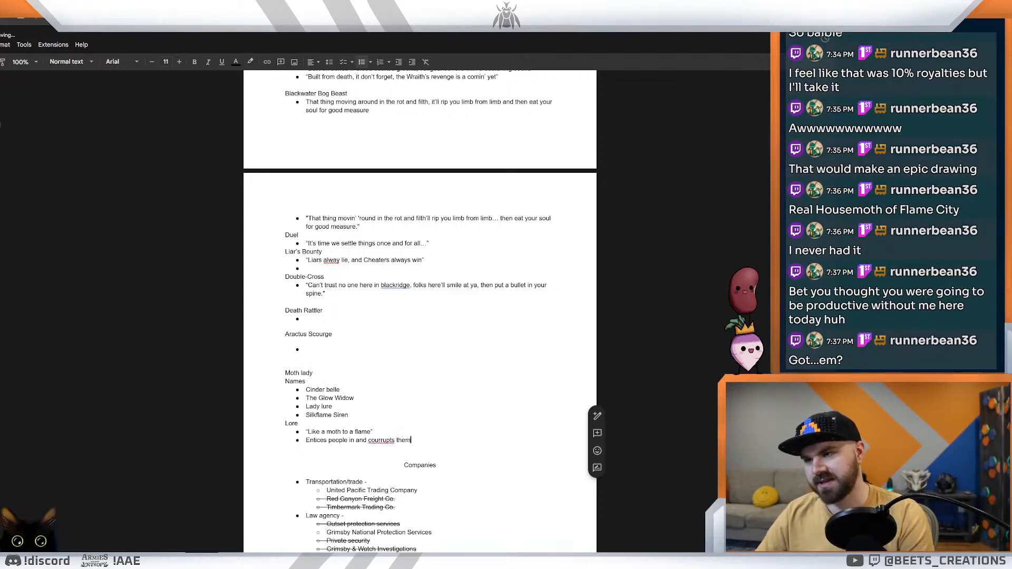
type(" to fight each other")
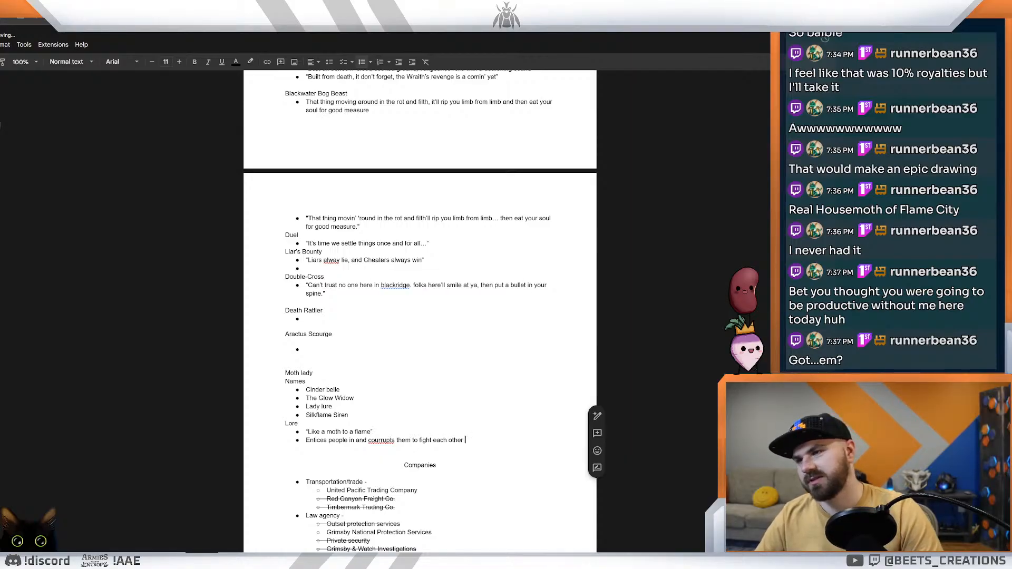
right_click(379, 448)
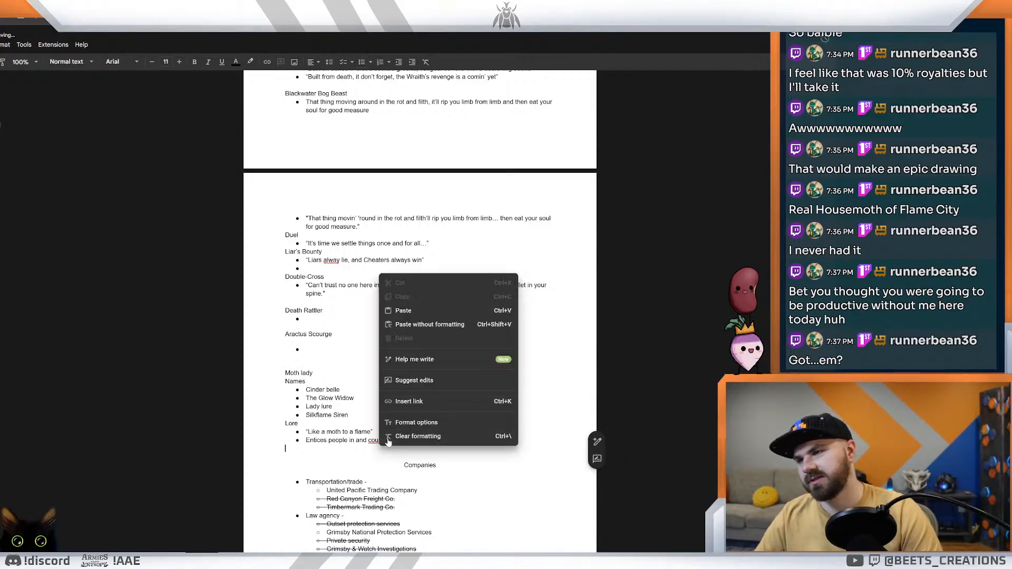
left_click(376, 447)
right_click(380, 439)
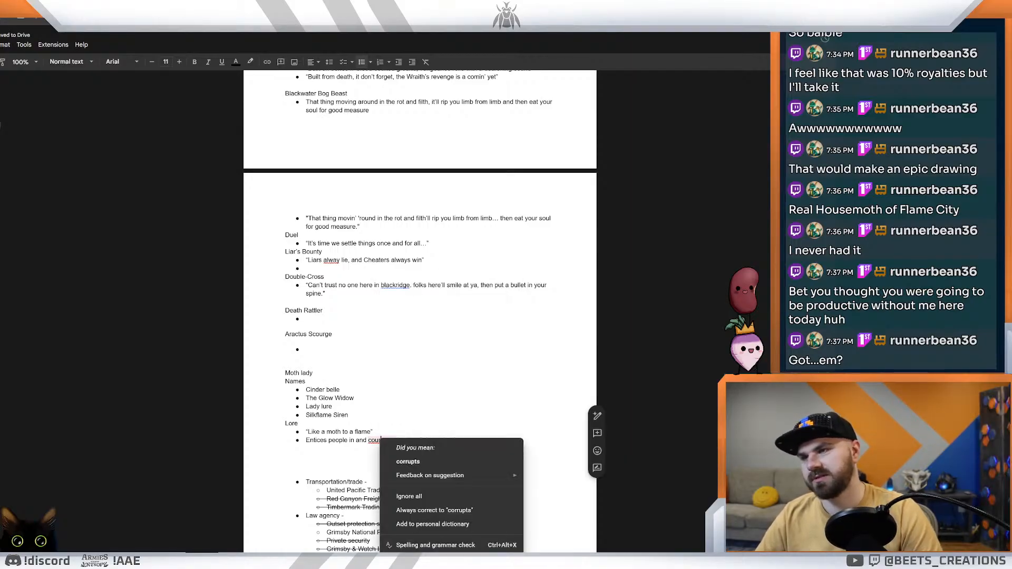
left_click(408, 462)
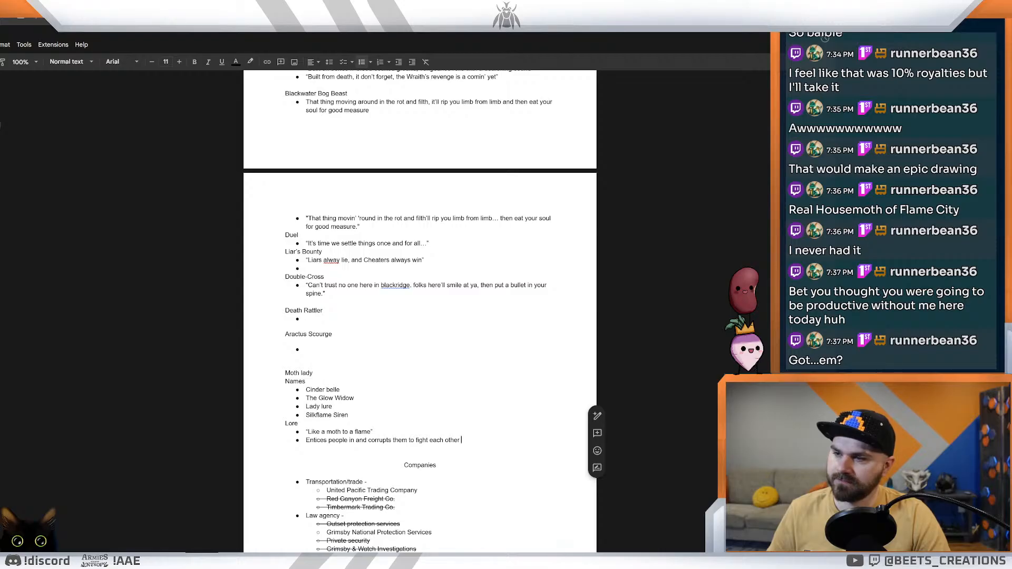
Step: Add another Lore bullet reading "Like a moth to a flame"
key("Return")
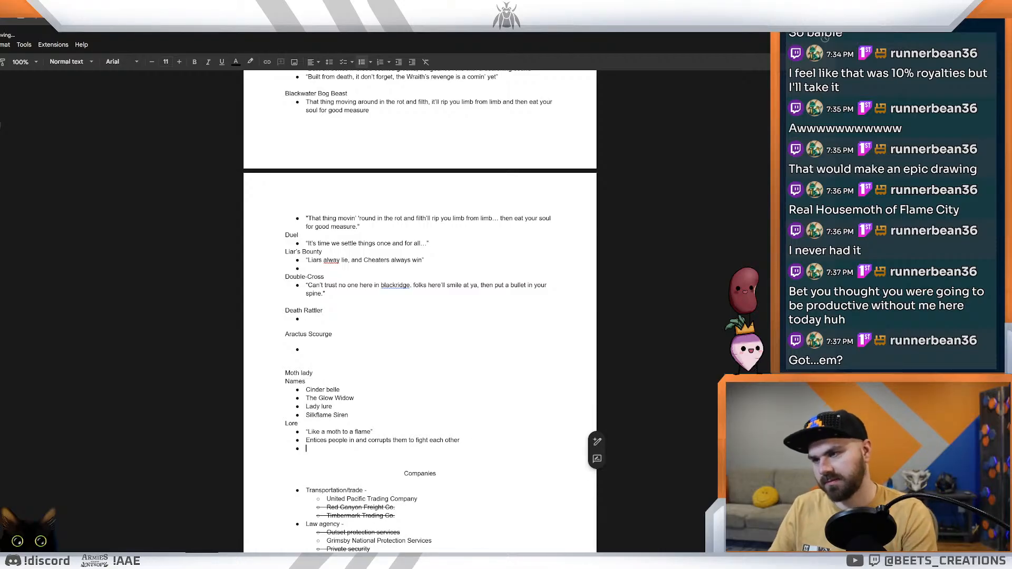
type("She")
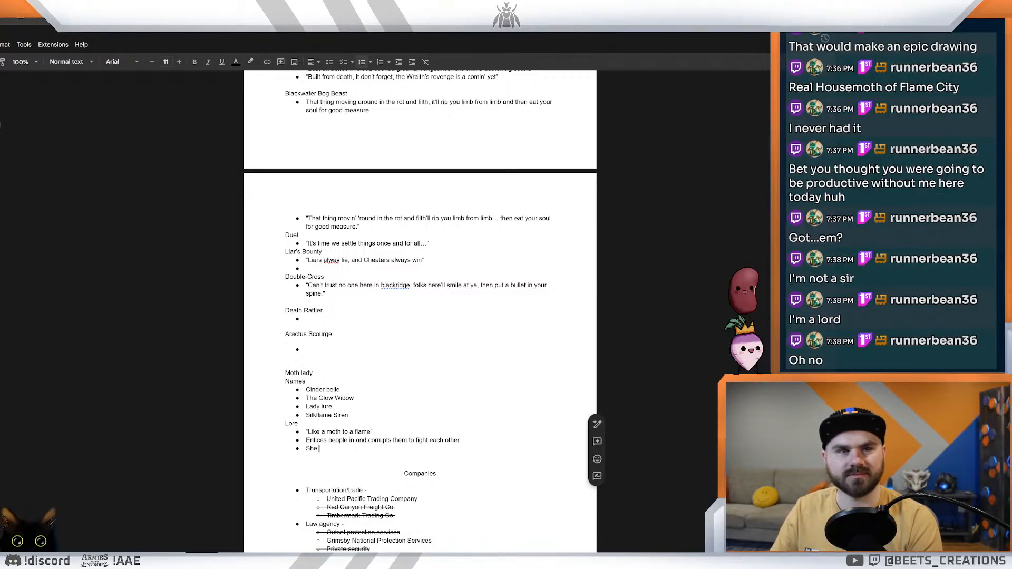
key("BackSpace")
key("BackSpace")
key("BackSpace")
key("BackSpace")
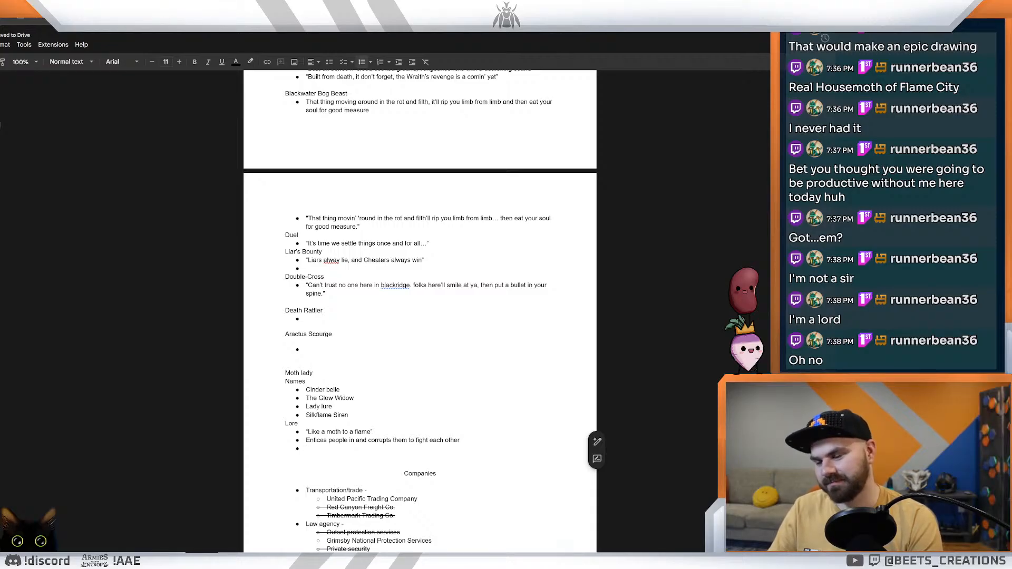
type("Like a ")
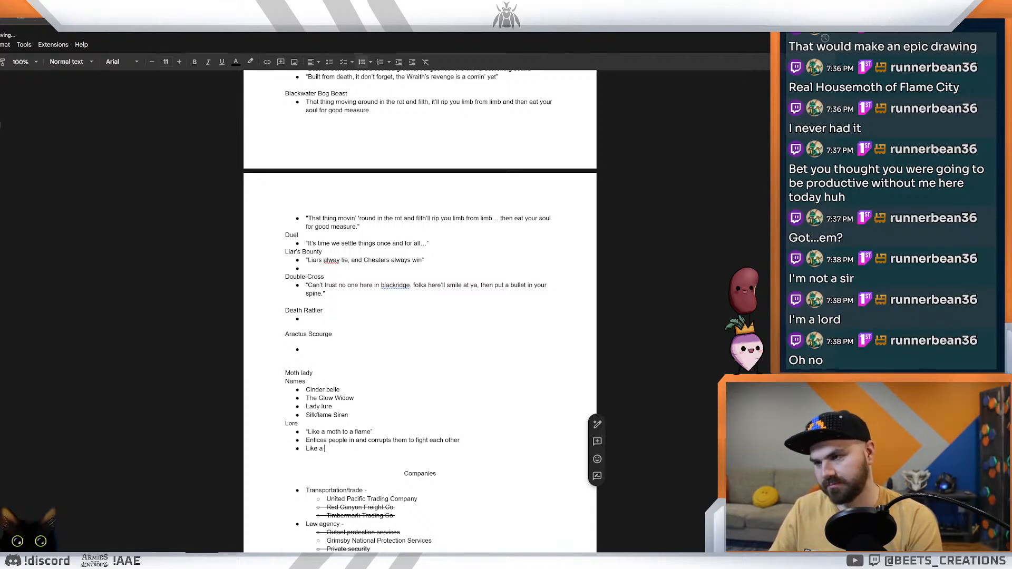
type("moth to a flame")
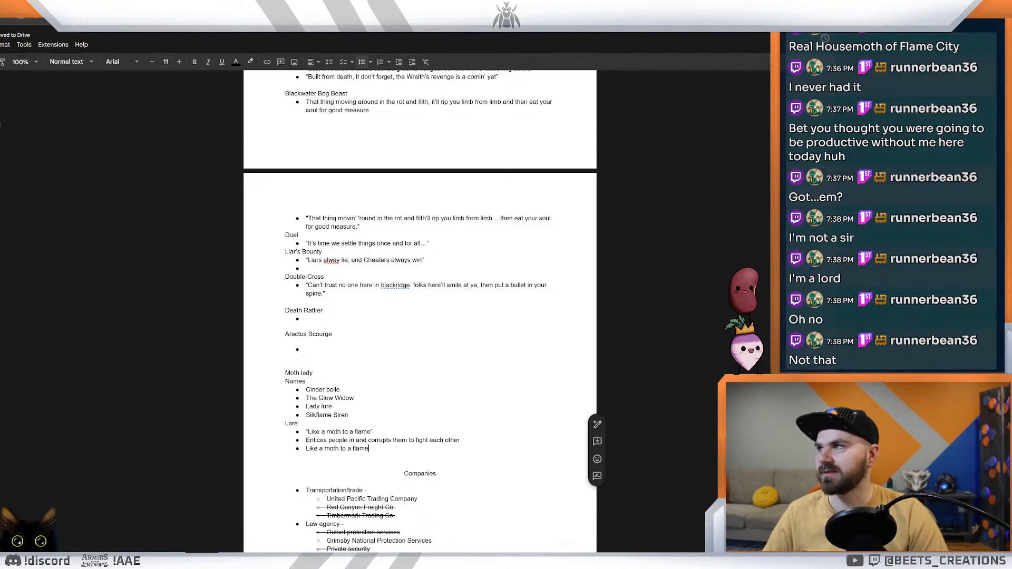
Step: Copy the Lore heading and its three bullets from the Moth lady section of the flavor text document
key("alt+Tab")
key("ctrl+Tab")
key("ctrl+Tab")
key("ctrl+Tab")
key("ctrl+Tab")
key("ctrl+Tab")
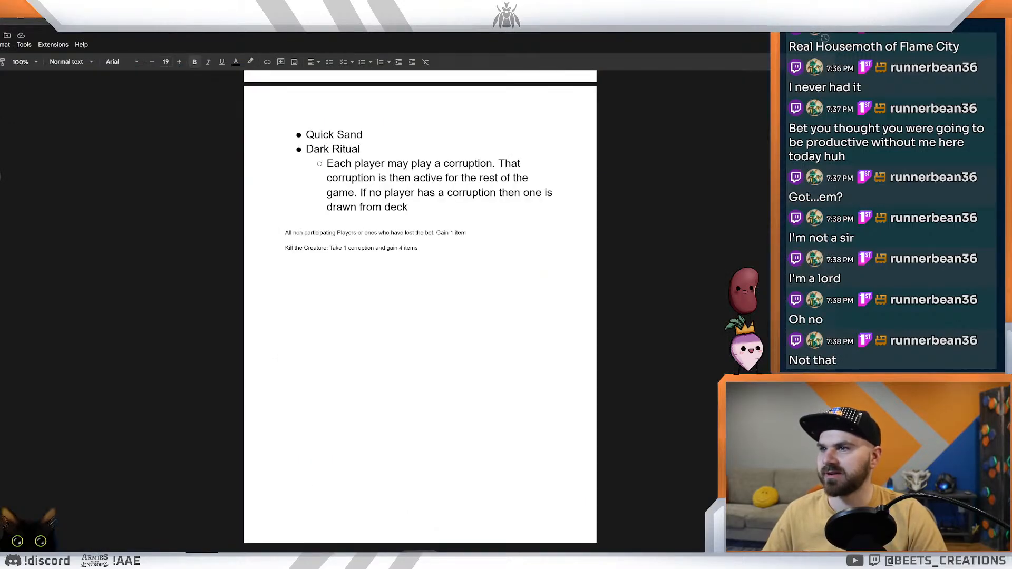
key("ctrl+shift+Tab")
left_click_drag(369, 449, 306, 433)
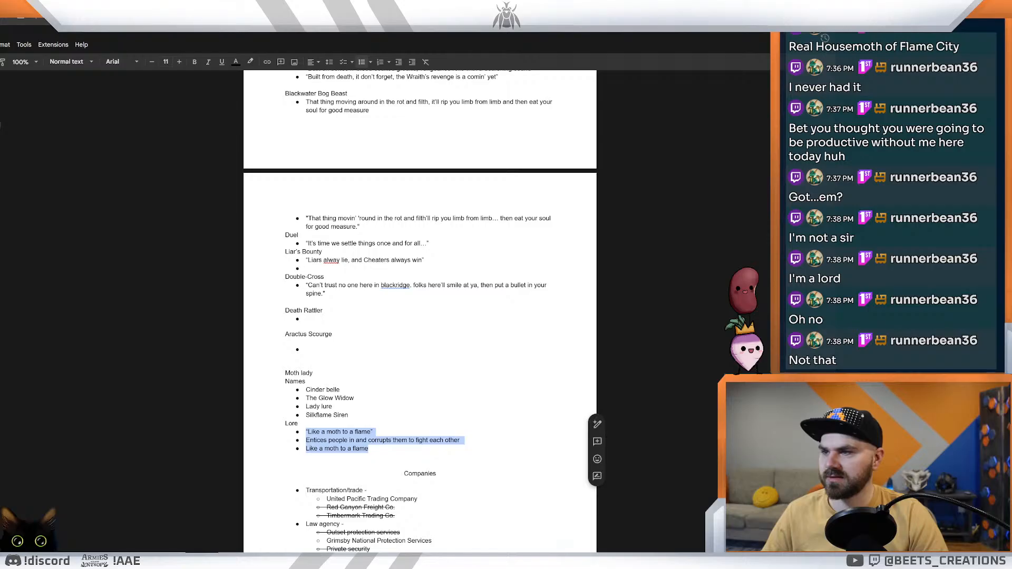
key("shift+Up")
key("ctrl+c")
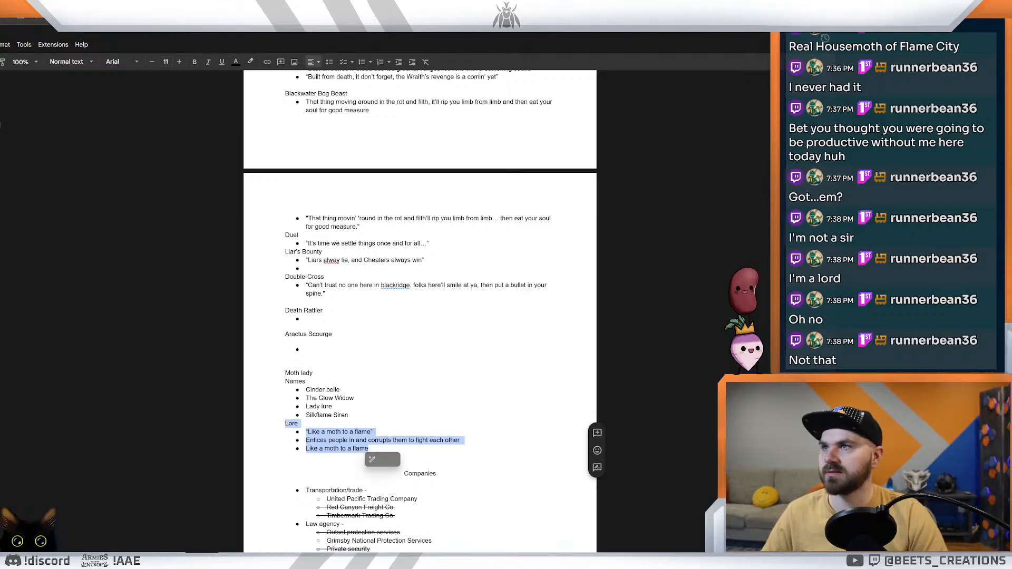
Step: Switch to the creature ideas document and look through its notes for the Idea 2 mechanics
key("ctrl+Tab")
scroll(420, 311, "up", 10)
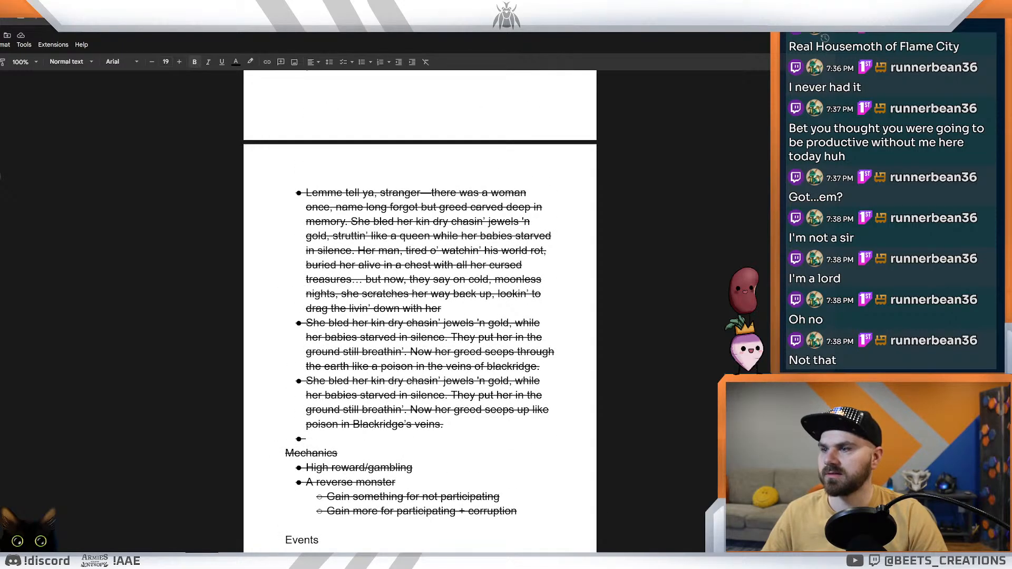
scroll(420, 311, "up", 10)
scroll(419, 311, "up", 4)
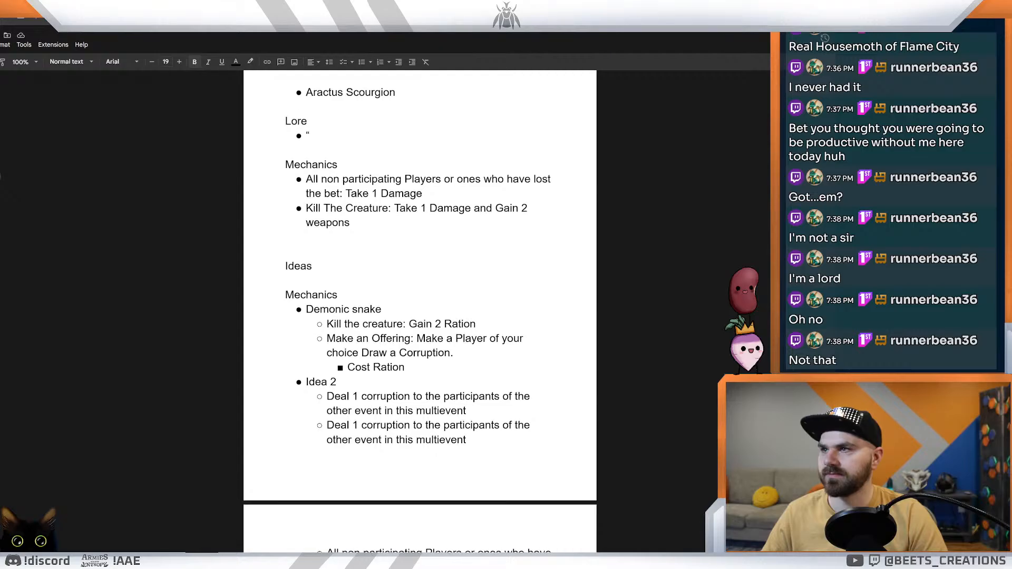
scroll(419, 311, "up", 7)
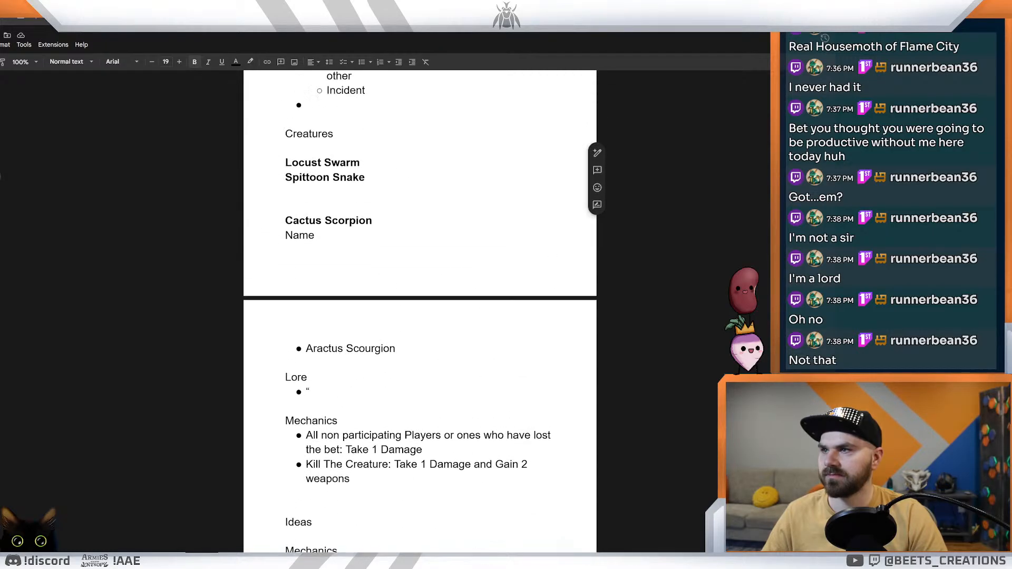
scroll(420, 311, "down", 8)
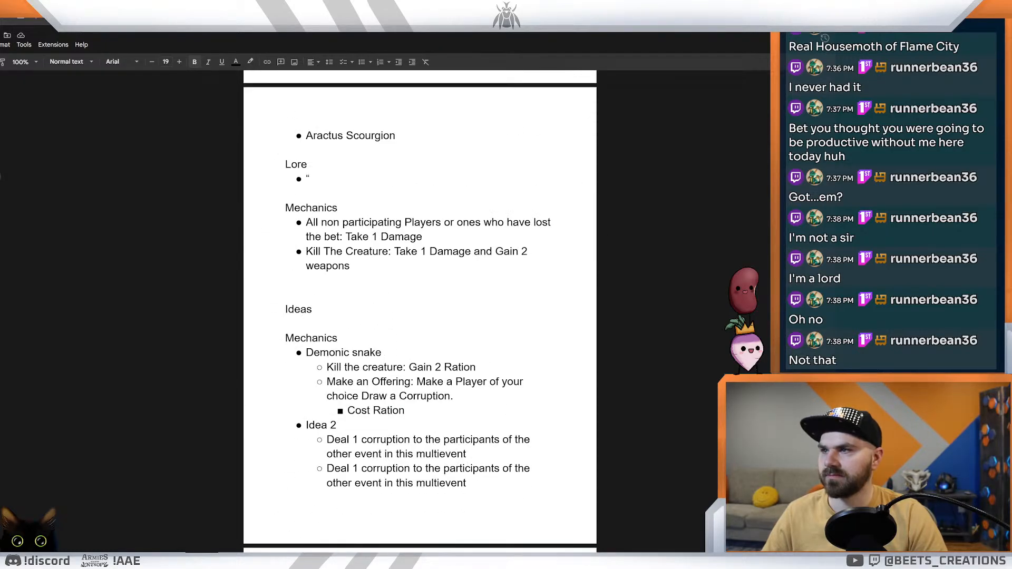
scroll(420, 311, "down", 5)
scroll(420, 311, "up", 1)
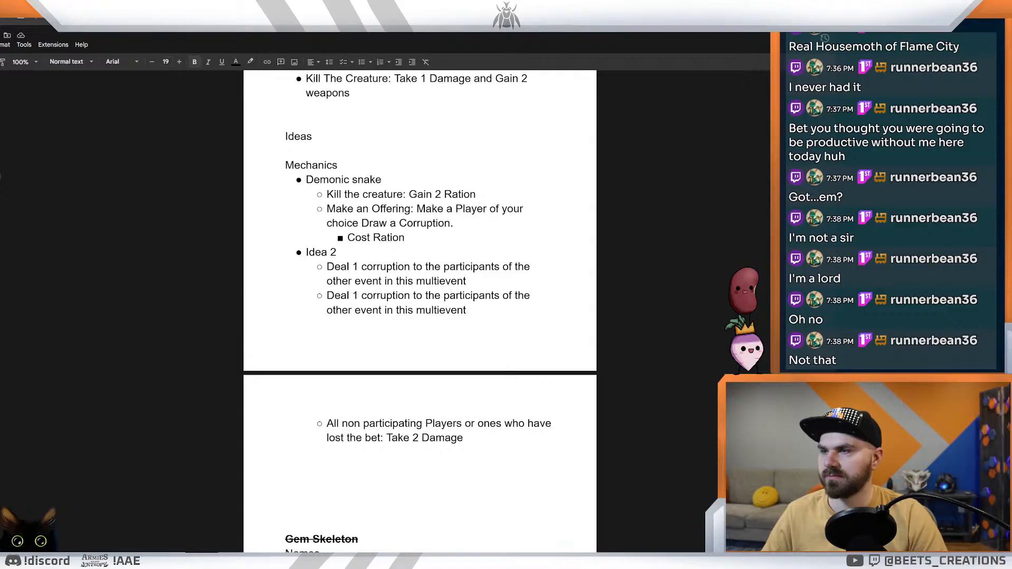
scroll(419, 311, "down", 9)
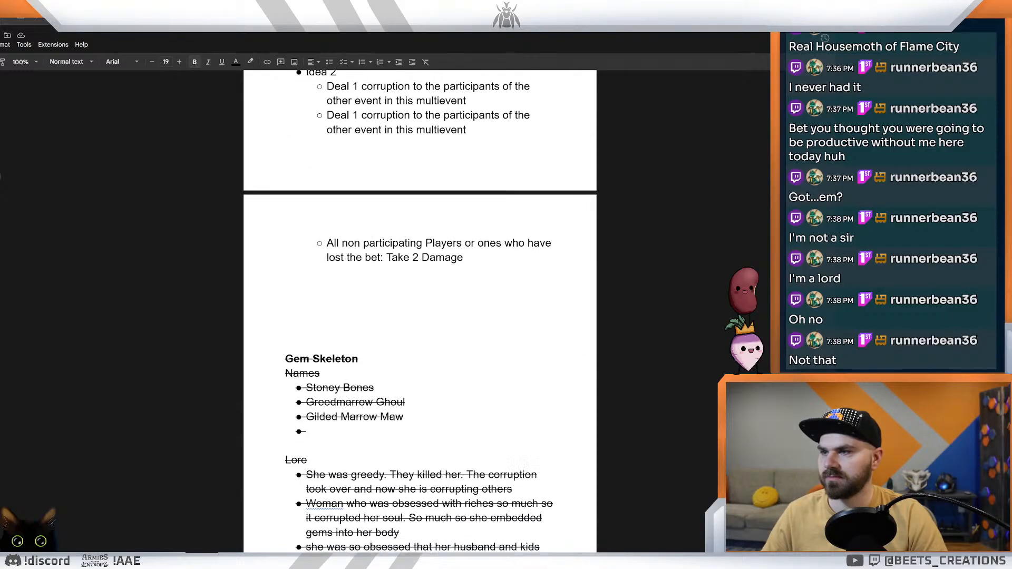
scroll(420, 311, "up", 14)
scroll(420, 311, "down", 3)
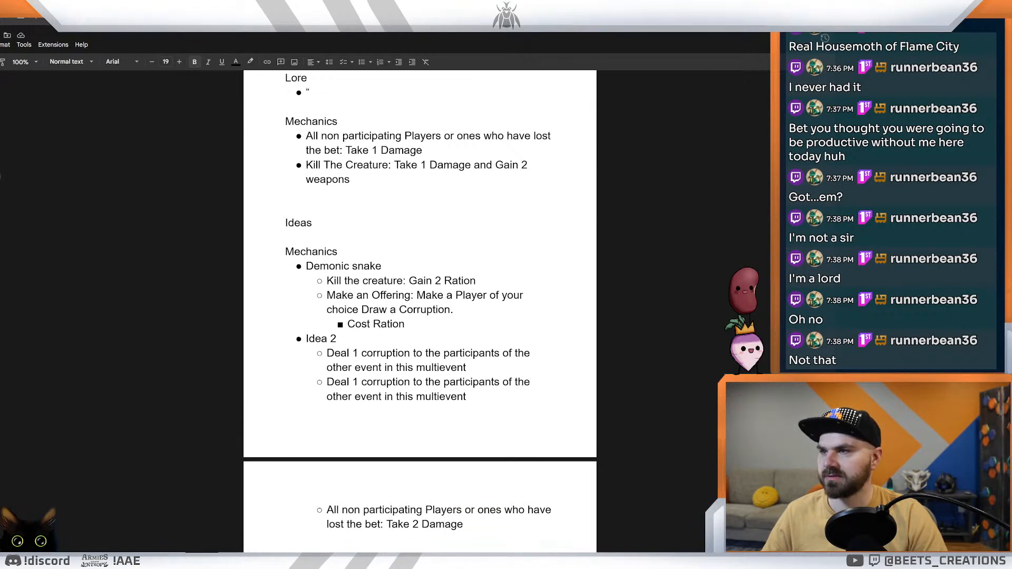
scroll(419, 311, "down", 7)
Step: Paste the copied Lore section without its formatting below the "Take 2 Damage" line of Idea 2
left_click(286, 251)
key("ctrl+v")
key("ctrl+z")
key("shift+Left")
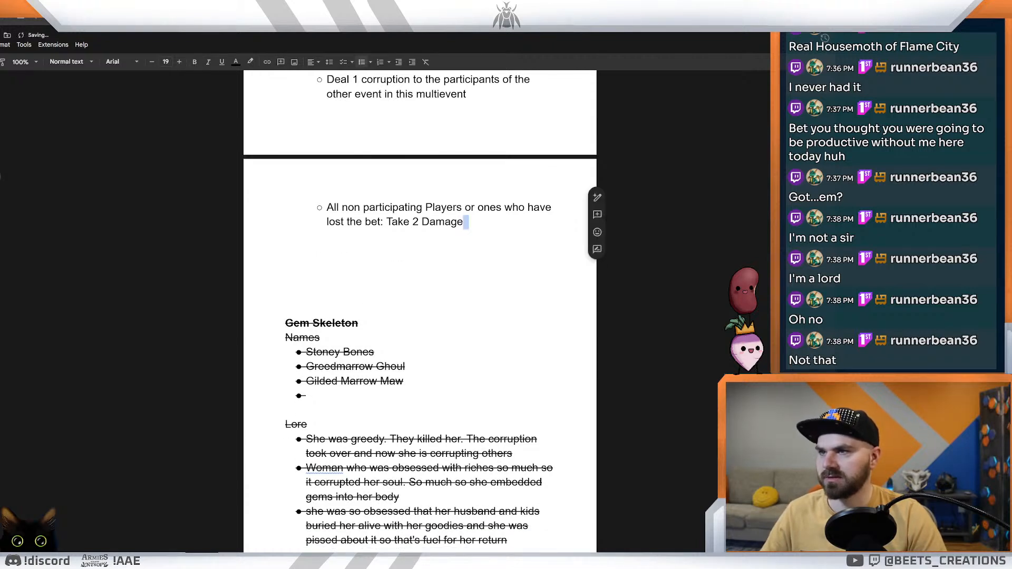
key("Return")
key("Return")
key("ctrl+shift+v")
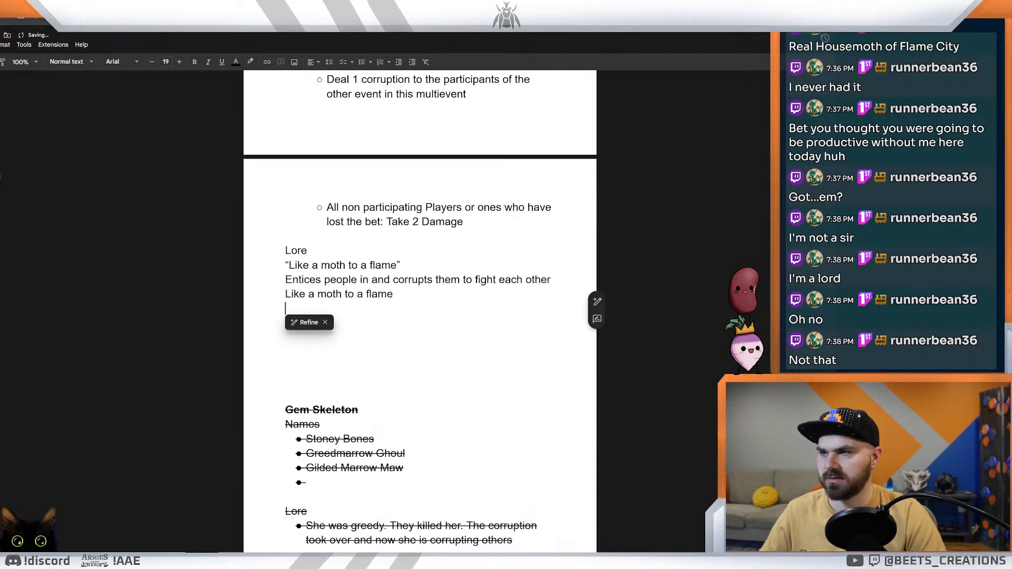
Step: Place the cursor at the end of the final "Like a moth to a flame" line and enlarge the page
left_click_drag(393, 294, 285, 251)
double_click(287, 324)
left_click(302, 251)
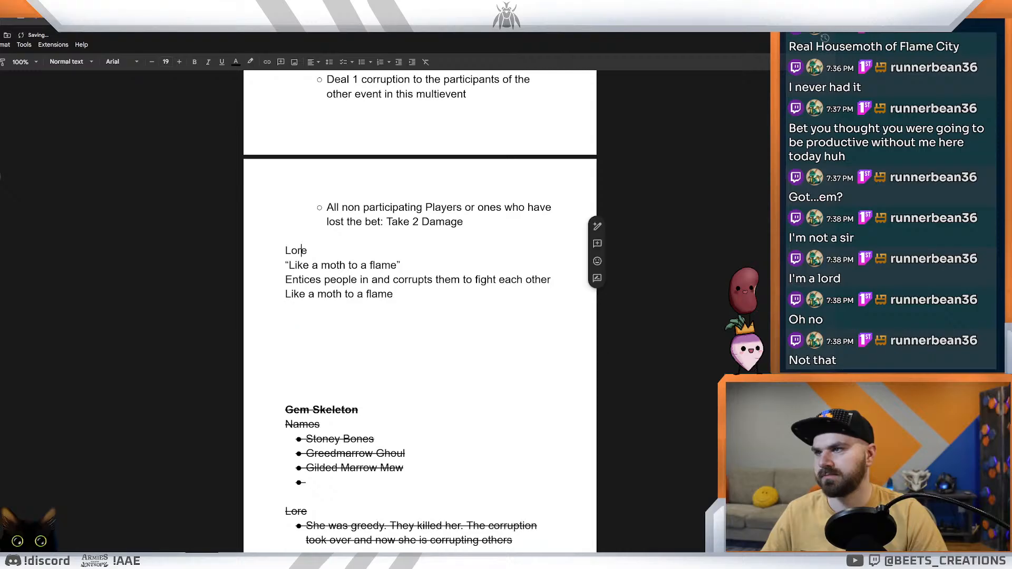
left_click(428, 280)
scroll(428, 279, "up", 1)
scroll(420, 311, "up", 2)
left_click(395, 424)
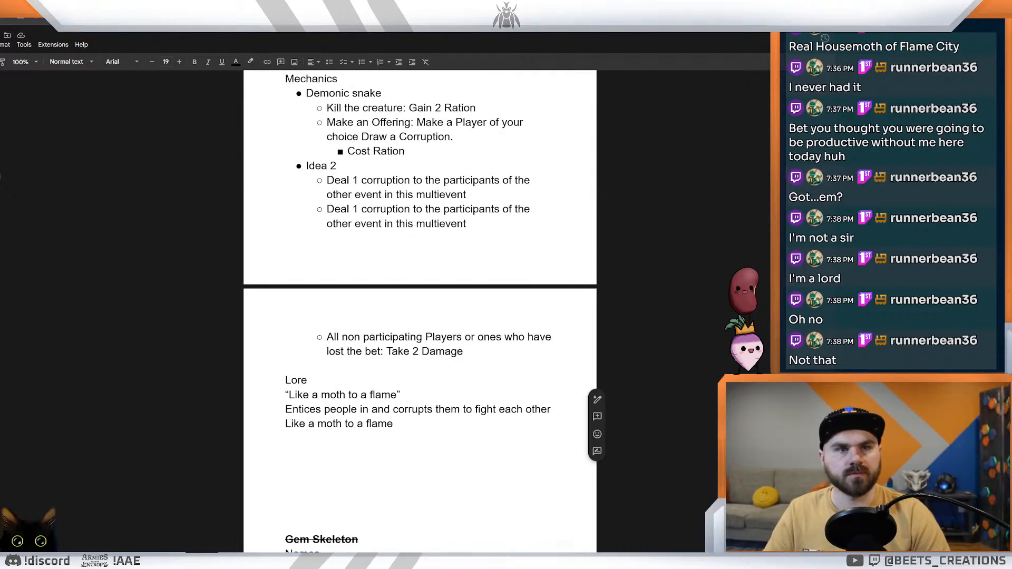
scroll(420, 311, "down", 2)
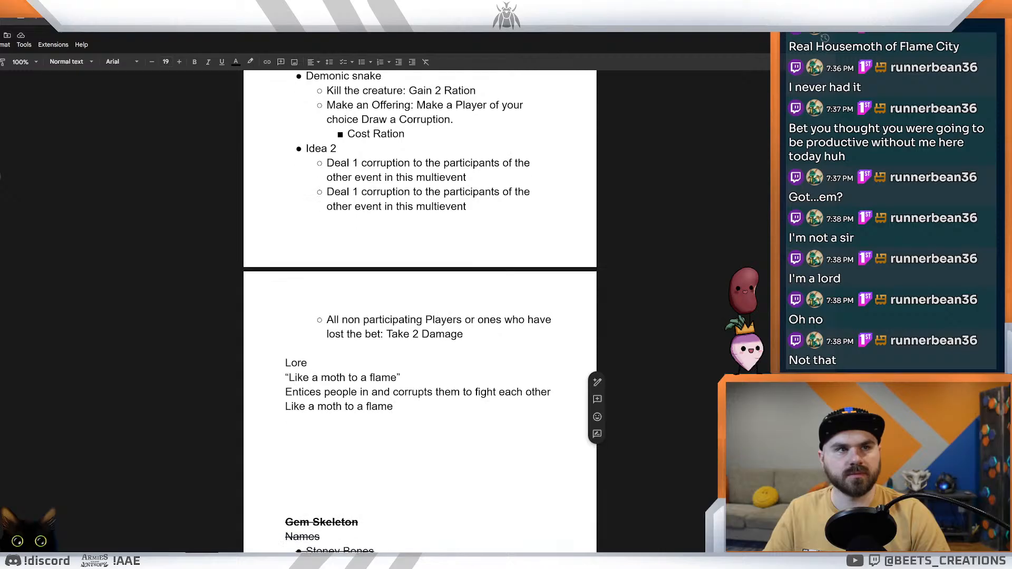
key("ctrl+plus")
key("ctrl+plus")
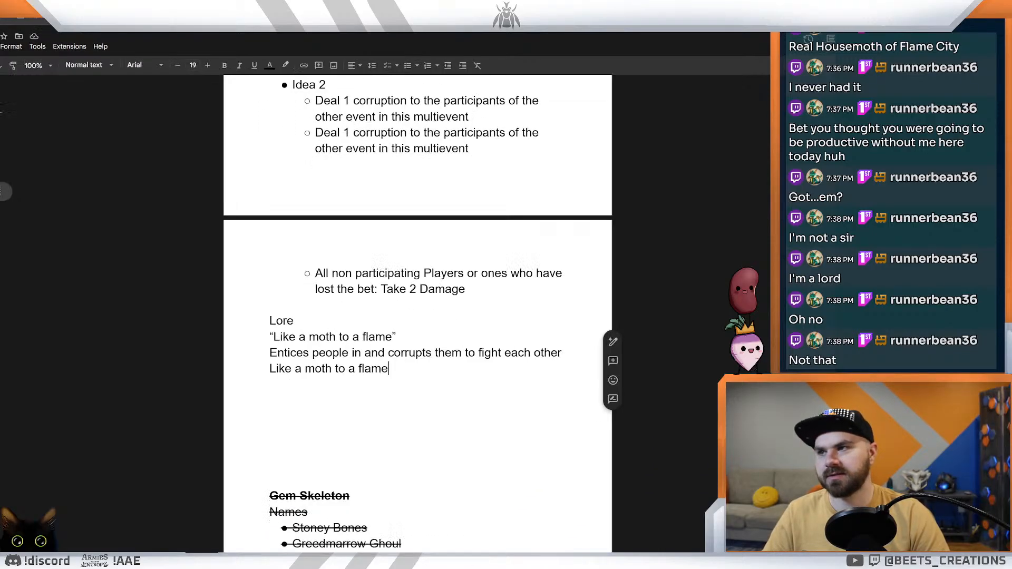
Step: Turn the three lines below the Lore heading into a bulleted list
scroll(420, 311, "down", 1)
left_click(247, 372)
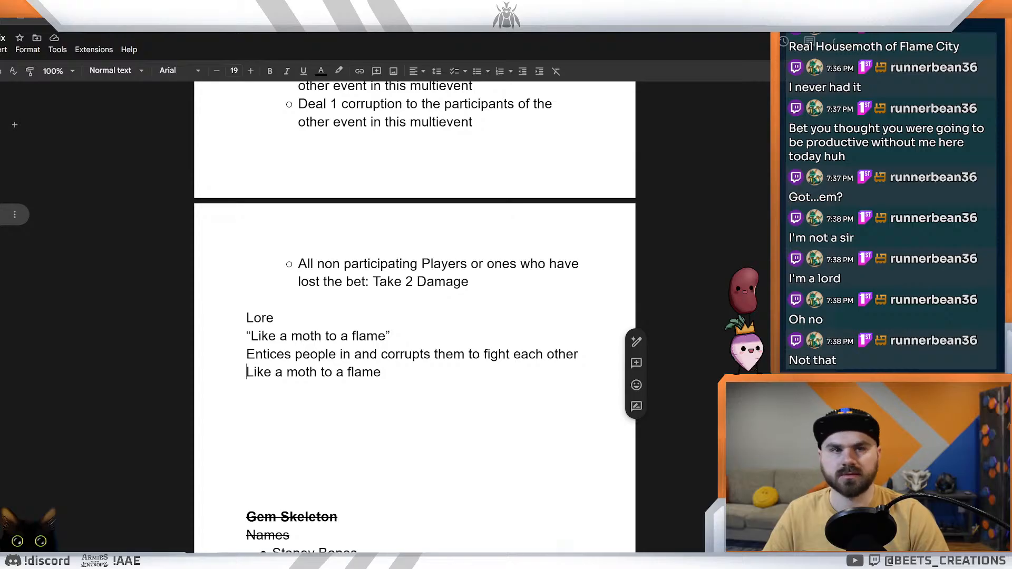
left_click(246, 354)
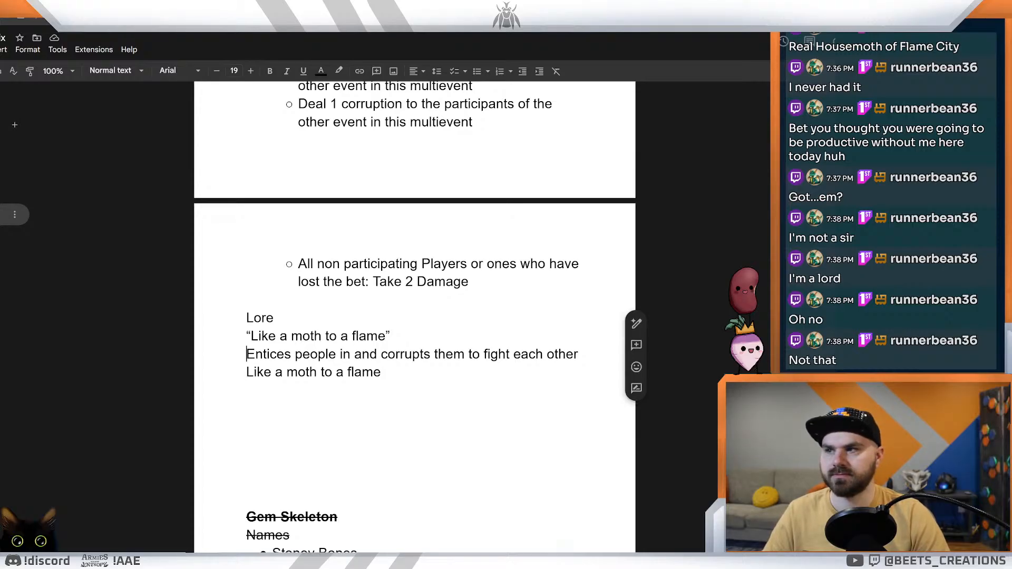
left_click(247, 372)
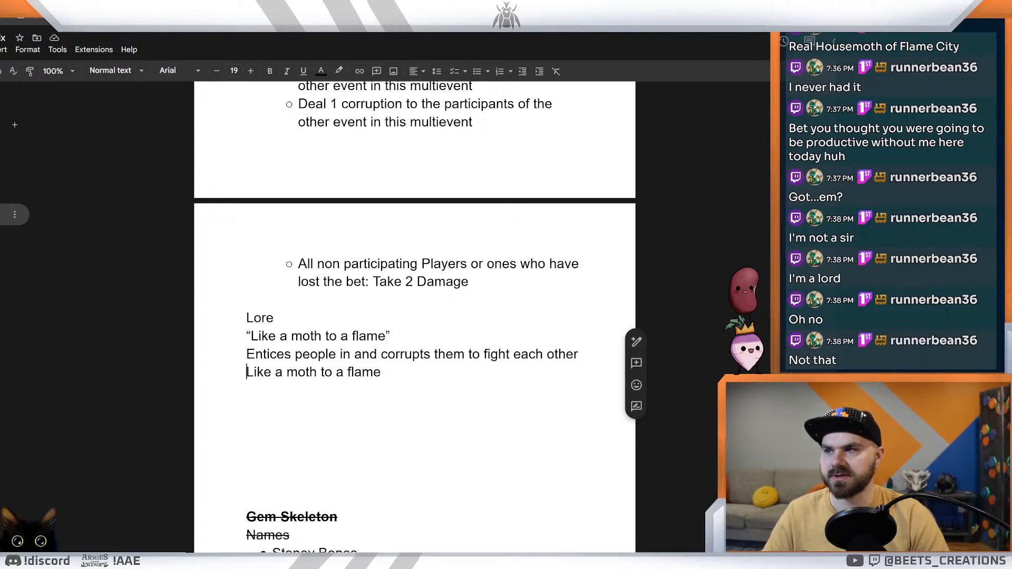
left_click_drag(246, 336, 247, 409)
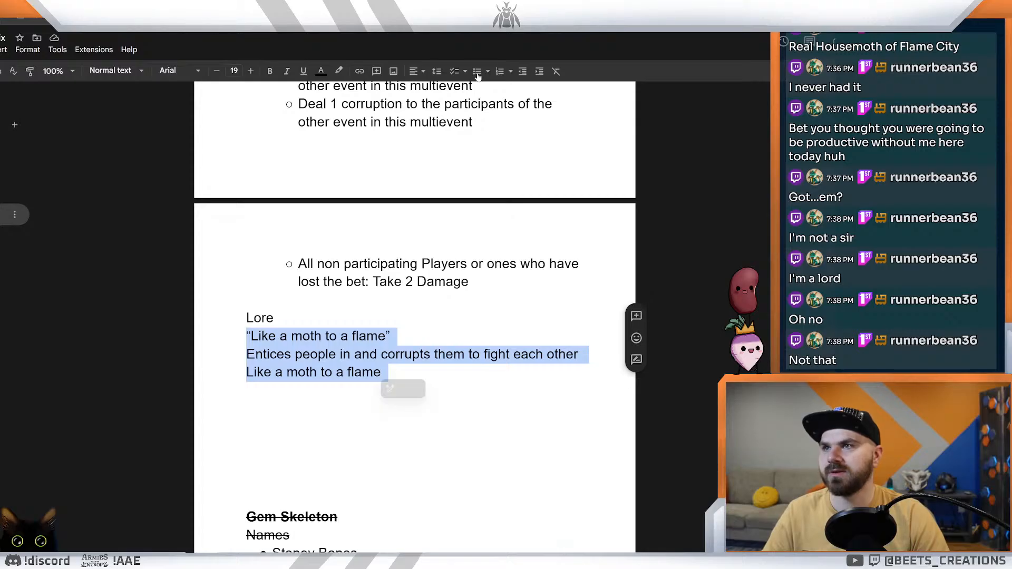
key("ctrl+shift+8")
left_click(396, 354)
Step: Insert "She draws them in and" at the start of the final "Like a moth to a flame" bullet
left_click(283, 391)
left_click(272, 390)
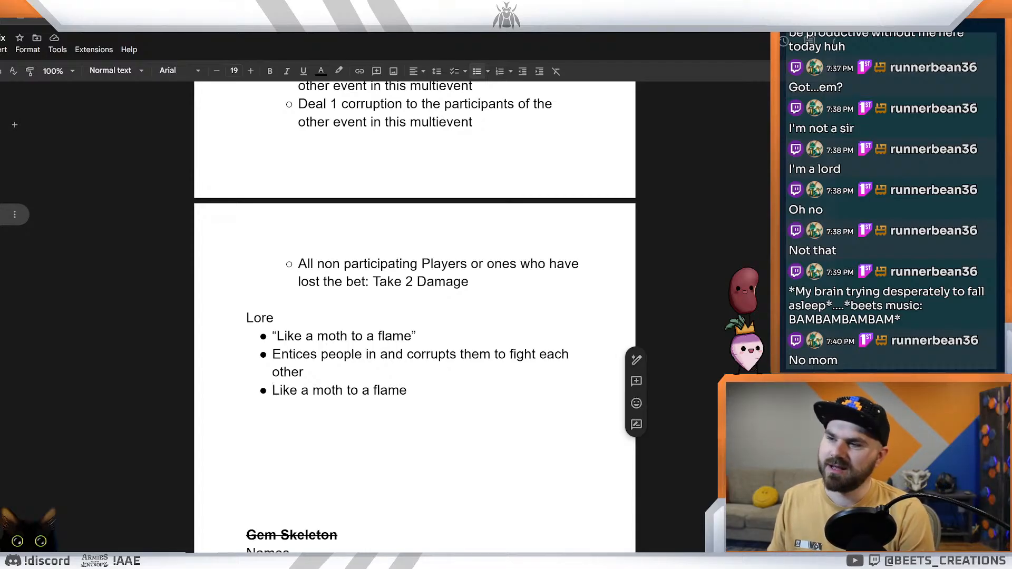
type("She draws t")
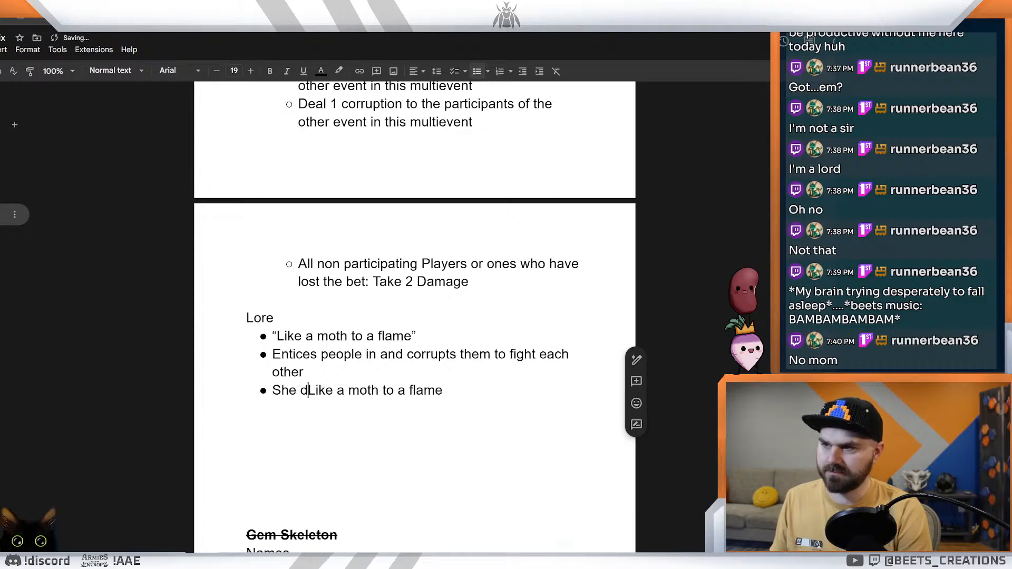
type("heme in")
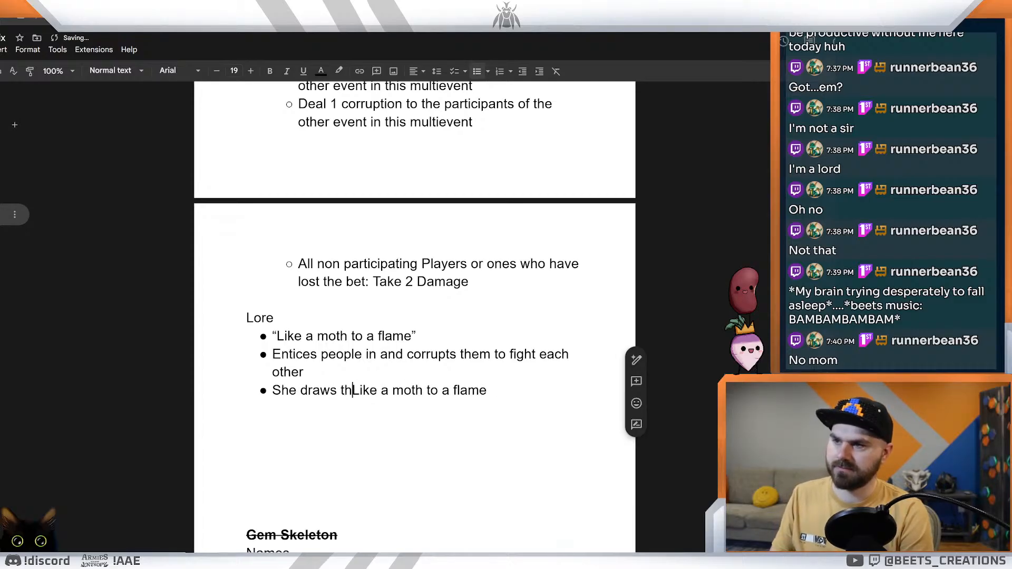
key("BackSpace")
key("BackSpace")
key("BackSpace")
key("BackSpace")
key("BackSpace")
type("inb")
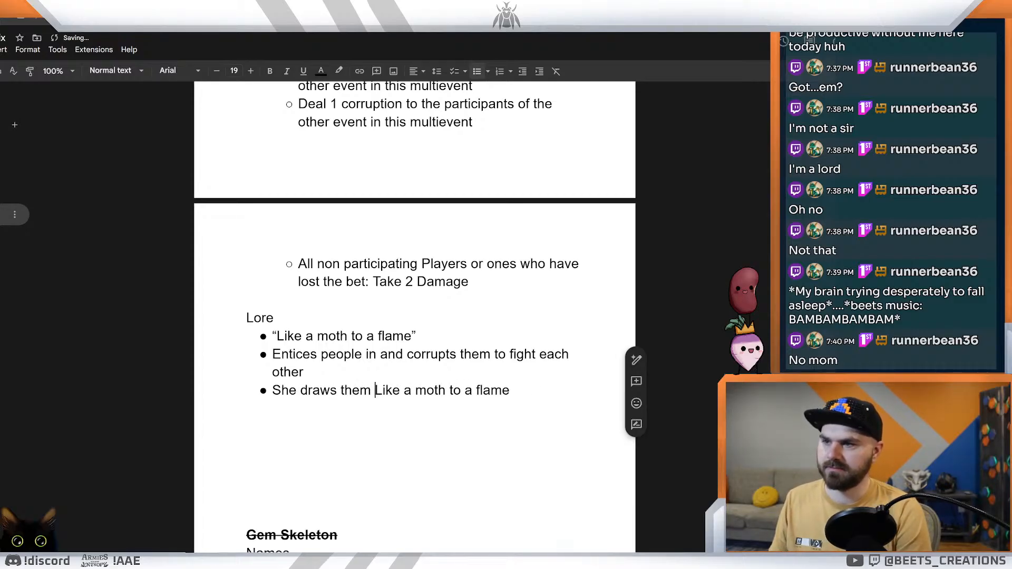
key("BackSpace")
type("and")
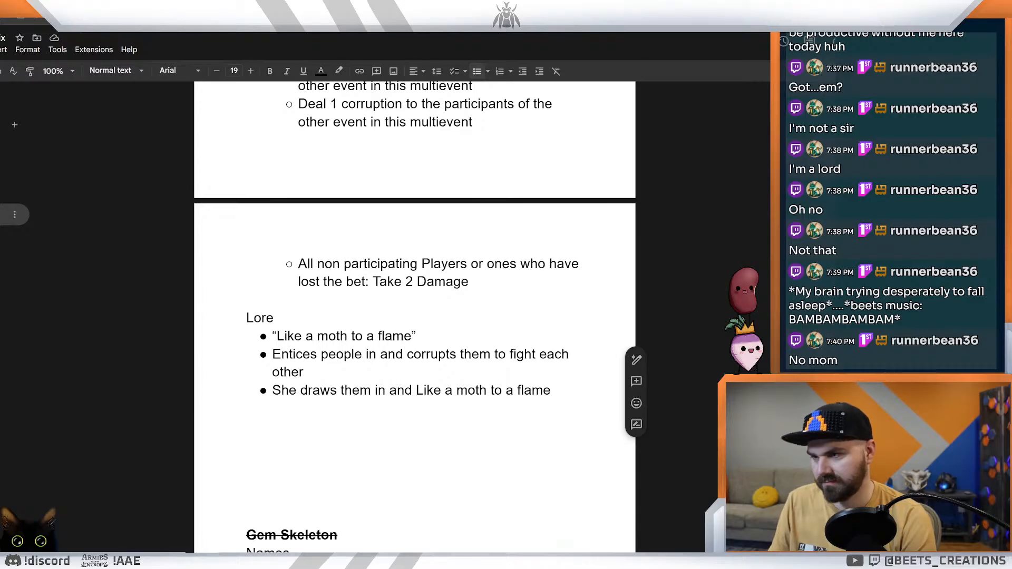
Step: Continue the inserted wording with "corrupts their soul," directly before "Like a moth to a flame" in the final bullet
type("corrup")
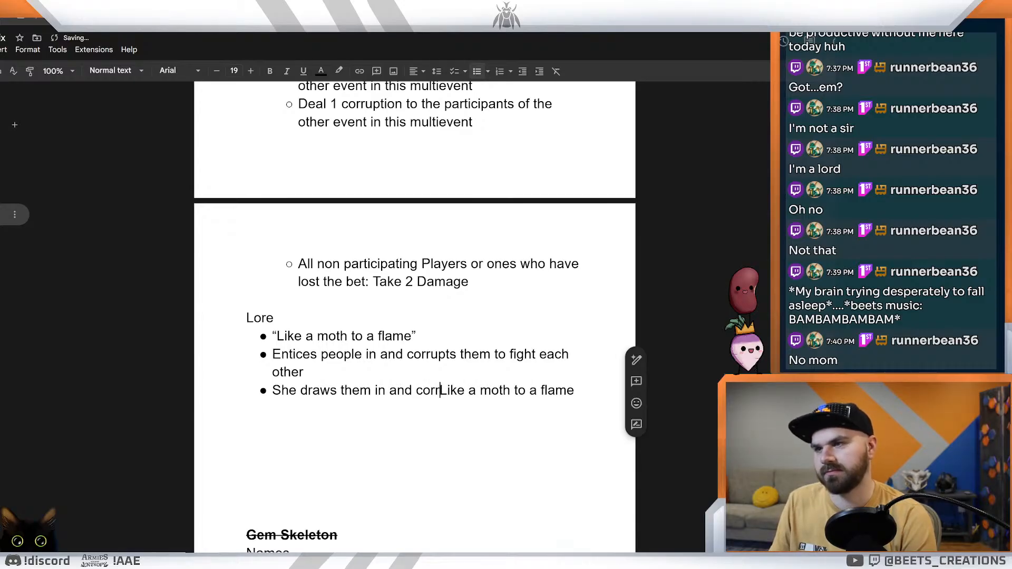
type("ts ")
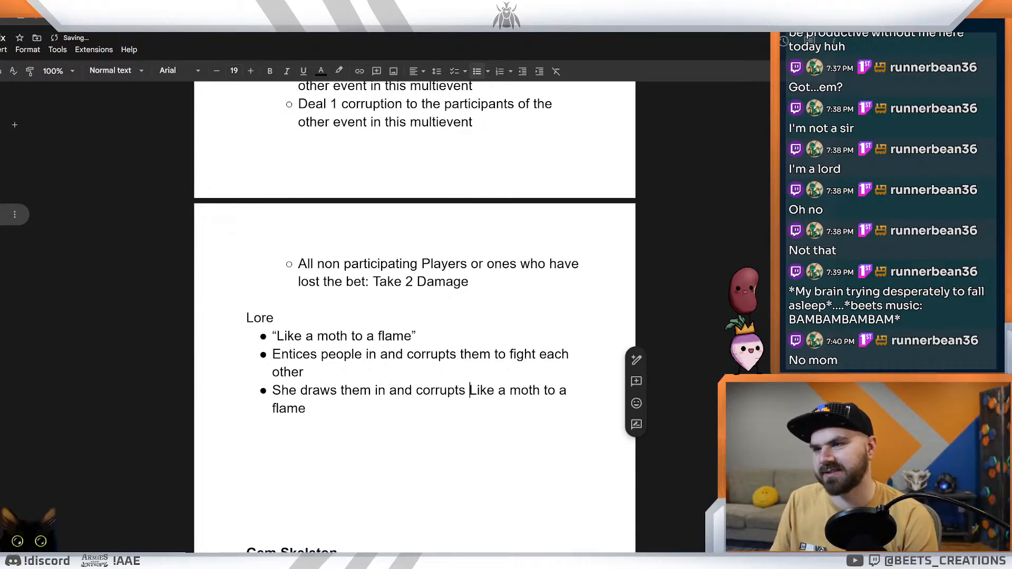
type("tier")
key("BackSpace")
key("BackSpace")
key("BackSpace")
key("BackSpace")
type("heir so")
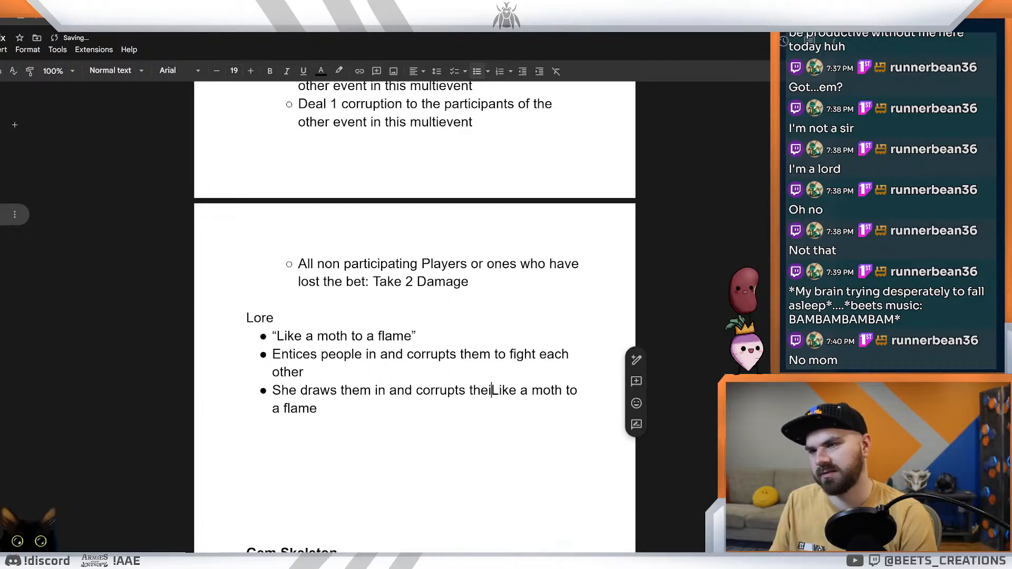
type("ul")
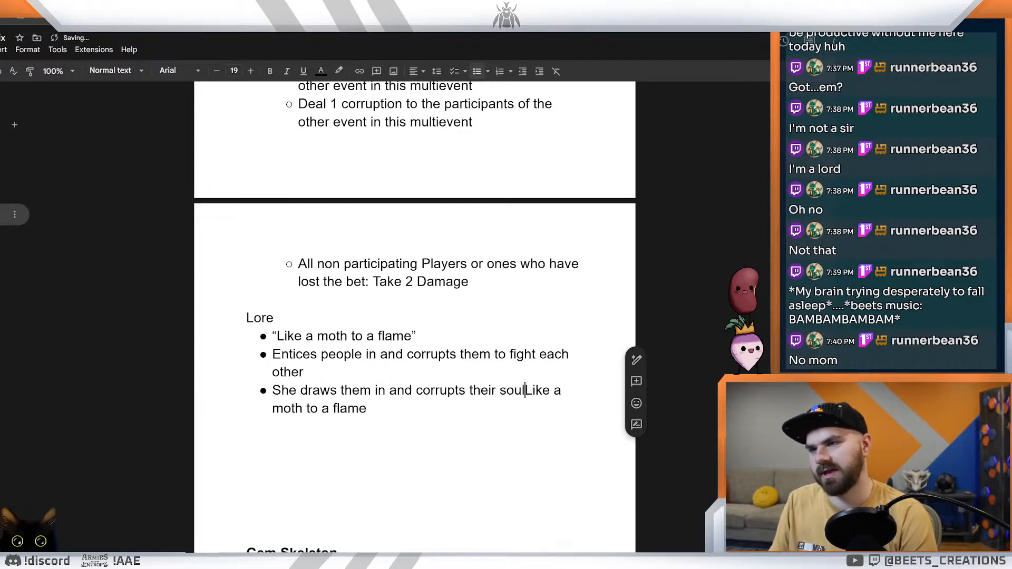
type(",")
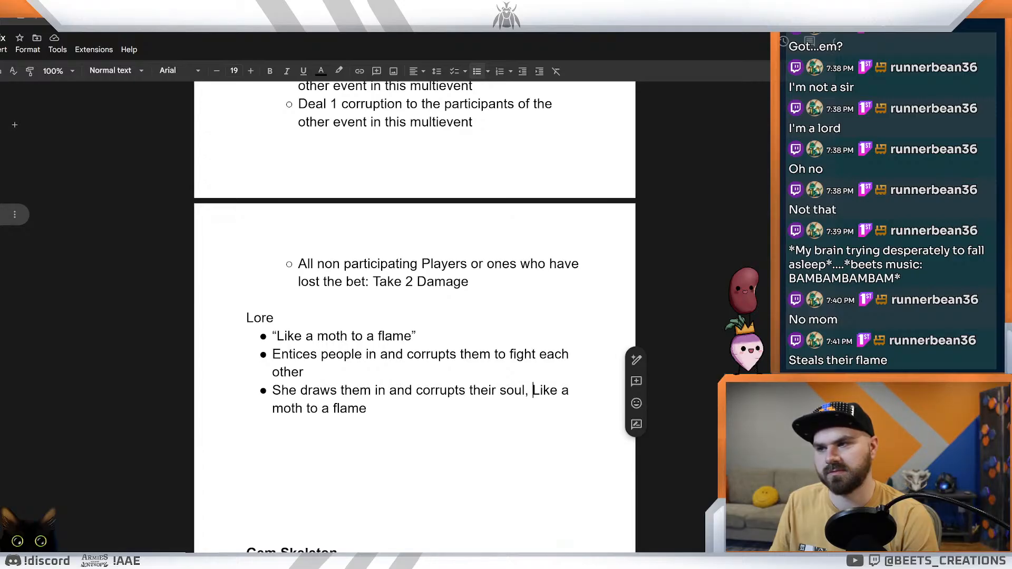
Step: Add a bullet at the end of the Lore list reading "She draws them in like a moth to a flame"
left_click(367, 408)
key("Return")
key("Return")
key("BackSpace")
key("Return")
type("She")
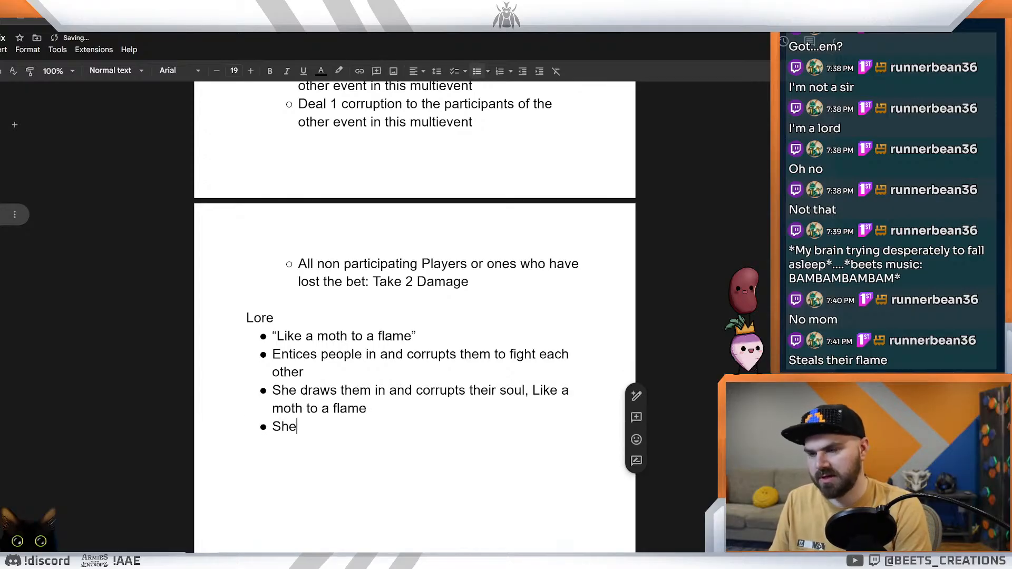
type(" daws")
key("BackSpace")
key("BackSpace")
key("BackSpace")
type("raws")
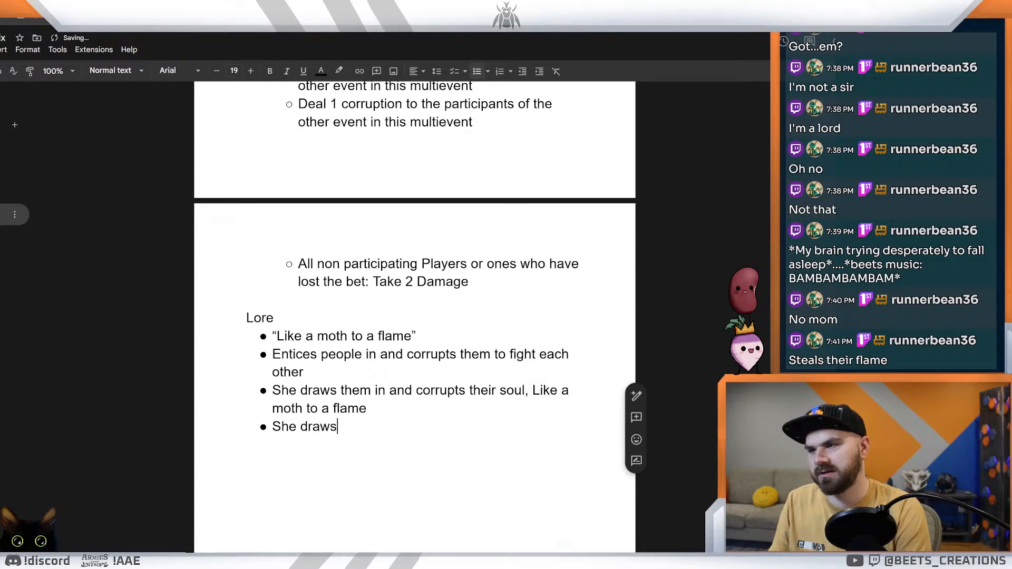
type(" them in to a")
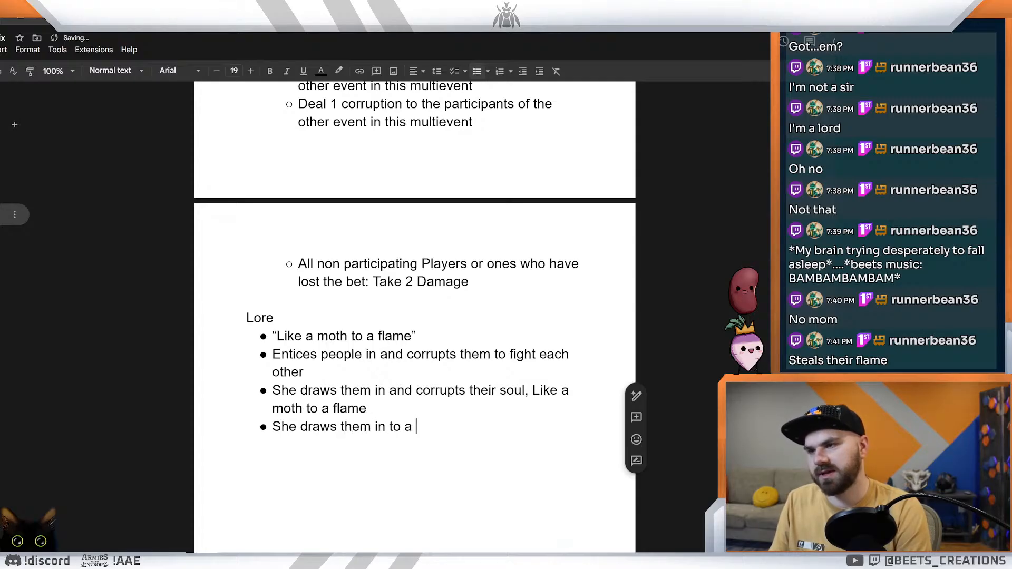
key("BackSpace")
key("BackSpace")
key("BackSpace")
key("BackSpace")
key("BackSpace")
type("like a mo")
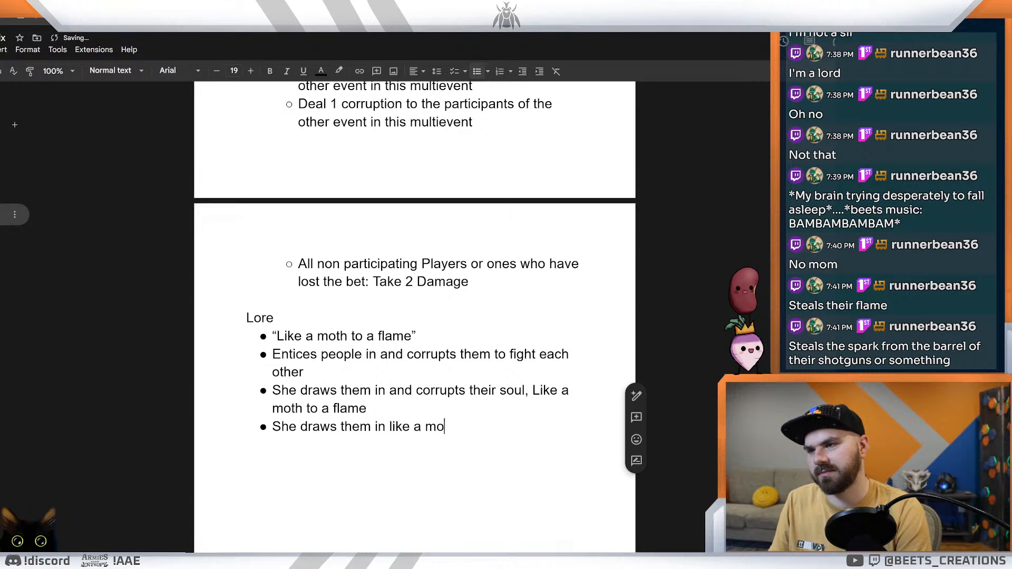
type("th to a flame th")
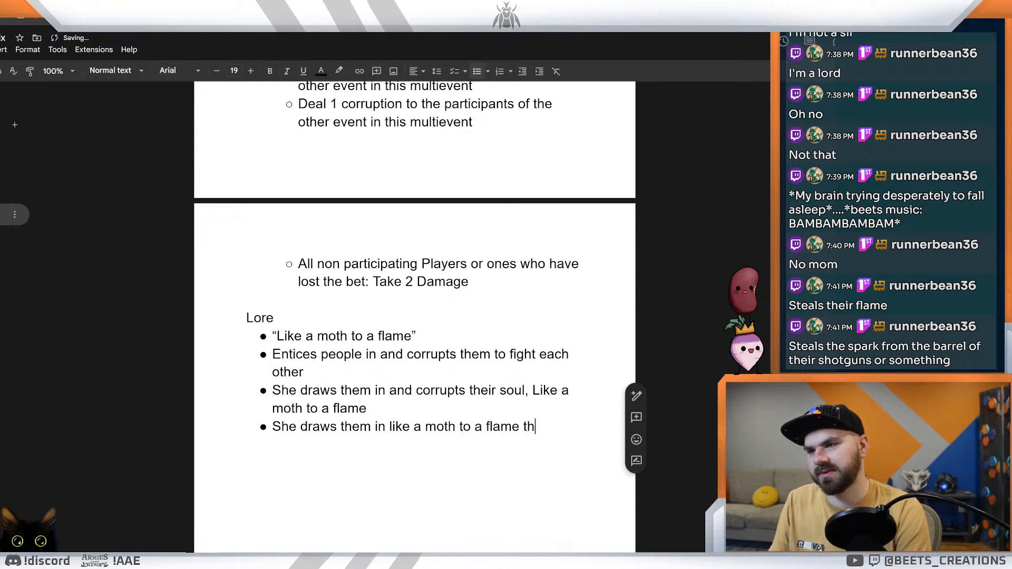
type("en sunffs it")
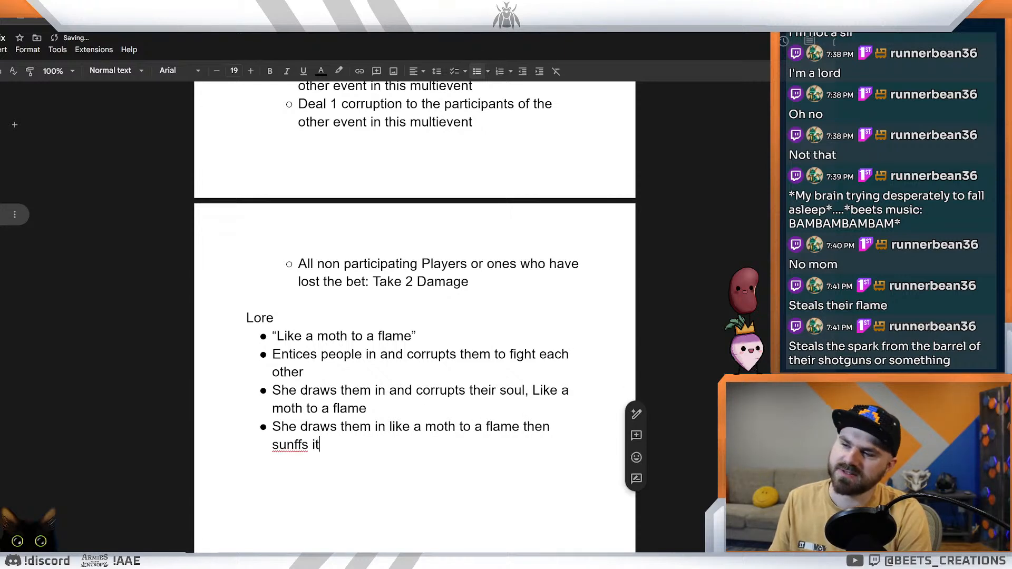
Step: Finish the new bullet with "then snuffs it out.", correcting its misspelled words
key("BackSpace")
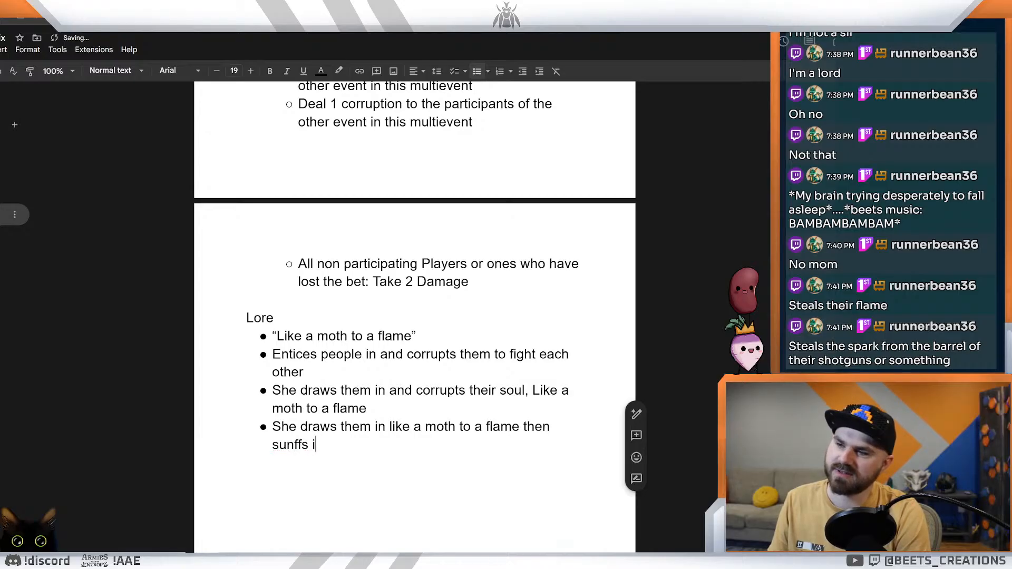
key("BackSpace")
key("BackSpace")
key("BackSpace")
key("BackSpace")
key("BackSpace")
key("BackSpace")
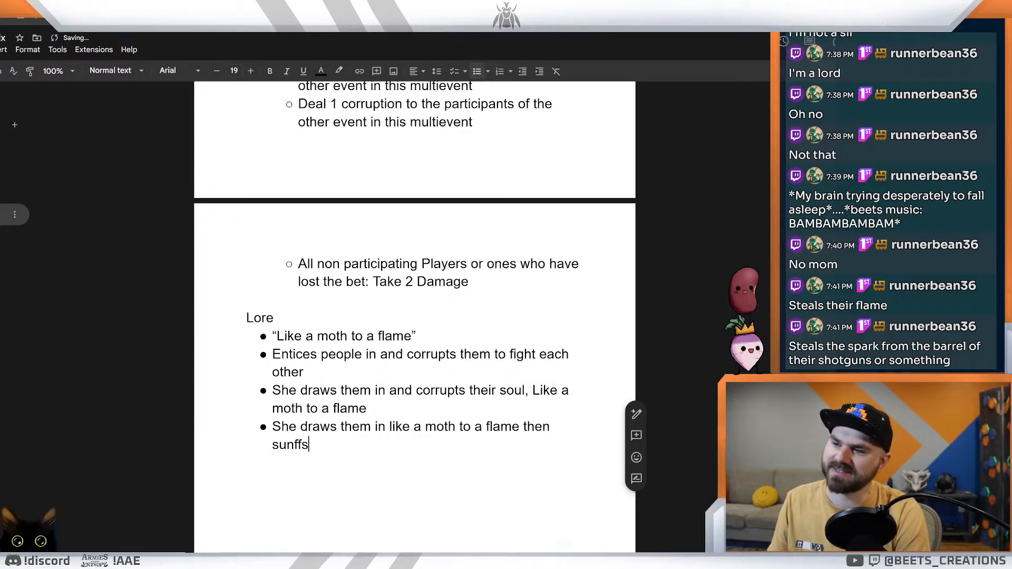
type("ffs")
key("BackSpace")
key("BackSpace")
key("BackSpace")
key("BackSpace")
key("BackSpace")
type("nus")
key("BackSpace")
type("ffs is tou")
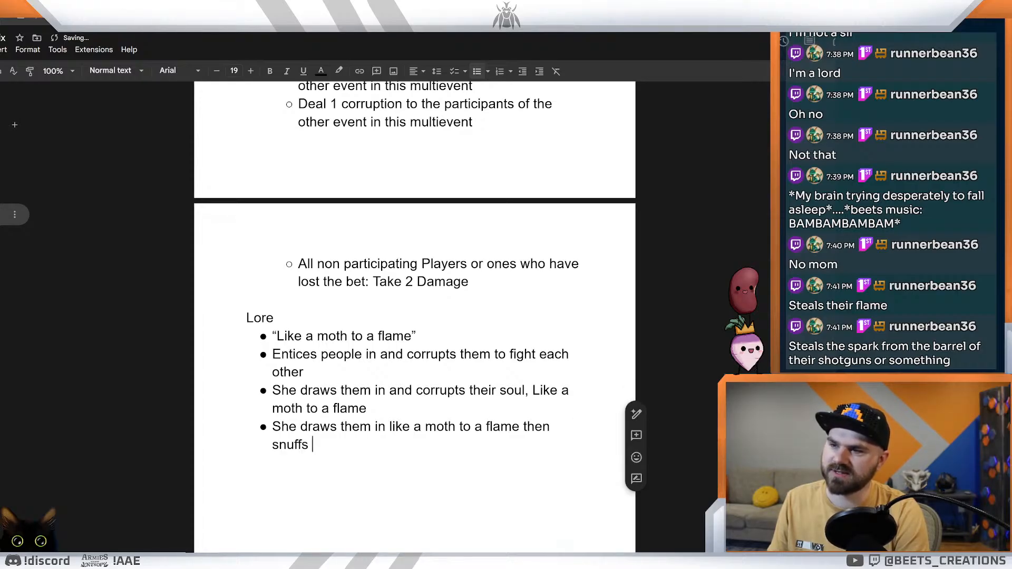
key("BackSpace")
key("BackSpace")
key("BackSpace")
type("out.")
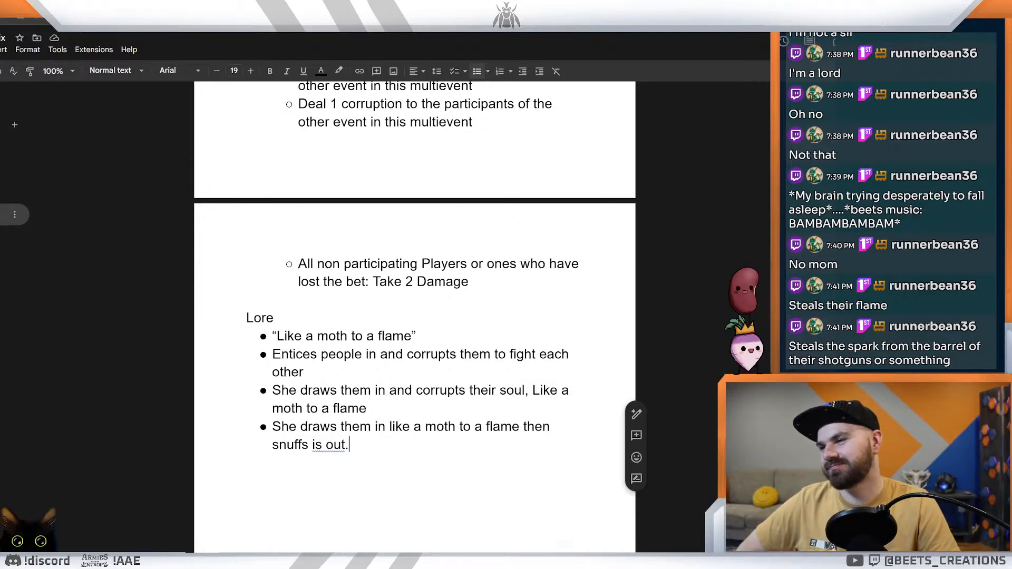
right_click(339, 448)
left_click(351, 474)
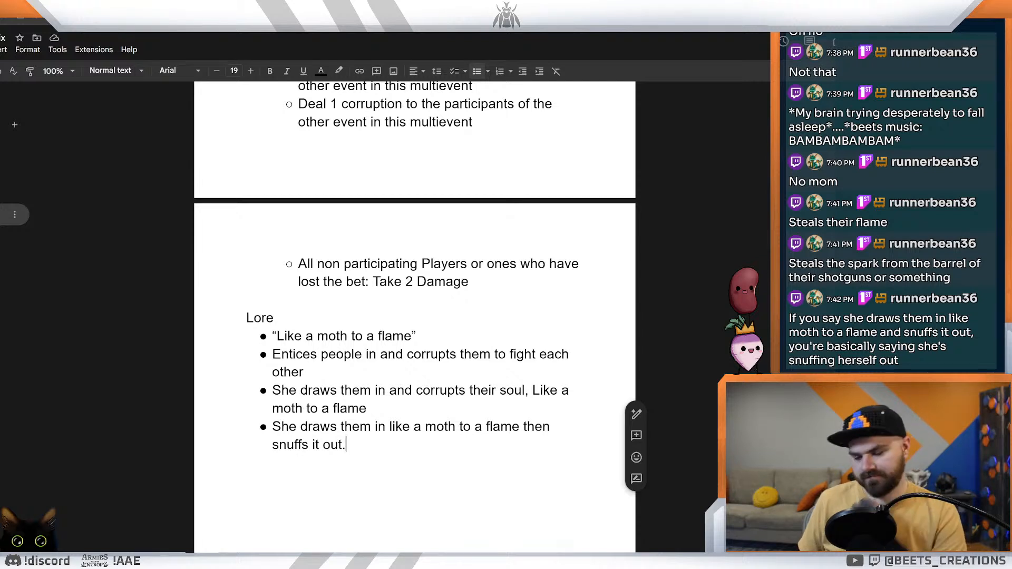
Step: Add an empty bullet below the "snuffs it out." line
key("Return")
key("Return")
key("BackSpace")
key("Return")
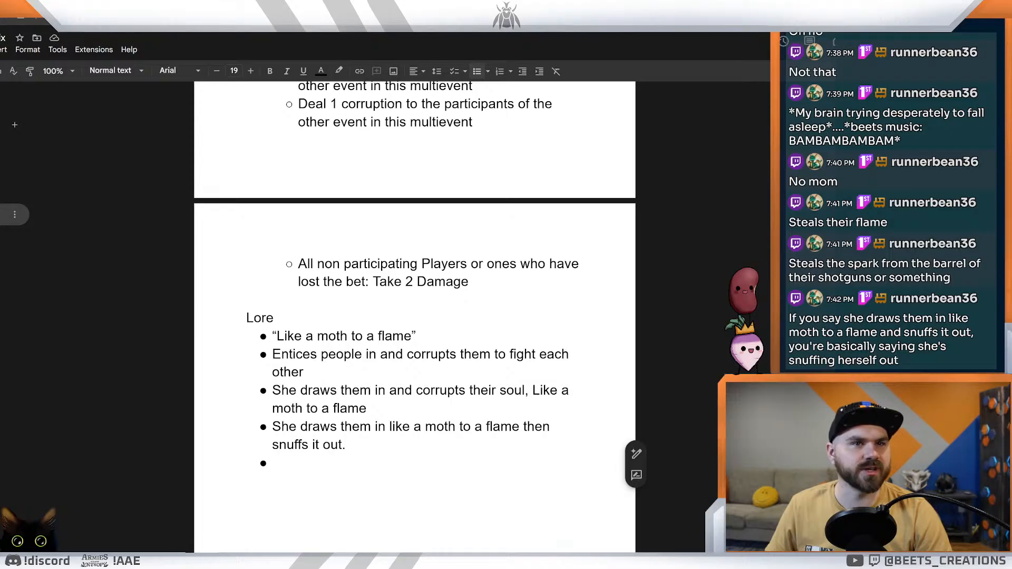
left_click(579, 264)
left_click(273, 463)
left_click(395, 354)
left_click(345, 427)
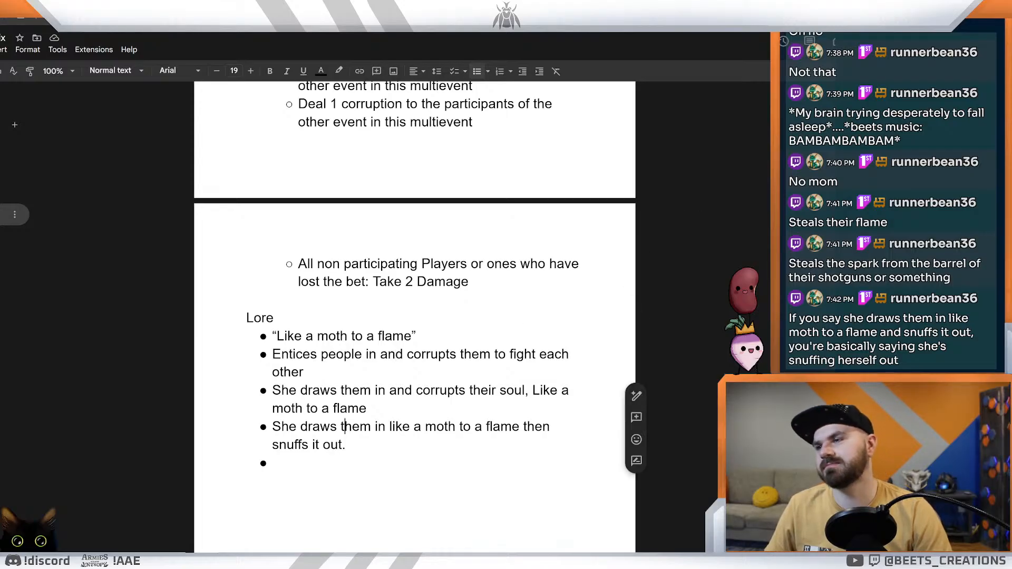
Step: Switch to the flavor text document and copy the name "Silkflame Siren" from the Moth lady names list
key("ctrl+z")
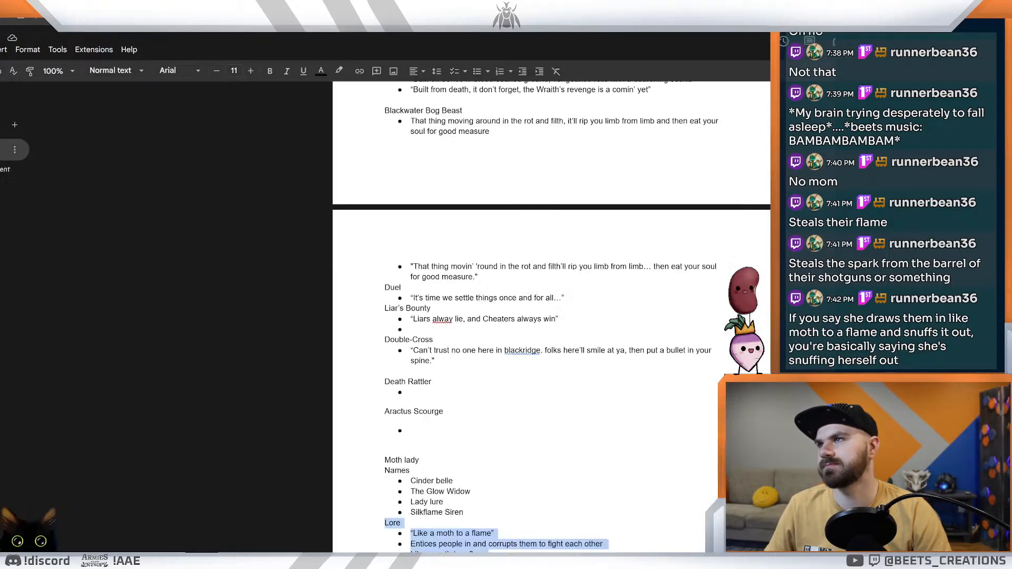
left_click(273, 330)
scroll(414, 329, "down", 4)
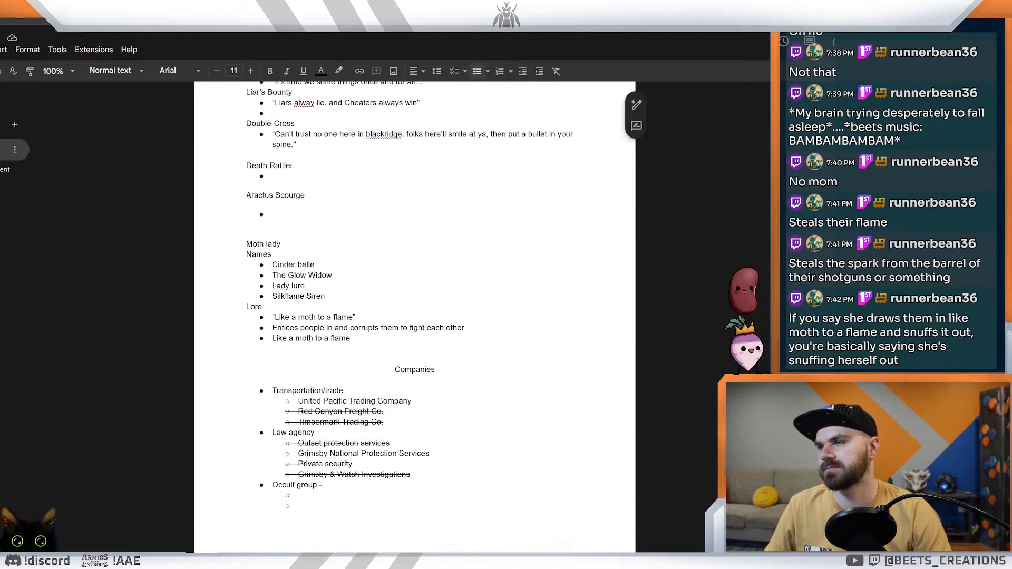
scroll(414, 305, "up", 1)
left_click_drag(325, 339, 272, 339)
key("ctrl+c")
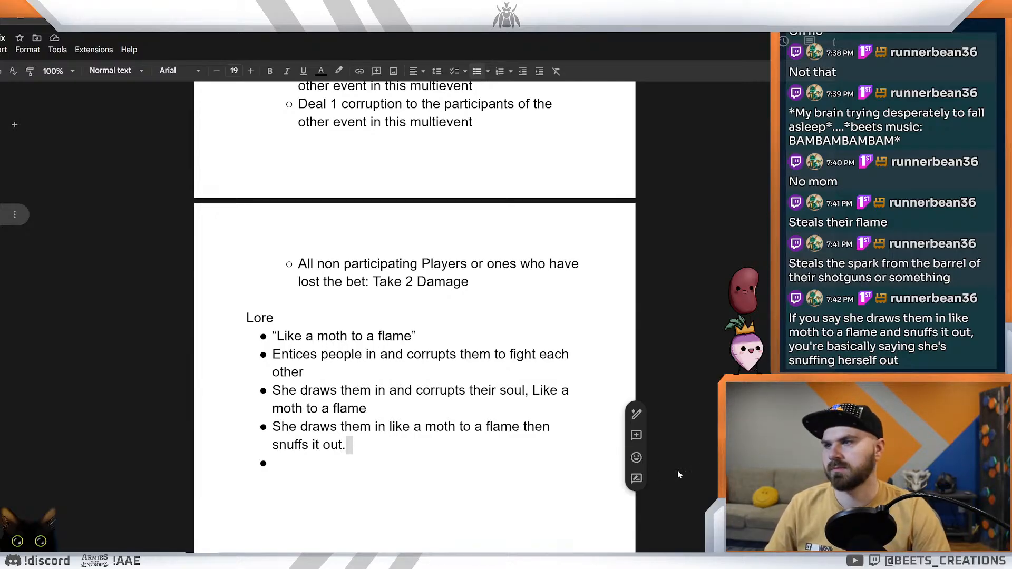
Step: Replace the Lore heading in the creature ideas document with the copied "Silkflame Siren", pasted without its formatting
double_click(259, 317)
key("ctrl+v")
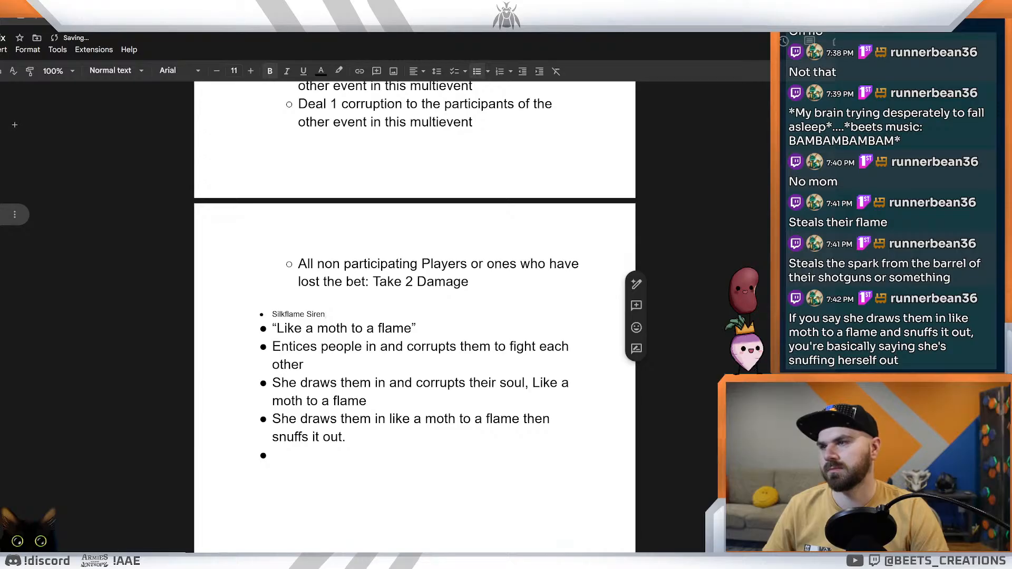
key("ctrl+z")
key("ctrl+shift+v")
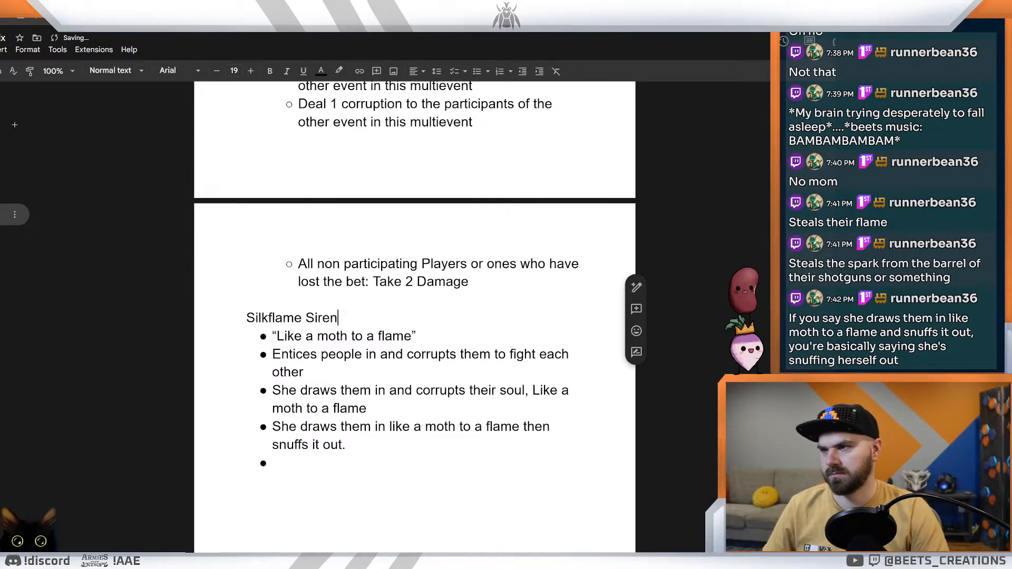
Step: Place the cursor in the empty last bullet of the Silkflame Siren list
left_click_drag(346, 446, 246, 318)
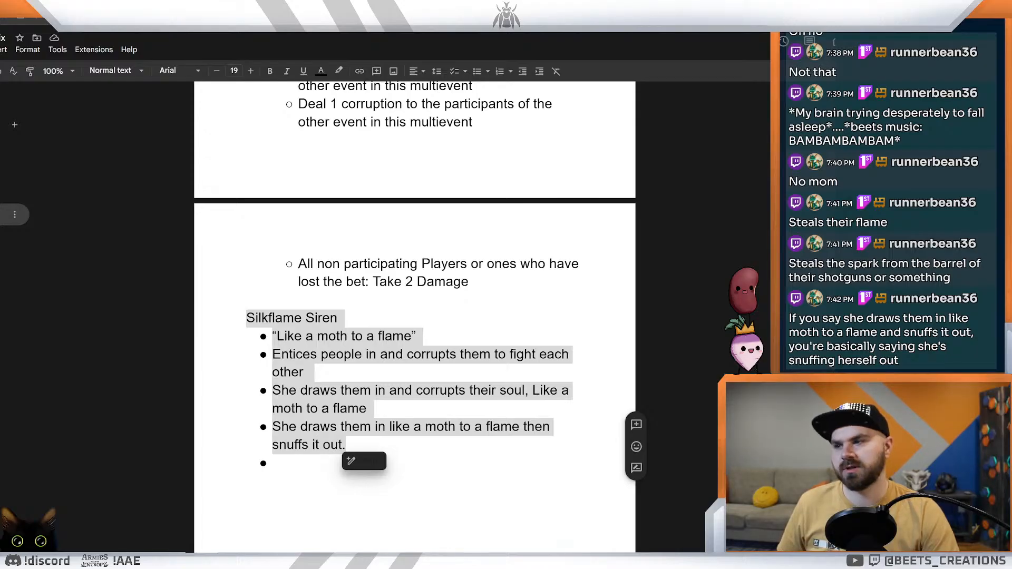
double_click(249, 499)
double_click(275, 463)
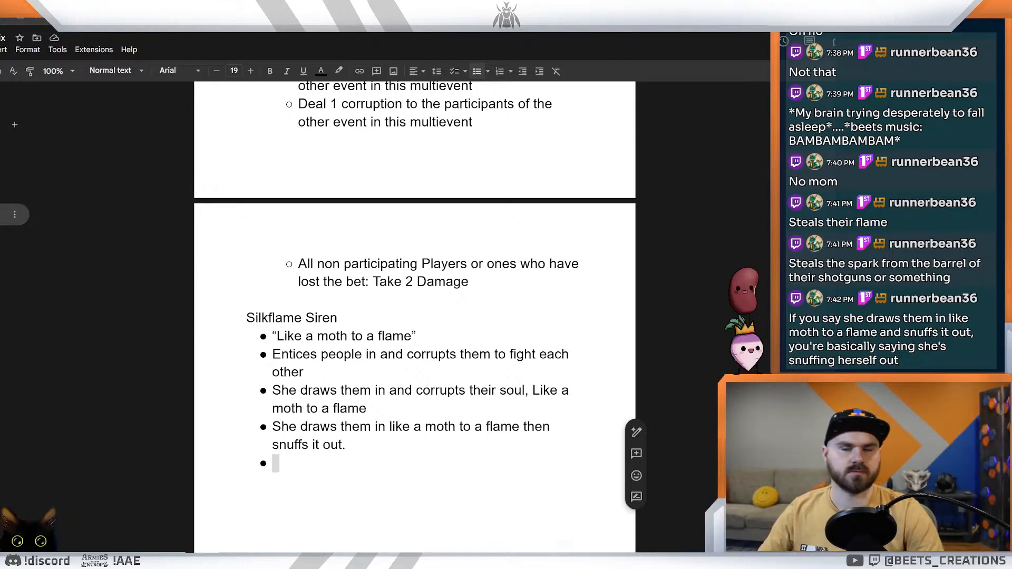
left_click(274, 464)
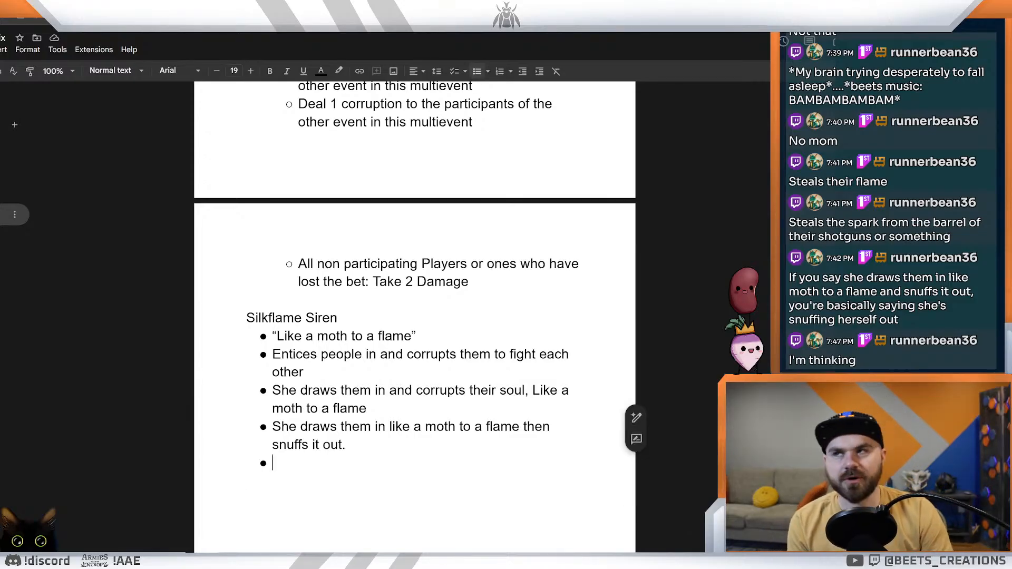
Step: Review the Moth card preview and the Moth lady notes in the flavor text document, and return to the creature ideas document
key("ctrl+Tab")
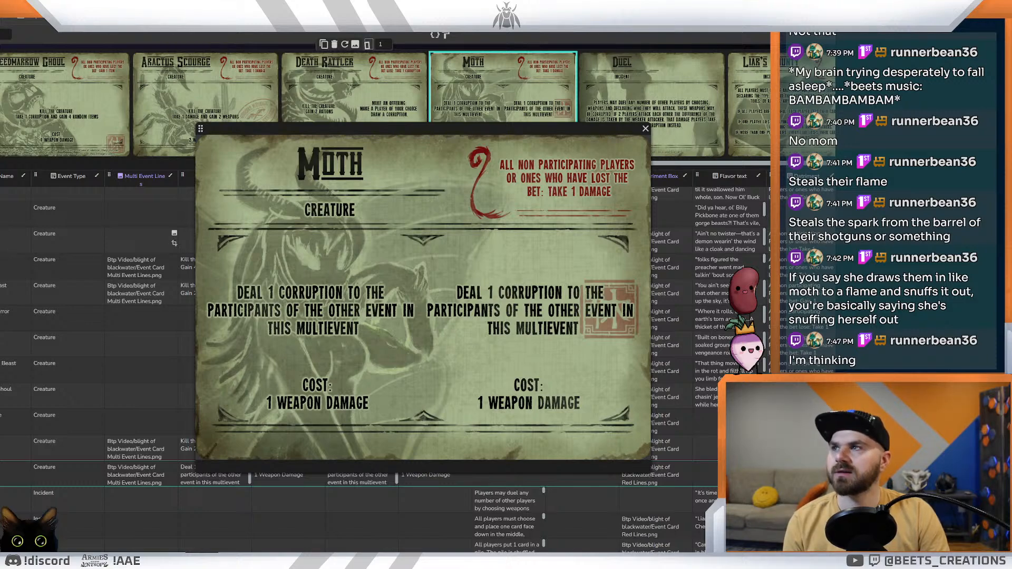
key("ctrl+Tab")
key("ctrl+Tab")
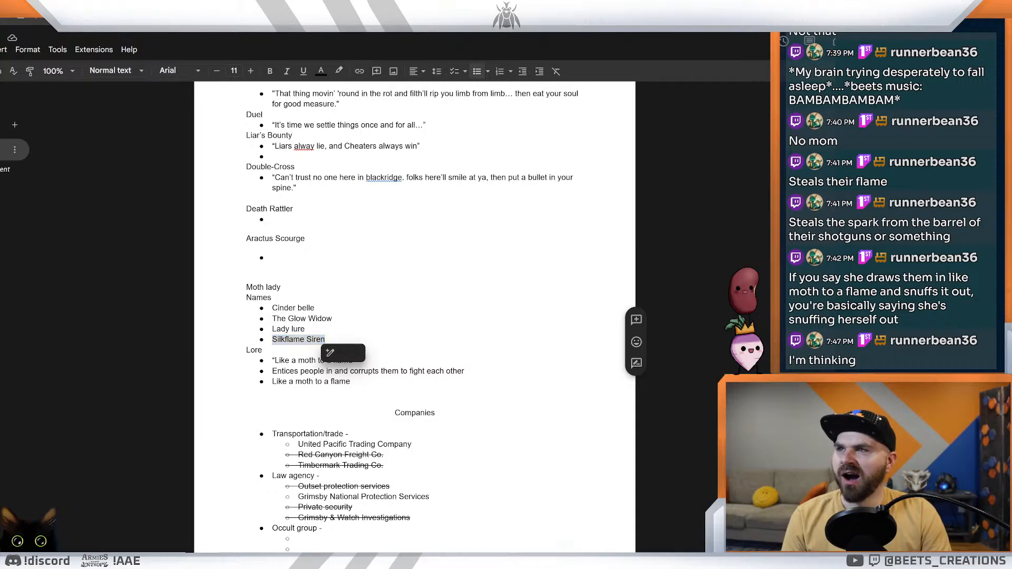
key("ctrl+Tab")
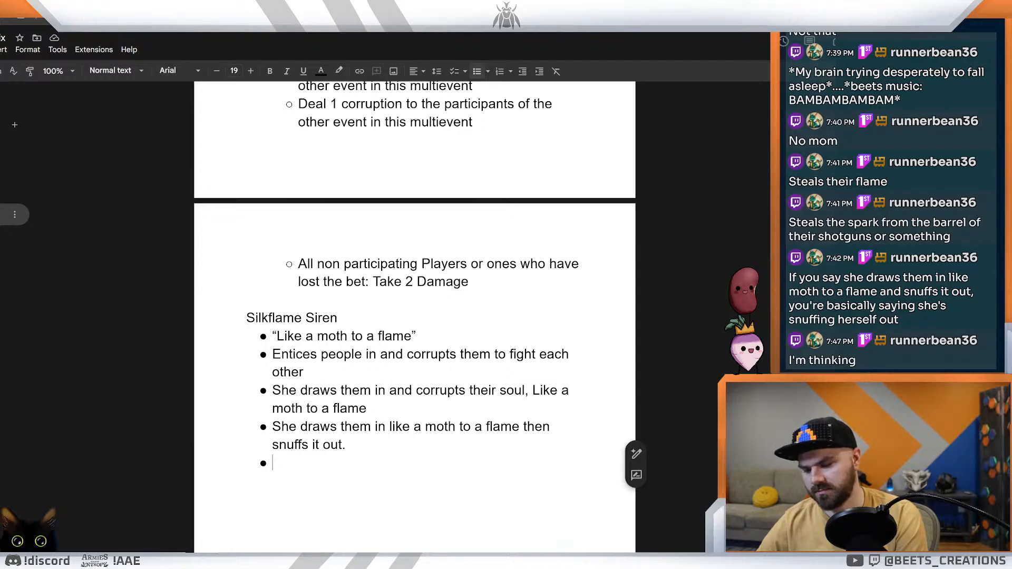
Step: Write "She'll draw you in with a whisper" in the empty last bullet of the Silkflame Siren list
type("She")
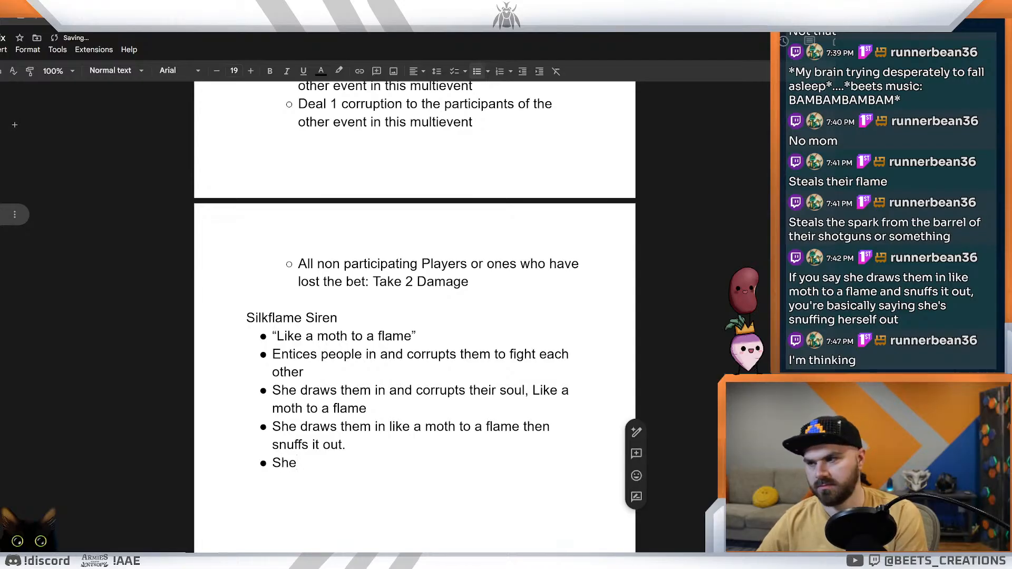
type("'ll dra")
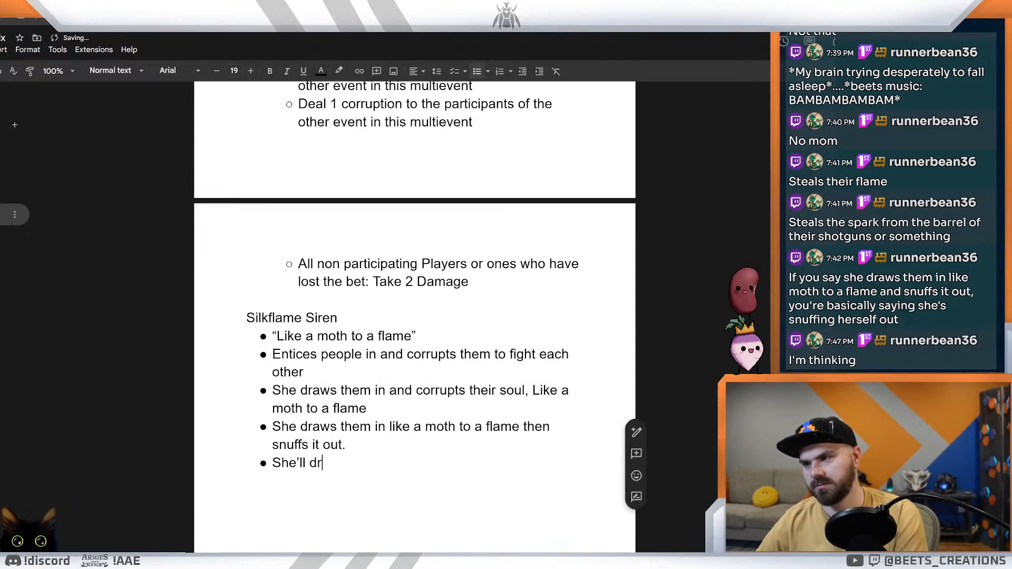
type("w you in with a")
key("BackSpace")
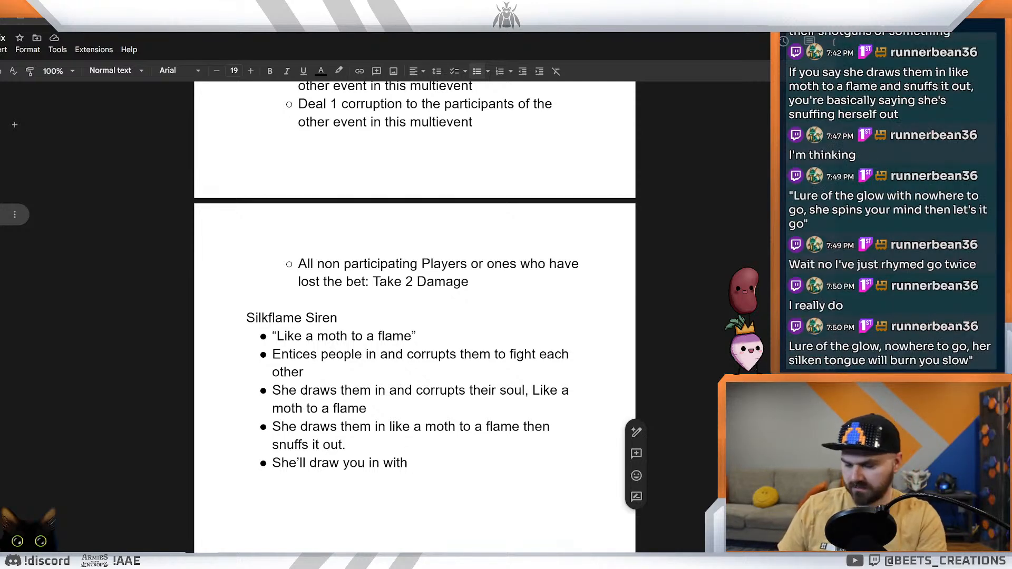
type("a whisper")
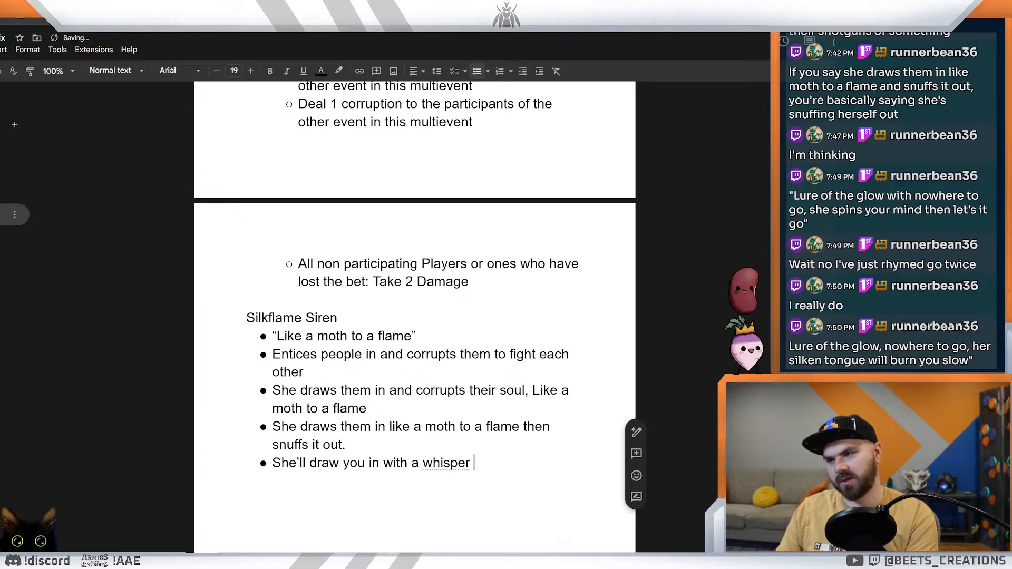
key("BackSpace")
type(",")
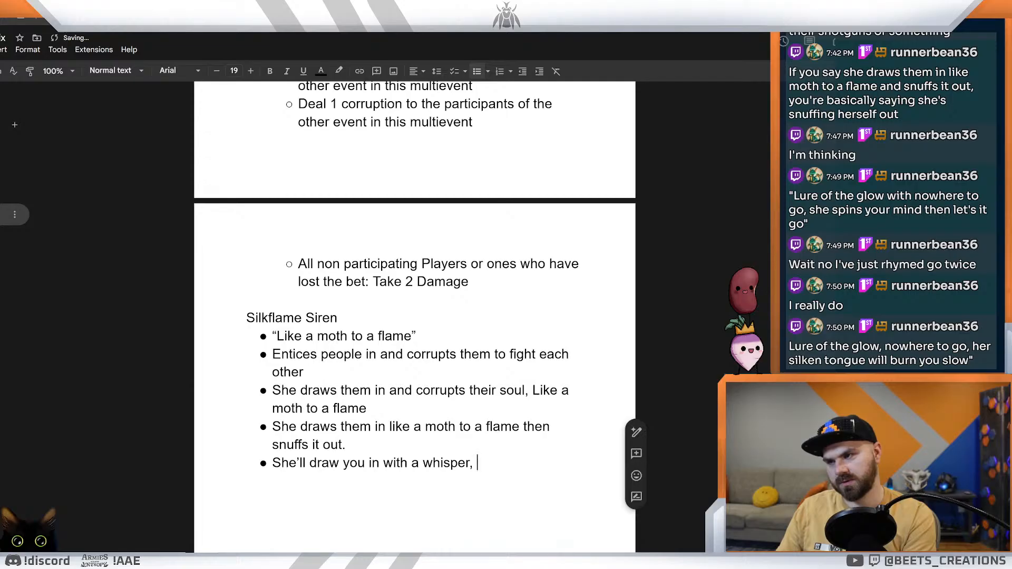
key("BackSpace")
key("BackSpace")
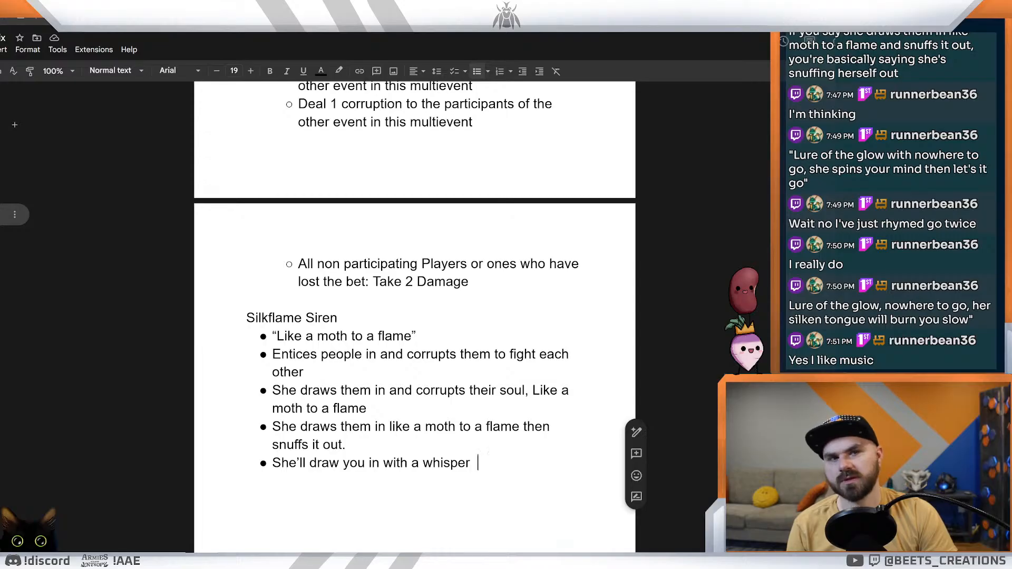
Step: Add a bullet below the whisper line and paste the copied chat message beginning "Lure of the glow, nowhere to go"
key("Return")
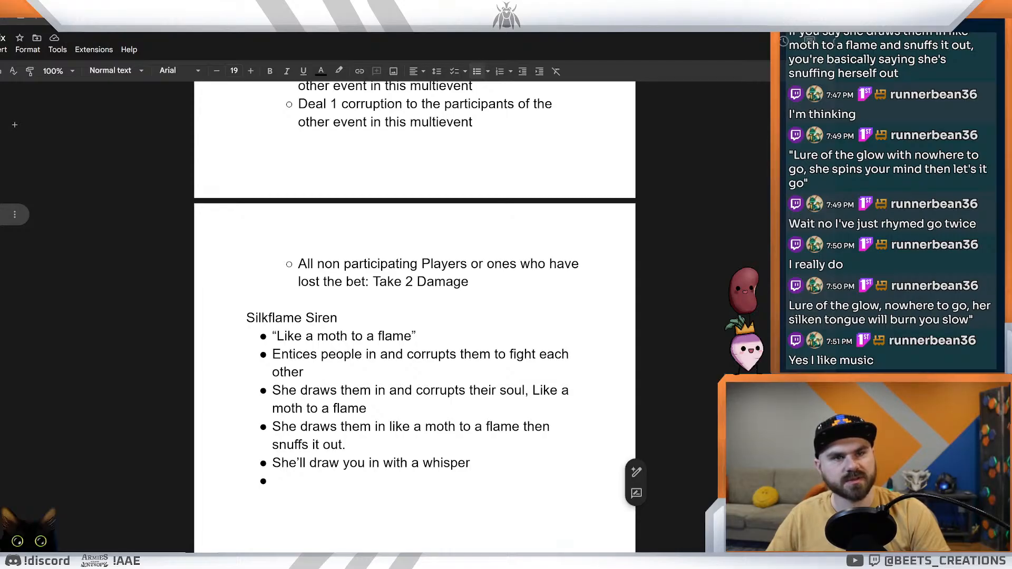
type("7:50 PM runnerbean36 Lure of the glow, nowhere to go, her silken tongue will burn you slow\"")
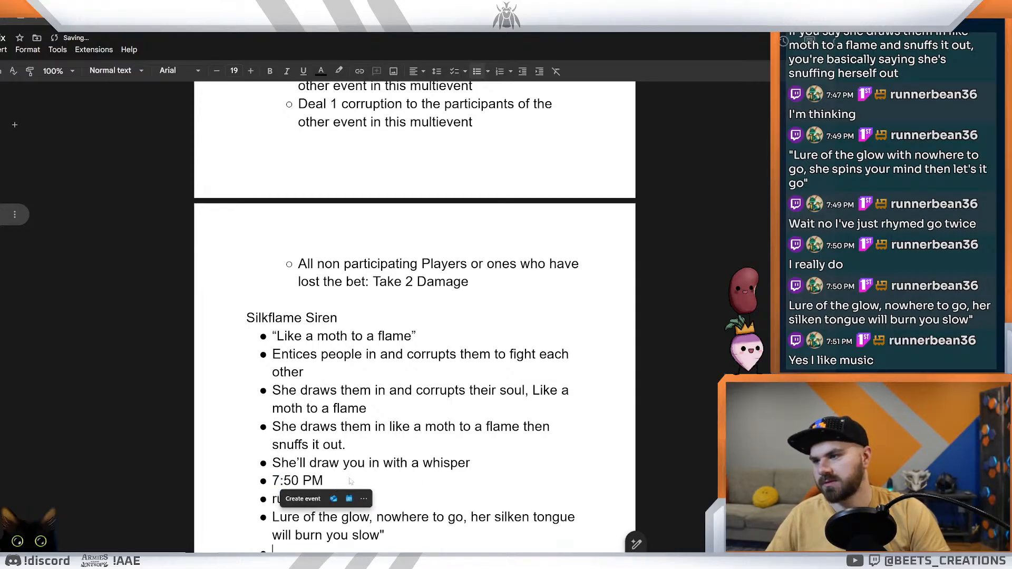
scroll(414, 317, "down", 1)
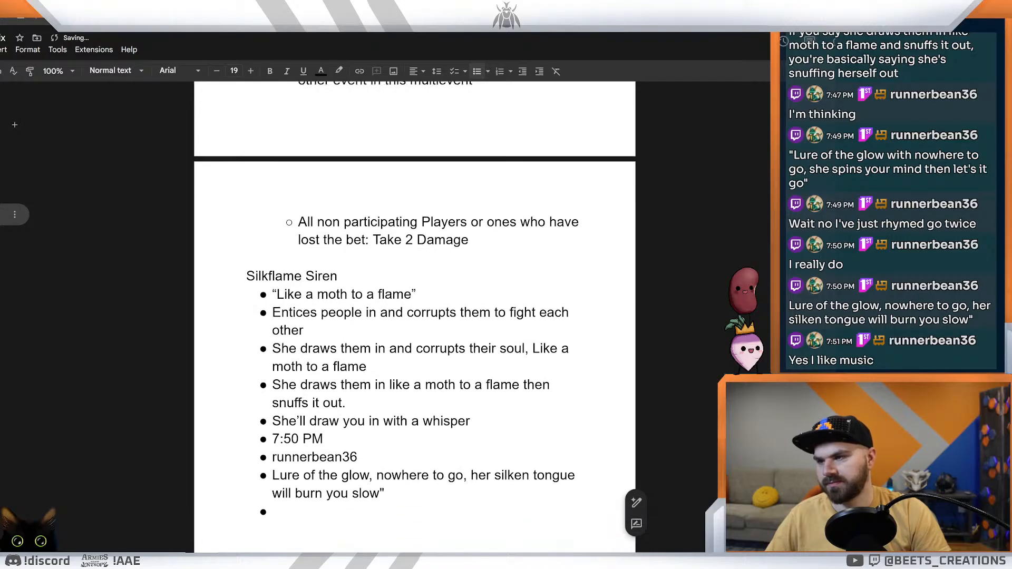
Step: Remove the pasted timestamp and chat username bullets above the "Lure of the glow" line
left_click_drag(323, 438, 272, 438)
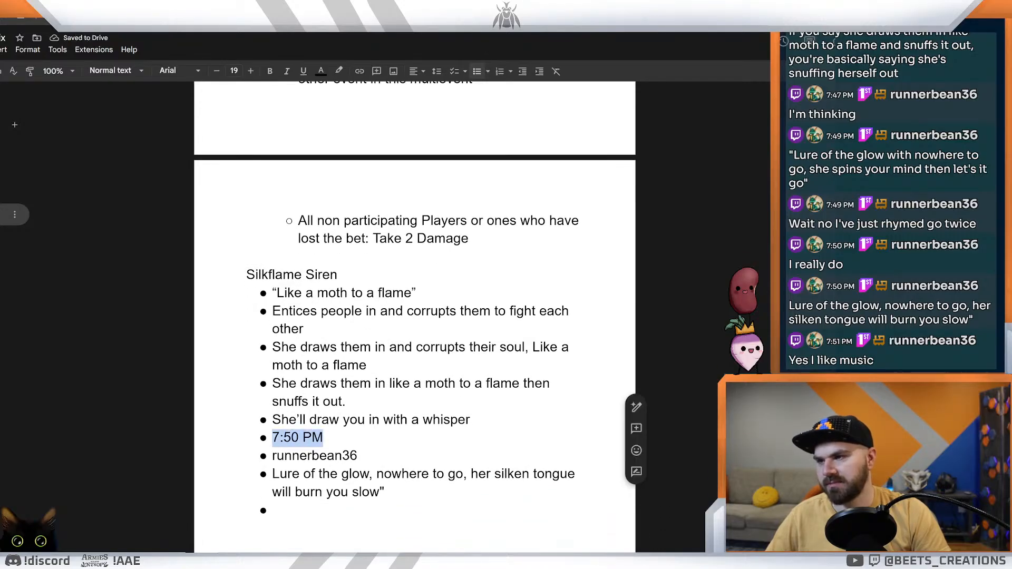
key("BackSpace")
key("BackSpace")
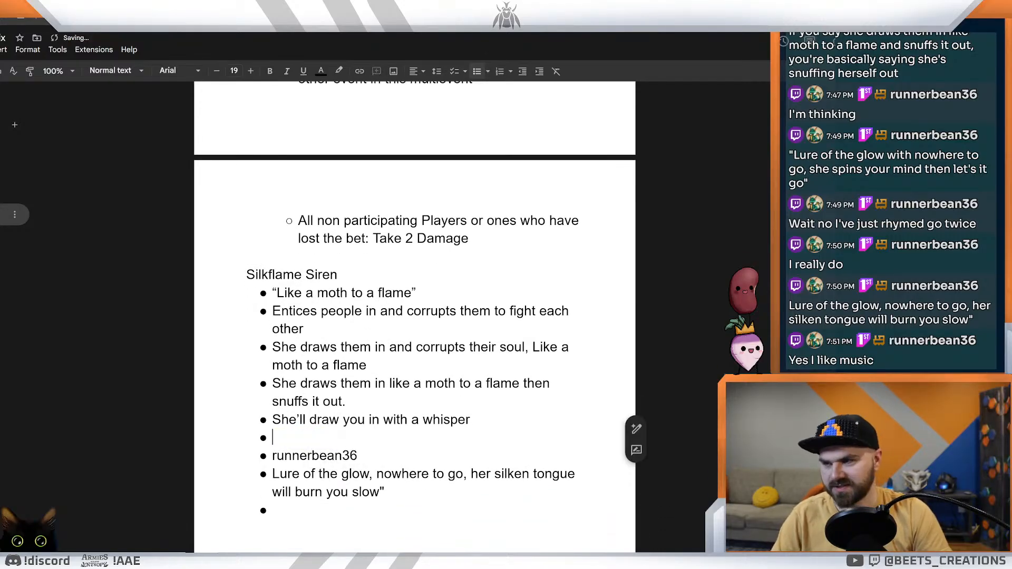
key("BackSpace")
left_click_drag(358, 457, 272, 457)
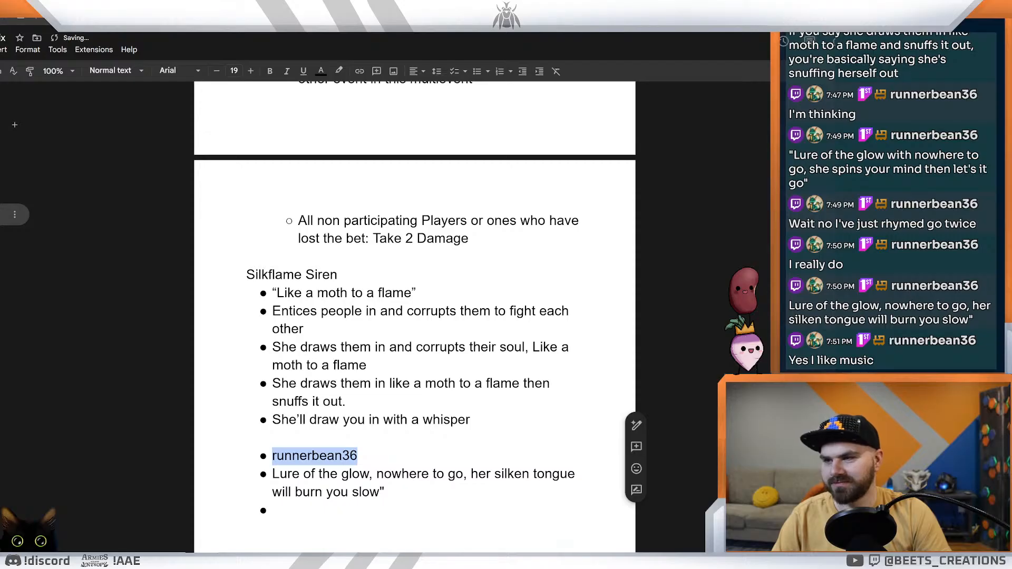
key("BackSpace")
key("BackSpace")
key("BackSpace")
key("BackSpace")
key("BackSpace")
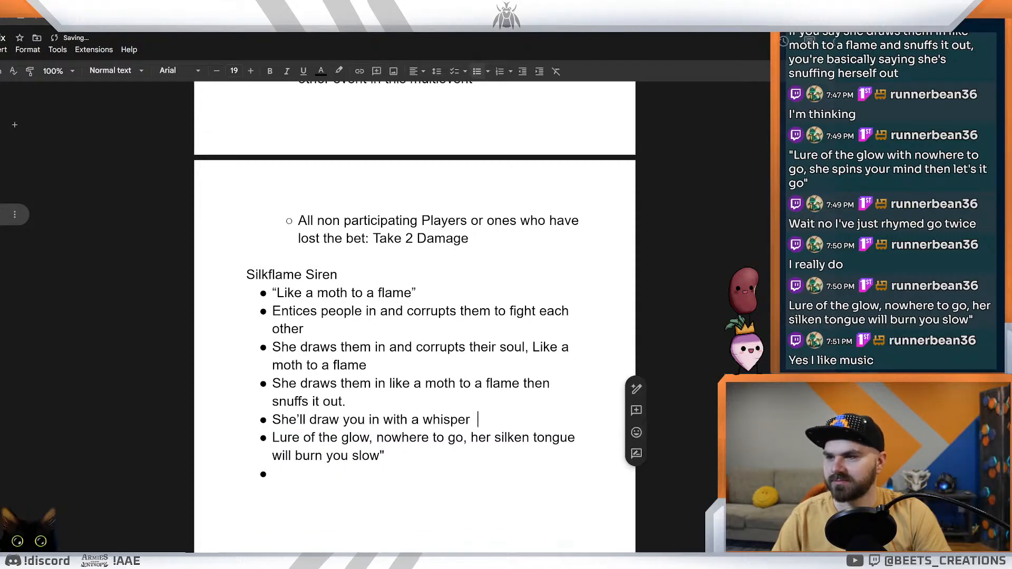
Step: Try replacing "glow" with "soul" in the "Lure of the glow" bullet
left_click(385, 456)
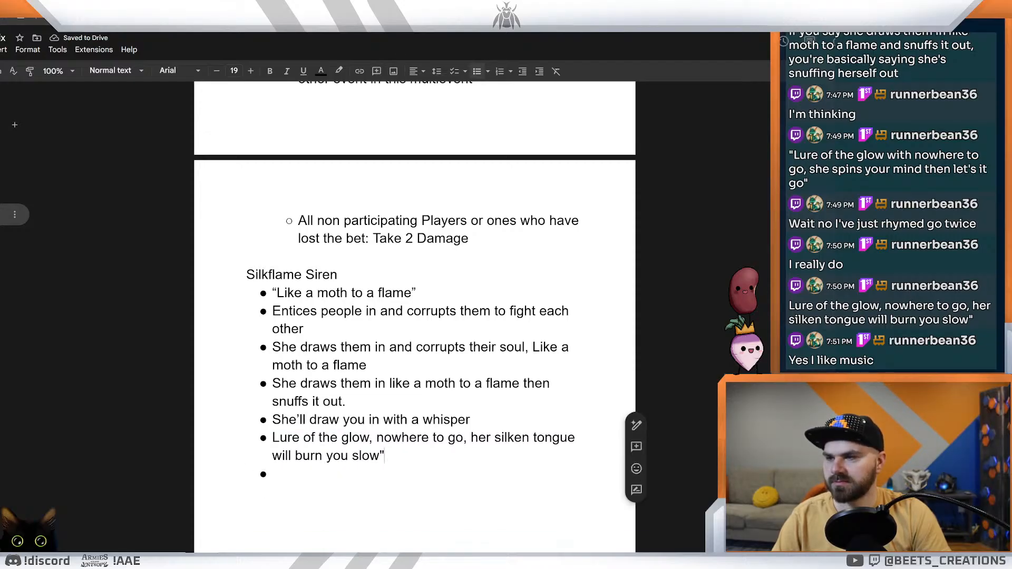
double_click(355, 438)
type("soul")
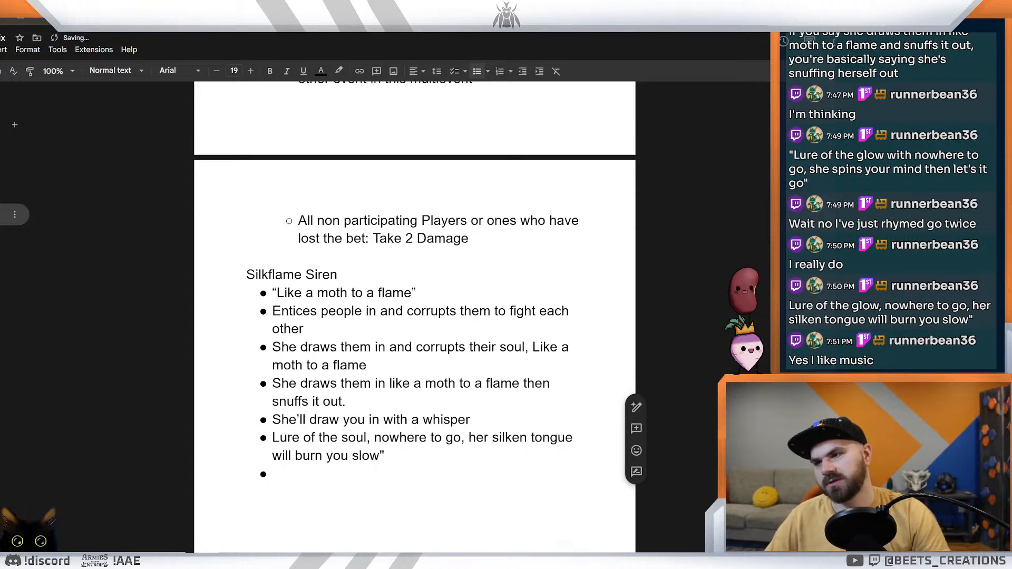
left_click(385, 456)
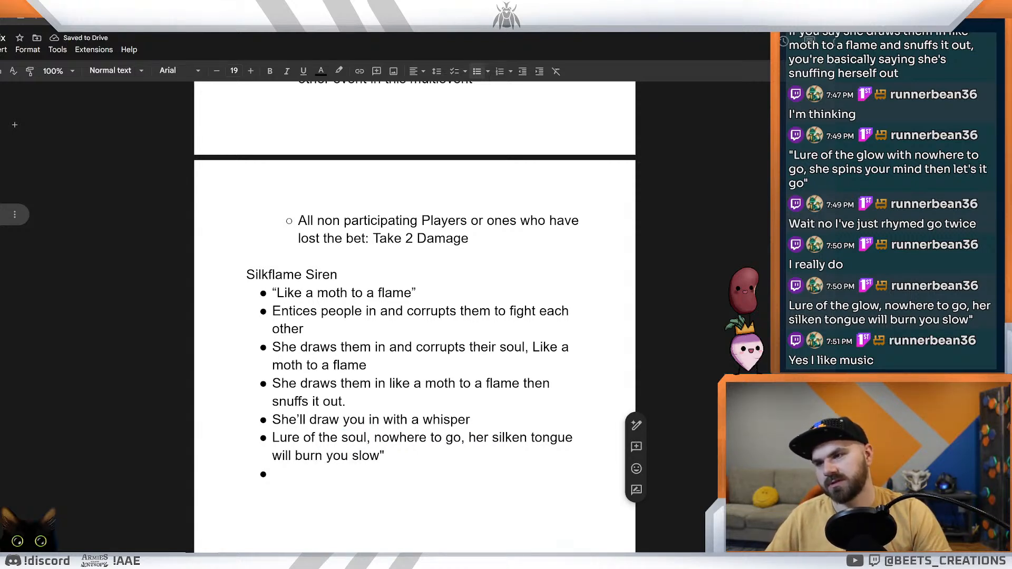
Step: Try removing the closing quotation mark after "burn you slow", and undo both that deletion and the "soul" replacement
left_click_drag(374, 438, 461, 438)
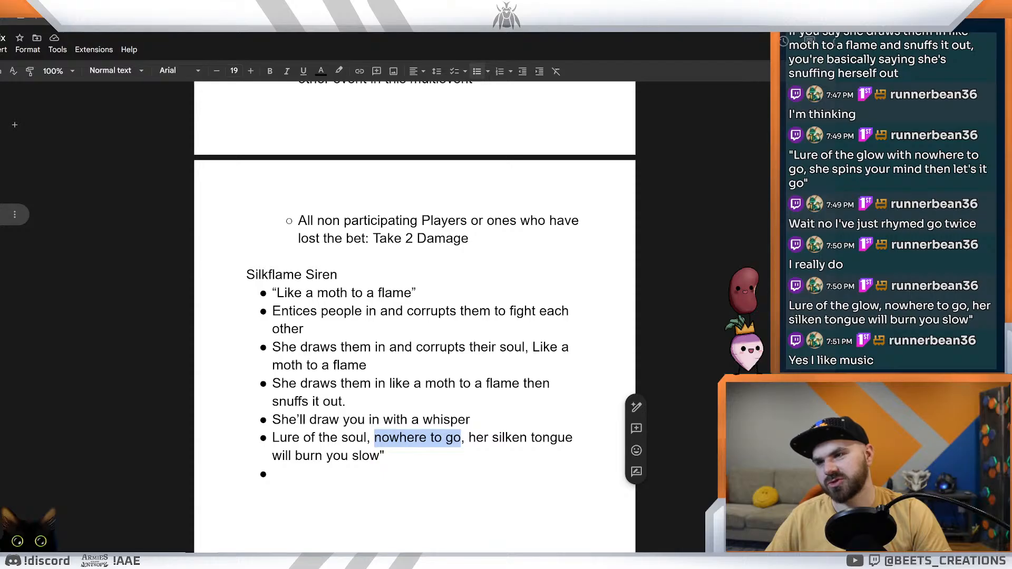
double_click(389, 456)
left_click(427, 438)
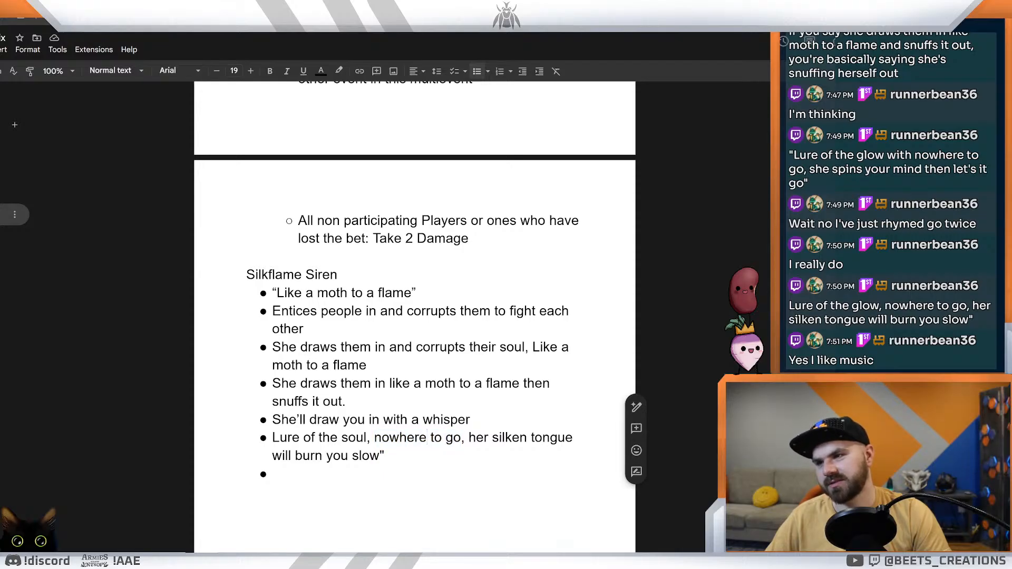
left_click(304, 438)
left_click_drag(389, 438, 453, 438)
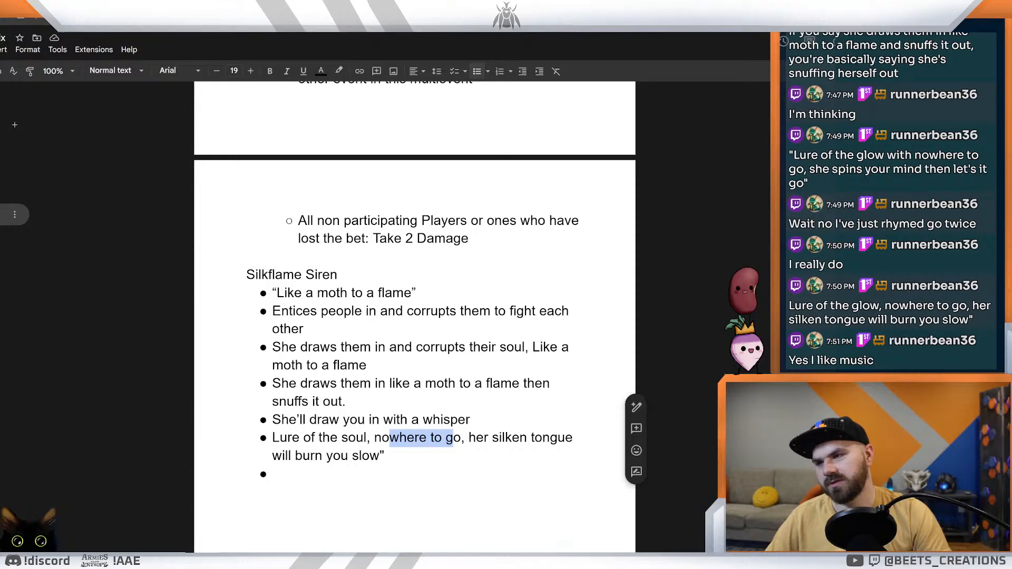
left_click(461, 438)
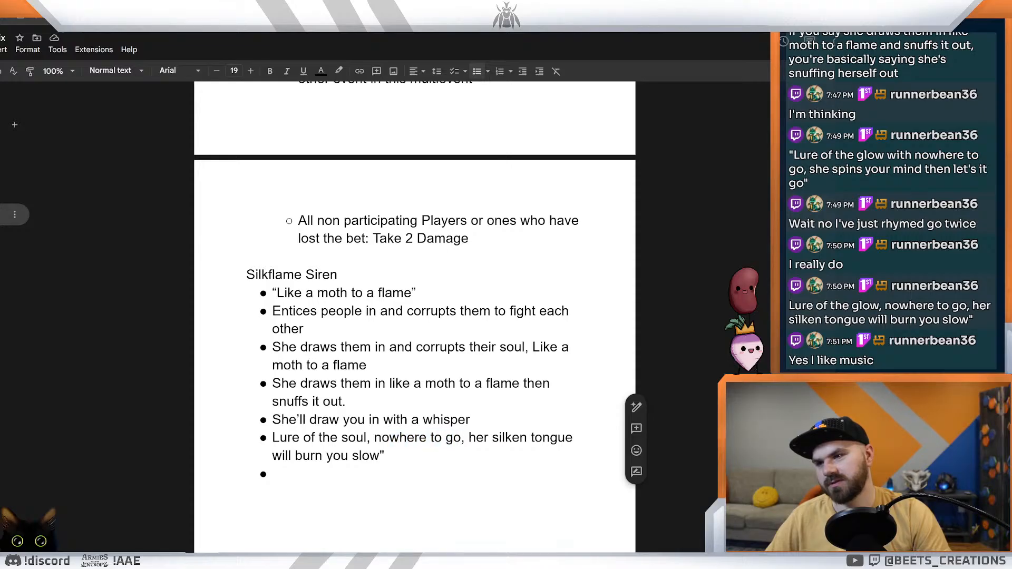
key("BackSpace")
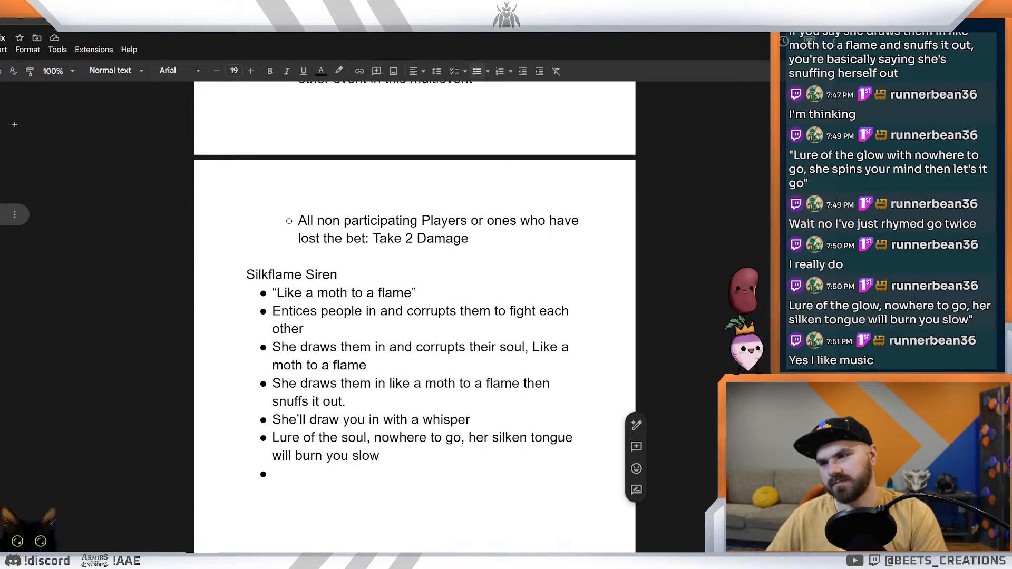
key("ctrl+z")
key("ctrl+z")
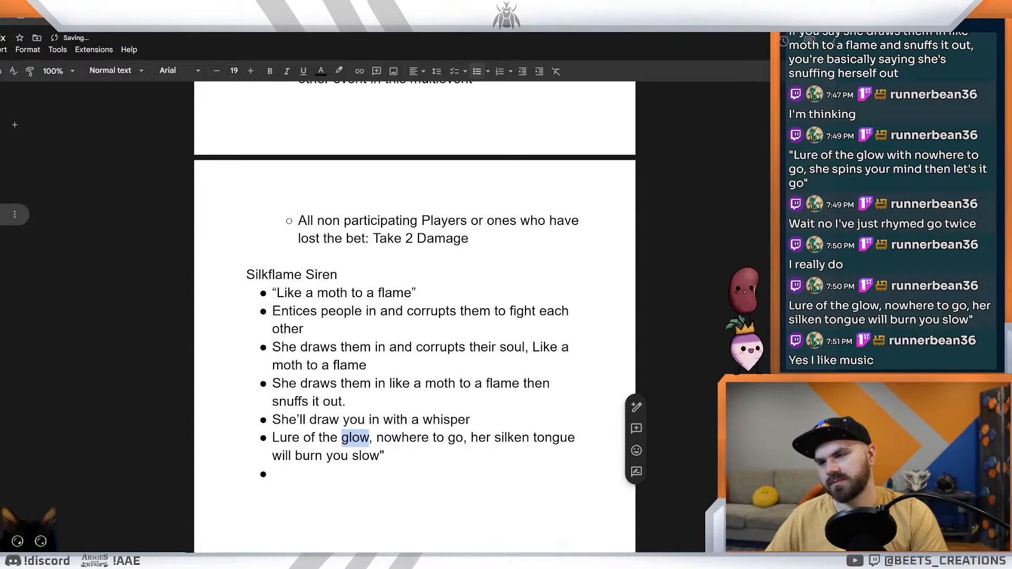
Step: Paste the copied chat message "she lights the fuse, you pull the trigger" into the empty last bullet of the Silkflame Siren list
left_click(273, 474)
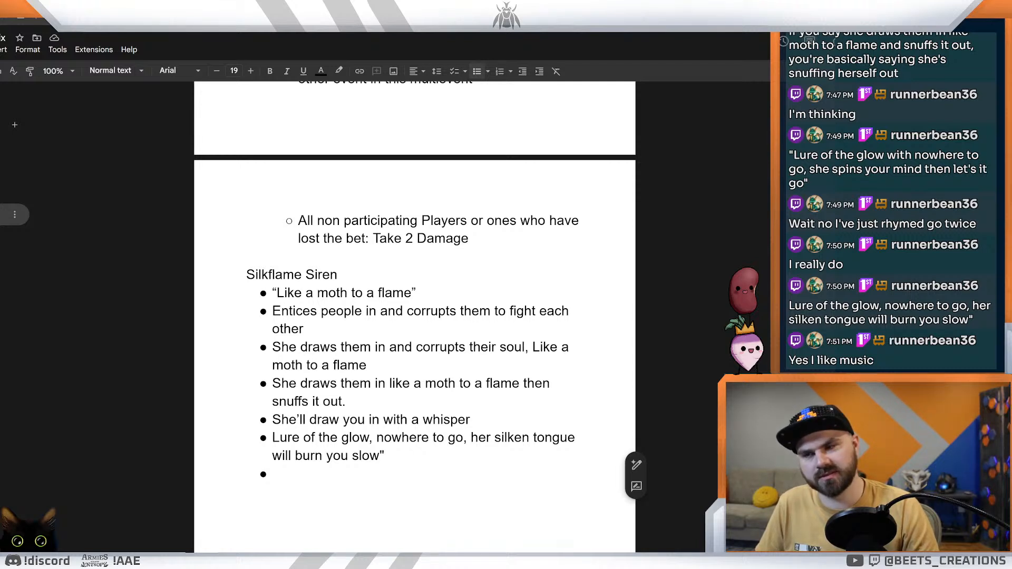
scroll(415, 316, "down", 1)
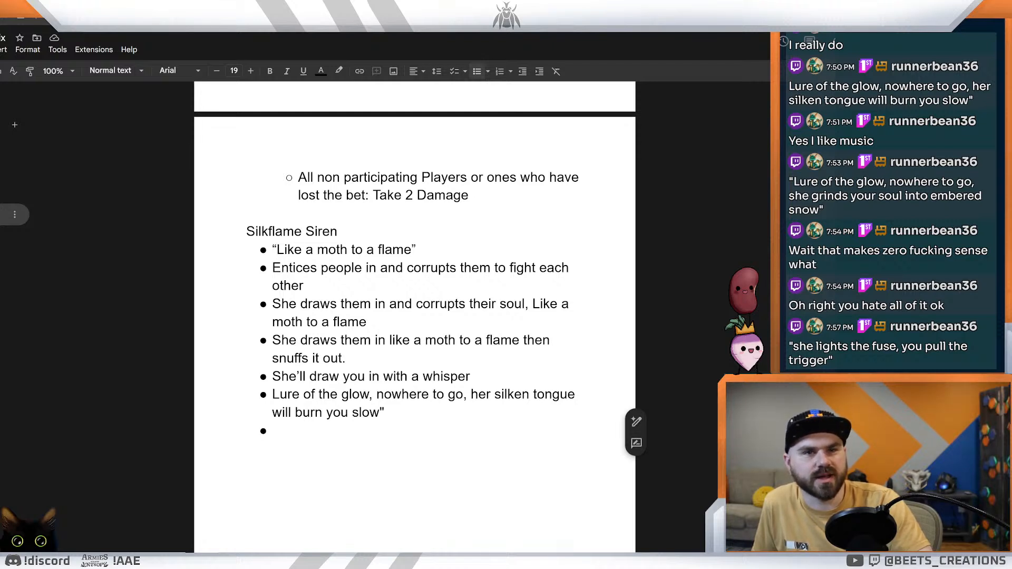
double_click(275, 431)
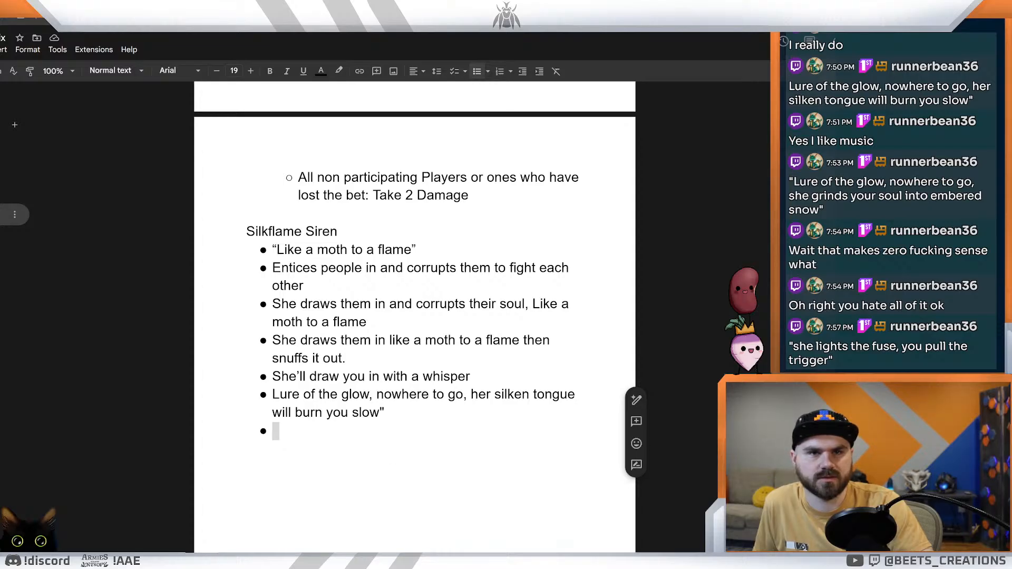
left_click(275, 432)
type("7:57 PM runnerbean36 \"she lights the fuse, you pull the trigger\"")
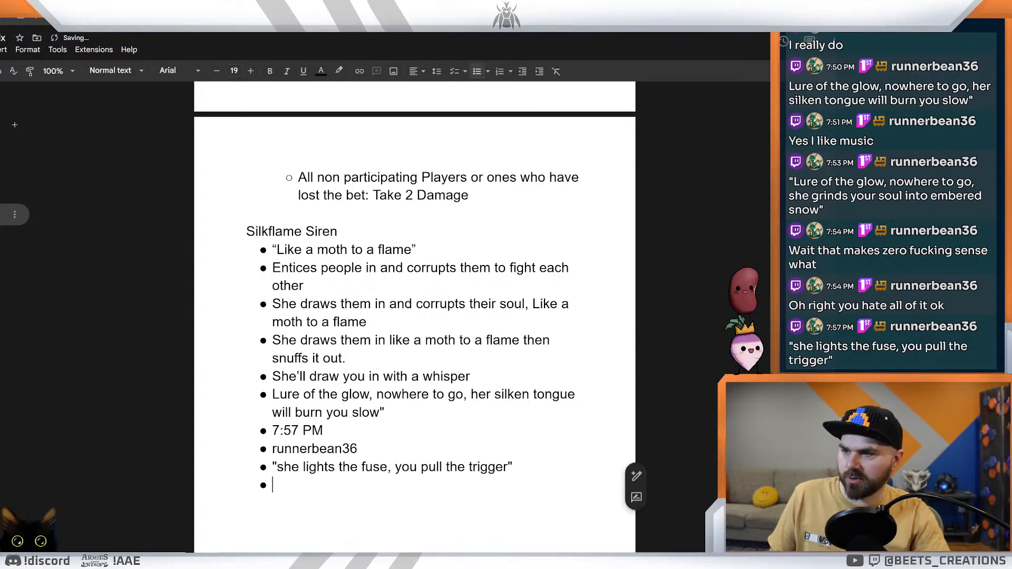
Step: Remove the pasted timestamp and chat username bullets, plus the empty bullet below the "she lights the fuse" line
left_click_drag(357, 449, 272, 430)
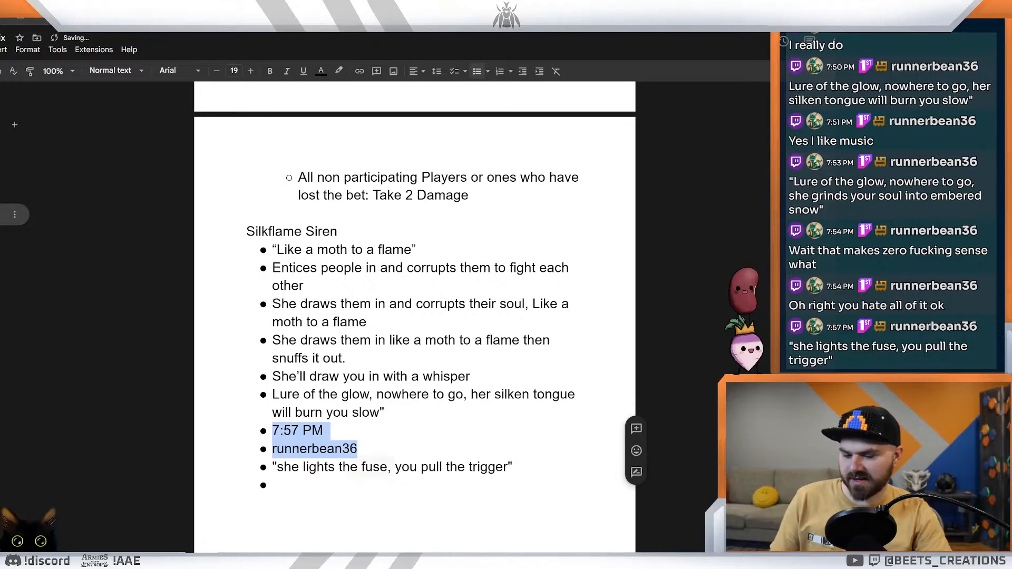
key("BackSpace")
key("BackSpace")
key("BackSpace")
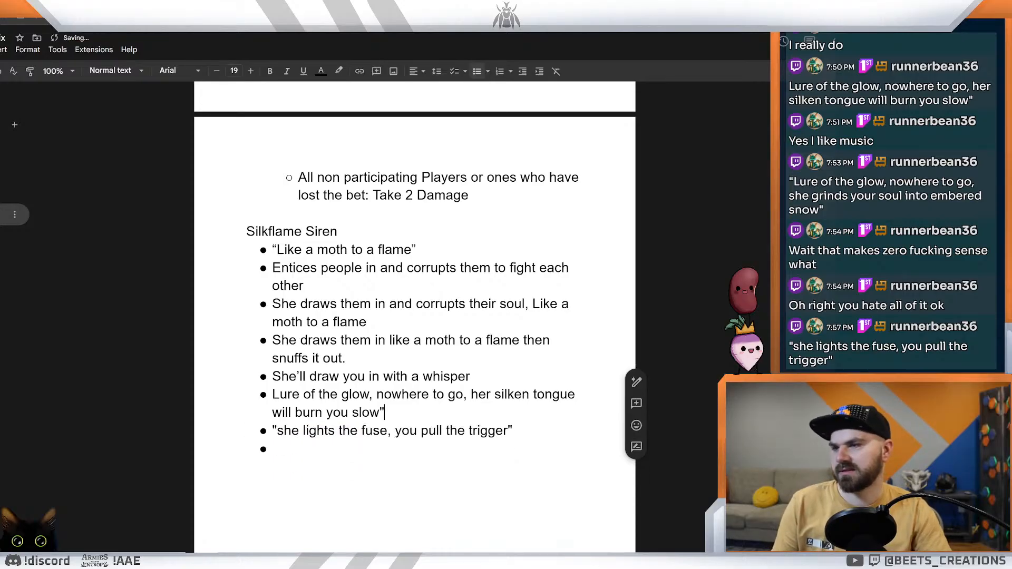
key("BackSpace")
key("BackSpace")
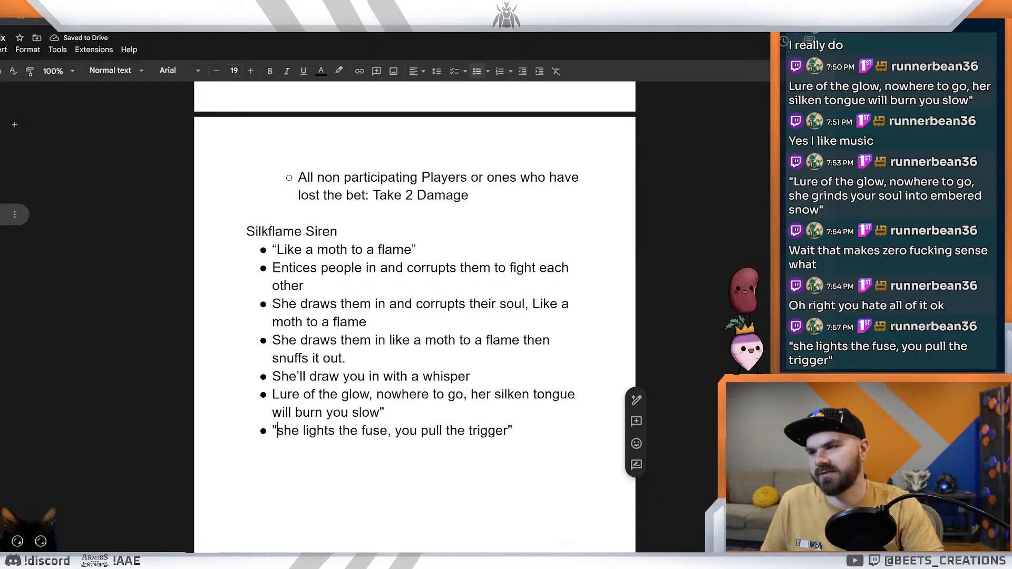
left_click(277, 431)
right_click(440, 413)
left_click(247, 449)
left_click_drag(512, 431, 272, 431)
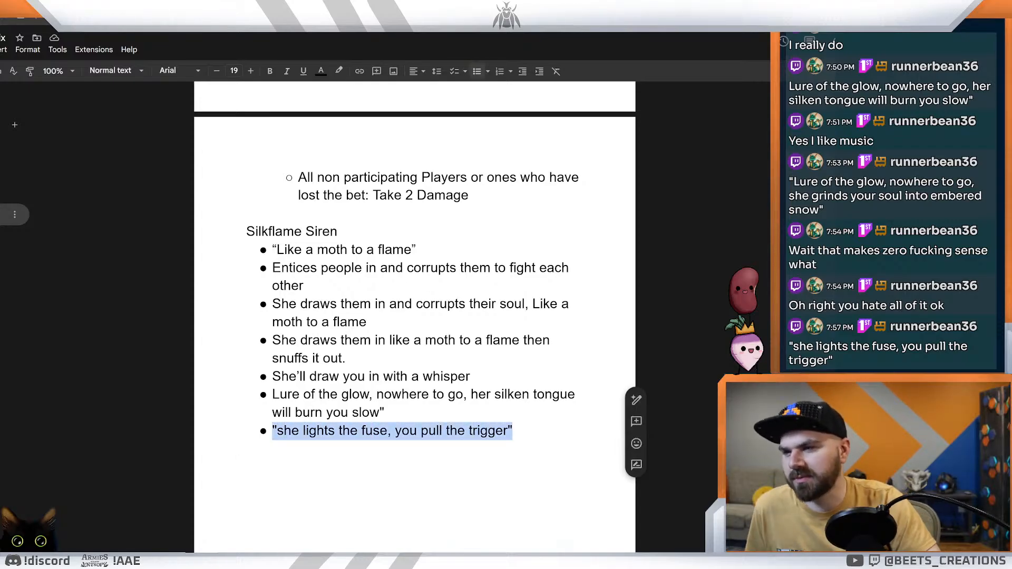
left_click(364, 430)
left_click(284, 431)
key("Left")
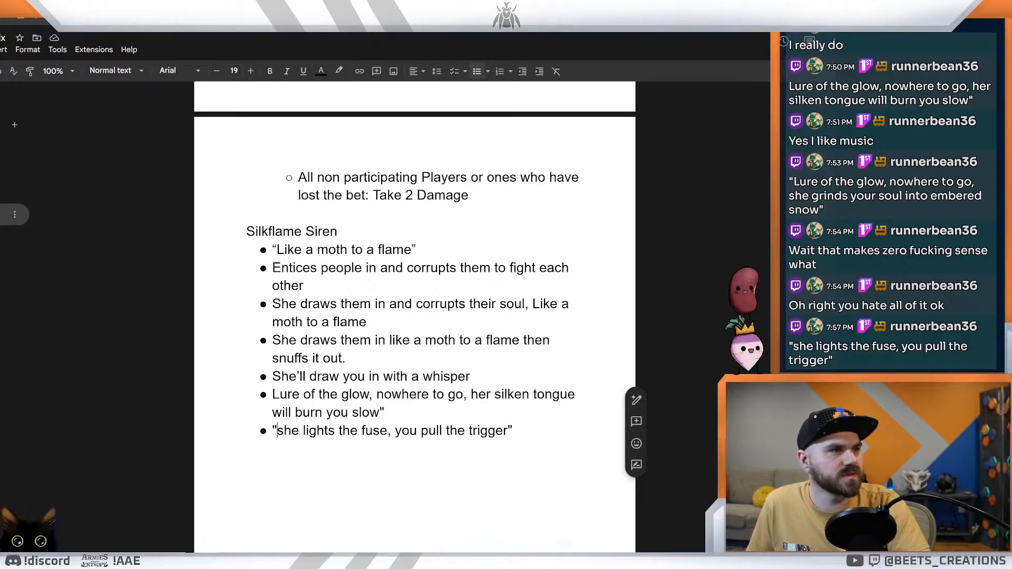
right_click(323, 432)
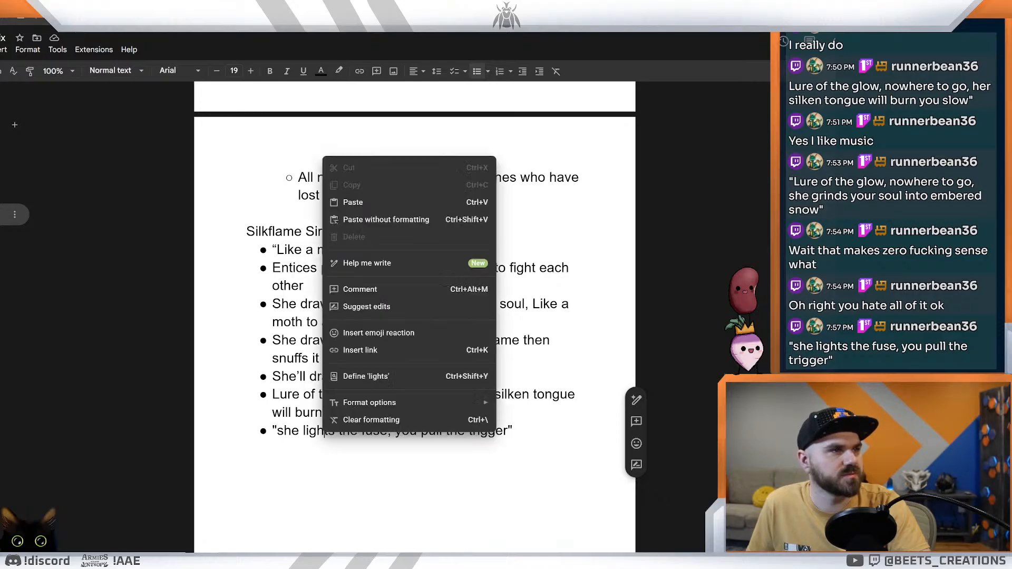
Step: Remove the blank line below the Silkflame Siren list and add an empty bullet after the "she lights the fuse" line
double_click(323, 468)
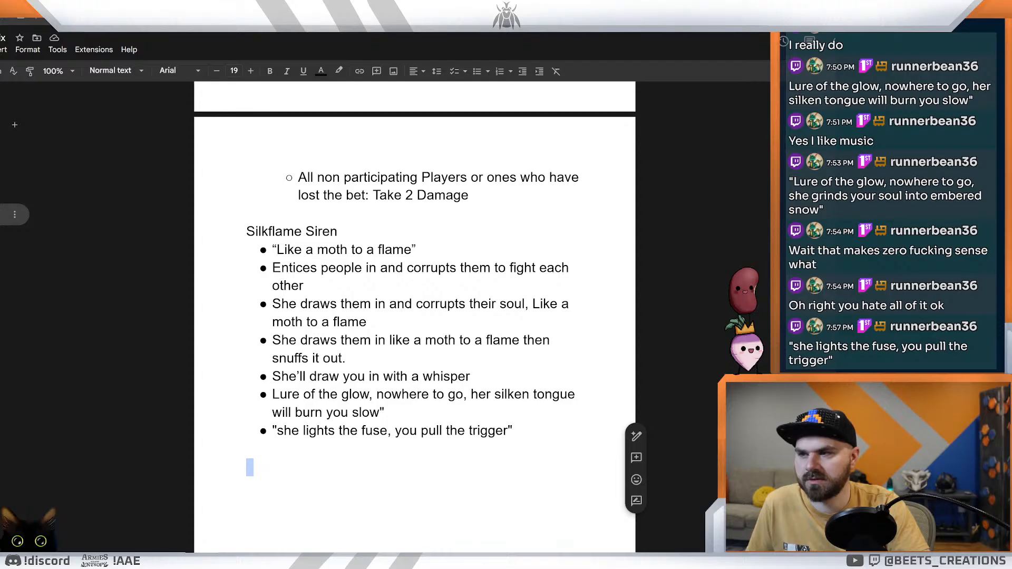
key("BackSpace")
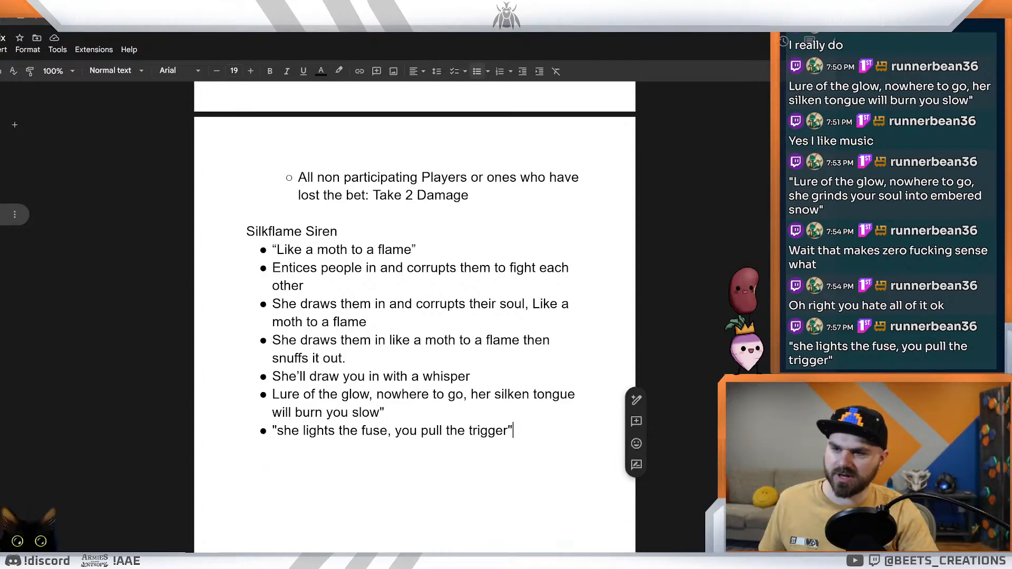
key("Return")
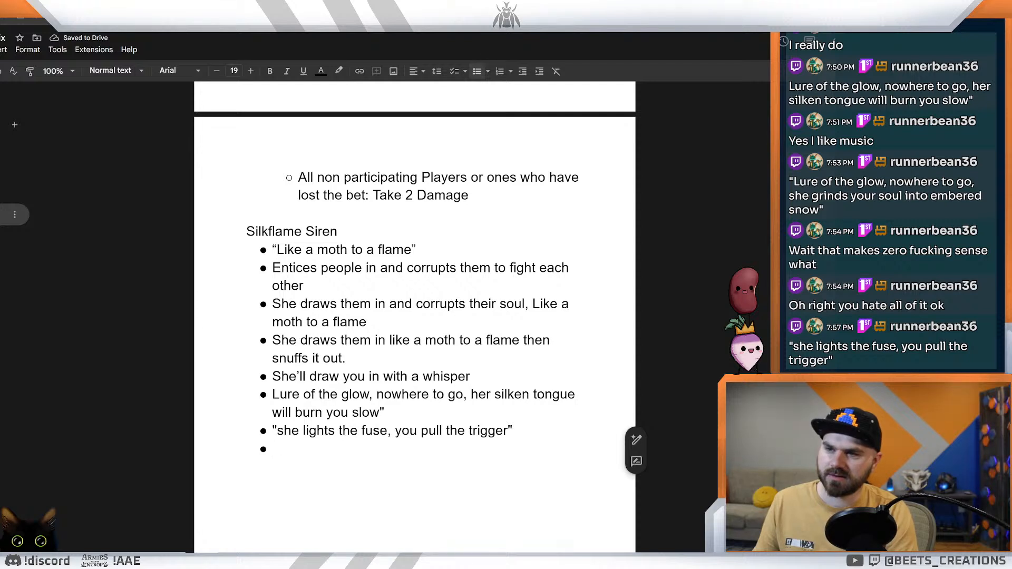
type("Z")
key("BackSpace")
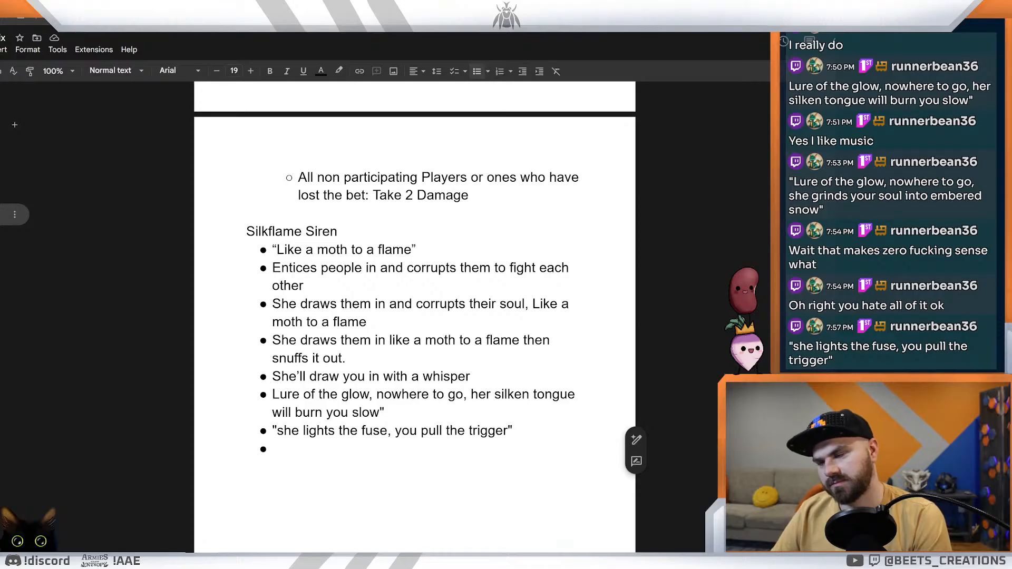
type("She ")
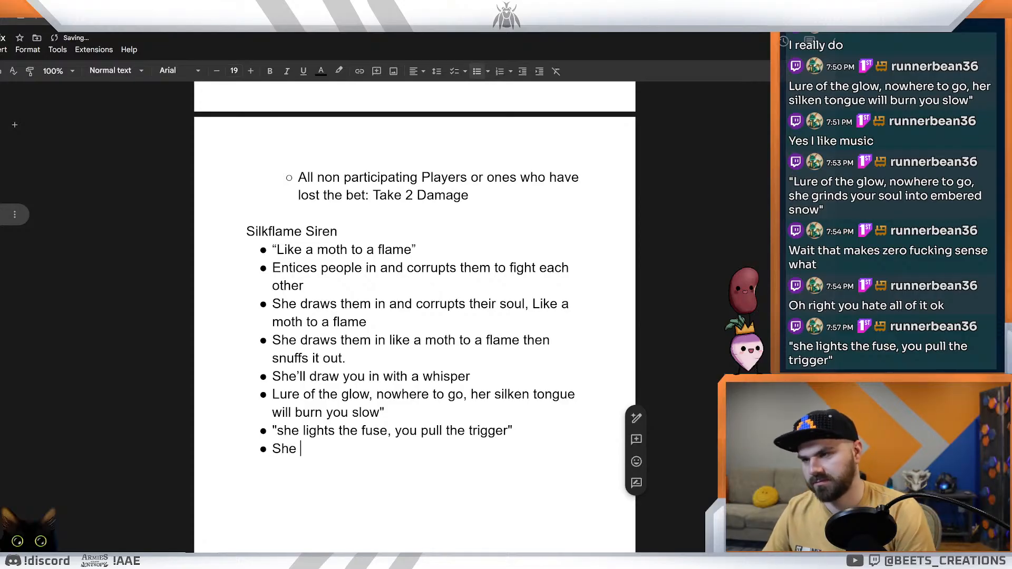
type("wispers")
key("BackSpace")
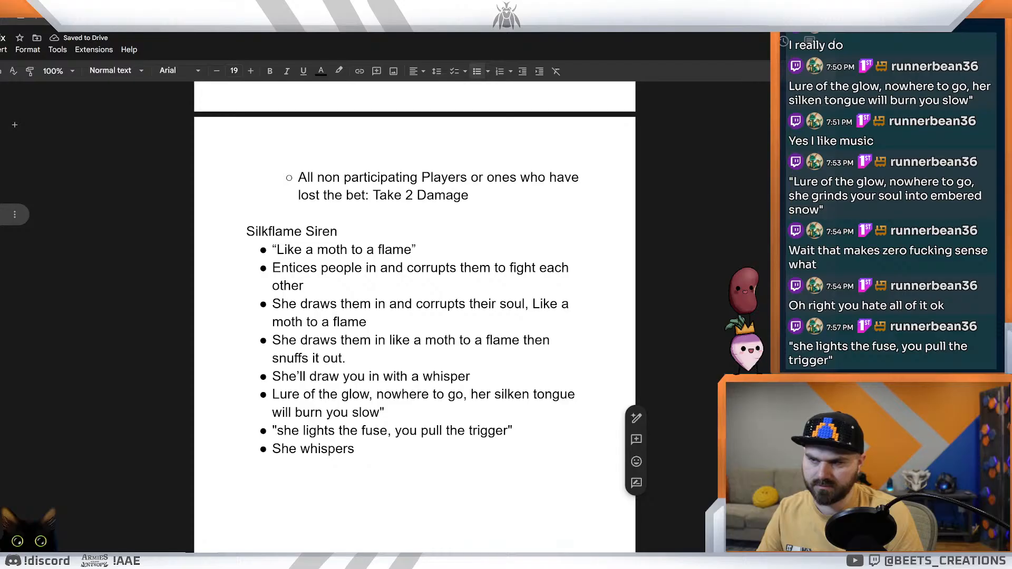
key("F12")
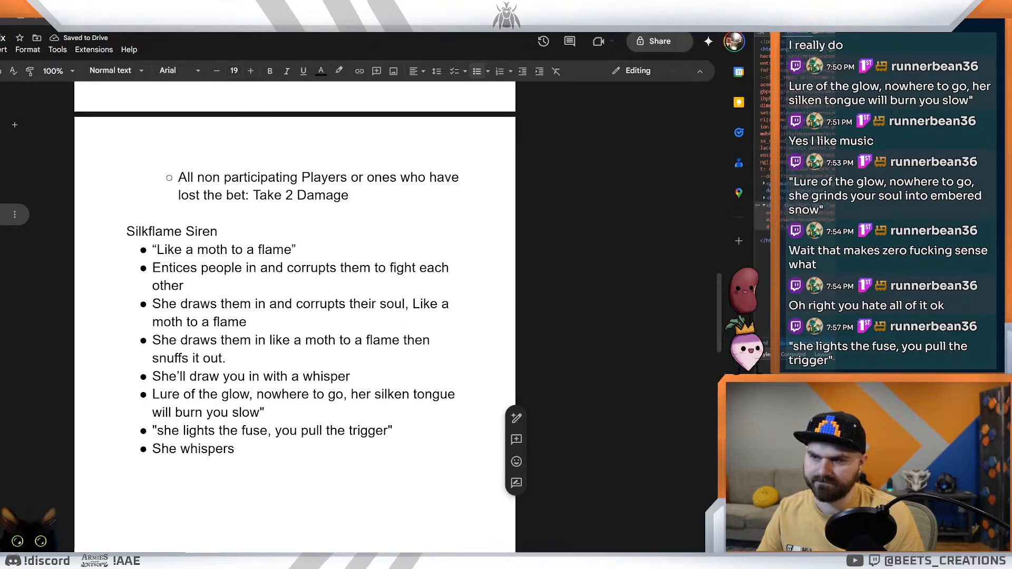
key("F11")
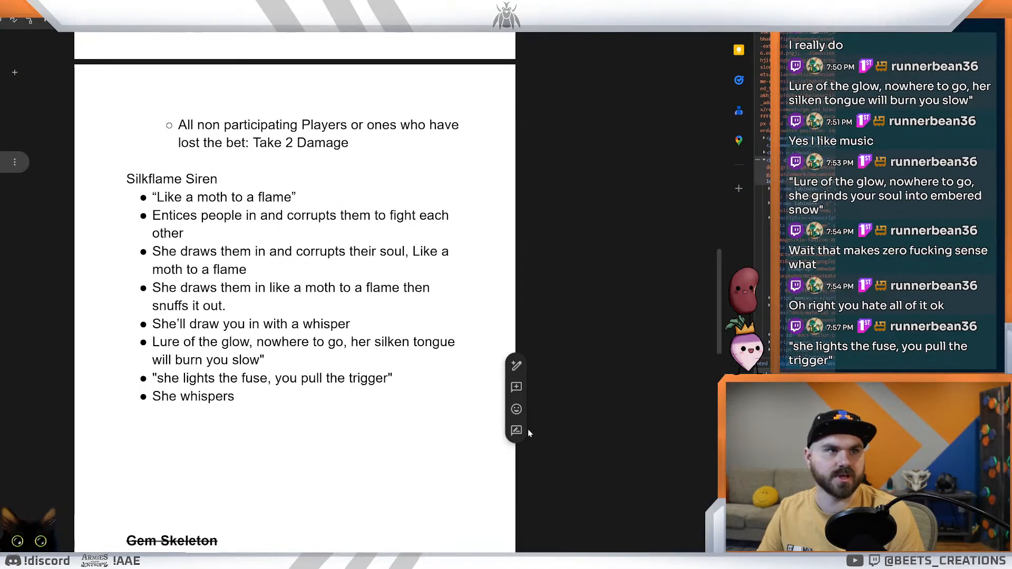
key("F11")
key("F12")
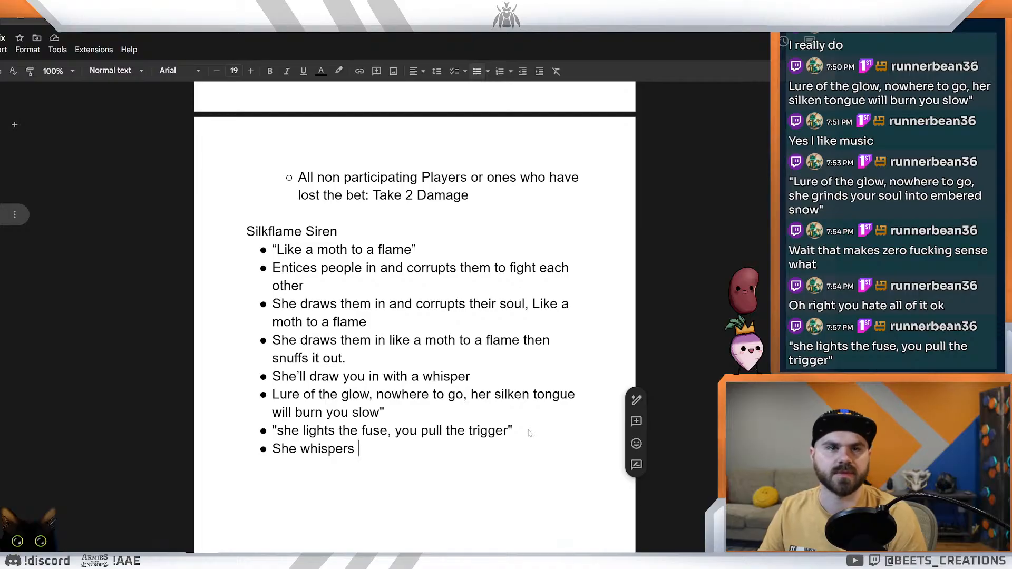
key("BackSpace")
key("BackSpace")
key("BackSpace")
key("BackSpace")
key("BackSpace")
key("BackSpace")
key("BackSpace")
key("BackSpace")
key("BackSpace")
key("BackSpace")
key("BackSpace")
key("BackSpace")
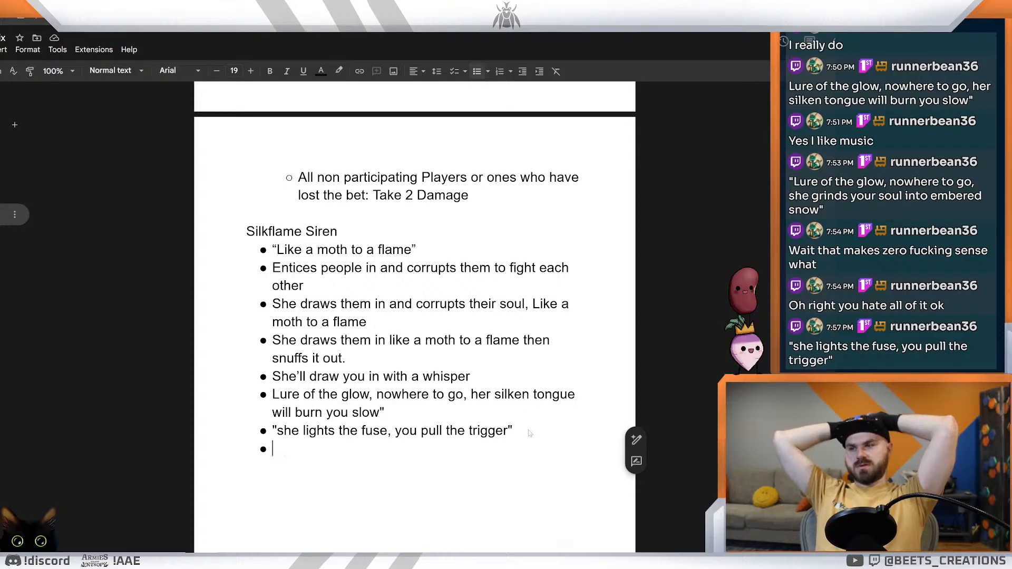
type("'")
key("BackSpace")
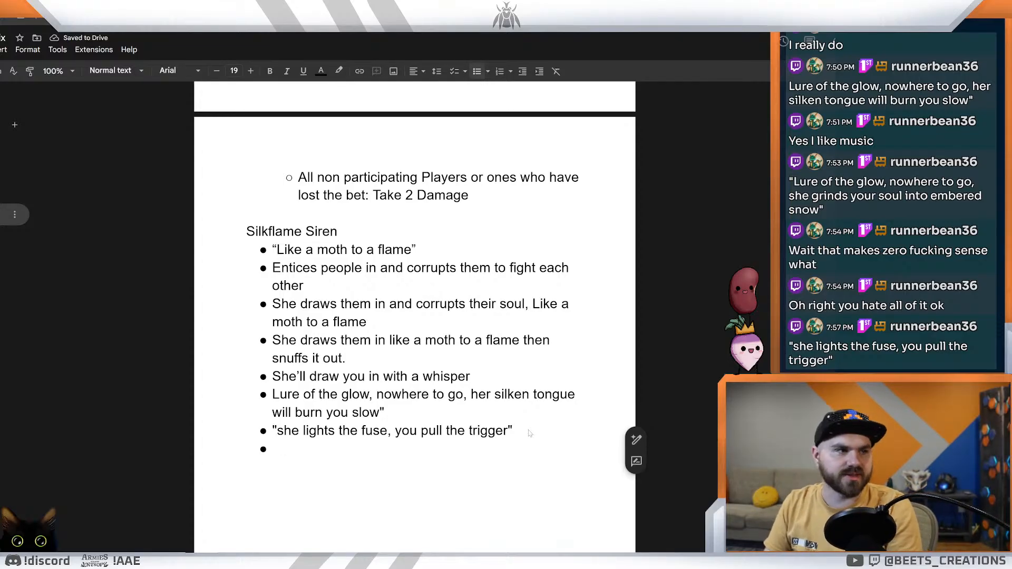
Step: Start the empty last bullet with "She'll whisper", trying "lies" as the following word and removing it
type("She")
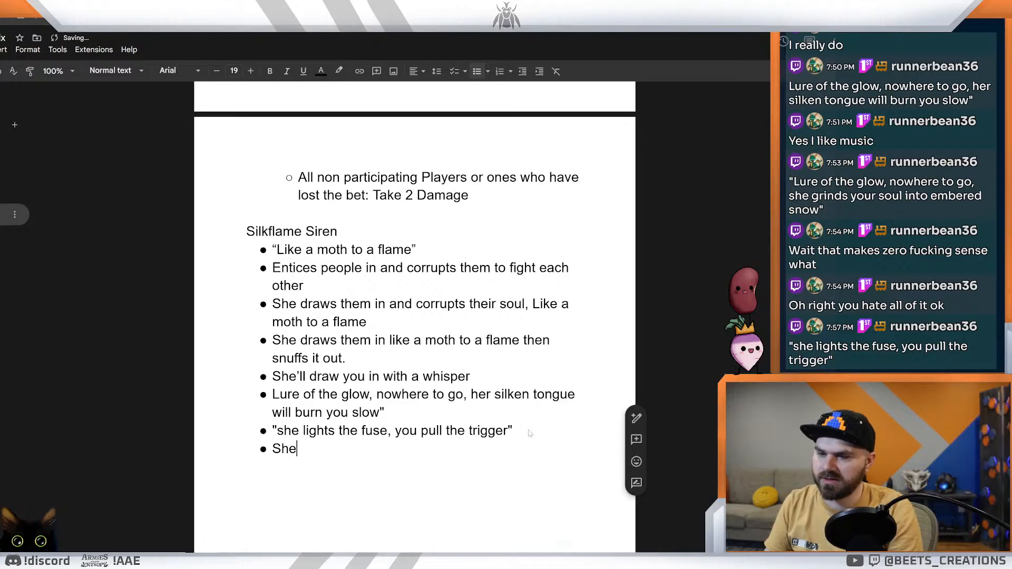
key("BackSpace")
type(";")
key("BackSpace")
type("'ll ")
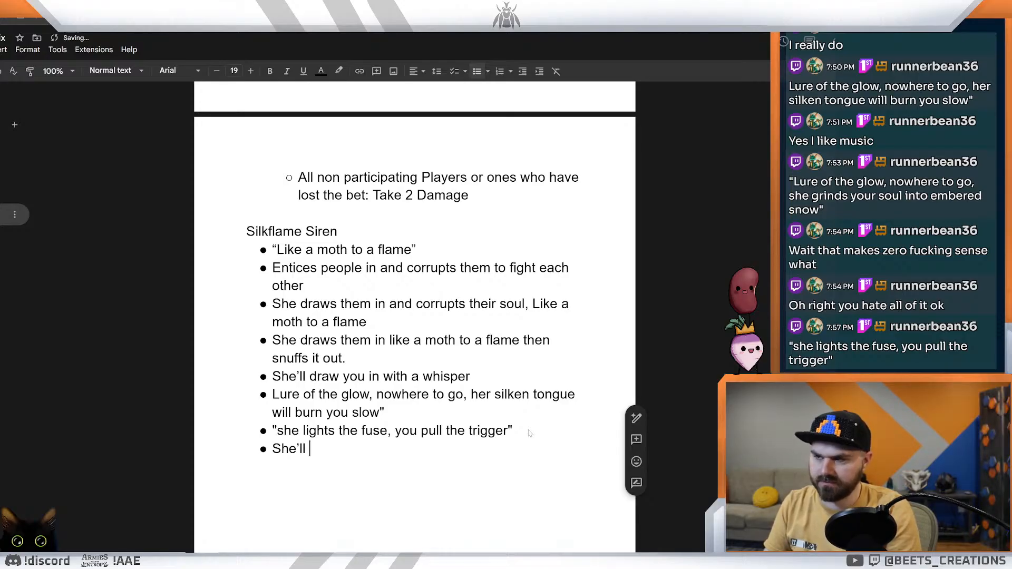
type("whisper lies")
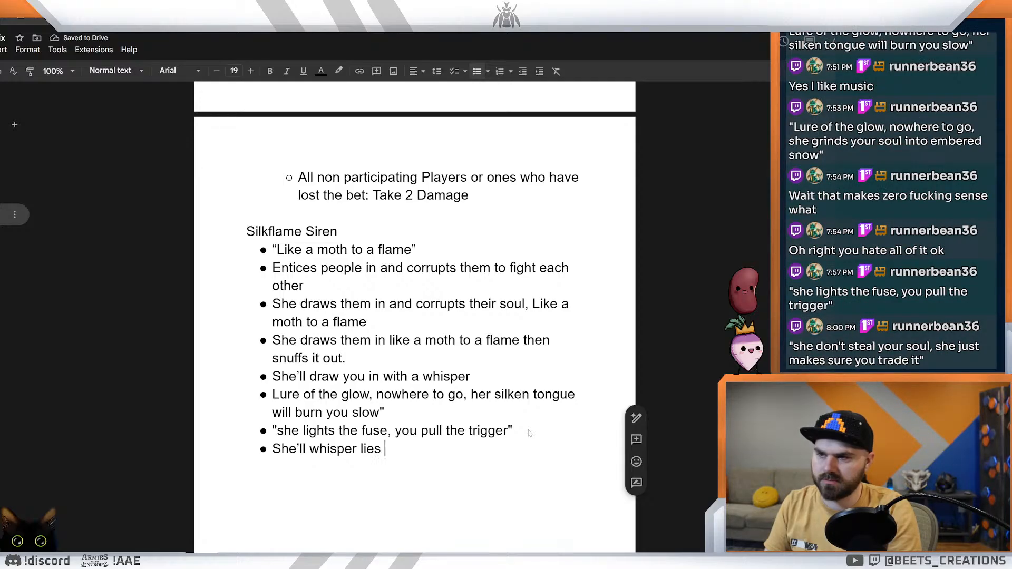
key("BackSpace")
key("BackSpace")
key("BackSpace")
key("BackSpace")
key("BackSpace")
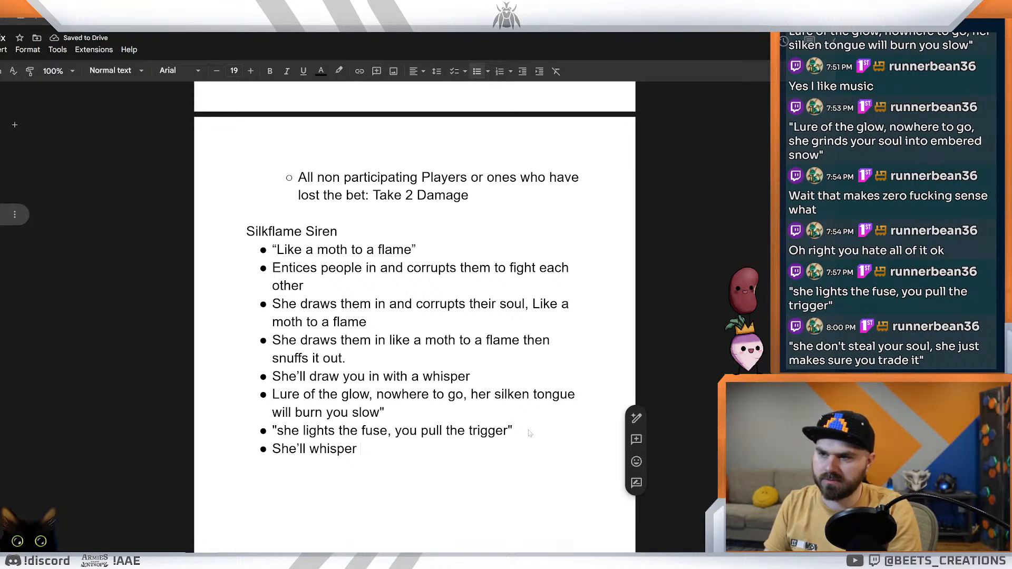
Step: Continue the "She'll whisper" bullet with the words "sweet promises"
type("sweet p")
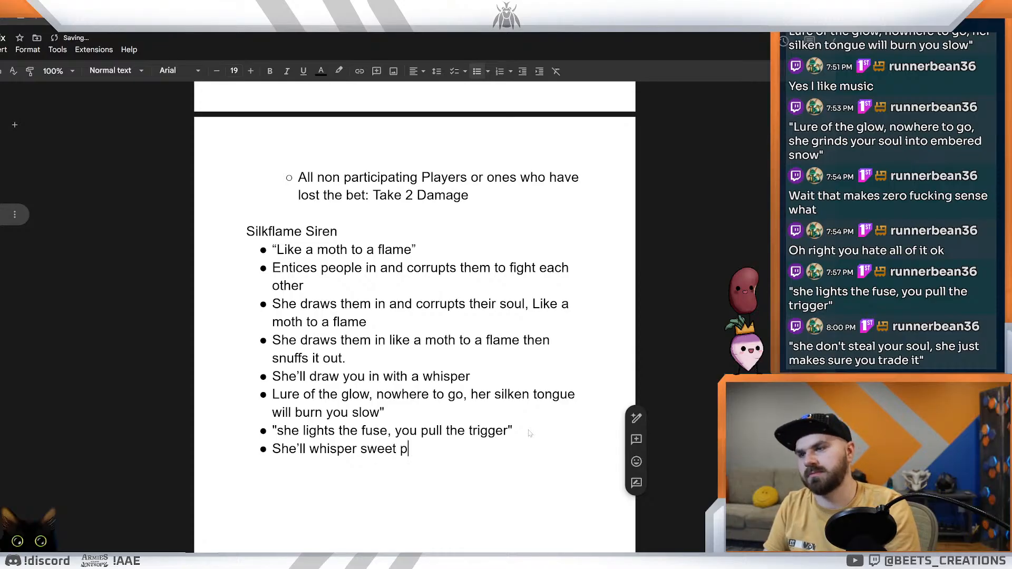
type("orm")
key("BackSpace")
key("BackSpace")
key("BackSpace")
type("ro")
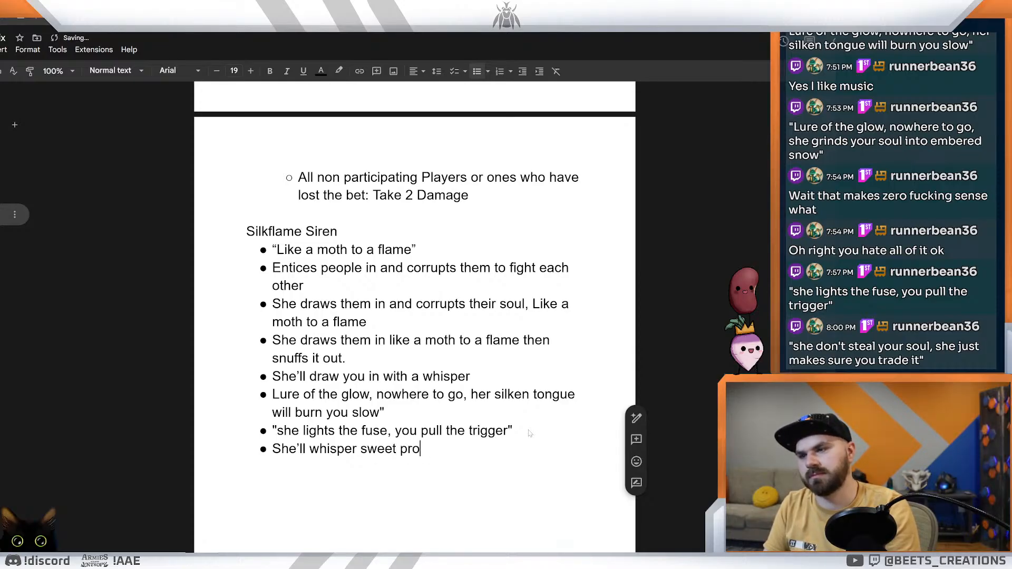
type("mises")
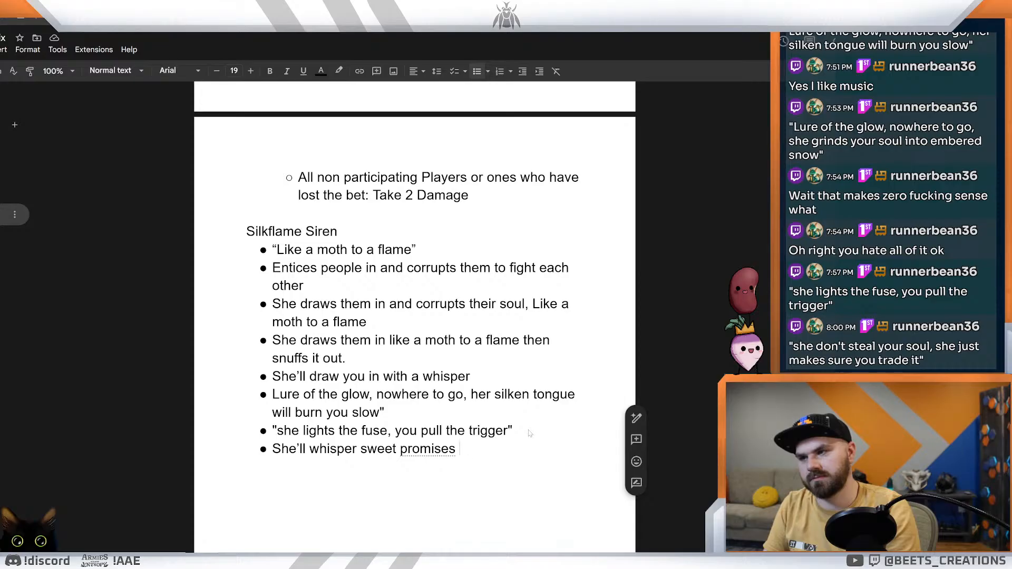
Step: Complete the "sweet promises" bullet with "to get you to pull the trigger for you" and add an empty bullet below it
type("to get you to pull the trigger for you")
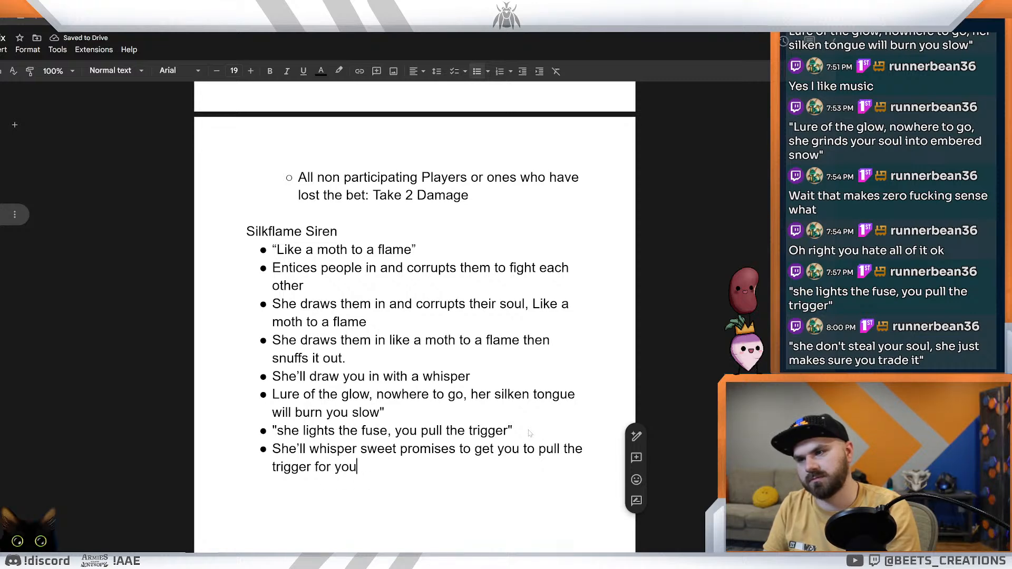
key("Return")
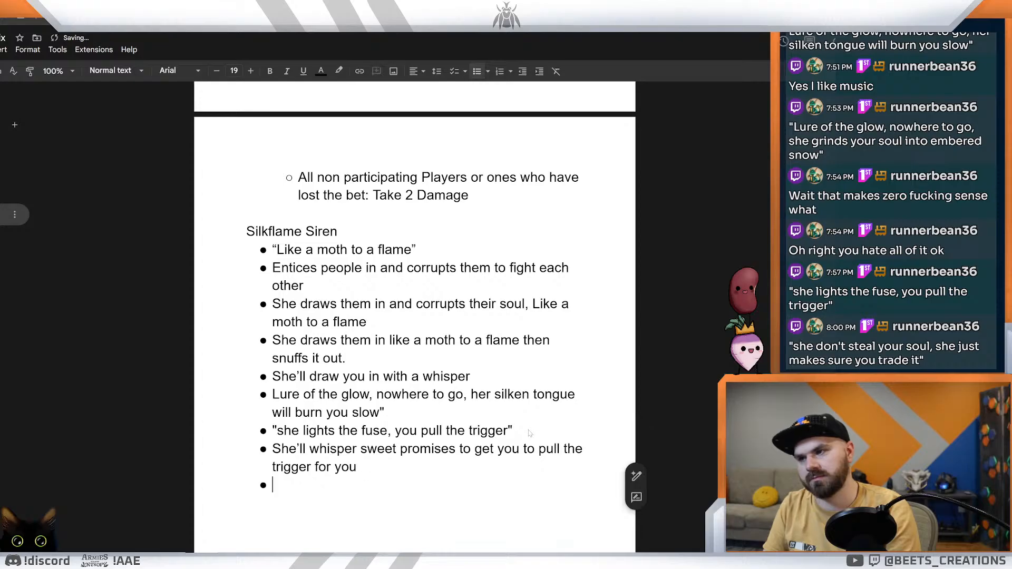
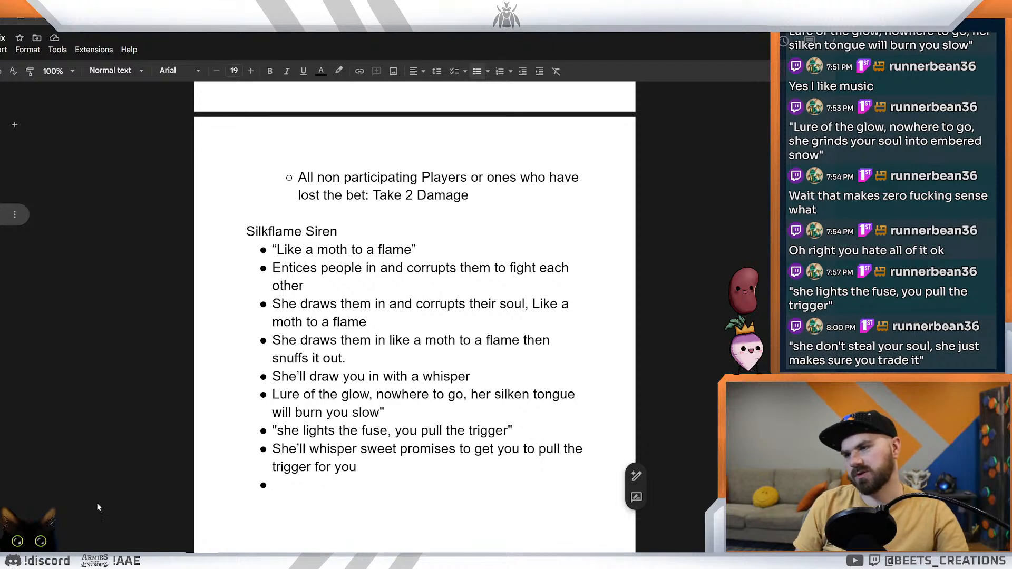
Step: Change "for you" to "for her" and fill the empty bullet with "Turns good men cruel and kinfolk savage. All she needs is a smile and a spark."
double_click(345, 468)
type("hert")
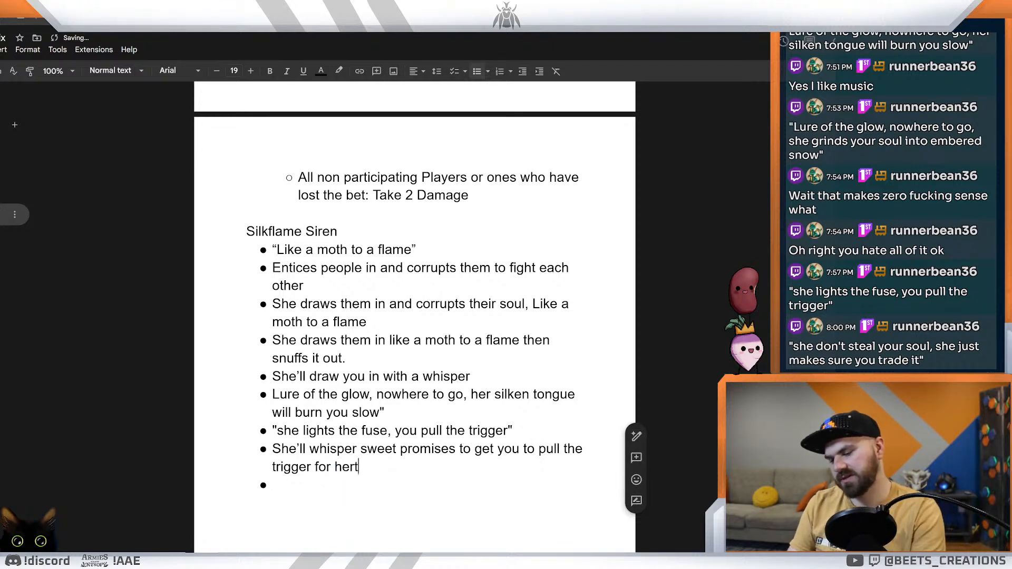
key("BackSpace")
left_click(273, 485)
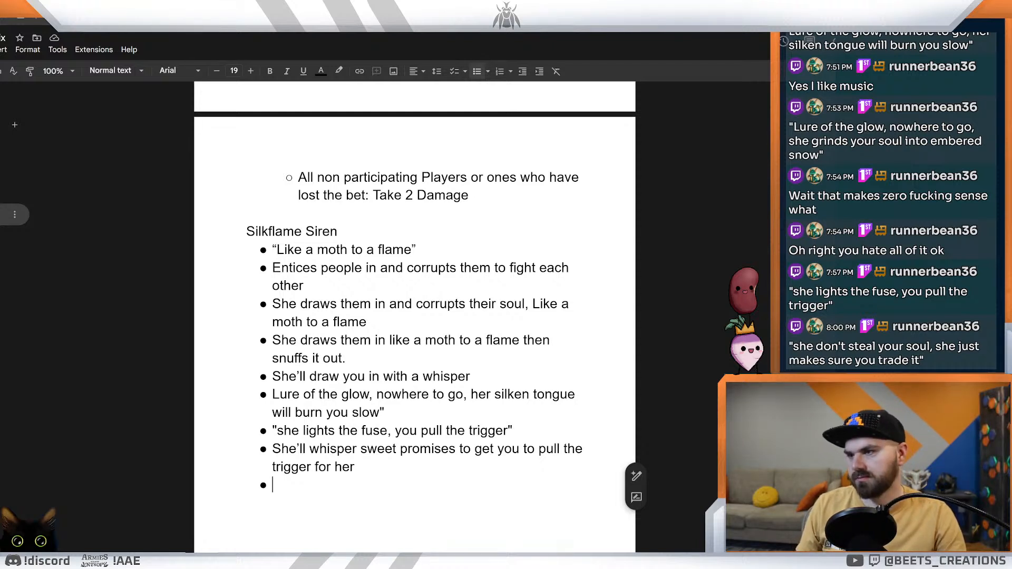
type("\"Turns good men cruel and kinfolk savage. All she needs is a smile and a spark.\"")
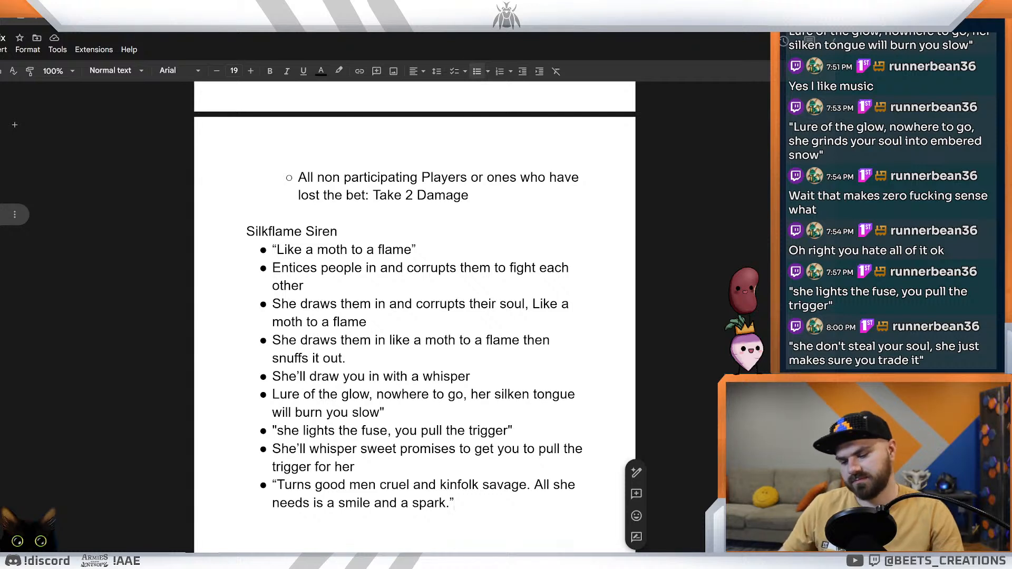
Step: Add a new bullet below the "smile and a spark" line and start it with "She'll turn"
key("Return")
type("Shell")
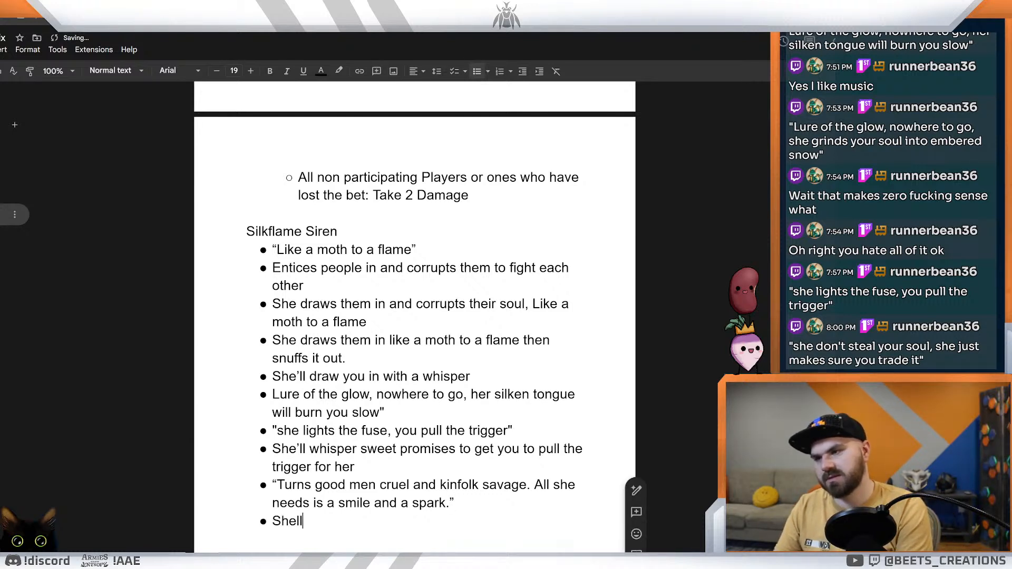
type("'")
type("ll")
type(" turn")
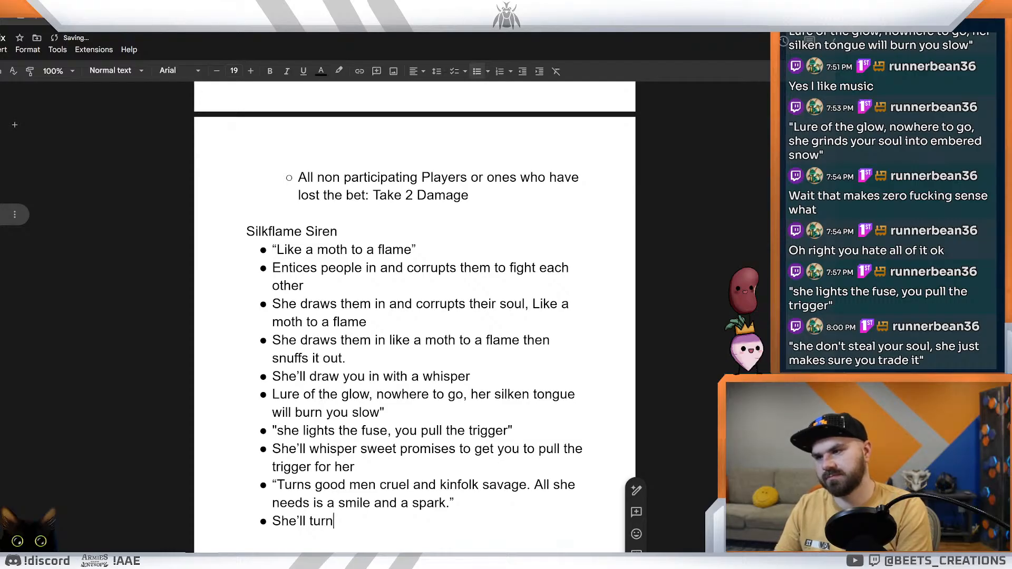
key("BackSpace")
key("BackSpace")
key("BackSpace")
key("BackSpace")
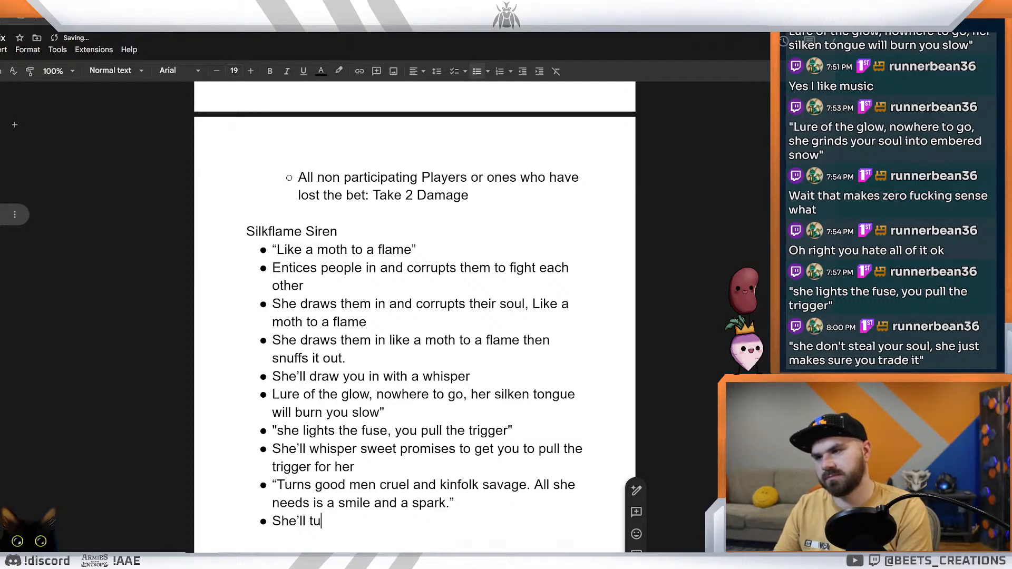
type("T")
key("BackSpace")
type("turn fo")
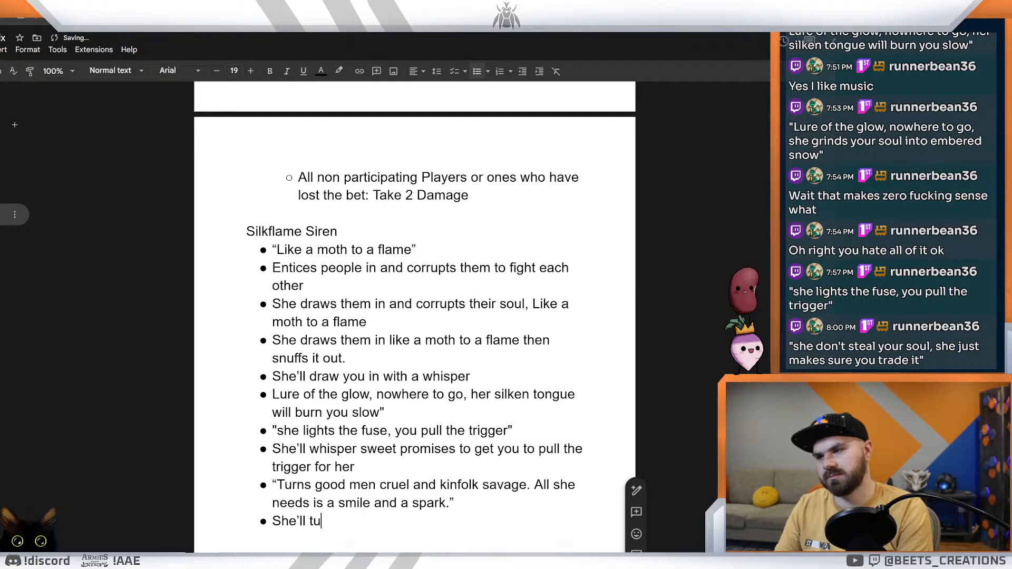
type("od")
key("BackSpace")
key("BackSpace")
key("BackSpace")
key("BackSpace")
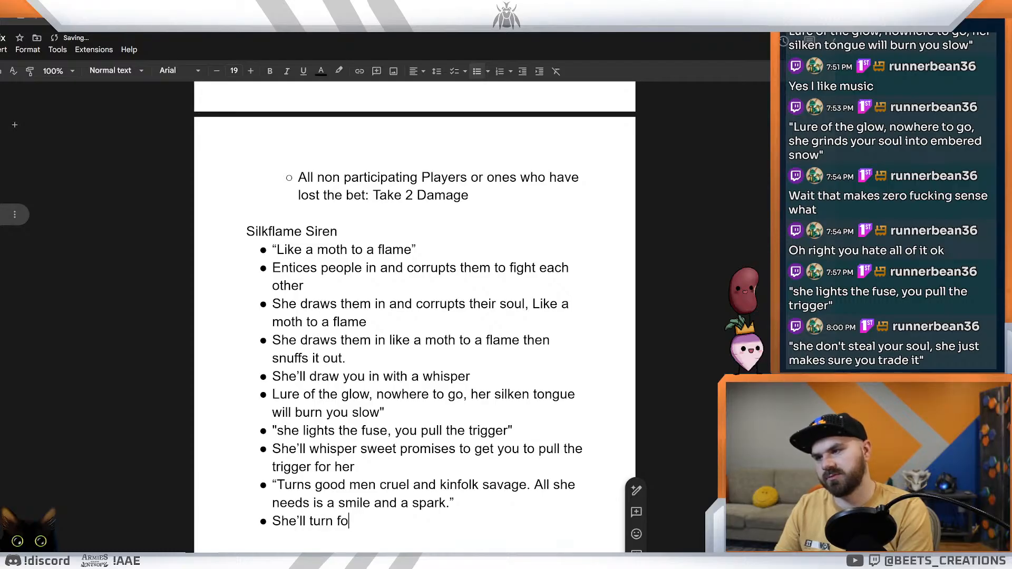
Step: Continue the "She'll turn" bullet with "good men against each other, all she needs is a smile."
type("good me")
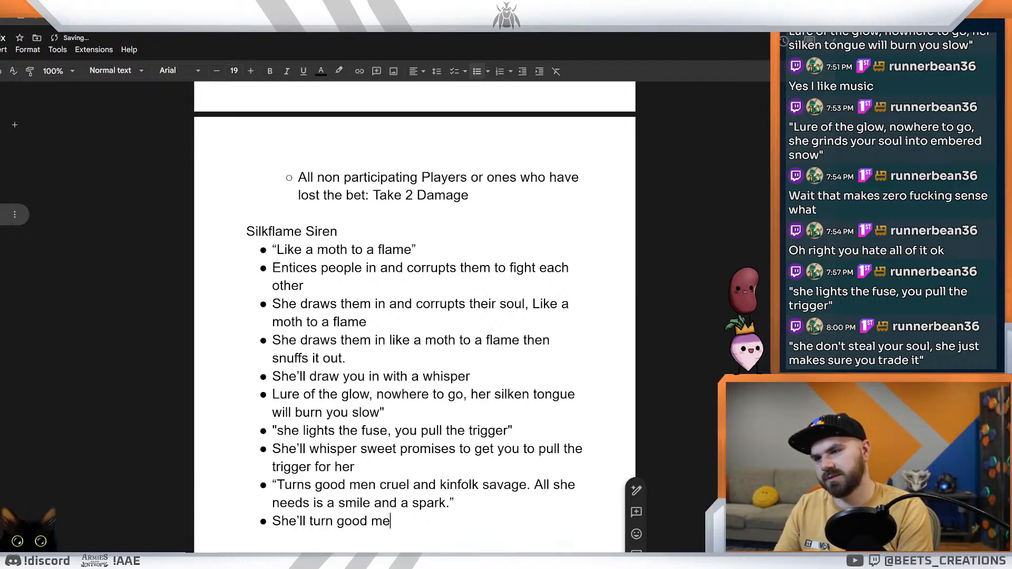
type("n against e")
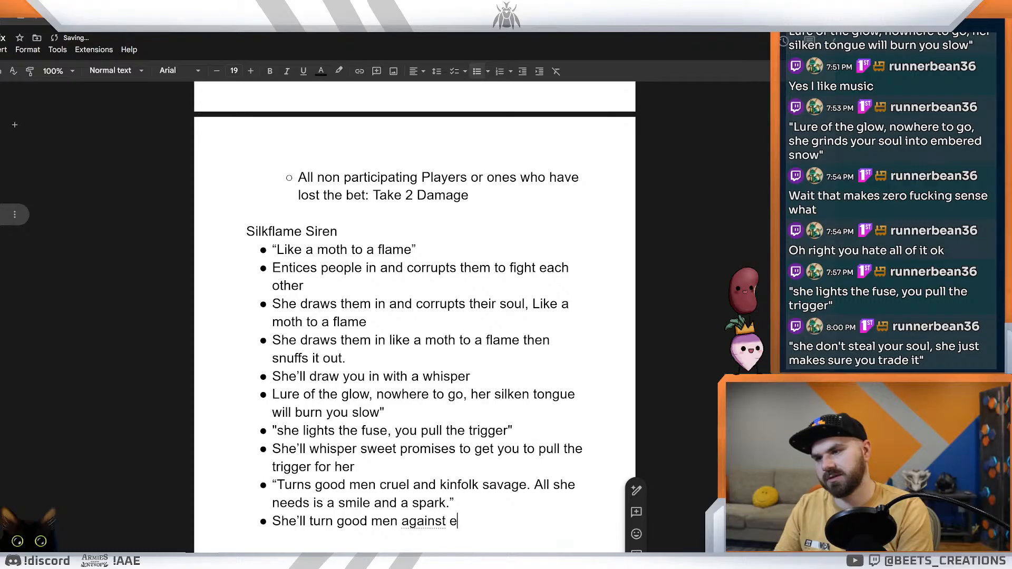
type("ach other, all see")
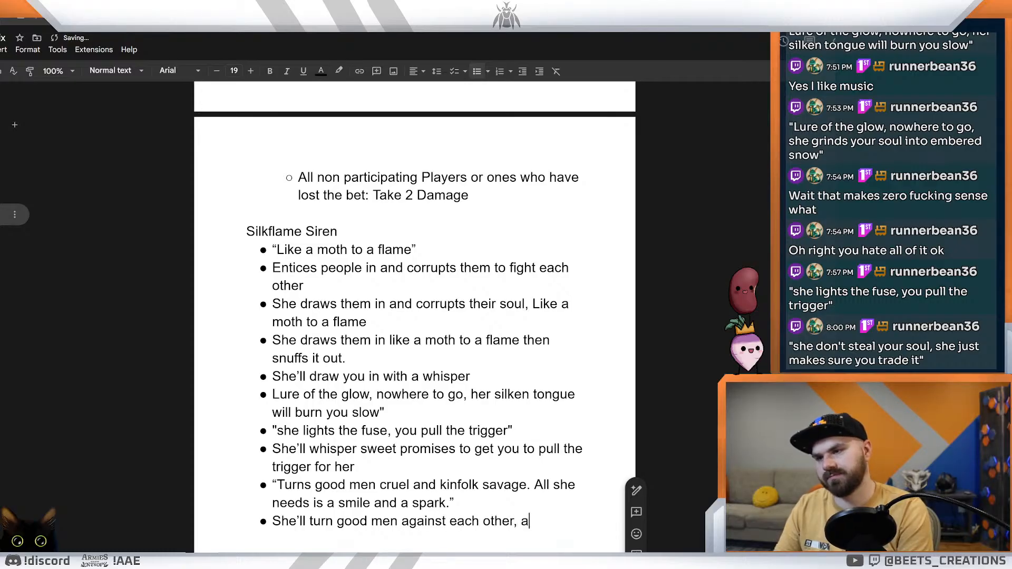
key("BackSpace")
key("BackSpace")
type("he needs is a")
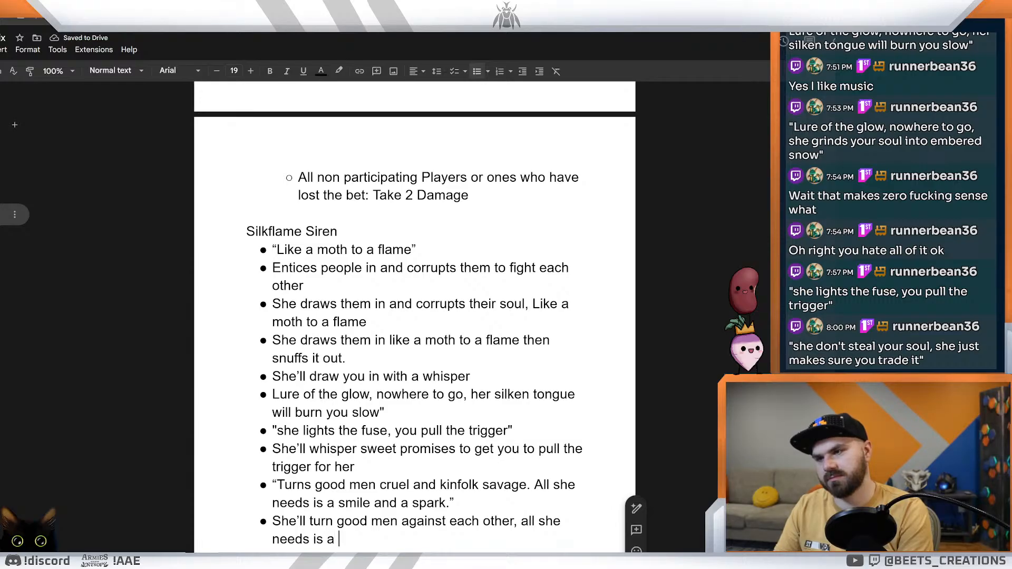
type("smile.")
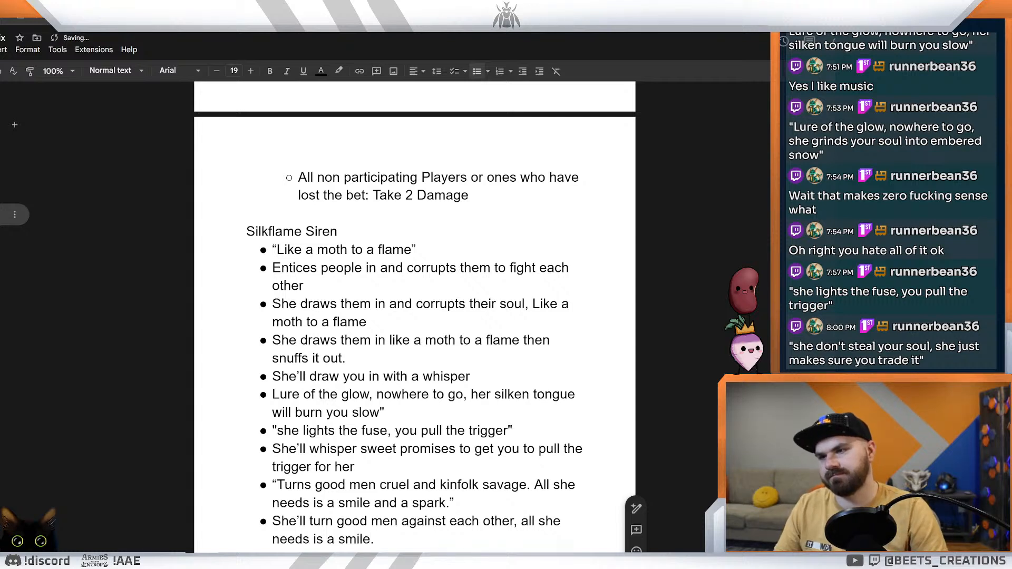
Step: Copy "she lights the fuse, you pull the trigger" from its own bullet to the end of the last bullet and capitalize its first word
left_click_drag(508, 431, 277, 430)
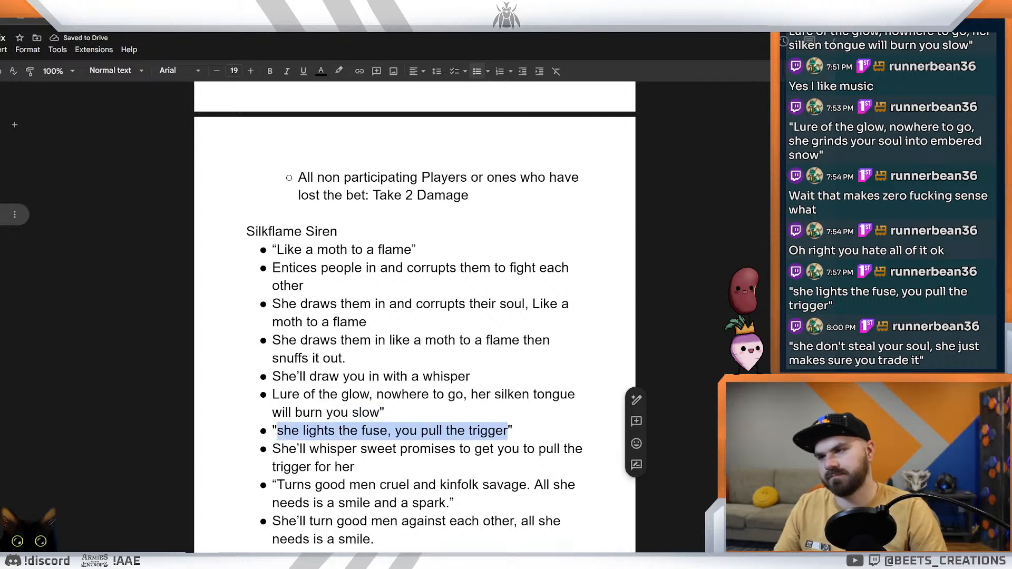
key("ctrl+c")
key("ctrl+End")
key("ctrl+v")
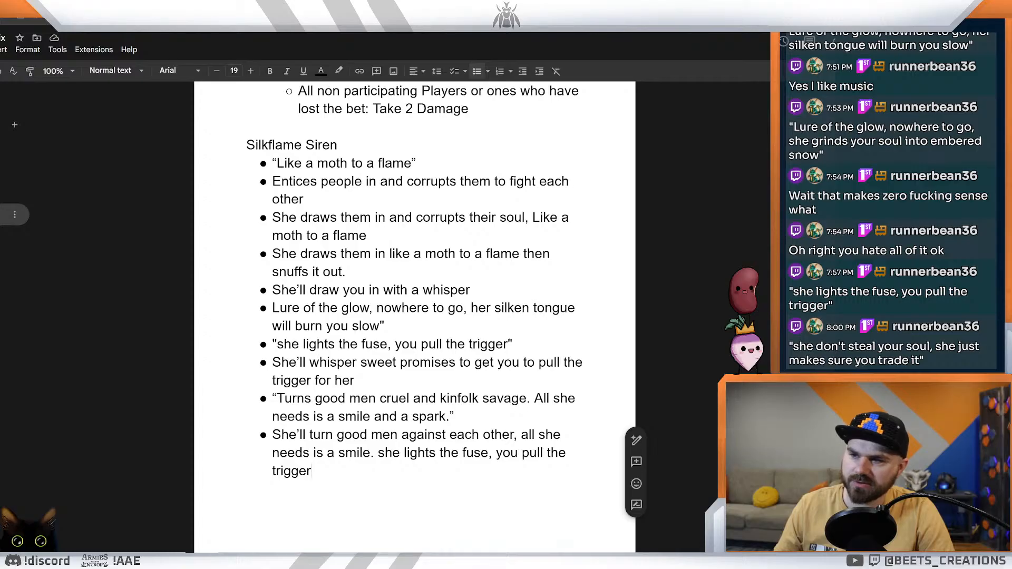
left_click(375, 453)
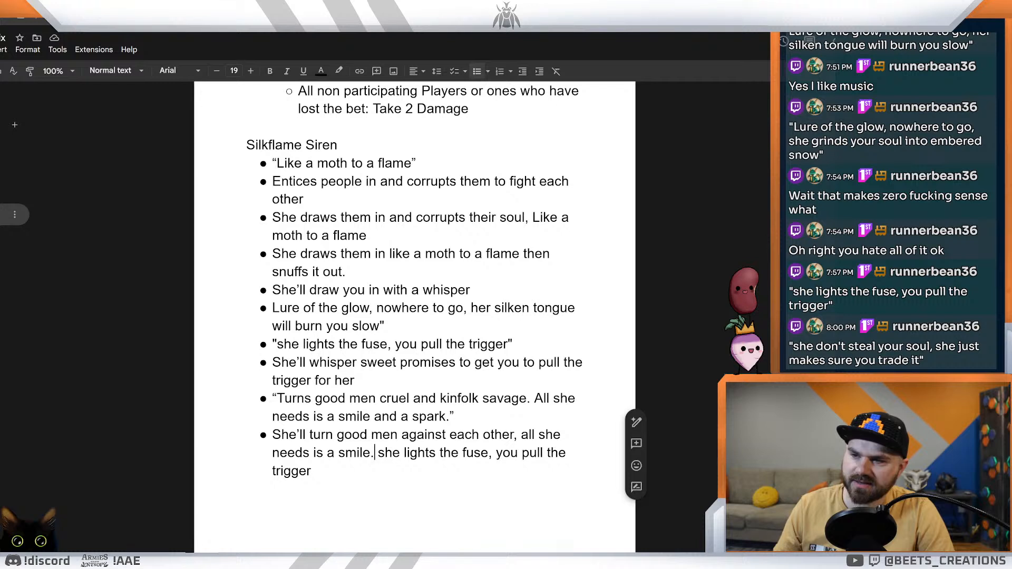
key("Delete")
type("S")
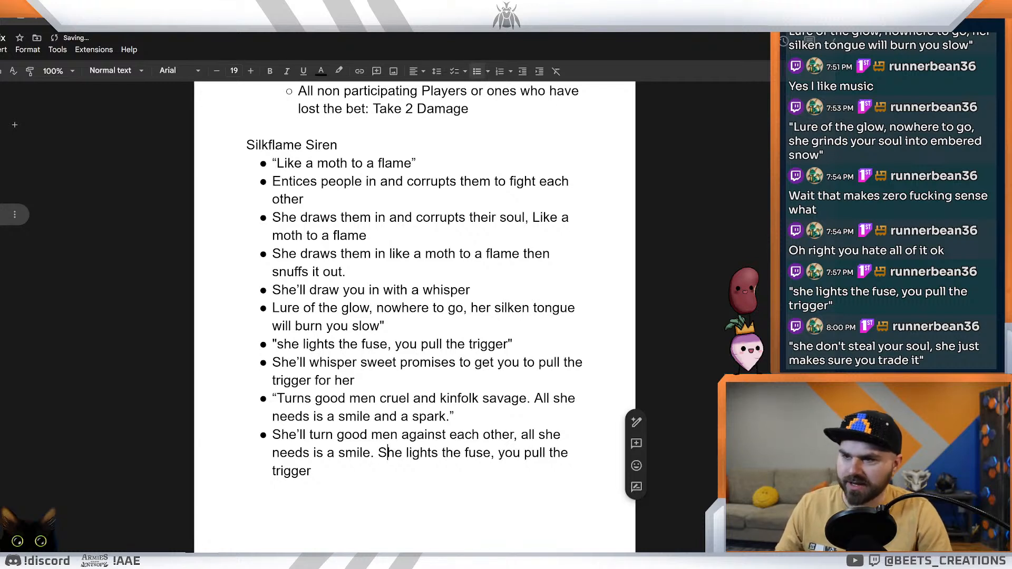
left_click(312, 472)
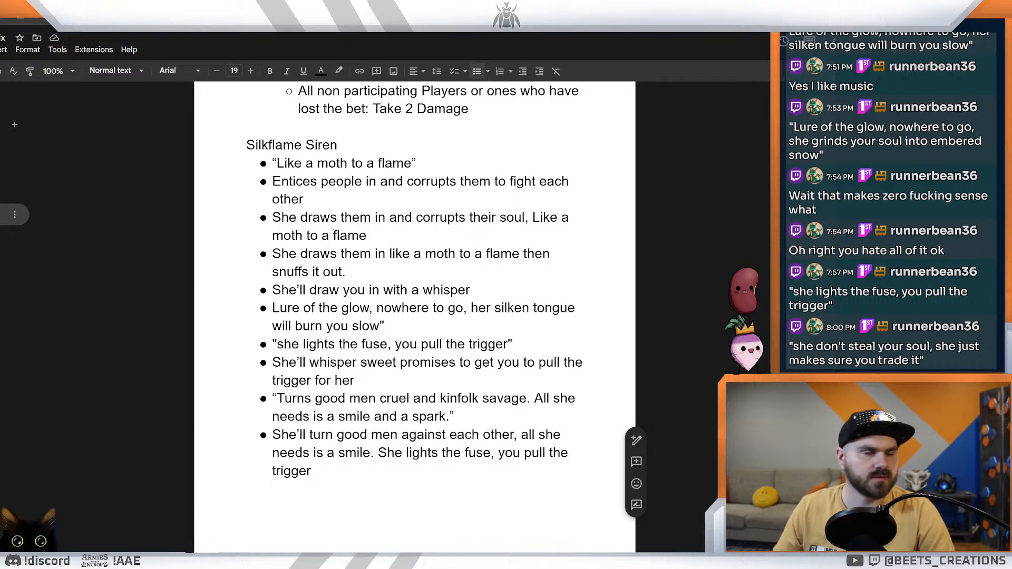
Step: Insert a bullet above the last one reading "Whispers lies so pretty they sound like truth. Next thing you know, you're holdin' a knife to your brother's throat."
left_click(414, 398)
left_click(313, 471)
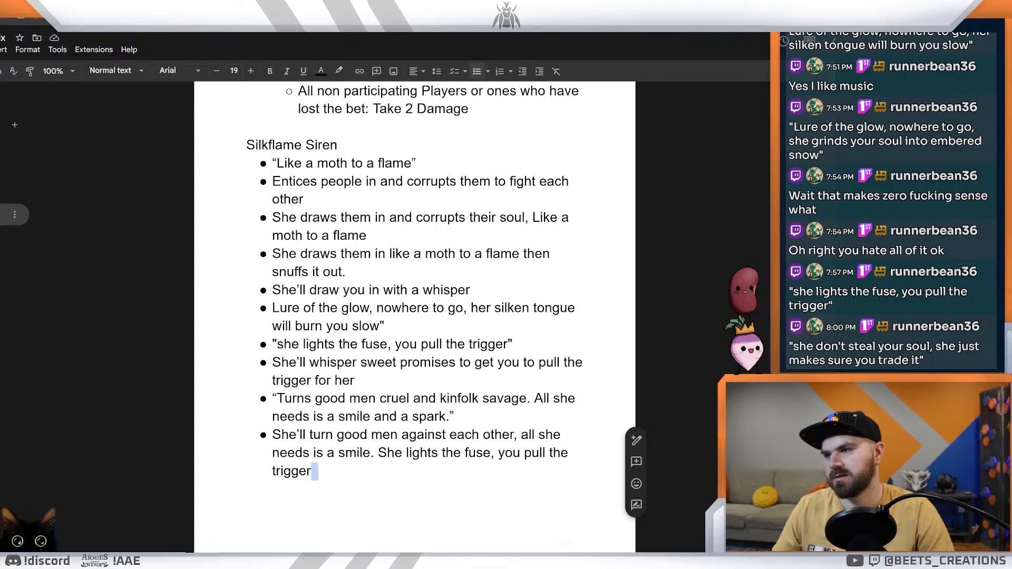
left_click(454, 416)
key("Return")
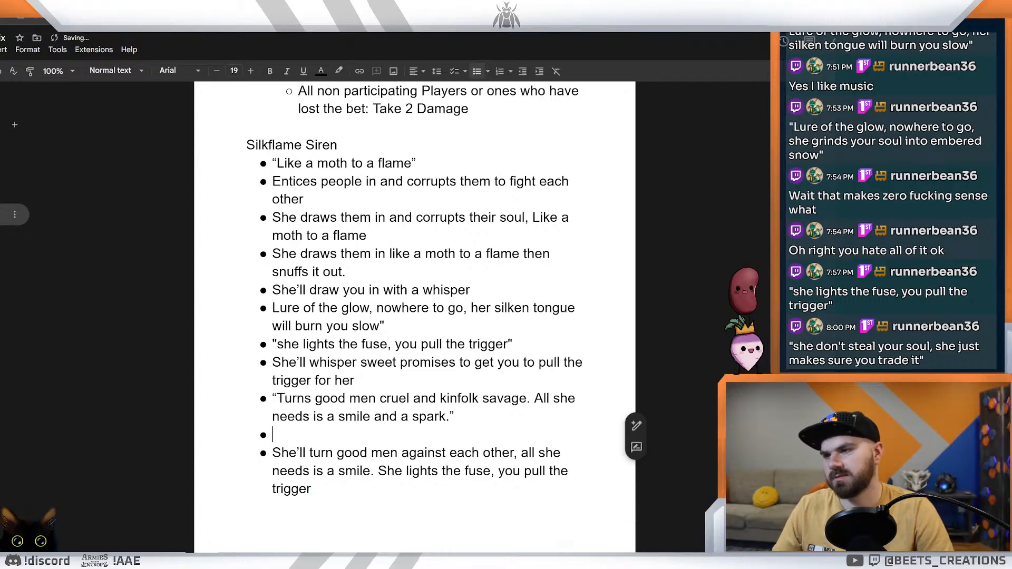
key("ctrl+v")
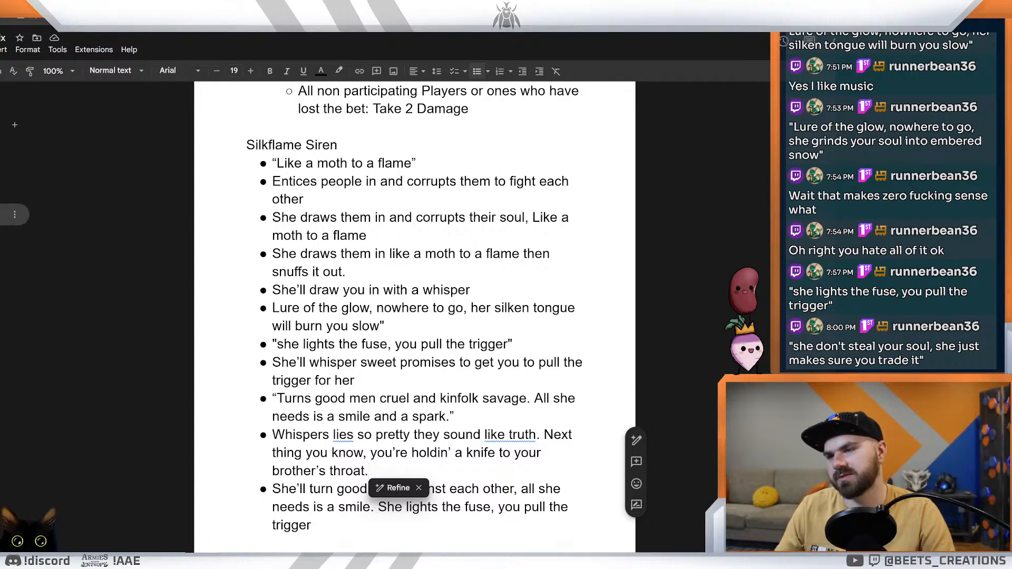
mouse_move(370, 471)
left_mouse_down()
mouse_move(473, 453)
mouse_move(371, 470)
left_mouse_up()
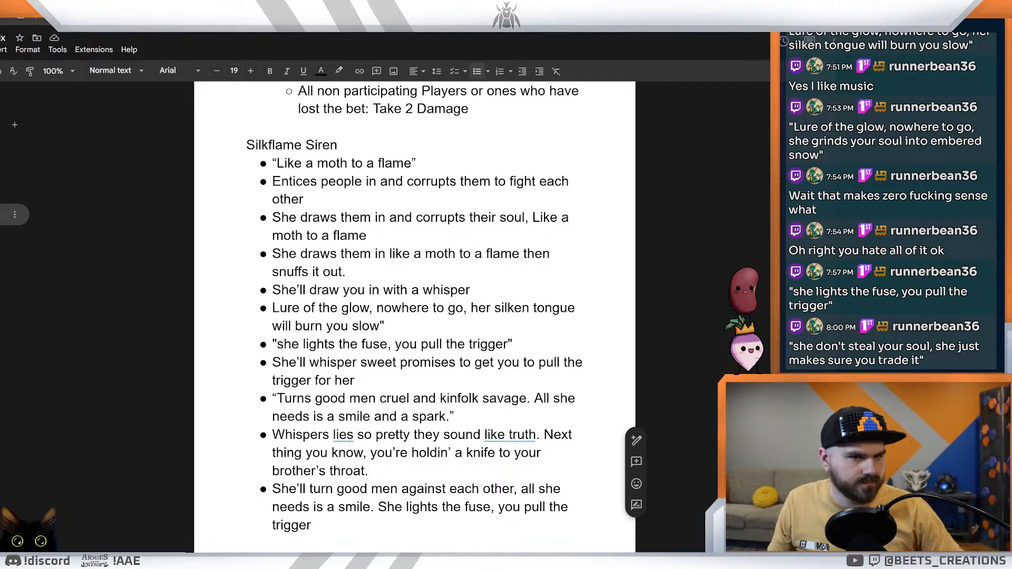
key("alt+Tab")
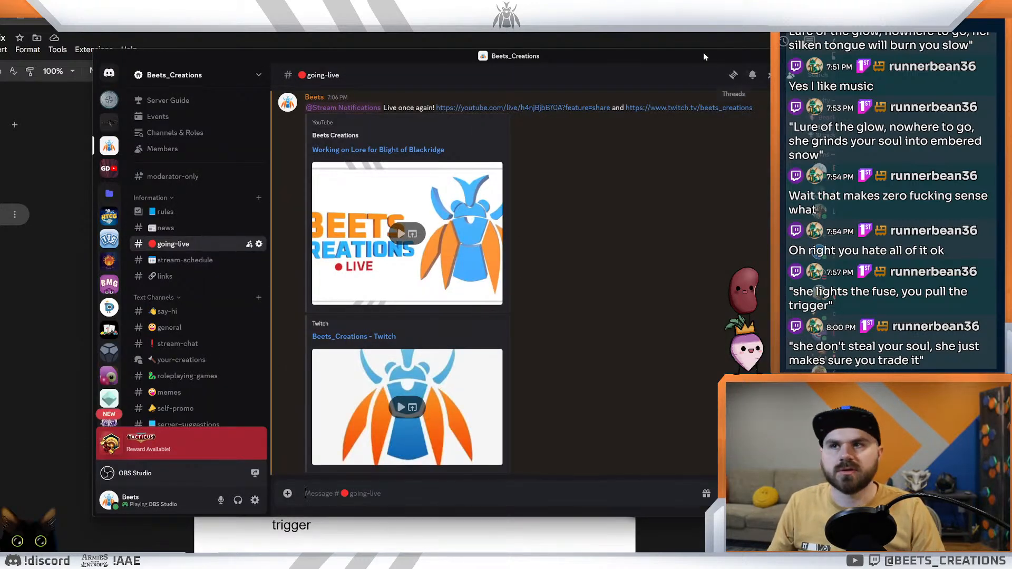
key("alt+Tab")
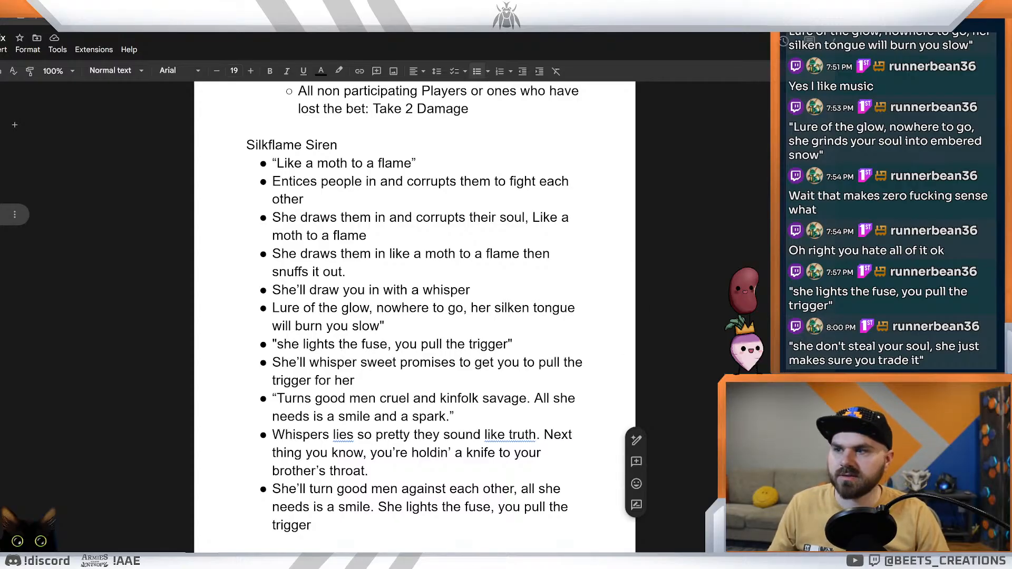
Step: Add an empty bullet after the last line of the Silkflame Siren list
double_click(315, 526)
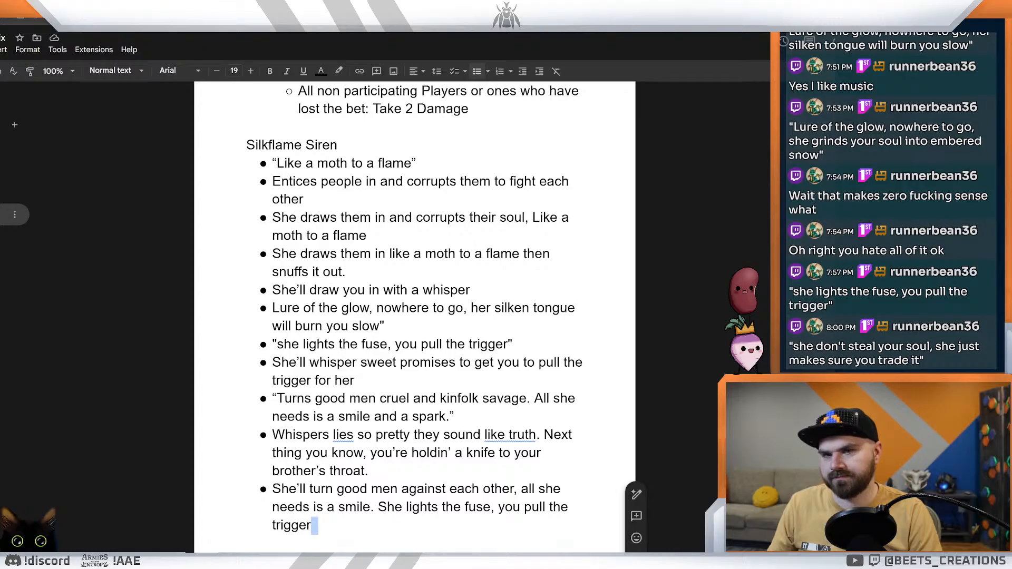
key("ctrl+Return")
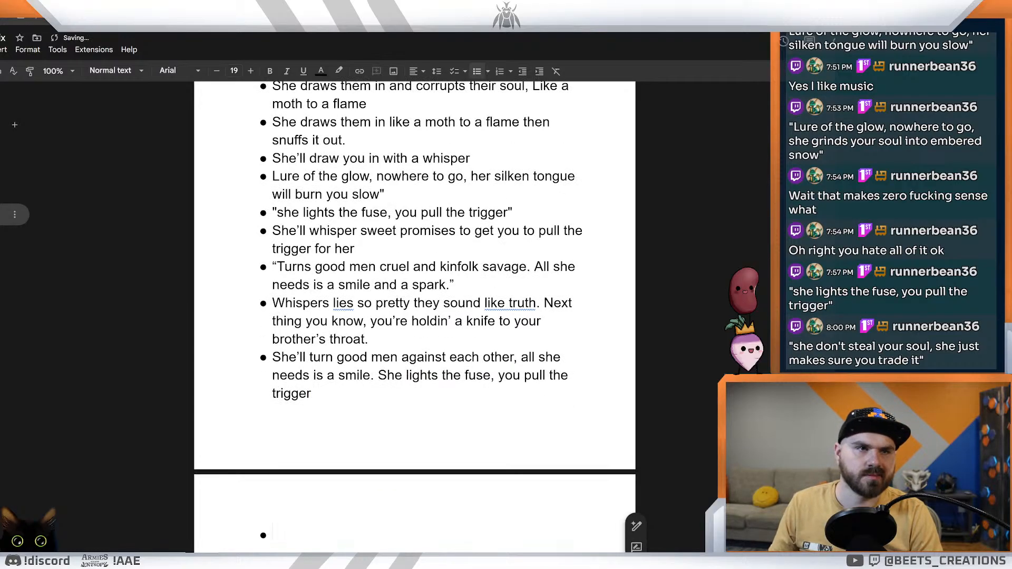
Step: Try the opening "She'll draw you in like" with "honey" as its comparison in the empty bullet, and clear the draft
type("She")
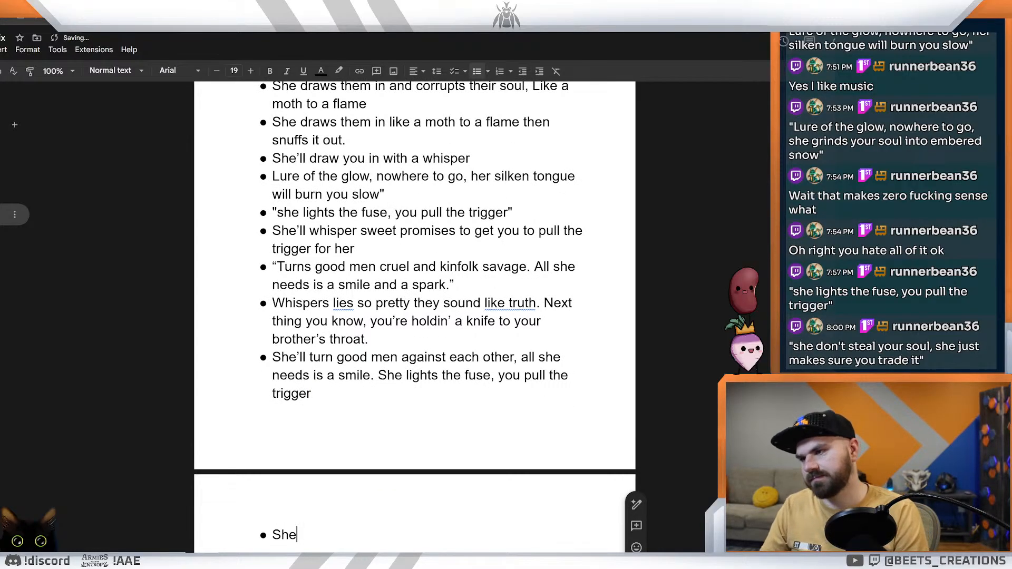
type("'ll d")
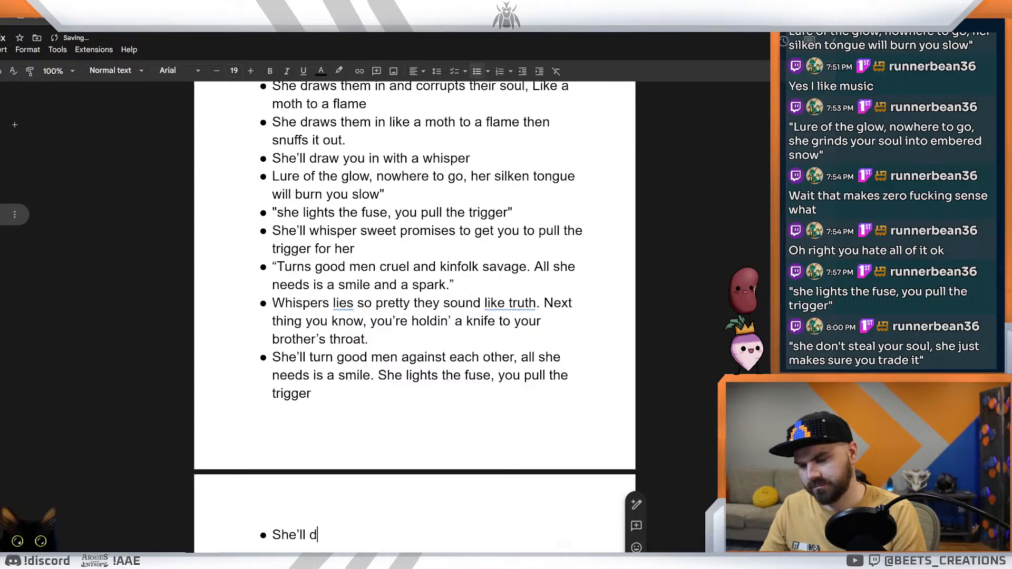
type("raw you in like")
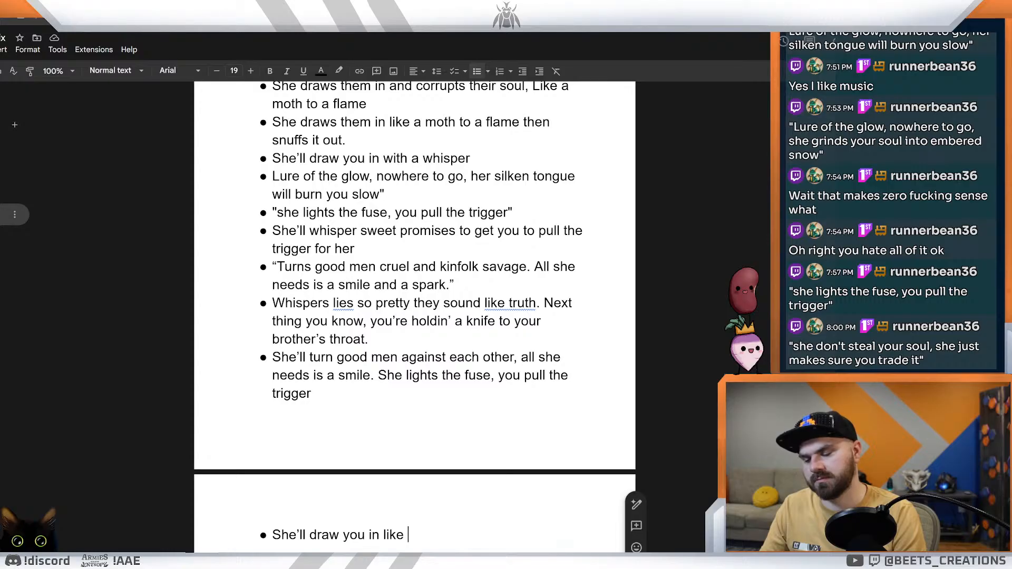
type("honey")
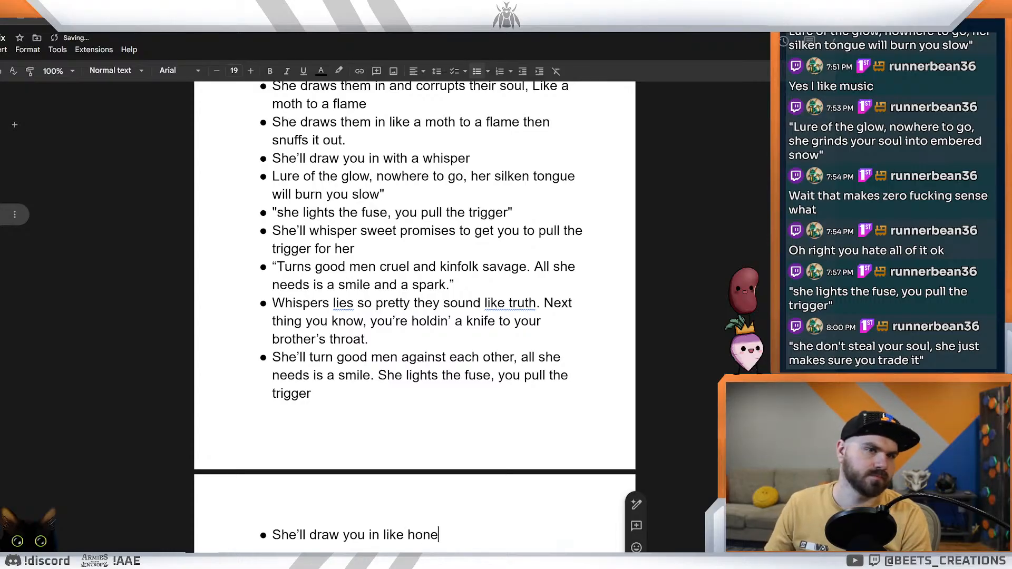
key("BackSpace")
key("BackSpace")
key("BackSpace")
key("BackSpace")
key("BackSpace")
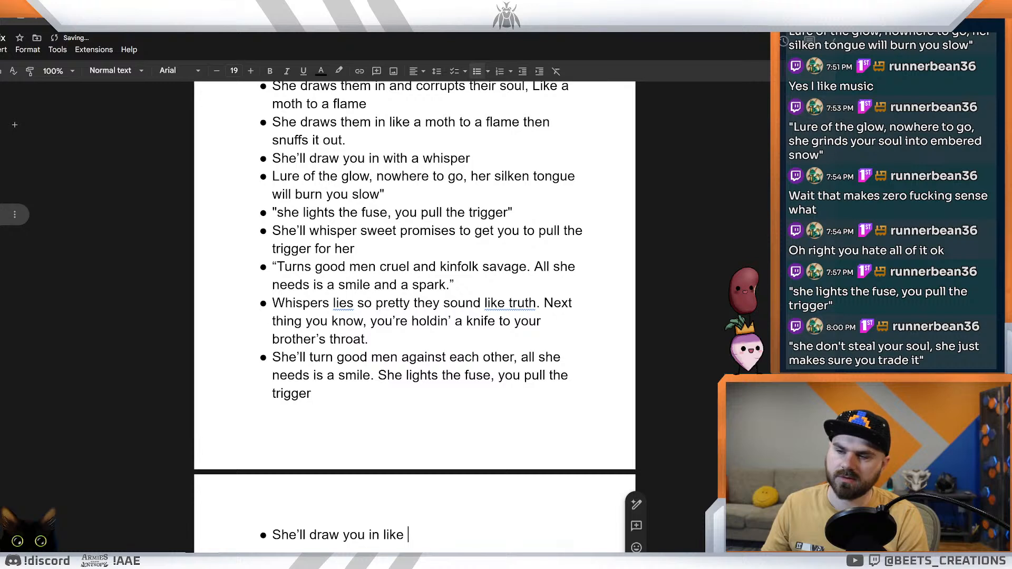
type("i fl")
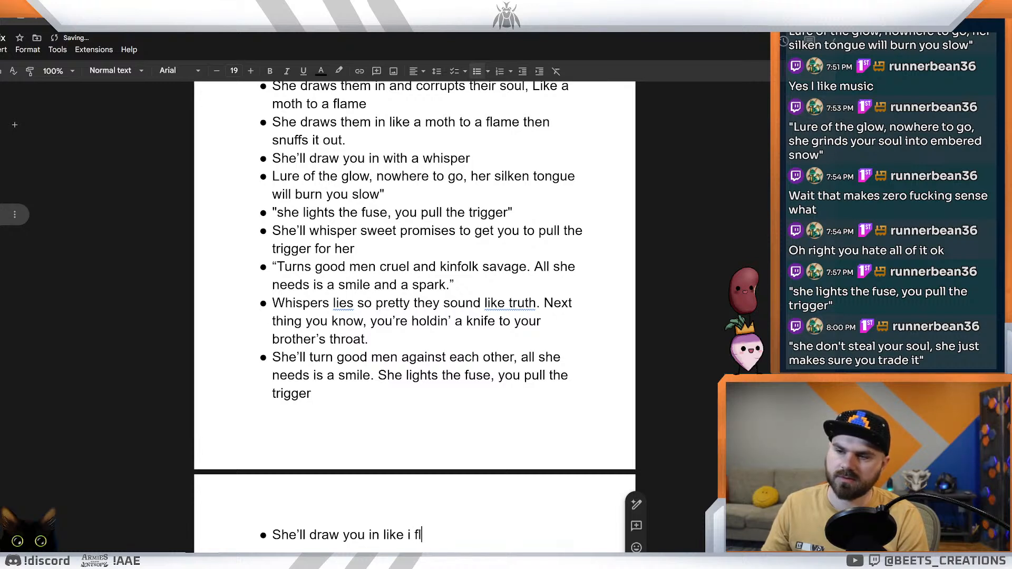
key("BackSpace")
type("a lg")
key("BackSpace")
key("BackSpace")
type("flu")
key("BackSpace")
key("BackSpace")
key("BackSpace")
key("BackSpace")
key("BackSpace")
key("BackSpace")
key("BackSpace")
key("BackSpace")
key("BackSpace")
key("BackSpace")
key("BackSpace")
key("BackSpace")
key("BackSpace")
key("BackSpace")
key("BackSpace")
key("BackSpace")
key("BackSpace")
key("BackSpace")
key("BackSpace")
key("BackSpace")
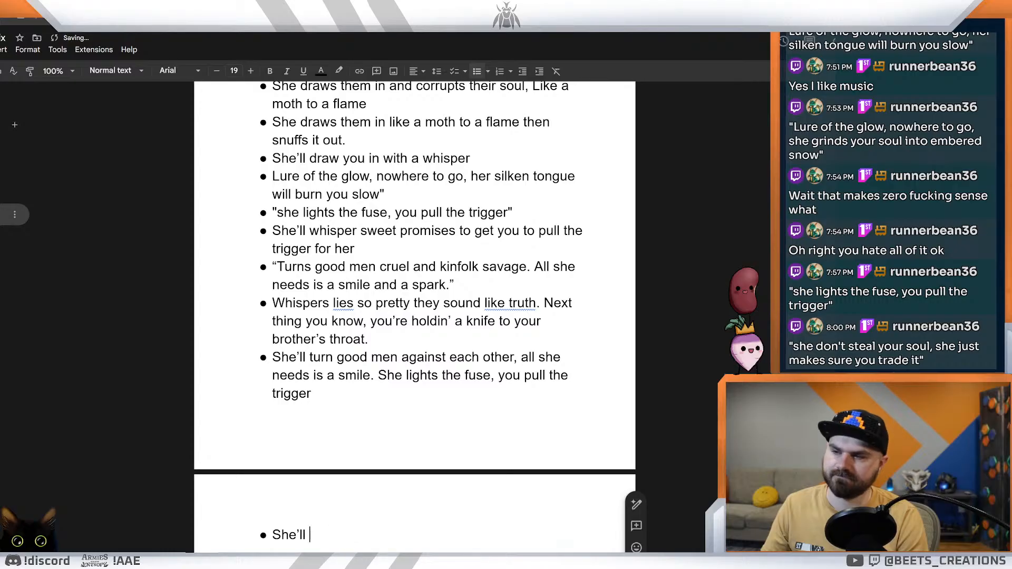
key("BackSpace")
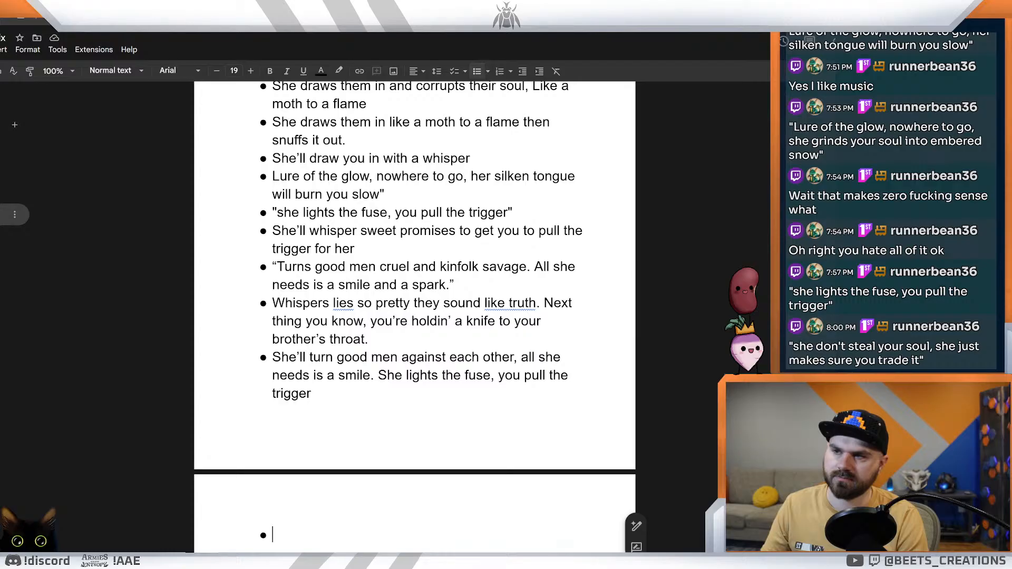
type("sh")
key("BackSpace")
key("BackSpace")
type("She")
key("BackSpace")
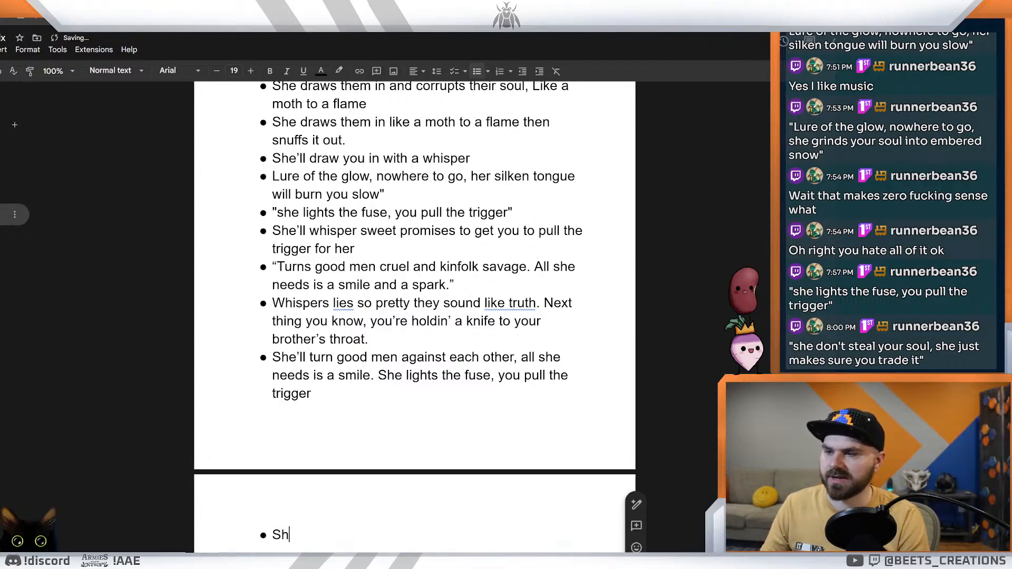
type("e")
key("BackSpace")
key("BackSpace")
key("BackSpace")
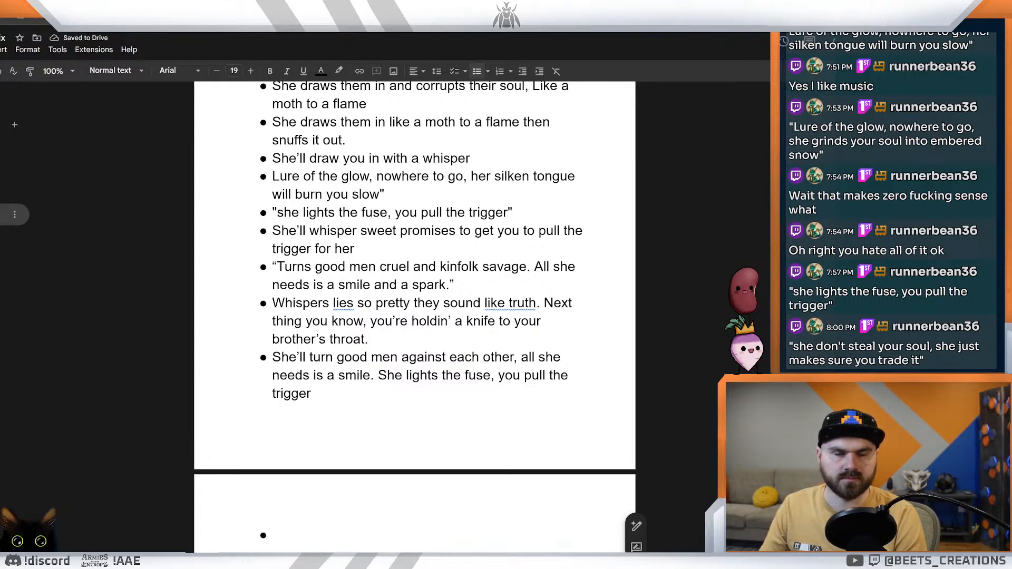
Step: Begin the empty last bullet of the Silkflame Siren list with "She may look like a moth but"
type("She m")
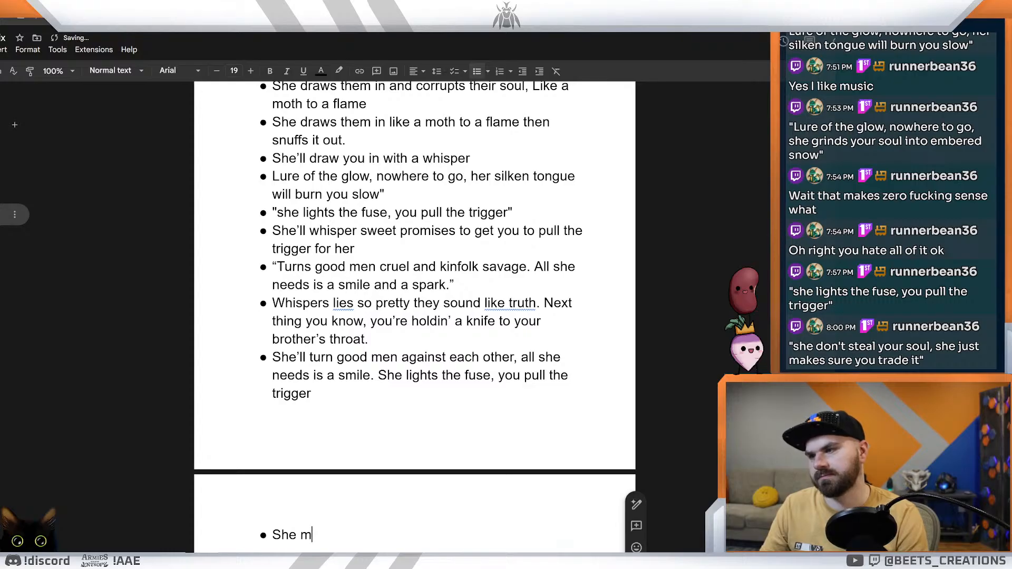
type("ay loo")
type("lk l")
key("BackSpace")
key("BackSpace")
key("BackSpace")
key("BackSpace")
type("k l;ike a moth")
key("BackSpace")
key("BackSpace")
key("BackSpace")
key("BackSpace")
key("BackSpace")
key("BackSpace")
key("BackSpace")
key("BackSpace")
key("BackSpace")
key("BackSpace")
key("BackSpace")
key("BackSpace")
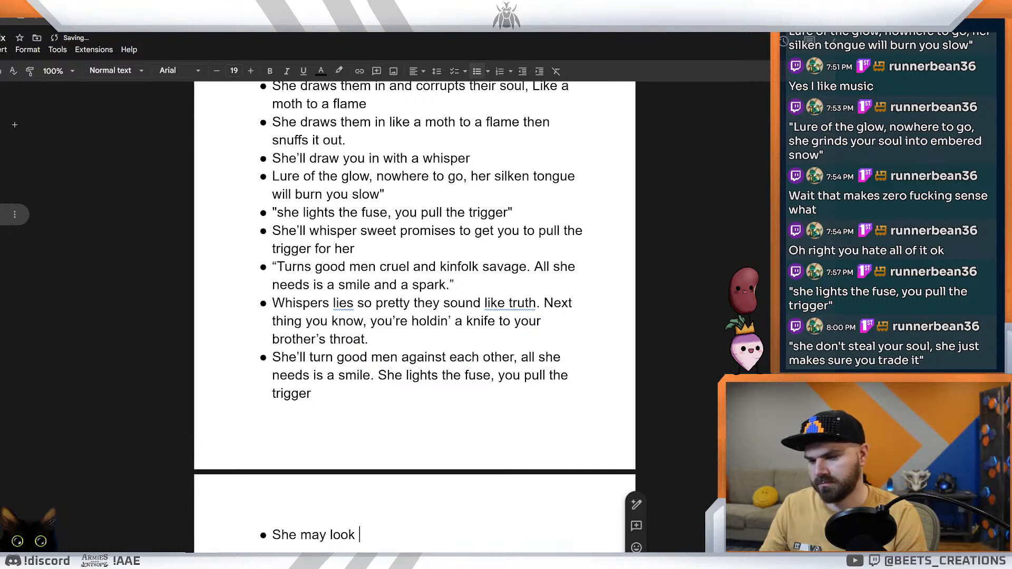
type("like a ")
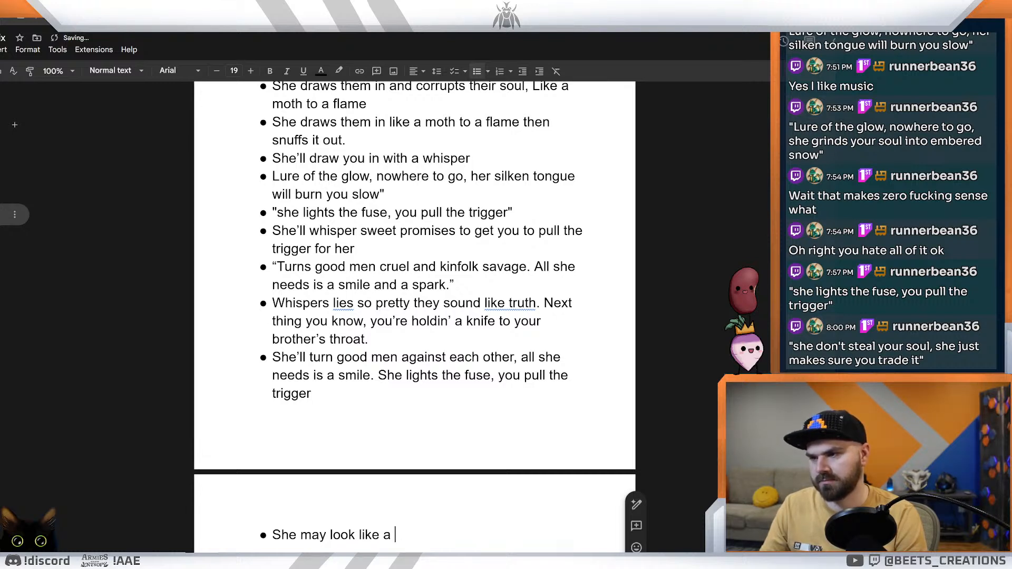
type("moth but")
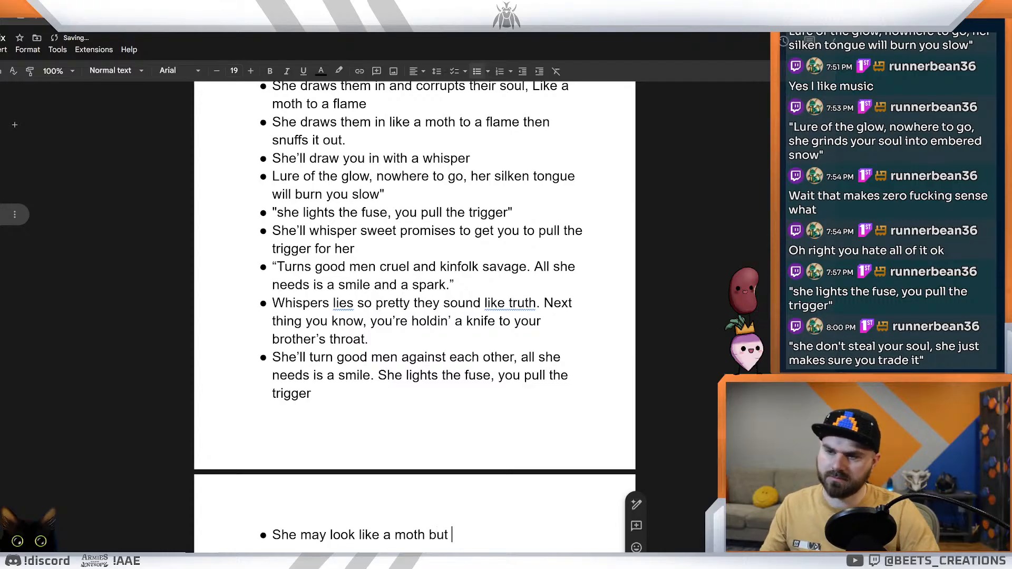
Step: Complete the moth line in the last bullet with "she's really the flame"
scroll(415, 316, "down", 4)
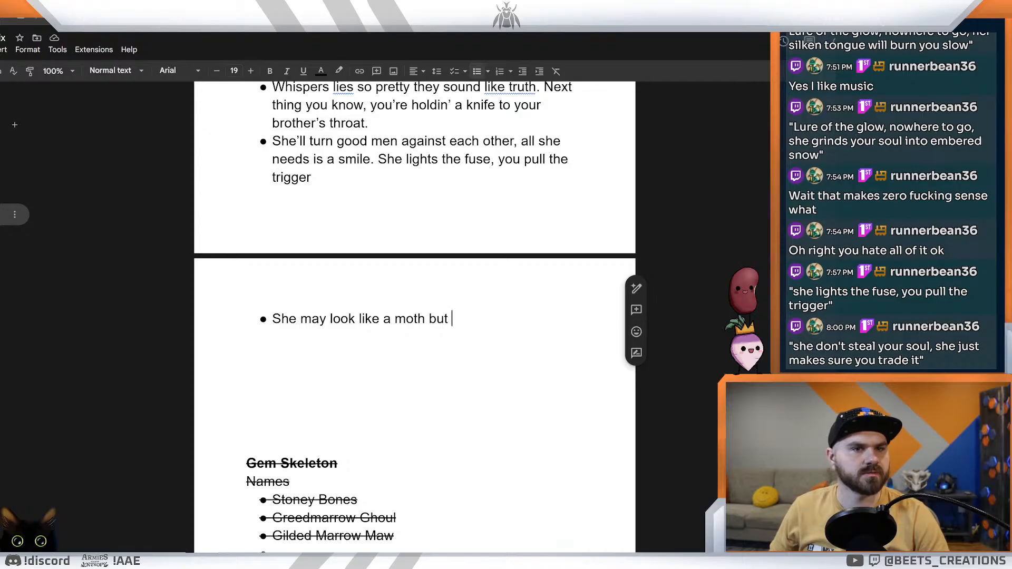
scroll(414, 316, "up", 4)
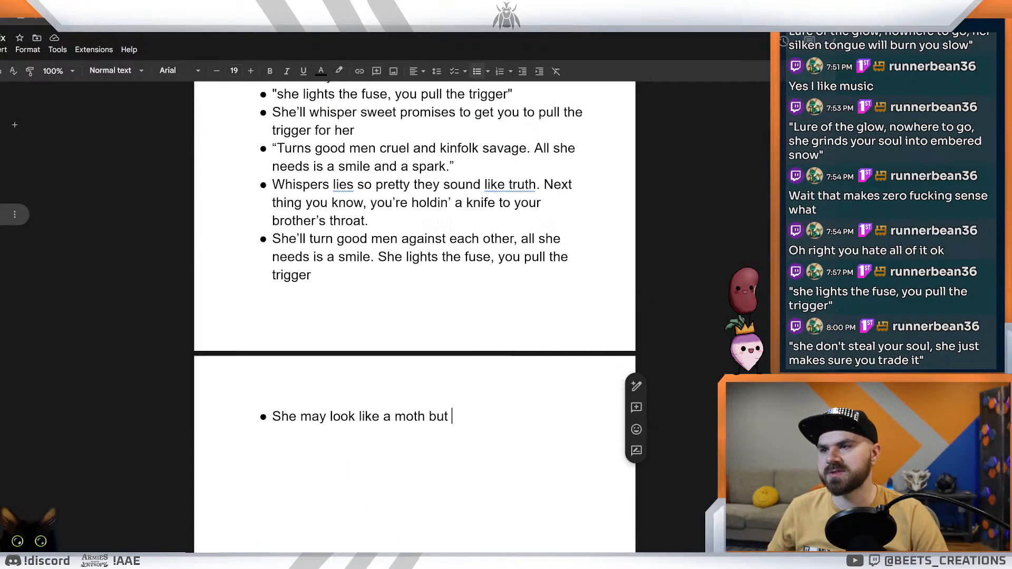
scroll(414, 316, "down", 4)
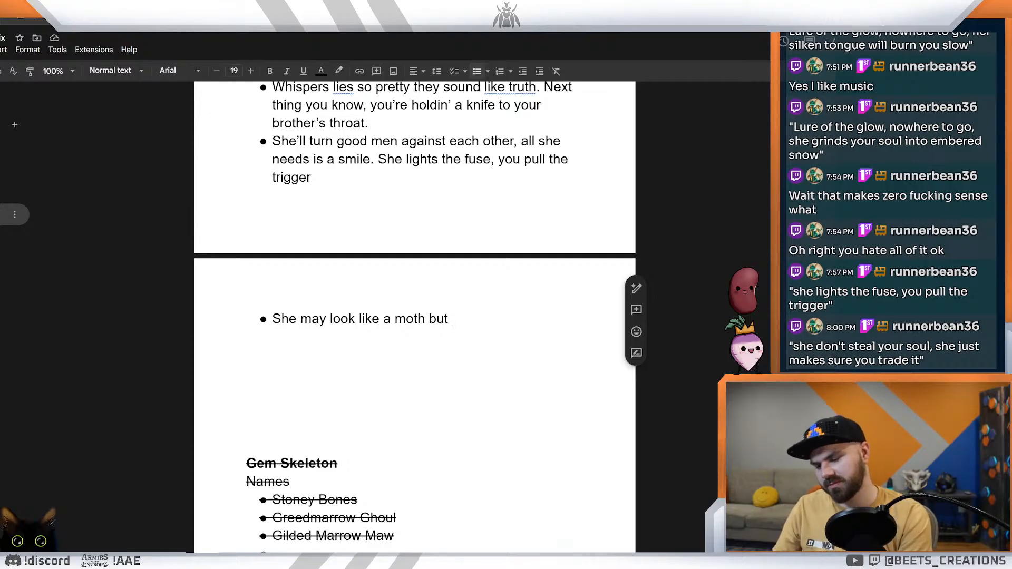
type("shell")
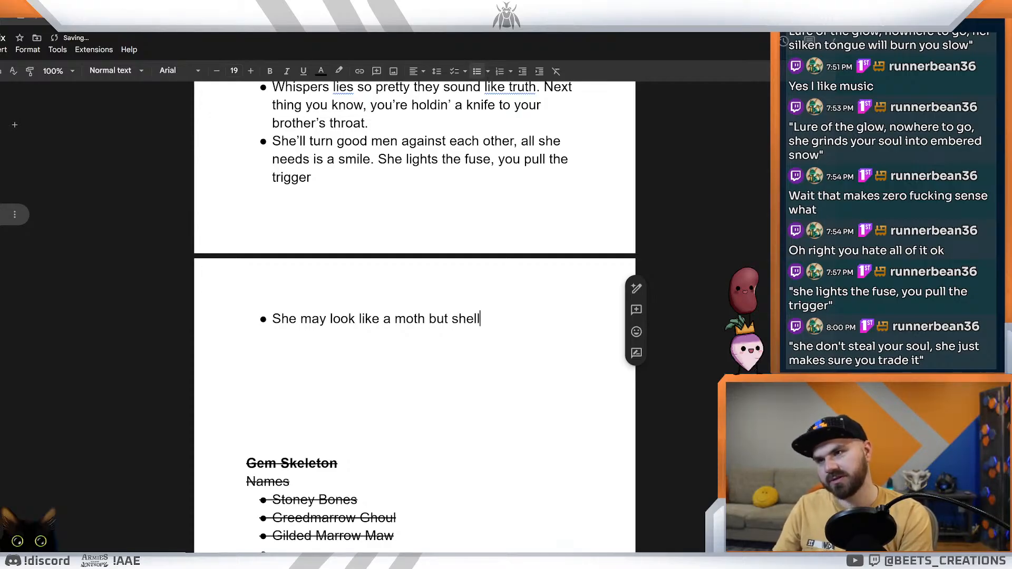
key("BackSpace")
key("BackSpace")
key("BackSpace")
key("BackSpace")
key("BackSpace")
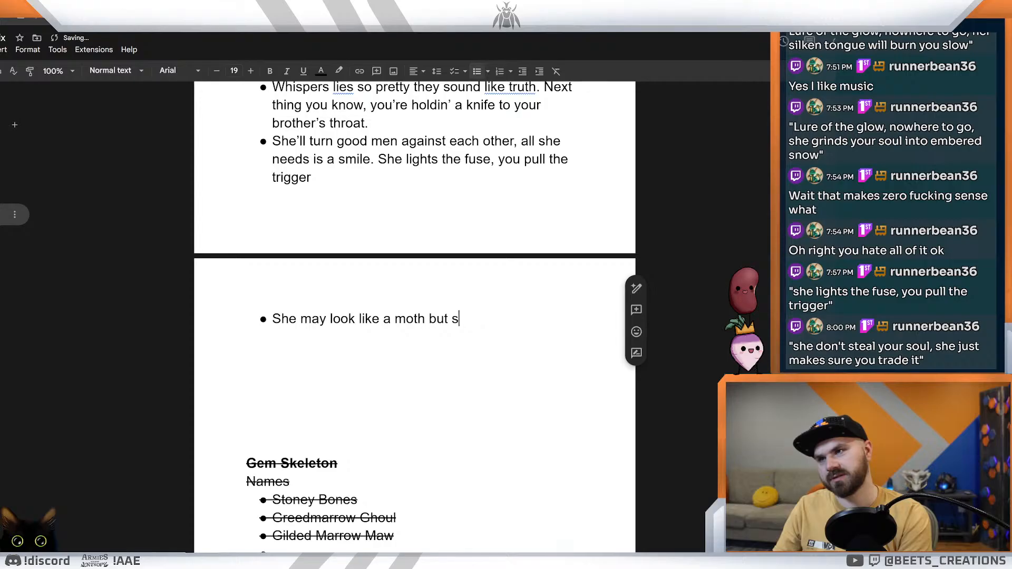
type("sh")
key("BackSpace")
key("BackSpace")
type("she's really t")
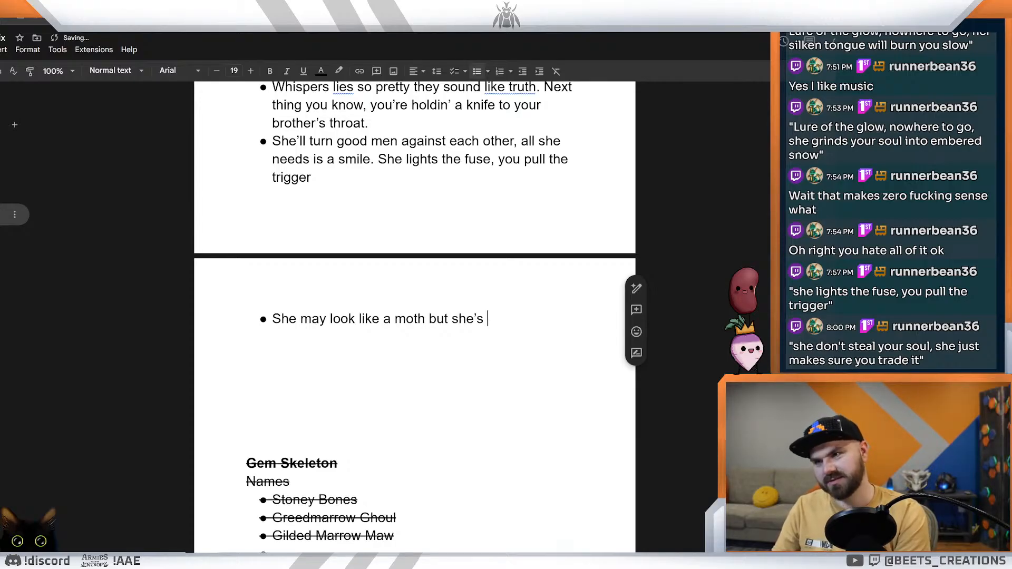
type("he flame")
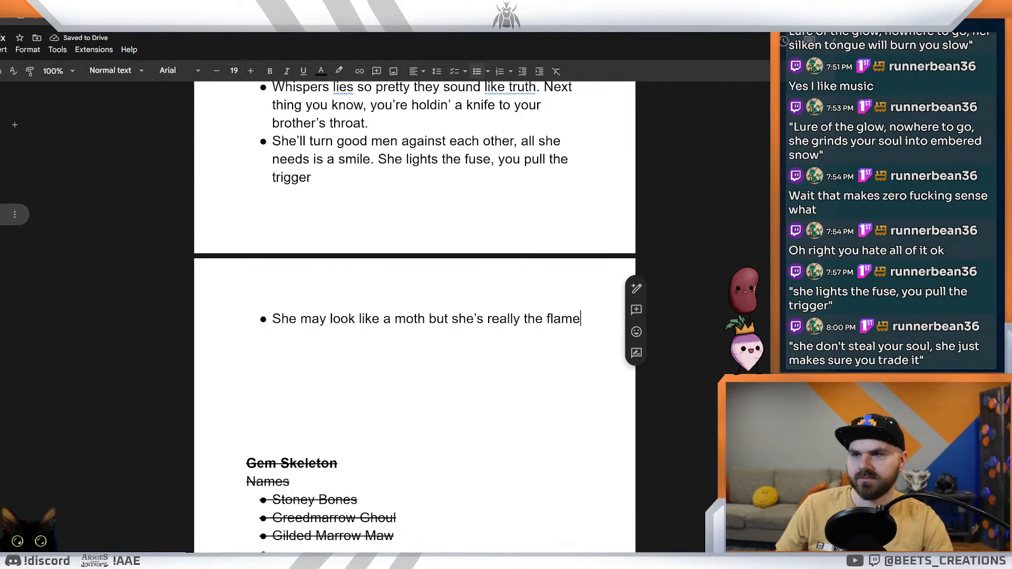
Step: Paste the chat quote starting "Like moths to flame, they lose their way" into a new bullet after the last Silkflame Siren line
left_click(247, 390)
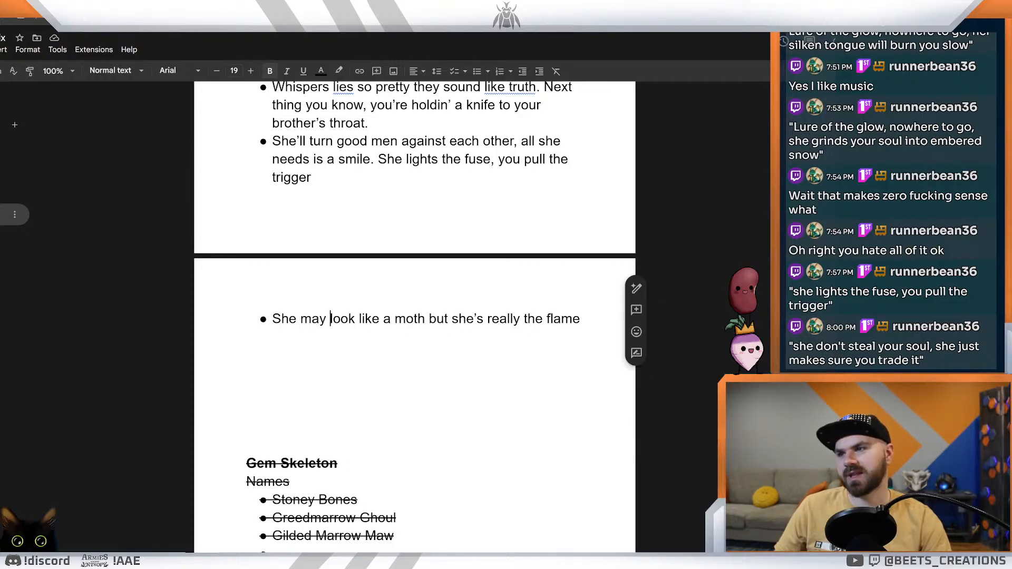
scroll(334, 316, "up", 9)
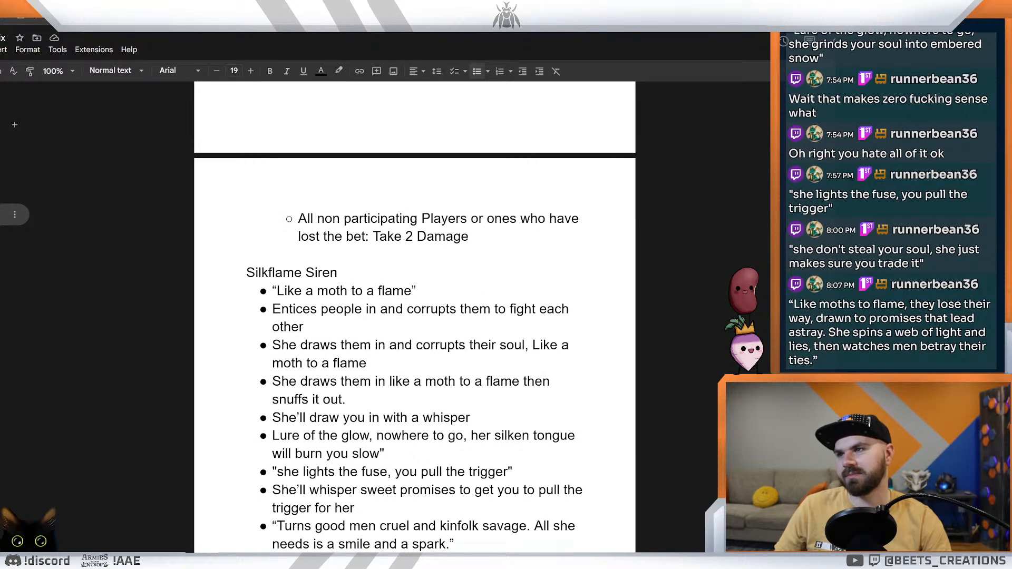
scroll(330, 534, "down", 5)
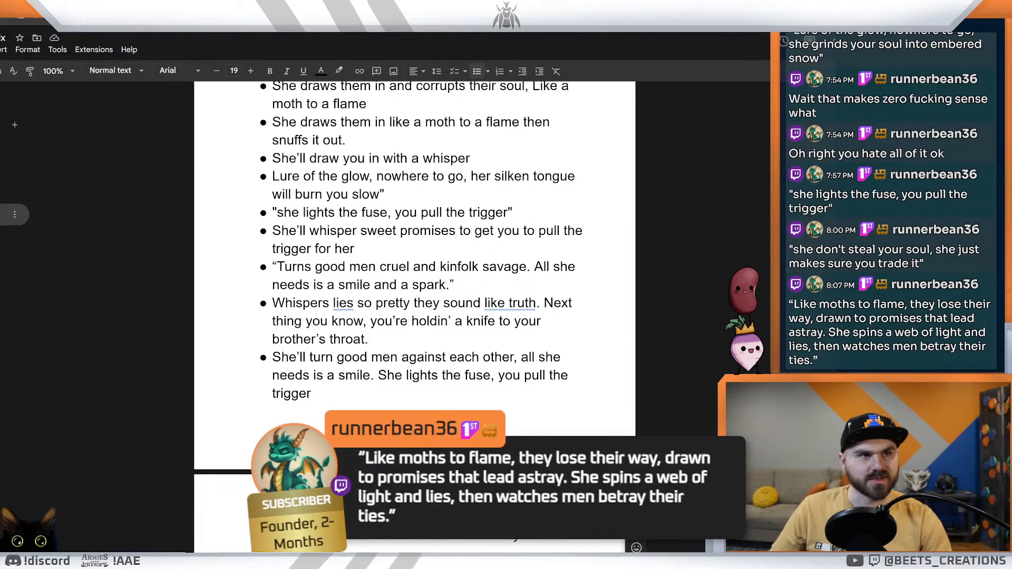
scroll(749, 316, "down", 3)
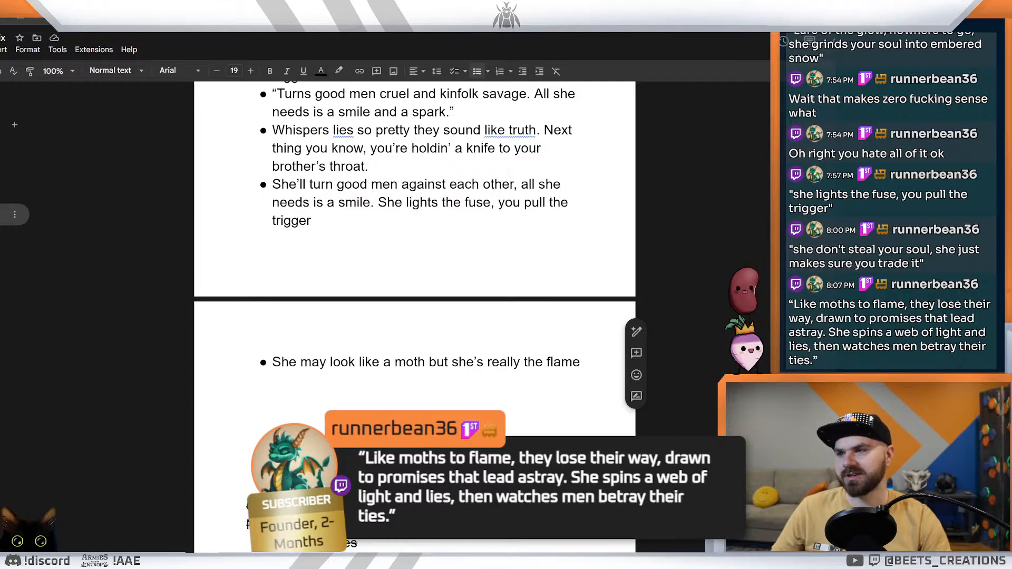
double_click(583, 362)
key("Return")
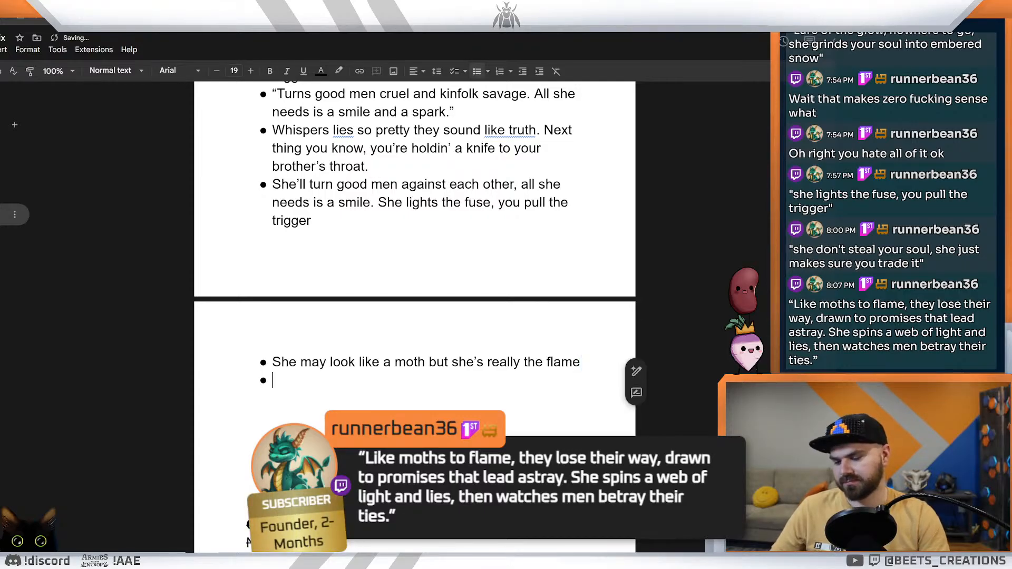
type("\"Like moths to flame, they lose their way, drawn to promises that lead astray. She spins a web of light and lies, then watches men betray their ties.\"")
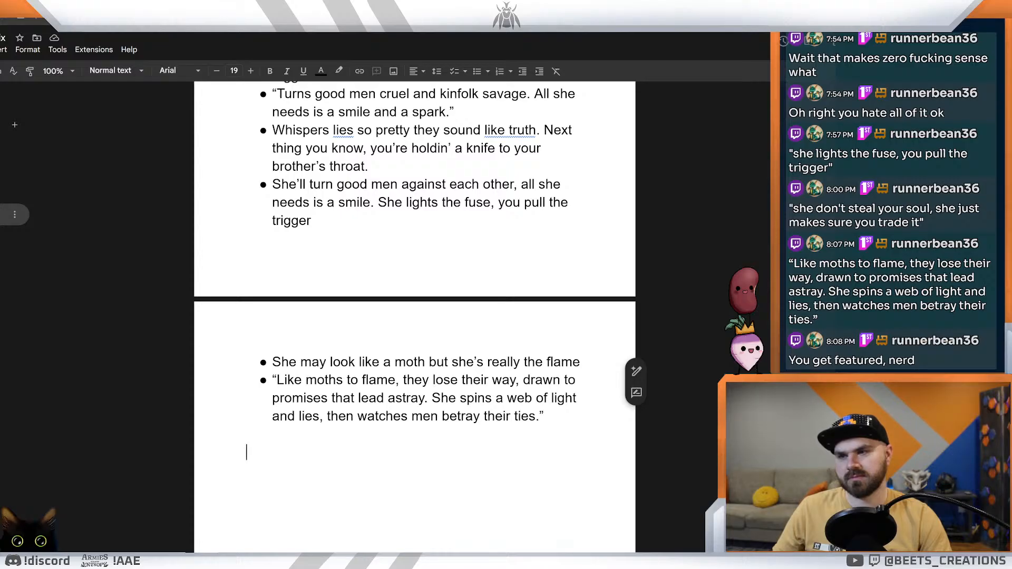
Step: Try "her silk" in place of "a web" after "She spins" in the pasted quote
left_click_drag(517, 399, 493, 398)
key("BackSpace")
type("her")
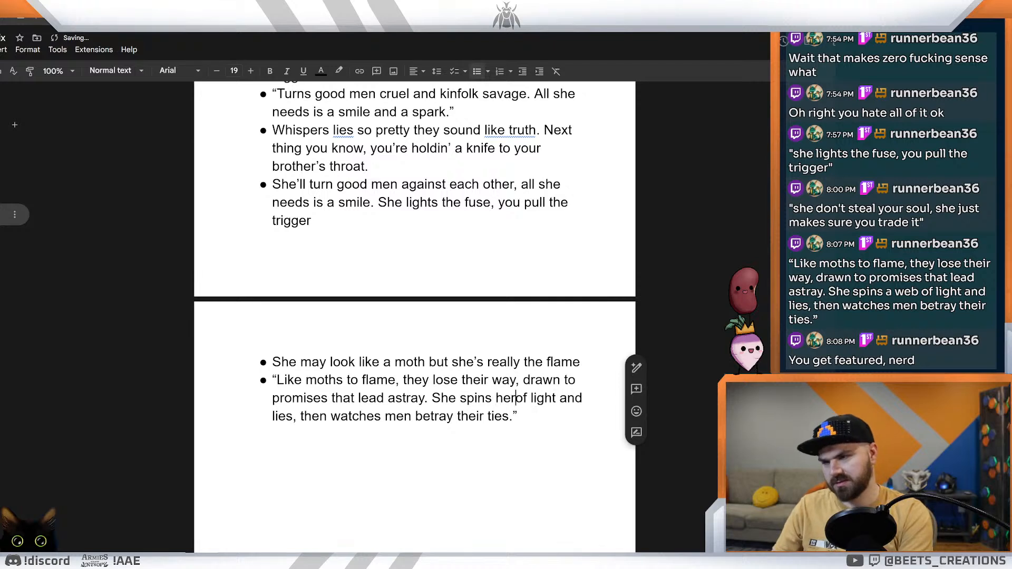
type(" silk")
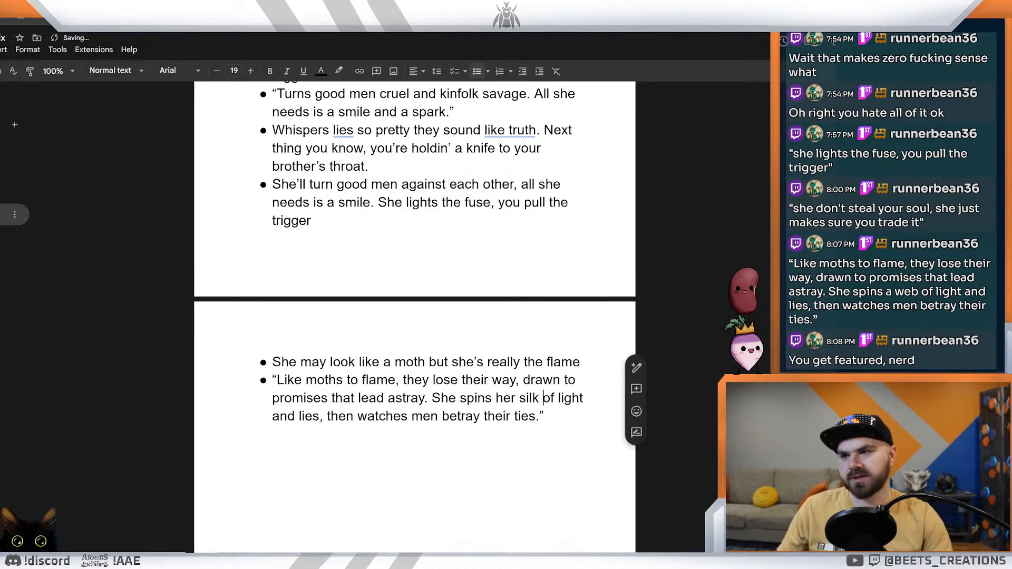
left_click(543, 417)
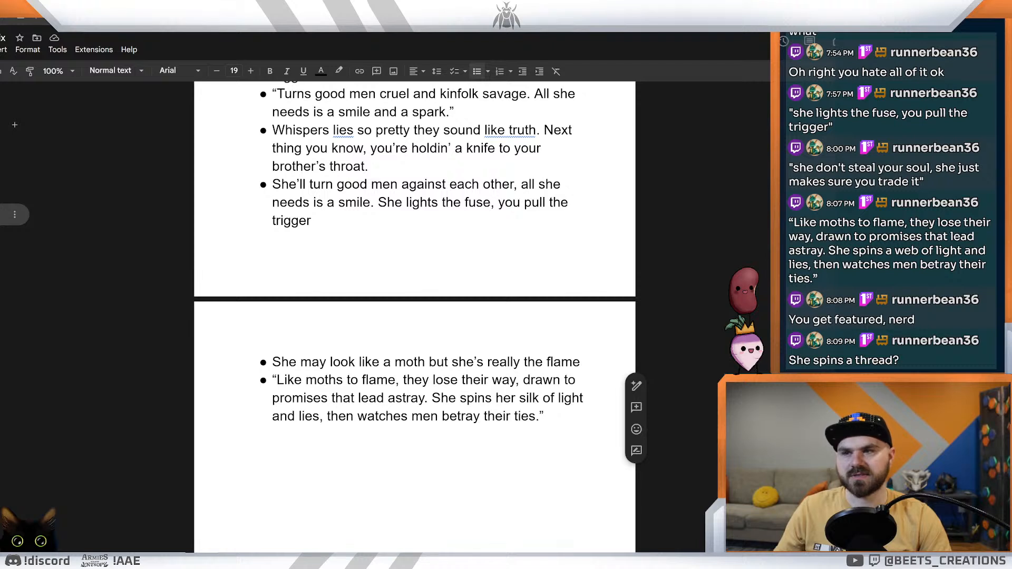
Step: Change the wording after "She spins" in the last bullet to "a thread", giving "She spins a thread of light and lies"
left_click_drag(543, 398, 496, 398)
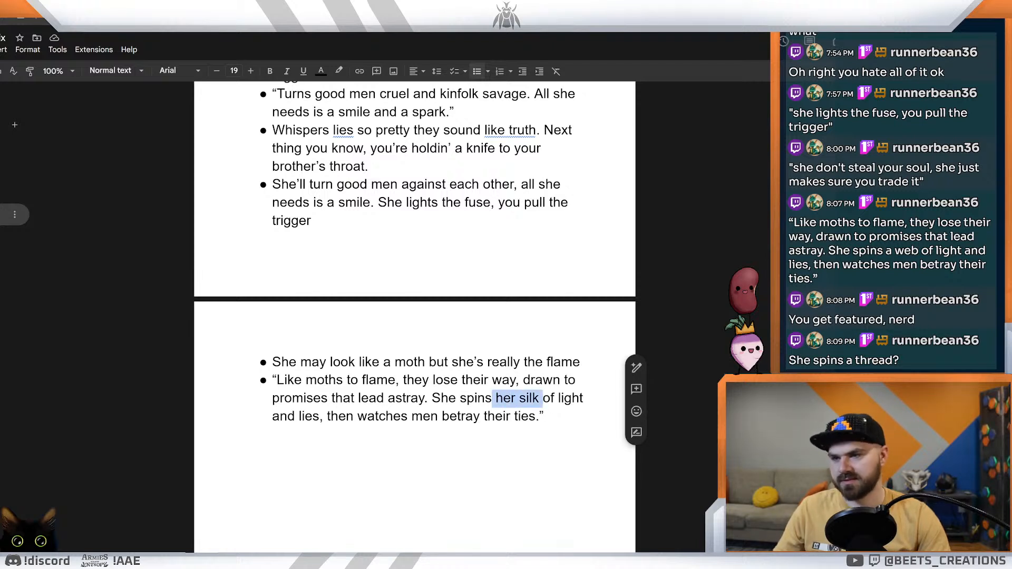
key("BackSpace")
type("a thr")
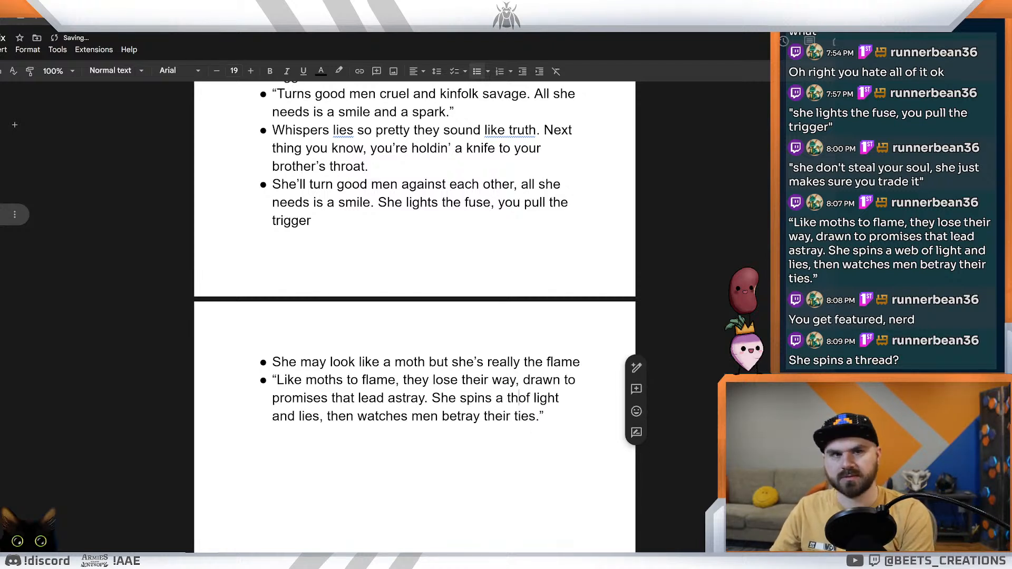
type("ead")
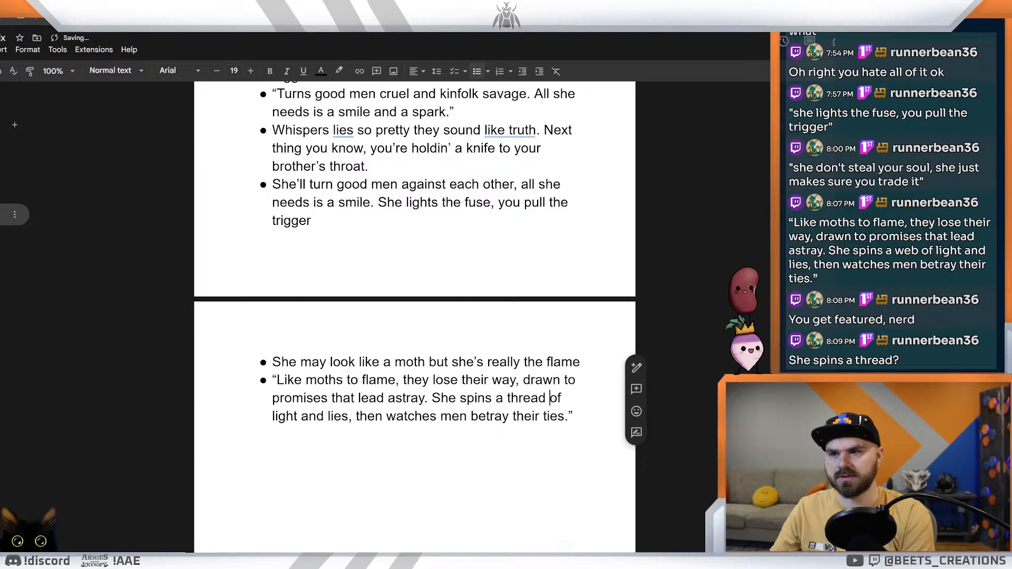
left_click(246, 451)
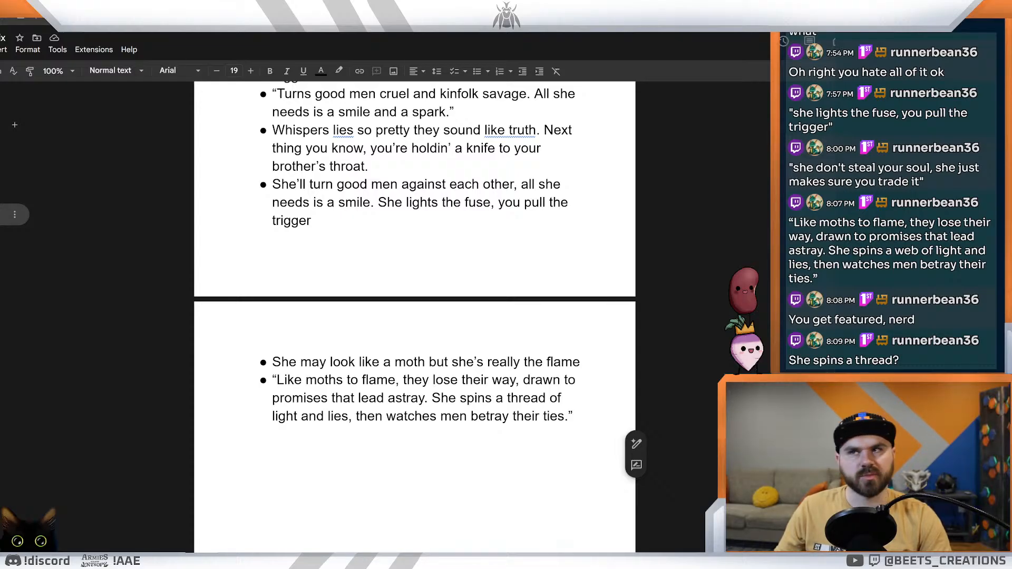
Step: Copy the full "Like moths to flame" quote from the last bullet, including its quotation marks
left_click_drag(276, 380, 569, 416)
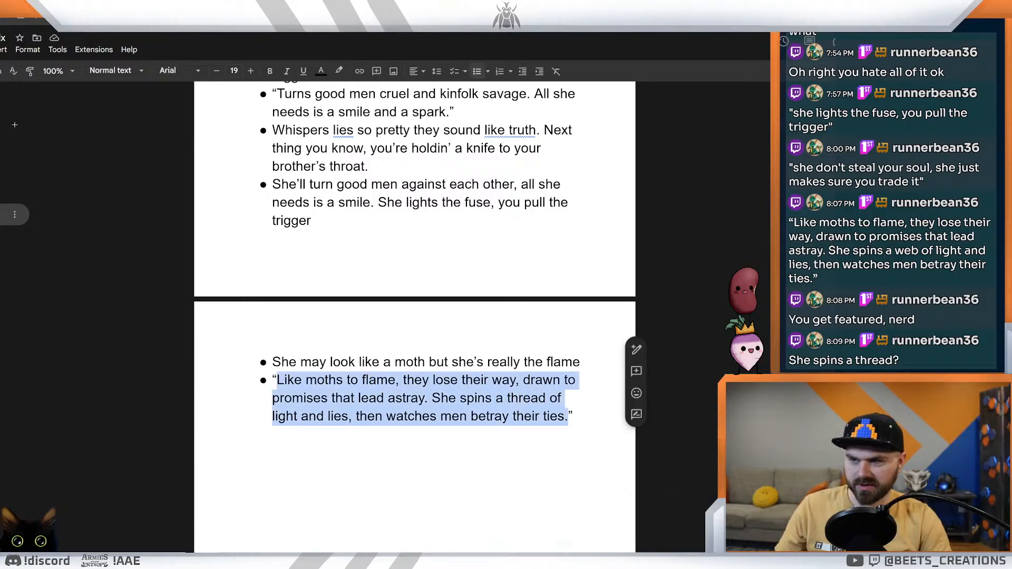
left_click(565, 398)
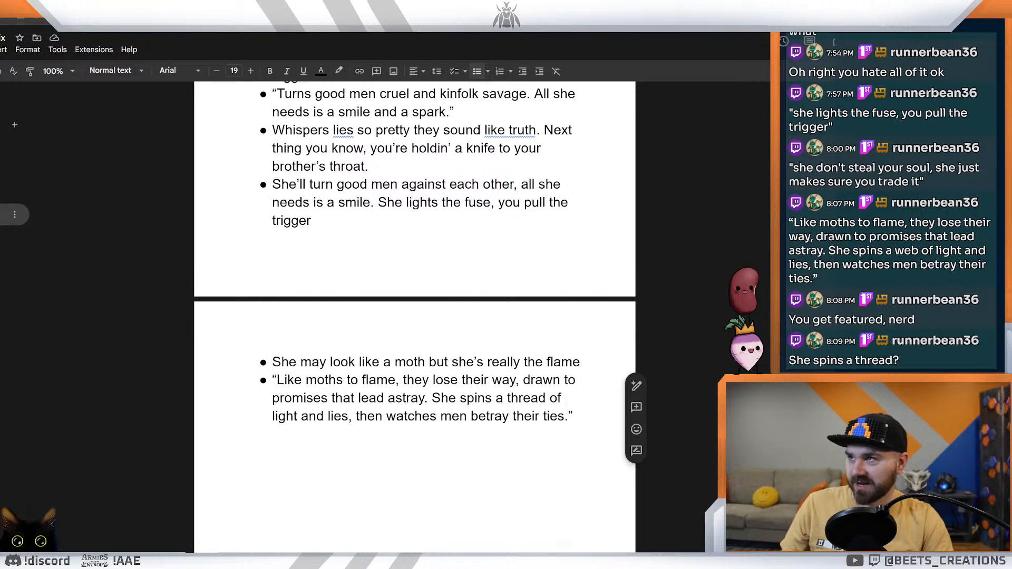
left_click_drag(573, 416, 272, 380)
key("ctrl+c")
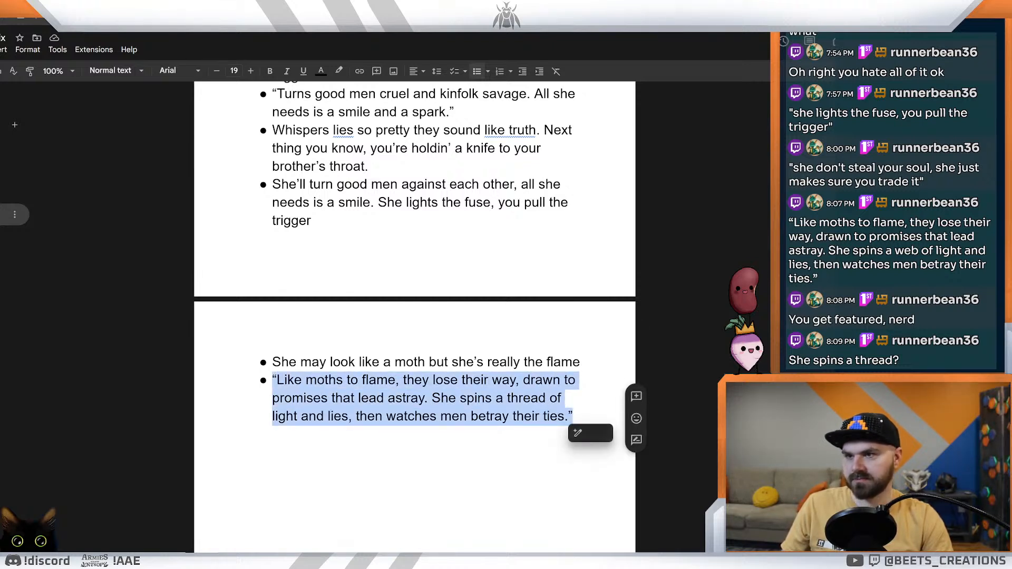
left_click(579, 380)
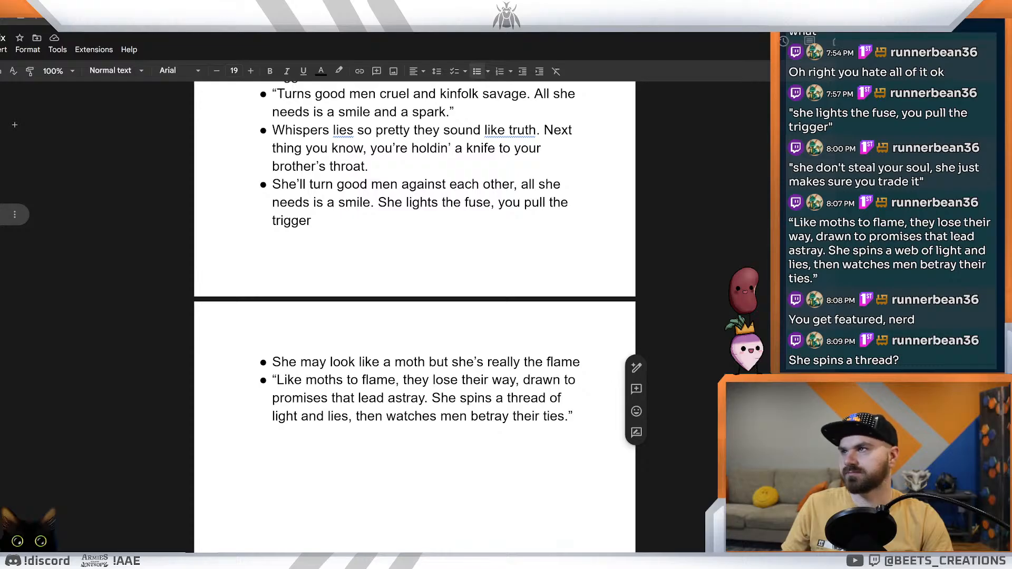
Step: Switch to the Blight of Blackridge spreadsheet and paste the "Like moths to flame" quote into the Silkflame Siren's empty flavor text cell in column O
key("ctrl+Tab")
key("ctrl+Tab")
key("ctrl+Tab")
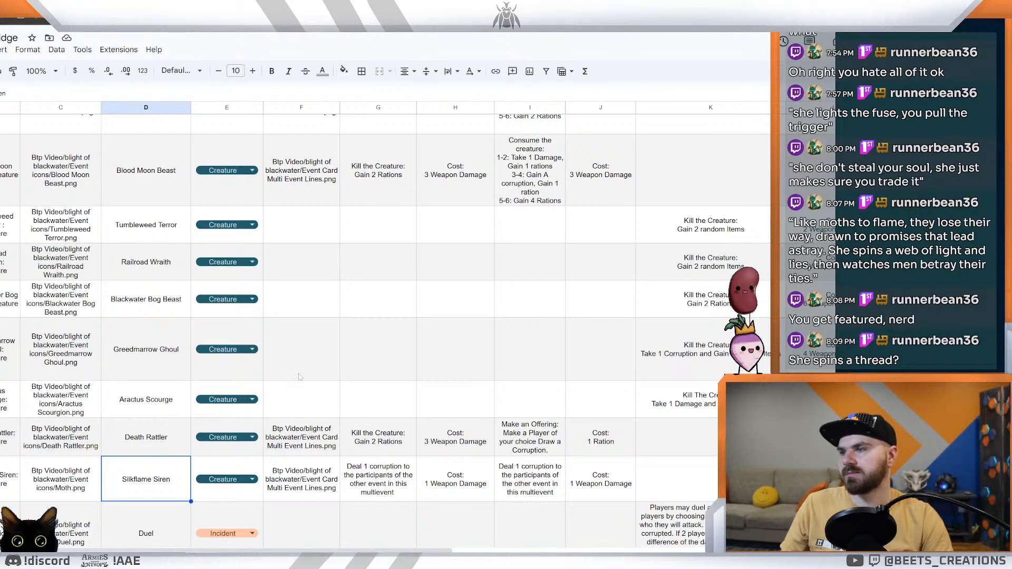
scroll(525, 452, "down", 1)
key("Right")
key("Right")
key("Right")
key("Right")
key("Right")
key("Right")
key("Right")
key("Right")
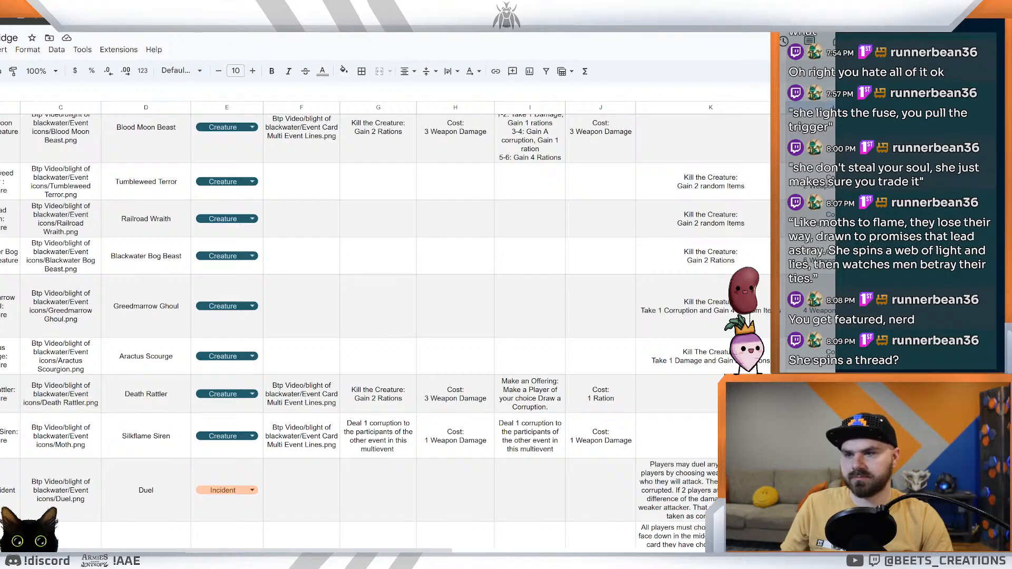
double_click(656, 438)
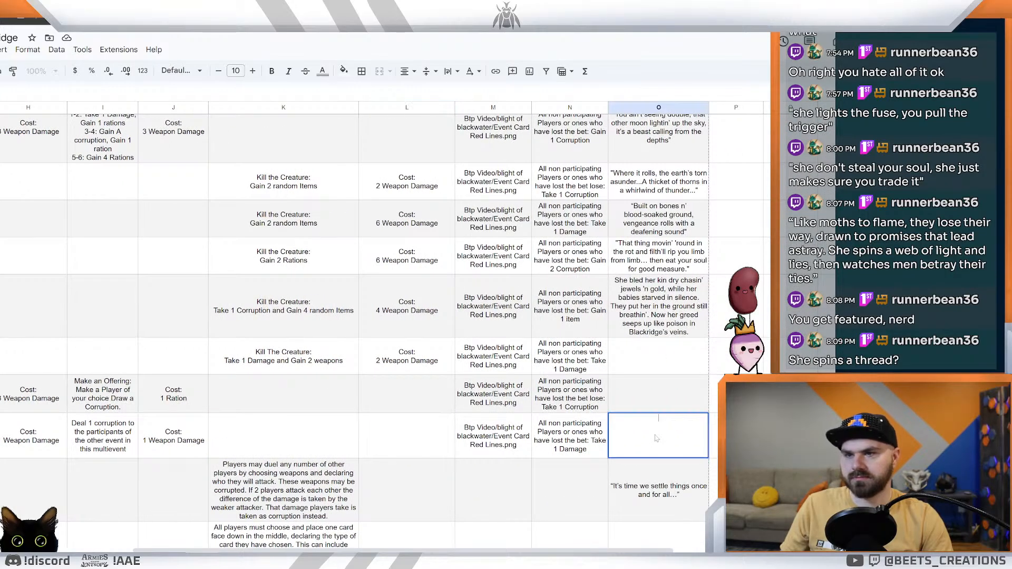
key("ctrl+v")
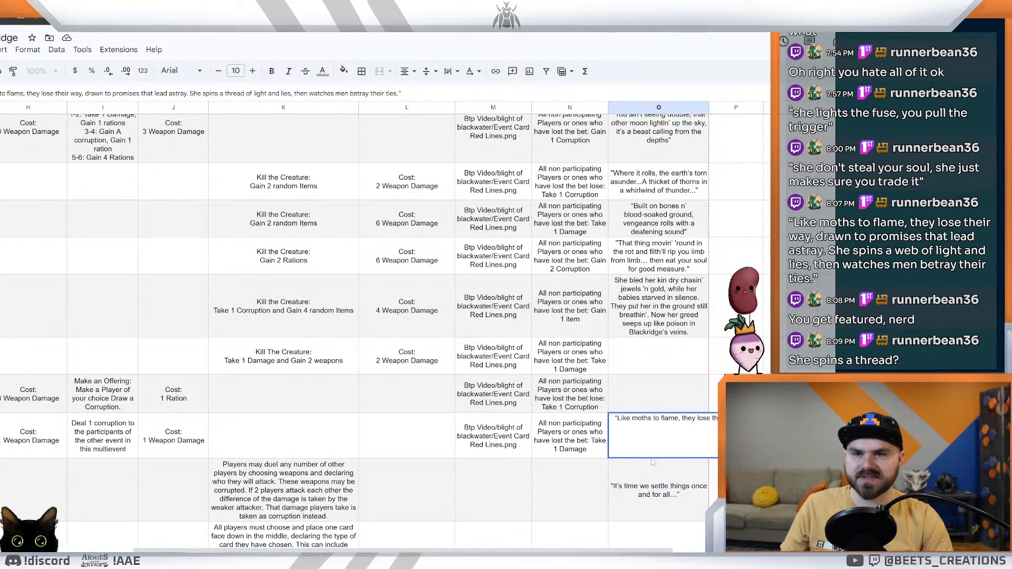
left_click(586, 485)
left_click(660, 434)
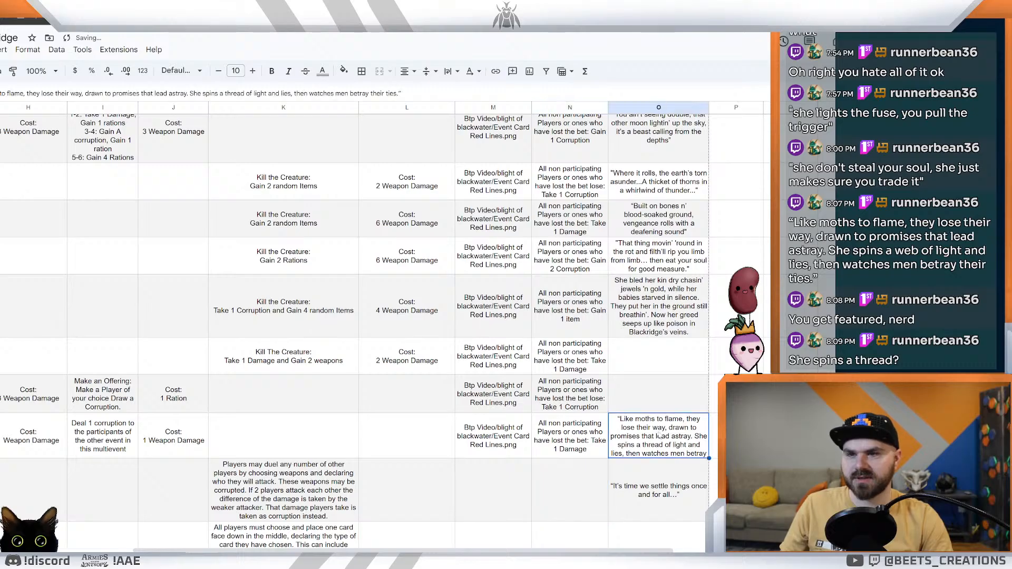
Step: Set the text wrapping of the Silkflame Siren's flavor text cell to Wrap and fit its row to the full quote
double_click(660, 434)
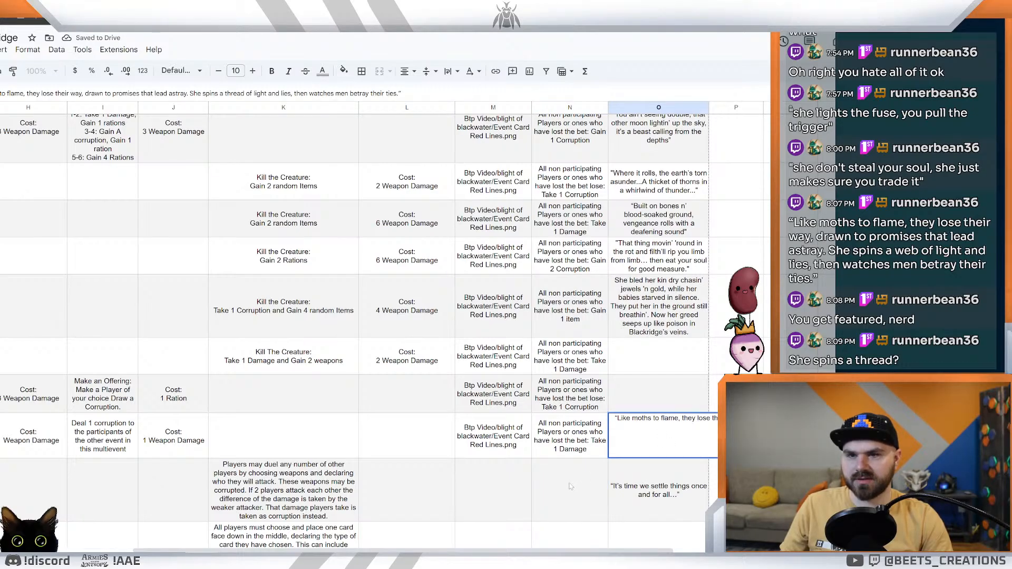
left_click(565, 483)
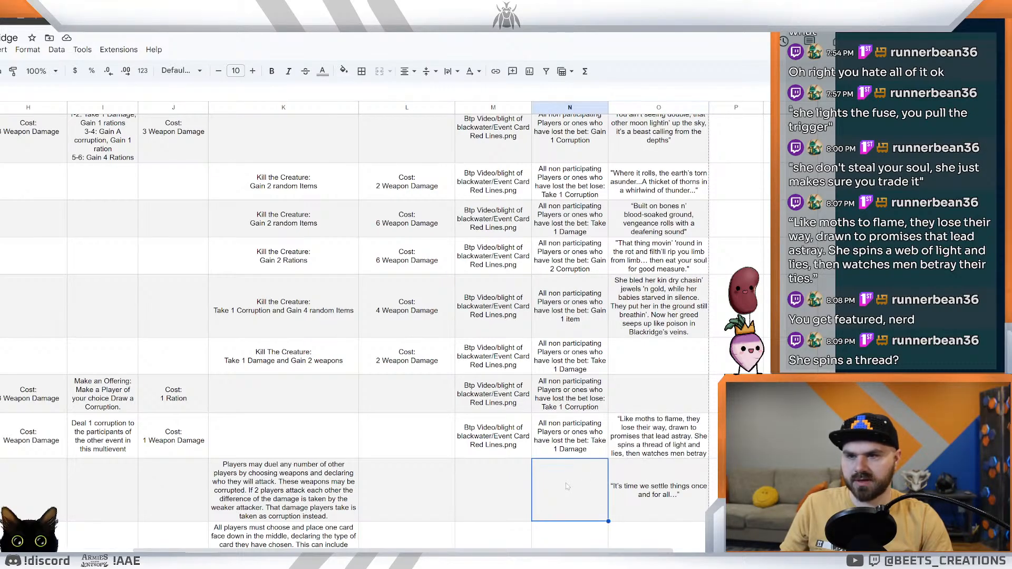
left_click(663, 449)
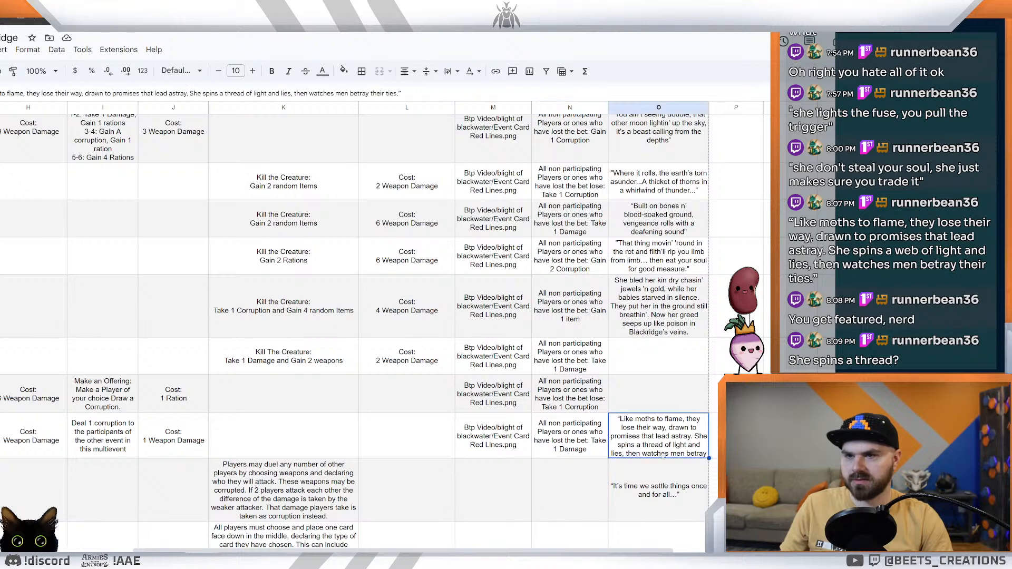
left_click(451, 72)
left_click(468, 92)
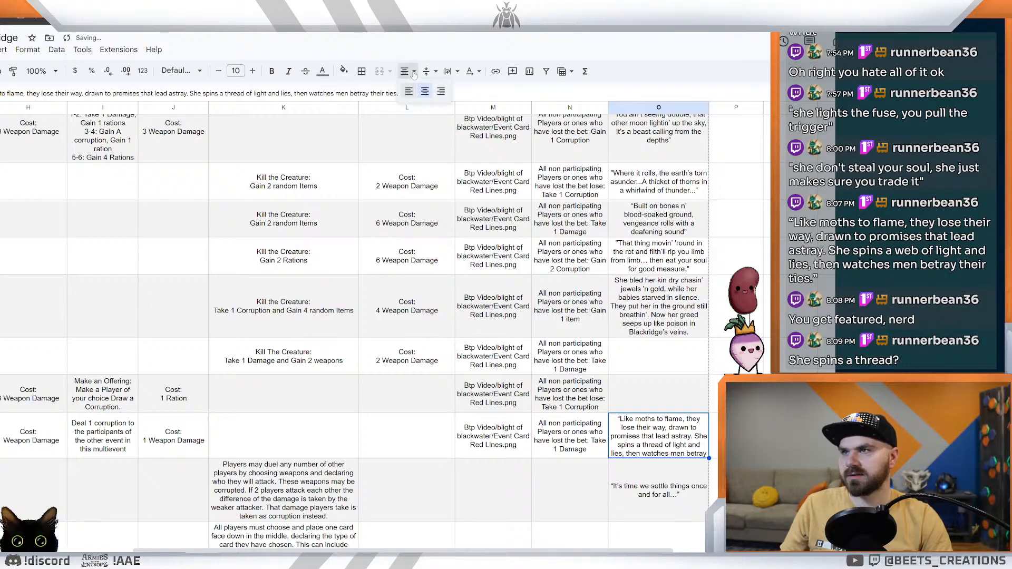
mouse_move(709, 459)
left_mouse_down()
mouse_move(712, 467)
mouse_move(690, 461)
left_mouse_up()
key("ctrl+z")
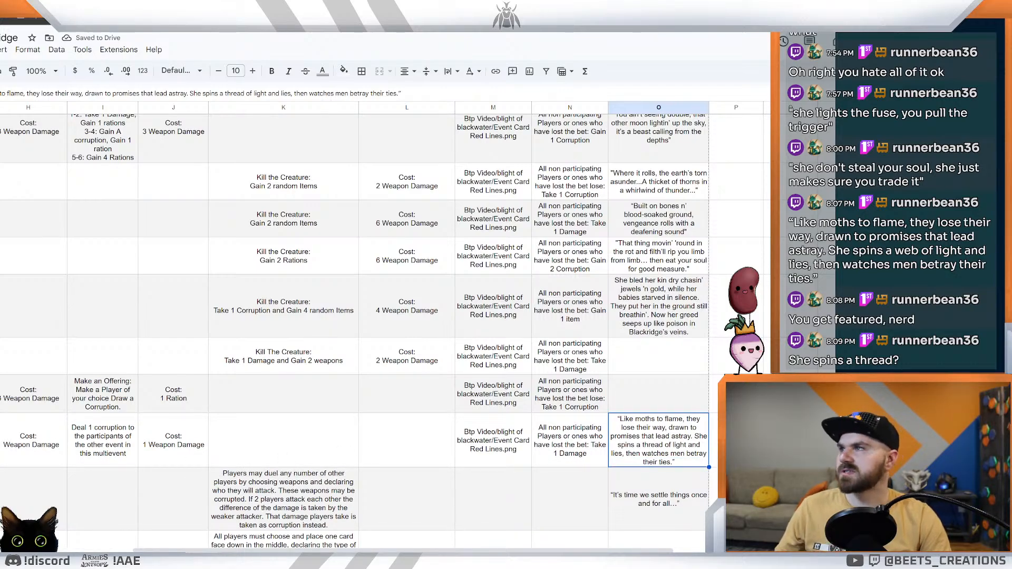
Step: Switch to the card designer, move the enlarged preview aside, and compare the Silkflame Siren card with Aractus Scourge and Death Rattler
key("ctrl+Tab")
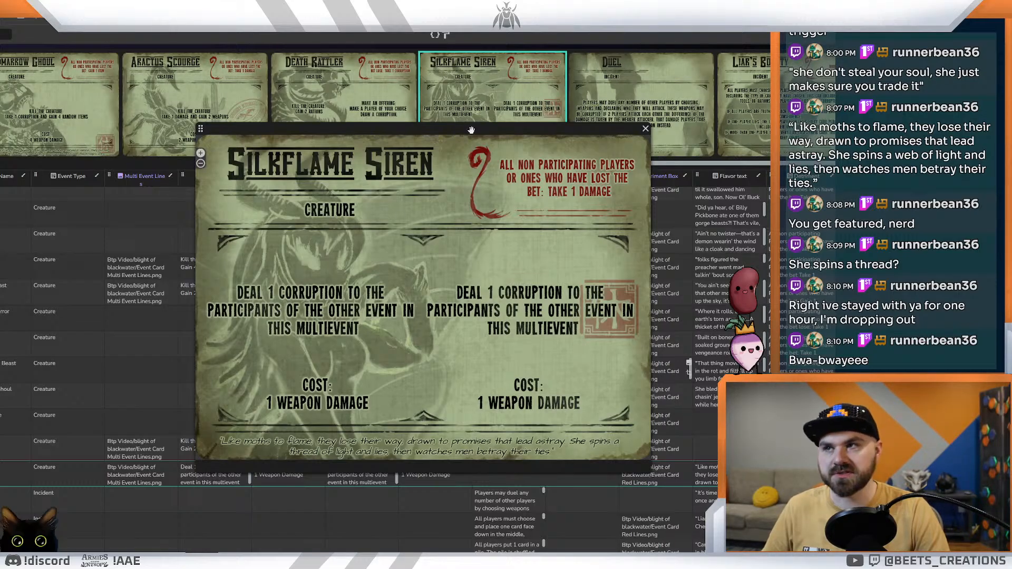
left_click_drag(486, 134, 577, 175)
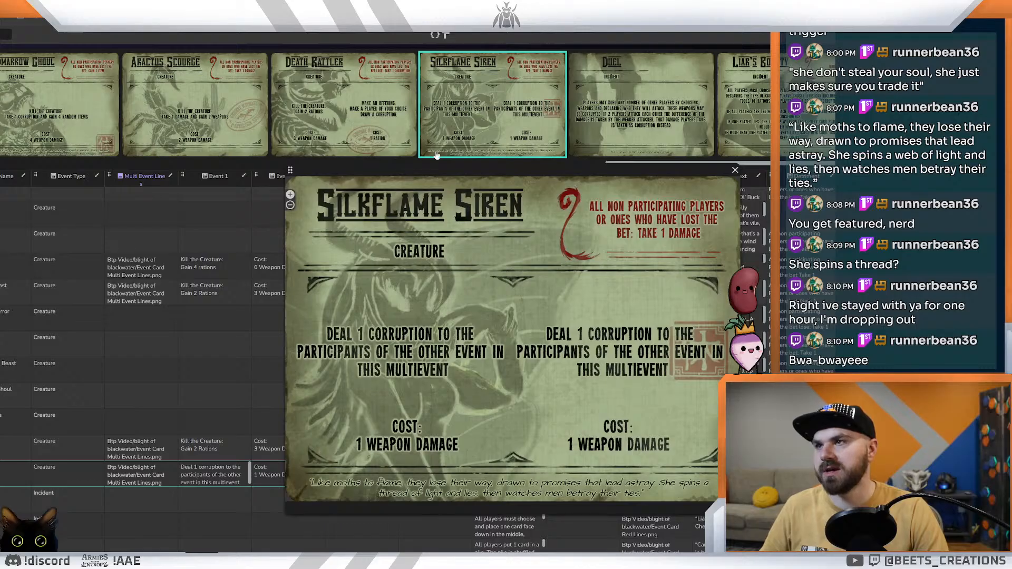
left_click(367, 118)
left_click(370, 112)
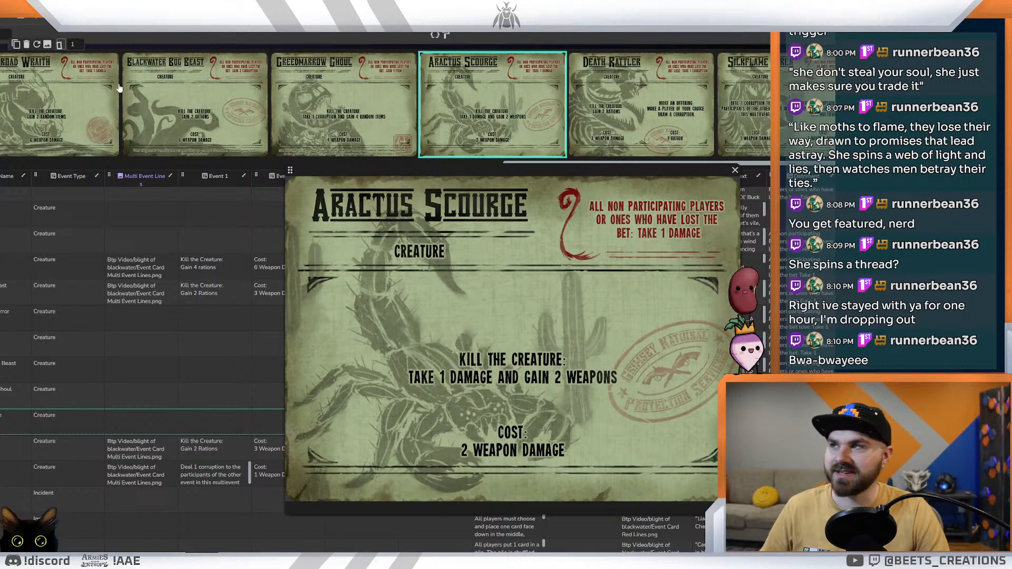
mouse_move(123, 93)
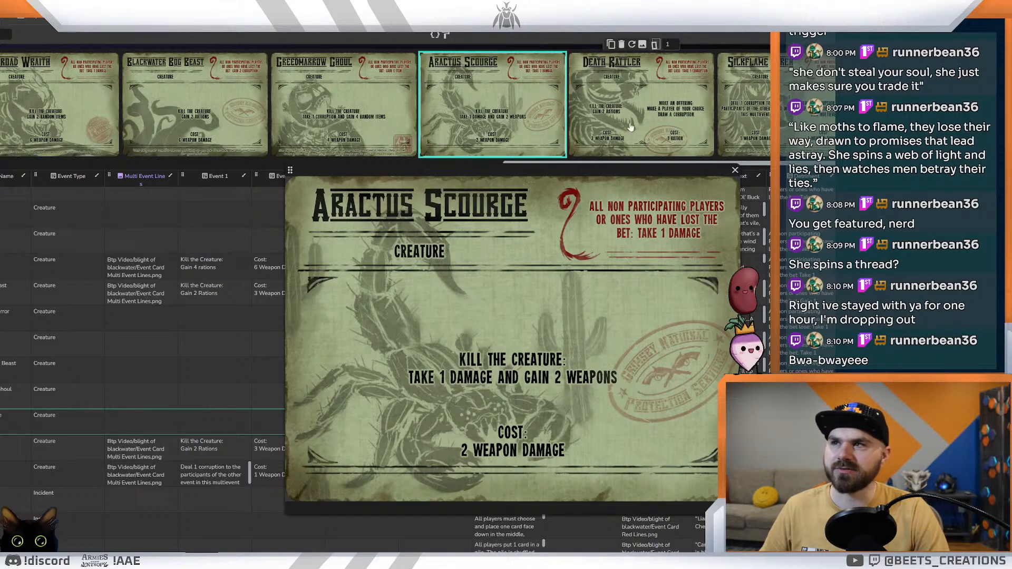
left_click(759, 103)
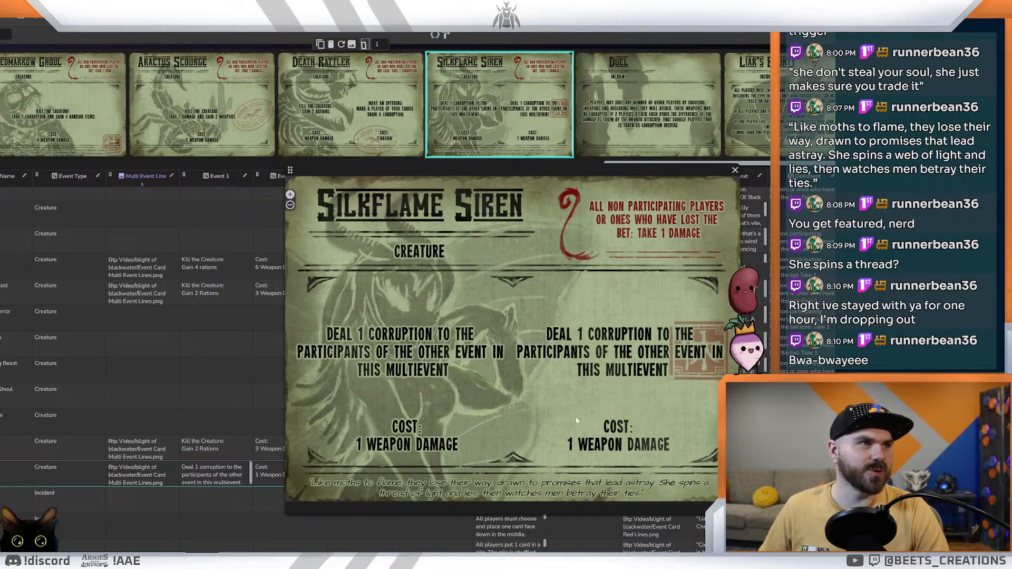
left_click(365, 106)
left_click(366, 106)
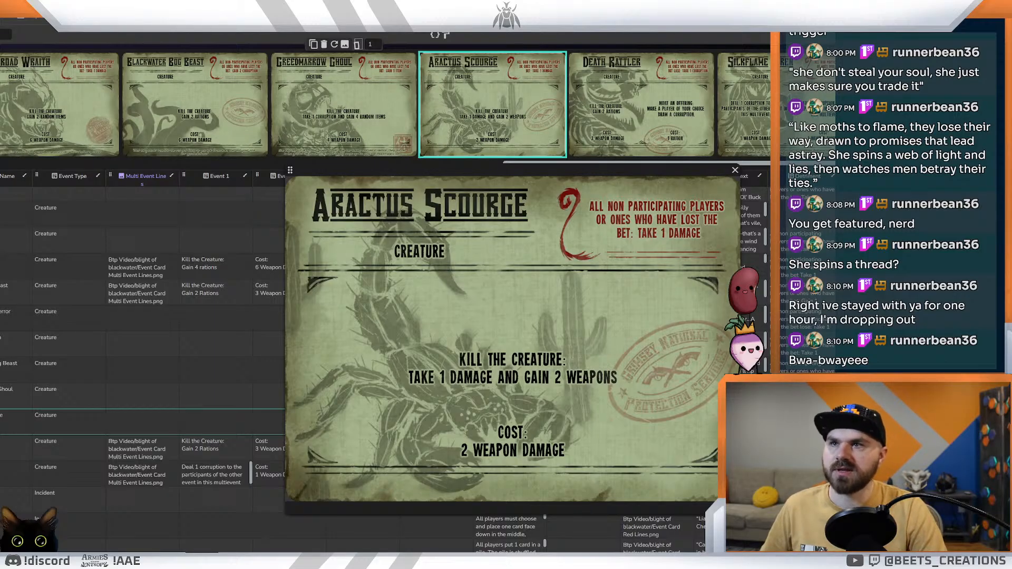
left_click(747, 108)
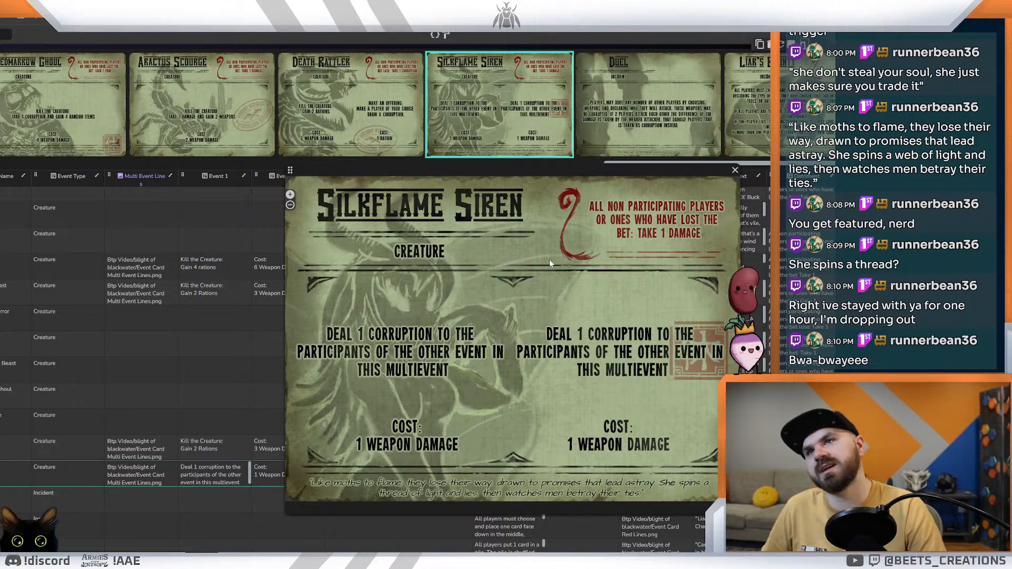
key("Left")
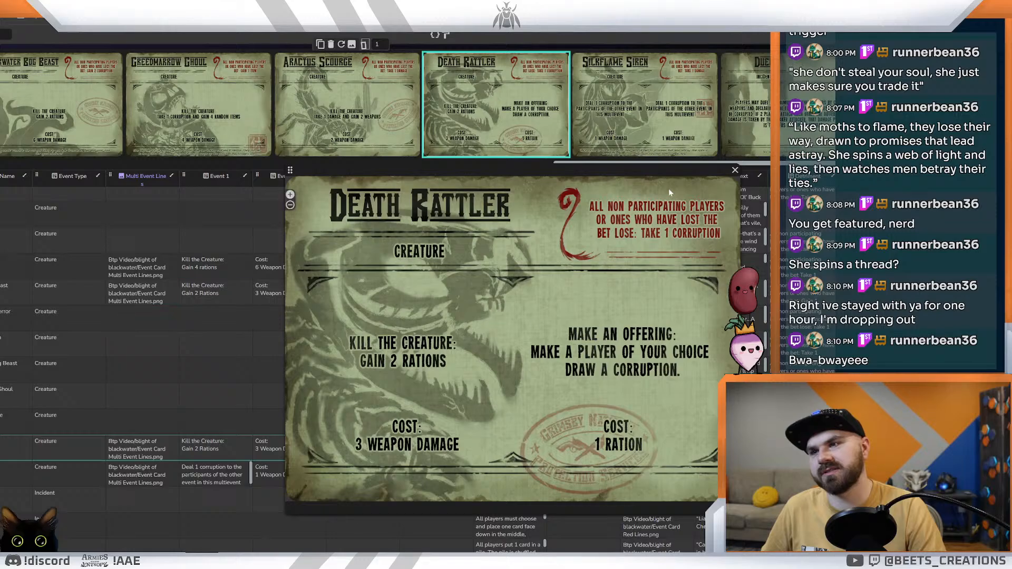
left_click(327, 148)
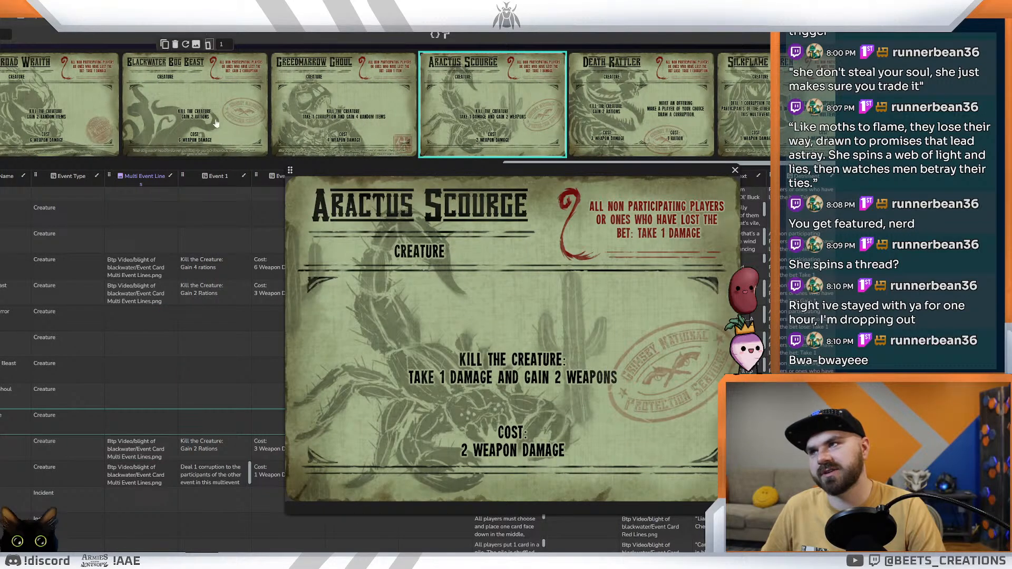
left_click(727, 127)
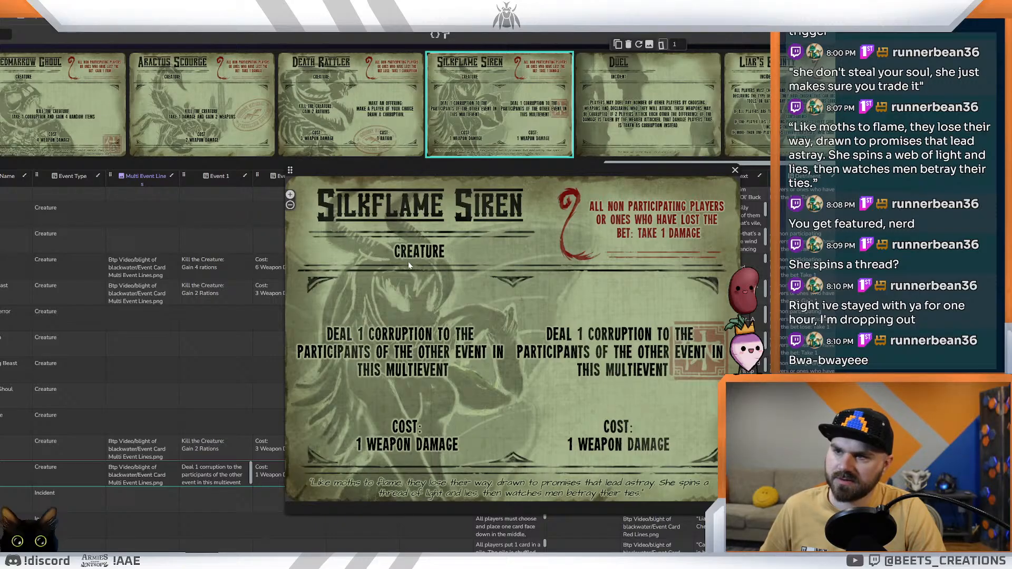
Step: In the ideas document, reword the first mechanic under "Idea 2" to "Give 1 corruption to each participants of the other event in this multievent"
key("alt+Tab")
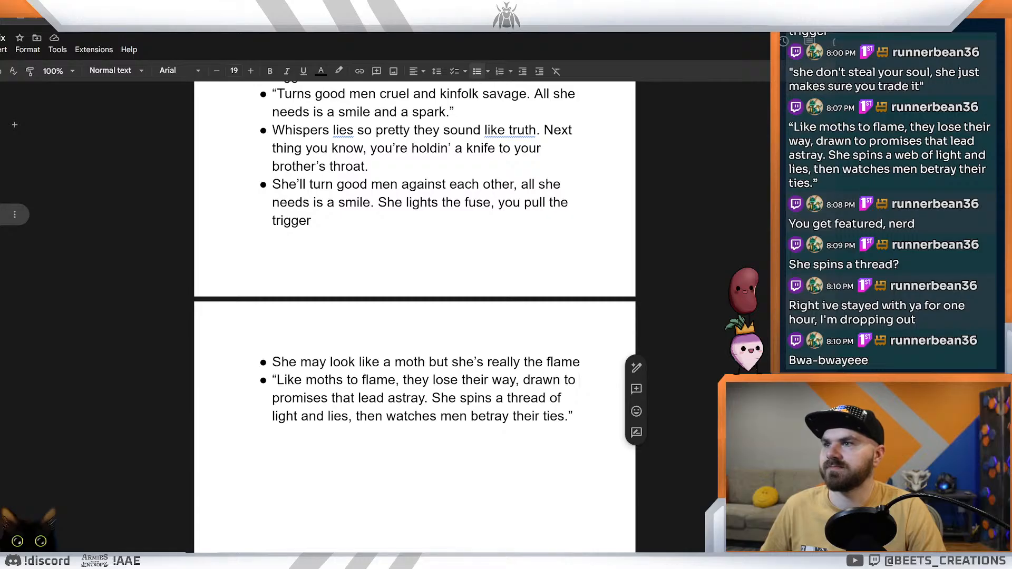
scroll(415, 316, "up", 9)
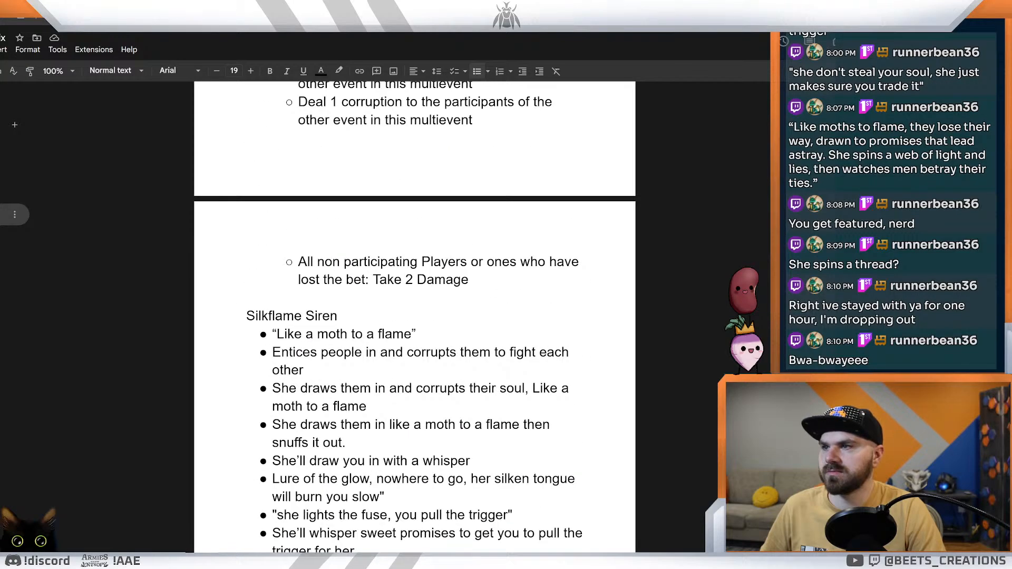
scroll(415, 317, "up", 2)
scroll(415, 316, "down", 8)
scroll(415, 316, "up", 1)
scroll(415, 316, "up", 4)
scroll(415, 317, "up", 3)
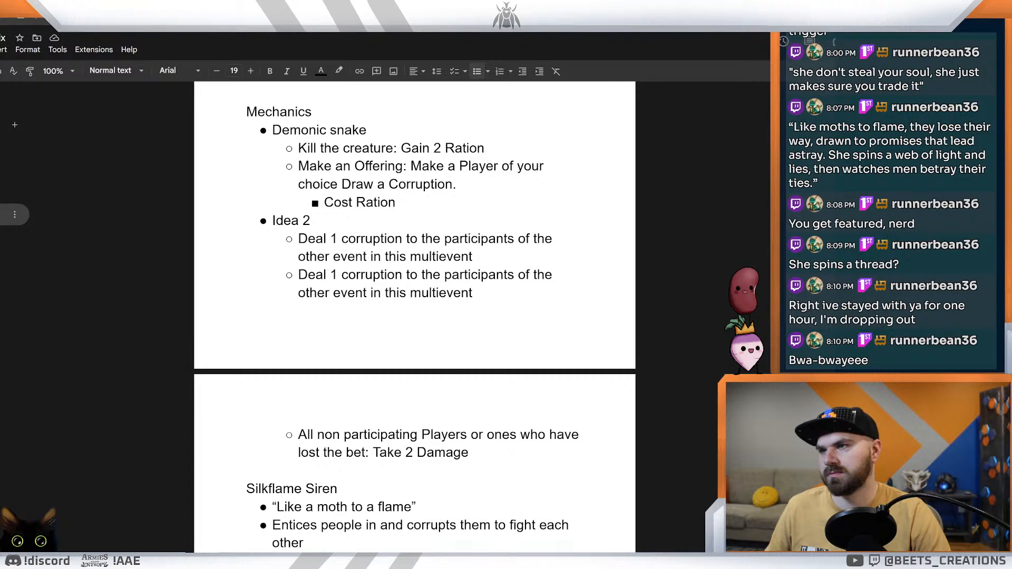
double_click(432, 239)
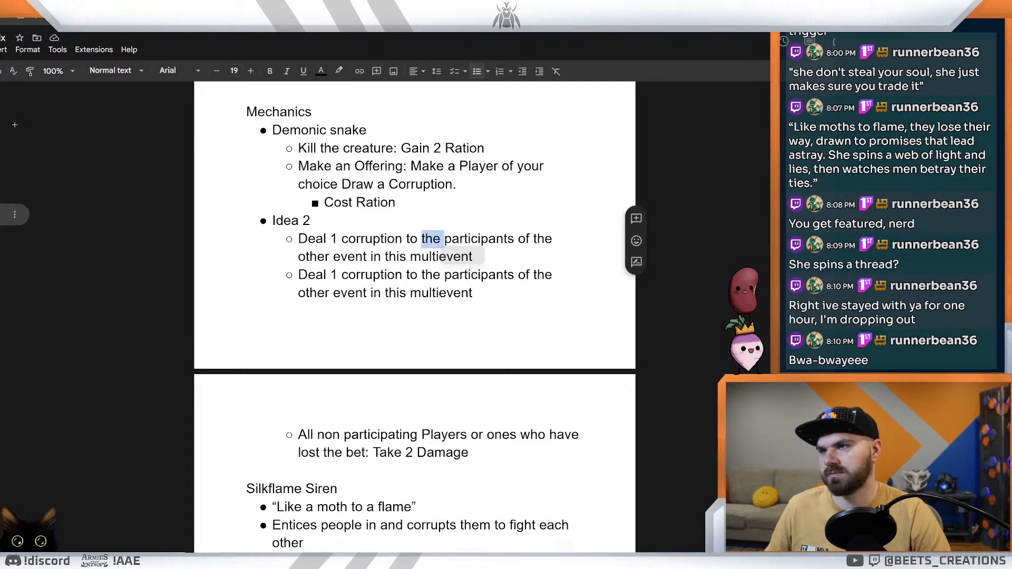
type("Each")
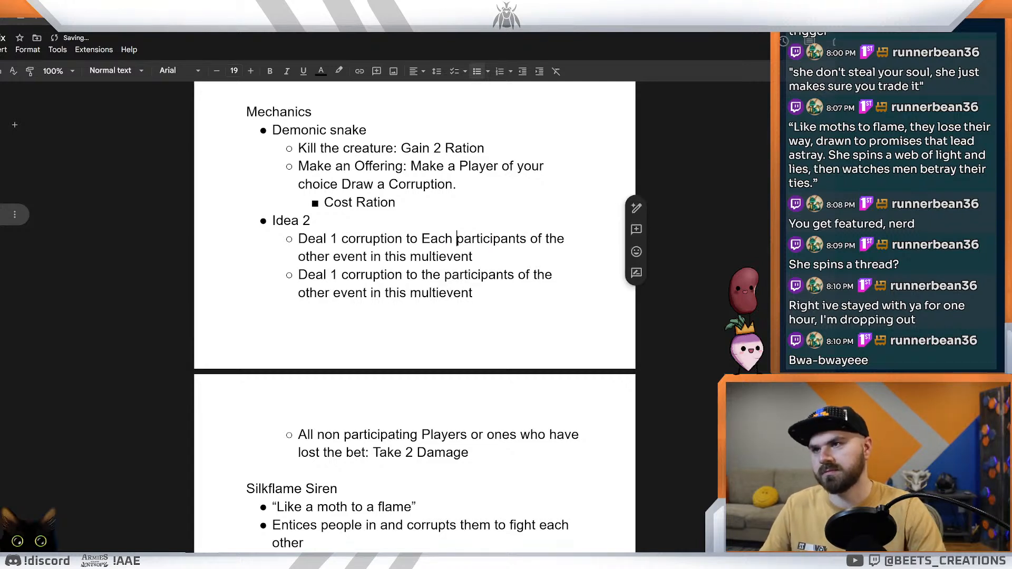
key("BackSpace")
key("BackSpace")
key("BackSpace")
key("BackSpace")
key("BackSpace")
type("each")
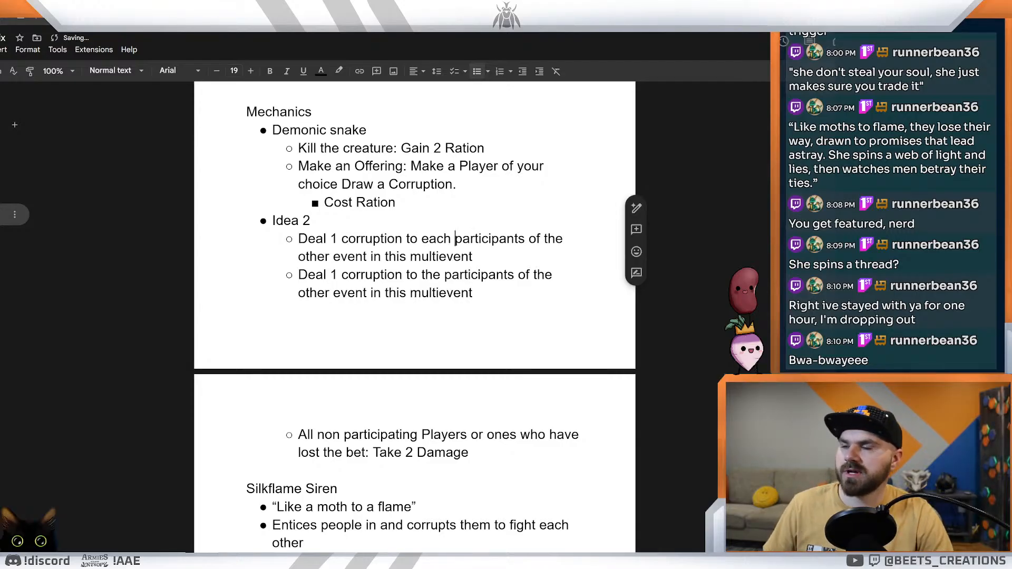
double_click(312, 238)
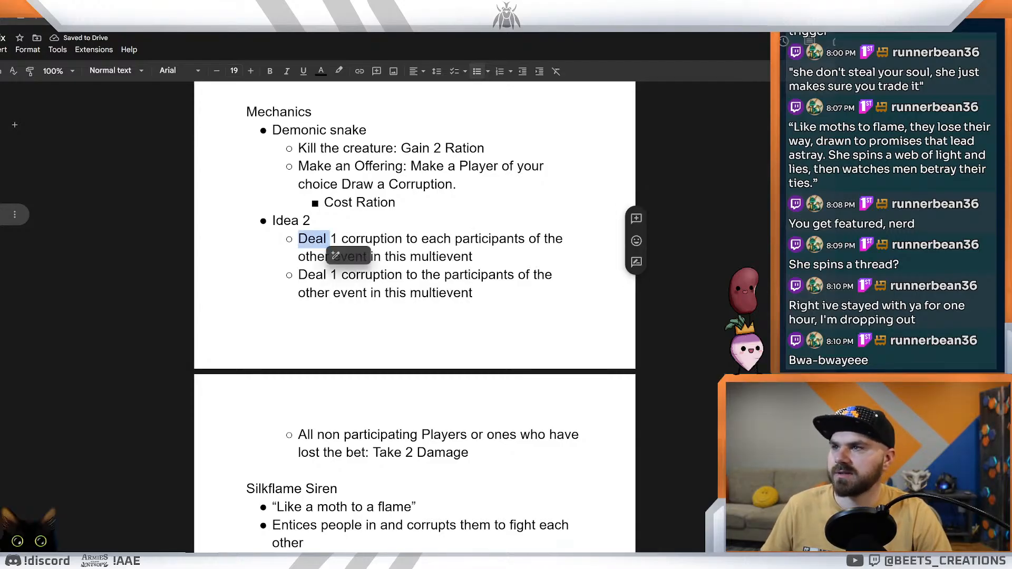
type("Give")
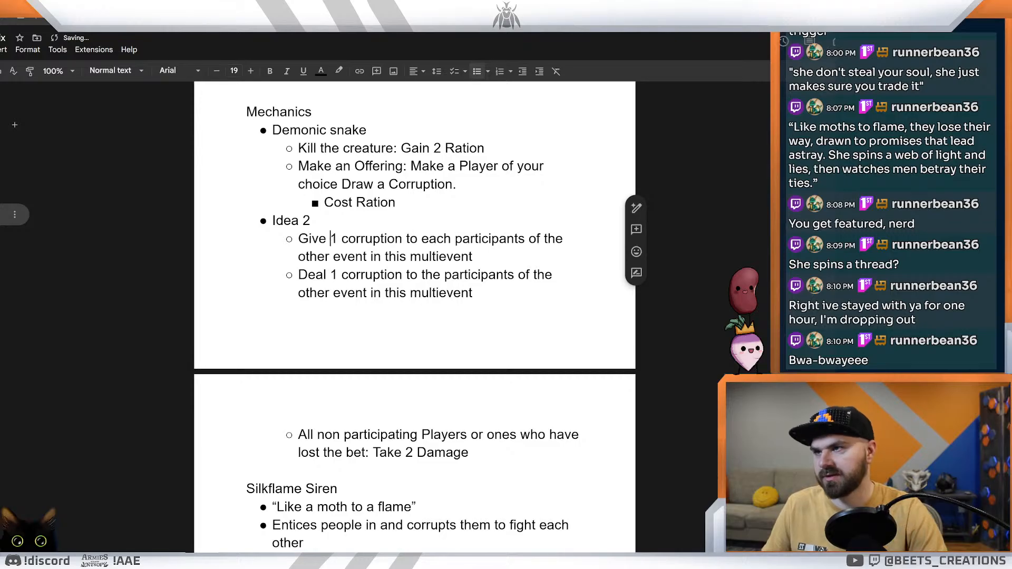
Step: Examine the wording of the "Give 1 corruption" mechanic under Idea 2, particularly the phrase "event in this multievent"
left_click(422, 257)
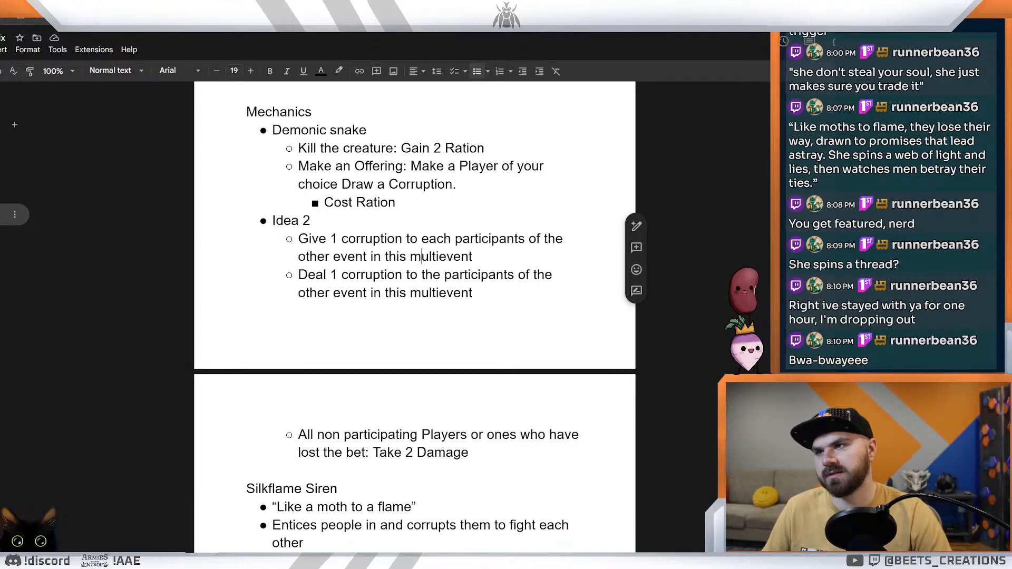
left_click_drag(474, 257, 299, 239)
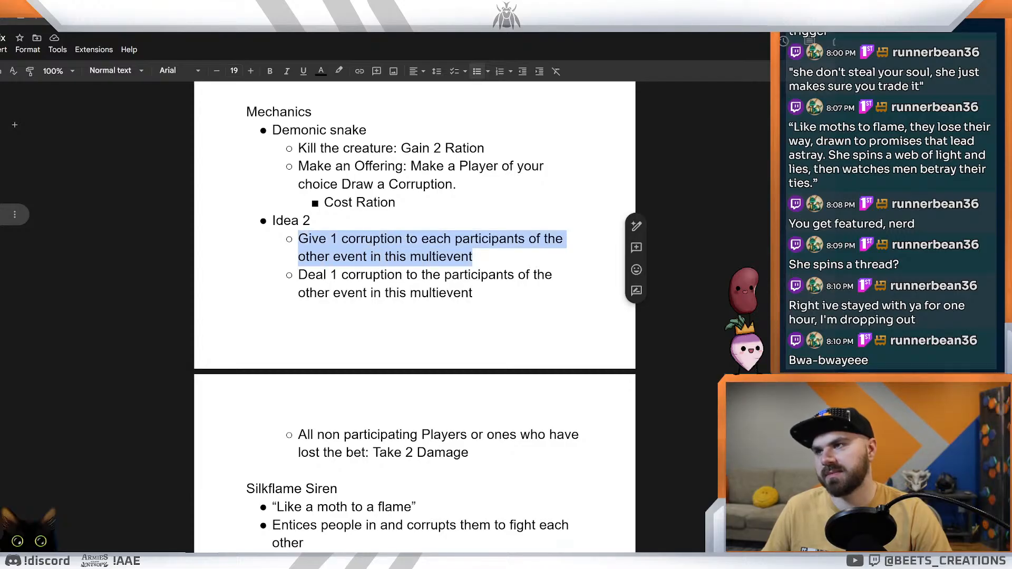
left_click(474, 257)
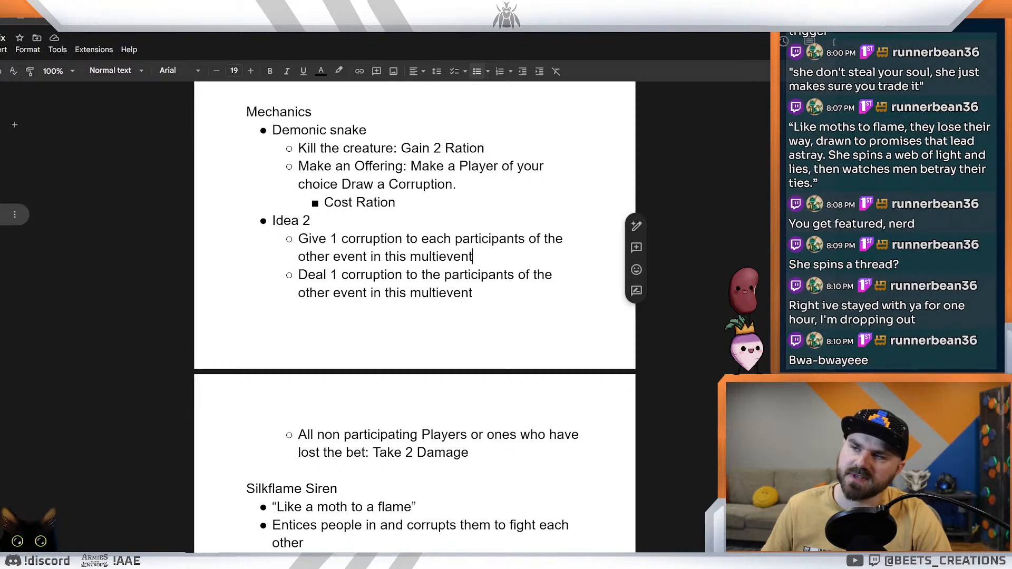
right_click(492, 242)
left_click(461, 257)
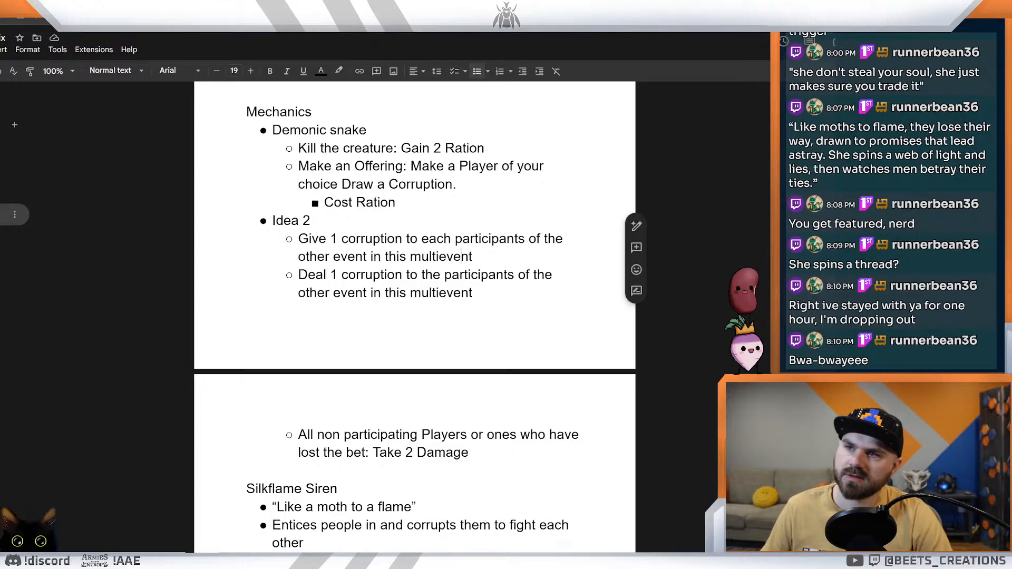
left_click_drag(473, 256, 332, 257)
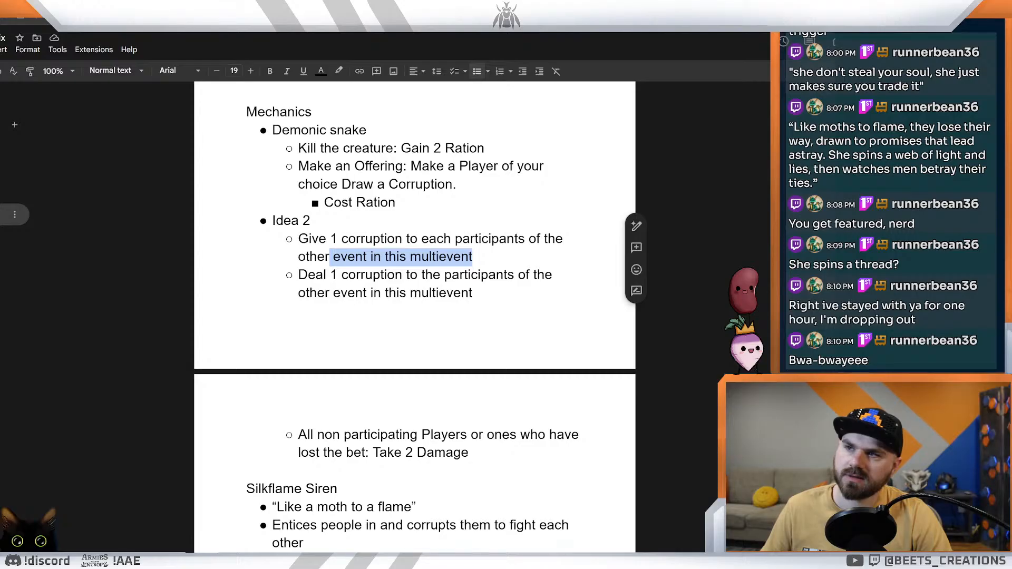
left_click(472, 257)
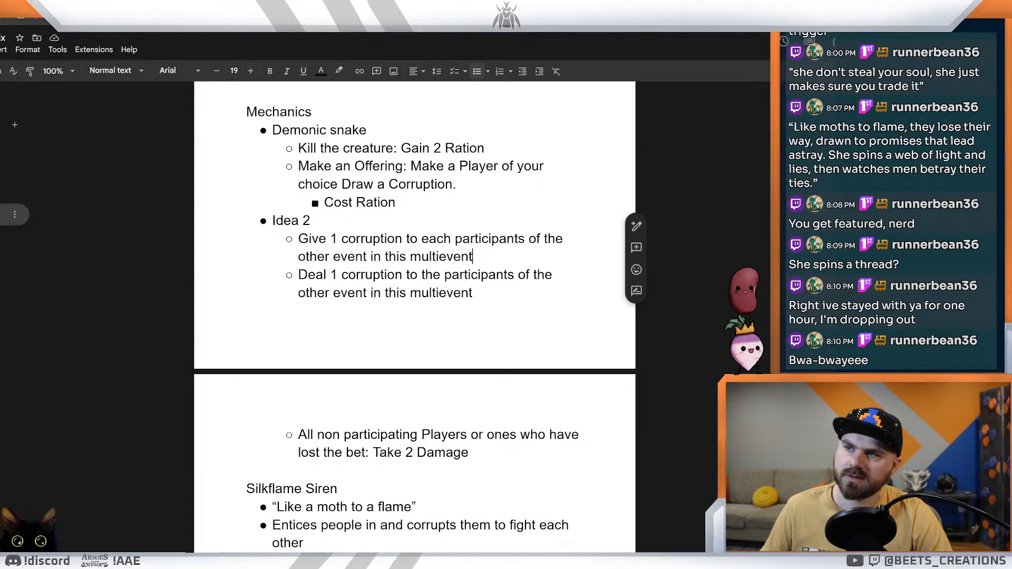
left_click_drag(334, 256, 406, 257)
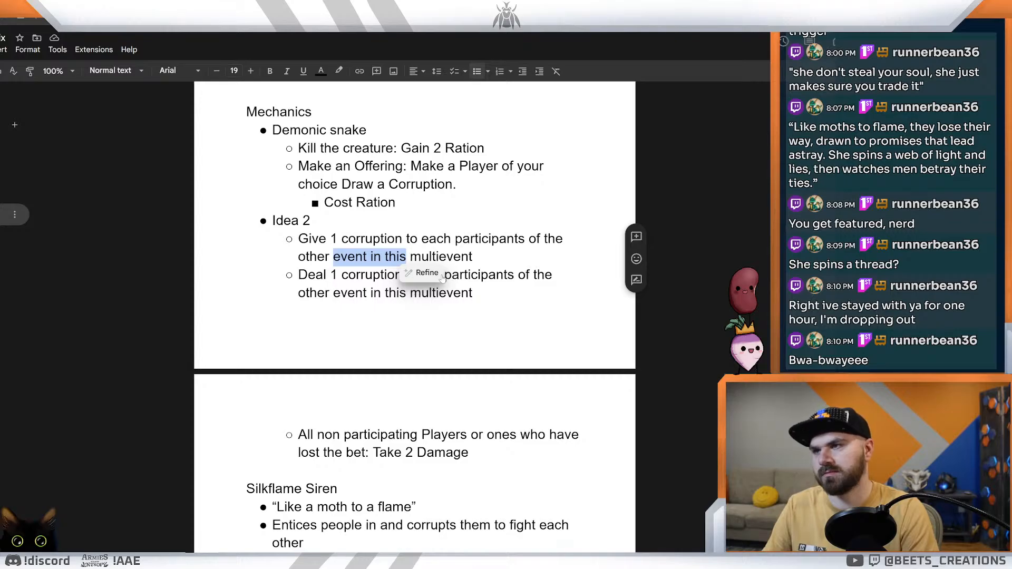
left_click(474, 257)
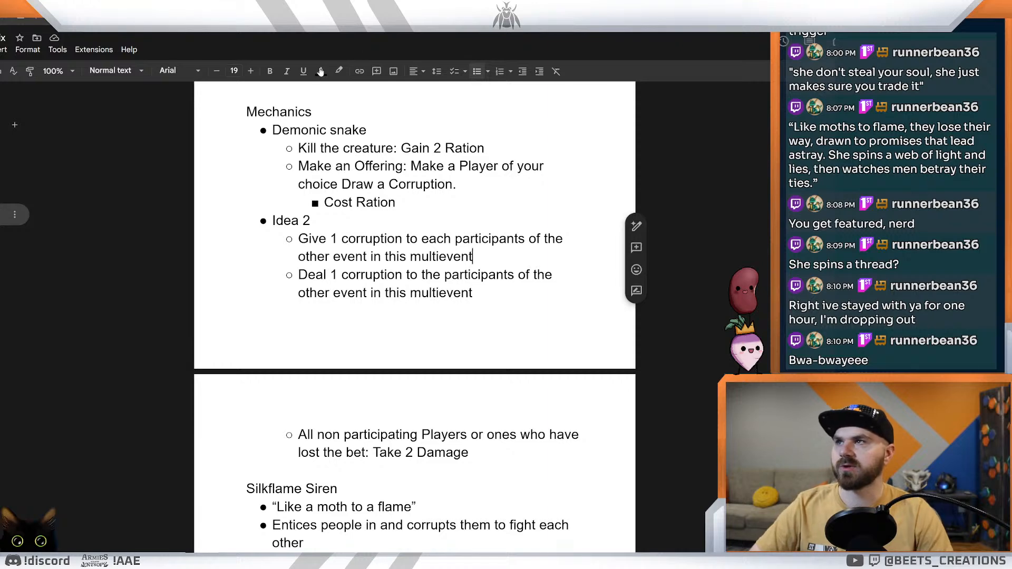
Step: Compare the Idea 2 mechanic wording in the ideas document with the Silkflame Siren's spreadsheet row and its card preview
key("ctrl+Tab")
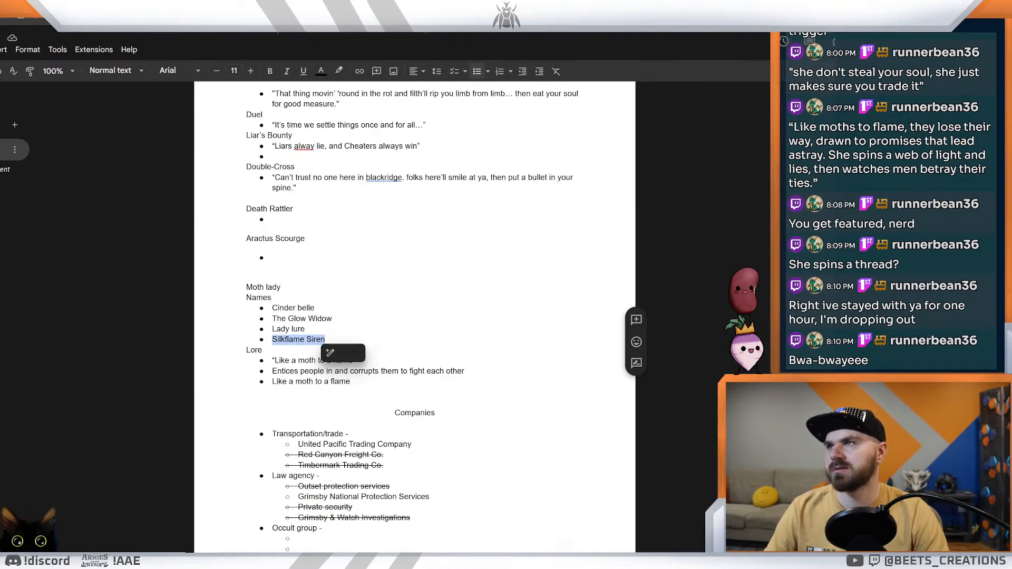
key("ctrl+Tab")
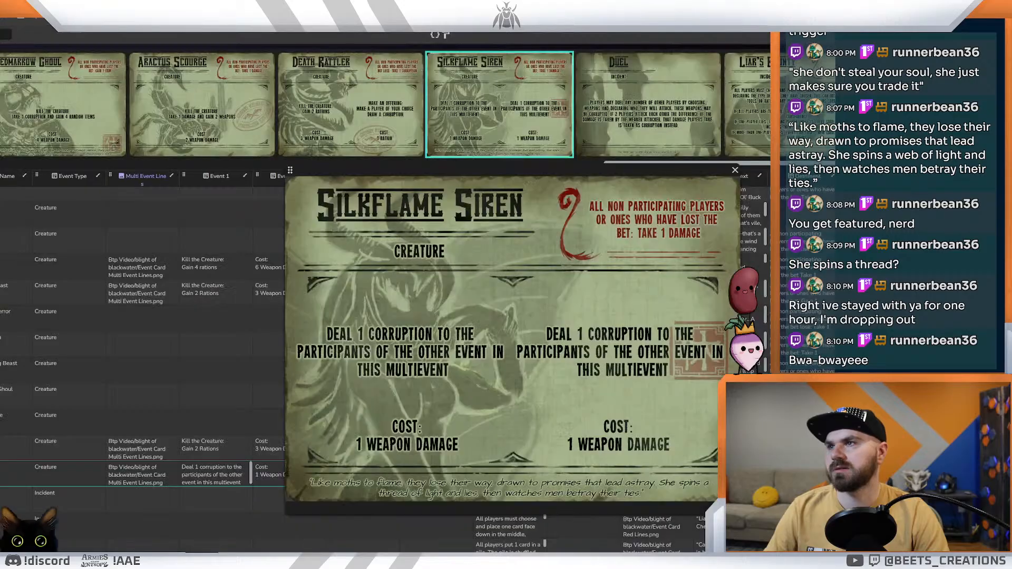
key("ctrl+Tab")
key("ctrl+Tab")
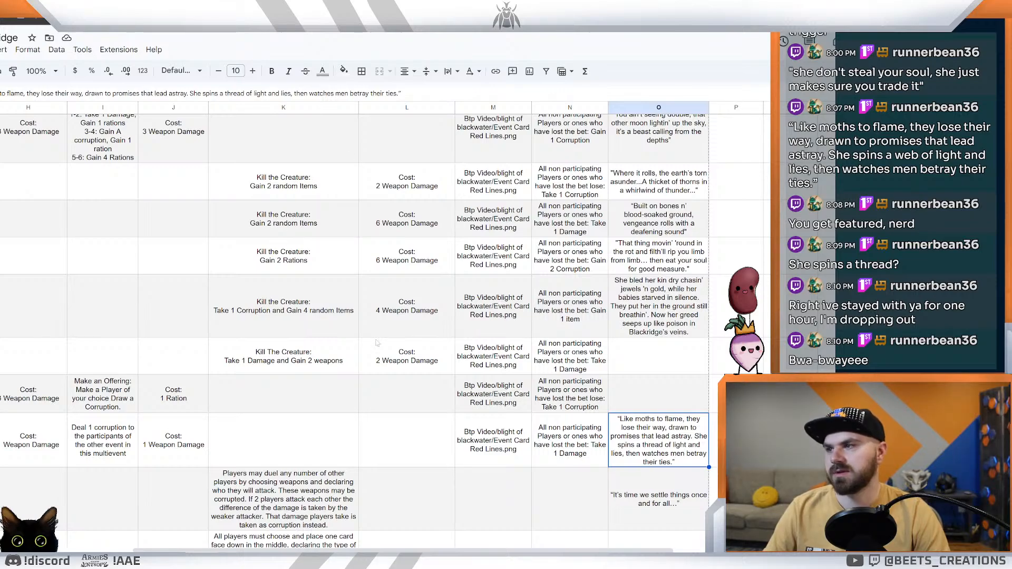
scroll(116, 535, "left", 10)
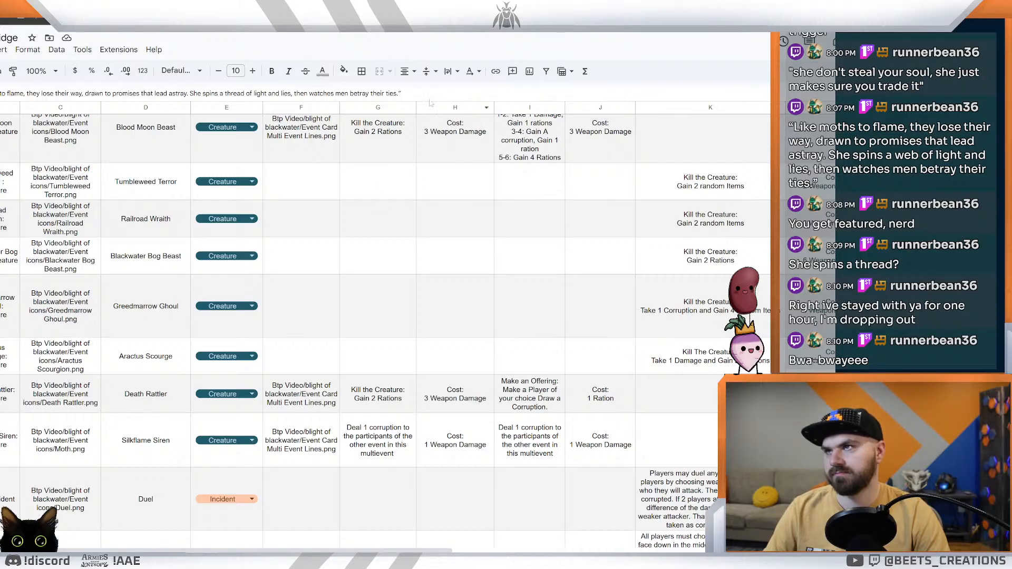
left_click(359, 7)
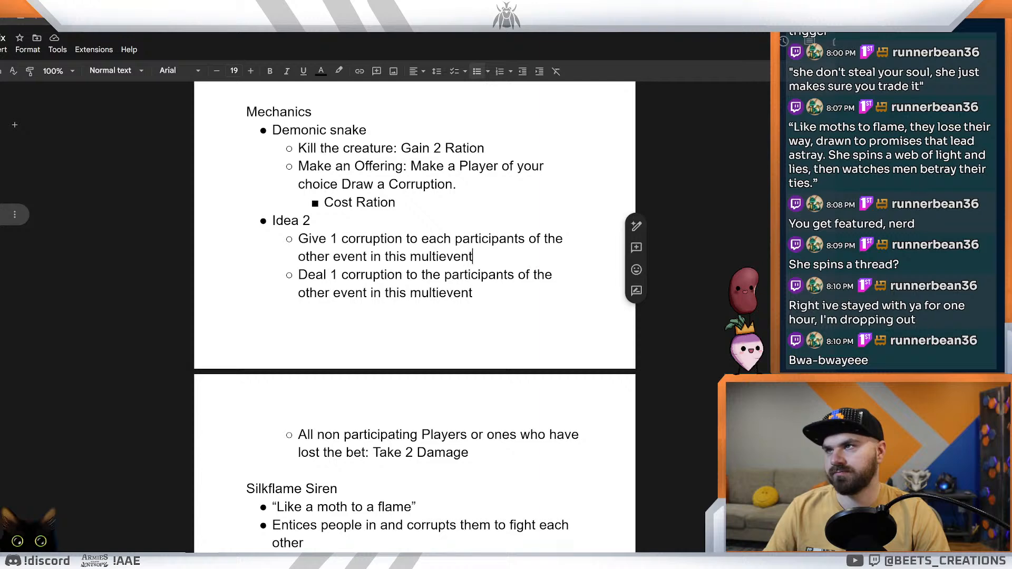
left_click(285, 7)
left_click(211, 8)
left_click(137, 8)
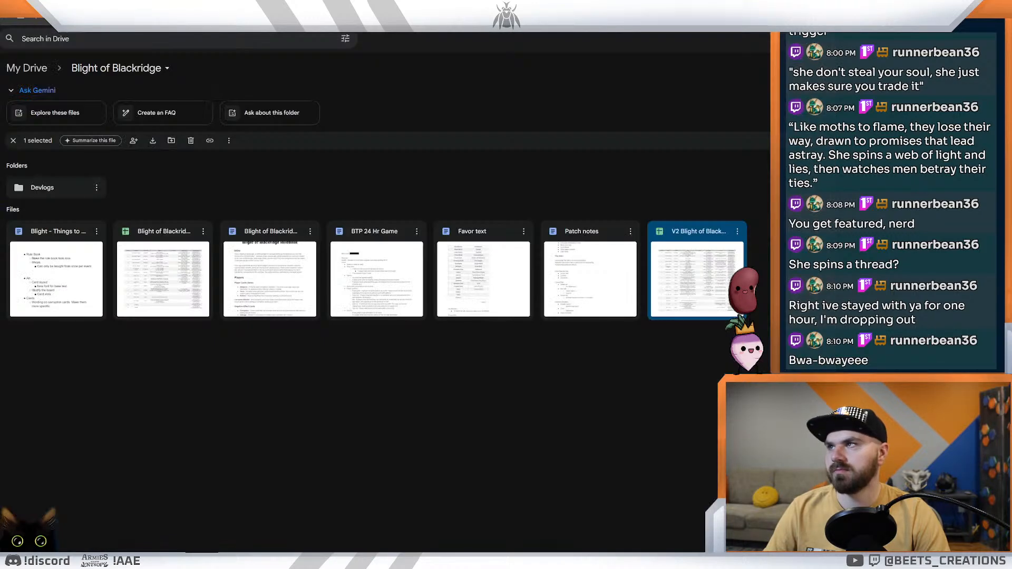
left_click(63, 7)
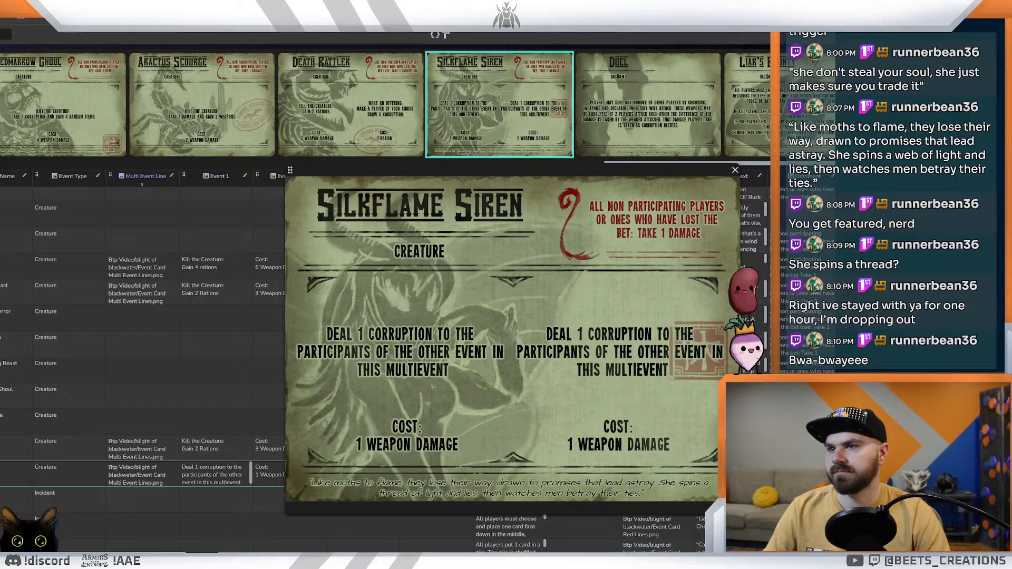
left_click(358, 7)
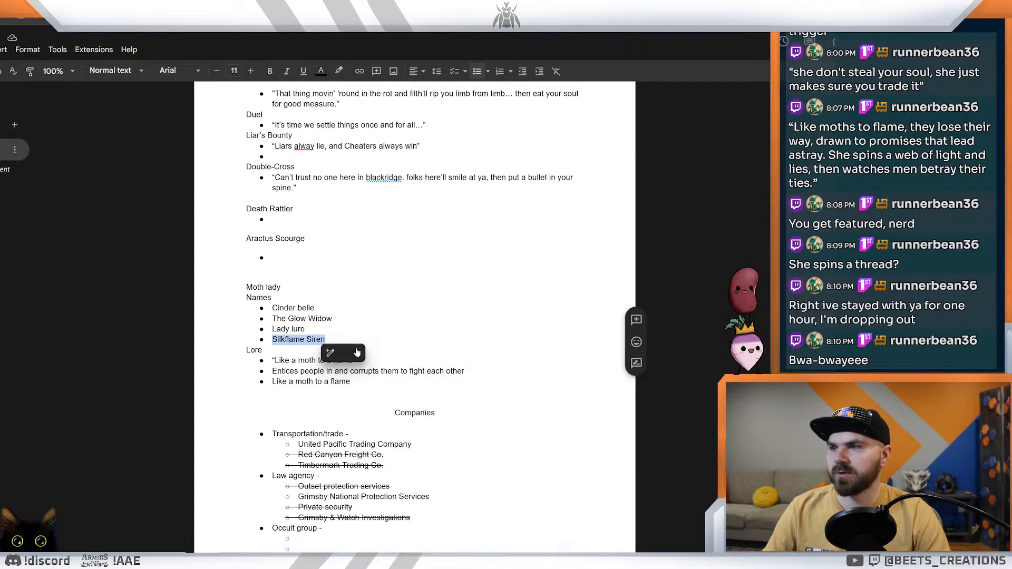
left_click(396, 8)
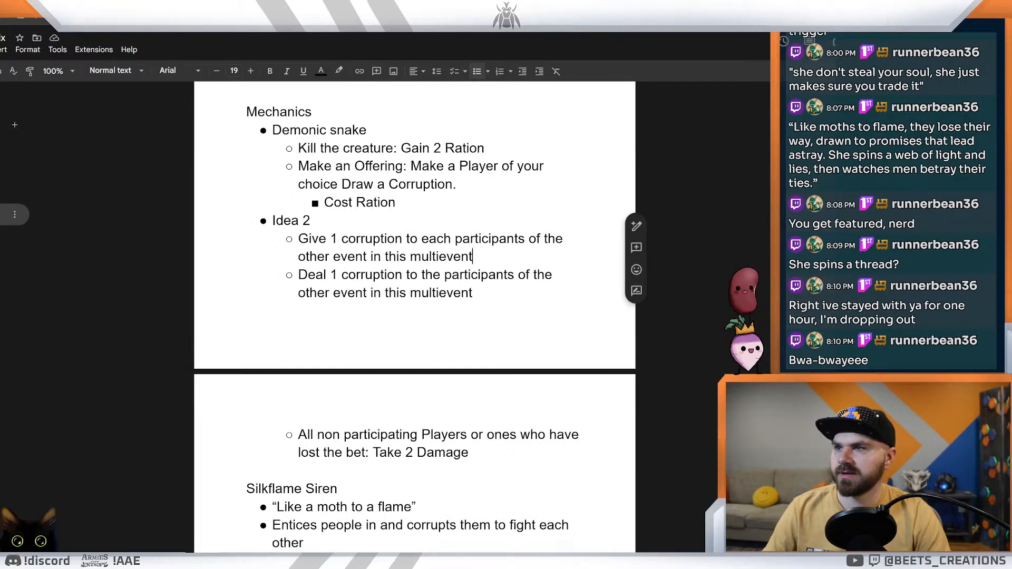
Step: In the ideas document, add the heading "Fight for her:" in front of the "Give 1 corruption" mechanic under Idea 2
left_click(299, 238)
type("Fight for")
key("BackSpace")
key("BackSpace")
key("BackSpace")
key("BackSpace")
type("For her")
key("BackSpace")
key("BackSpace")
key("BackSpace")
key("BackSpace")
key("BackSpace")
key("BackSpace")
key("BackSpace")
key("BackSpace")
type("for her")
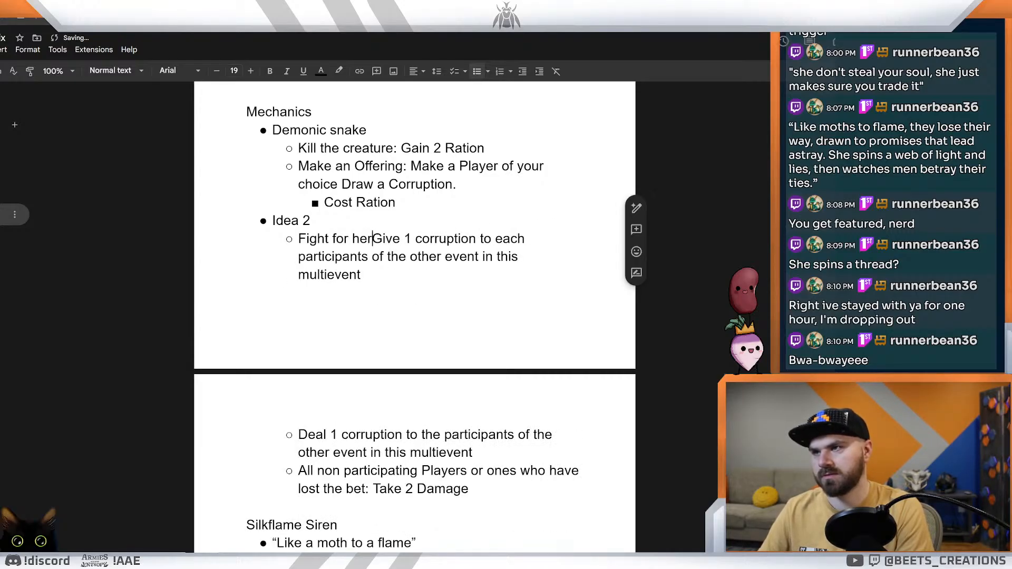
type(":")
key("Return")
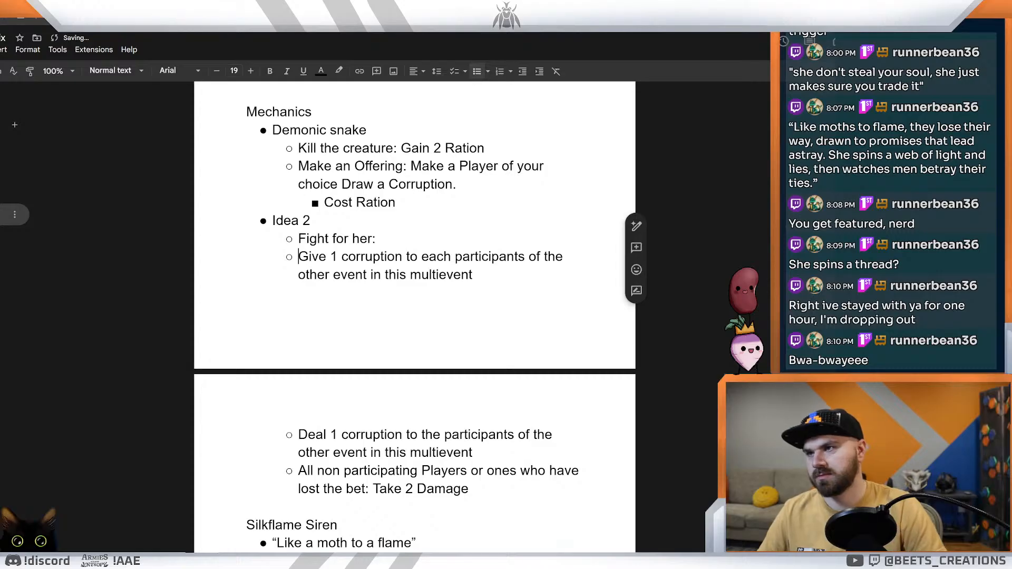
key("BackSpace")
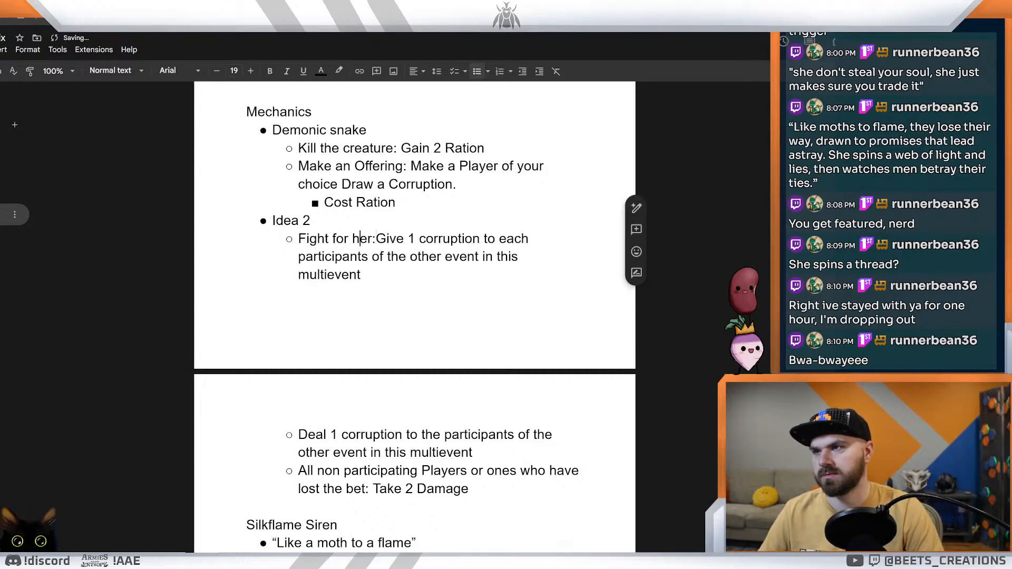
Step: Switch to the card designer to review the Silkflame Siren card's two event texts, and return to the Blight of Blackridge spreadsheet
key("ctrl+Tab")
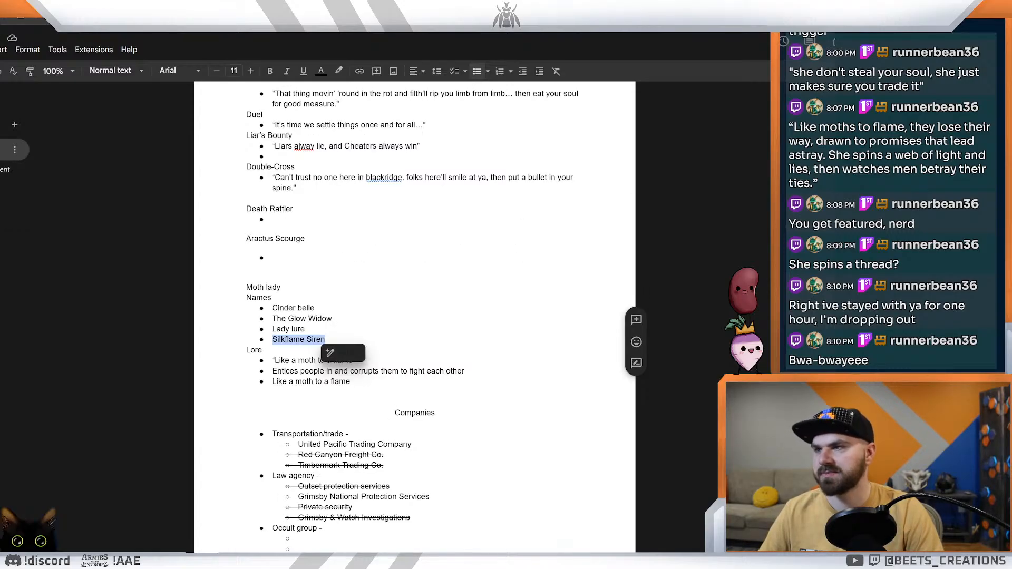
key("ctrl+Tab")
key("ctrl+Tab")
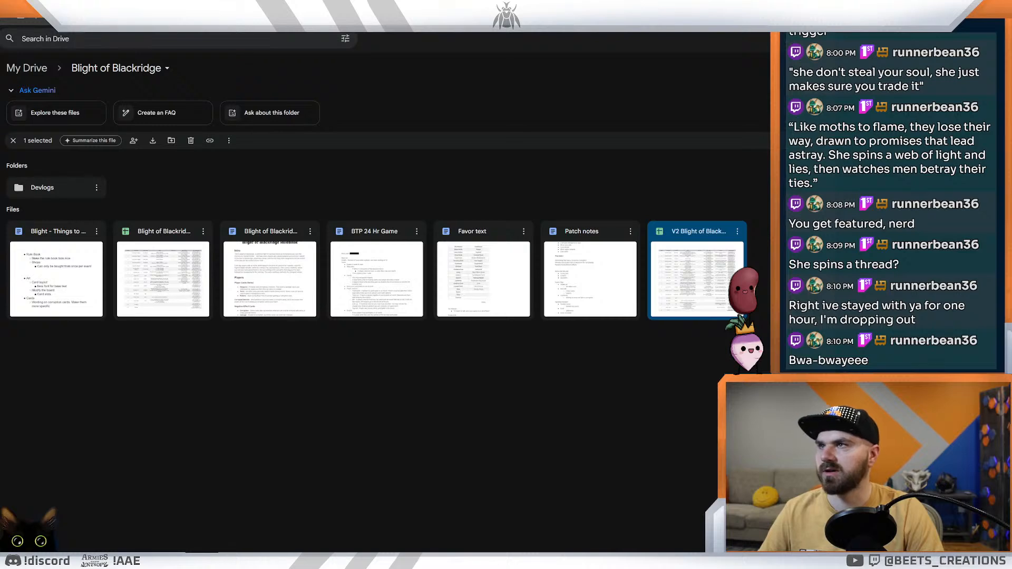
key("ctrl+Tab")
key("ctrl+Tab")
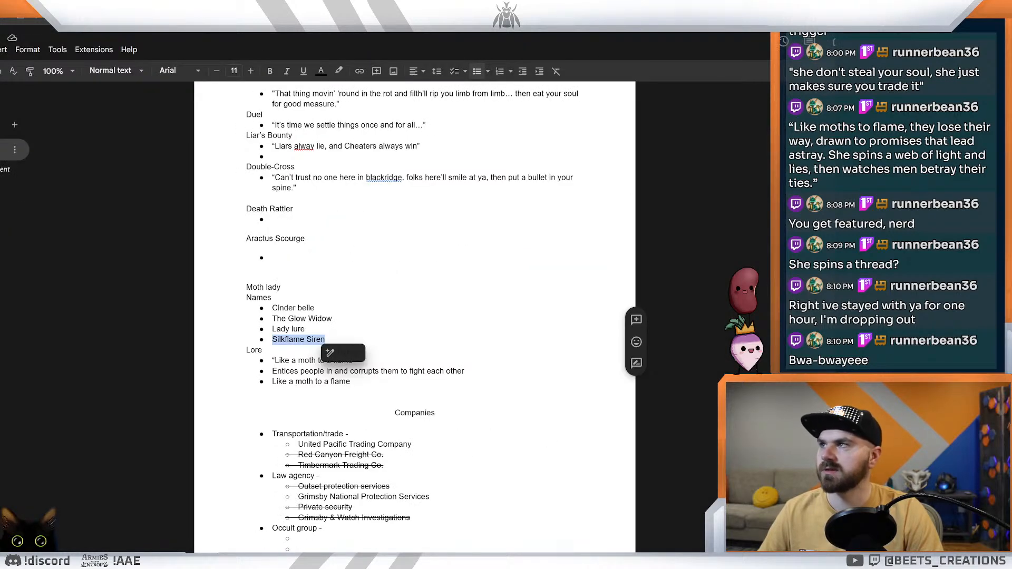
key("ctrl+Tab")
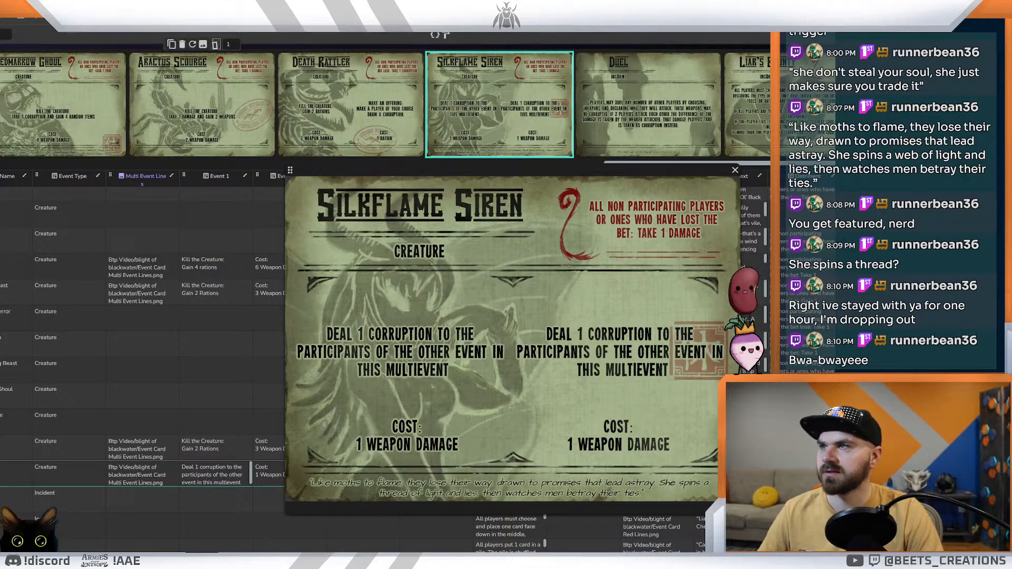
key("alt+Tab")
key("alt+Tab")
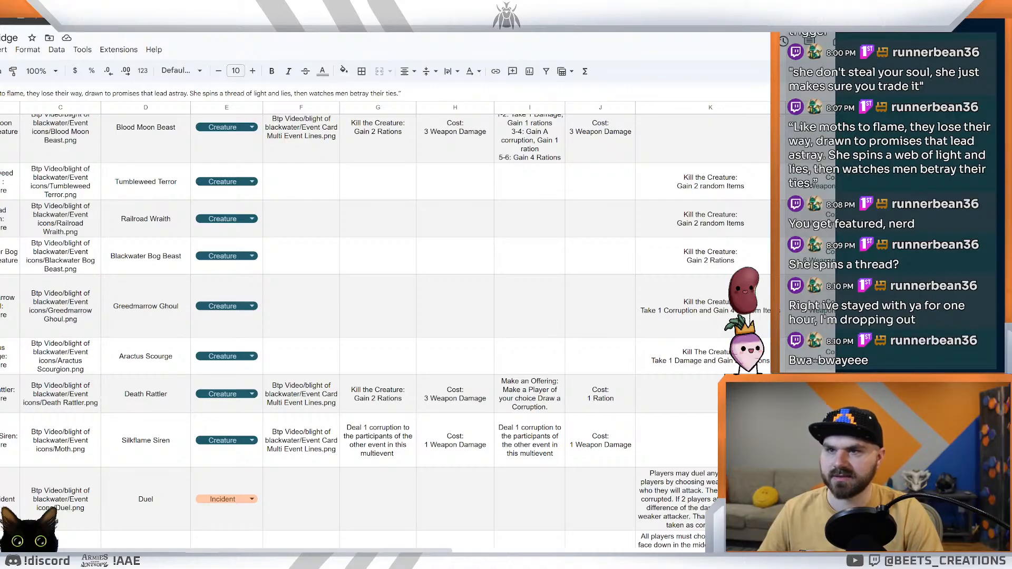
Step: In the Silkflame Siren's first event cell, add the line "Fight For Her:" above the corruption text
left_click(699, 400)
scroll(478, 363, "down", 2)
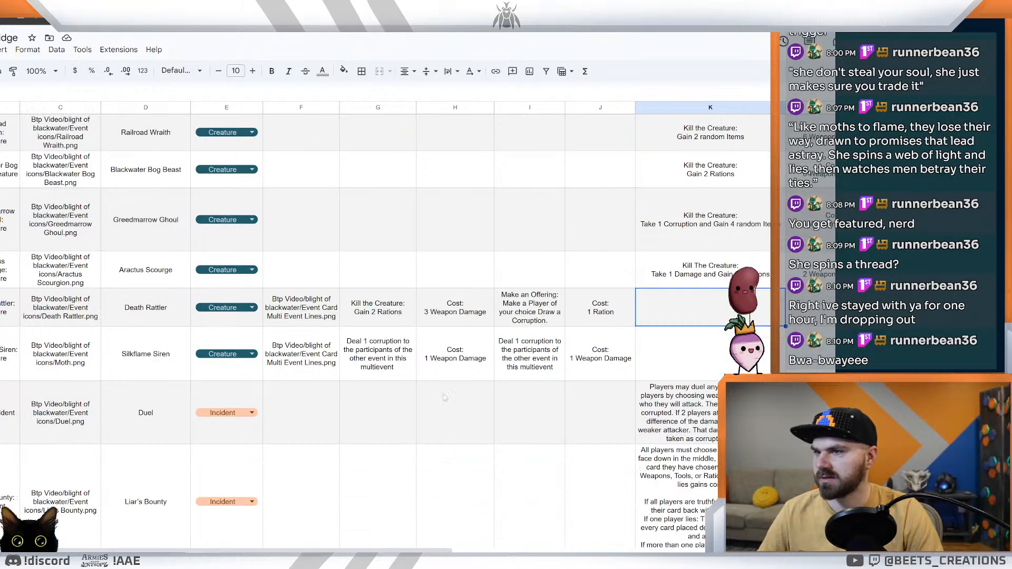
left_click(347, 345)
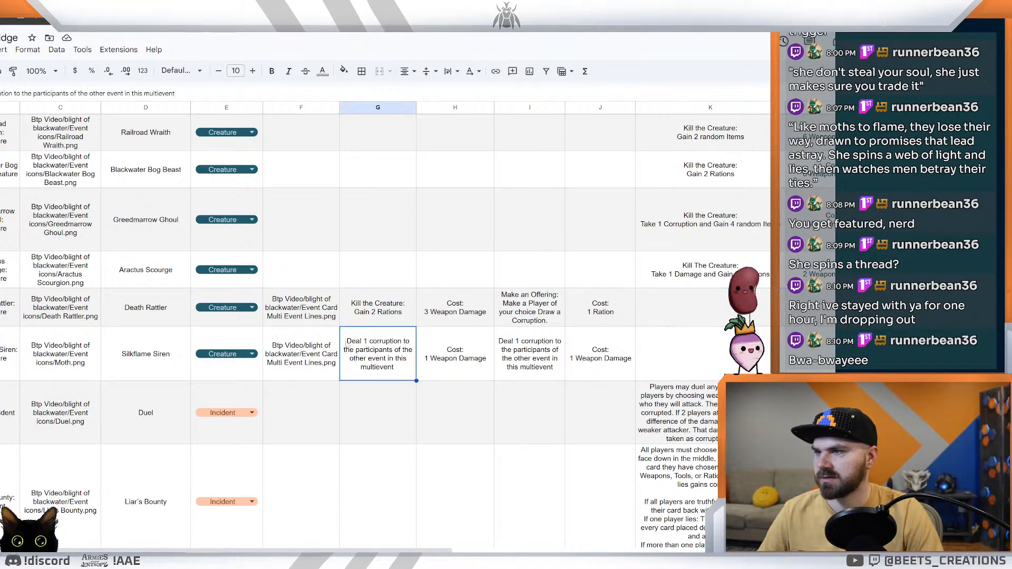
double_click(453, 340)
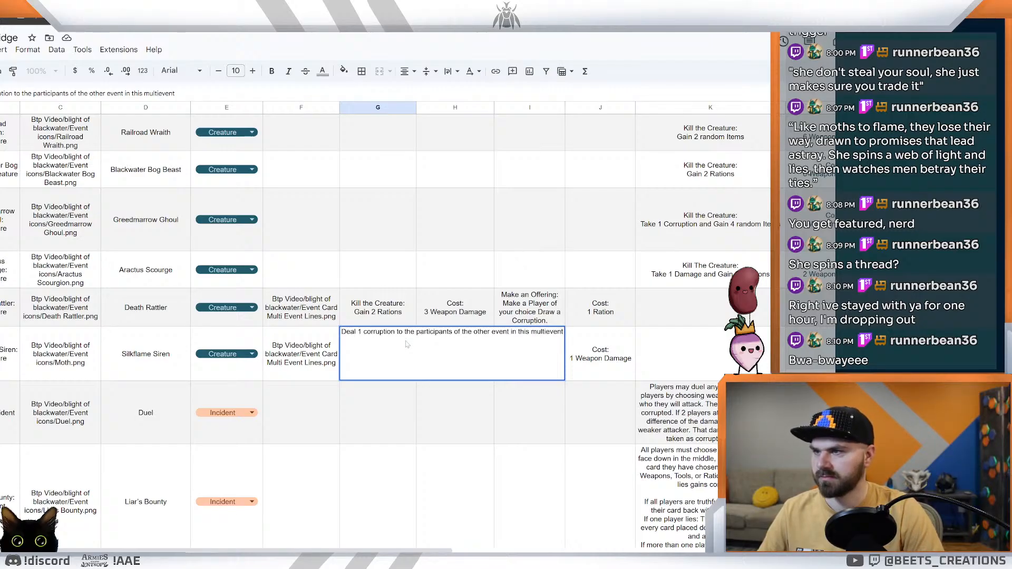
key("Return")
left_click(384, 362)
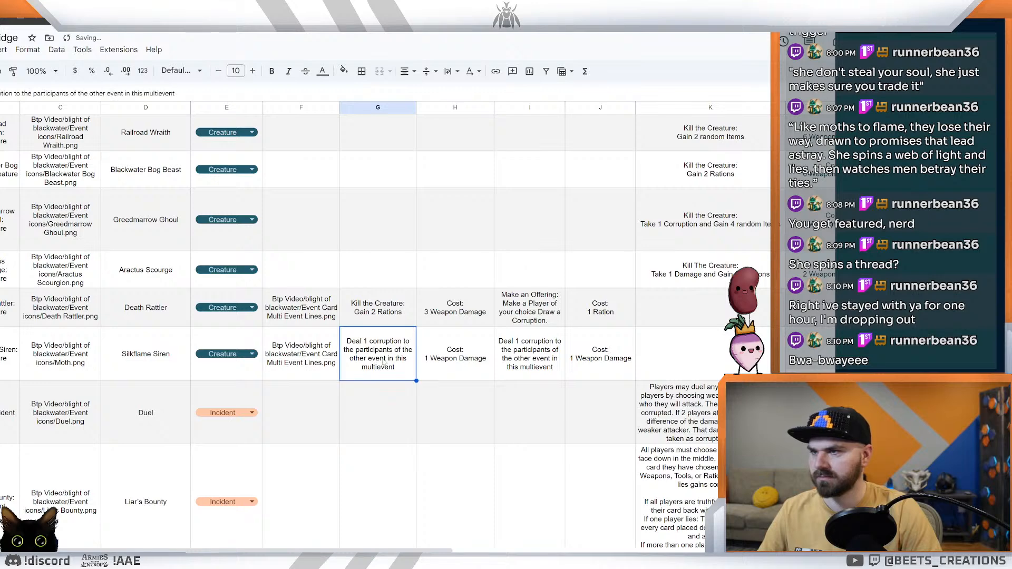
double_click(384, 362)
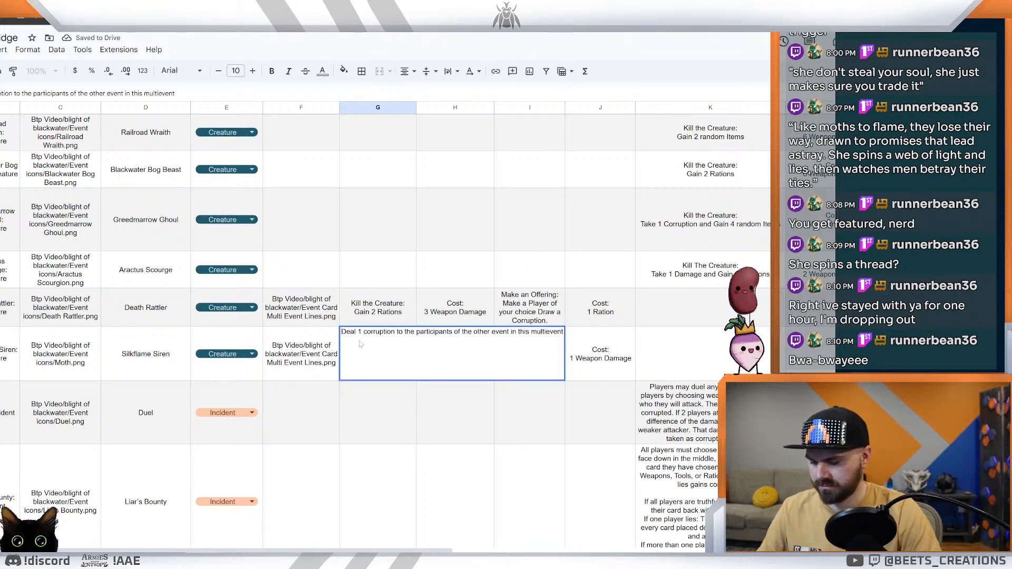
key("alt+Return")
key("Up")
type("Fight For Her:")
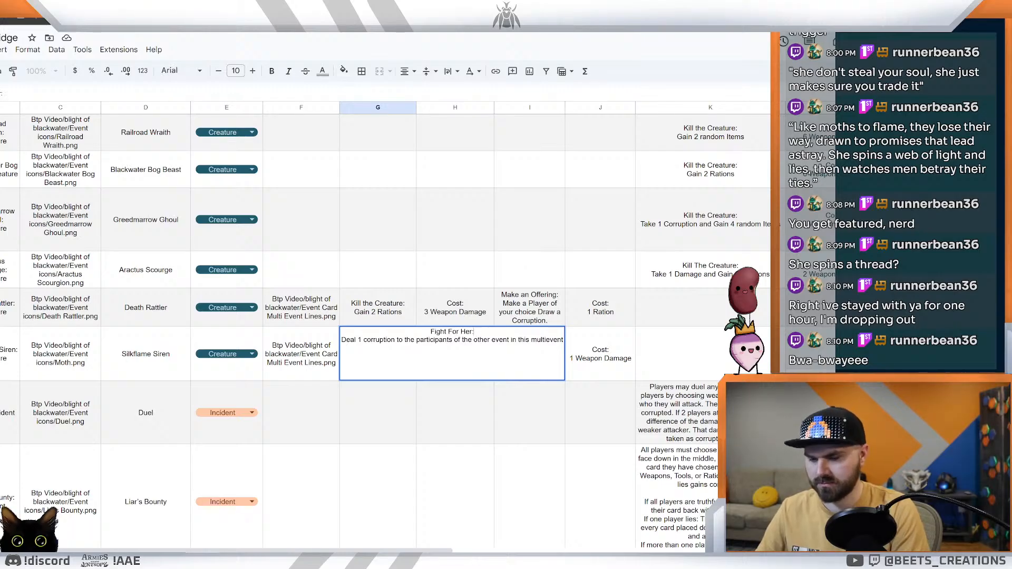
key("Return")
left_click(399, 363)
Step: Copy the Silkflame Siren's first event text, including its "Fight For Her:" heading, over the second event cell in column I
double_click(538, 362)
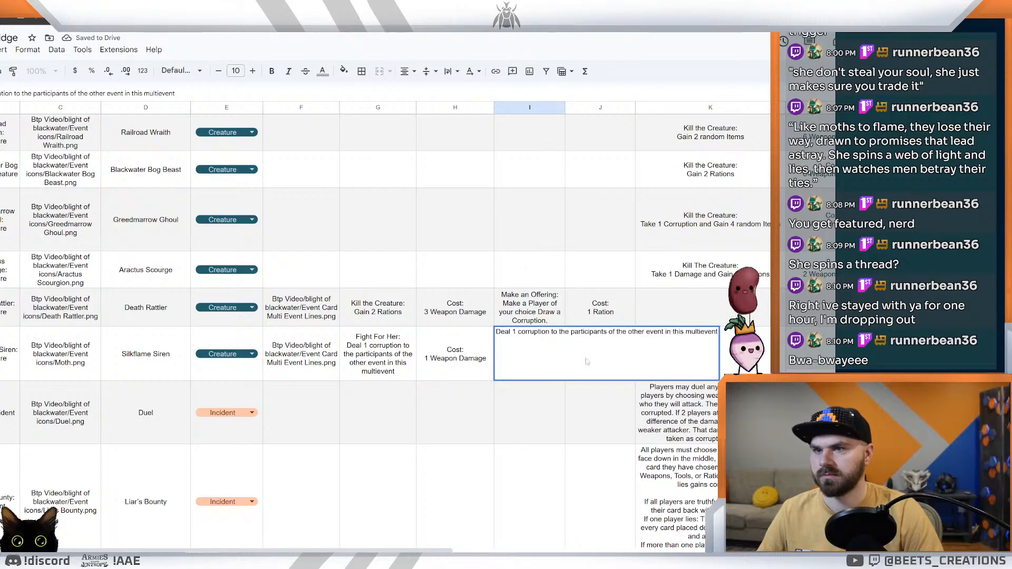
left_click(467, 407)
left_click(372, 350)
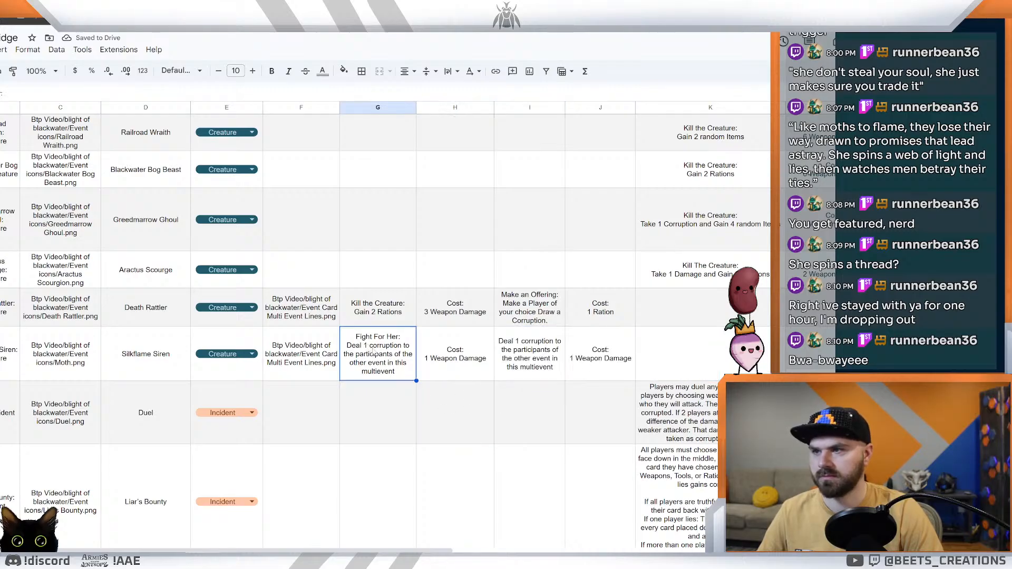
key("ctrl+c")
left_click(543, 361)
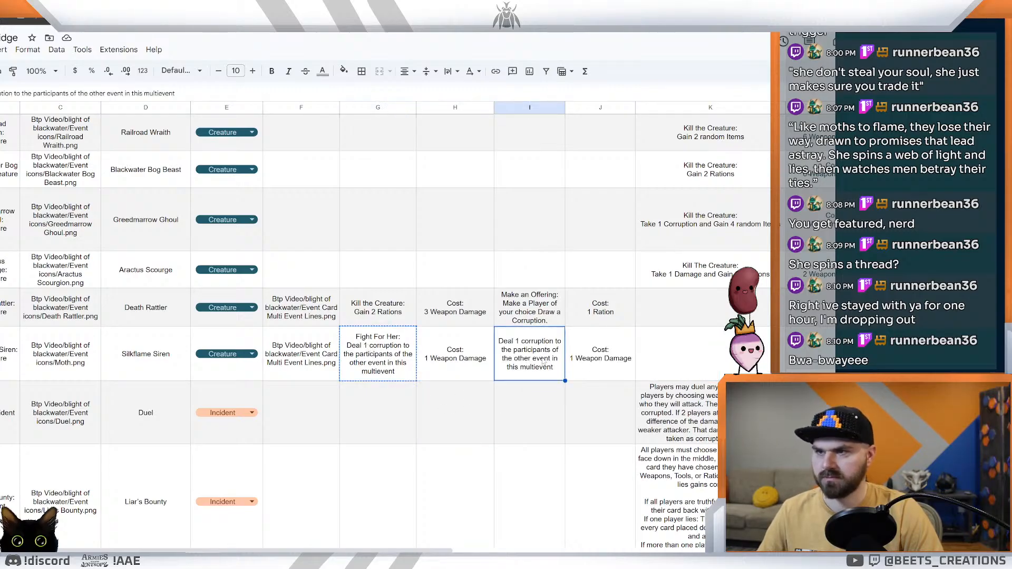
key("ctrl+v")
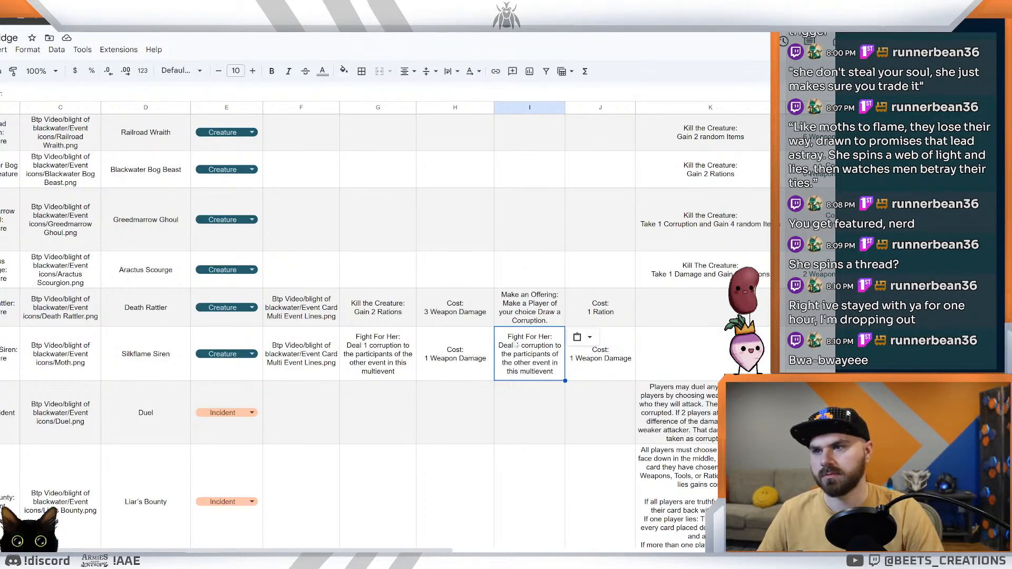
Step: Change the heading of the Silkflame Siren's second event to "Fight Against Her:"
key("Return")
double_click(609, 333)
type("against")
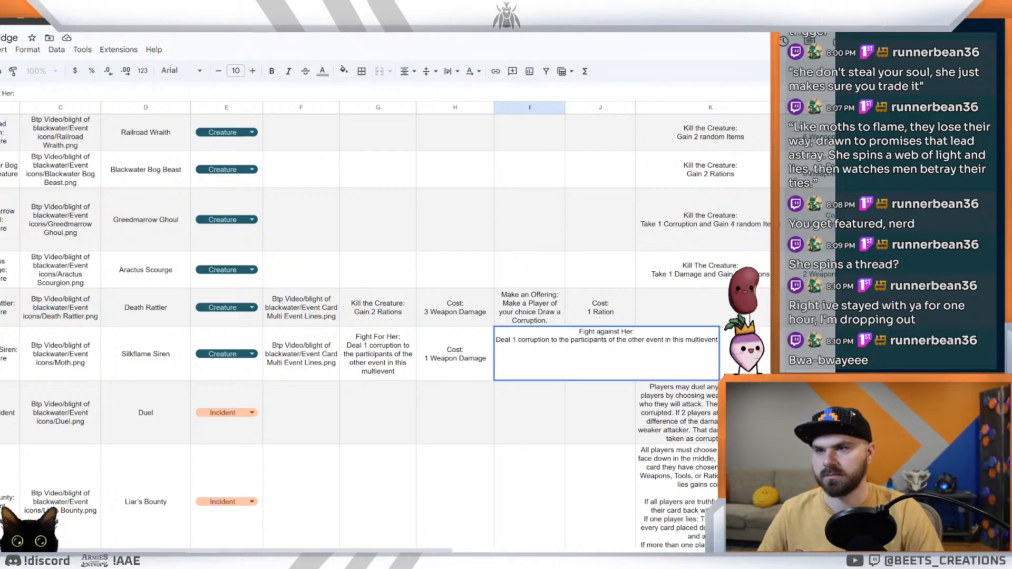
key("ctrl+Left")
key("Delete")
type("A")
left_click(573, 404)
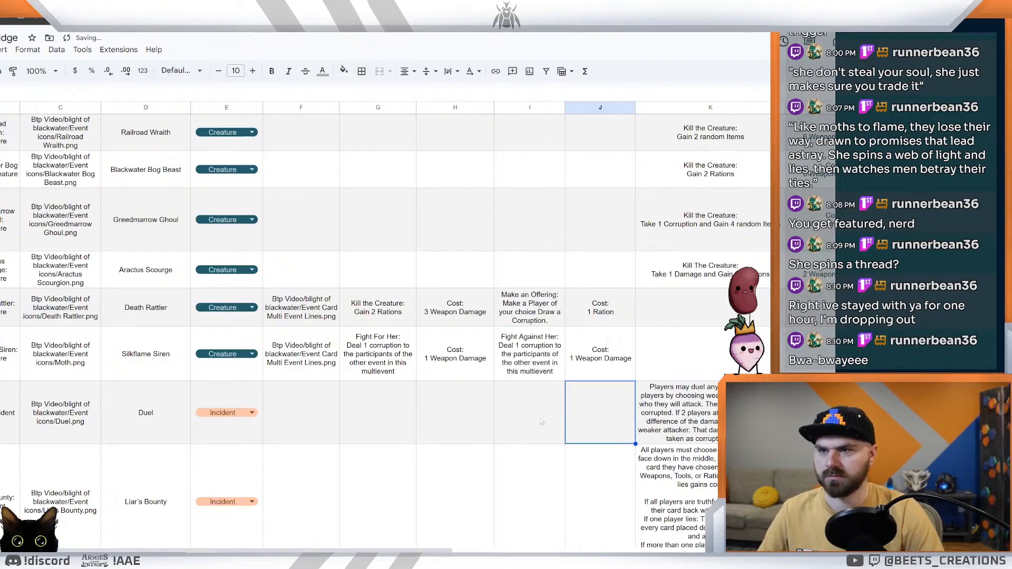
left_click(513, 375)
Step: Switch to the card designer and check how the two event headings read on the Silkflame Siren card preview
left_click(389, 343)
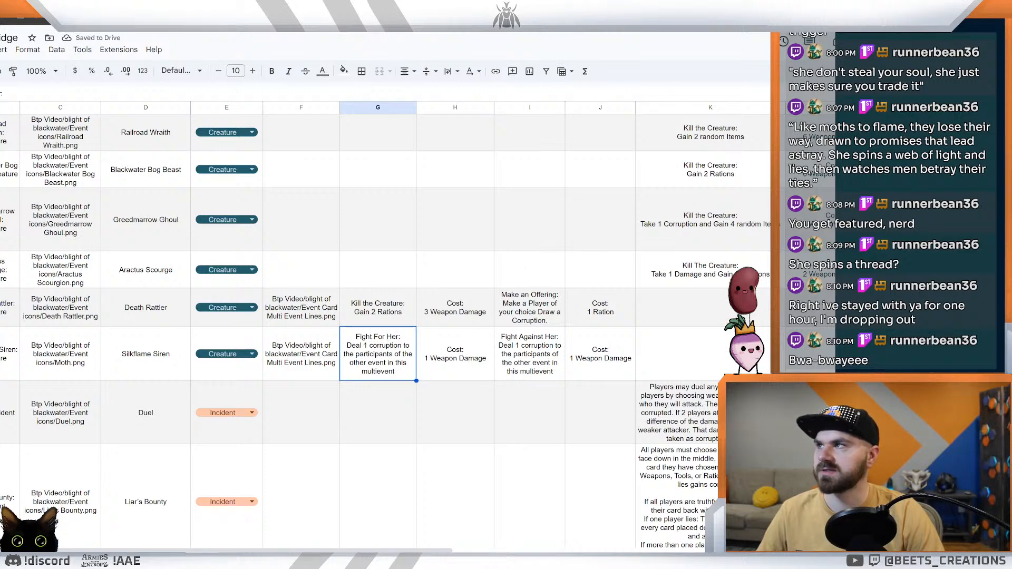
key("alt+Tab")
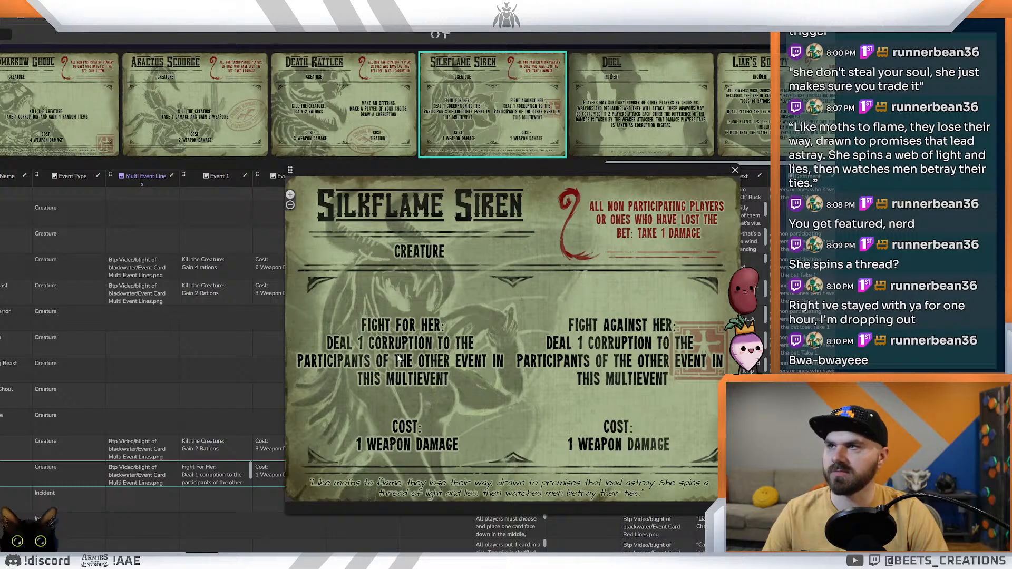
key("alt+Tab")
key("ctrl+Tab")
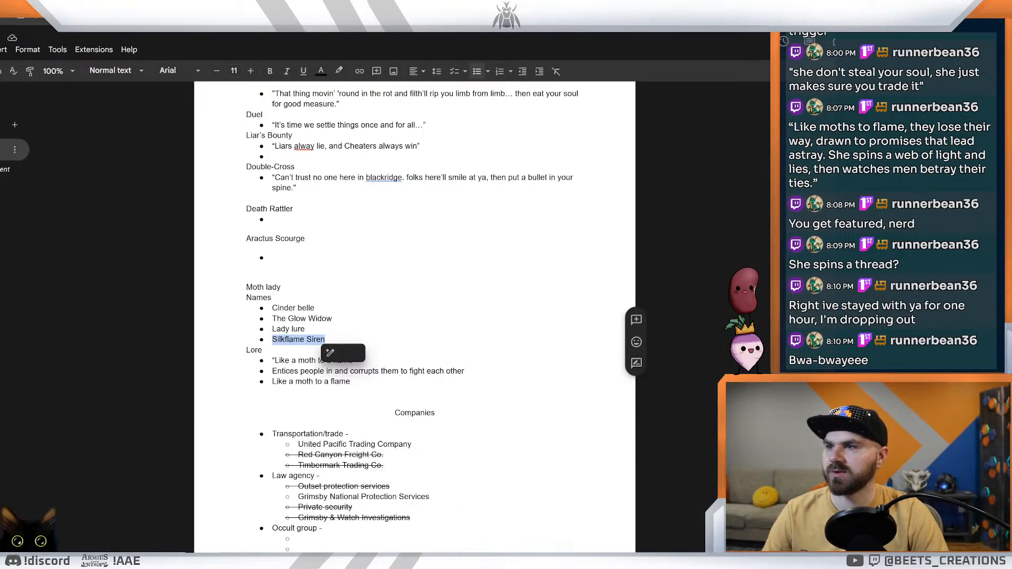
Step: In the spreadsheet, reword the Silkflame Siren's "Fight For Her:" effect to "Deal 1 corruption to the participants fighting against her"
key("ctrl+shift+Tab")
key("ctrl+shift+Tab")
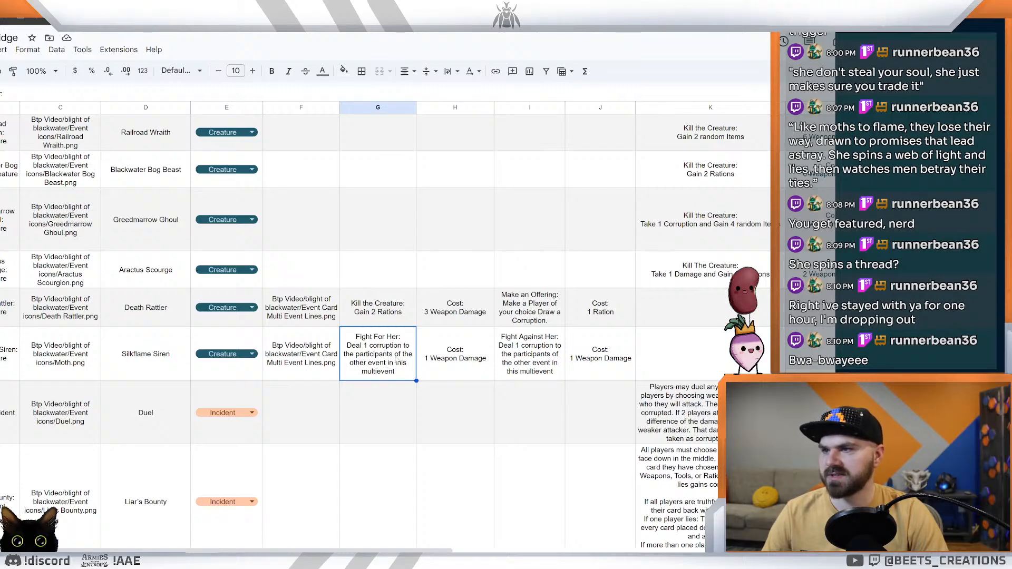
double_click(352, 364)
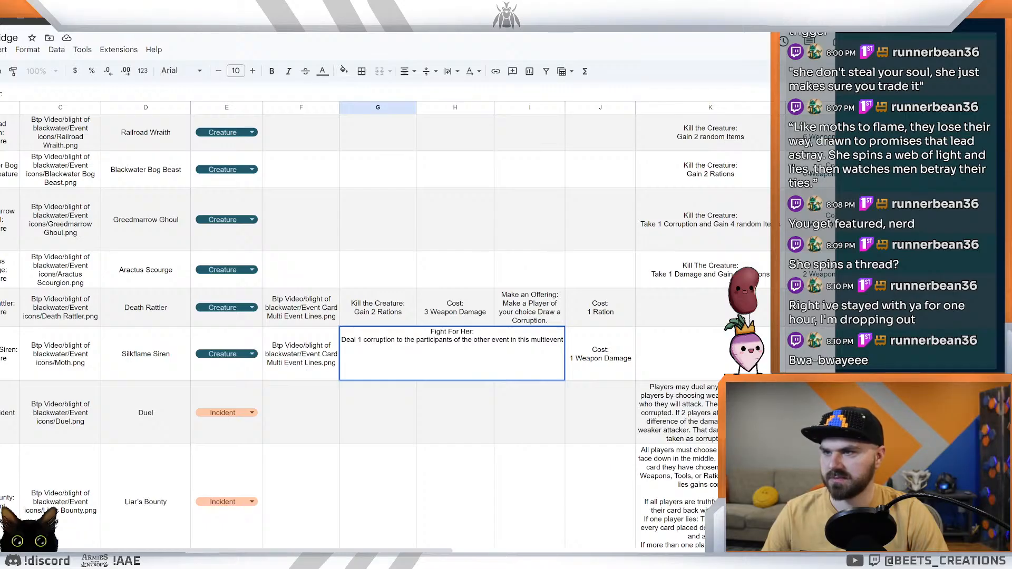
left_click_drag(454, 340, 575, 347)
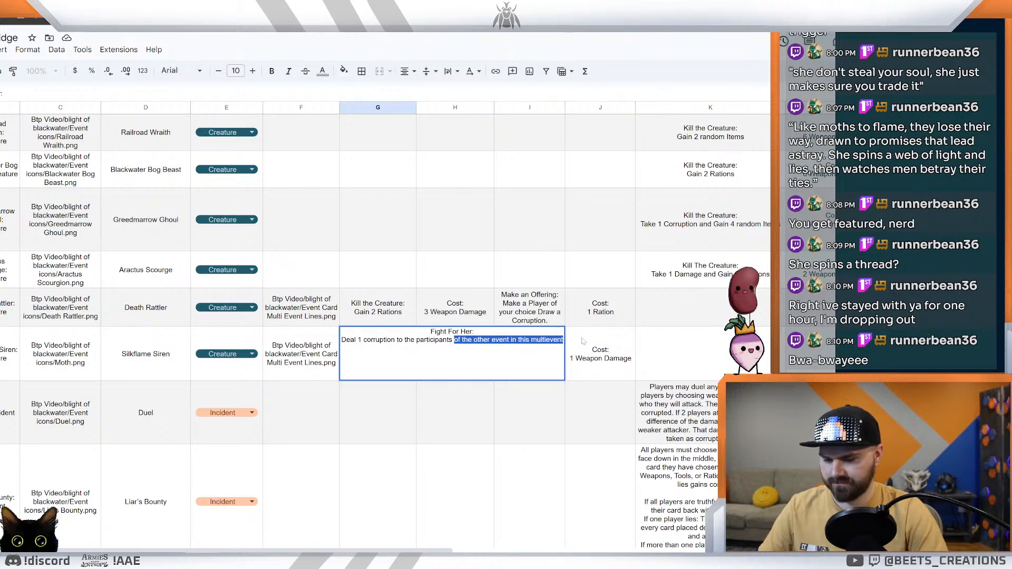
type("Fi")
key("BackSpace")
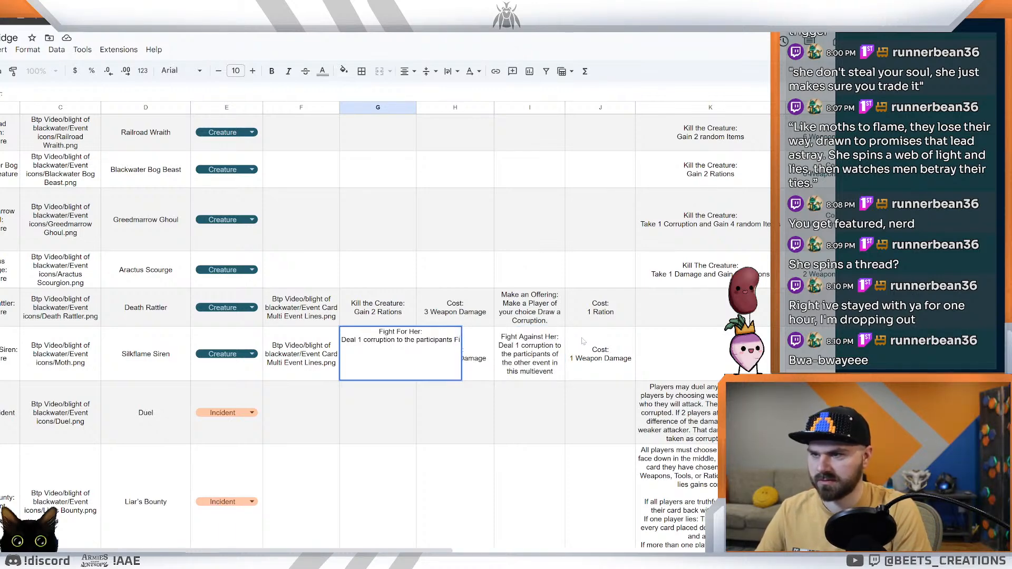
key("BackSpace")
key("BackSpace")
type("fighting ")
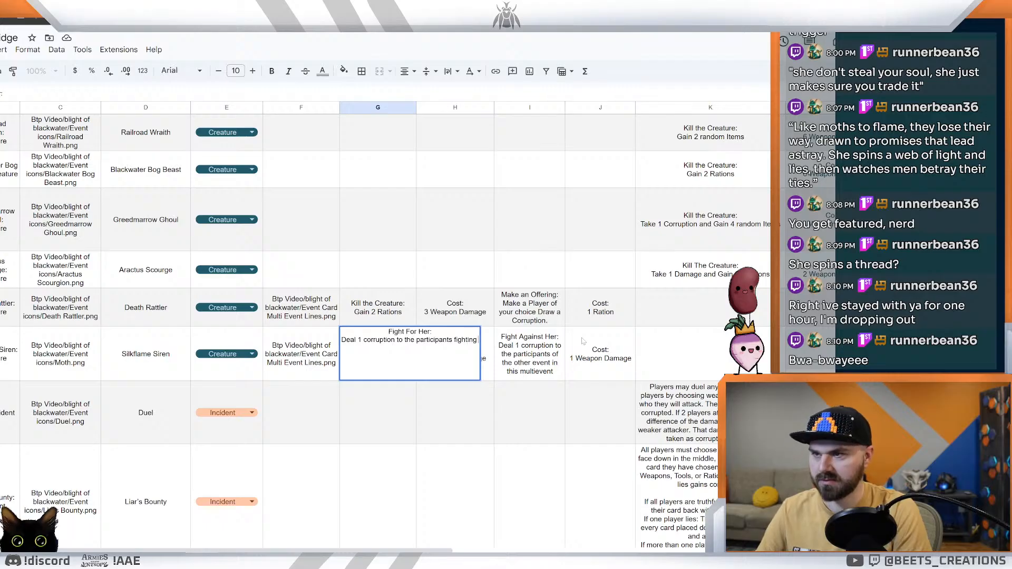
type("f")
key("BackSpace")
type("a")
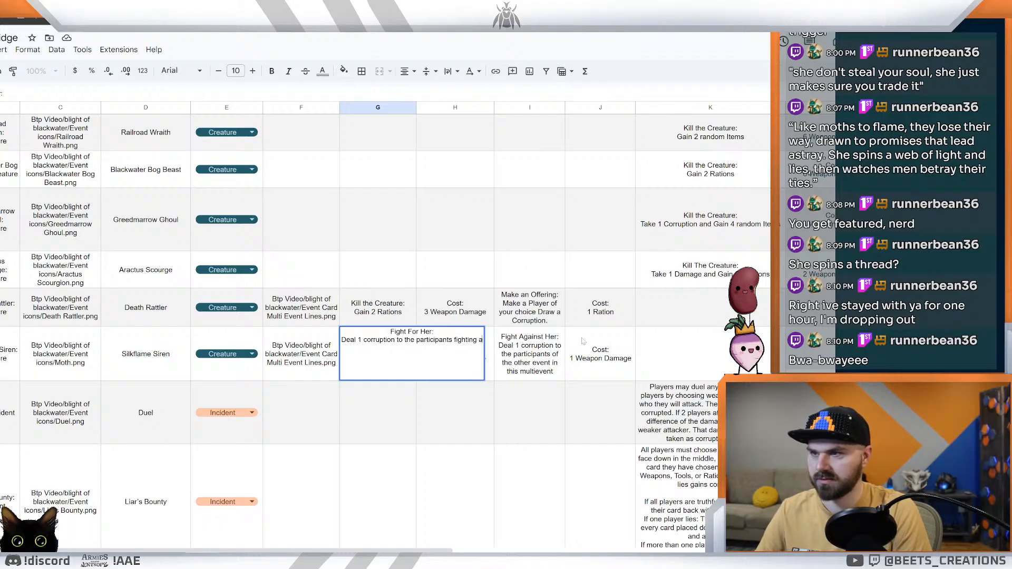
type("gainst her")
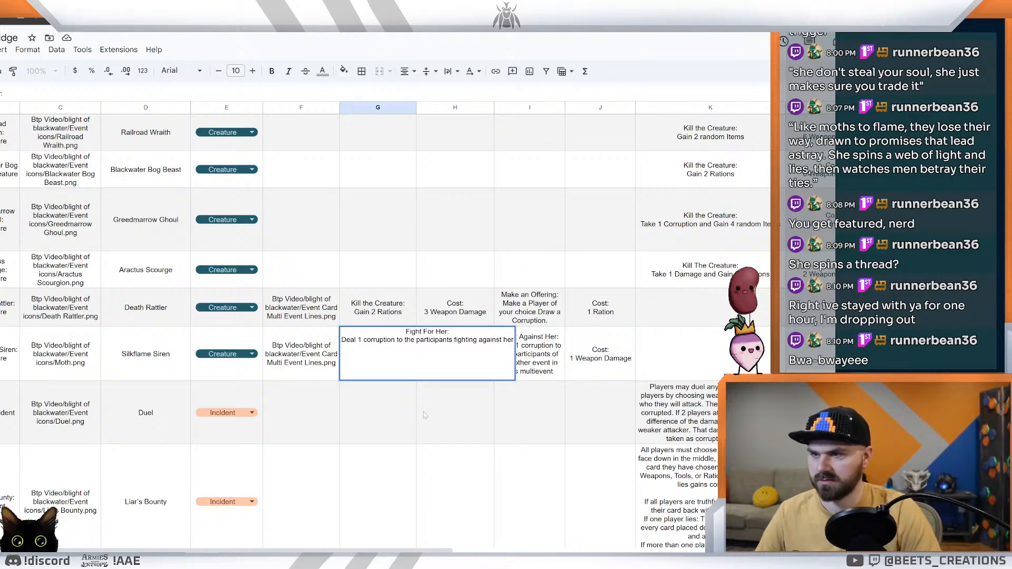
left_click(392, 420)
Step: Copy the Silkflame Siren's first event text into the notes document as plain text, replacing the "Fight for her" bullet under Idea 2
left_click(382, 379)
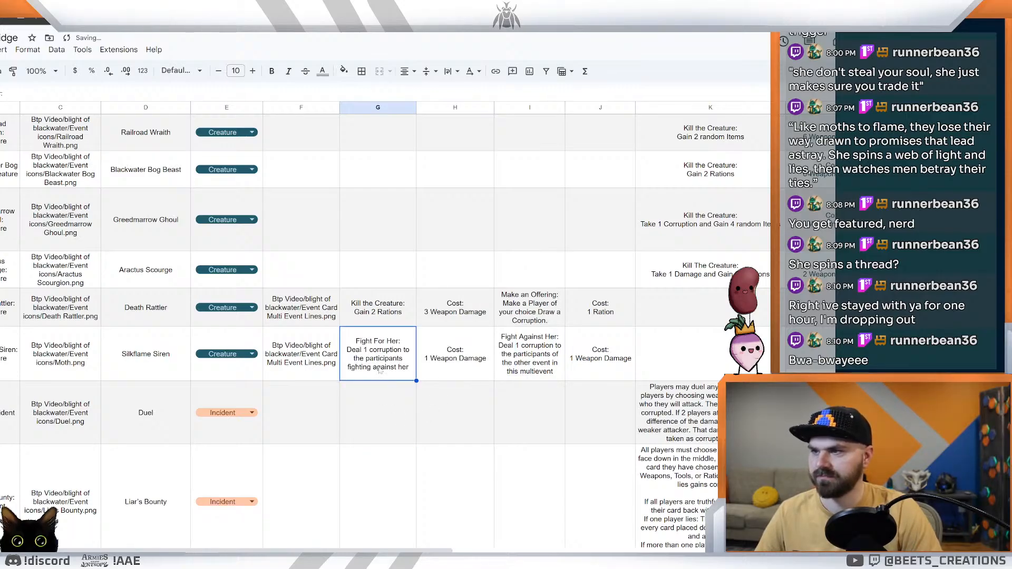
left_click(11, 20)
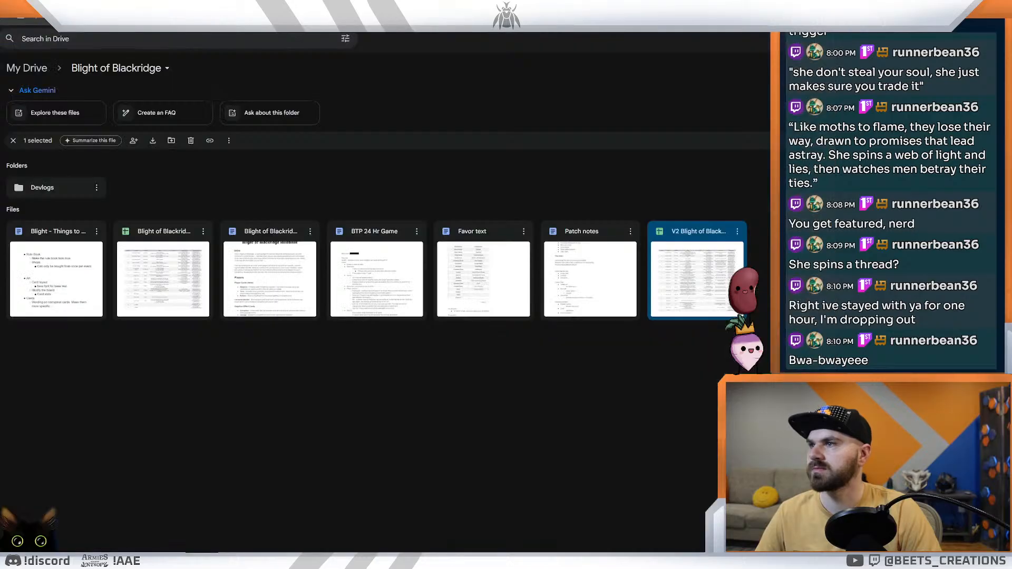
key("ctrl+Tab")
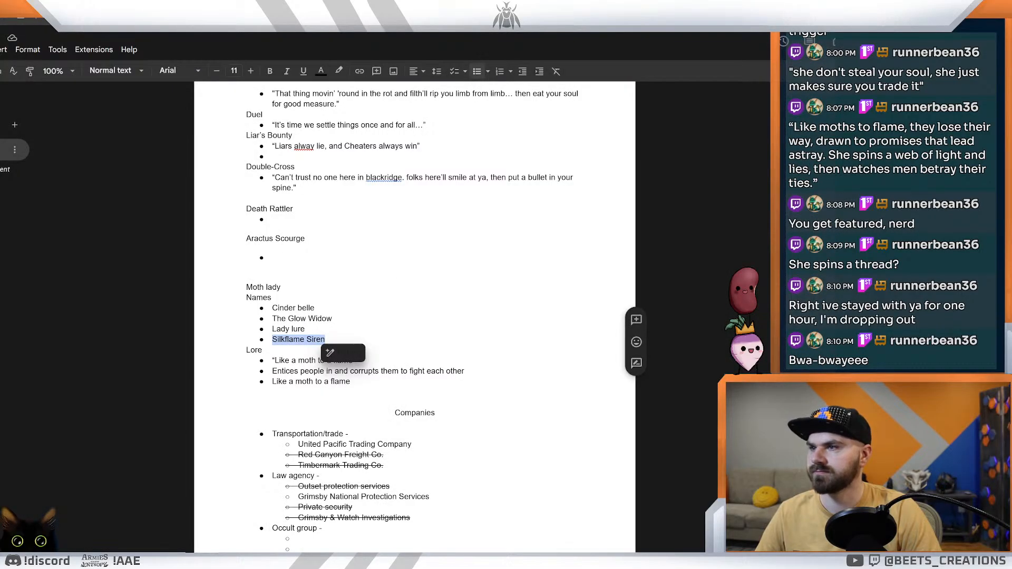
left_click(333, 319)
left_click(364, 20)
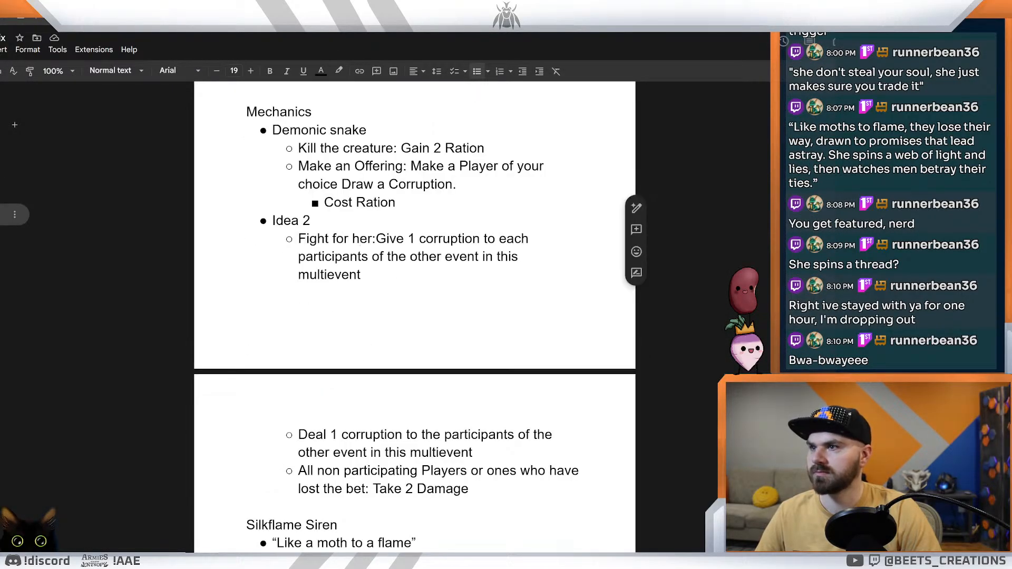
left_click(372, 279)
key("ctrl+shift+Up")
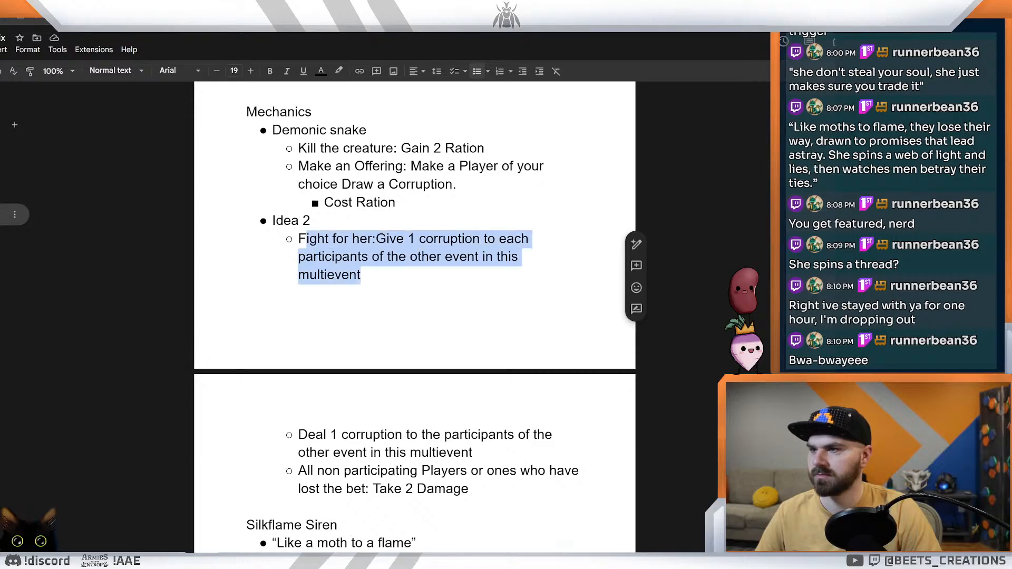
key("ctrl+v")
key("ctrl+z")
type("\"Fight For Her: Deal 1 corruption to the participants fighting against her\"")
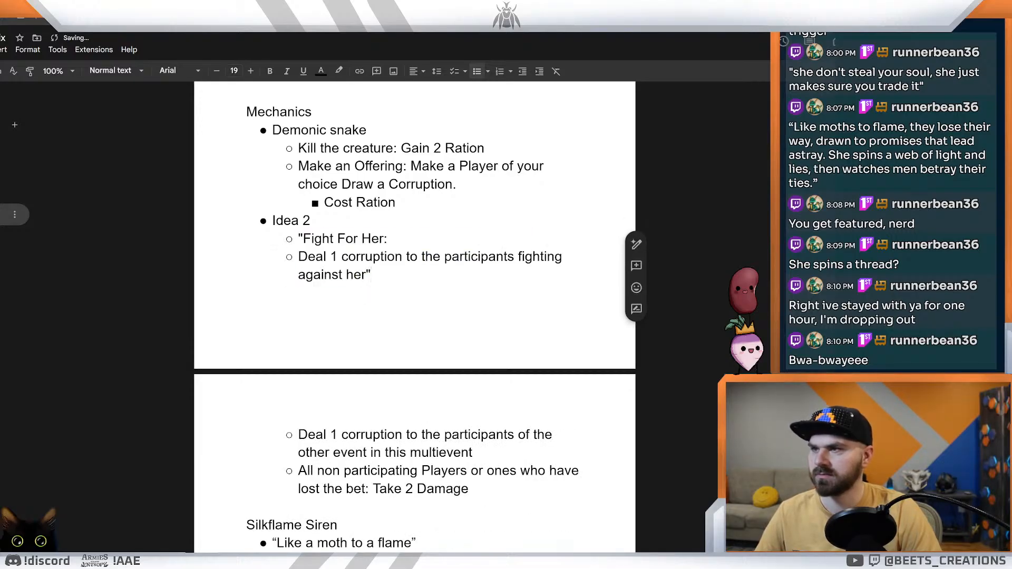
Step: Run a spelling and grammar check on the notes document, skip through its suggestions and close the check
mouse_move(298, 257)
left_mouse_down()
mouse_move(565, 257)
mouse_move(377, 275)
mouse_move(323, 274)
mouse_move(299, 256)
left_mouse_up()
double_click(378, 275)
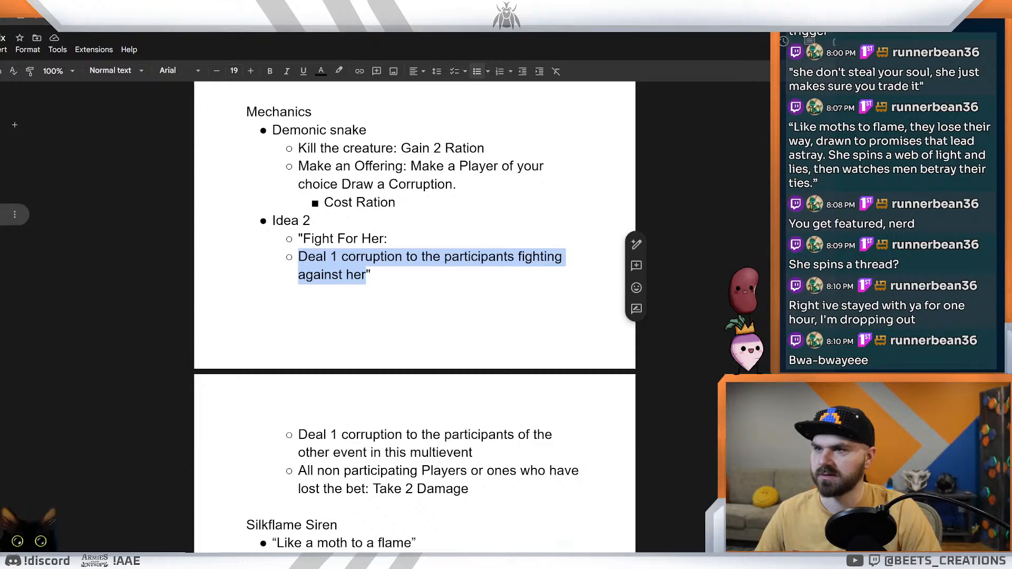
left_click(76, 52)
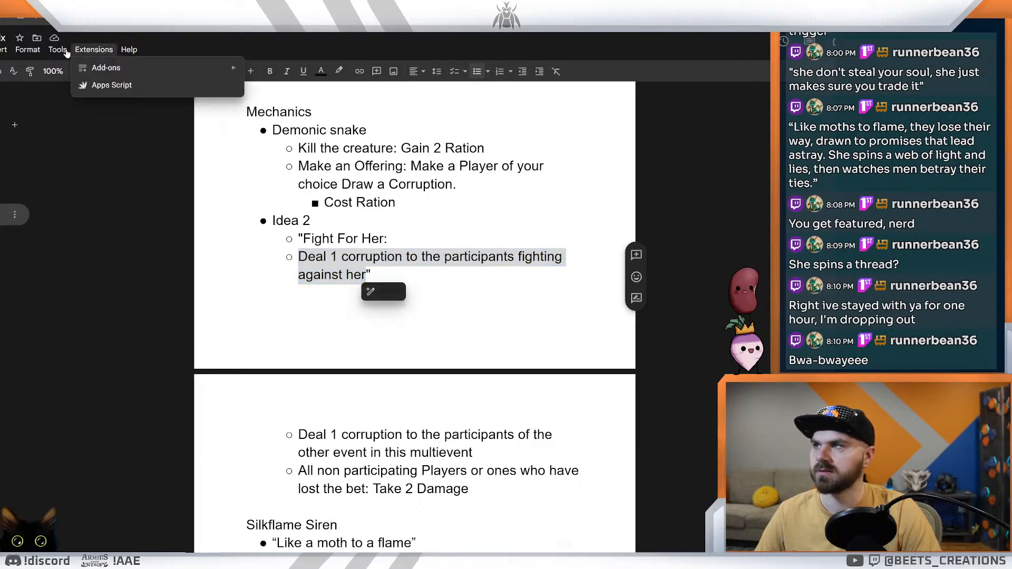
mouse_move(59, 54)
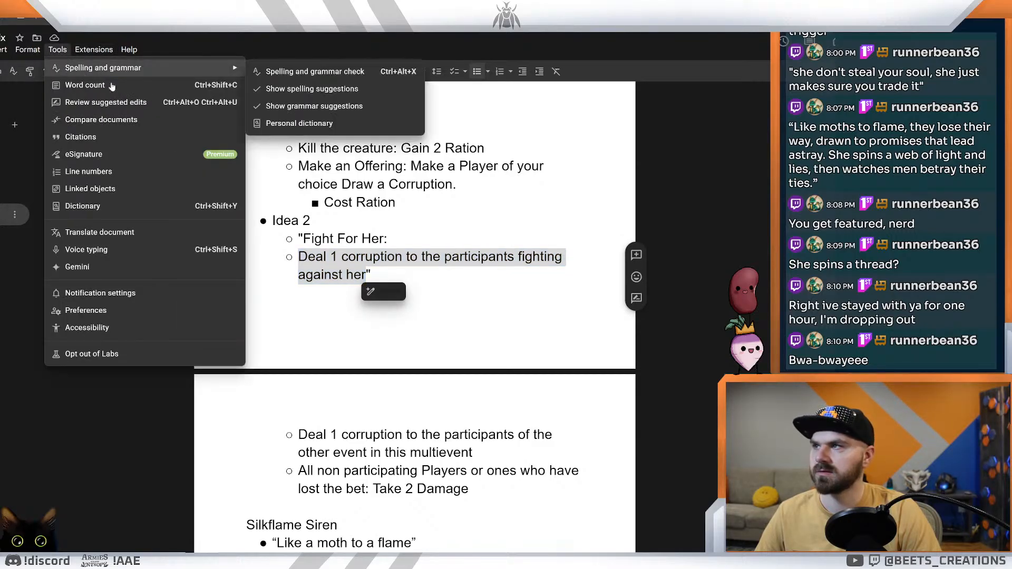
mouse_move(117, 72)
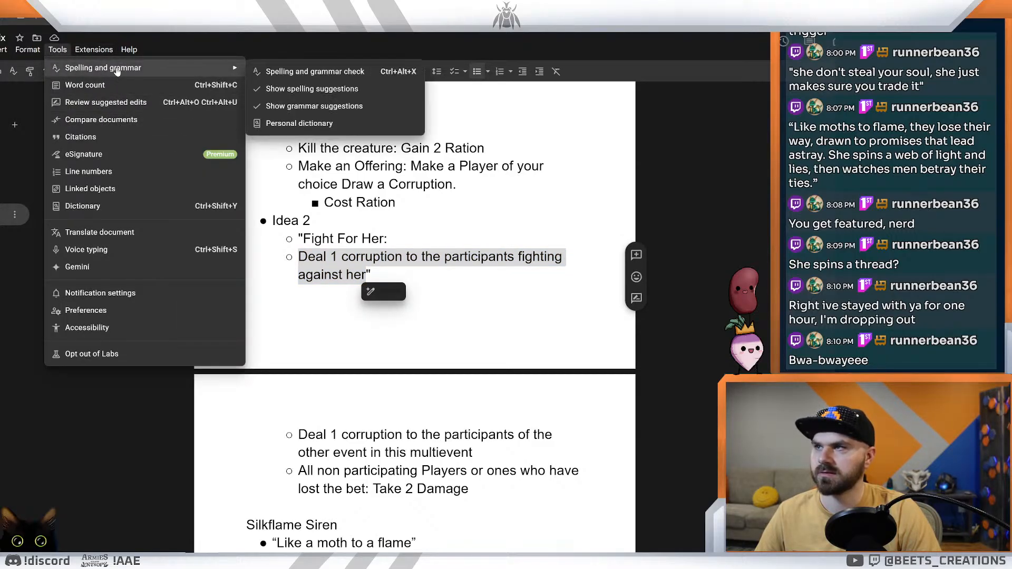
left_click(315, 71)
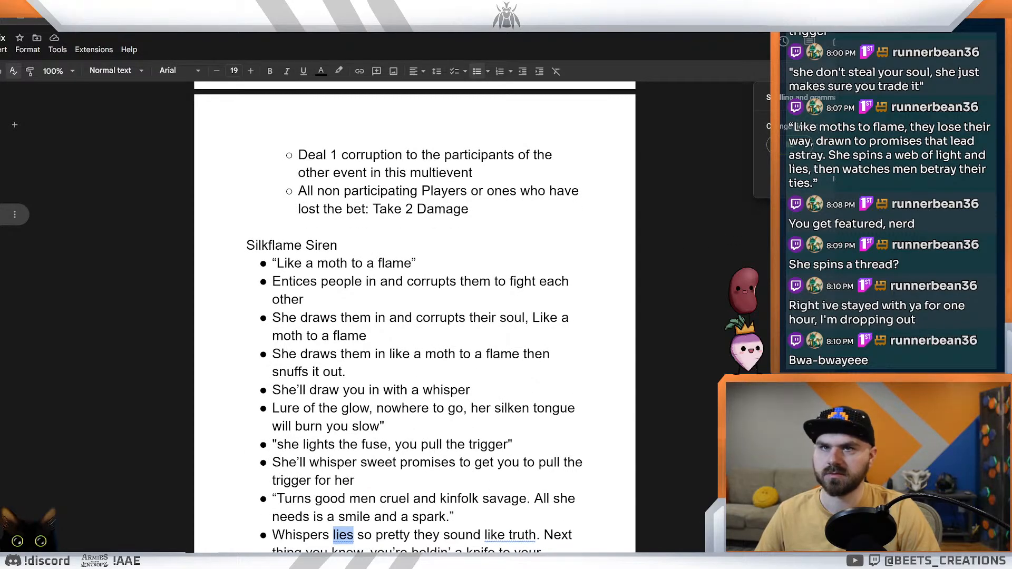
key("ctrl+apostrophe")
key("ctrl+apostrophe")
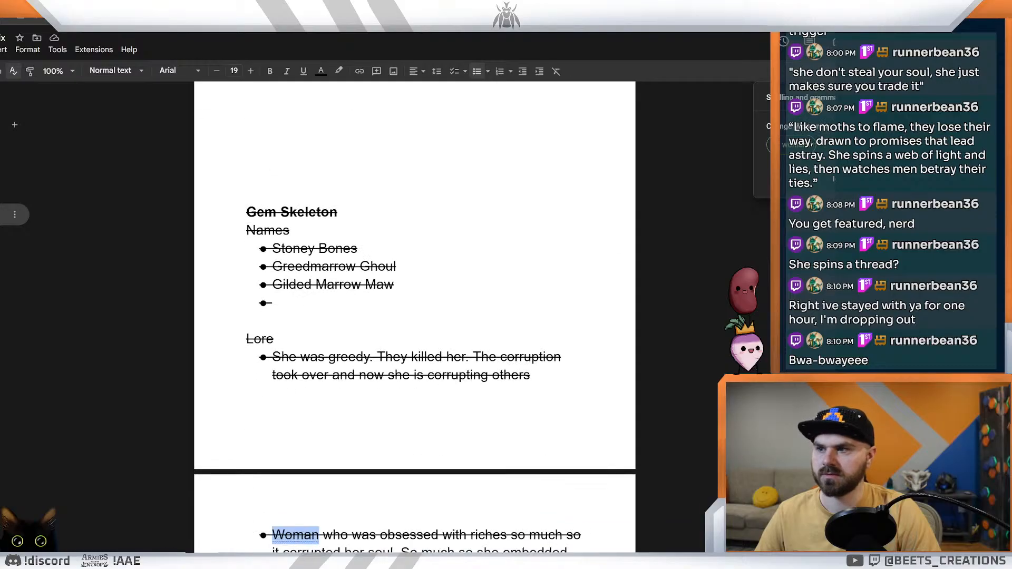
key("ctrl+apostrophe")
key("ctrl+apostrophe")
key("ctrl+apostrophe")
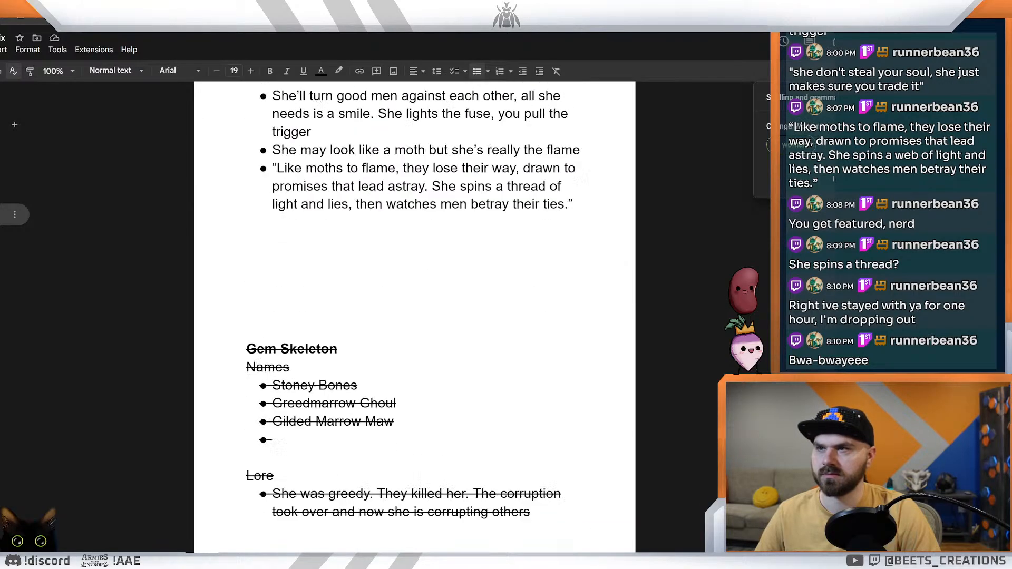
left_click(903, 98)
Step: Copy the sentence "Deal 1 corruption to the participants fighting against her" under Idea 2, without its closing quotation mark
scroll(703, 242, "down", 16)
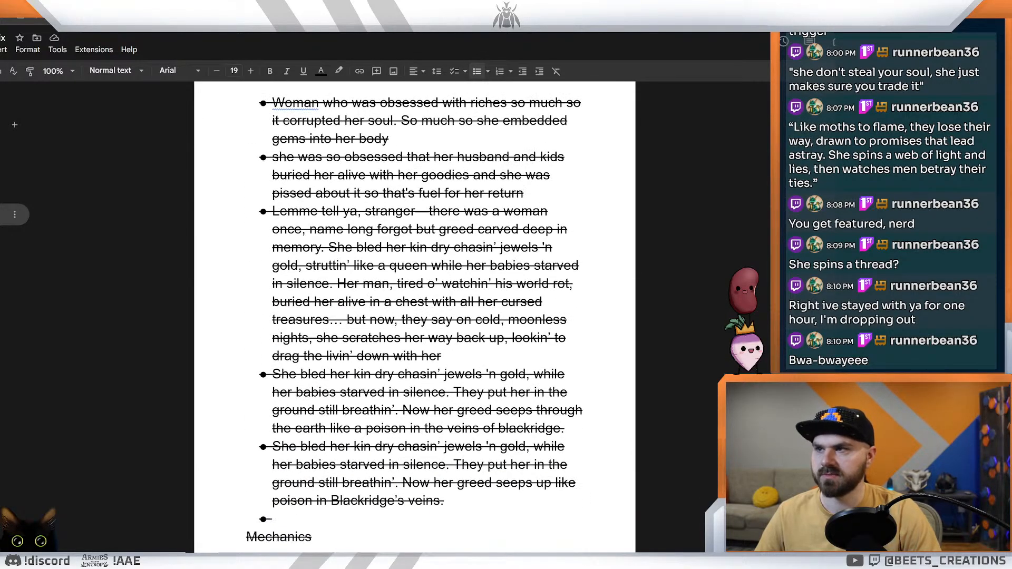
scroll(703, 241, "up", 20)
scroll(415, 316, "up", 14)
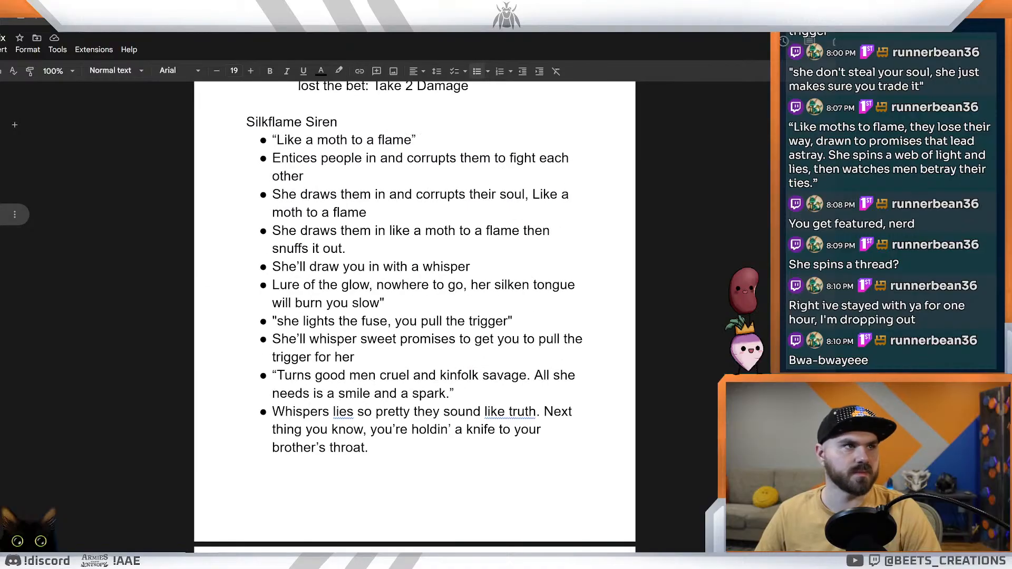
scroll(414, 264, "up", 3)
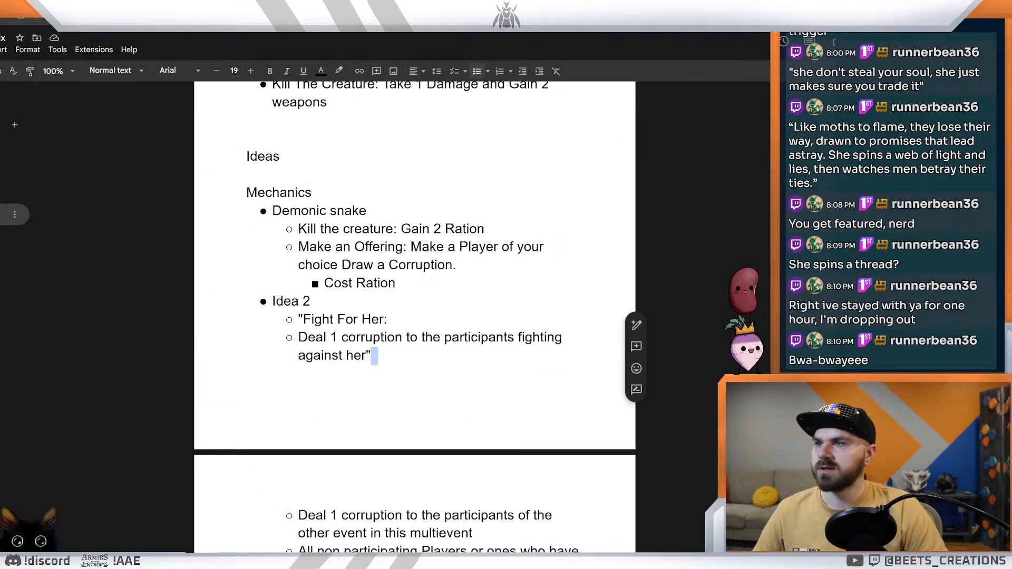
left_click_drag(315, 372, 366, 390)
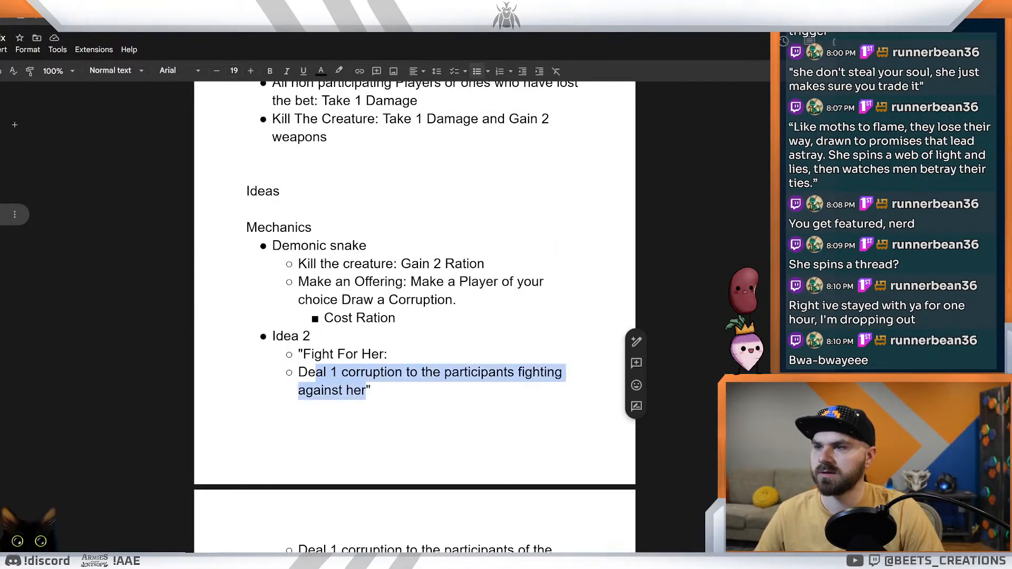
left_click(339, 390)
left_click_drag(298, 372, 366, 391)
key("ctrl+c")
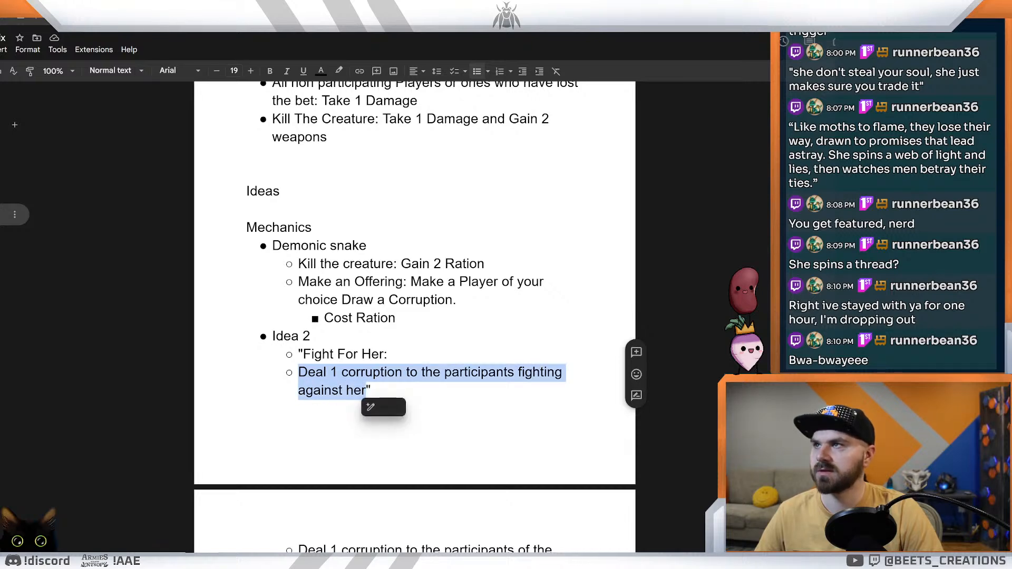
Step: Back in the spreadsheet, replace the Silkflame Siren's first event cell with the copied corruption sentence, pasted without formatting
key("ctrl+Tab")
key("ctrl+Tab")
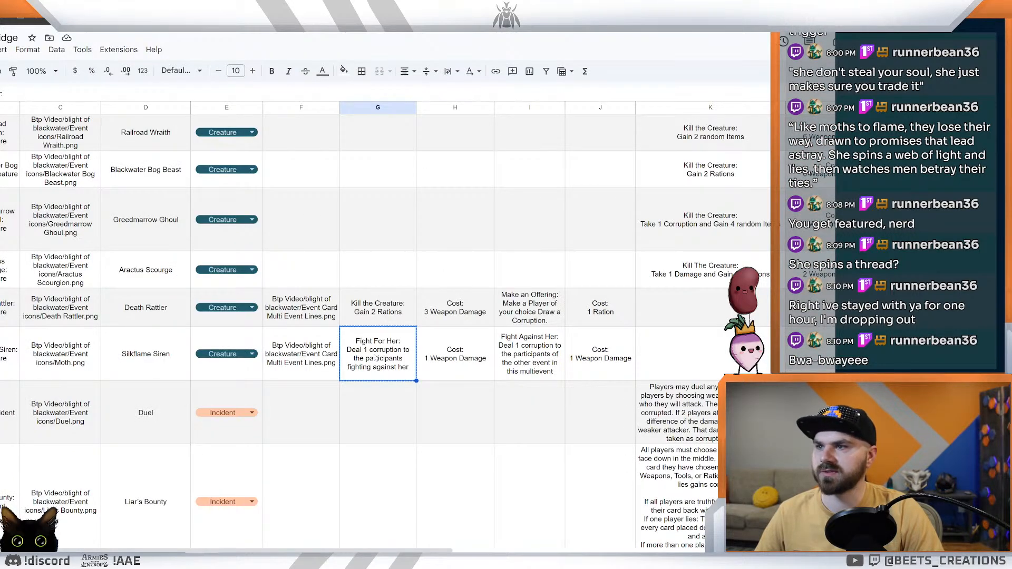
double_click(397, 354)
double_click(349, 340)
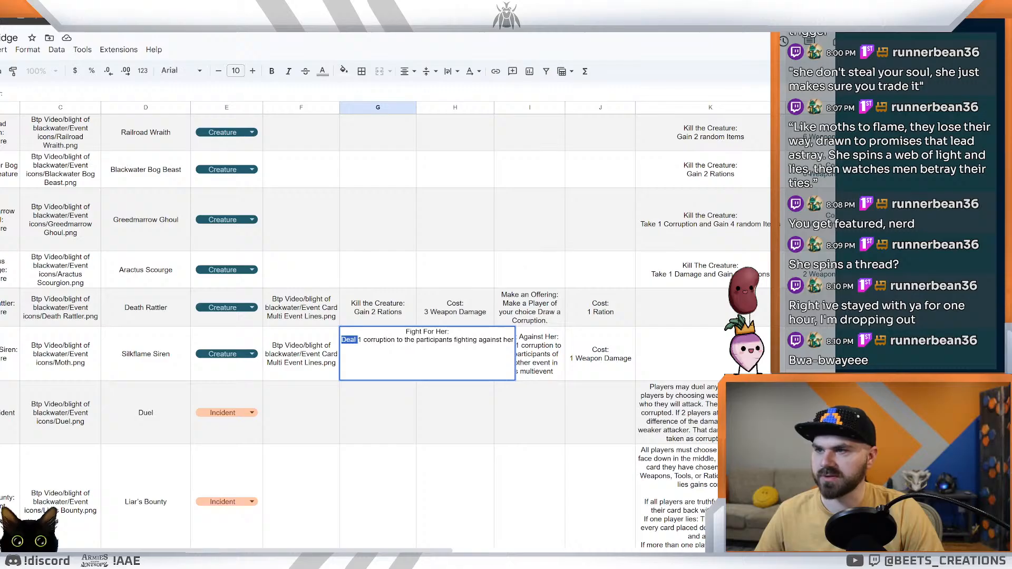
left_click(404, 400)
left_click(402, 370)
key("ctrl+a")
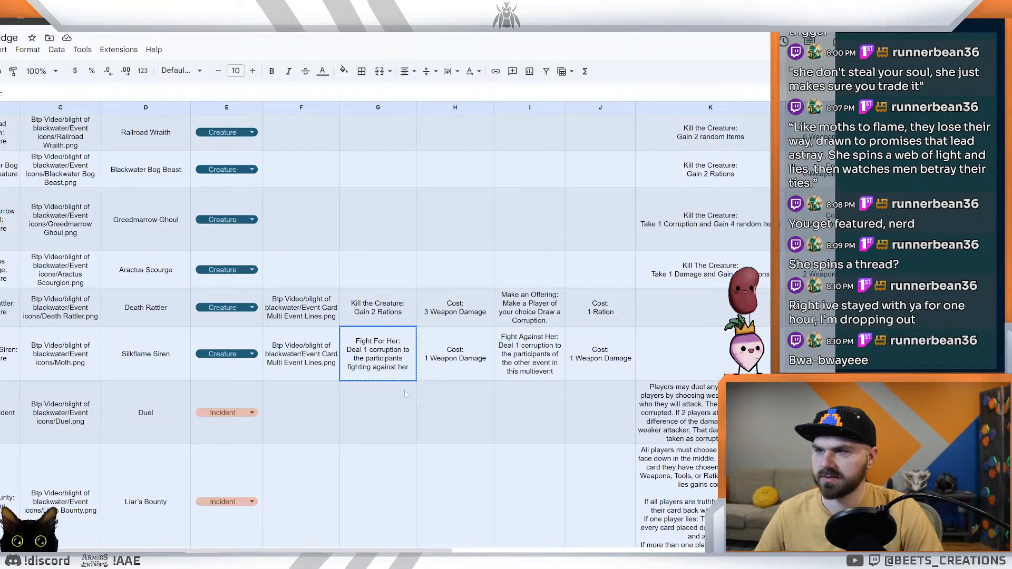
left_click(405, 393)
left_click(388, 361)
key("ctrl+v")
key("ctrl+z")
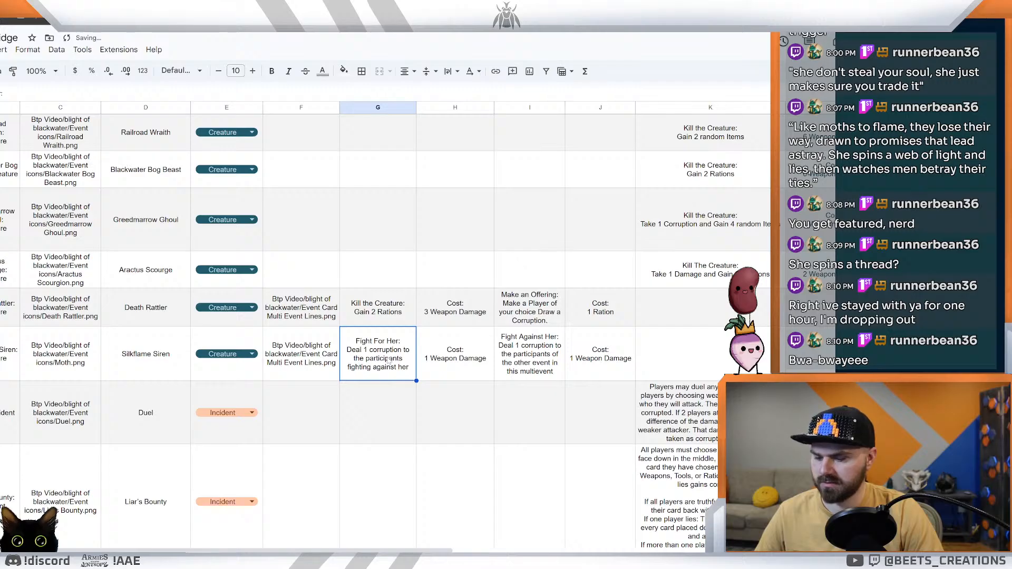
key("ctrl+shift+v")
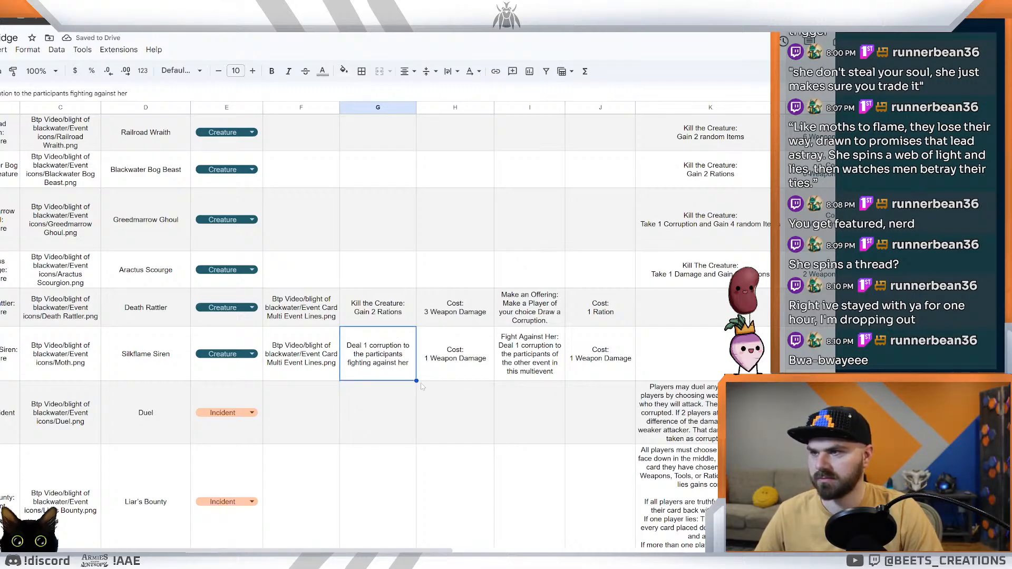
Step: Add a period at the end of the Silkflame Siren's first event sentence
double_click(405, 370)
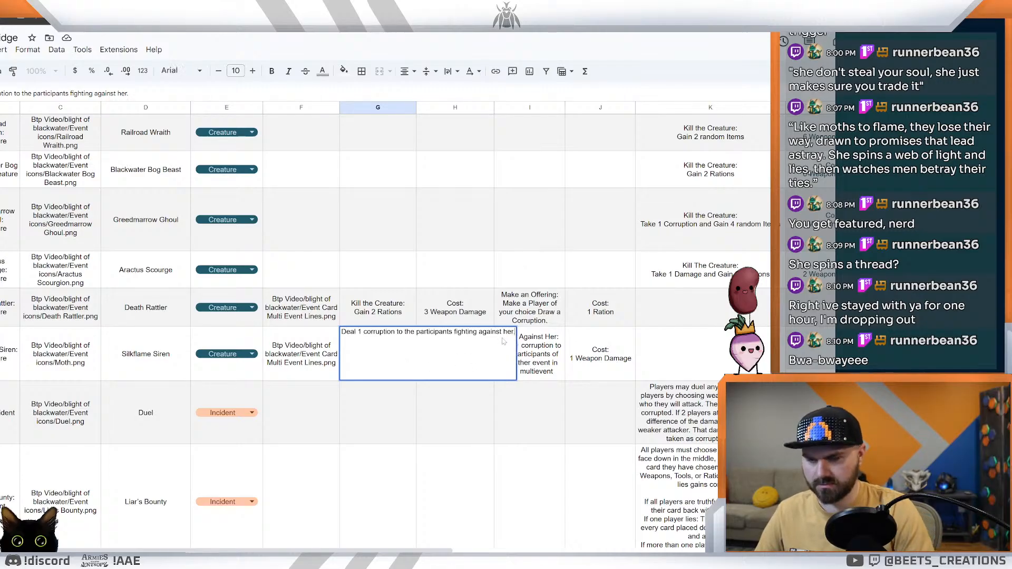
type(".")
key("Return")
Step: Paste a copy of the first event sentence into the Duel row's column I cell and clear that cell again
left_click(382, 368)
key("ctrl+c")
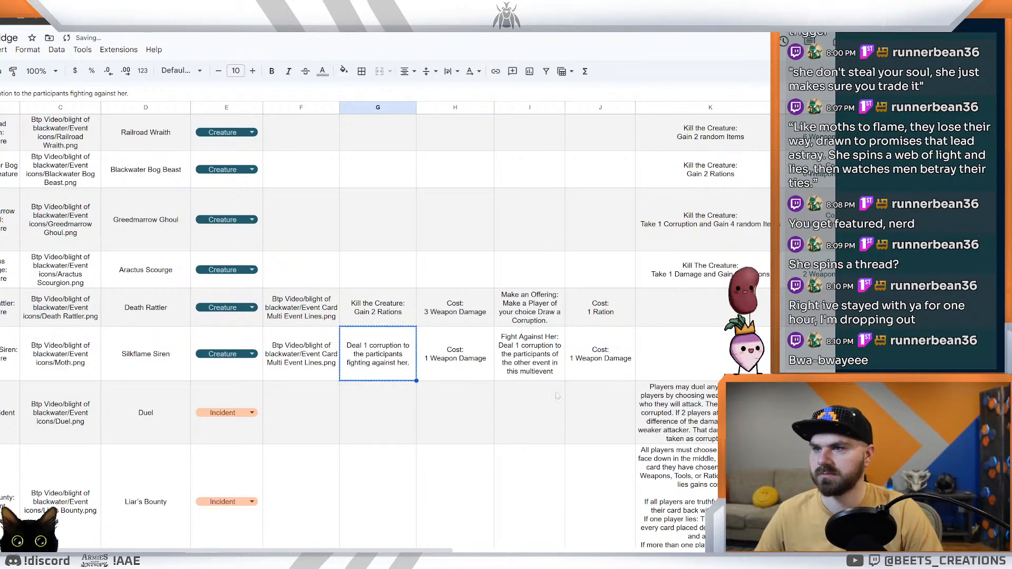
left_click(538, 405)
key("ctrl+v")
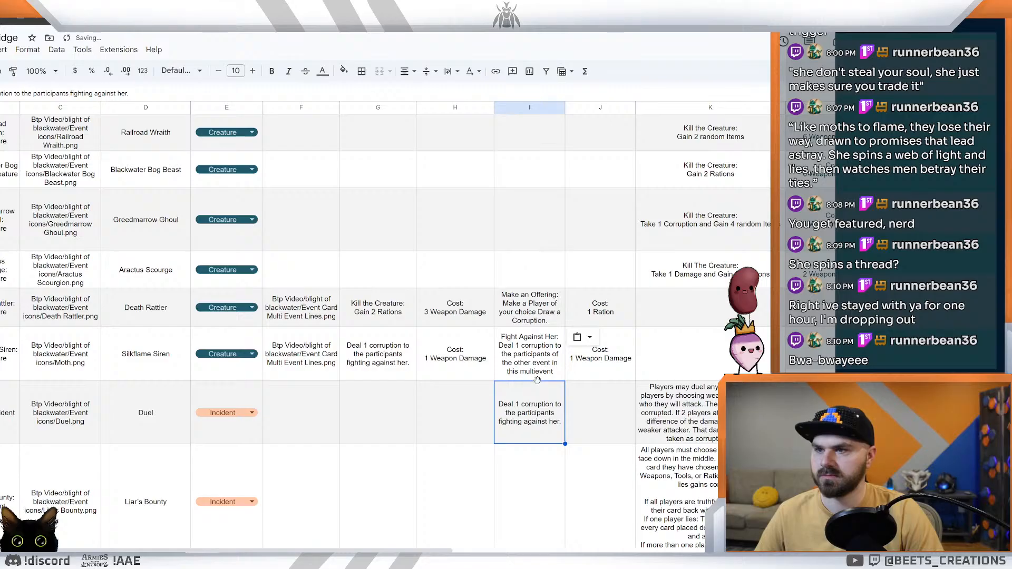
key("Delete")
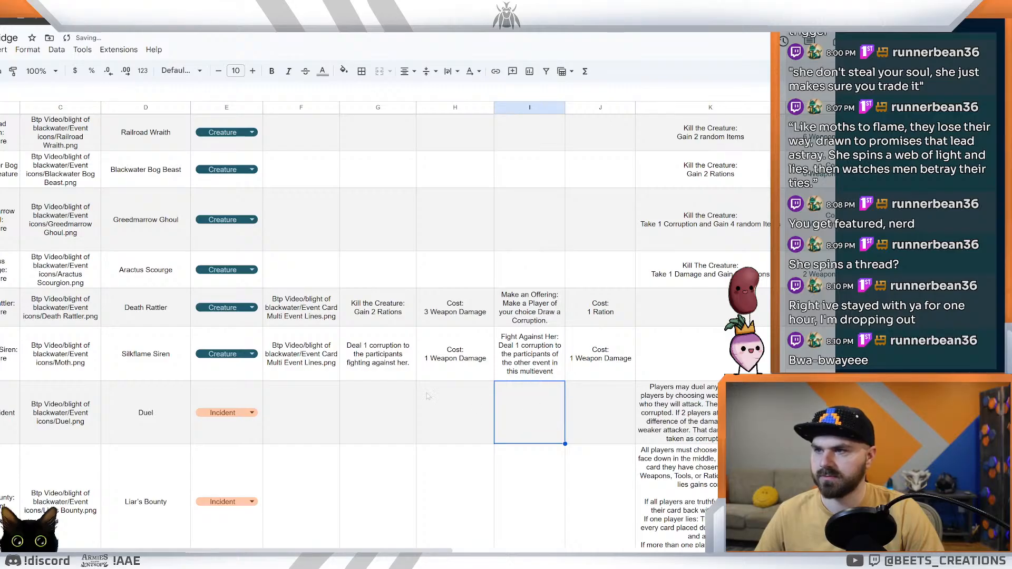
left_click(396, 371, "ctrl")
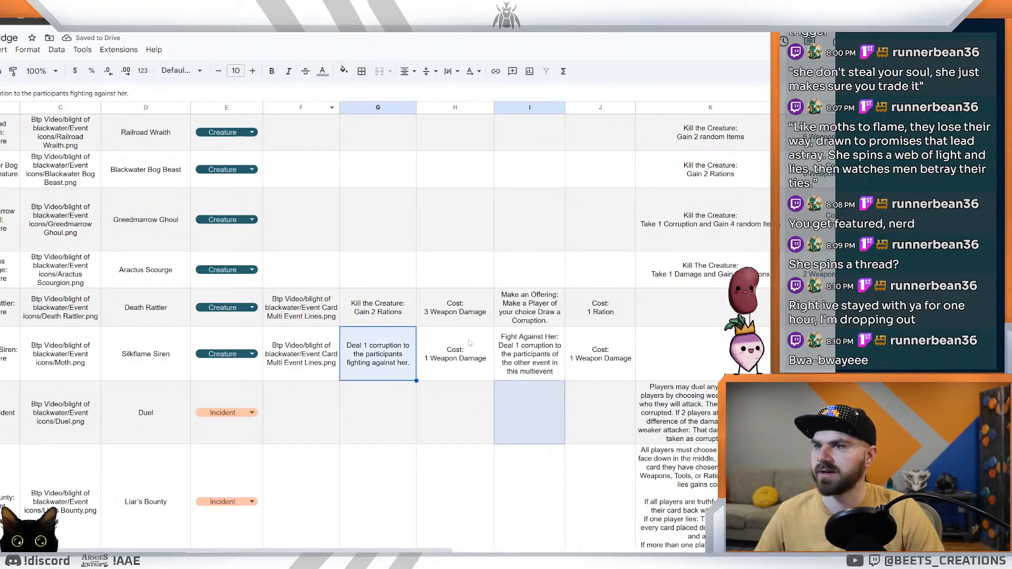
Step: Replace the Silkflame Siren's second event sentence with the copied corruption sentence, reworded to "Deal 1 corruption to the participants fighting for her."
double_click(506, 355)
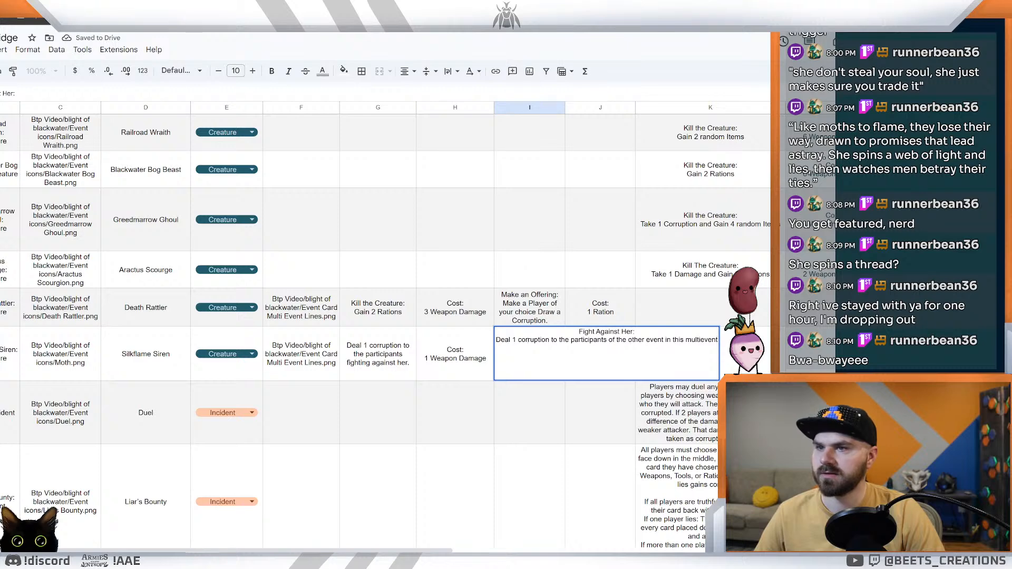
left_click_drag(496, 341, 718, 343)
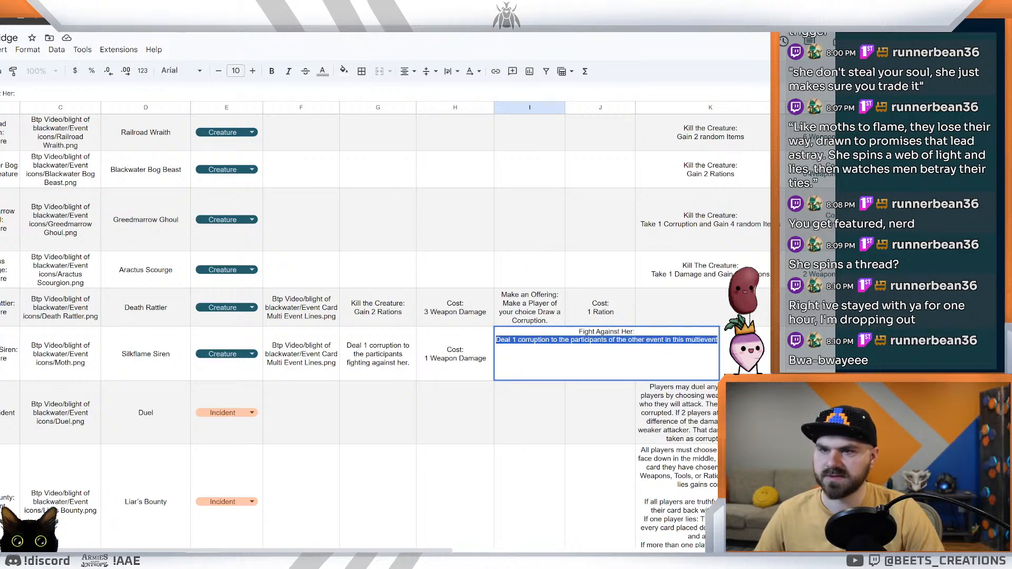
key("ctrl+v")
double_click(642, 339)
type("for")
key("Return")
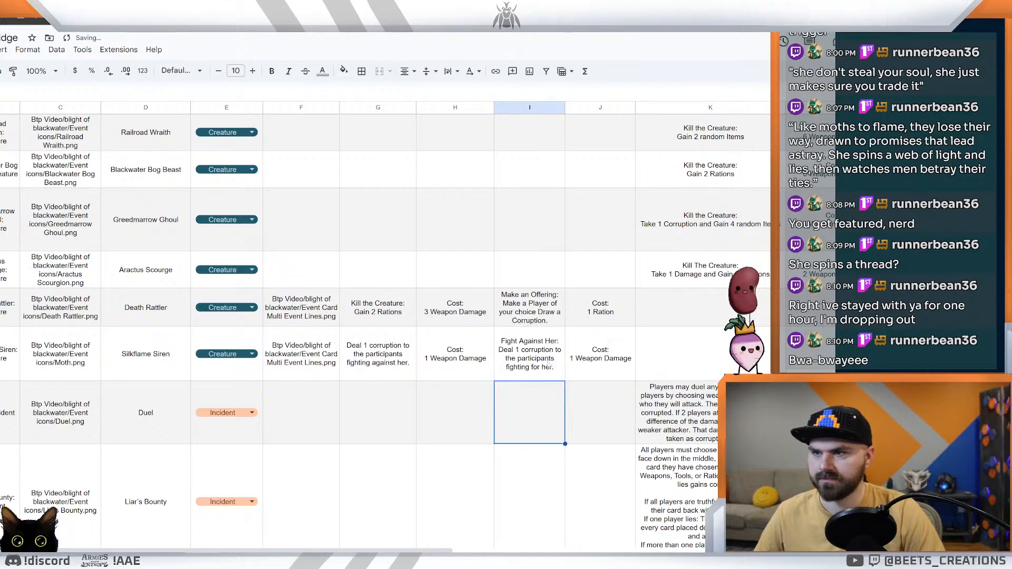
Step: Copy the complete "Fight Against Her" event into the Silkflame Siren's first event cell, keeping its wording
key("Up")
left_click(380, 364)
key("ctrl+v")
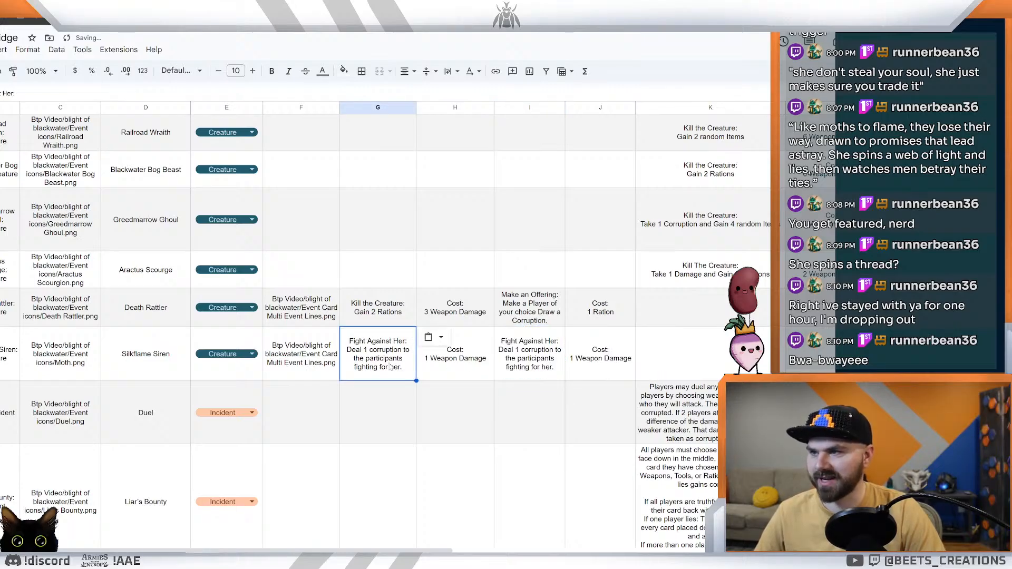
double_click(382, 361)
key("Return")
key("Up")
key("Return")
double_click(423, 332)
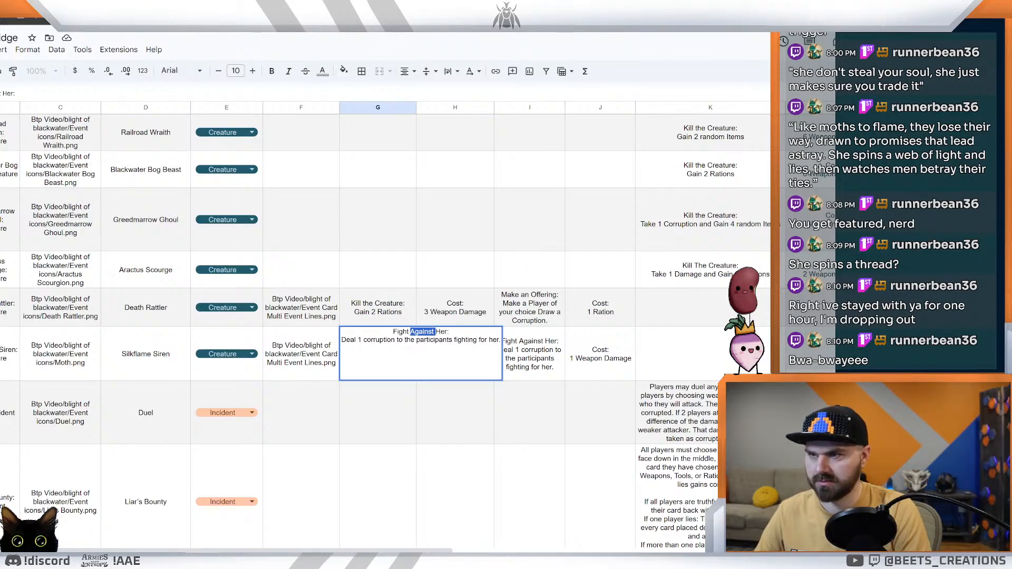
left_click_drag(499, 407, 481, 387)
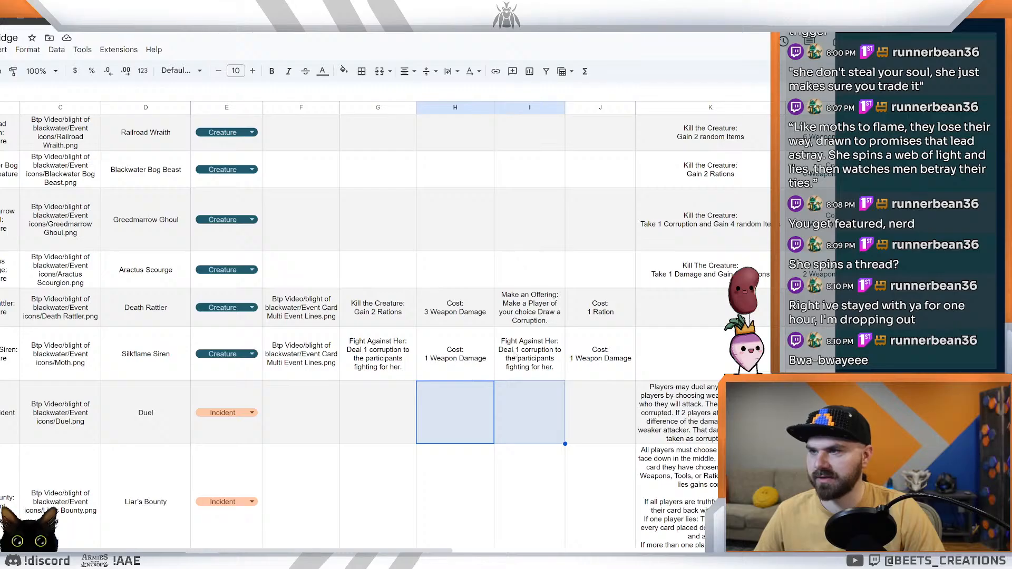
Step: Change the heading of the Silkflame Siren's second event to "Fight For Her:"
double_click(521, 349)
double_click(573, 332)
type("for")
key("BackSpace")
key("BackSpace")
key("BackSpace")
type("For")
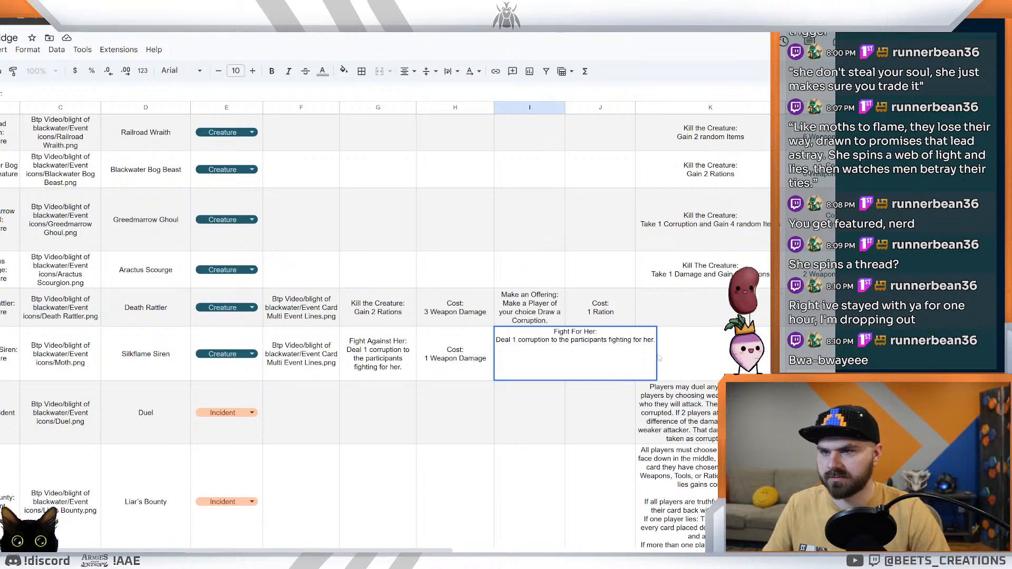
Step: Reword the end of the Silkflame Siren's second event sentence to "fighting against her."
double_click(637, 340)
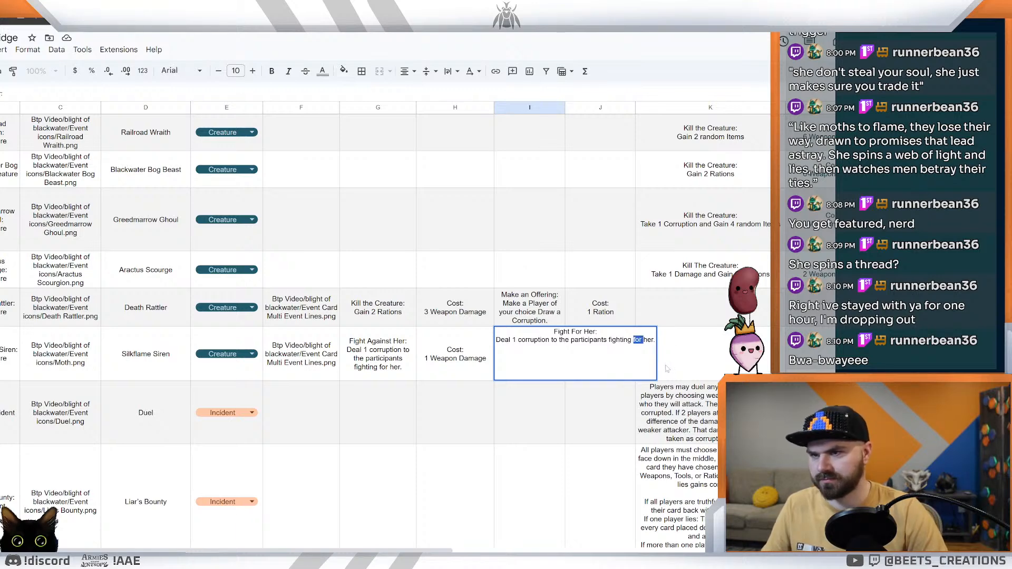
type("A")
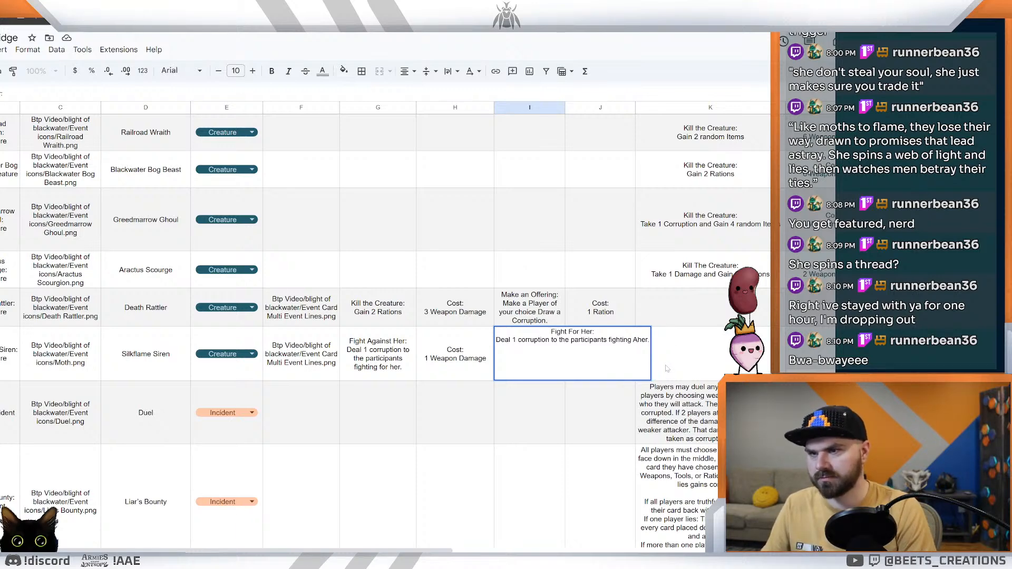
type("gainst h")
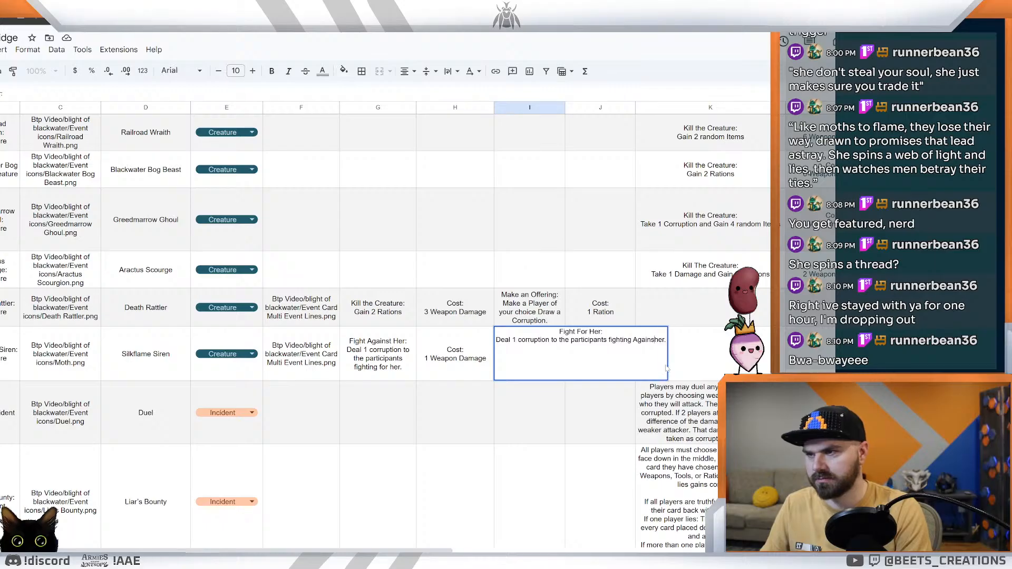
key("BackSpace")
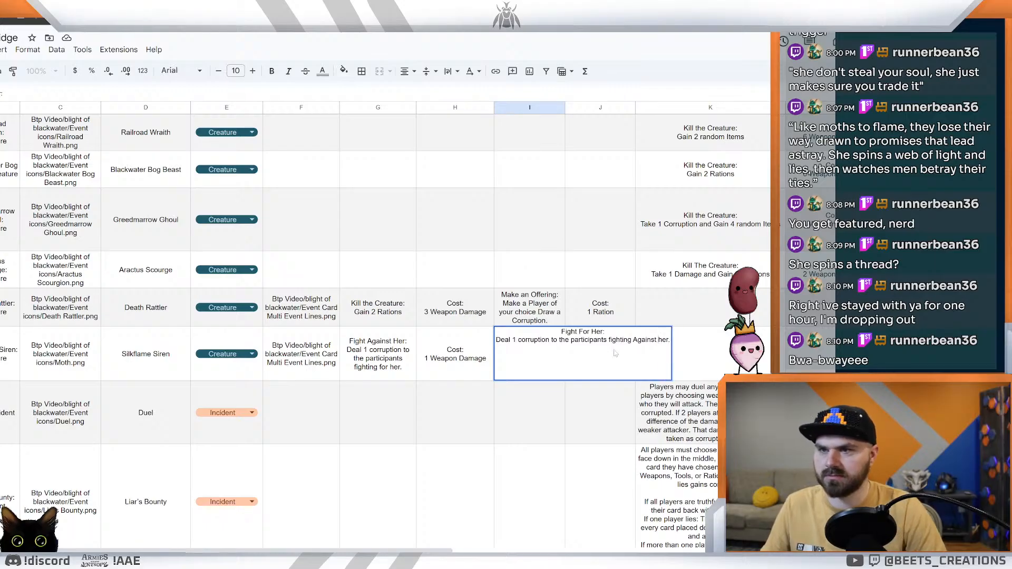
key("BackSpace")
type("a")
key("Return")
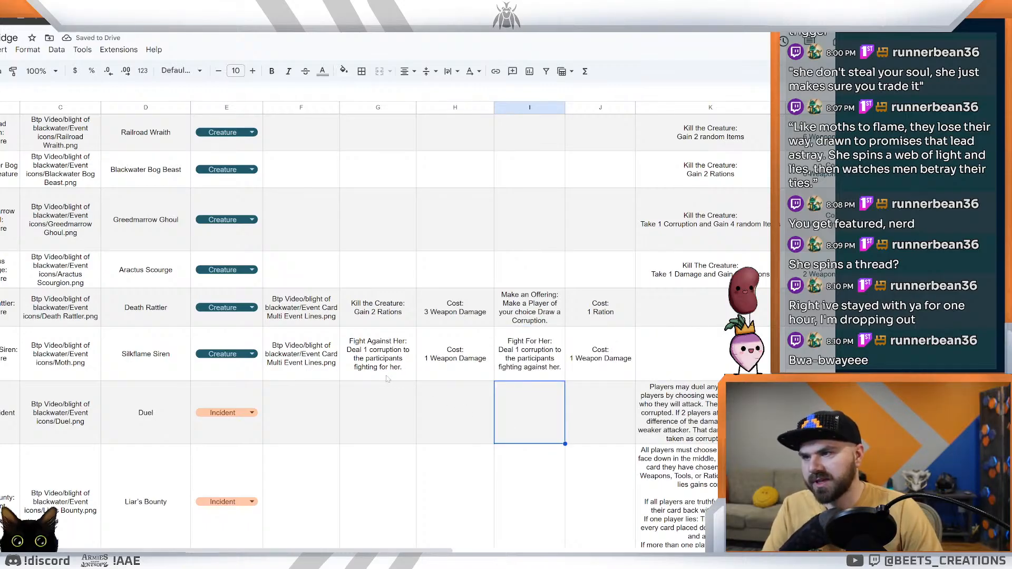
Step: Compare the Silkflame Siren's spreadsheet row with its card preview in the card editor
left_click(518, 376)
scroll(496, 421, "down", 1)
scroll(467, 394, "up", 2)
scroll(467, 394, "down", 2)
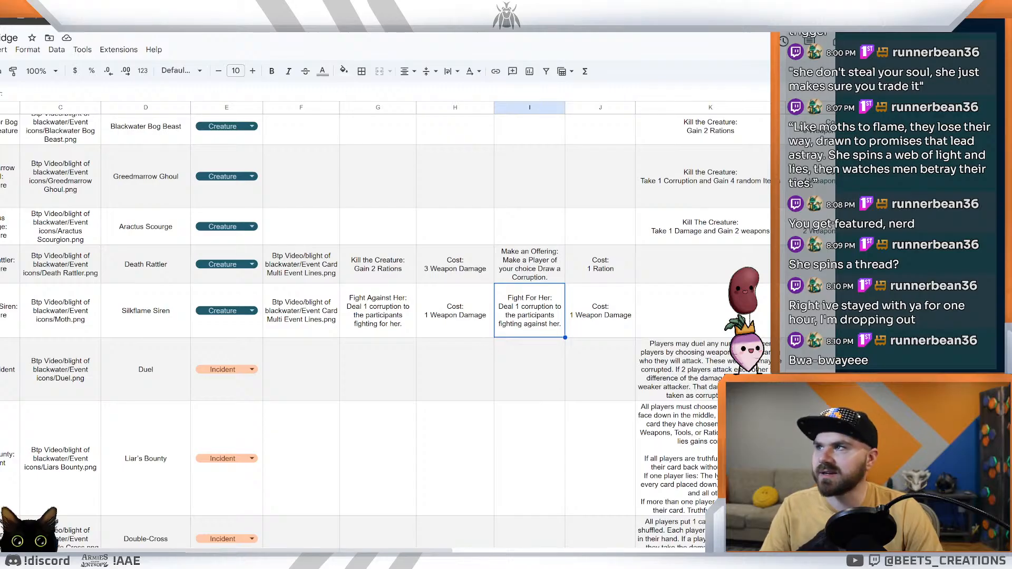
key("ctrl+Tab")
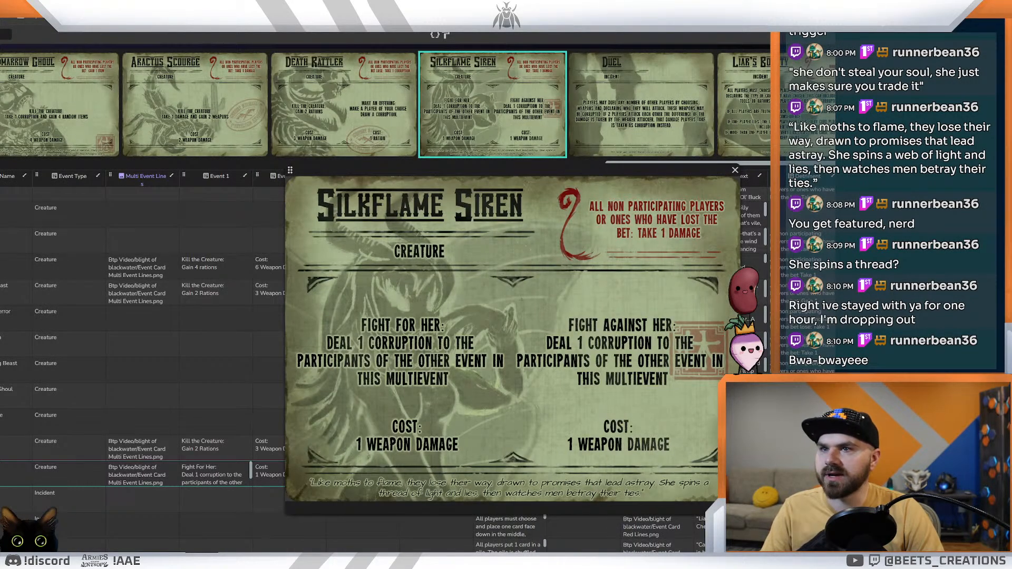
key("ctrl+Tab")
key("ctrl+shift+Tab")
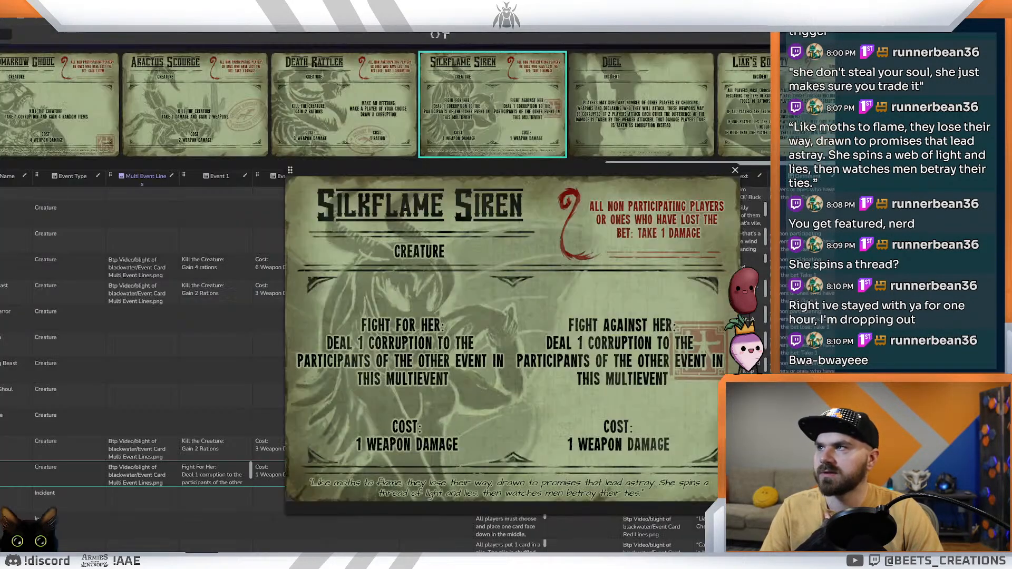
key("ctrl+shift+Tab")
Step: Examine the creature and incident rows in the spreadsheet across their event, cost and non-participant columns
left_click(653, 324)
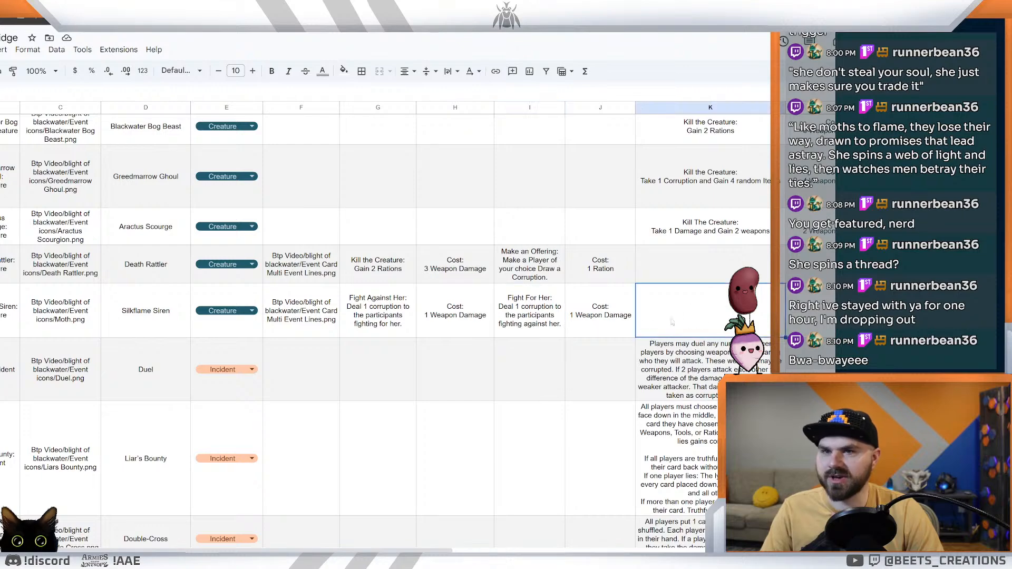
scroll(398, 538, "right", 8)
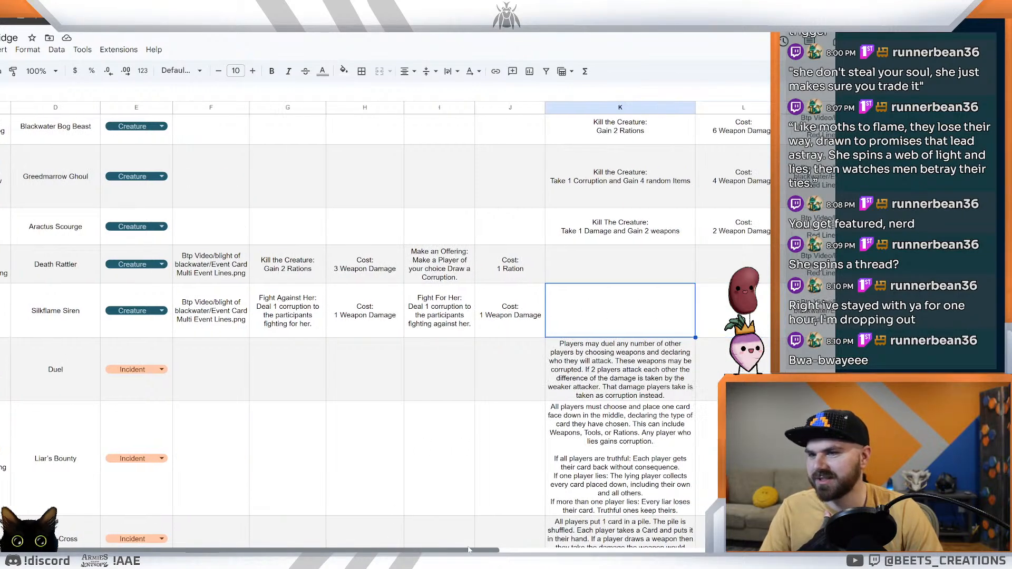
scroll(475, 512, "left", 5)
scroll(474, 512, "left", 2)
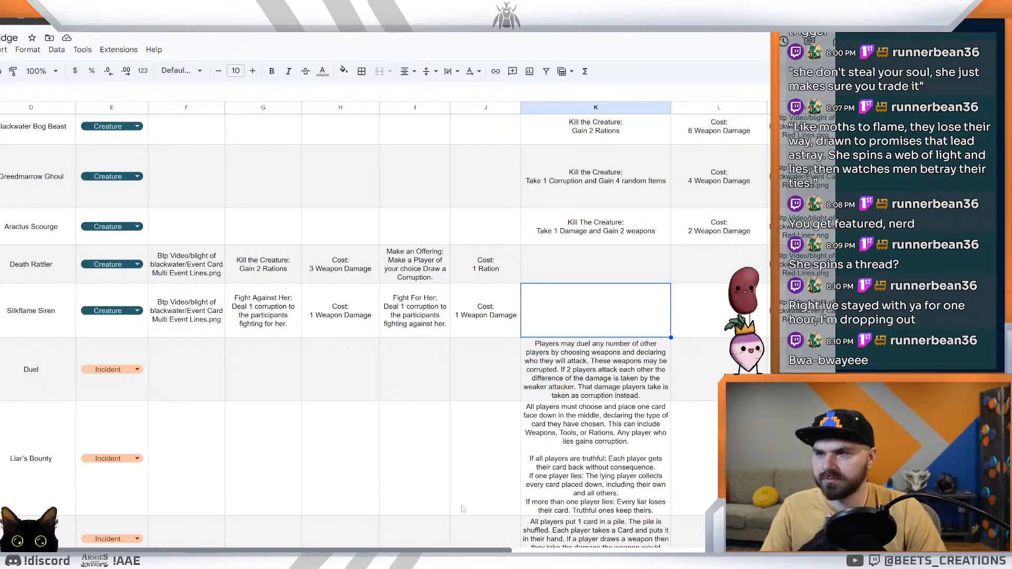
scroll(462, 508, "left", 1)
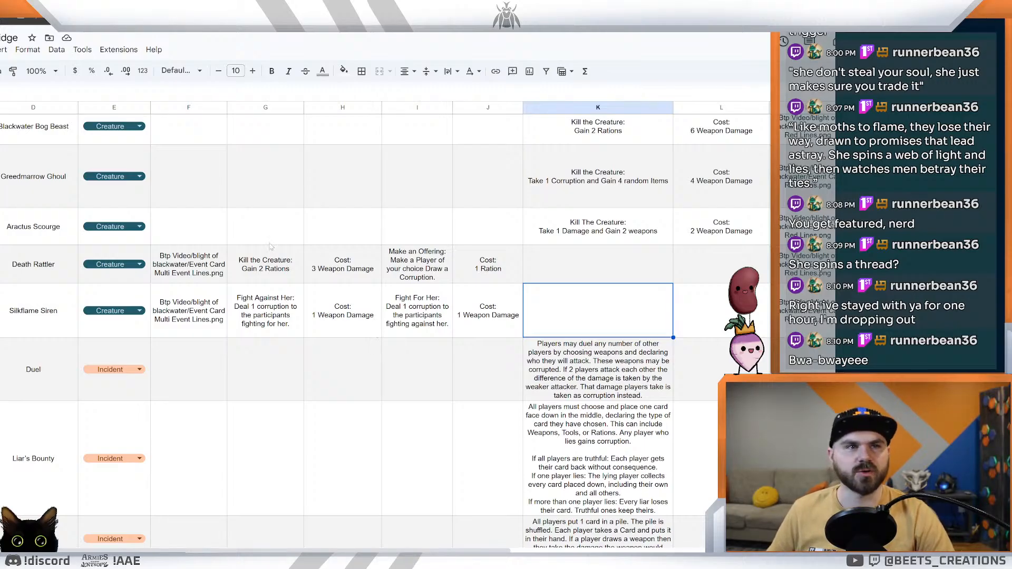
left_click(432, 384)
scroll(425, 372, "up", 2)
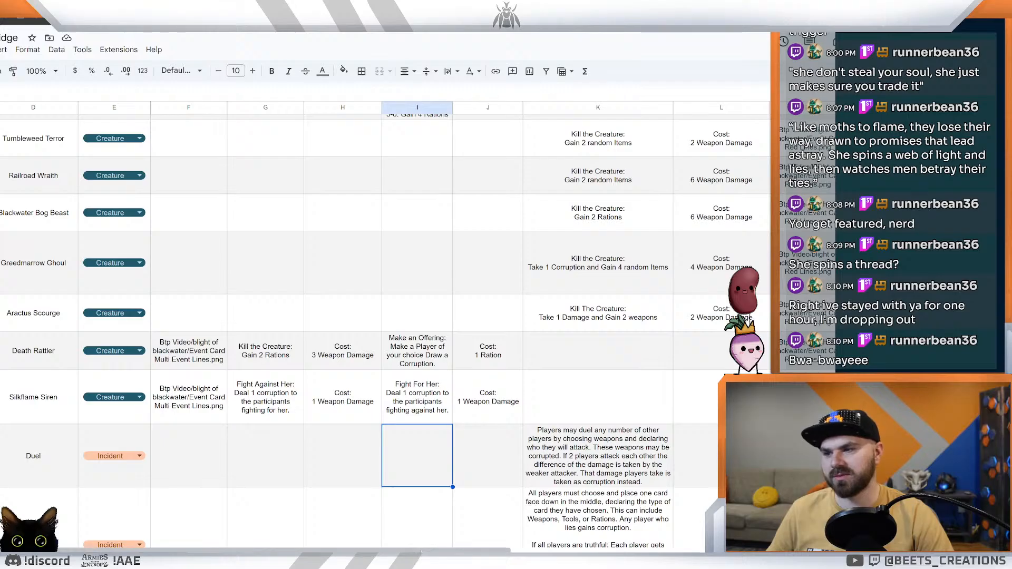
scroll(368, 527, "left", 3)
scroll(321, 493, "up", 2)
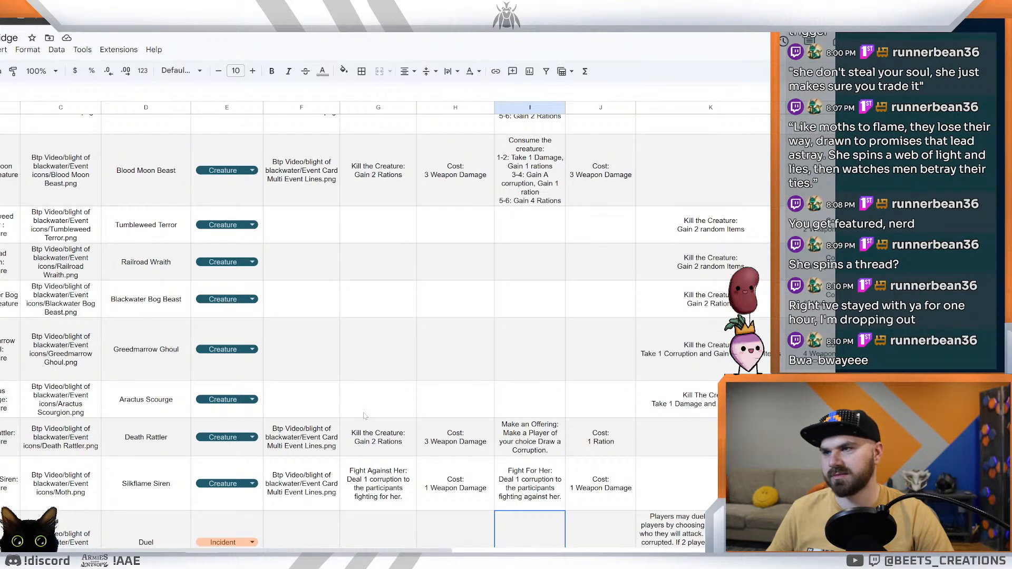
scroll(365, 415, "down", 3)
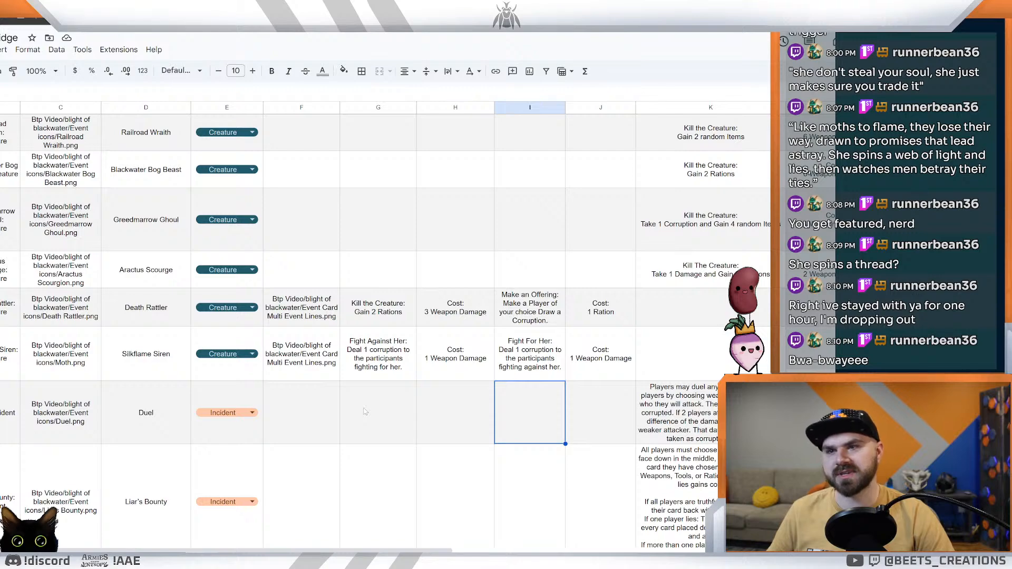
scroll(431, 361, "down", 3)
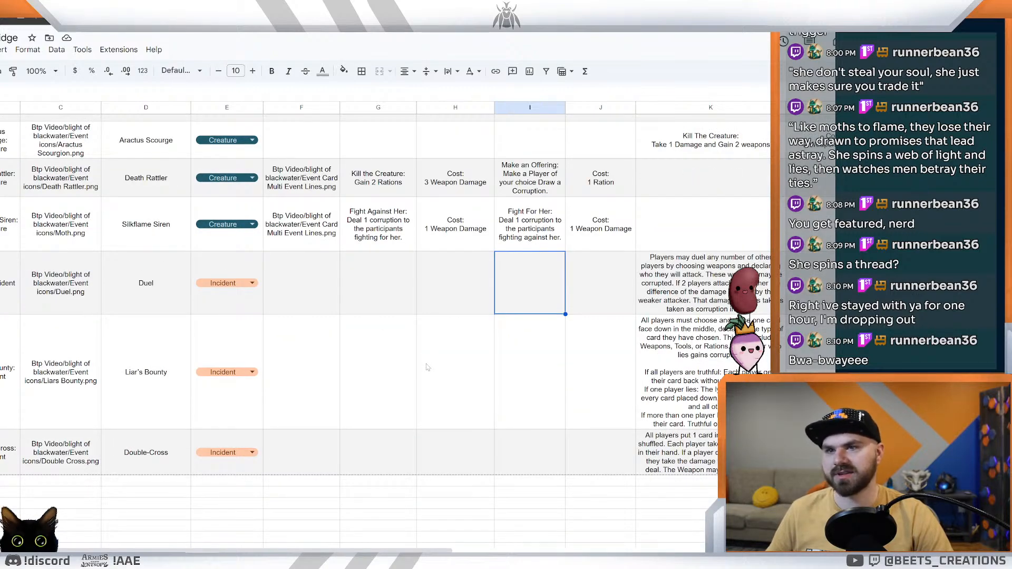
scroll(428, 367, "up", 2)
scroll(426, 363, "up", 3)
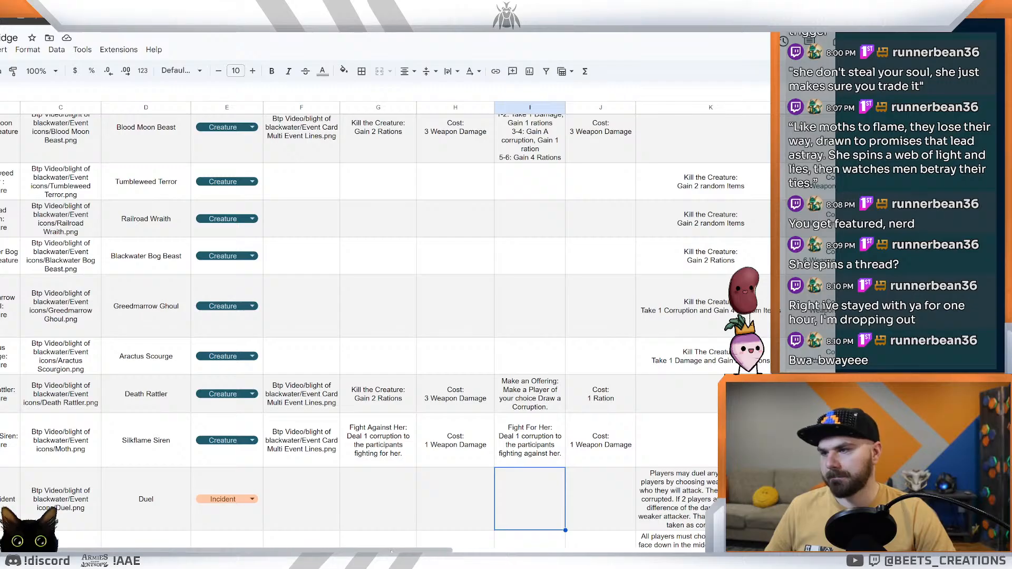
scroll(368, 316, "right", 5)
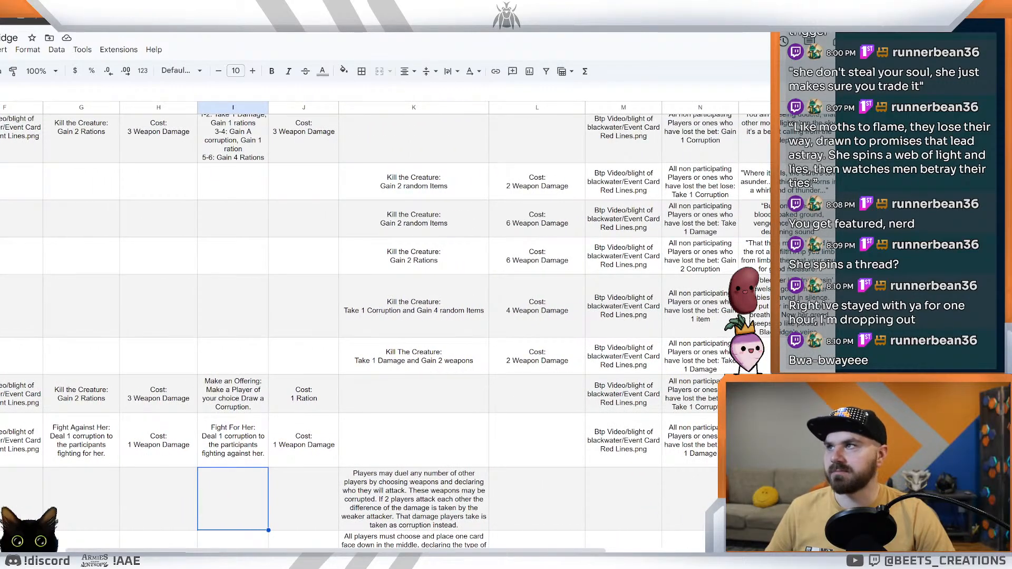
Step: Switch to the card editor and review the Death Rattler and Aractus Scourge card previews
key("ctrl+Tab")
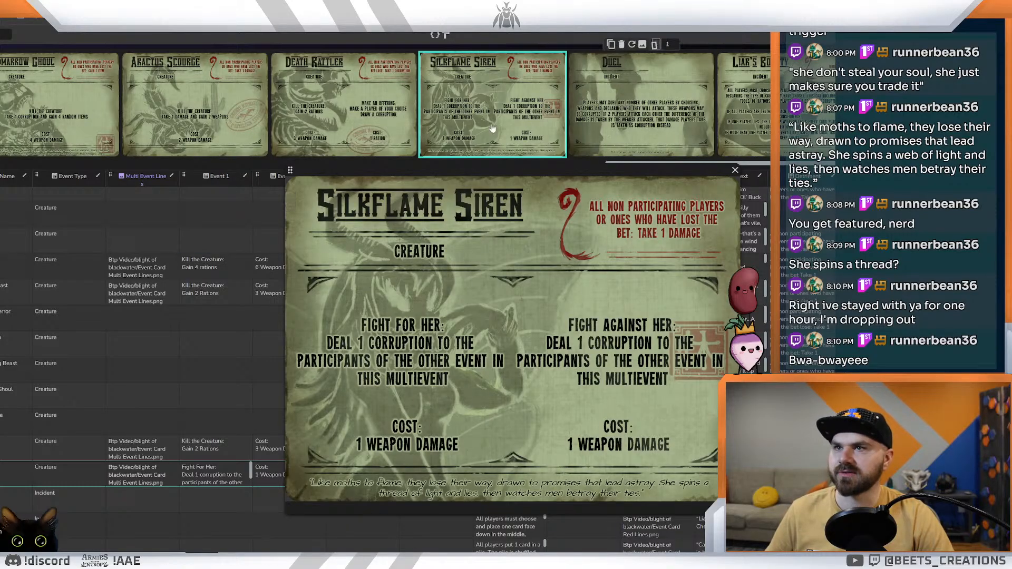
left_click(371, 125)
left_click(406, 129)
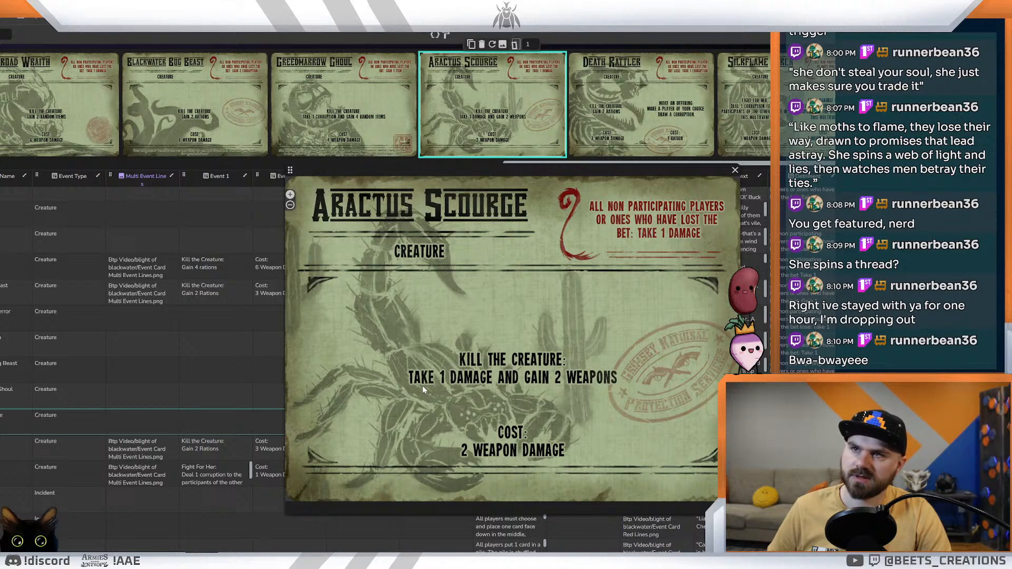
left_click(606, 86)
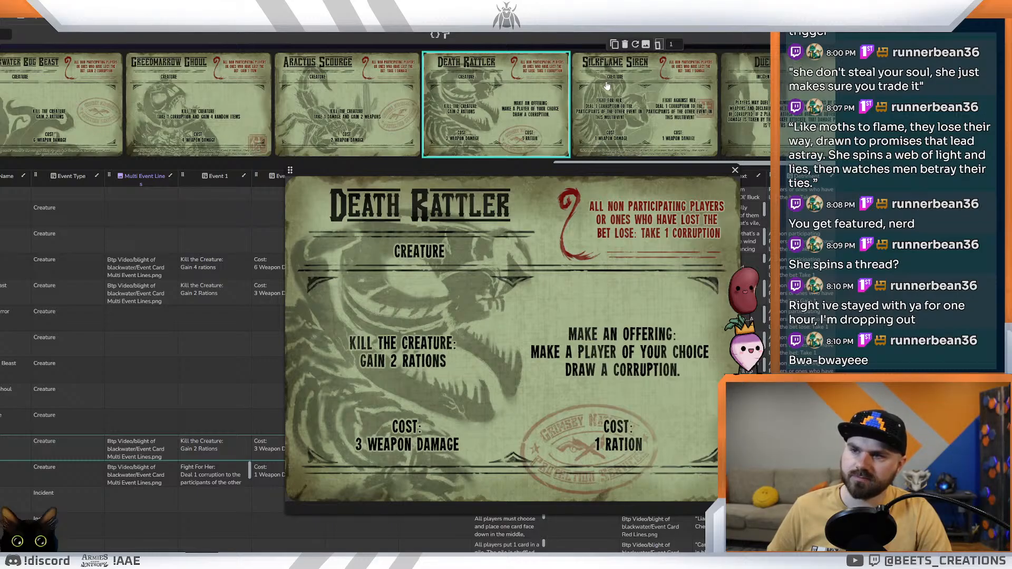
left_click(348, 100)
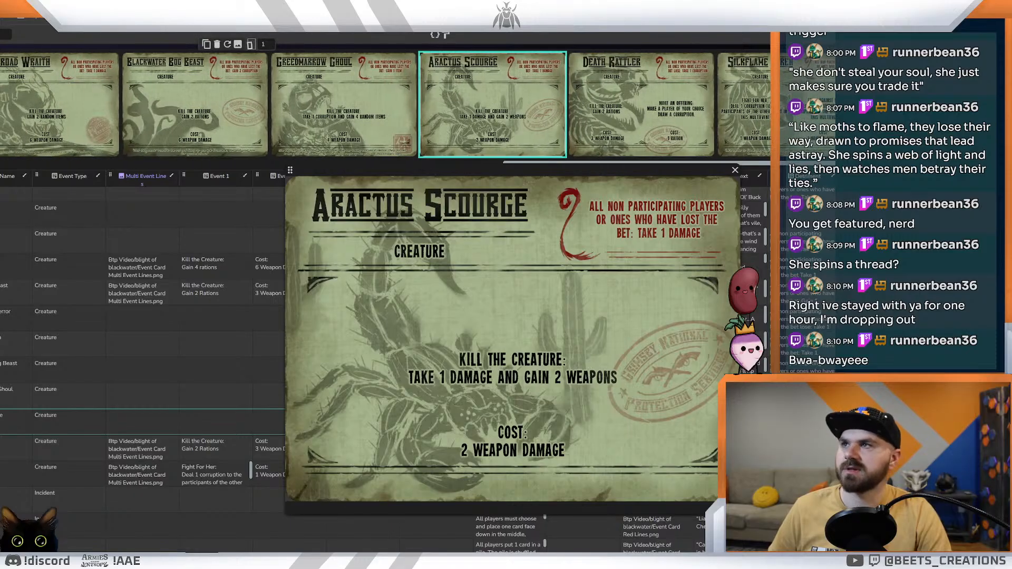
Step: In the mechanics ideas document, take "Idea 2" out of the bulleted list and insert two blank lines above it
key("ctrl+Tab")
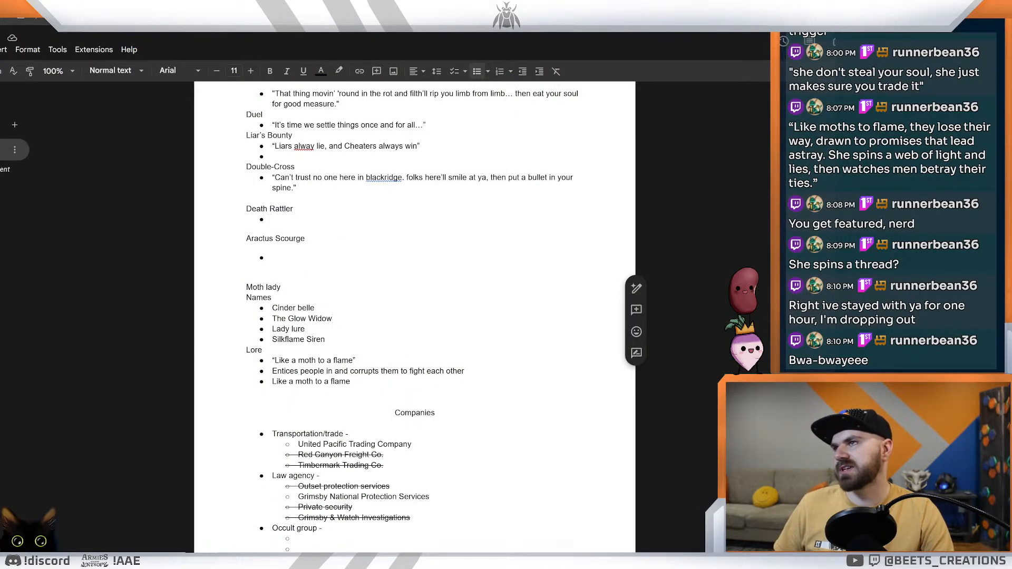
key("ctrl+Tab")
key("ctrl+Tab")
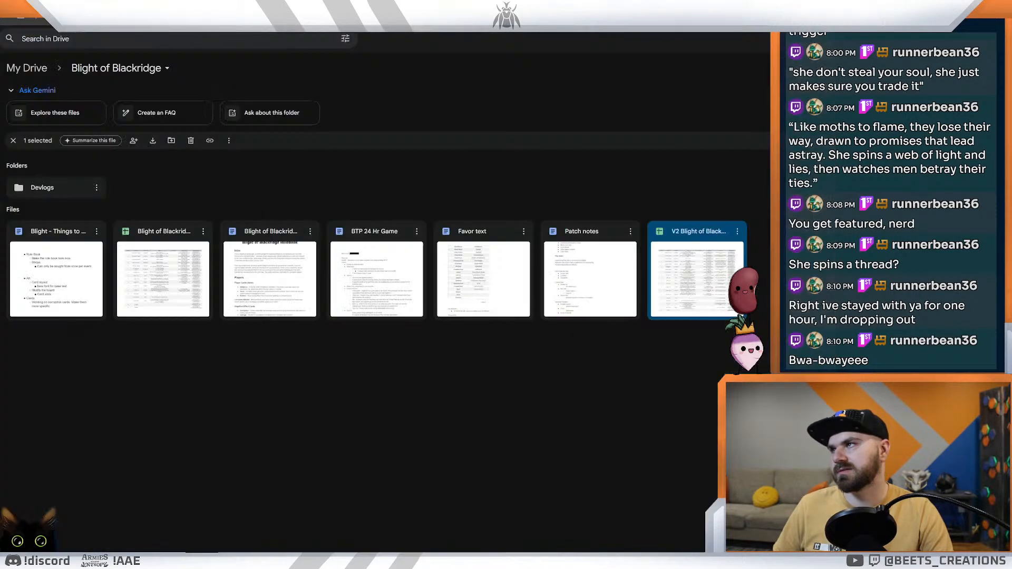
key("ctrl+Tab")
key("ctrl+shift+Tab")
key("ctrl+shift+Tab")
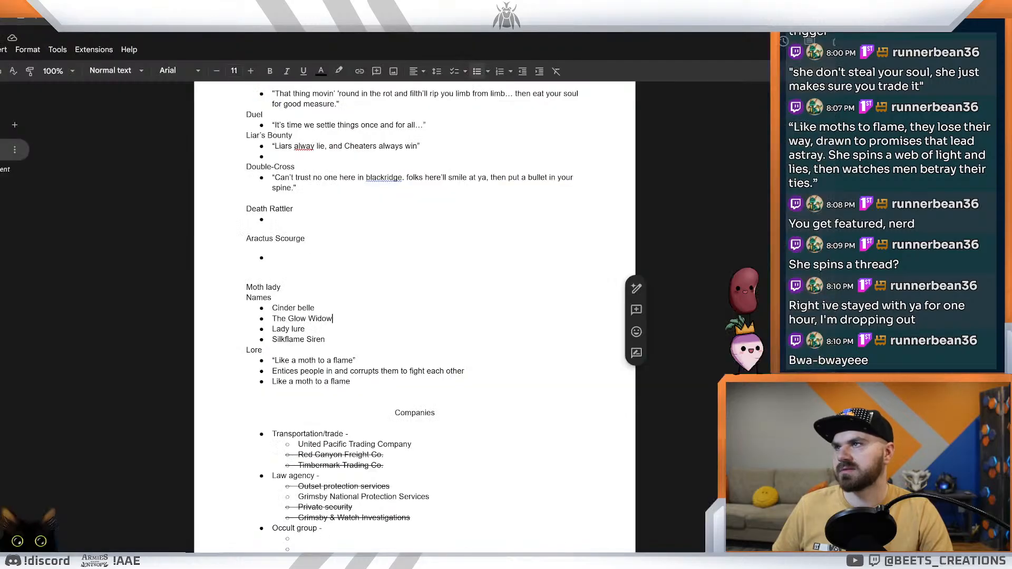
key("ctrl+shift+Tab")
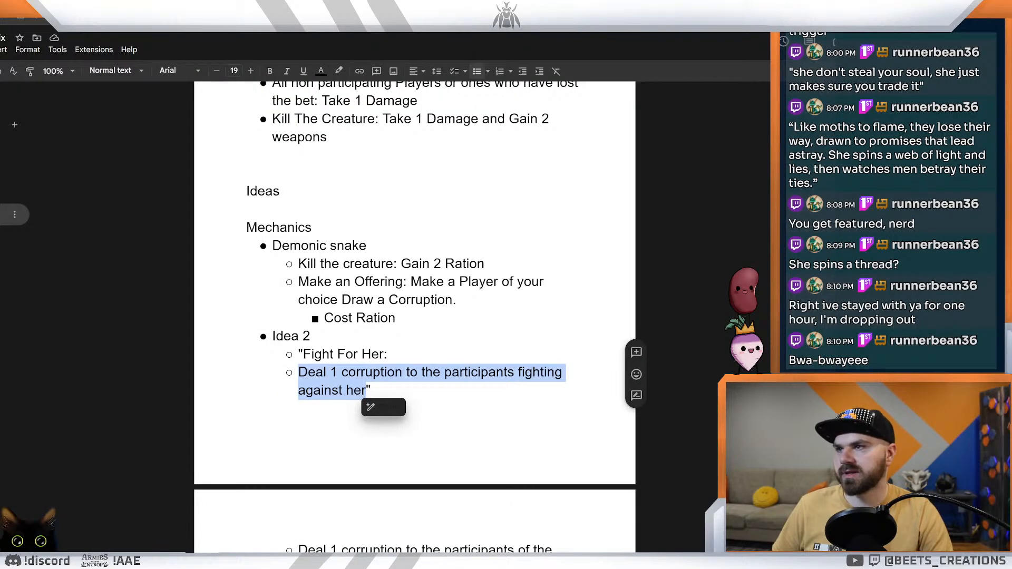
left_click(311, 336)
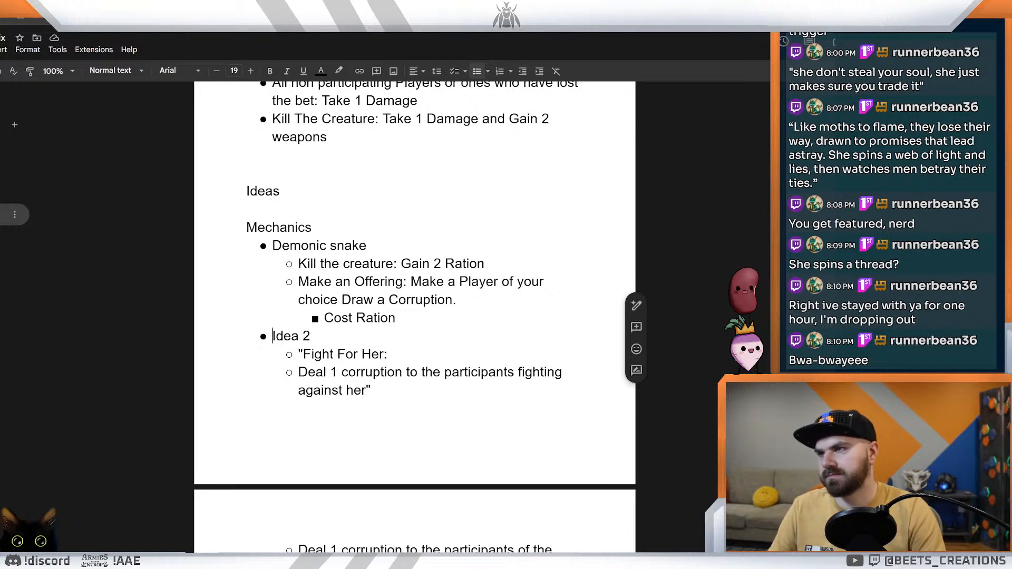
key("BackSpace")
key("BackSpace")
key("Return")
key("Return")
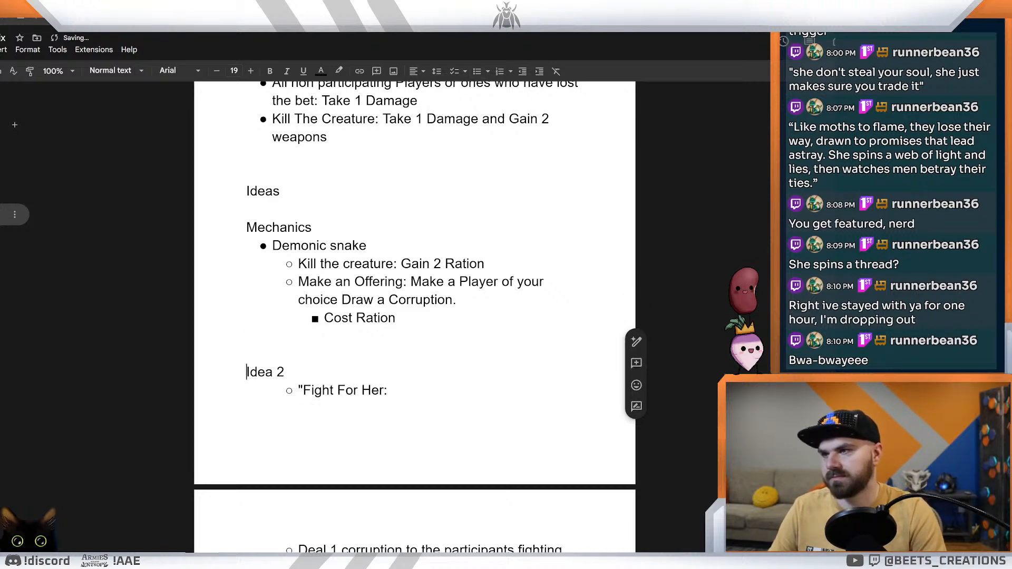
Step: Insert two more blank lines above "Idea 2" and review the Aractus Scourgion notes down to the "Ideas" heading
key("Return")
key("Return")
scroll(415, 316, "up", 6)
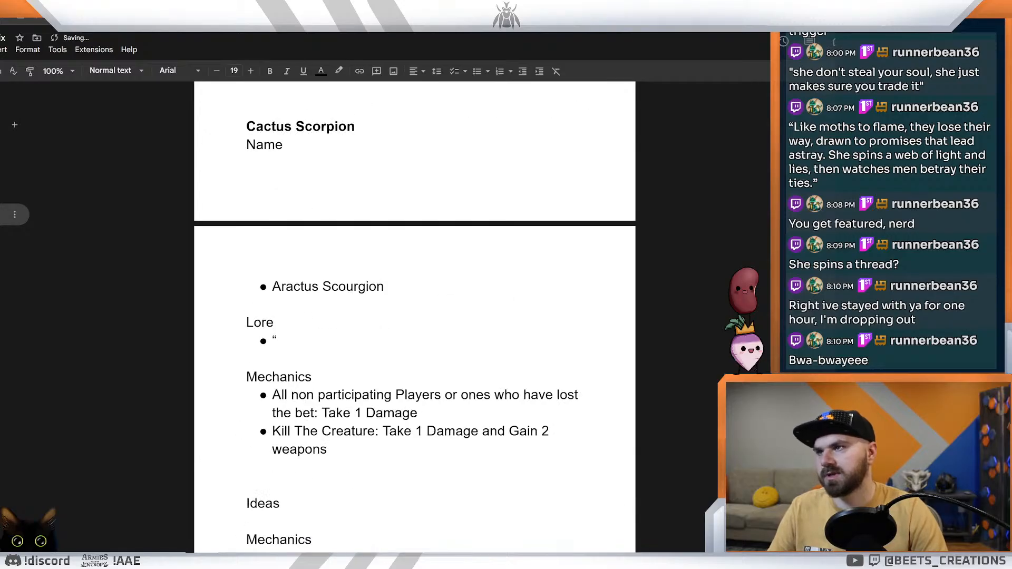
scroll(414, 316, "down", 1)
scroll(415, 316, "up", 1)
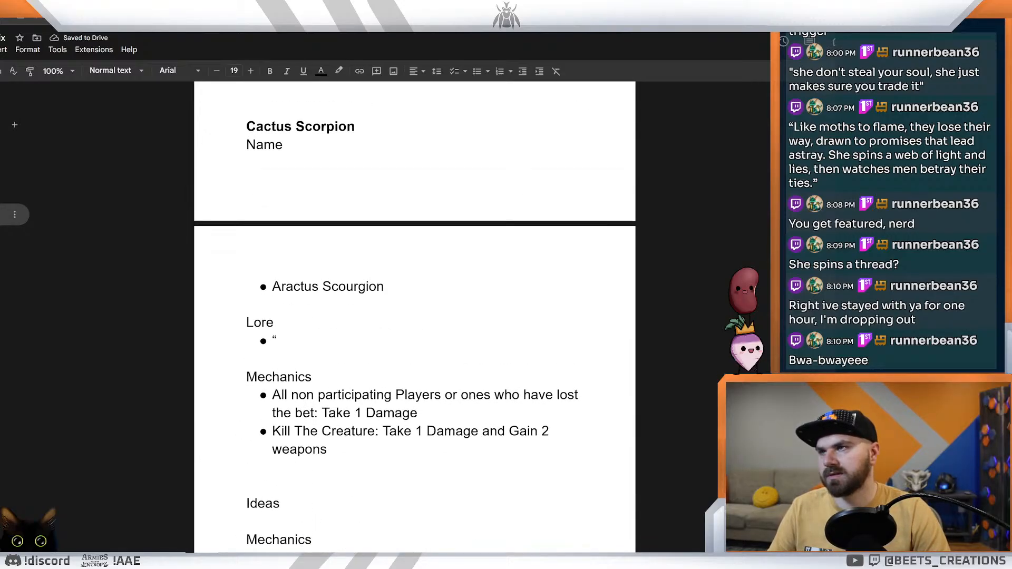
scroll(415, 317, "down", 2)
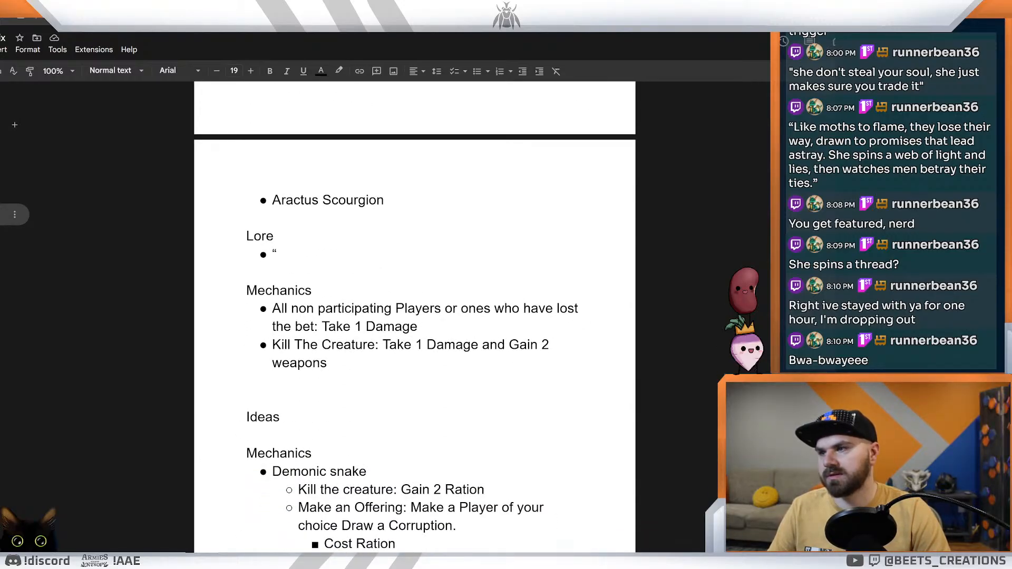
left_click_drag(280, 417, 246, 418)
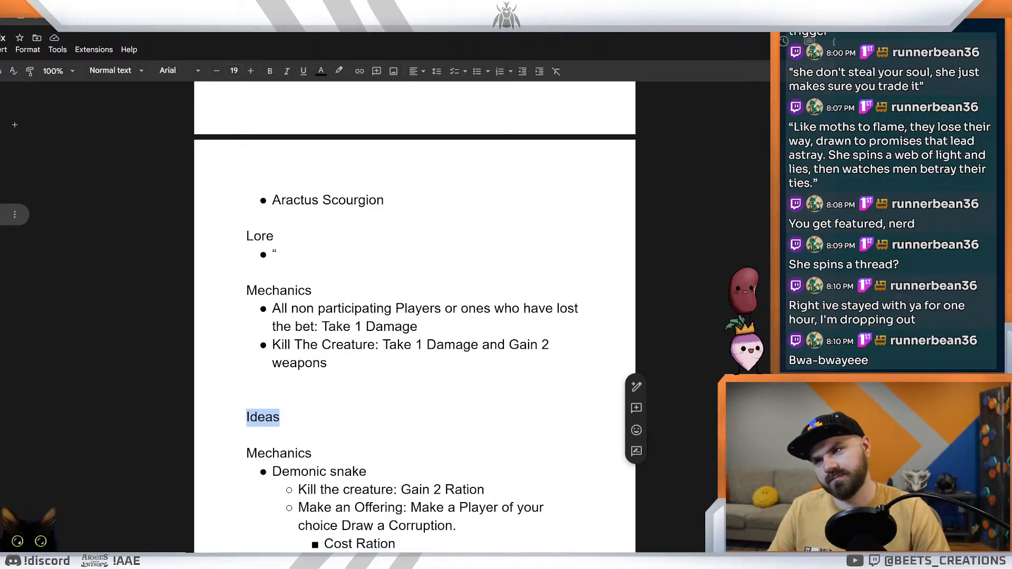
left_click(281, 417)
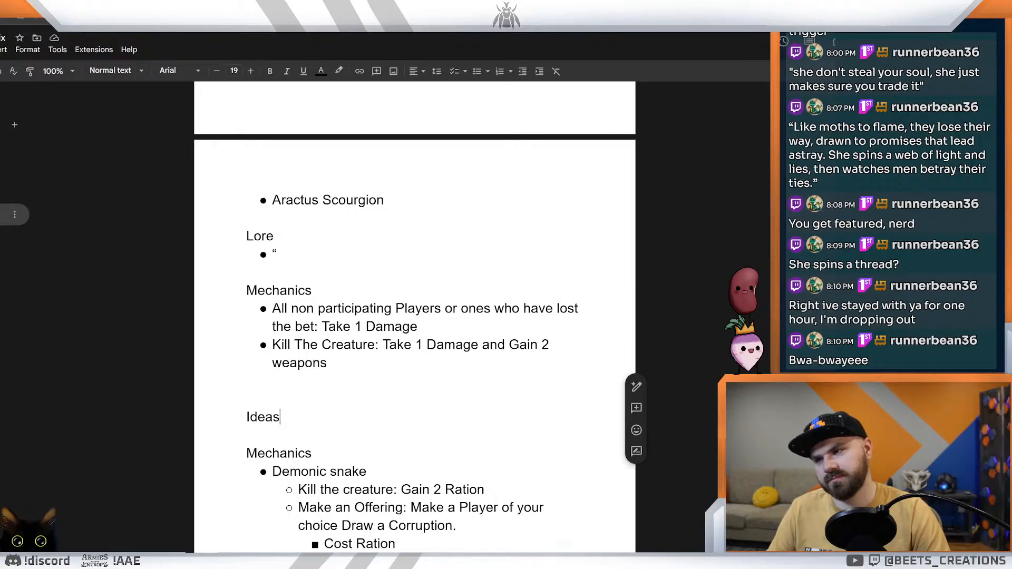
Step: Remove the extra blank lines above "Idea 2", leaving a single blank line below "Cost Ration"
key("ctrl+z")
key("ctrl+z")
key("BackSpace")
key("BackSpace")
key("BackSpace")
key("BackSpace")
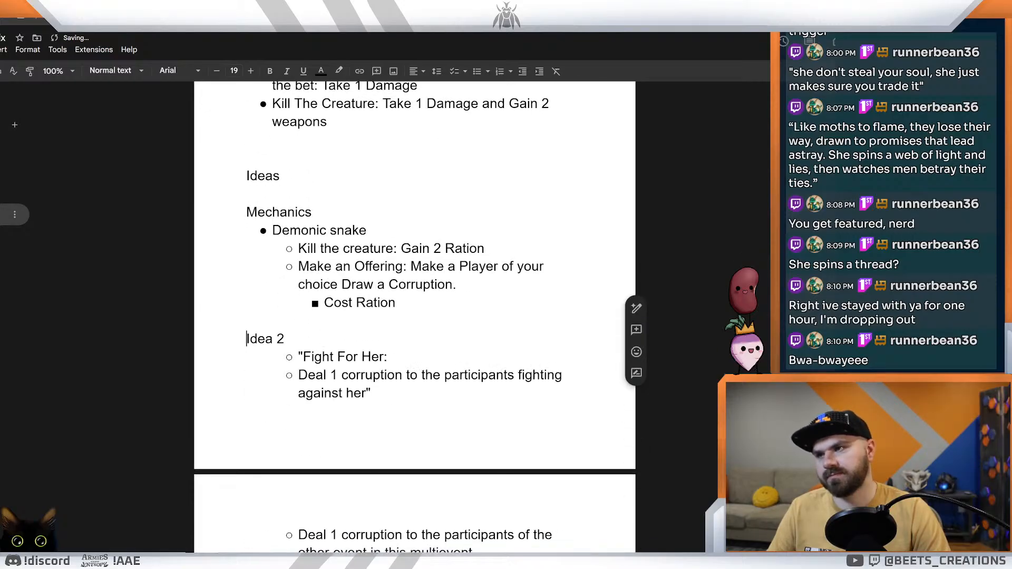
Step: Replace the stray quotation mark in the Cactus Scorpion's Lore bullet with "Gient human sized"
scroll(414, 317, "up", 4)
scroll(415, 316, "up", 4)
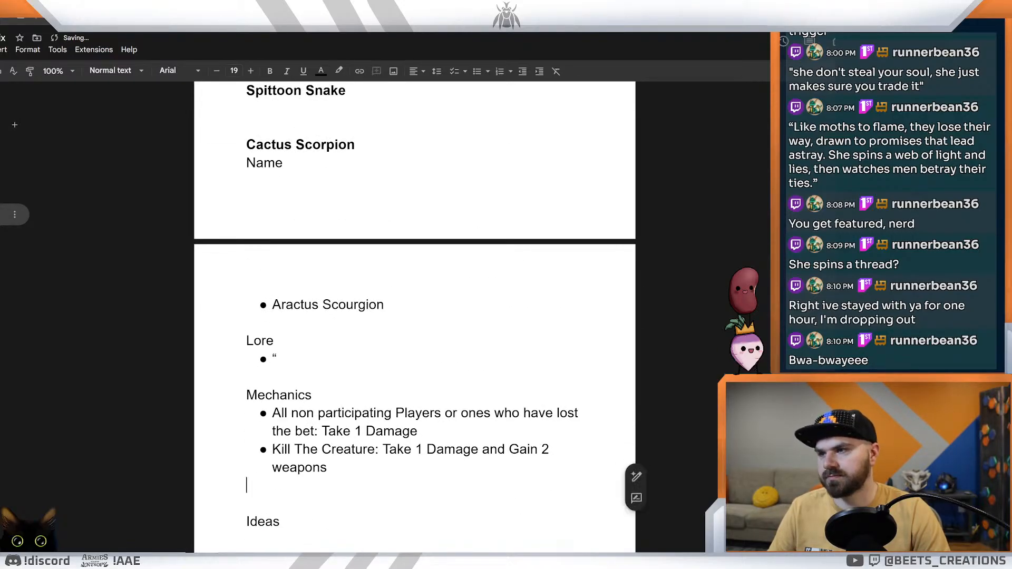
left_click(276, 438)
scroll(414, 317, "down", 2)
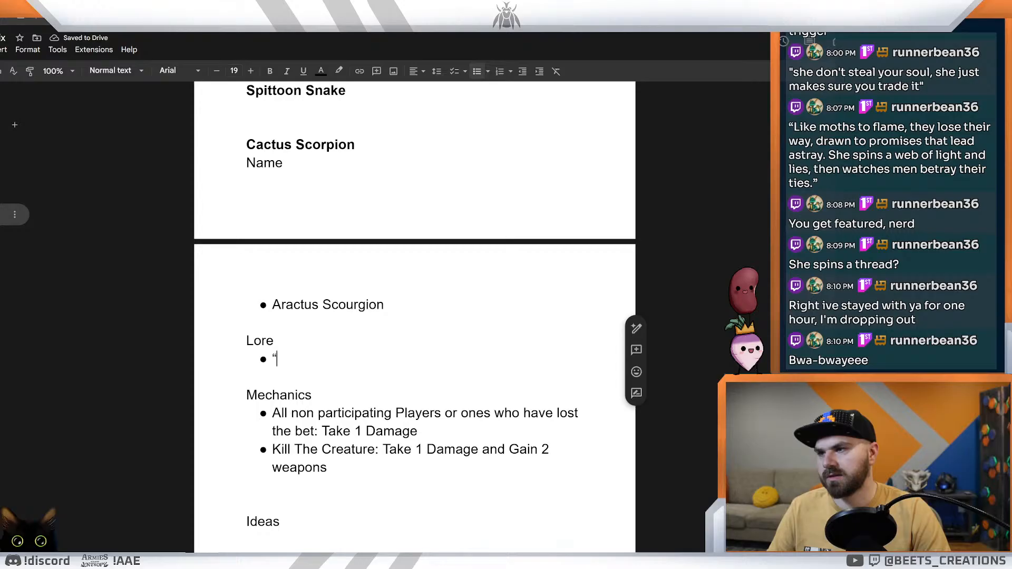
key("BackSpace")
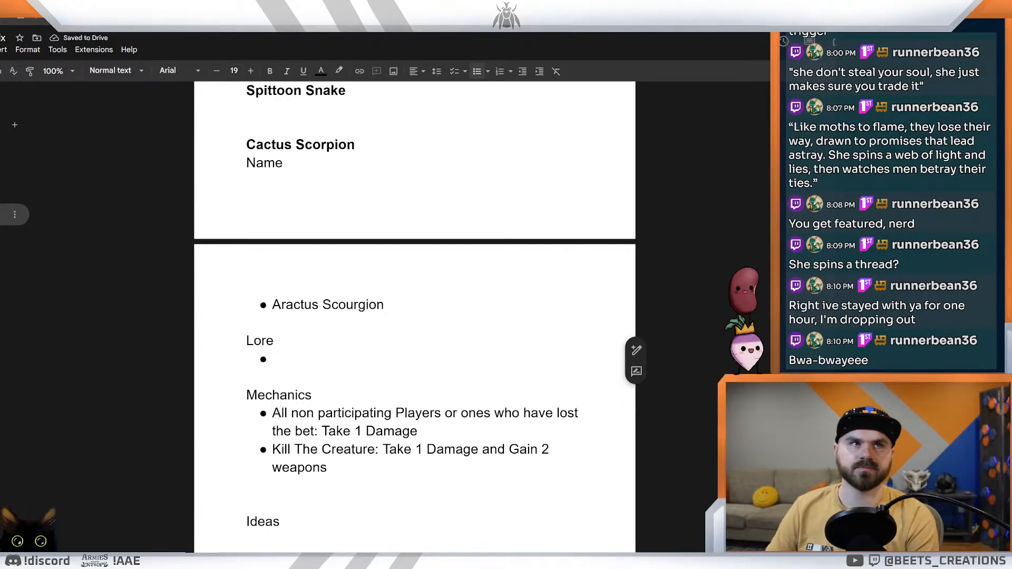
type("Gient")
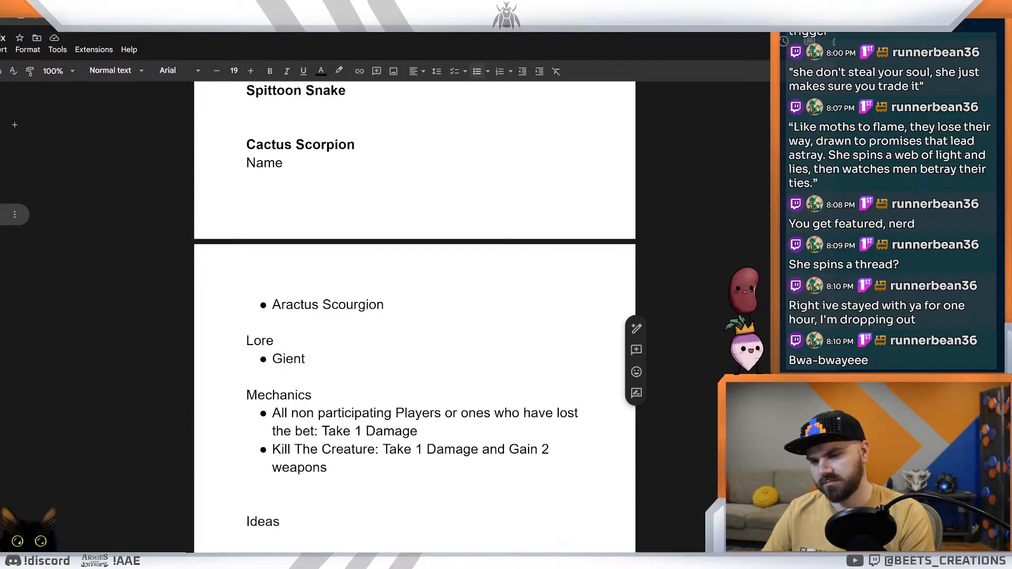
type("human ")
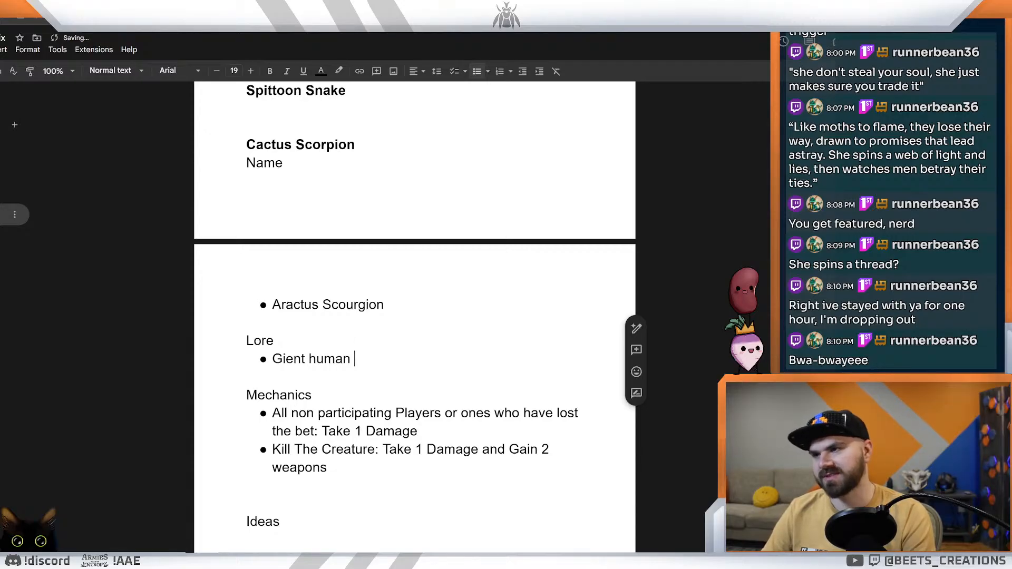
type("sized")
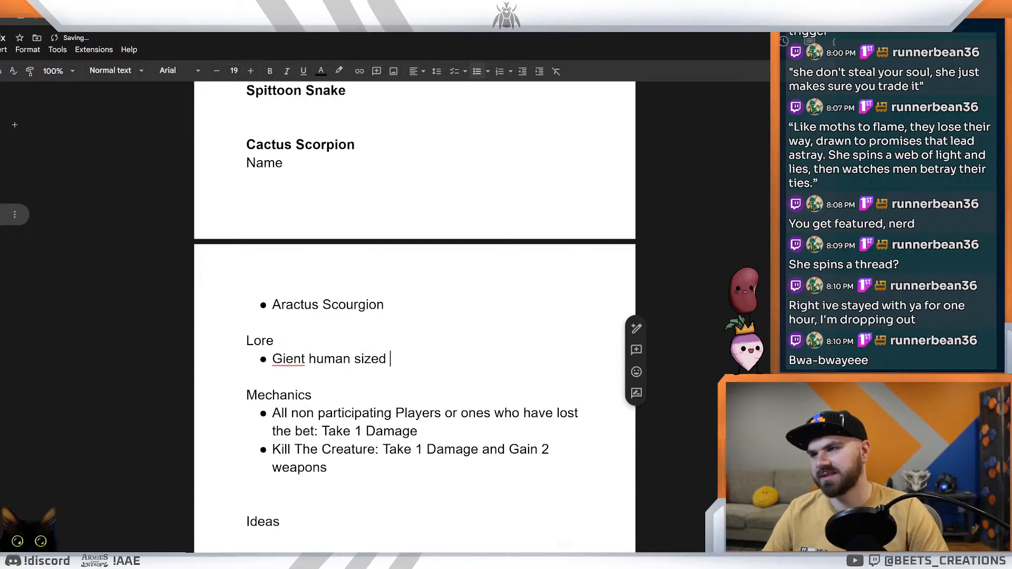
Step: Correct "Gient" to "Giant" in the Lore bullet and replace the word "human" with "horse"
right_click(274, 352)
left_click(311, 384)
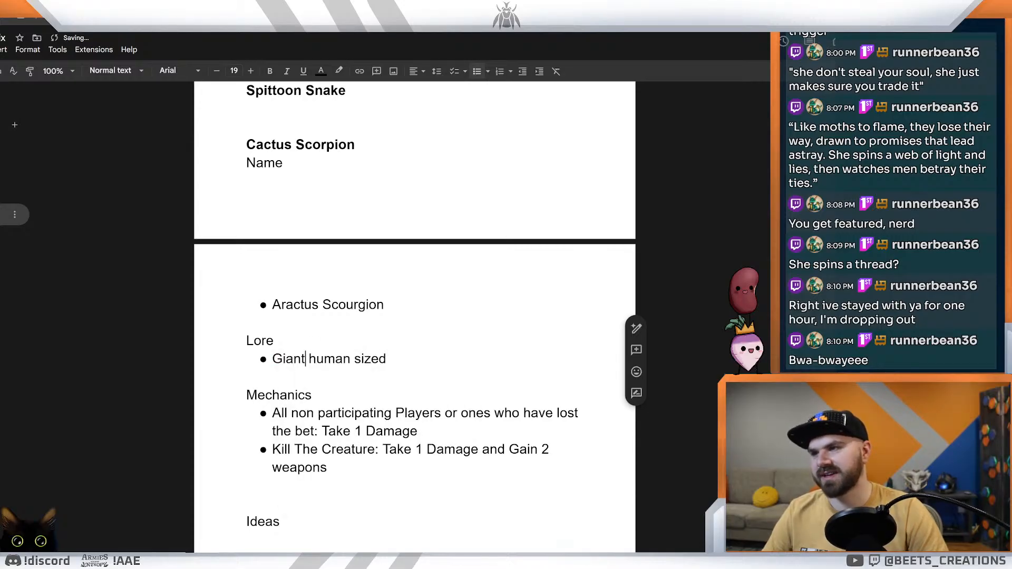
double_click(329, 358)
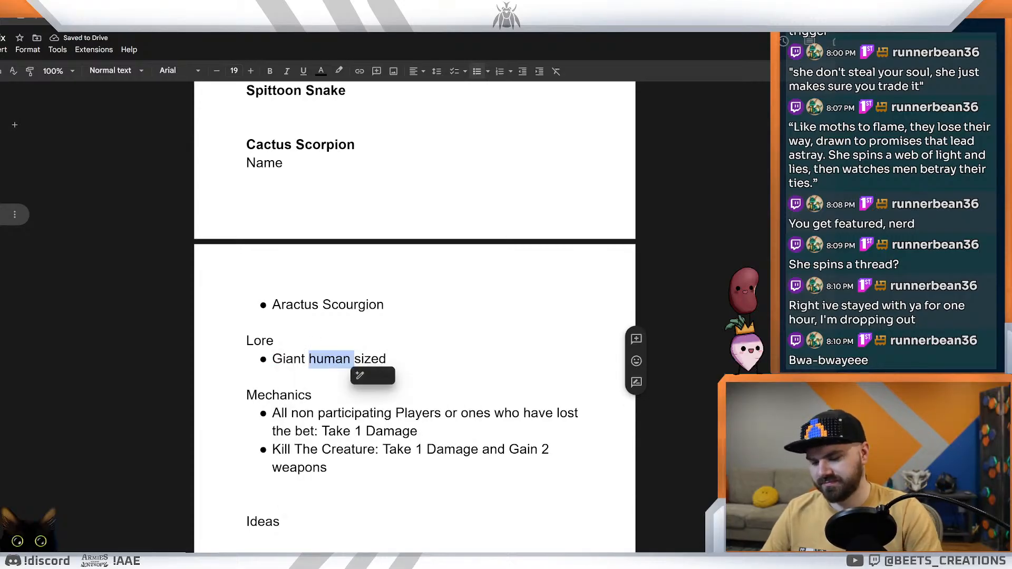
type("horse")
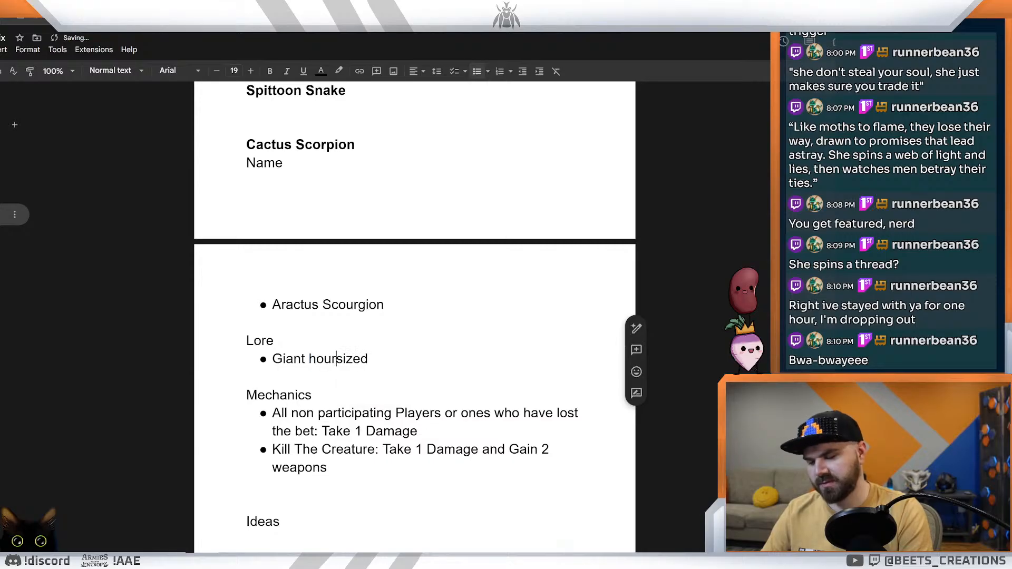
Step: Append "scorpion" to the end of the Lore bullet, keeping the text on a single line
left_click(384, 359)
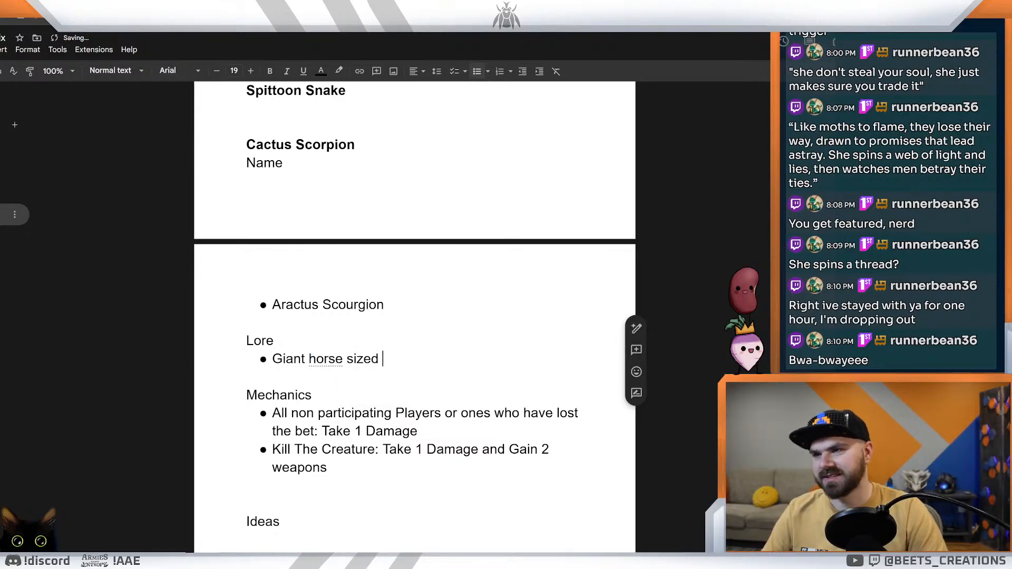
type("scorpion")
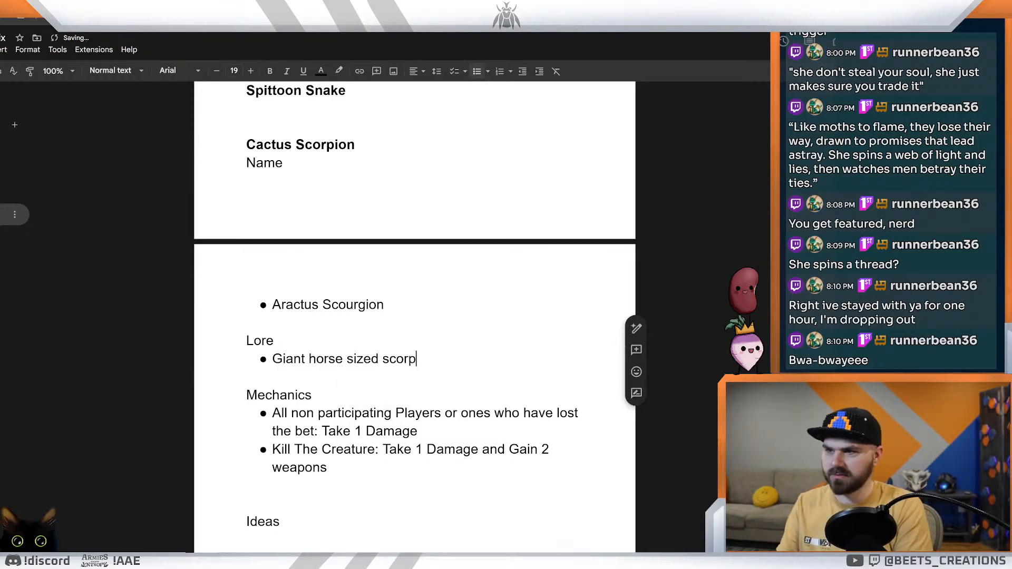
key("Return")
key("BackSpace")
key("BackSpace")
key("BackSpace")
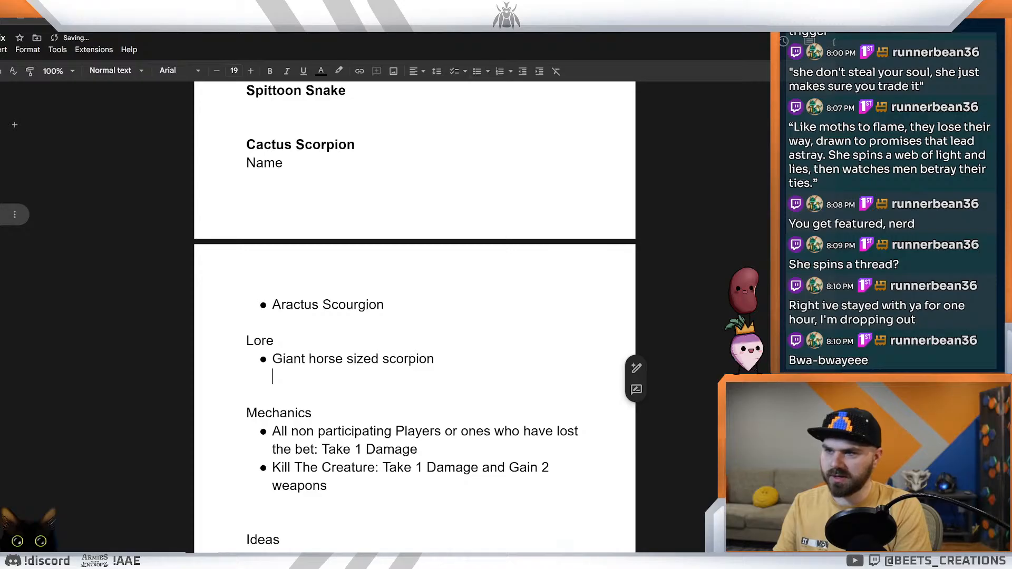
Step: Continue the Lore bullet with "made of cactus and corruption", correcting the spelling of "corruption"
type("made of cac")
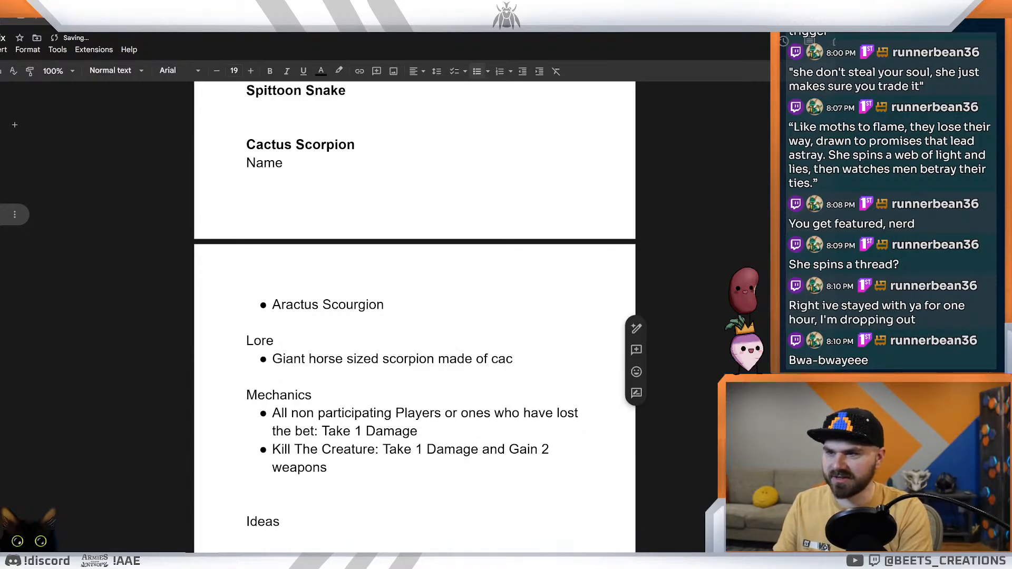
type("tus")
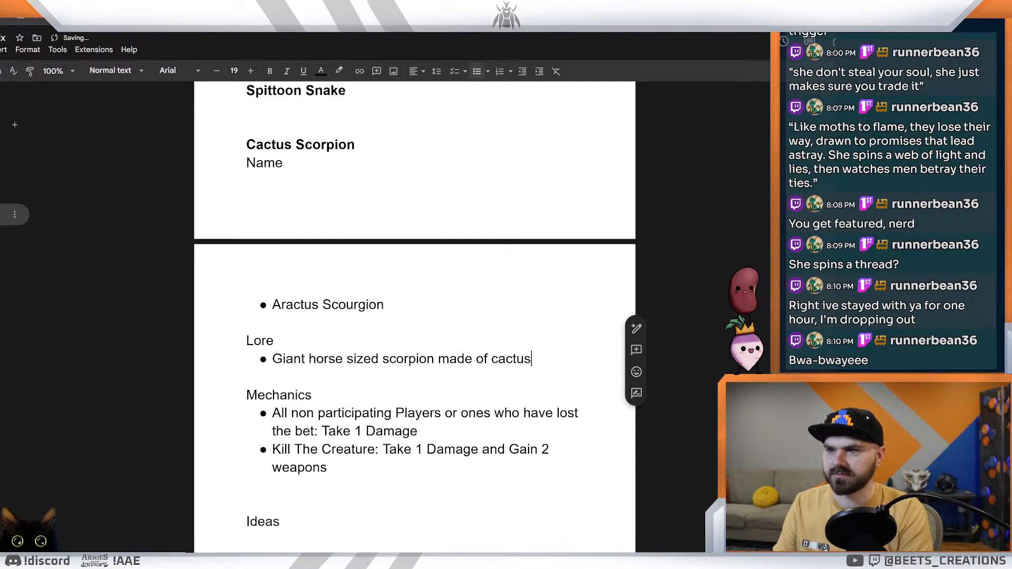
type(" and curr")
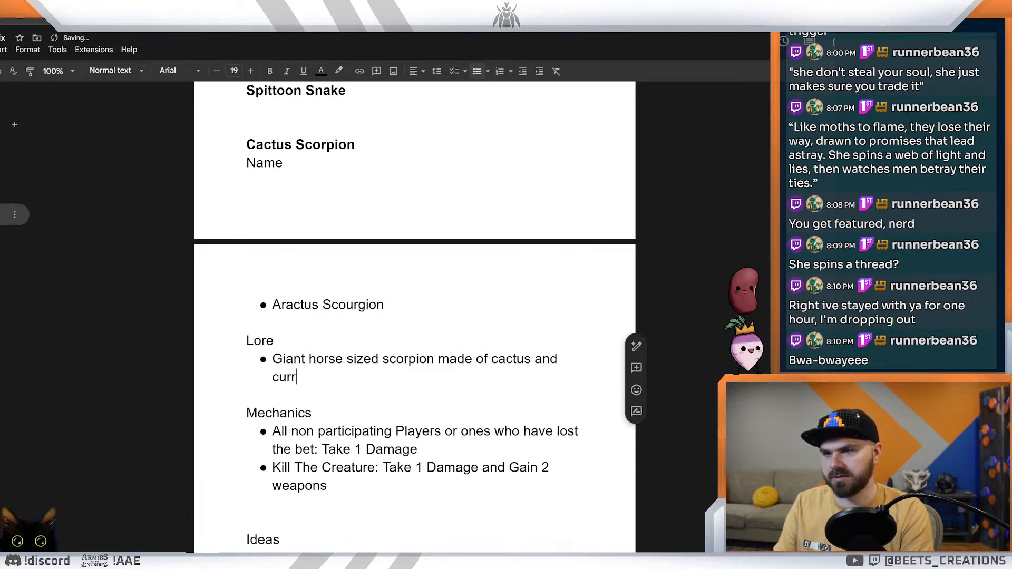
type("ption")
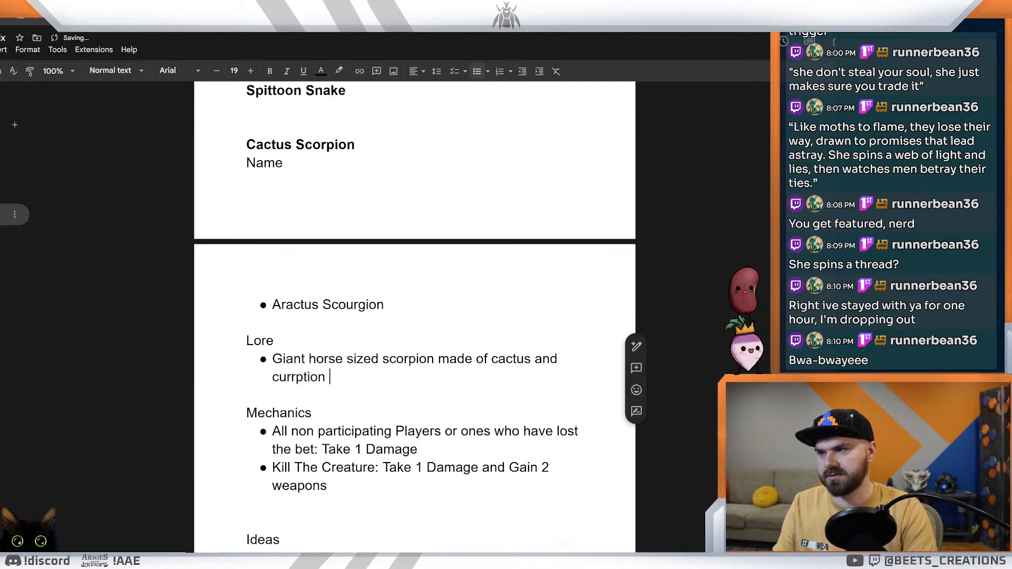
right_click(311, 378)
left_click(348, 407)
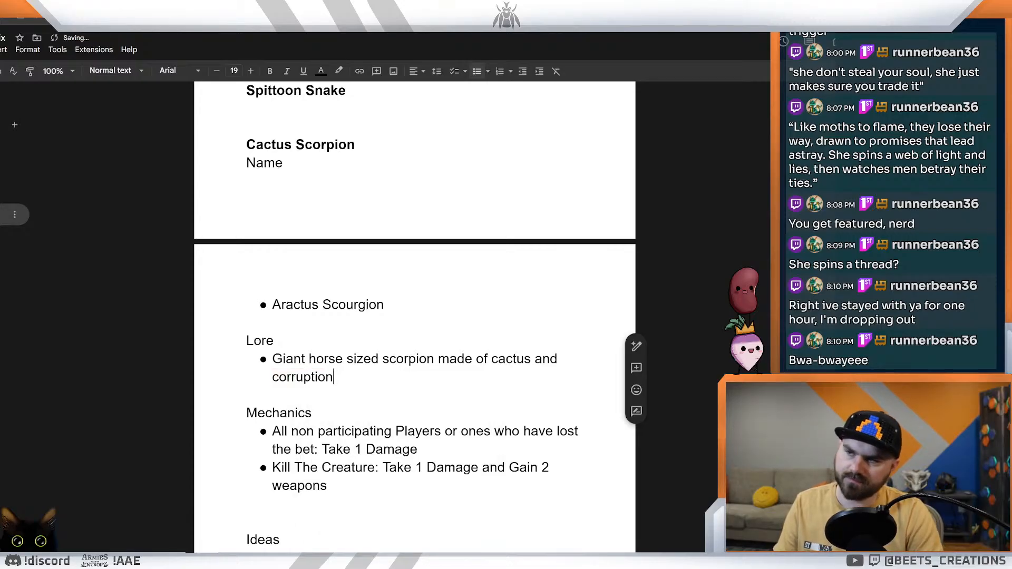
Step: Add an empty bullet below the lore description, then select from "Aractus Scourgion" through "corruption" before switching to another window
key("Return")
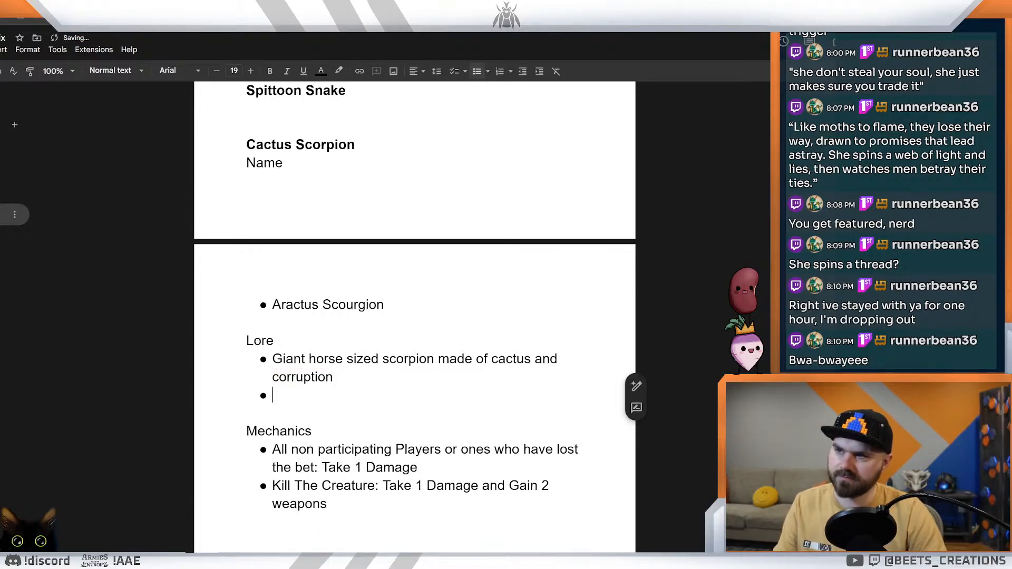
key("shift+Up")
key("shift+Up")
key("shift+Up")
key("shift+Up")
key("shift+Up")
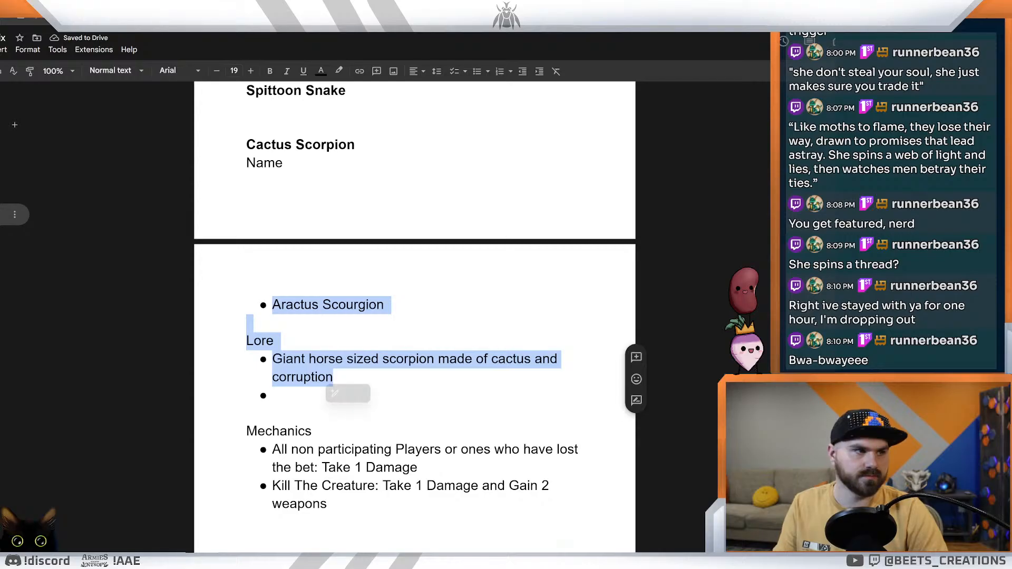
key("alt+Tab")
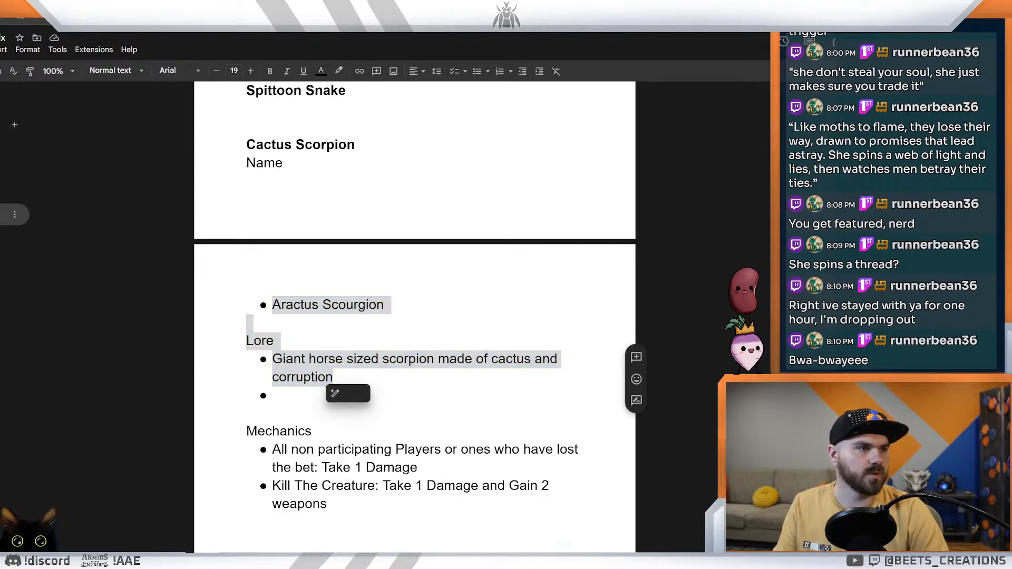
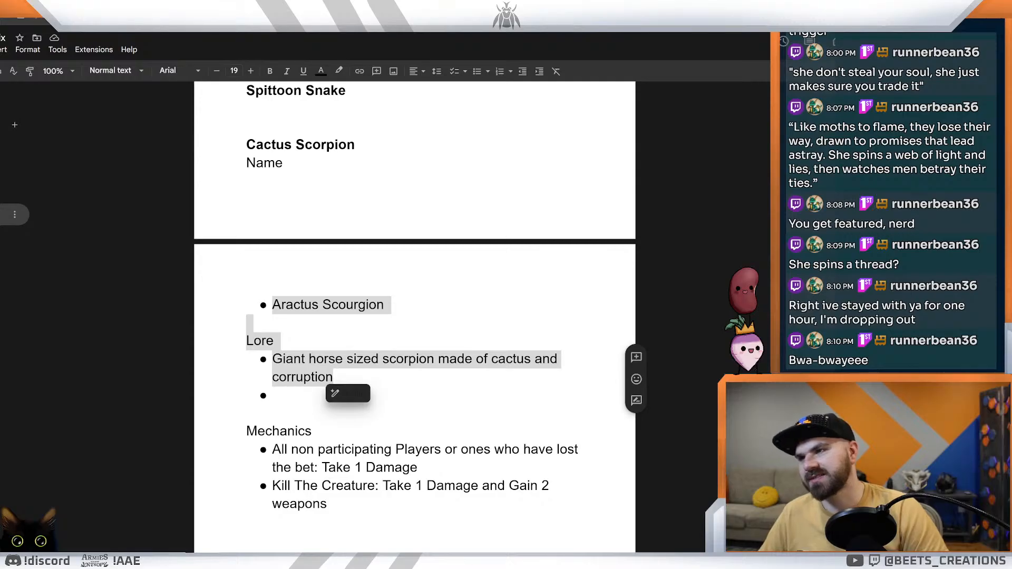
Step: Paste “Ain’t just a scorpion—it’s the desert’s wrath made flesh and thorns.” into the empty Lore bullet and start a new bullet below
double_click(295, 395)
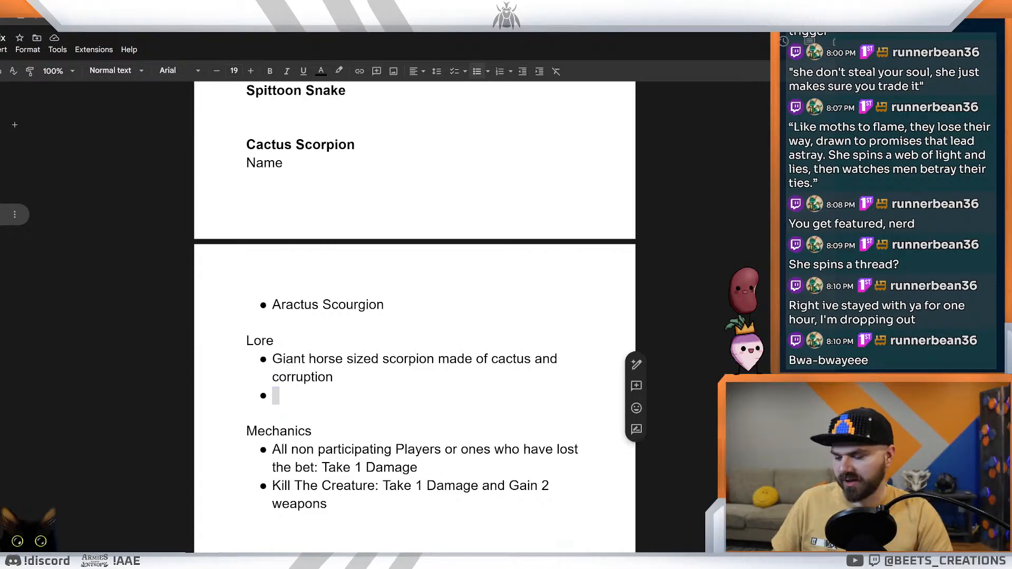
left_click(274, 395)
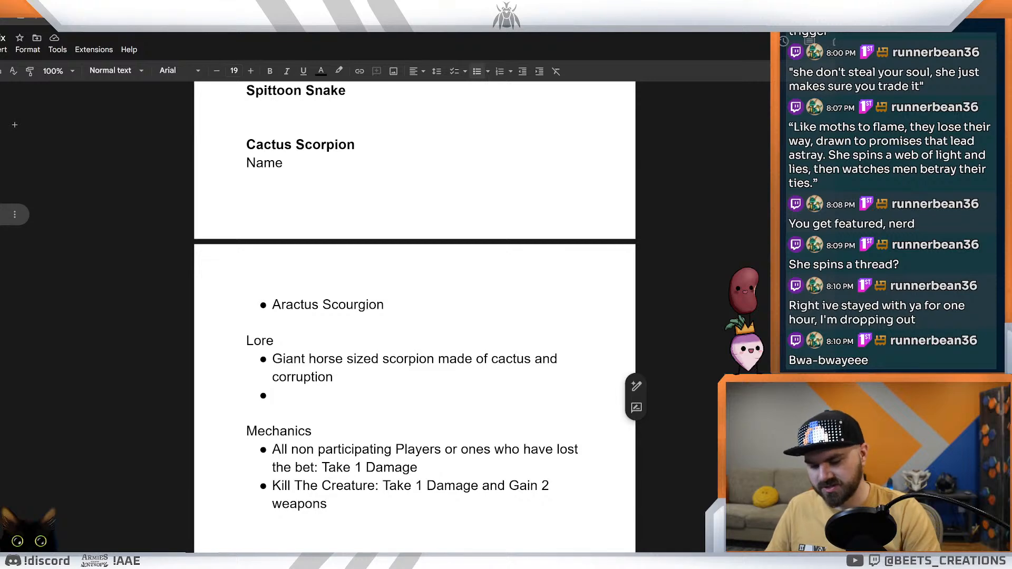
type("\"Ain’t just a scorpion—it’s the desert’s wrath made flesh and thorns.\"")
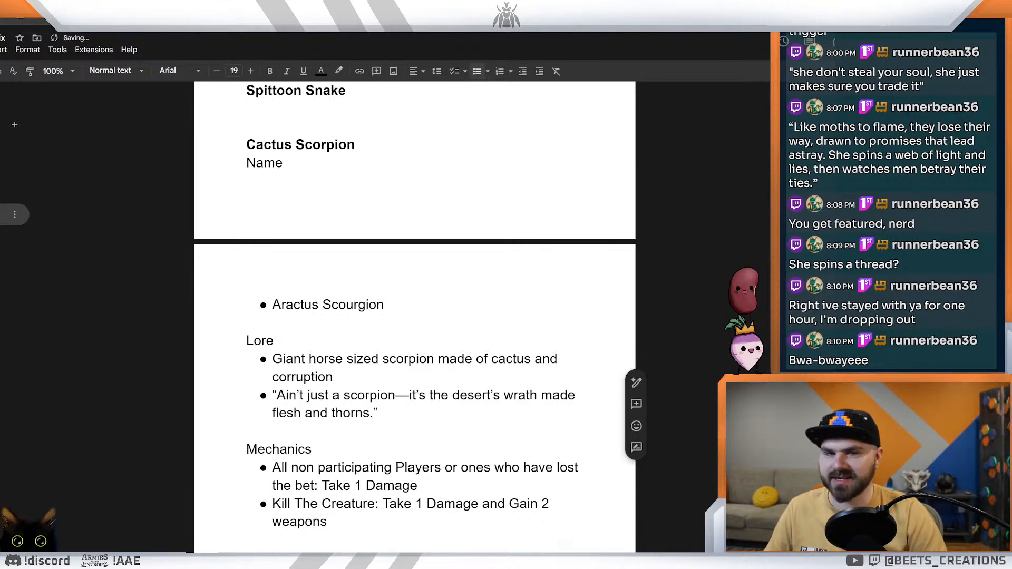
key("Return")
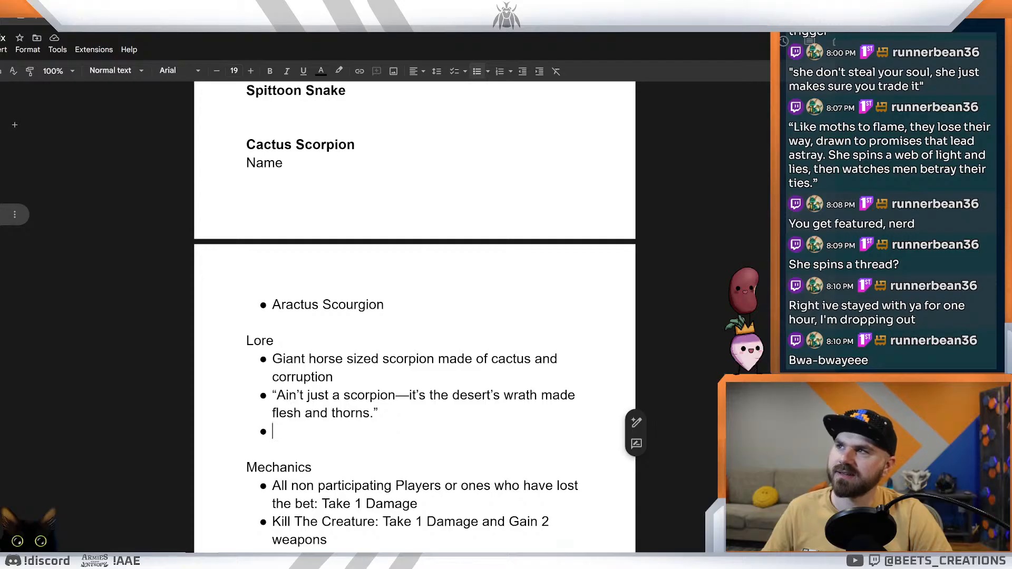
Step: Switch to the card editor, examine the flavor text on the Railroad Wraith, Tumbleweed Terror and Dust Devil cards, and return to the ideas document
key("ctrl+Tab")
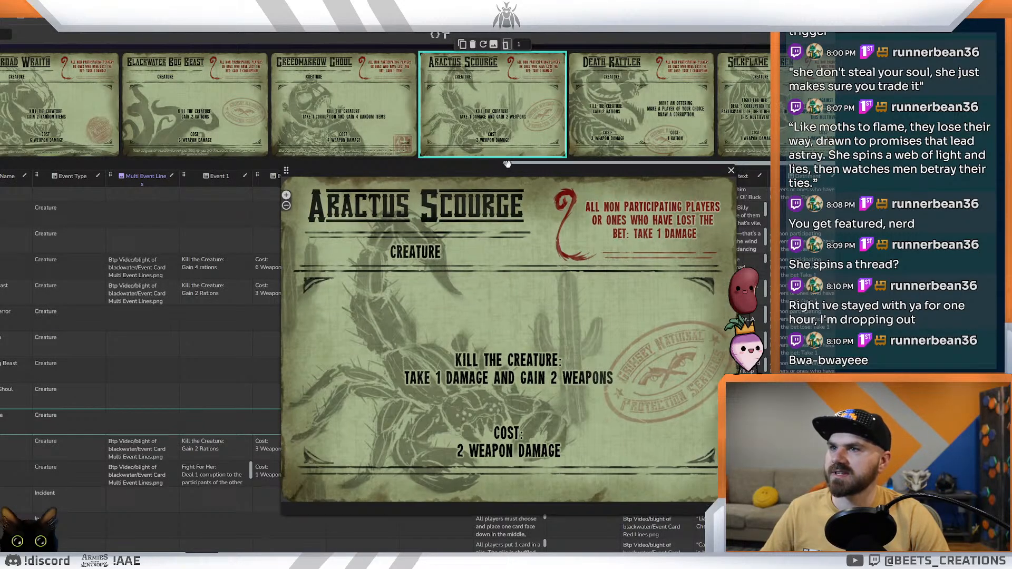
left_click_drag(509, 164, 365, 167)
left_click(538, 117)
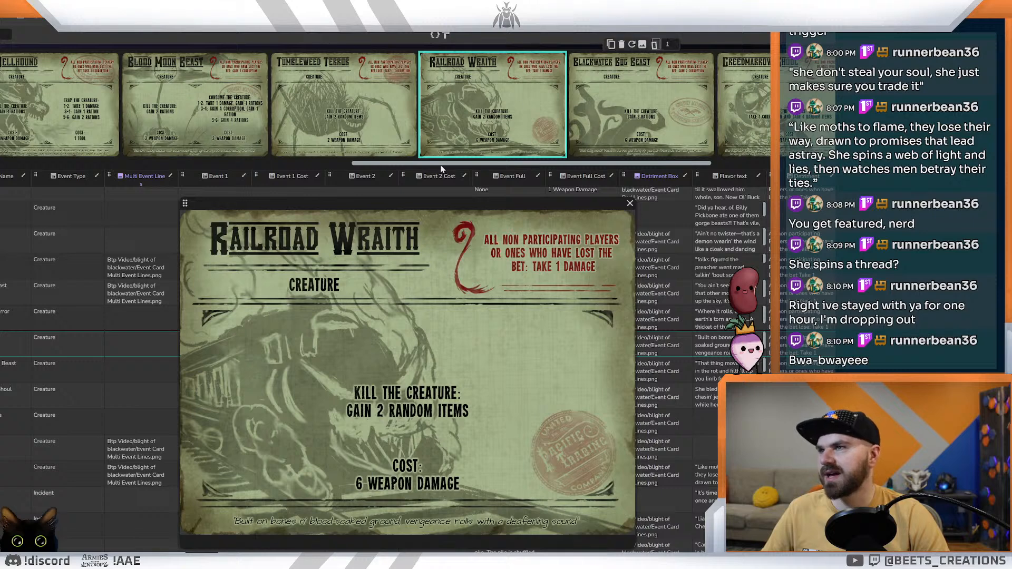
left_click(349, 114)
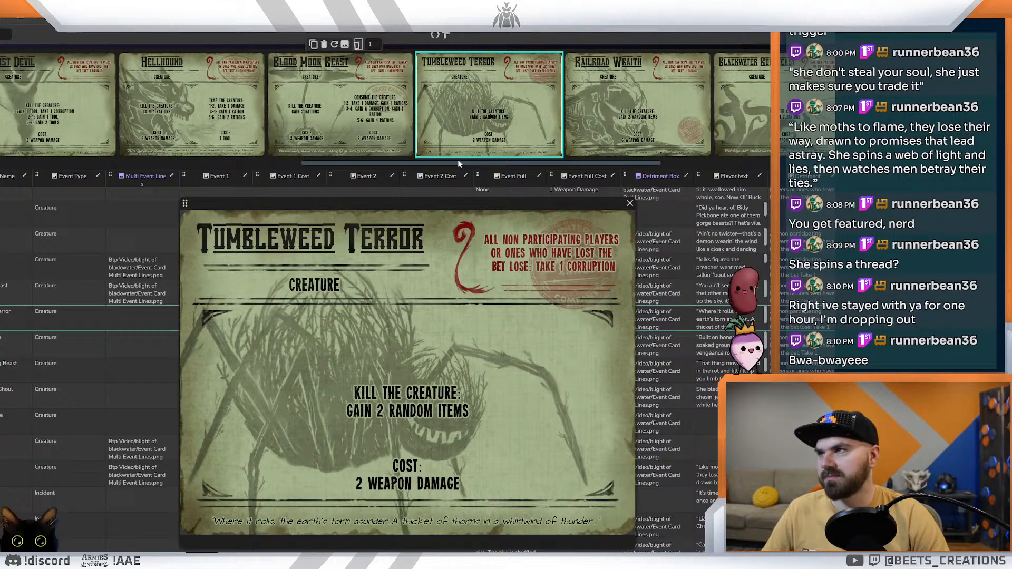
left_click(71, 121)
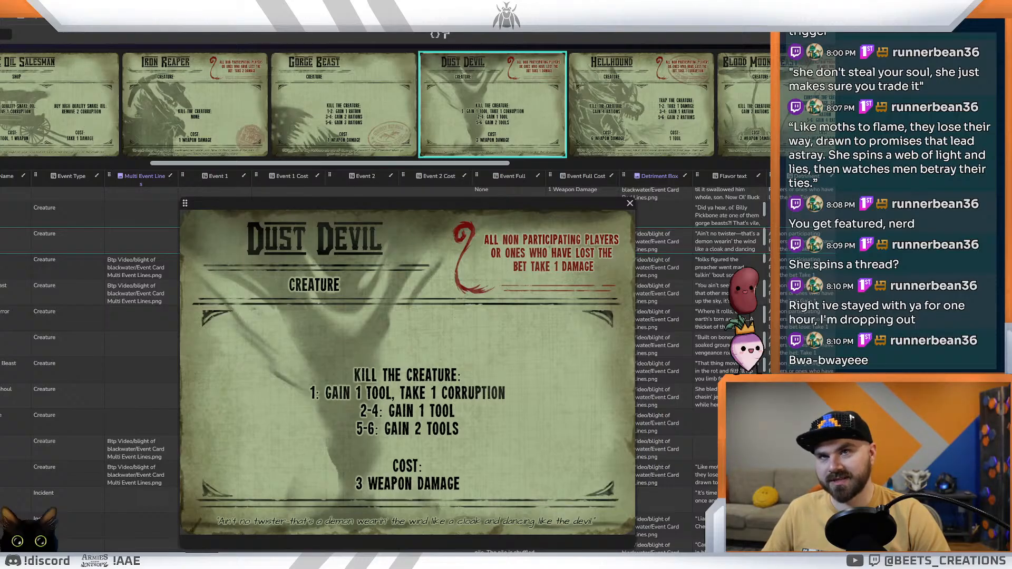
left_click(906, 106)
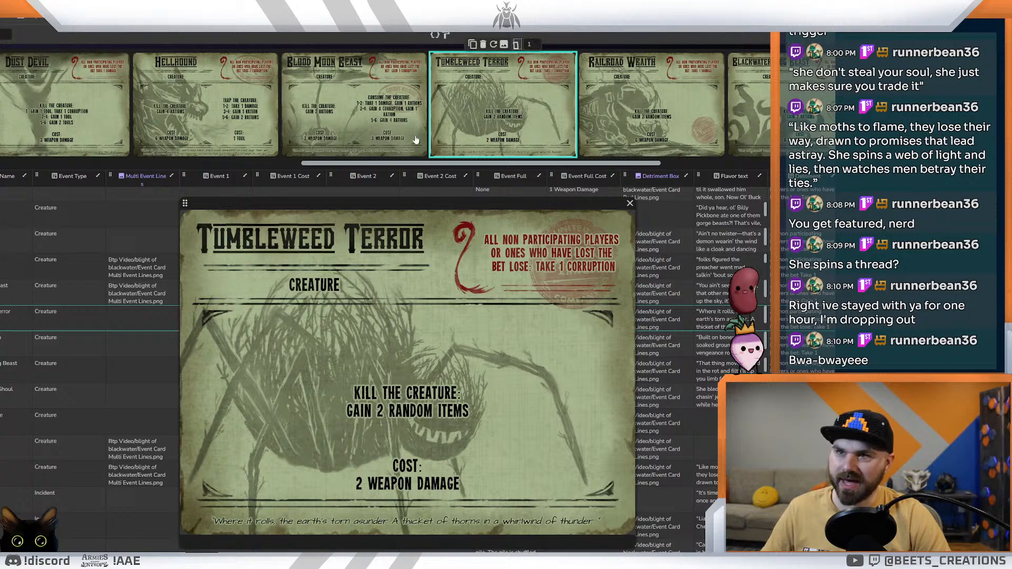
mouse_move(614, 163)
left_mouse_down()
mouse_move(731, 172)
mouse_move(603, 160)
left_mouse_up()
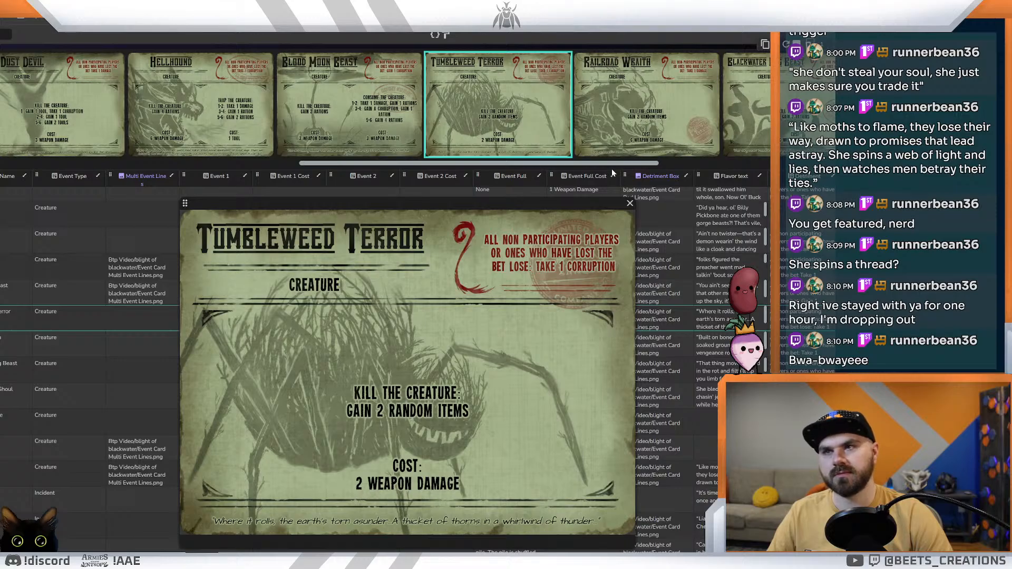
left_click_drag(606, 163, 745, 164)
left_click(352, 12)
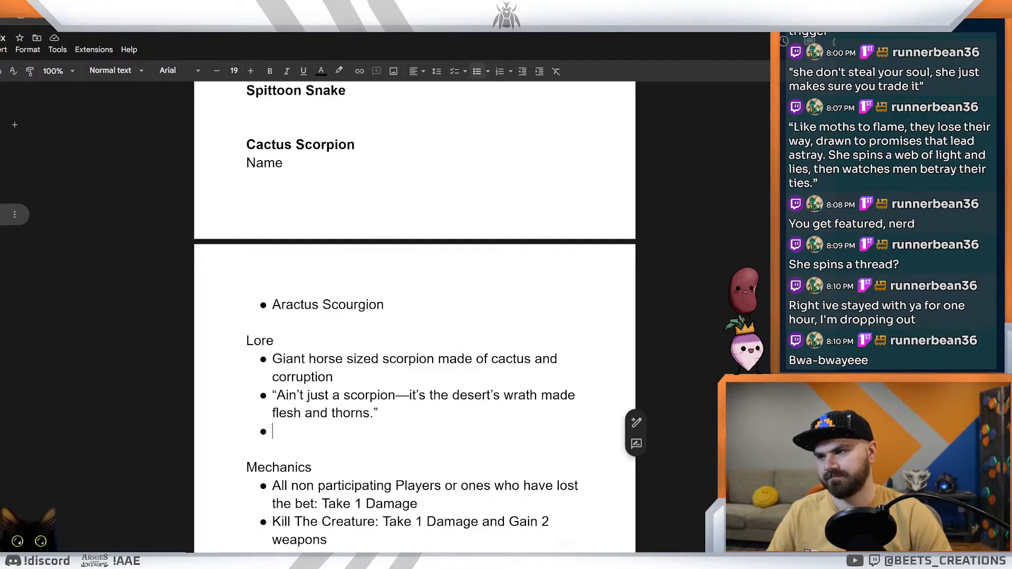
Step: Start the new Lore bullet with "The wrath of those who died in the desert"
type("The wra")
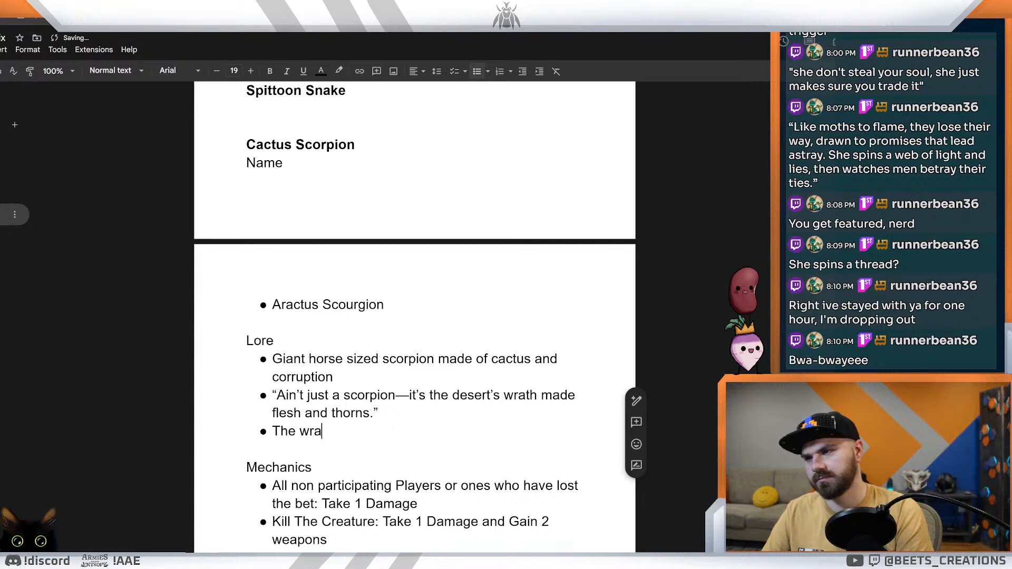
type("th of those ")
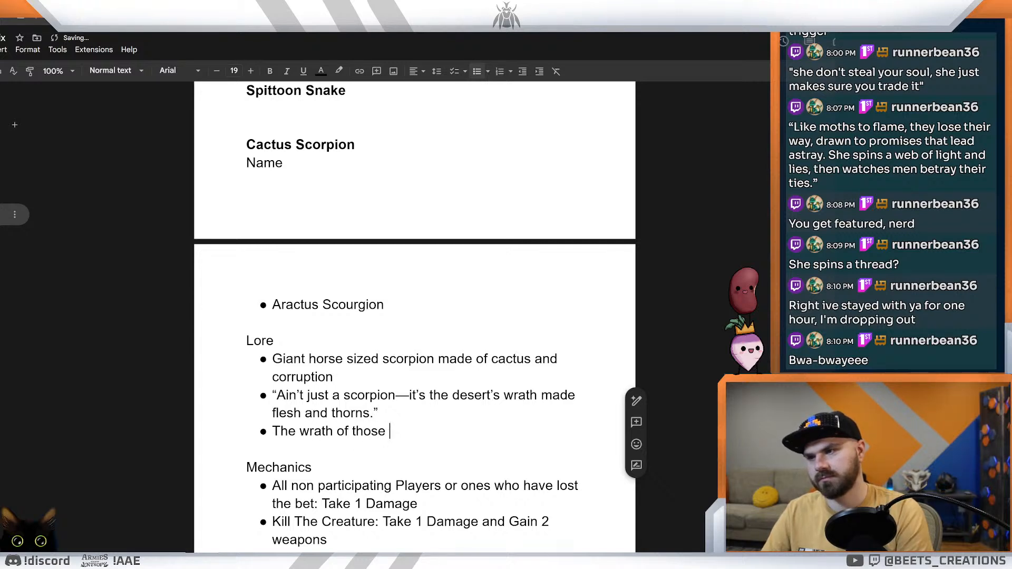
type("who died in the desert ")
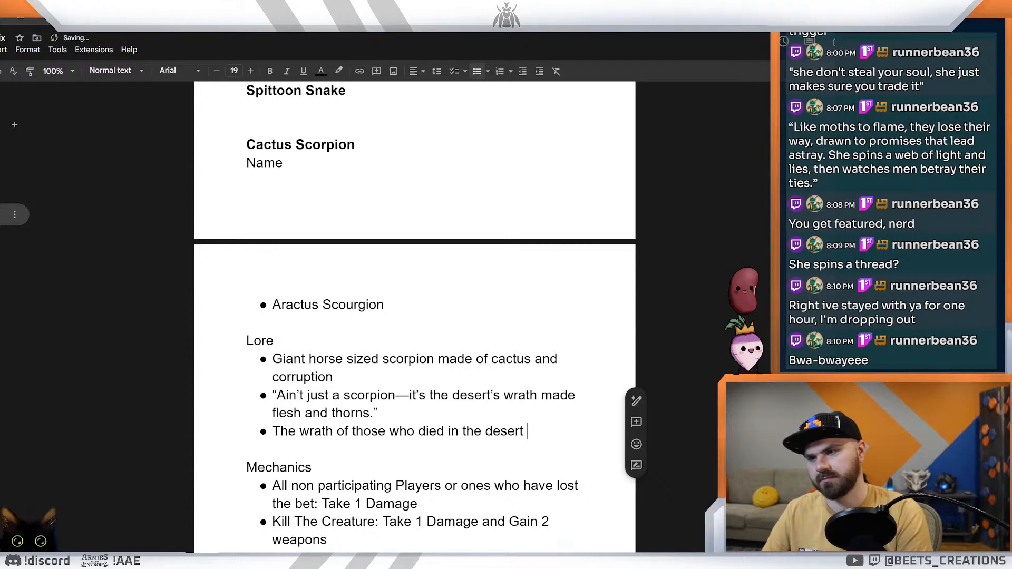
type(", there fle")
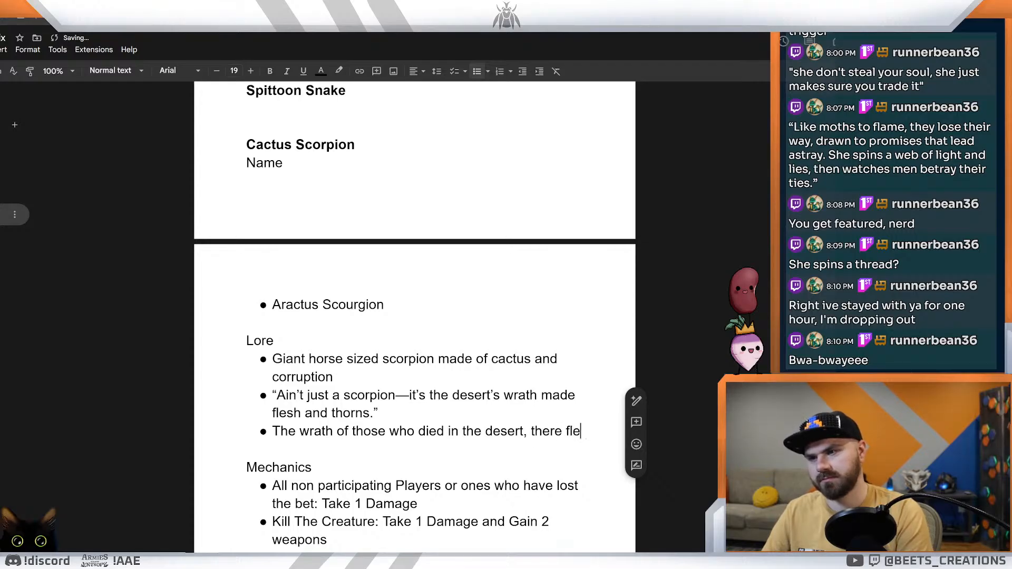
type("sh t")
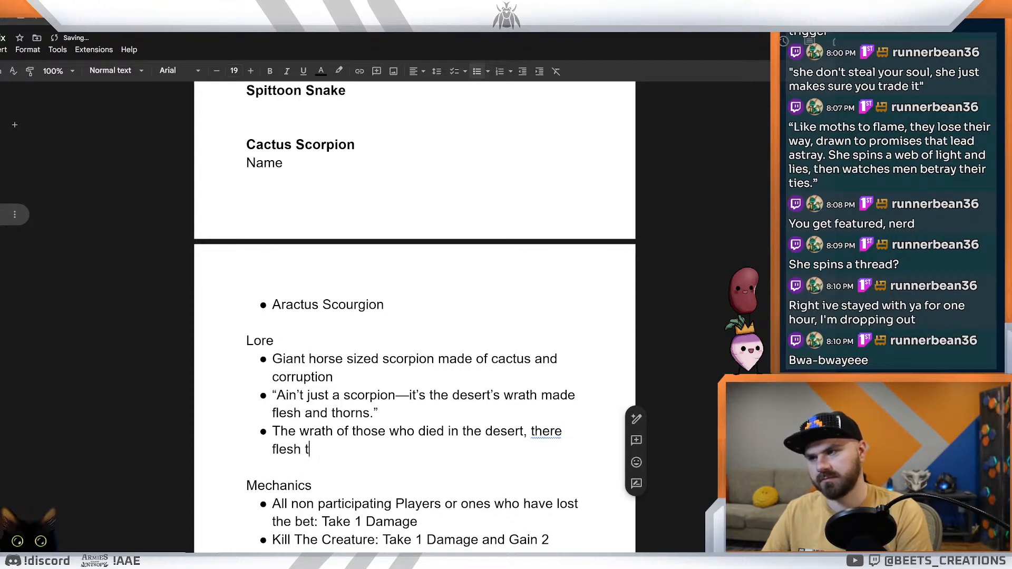
type("urned ")
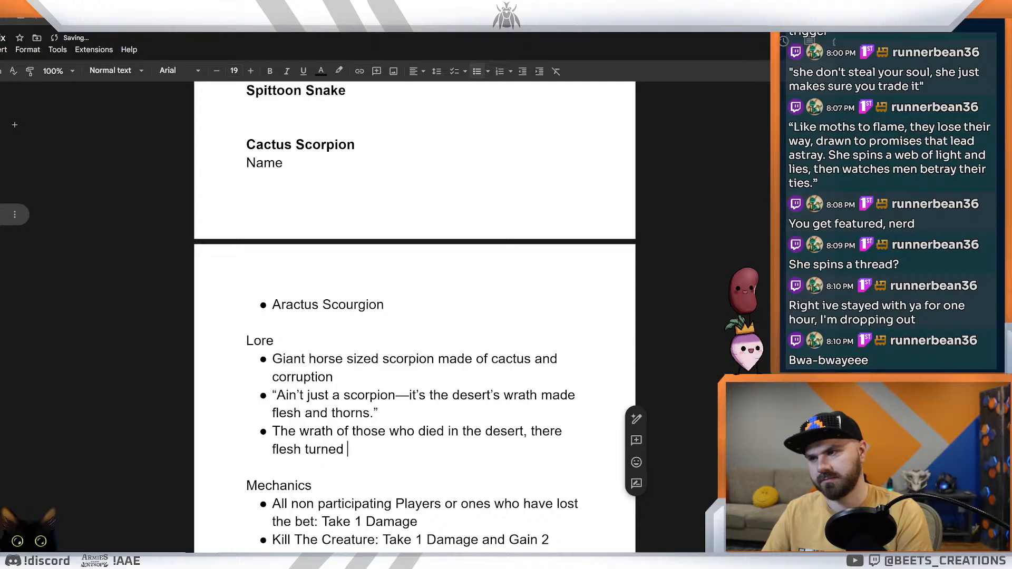
type("to thorn")
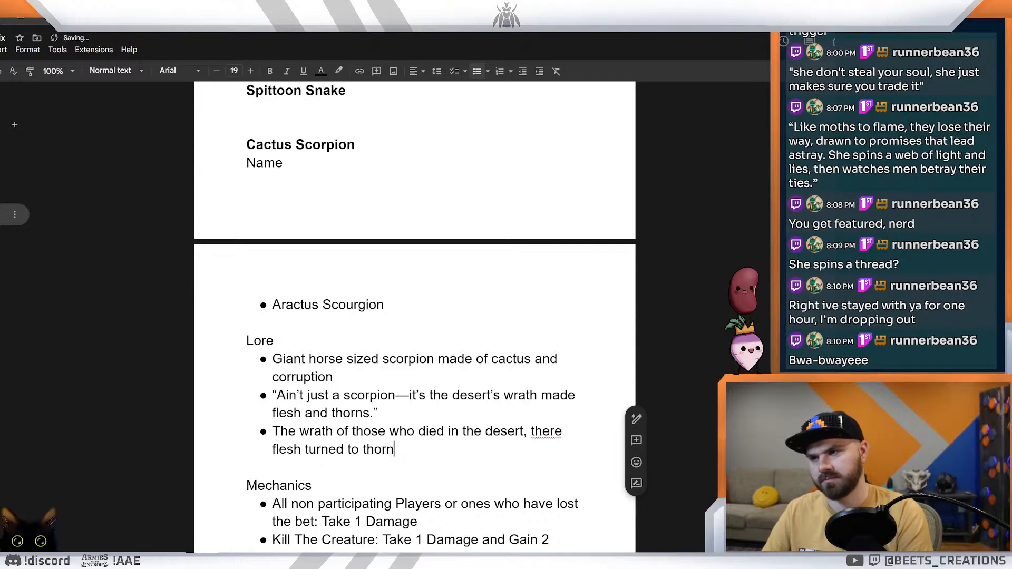
type("s and ther")
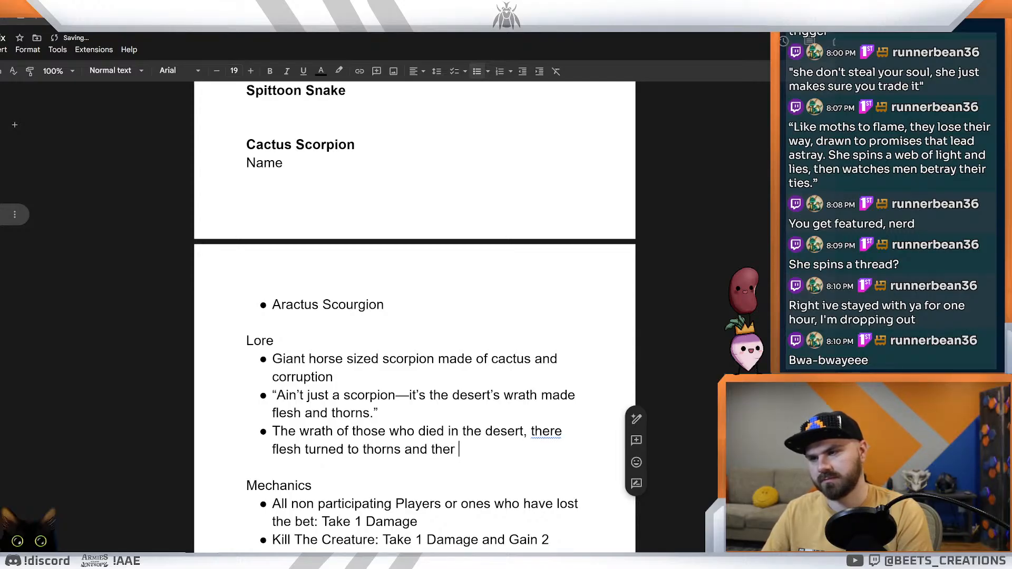
type("e sou")
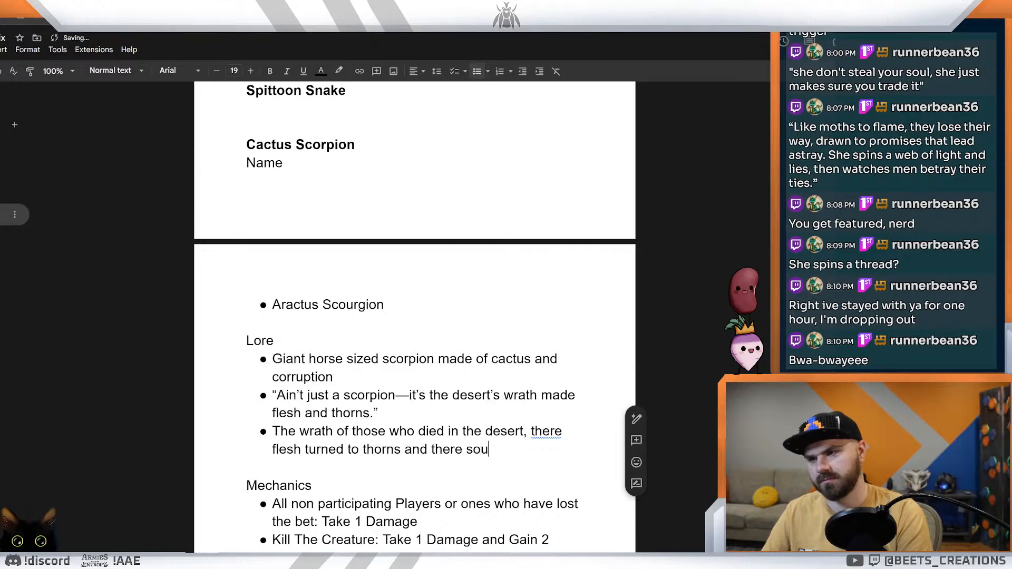
type("ls to")
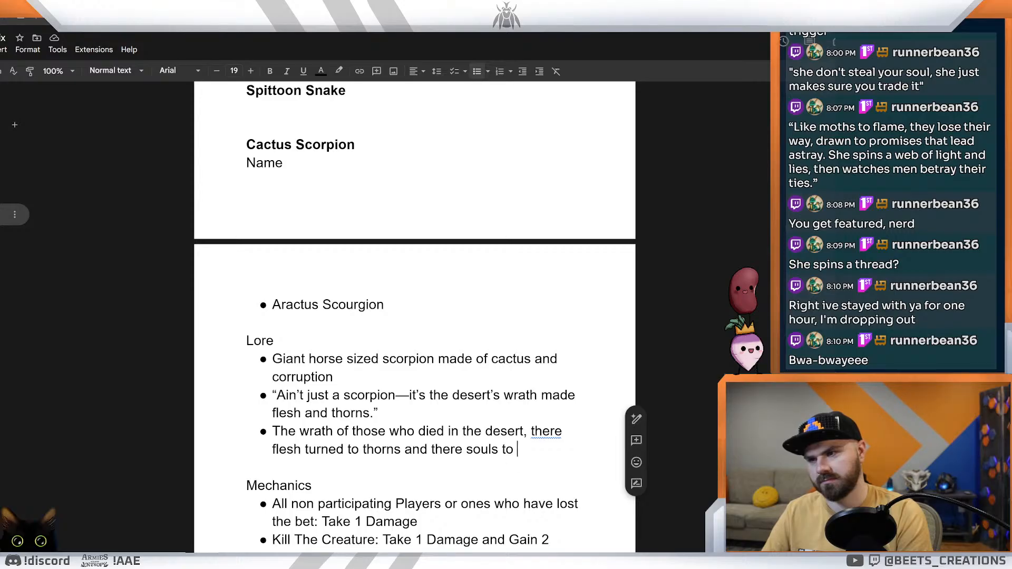
Step: Complete the desert wrath bullet with ", there flesh turned to thorns and there souls to a monster"
type("a monster")
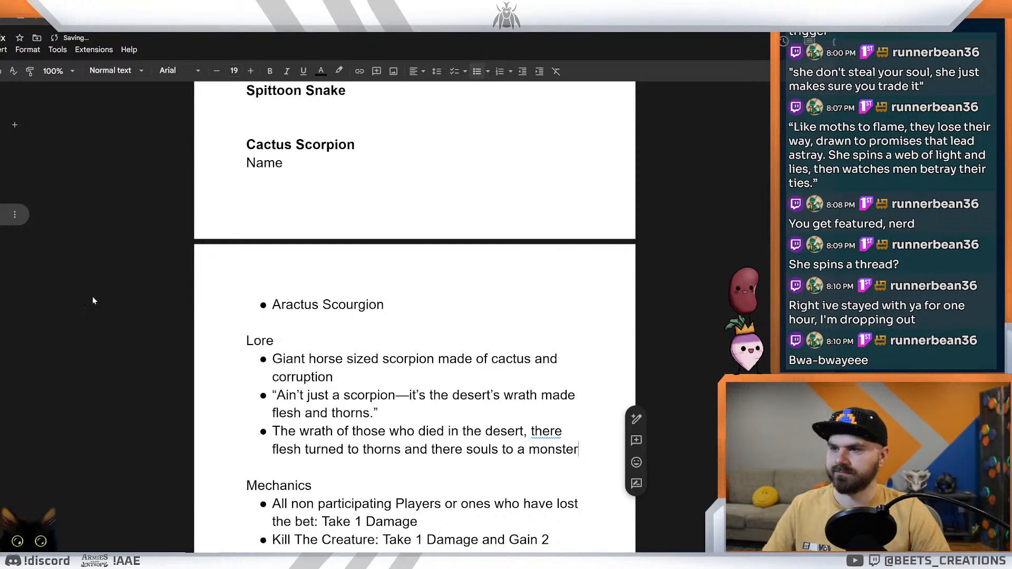
Step: Paste a new Lore bullet below: "Them that died out in the wastes didn’t stay gone. Their skin grew spines, their hate grew legs"
left_click_drag(579, 449, 272, 432)
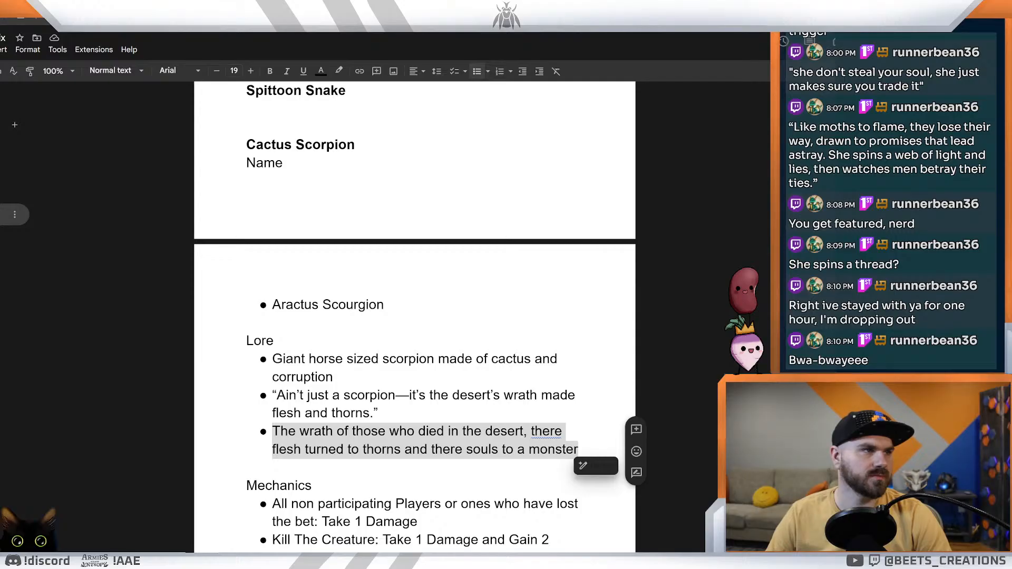
left_click(579, 449)
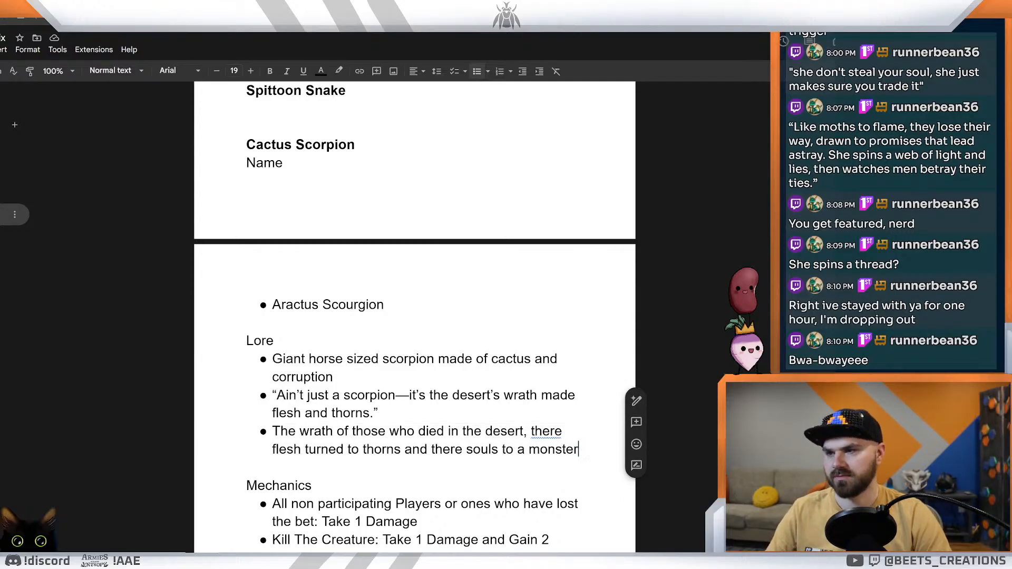
key("Return")
type("Them that died out in the wastes didn’t stay gone. Their skin grew spines, their hate grew legs")
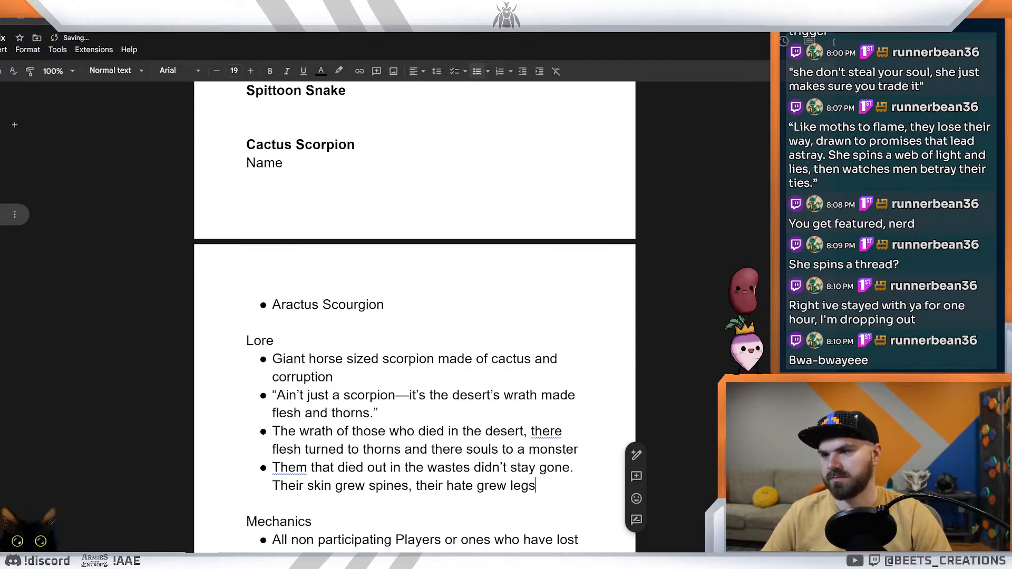
Step: Replace "spines" with "thorns" in the last Lore bullet, end it with a period, and keep the wording "Them"
left_click(332, 486)
double_click(389, 485)
type("thors")
key("BackSpace")
left_click(372, 486)
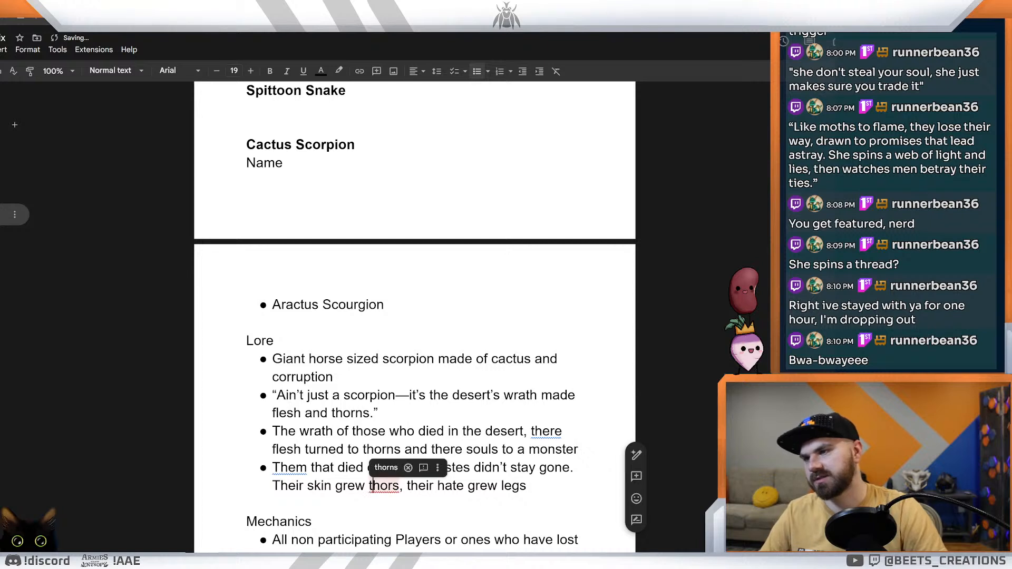
left_click(385, 468)
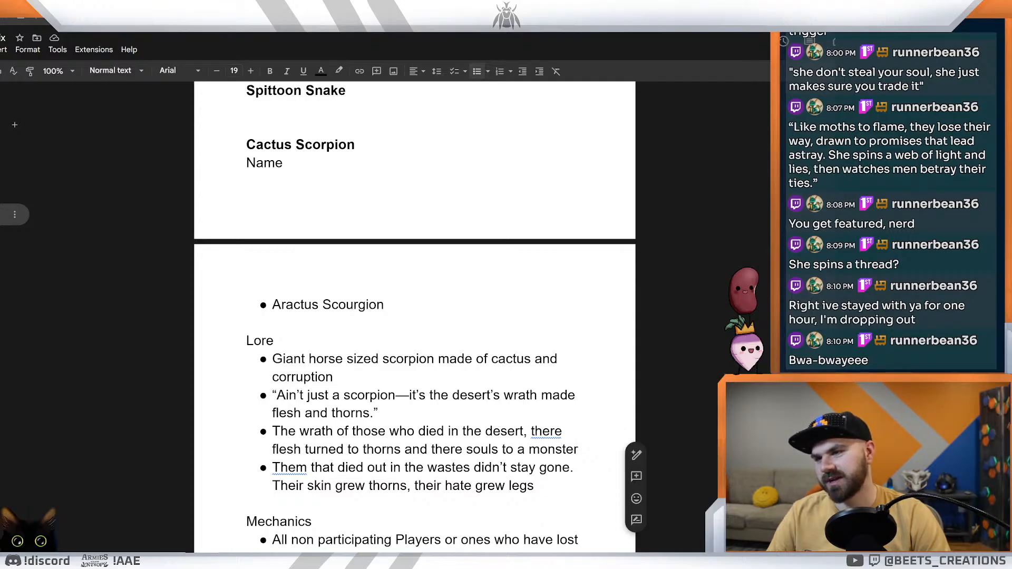
type(".")
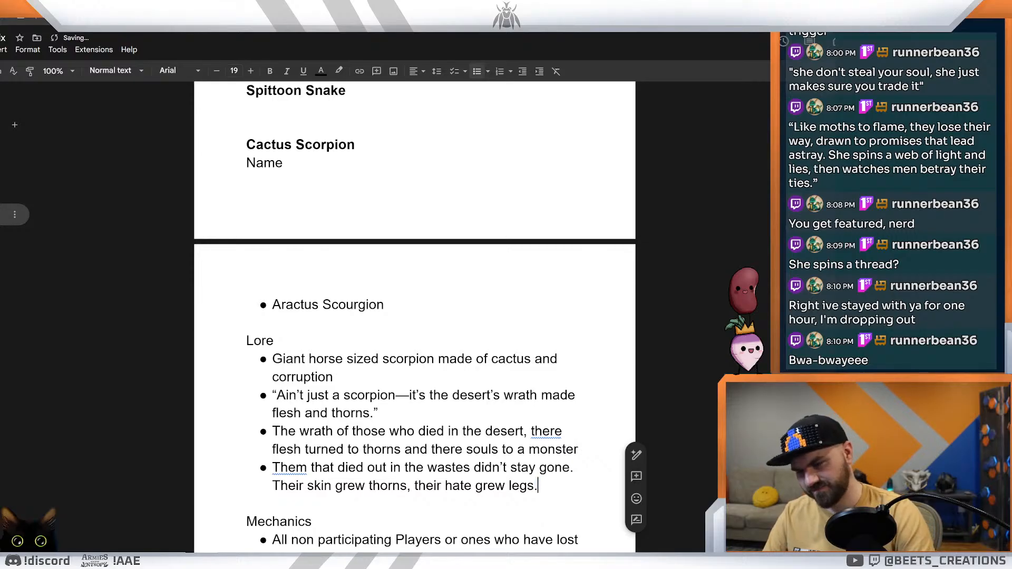
left_click(296, 468)
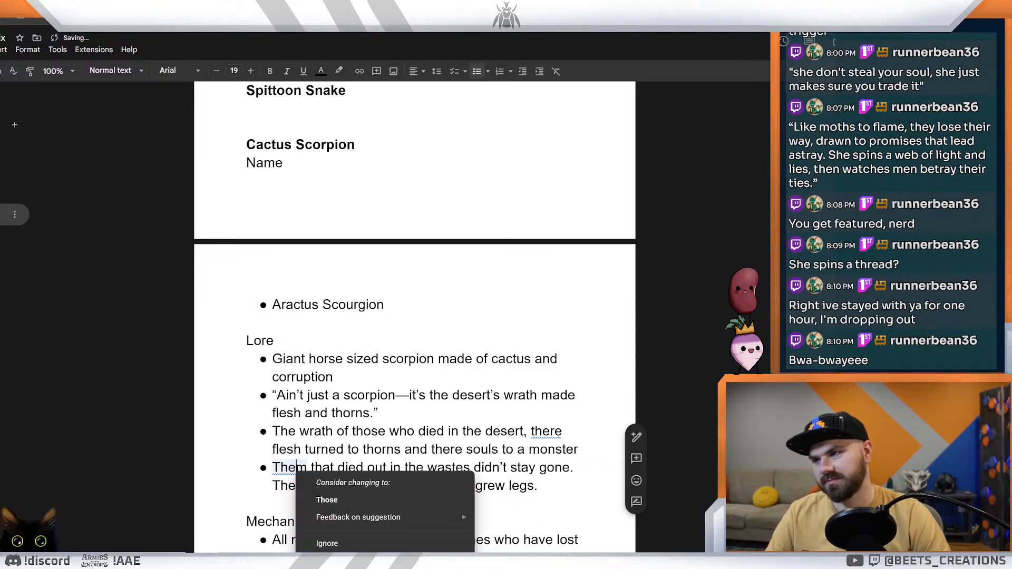
left_click(464, 468)
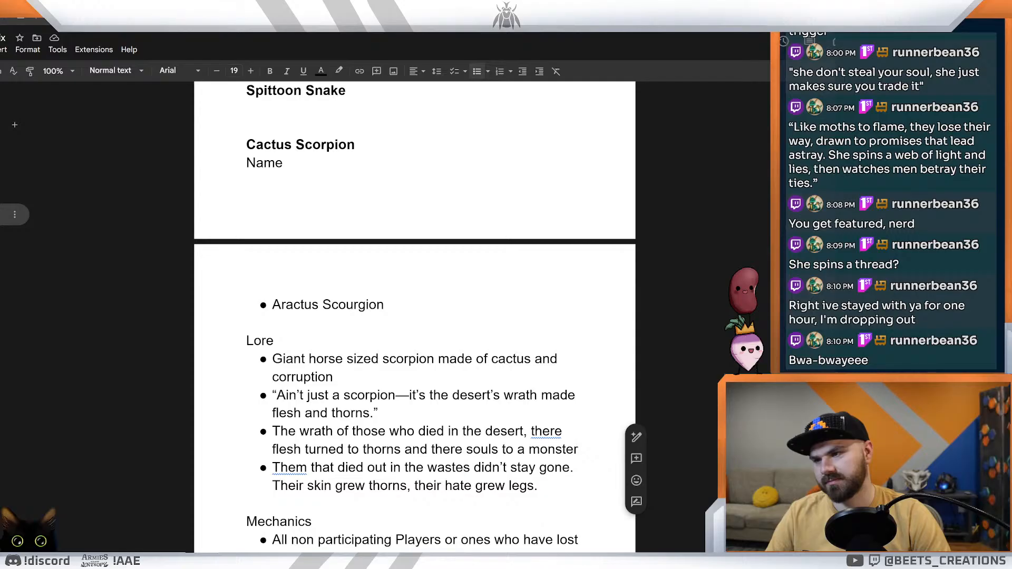
Step: Enclose the bullet beginning "Them that died out in the wastes" in double quotation marks
left_click_drag(539, 486, 272, 468)
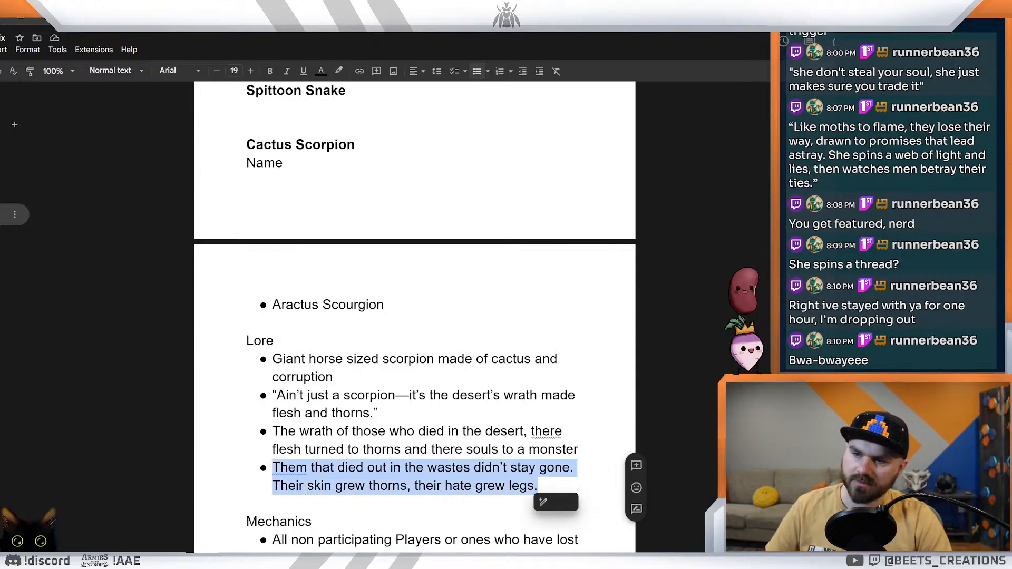
left_click(539, 486)
type("”")
left_click(273, 468)
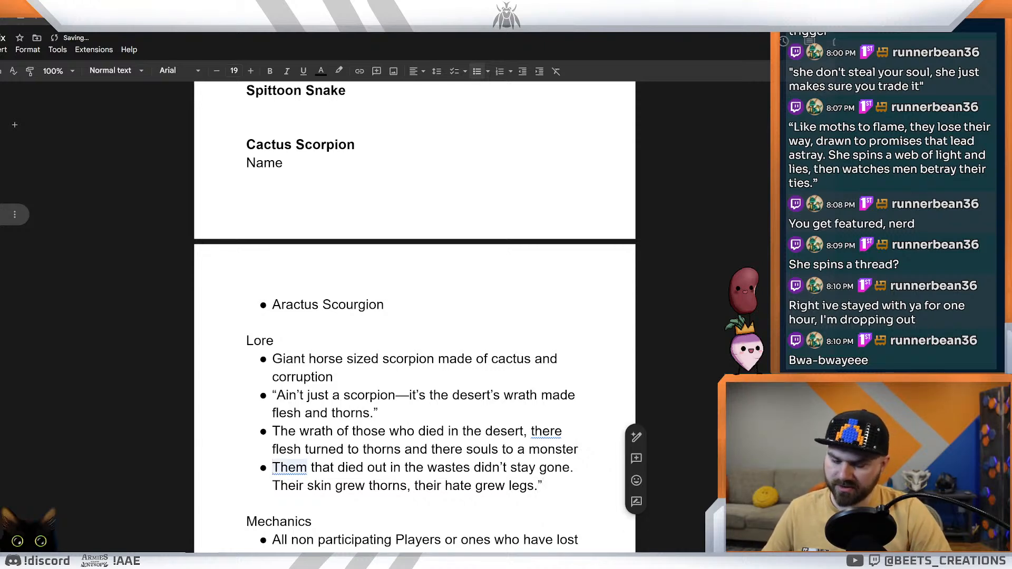
type("“")
left_click_drag(542, 486, 272, 468)
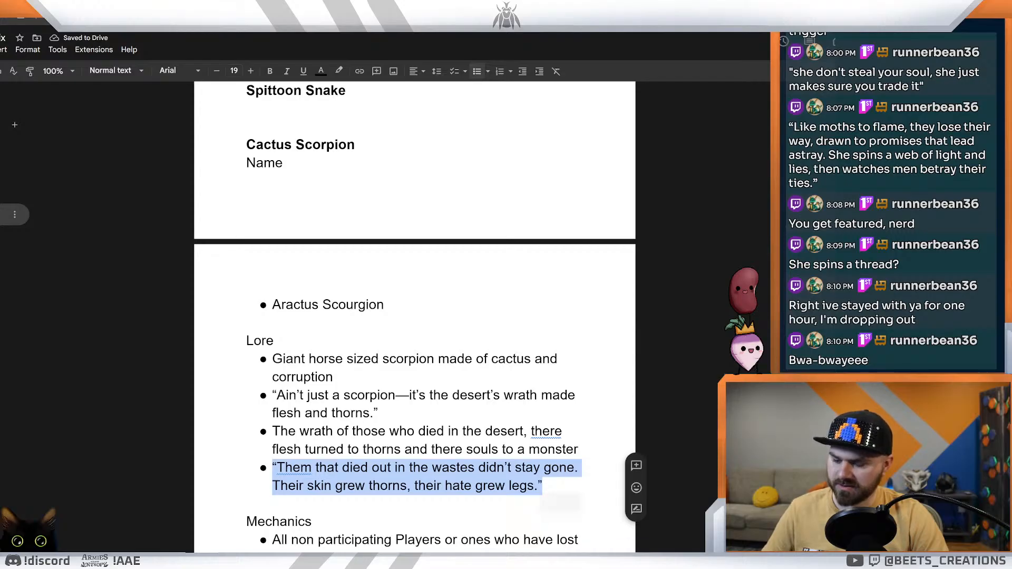
left_click(558, 468)
left_click(543, 485)
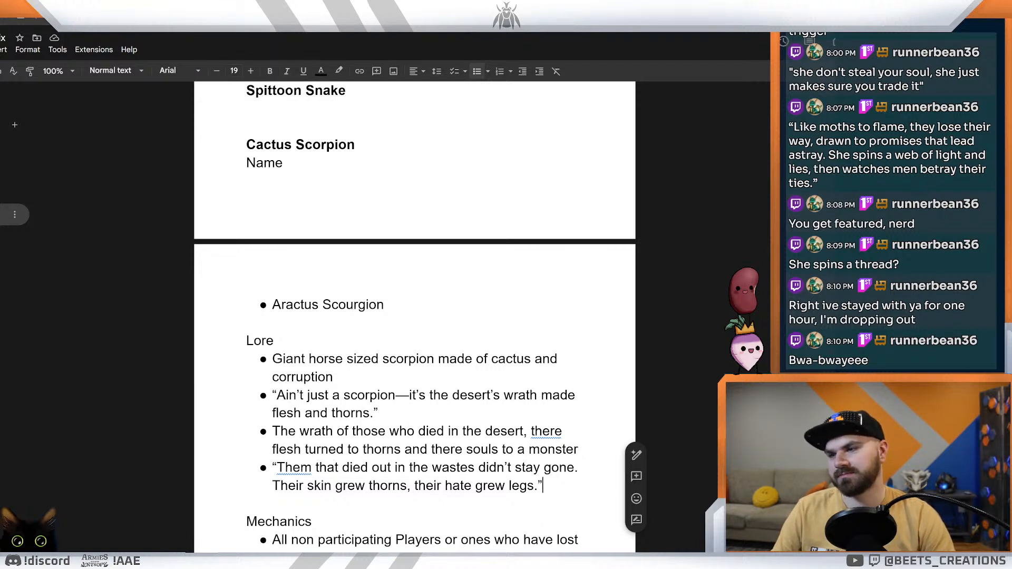
right_click(483, 451)
left_click(418, 485)
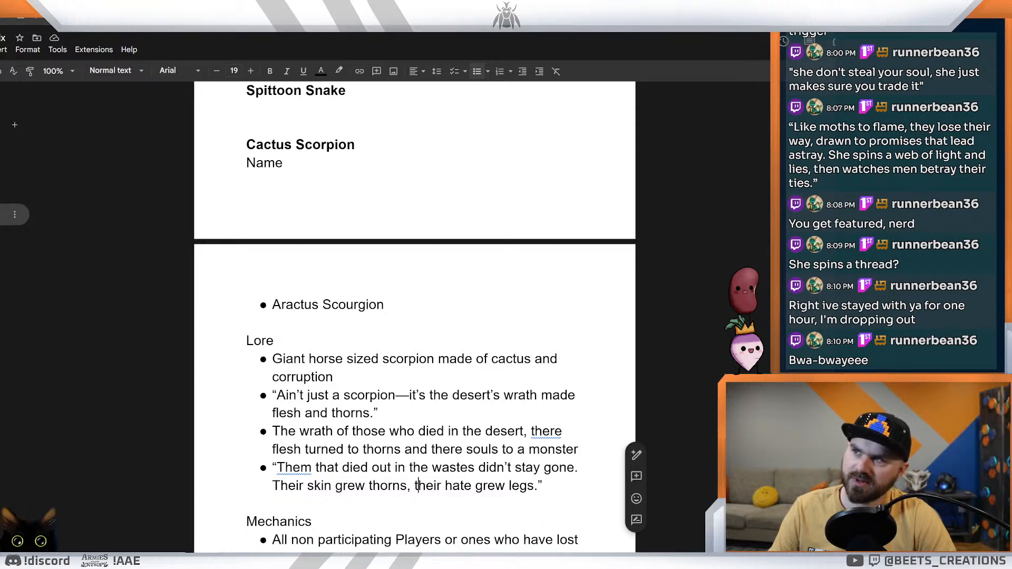
Step: Switch to the card spreadsheet and paste the copied "Them that died out in the wastes" quote as Aractus Scourge's flavor text
key("alt+Tab")
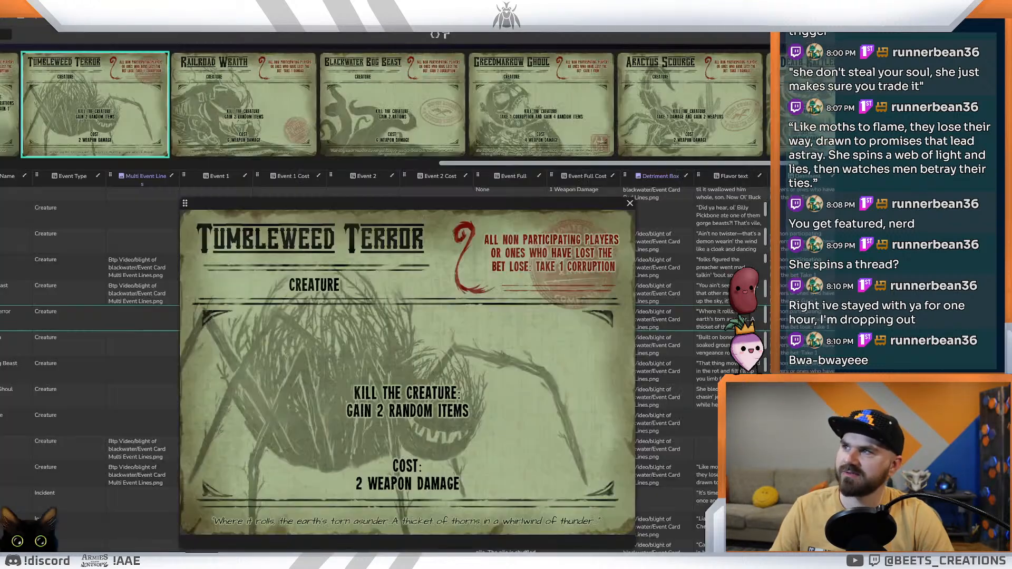
key("ctrl+Tab")
key("ctrl+Tab")
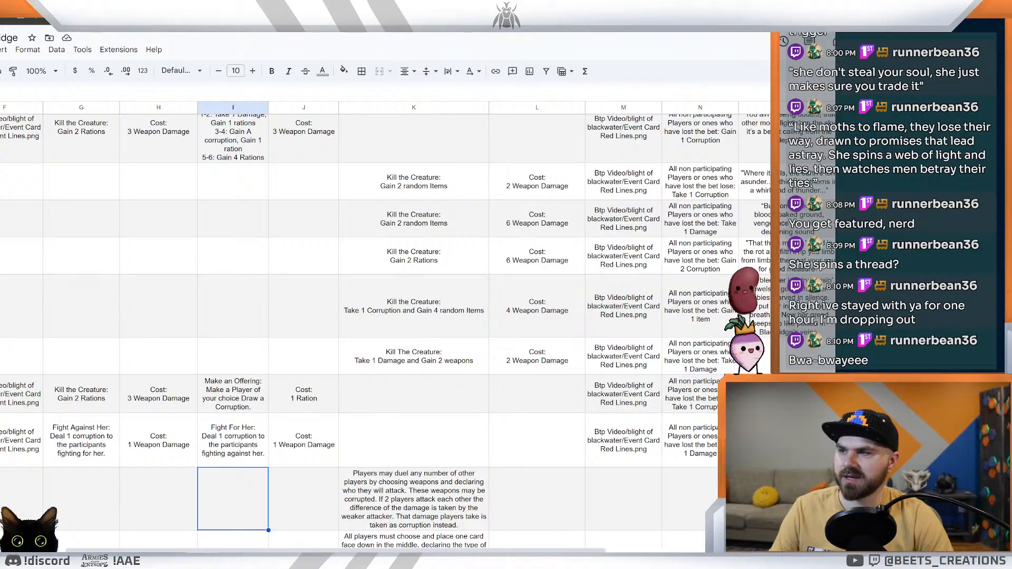
scroll(367, 551, "left", 3)
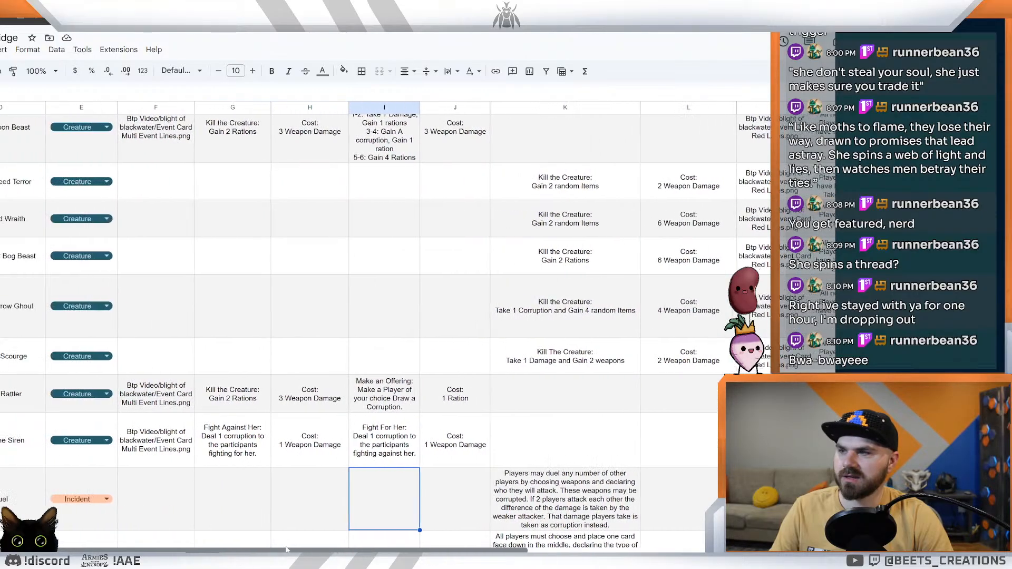
scroll(344, 544, "right", 4)
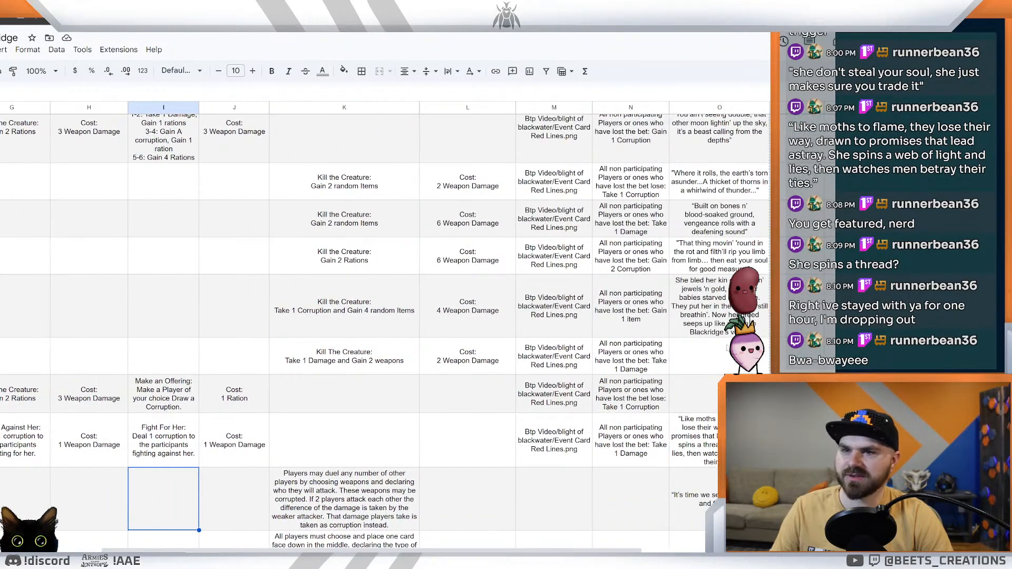
double_click(725, 353)
key("ctrl+v")
left_click(694, 390)
Step: Review the existing flavor texts and examine the Death Rattler row's mechanics, costs, detriment and flavor text cell
scroll(695, 390, "up", 10)
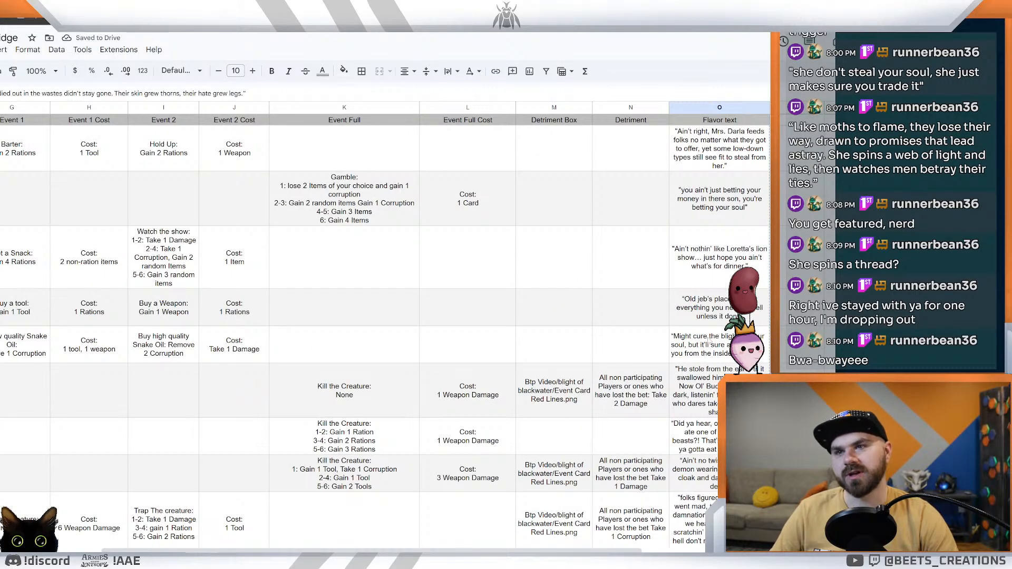
scroll(710, 342, "down", 6)
scroll(737, 232, "down", 6)
left_click(740, 259)
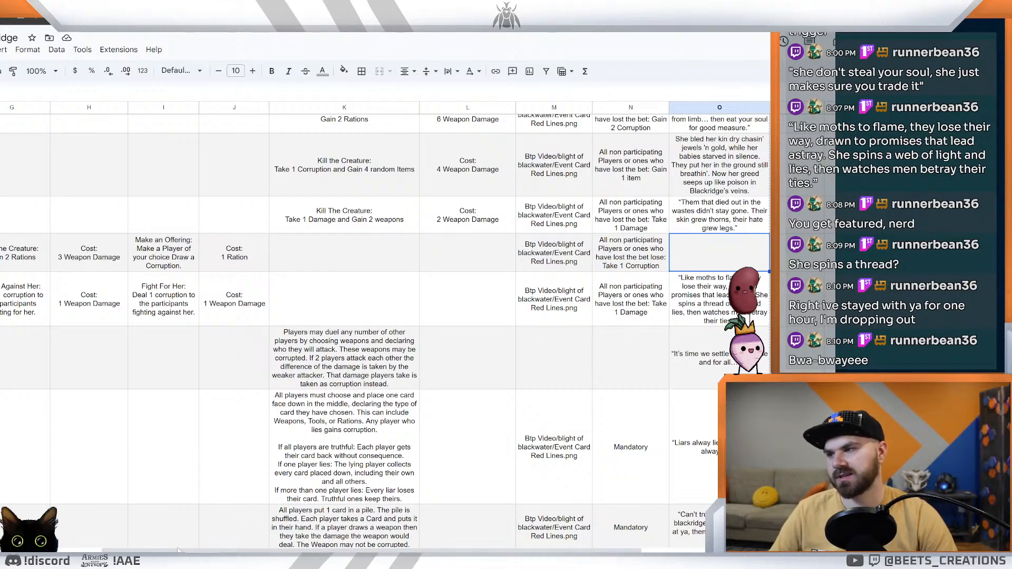
scroll(250, 531, "left", 5)
scroll(250, 532, "left", 3)
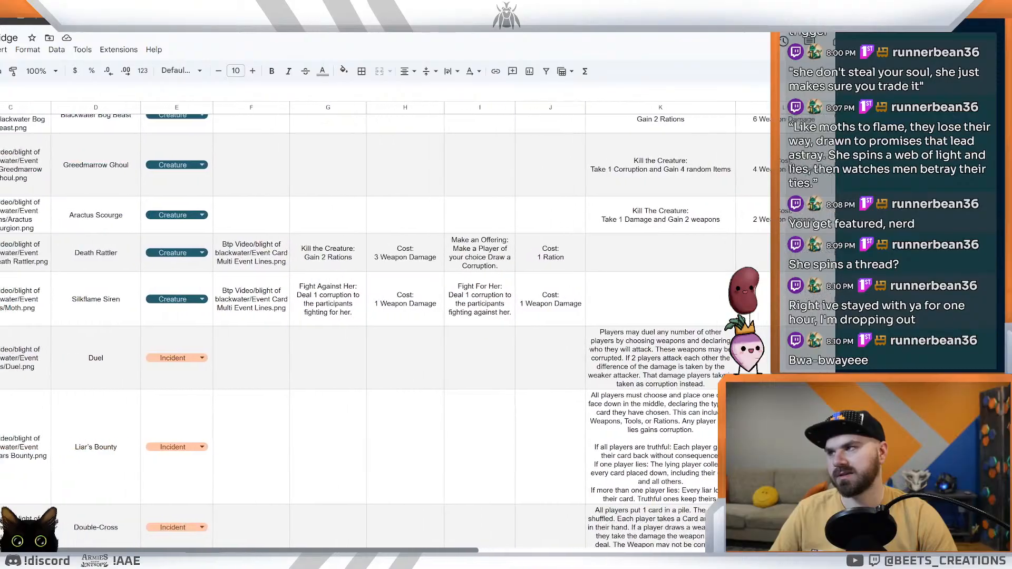
scroll(250, 531, "right", 10)
scroll(176, 542, "left", 4)
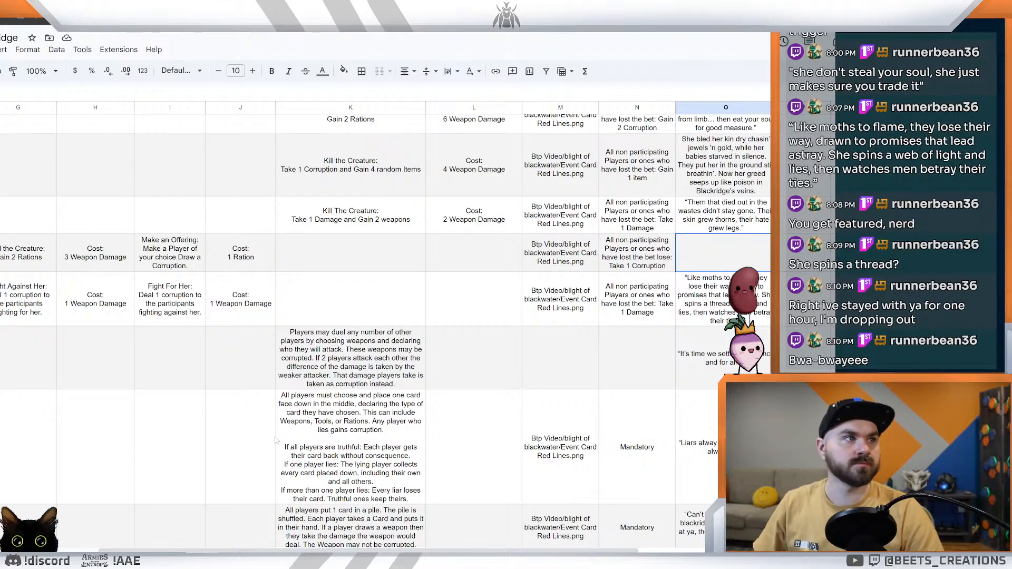
left_click_drag(369, 550, 236, 550)
left_click_drag(98, 551, 297, 551)
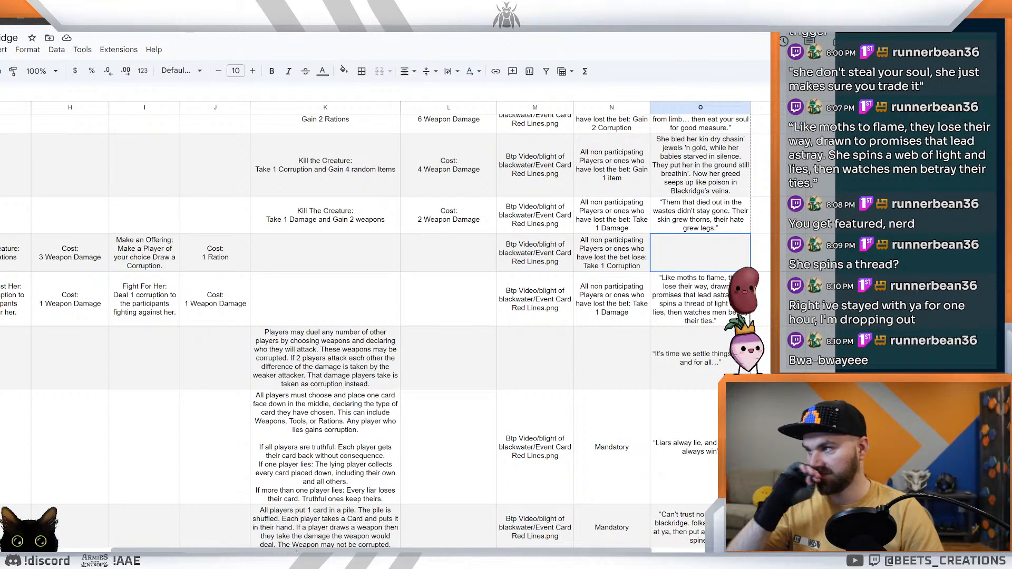
left_click_drag(298, 551, 192, 551)
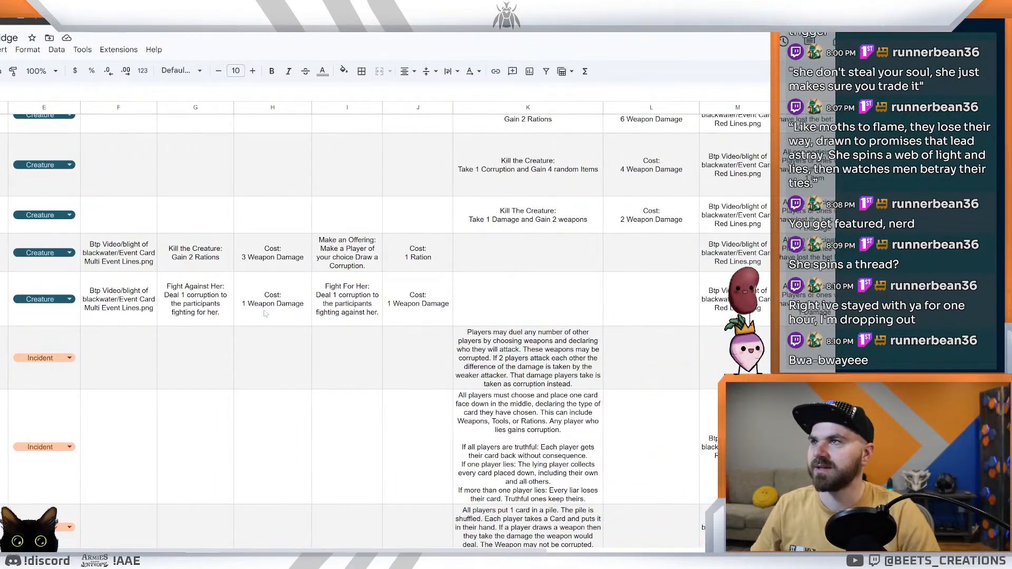
Step: Switch to the ideas document and look through the creature notes for the Demonic snake mechanics and the text around Idea 2
left_click(301, 6)
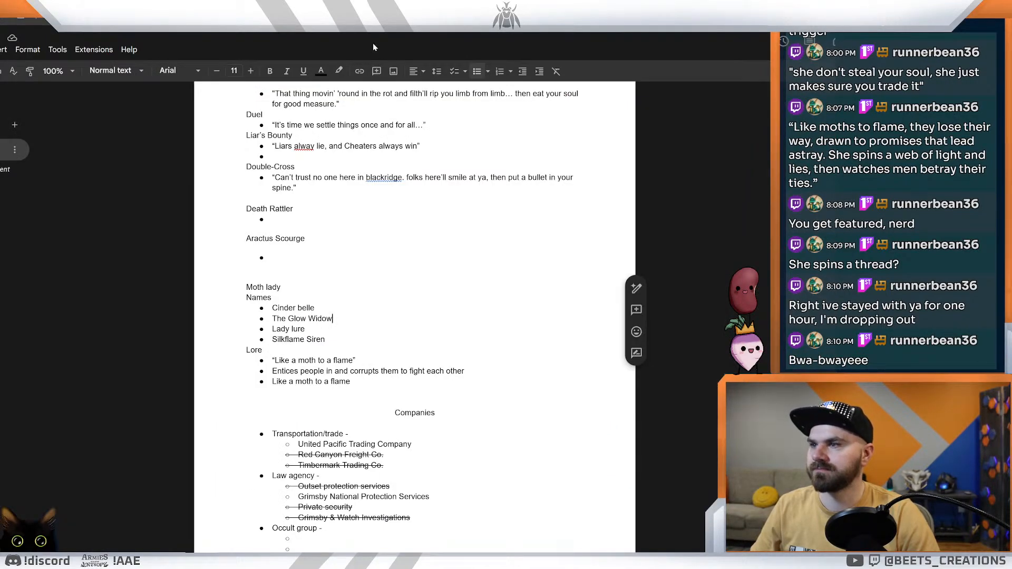
left_click(375, 6)
scroll(415, 316, "down", 3)
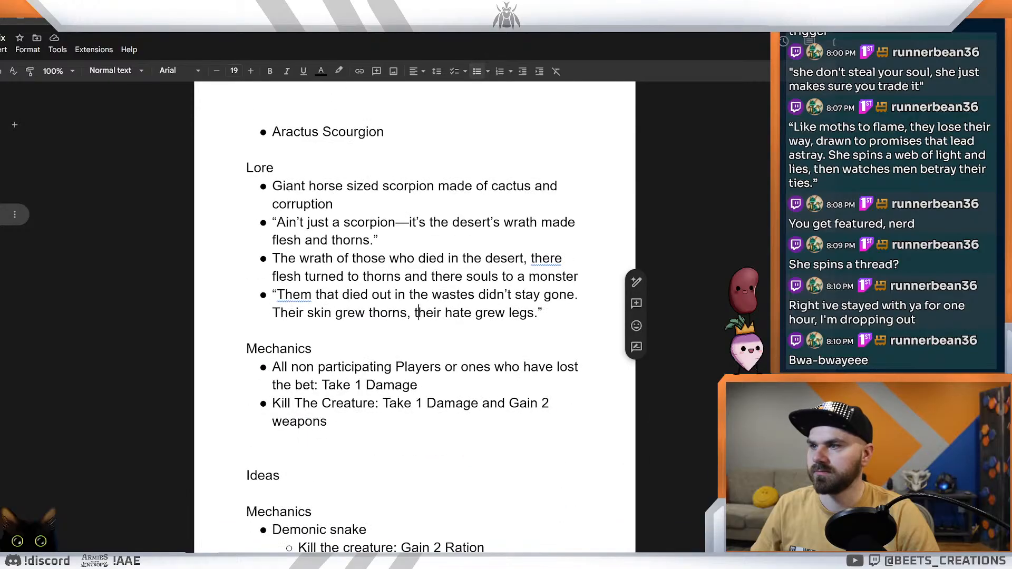
scroll(415, 317, "up", 7)
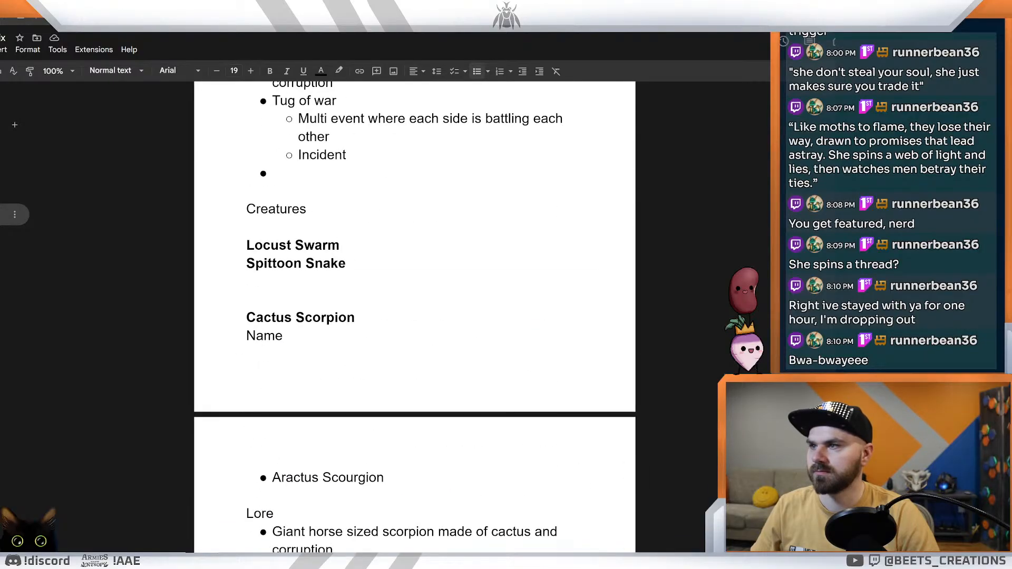
scroll(415, 316, "down", 10)
scroll(415, 316, "down", 2)
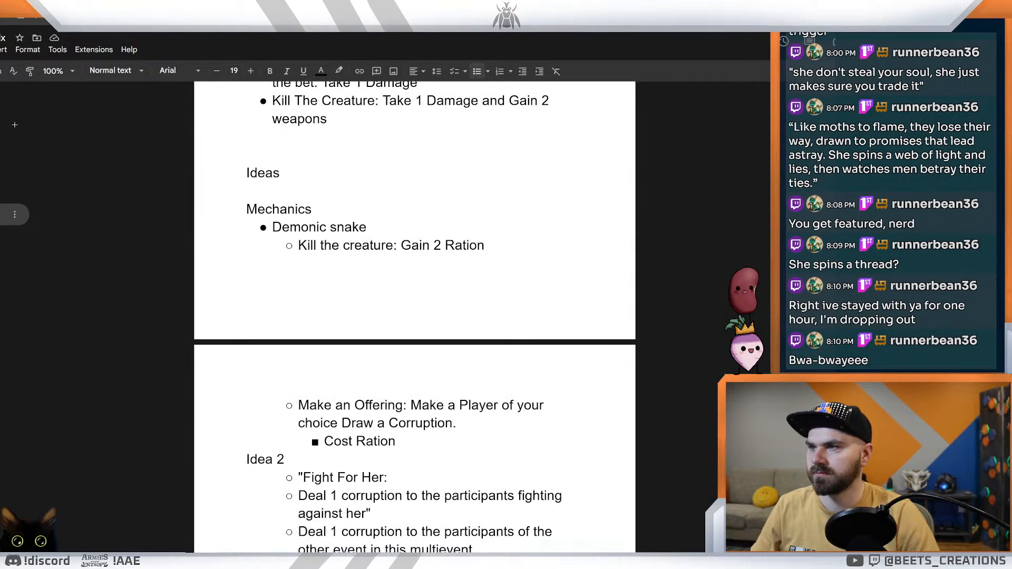
scroll(415, 317, "down", 2)
scroll(415, 316, "down", 13)
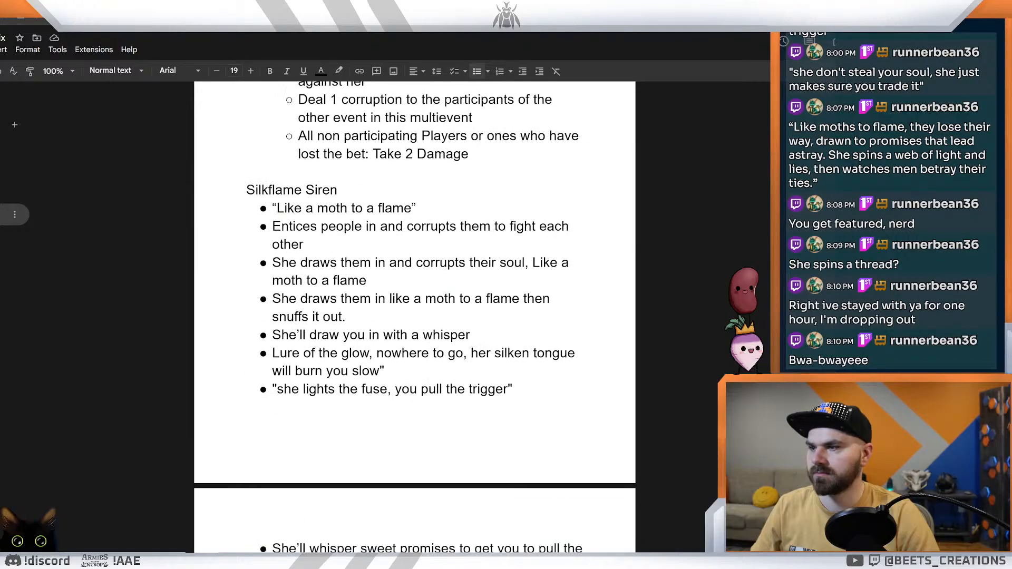
scroll(415, 316, "down", 8)
scroll(415, 317, "up", 16)
scroll(415, 316, "up", 8)
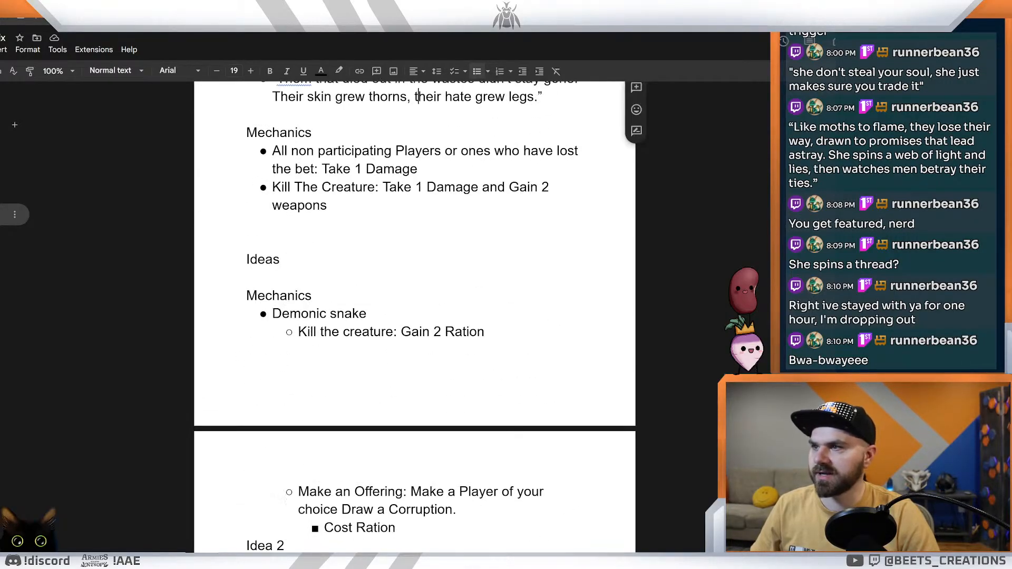
scroll(414, 316, "down", 4)
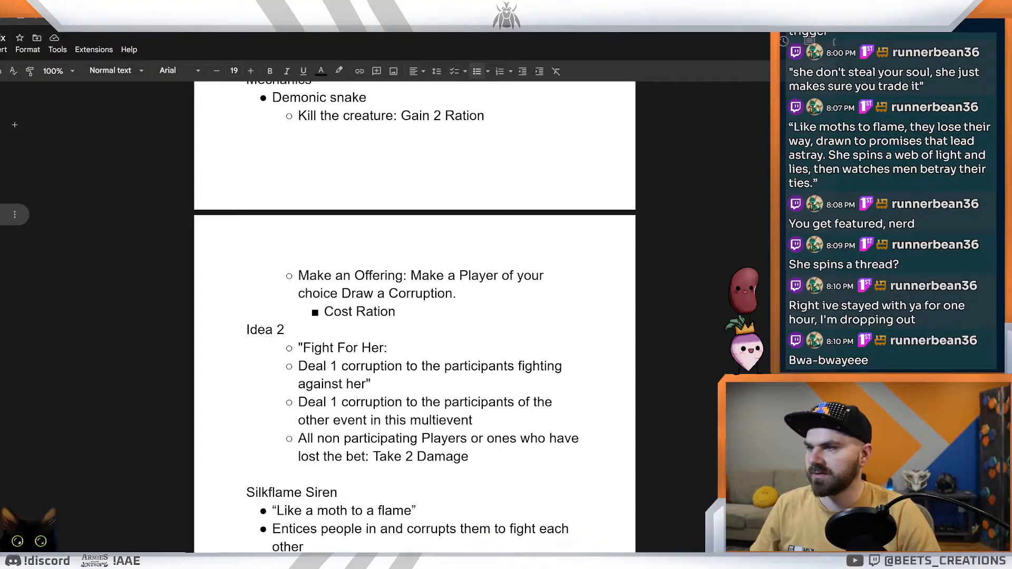
scroll(414, 317, "up", 3)
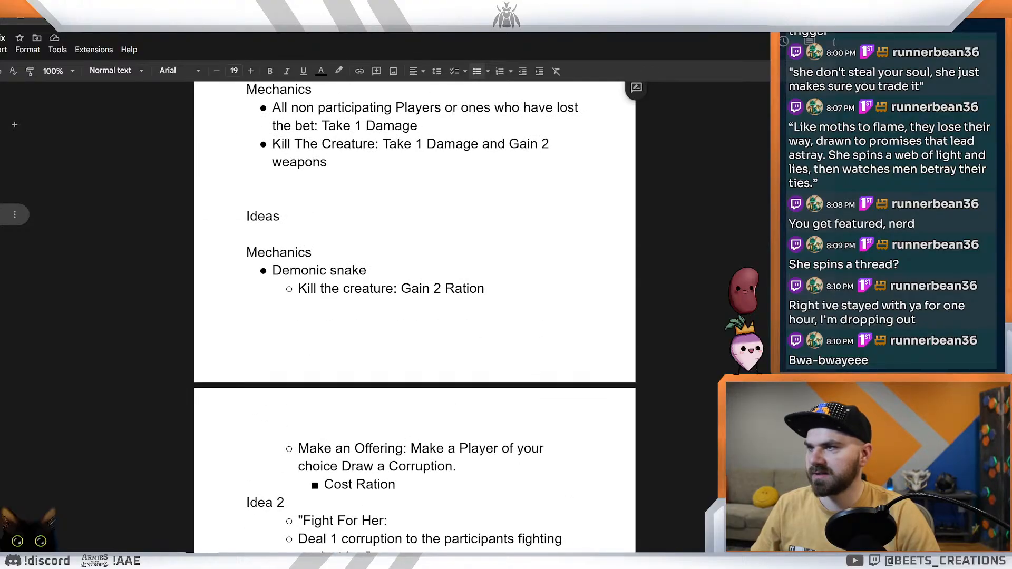
scroll(415, 316, "down", 2)
Step: Insert blank lines above Idea 2 and add a "Lore" heading below Cost Ration, with a bullet started beneath it
left_click(246, 417)
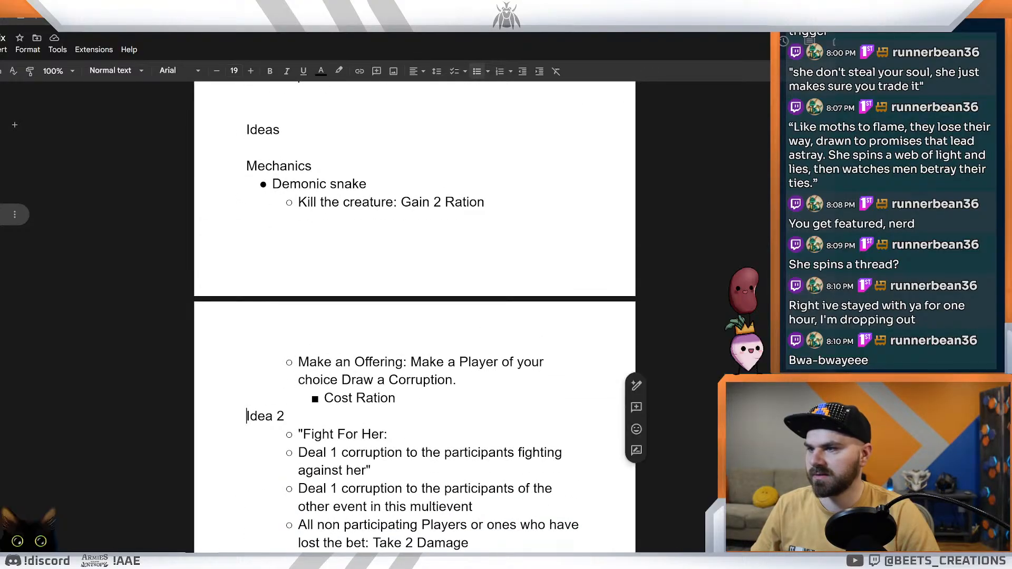
key("Return")
key("Return")
key("Return")
key("Return")
key("Return")
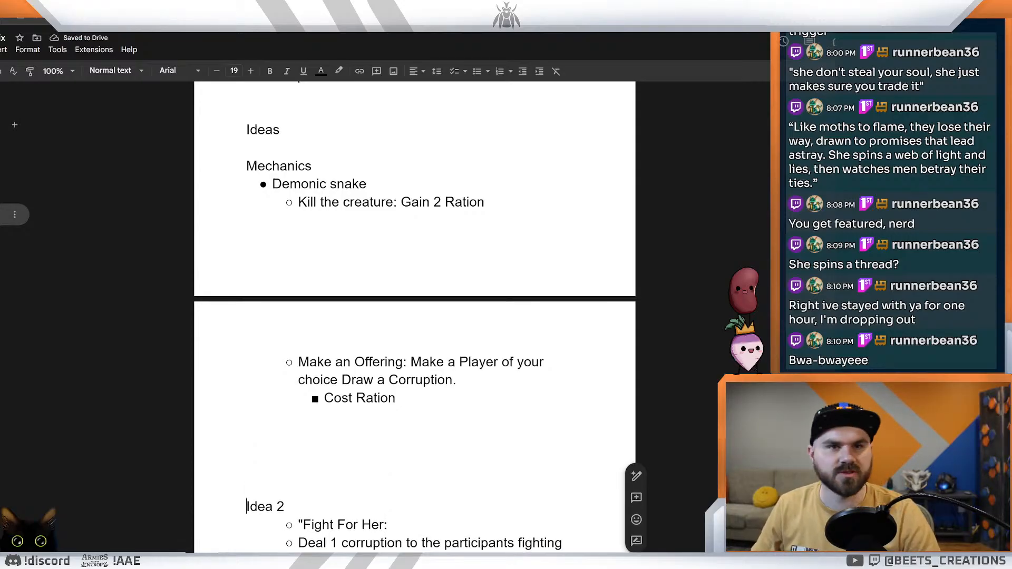
left_click(247, 416)
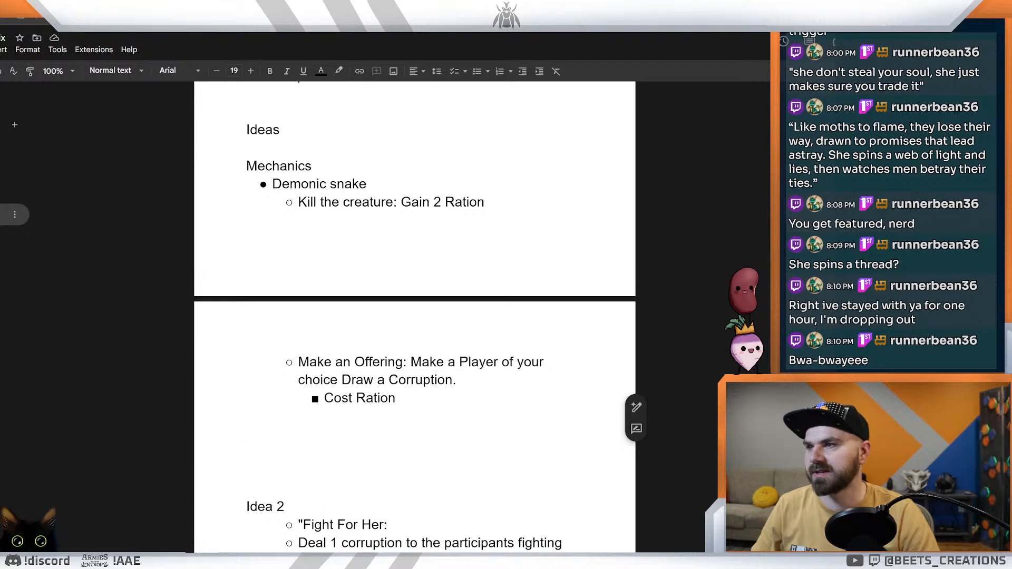
type("Loree")
key("Return")
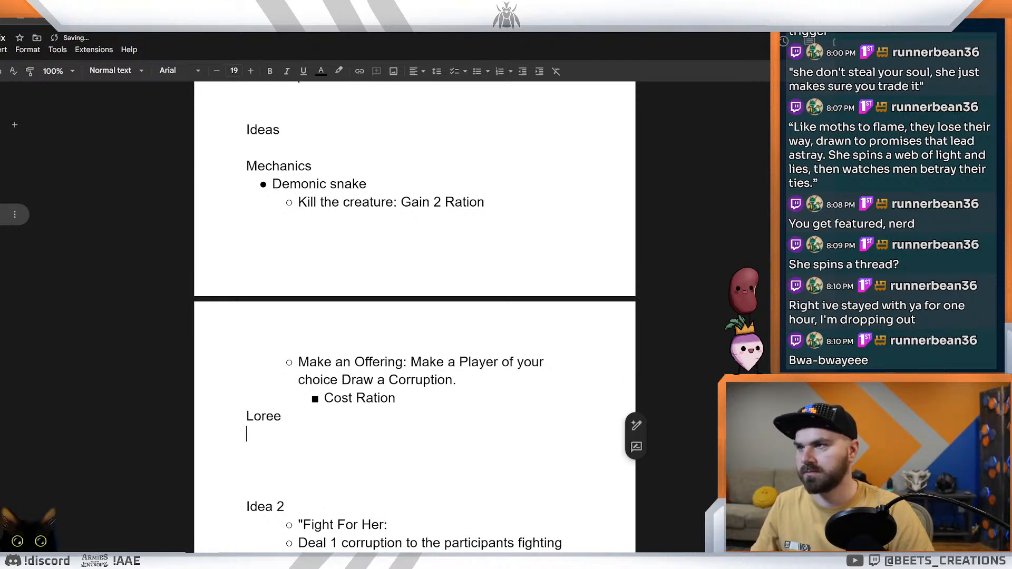
key("BackSpace")
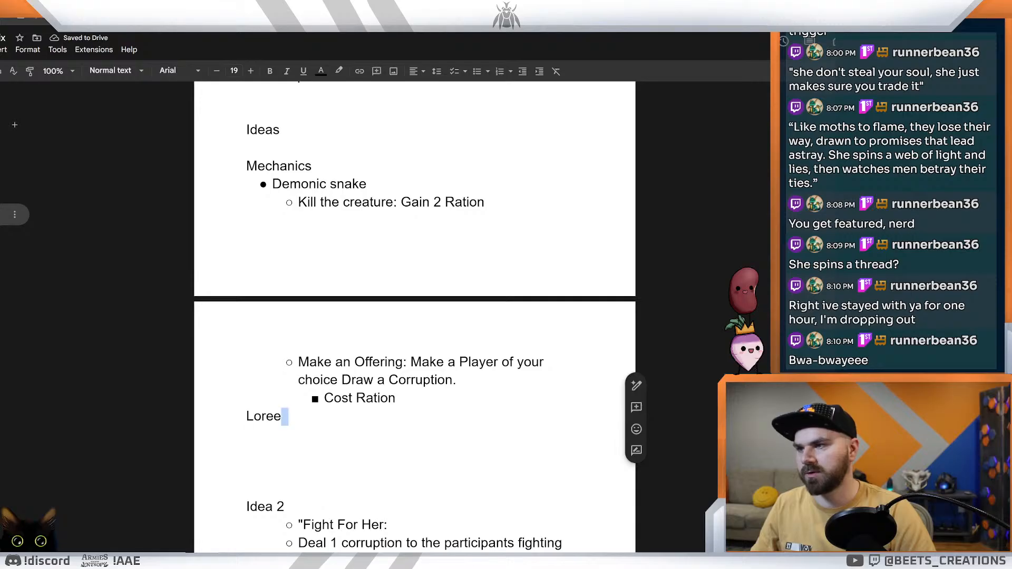
key("BackSpace")
key("Return")
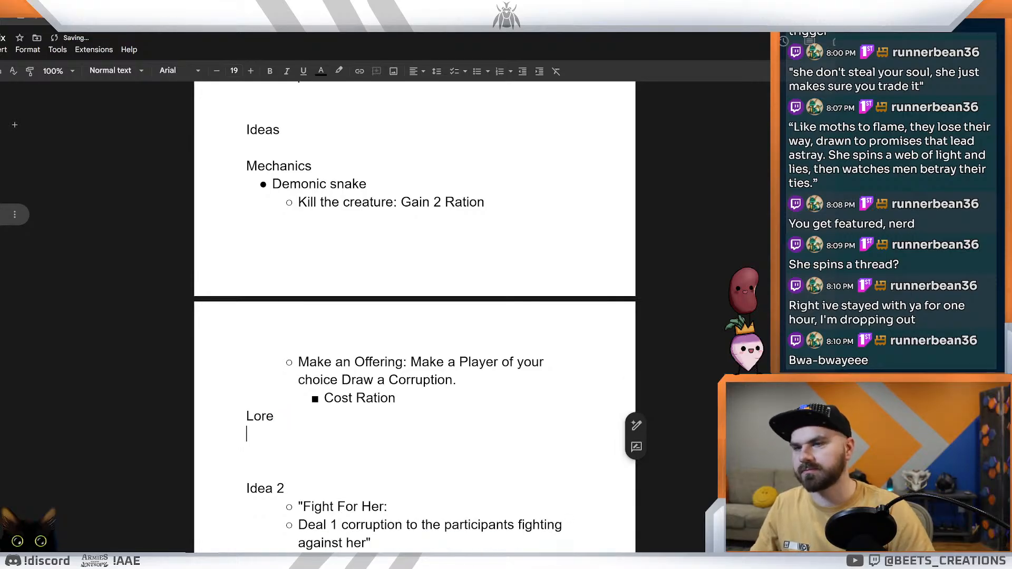
left_click(477, 72)
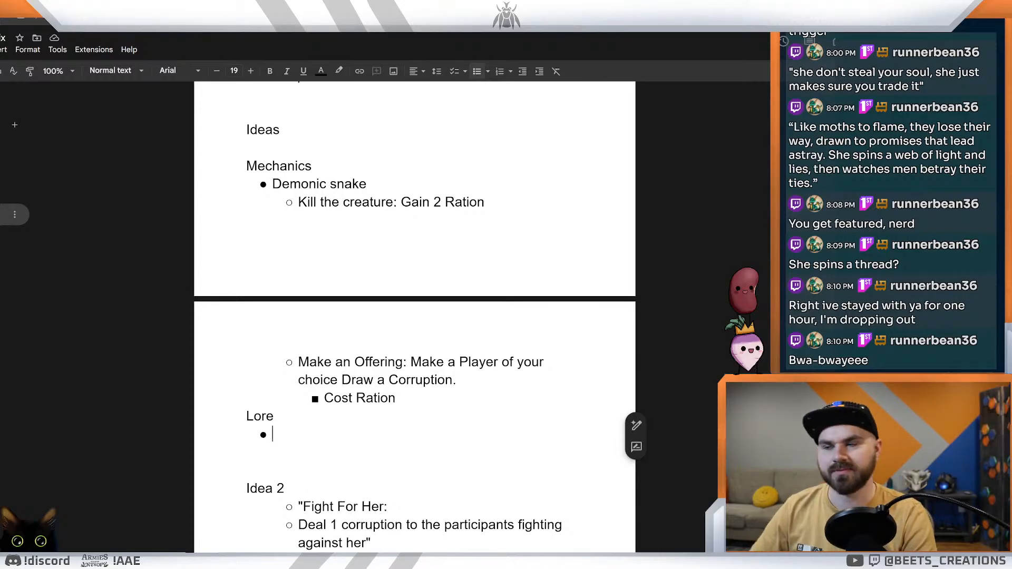
type("S")
key("BackSpace")
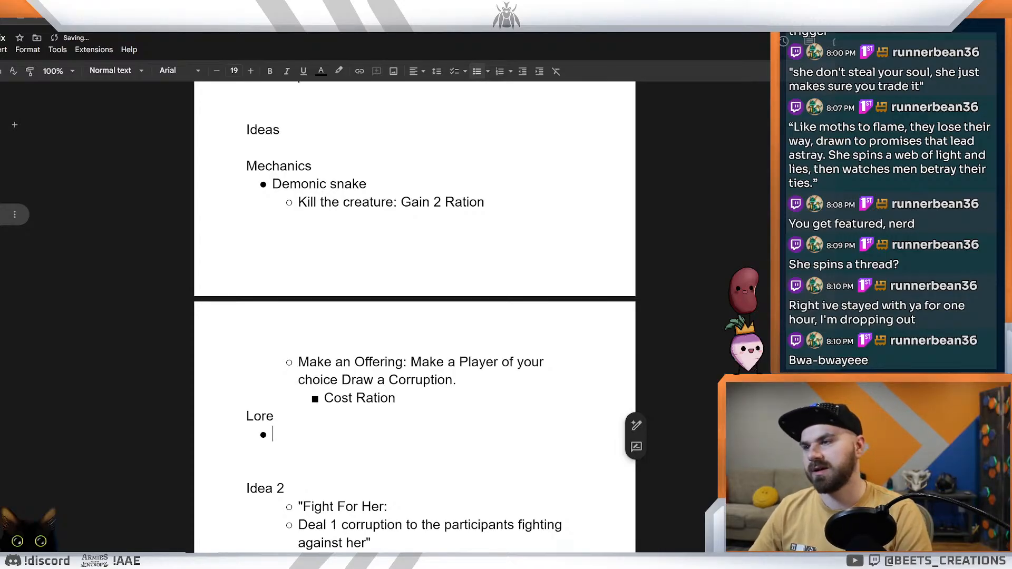
type("Lore")
key("BackSpace")
key("BackSpace")
key("BackSpace")
key("BackSpace")
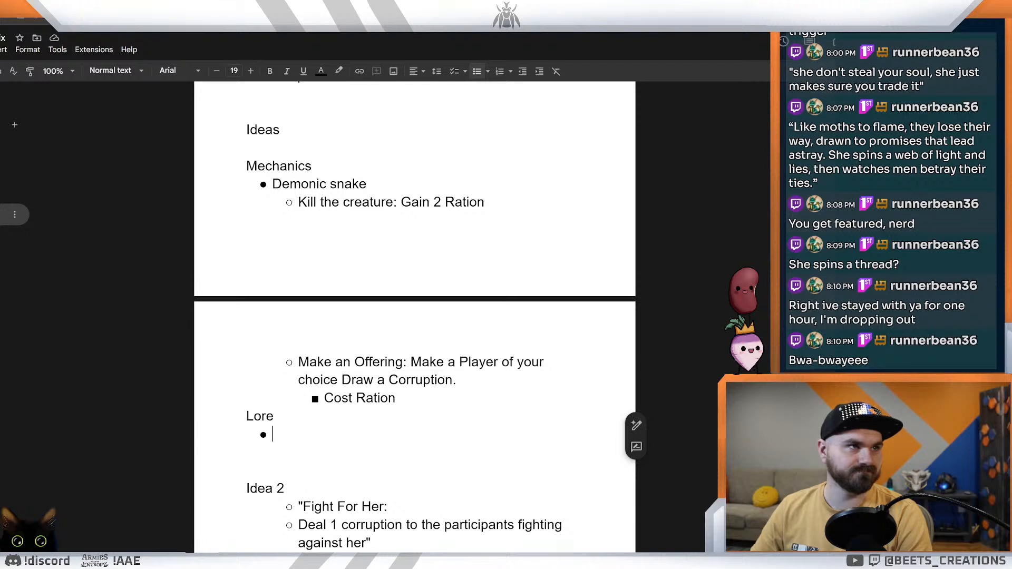
type("Wi")
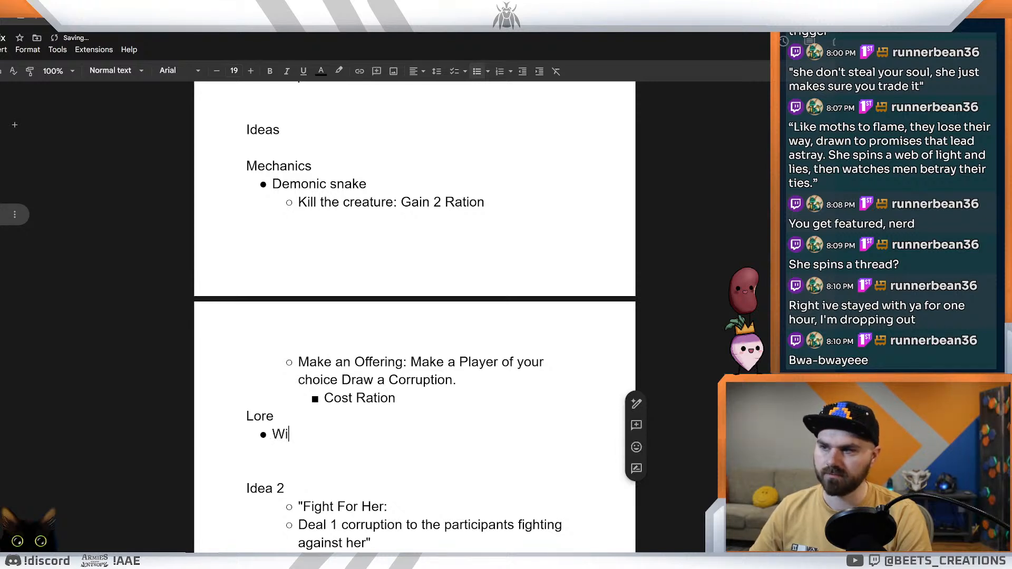
key("BackSpace")
key("BackSpace")
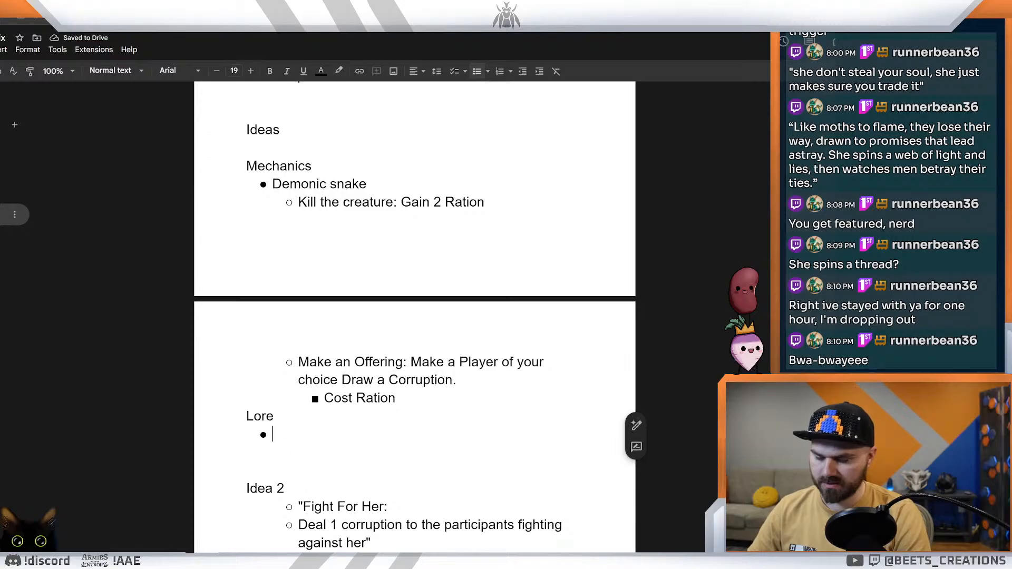
type("Sn")
key("BackSpace")
key("BackSpace")
Step: Write the Lore bullet "Demonic snake made of bone that will hurt others for a price." and add an empty bullet below it
type("Demo")
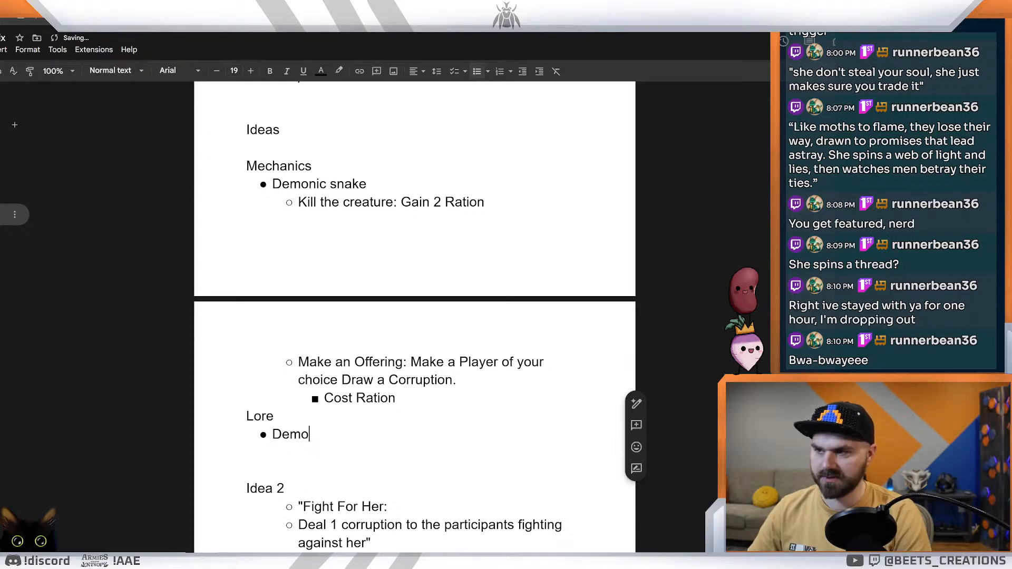
type("nic snake ma")
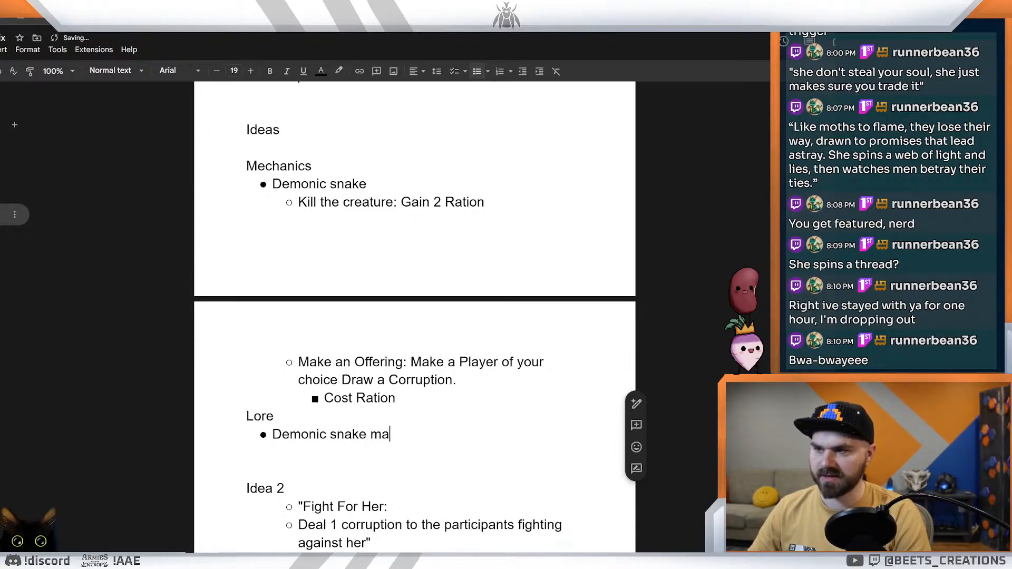
type("de of bone")
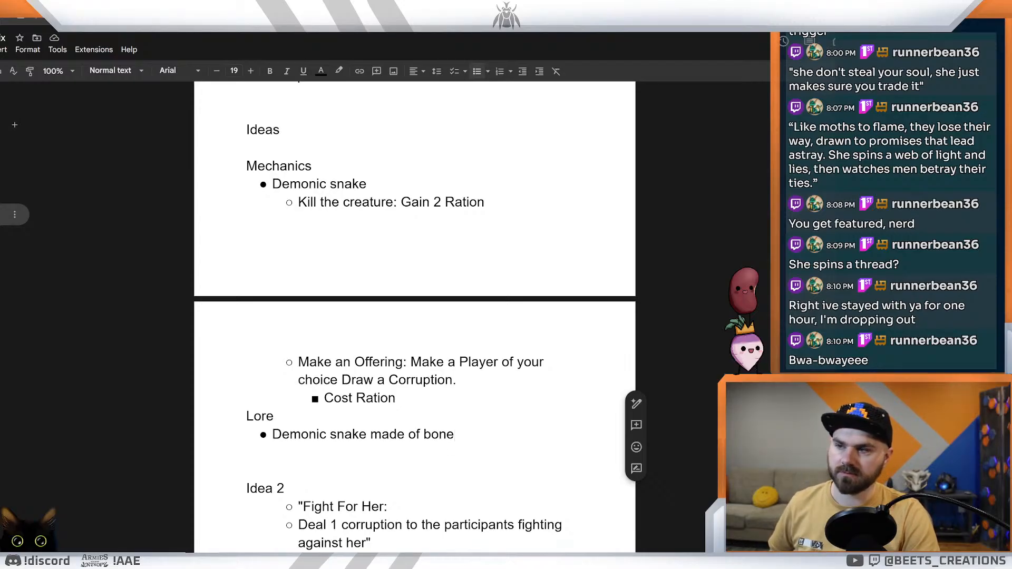
key("Return")
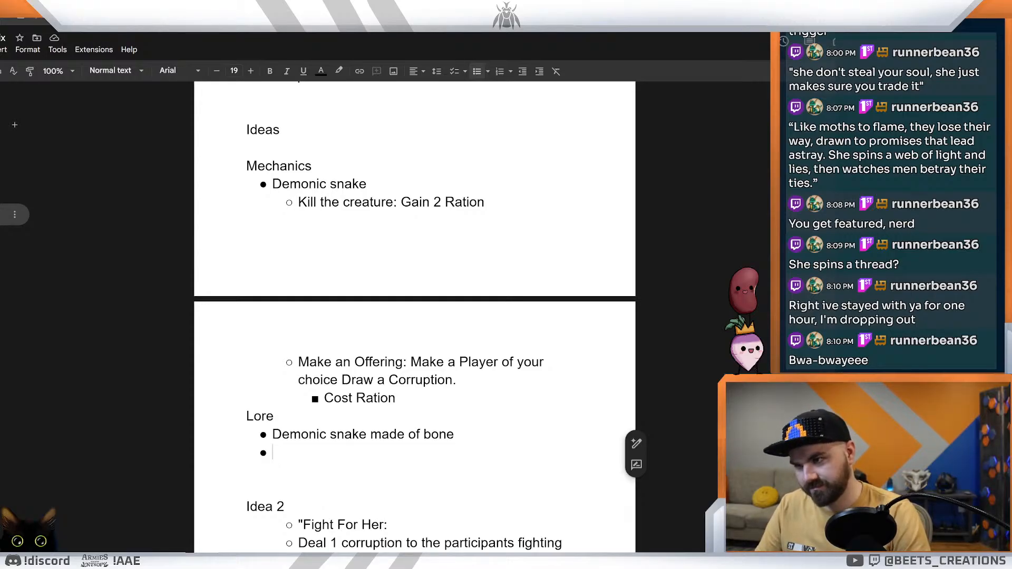
left_click(456, 435)
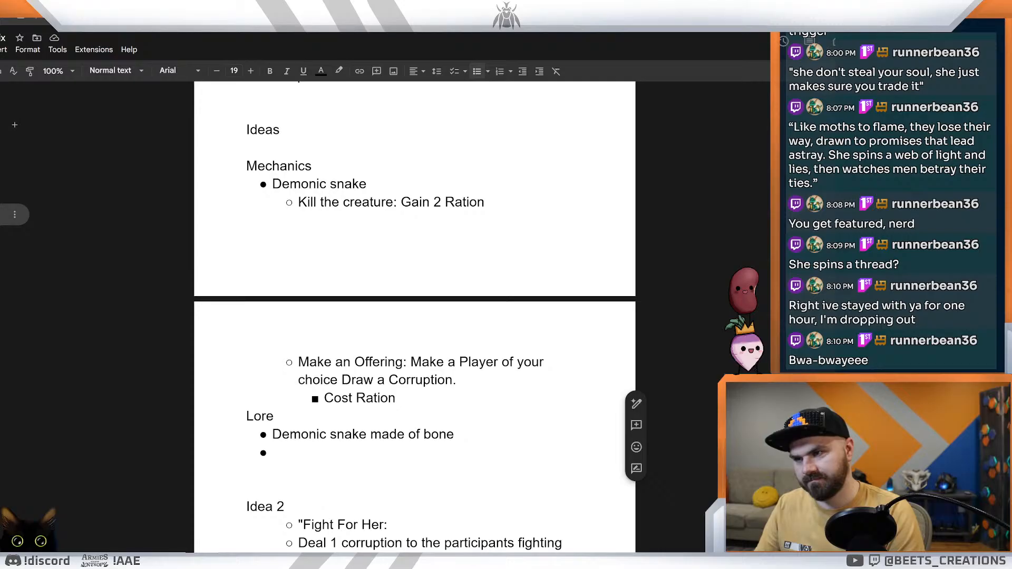
type("that will hurt others for a price.")
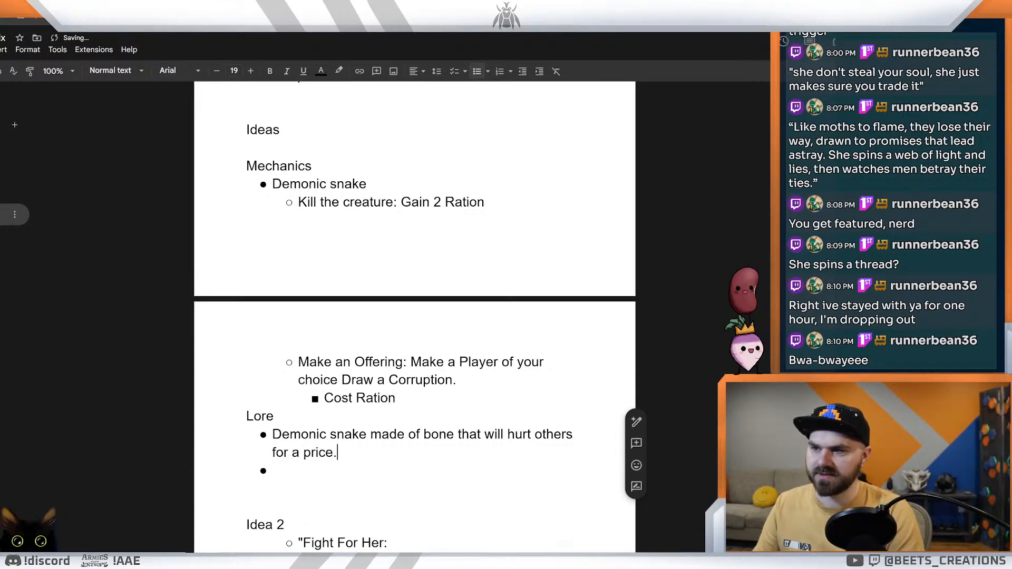
Step: Correct "snake" to "snakes" in the first Lore bullet and place the cursor in the empty bullet below it
left_click(348, 434)
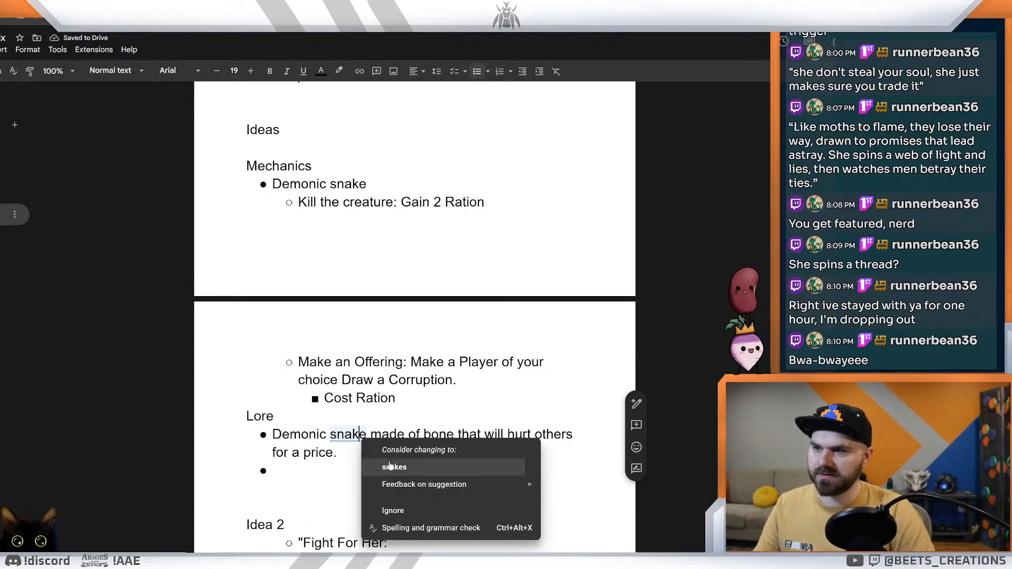
left_click(395, 467)
left_click(273, 471)
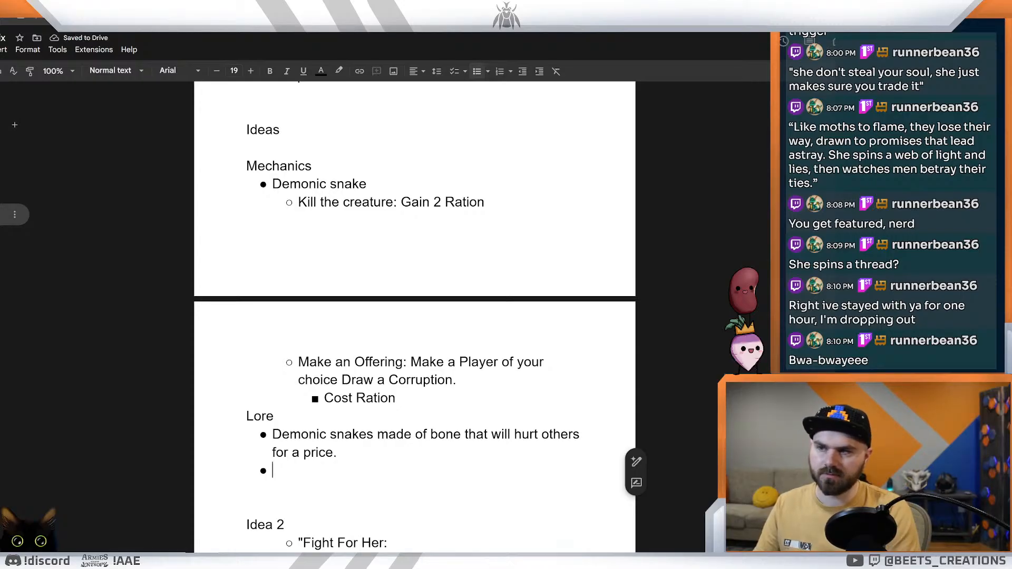
Step: Begin a quote in the second Lore bullet with the words "The rattling your hearing"
type("S")
key("BackSpace")
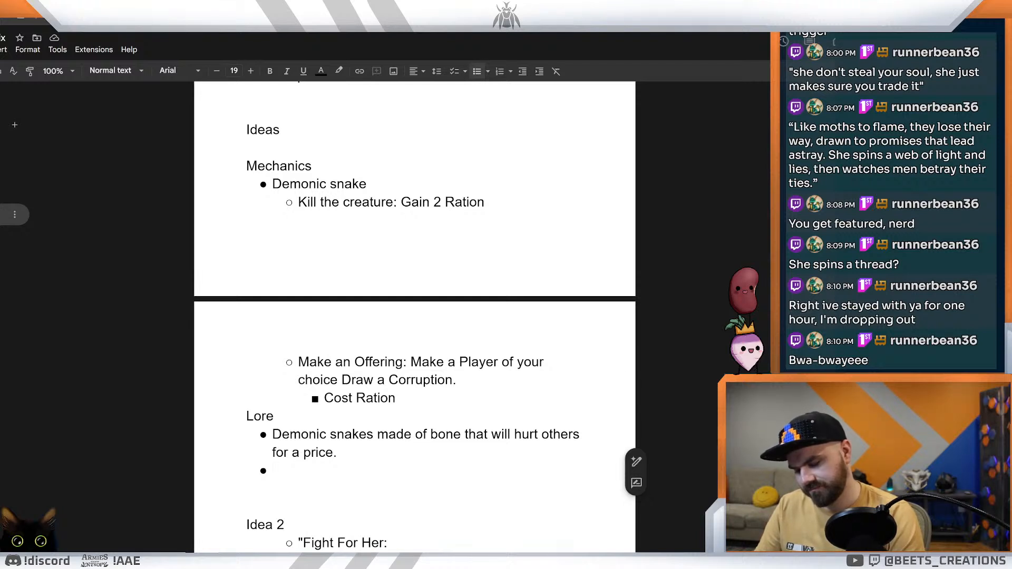
type("\"The ratteling")
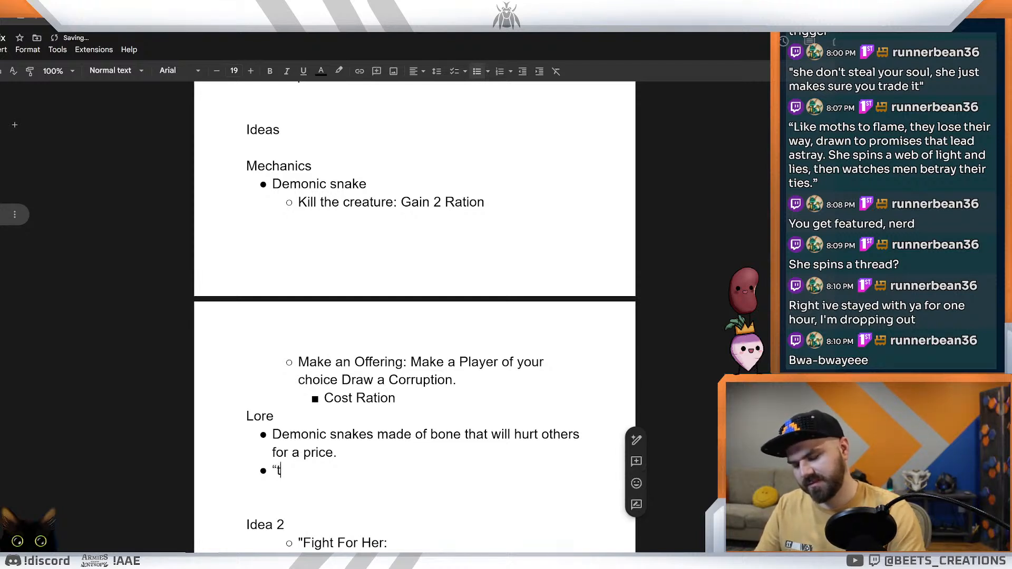
type(" you")
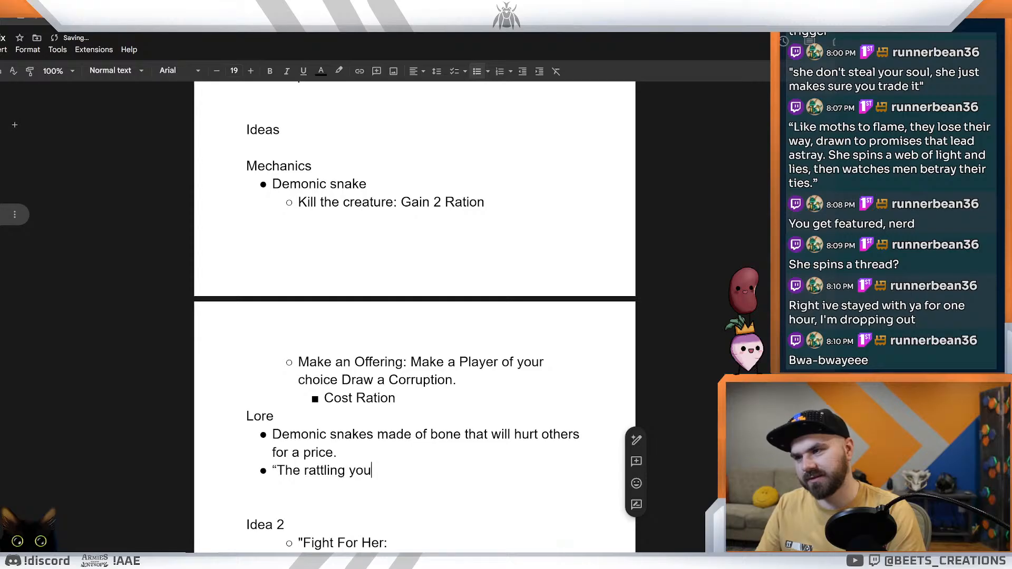
type("r hearing isn't")
key("BackSpace")
key("BackSpace")
key("BackSpace")
key("BackSpace")
key("BackSpace")
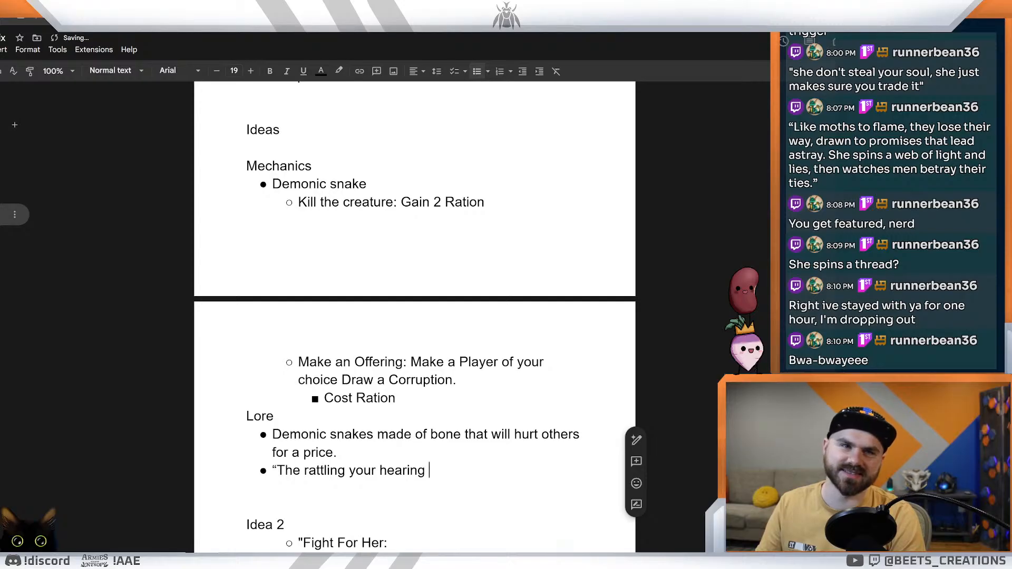
Step: Complete the rattling quote with "isn't the snake its the bones" and a closing quotation mark
type("isn't")
key("BackSpace")
key("BackSpace")
type("'t the snake its yo")
key("BackSpace")
key("BackSpace")
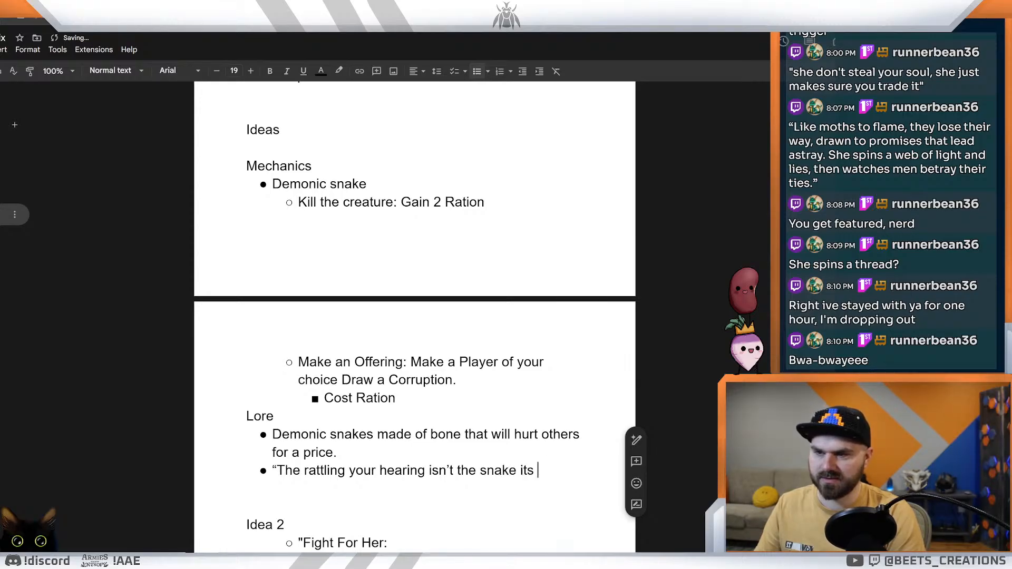
type("the bon")
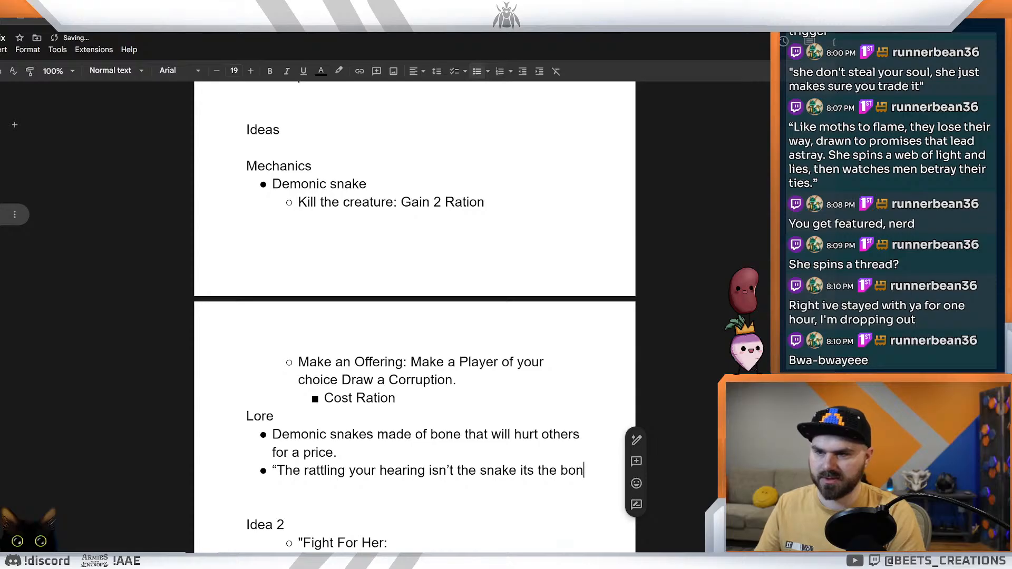
type("es")
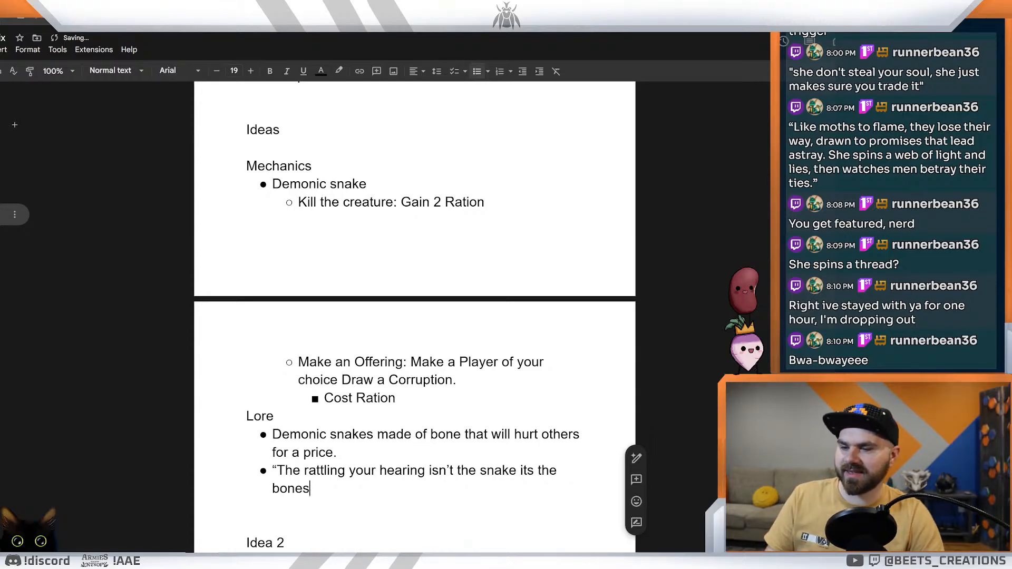
type("\"")
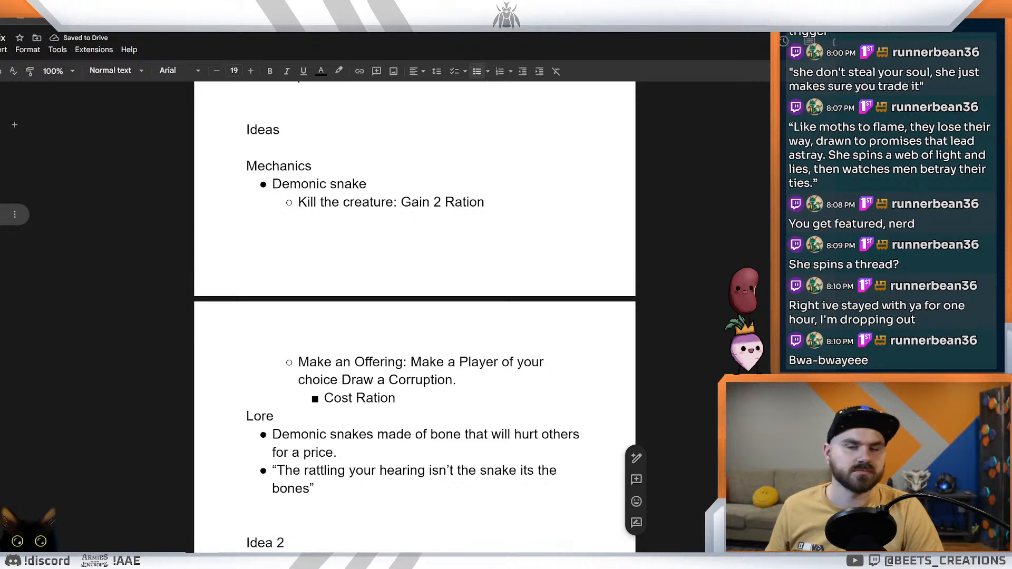
Step: Switch to the creature spreadsheet and copy the Death Rattler card name
key("ctrl+shift+Tab")
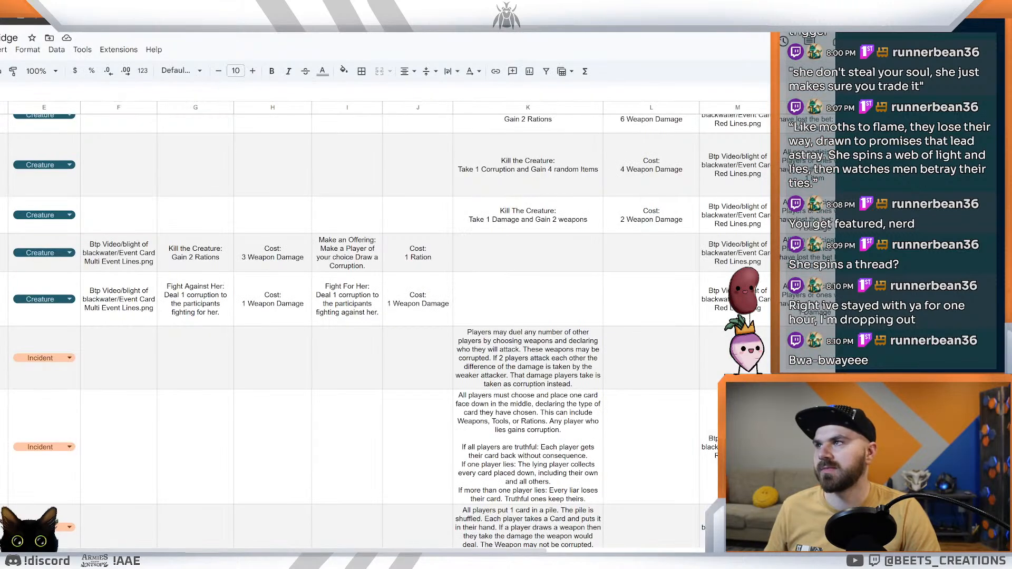
key("ctrl+shift+Tab")
key("ctrl+Tab")
key("ctrl+Tab")
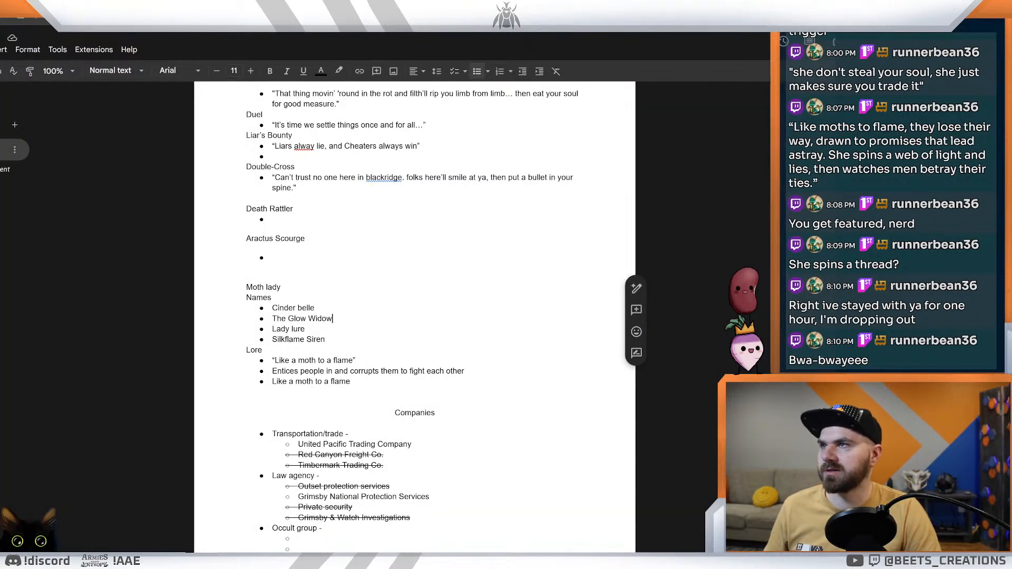
key("ctrl+shift+Tab")
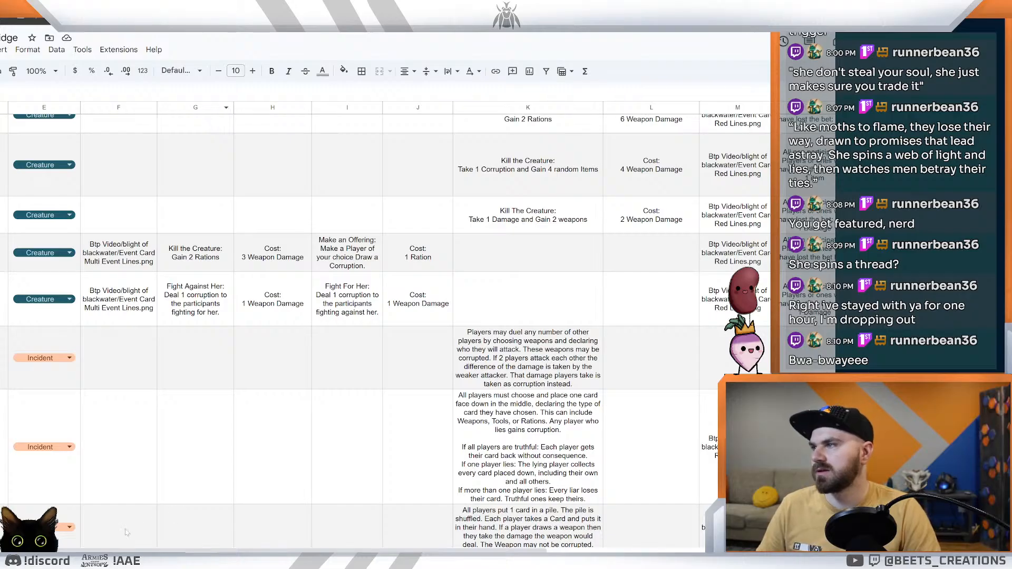
scroll(116, 263, "left", 5)
left_click(108, 261)
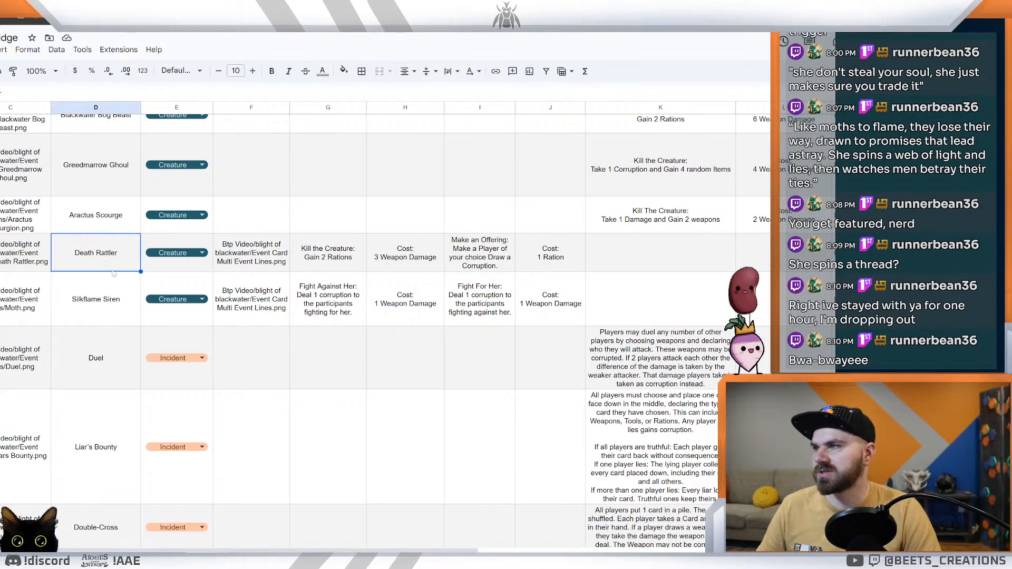
left_click(325, 387)
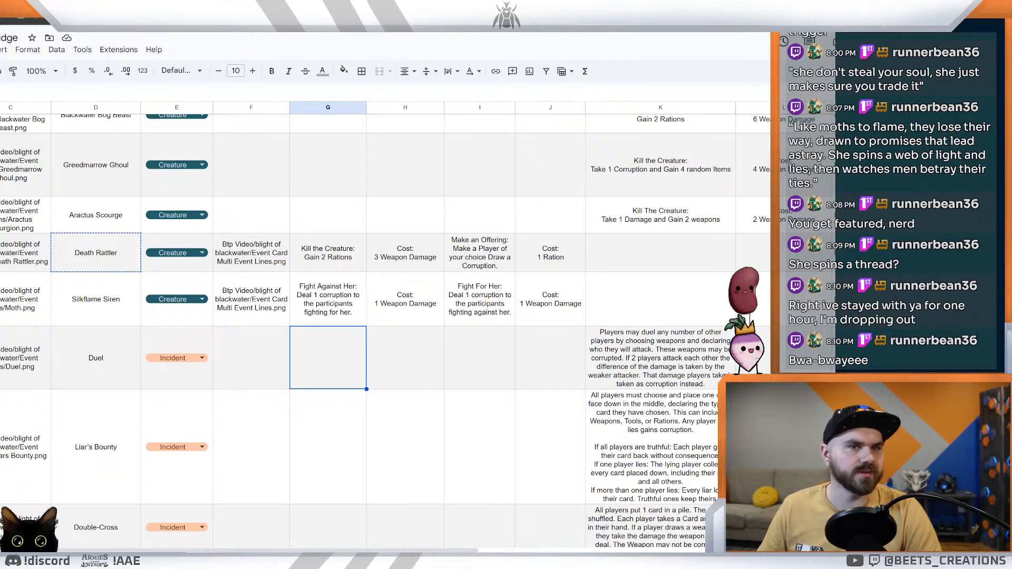
Step: Return to the ideas document and add an empty Lore bullet below the rattling bones quote
key("ctrl+Tab")
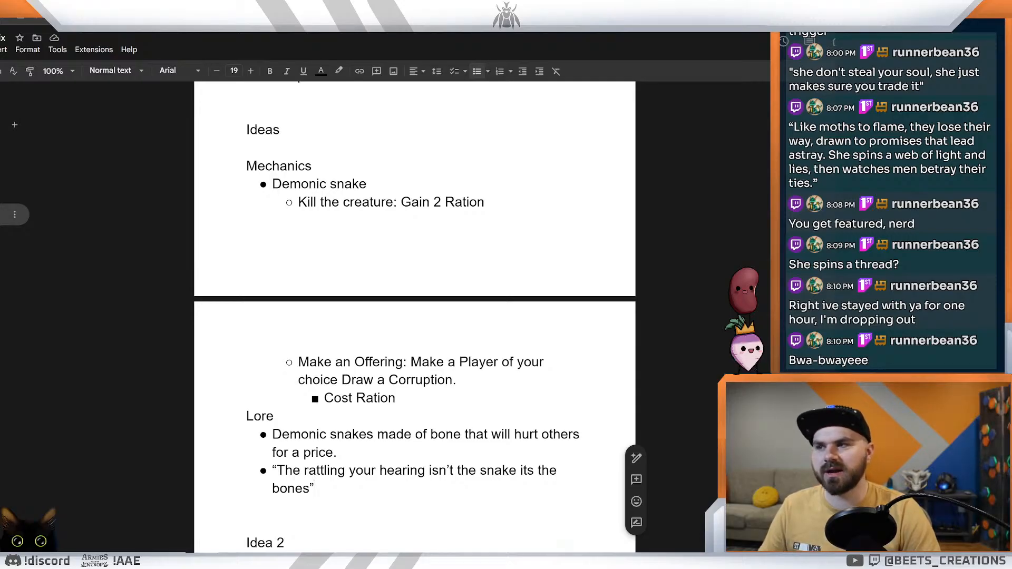
left_click_drag(315, 489, 272, 435)
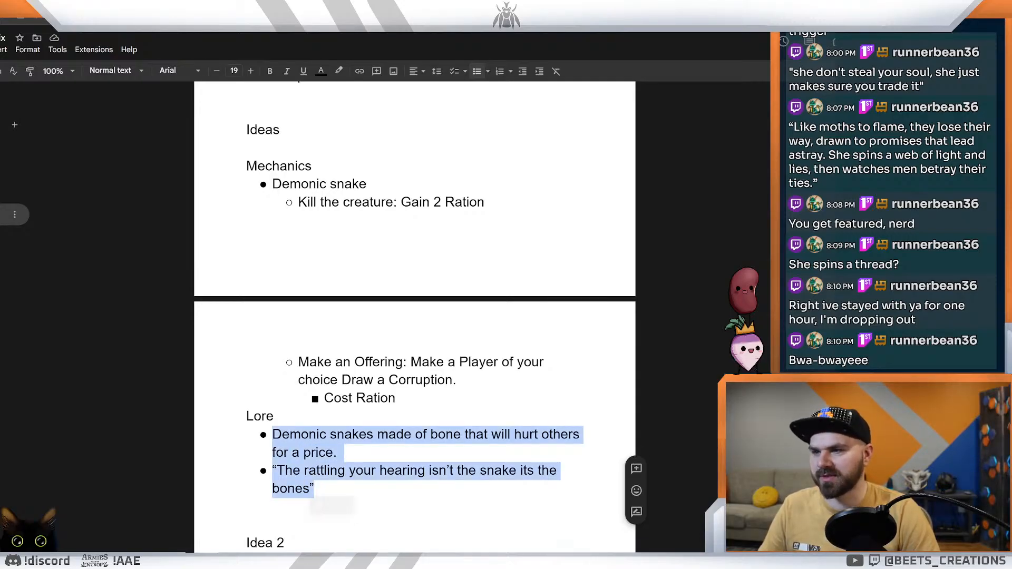
left_click(315, 489)
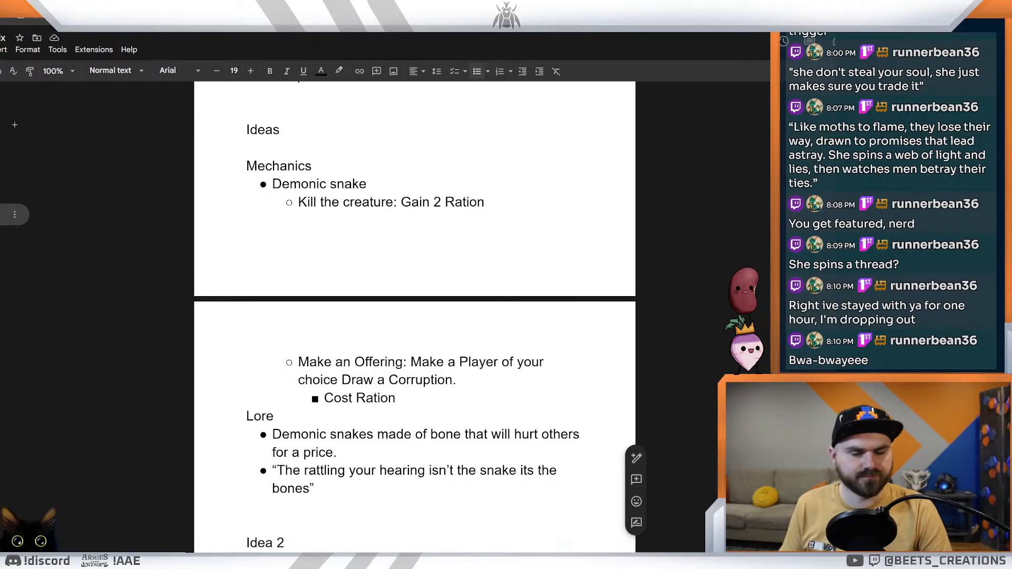
double_click(317, 489)
left_click(248, 506)
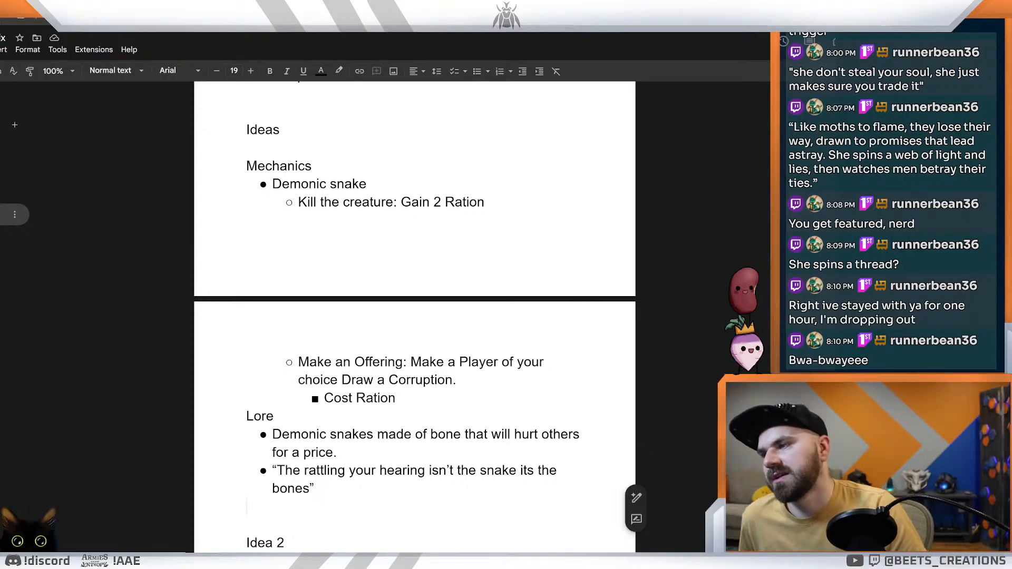
double_click(318, 489)
key("Return")
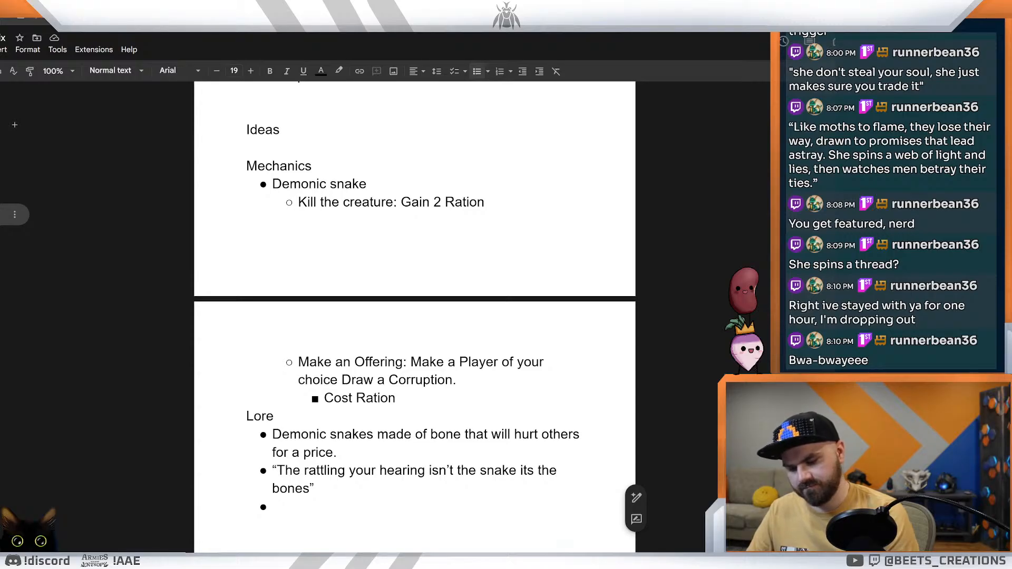
Step: Start a second quote in the new Lore bullet with "This snake's bite wont just"
type("\"")
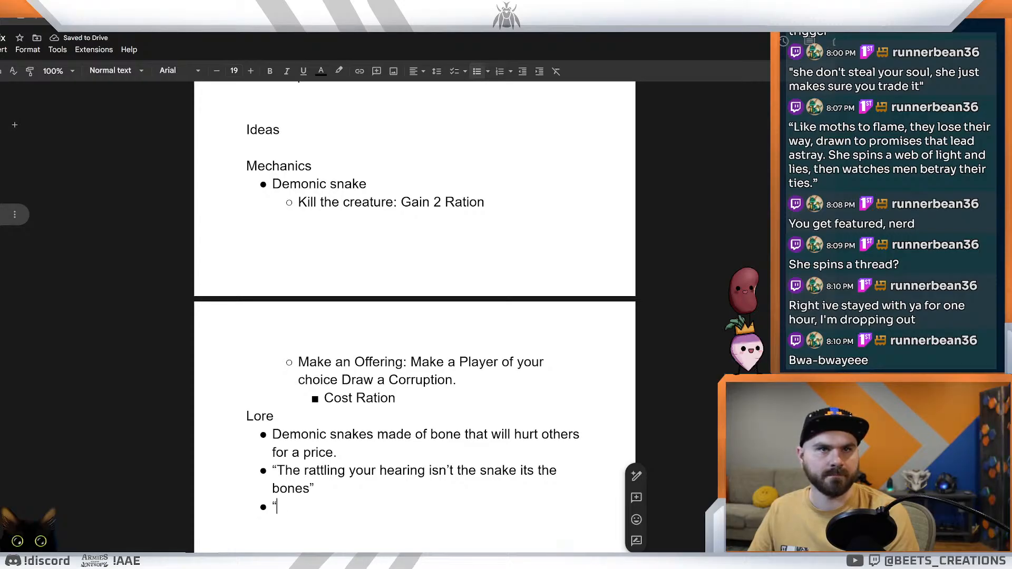
type("This snake")
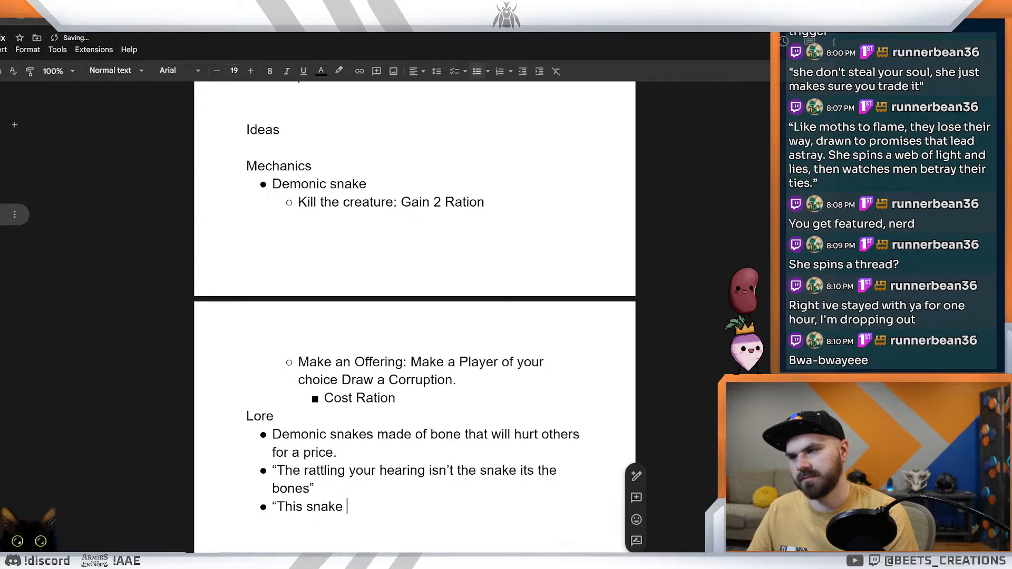
key("BackSpace")
type("'s pite")
key("BackSpace")
key("BackSpace")
key("BackSpace")
type("b")
key("BackSpace")
key("BackSpace")
type("bite wont just poion")
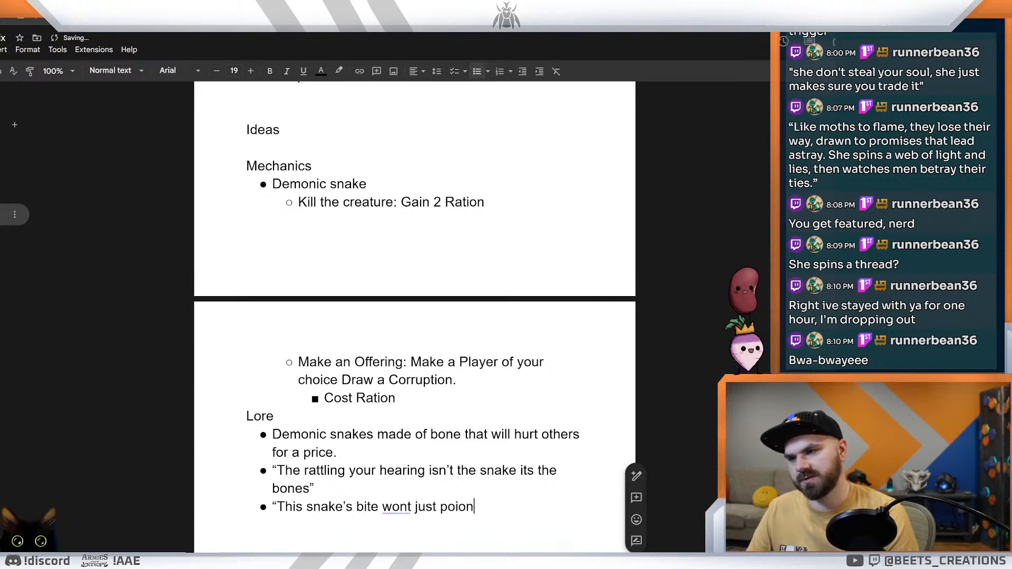
Step: Continue the snake bite quote with the words "poison you"
key("BackSpace")
key("BackSpace")
key("BackSpace")
key("BackSpace")
type("oui")
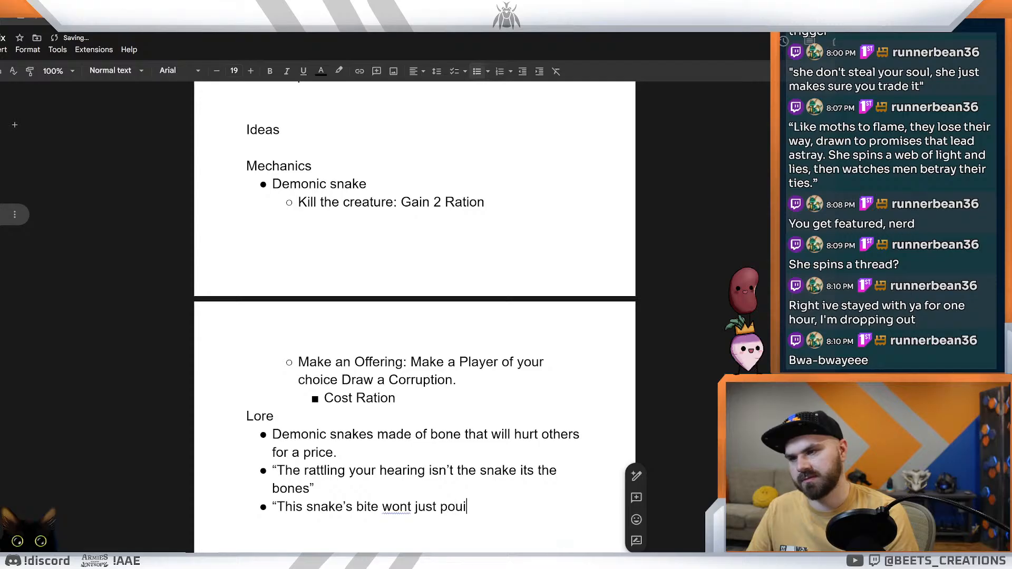
key("BackSpace")
key("BackSpace")
type("ius")
key("BackSpace")
key("BackSpace")
type("son yo")
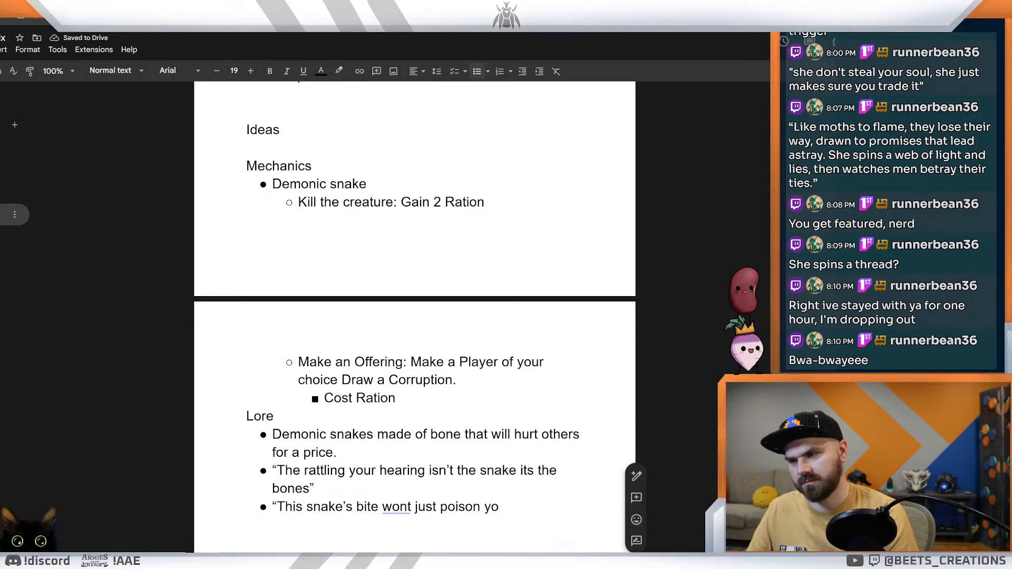
type("u")
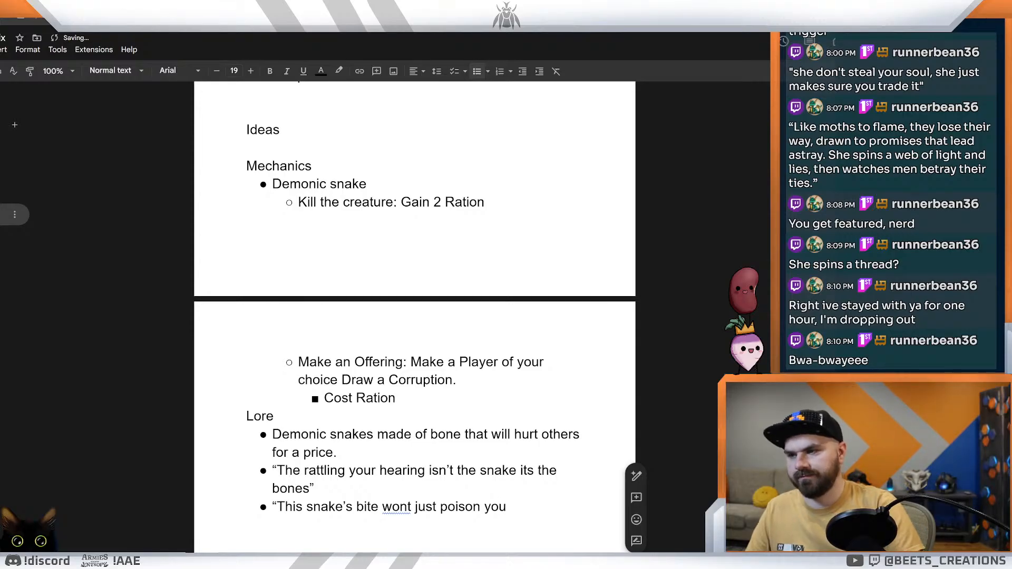
Step: Correct "wont" to "won't", and cut the quote back to "This snake's bite"
right_click(400, 507)
left_click(433, 432)
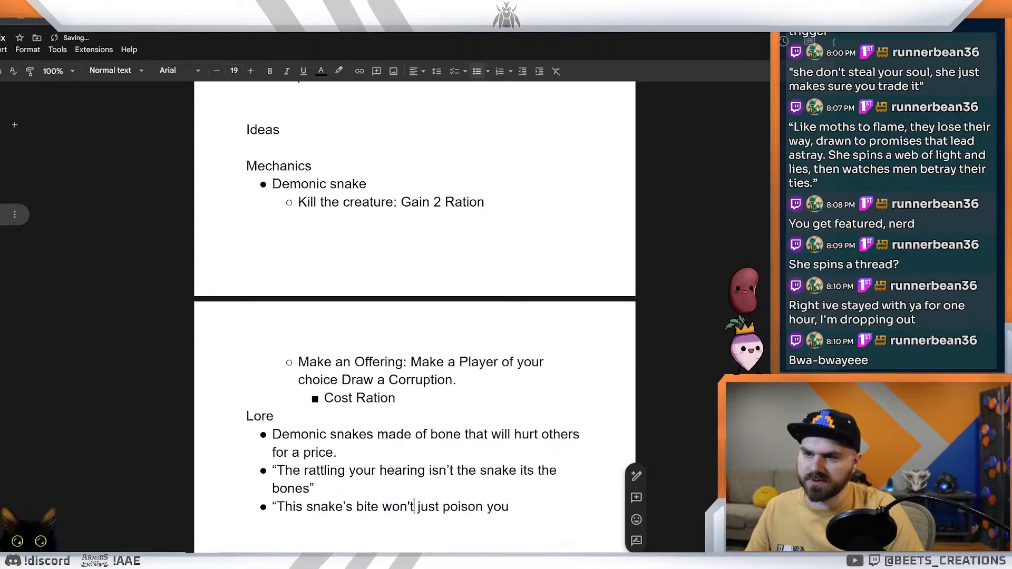
key("BackSpace")
key("BackSpace")
key("BackSpace")
key("BackSpace")
key("BackSpace")
key("BackSpace")
key("BackSpace")
key("BackSpace")
key("BackSpace")
key("BackSpace")
key("BackSpace")
key("BackSpace")
key("BackSpace")
key("BackSpace")
key("BackSpace")
key("BackSpace")
key("BackSpace")
key("BackSpace")
key("BackSpace")
key("BackSpace")
key("BackSpace")
key("BackSpace")
key("BackSpace")
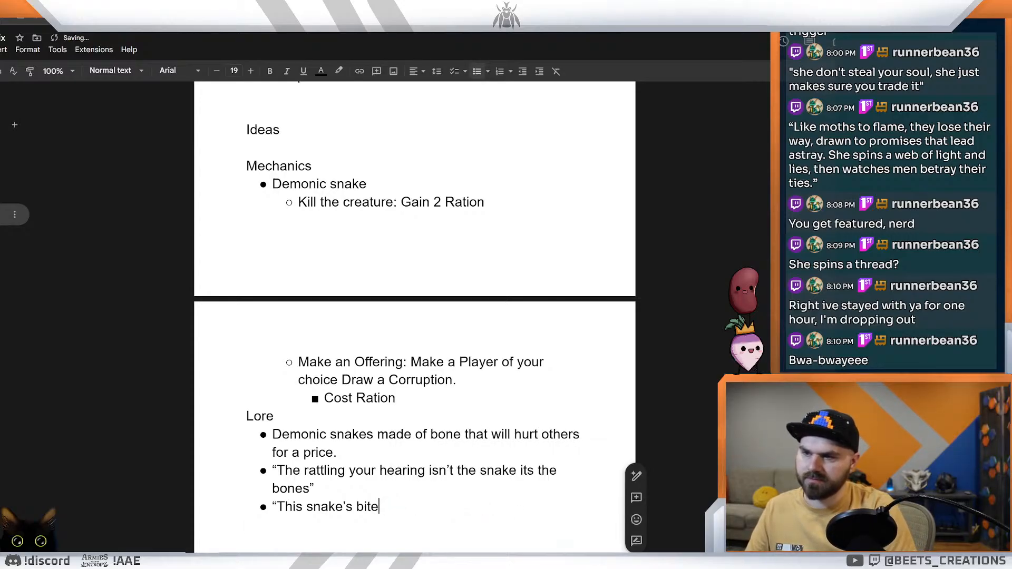
Step: Continue the snake bite quote with "don't poison your body"
type("dp")
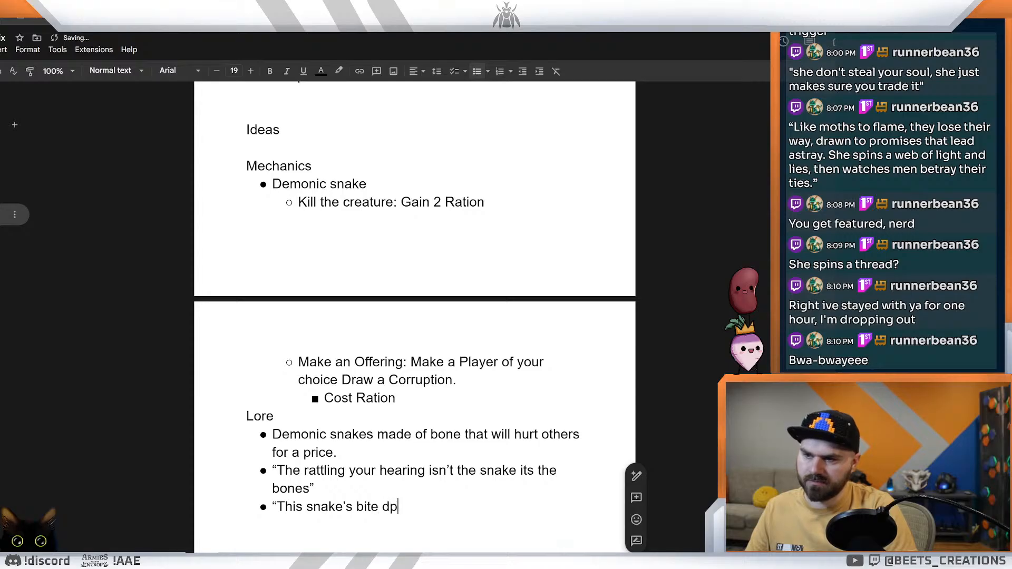
key("BackSpace")
type("o")
type("n't po")
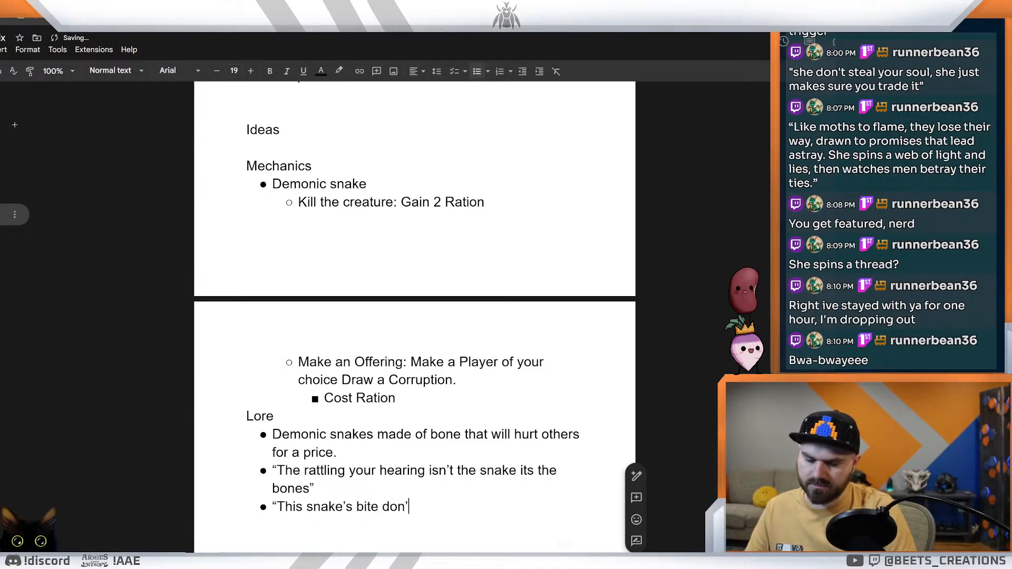
type("ison")
type("u")
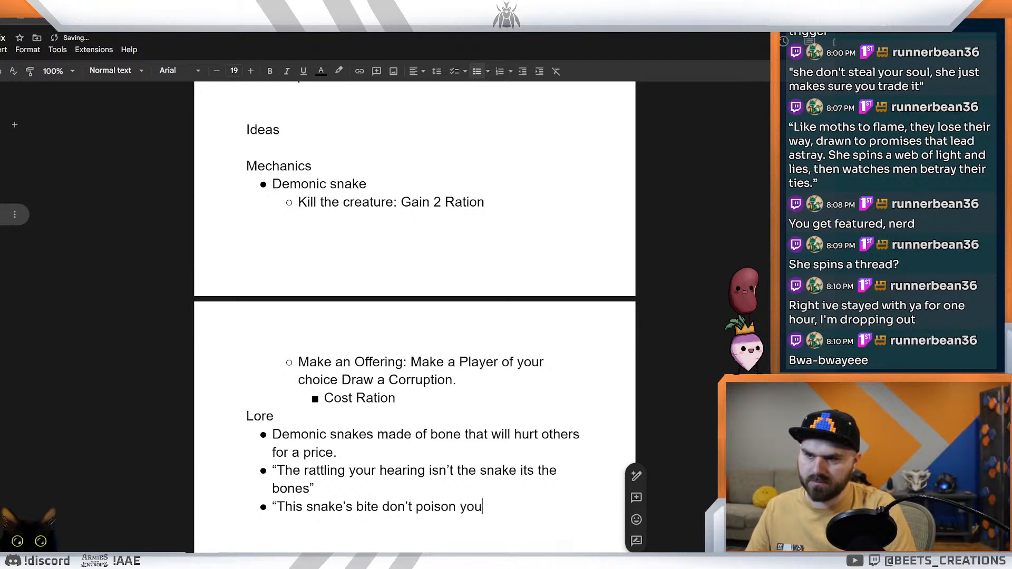
key("BackSpace")
key("BackSpace")
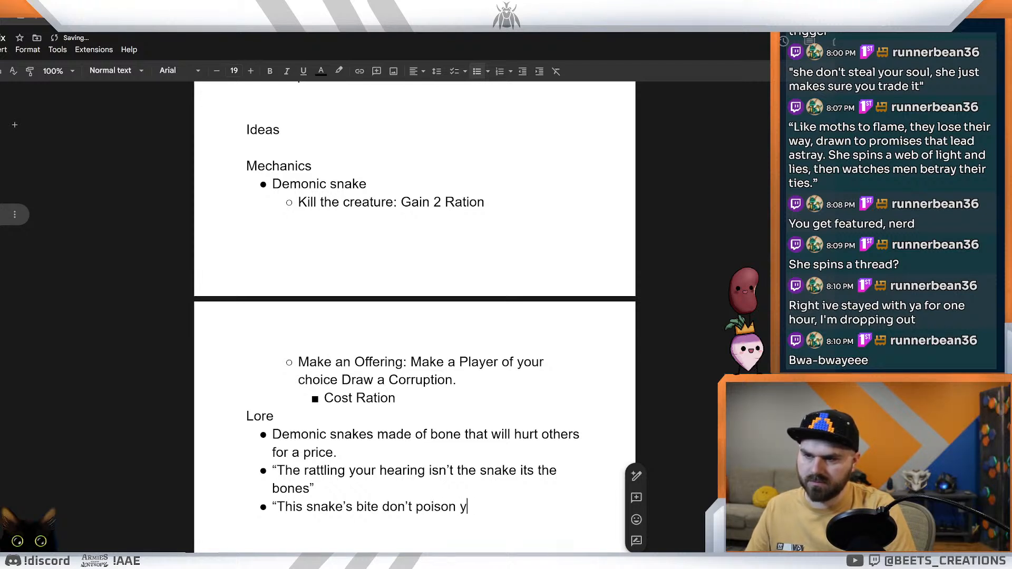
type("our body ")
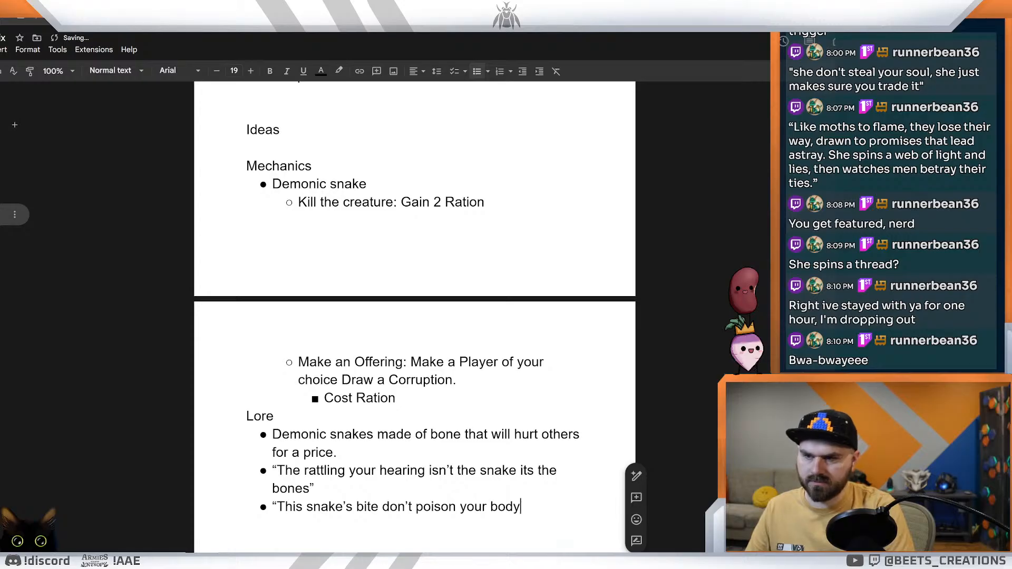
type(", it poisons your soul")
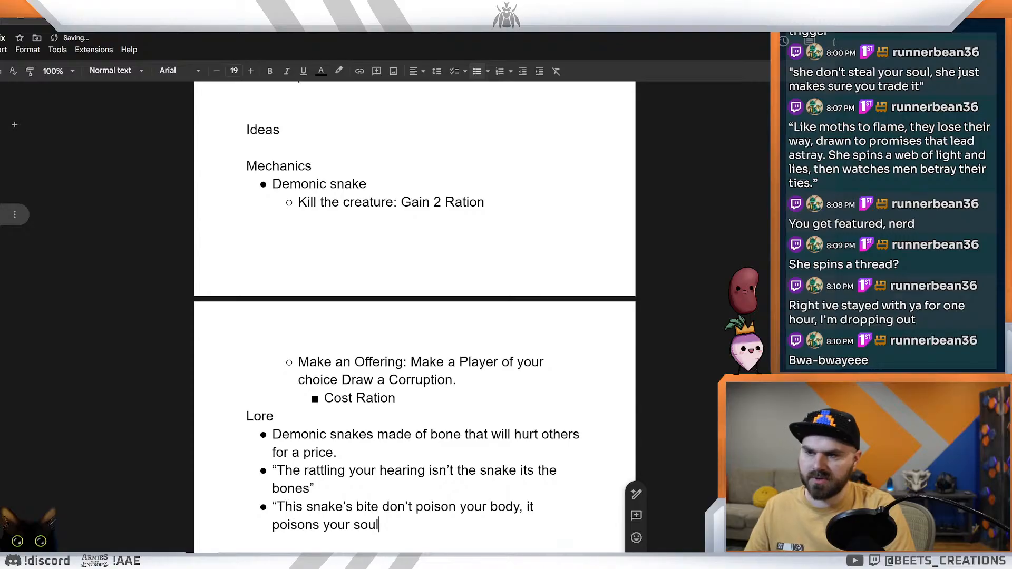
type("\"")
Step: Finish the quote with ", it poisons your soul" and a closing quotation mark, and select the whole quote
left_click_drag(384, 524, 272, 506)
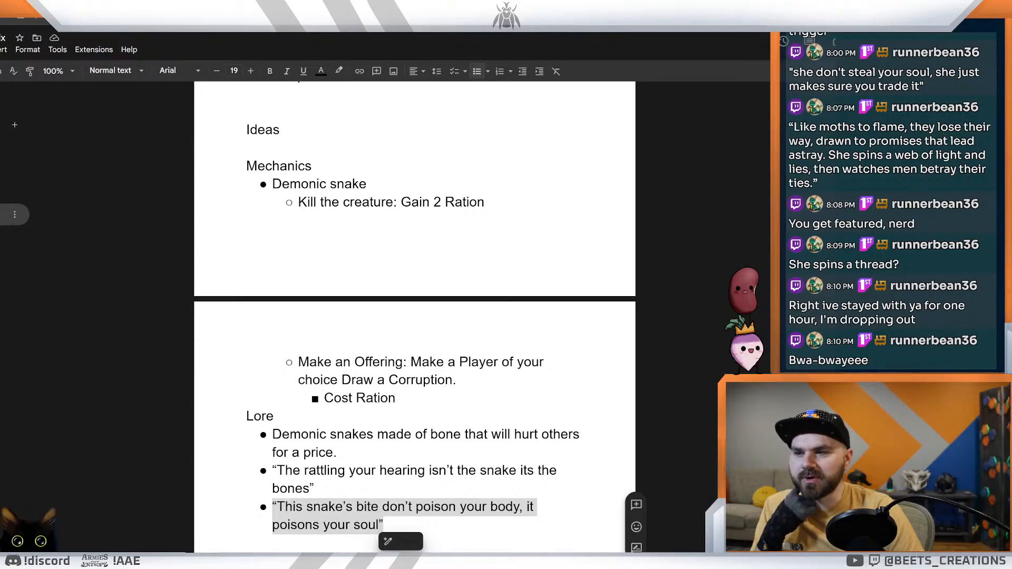
Step: Delete the whole quote "This snake's bite don't poison your body, it poisons your soul" from the Lore list
double_click(387, 526)
left_click_drag(387, 526, 277, 507)
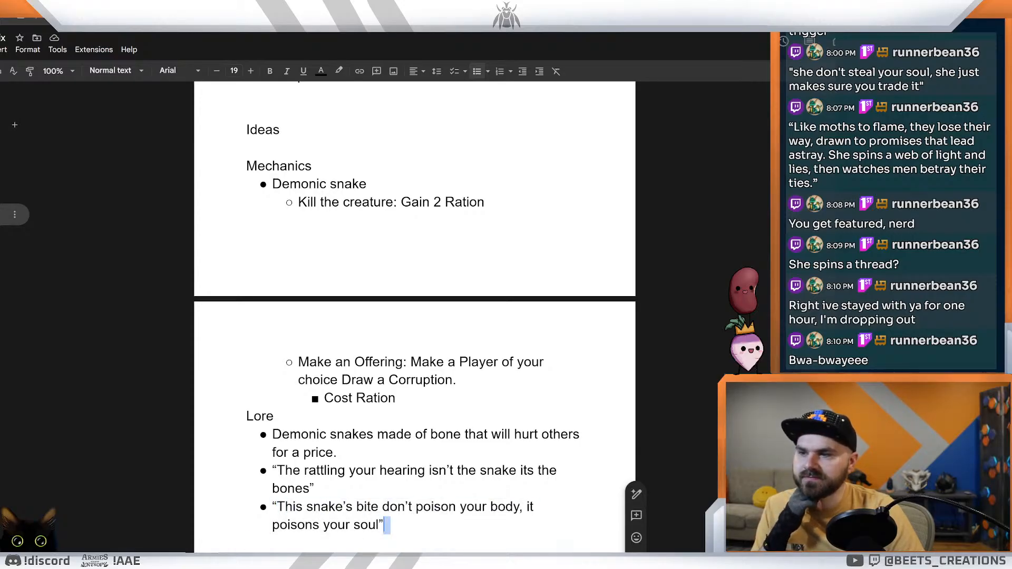
left_click(386, 525)
left_click_drag(385, 526, 273, 507)
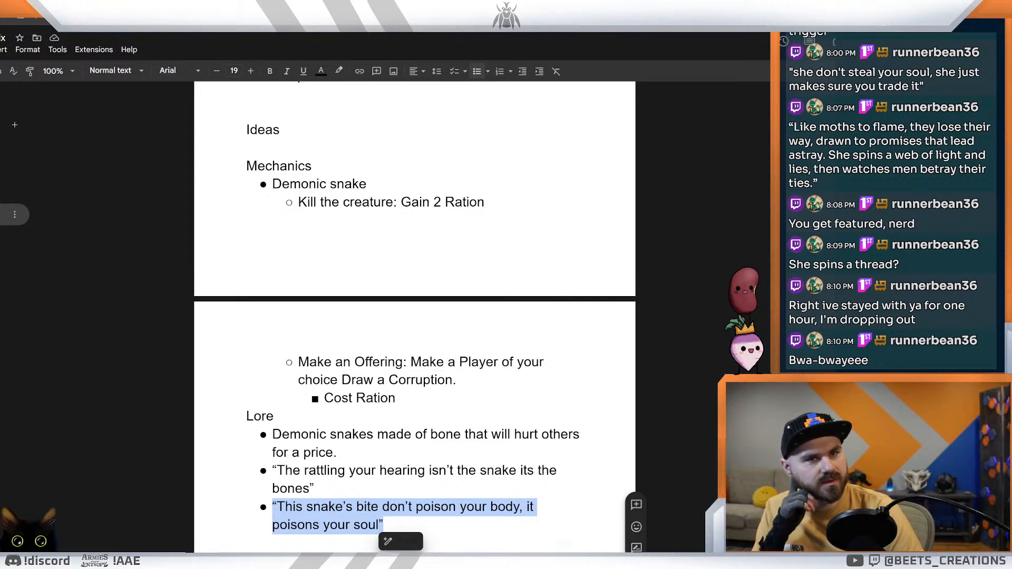
double_click(387, 525)
left_click_drag(387, 526, 272, 507)
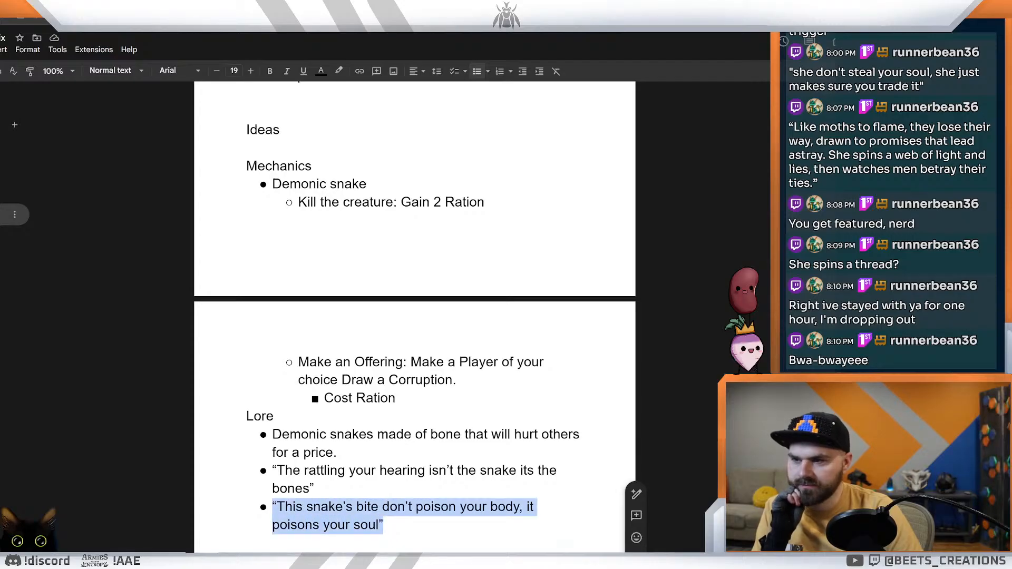
key("BackSpace")
Step: Start a new quote in the empty Lore bullet with the words "If you hear the rattlin'"
type("If you hear")
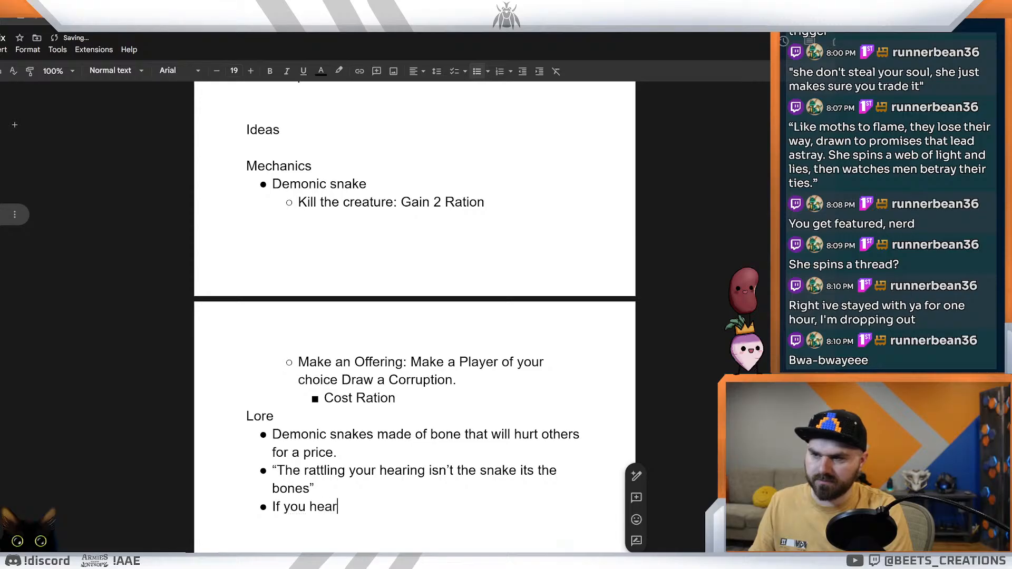
type(" the rattl")
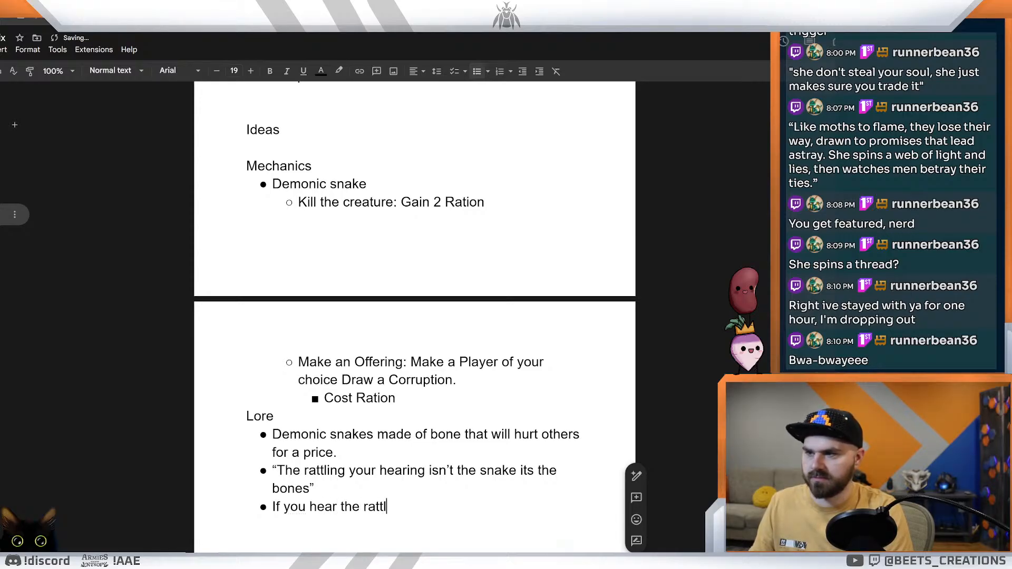
type("in' i")
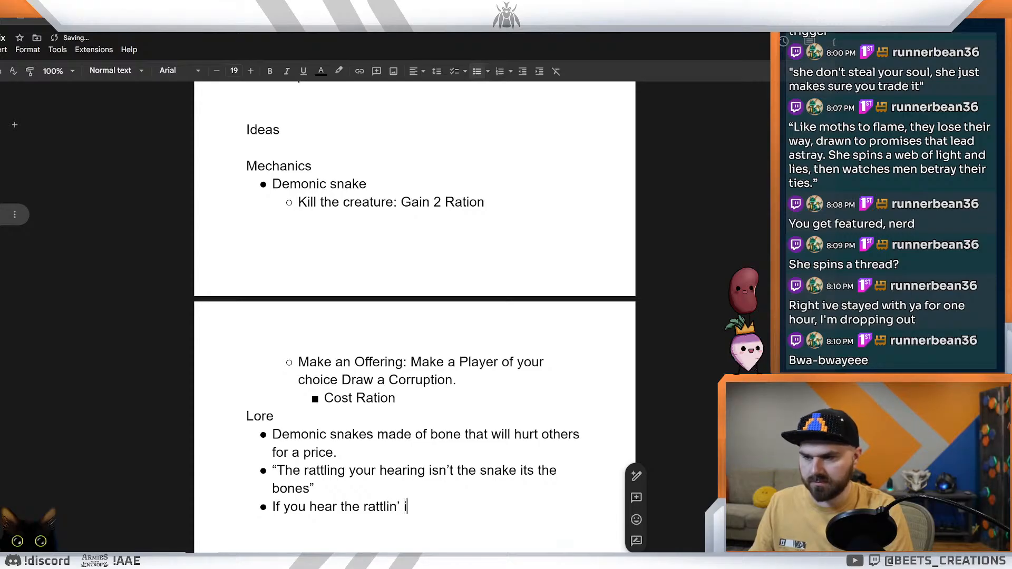
key("BackSpace")
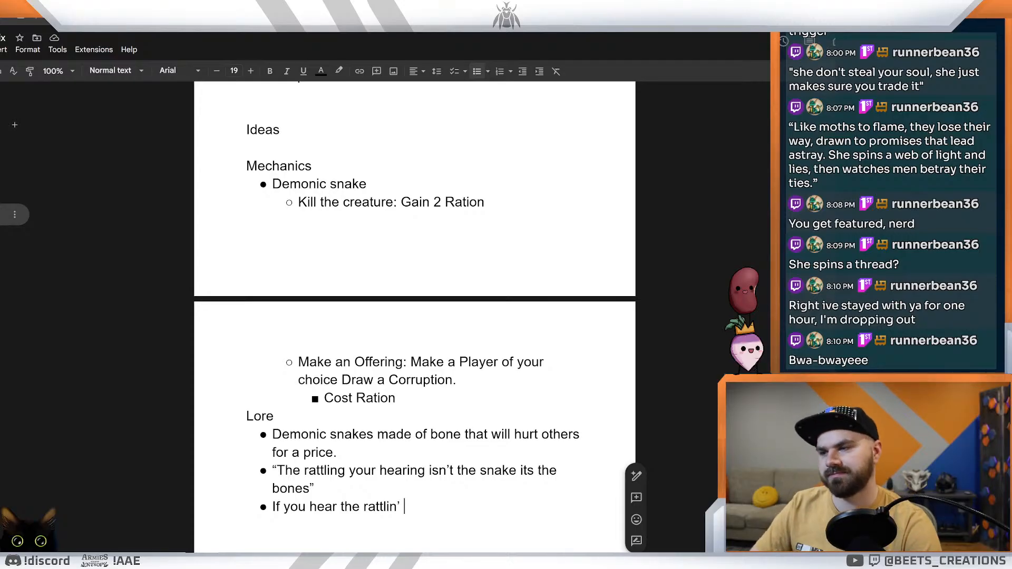
key("BackSpace")
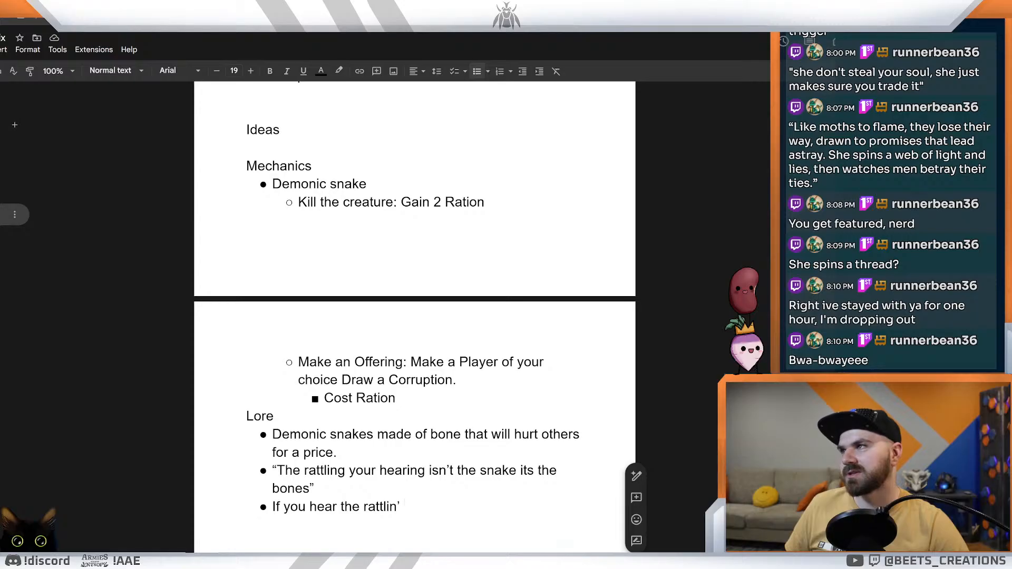
Step: Switch to the card editor and paste the quote starting "Them that died out in the wastes" as the Aractus Scourge card's flavor text
key("ctrl+Tab")
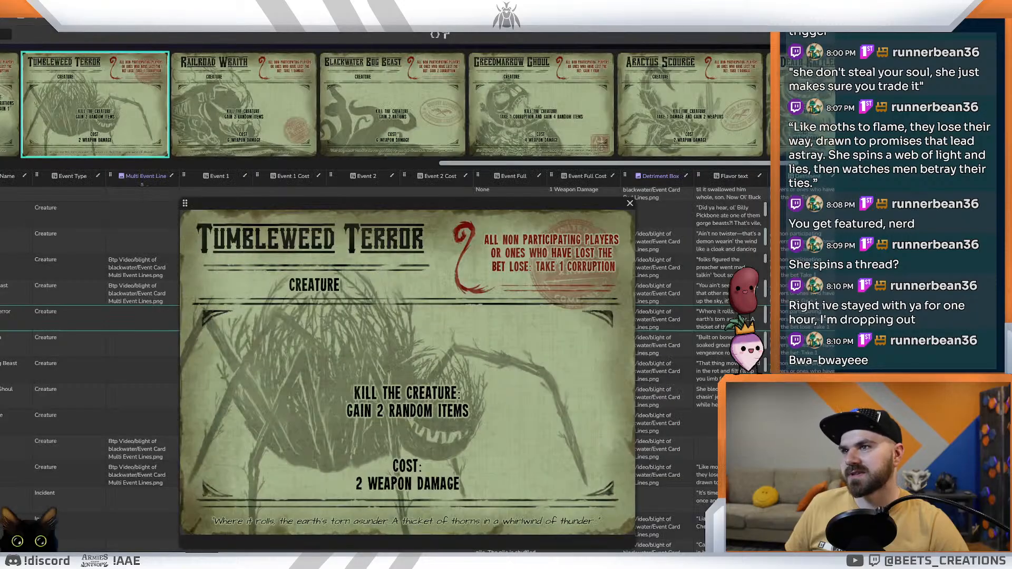
left_click(694, 124)
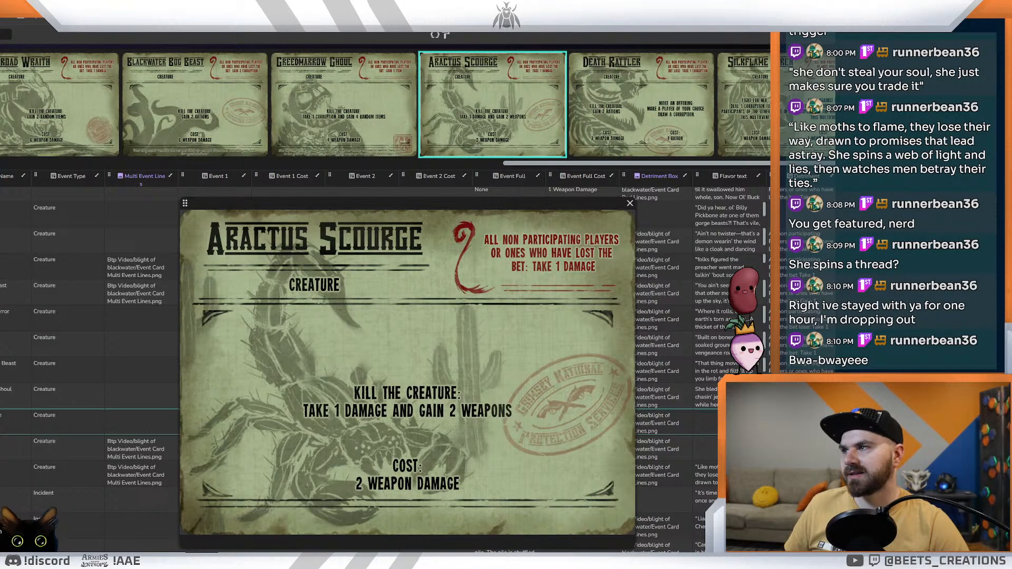
type("\"Them that died out in the wastes didn’t stay gone. Their skin grew thorns, their hate grew legs.\"")
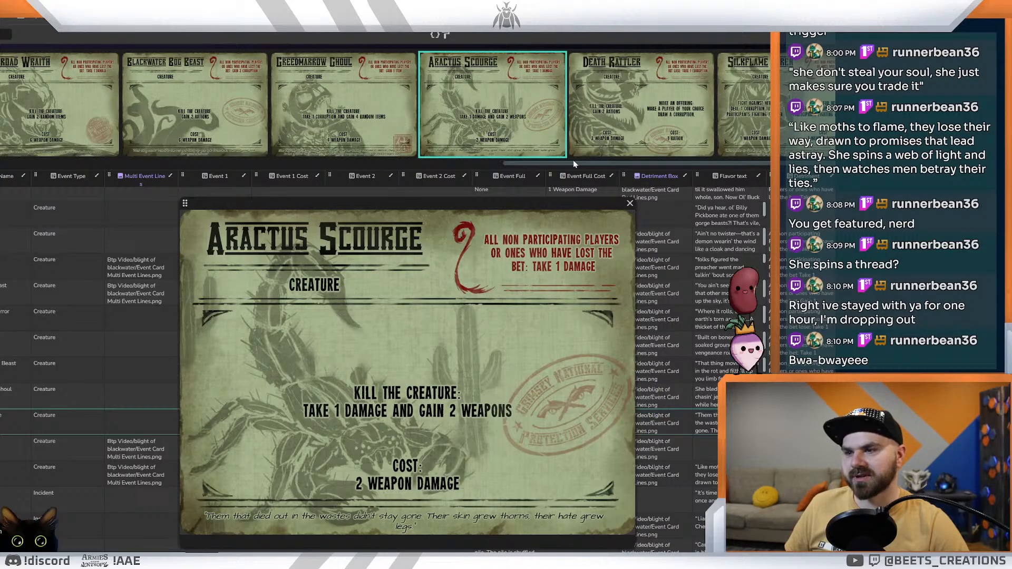
Step: Examine the Death Rattler card, and look through the Corruption cards from Malice to Sloth for quote inspiration
left_click(620, 141)
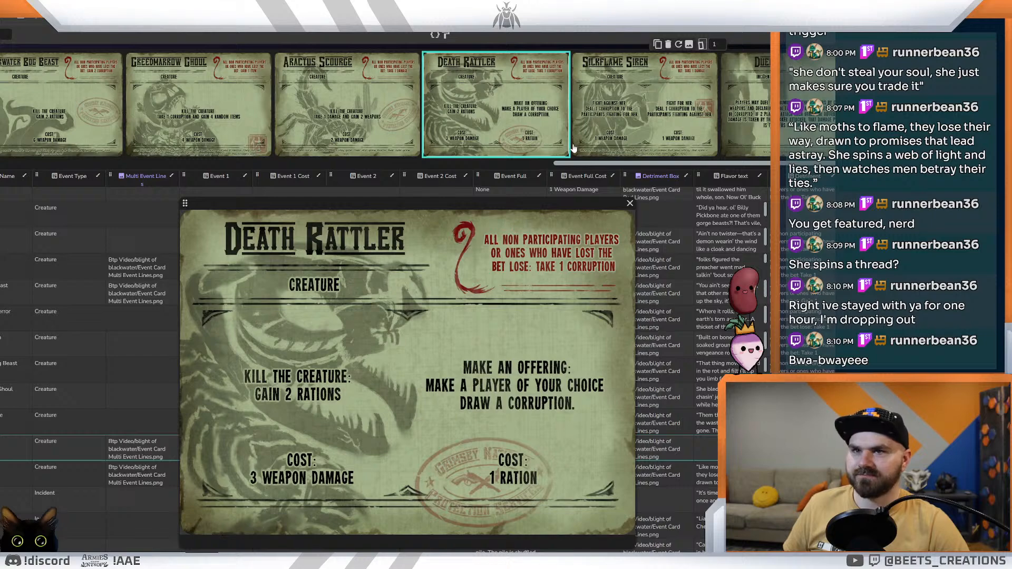
mouse_move(571, 149)
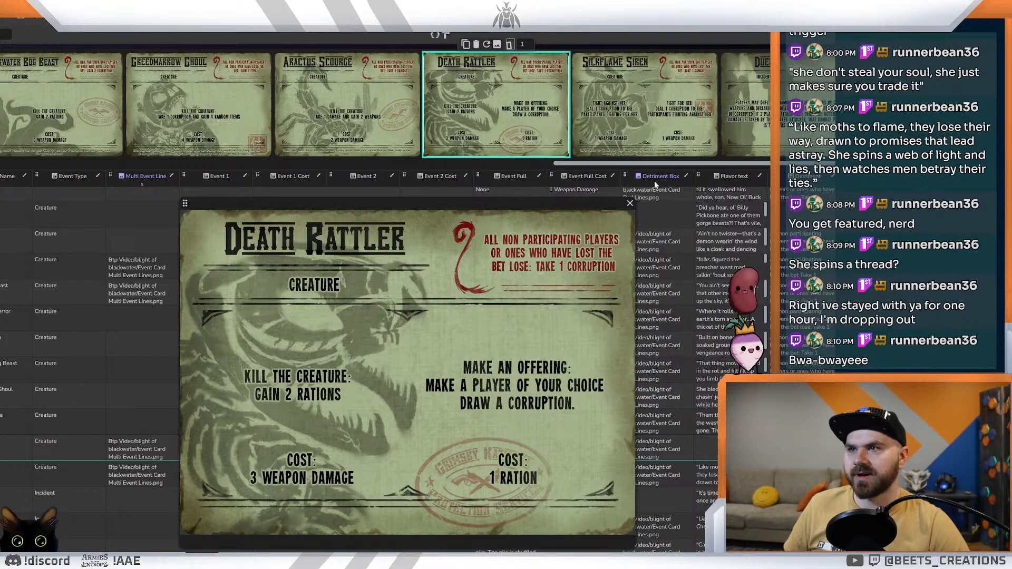
left_click_drag(626, 164, 612, 187)
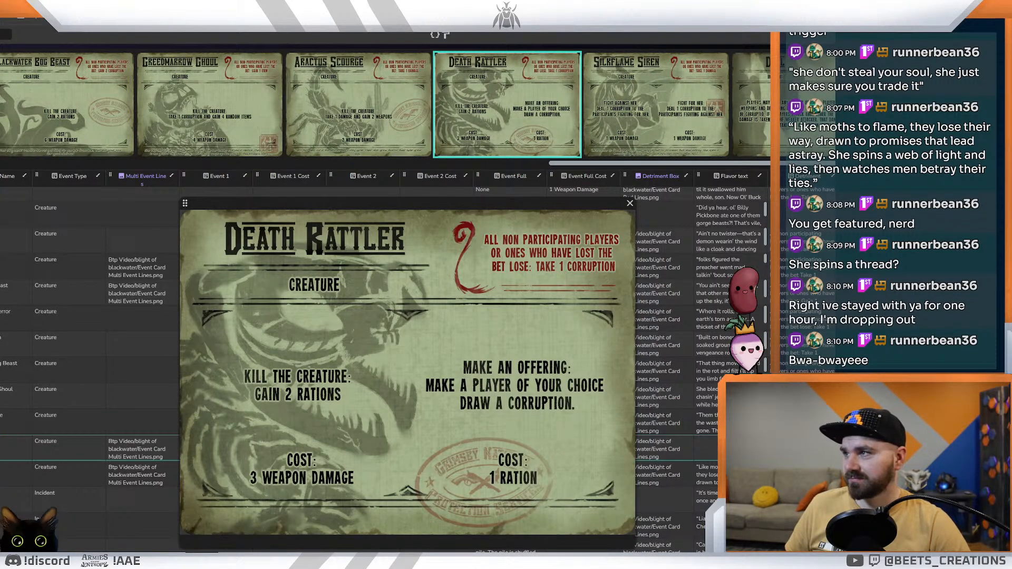
left_click(6, 34)
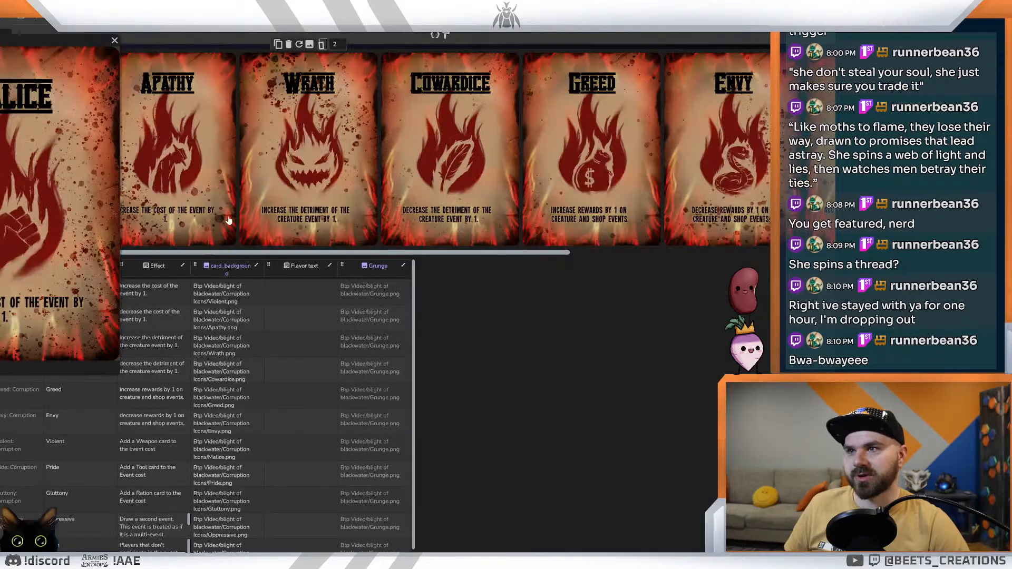
left_click_drag(58, 40, 487, 199)
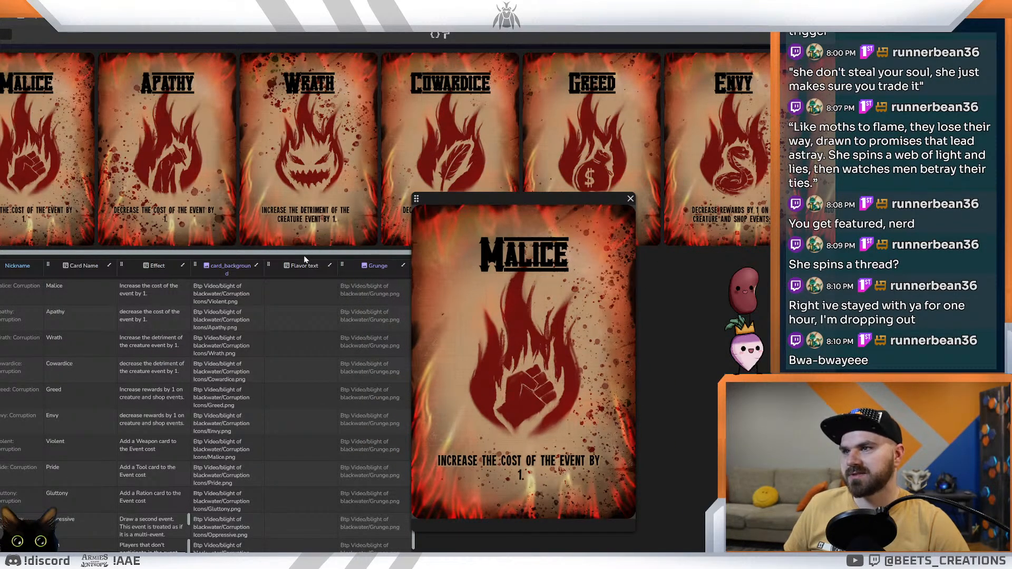
left_click_drag(304, 254, 738, 263)
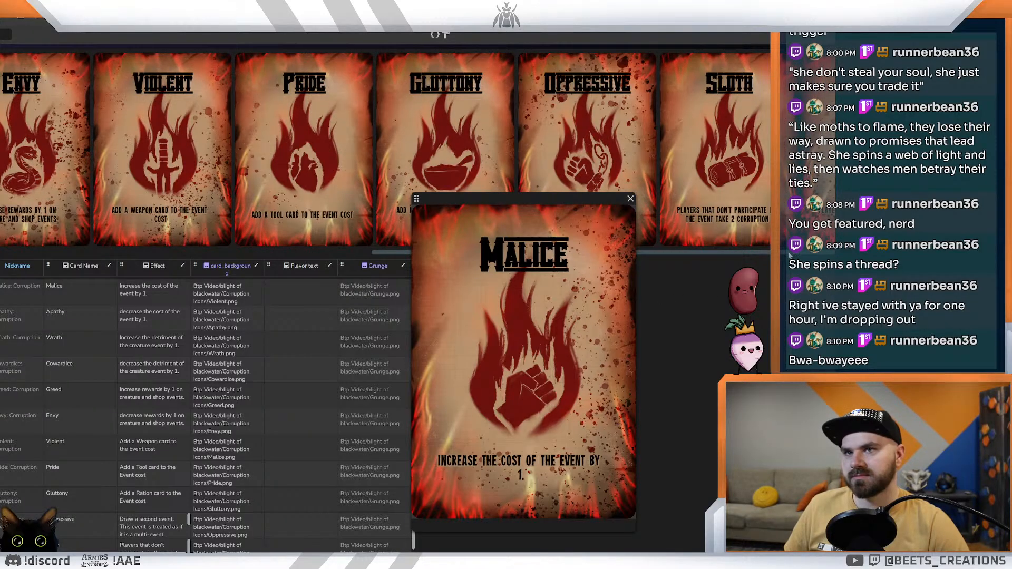
left_click_drag(749, 251, 274, 235)
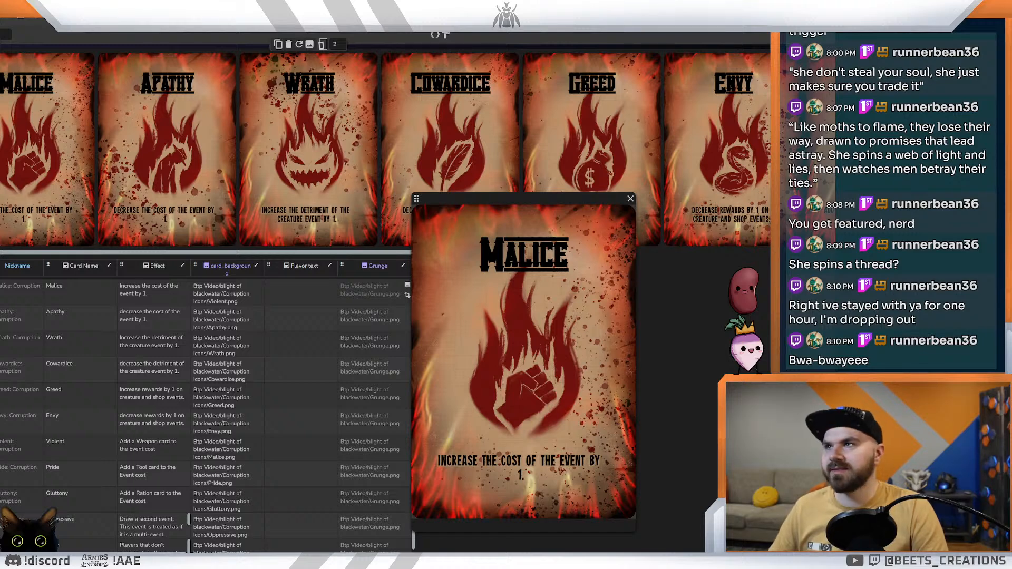
Step: Switch back to the ideas document and replace the "If you hear the rattlin'" line with "This snakes venom is sin itself"
key("ctrl+Tab")
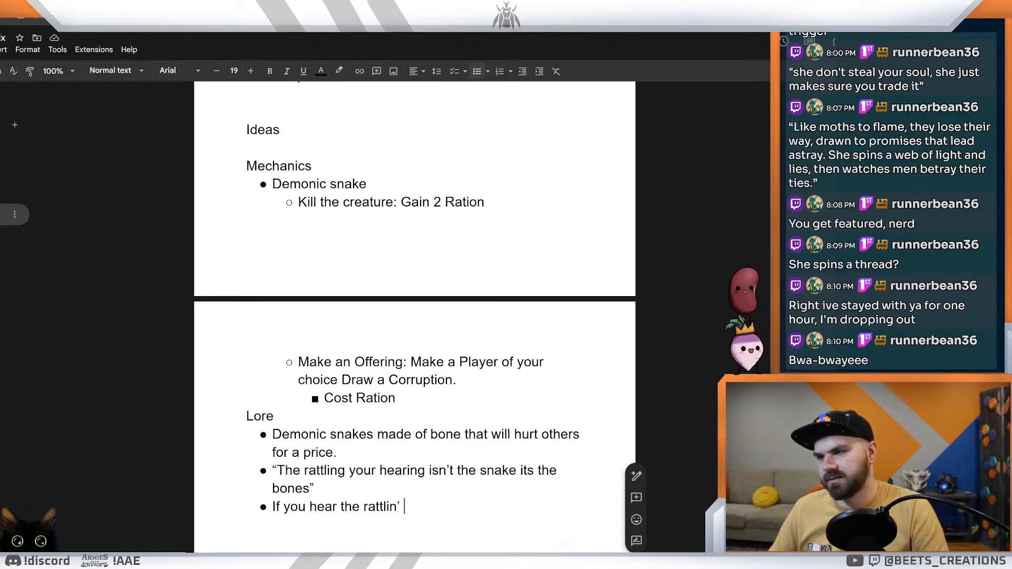
key("ctrl+shift+Left")
key("ctrl+shift+Left")
key("ctrl+shift+Left")
key("ctrl+shift+Left")
key("ctrl+shift+Left")
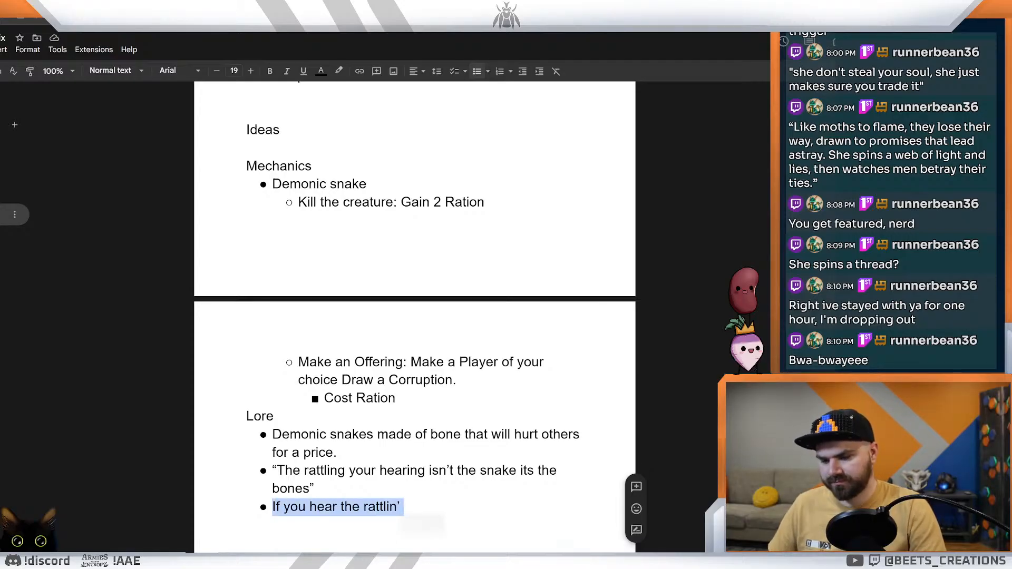
key("BackSpace")
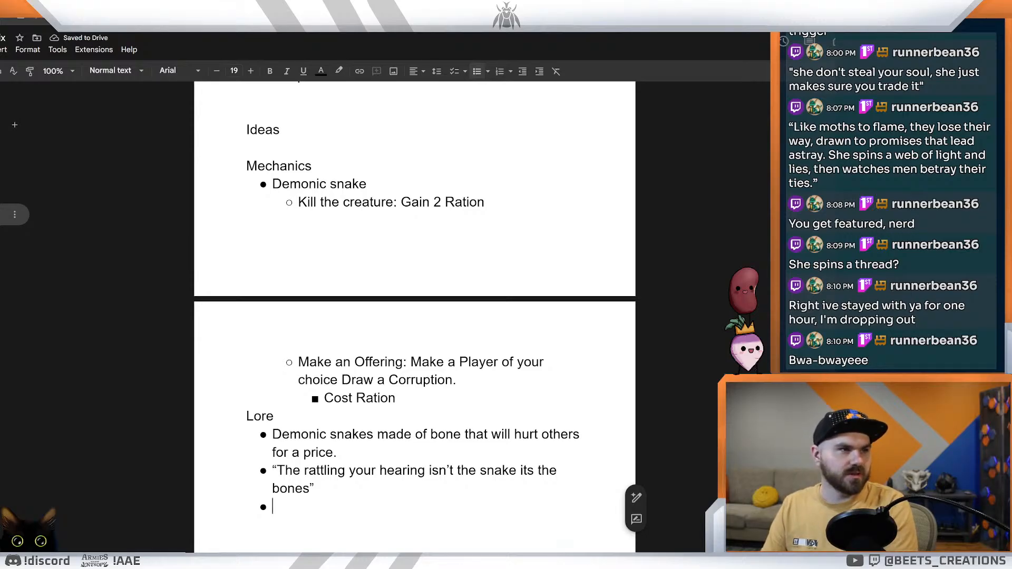
type("This s")
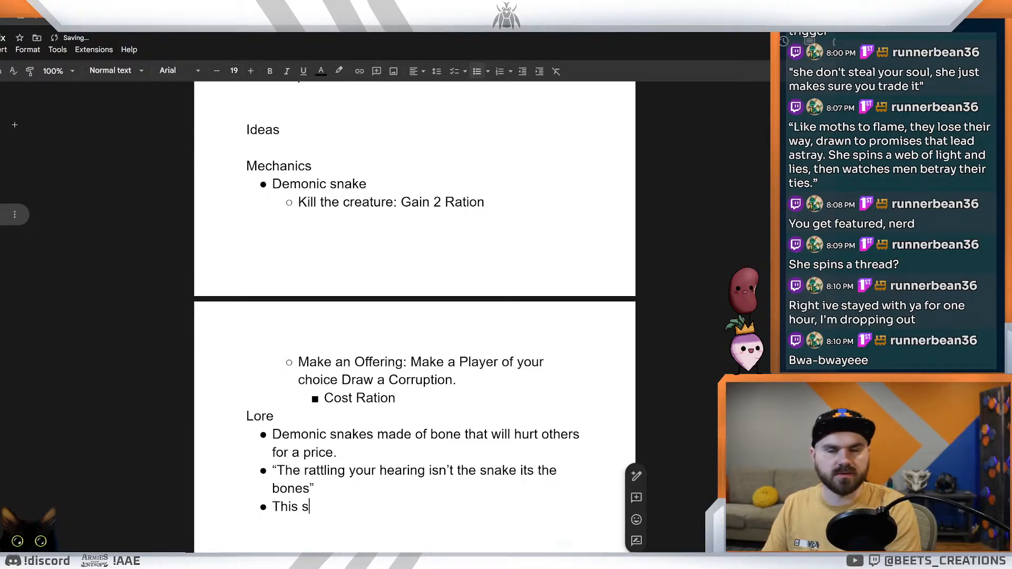
type("nakes ven")
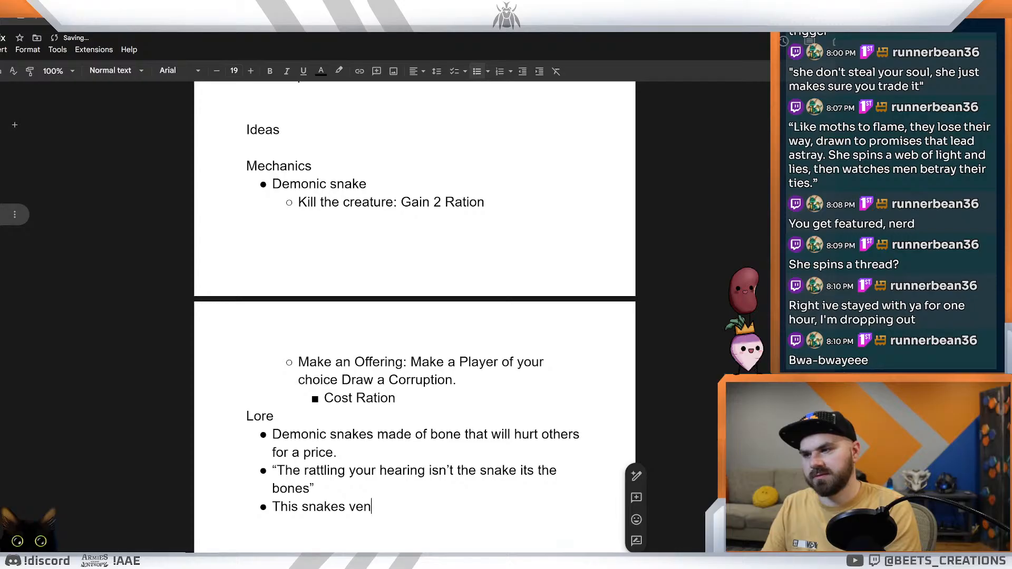
type("om is sin itself")
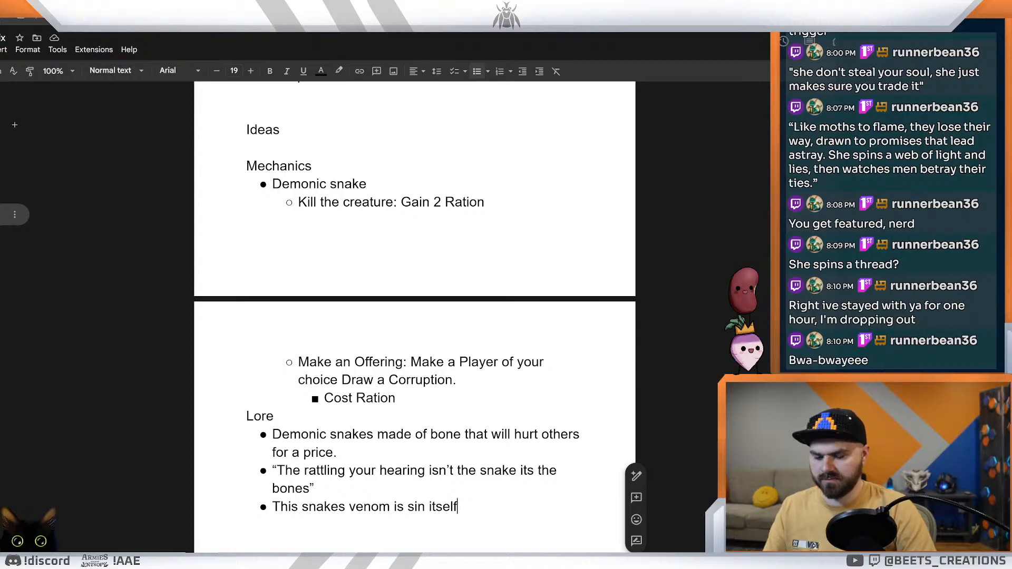
Step: Add another Lore bullet that reads "If you hear a snake rattling and it aint form no tail"
key("Return")
type("If you ")
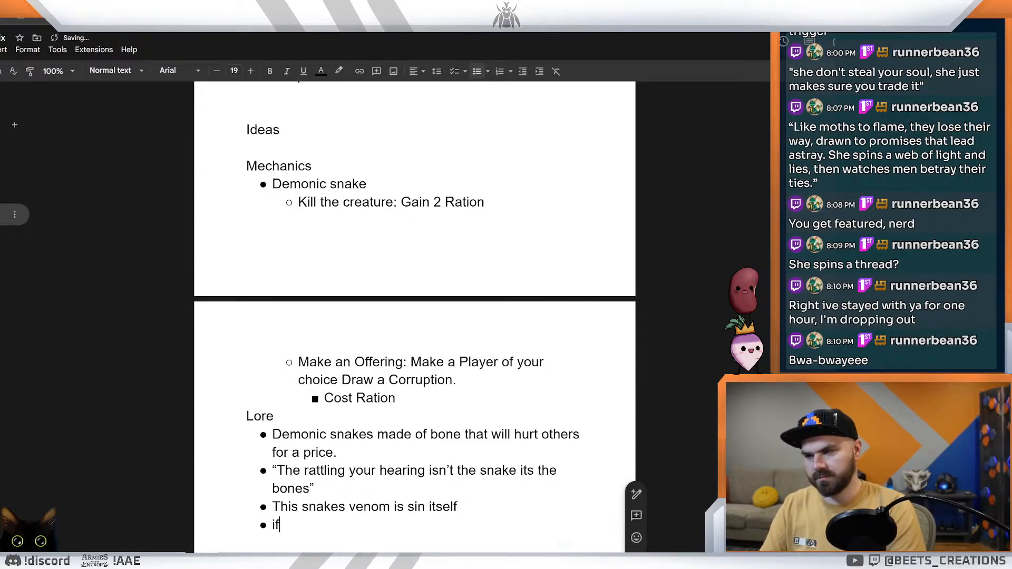
type("hear")
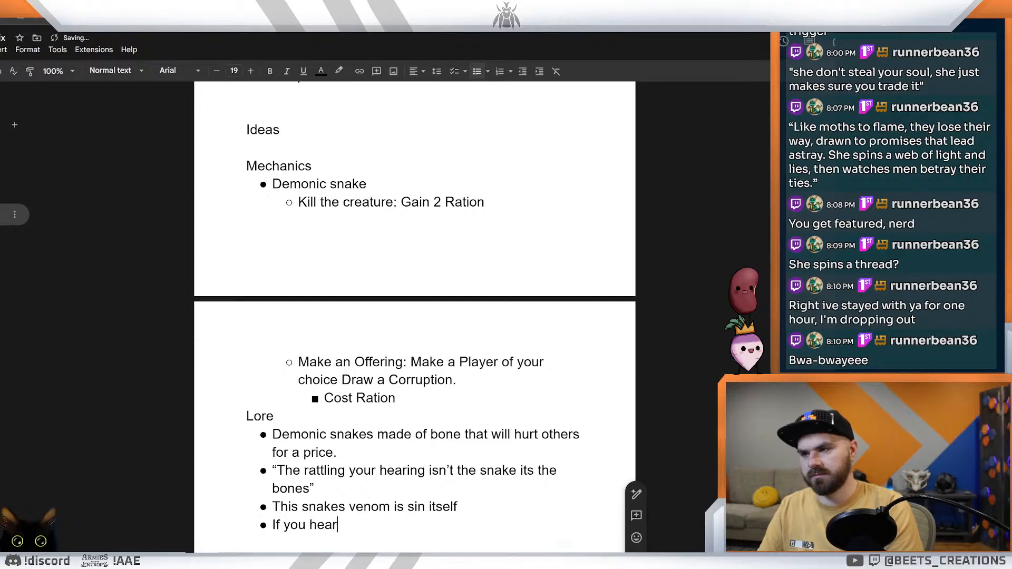
type(" a snake r")
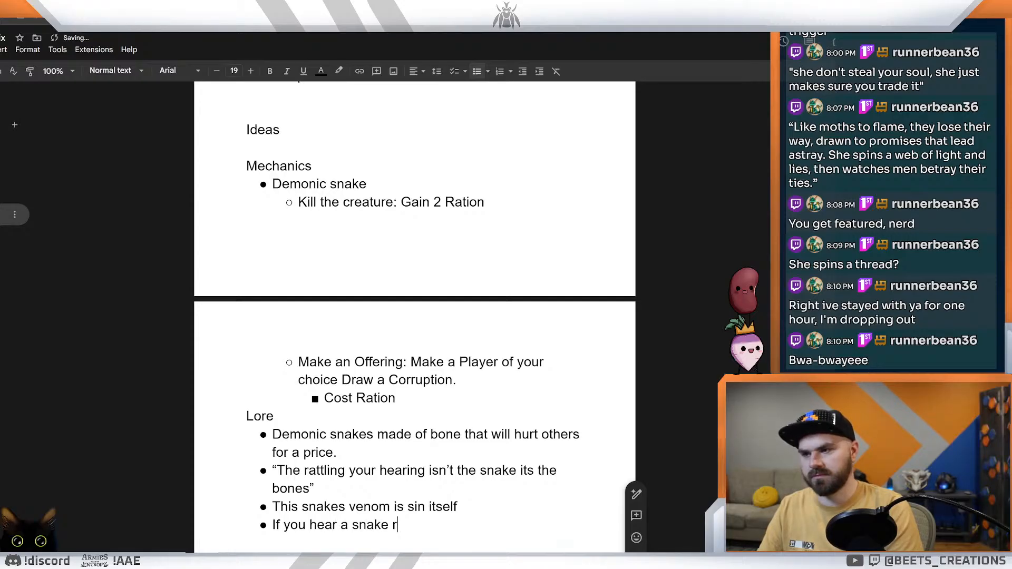
type("attling an")
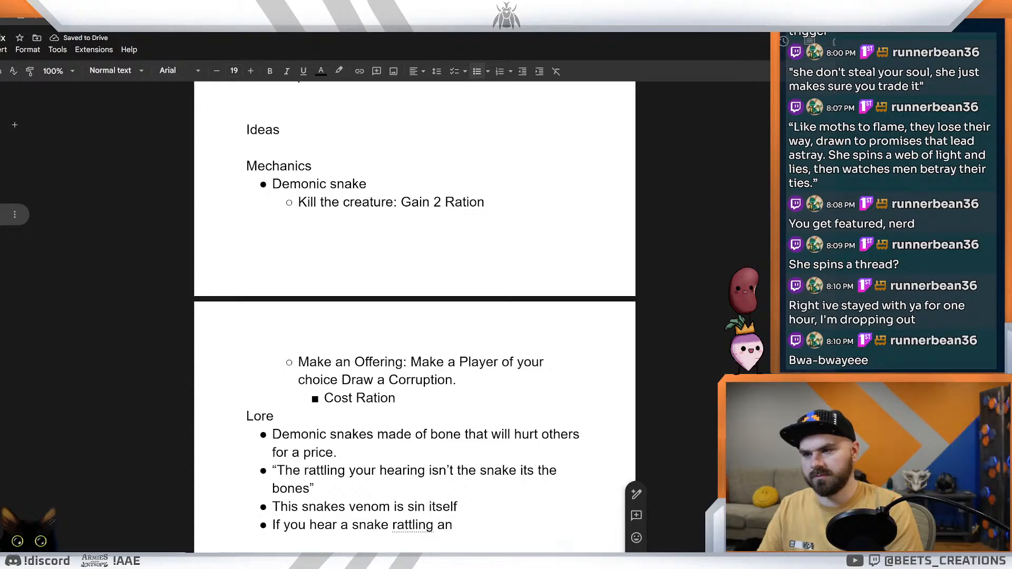
type("d i")
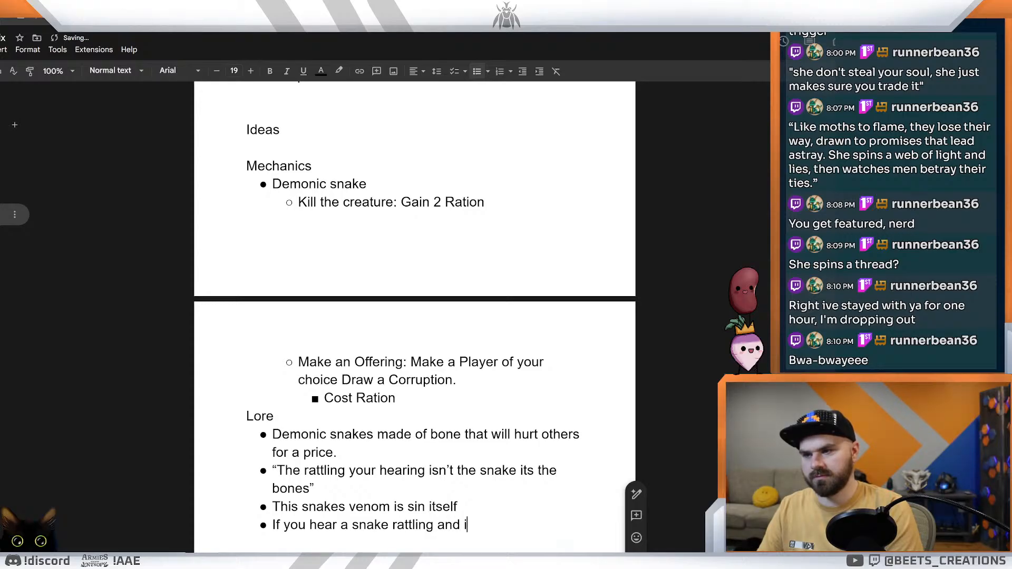
type("t aint")
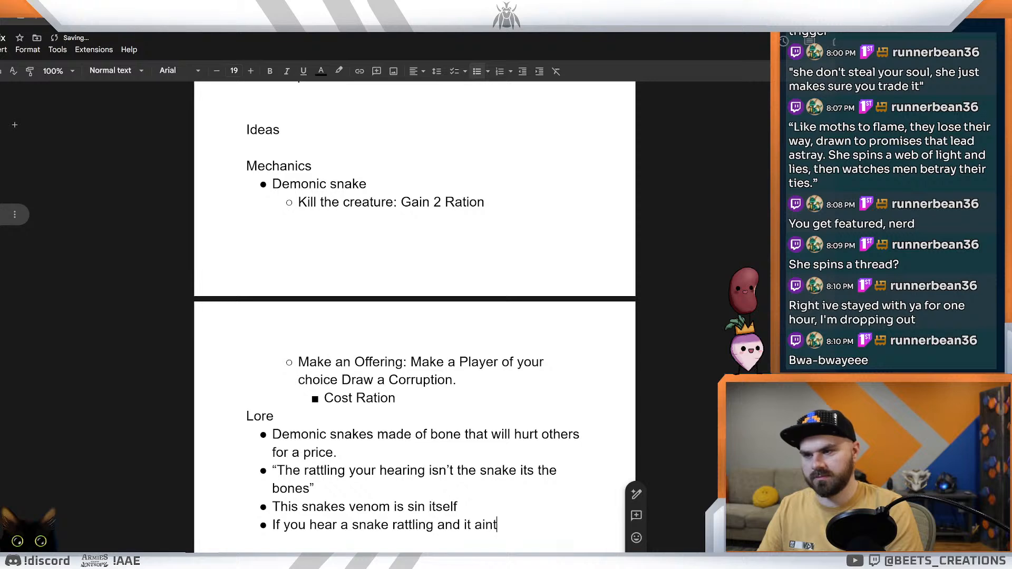
type(" form no tail")
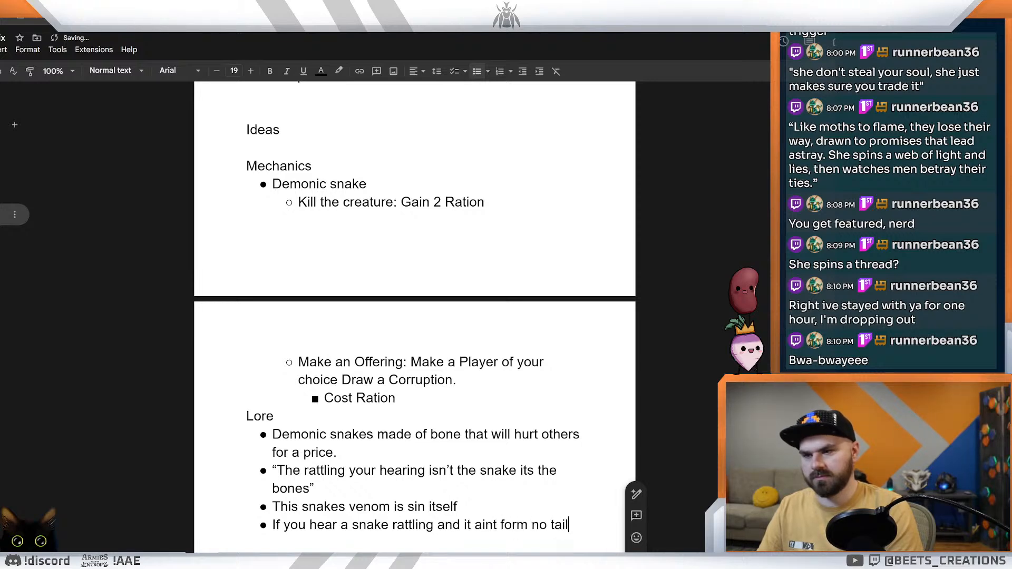
type(", be")
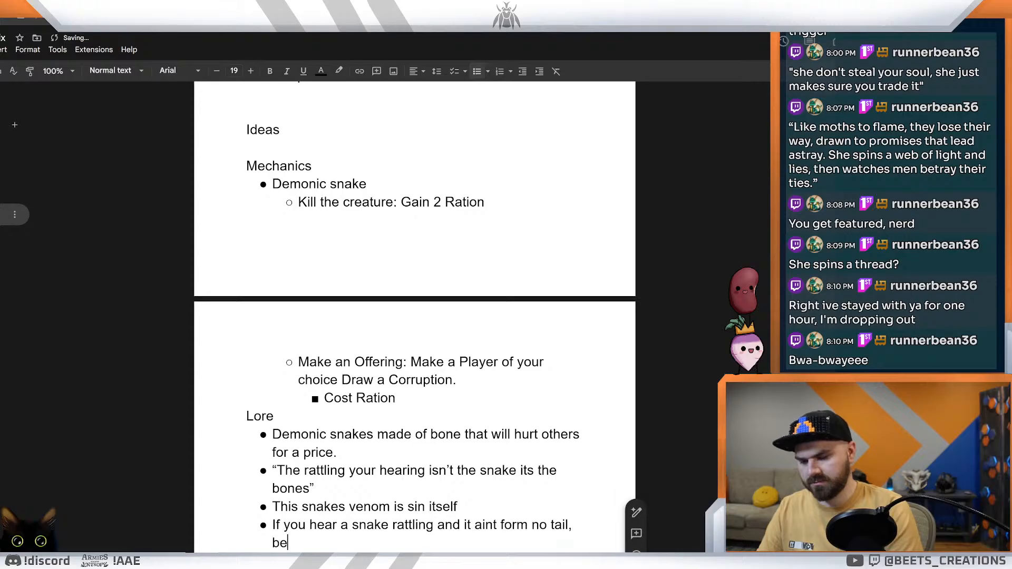
type("tter watch")
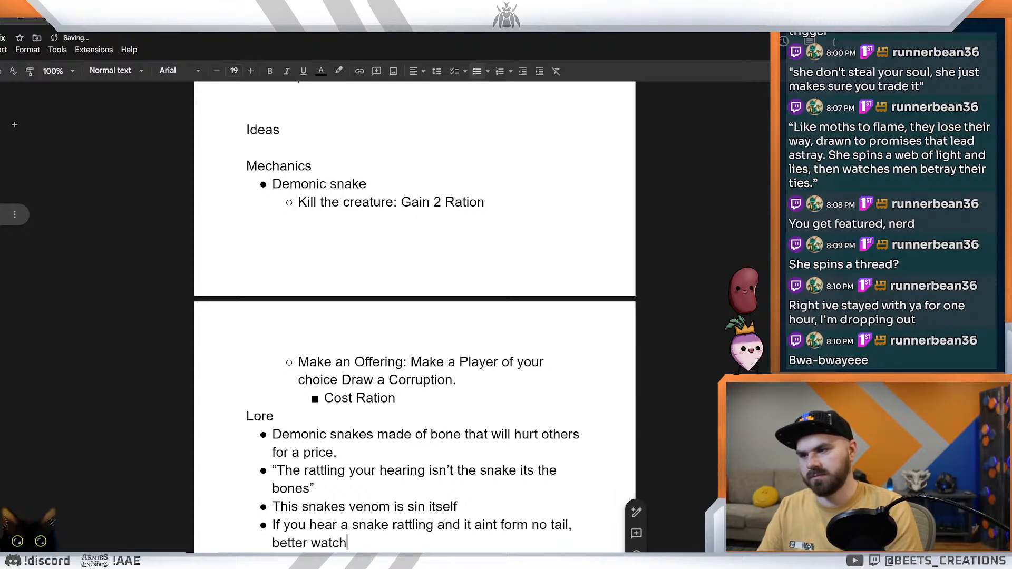
type(" yourself be")
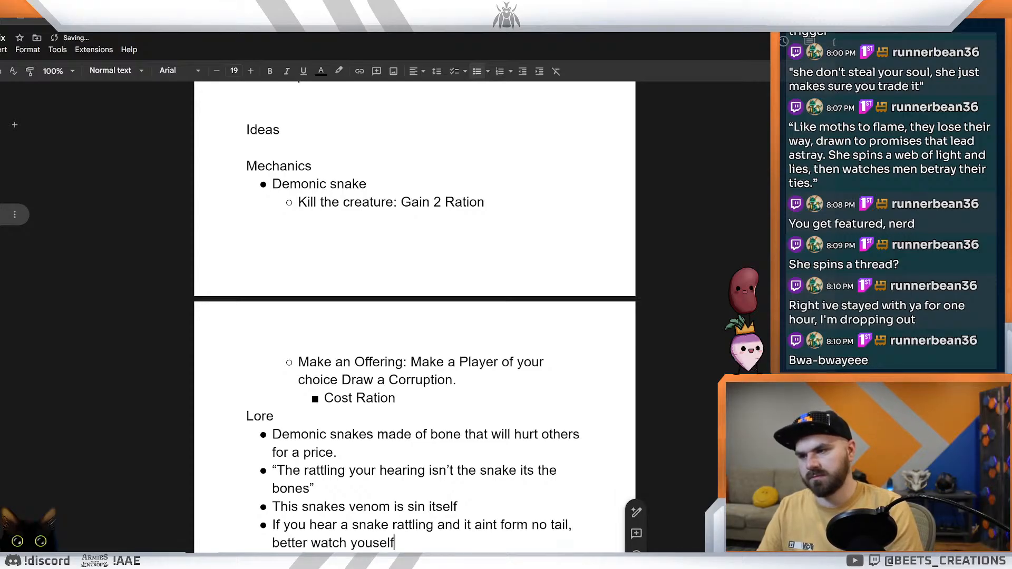
type("cause thats")
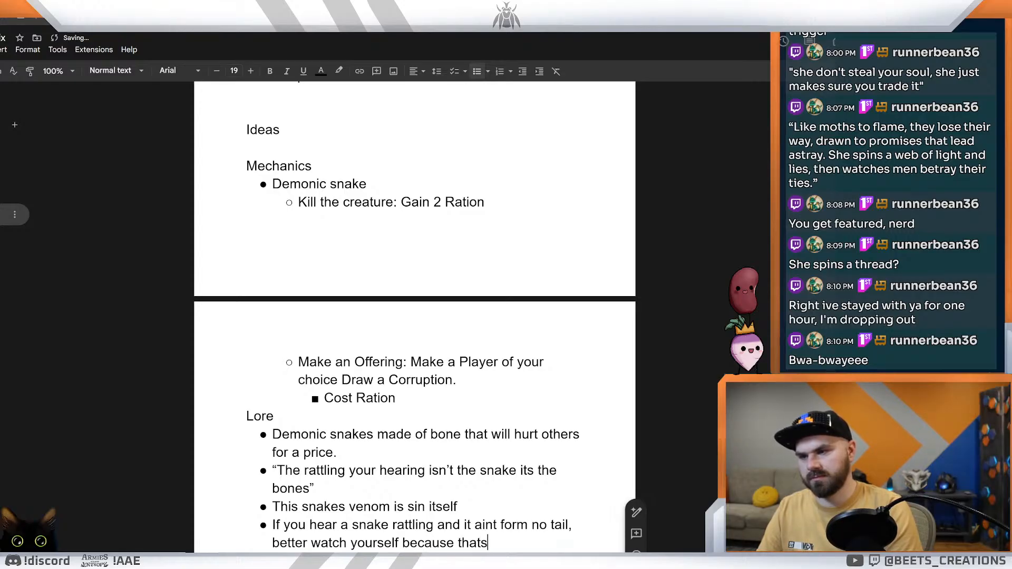
Step: Finish the snake rattling Lore bullet with ", better watch yourself because that snakes venom is sin itself"
key("BackSpace")
type("snakes venom")
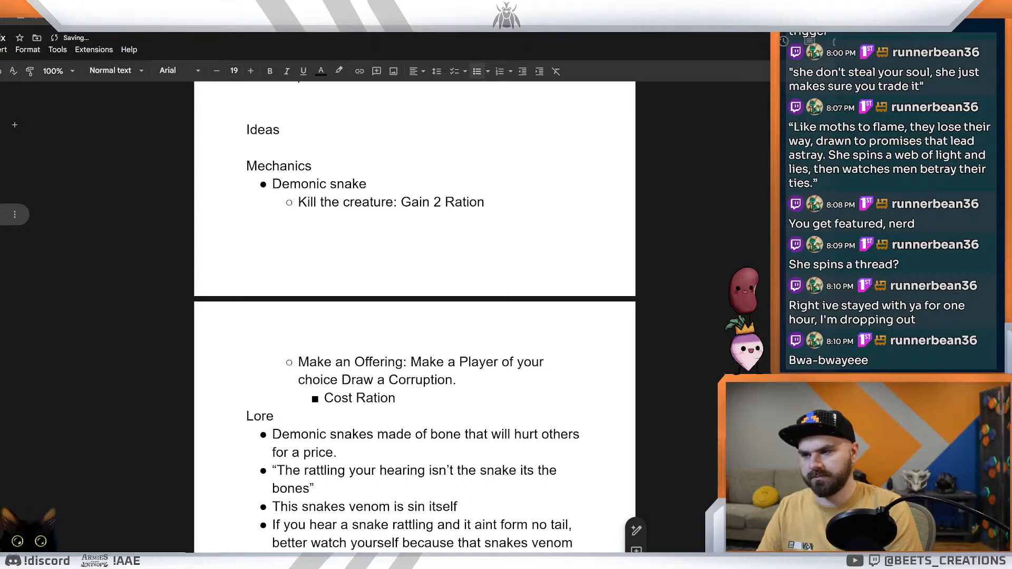
type("is sin itself")
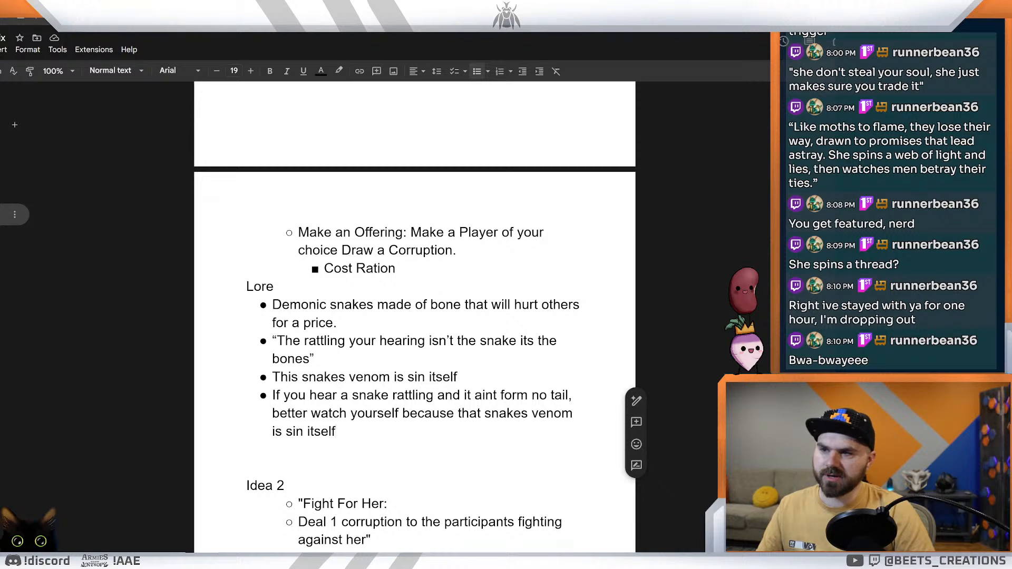
Step: Copy the snake rattling bullet and paste its reworded version, starting "If you hear a rattle and it ain't comin' from no tail", beneath it
left_click_drag(336, 432, 273, 396)
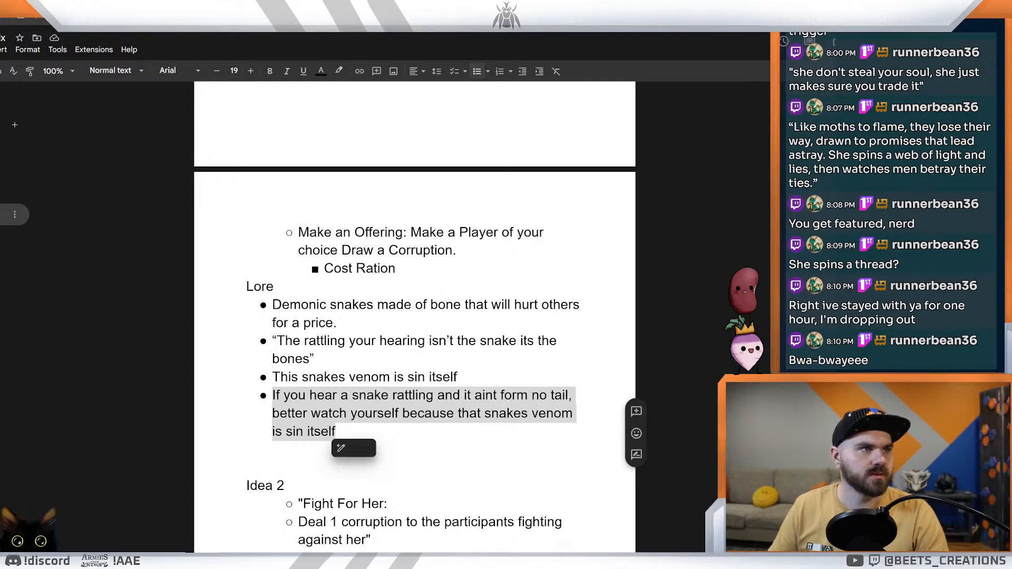
double_click(340, 432)
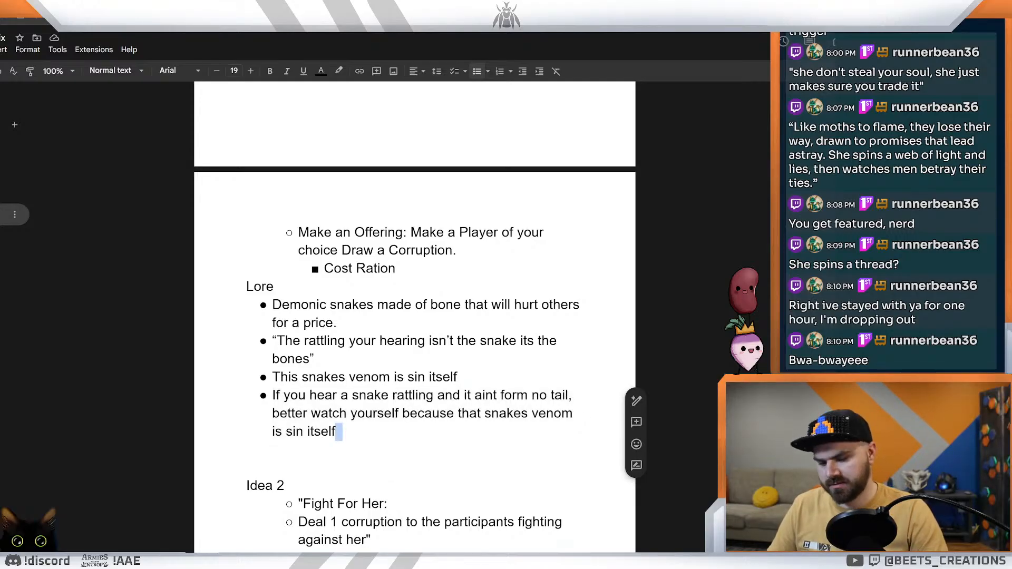
type("\"If you hear a rattle and it ain’t comin’ from no tail, best be wary—’cause that snake’s venom is pure sin.\"")
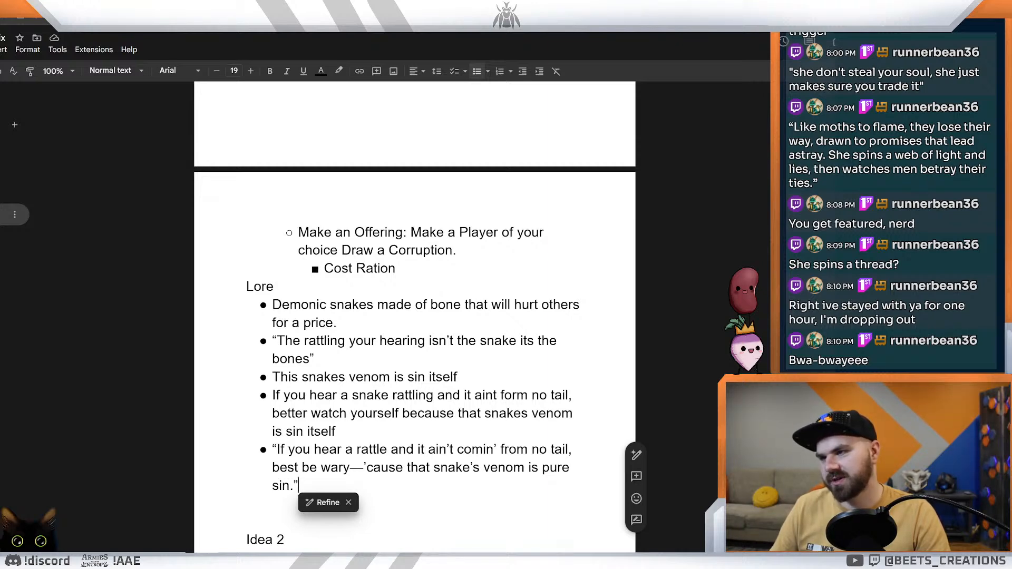
Step: Copy the reworded rattle quote, switch to the event card spreadsheet and paste it as the Death Rattler's flavor text
key("shift+Home")
key("shift+Up")
key("shift+Up")
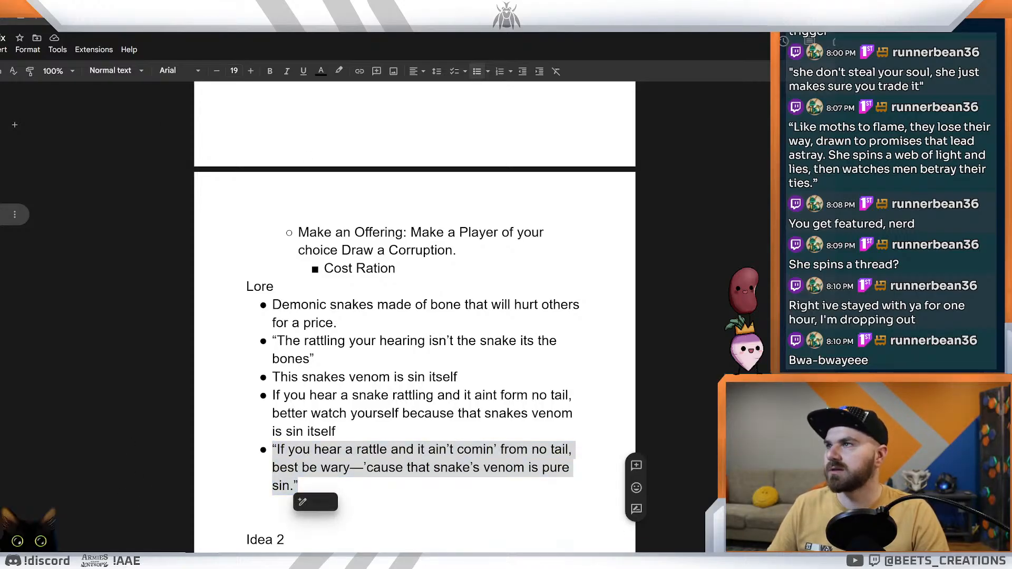
key("ctrl+Tab")
left_click_drag(388, 550, 531, 548)
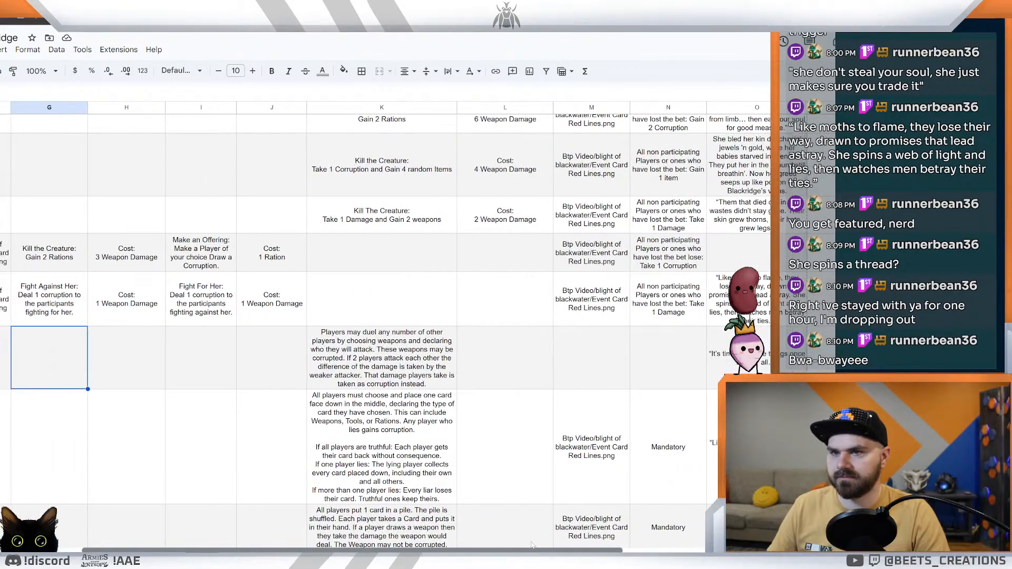
scroll(617, 401, "up", 3)
double_click(765, 339)
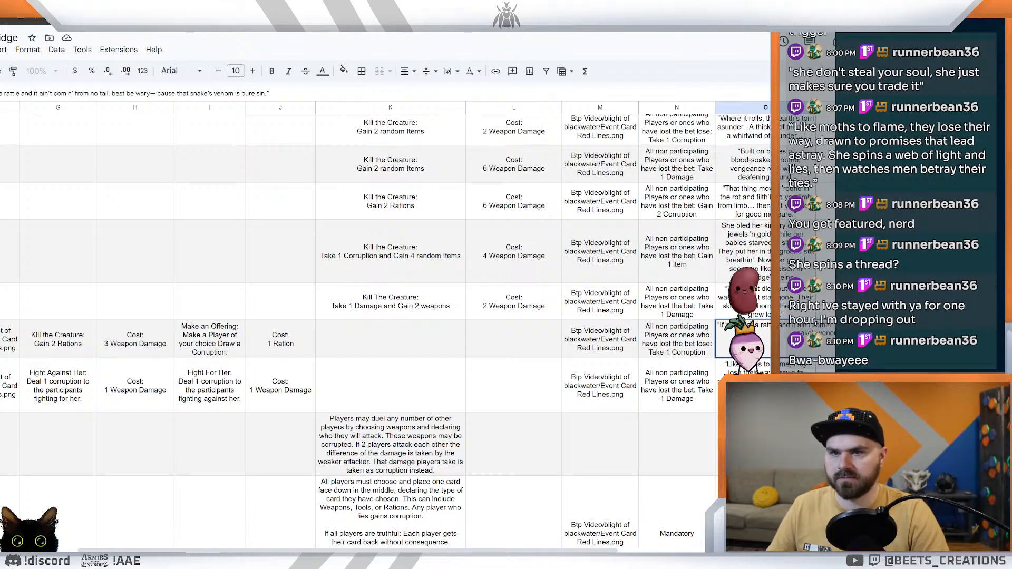
Step: Review the events, costs and detriments of the shop and creature cards across the spreadsheet
left_click(600, 444)
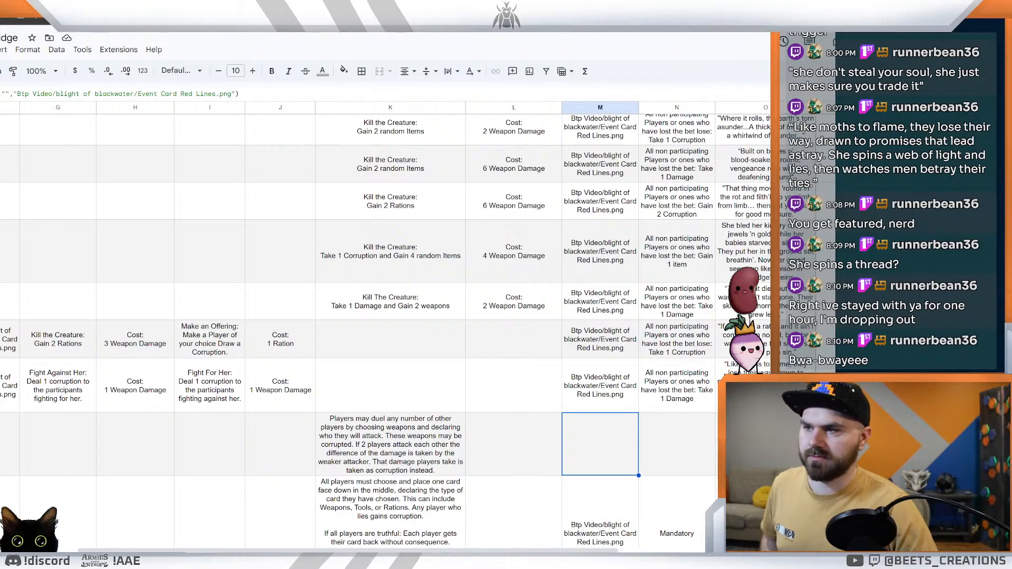
left_click(428, 340)
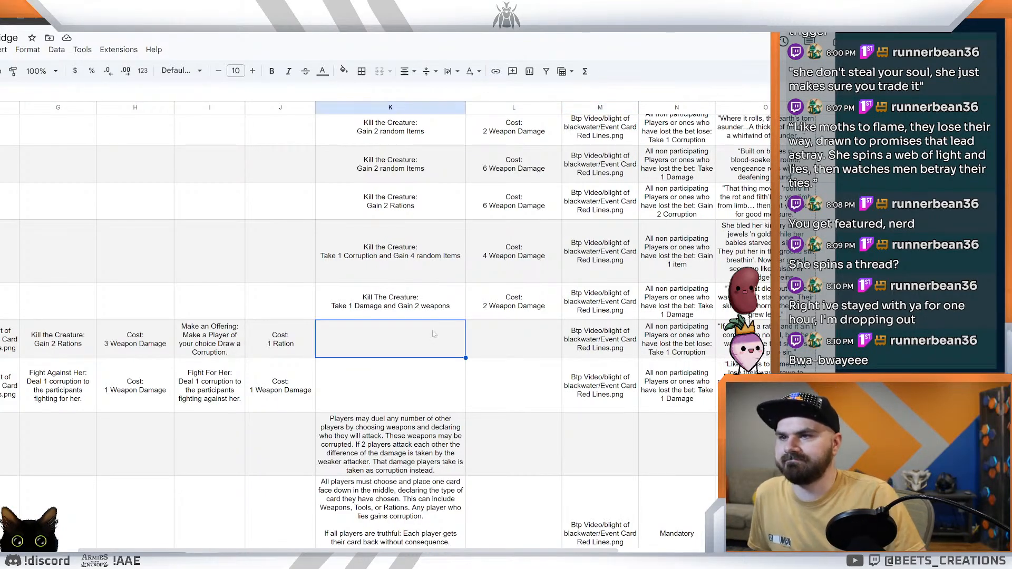
scroll(428, 321, "up", 10)
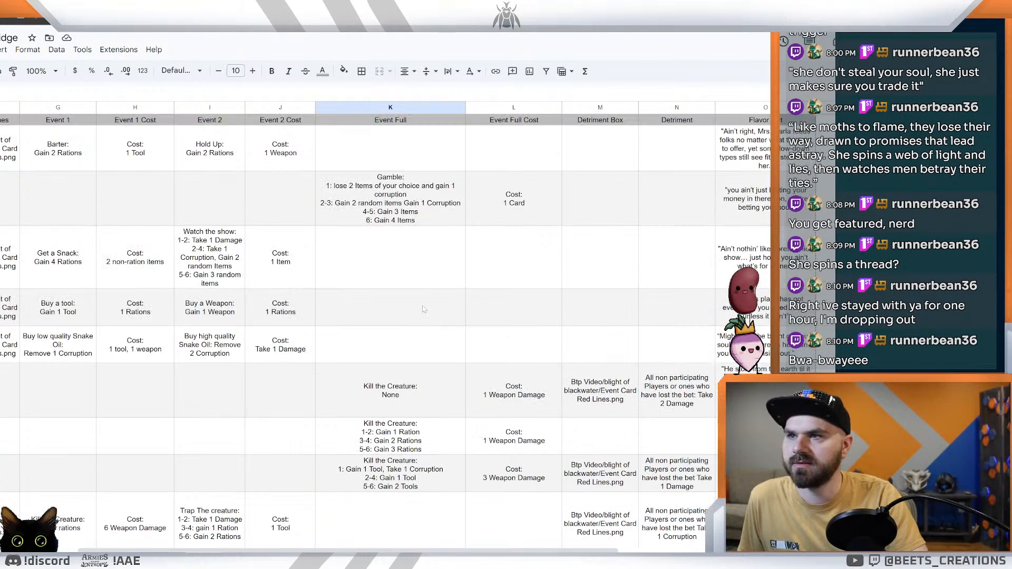
scroll(424, 310, "down", 3)
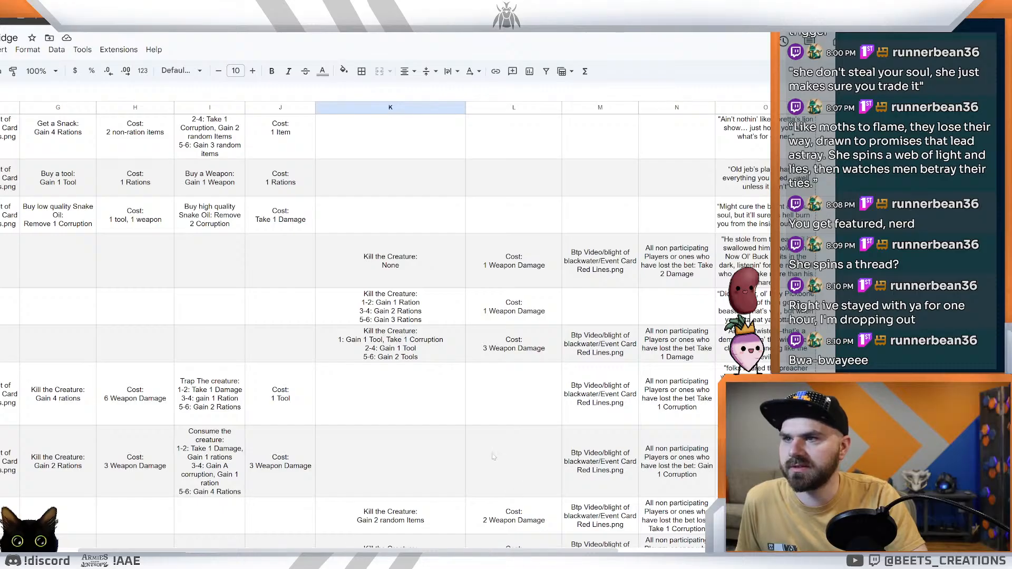
left_click_drag(436, 550, 307, 548)
scroll(581, 387, "up", 3)
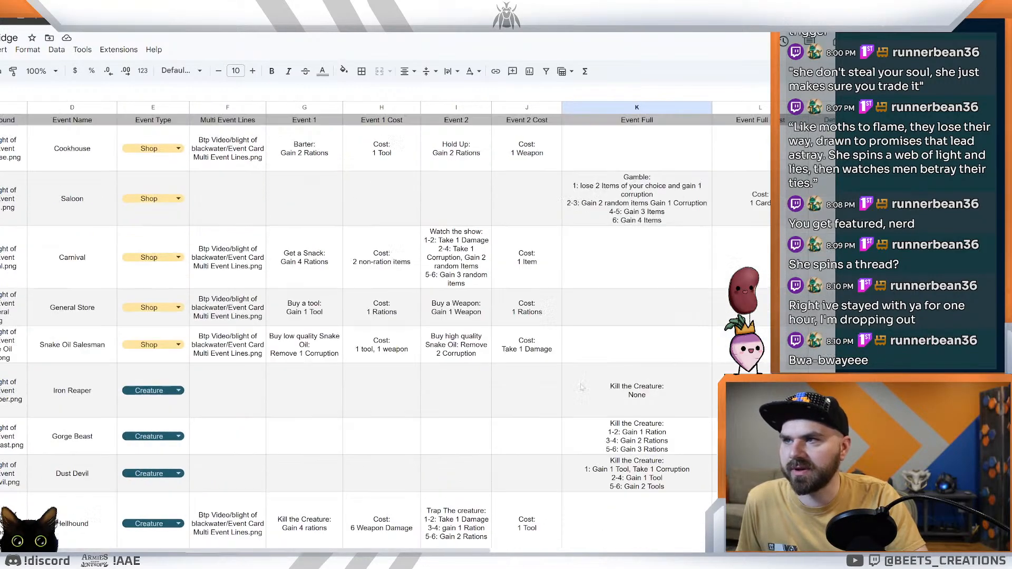
scroll(406, 244, "down", 2)
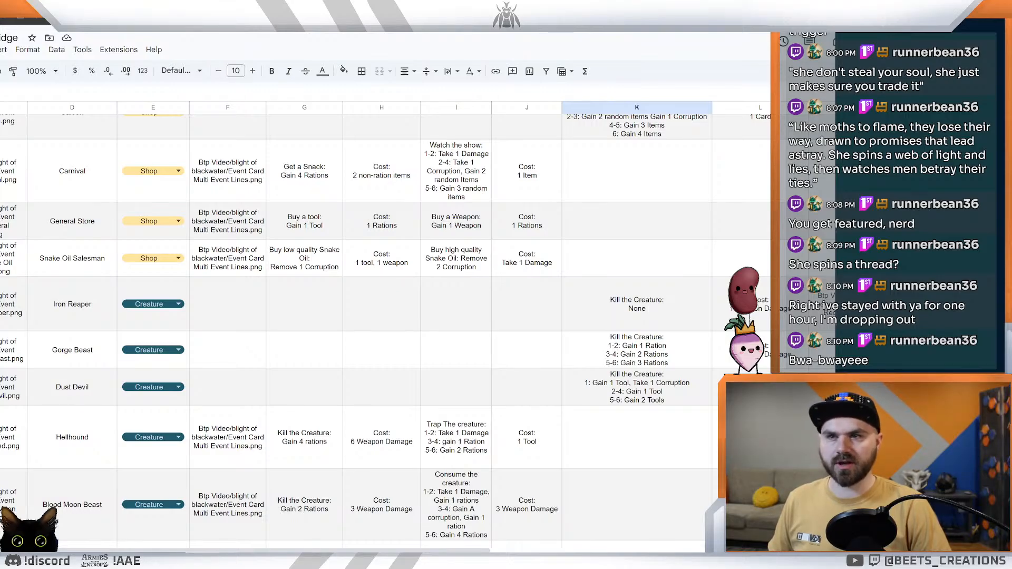
left_click(759, 287)
left_click(762, 253)
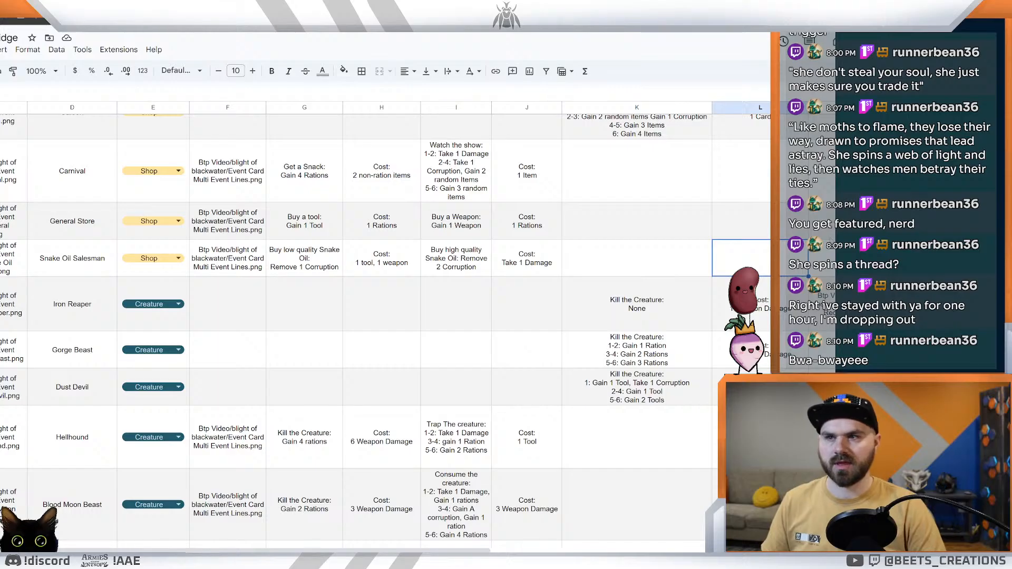
Step: Replace the "Cost" label with "Ante" in the Iron Reaper's full event cost
left_click(662, 291)
scroll(662, 290, "up", 2)
scroll(662, 291, "down", 2)
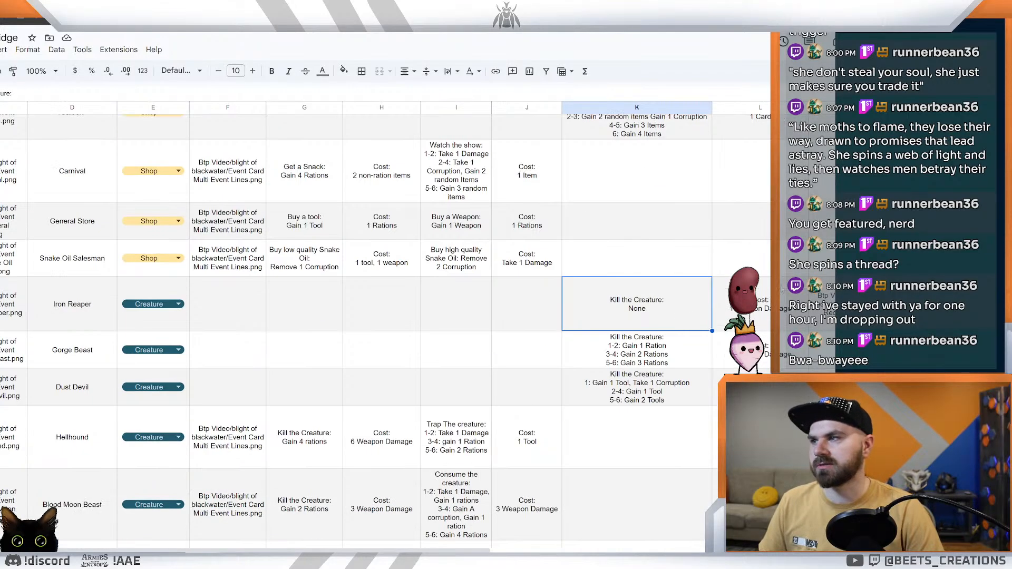
double_click(759, 304)
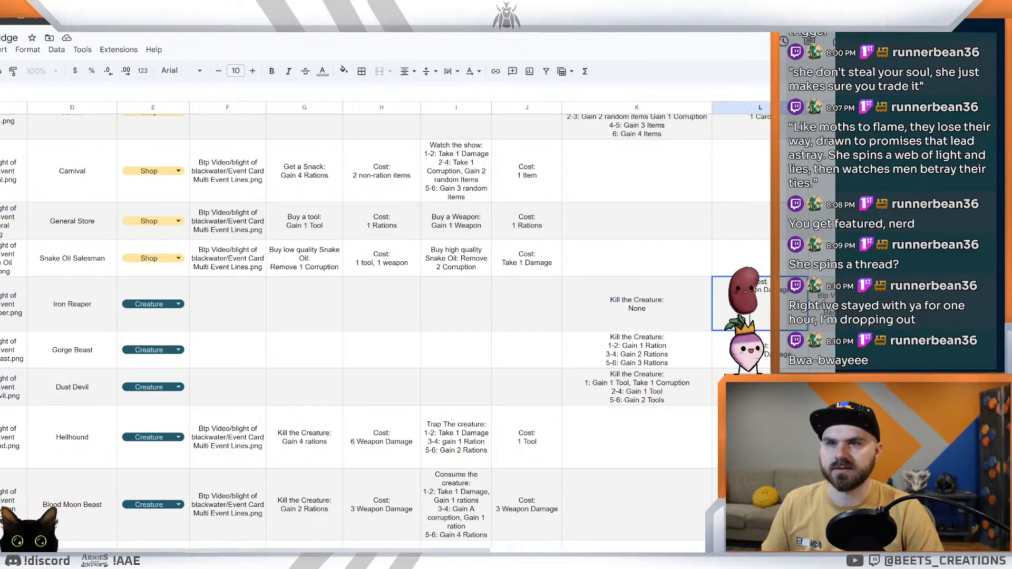
left_click_drag(765, 283, 752, 283)
type("Minimum Bet")
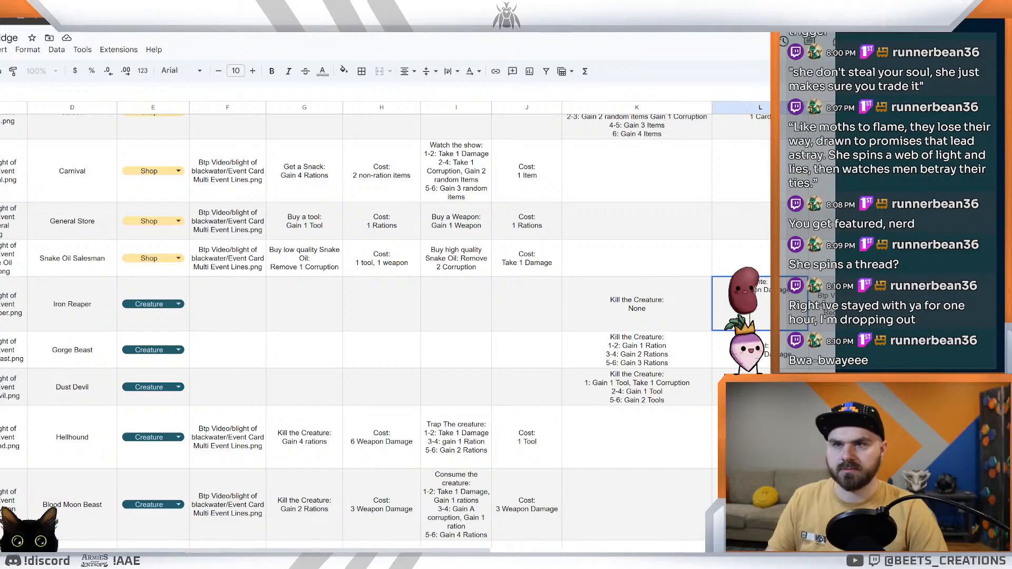
key("Return")
Step: Replace the "Cost" label with "Ante" in the full event costs of Gorge Beast and Dust Devil
double_click(771, 338)
left_click_drag(772, 337, 707, 335)
type("Ante:")
key("Return")
double_click(772, 374)
left_click_drag(772, 374, 711, 372)
type("Ante:")
key("Return")
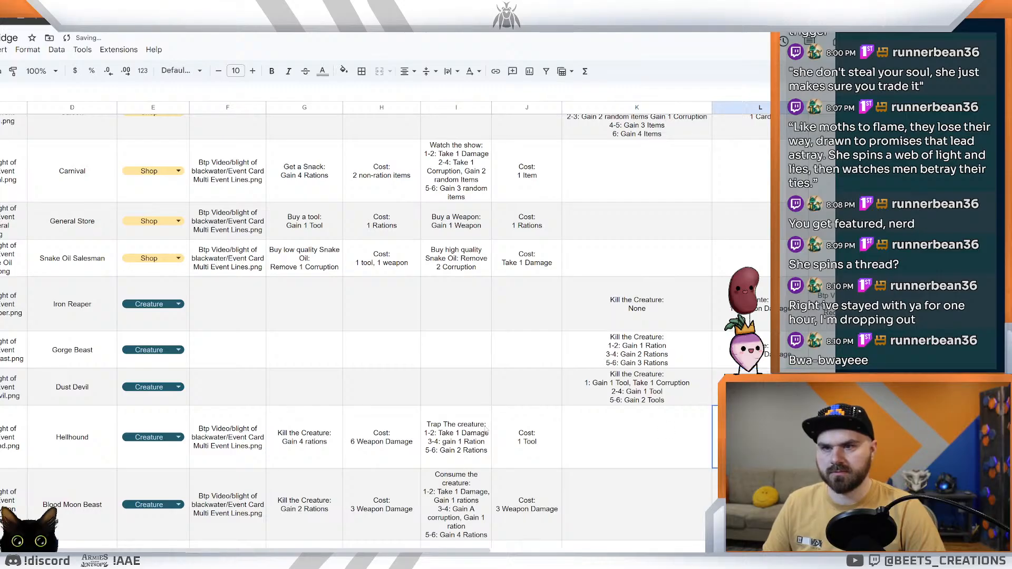
Step: Replace the "Cost" label with "Ante" in both of the Hellhound's event costs
double_click(387, 435)
left_click_drag(391, 411, 372, 410)
type("Ante:")
left_click(538, 436)
double_click(539, 434)
left_click_drag(537, 412, 518, 411)
type("Ante:")
Step: Replace the "Cost" label with "Ante" in both of the Blood Moon Beast's event costs
left_click(390, 502)
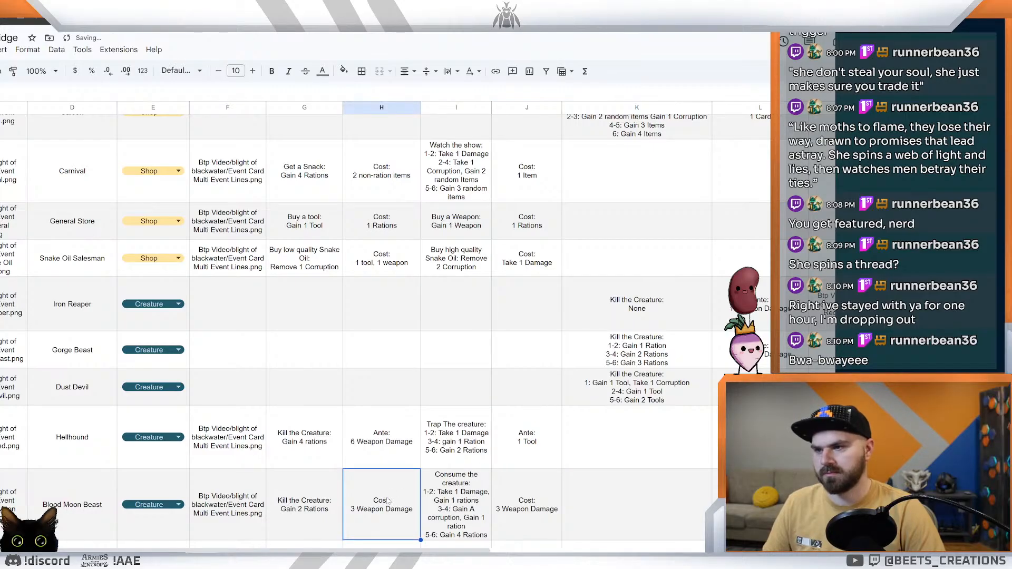
double_click(388, 501)
left_click_drag(391, 474, 372, 475)
type("Ante:")
left_click(530, 501)
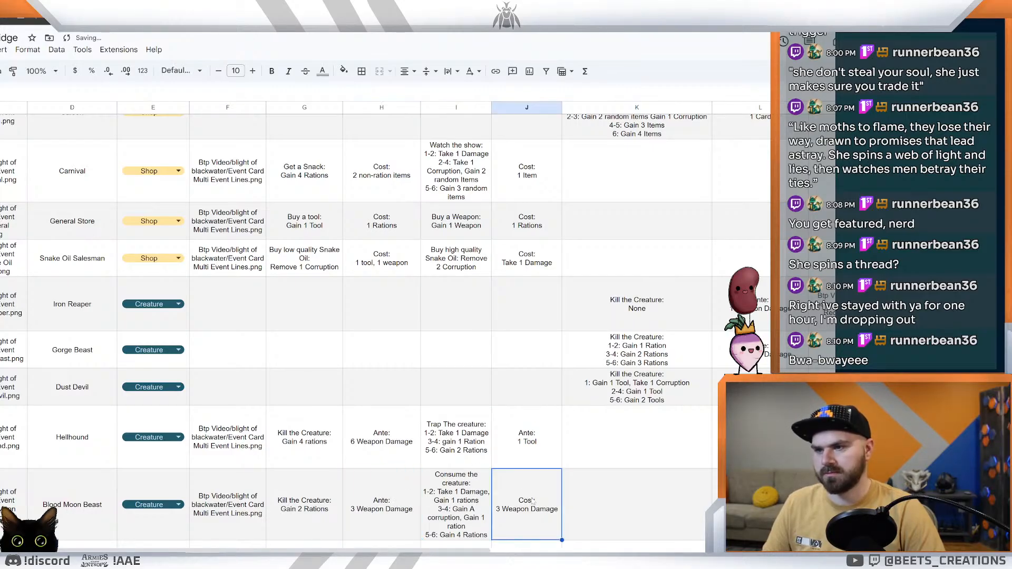
double_click(538, 503)
left_click_drag(536, 474, 517, 475)
type("Ante:")
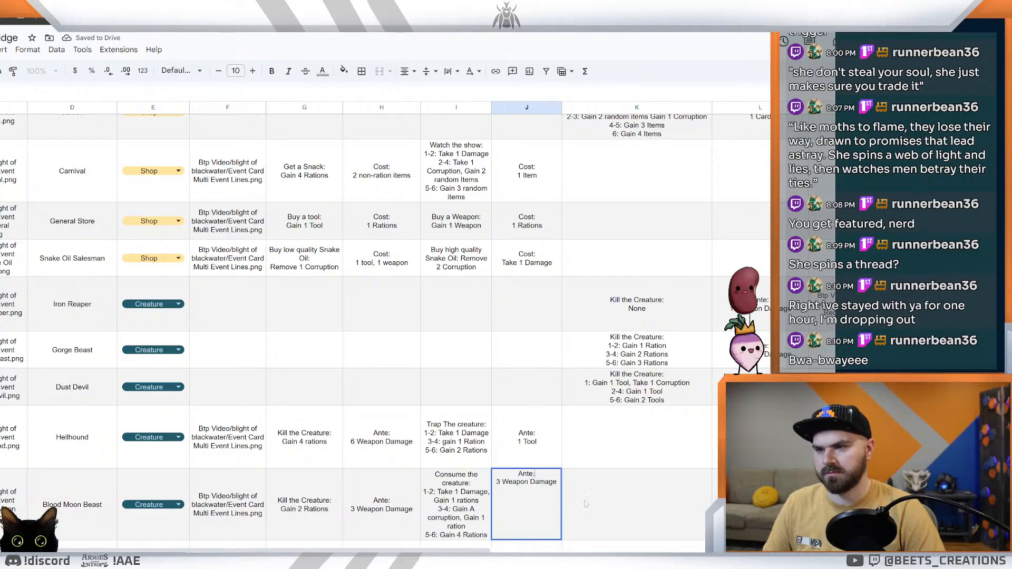
left_click(573, 503)
Step: Replace the "Cost" label with "Ante" in the full event costs of Tumbleweed Terror, Railroad Wraith and Blackwater Bog Beast
scroll(572, 504, "down", 3)
scroll(659, 421, "down", 1)
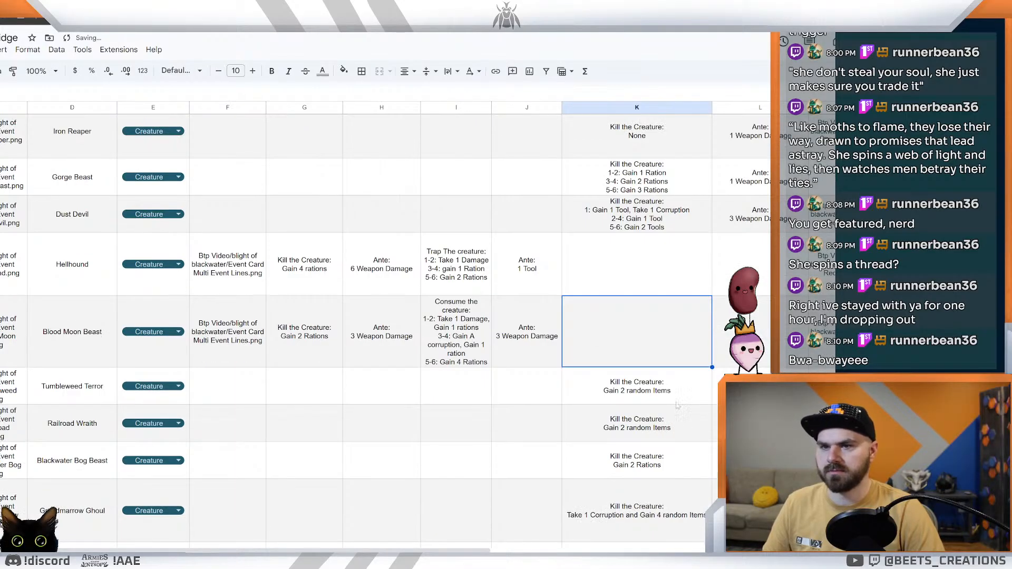
double_click(760, 389)
key("Return")
key("Return")
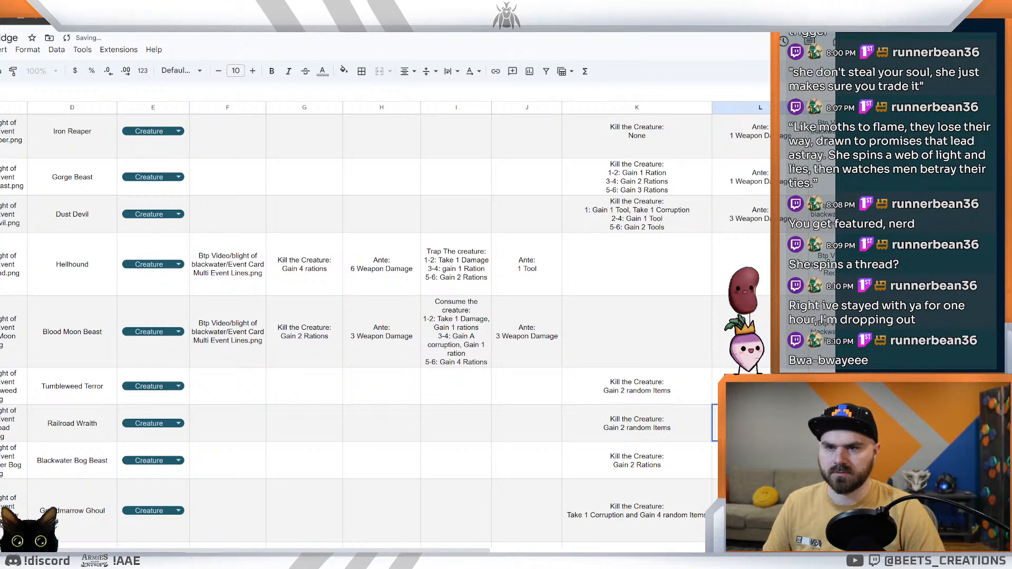
key("Return")
key("Return")
key("Return")
key("ctrl+v")
left_click(721, 467)
scroll(717, 466, "down", 3)
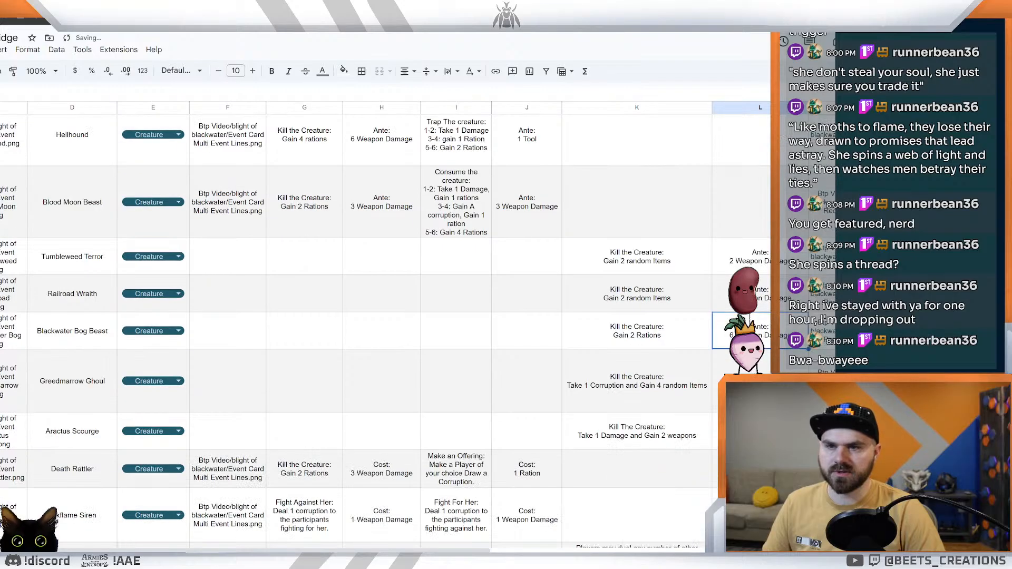
Step: Replace the "Cost" label with "Ante" in the full event costs of Greedmarrow Ghoul and Aractus Scourge
double_click(759, 431)
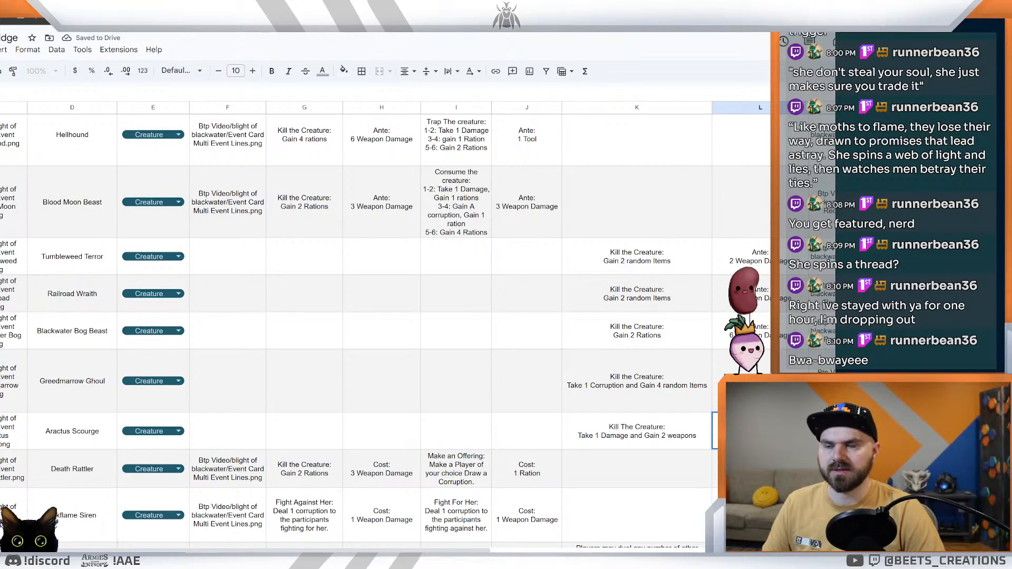
type("Cost: 2 Weapon Damage")
key("Return")
scroll(759, 431, "down", 4)
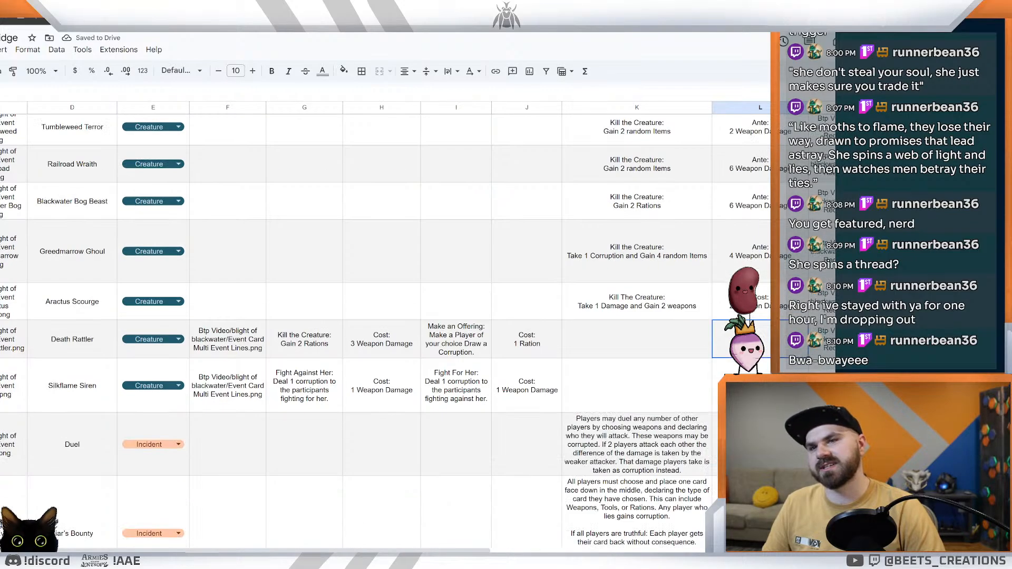
scroll(359, 326, "up", 2)
double_click(760, 345)
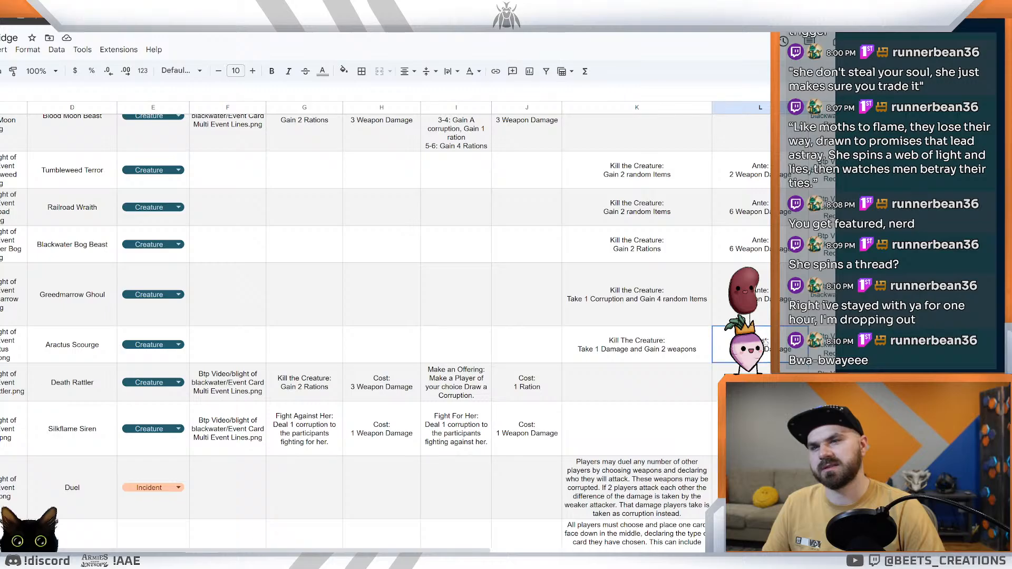
left_click_drag(768, 331, 695, 336)
type("Ante:")
key("Return")
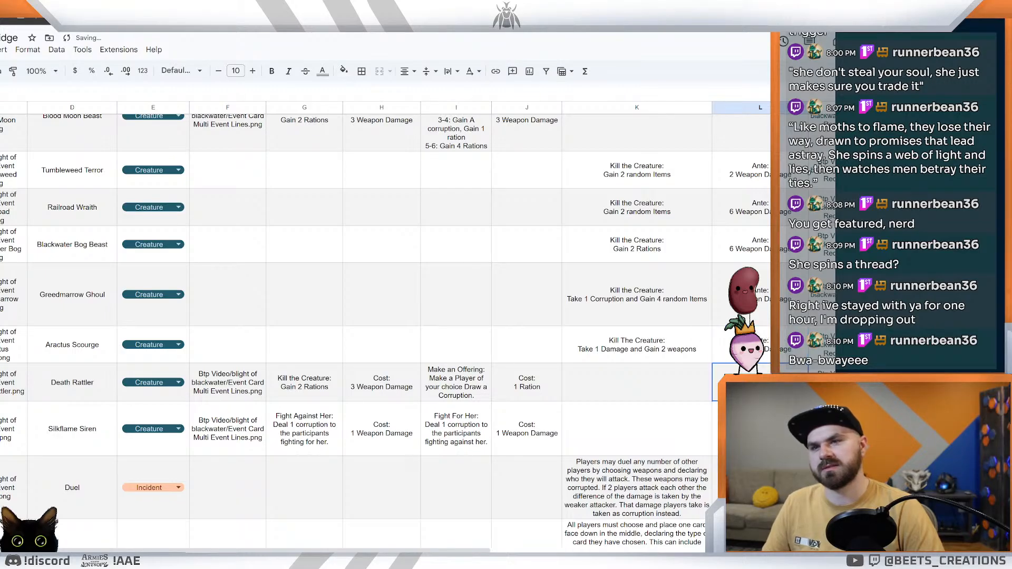
left_click(528, 384)
double_click(528, 384)
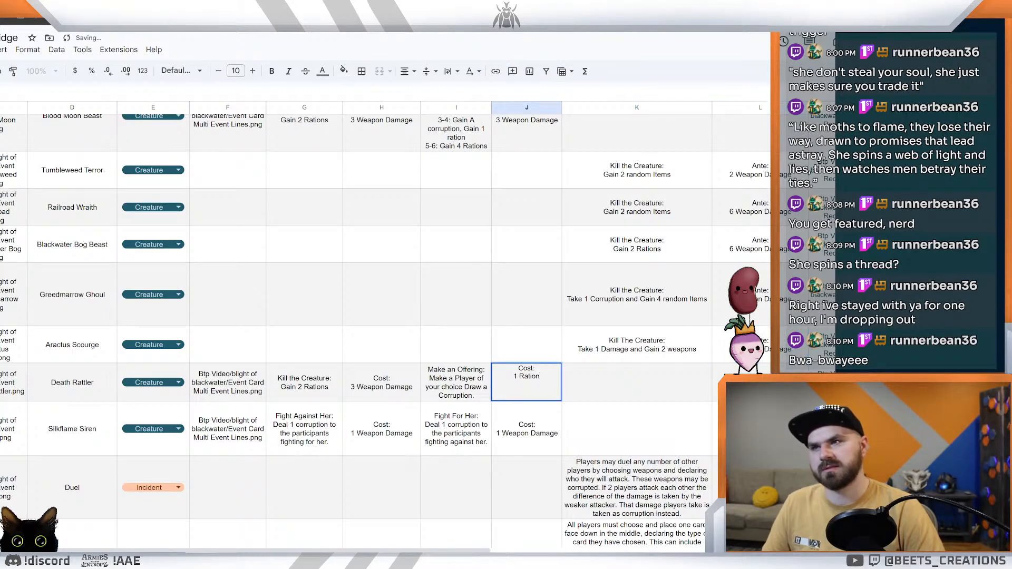
scroll(540, 359, "up", 3)
scroll(540, 358, "down", 3)
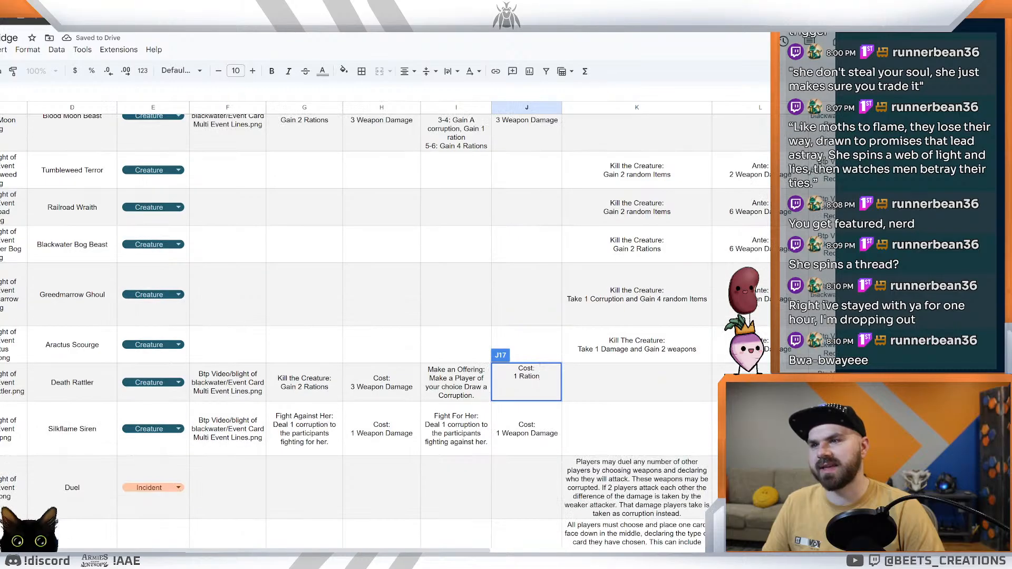
left_click(599, 399)
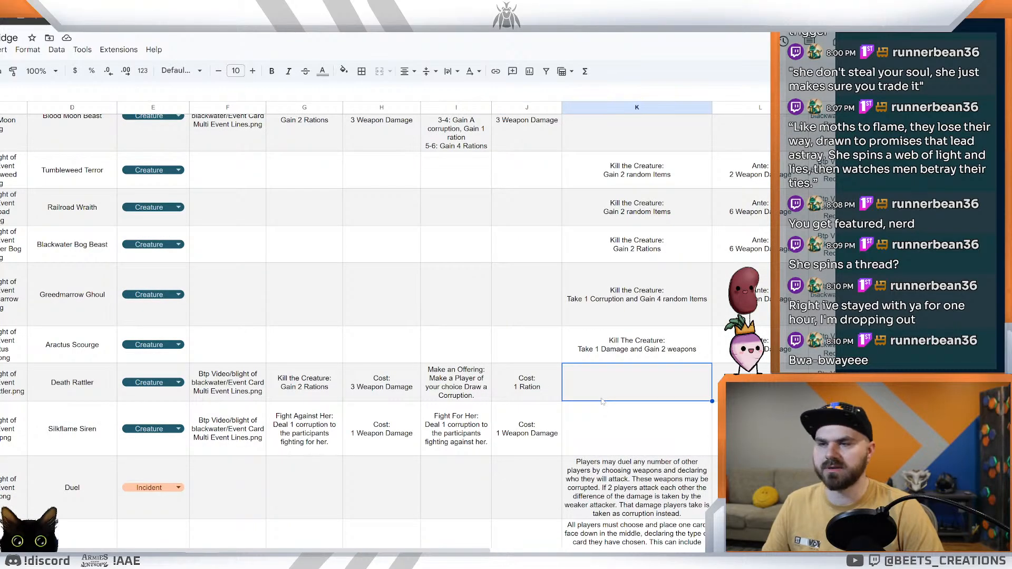
Step: Undo the "Cost" to "Ante" replacements in the creature rows, from Aractus Scourge back up to Iron Reaper
key("Right")
key("Up")
key("Up")
key("Up")
key("Up")
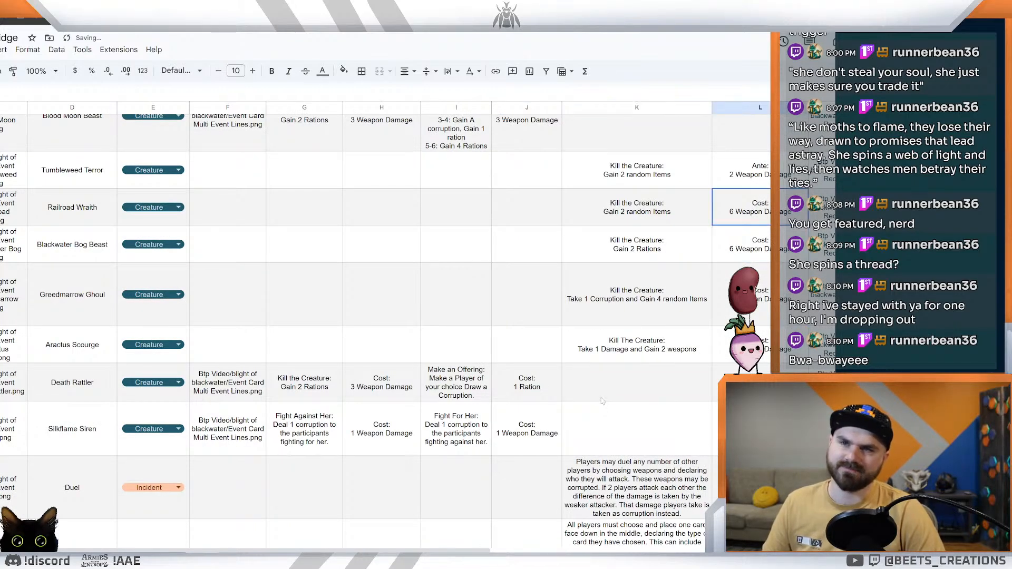
scroll(602, 401, "up", 3)
key("ctrl+z")
key("ctrl+z")
key("ctrl+z")
key("ctrl+z")
key("ctrl+z")
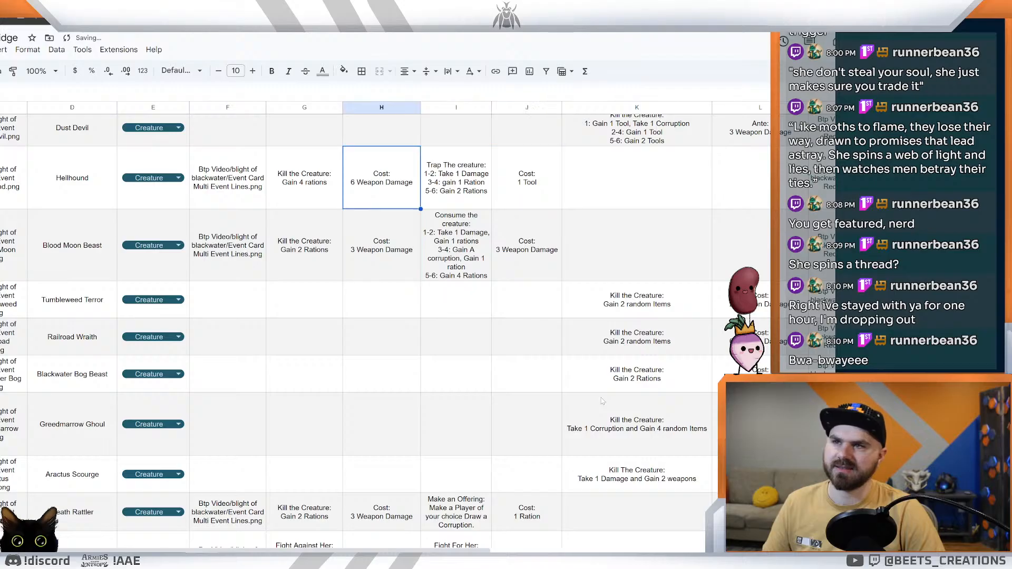
scroll(602, 401, "up", 1)
scroll(603, 402, "up", 1)
key("ctrl+z")
key("ctrl+z")
key("ctrl+z")
scroll(602, 401, "up", 2)
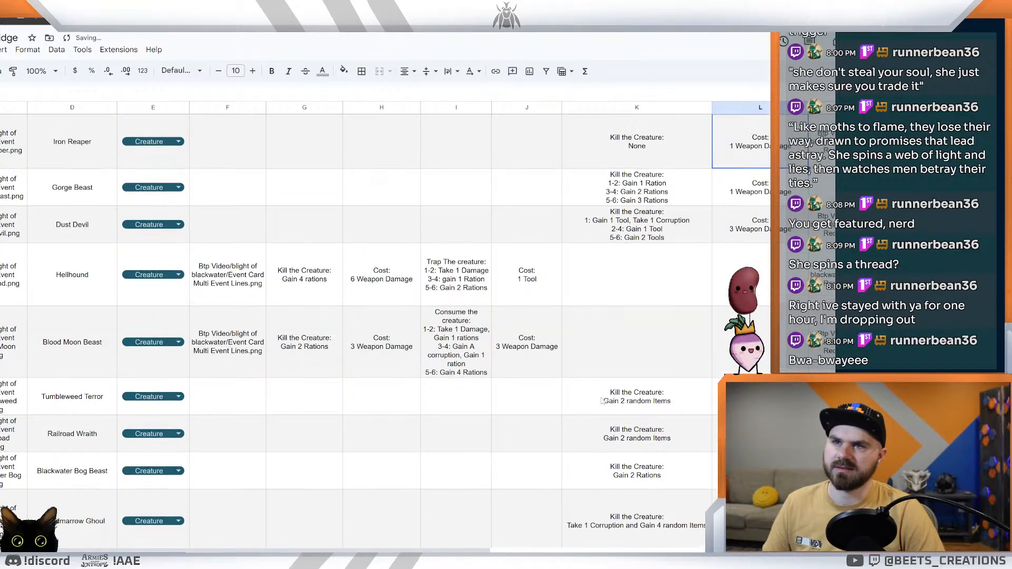
left_click(467, 326)
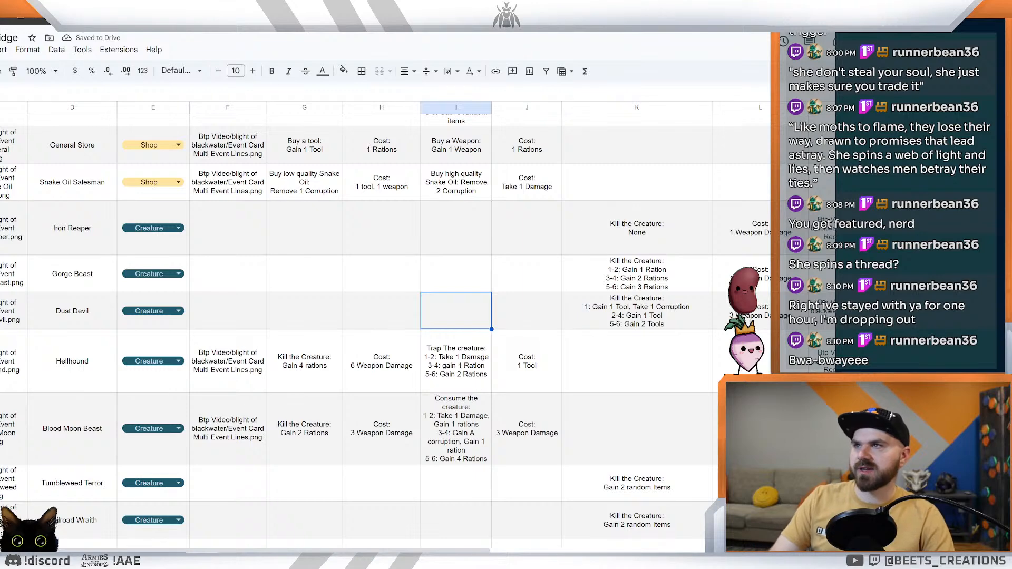
Step: Switch to the card design app and examine the event cards, previewing Death Rattler, Silkflame Siren and Liar's Bounty at a large size
key("alt+Tab")
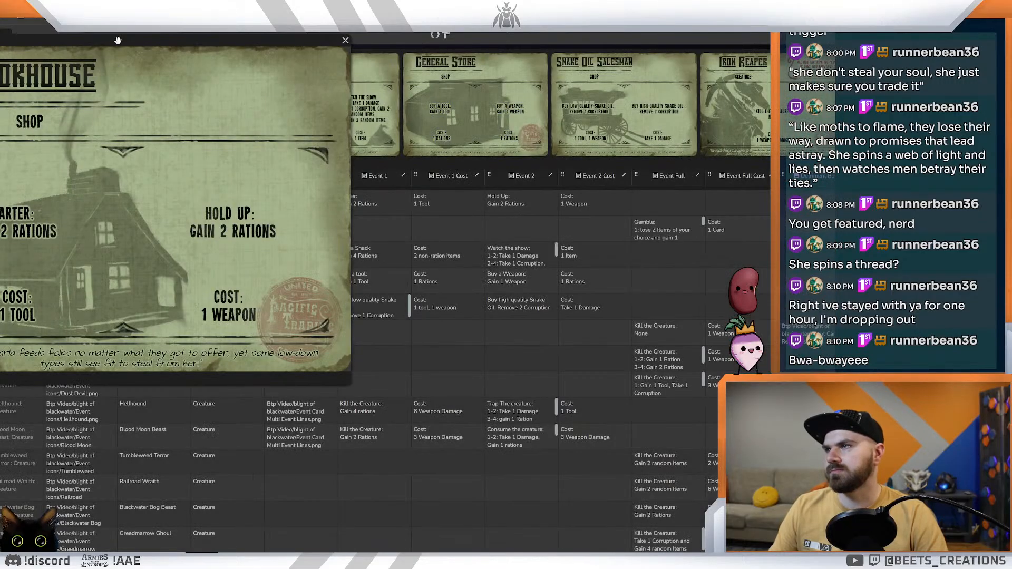
left_click_drag(118, 40, 366, 121)
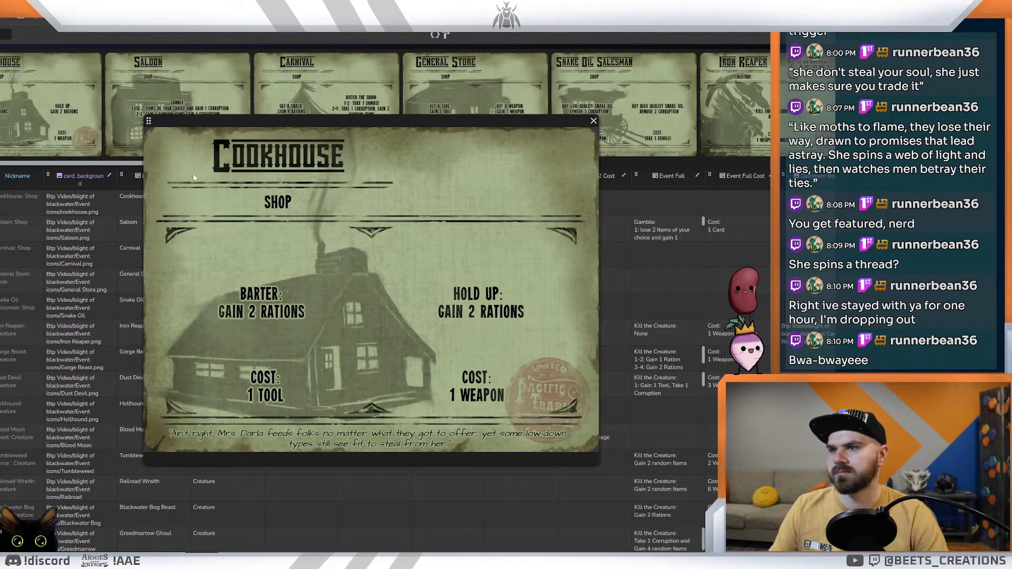
left_click_drag(390, 120, 410, 195)
left_click_drag(304, 164, 803, 166)
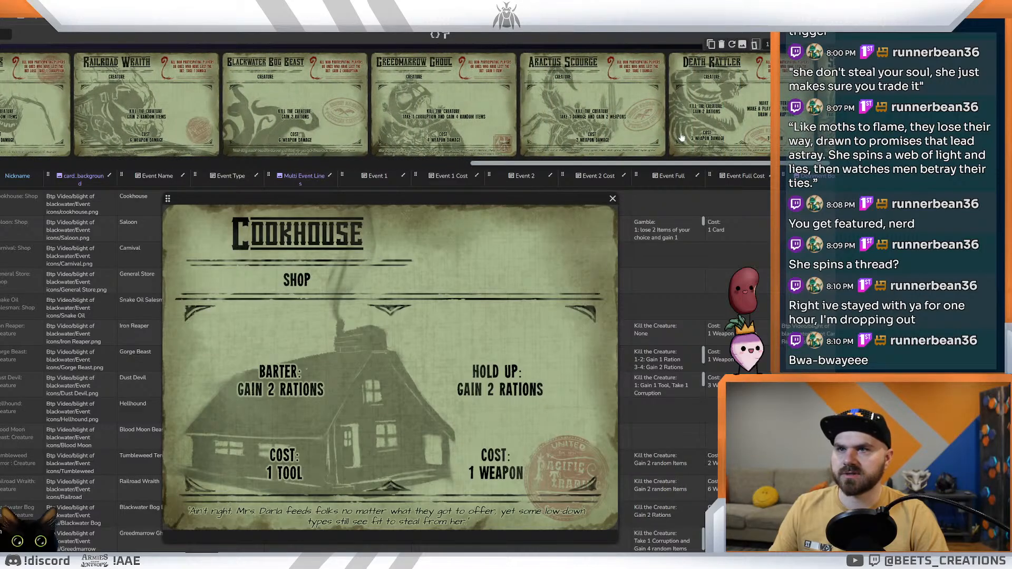
left_click(572, 120)
left_click(666, 125)
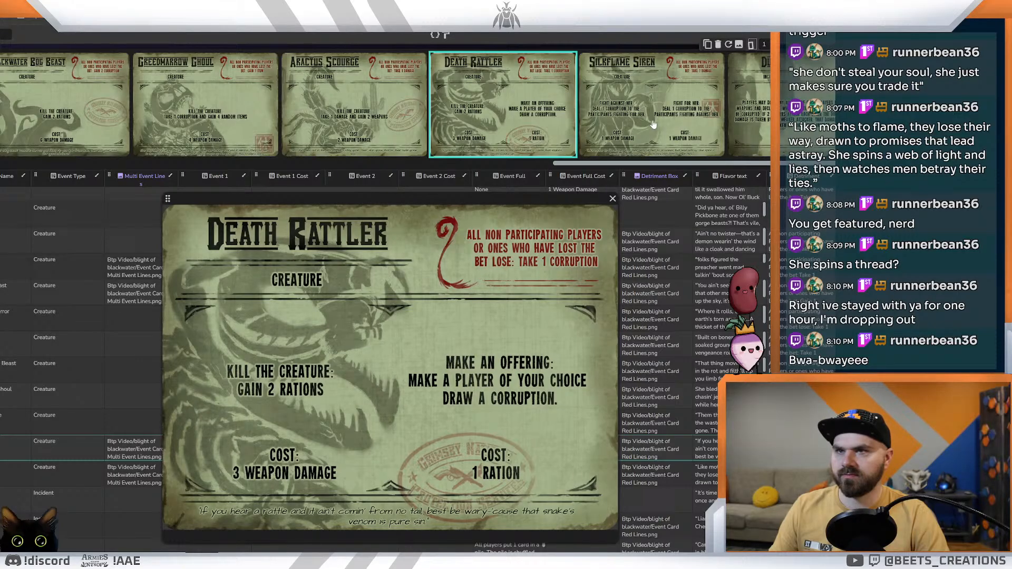
left_click(654, 125)
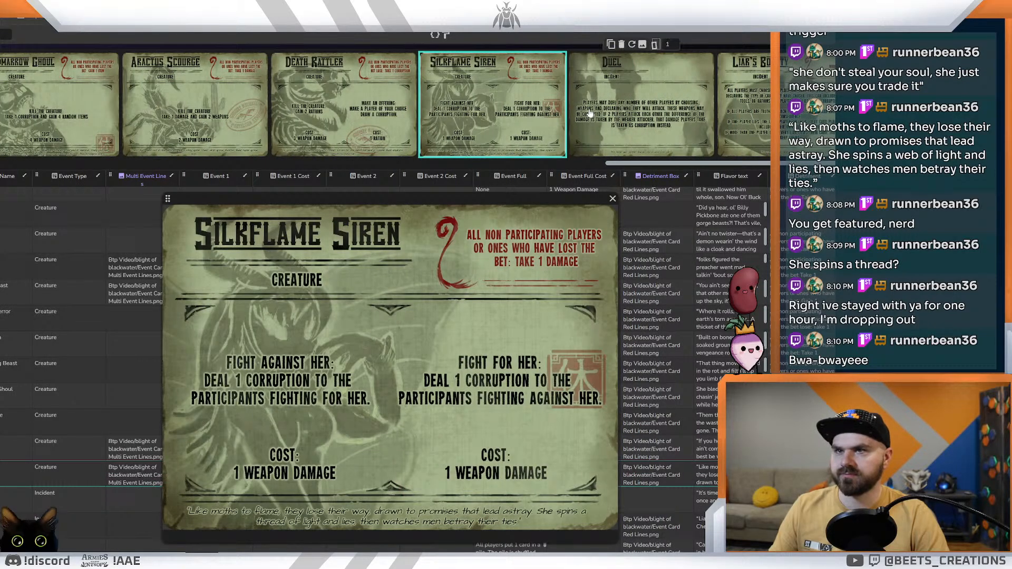
key("Right")
key("Right")
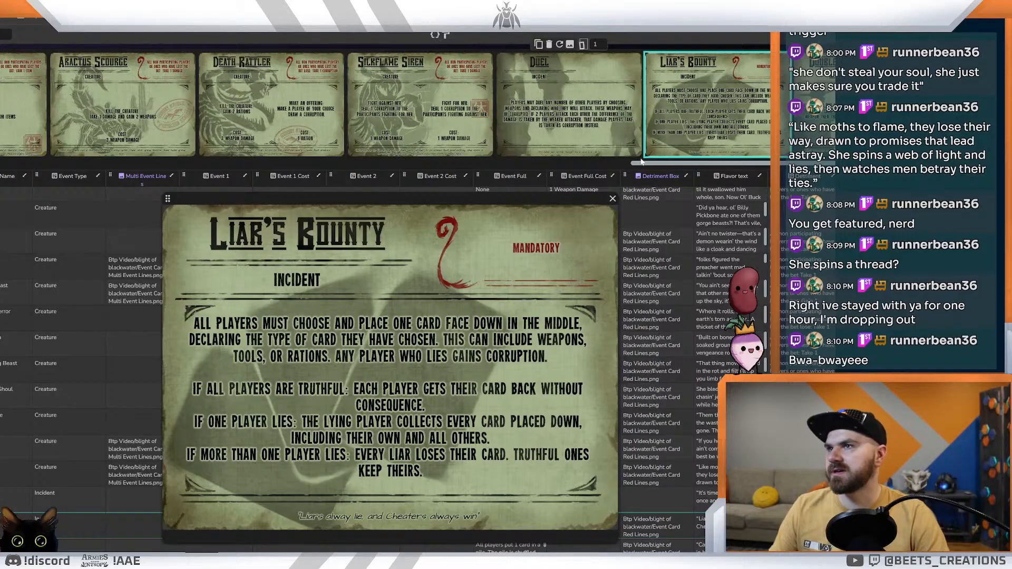
scroll(537, 162, "left", 5)
scroll(515, 166, "left", 10)
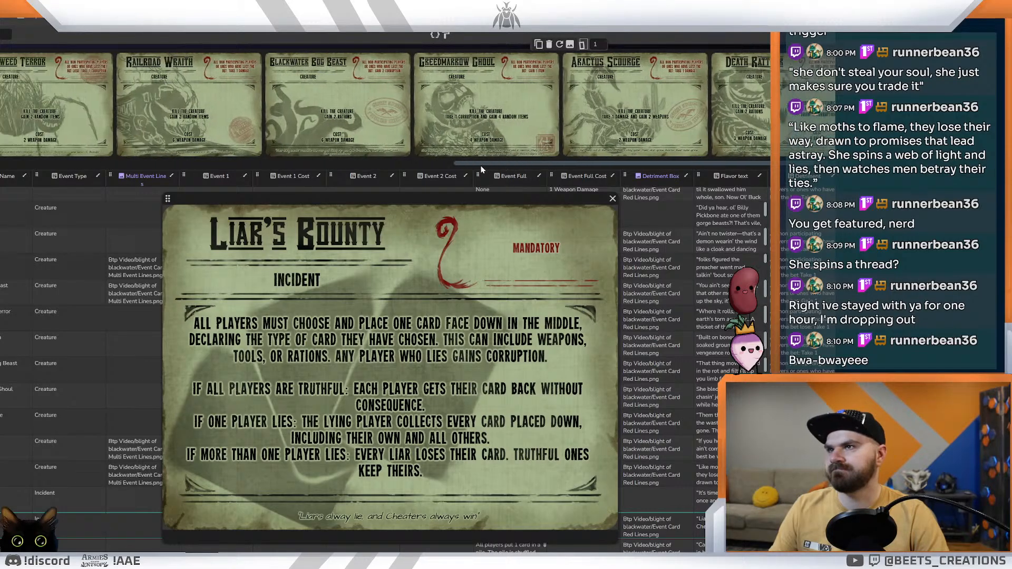
scroll(135, 177, "left", 10)
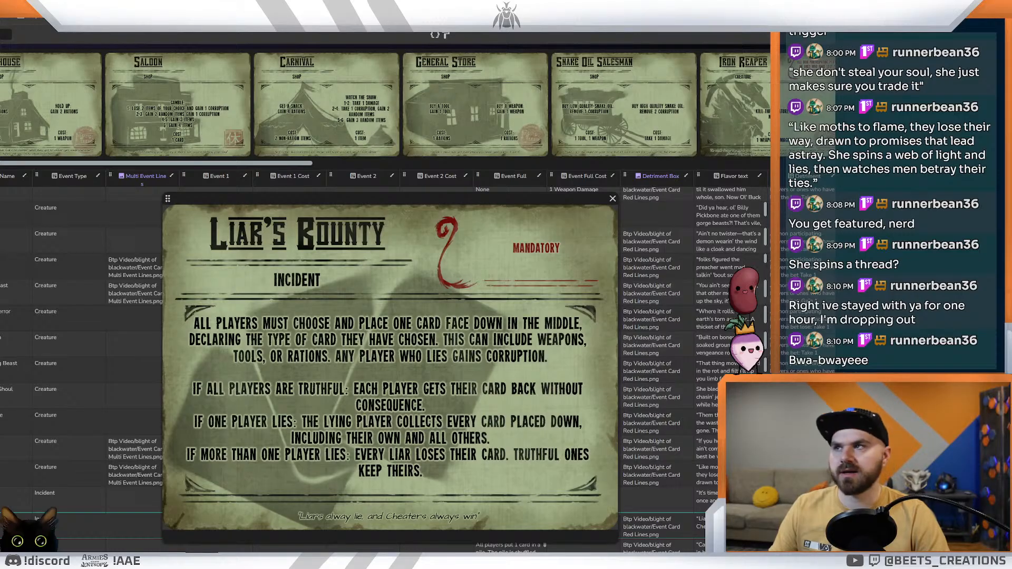
Step: Open the corruption card set and bring the enlarged Malice card fully into view to read its effect
left_click(6, 35)
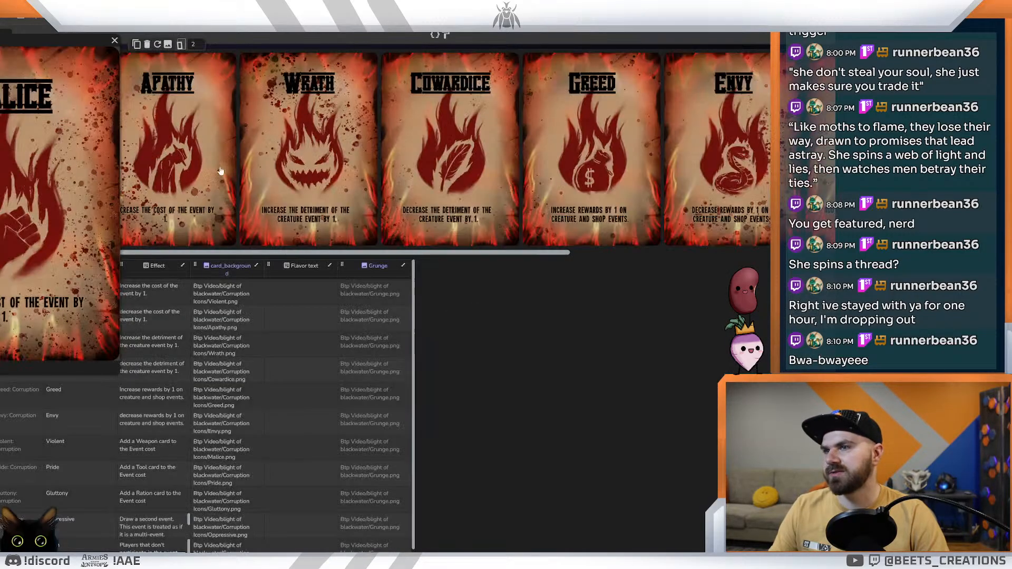
left_click_drag(27, 42, 469, 178)
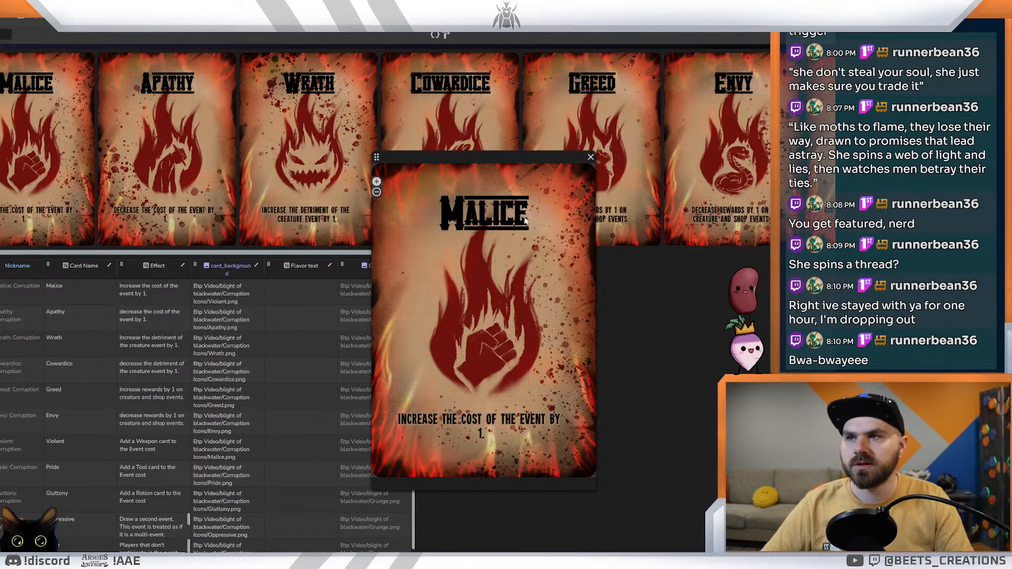
Step: Switch to Photoshop and bring up the corruption card artwork with the snake inside the flame
mouse_move(150, 562)
left_click(150, 535)
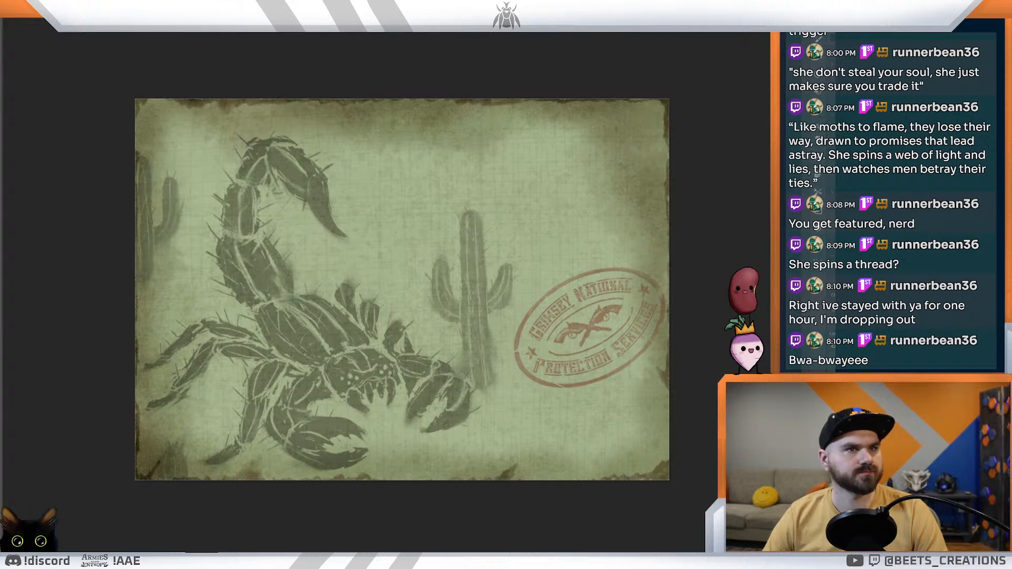
key("ctrl+Tab")
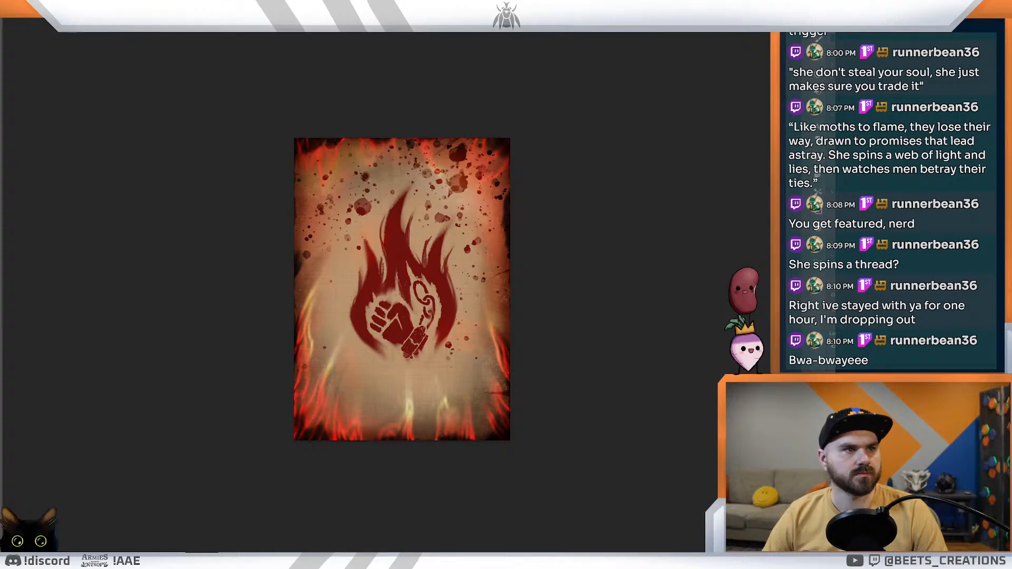
left_click(534, 396)
left_click_drag(298, 262, 293, 262)
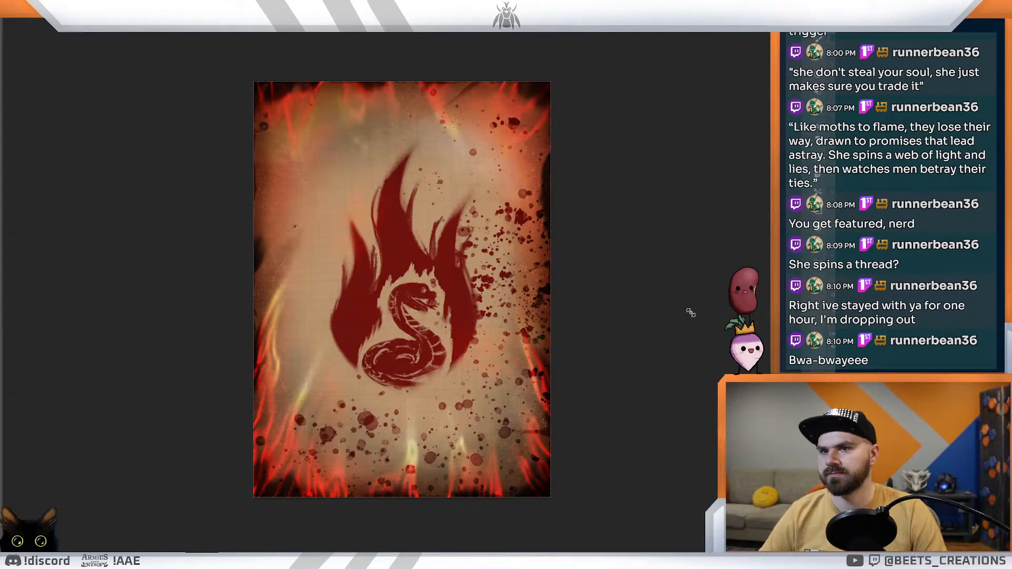
Step: Add a centred paragraph of placeholder text across the upper part of the snake card and select all of it
key("ctrl+Return")
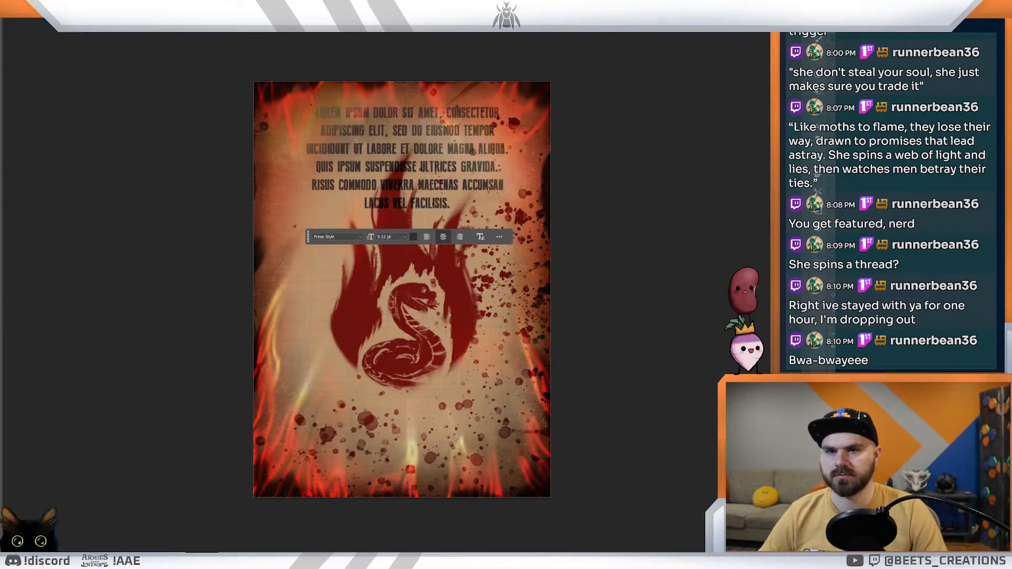
left_click(429, 174)
double_click(429, 174)
double_click(429, 174)
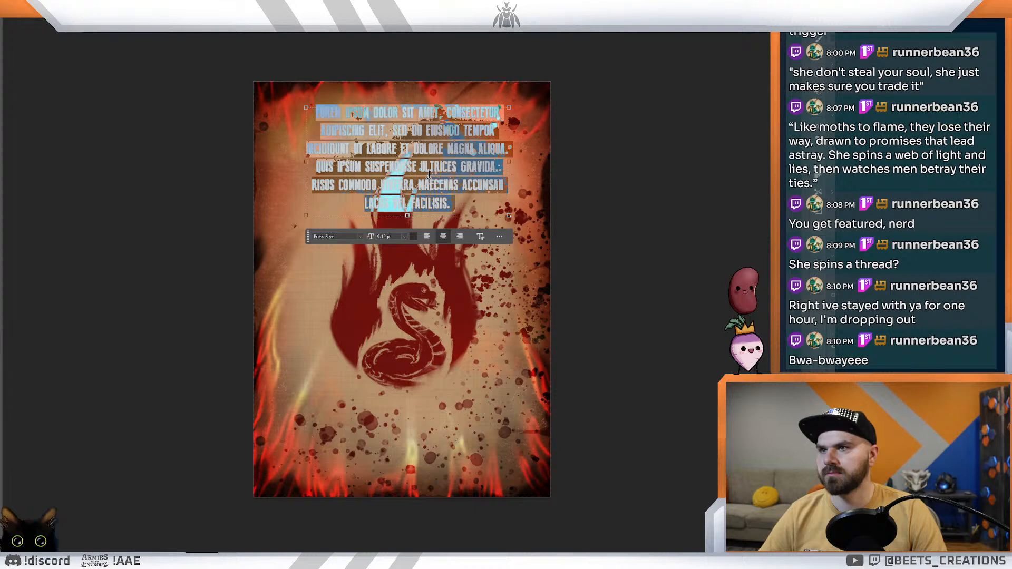
Step: Try to move the placeholder text block down to the lower part of the card
left_click(102, 102)
left_click_drag(360, 158, 355, 413)
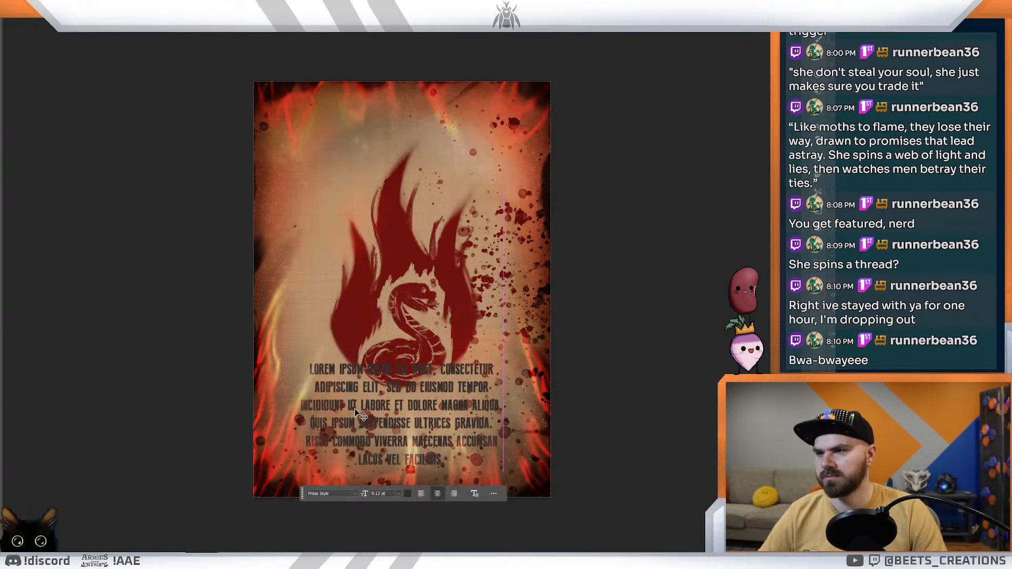
key("ctrl+z")
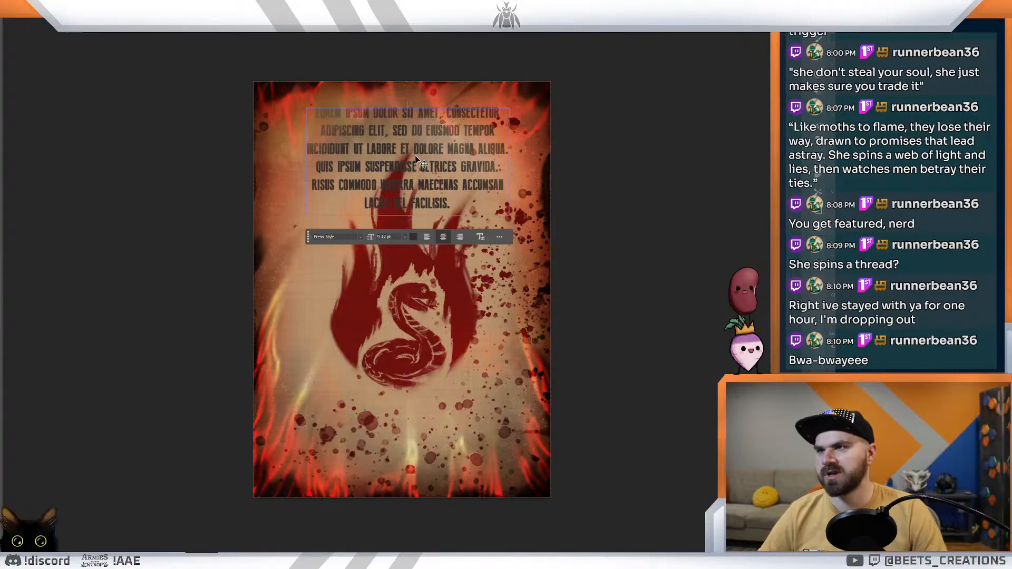
Step: Set the font of the whole placeholder paragraph to Vanilla Whale Regular
key("ctrl+a")
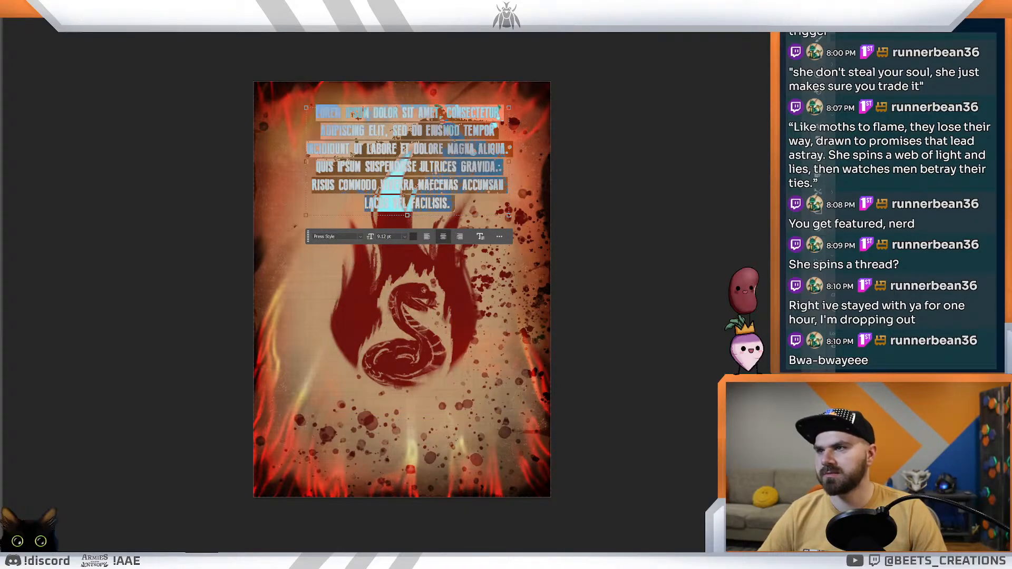
left_click(361, 236)
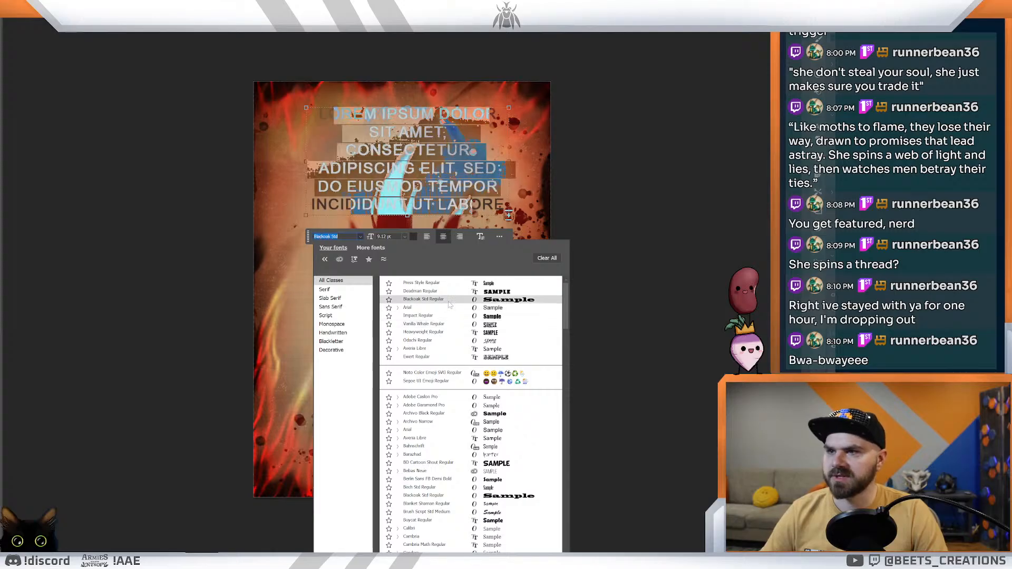
left_click(446, 328)
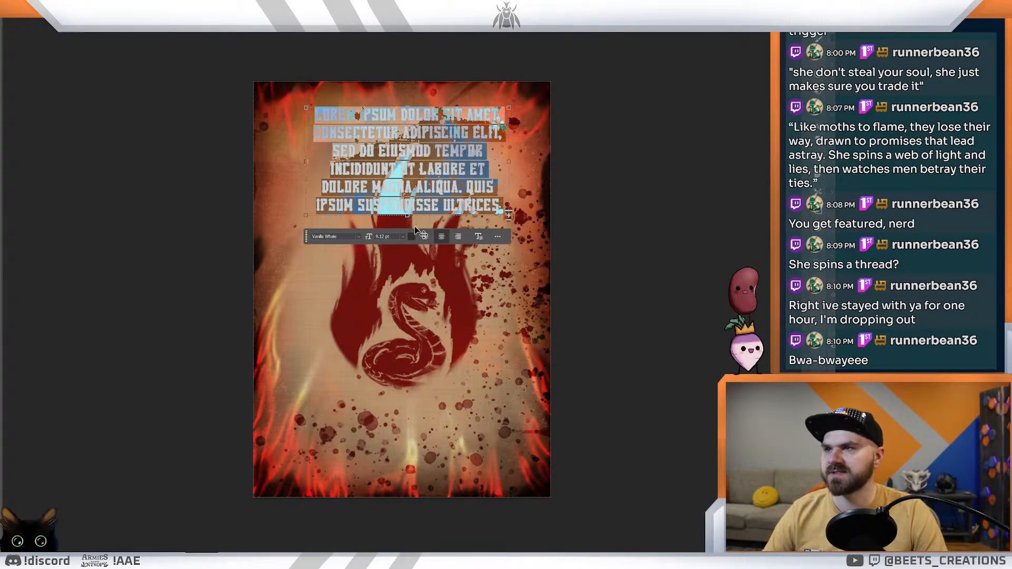
Step: Replace the placeholder paragraph with the card title "Envy"
key("BackSpace")
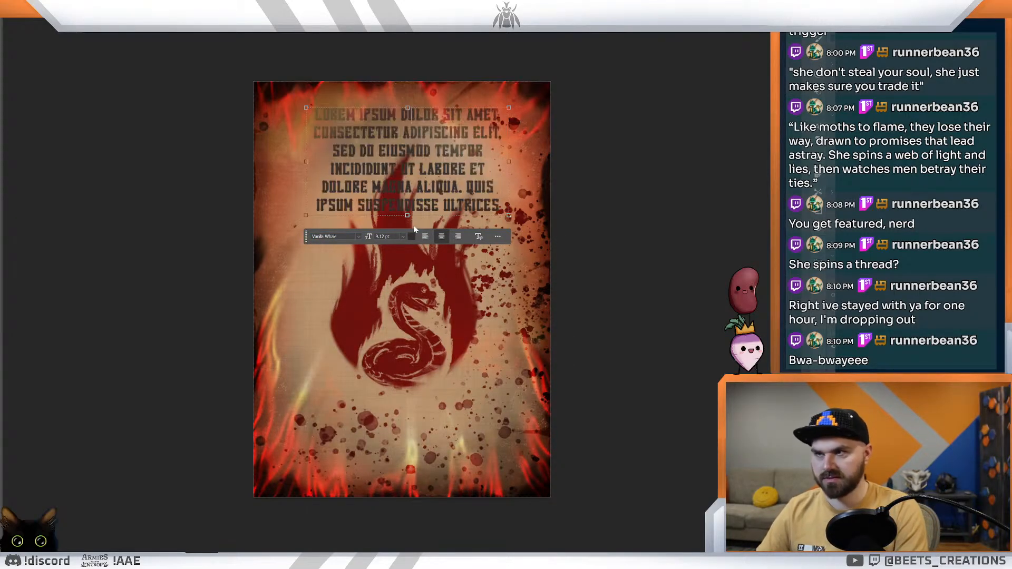
key("BackSpace")
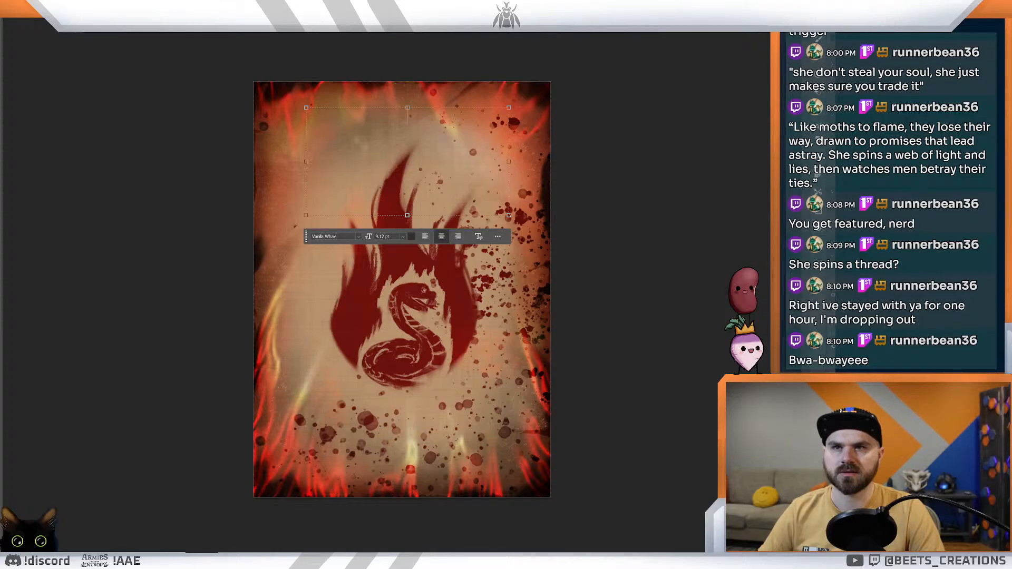
left_click(821, 132)
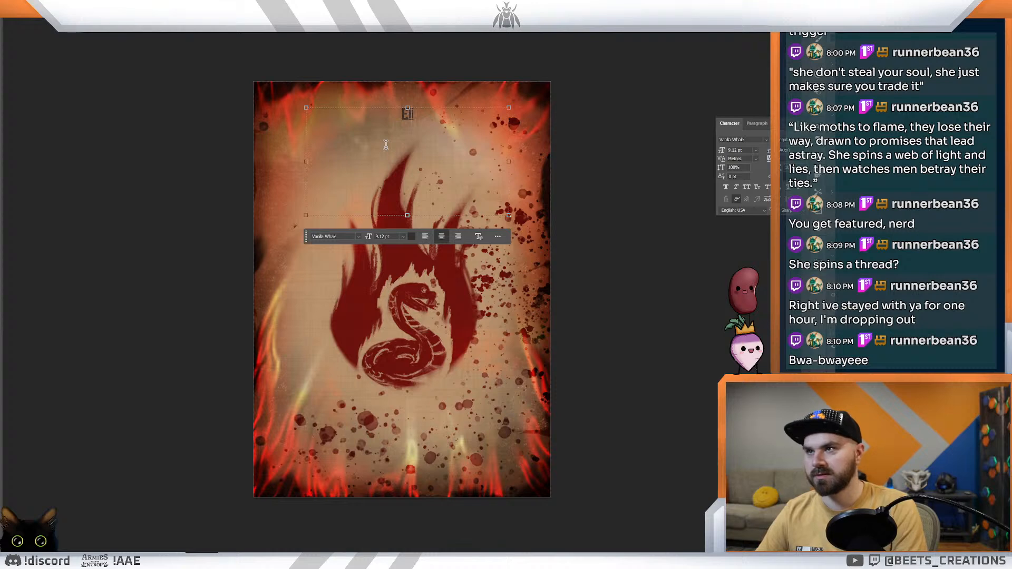
type("EN")
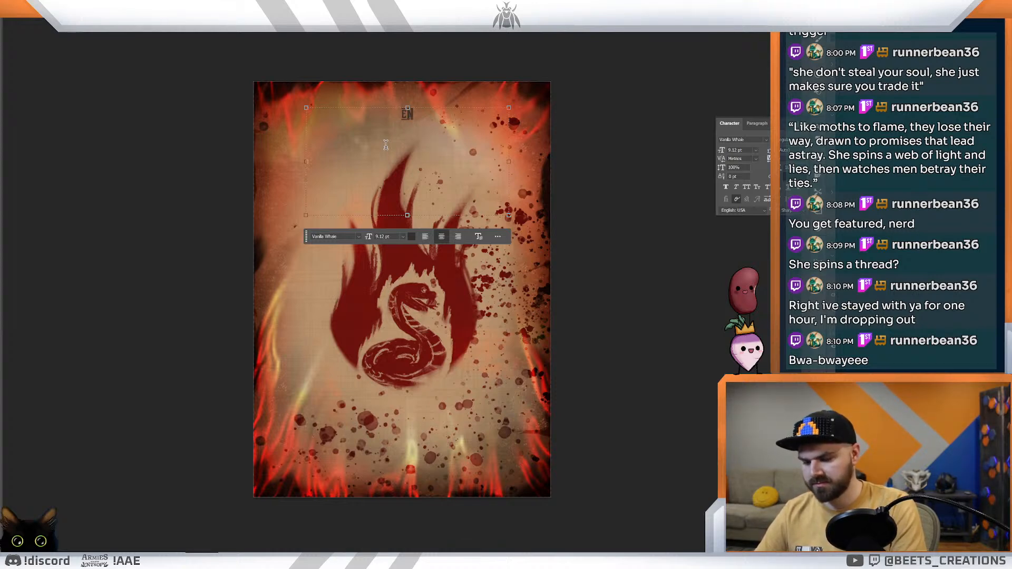
key("BackSpace")
key("BackSpace")
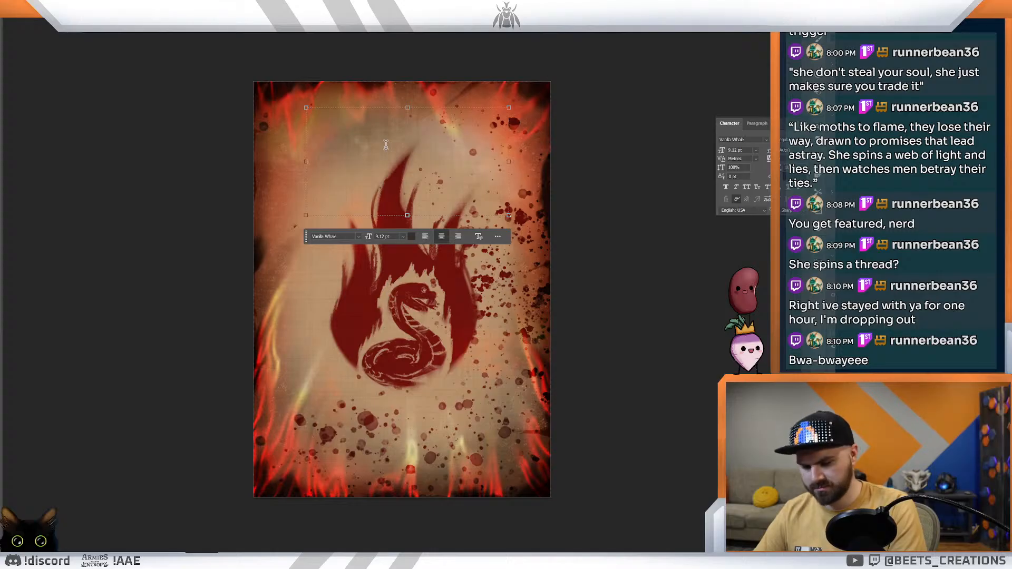
type("E")
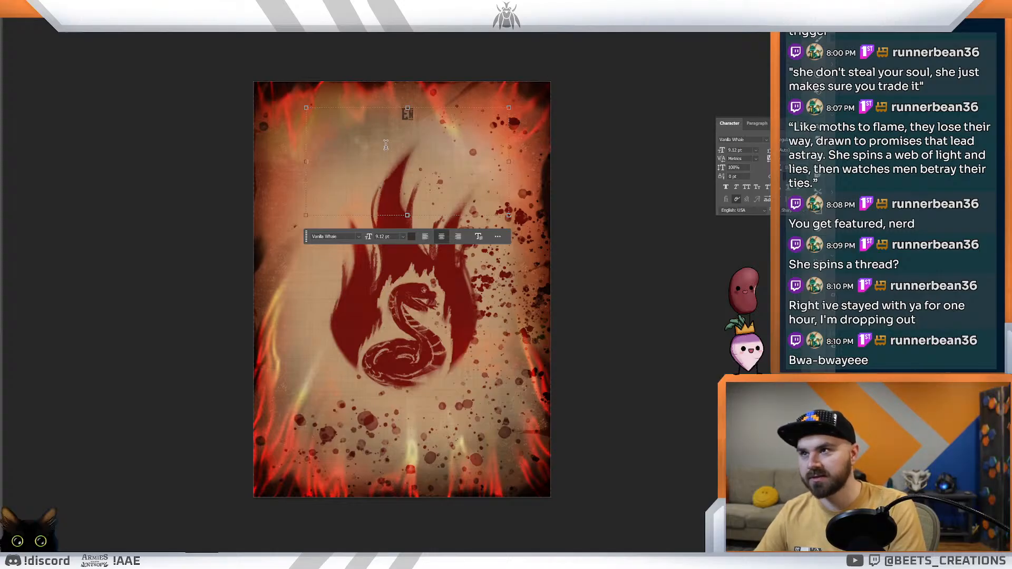
type("NV")
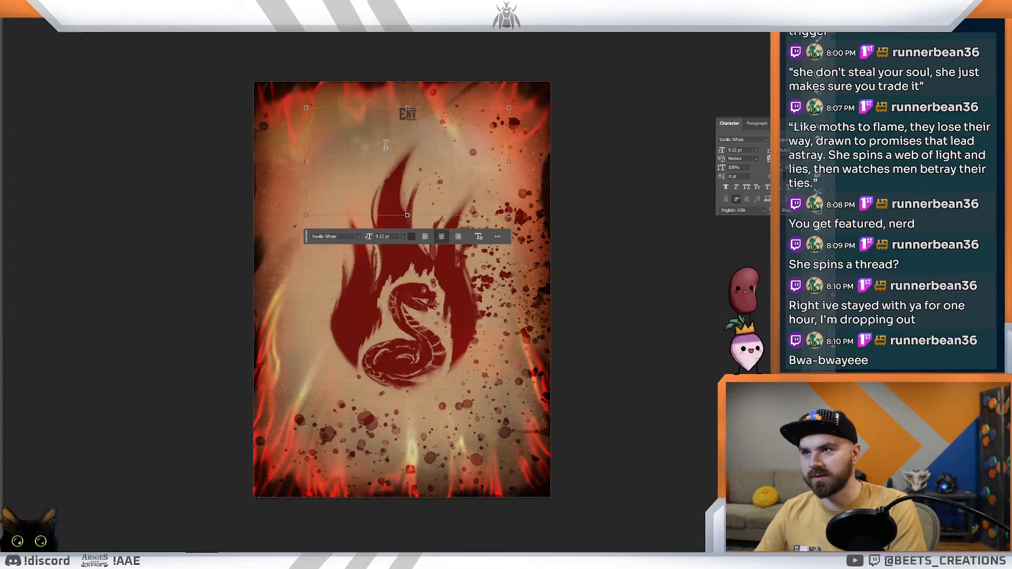
type("Y")
Step: Set the colour of the whole "Envy" title text to black (000000)
key("ctrl+a")
left_click(414, 237)
left_click_drag(612, 332, 384, 493)
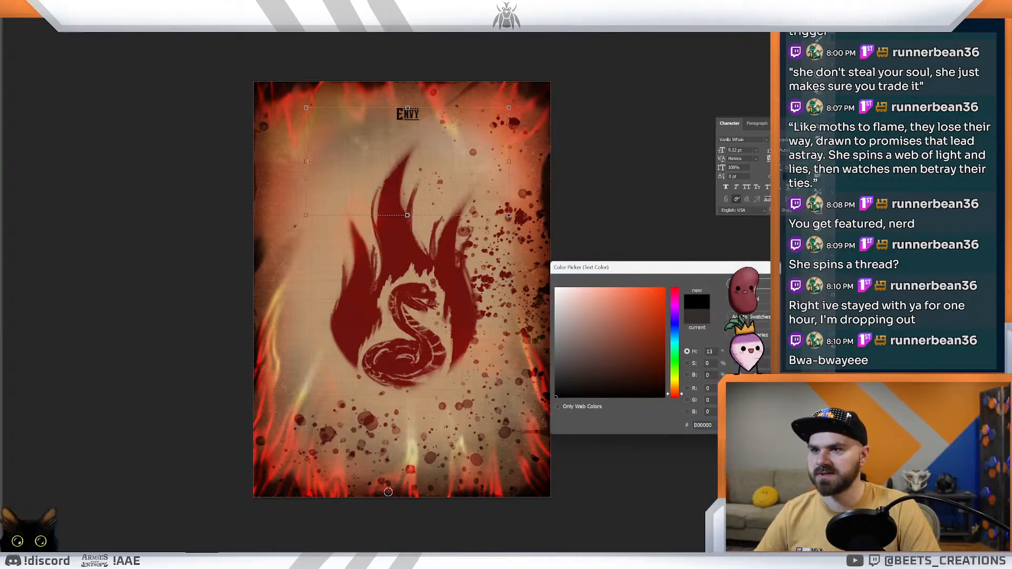
key("Return")
Step: Enlarge the "Envy" title to 36 pt and shift it slightly down, just above the flame tip
left_click(757, 152)
left_click(748, 239)
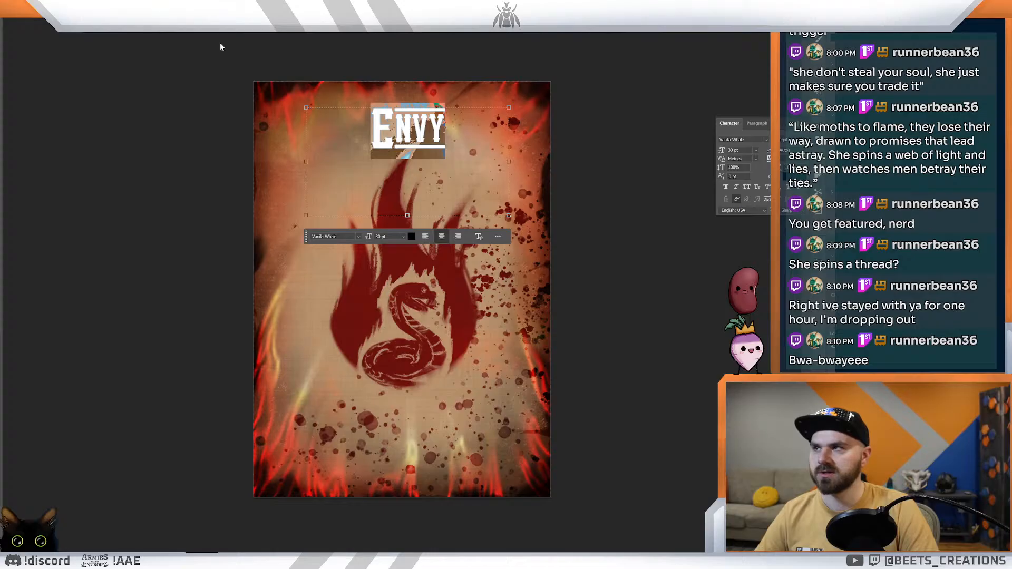
left_click(757, 150)
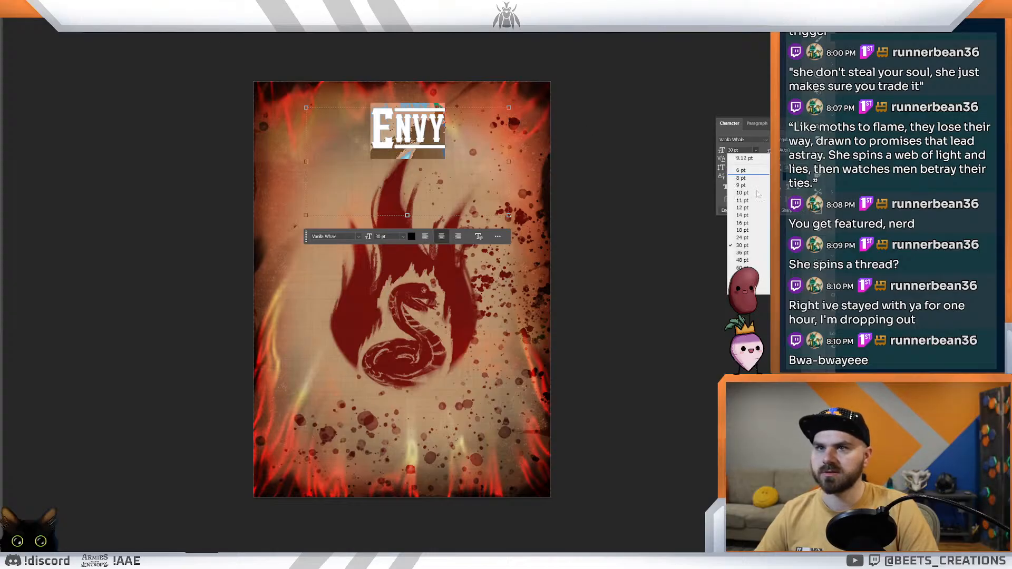
left_click(748, 255)
left_click(2, 24)
left_click_drag(419, 143, 412, 159)
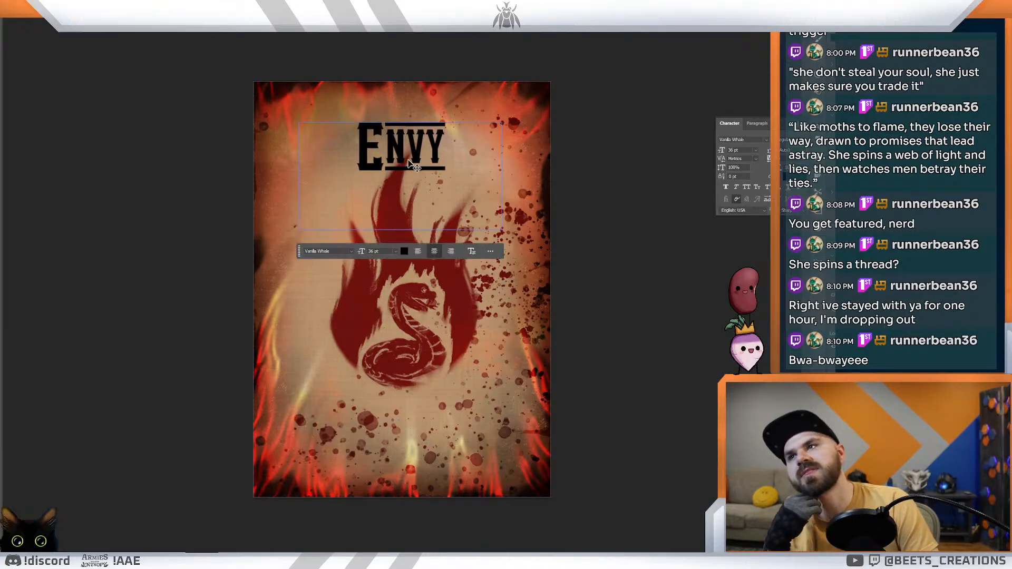
Step: Preview other fonts on the "Envy" title and change it to the brush-style Odachi Regular
double_click(408, 158)
left_click(349, 252)
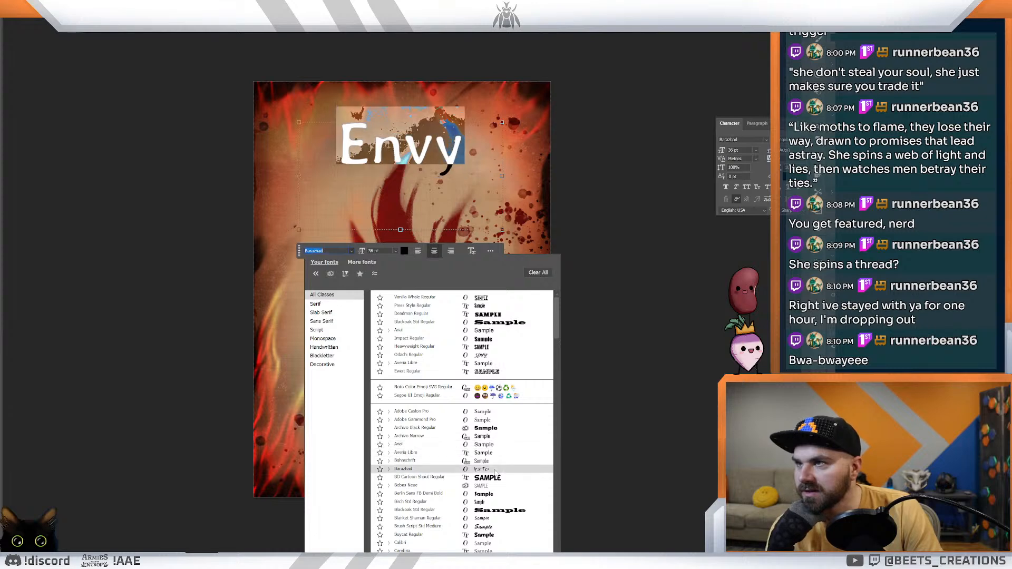
scroll(495, 472, "down", 1)
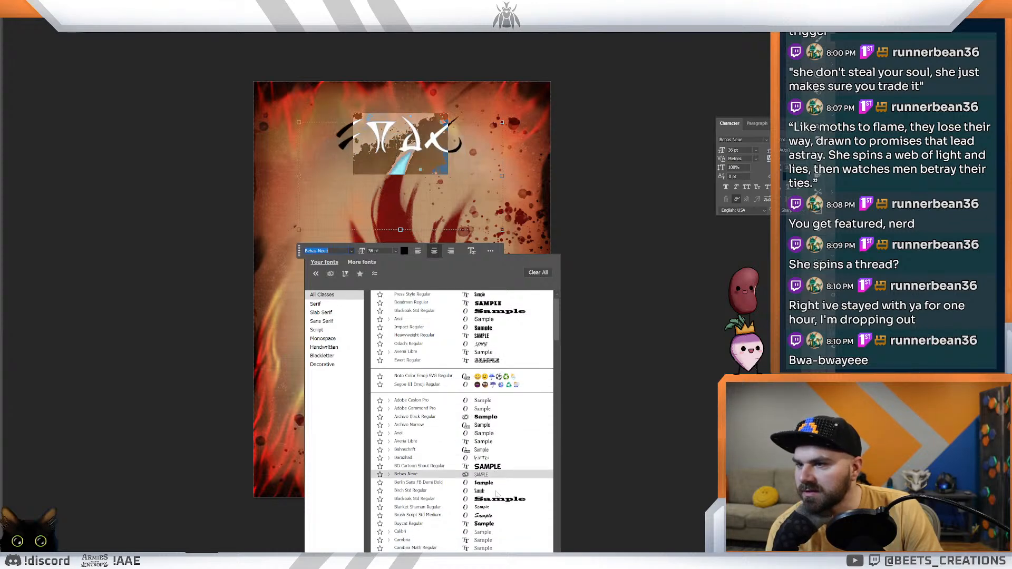
key("Down")
key("Down")
key("Down")
key("Down")
key("Down")
key("Down")
key("Down")
key("Down")
key("Down")
key("Down")
key("Down")
key("Down")
key("Down")
key("Down")
key("Down")
key("Down")
key("Down")
key("Down")
key("Down")
key("Down")
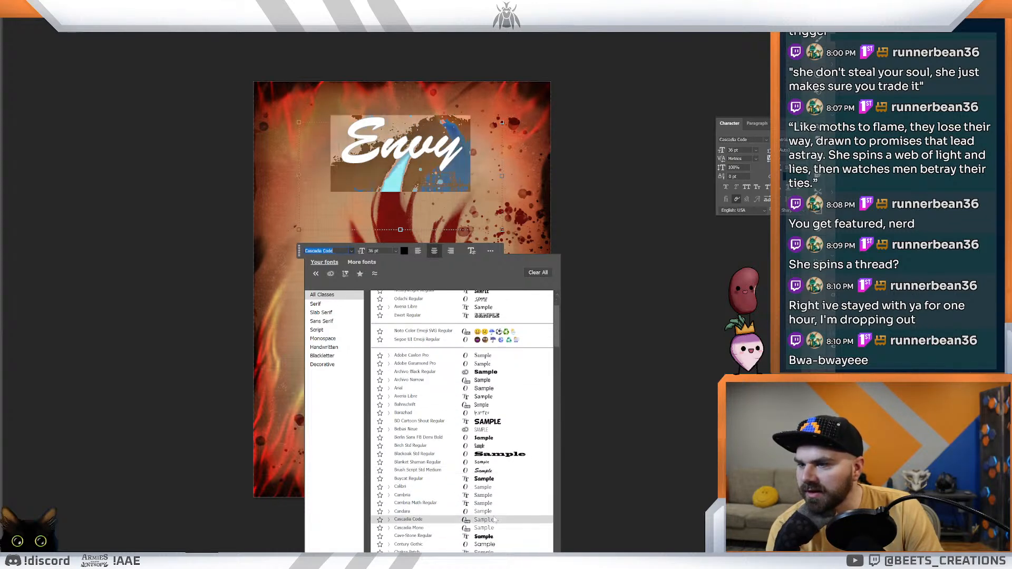
key("Up")
key("Up")
key("Up")
key("Up")
key("Up")
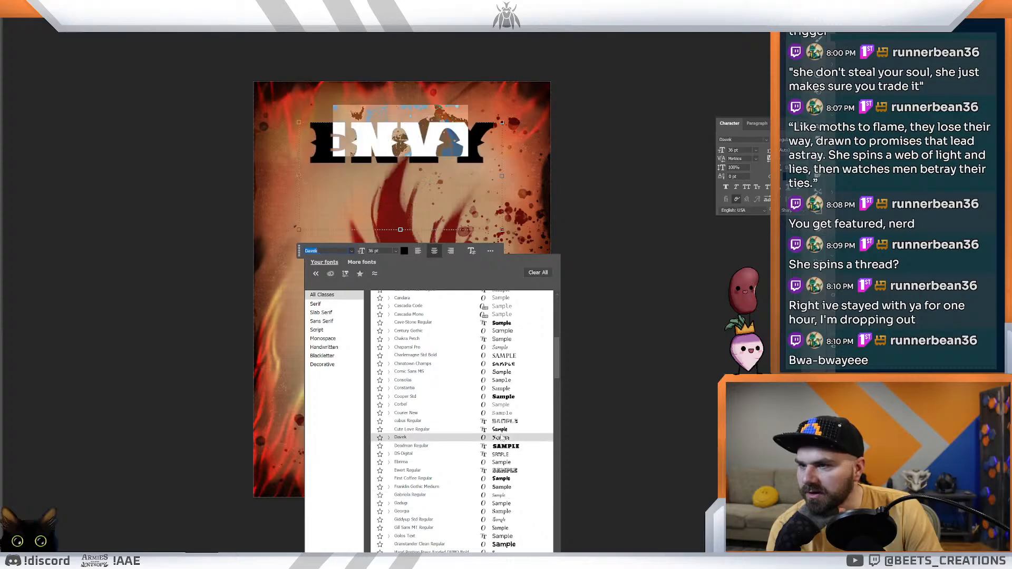
key("Up")
key("Up")
key("Up")
key("Up")
key("Up")
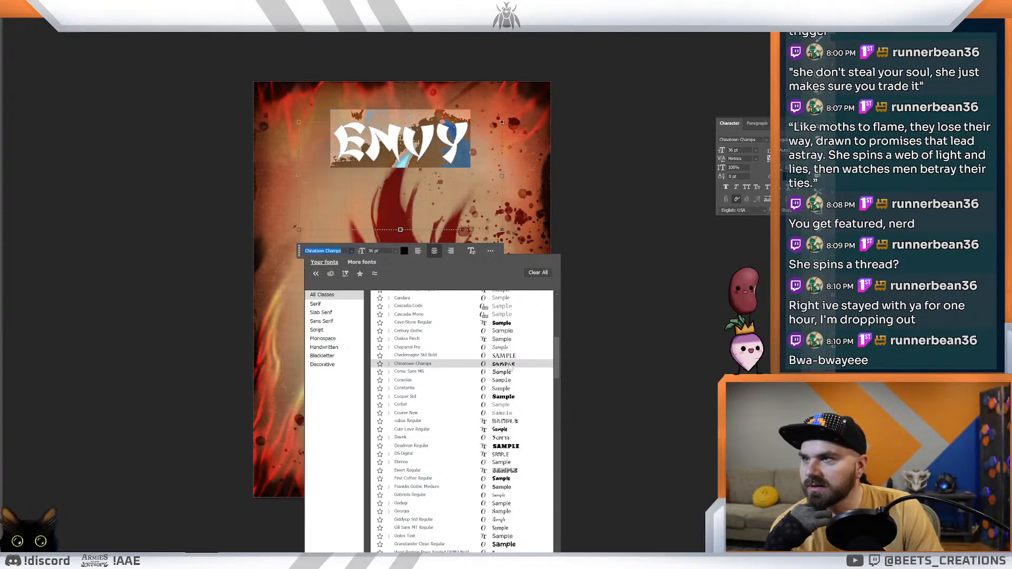
key("Down")
key("Down")
key("Down")
key("Down")
key("Down")
key("Down")
key("Down")
key("Down")
key("Down")
key("Down")
key("Down")
key("Down")
key("Down")
key("Down")
key("Down")
key("Down")
key("Down")
key("Down")
key("Down")
key("Down")
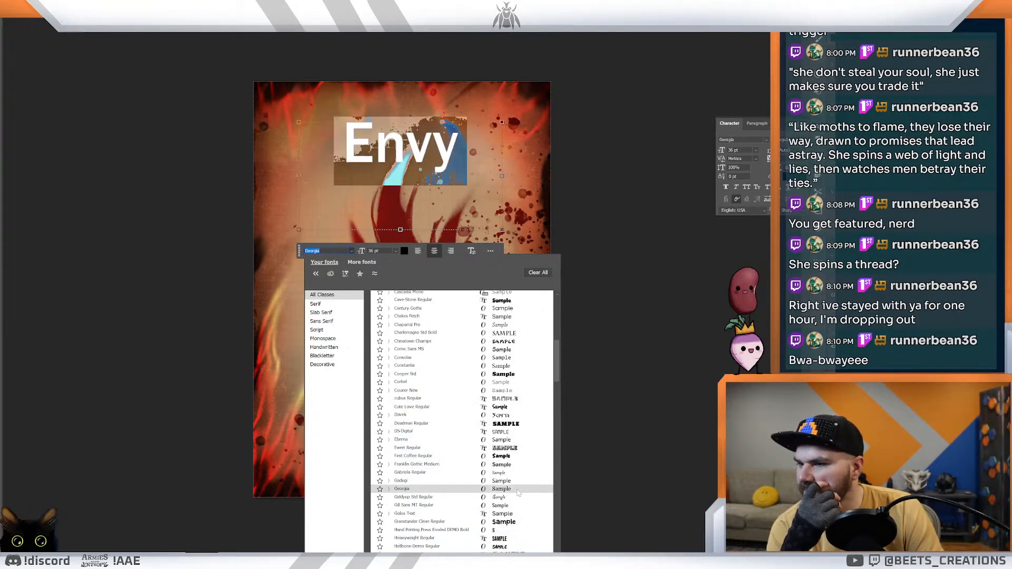
key("Down")
key("Down")
key("Down")
key("Down")
key("Down")
key("Down")
key("Down")
key("Down")
key("Down")
key("Down")
key("Down")
key("Down")
key("Down")
key("Down")
key("Down")
key("Down")
key("Down")
key("Down")
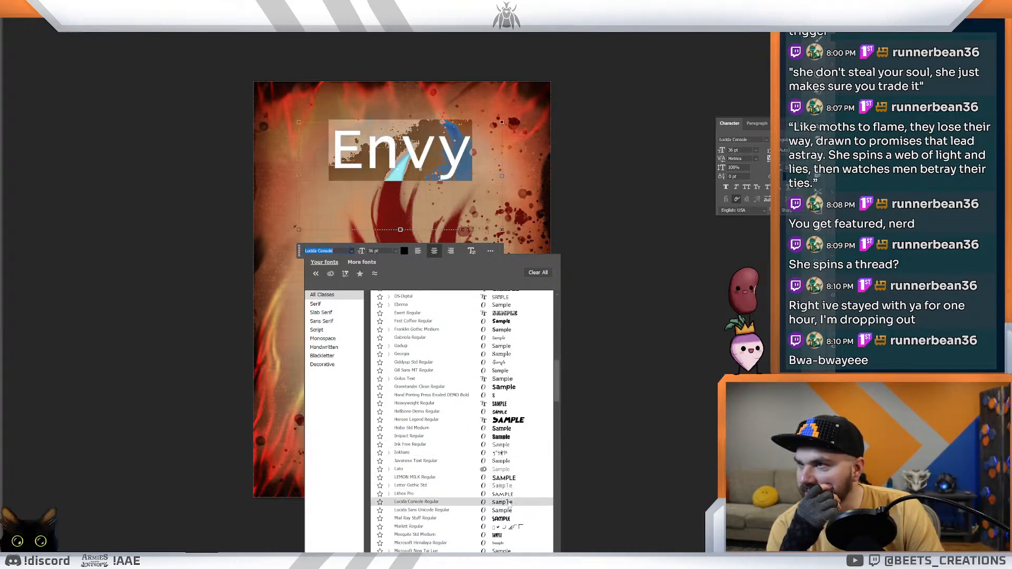
scroll(508, 503, "down", 3)
scroll(509, 505, "down", 2)
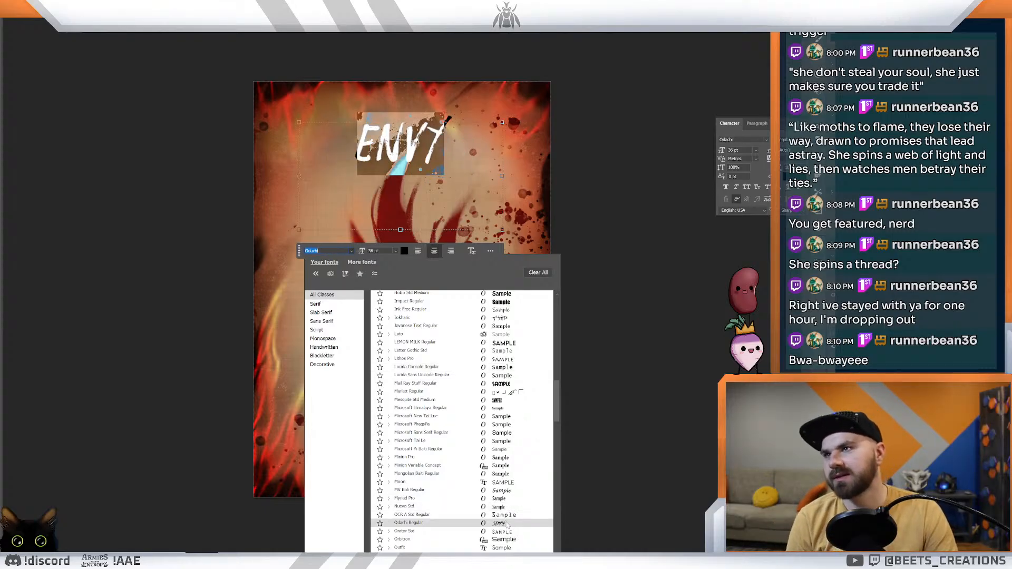
left_click(507, 523)
left_click(97, 209)
key("v")
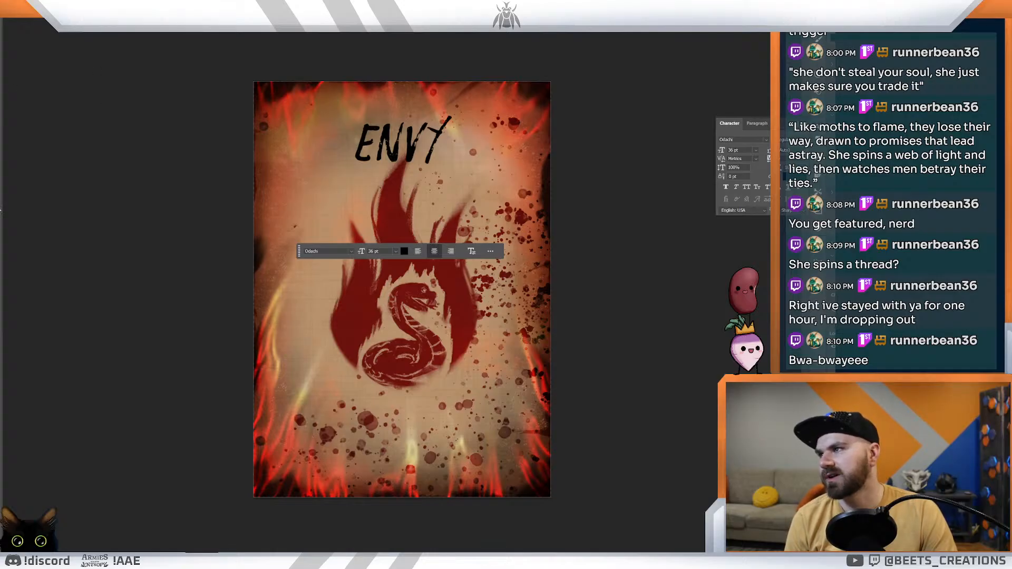
Step: Nudge the title slightly to the right so it sits centred above the flame
double_click(412, 147)
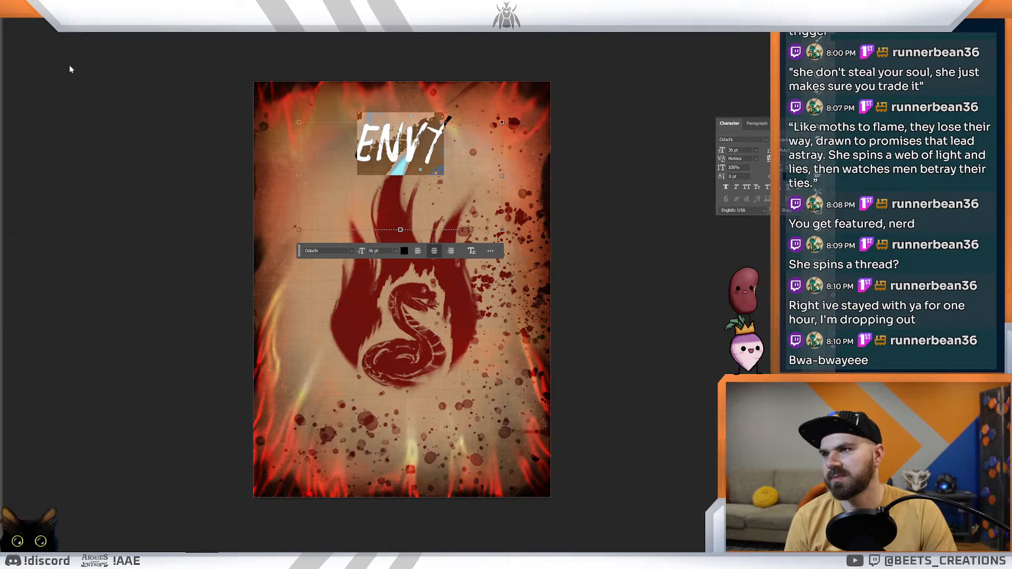
left_click(2, 42)
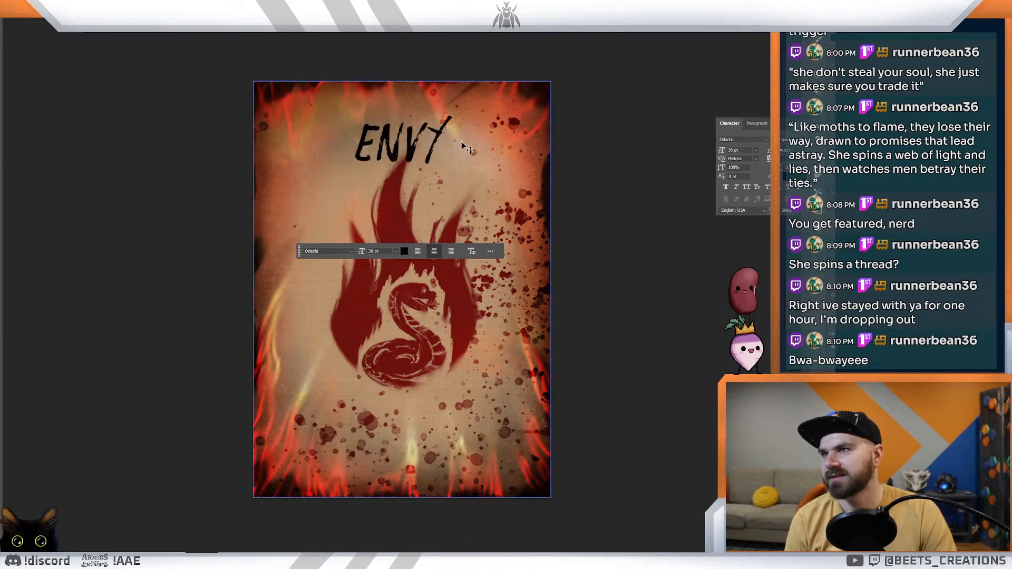
left_click_drag(387, 148, 390, 148)
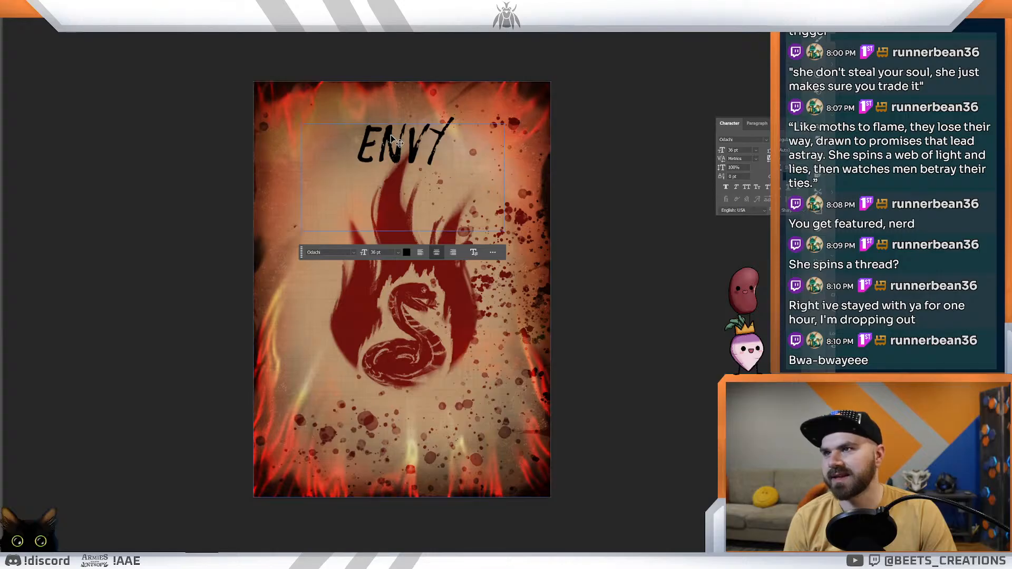
Step: Replace the title text with "ENVY" in capital letters
double_click(383, 148)
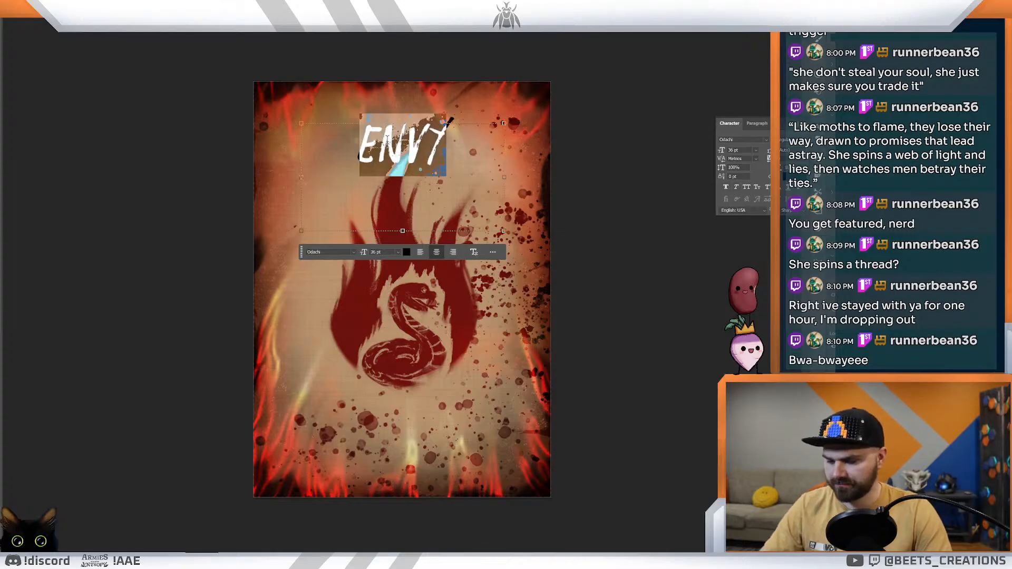
type("EE")
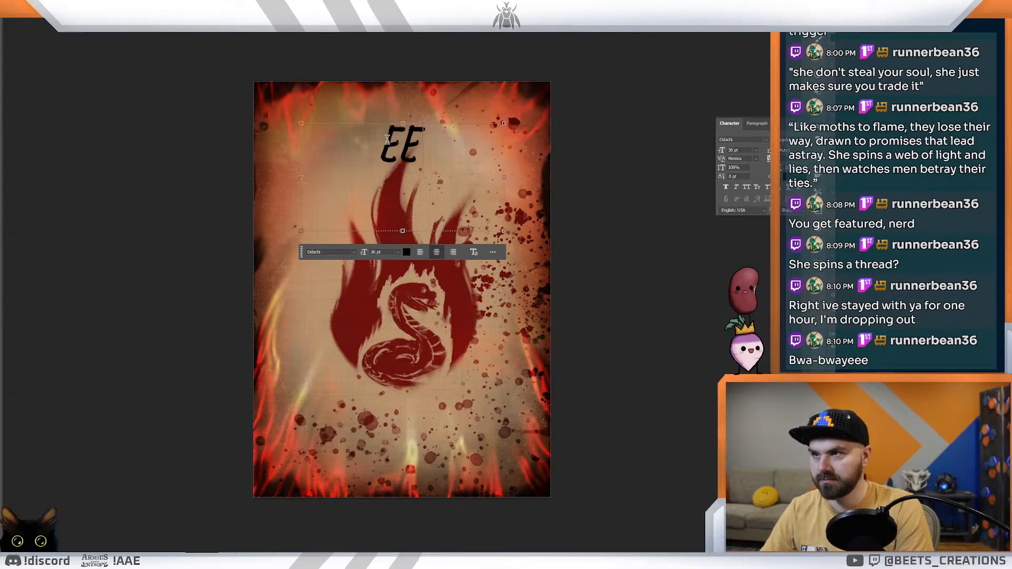
key("BackSpace")
key("BackSpace")
type("ENVY")
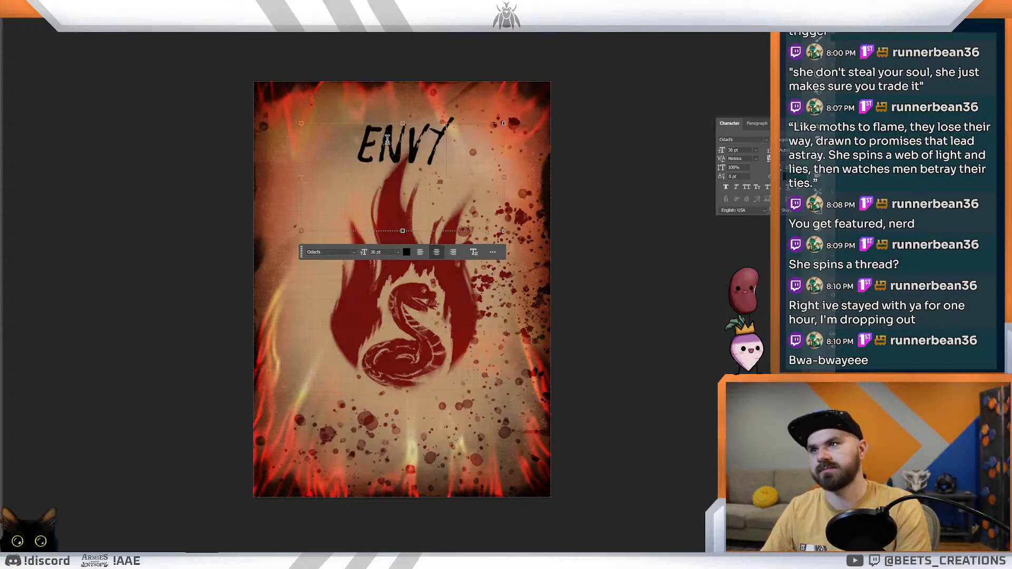
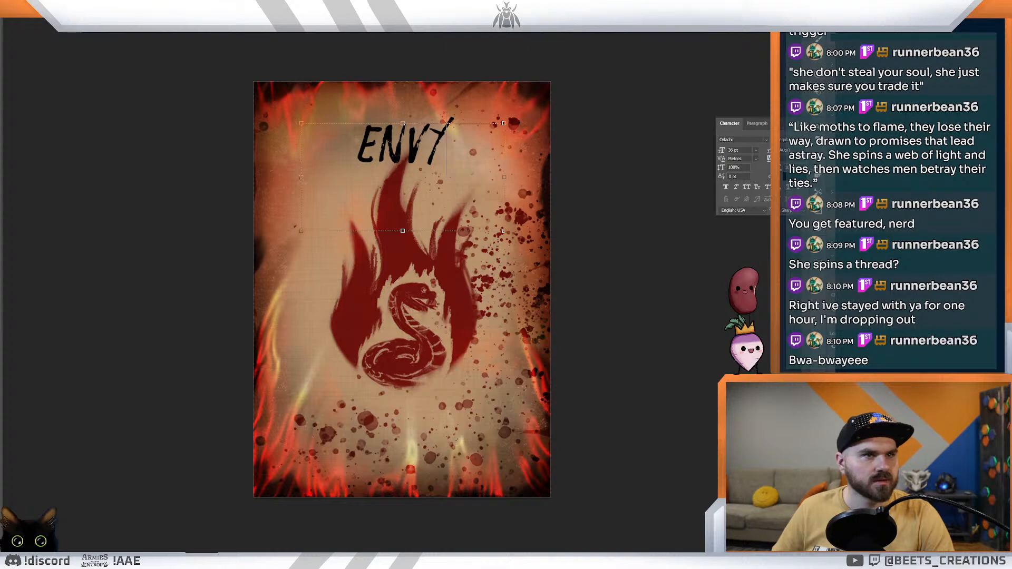
Step: Switch to the font bundle's Preview Images folder and view the 3D Hand Drawns preview at the start of the collection
left_click_drag(1011, 89, 573, 62)
scroll(403, 255, "up", 15)
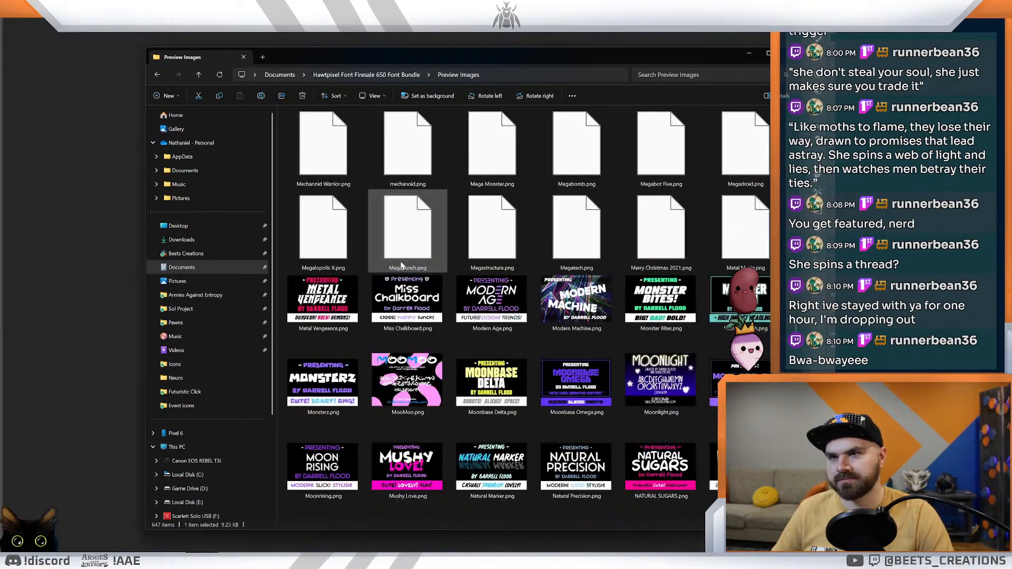
scroll(390, 271, "up", 15)
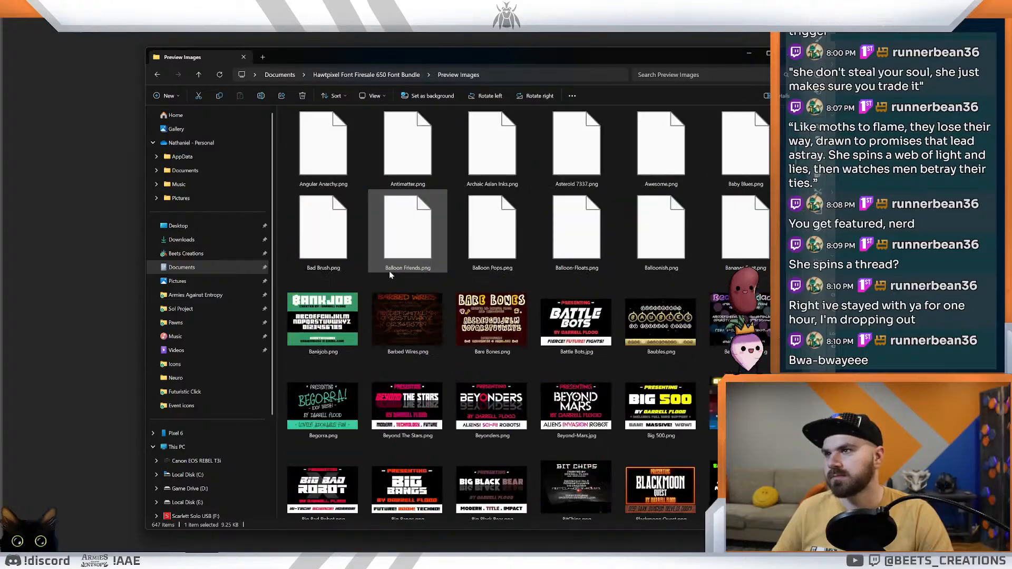
double_click(353, 146)
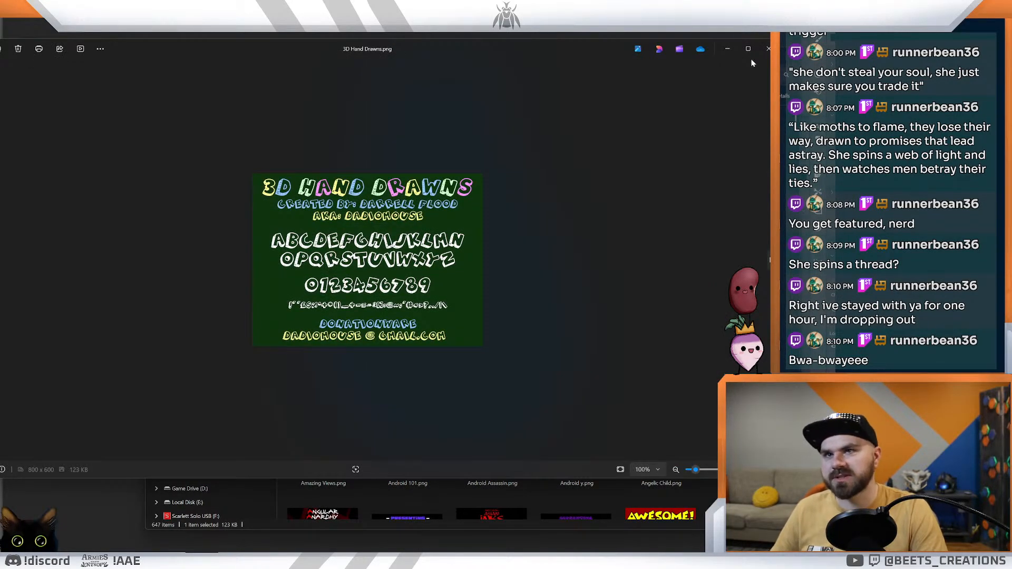
left_click(767, 49)
left_click(765, 53)
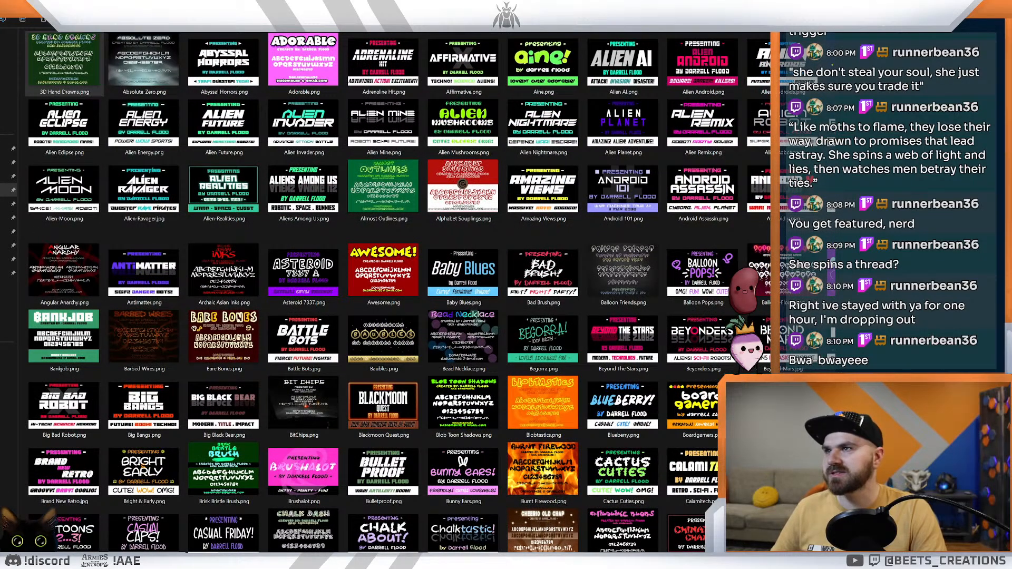
key("F11")
left_click(560, 114)
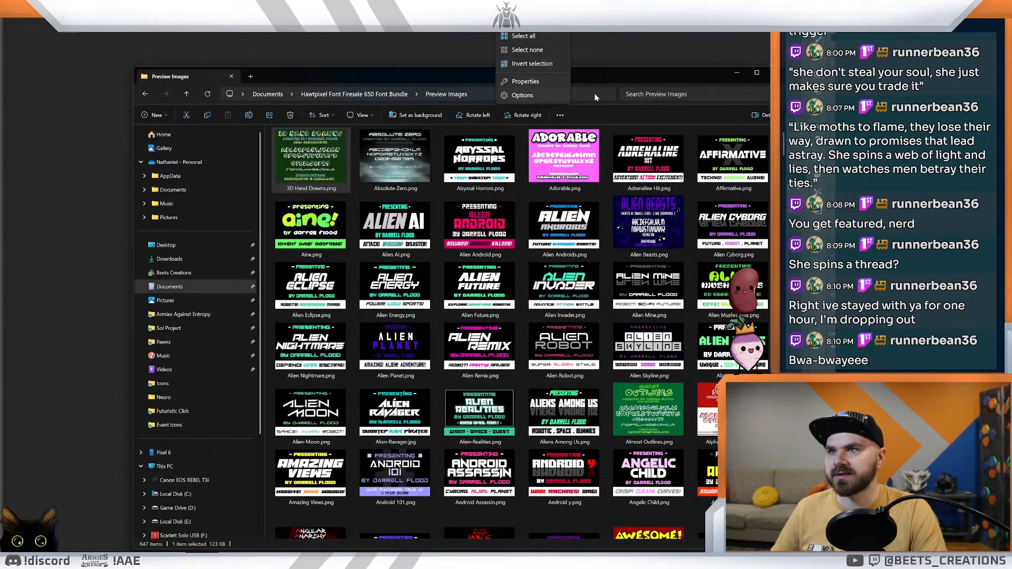
key("alt+Tab")
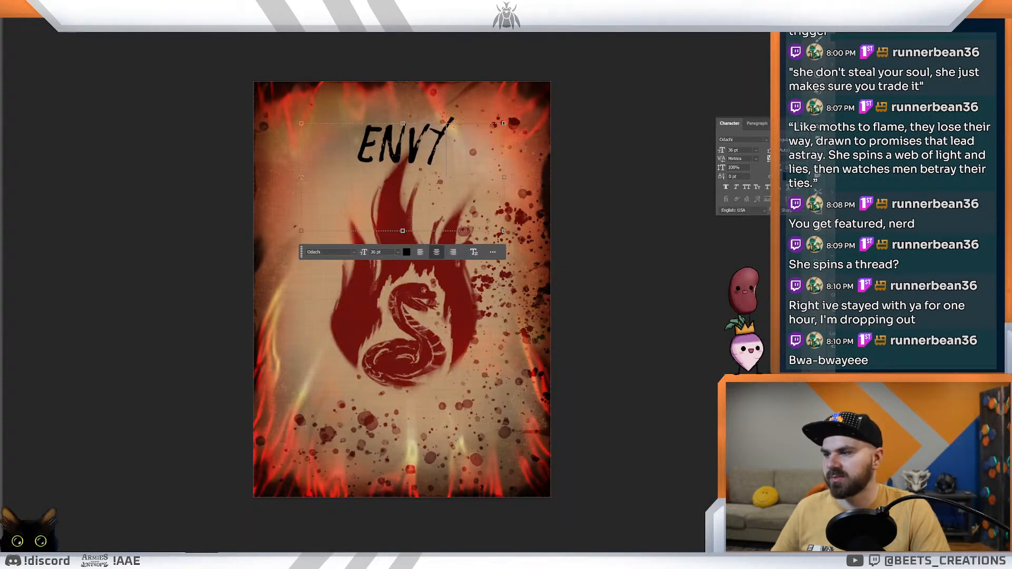
key("alt+Tab")
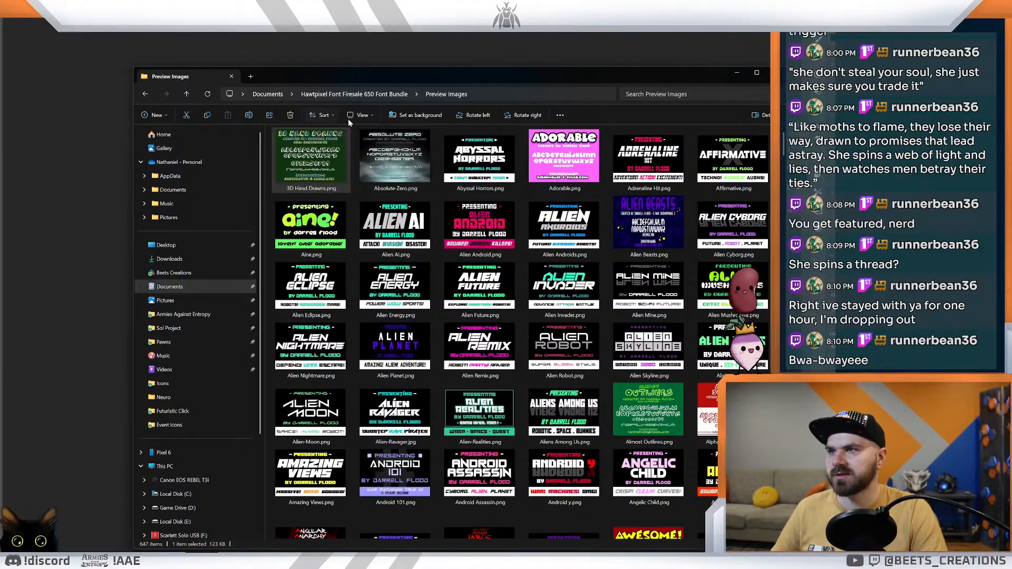
left_click(362, 115)
left_click(376, 139)
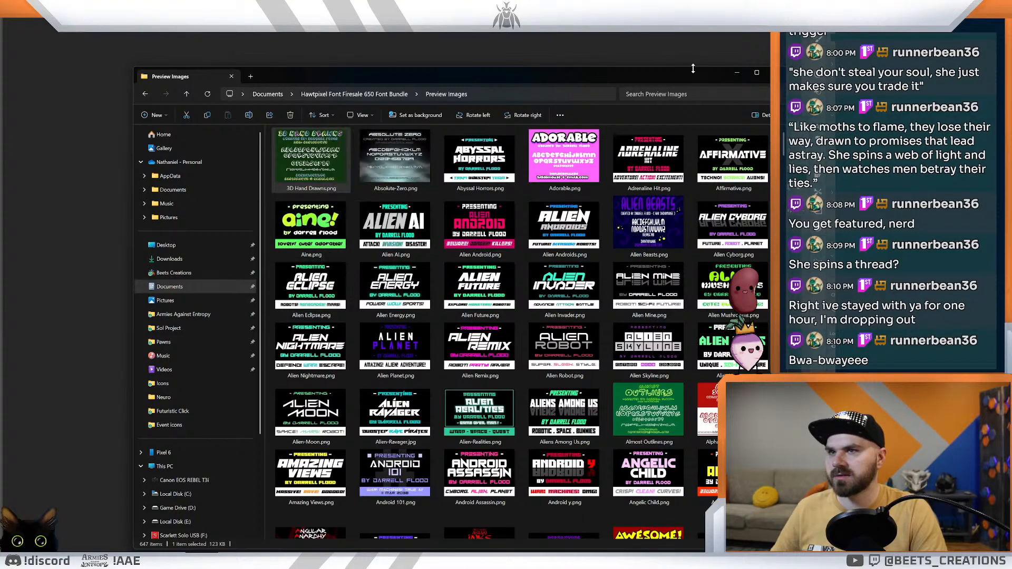
Step: Maximise the font preview folder and examine the Bad Brush and Archaic Asian Inks previews for a brush-style title font
left_click(759, 74)
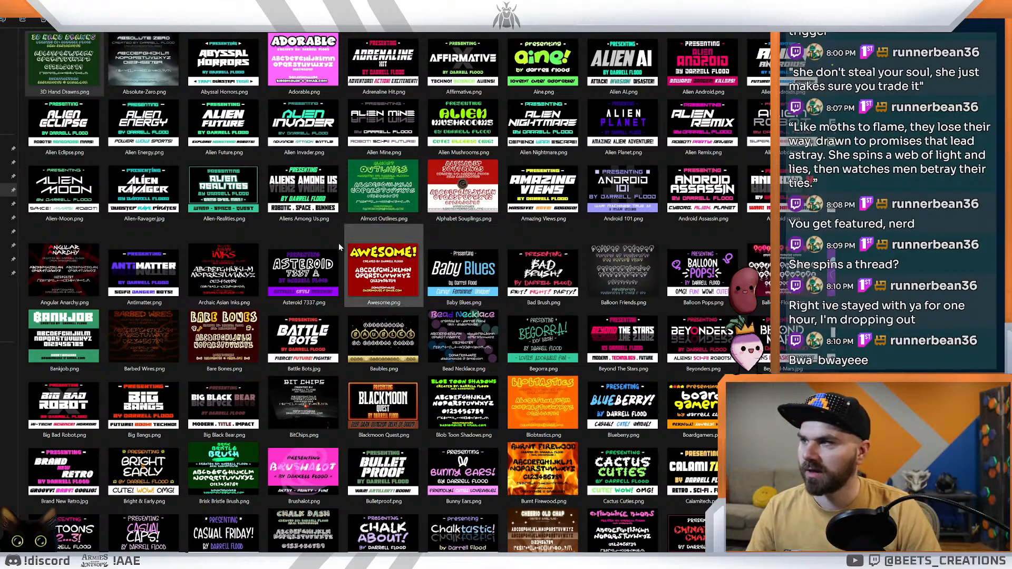
double_click(536, 274)
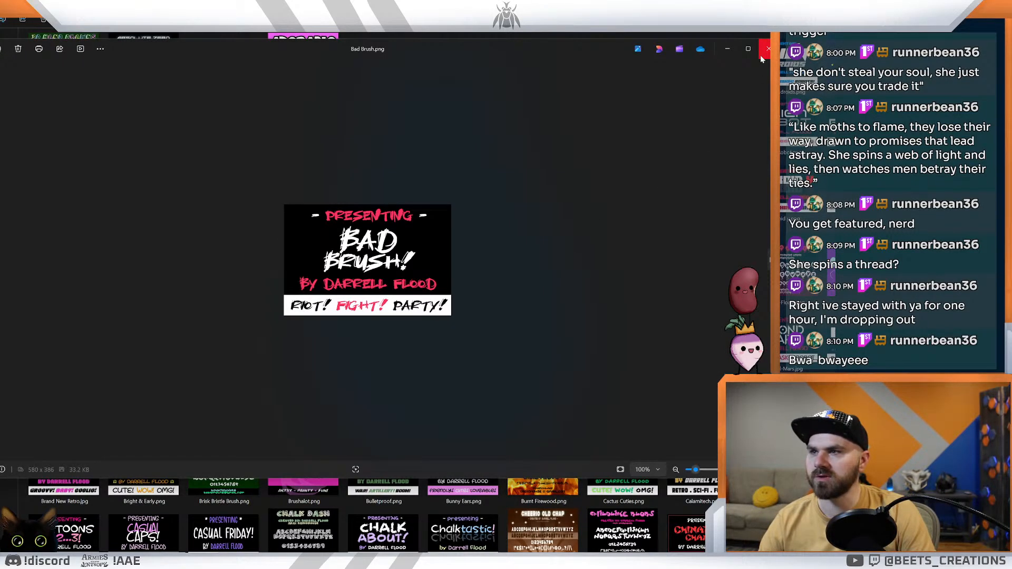
left_click(761, 57)
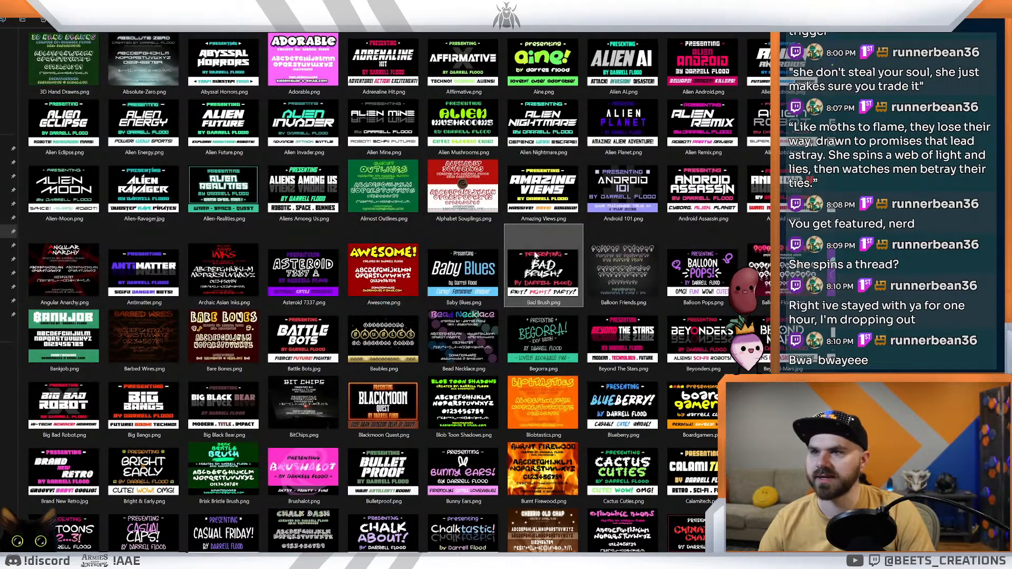
double_click(210, 284)
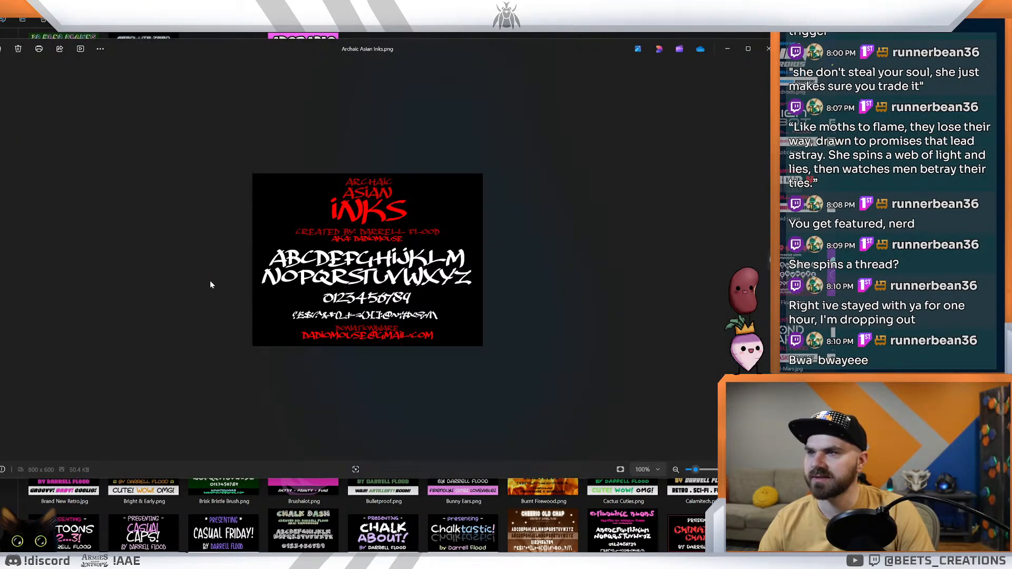
left_click(764, 48)
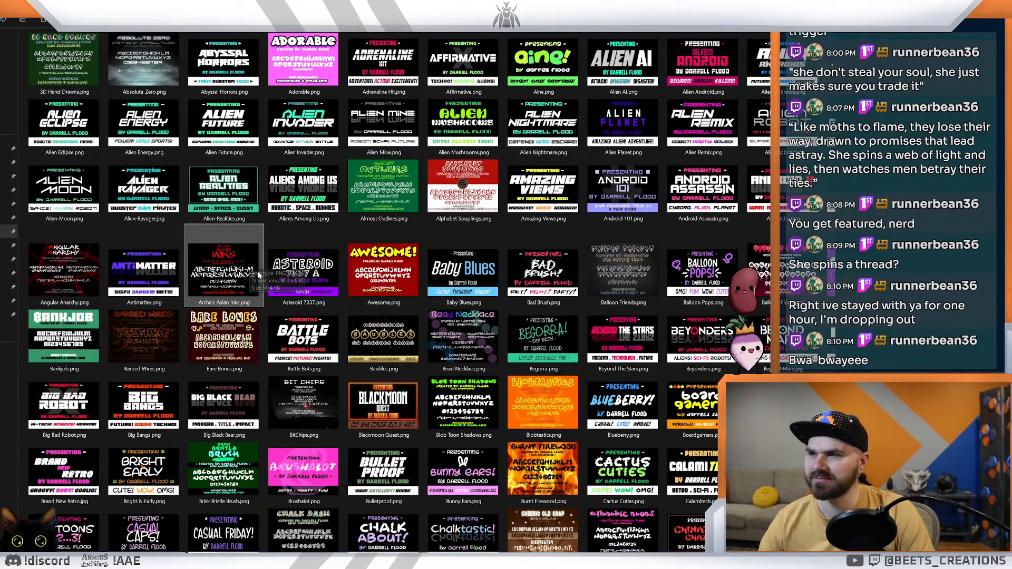
double_click(231, 278)
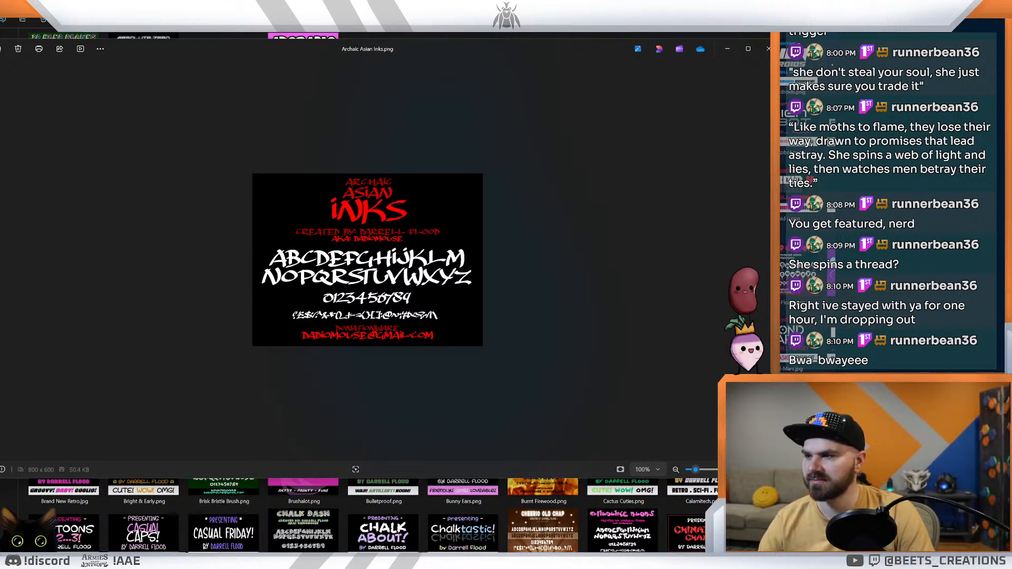
Step: Switch back to Photoshop, preview other fonts on the "ENVY" title, and leave text editing
mouse_move(150, 563)
left_click(150, 533)
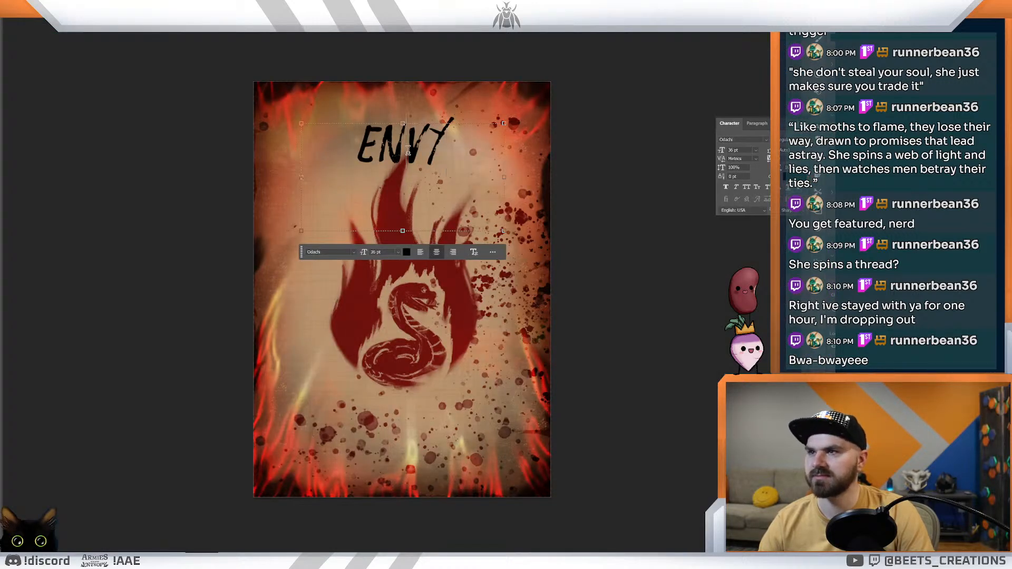
left_click(352, 254)
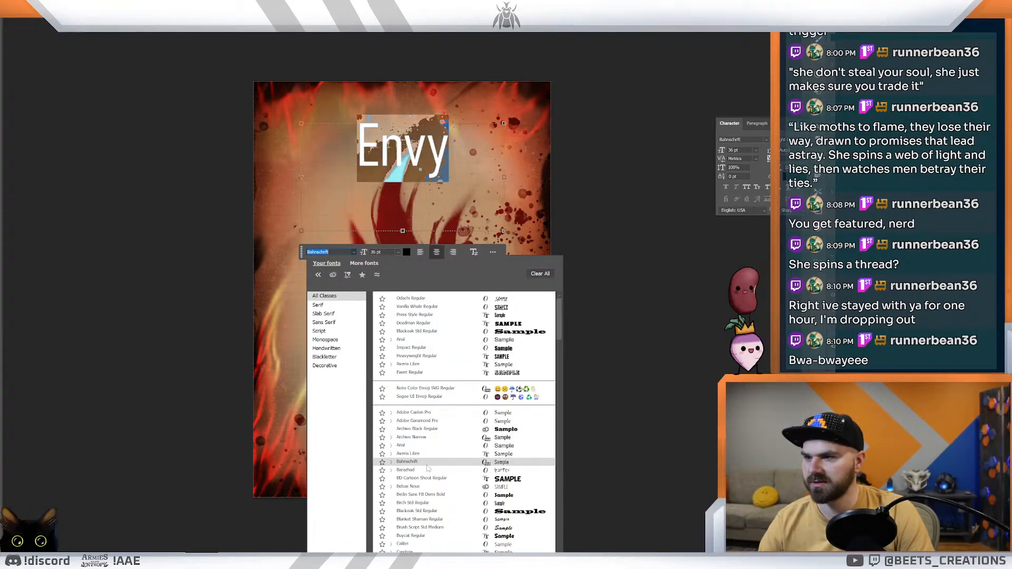
left_click(653, 333)
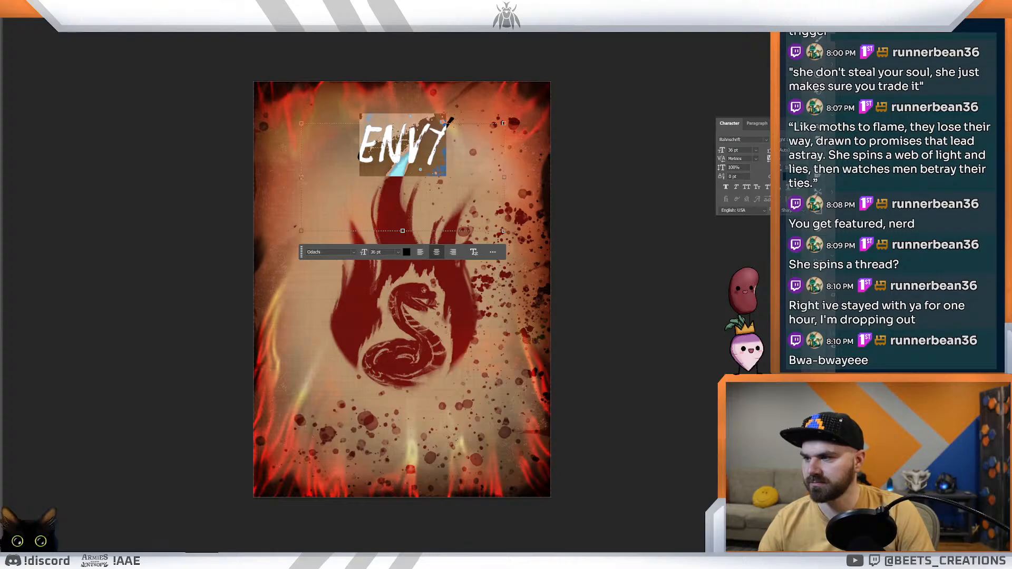
mouse_move(169, 561)
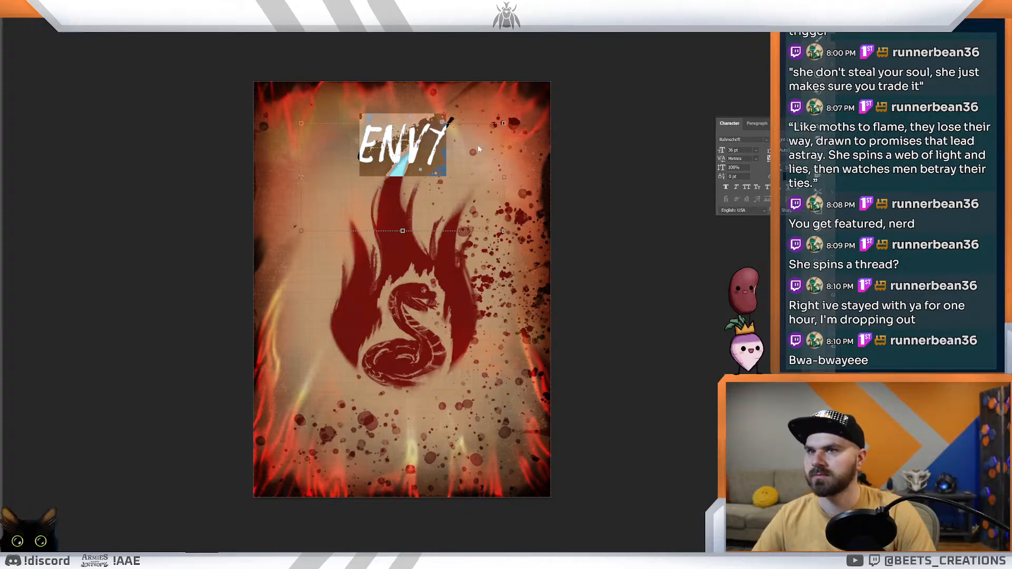
left_click(412, 146)
double_click(412, 146)
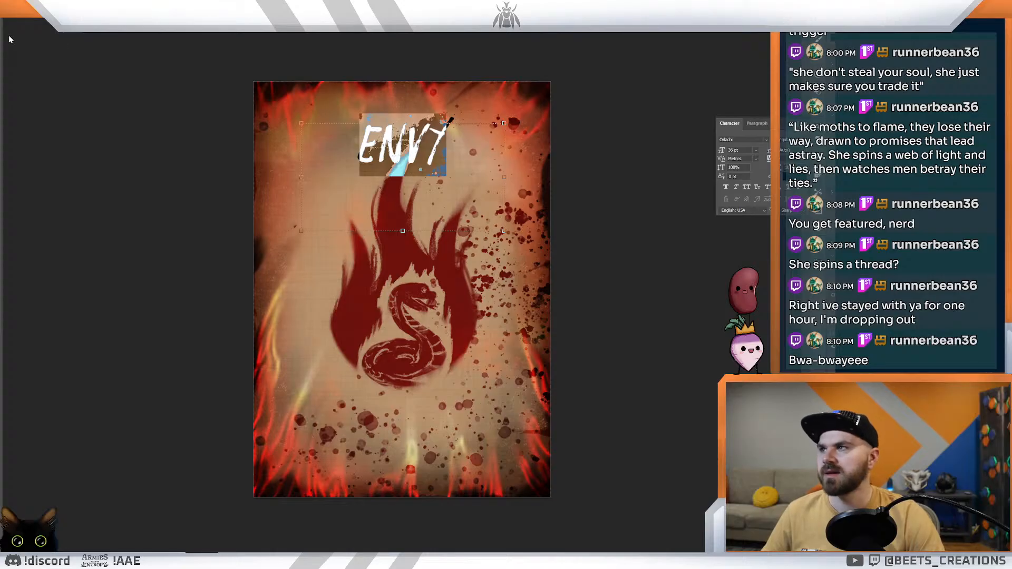
left_click(122, 160)
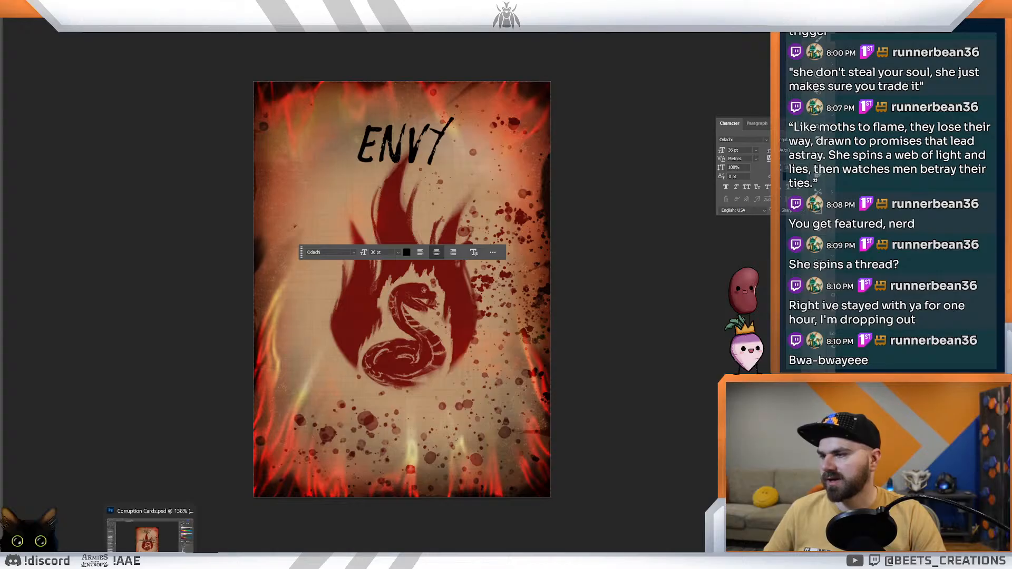
Step: Switch to Dextrous and open the Blight of Blackridge corruption card layout from your layouts
mouse_move(85, 561)
left_click(129, 533)
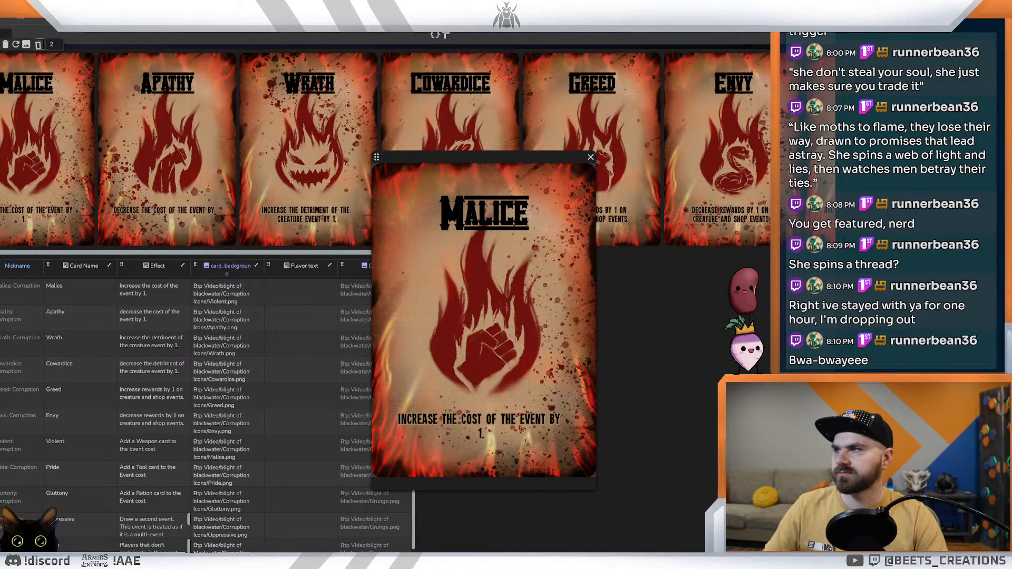
key("alt+Left")
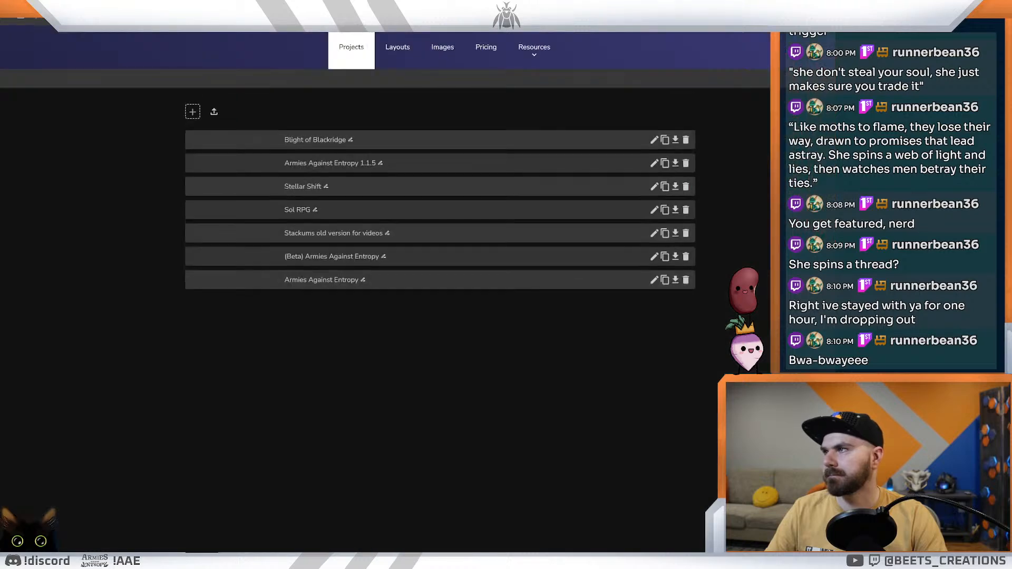
left_click(398, 47)
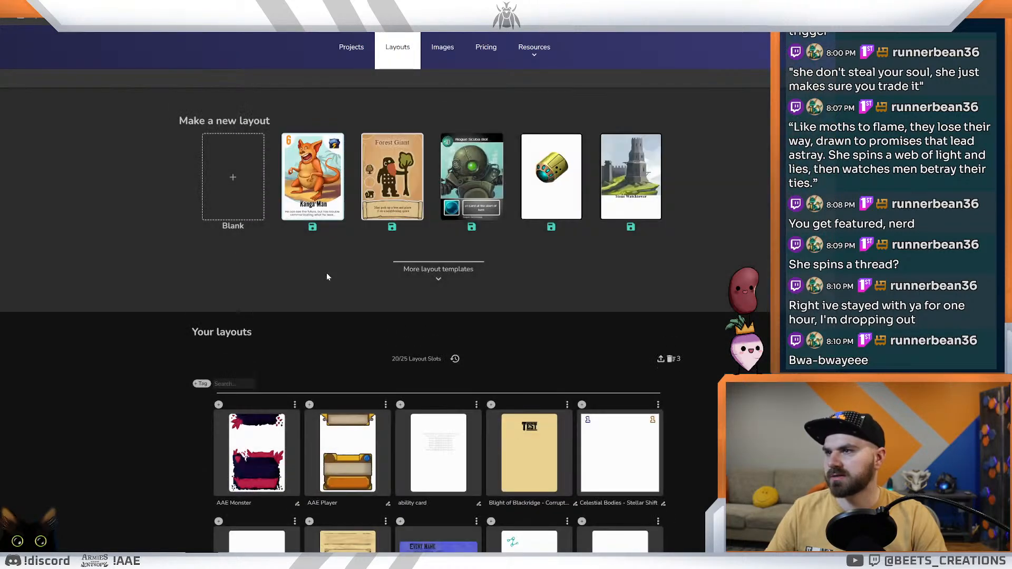
scroll(526, 343, "down", 3)
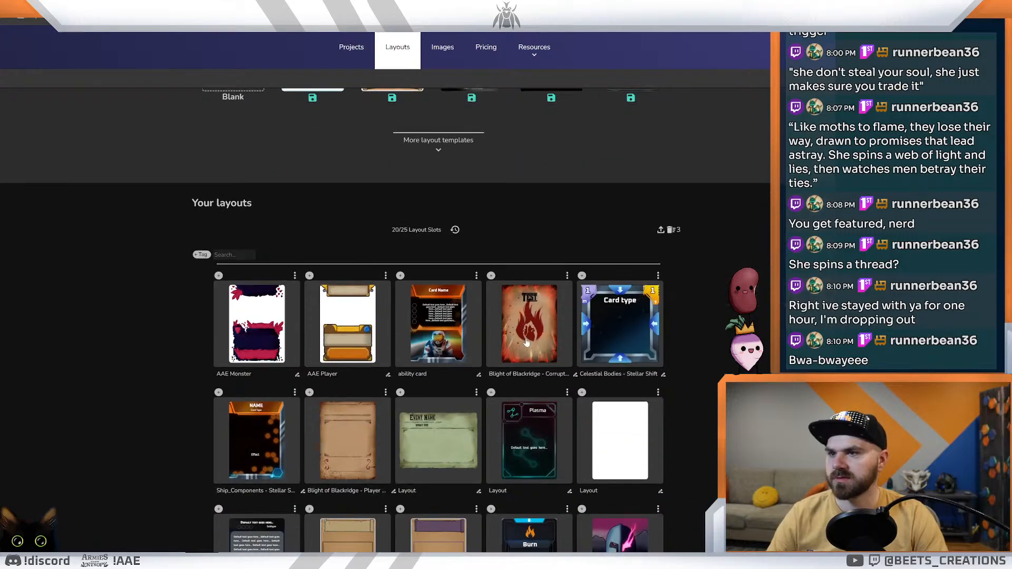
left_click(526, 342)
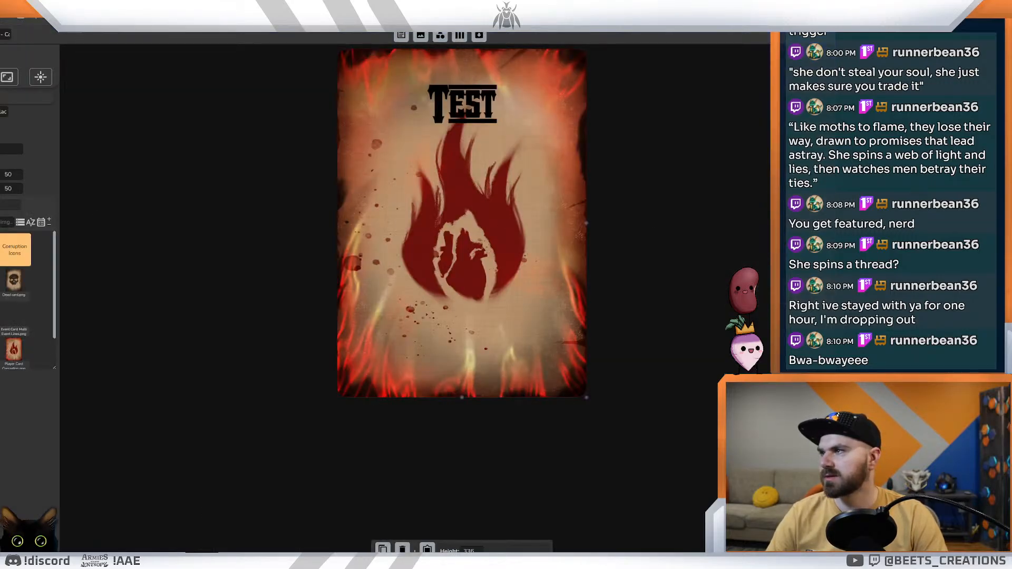
key("alt+Tab")
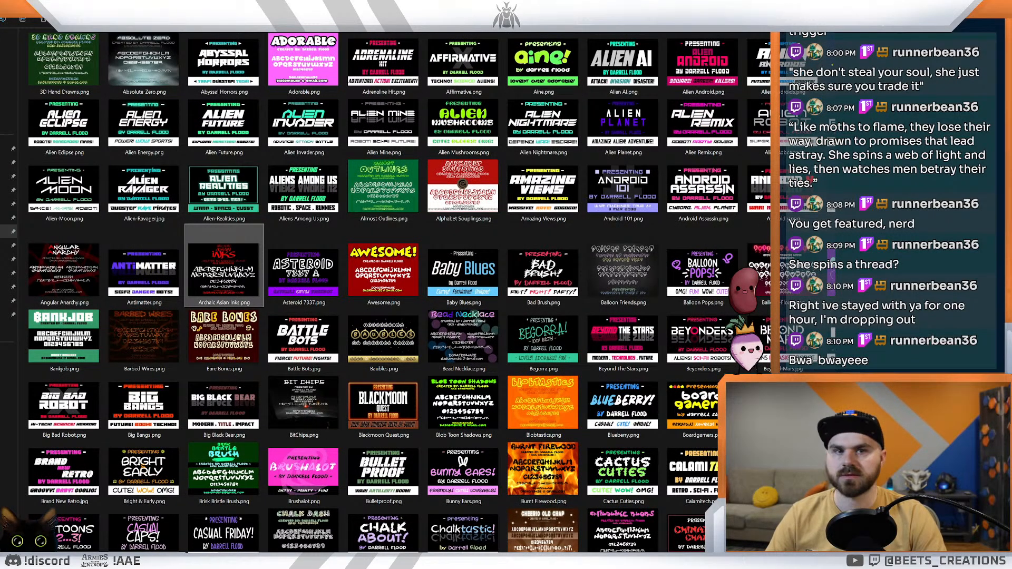
left_click(9, 37)
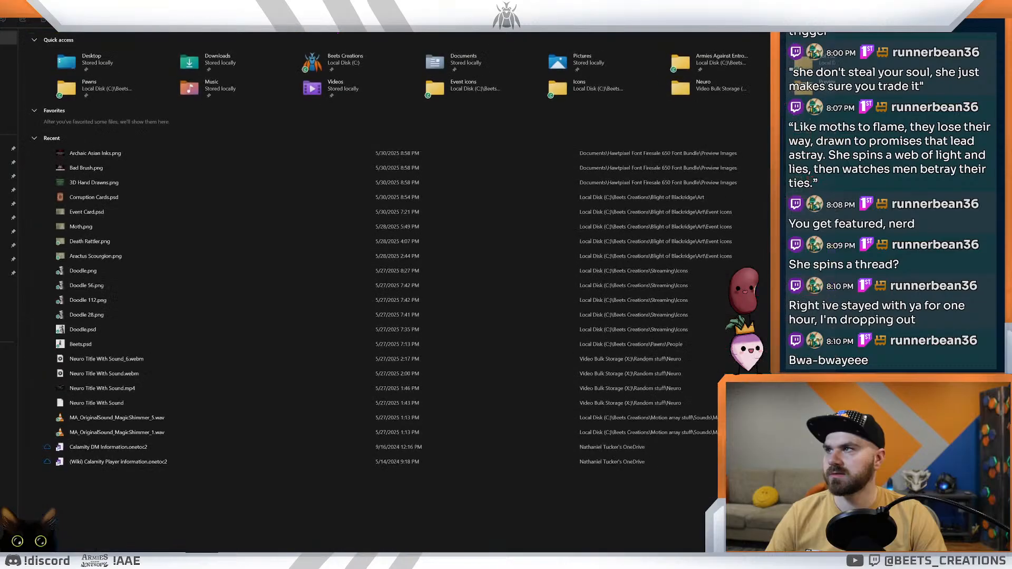
double_click(369, 82)
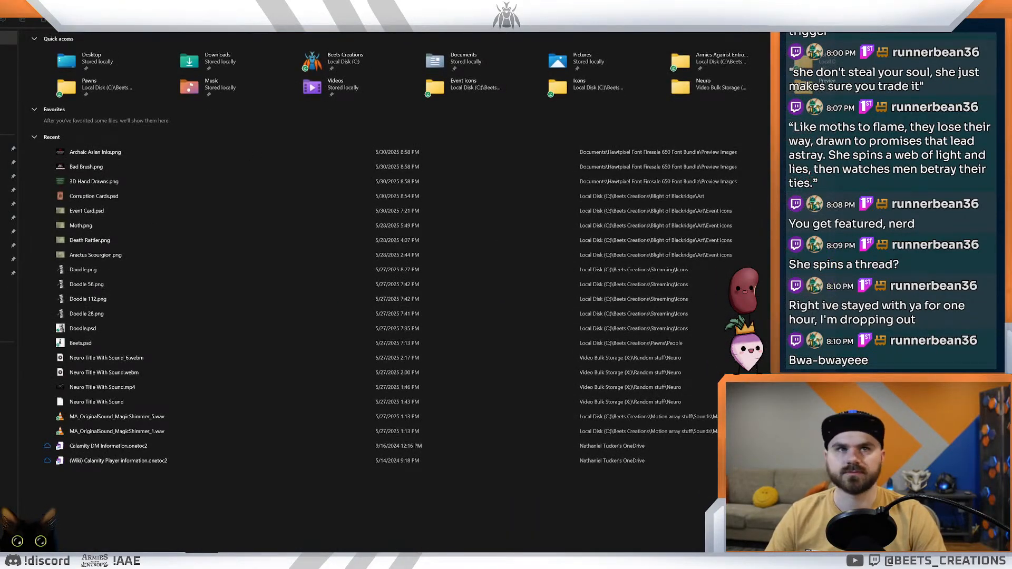
key("alt+F4")
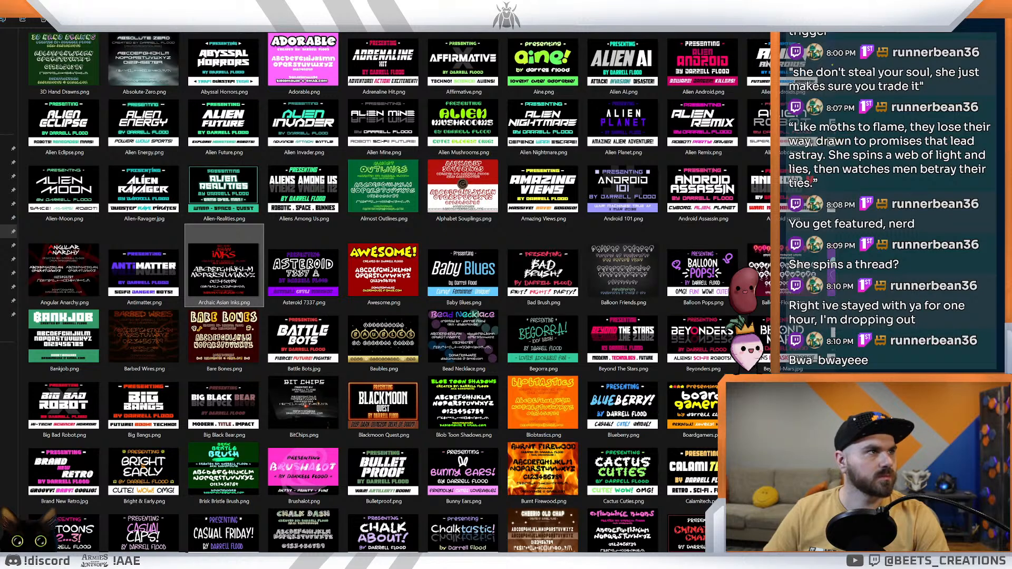
key("alt+Tab")
key("alt+Tab")
key("alt+Tab")
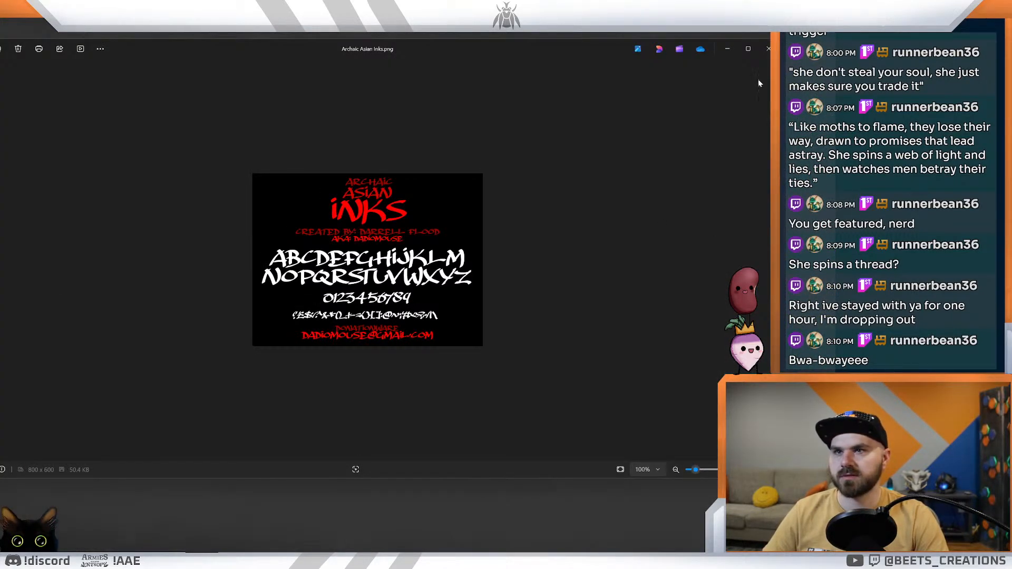
Step: Minimise the font preview, open Odachi.zip from the desktop, and copy Odachi.otf out of it onto the desktop
left_click(732, 51)
right_click(508, 216)
left_click(547, 216)
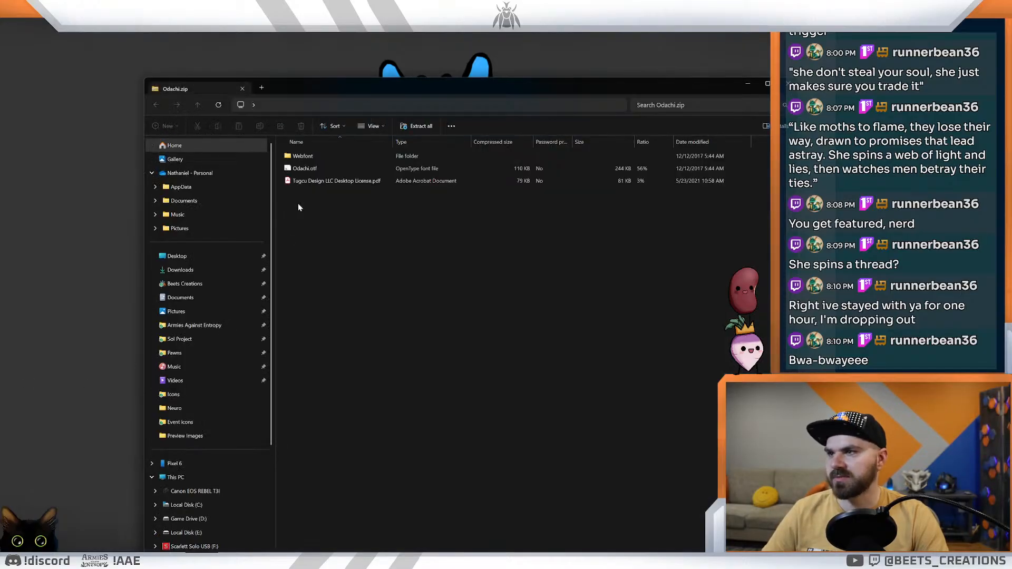
left_click_drag(315, 168, 51, 368)
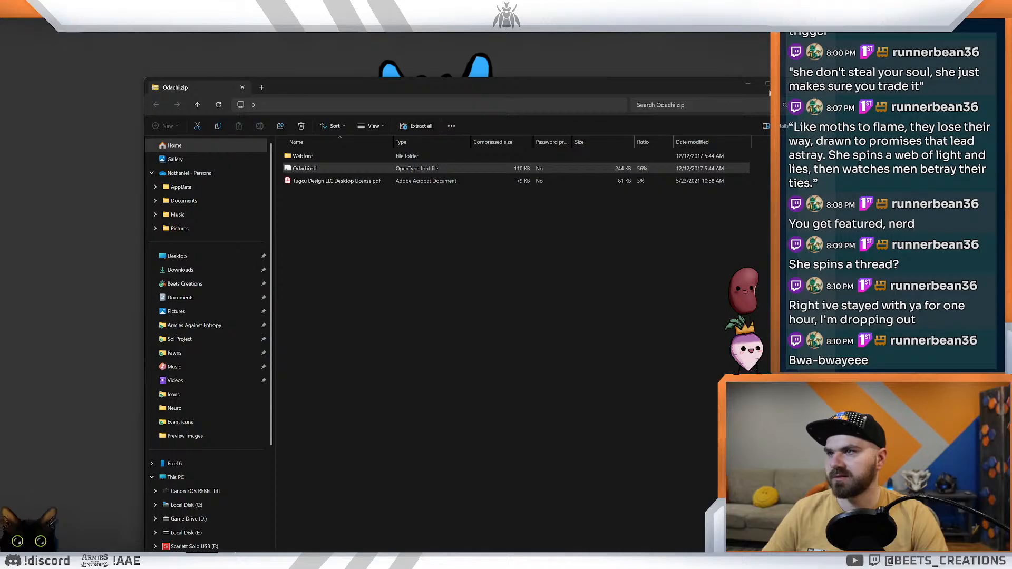
left_click(787, 87)
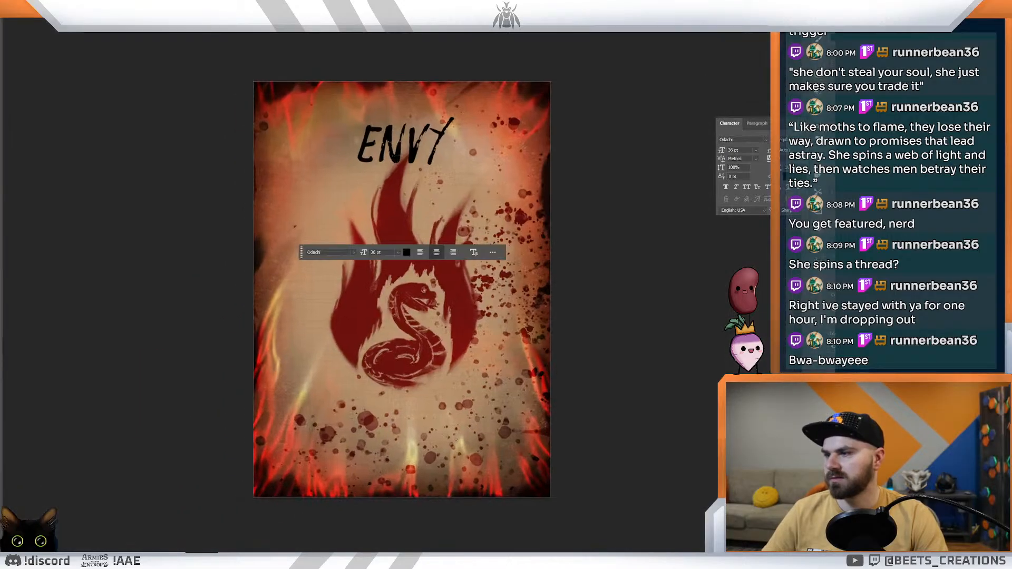
Step: Switch to the Dextrous corruption card layout and open the font choices for the "Test" title
mouse_move(93, 561)
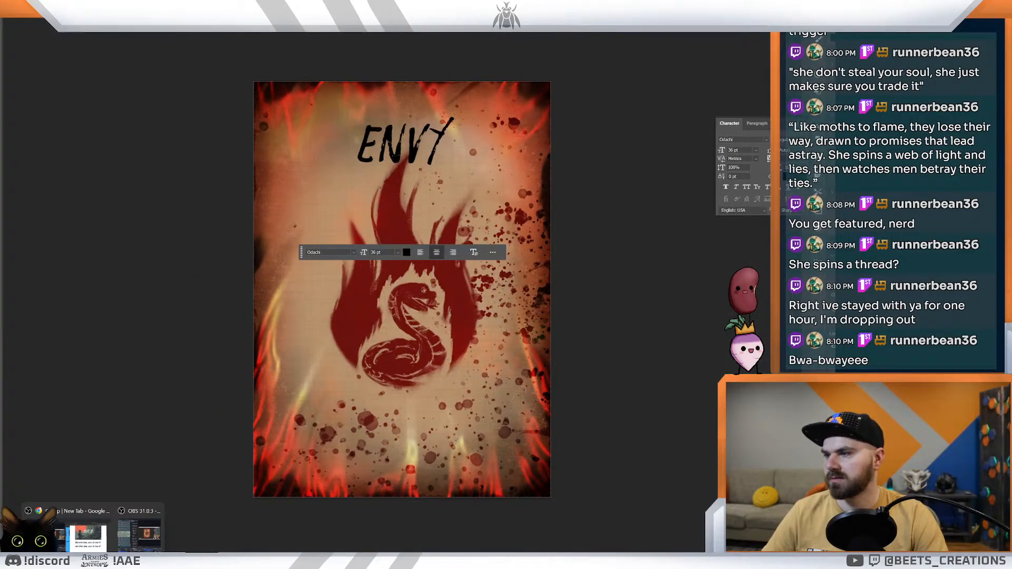
left_click(69, 560)
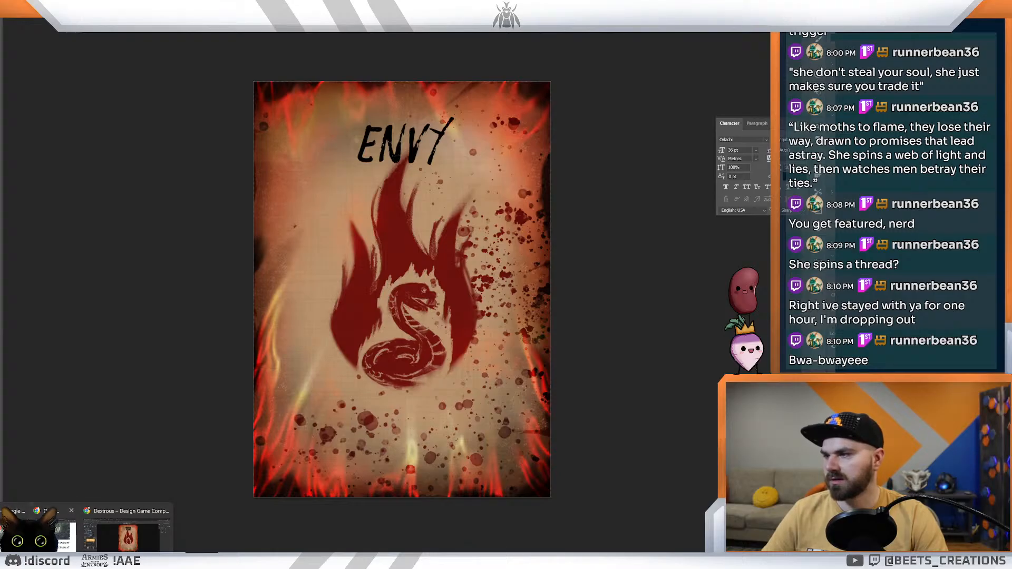
left_click(126, 535)
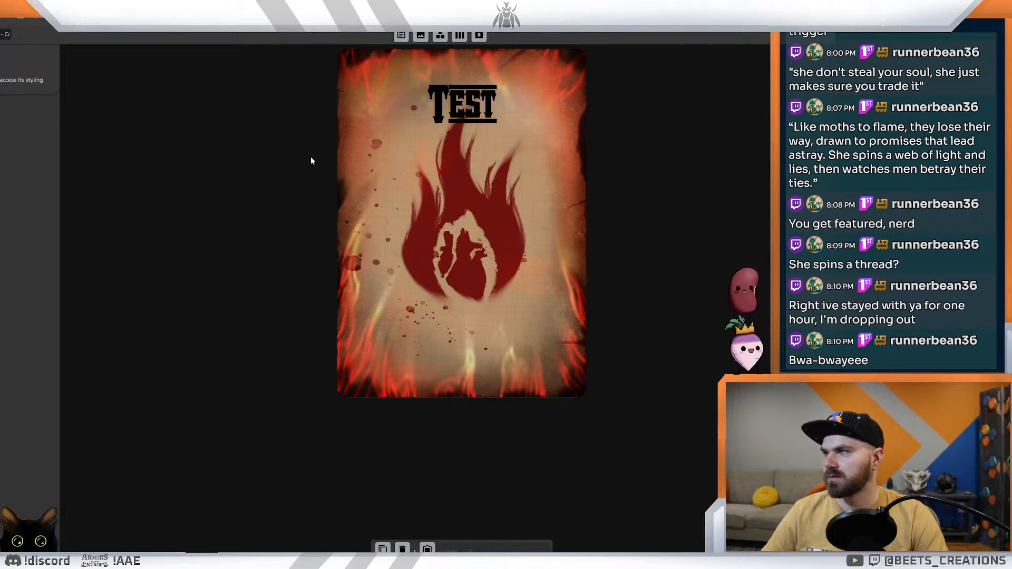
left_click(462, 111)
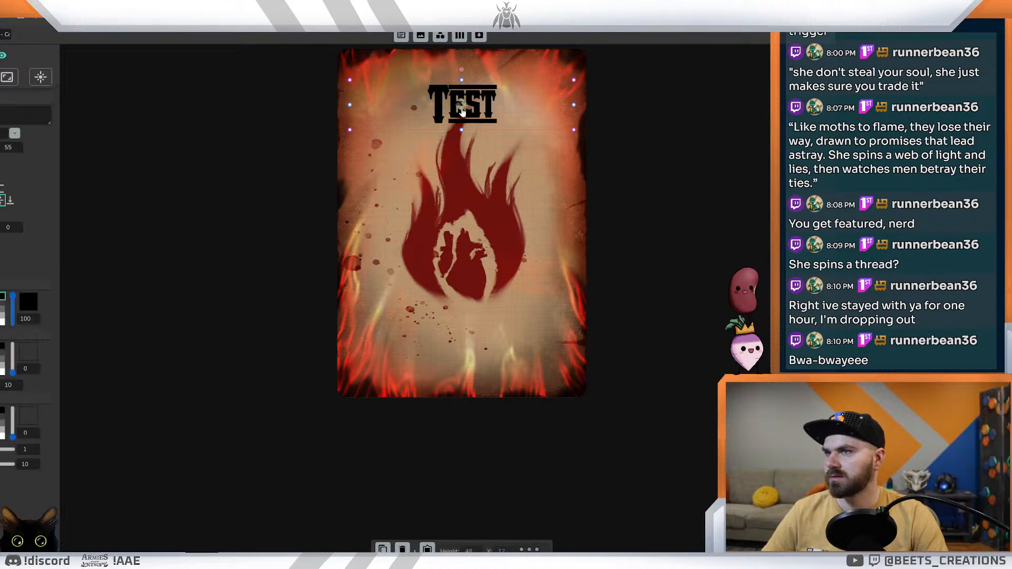
left_click(14, 133)
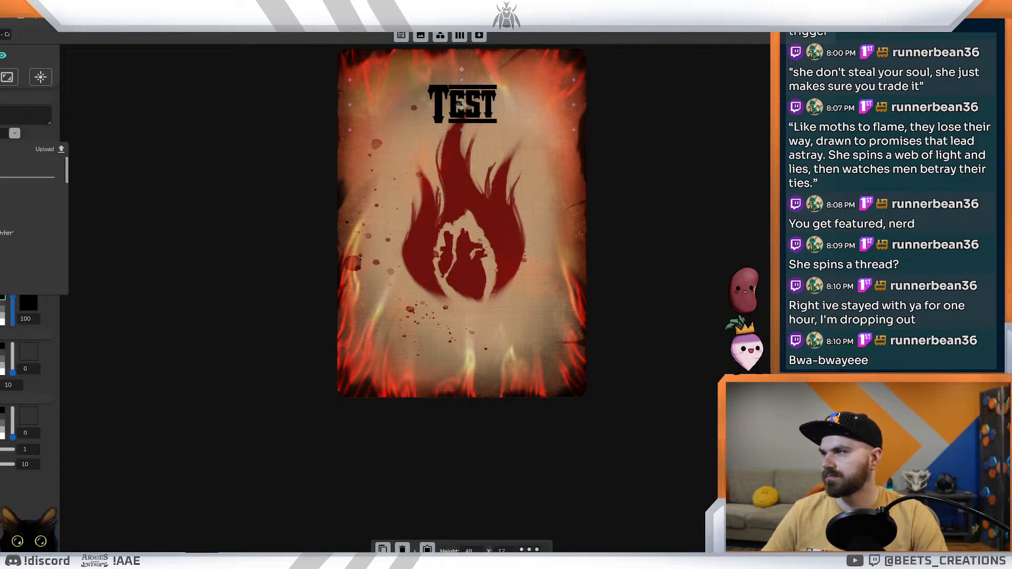
Step: Upload Odachi.otf as a custom font named "odachi" with normal style, normal weight and opentype format for the title, and close the upload dialog
left_click(50, 149)
left_click(417, 253)
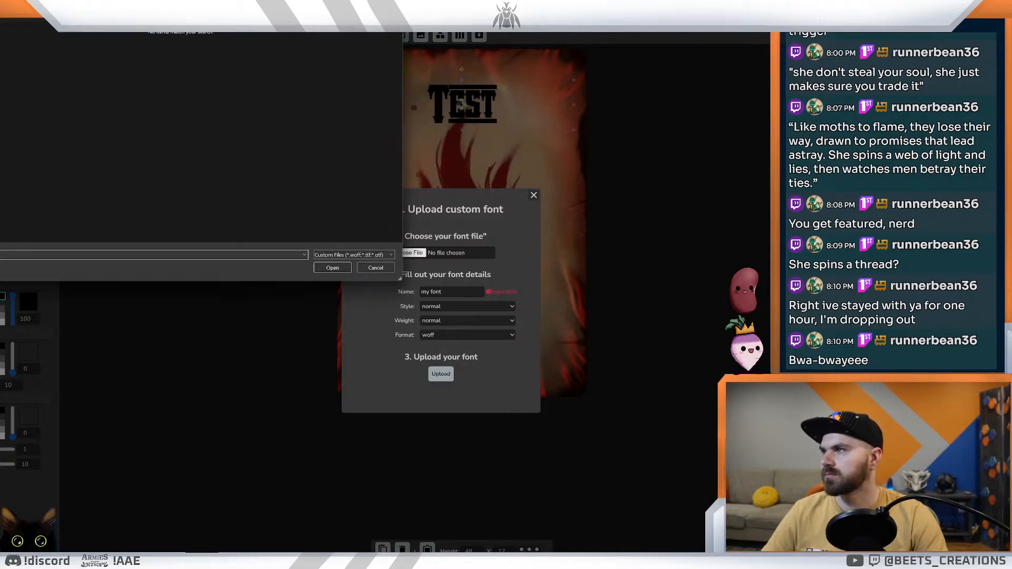
left_click(105, 78)
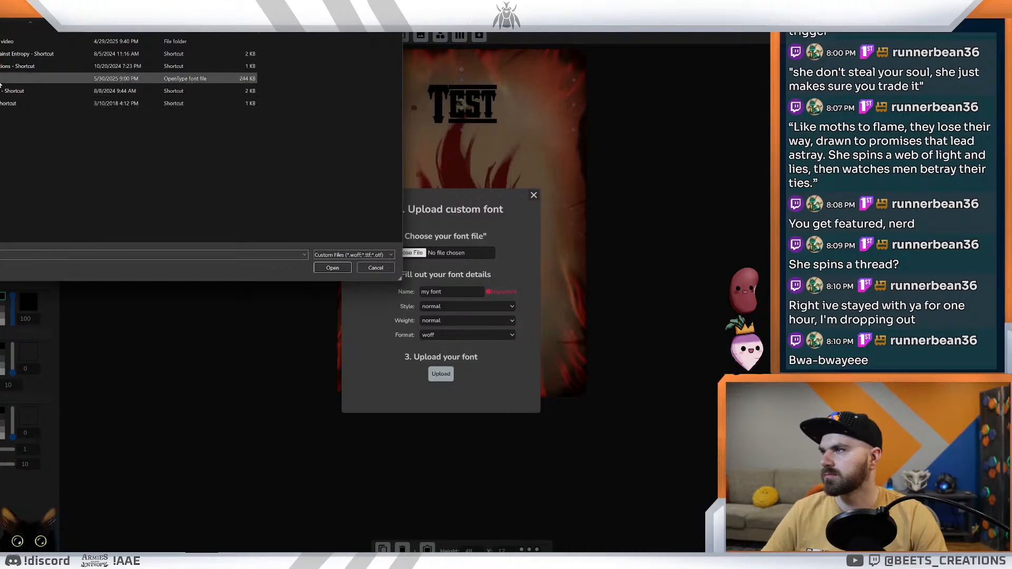
left_click(340, 268)
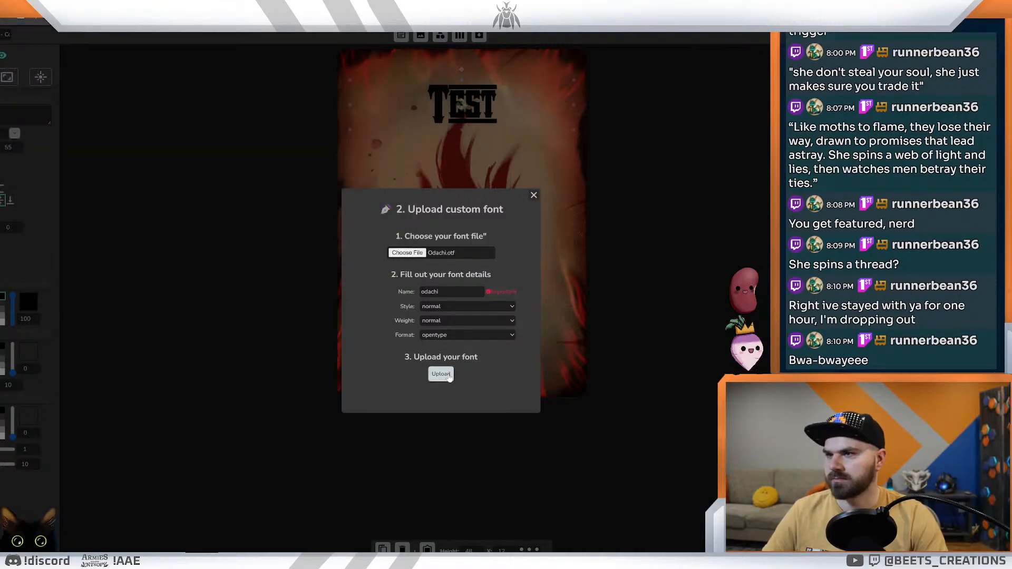
left_click(441, 374)
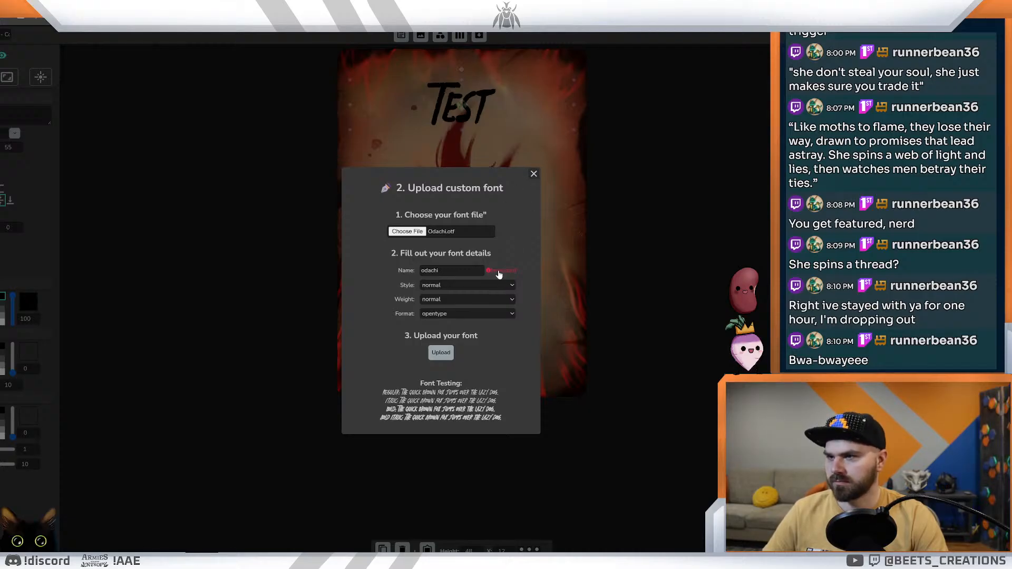
mouse_move(499, 274)
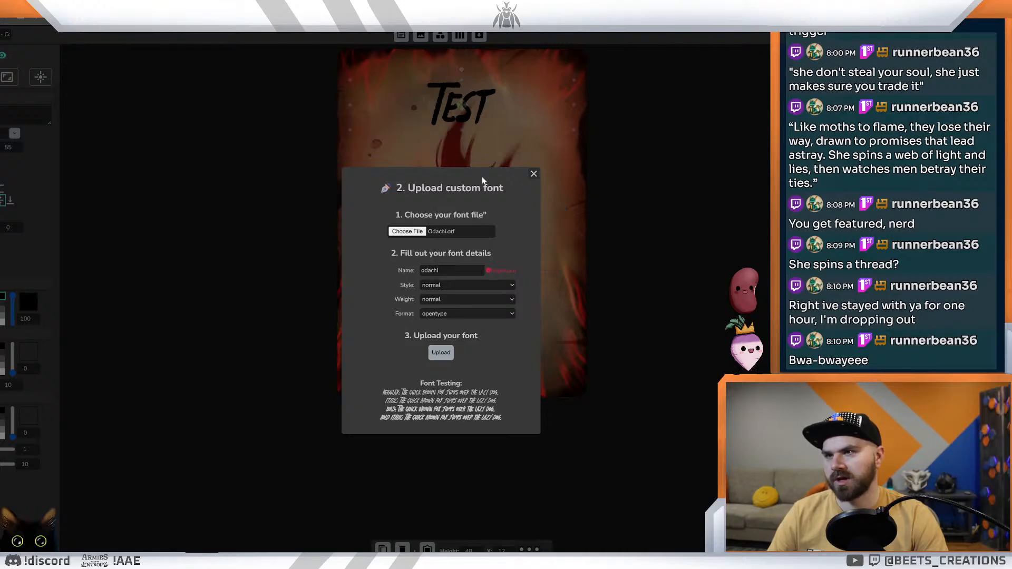
left_click(533, 173)
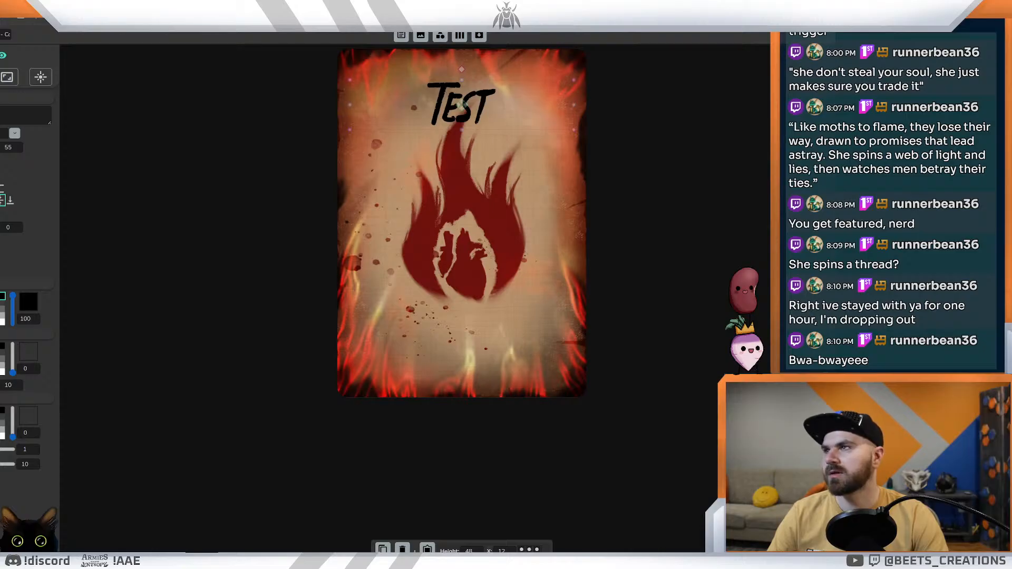
left_click(158, 6)
key("ctrl+Tab")
key("ctrl+Tab")
key("ctrl+Tab")
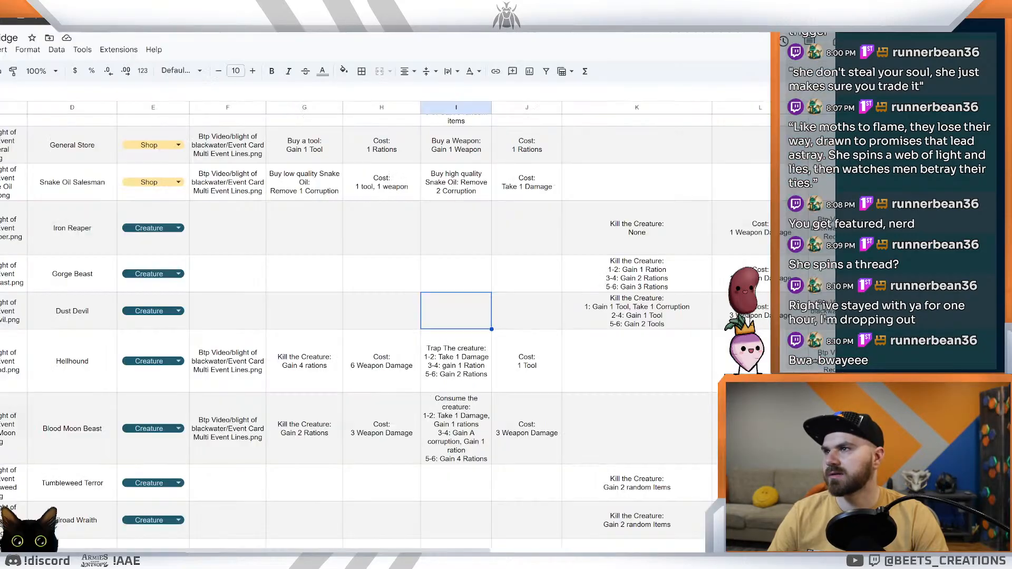
key("ctrl+Tab")
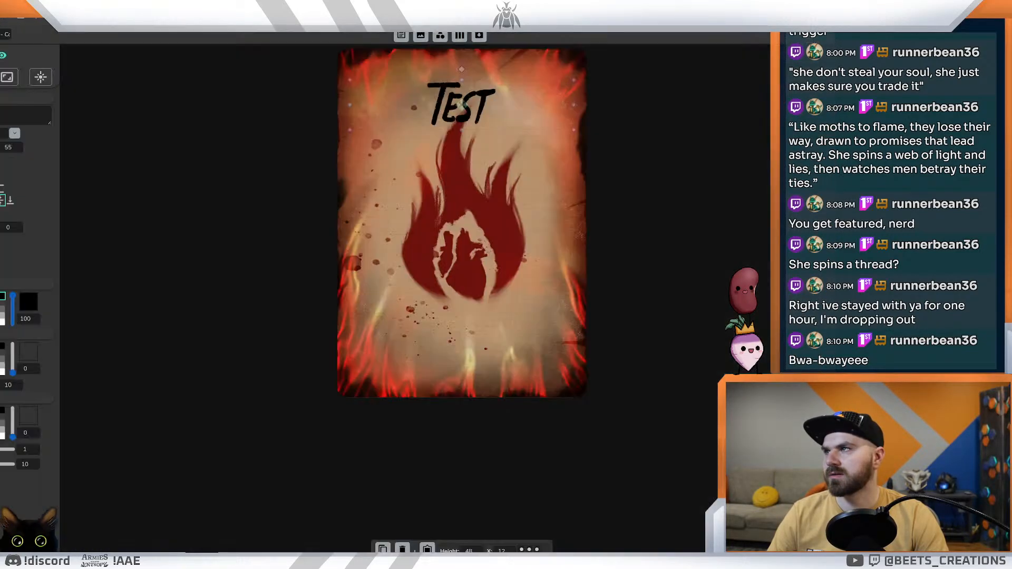
left_click(378, 7)
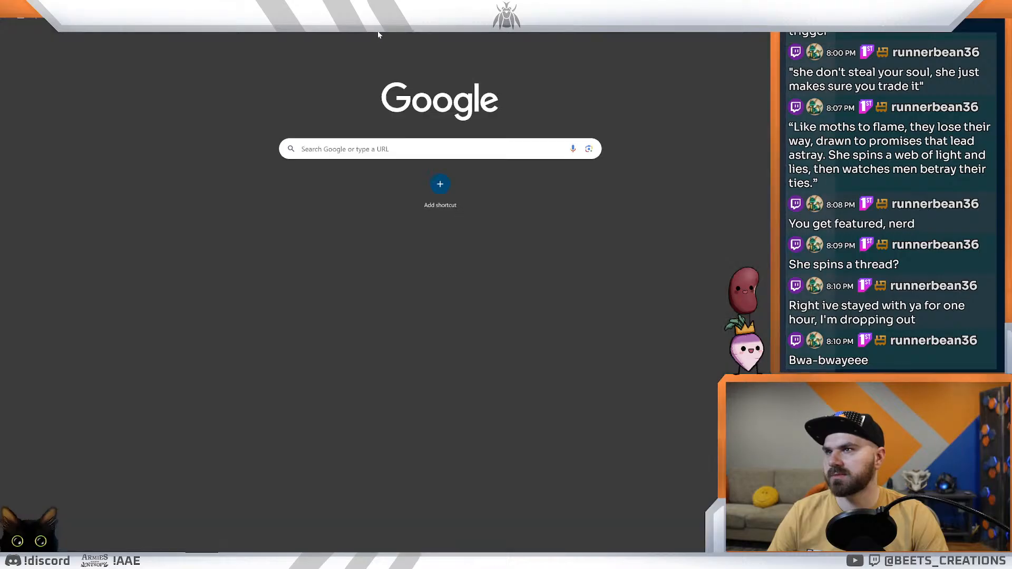
key("ctrl+shift+Tab")
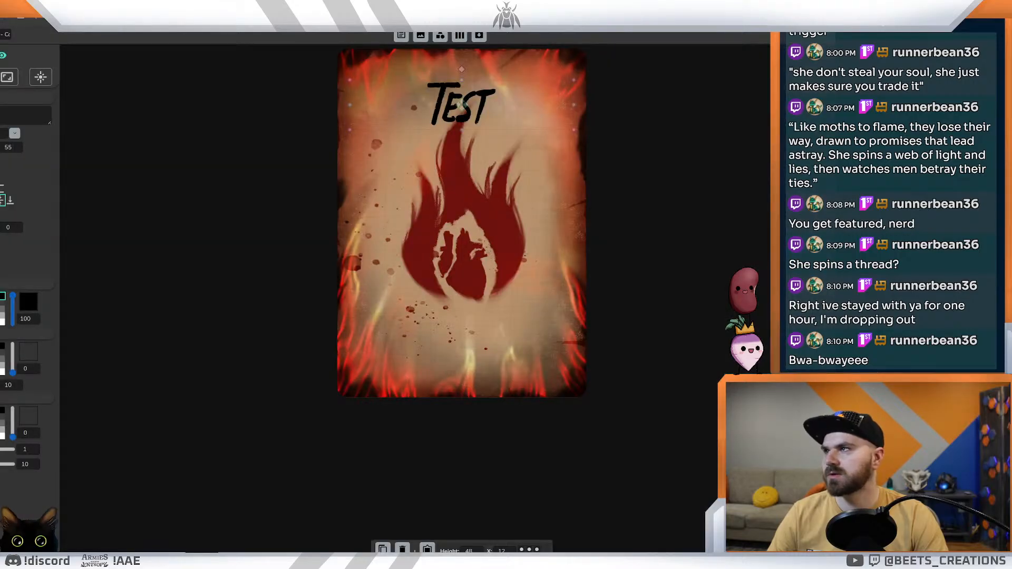
Step: Open the Blight of Blackridge project and move the enlarged Malice preview aside to examine the corruption card titles
left_click(344, 62)
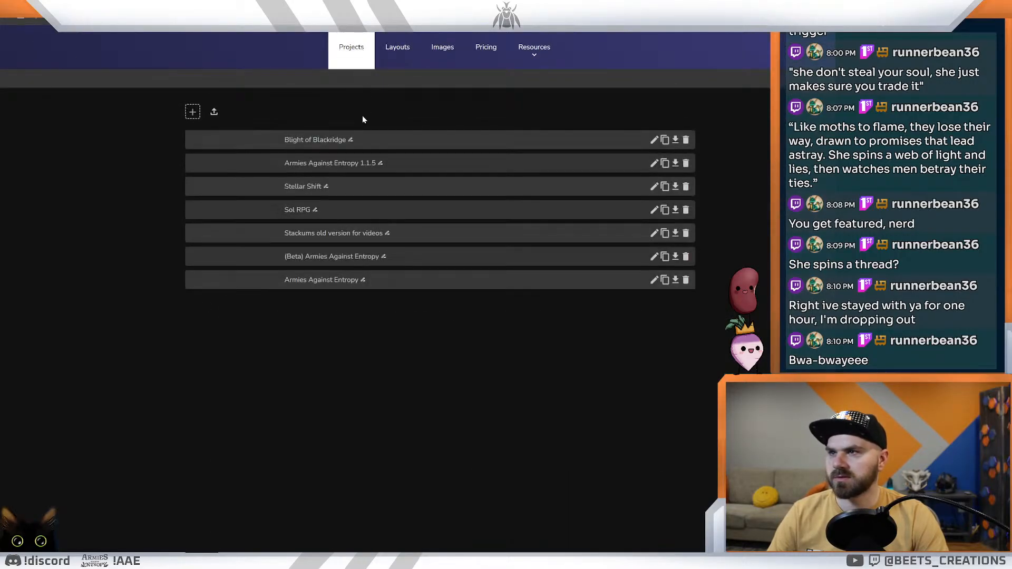
left_click(326, 140)
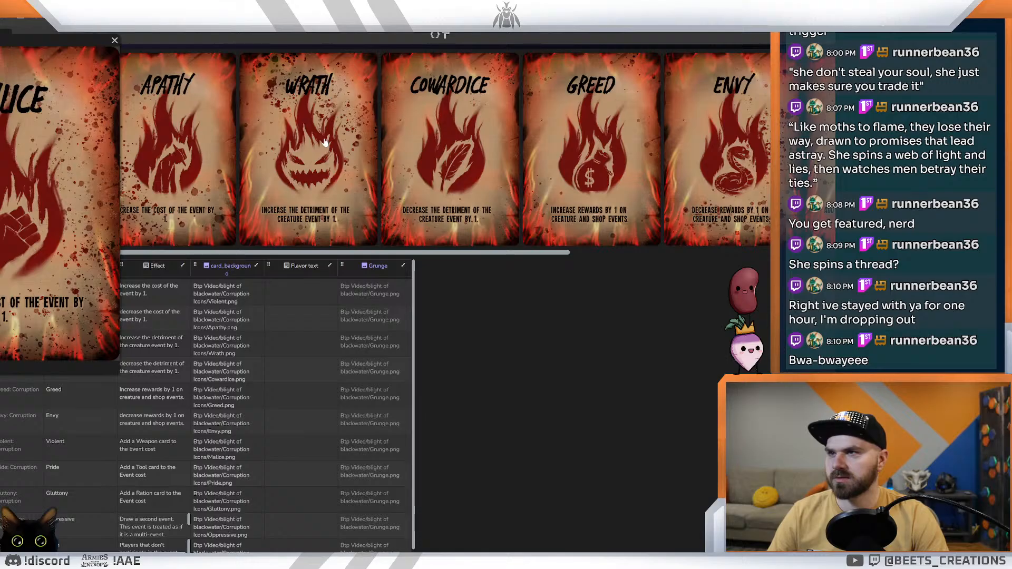
left_click_drag(21, 44, 527, 198)
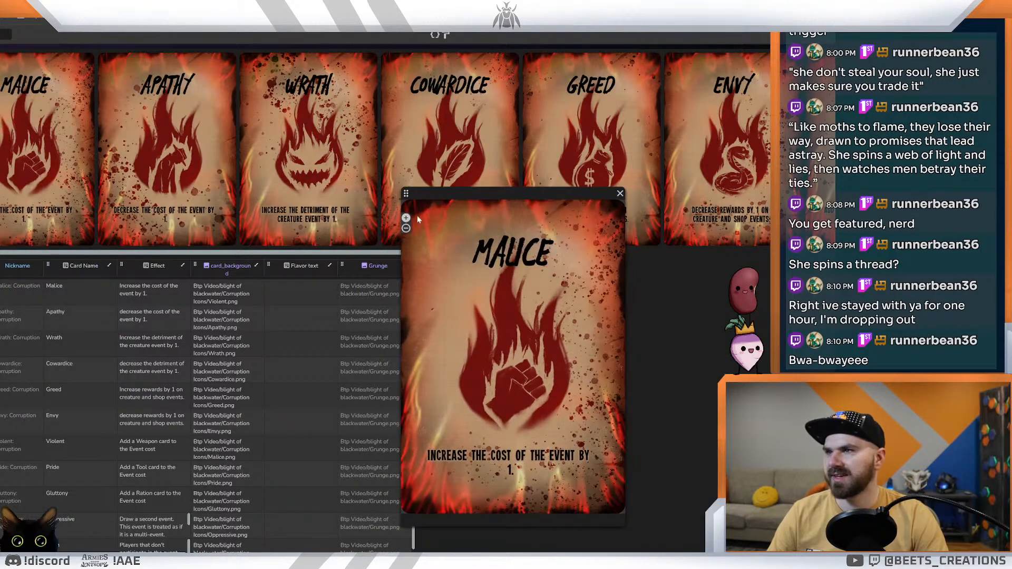
left_click_drag(256, 254, 701, 222)
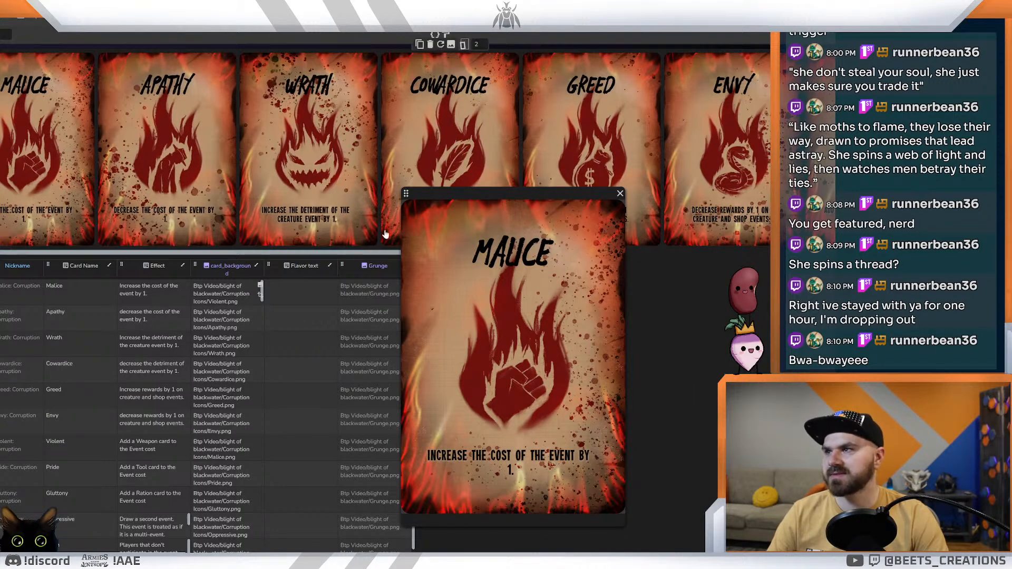
left_click(100, 8)
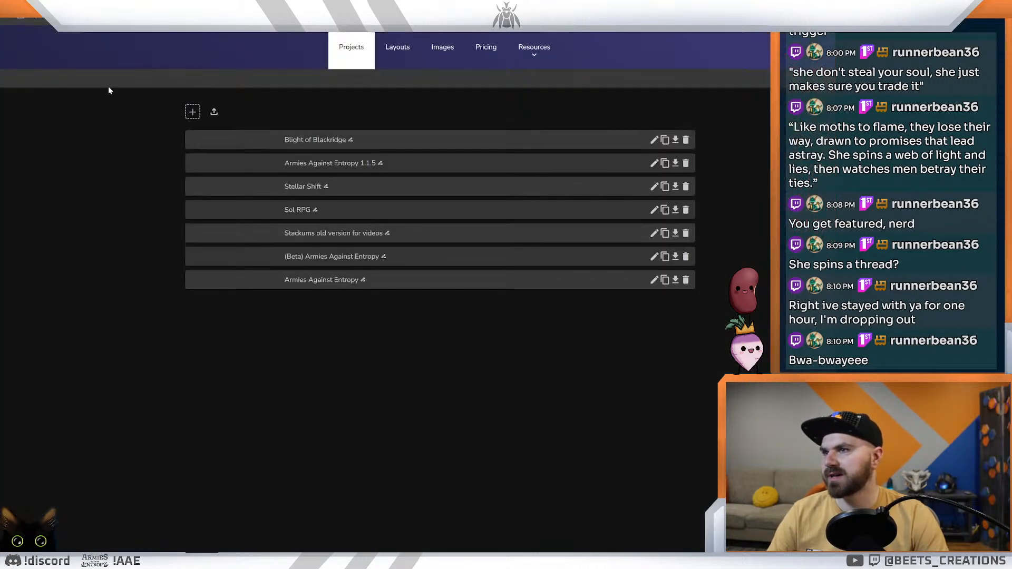
left_click(315, 140)
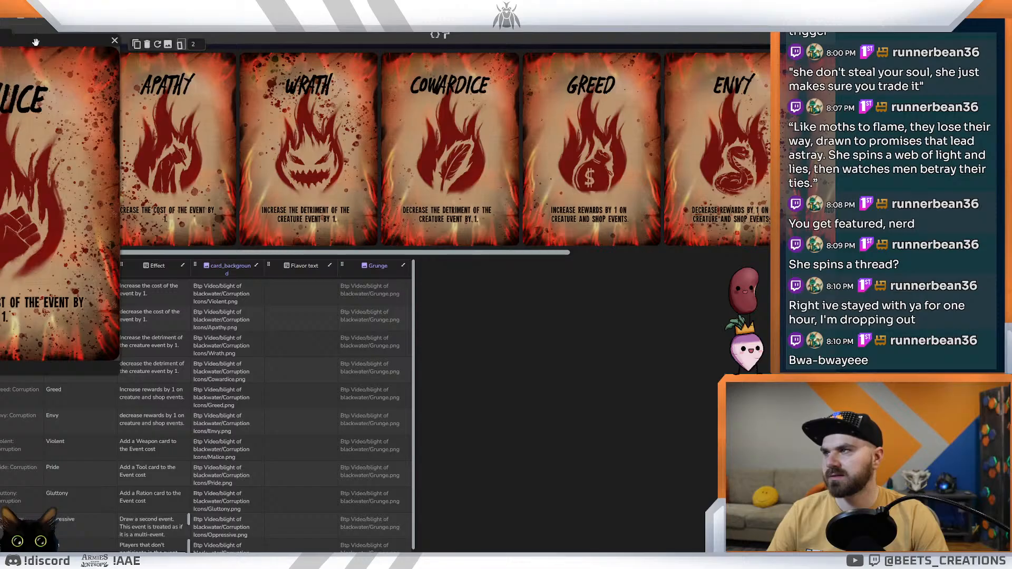
left_click_drag(36, 43, 305, 146)
left_click(10, 18)
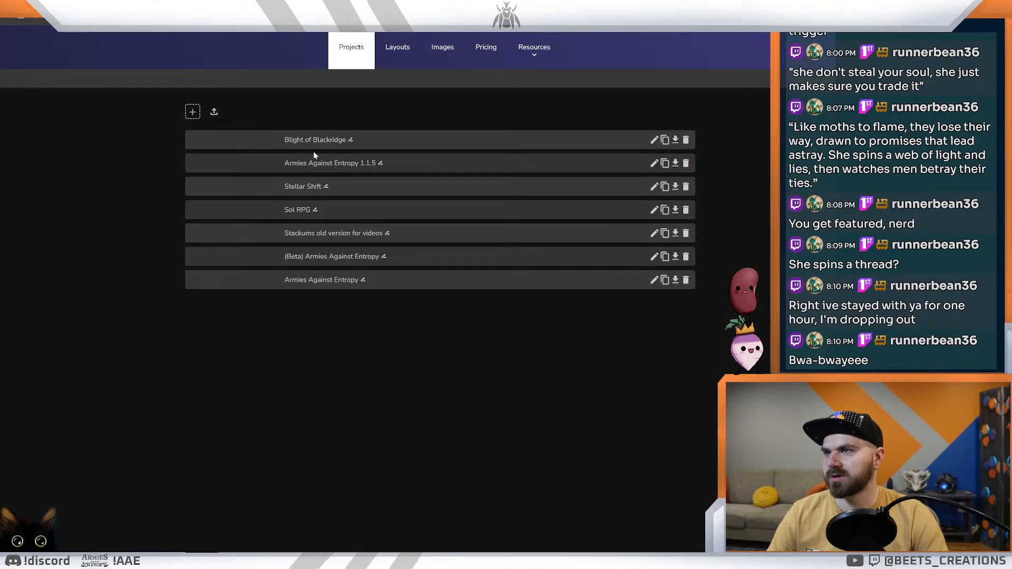
Step: Open the Blight of Blackridge player card layout from your layouts
left_click(404, 57)
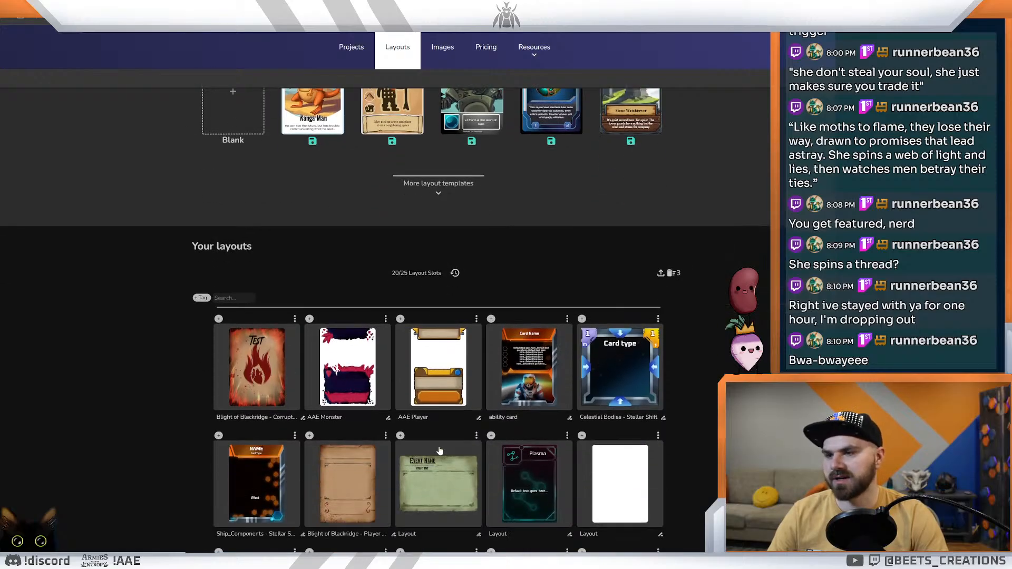
scroll(365, 448, "down", 2)
left_click(363, 466)
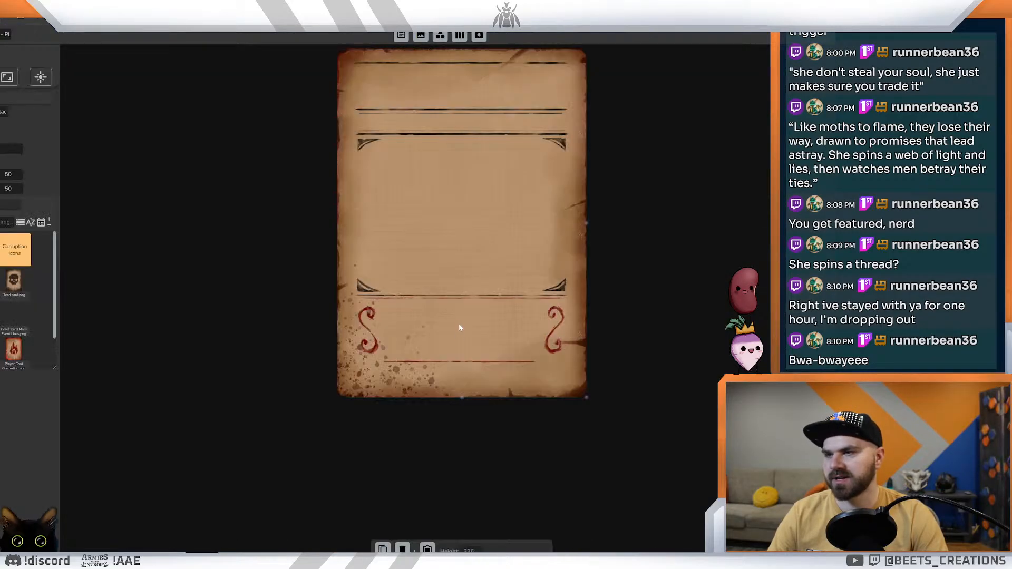
Step: Choose a font for the flavor text box at the foot of the player card layout and deselect the box
left_click(458, 378)
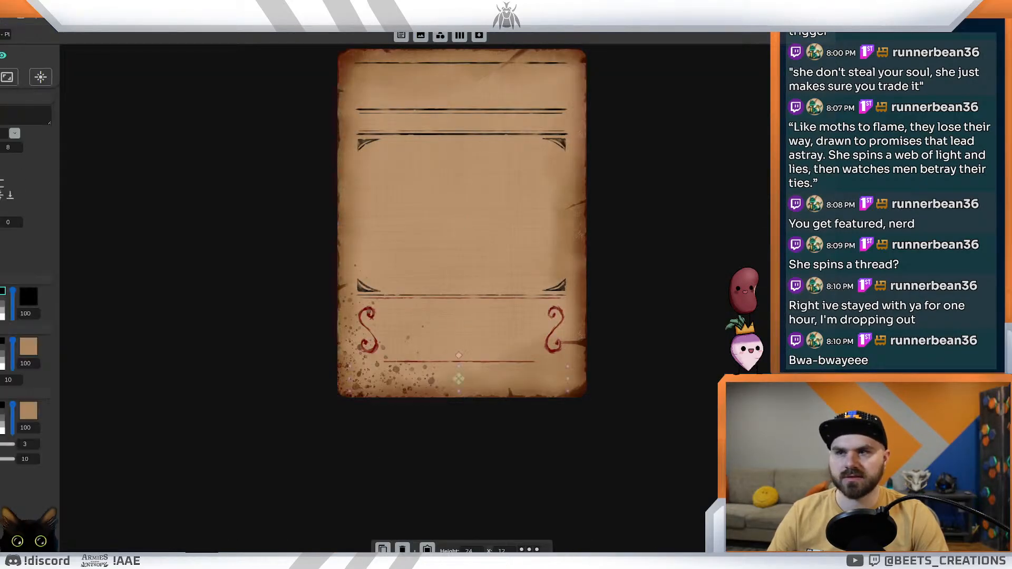
left_click(12, 134)
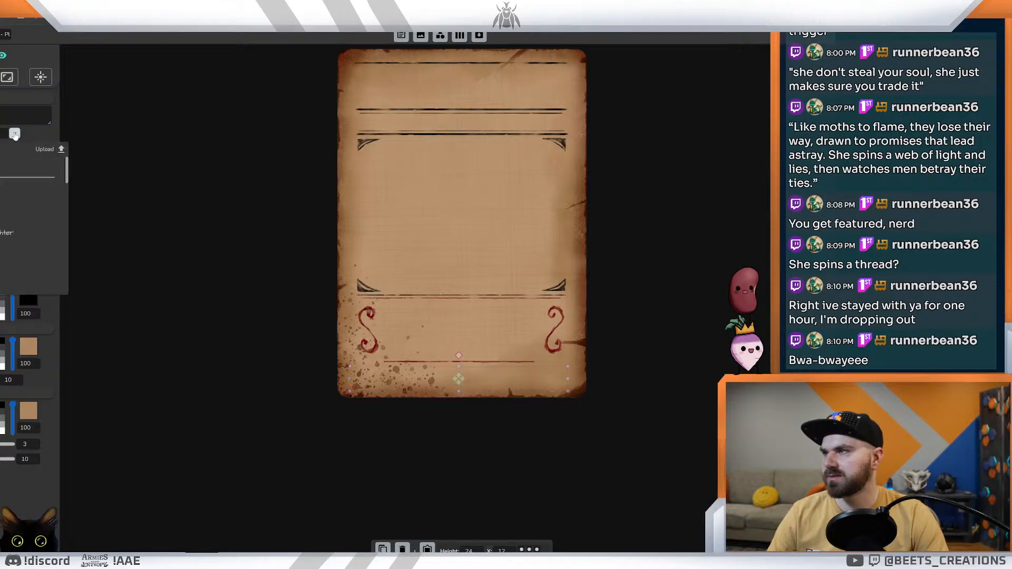
left_click(2, 257)
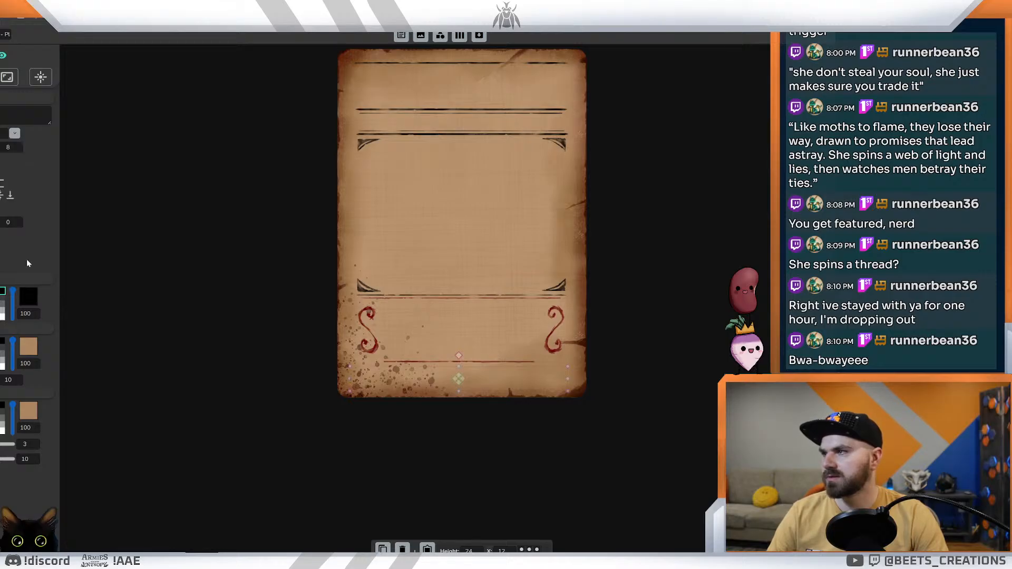
left_click(89, 133)
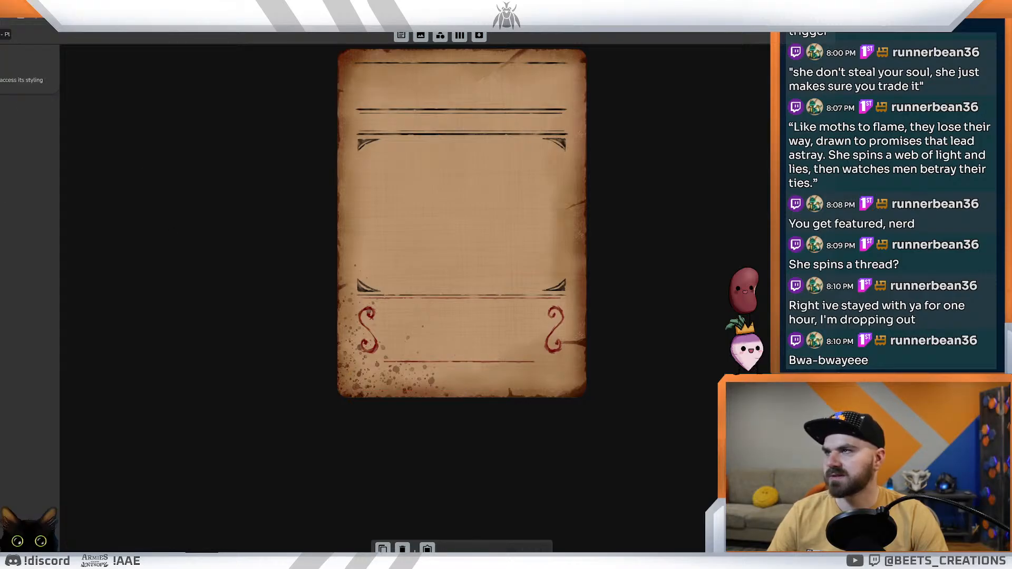
Step: Open Dextrous in a new browser tab and open the Blight of Blackridge project there
key("ctrl+t")
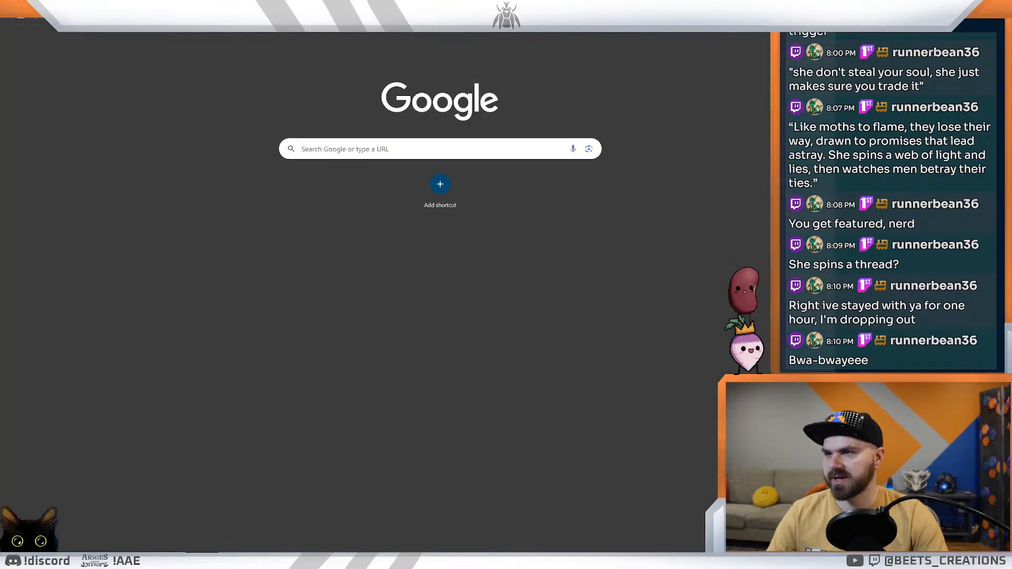
type("dex")
key("Return")
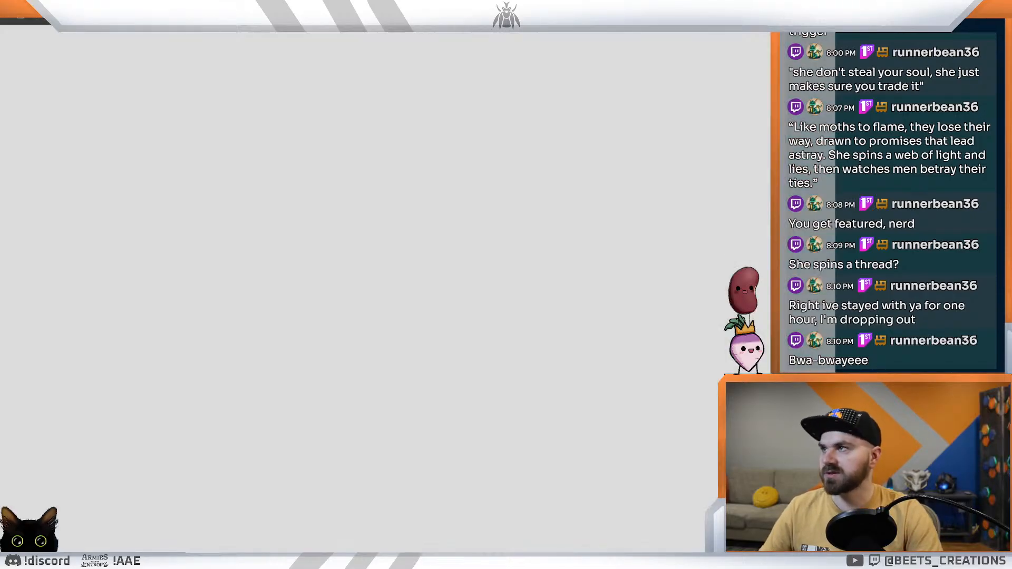
left_click(398, 46)
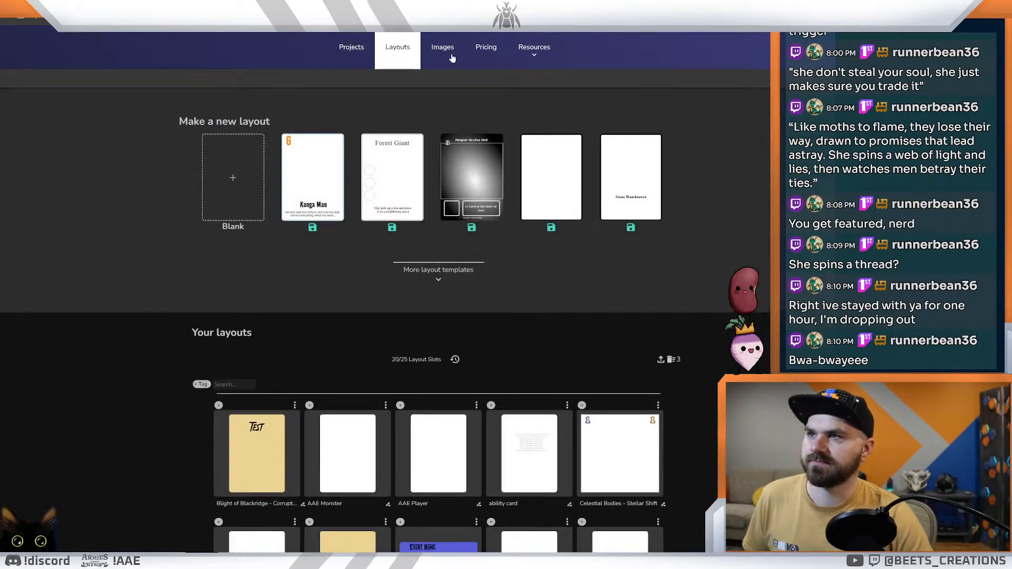
left_click(351, 47)
left_click(285, 139)
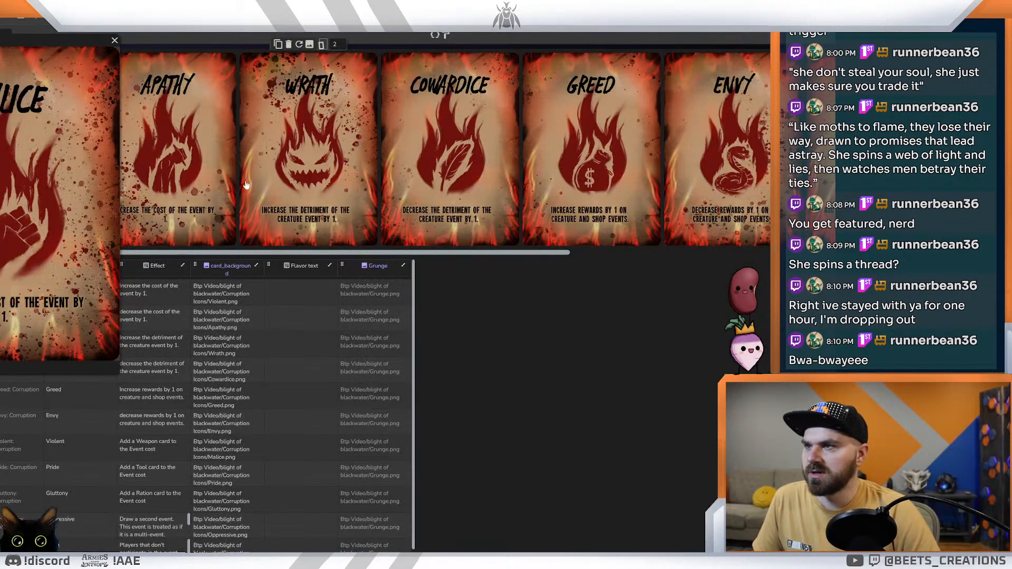
Step: Move the enlarged card preview aside, show the player cards, and examine the Bowie Knife and Lever Action cards
left_click_drag(67, 41, 277, 163)
left_click(32, 105)
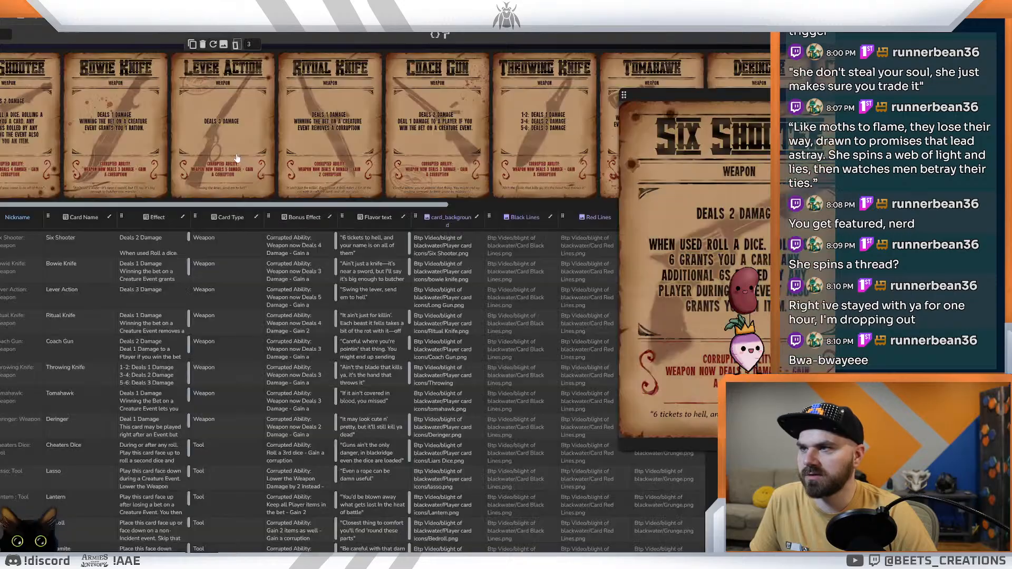
left_click(103, 158)
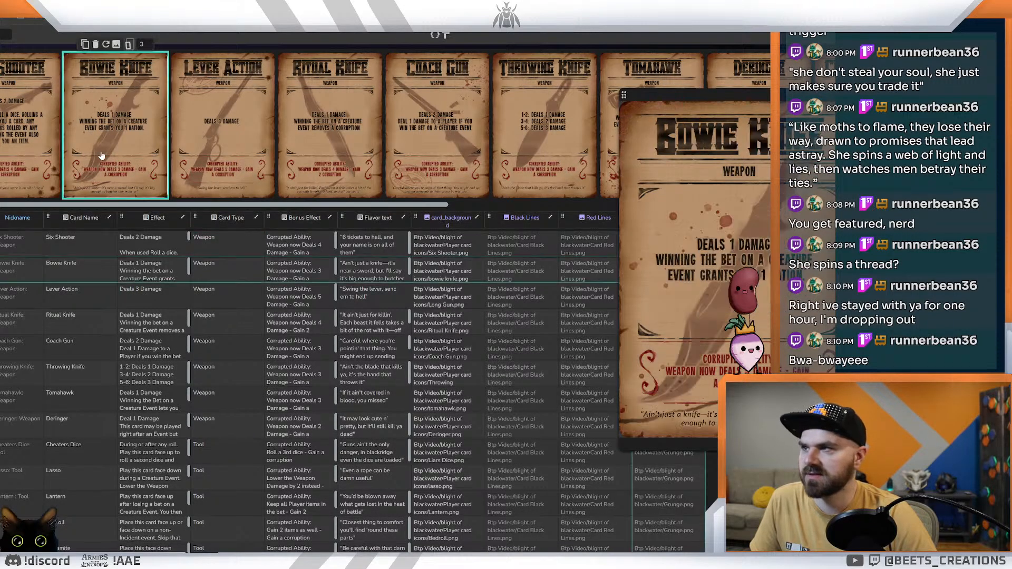
left_click(236, 153)
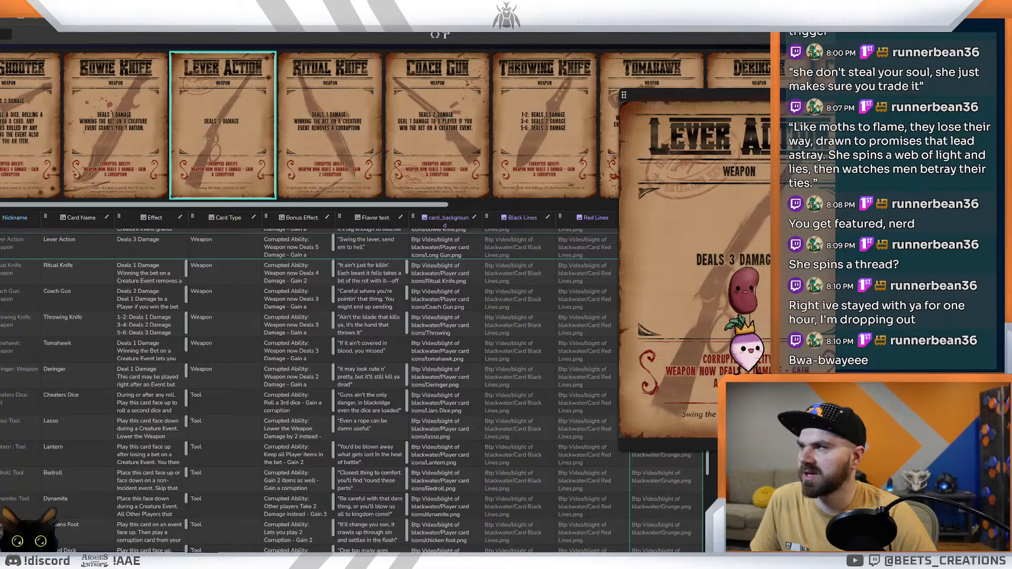
Step: Compare the text styling of the enlarged Malice corruption card and Cookhouse event card, moving each preview fully into view
left_click(16, 8)
left_click_drag(62, 42, 187, 80)
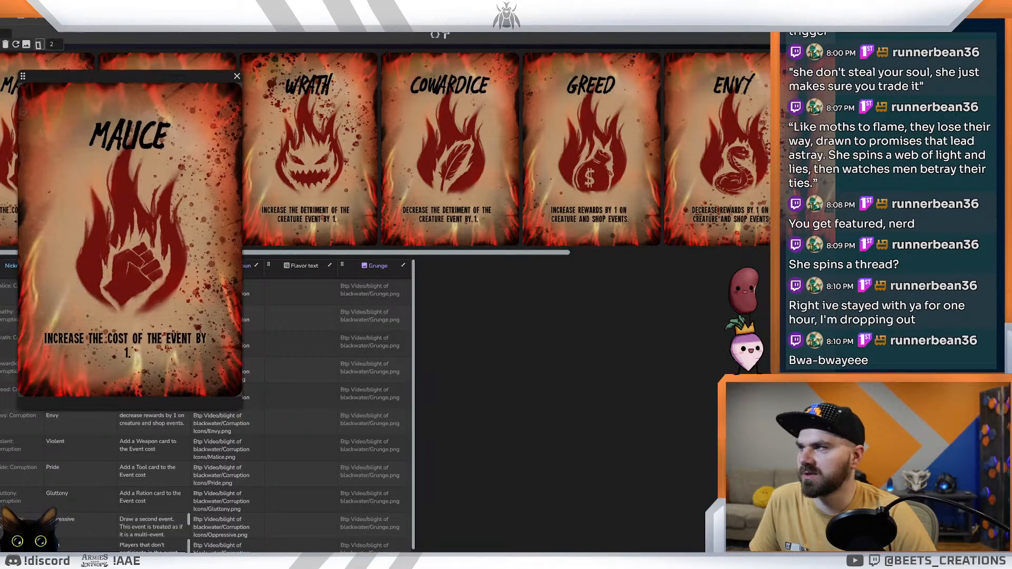
left_click(11, 10)
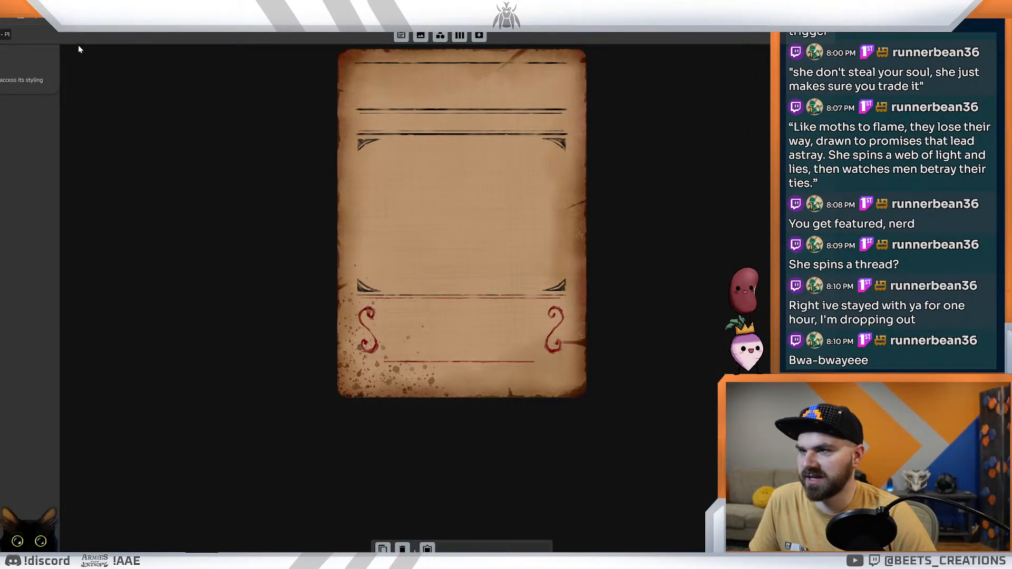
left_click(16, 11)
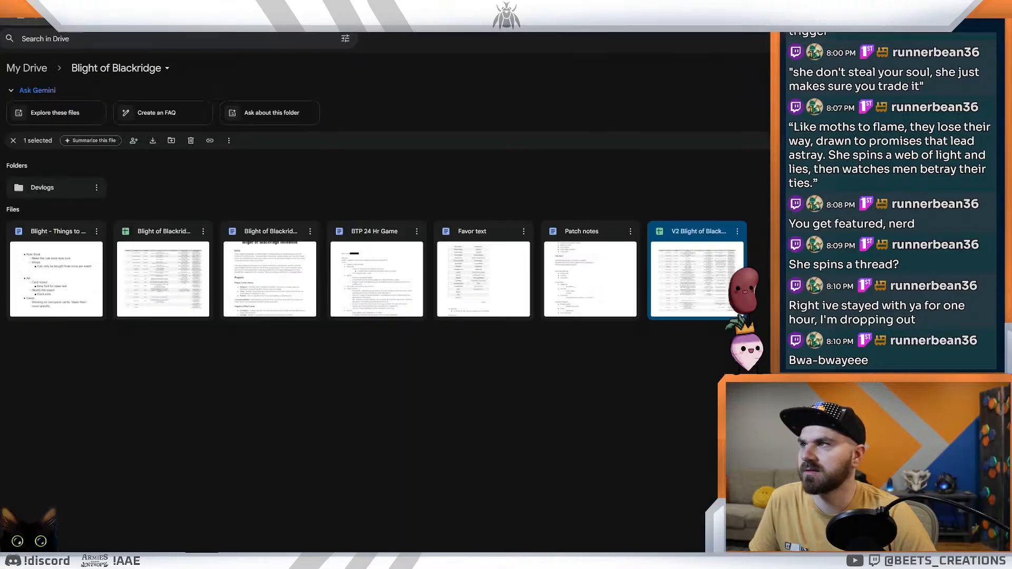
left_click(31, 11)
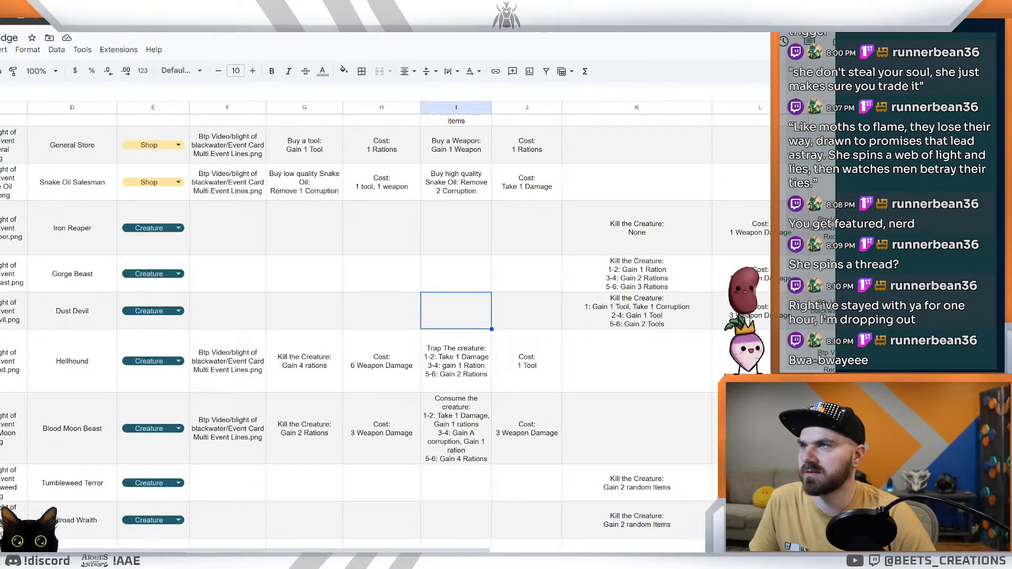
key("ctrl+Tab")
key("ctrl+Tab")
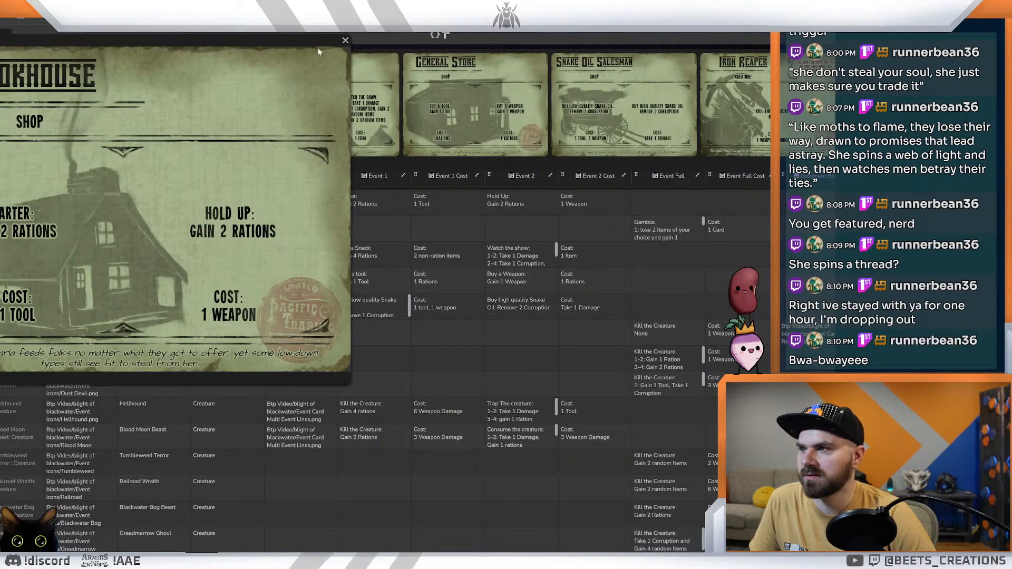
left_click_drag(168, 36, 403, 171)
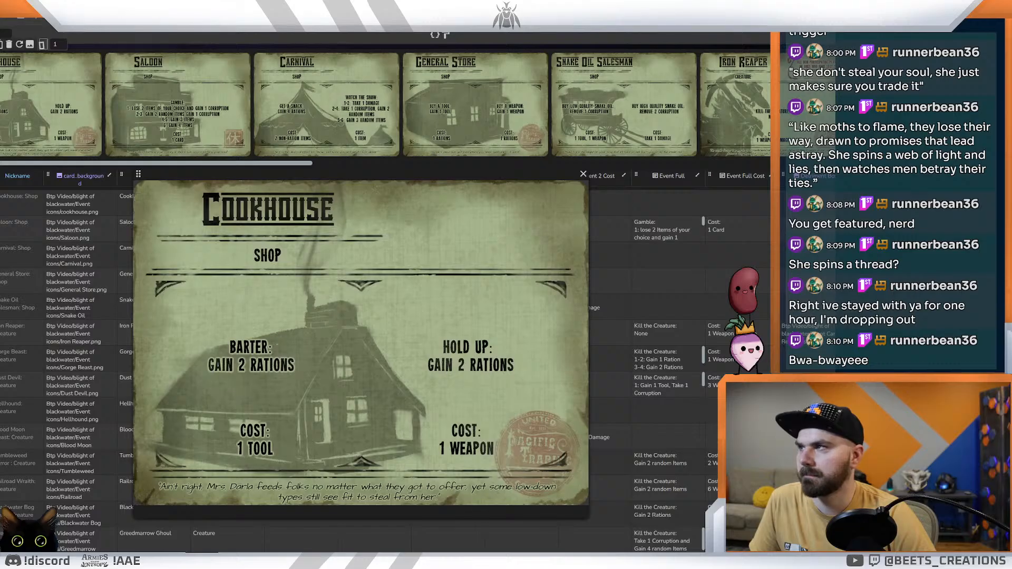
Step: Examine the Lever Action, Bowie Knife and Six Shooter player cards and compare their lettering with the Malice corruption card
left_click(32, 21)
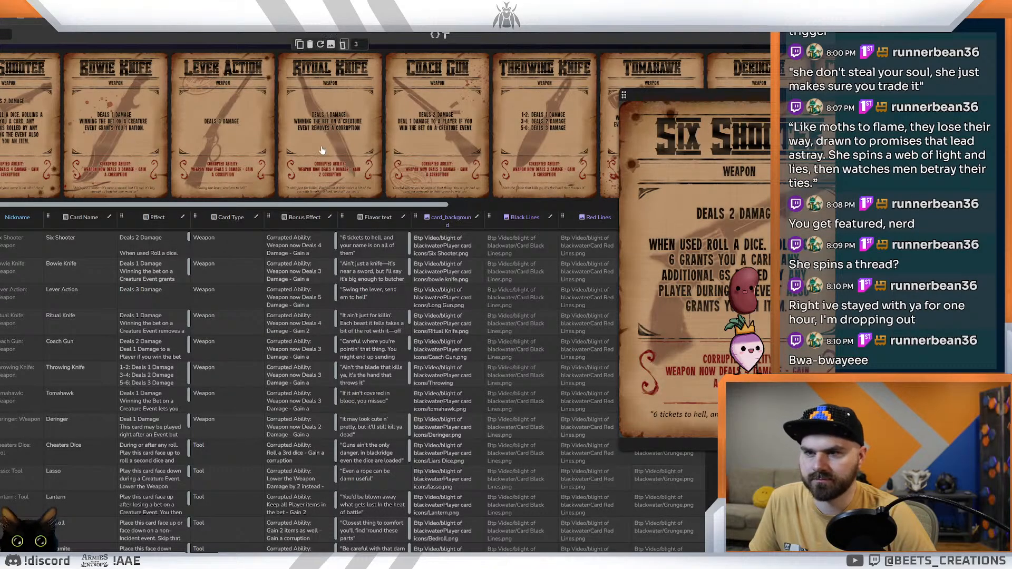
left_click(231, 143)
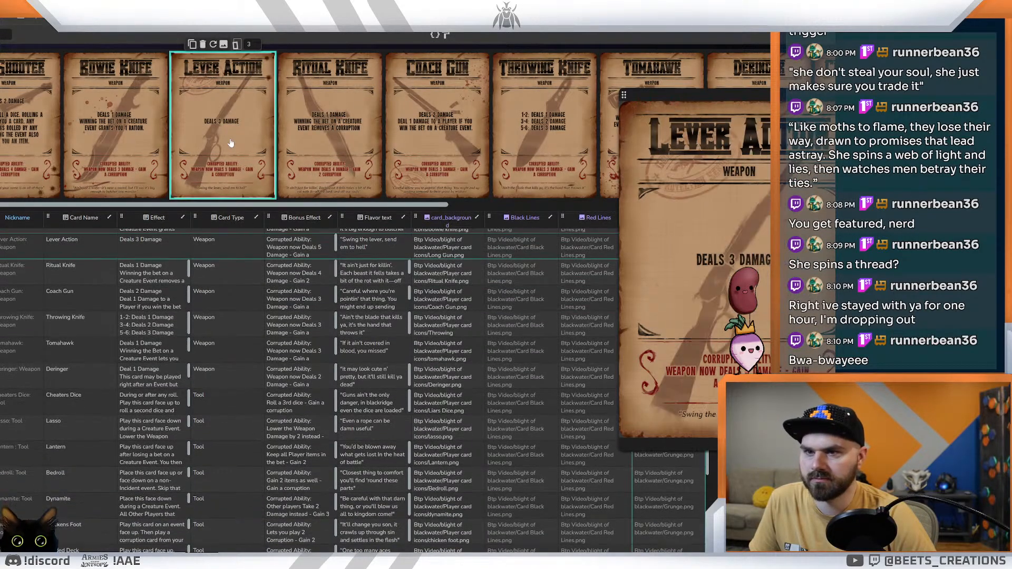
left_click(130, 140)
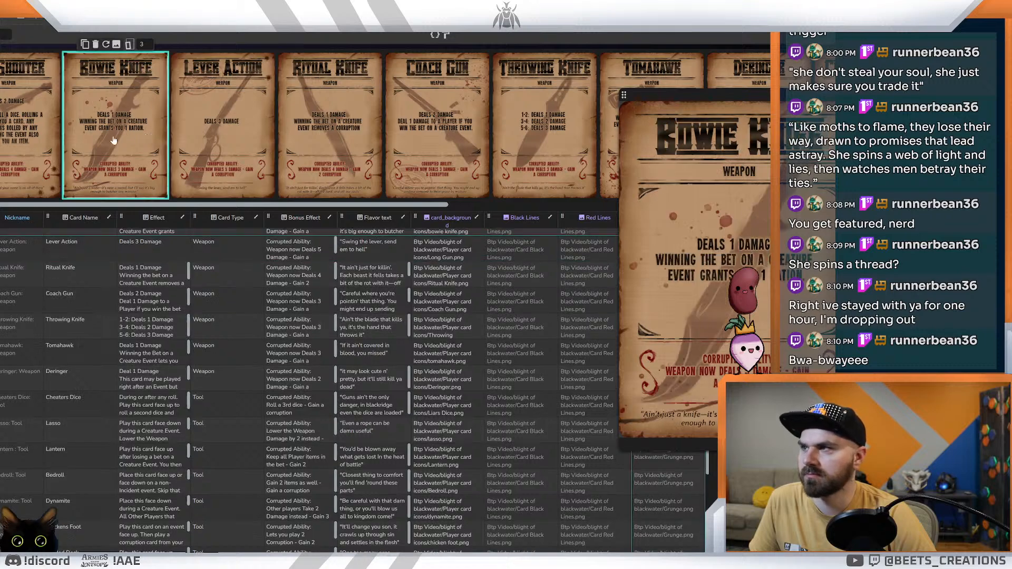
left_click(16, 140)
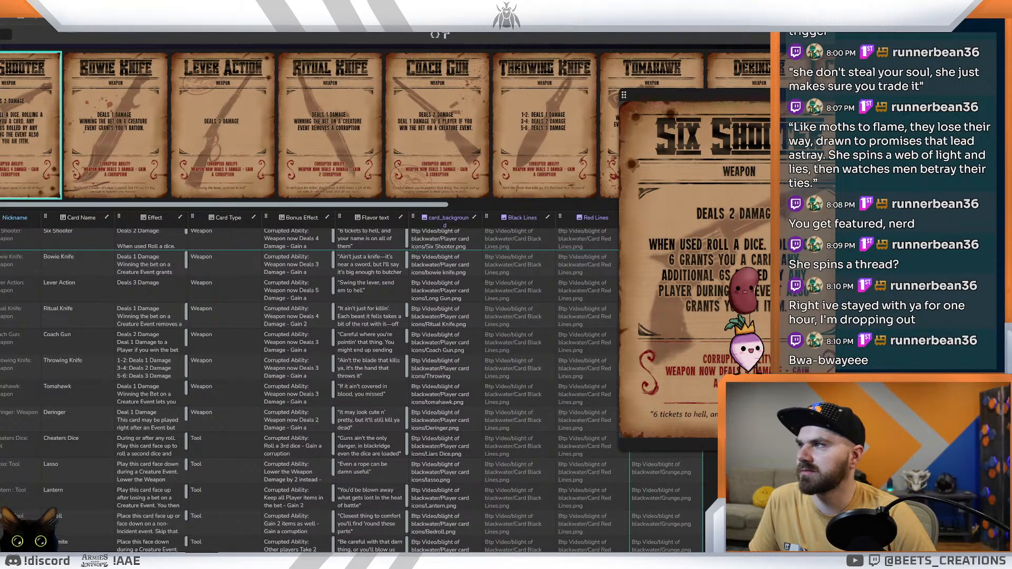
key("ctrl+Tab")
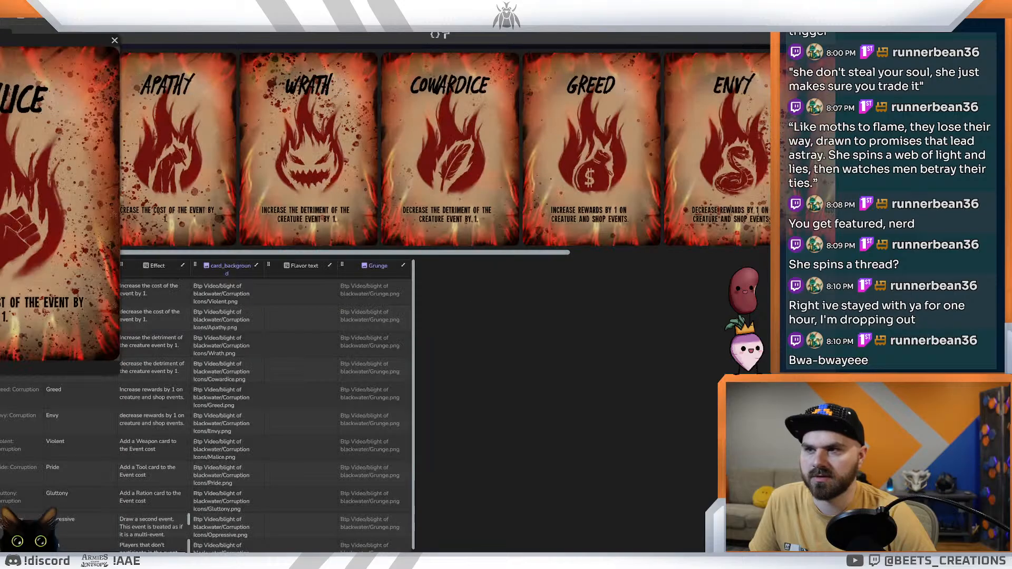
left_click_drag(31, 43, 152, 132)
left_click(14, 20)
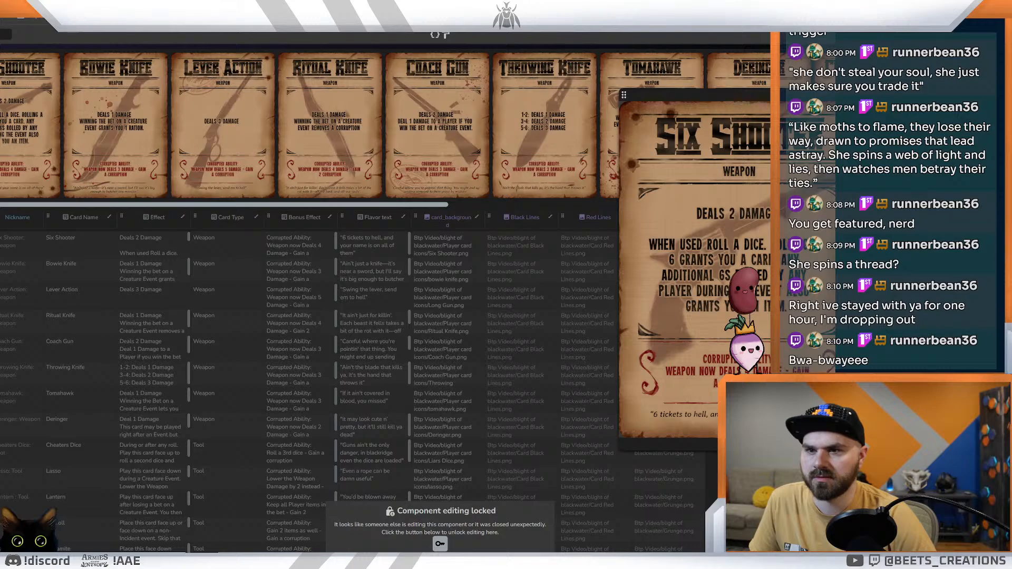
Step: Try a condensed brush-style font on the flavor text box at the foot of the player card layout and check the Six Shooter card
key("ctrl+Tab")
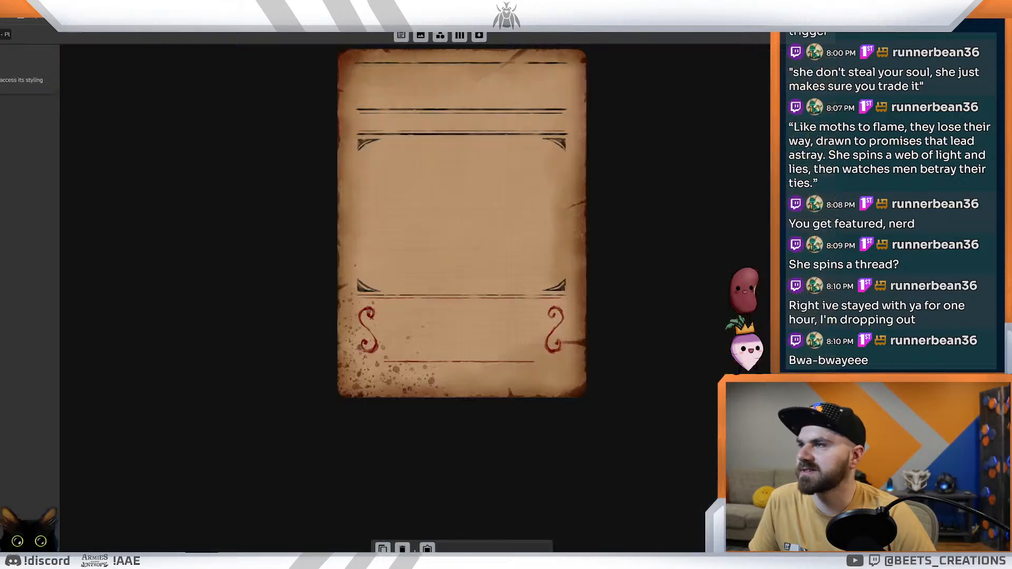
left_click(437, 382)
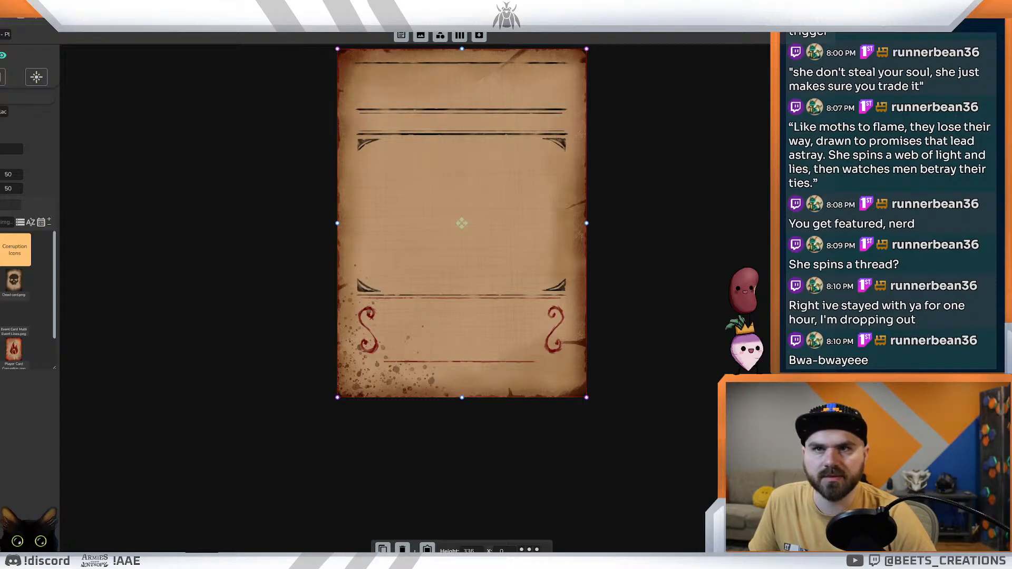
left_click(459, 214)
left_click(461, 122)
left_click(459, 379)
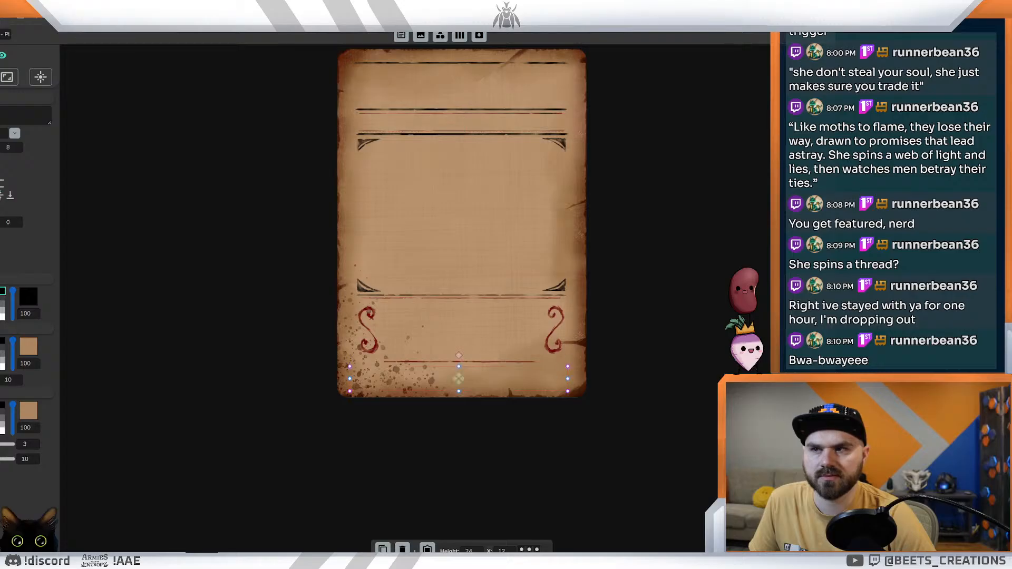
left_click(14, 133)
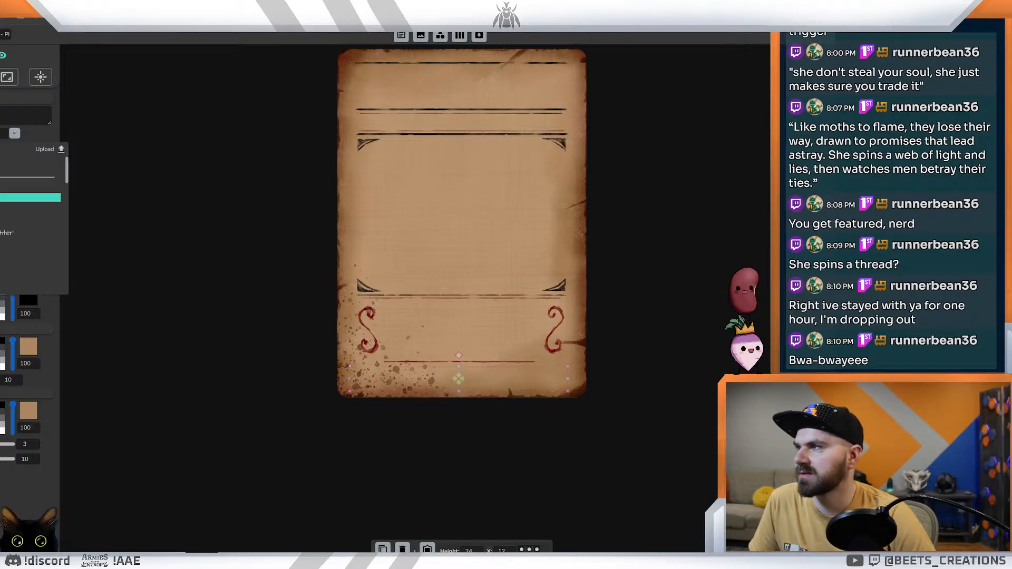
left_click(2, 165)
left_click(3, 258)
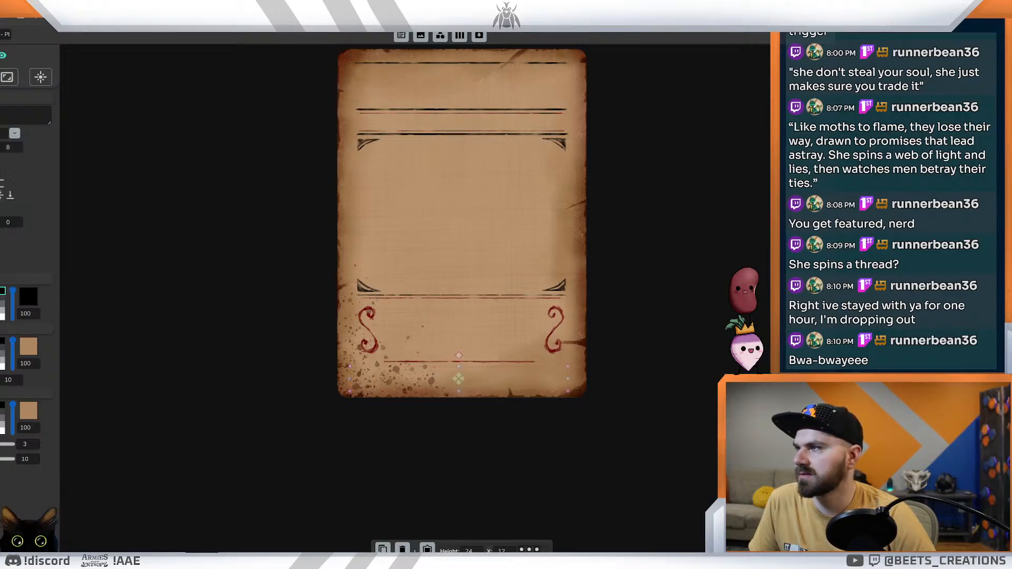
left_click(153, 136)
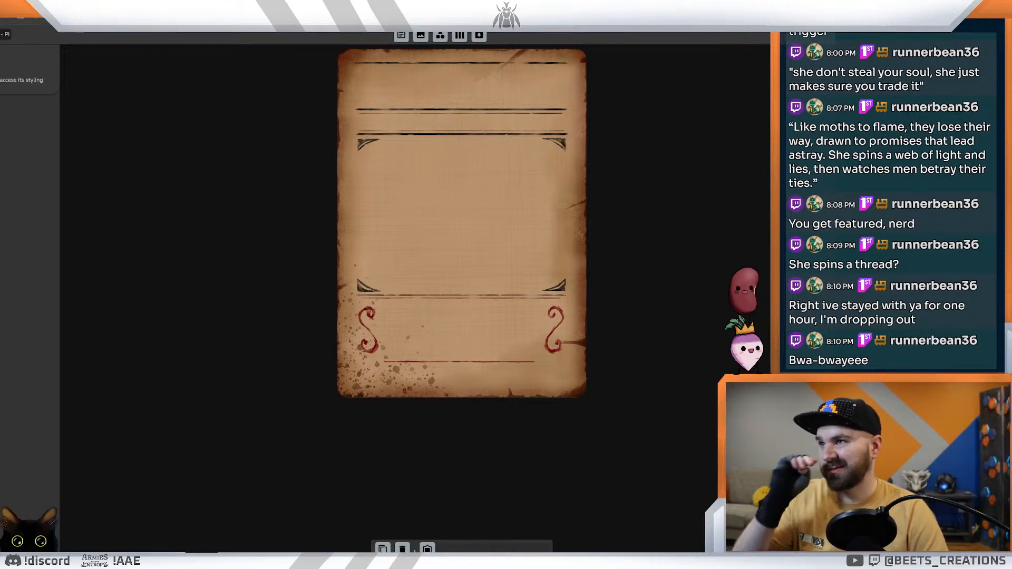
left_click(211, 10)
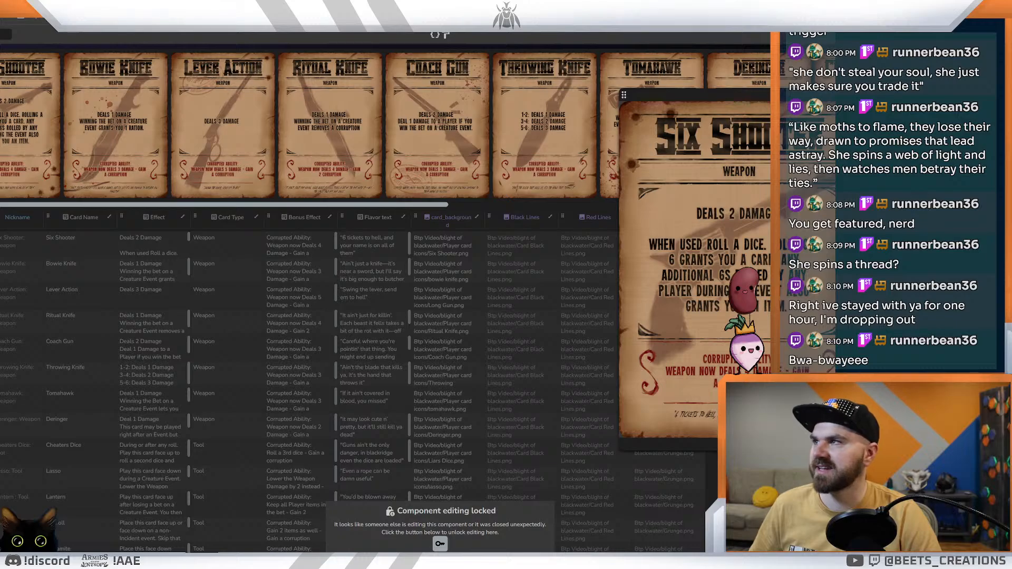
Step: Switch the player card layout's flavor text box to an italic font and review the flavor text on the Six Shooter card
key("ctrl+Tab")
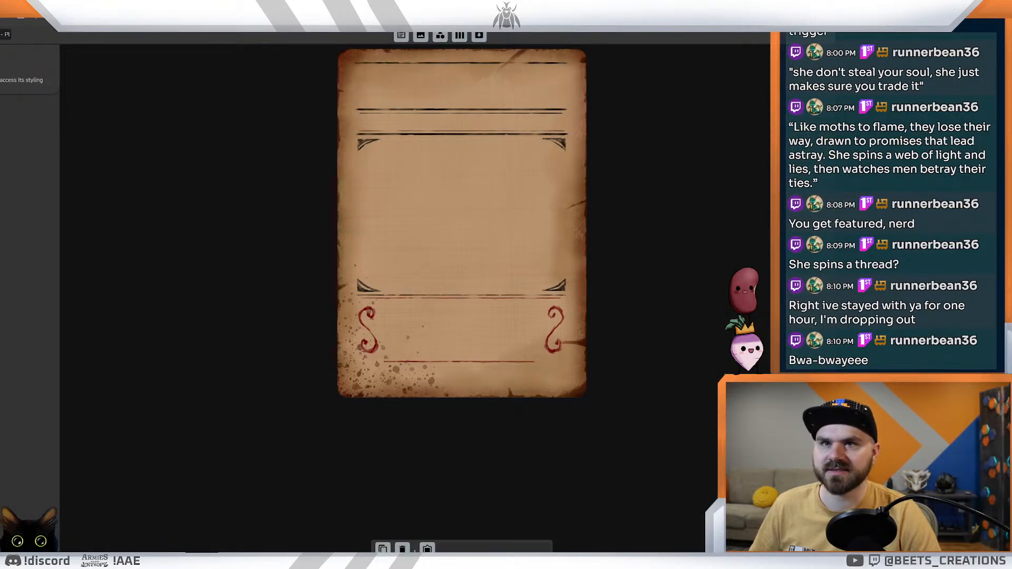
left_click(458, 214)
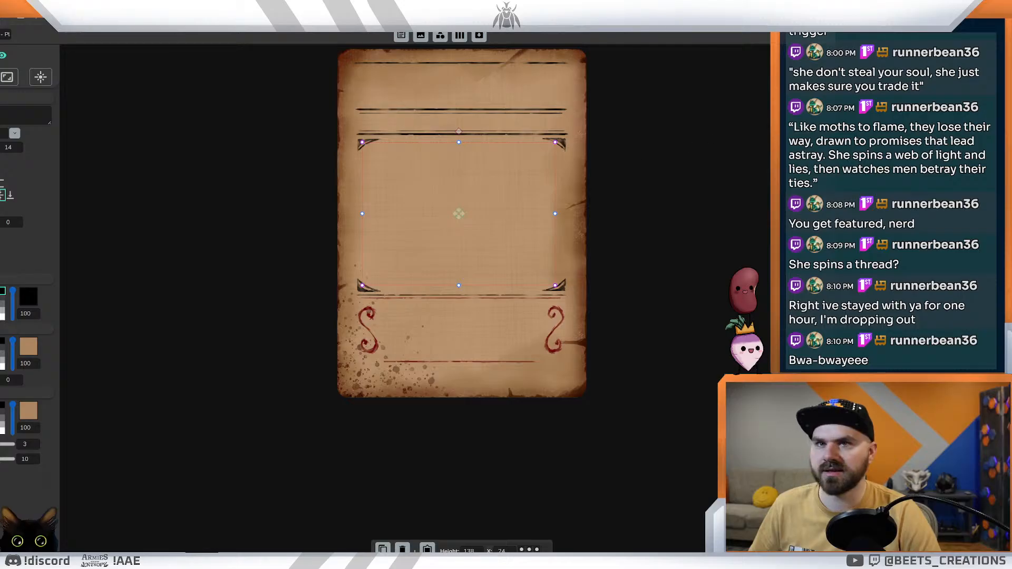
left_click(459, 379)
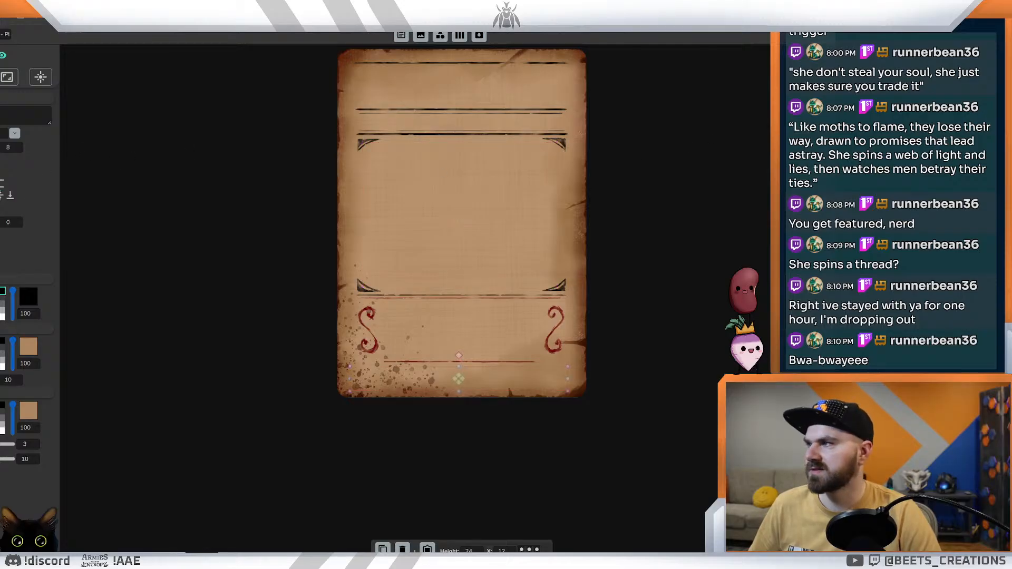
left_click(174, 112)
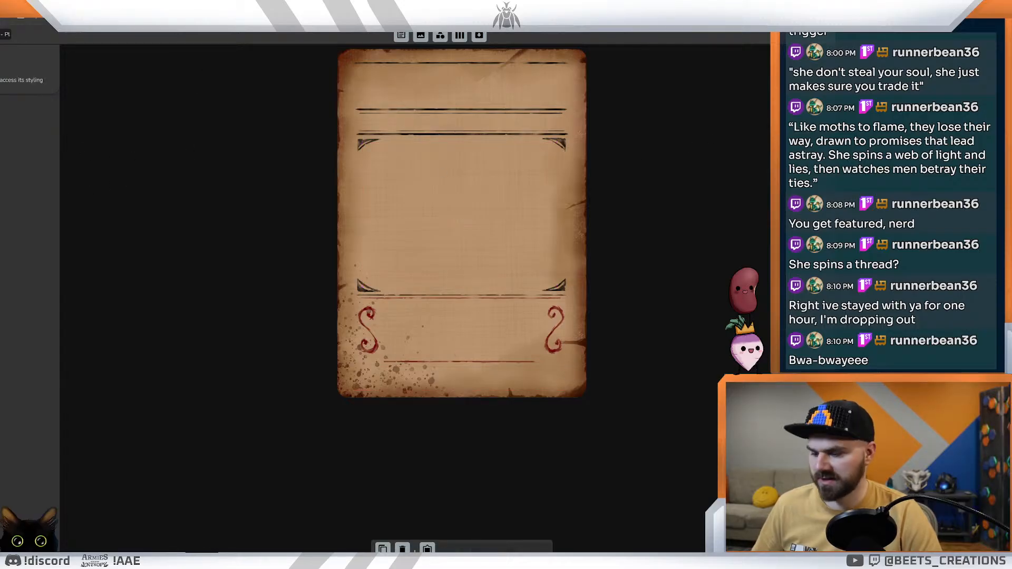
key("ctrl+Tab")
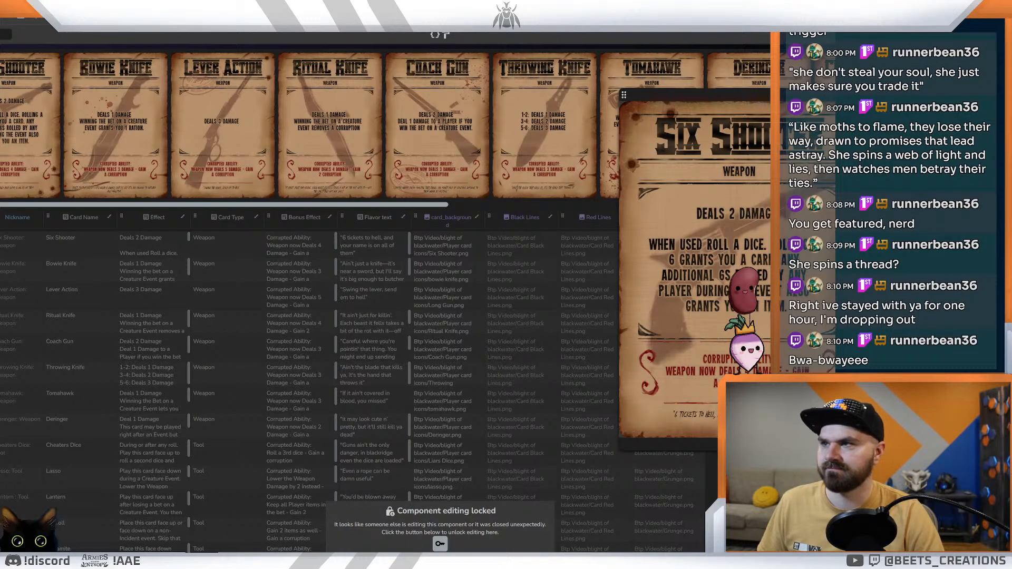
key("ctrl+Tab")
key("ctrl+Tab")
key("ctrl+Tab")
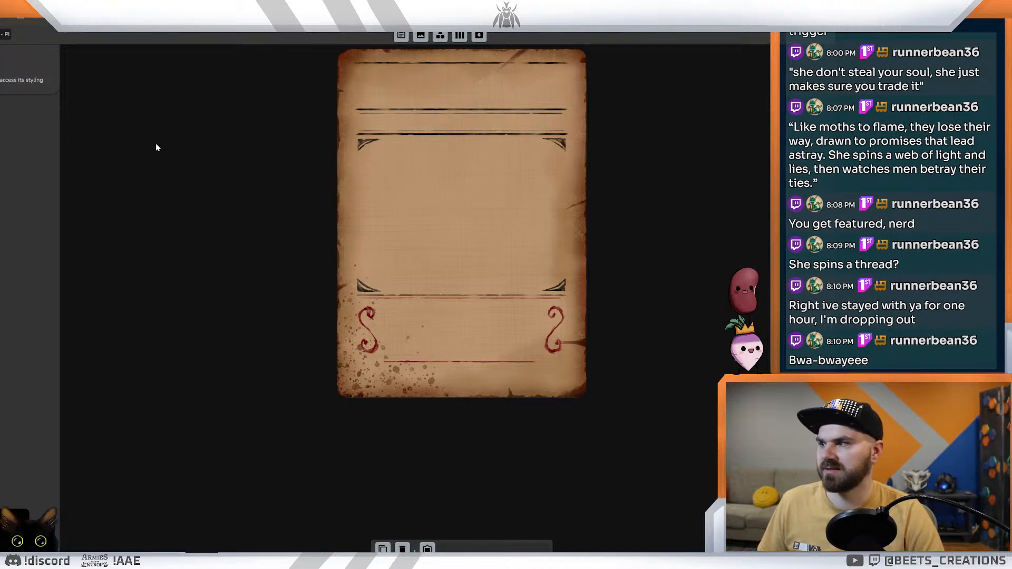
key("ctrl+Tab")
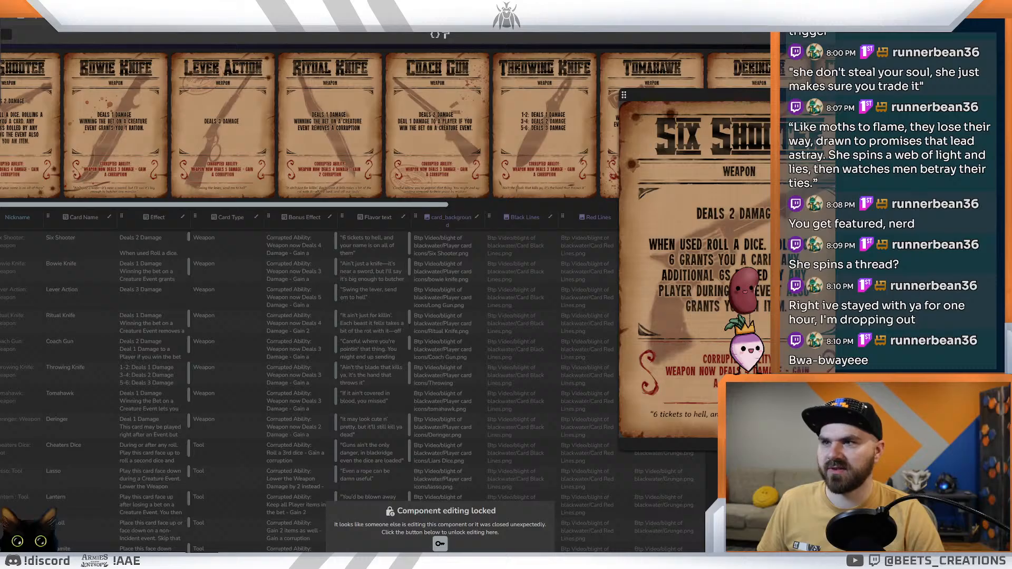
Step: Open the event card layout from your layouts and inspect the flavor text box at its foot for the font used
key("ctrl+Tab")
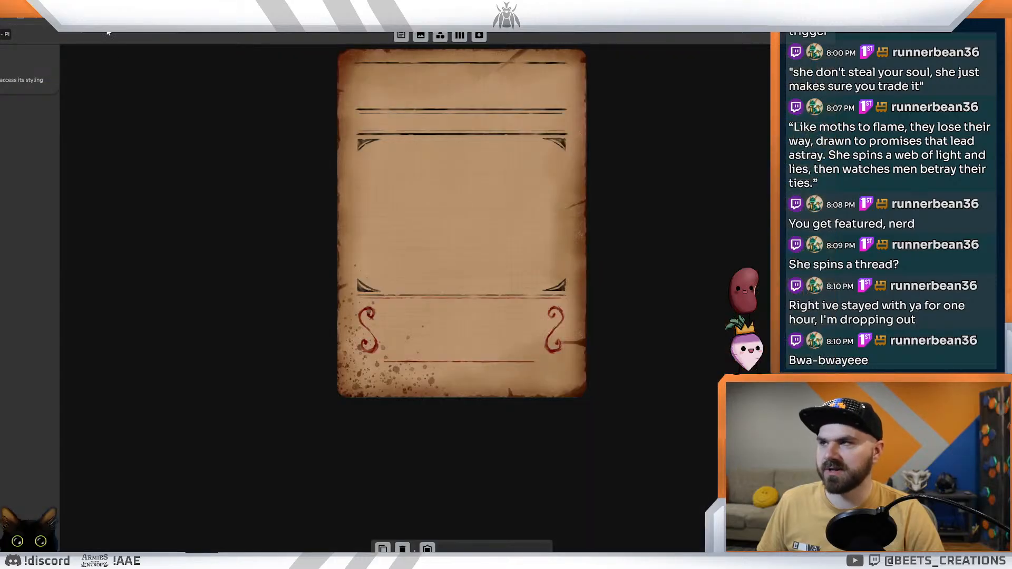
key("alt+Left")
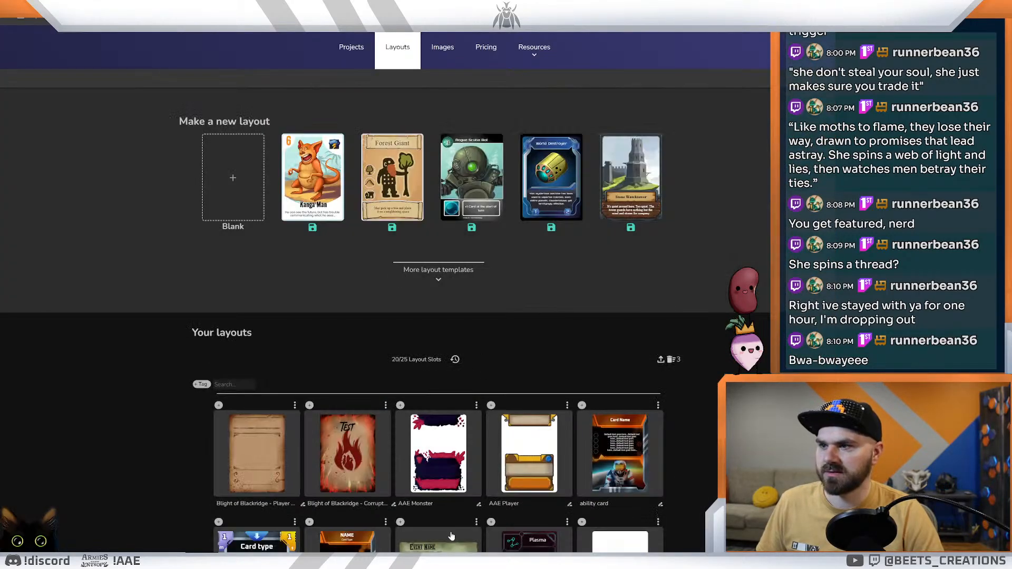
left_click(451, 536)
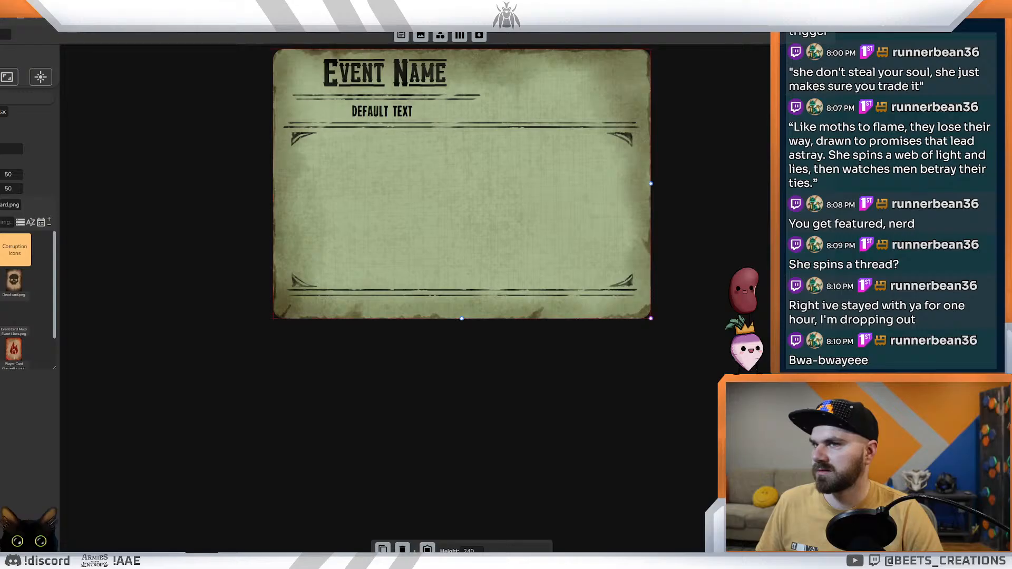
left_click(350, 308)
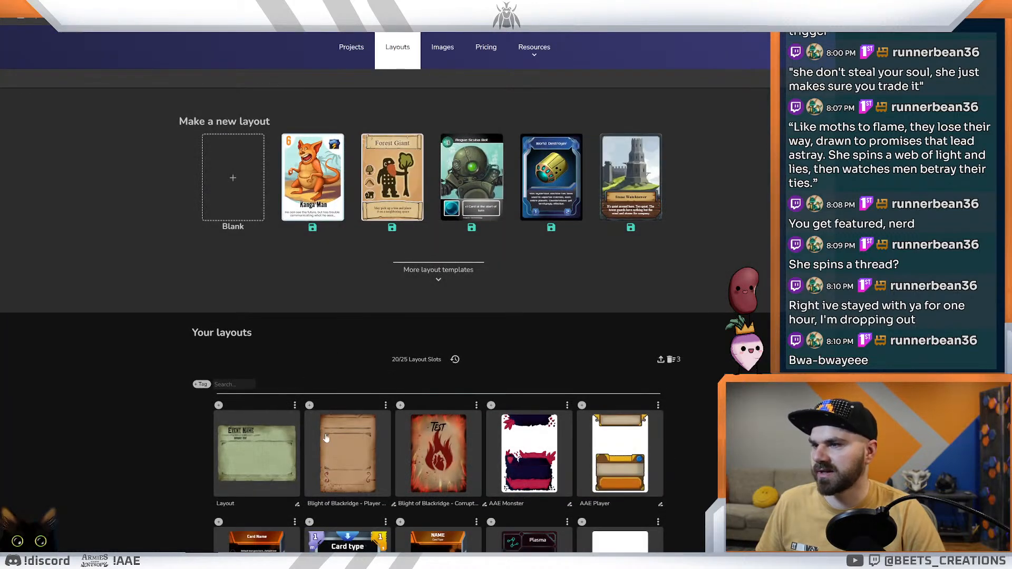
Step: Set the player card layout's flavor text box to the handwritten font used on the event cards and check the Six Shooter card
left_click(326, 438)
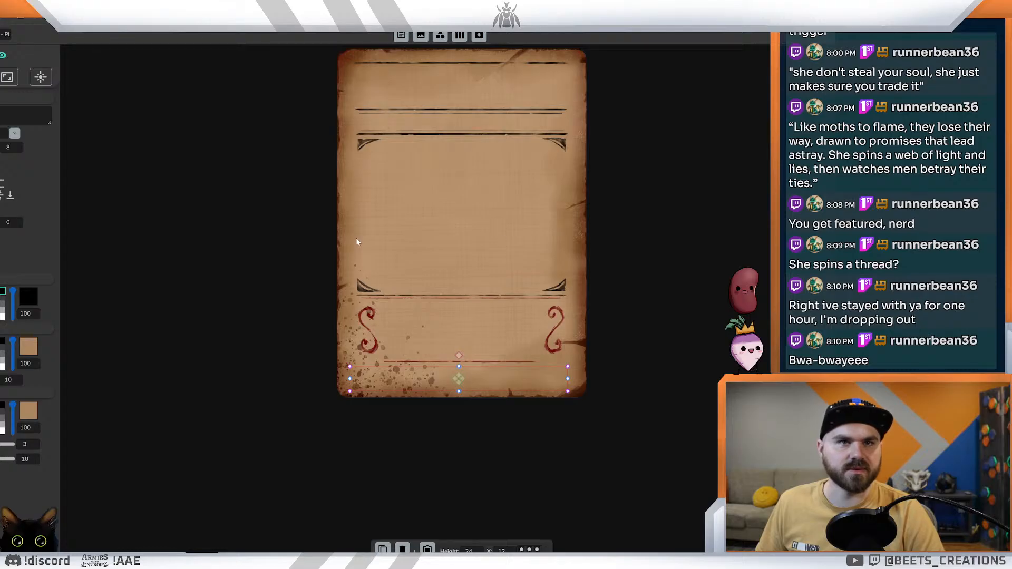
left_click(15, 134)
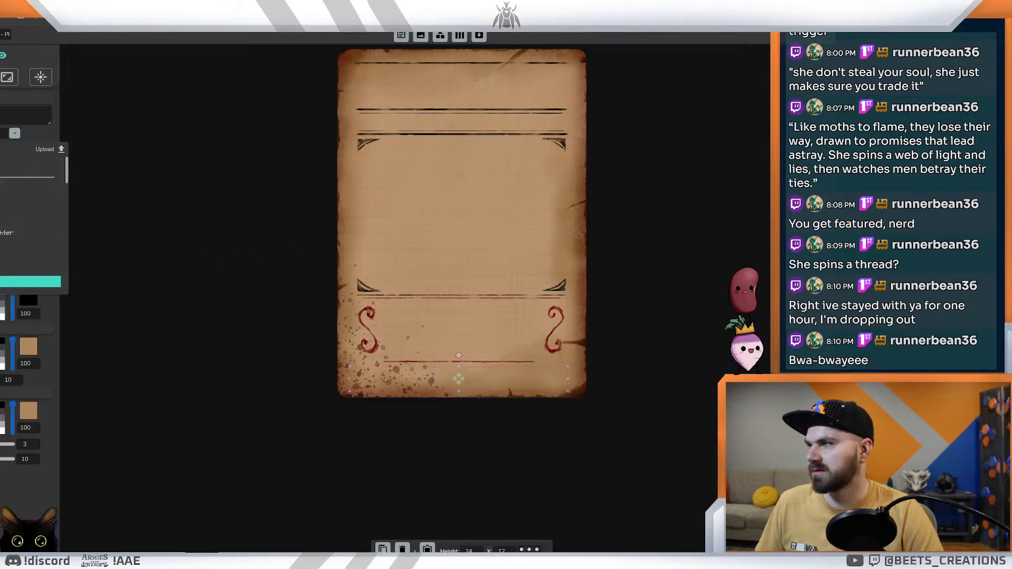
left_click(106, 251)
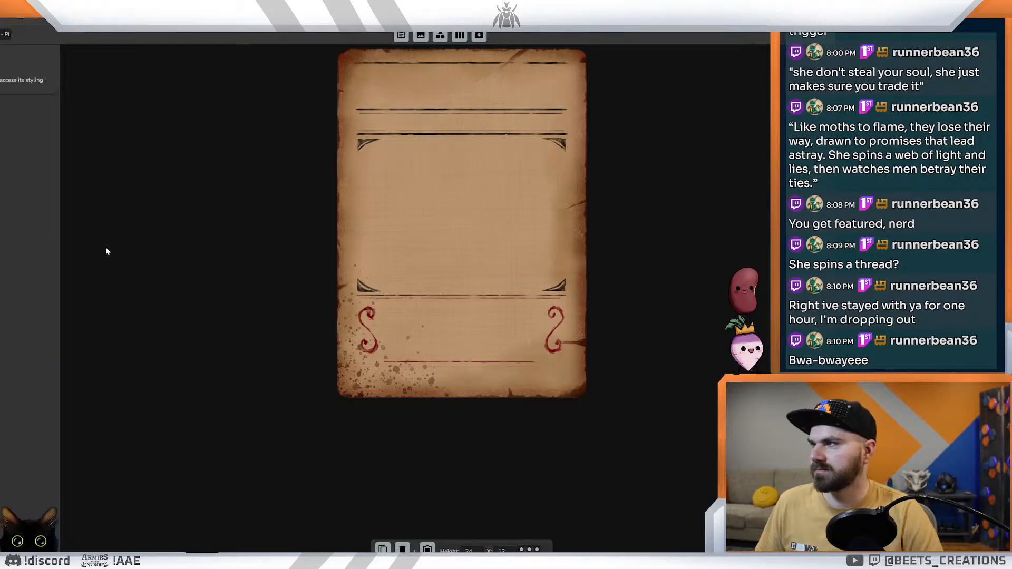
key("ctrl+Tab")
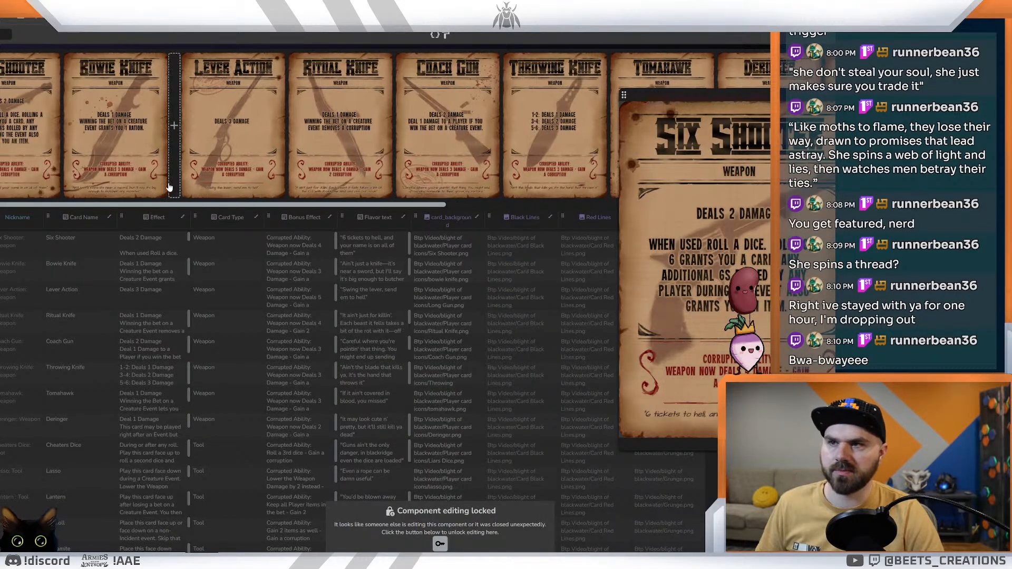
key("ctrl+Tab")
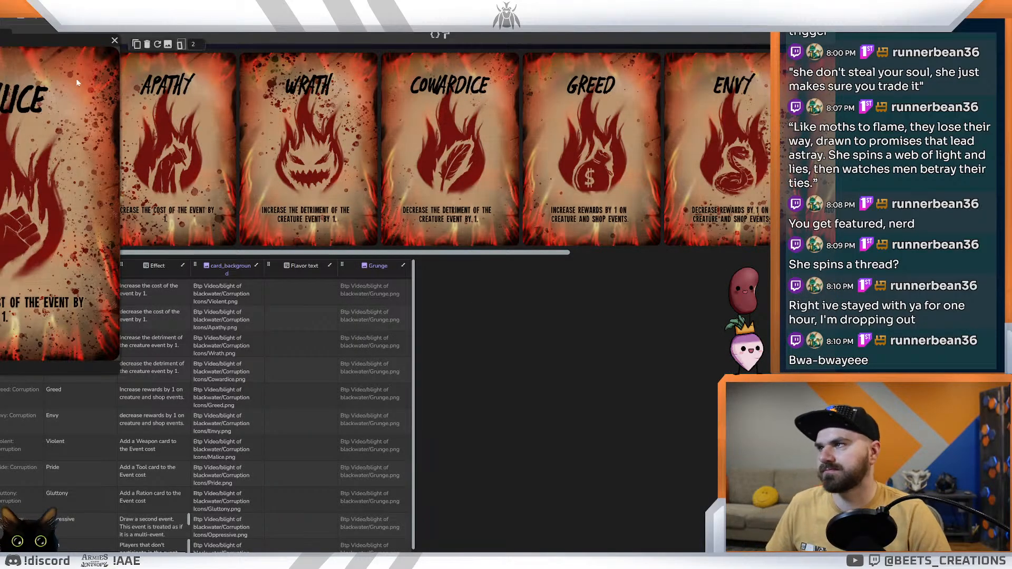
Step: Move the enlarged Malice card preview over the card row and view the open Archaic Asian Inks and Asteroid 7337 font samples
left_click_drag(44, 40, 461, 193)
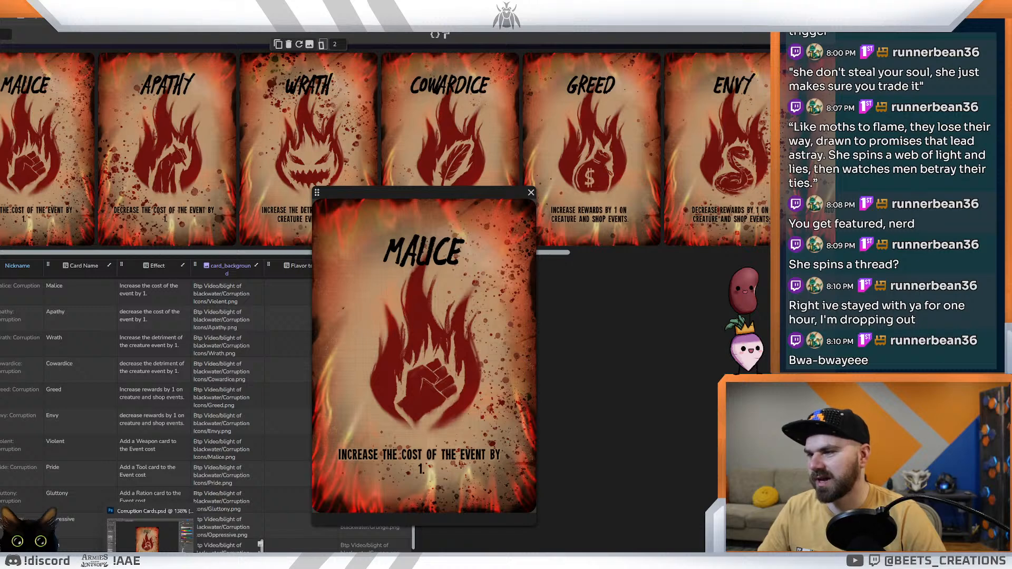
left_click(173, 562)
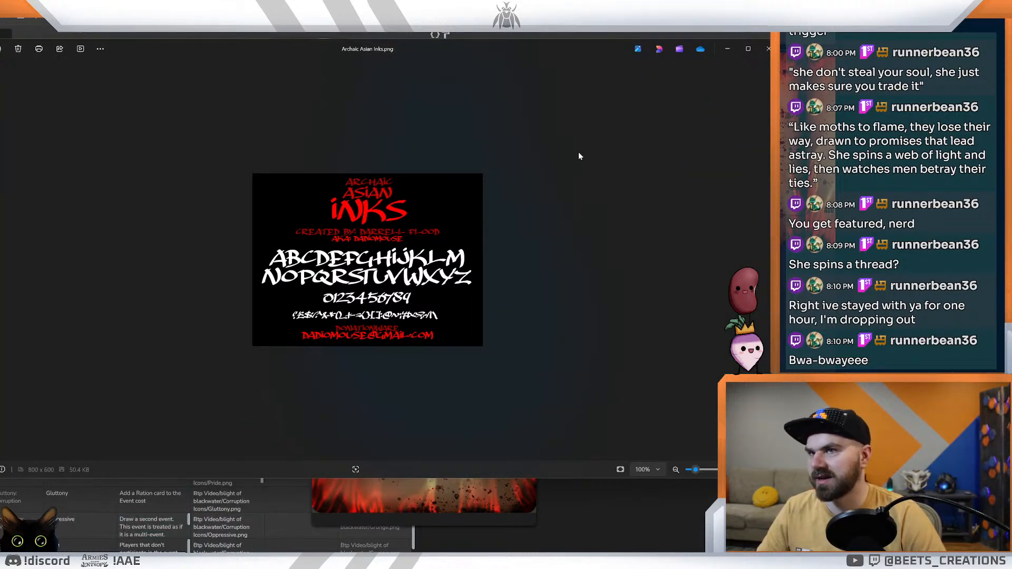
key("Right")
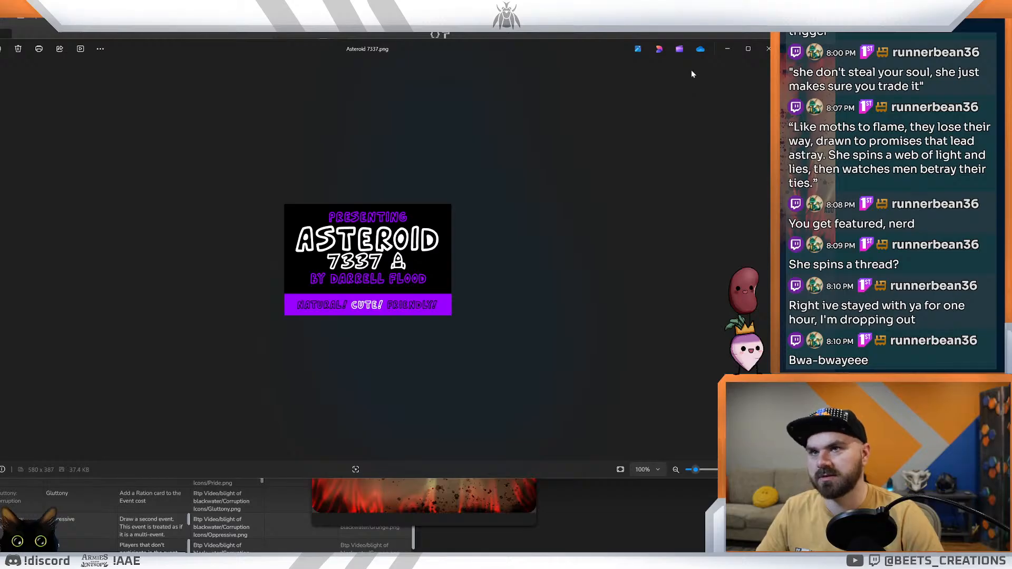
left_click(768, 48)
Step: Switch to the File Explorer folder of font sample images and pick out the Blackmoon Quest sample while browsing
mouse_move(151, 562)
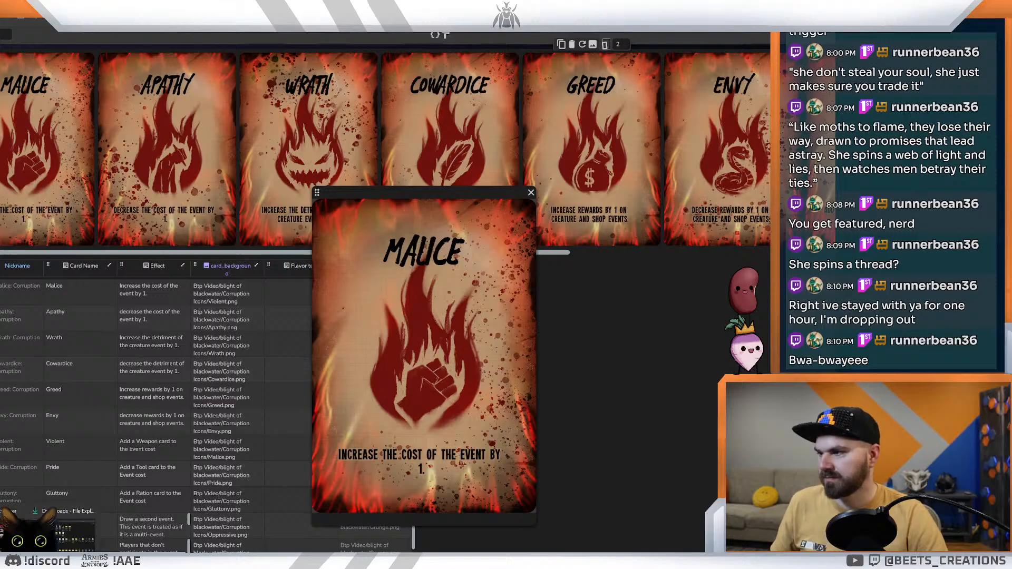
left_click(74, 532)
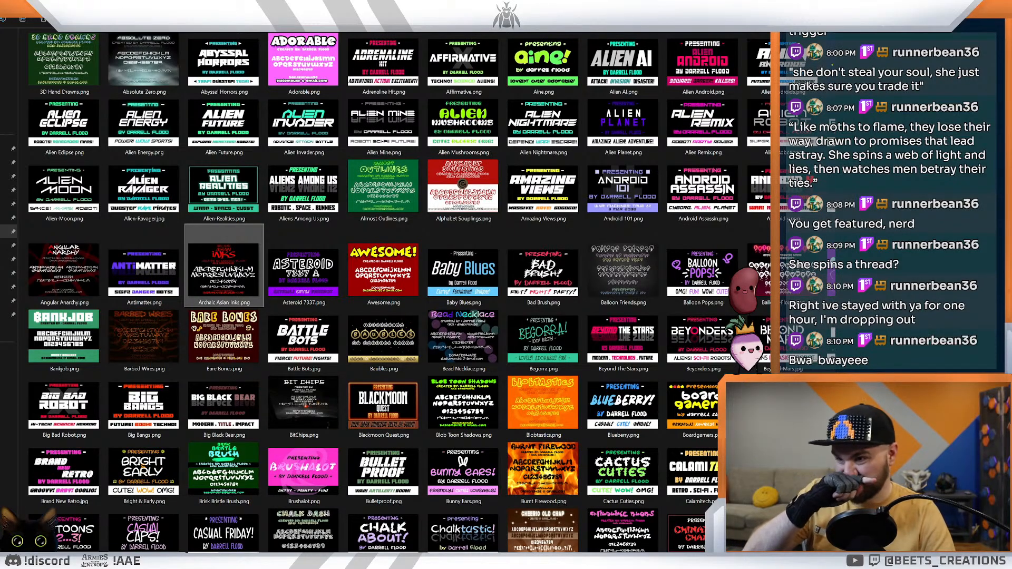
scroll(426, 274, "down", 3)
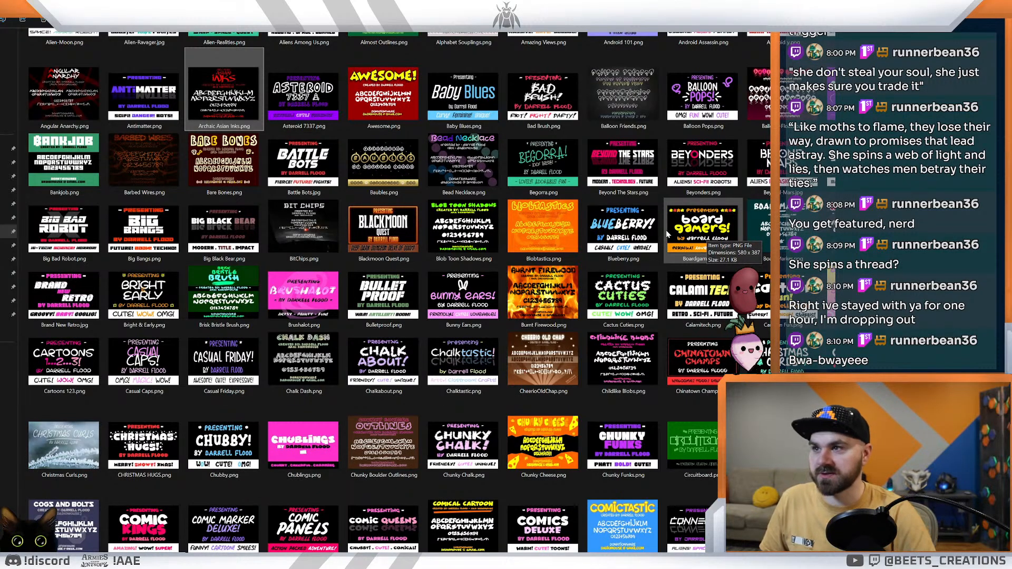
left_click(382, 229)
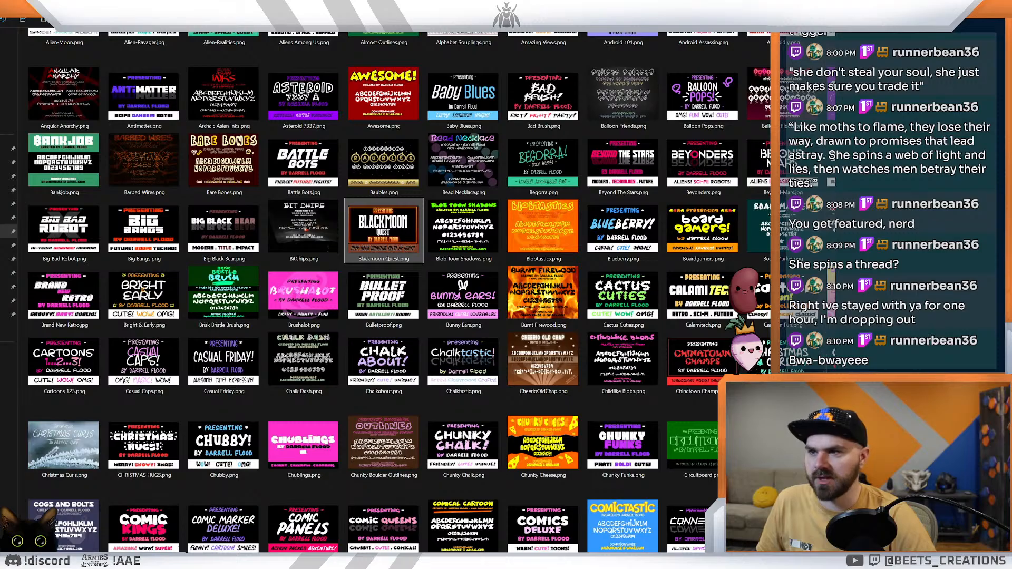
scroll(80, 434, "down", 3)
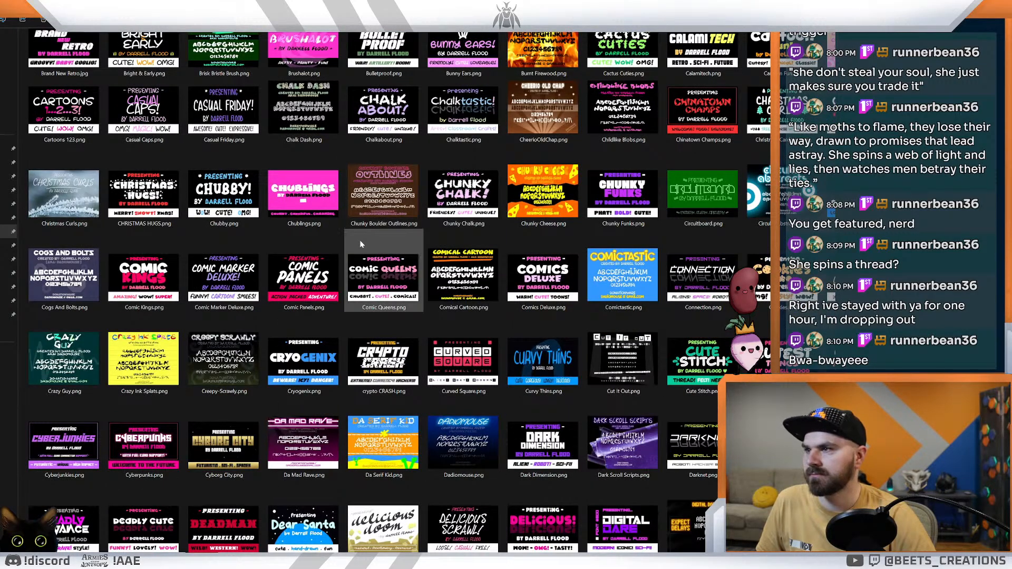
Step: Examine the font sample thumbnails from the letter B through G for a style that suits the horror-western cards
scroll(361, 244, "up", 2)
scroll(223, 350, "down", 3)
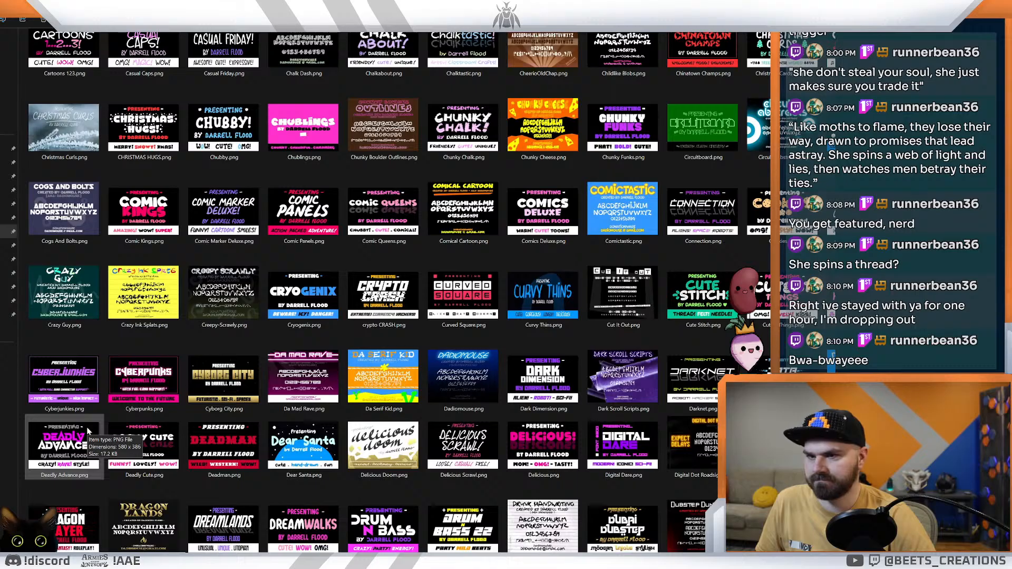
scroll(88, 432, "down", 8)
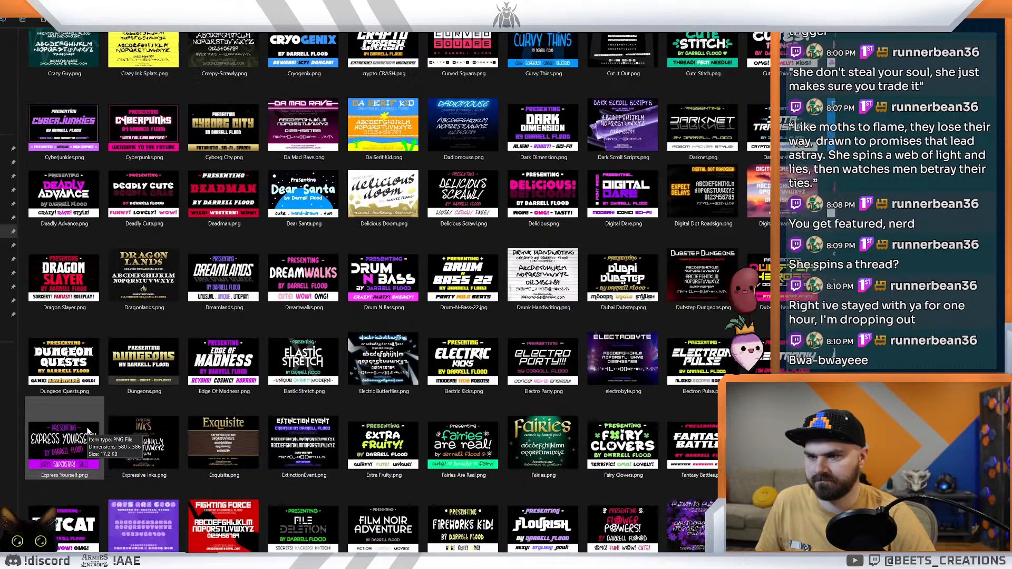
scroll(88, 431, "up", 3)
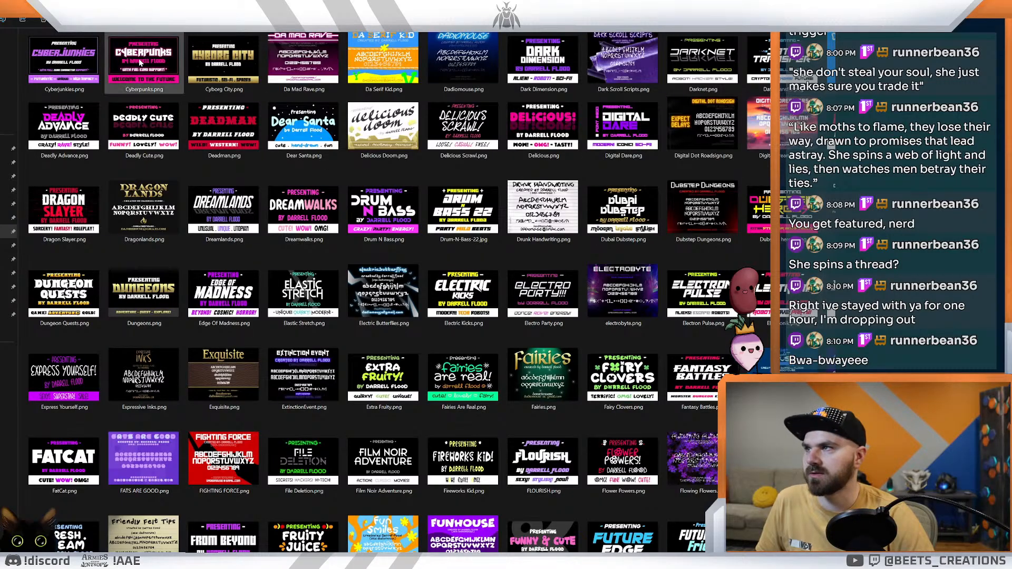
scroll(379, 290, "up", 5)
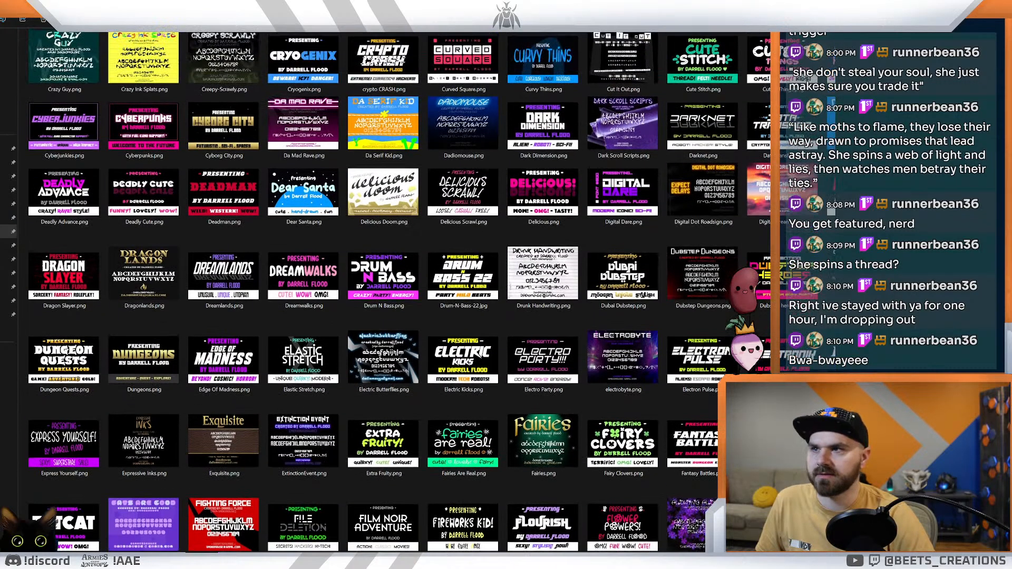
scroll(383, 50, "up", 3)
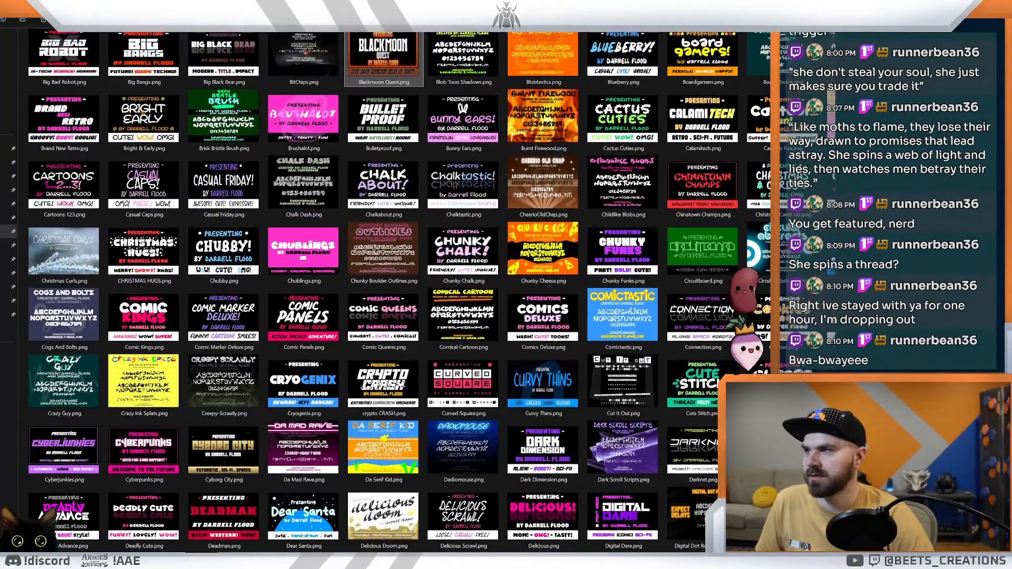
scroll(383, 50, "down", 4)
scroll(487, 290, "down", 2)
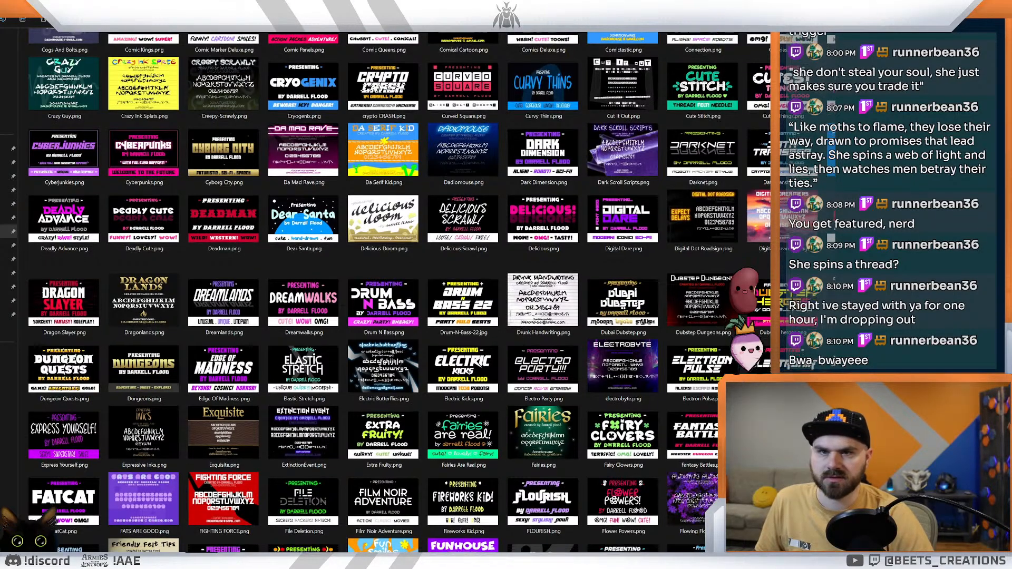
scroll(422, 290, "down", 1)
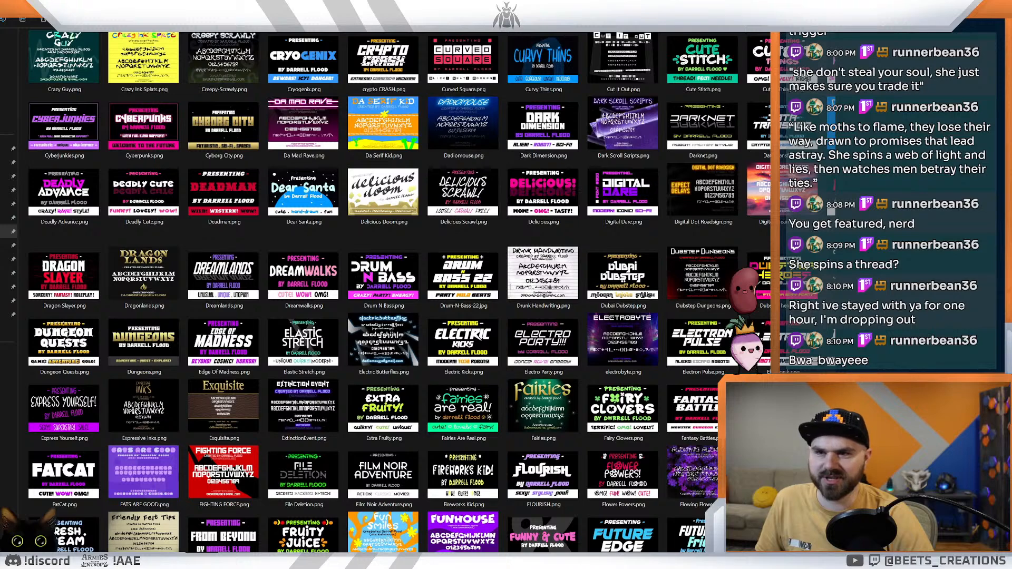
scroll(422, 290, "down", 1)
scroll(421, 290, "down", 2)
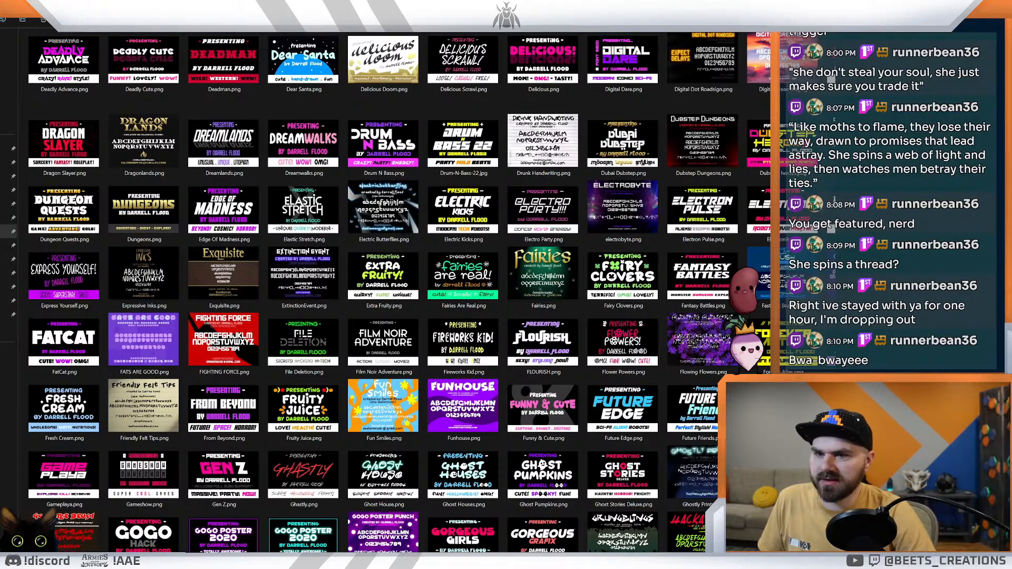
Step: View the Ghostz font sample at full size and single out the Ghastly and Go Faster Brush samples in the folder
double_click(782, 475)
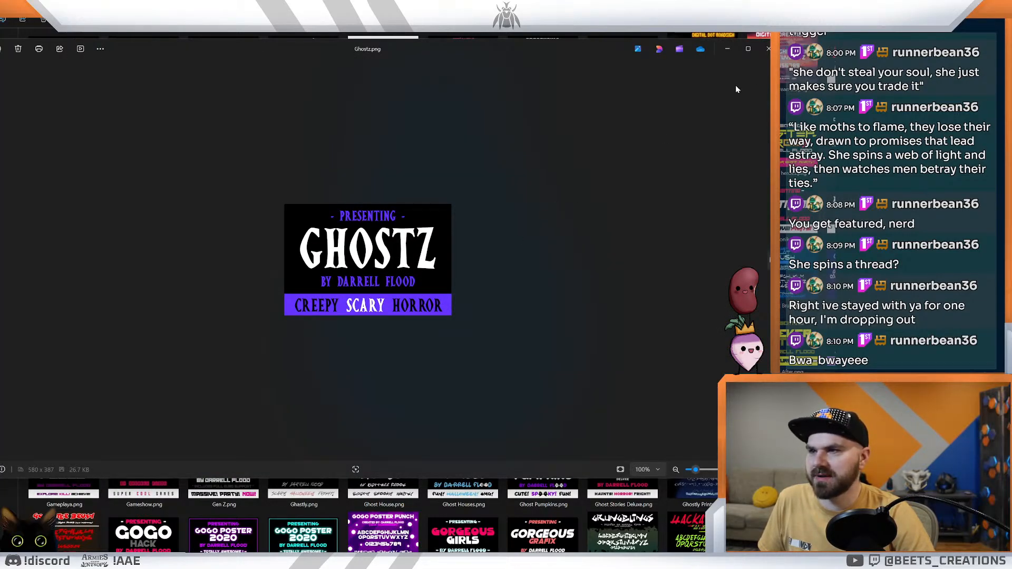
left_click_drag(485, 49, 1011, 216)
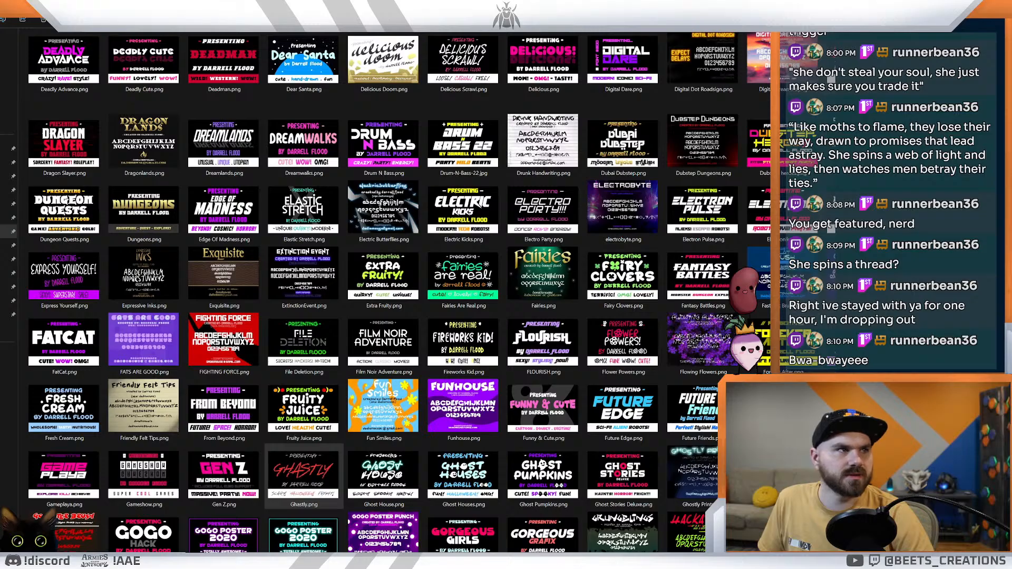
left_click(304, 476)
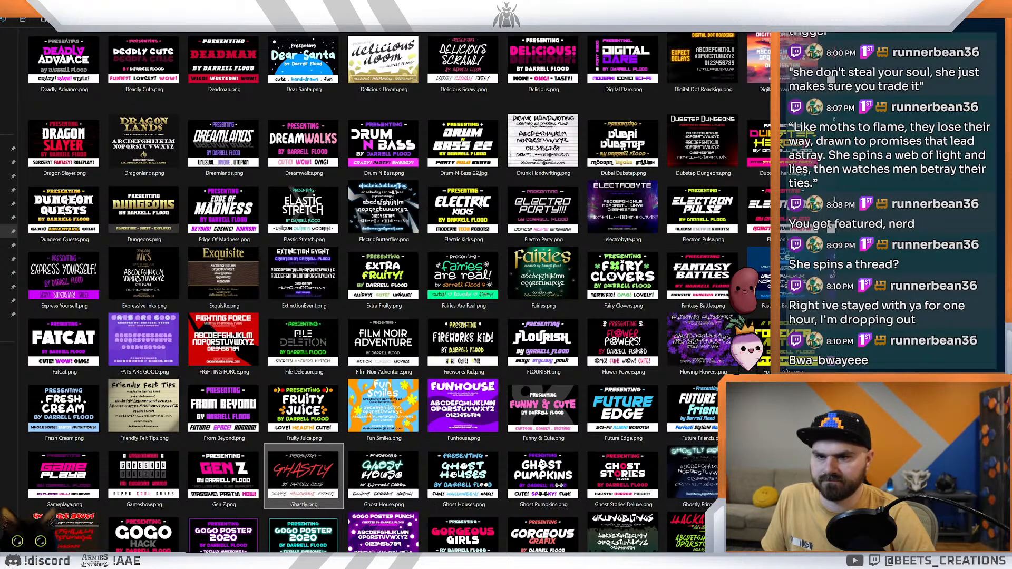
scroll(134, 519, "down", 3)
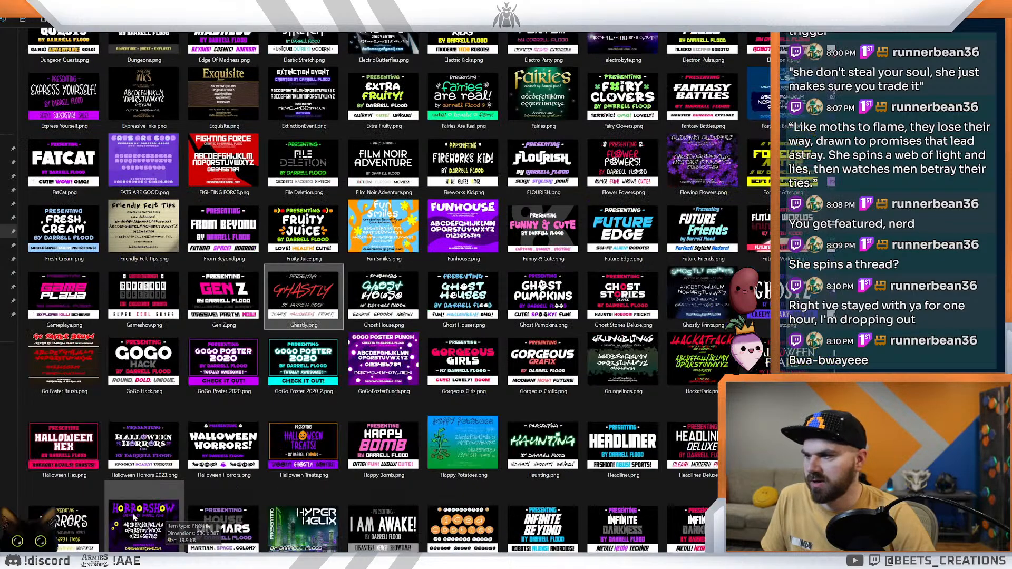
left_click(90, 361)
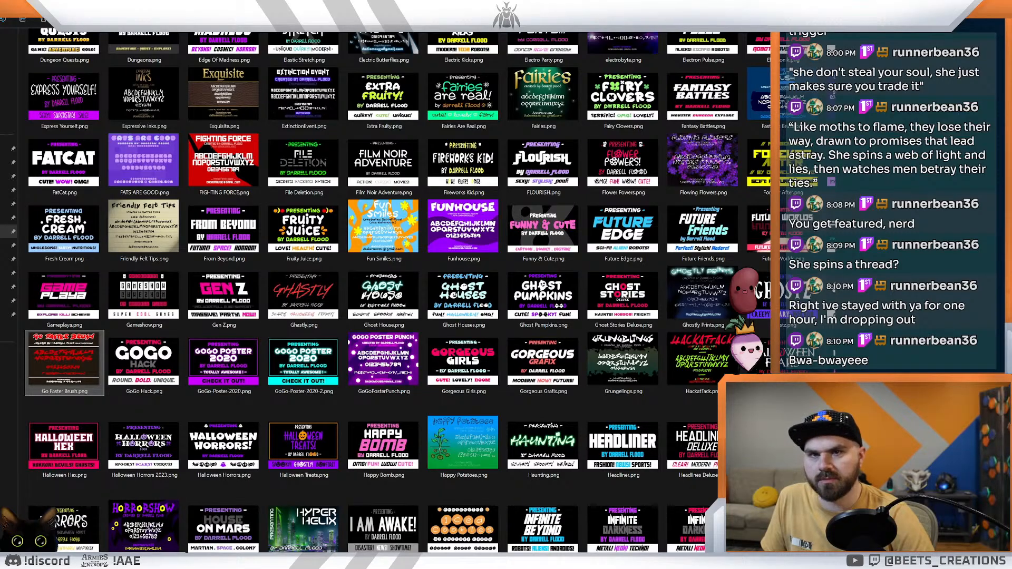
Step: Browse further through the font samples and view Horrors.png at full size, closing it when done
scroll(430, 290, "down", 2)
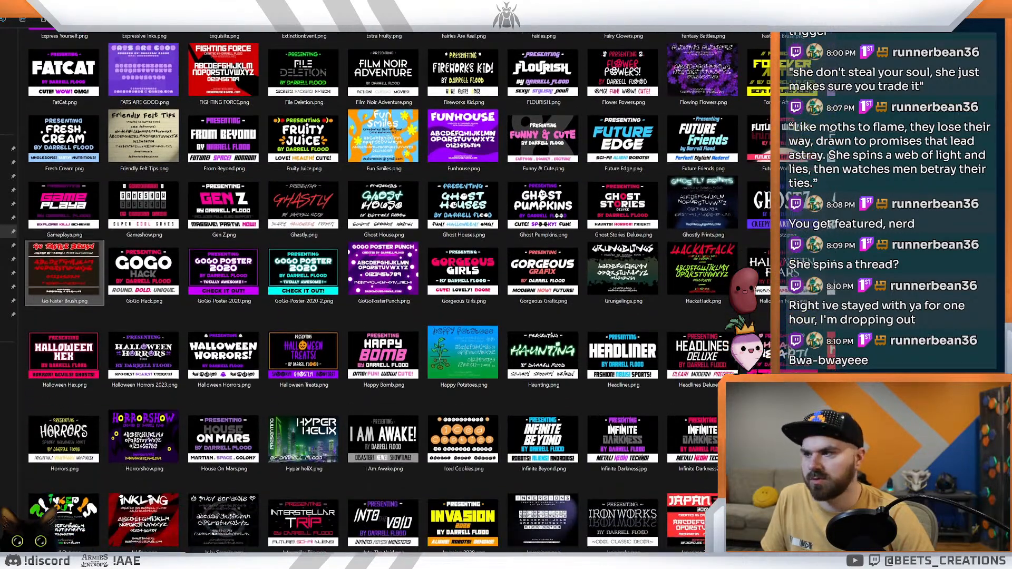
scroll(430, 290, "down", 1)
scroll(622, 317, "down", 2)
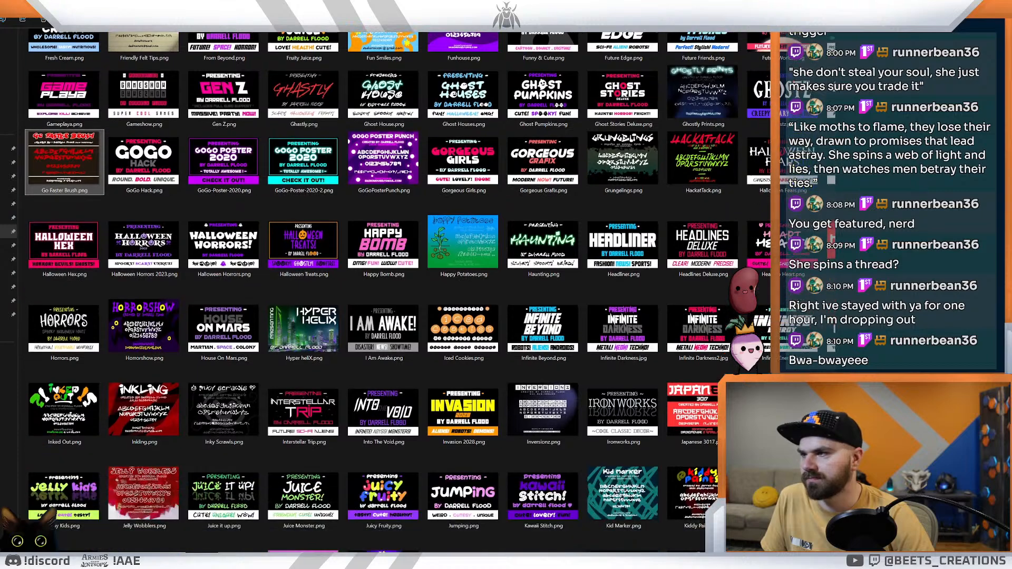
left_click(65, 327)
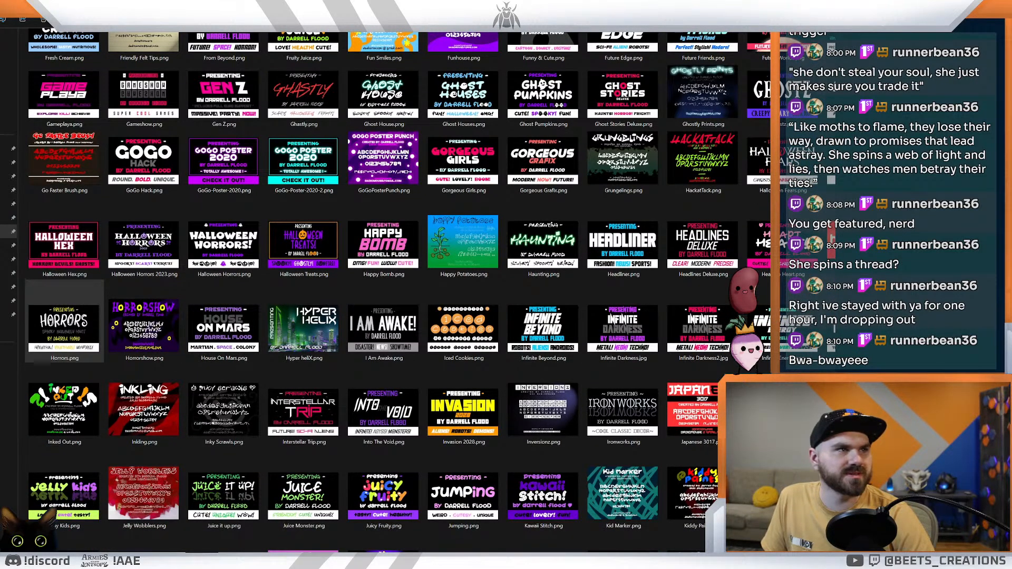
key("Return")
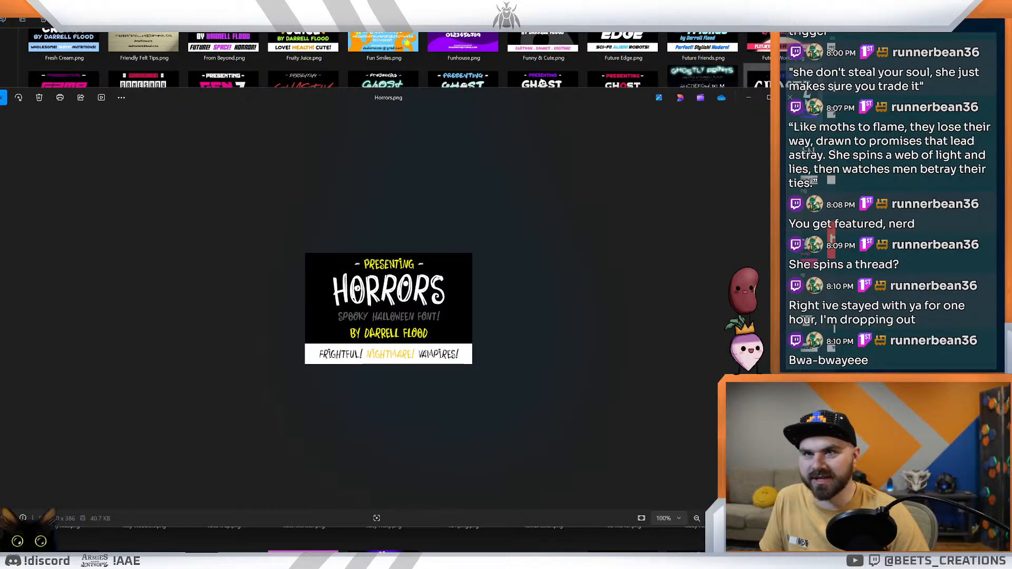
key("Escape")
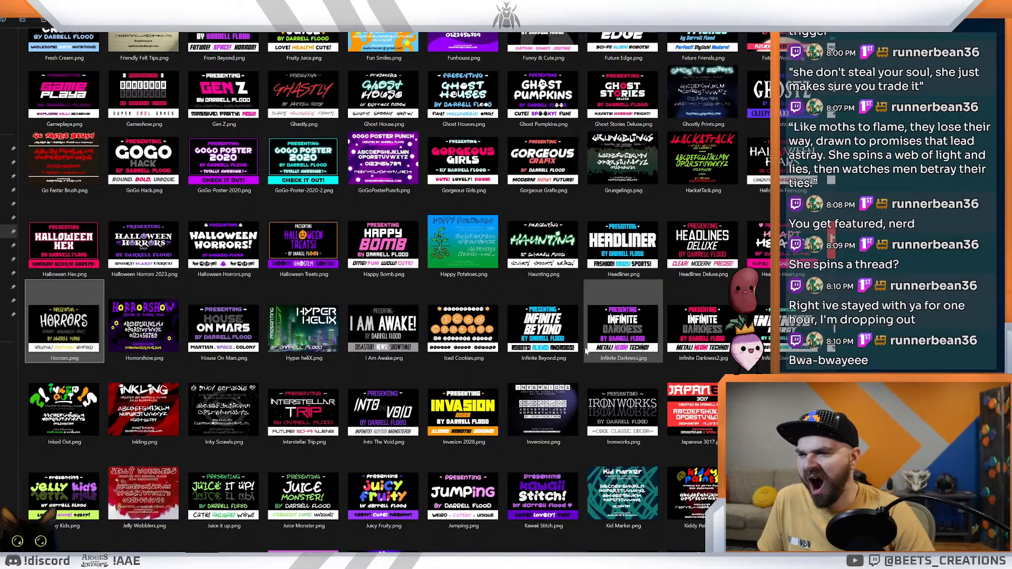
Step: View the Inkling.png font sample at full size to inspect its letterforms, and return to the folder
double_click(173, 412)
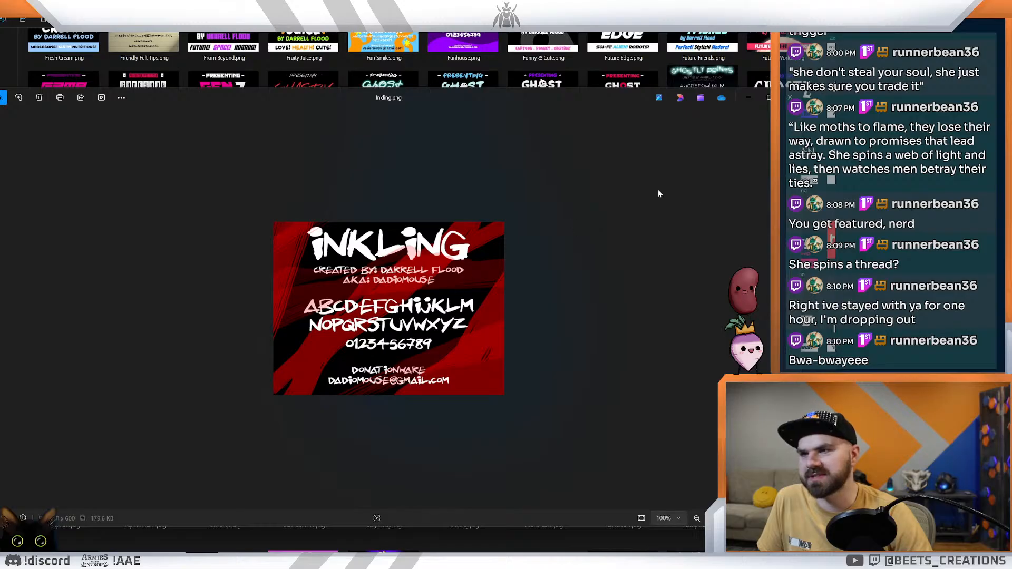
left_click(790, 98)
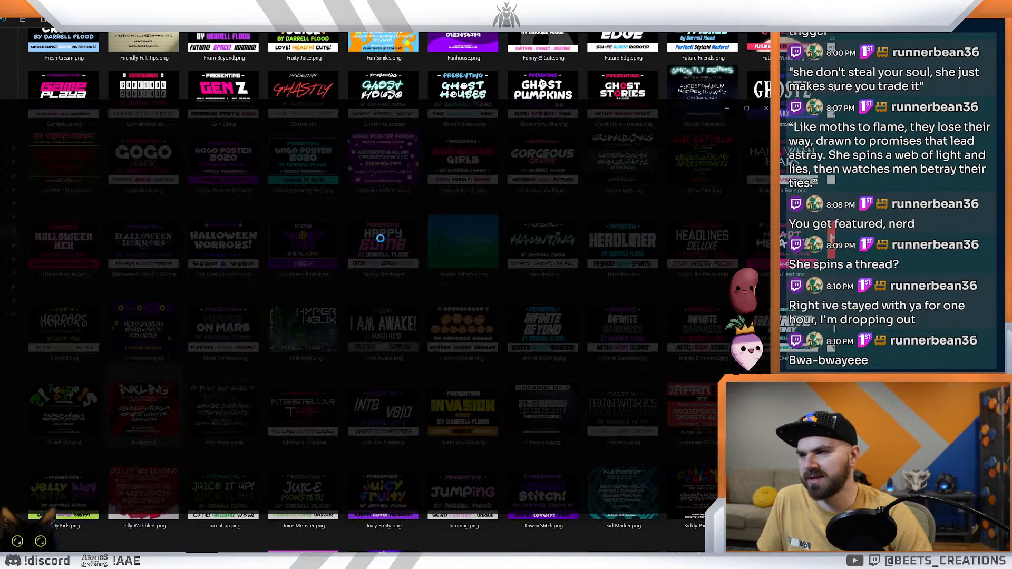
double_click(158, 417)
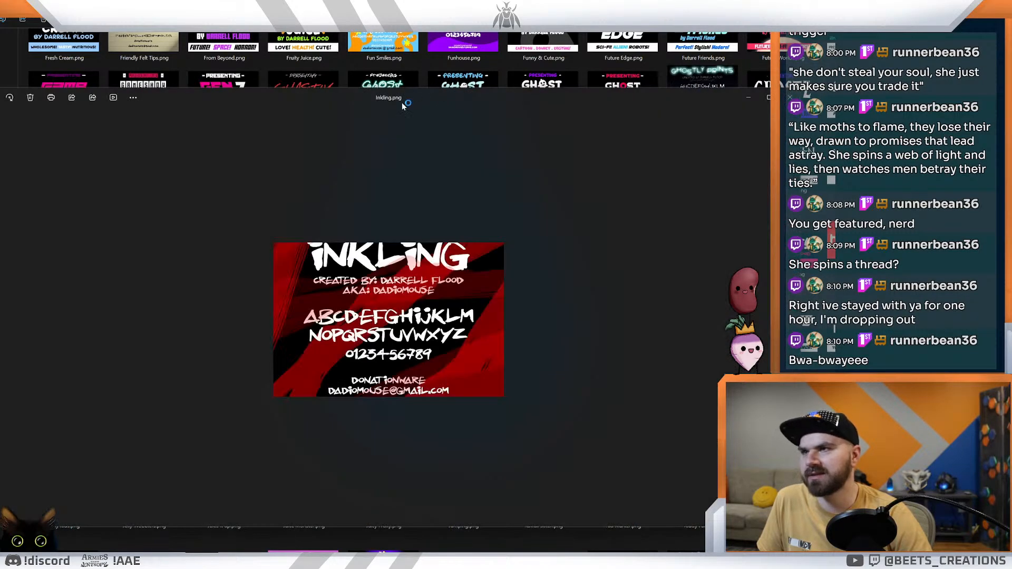
left_click(790, 98)
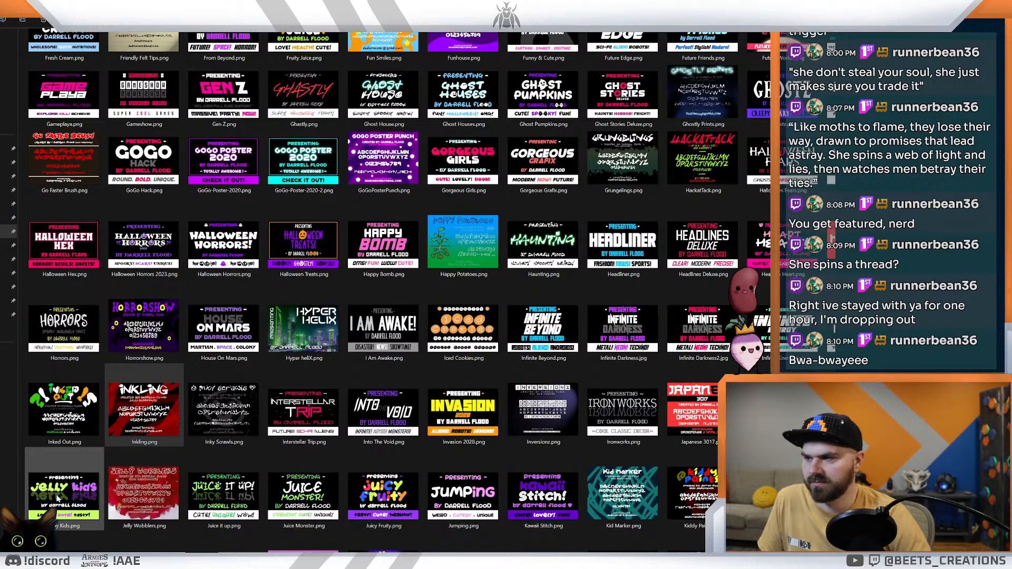
Step: Examine the font sample thumbnails from the letter J through S for a style that suits the horror-western cards
scroll(56, 495, "down", 3)
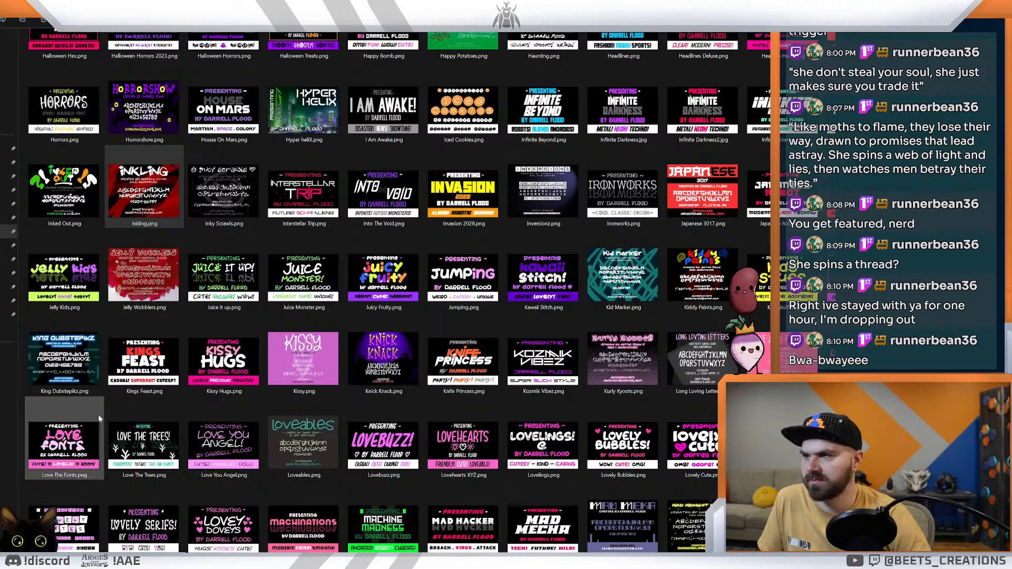
scroll(106, 412, "up", 3)
scroll(134, 457, "down", 2)
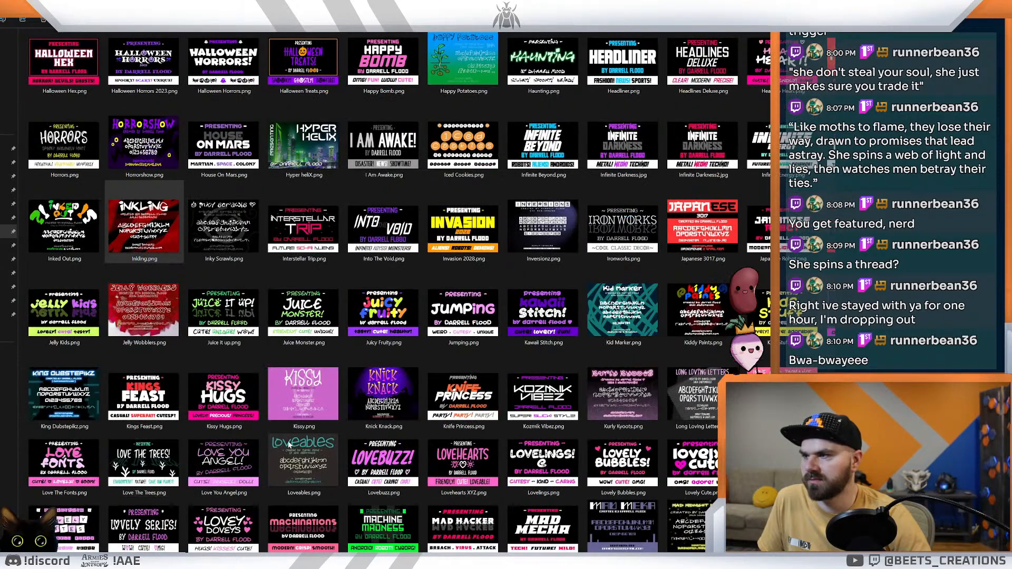
scroll(144, 232, "down", 2)
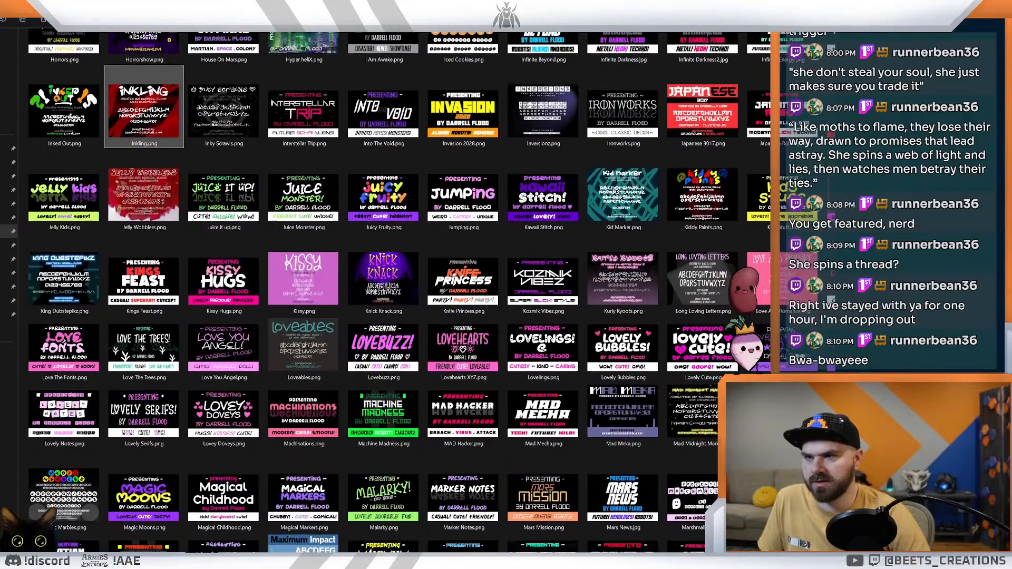
scroll(143, 232, "down", 1)
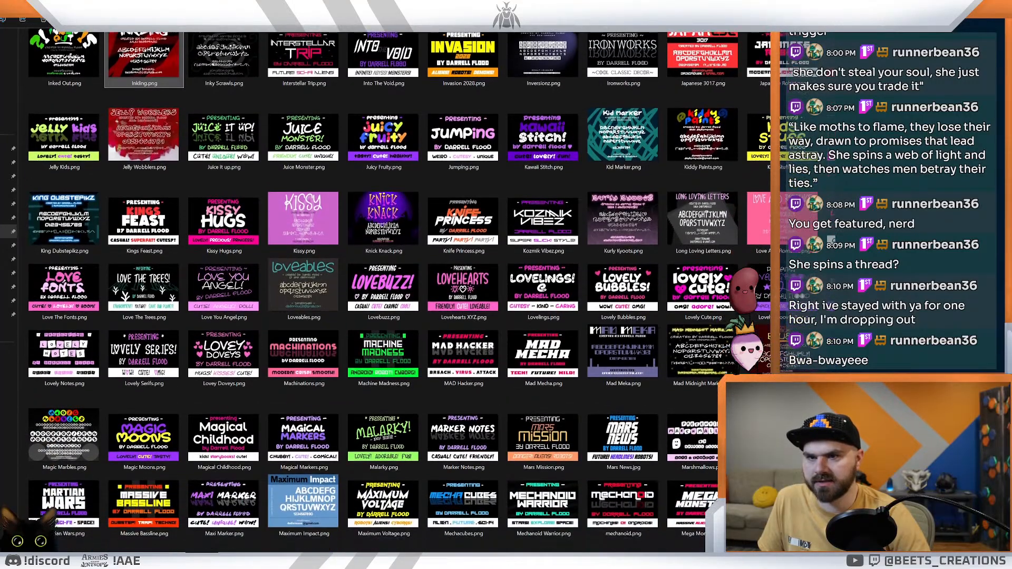
scroll(144, 232, "down", 1)
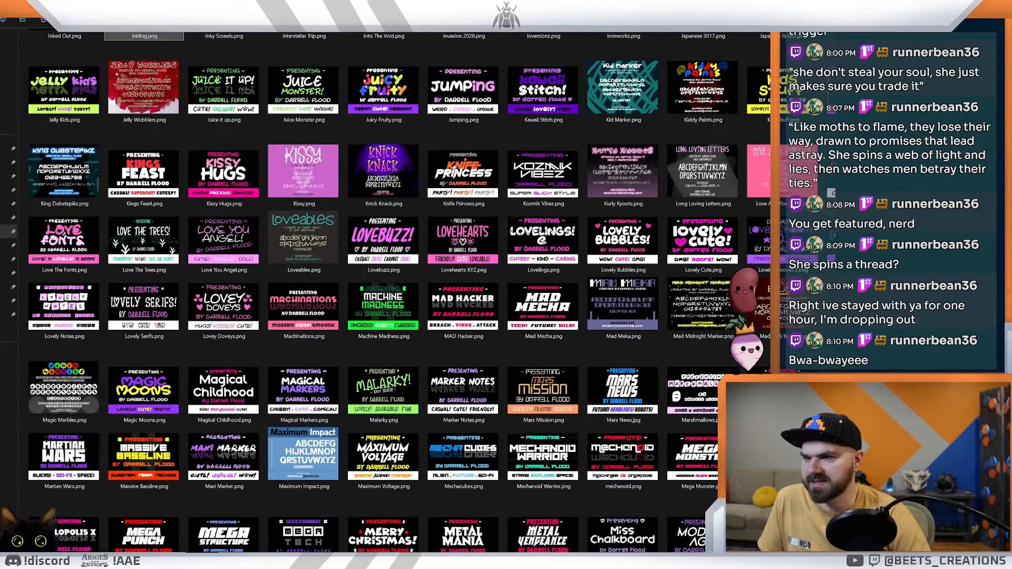
scroll(369, 290, "down", 1)
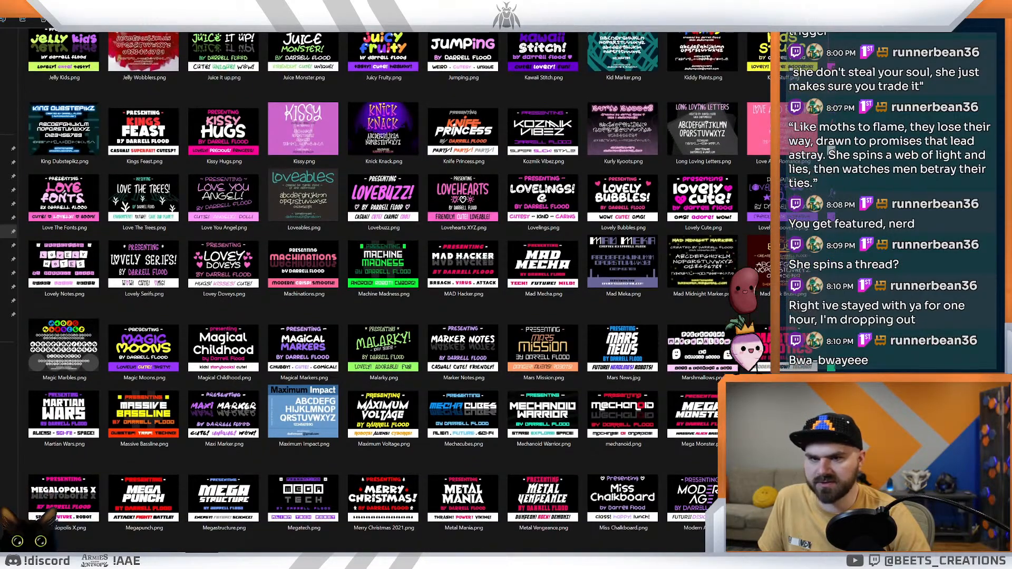
scroll(369, 290, "down", 1)
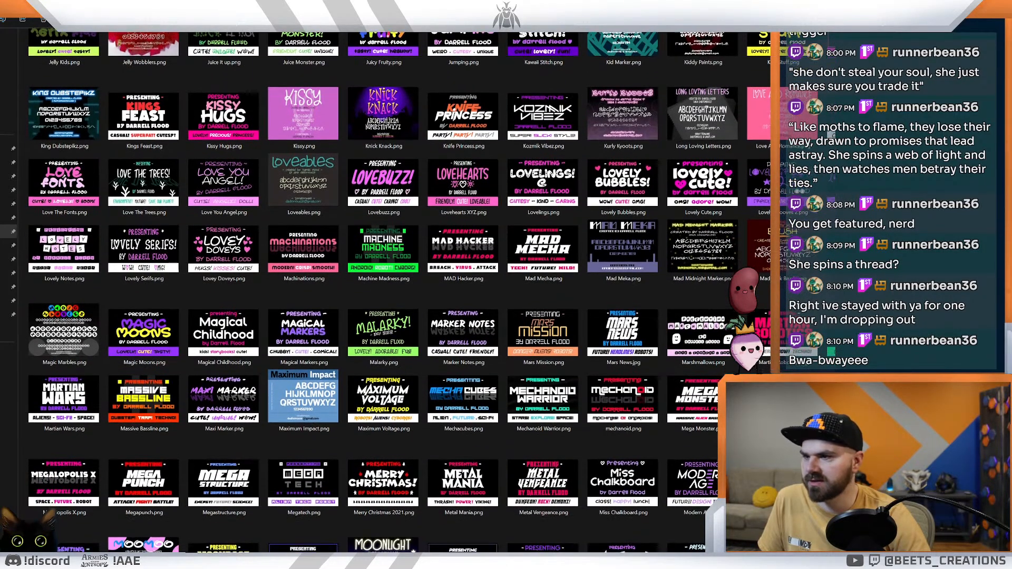
scroll(369, 289, "down", 2)
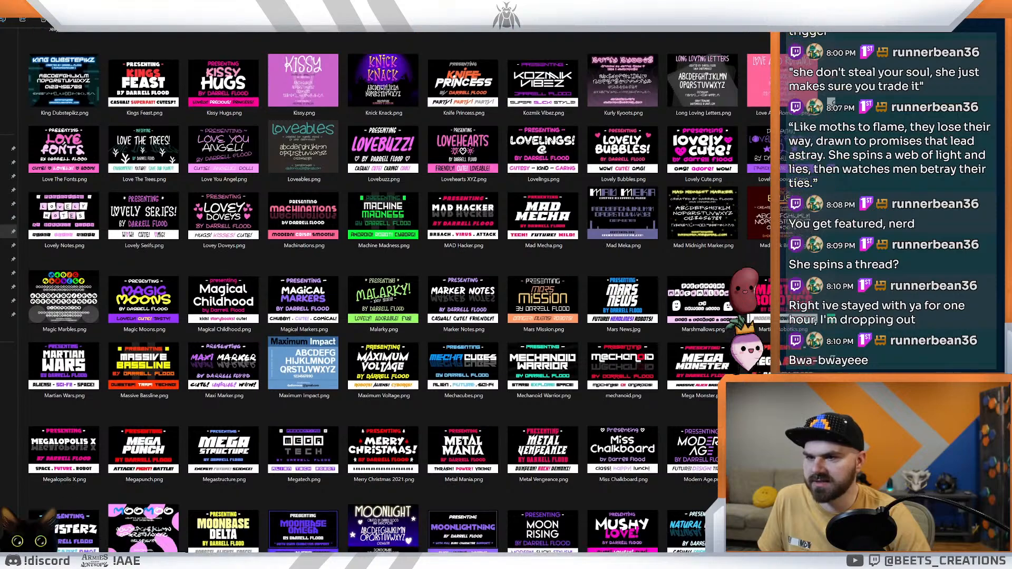
scroll(369, 289, "down", 2)
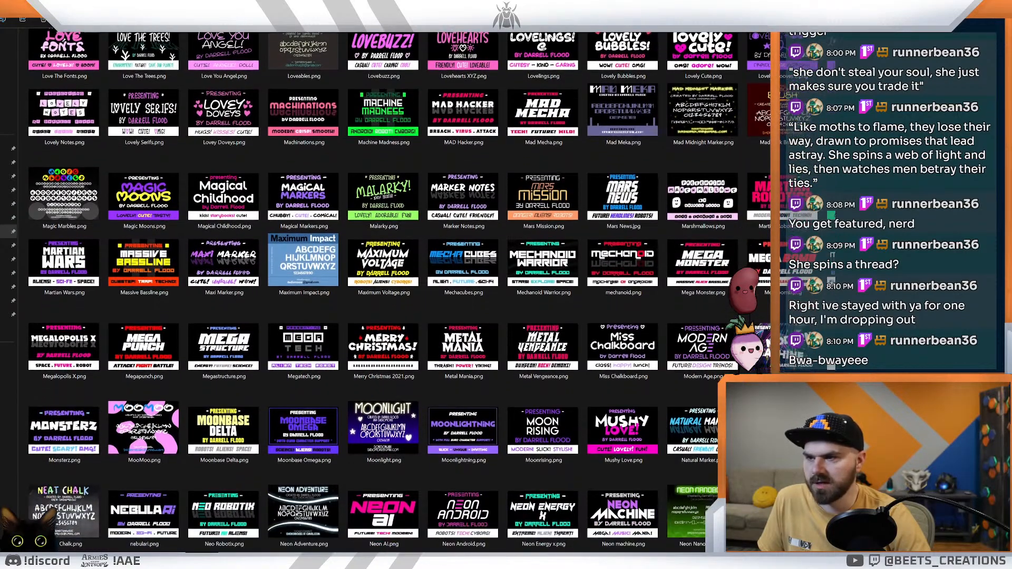
scroll(369, 290, "down", 1)
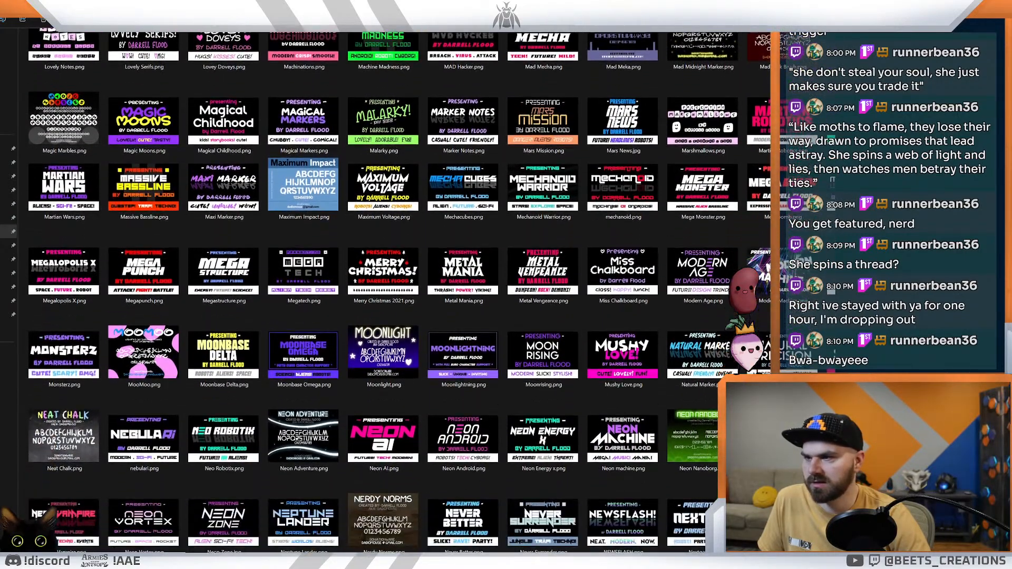
scroll(369, 290, "down", 2)
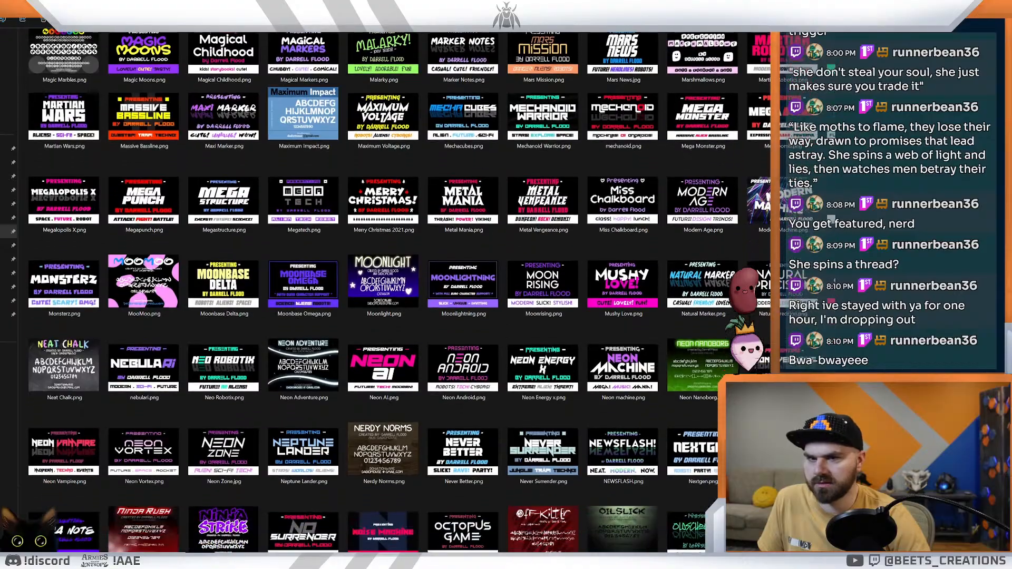
scroll(369, 290, "down", 1)
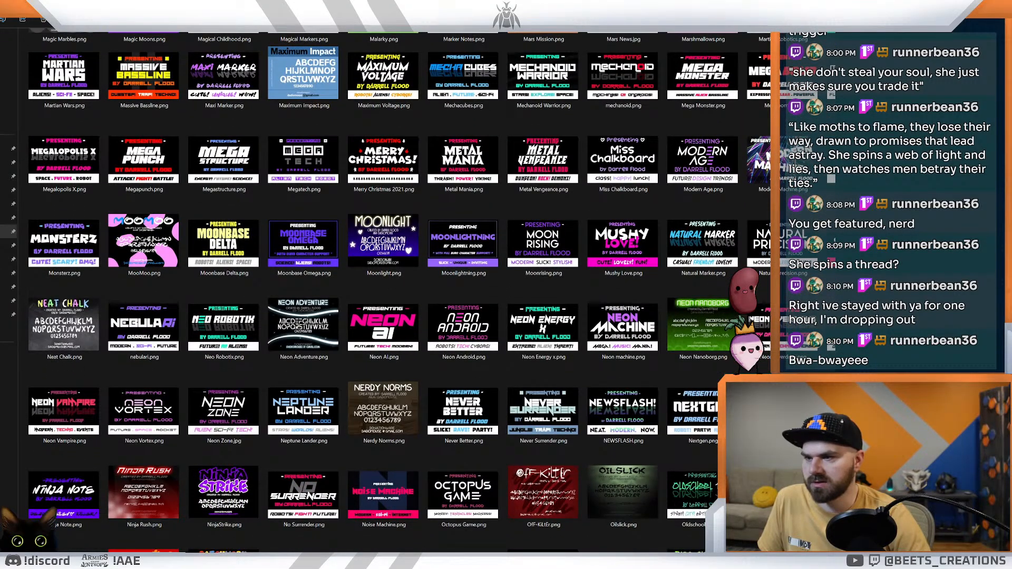
scroll(369, 290, "down", 1)
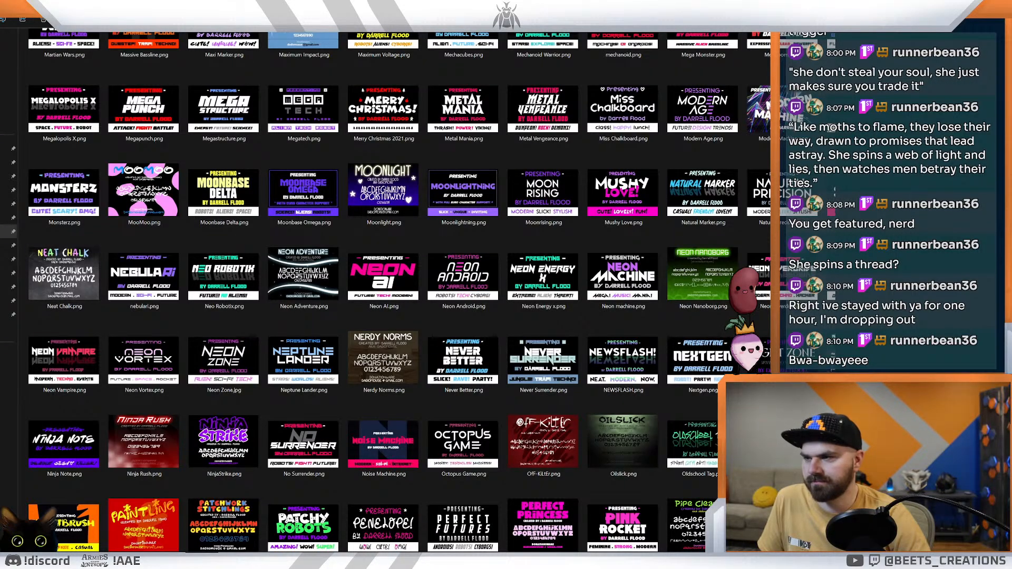
scroll(368, 289, "down", 1)
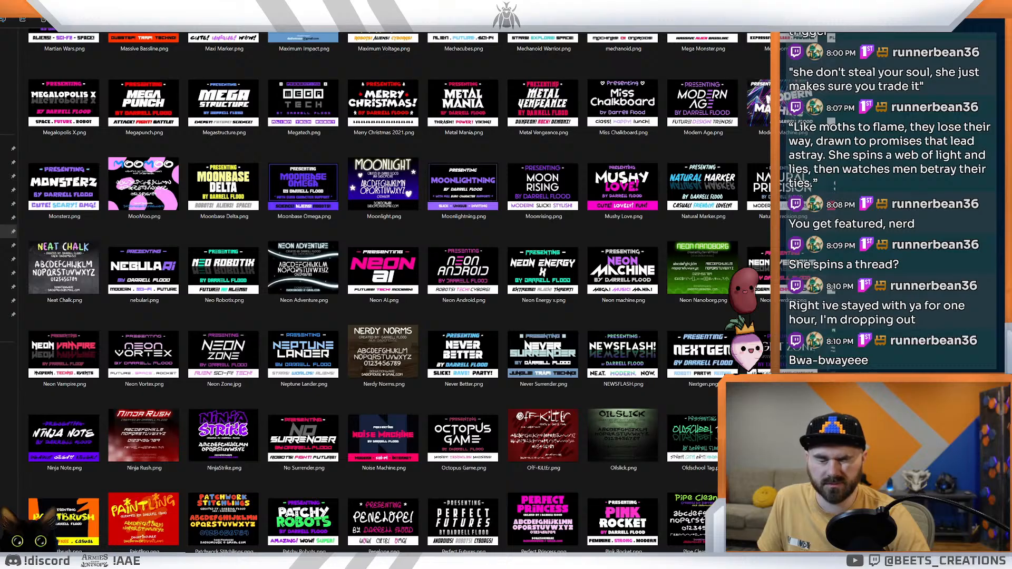
scroll(369, 290, "down", 2)
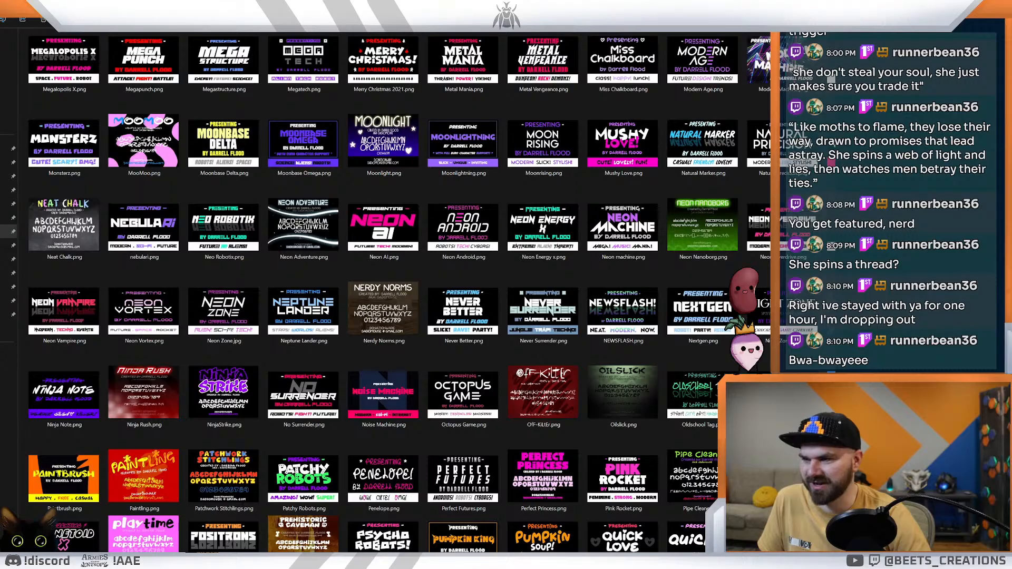
scroll(369, 290, "down", 3)
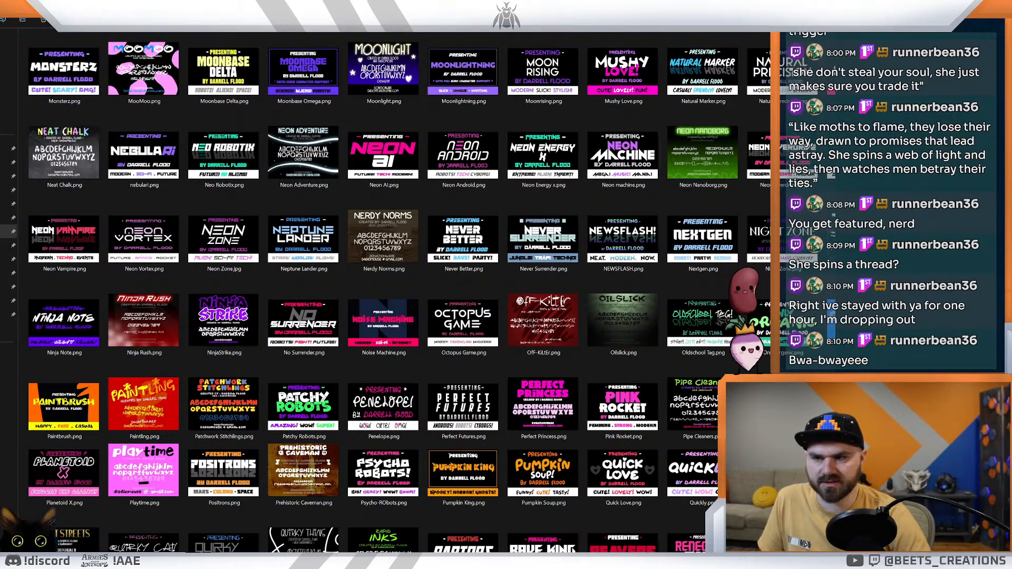
scroll(369, 290, "down", 3)
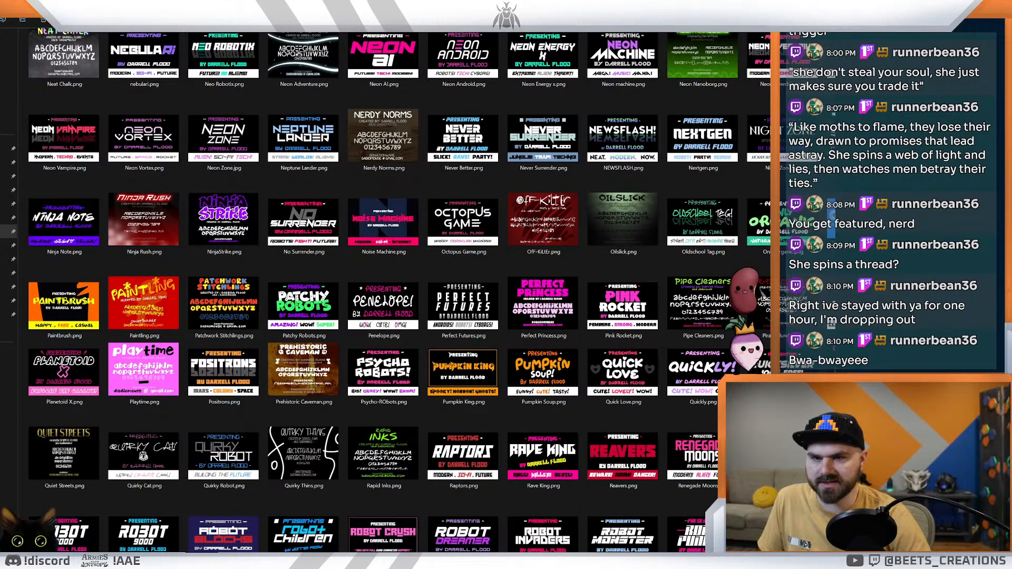
scroll(369, 289, "down", 1)
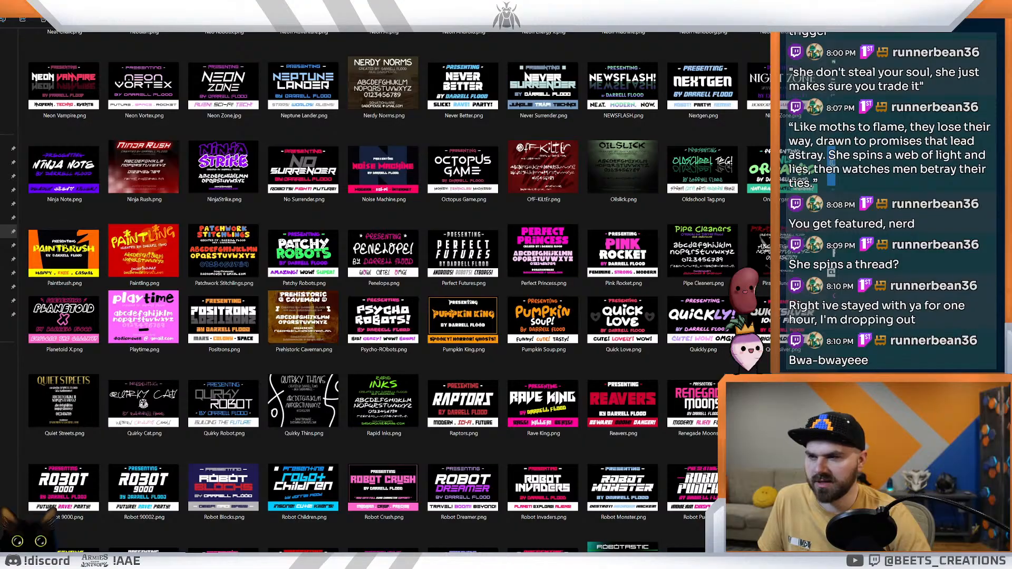
scroll(369, 290, "down", 2)
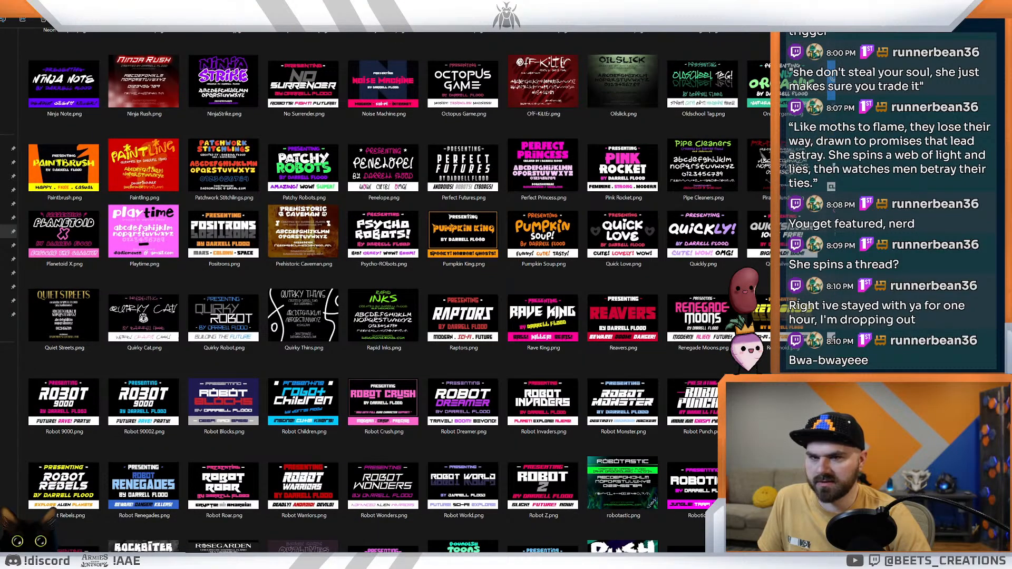
scroll(369, 290, "down", 2)
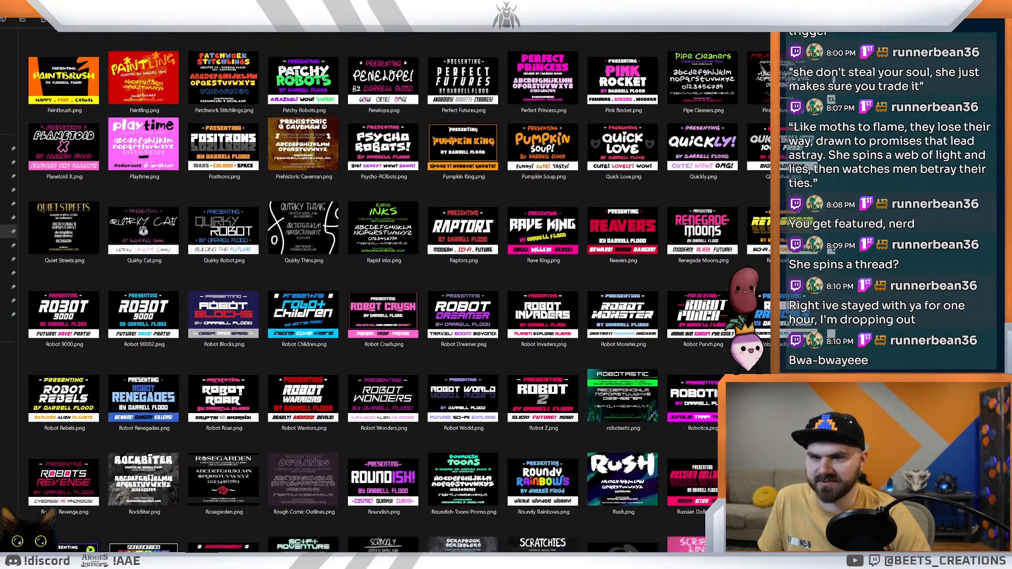
scroll(369, 289, "down", 1)
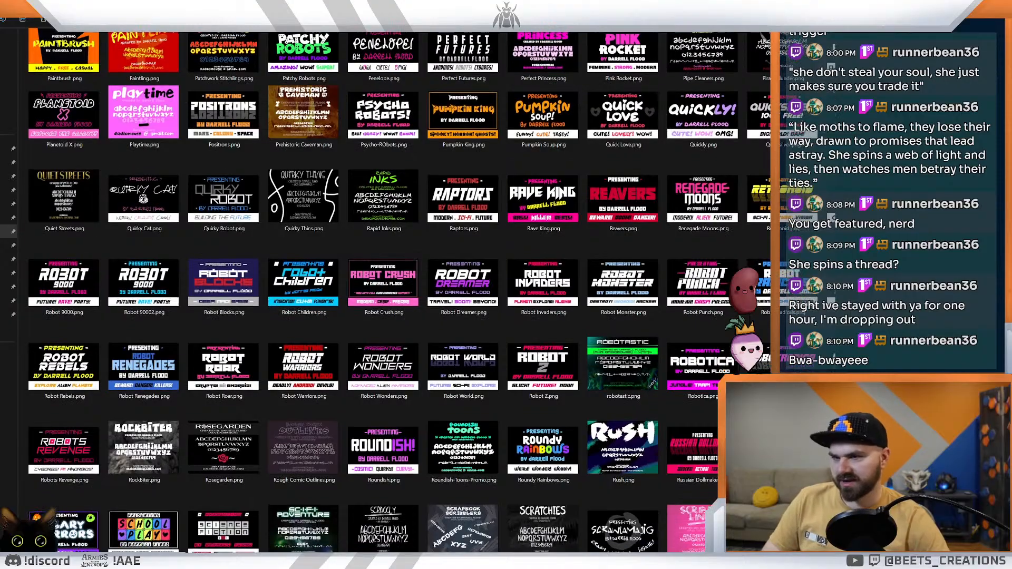
scroll(369, 290, "down", 3)
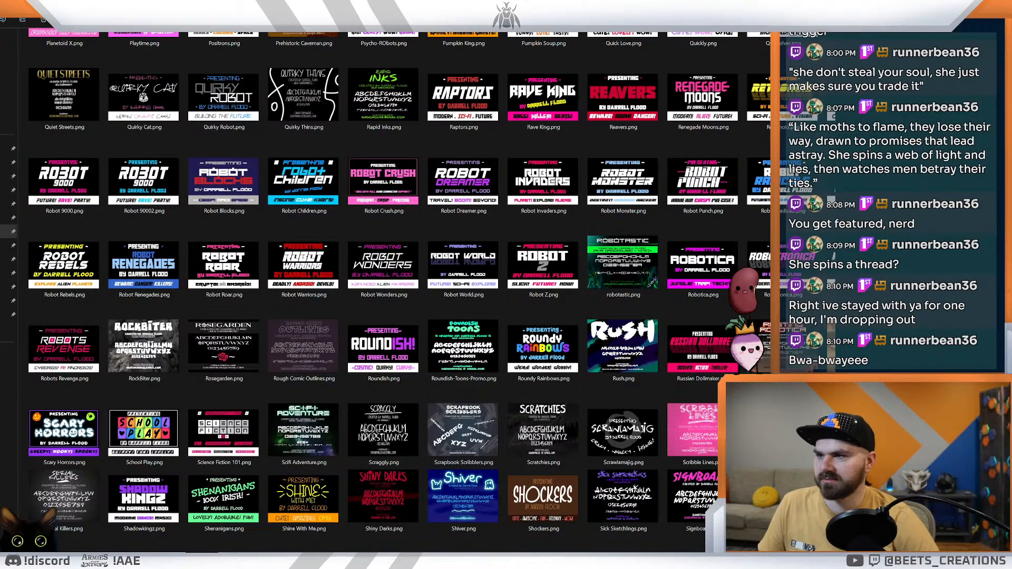
scroll(369, 290, "down", 2)
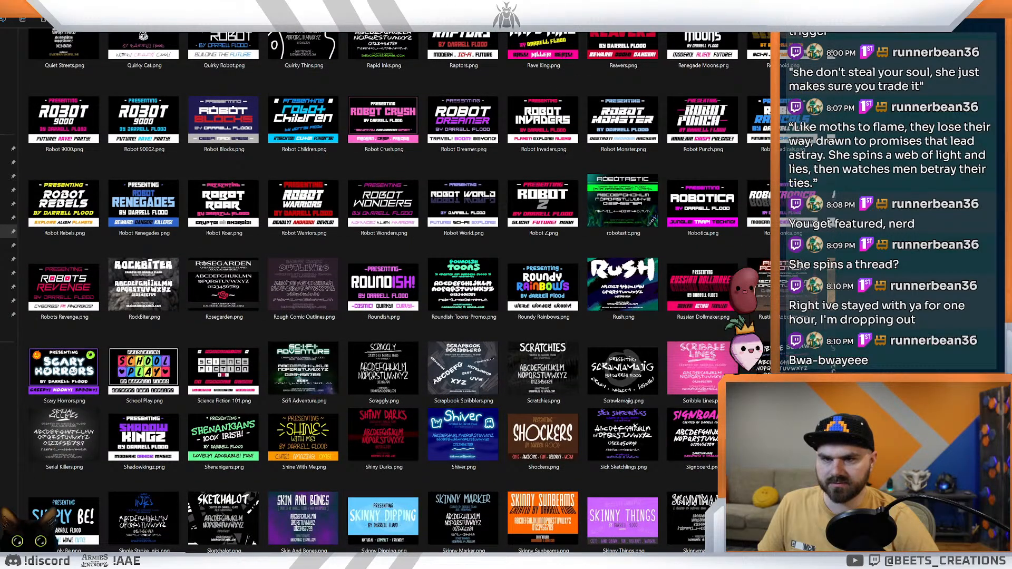
scroll(369, 290, "down", 2)
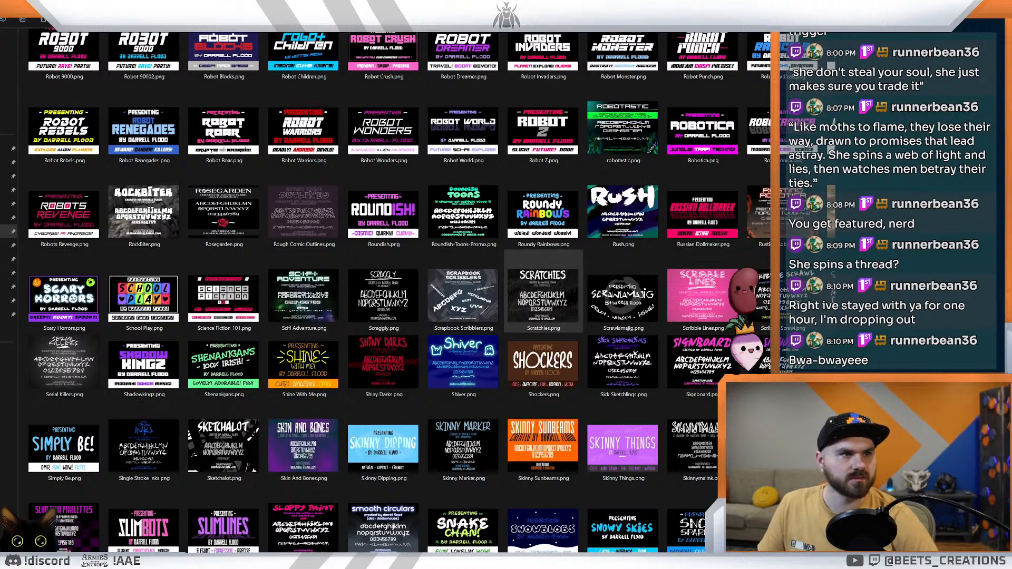
Step: View Scratchies.png at full size, continue through the following samples to Scribble Scrawl.png, and return to the folder
key("Return")
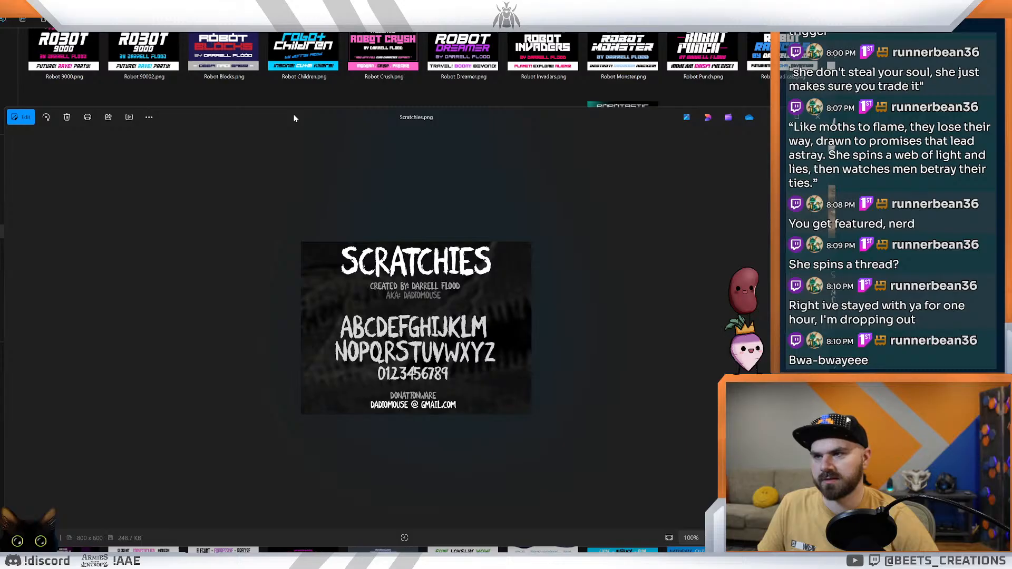
key("Escape")
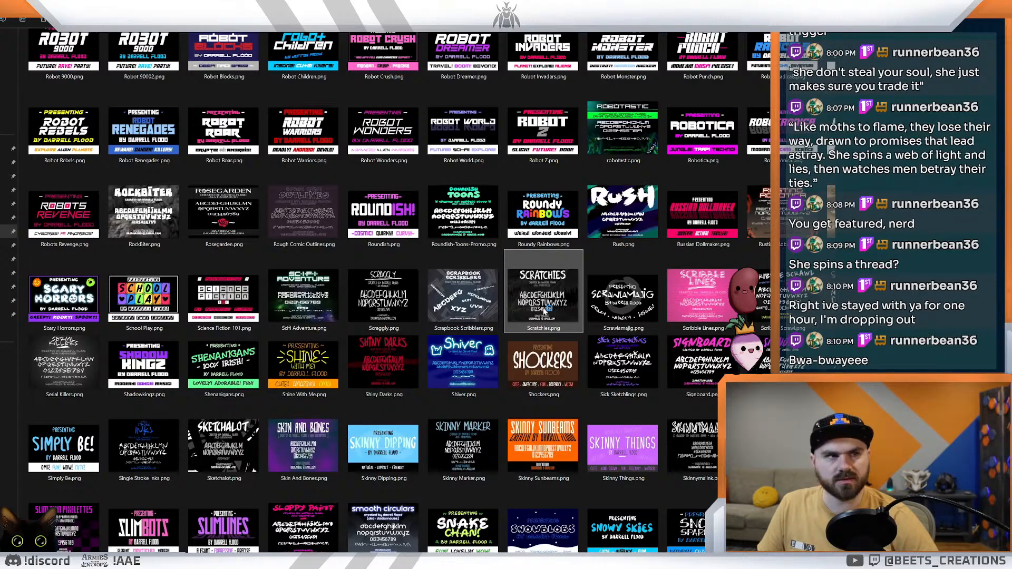
left_click_drag(1009, 242, 333, 112)
key("Right")
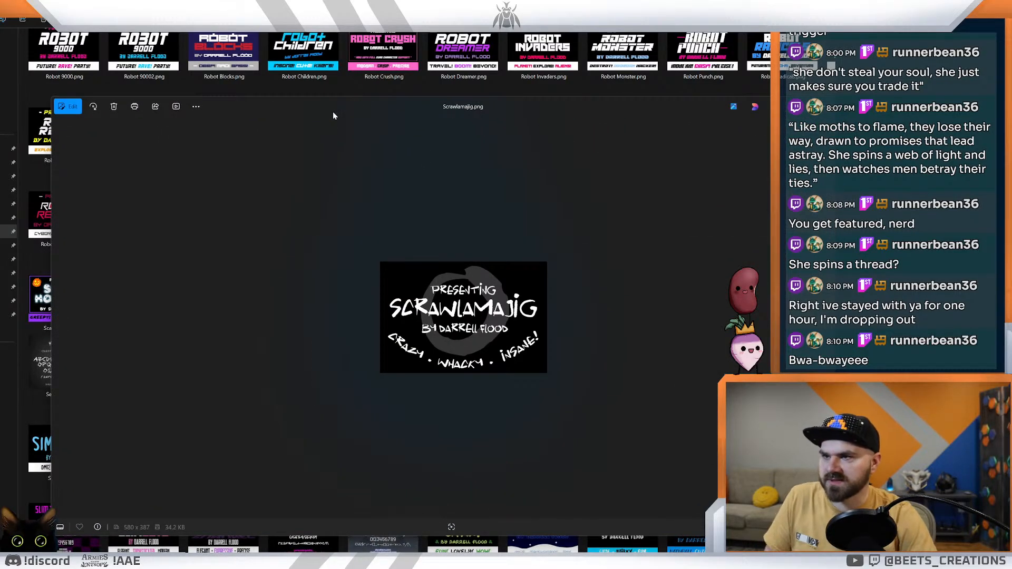
key("Right")
key("Right")
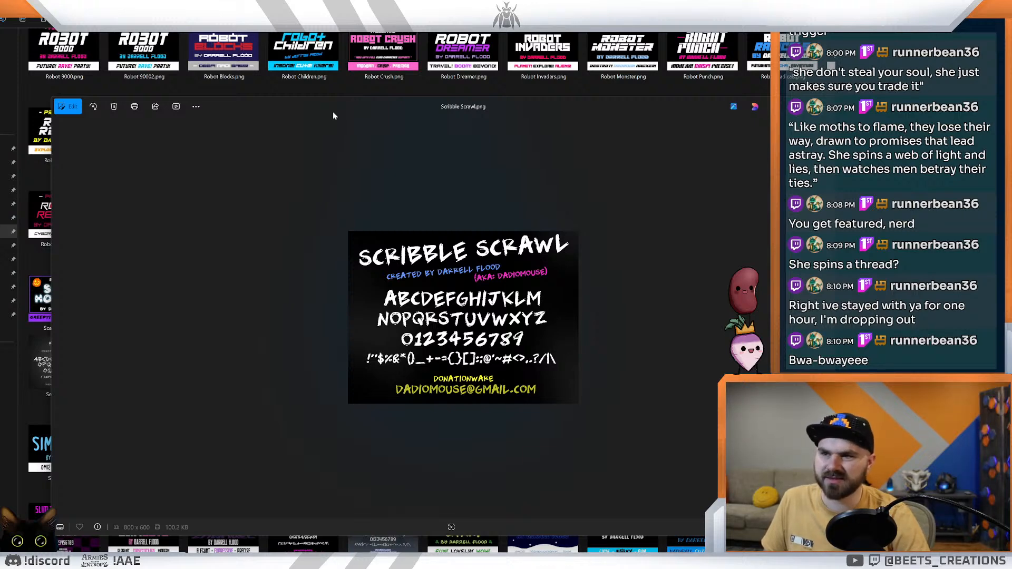
left_click(863, 106)
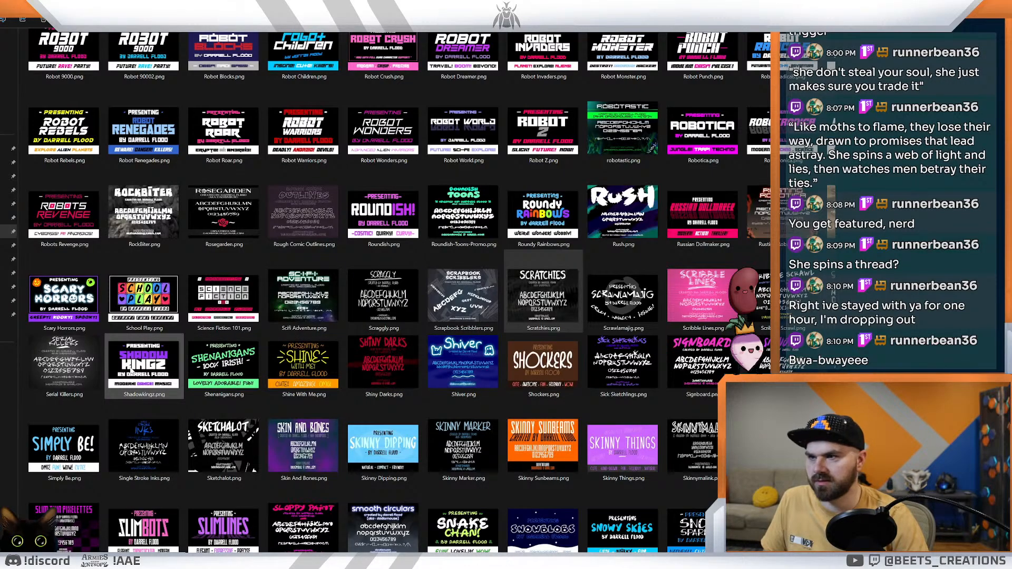
Step: View Shiny Darks.png at full size and compare the samples after it, including Shiver.png, up to Sick Sketchlings.png
left_click(396, 353)
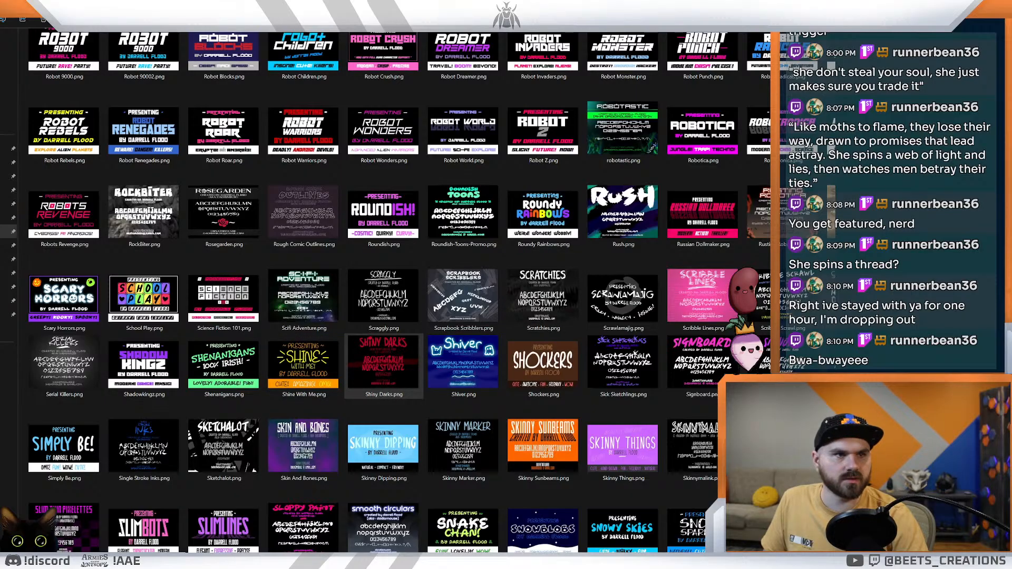
key("Return")
key("Right")
key("Right")
key("Left")
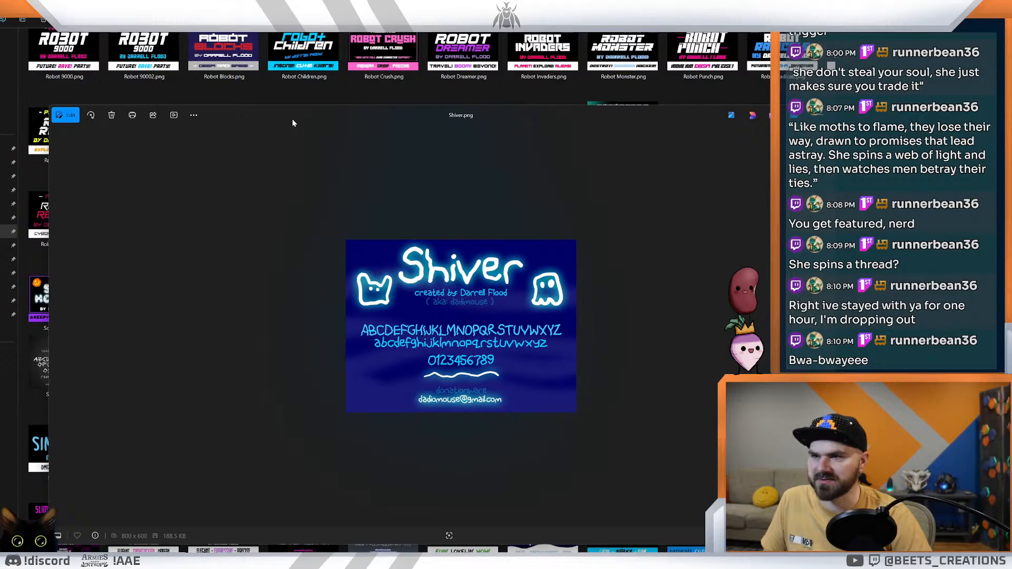
key("Right")
Step: Continue through the full-size samples past Silky Smooth.png and Sketchalot.png to Skin And Bones.png, comparing their letterforms
key("Right")
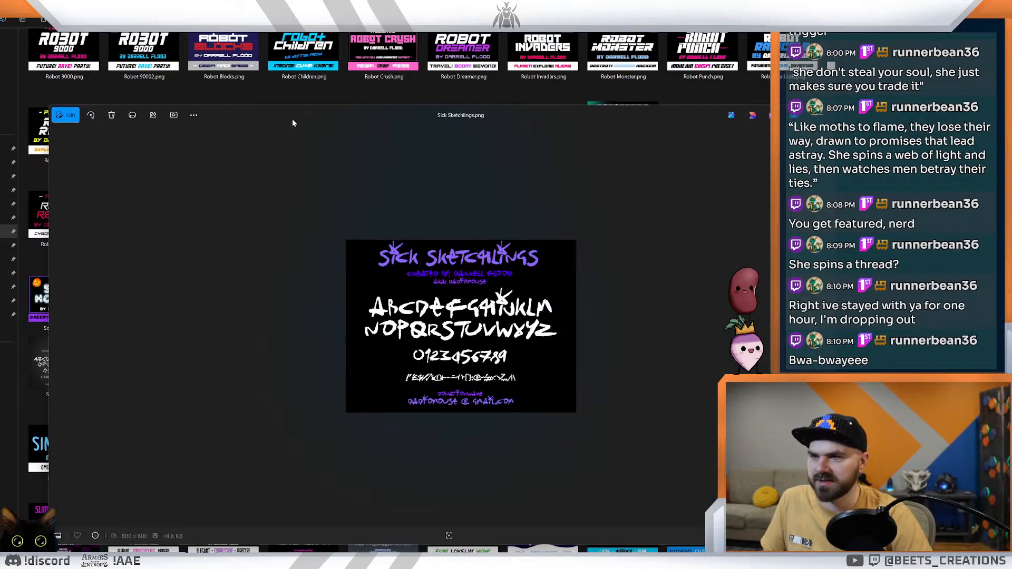
key("Right")
key("Right")
key("Right")
key("Left")
key("Right")
key("Right")
key("Left")
key("Right")
key("Right")
key("Right")
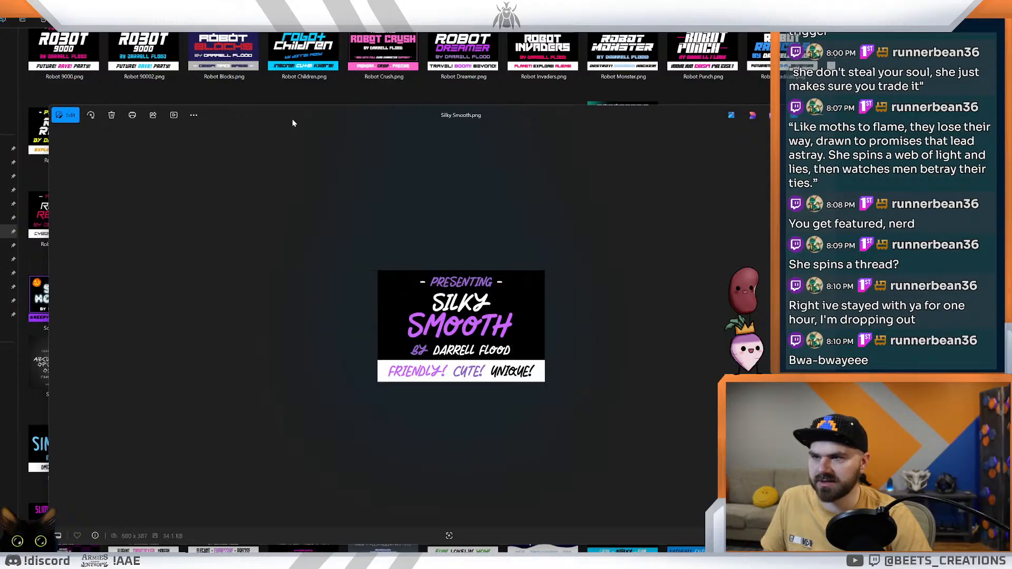
key("Right")
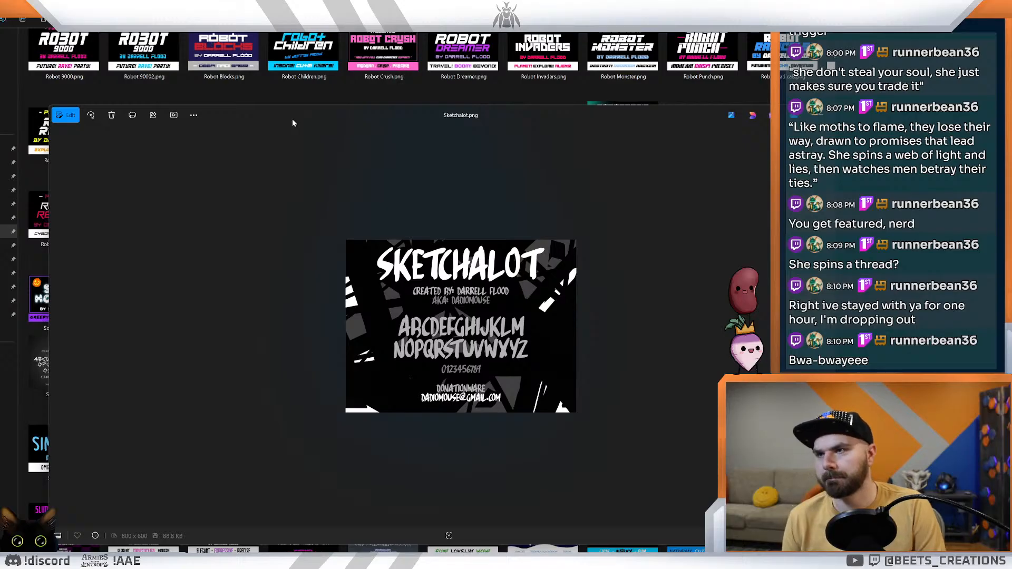
key("Right")
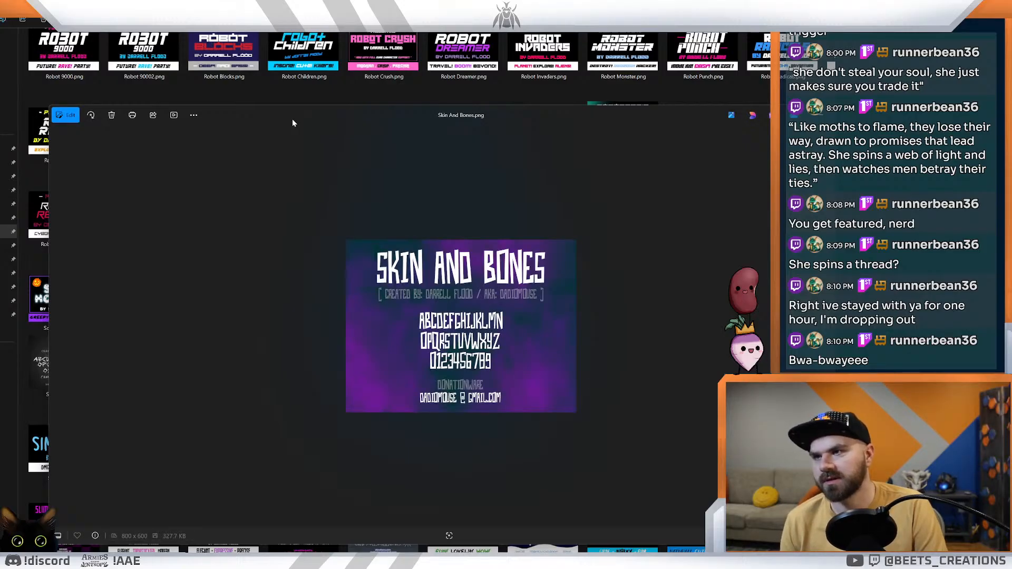
Step: View the full-size samples after Skin And Bones.png up to Sleeping.png and return to the folder
key("Right")
key("Right")
key("Right")
key("Right")
key("Right")
key("Right")
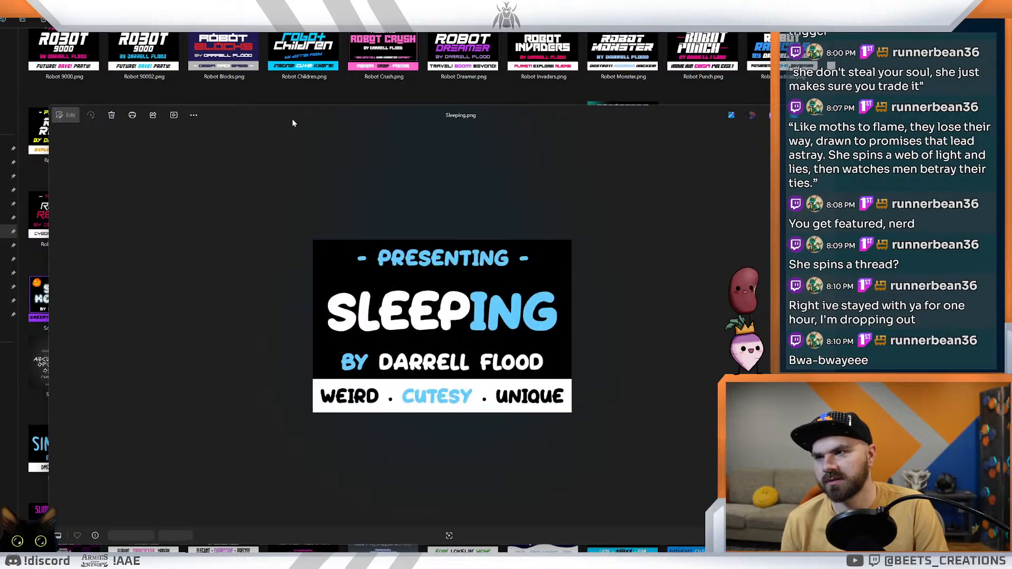
key("Escape")
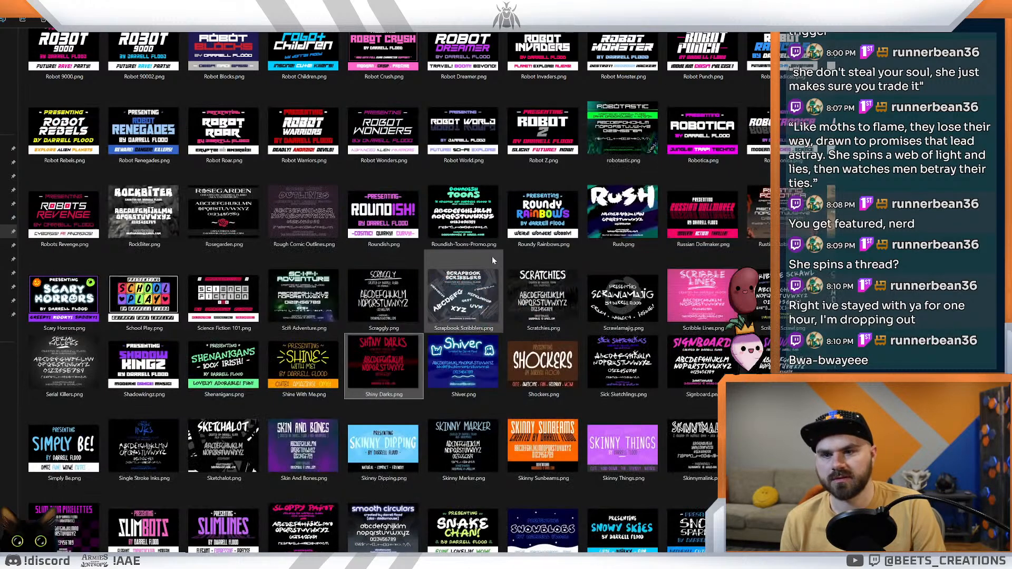
Step: Examine the remaining font sample thumbnails from S to Z for a style that suits the cards
scroll(491, 256, "down", 5)
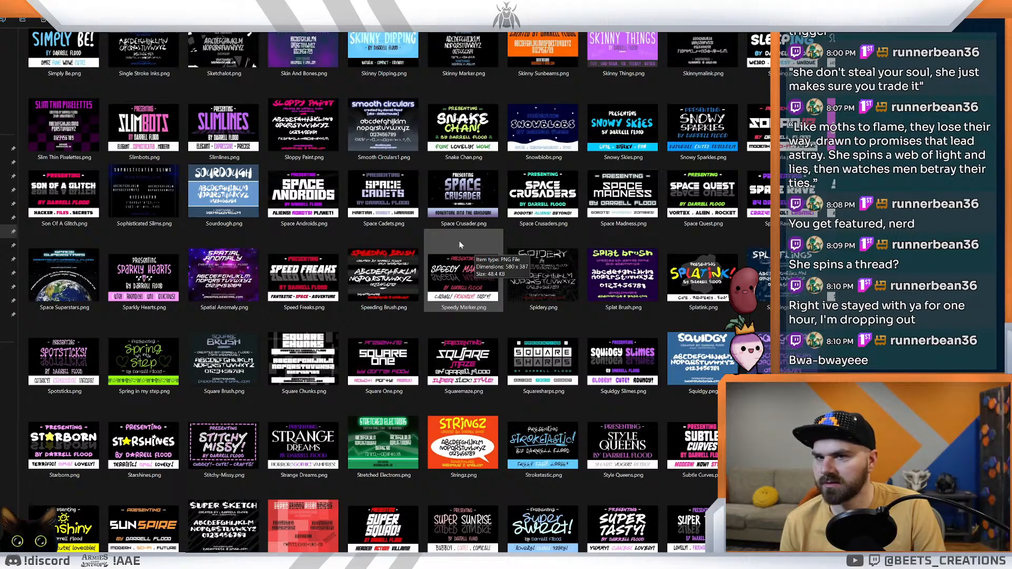
scroll(457, 239, "down", 3)
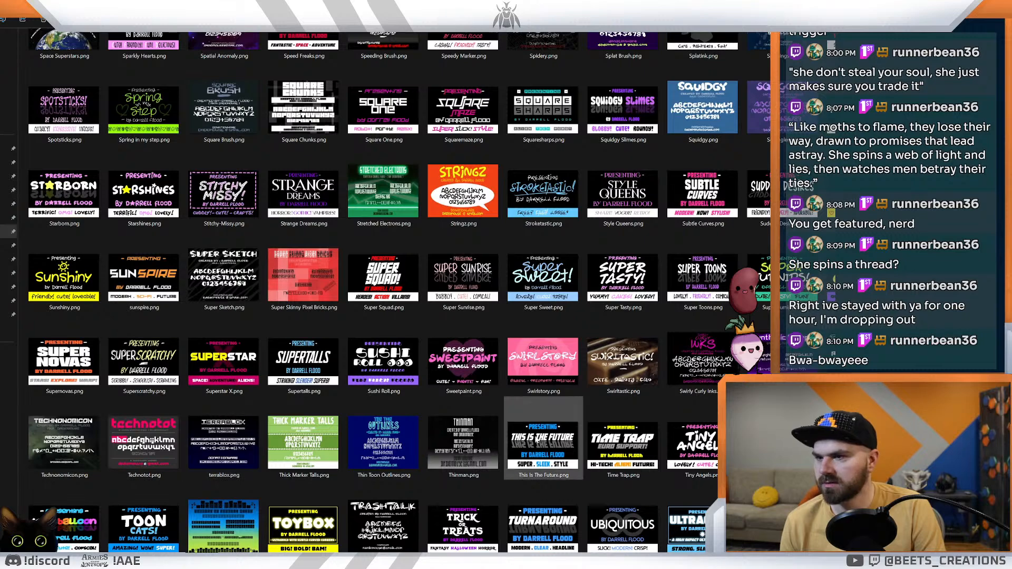
scroll(706, 445, "down", 3)
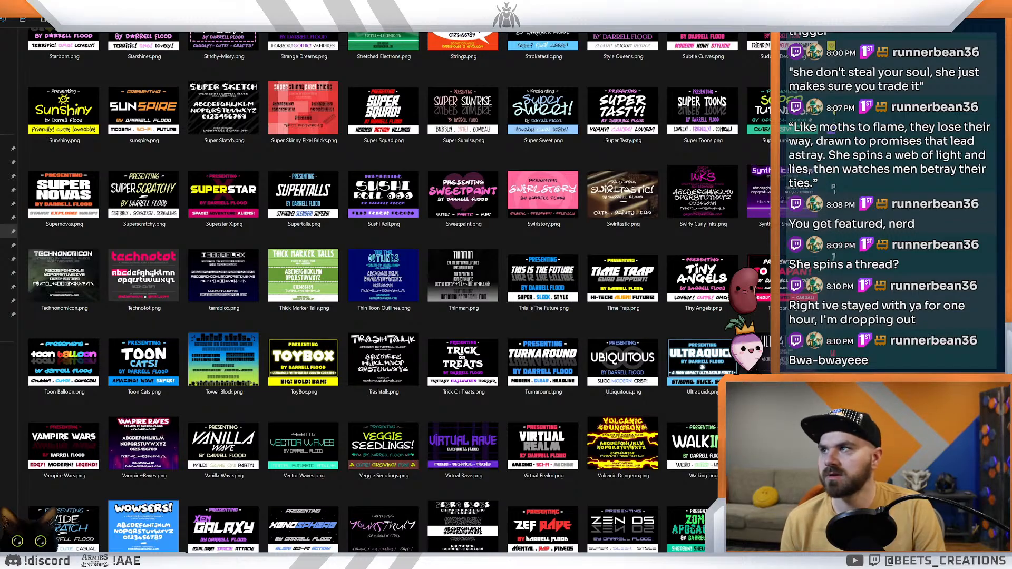
Step: Go up to the folder of font files, install Scribble Scrawl.ttf from its preview, and close the preview
key("alt+Up")
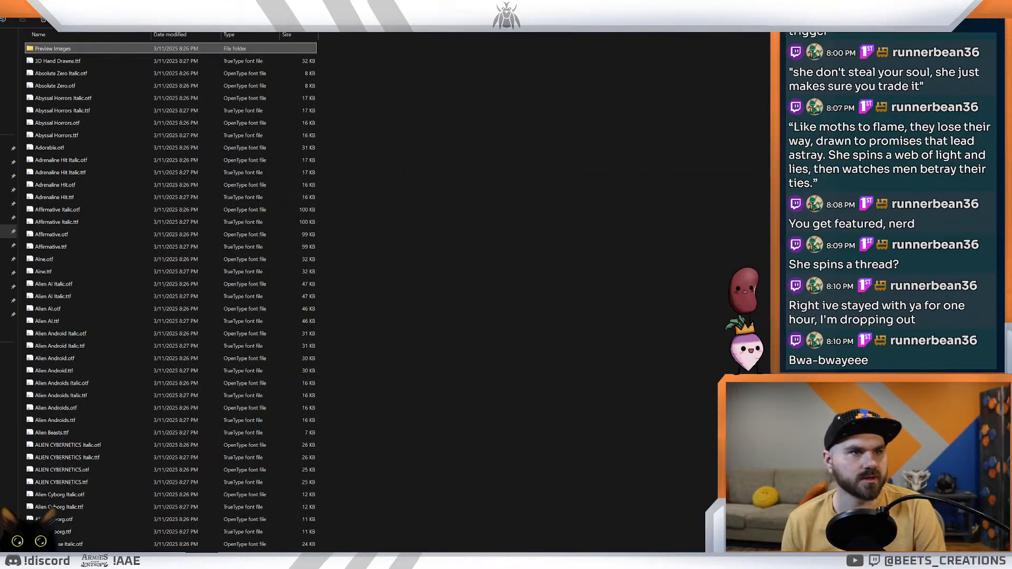
left_click(73, 383)
key("s")
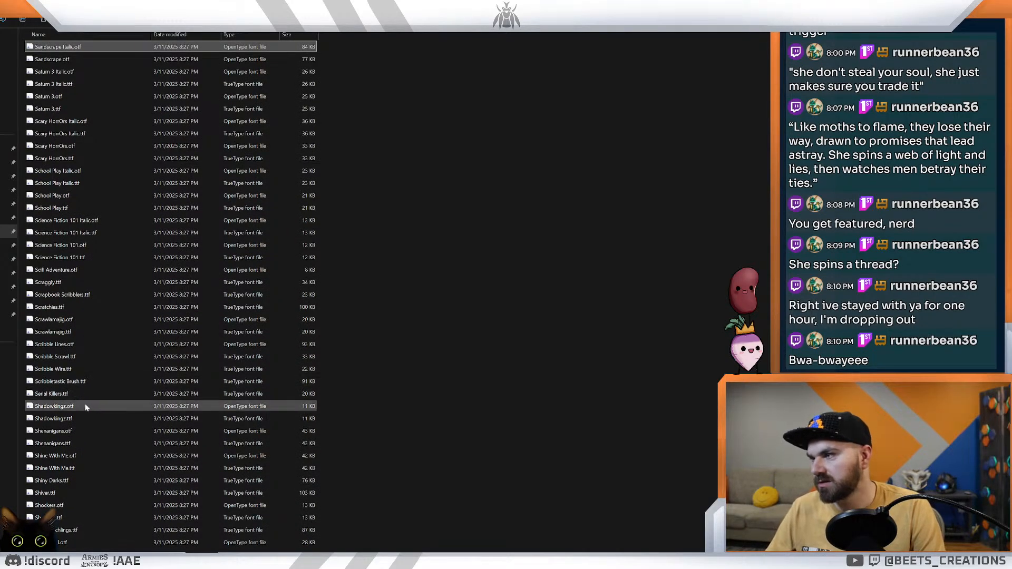
key("Down")
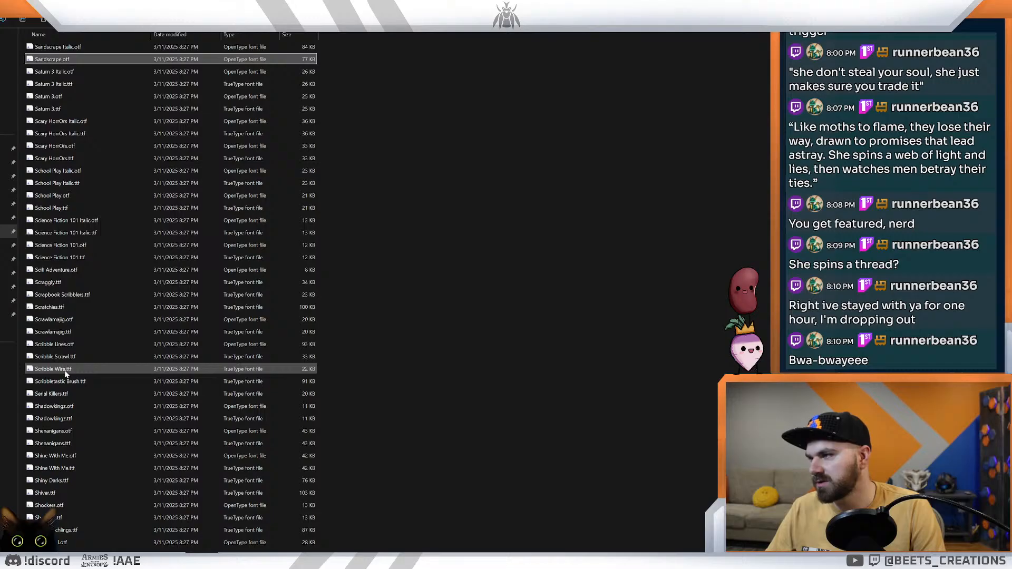
double_click(59, 356)
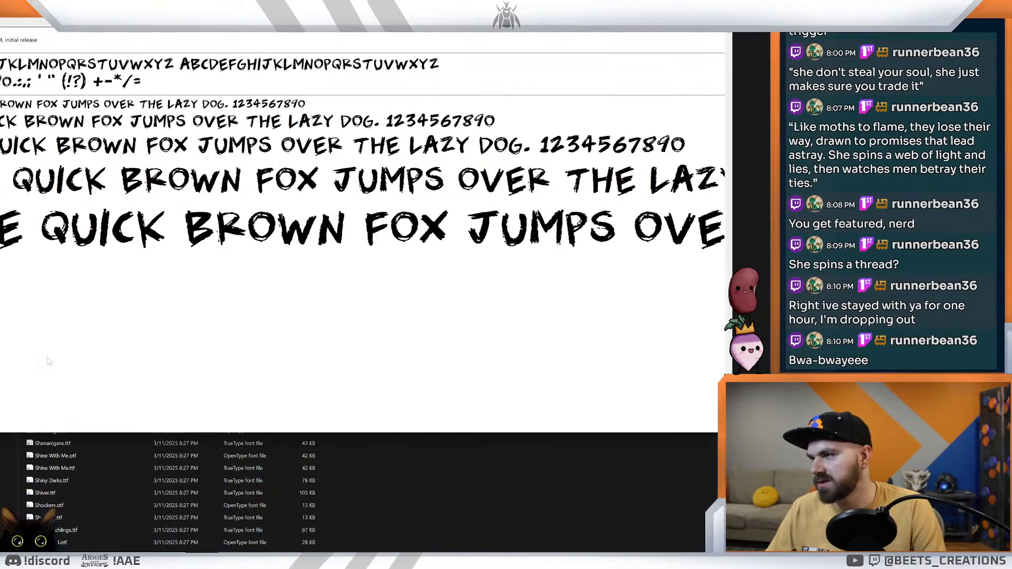
left_click(2, 21)
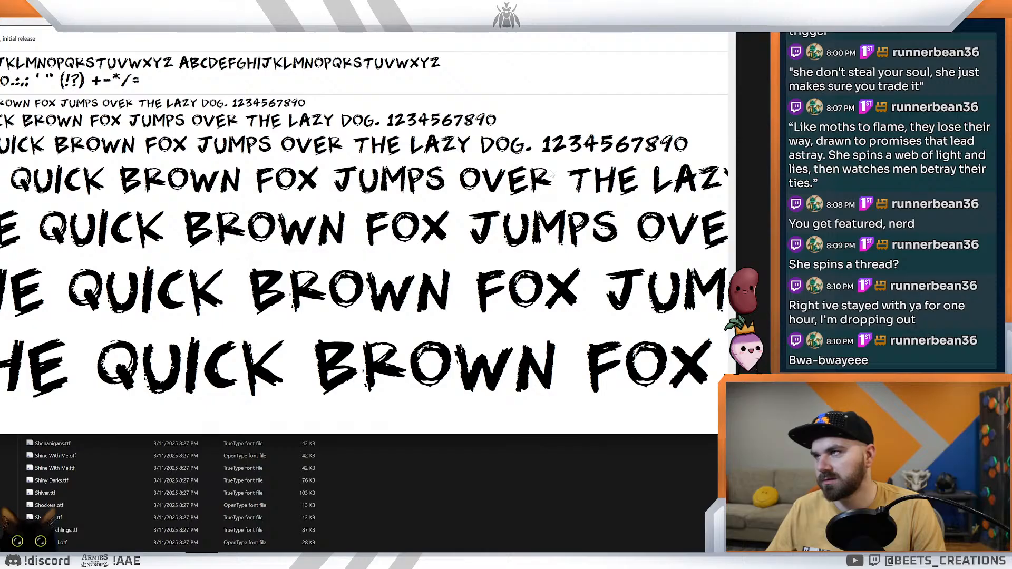
key("alt+F4")
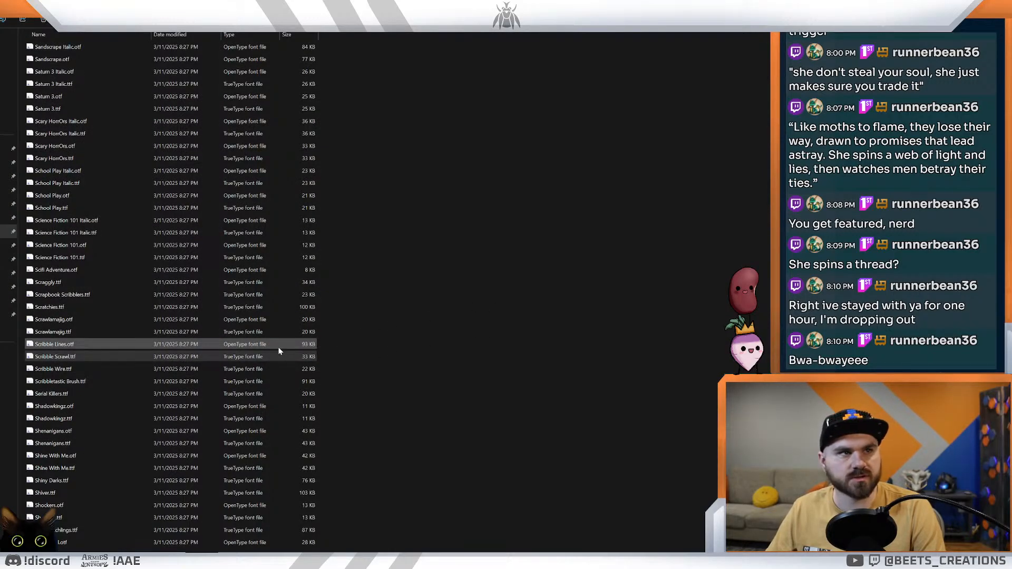
Step: Install the Scratchies.ttf font from its preview and close the preview
left_click(190, 316)
double_click(56, 311)
left_click(2, 27)
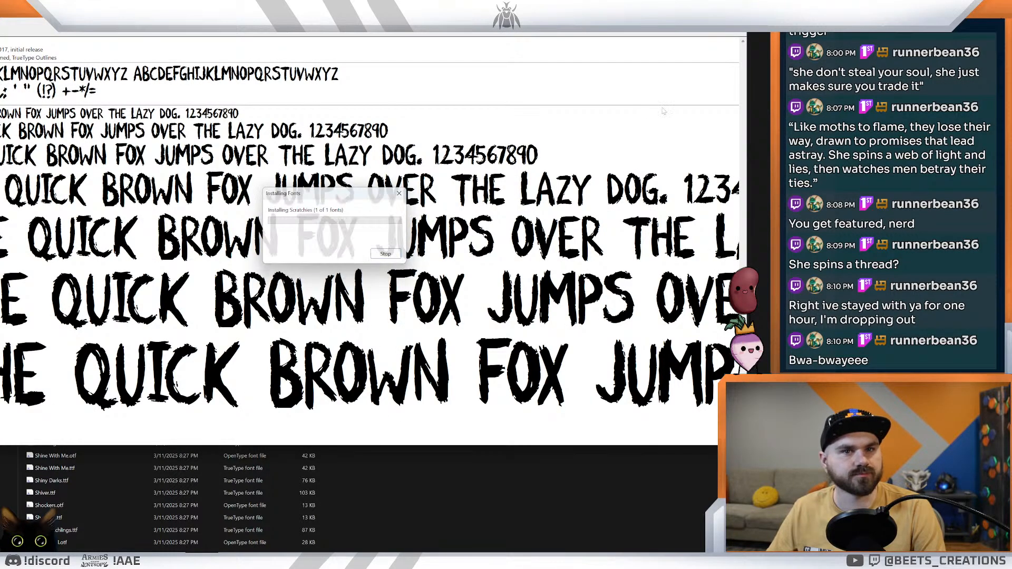
left_click(735, 9)
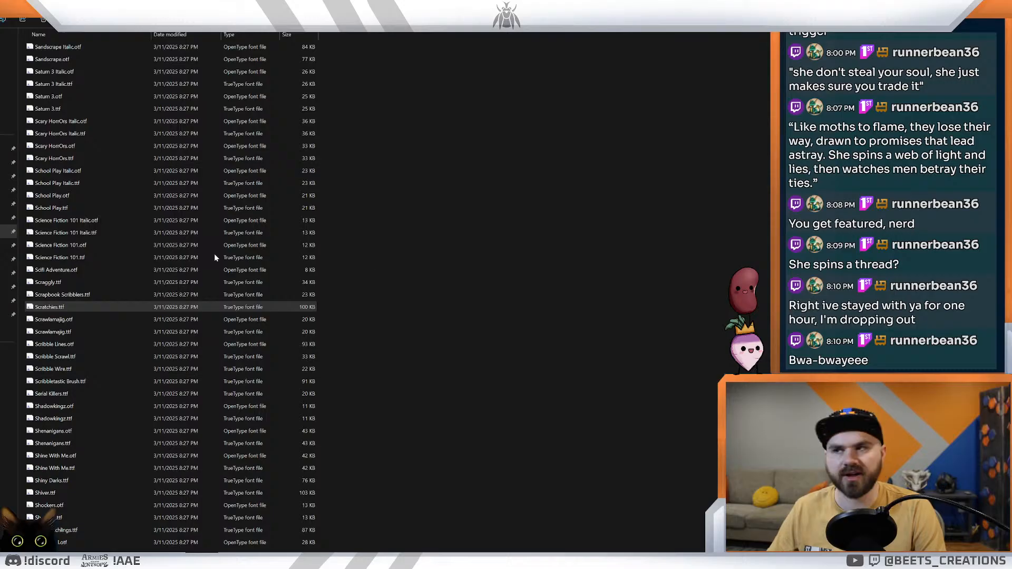
Step: Find Inkling.ttf among the font files, preview its letterforms, and close the preview
key("i")
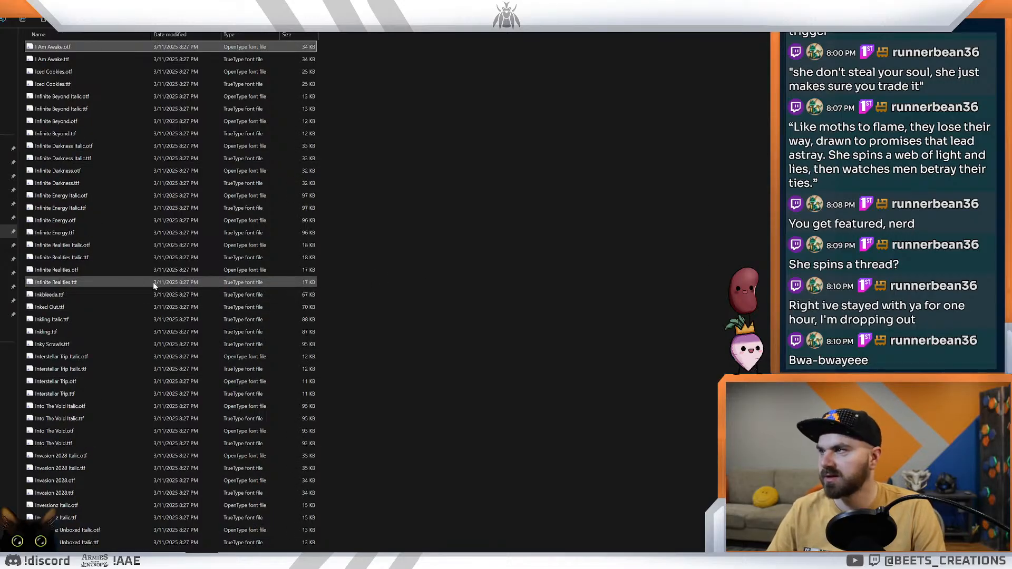
key("Down")
key("Down")
key("Down")
key("Down")
key("Down")
key("Down")
key("Down")
key("Down")
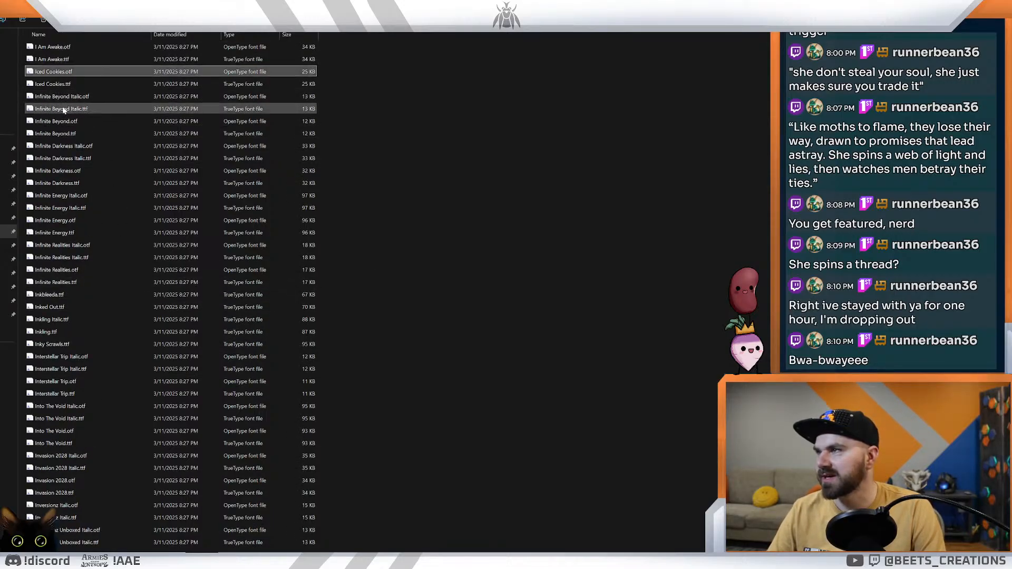
key("Down")
key("Down")
key("Down")
key("Down")
key("Down")
key("Down")
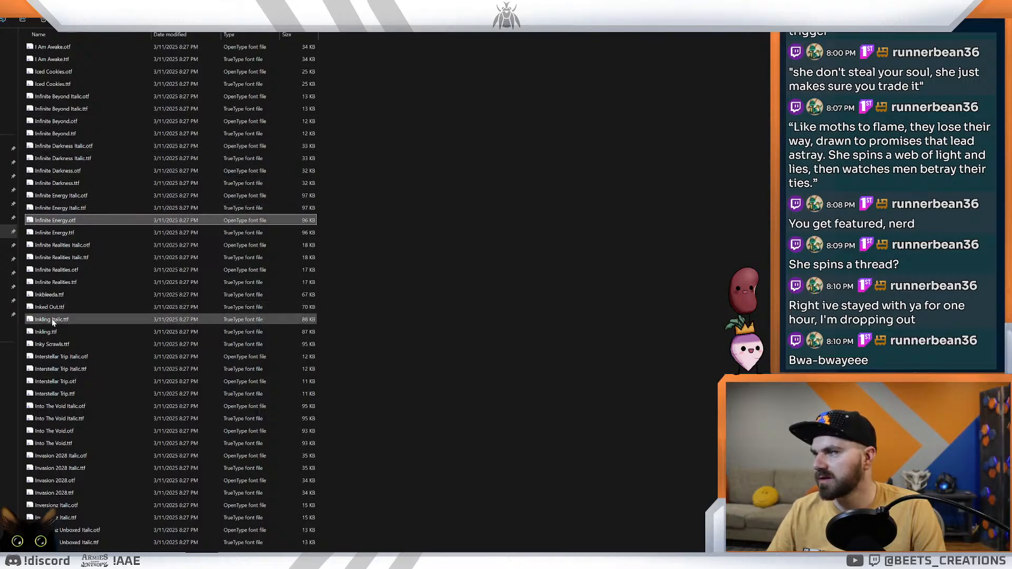
double_click(40, 331)
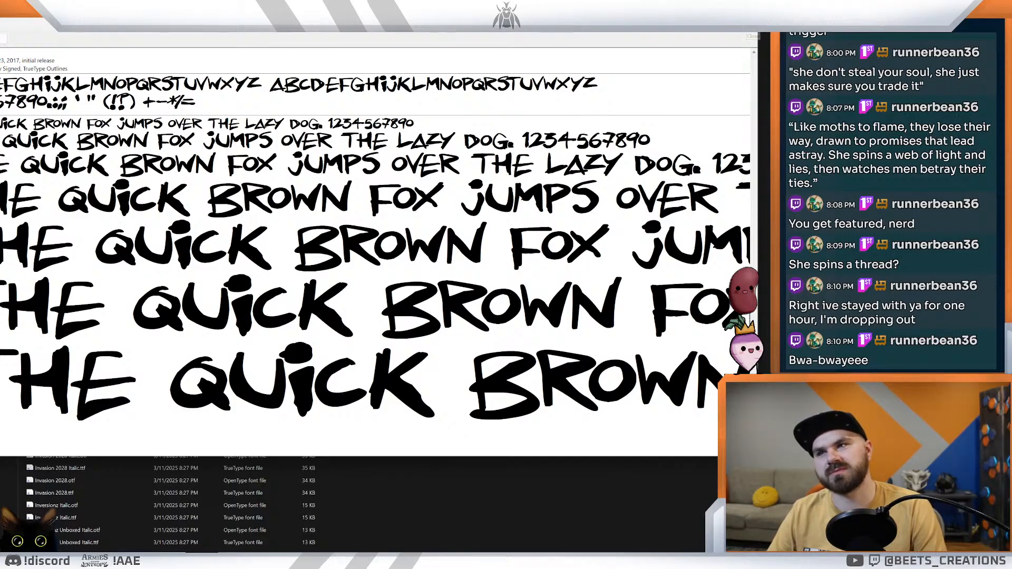
left_click(753, 37)
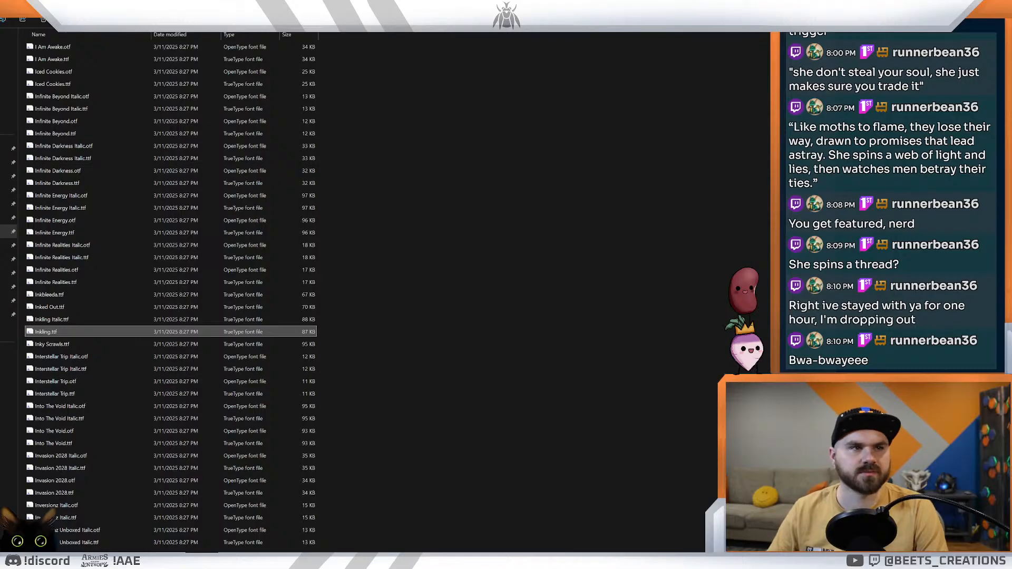
Step: Switch to the Envy card in Photoshop and change its ENVY title font to Scratchies Regular
key("alt+Tab")
key("alt+Tab")
key("alt+Tab")
key("alt+Tab")
key("alt+Tab")
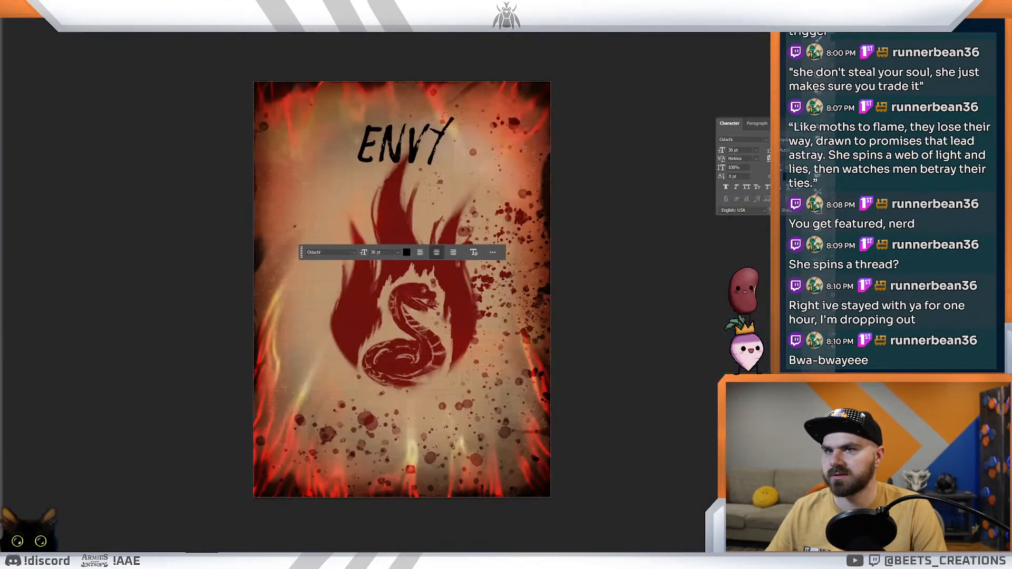
double_click(395, 149)
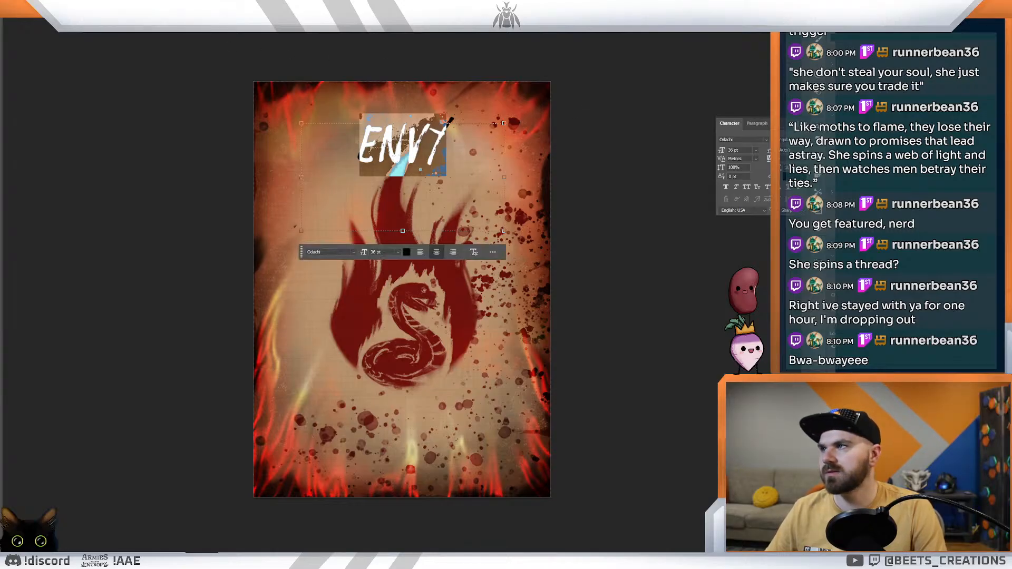
type("scr")
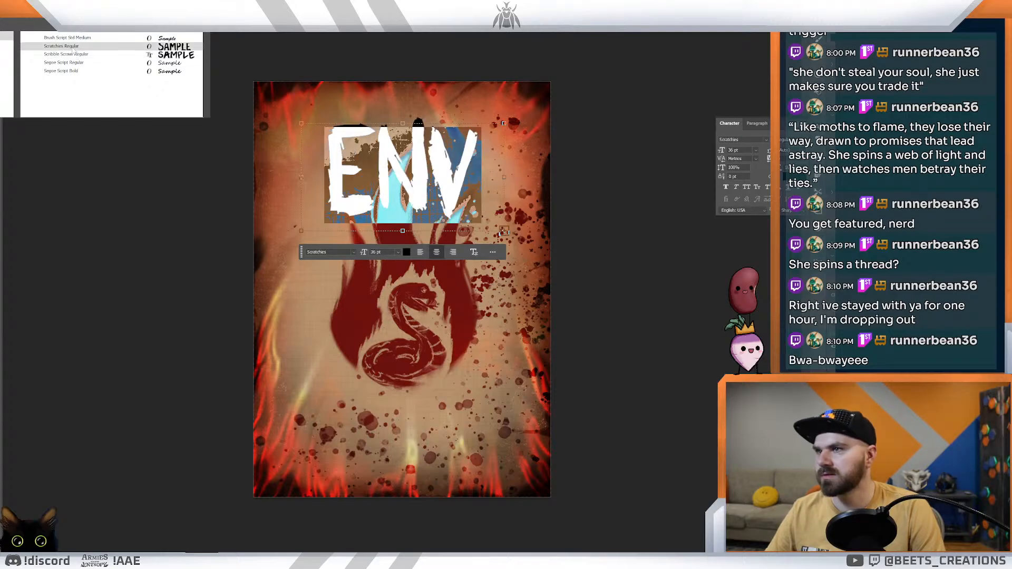
left_click(74, 46)
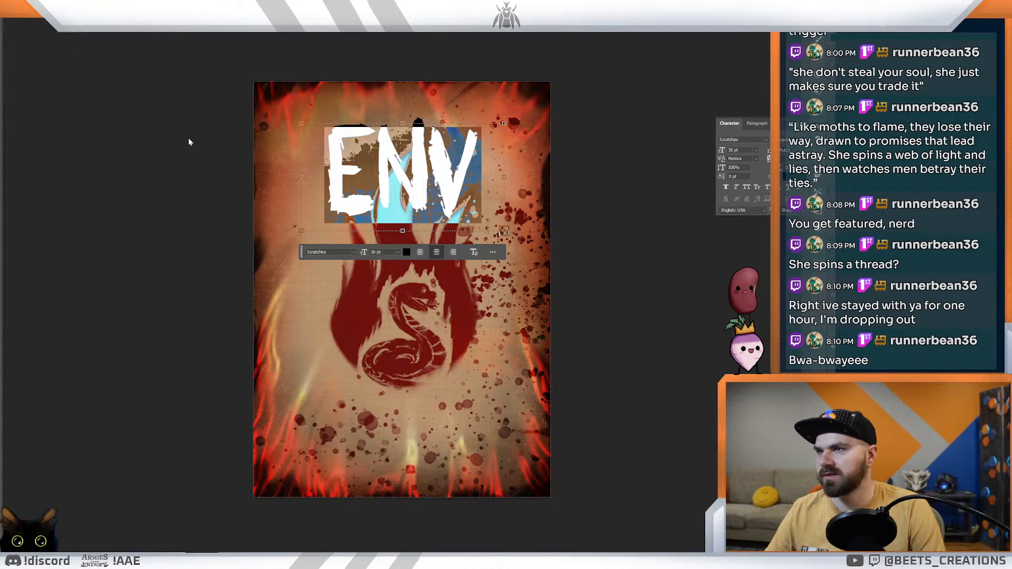
Step: Set the ENVY title's font size to 30 pt and commit the text edit
left_click(398, 252)
left_click(389, 346)
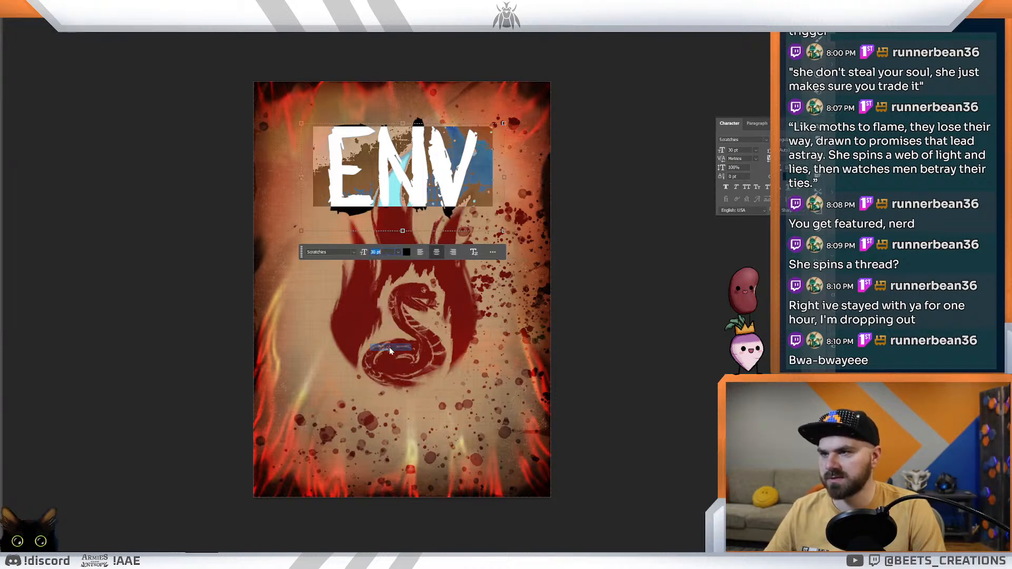
left_click(10, 38)
key("z")
mouse_move(212, 192)
left_mouse_down()
mouse_move(153, 196)
mouse_move(224, 195)
left_mouse_up()
Step: Select the whole ENVY title, reduce its font size to 24 pt, and commit the text edit
left_click(398, 179)
key("ctrl+a")
left_click(398, 254)
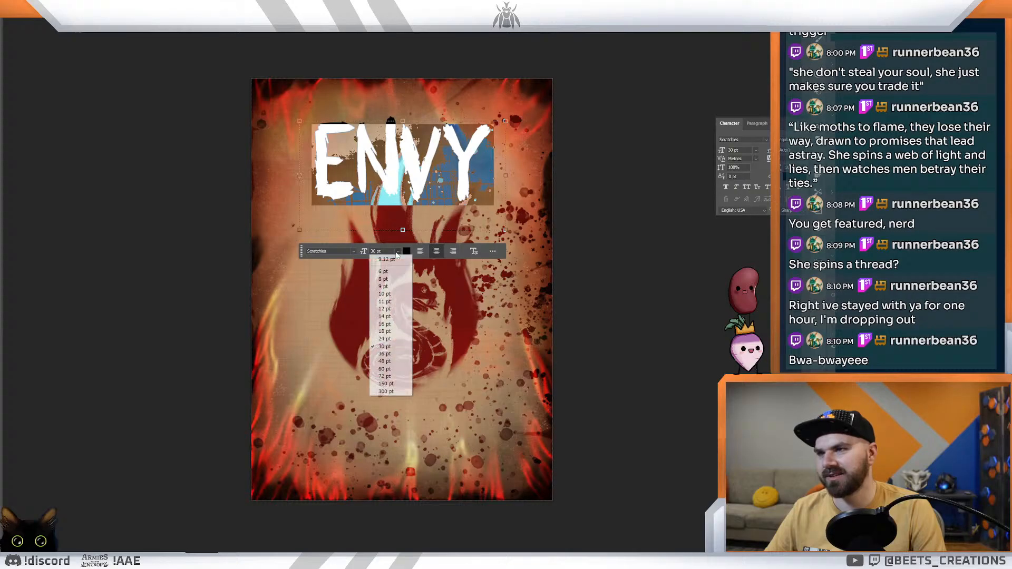
left_click(367, 321)
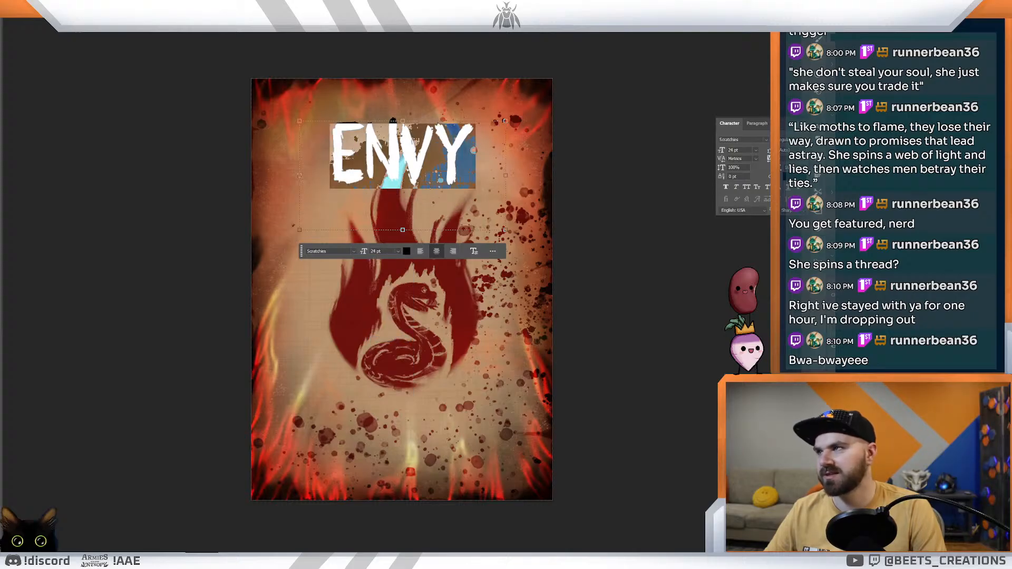
left_click(20, 42)
mouse_move(470, 173)
left_mouse_down()
mouse_move(427, 179)
mouse_move(462, 183)
left_mouse_up()
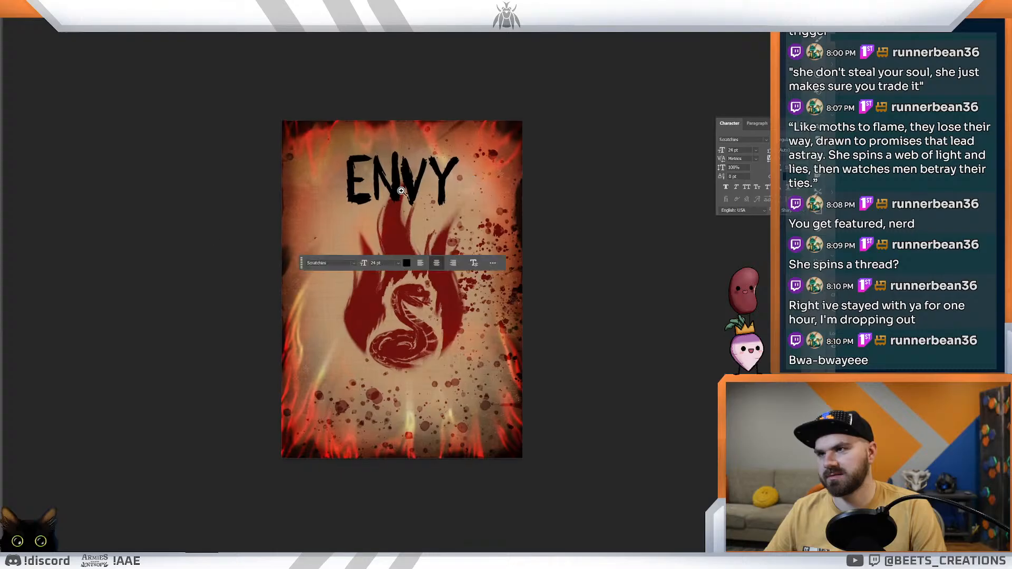
Step: Change the ENVY title's text colour to the very dark brown 1b0a05
double_click(434, 186)
type("G")
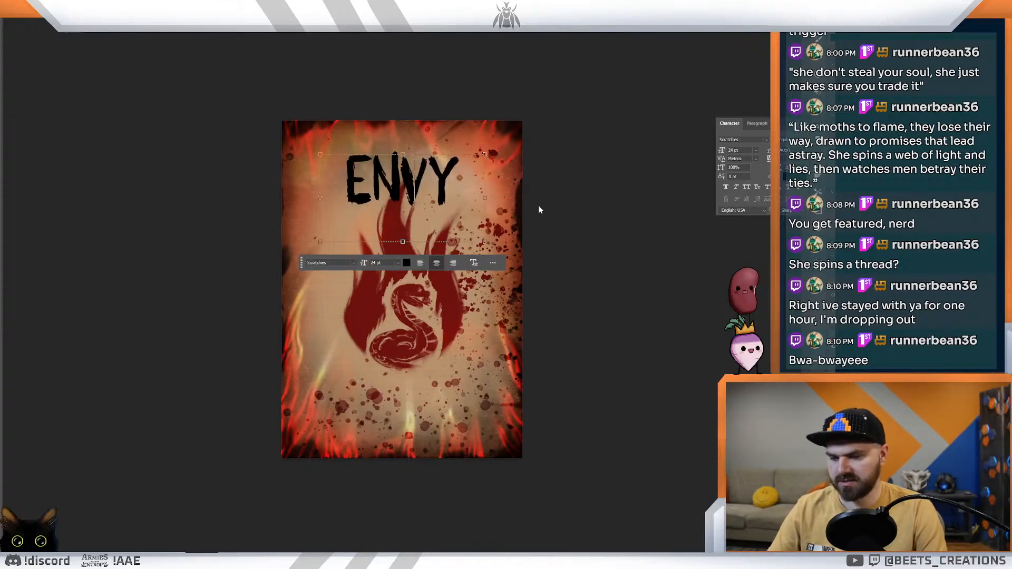
key("ctrl+z")
left_click(406, 263)
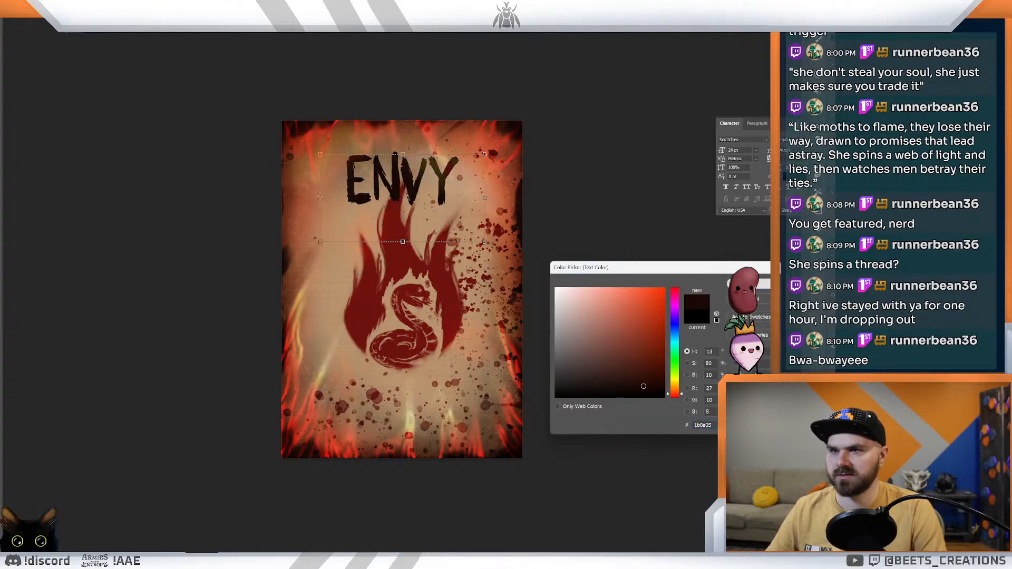
left_click(759, 284)
left_click(209, 211)
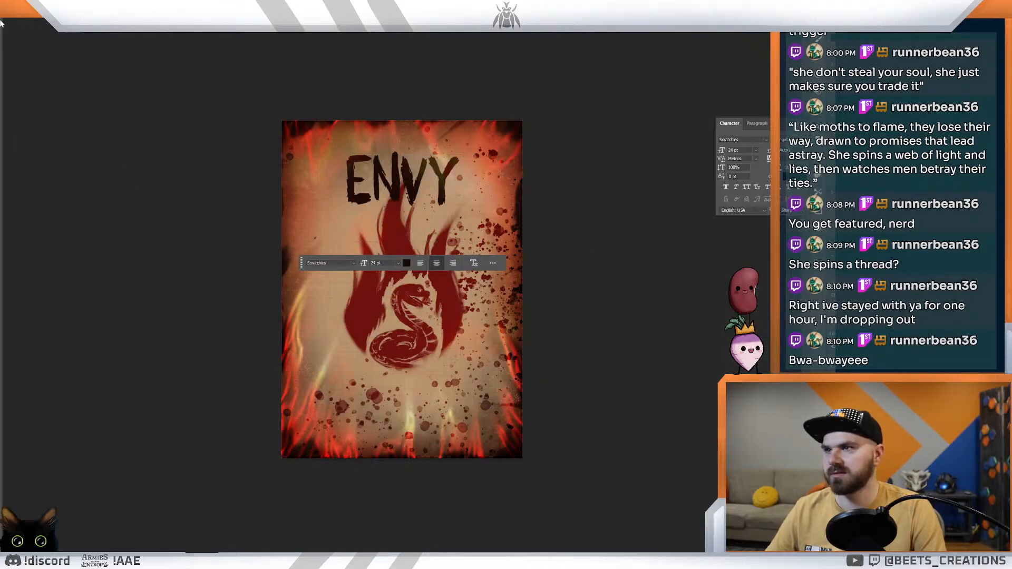
Step: Try the Scribble Scrawl Regular font on the ENVY title
left_click_drag(516, 194, 543, 186)
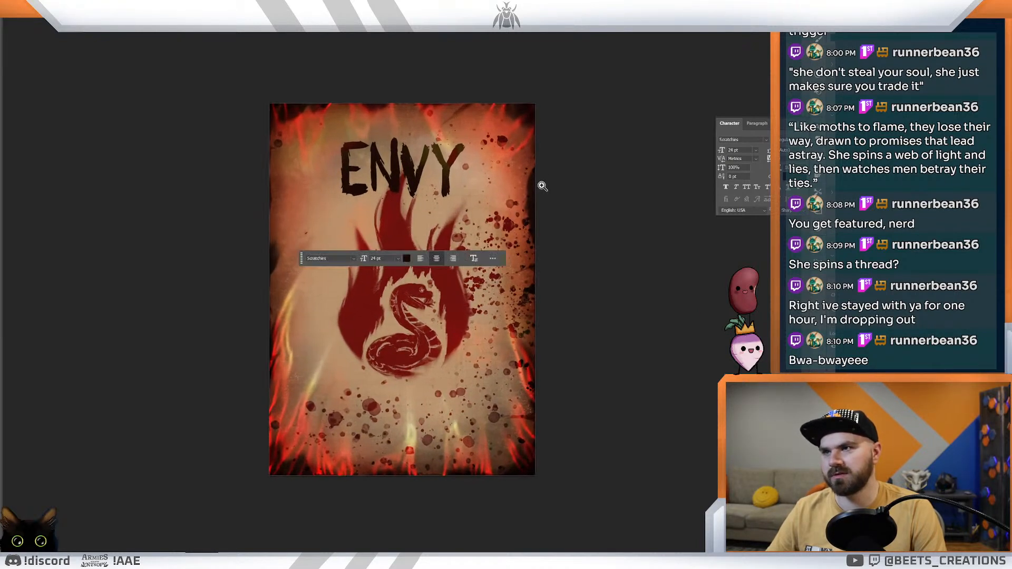
left_click(356, 177)
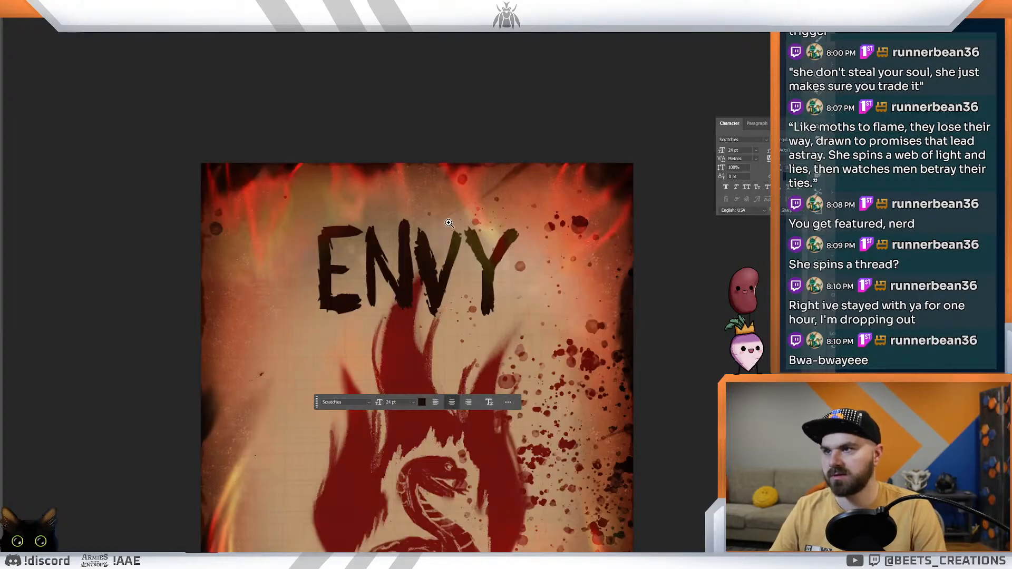
double_click(445, 262)
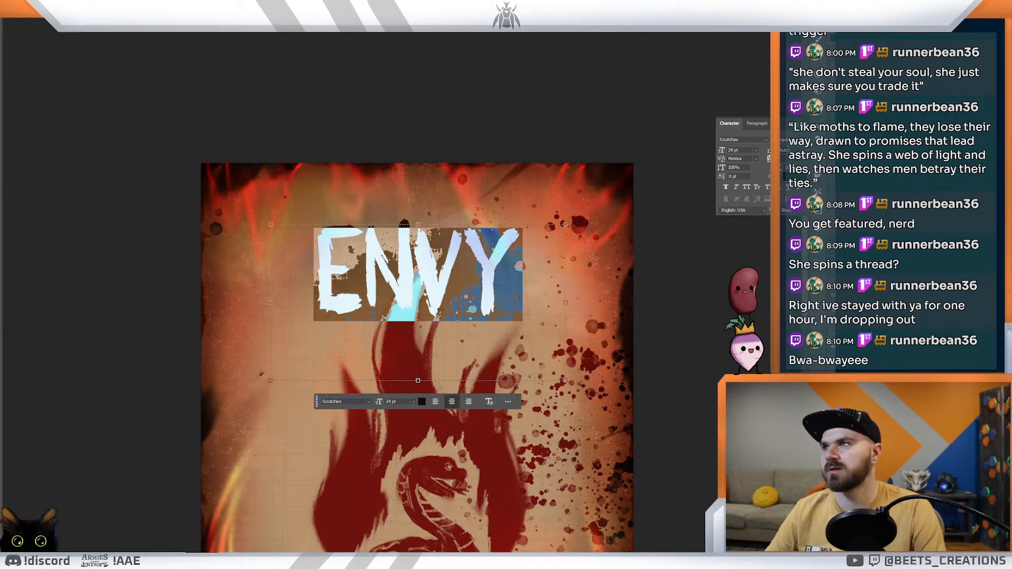
left_click(88, 12)
scroll(111, 290, "down", 3)
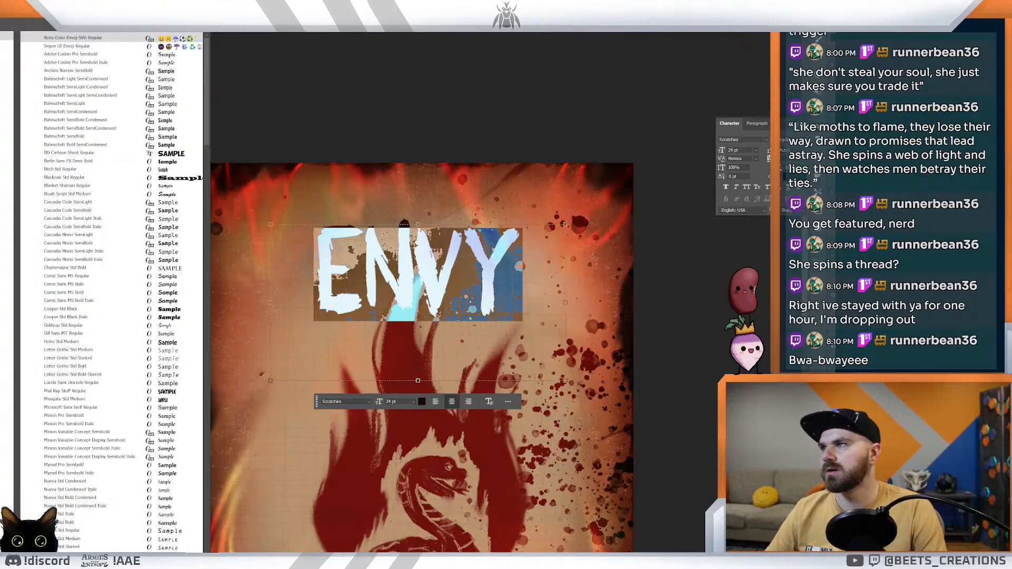
type("scr")
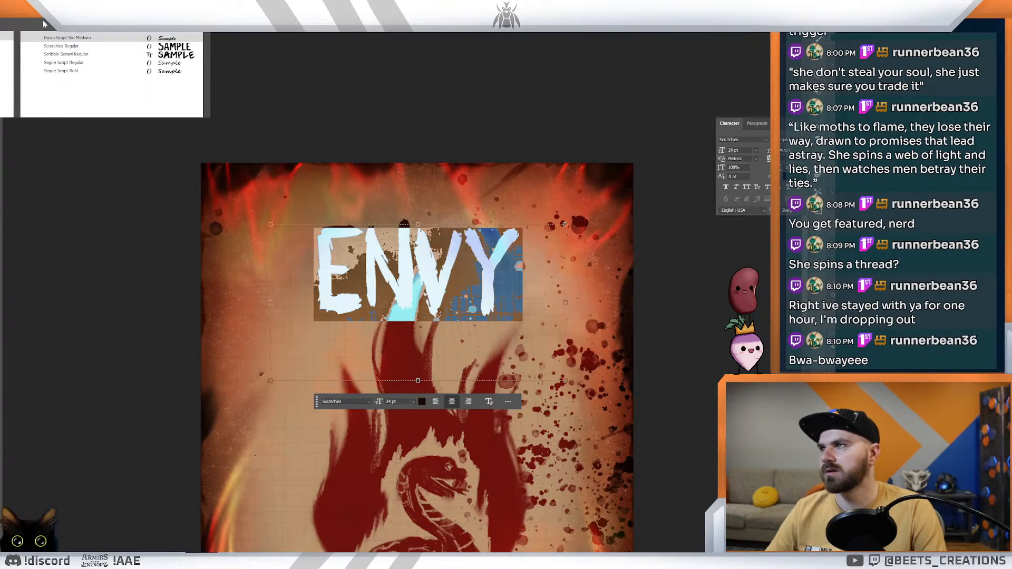
left_click(71, 57)
left_click(528, 101)
Step: Compare the Scribble Scrawl and Scratchies versions of the ENVY title by undoing and redoing the font change, ending with it undone
key("ctrl+space")
mouse_move(561, 113)
left_mouse_down()
mouse_move(553, 124)
mouse_move(569, 127)
left_mouse_up()
key("ctrl+z")
key("ctrl+shift+z")
key("ctrl+z")
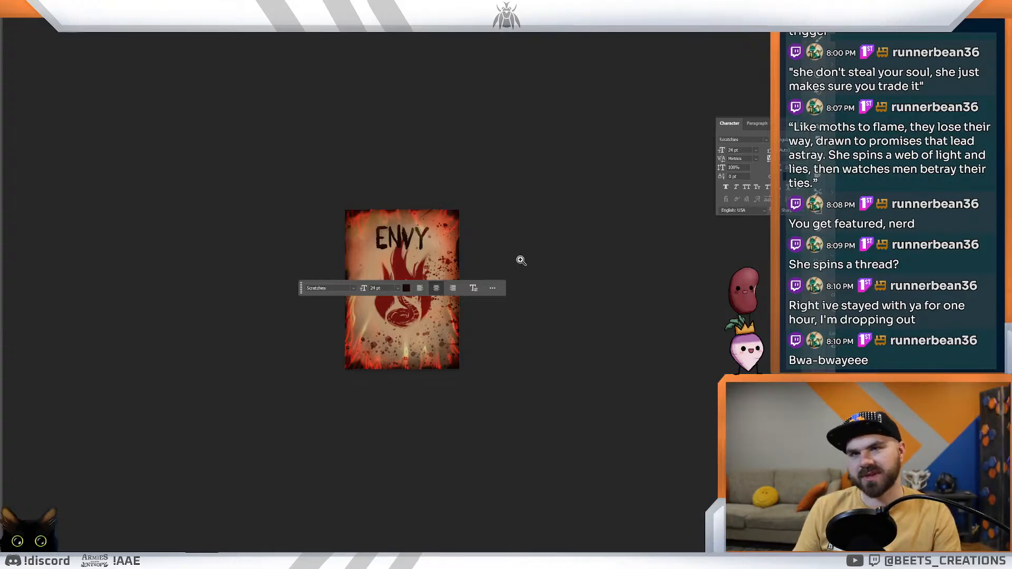
Step: Try the bright red ab1722 as the ENVY title's text colour and commit the edit
left_click(407, 242)
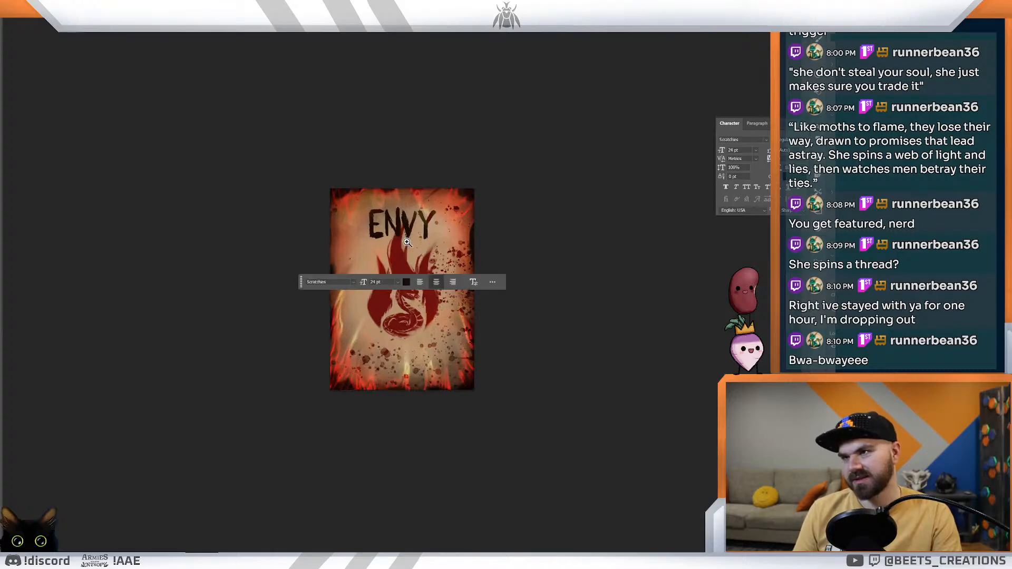
double_click(407, 226)
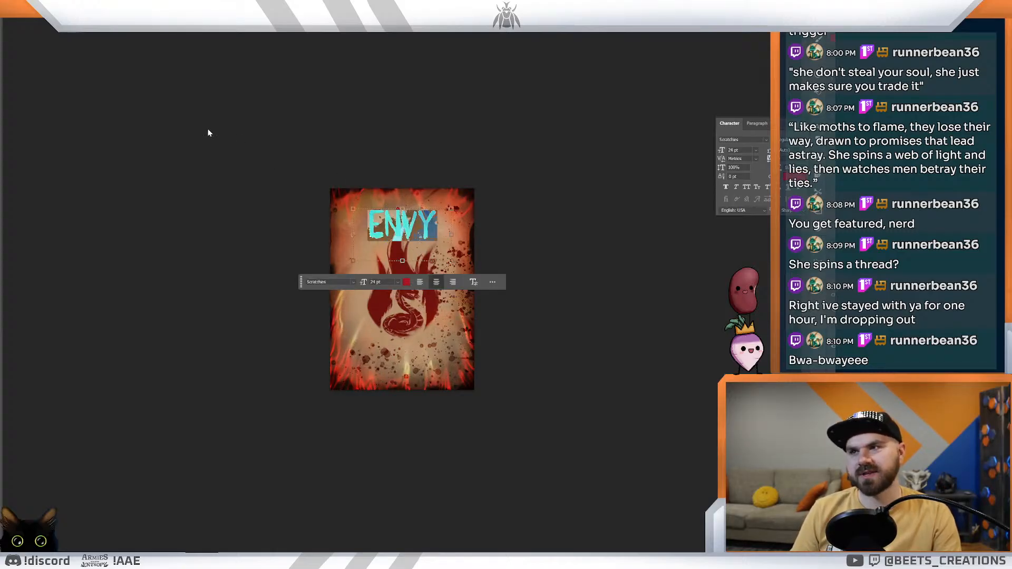
left_click(1, 28)
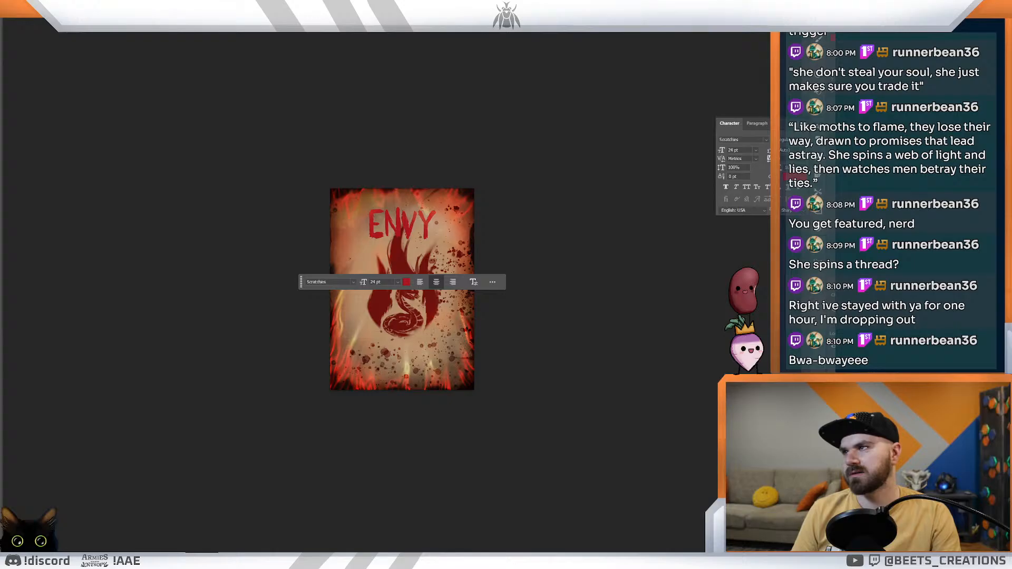
Step: Try recolouring the ENVY title with a dark red sampled from the flame emblem and commit the edit
double_click(397, 220)
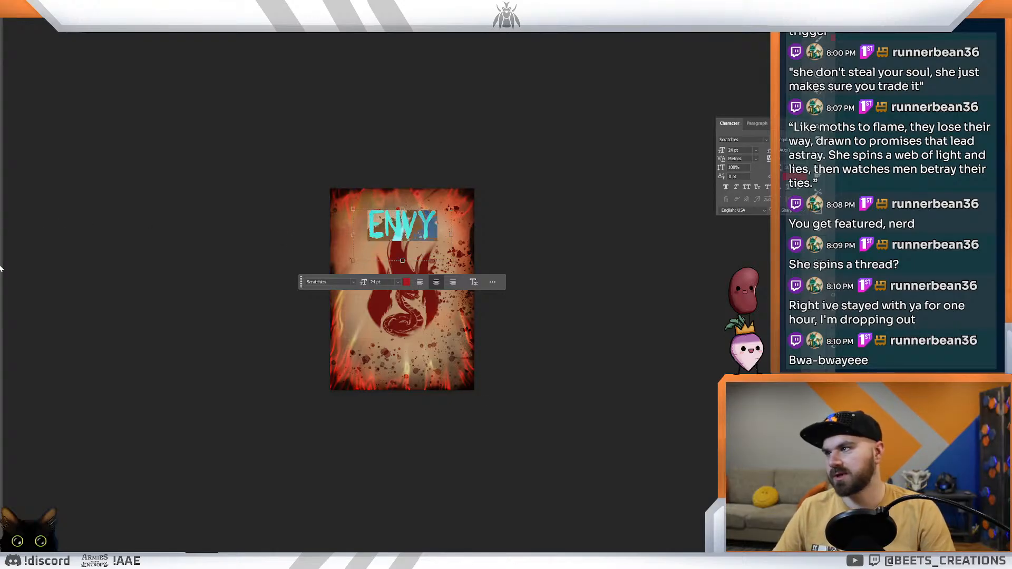
left_click(407, 282)
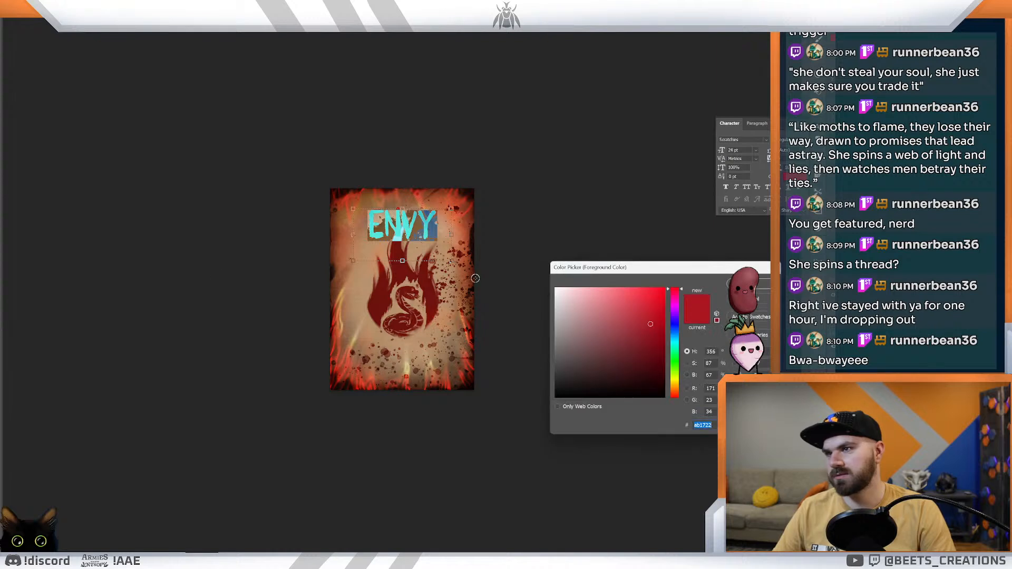
left_click(404, 270)
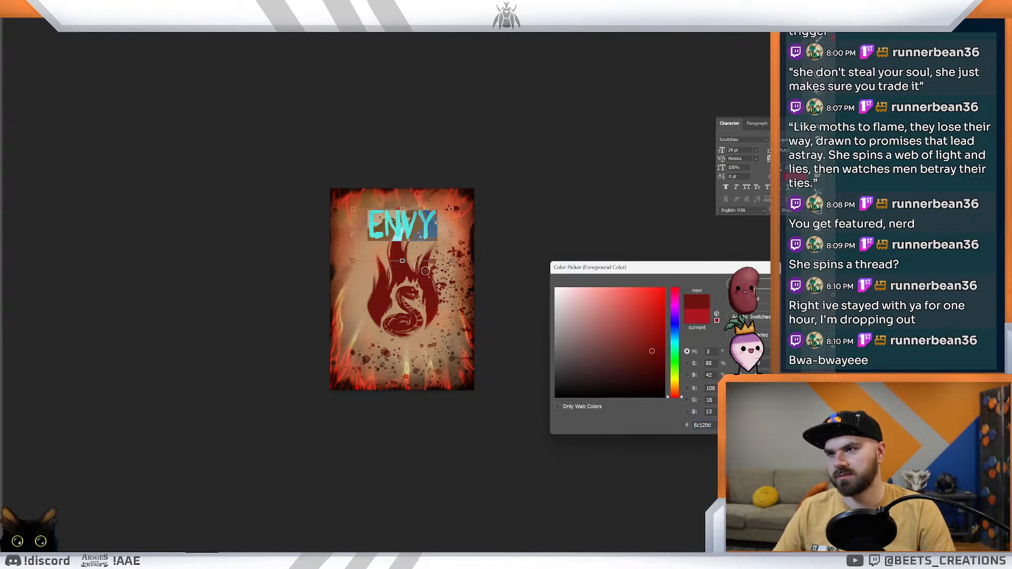
left_click(759, 284)
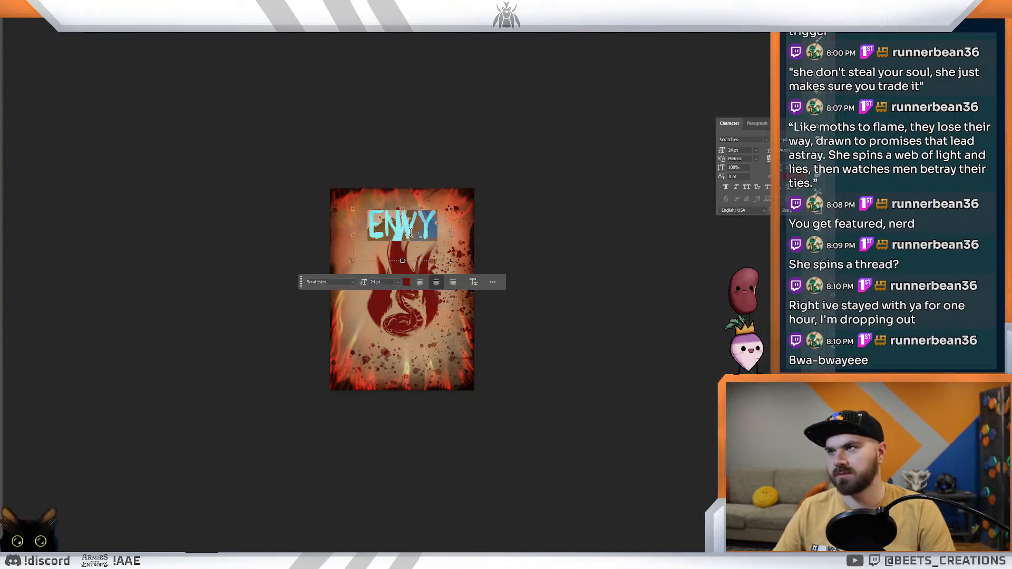
left_click(248, 232)
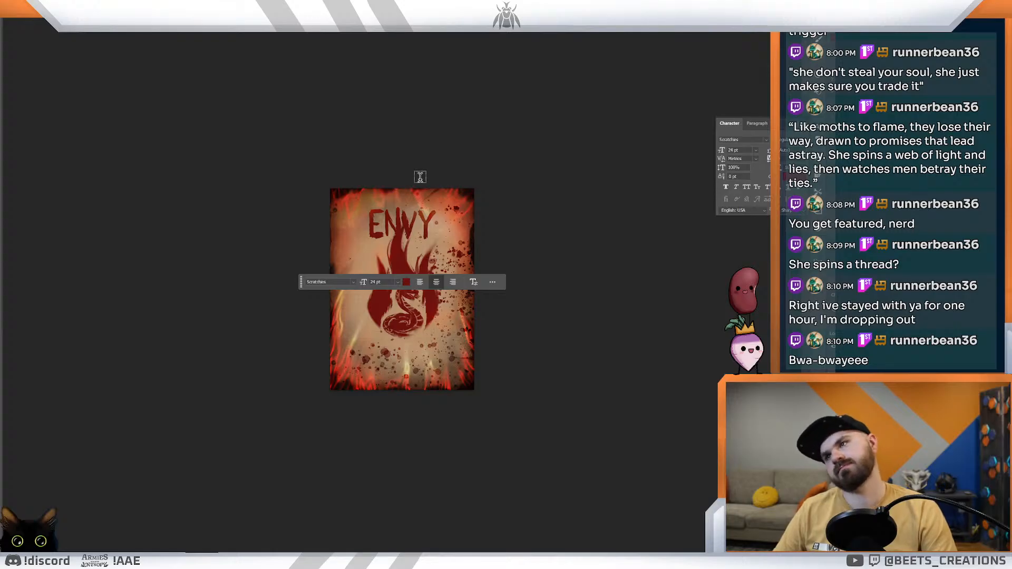
Step: Undo both red colour changes on the ENVY title
key("ctrl+z")
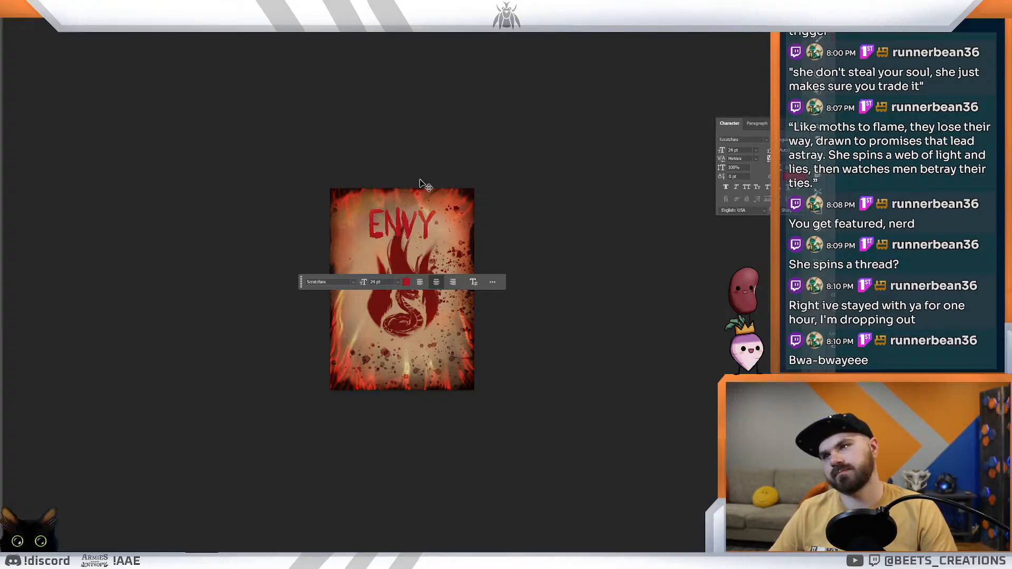
key("ctrl+z")
key("z")
left_click_drag(488, 170, 535, 181)
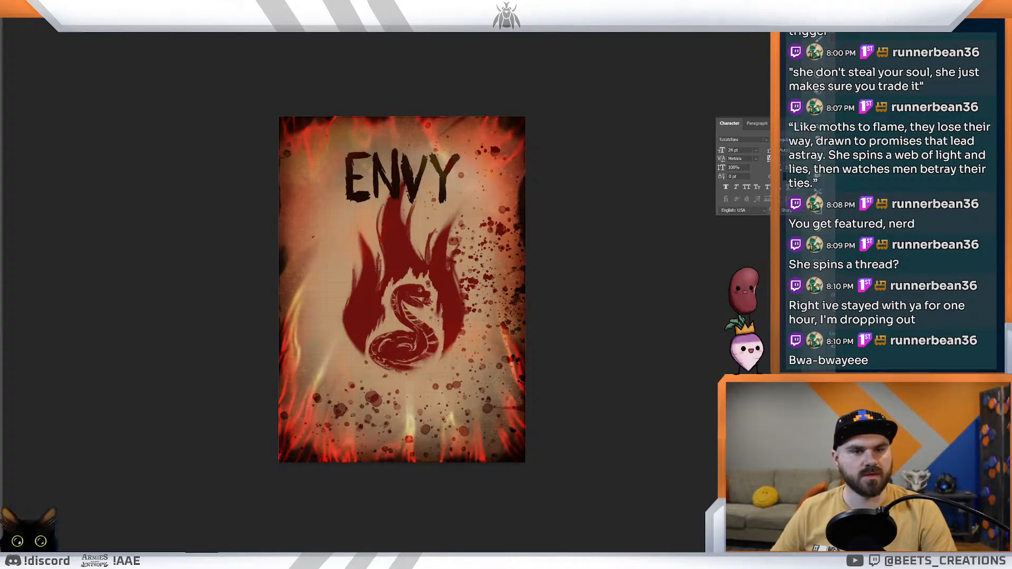
Step: Switch to the Downloads folder in File Explorer and install the Inkling.ttf and Inkling Italic.ttf fonts
mouse_move(29, 561)
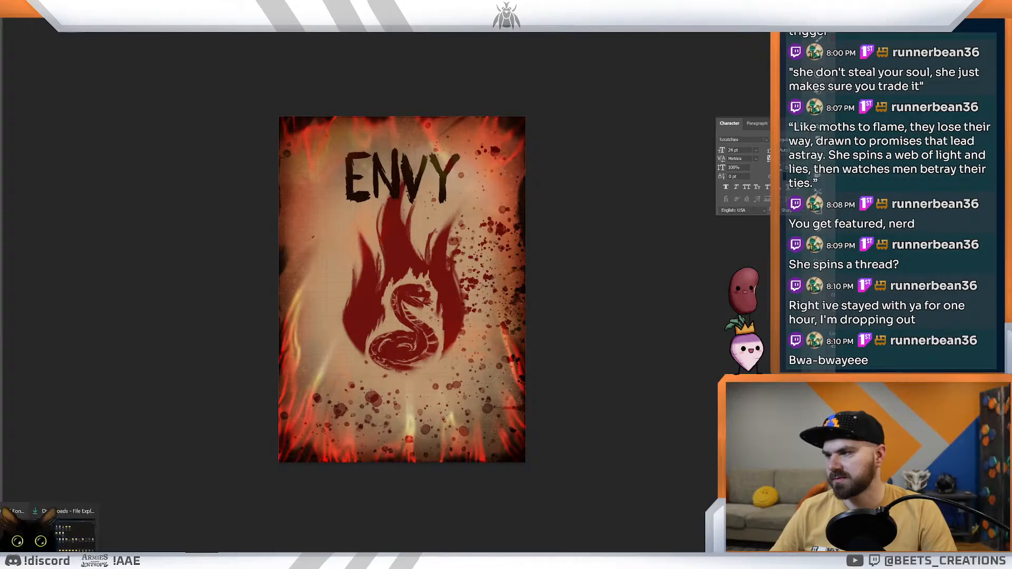
left_click(63, 533)
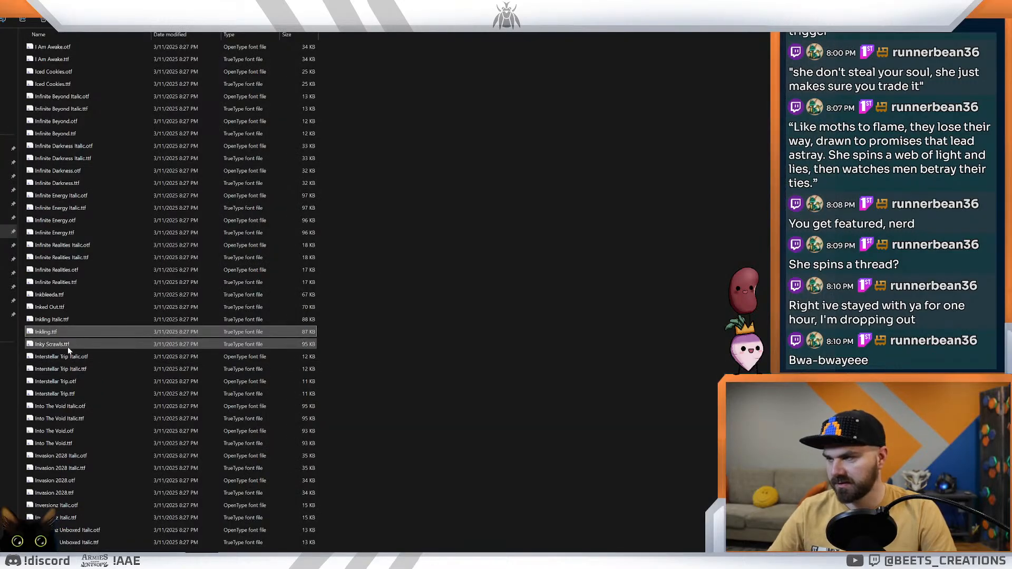
double_click(46, 332)
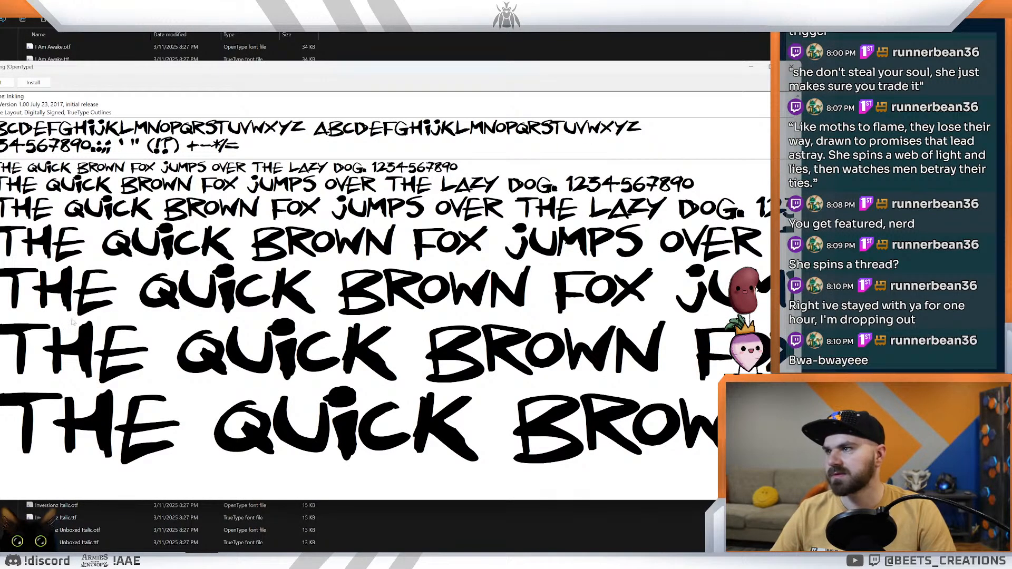
left_click(33, 82)
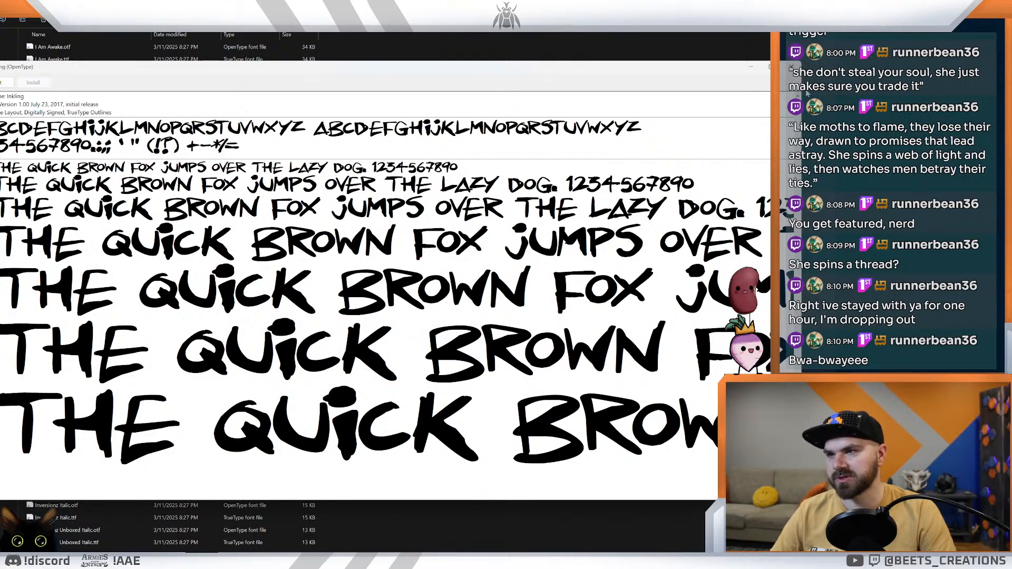
left_click(792, 67)
double_click(61, 321)
left_click(44, 94)
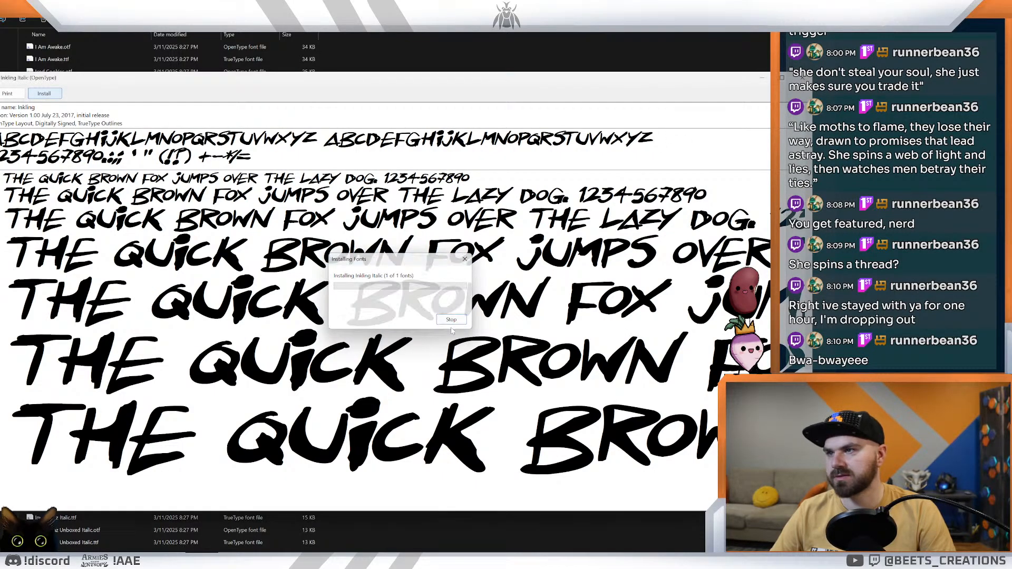
left_click(802, 78)
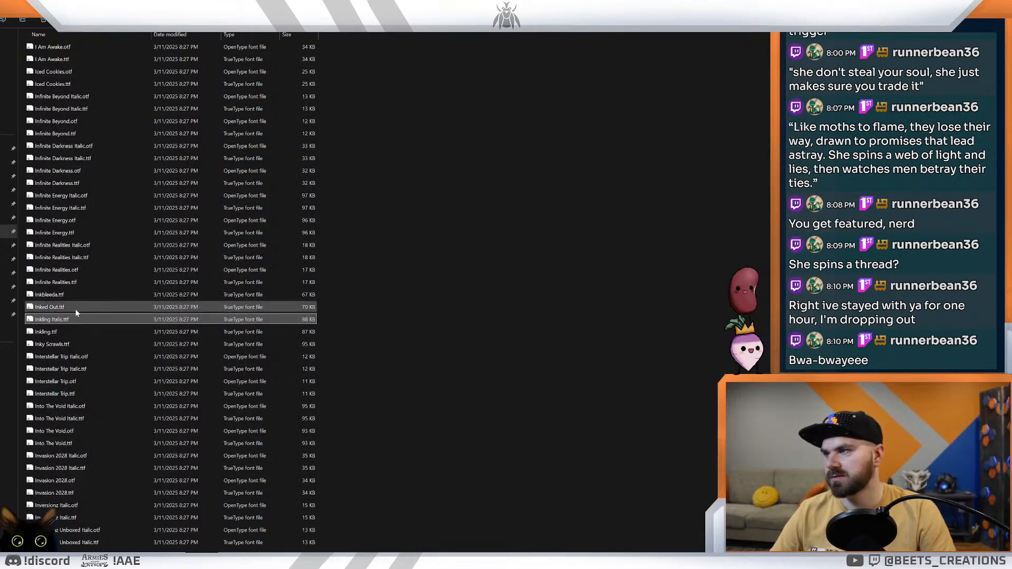
Step: Switch back to Photoshop and change the ENVY title's font to Inkling Regular
left_click(111, 527)
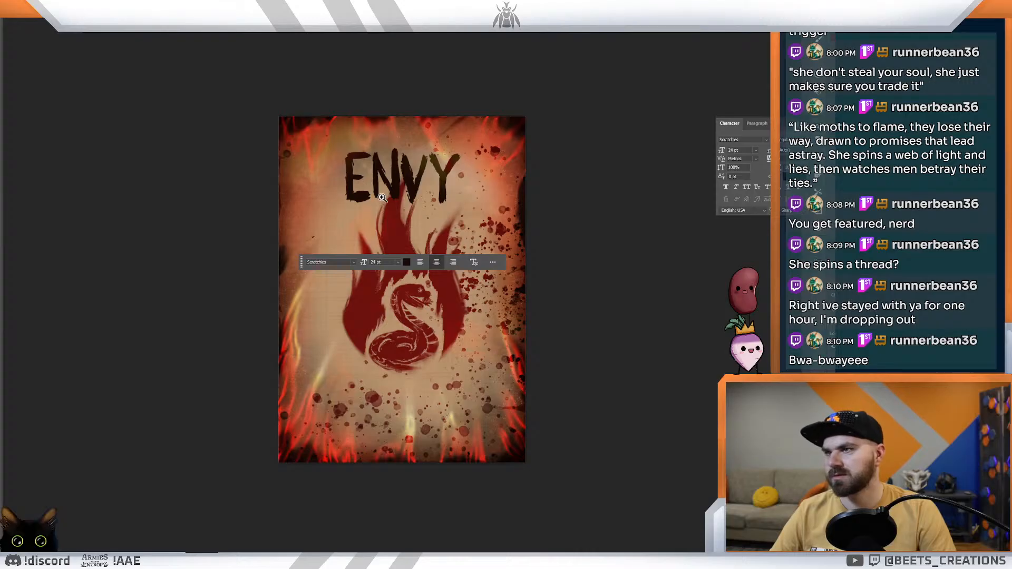
double_click(413, 178)
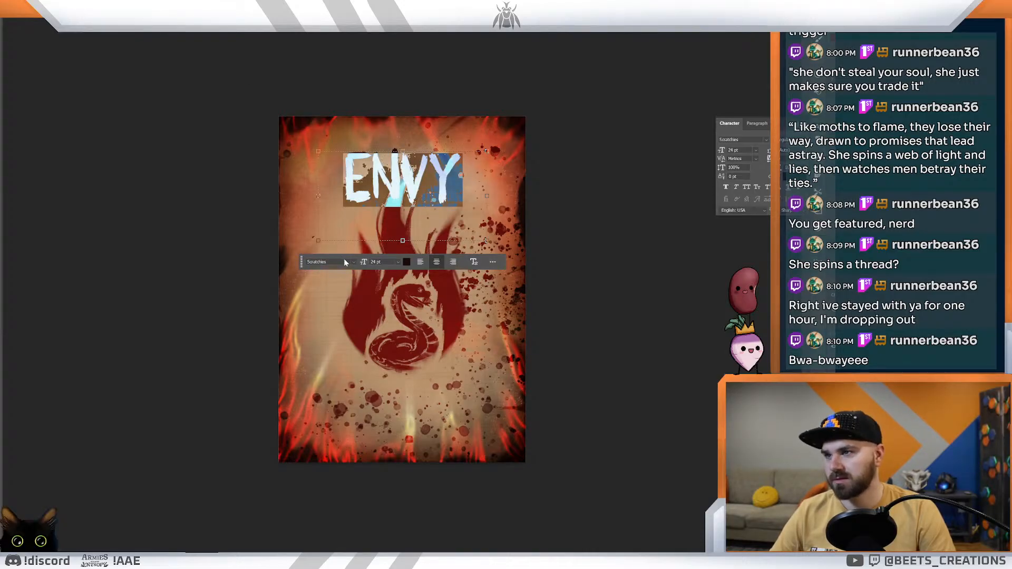
type("nc")
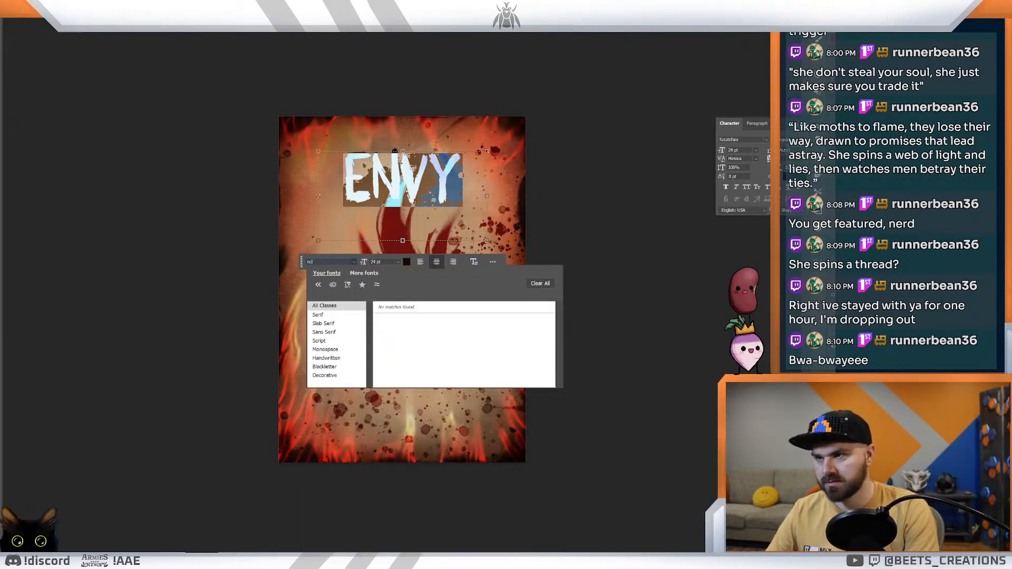
key("BackSpace")
key("BackSpace")
type("inc")
key("BackSpace")
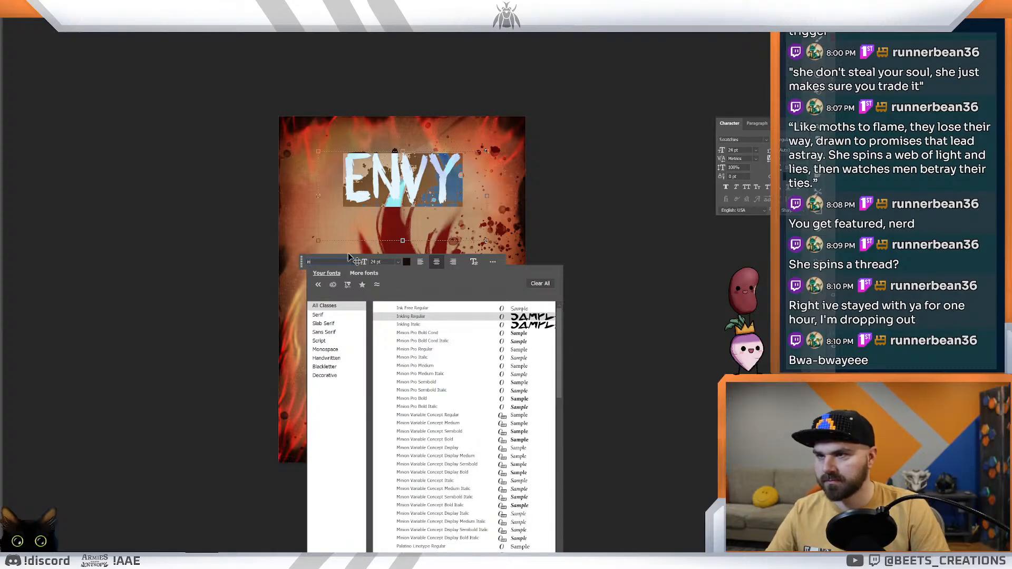
left_click(412, 317)
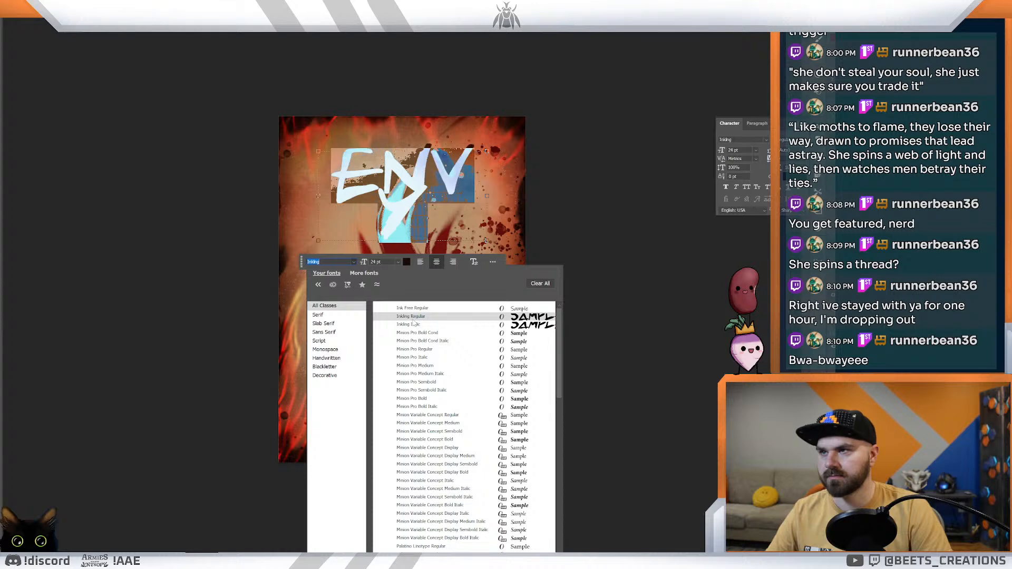
key("Escape")
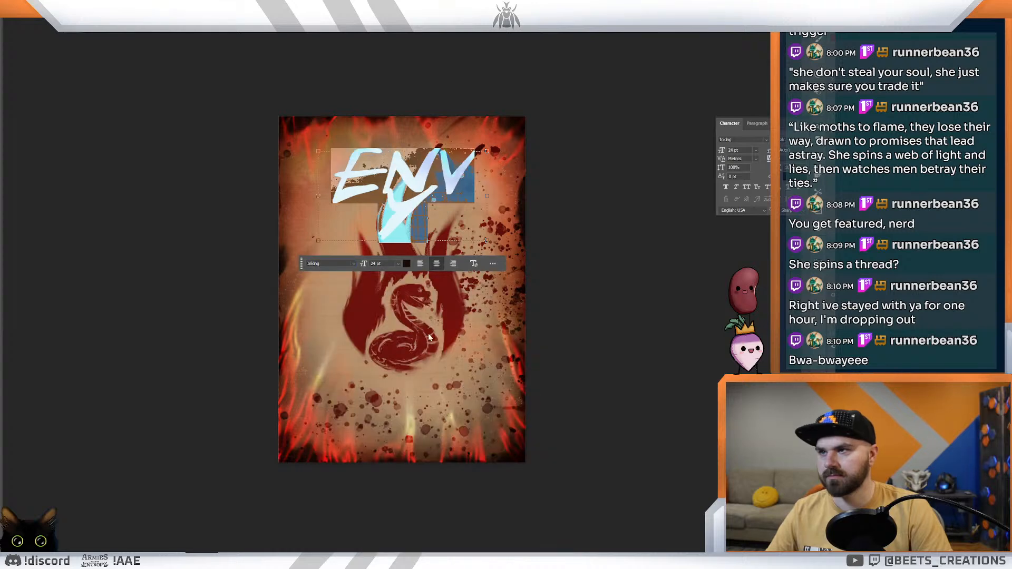
Step: Reduce the ENVY title's font size to 18 pt and commit the text edit
left_click(398, 264)
left_click(396, 346)
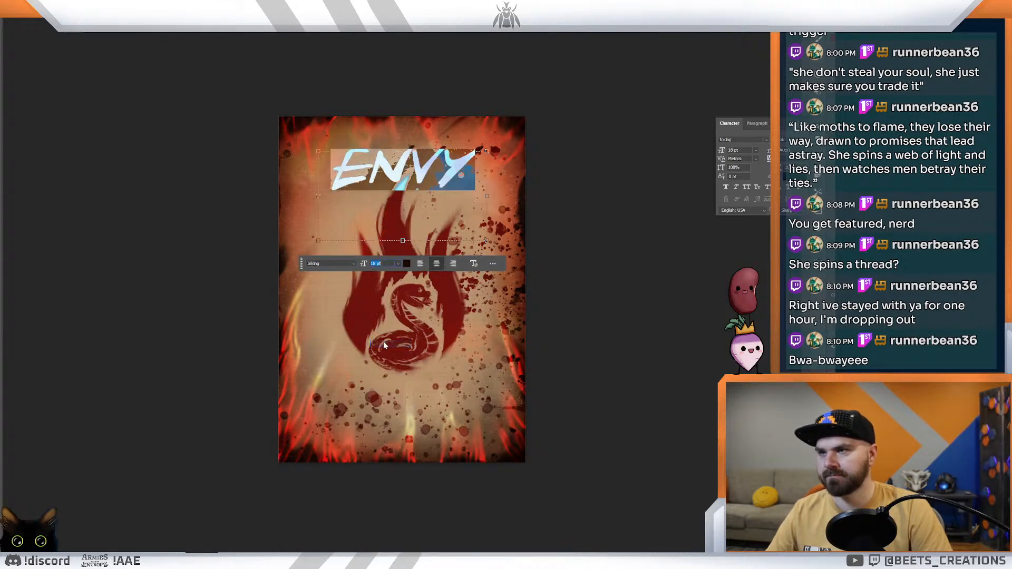
left_click(5, 23)
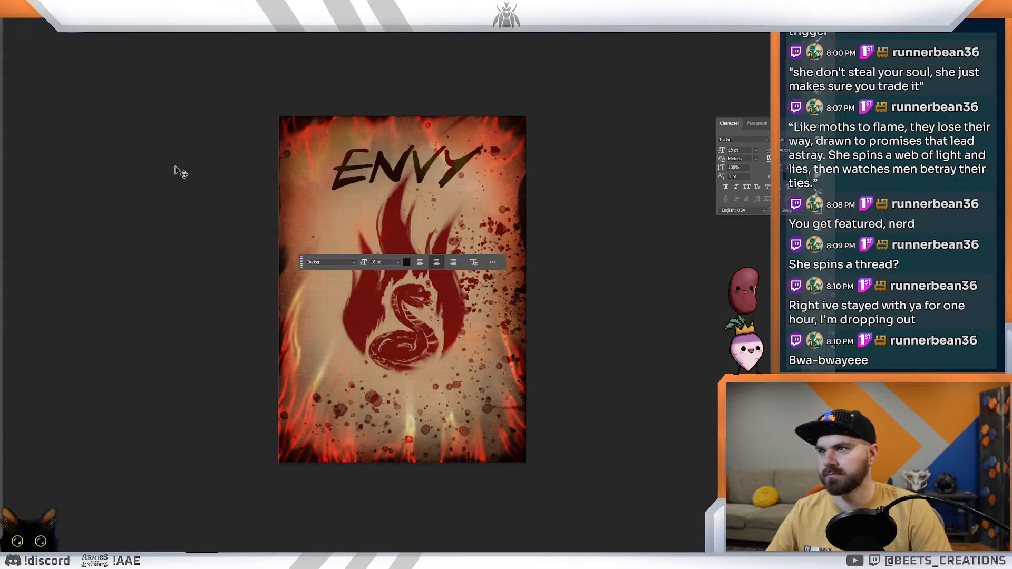
Step: Select the whole ENVY title and reduce its font size to 16 pt
left_click_drag(229, 170, 241, 209)
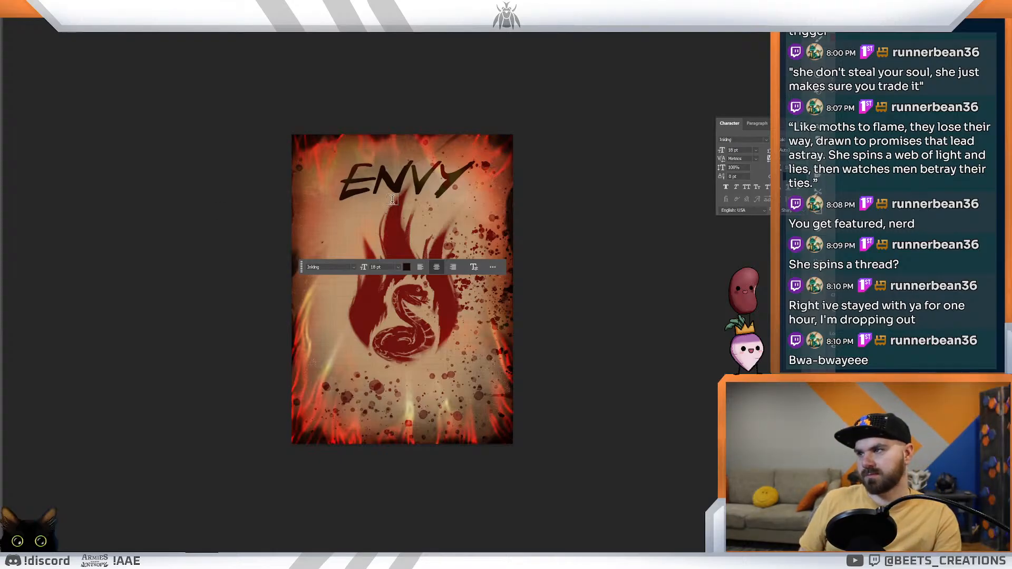
double_click(425, 185)
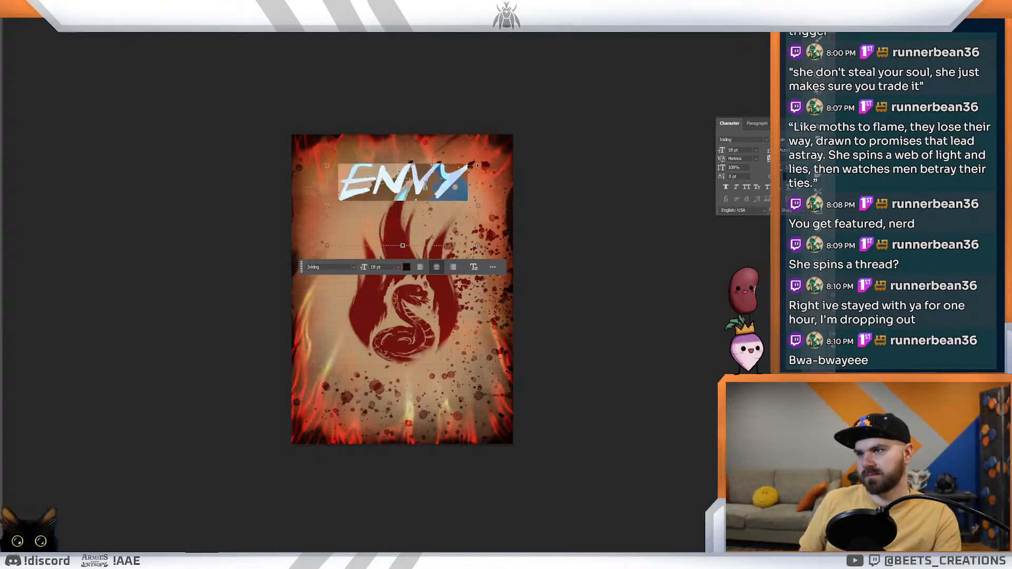
left_click(399, 268)
left_click(386, 340)
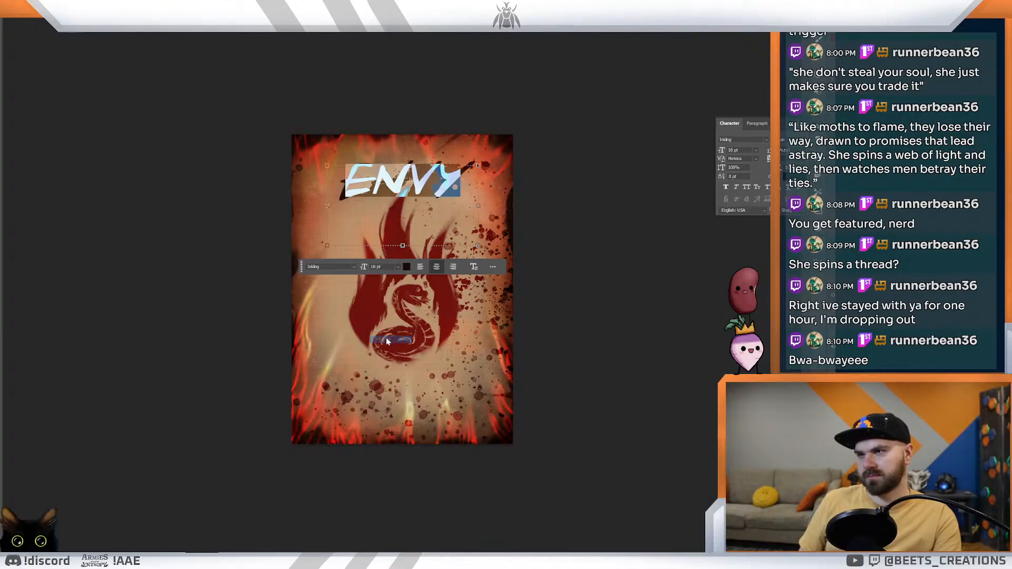
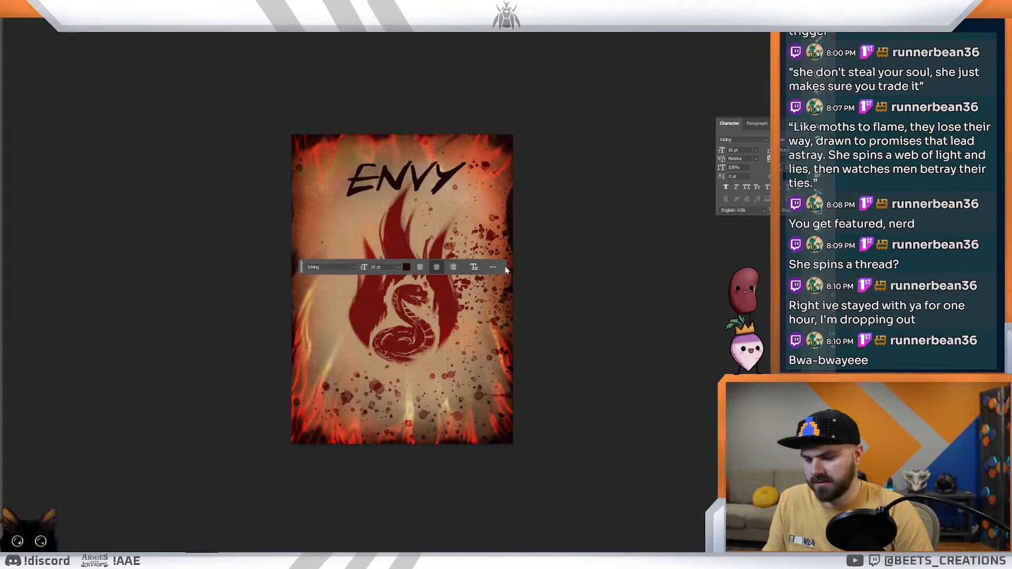
mouse_move(477, 231)
left_mouse_down()
mouse_move(438, 235)
mouse_move(489, 240)
mouse_move(475, 249)
left_mouse_up()
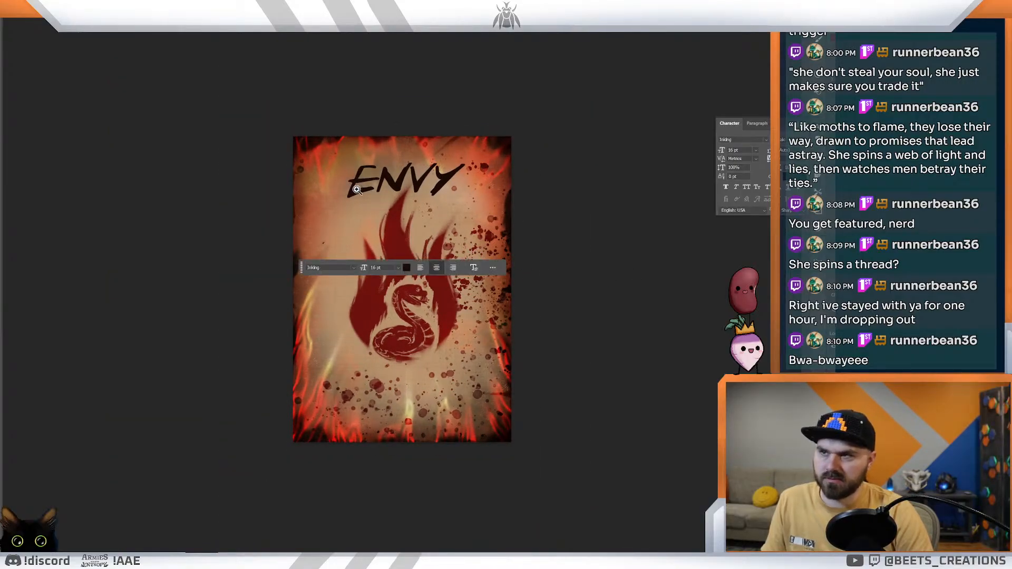
left_click_drag(480, 196, 436, 202)
left_click_drag(416, 251, 456, 259)
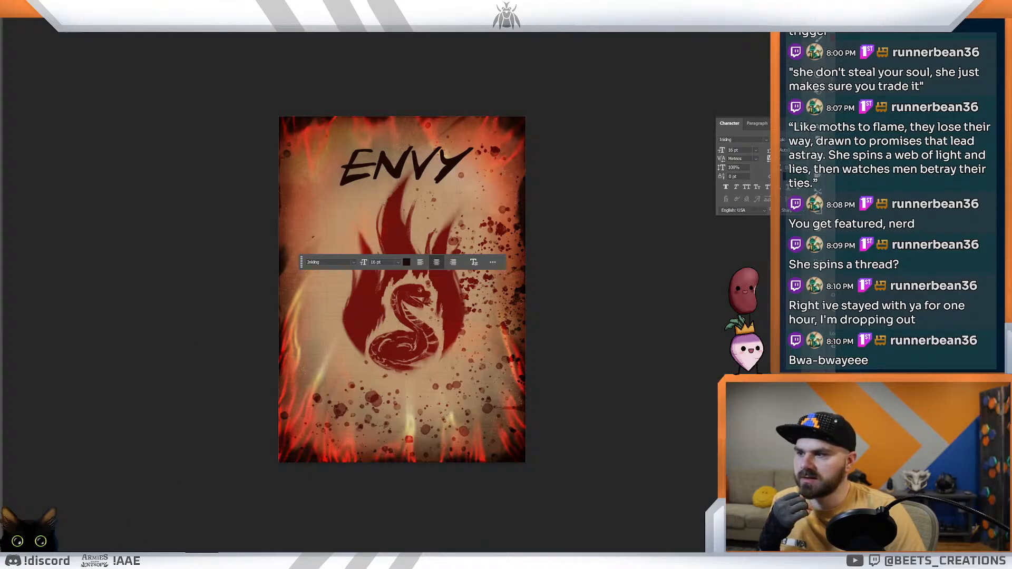
Step: Switch to the browser-based card editor and open the Blight of Blackridge Corruption layout from the saved layouts
mouse_move(87, 562)
left_click(127, 532)
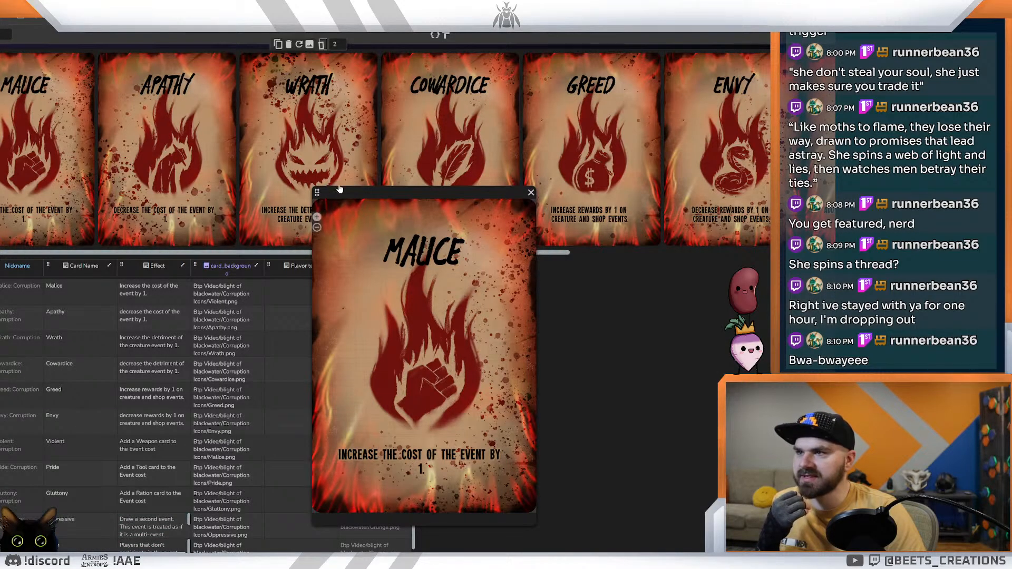
scroll(32, 148, "up", 1)
scroll(32, 147, "down", 1)
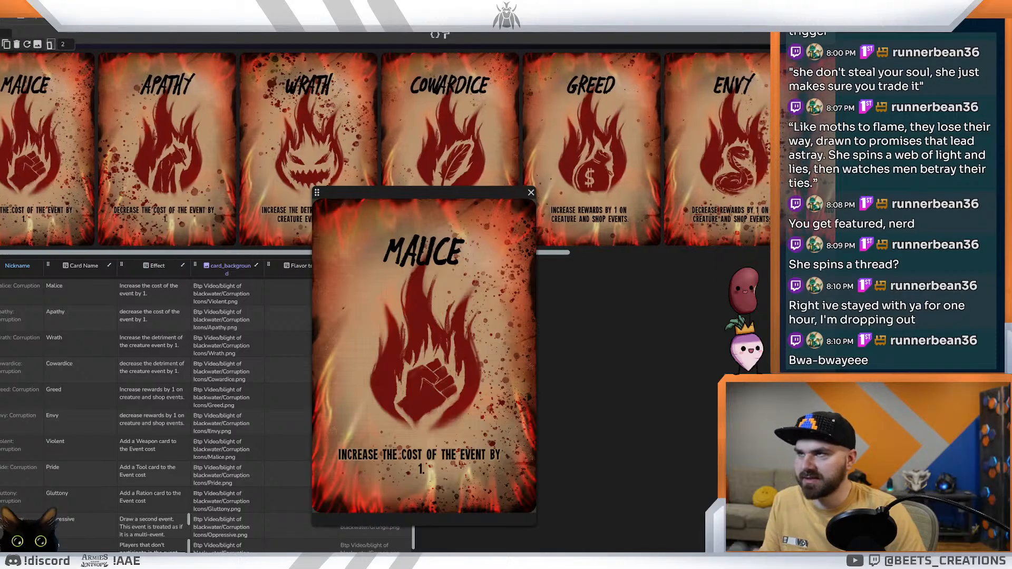
key("ctrl+Tab")
key("ctrl+Tab")
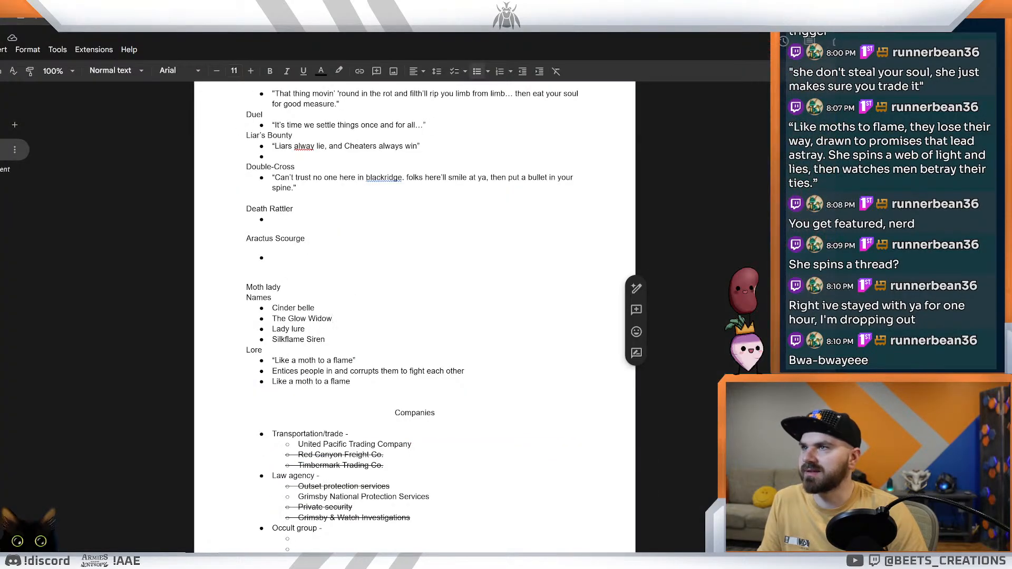
key("ctrl+Tab")
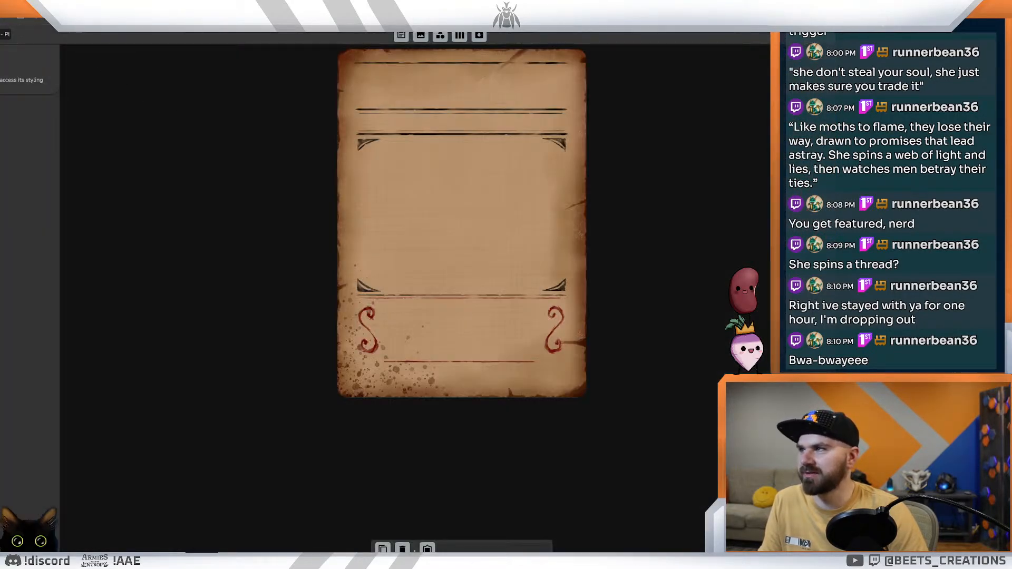
key("alt+Left")
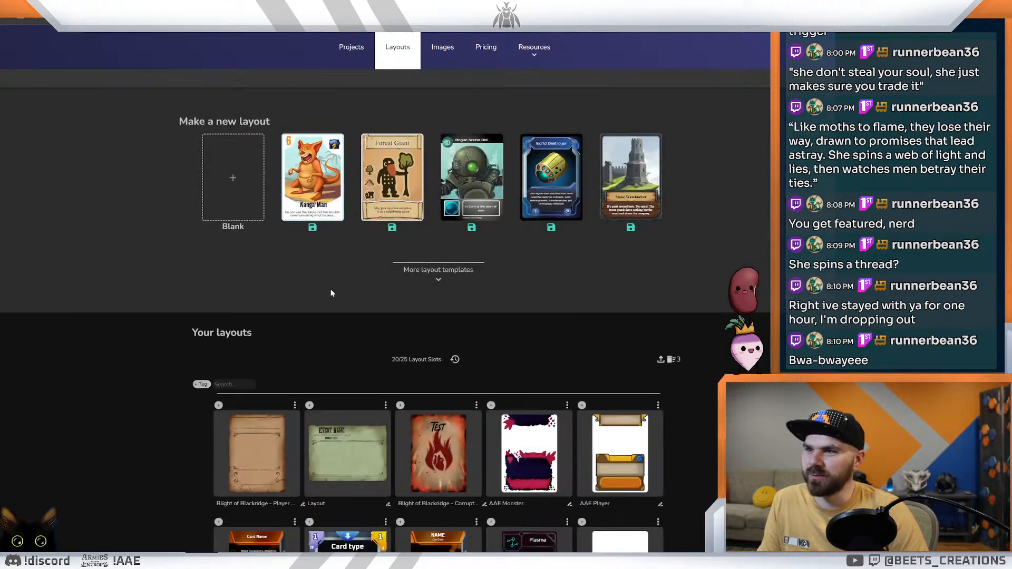
left_click(434, 458)
Step: Change the font of the Test title from the brush lettering to the underlined western slab-serif typeface
left_click(459, 117)
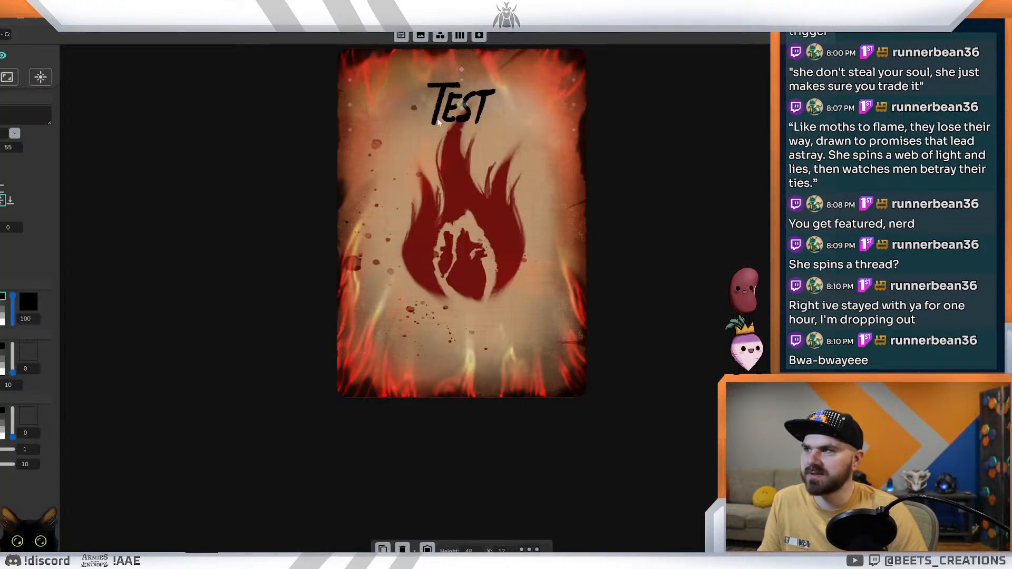
left_click(16, 134)
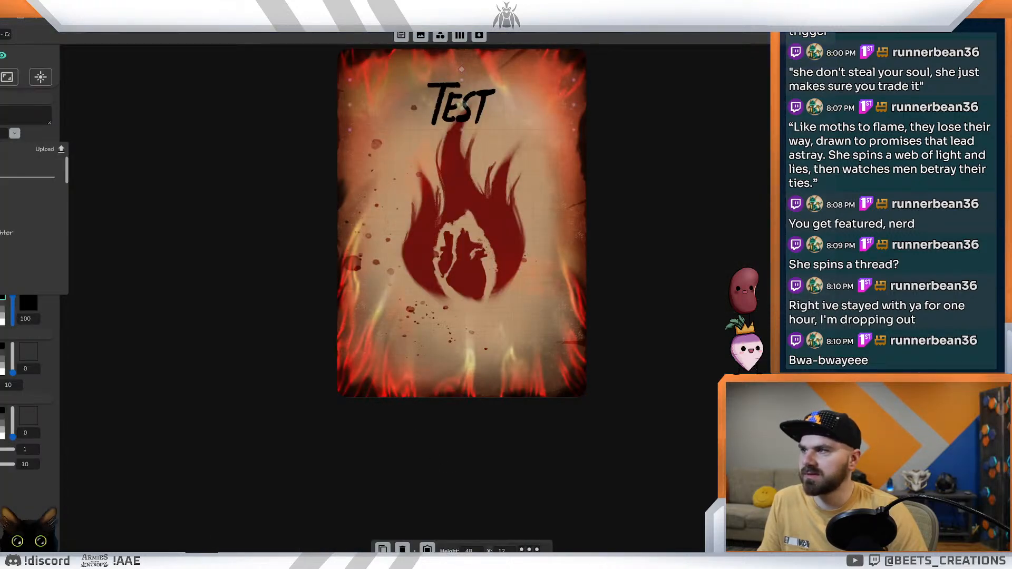
left_click(21, 247)
left_click(183, 195)
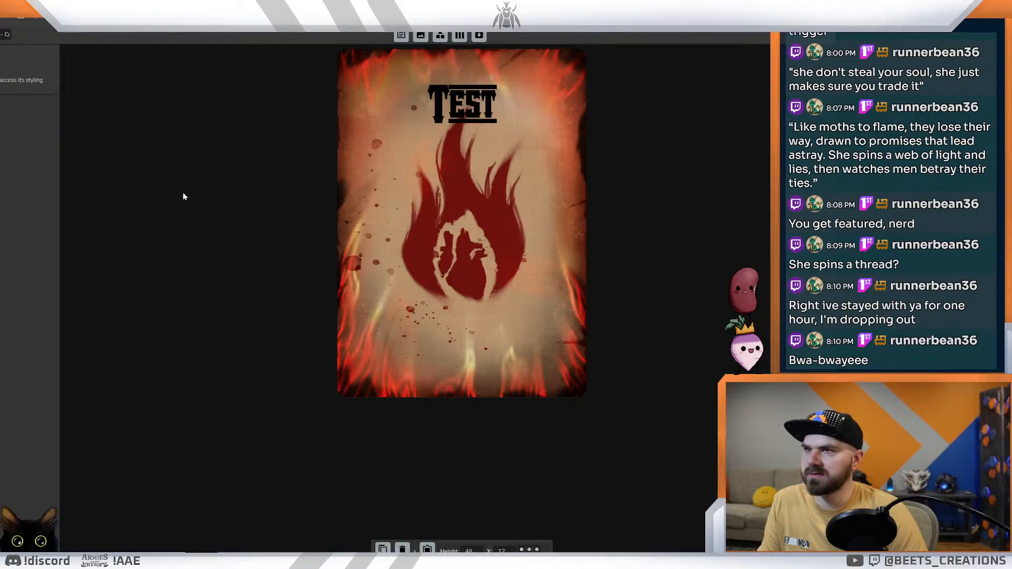
Step: Check how the new title font looks on the corruption cards in the project, including the enlarged Malice preview
left_click(1, 34)
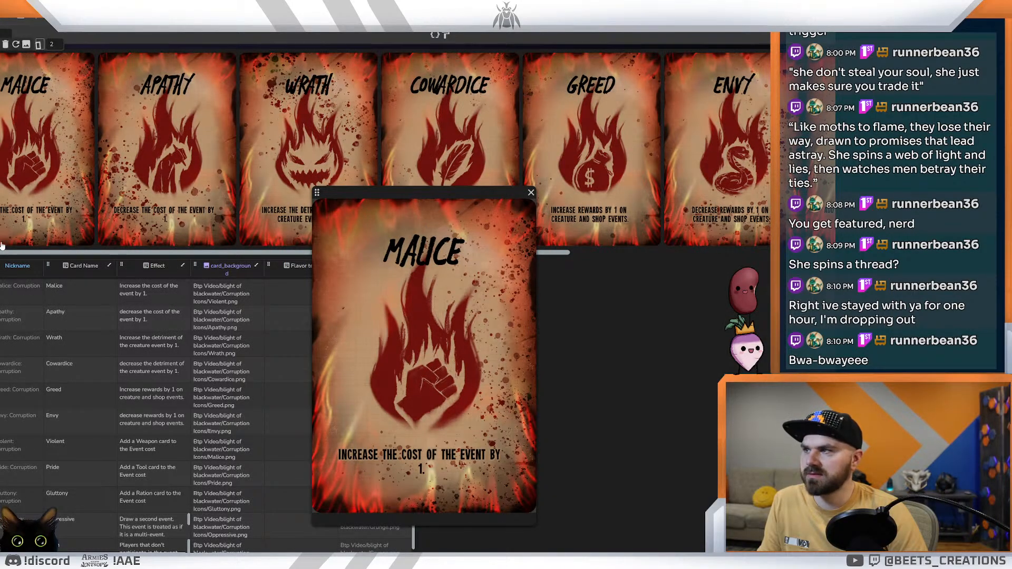
left_click(211, 22)
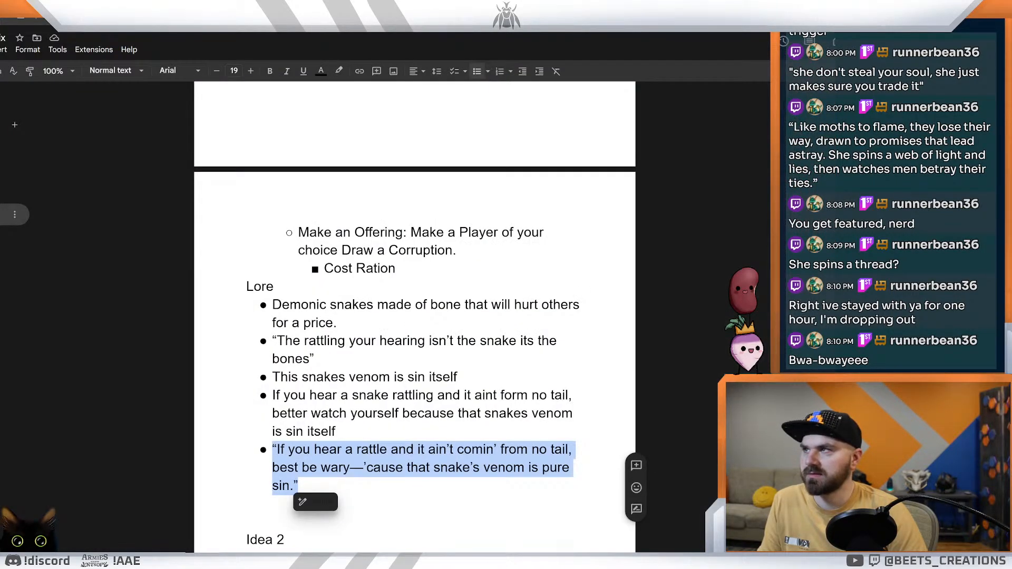
left_click(163, 22)
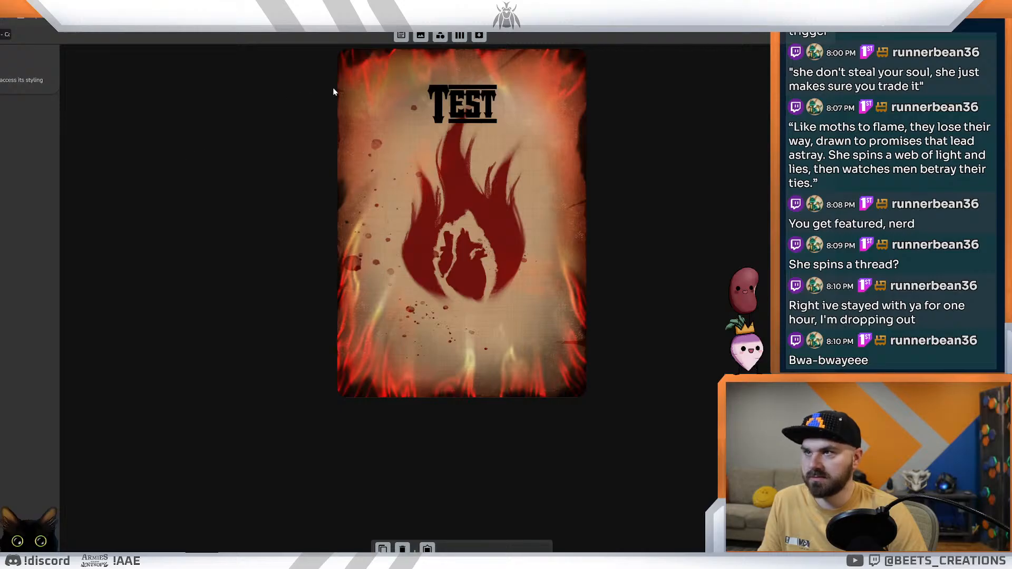
left_click(398, 22)
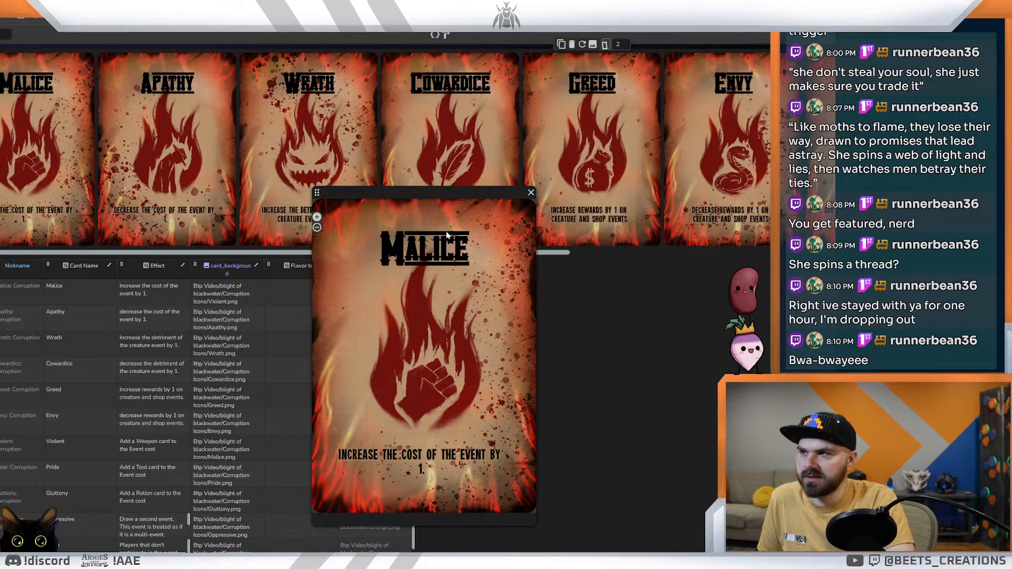
mouse_move(265, 249)
left_mouse_down()
mouse_move(421, 252)
mouse_move(261, 253)
left_mouse_up()
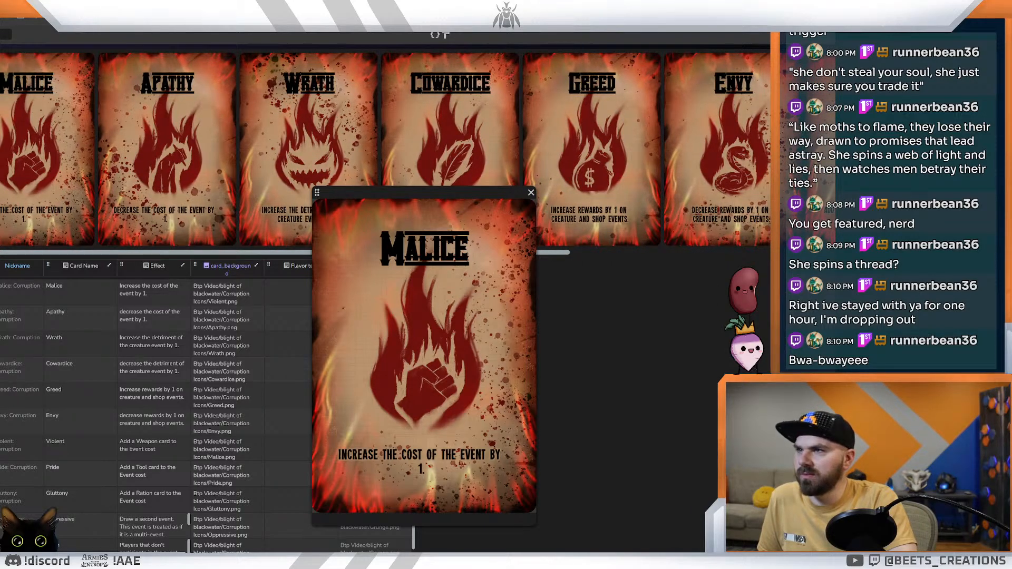
Step: Return to the Corruption layout and inspect the settings of the background image, the title and the effect text box
key("ctrl+Tab")
key("ctrl+Tab")
key("ctrl+Tab")
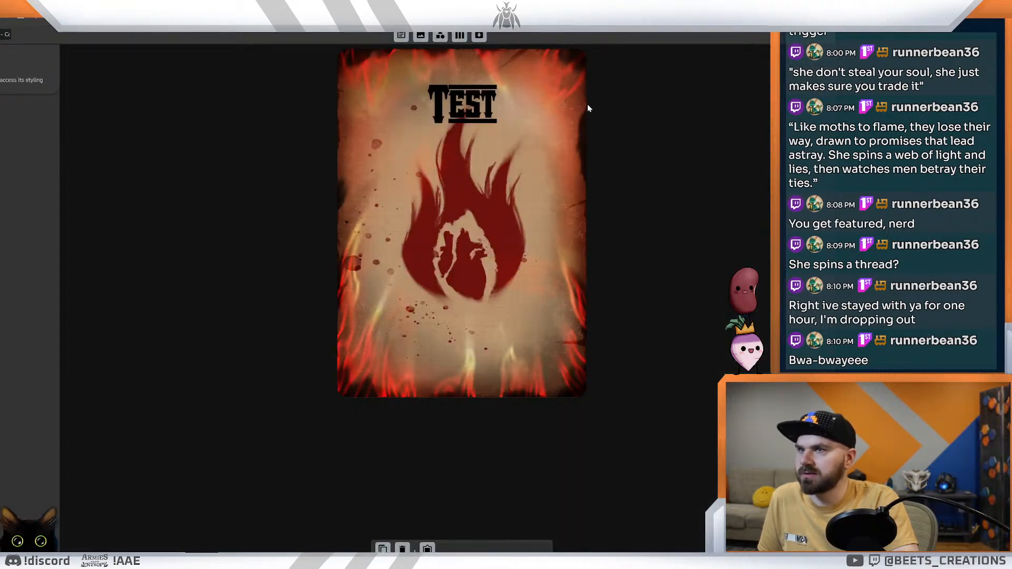
left_click(451, 213)
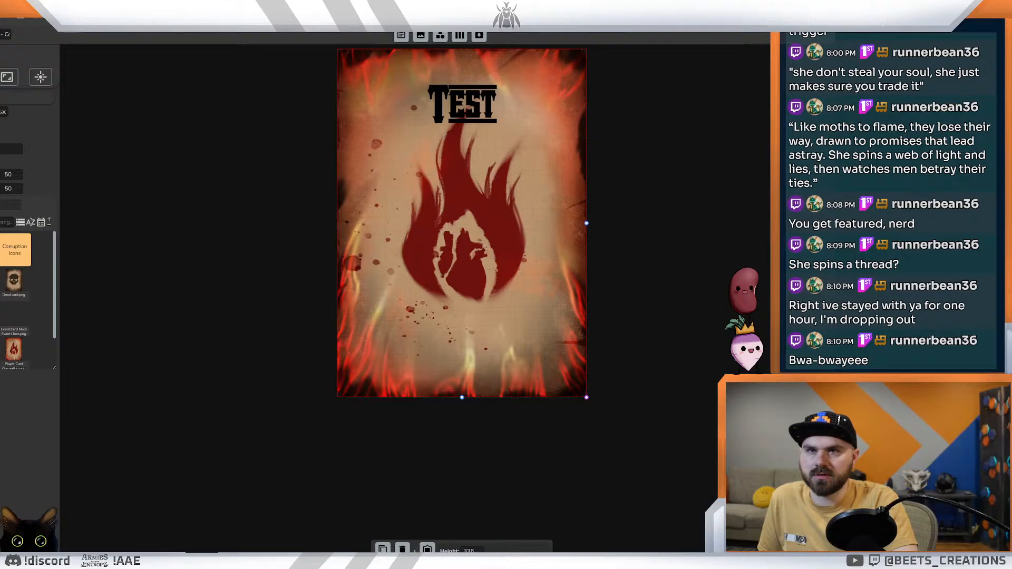
left_click(458, 99)
left_click_drag(457, 342, 461, 347)
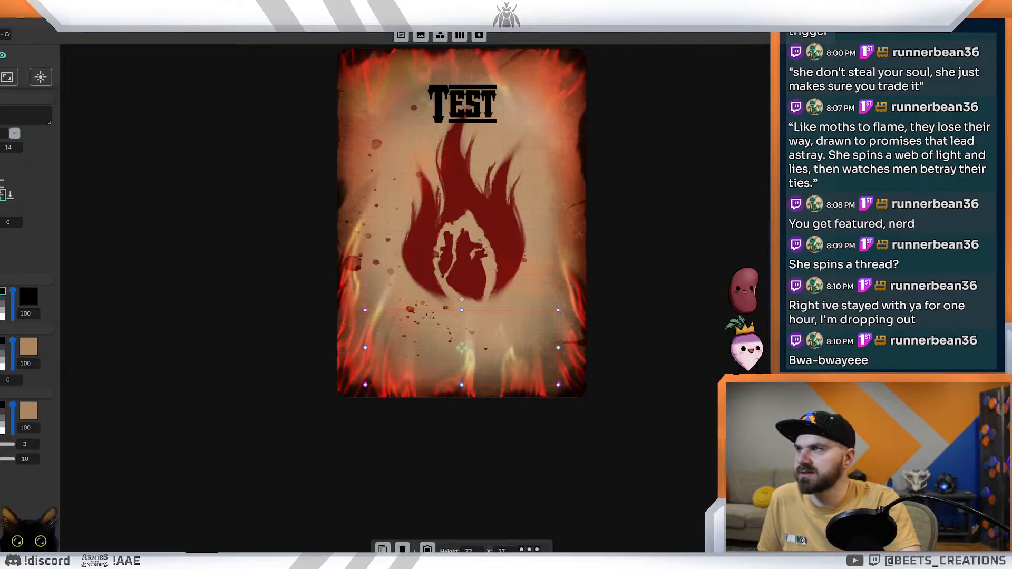
Step: Open the Blight of Blackridge Player layout and inspect the styling of its central, subtitle and lower text boxes
left_click(2, 35)
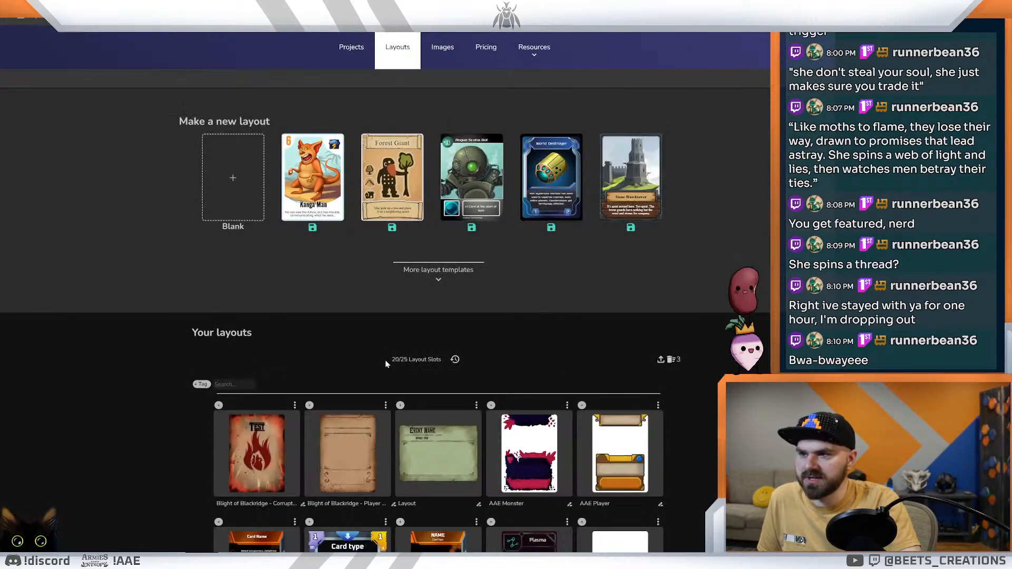
left_click(346, 445)
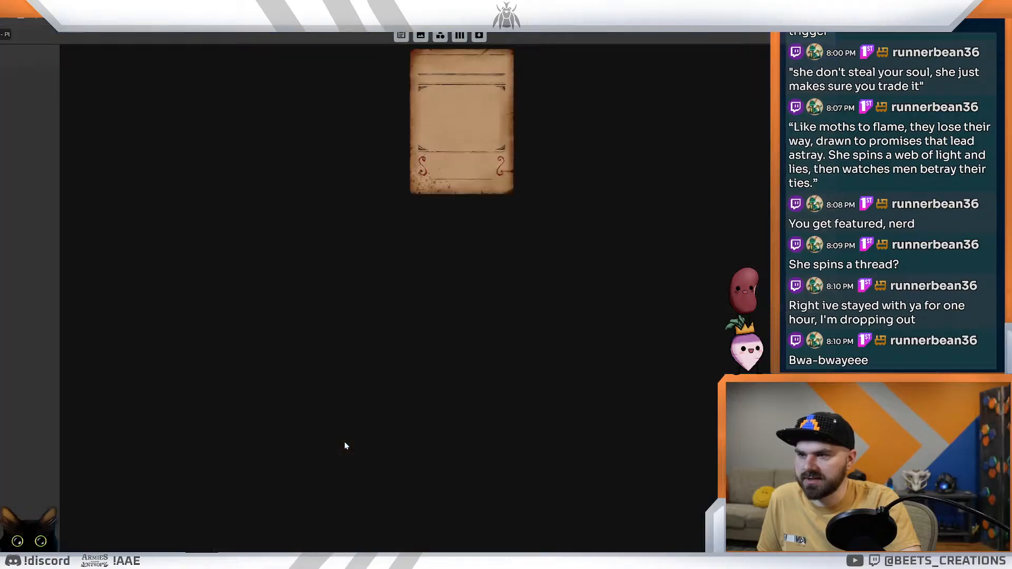
left_click(459, 214)
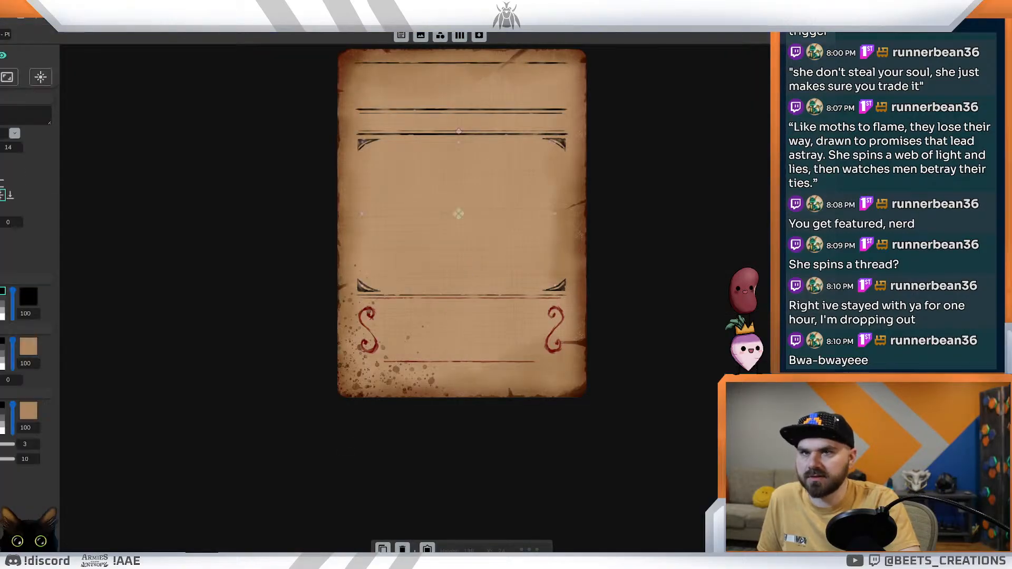
left_click(461, 122)
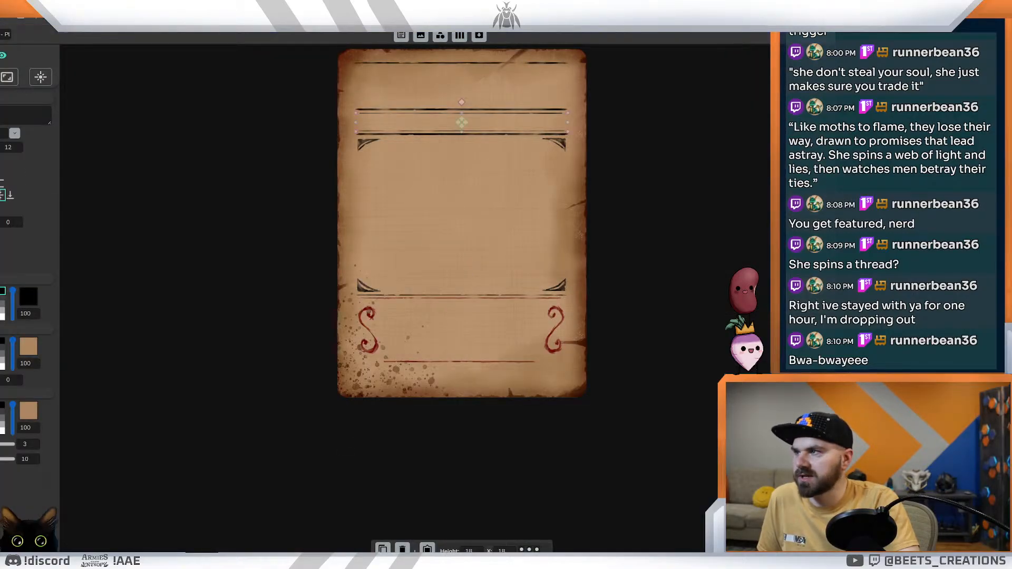
left_click(462, 329)
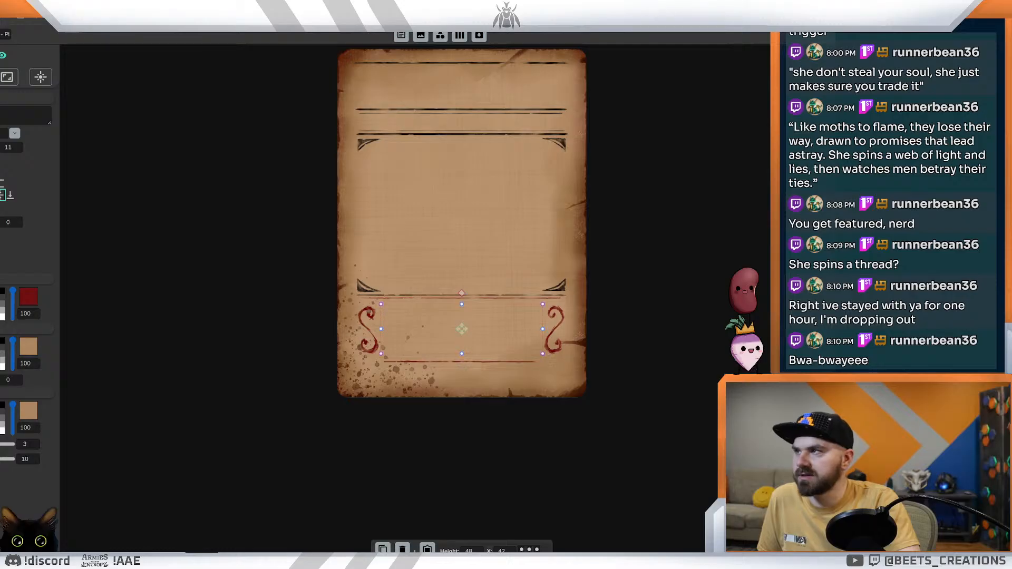
Step: Reopen the Corruption layout and delete the empty text box along the card's bottom edge
left_click(2, 34)
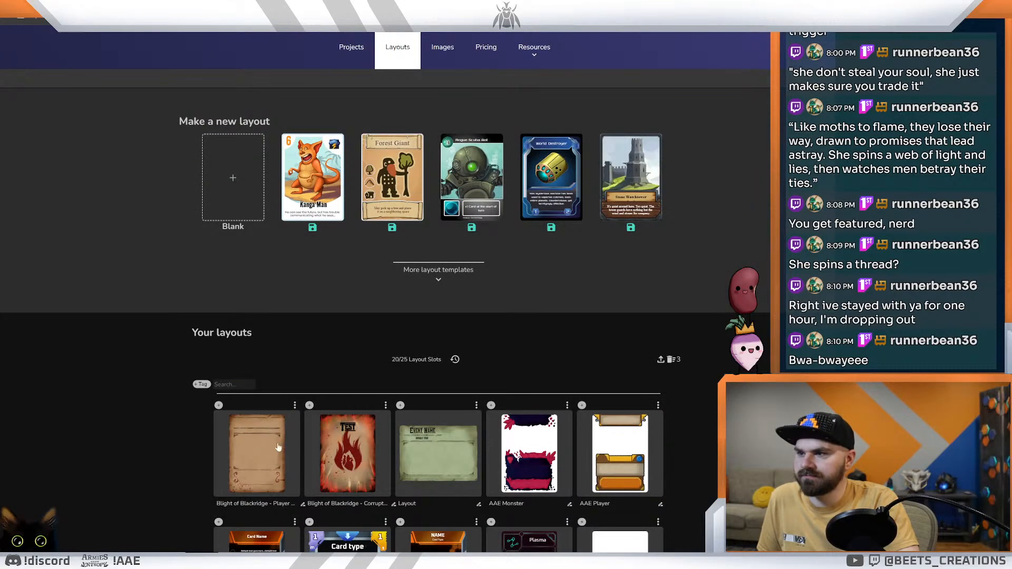
left_click(339, 444)
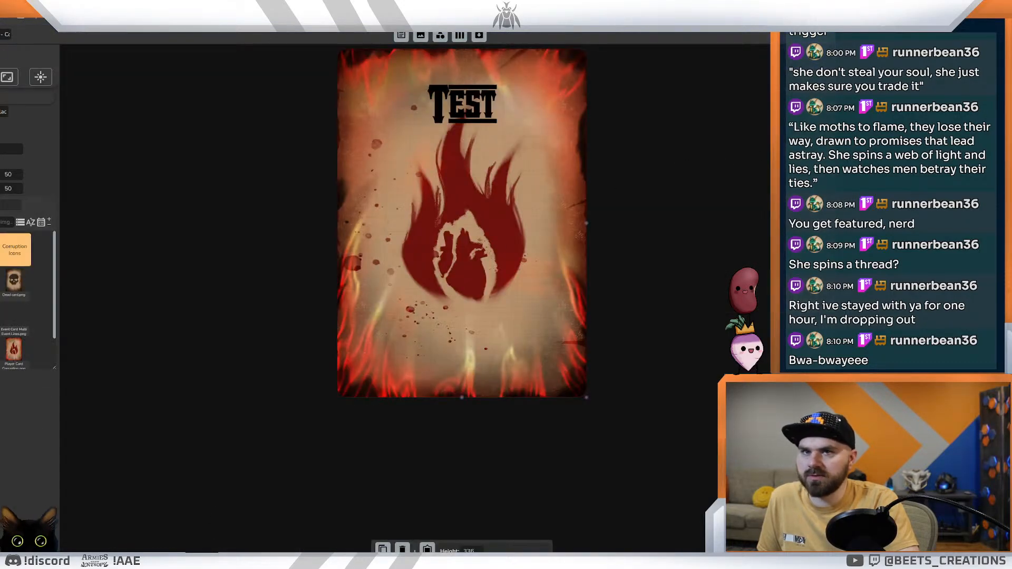
left_click(458, 378)
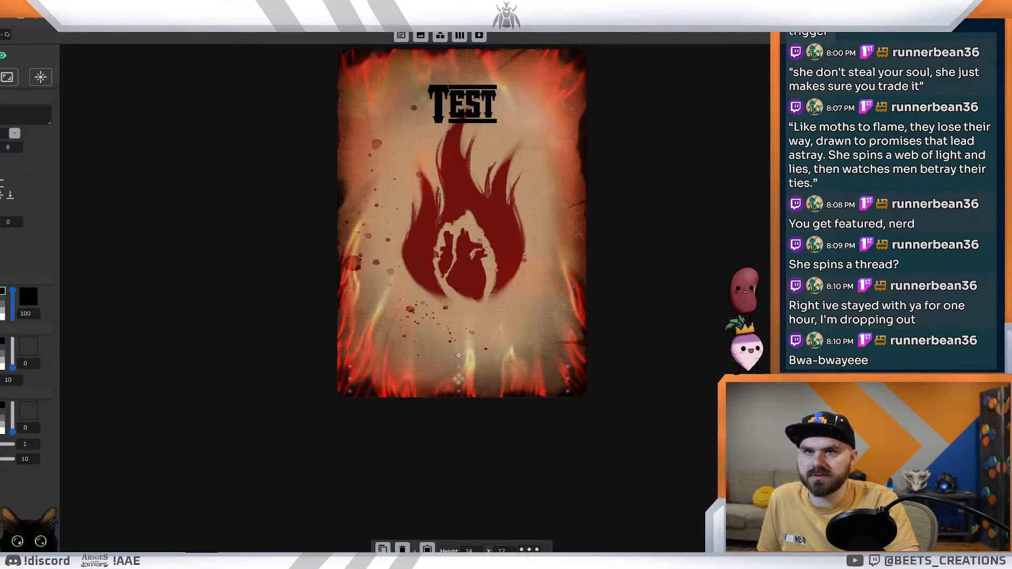
key("Delete")
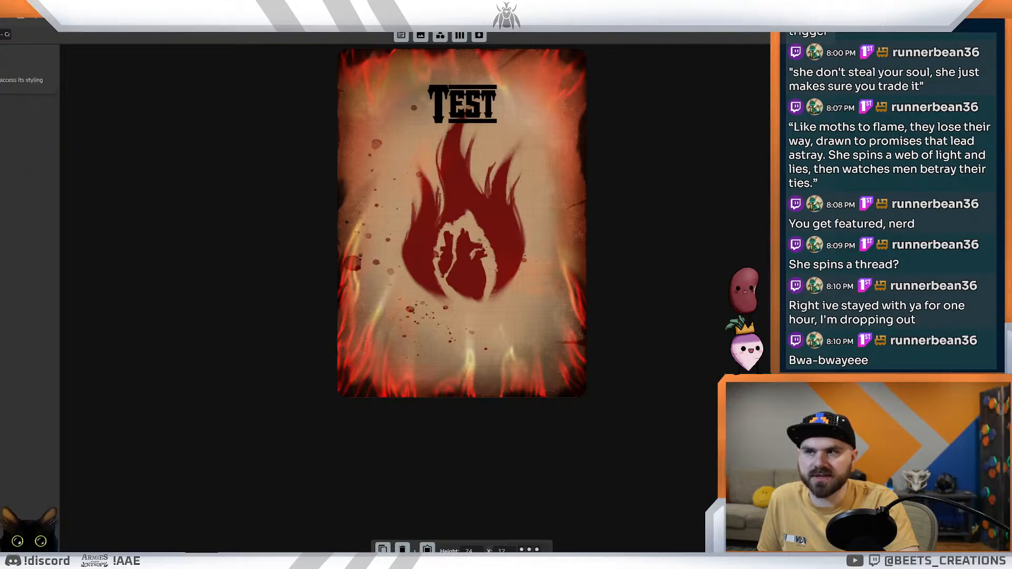
Step: Set the effect text box below the flame to font size 11 and a dark red text colour
left_click(462, 348)
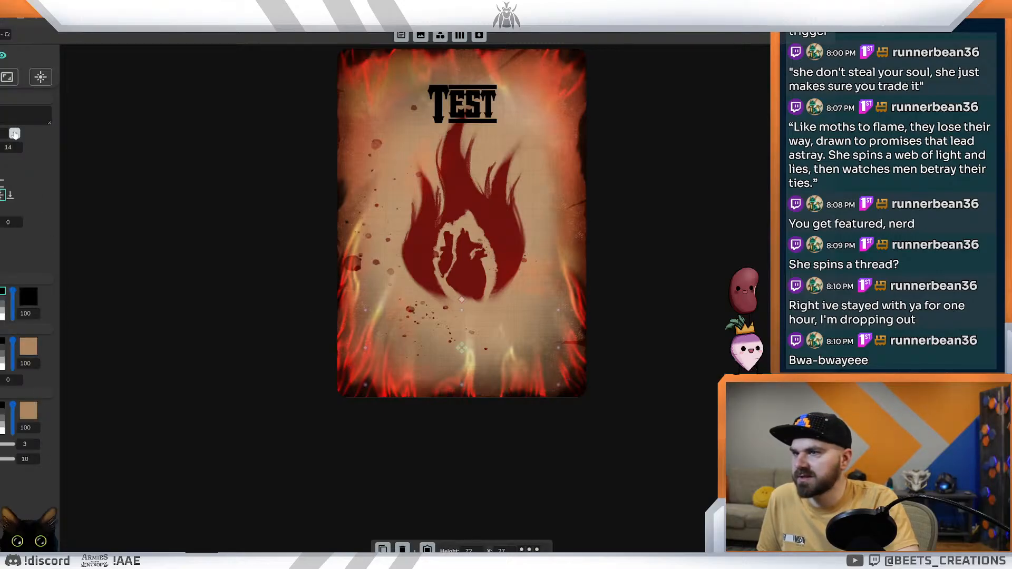
left_click(18, 150)
left_click(18, 150)
left_click(18, 150)
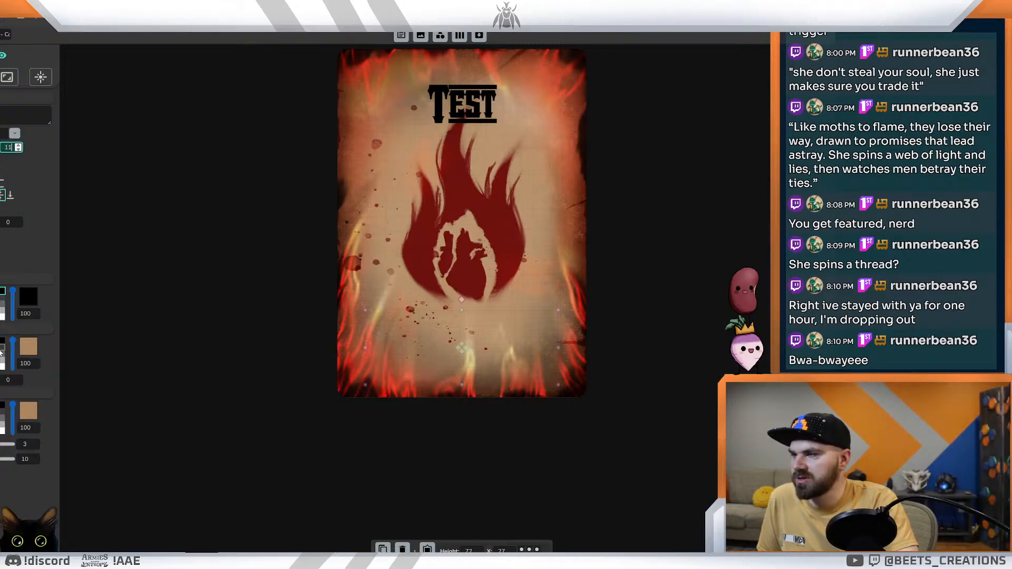
left_click(28, 297)
left_click(423, 237)
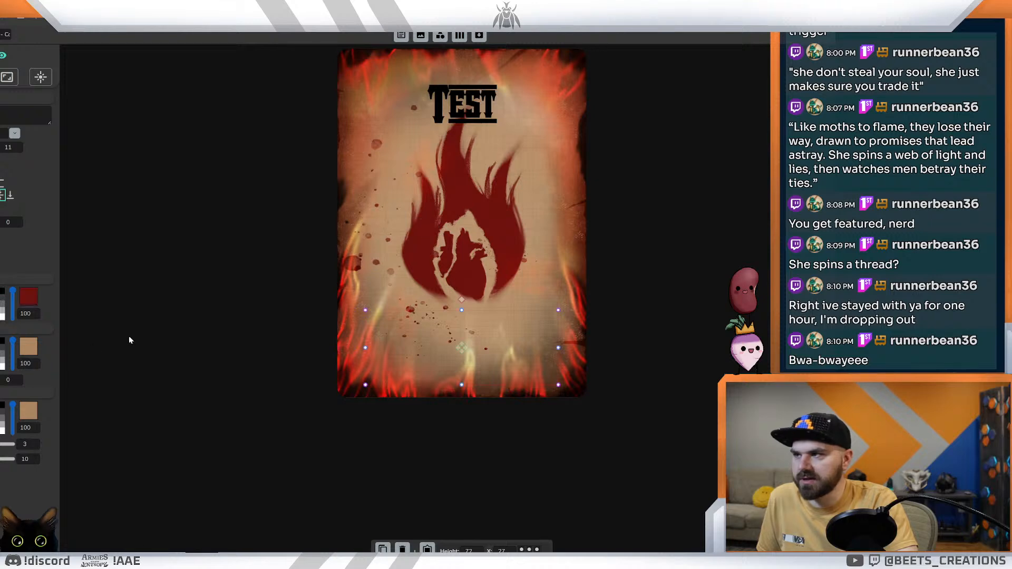
Step: Shift the effect text box down and shrink its height to 54, then move the Test title directly beneath the flame emblem
left_click_drag(461, 348, 462, 361)
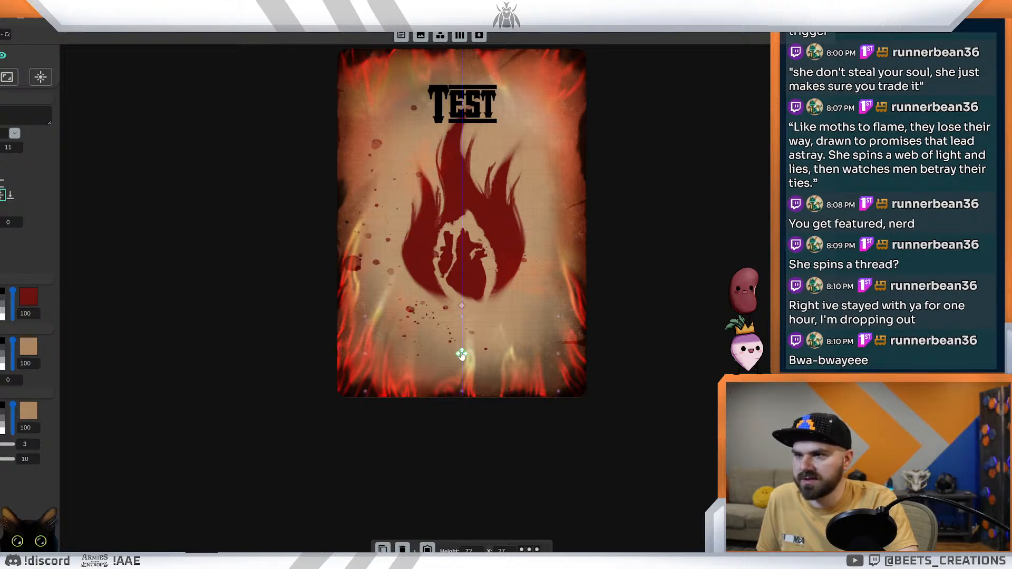
left_click_drag(462, 323, 462, 336)
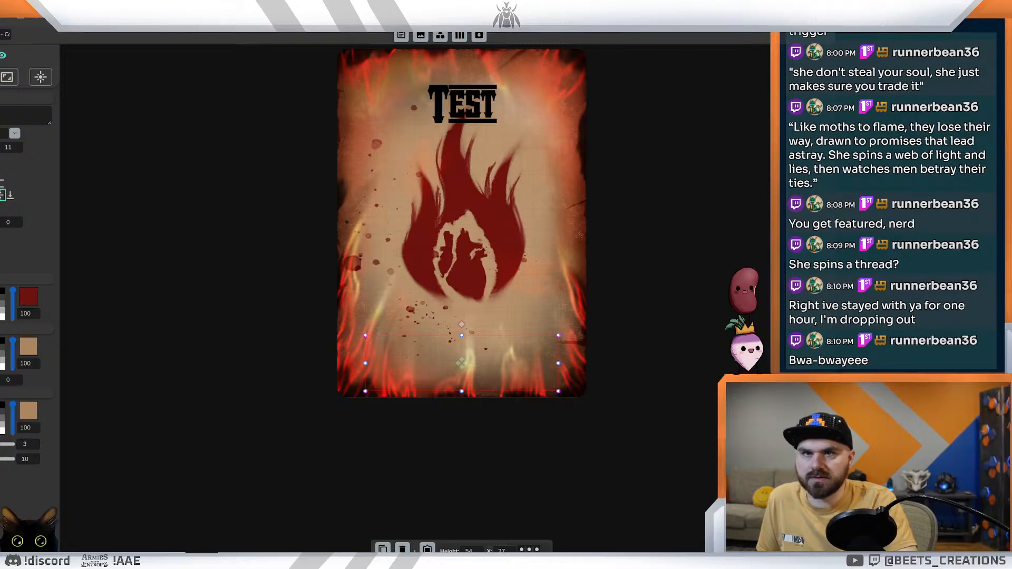
left_click(462, 106)
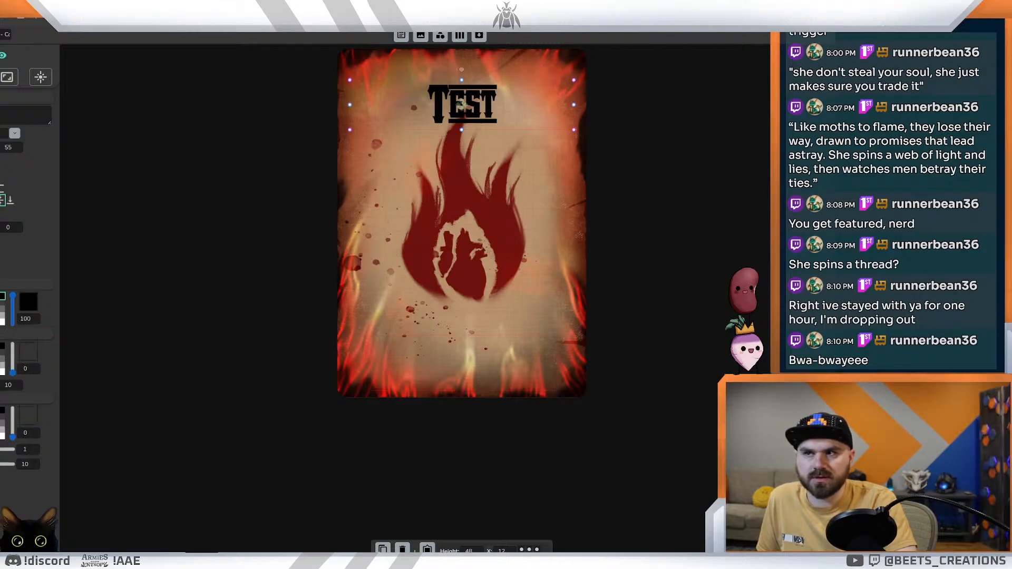
left_click_drag(463, 105, 461, 311)
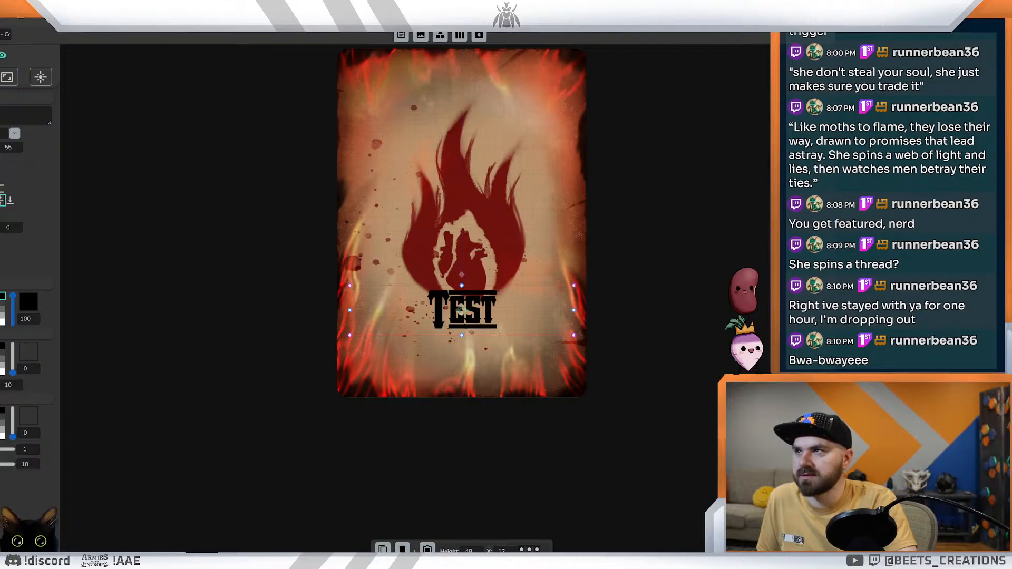
Step: In the Corruption deck's card data, find the Oppressive card and copy its full effect text
key("ctrl+Tab")
key("ctrl+Tab")
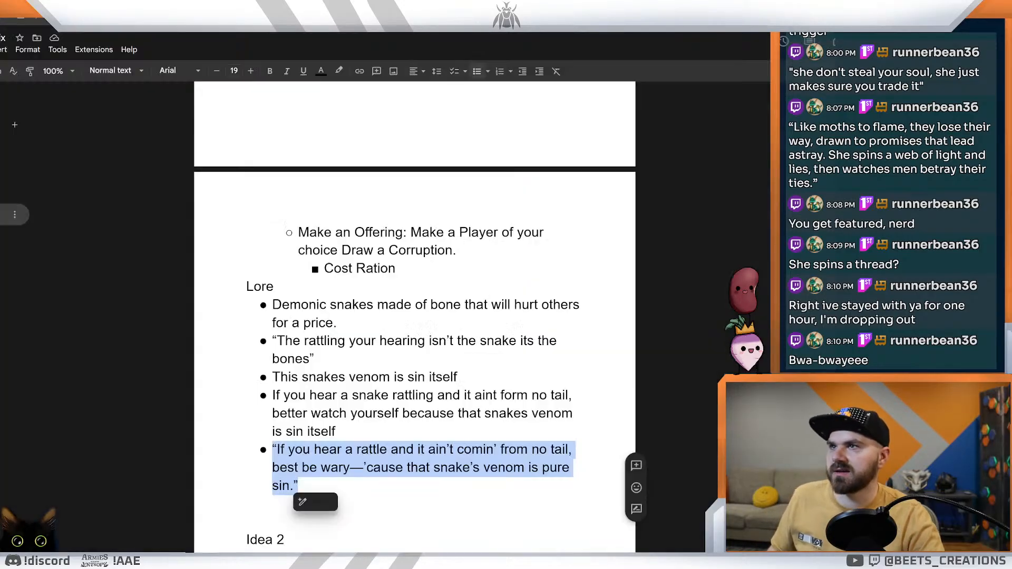
key("ctrl+Tab")
left_click_drag(228, 252, 691, 226)
left_click(588, 219)
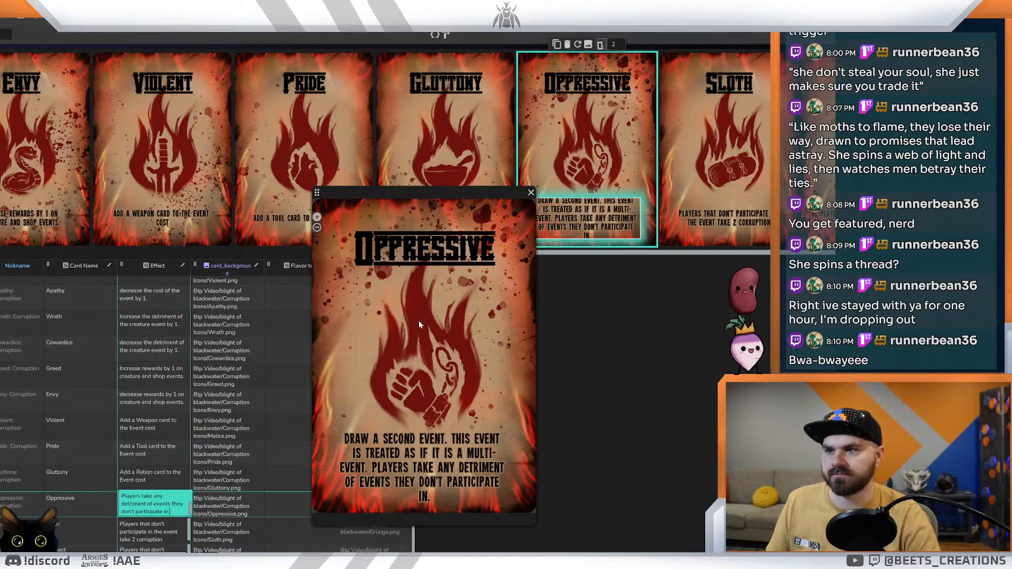
double_click(406, 452)
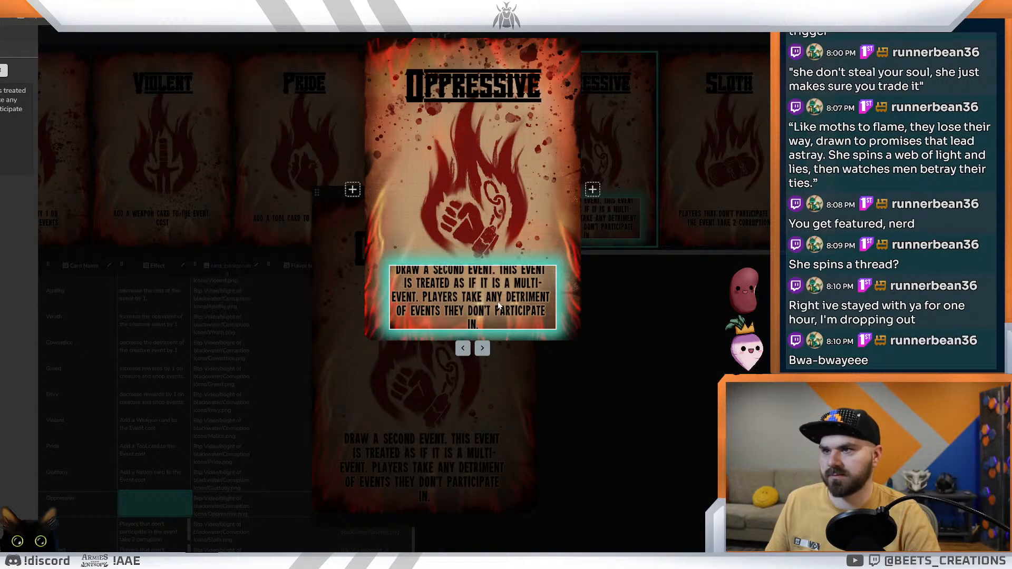
left_click(688, 360)
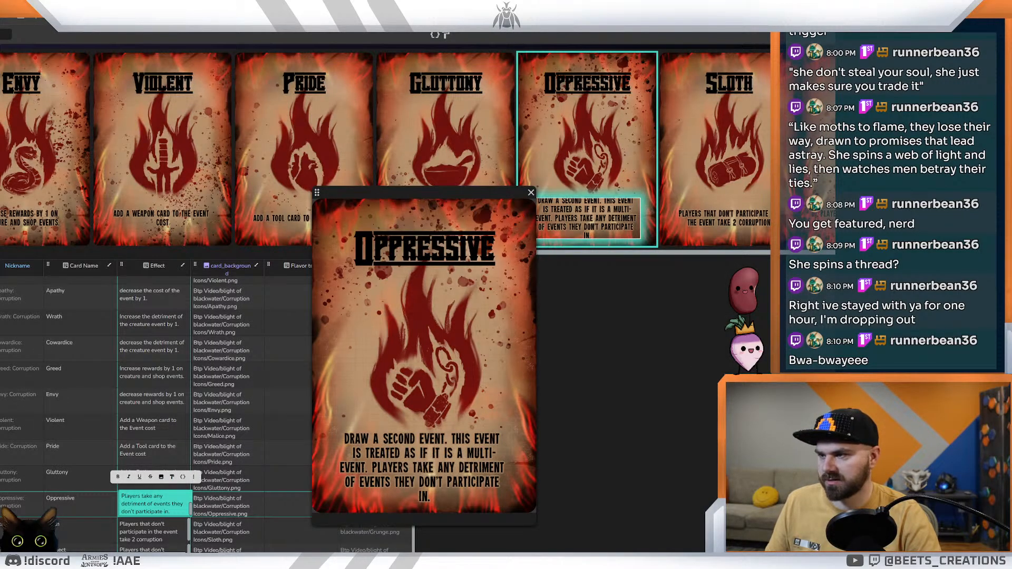
triple_click(135, 504)
key("ctrl+c")
Step: Return to the Corruption layout and paste the Oppressive effect wording as sample text into the box below the title
key("ctrl+shift+Tab")
key("ctrl+shift+Tab")
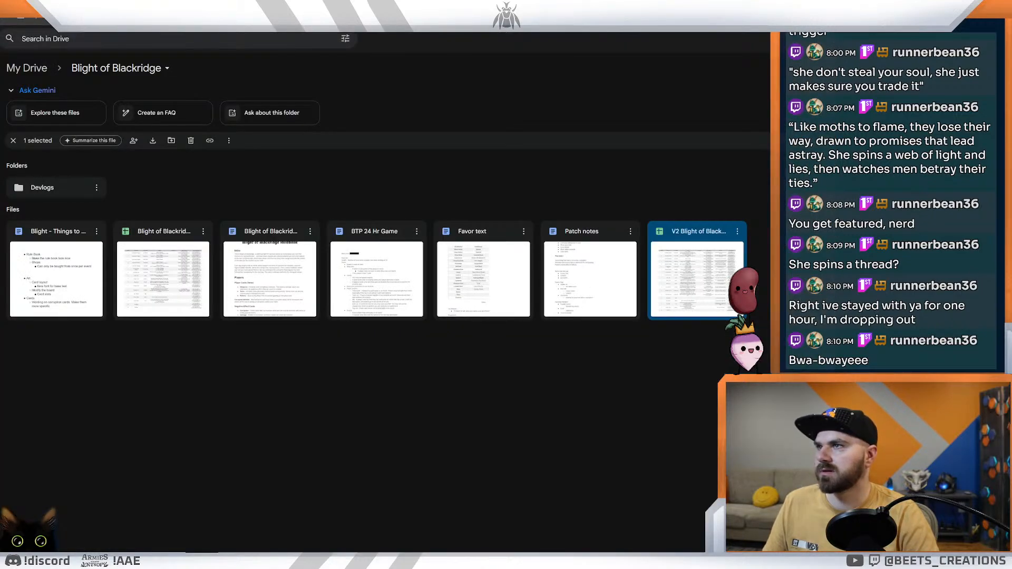
key("ctrl+shift+Tab")
key("ctrl+shift+Tab")
key("ctrl+shift+Tab")
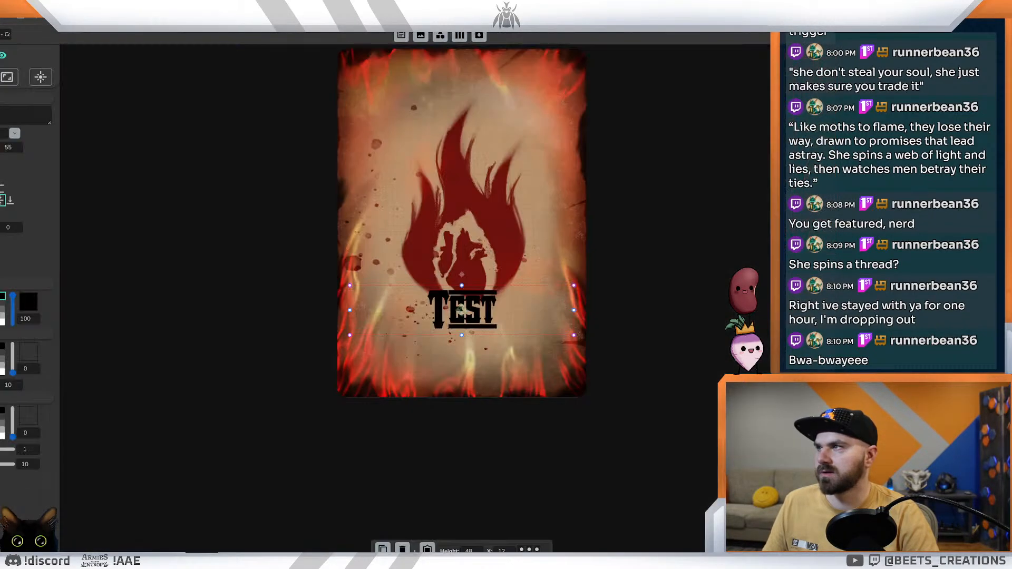
left_click(457, 363)
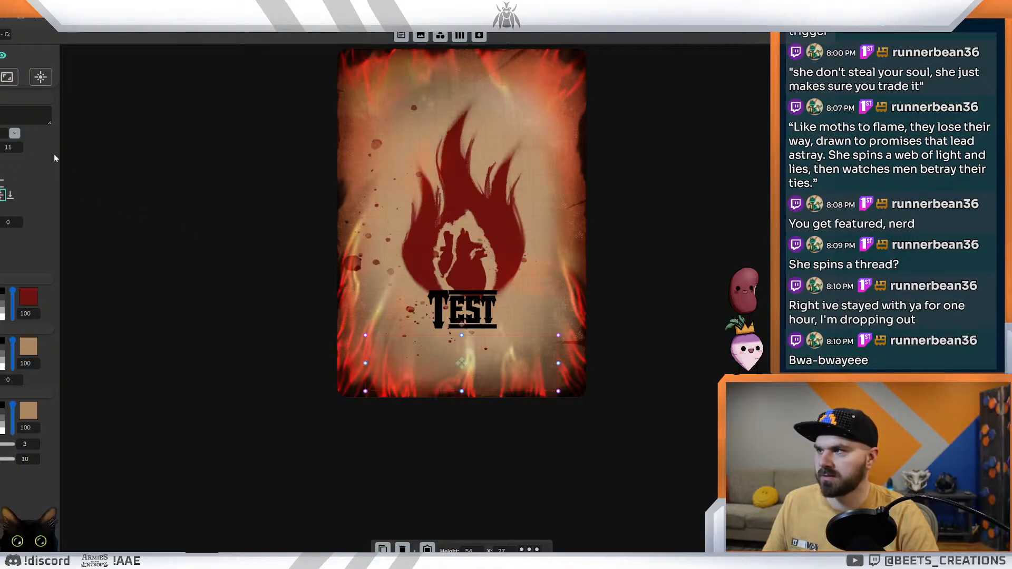
left_click(27, 115)
key("ctrl+v")
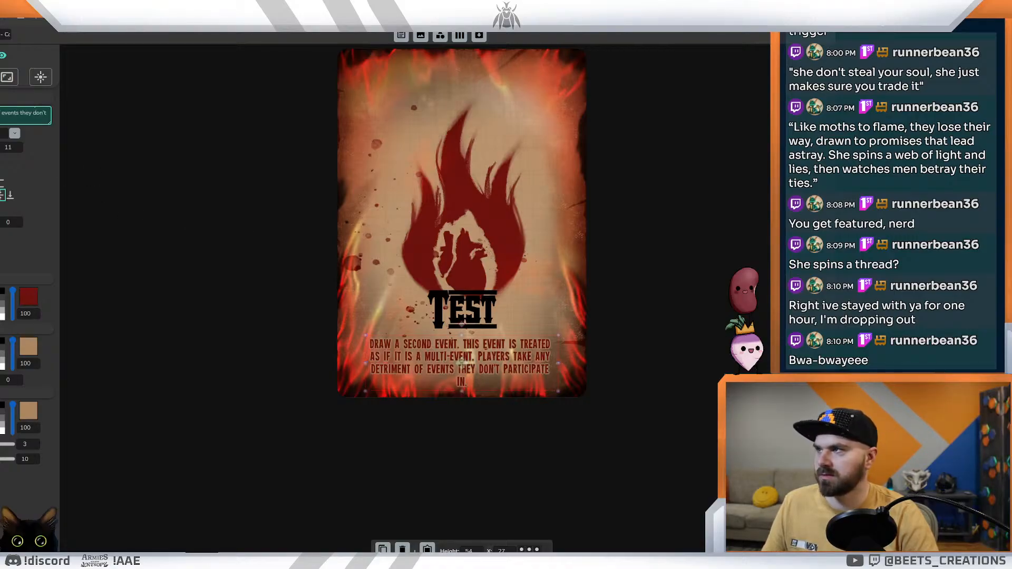
left_click(257, 387)
Step: Nudge the effect text box slightly up, widen it toward the card's left edge and recentre it horizontally
left_click(488, 354)
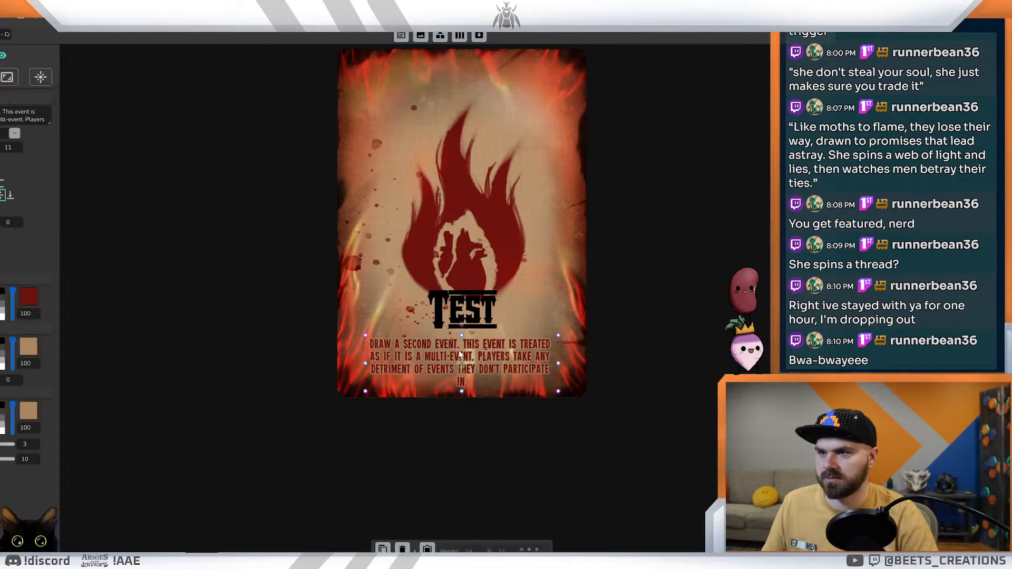
left_click_drag(463, 363, 464, 358)
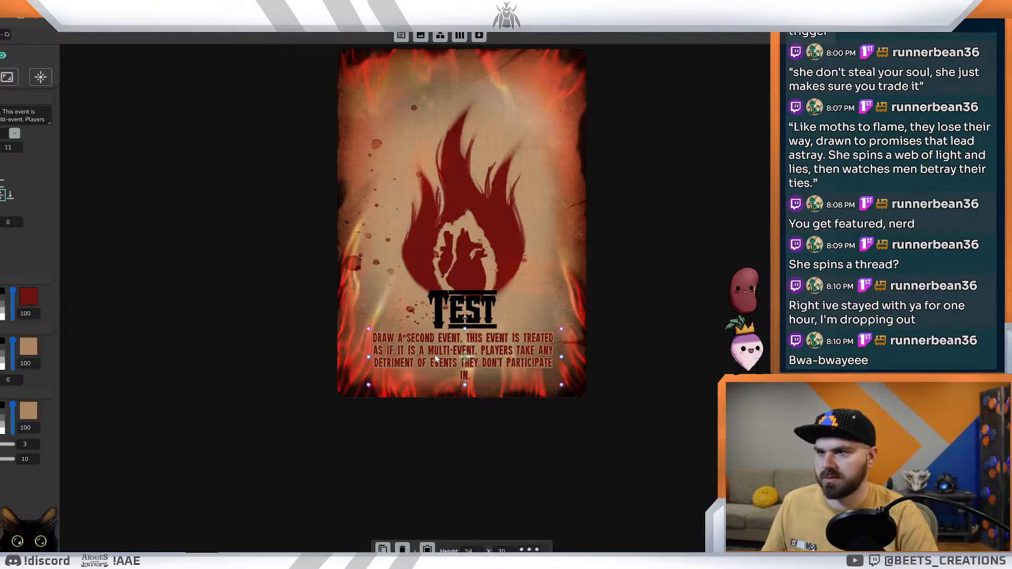
left_click_drag(366, 357, 358, 358)
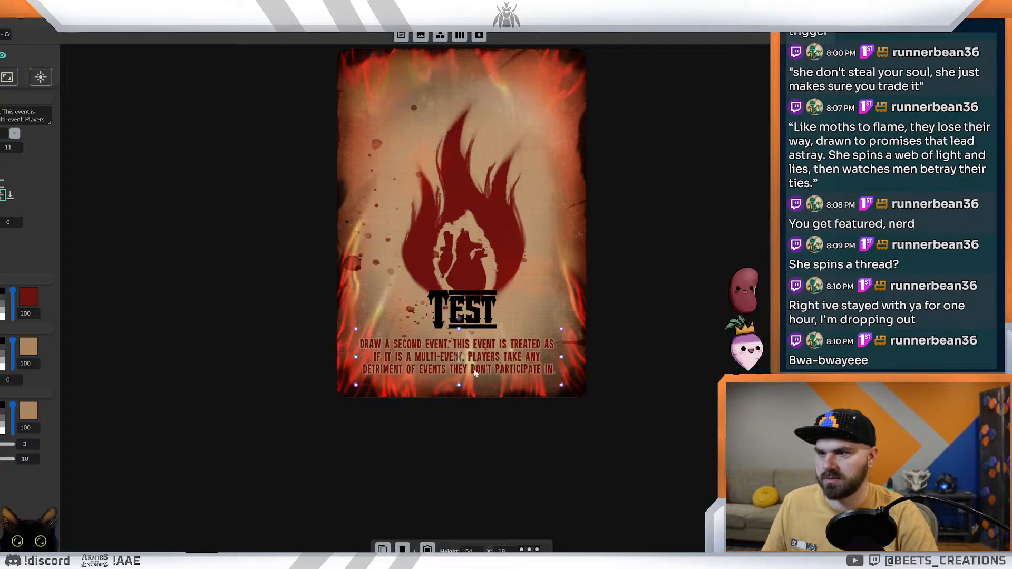
left_click_drag(458, 357, 461, 358)
Step: Lower the Test title to sit just above the effect text and set its font size to 26
left_click(462, 311)
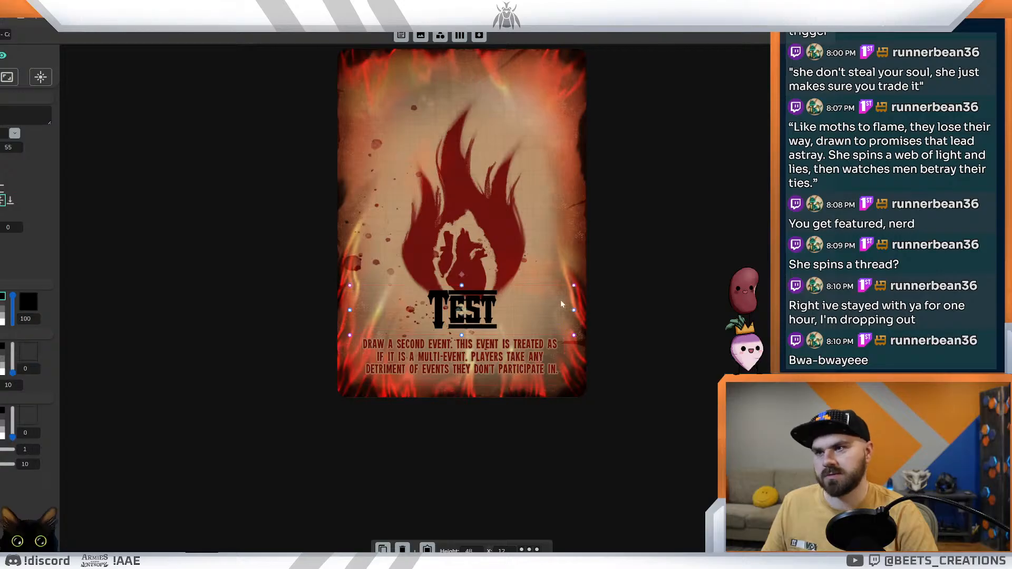
mouse_move(464, 311)
left_mouse_down()
mouse_move(471, 115)
mouse_move(414, 288)
mouse_move(468, 317)
mouse_move(454, 328)
mouse_move(463, 317)
left_mouse_up()
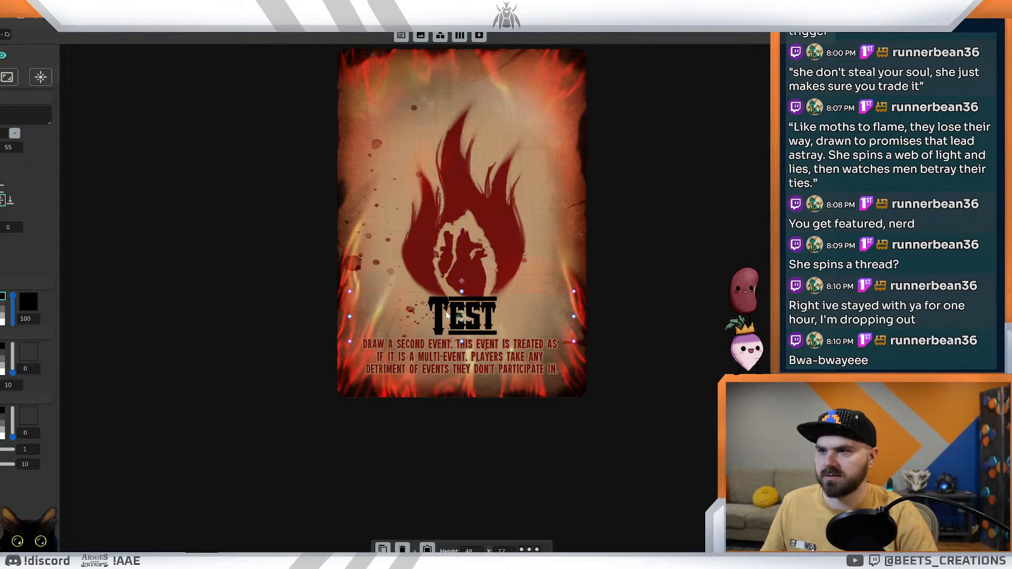
key("BackSpace")
key("BackSpace")
type("35")
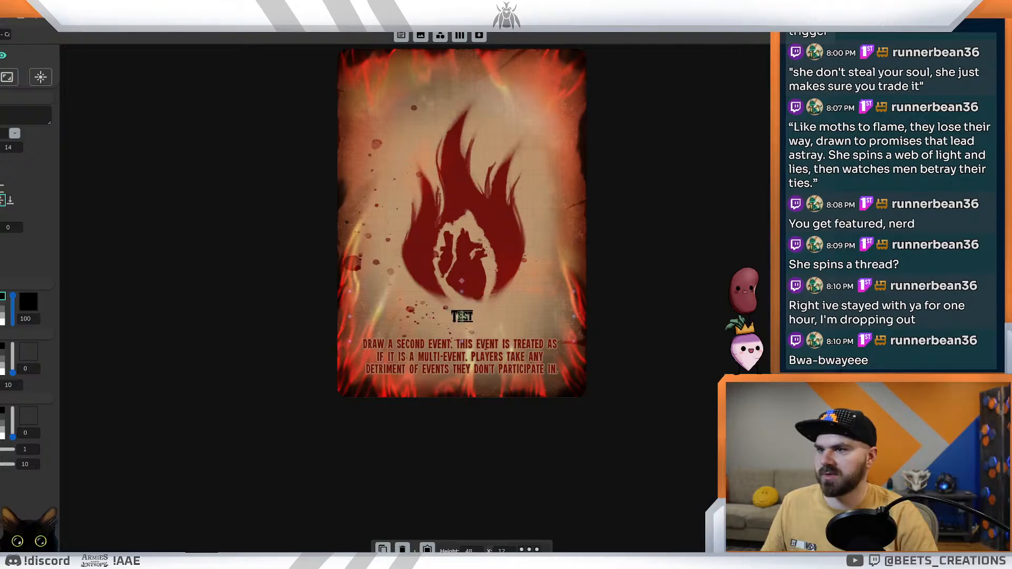
key("BackSpace")
key("BackSpace")
type("26")
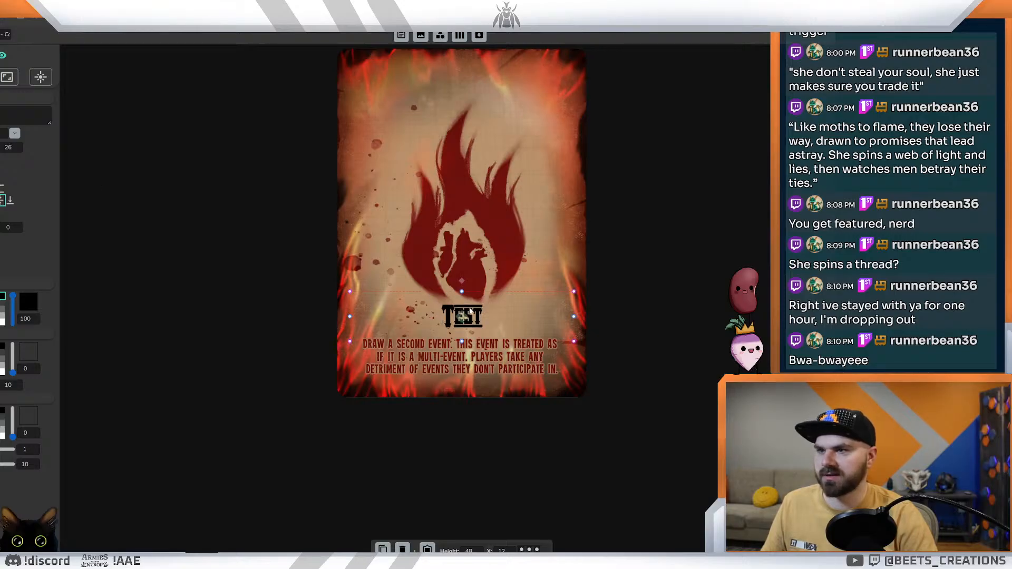
left_click(700, 388)
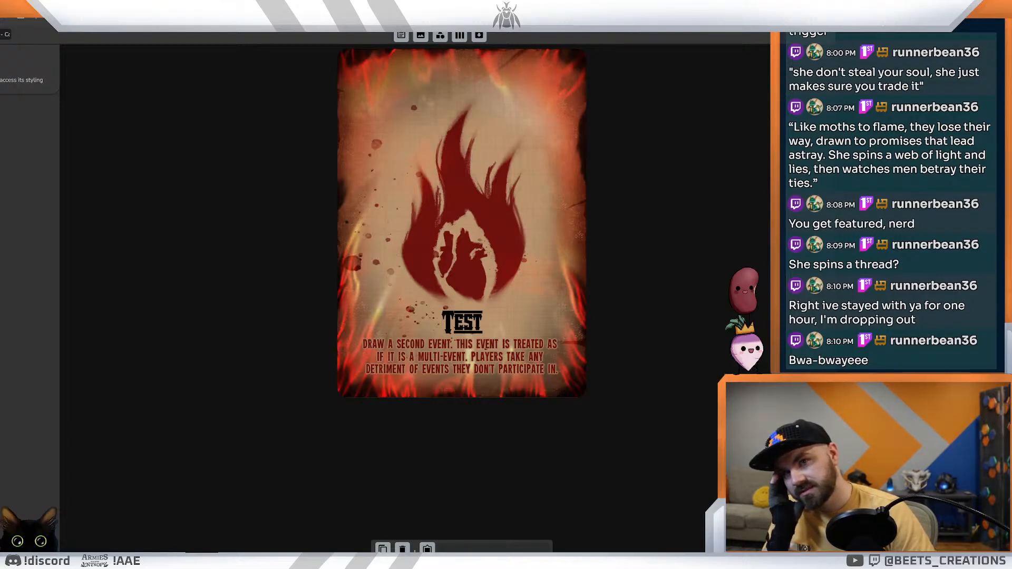
left_click(875, 201)
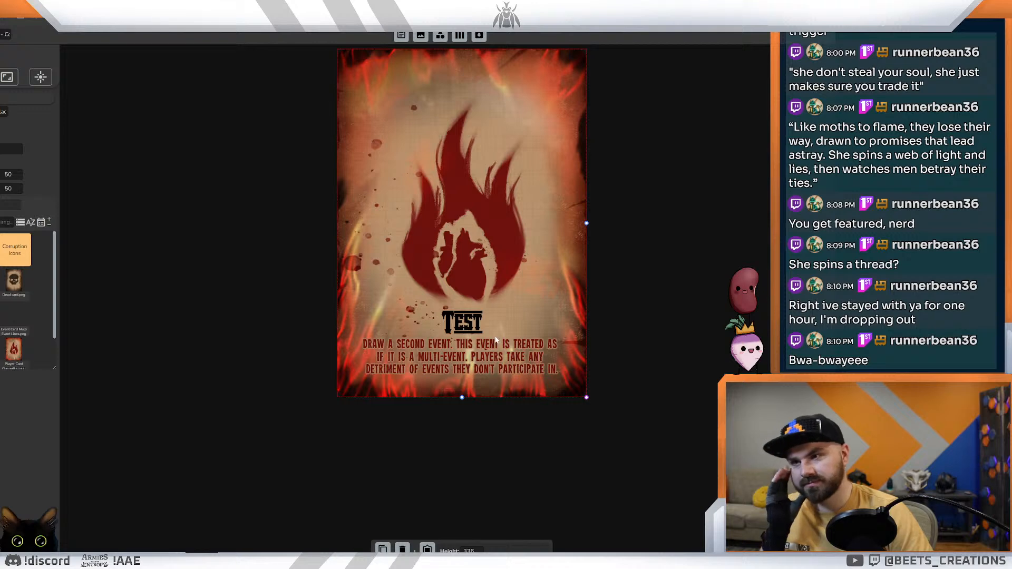
left_click(461, 357)
left_click_drag(462, 358, 462, 358)
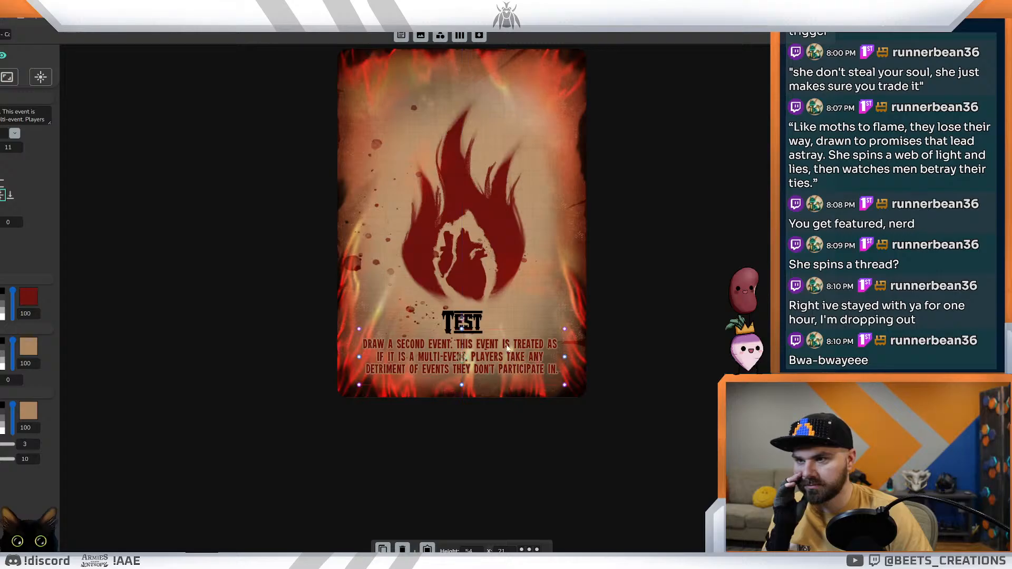
left_click(652, 317)
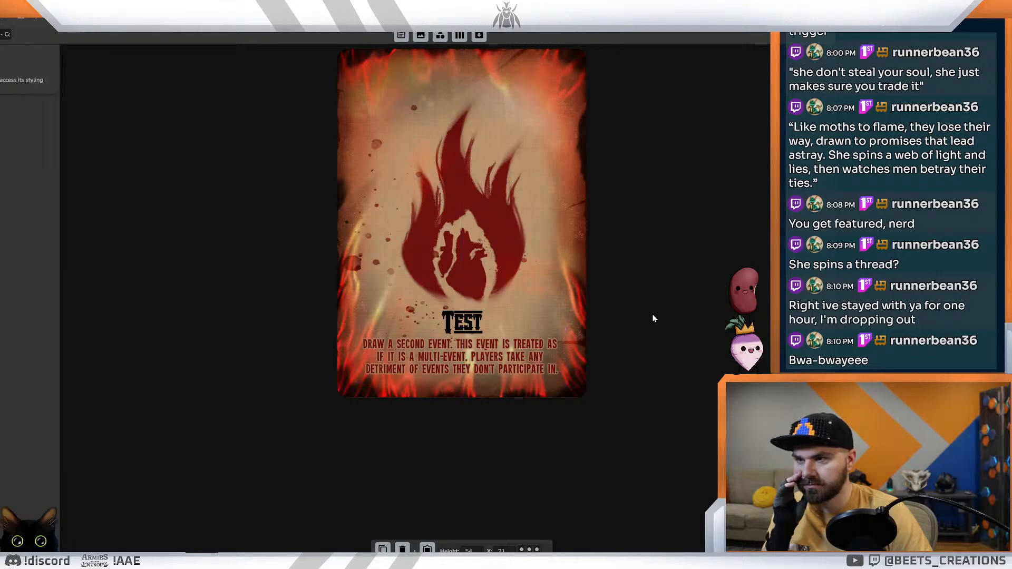
Step: Reduce the Test title's font size to 20
left_click(461, 323)
type("18")
key("Up")
key("Up")
key("Up")
key("Up")
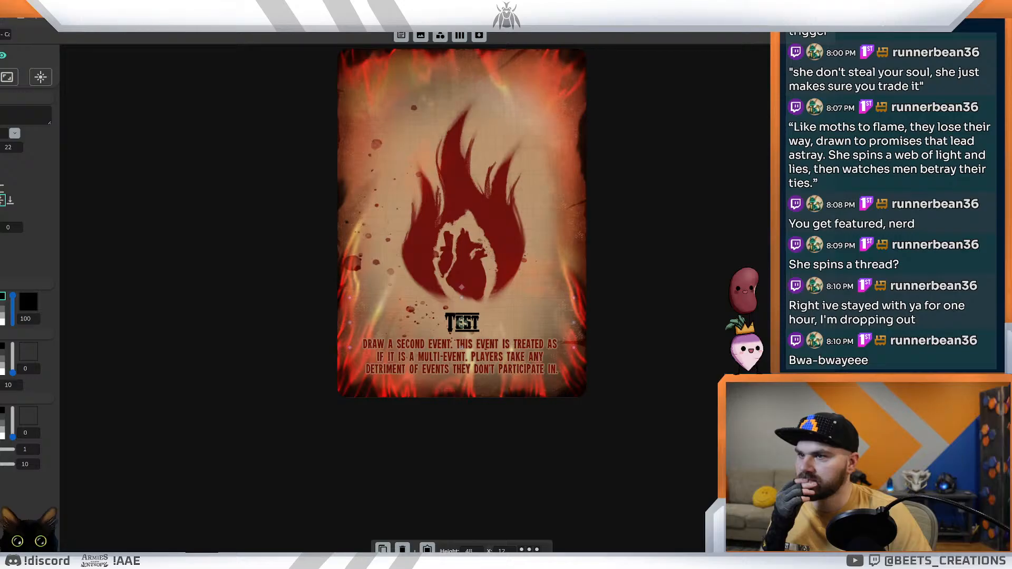
key("Down")
key("Down")
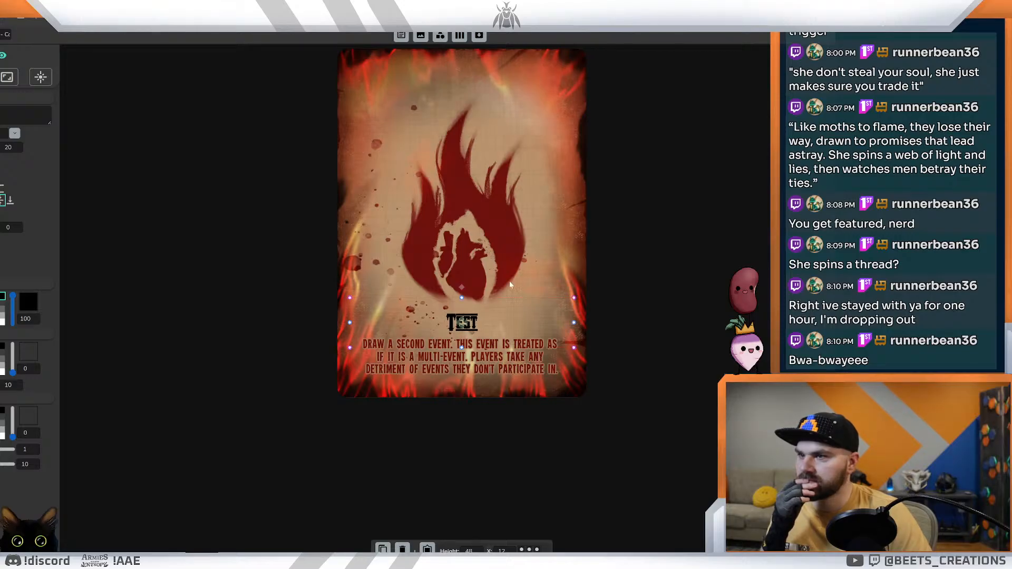
left_click(641, 287)
left_click(464, 319)
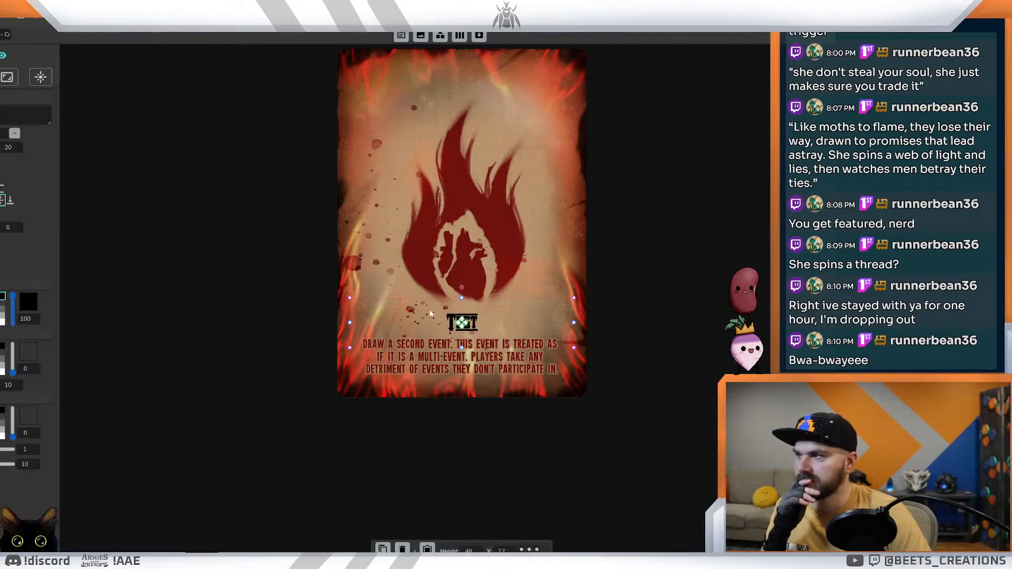
left_click(151, 191)
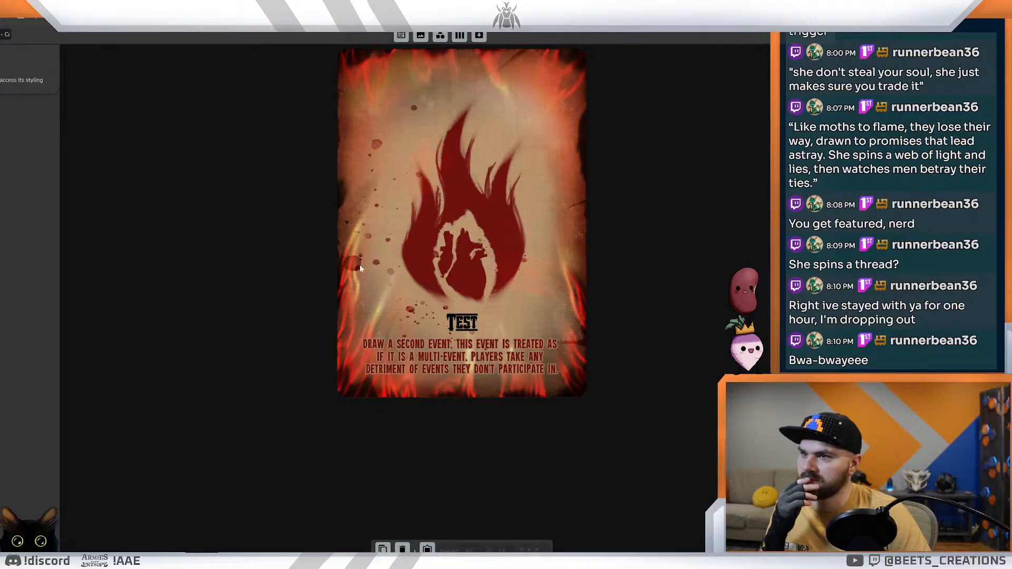
left_click(452, 355)
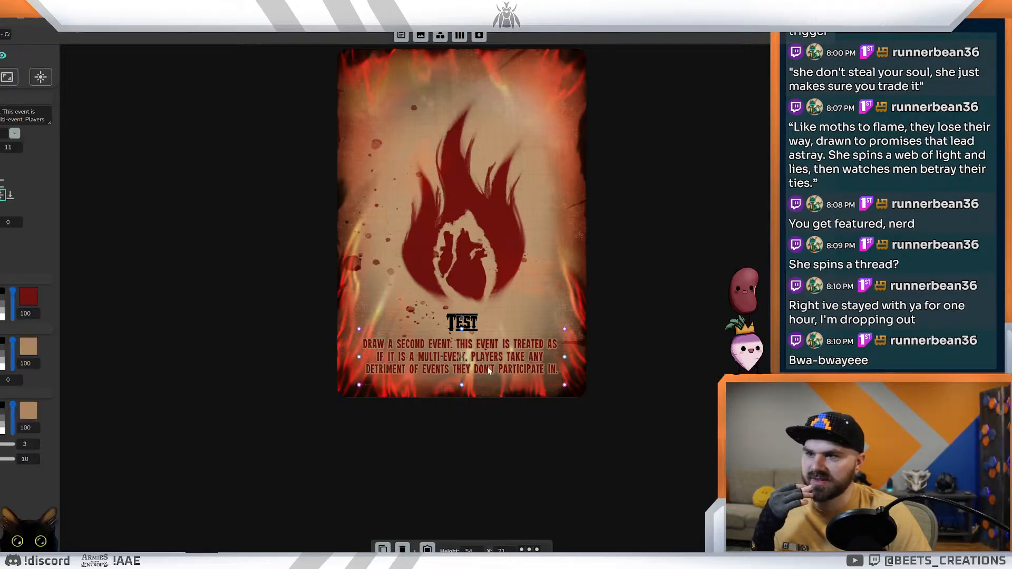
left_click(679, 249)
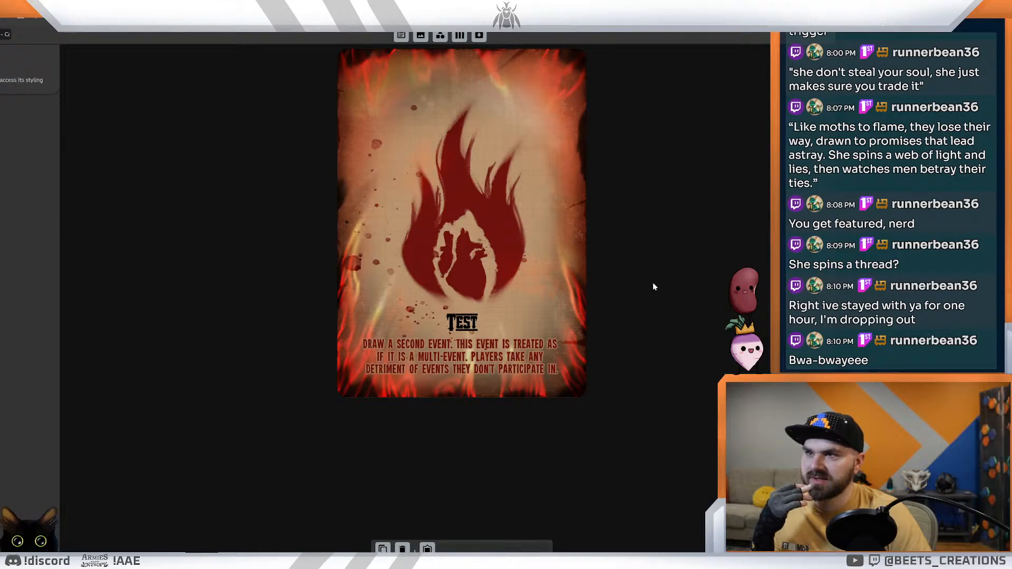
left_click(480, 328)
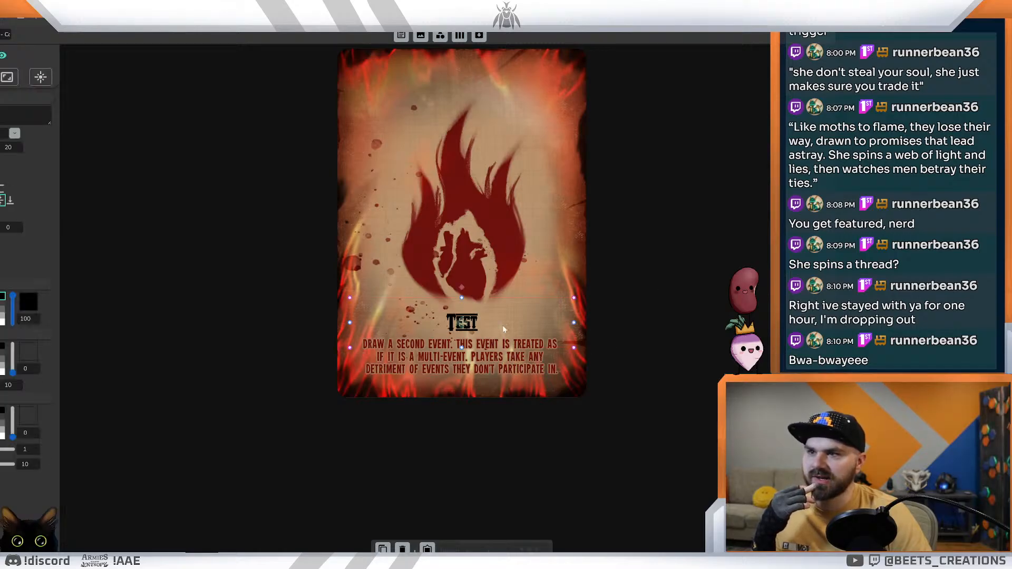
left_click(664, 278)
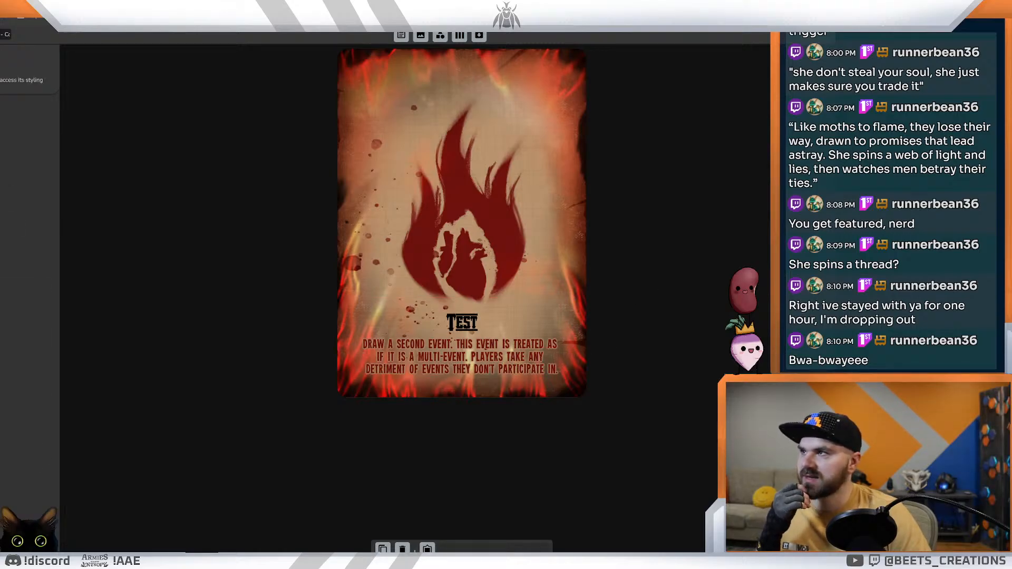
Step: Review the restyled layout across the Corruption deck, previewing cards from Malice and Apathy through Wrath to Greed
left_click(179, 12)
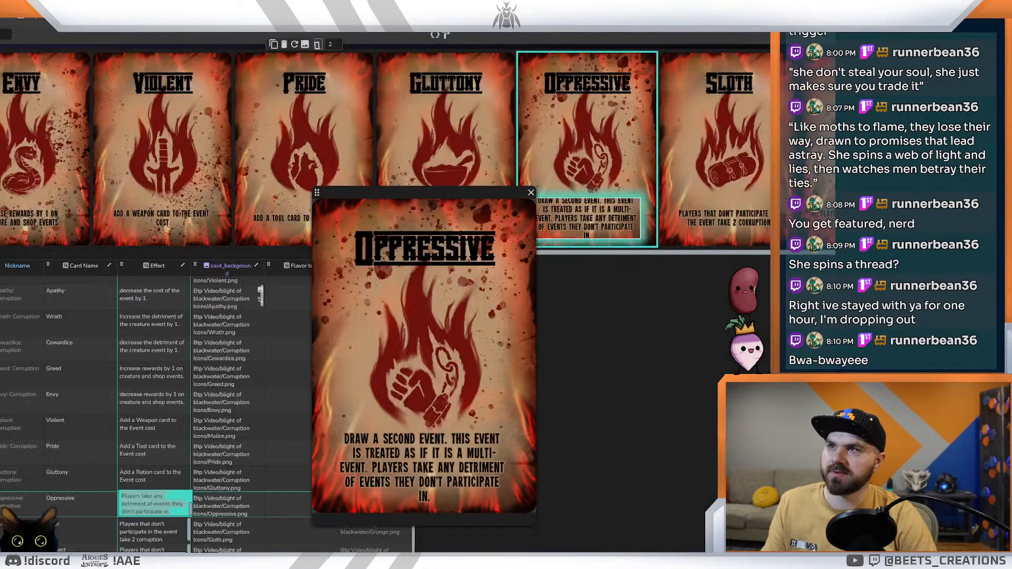
left_click(387, 11)
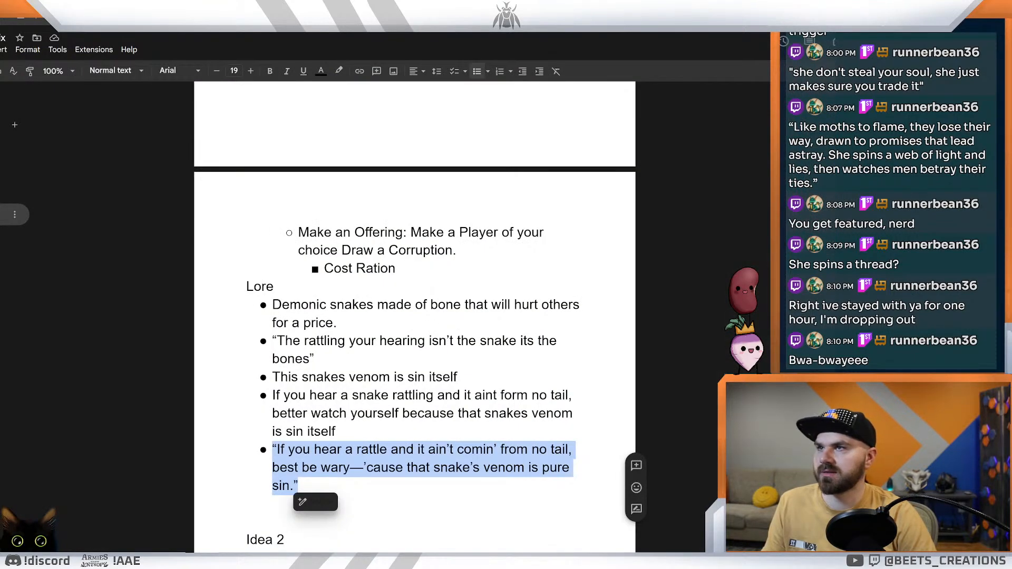
left_click(179, 11)
left_click_drag(640, 252, 169, 251)
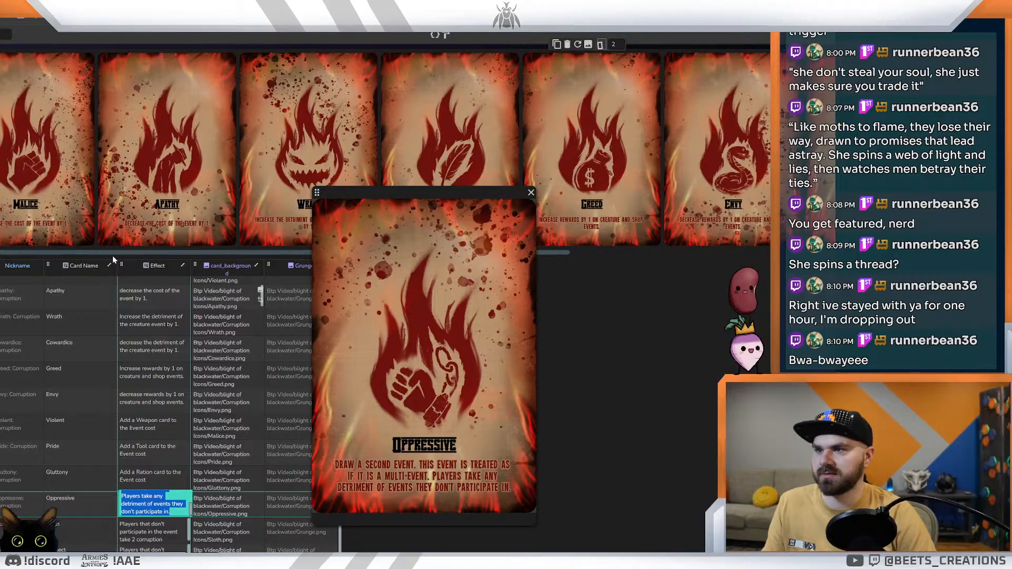
left_click(37, 187)
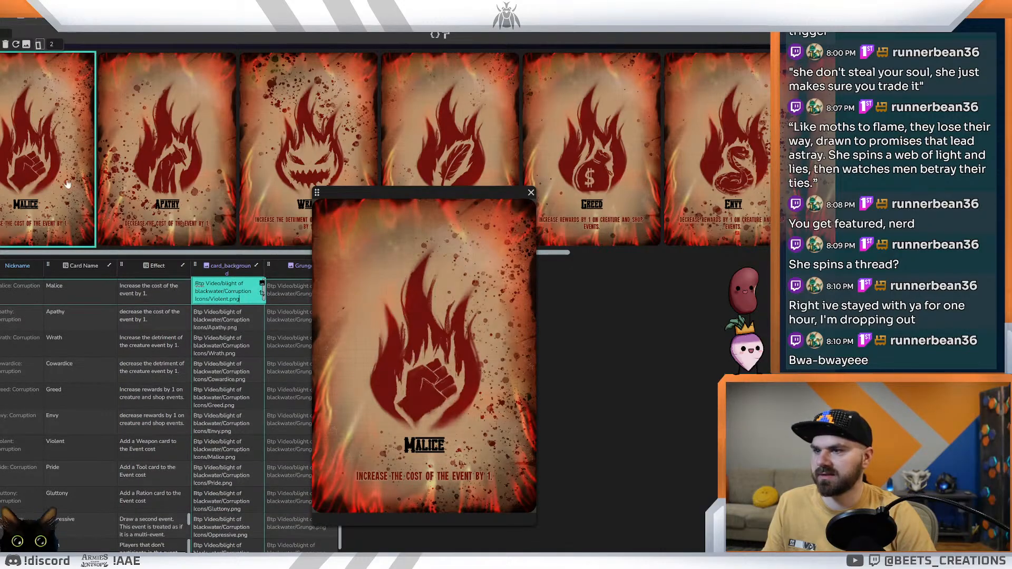
left_click(198, 176)
left_click(311, 159)
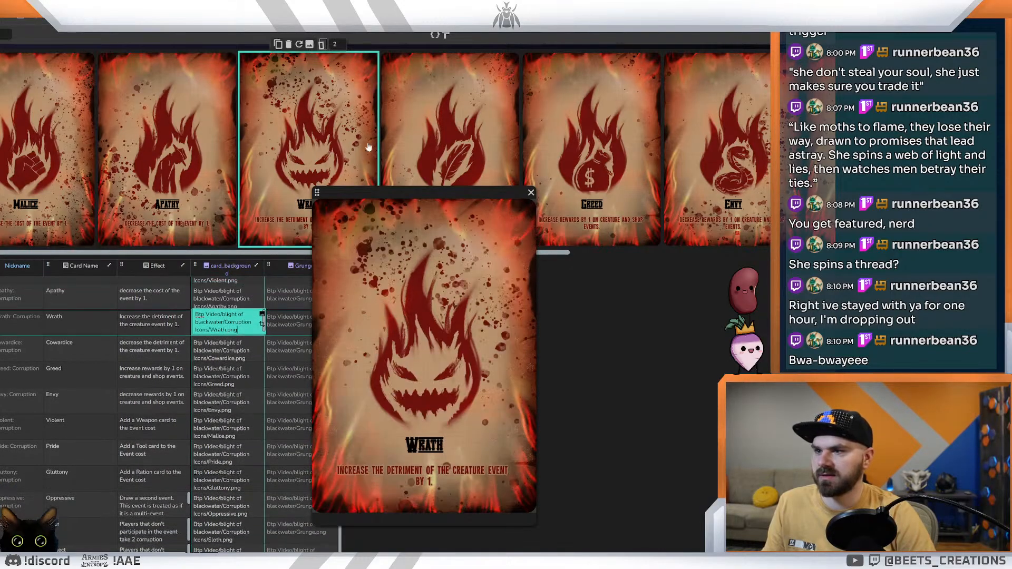
left_click(468, 140)
left_click(548, 137)
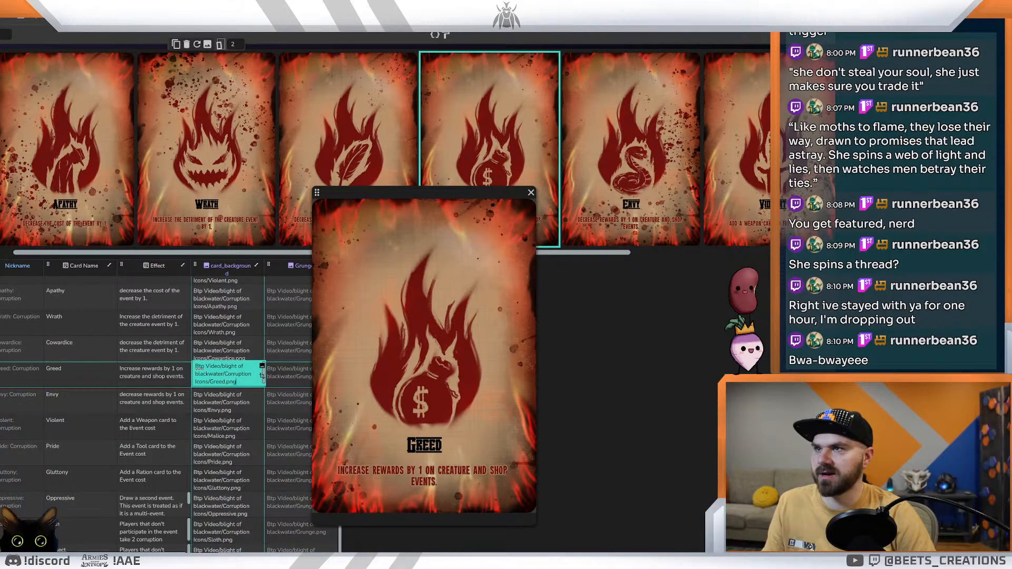
Step: Return to the Corruption card layout, move the Test title back to the top of the card and raise its font size to 38
key("alt+Tab")
left_click(274, 13)
left_click(251, 13)
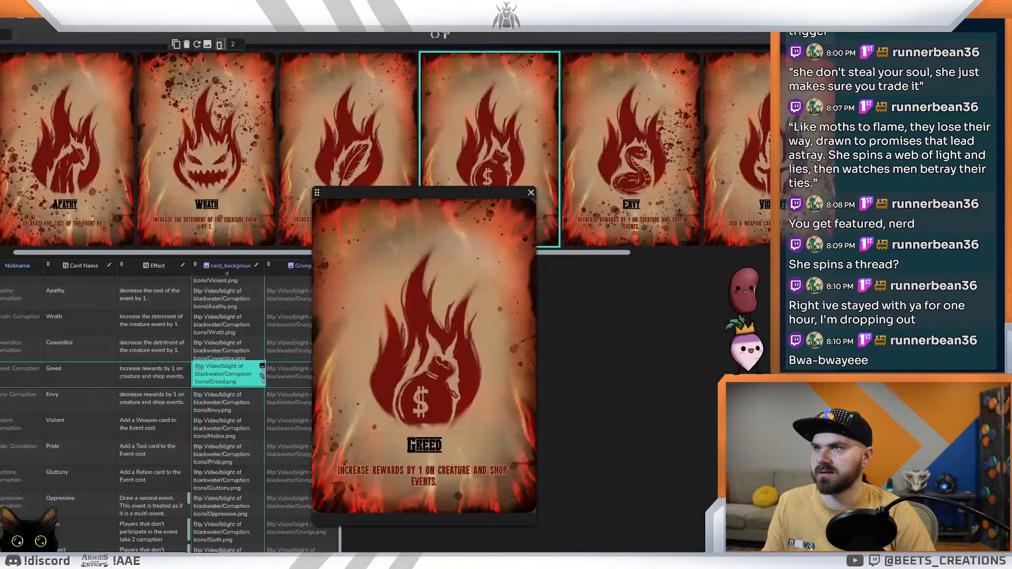
key("ctrl+Tab")
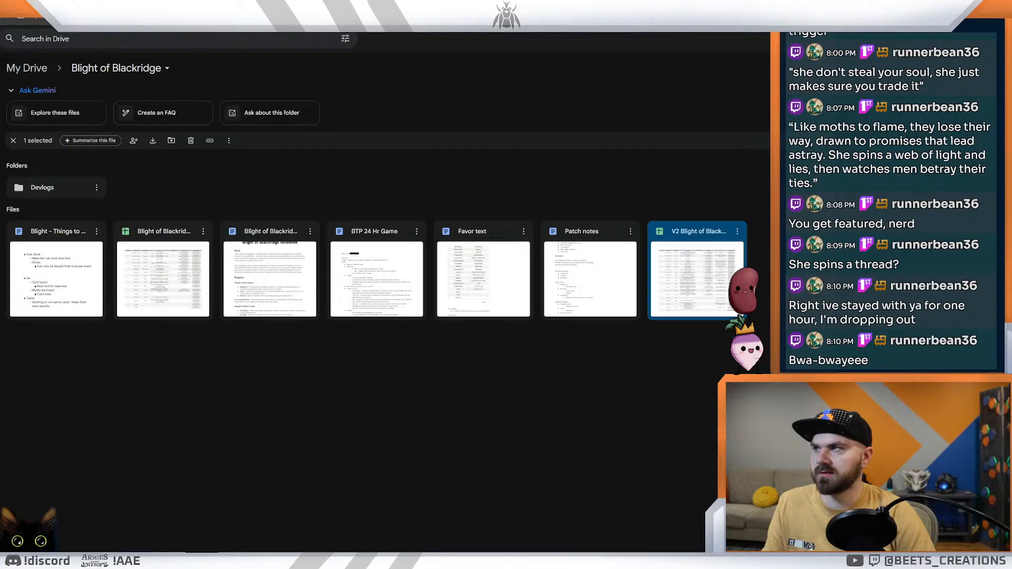
left_click(210, 13)
left_click_drag(472, 324, 464, 74)
left_click(19, 146)
left_click(19, 146)
left_click(19, 145)
left_click(19, 146)
left_click(19, 145)
left_click(19, 145)
left_click(19, 146)
left_click(18, 146)
left_click(19, 146)
left_click(19, 145)
left_click(19, 145)
left_click(19, 146)
left_click(19, 145)
left_click(19, 145)
left_click(19, 145)
left_click(19, 145)
left_click(19, 145)
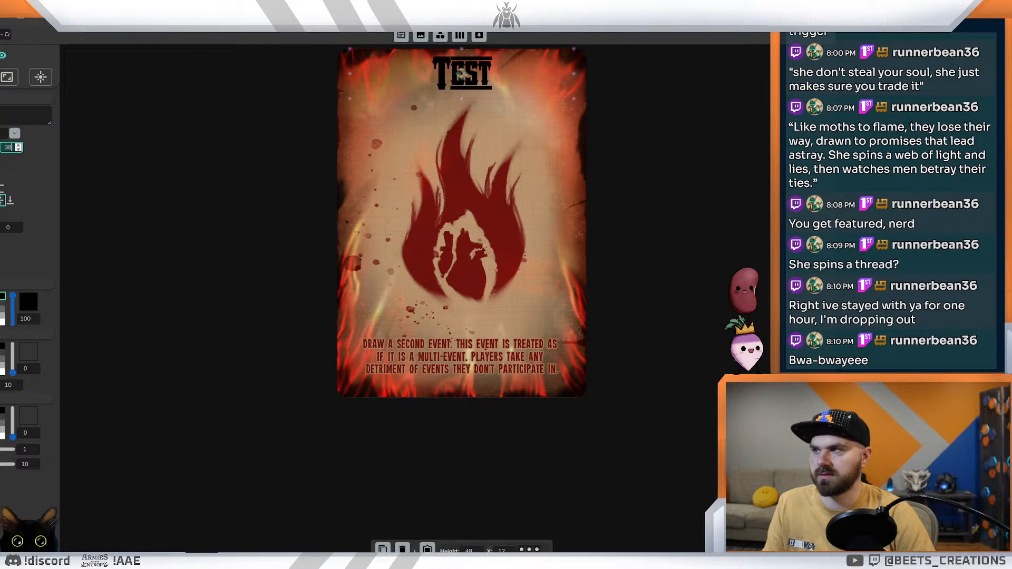
Step: Restore the black effect text below the flame and check the layout across the Corruption deck
left_click(135, 166)
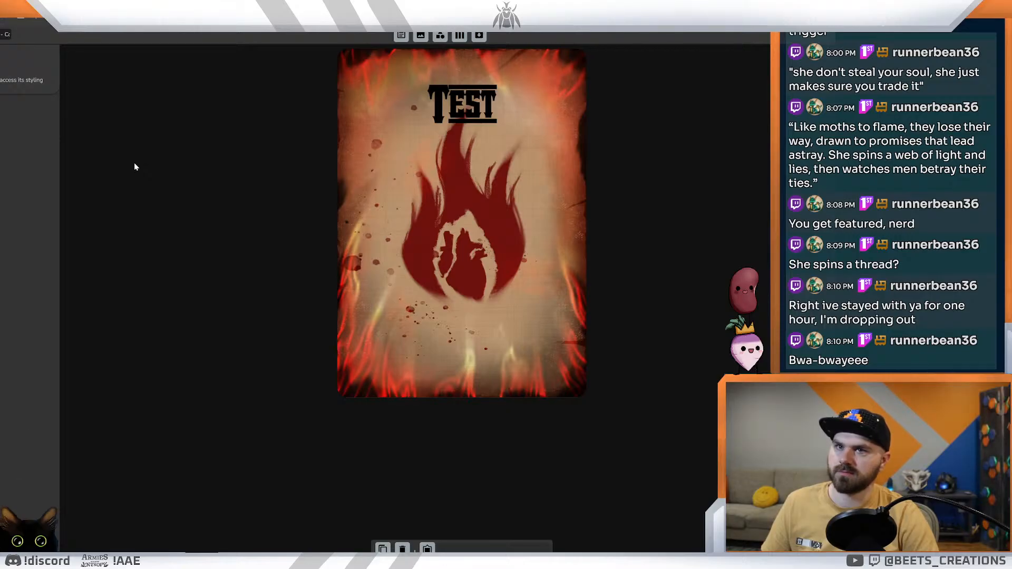
left_click(470, 332)
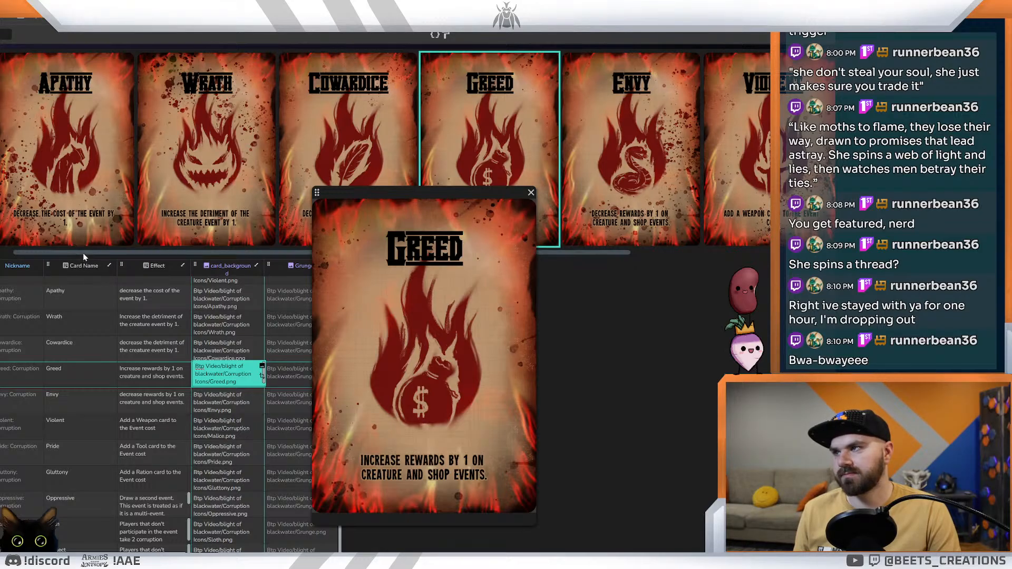
scroll(83, 253, "left", 2)
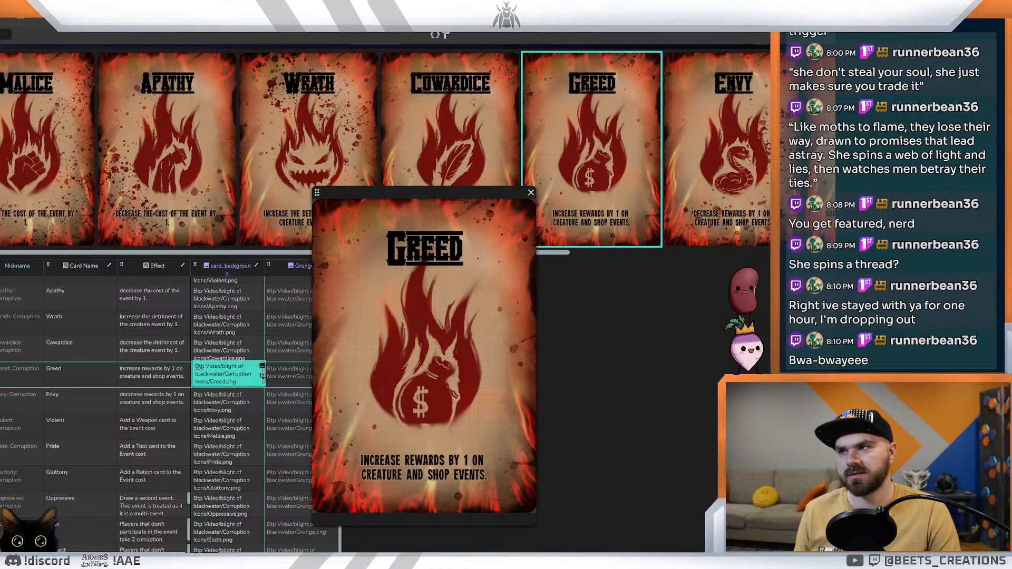
Step: Switch to the Envy card in Photoshop and compare the flame colours by undoing and redoing the last change
left_click(153, 559)
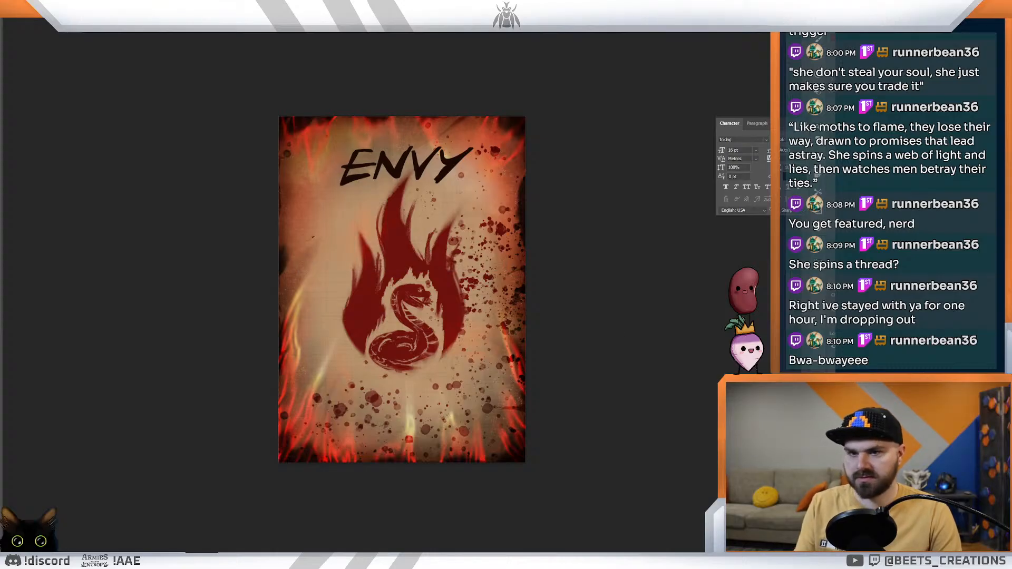
key("ctrl+z")
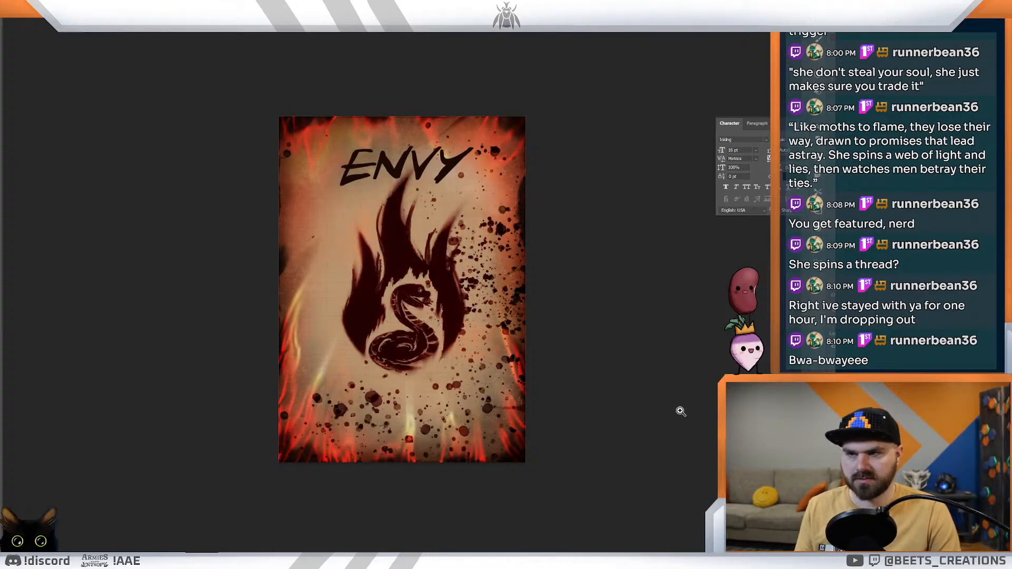
key("ctrl+shift+z")
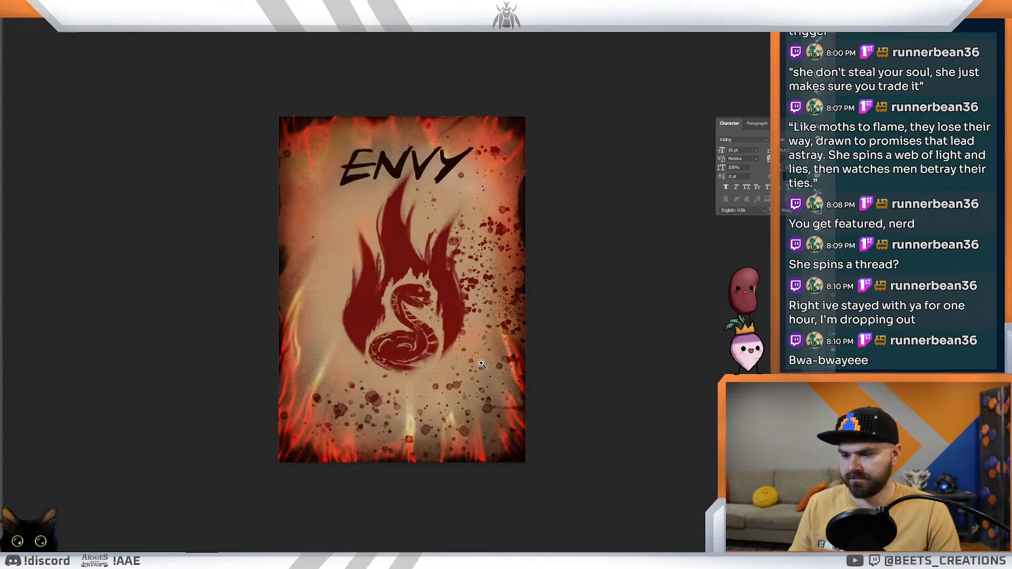
Step: Change the font of the whole Envy title to Vanilla Whale Regular
double_click(372, 177)
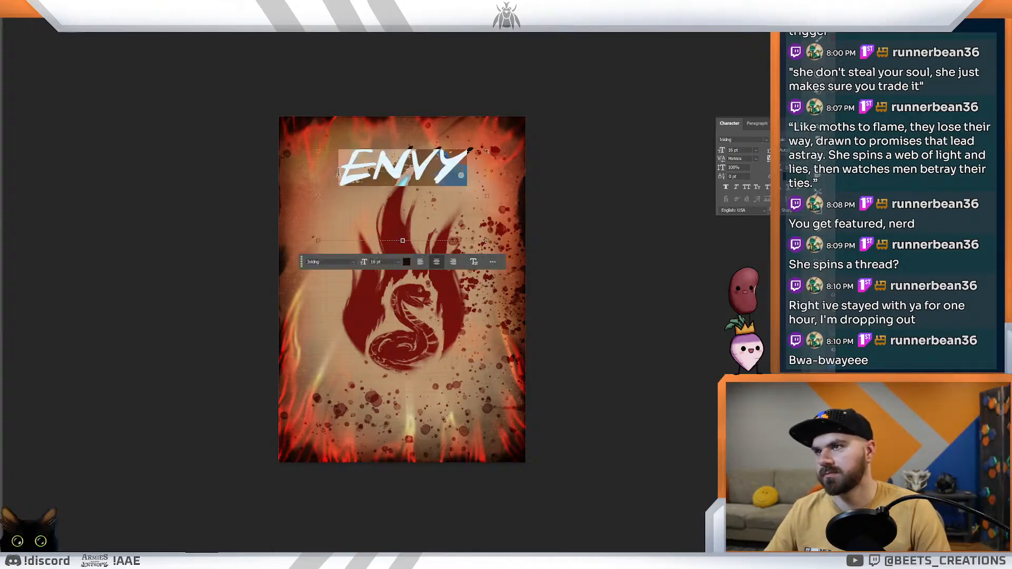
left_click(353, 262)
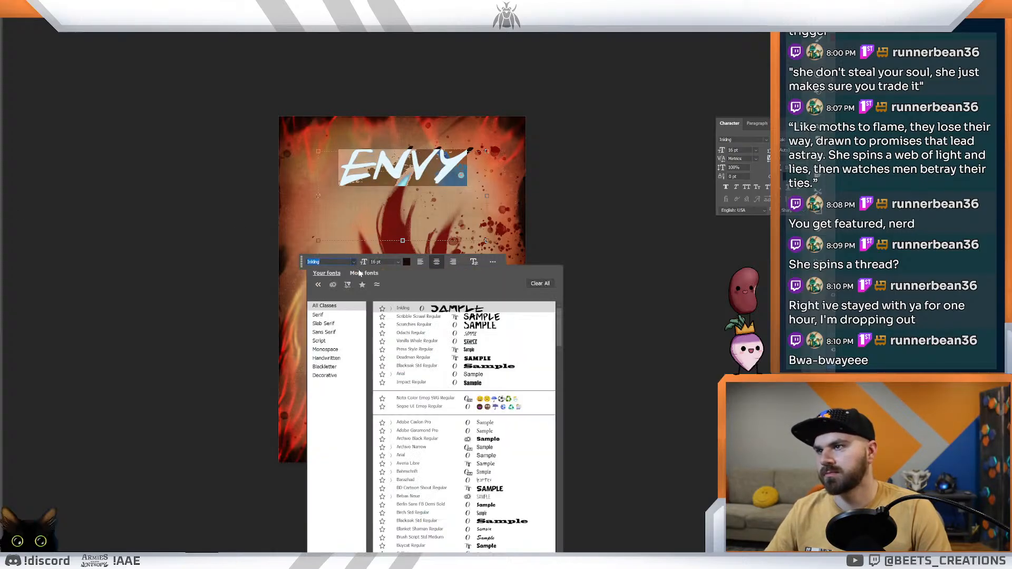
left_click(484, 342)
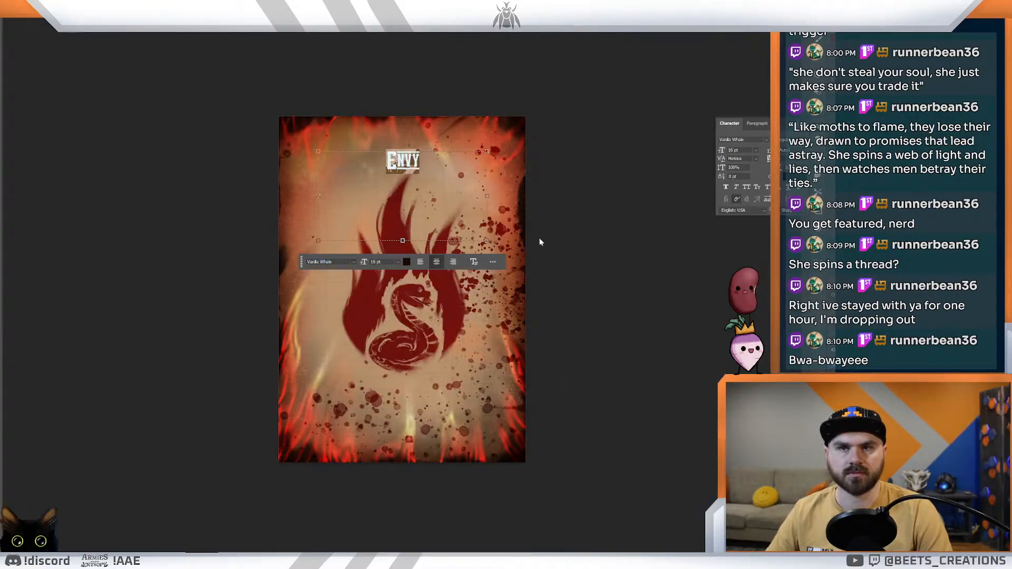
Step: Try the Envy title at 60 pt and 48 pt, set it to 36 pt and nudge it slightly
left_click(398, 262)
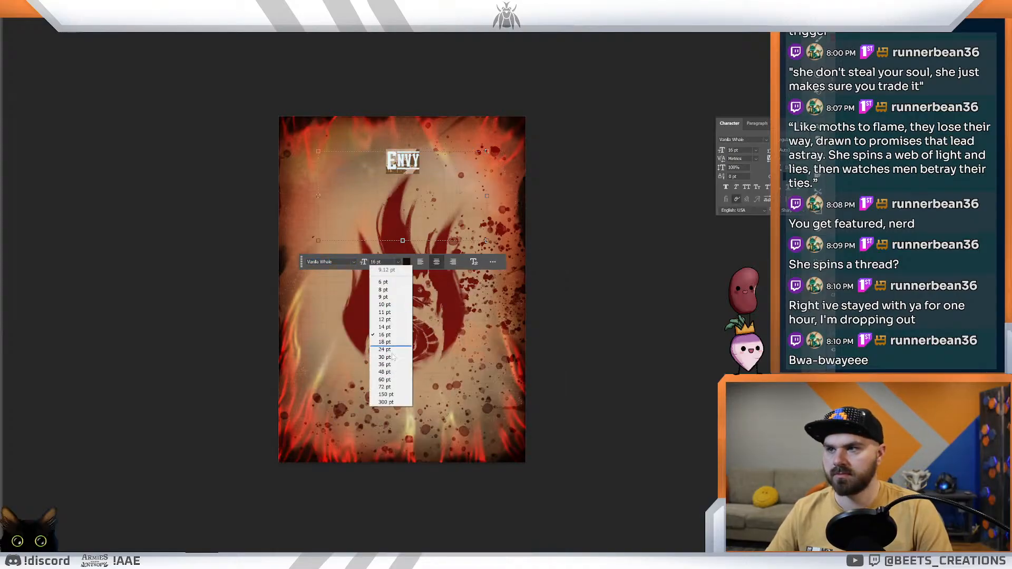
left_click(381, 380)
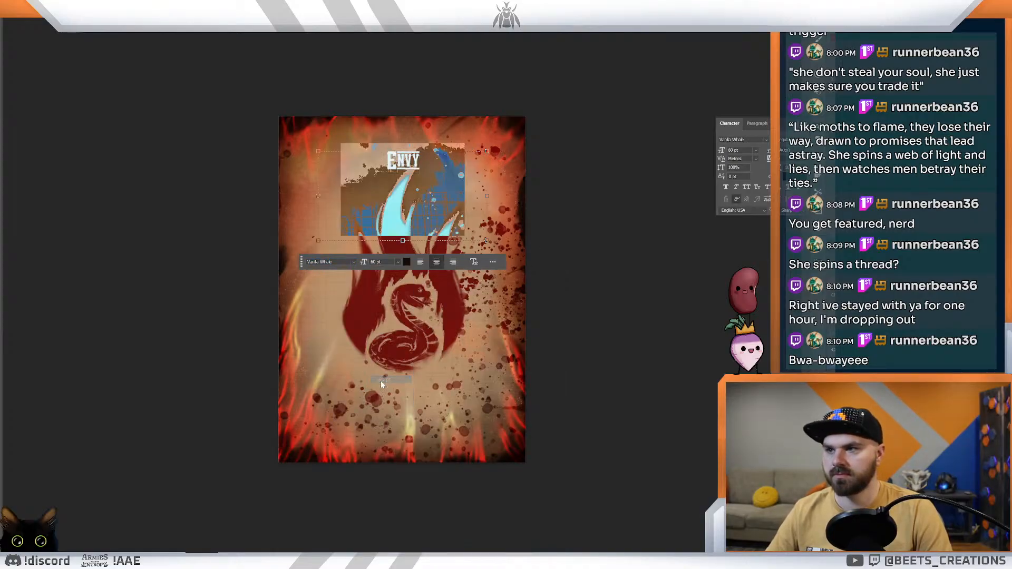
left_click(399, 264)
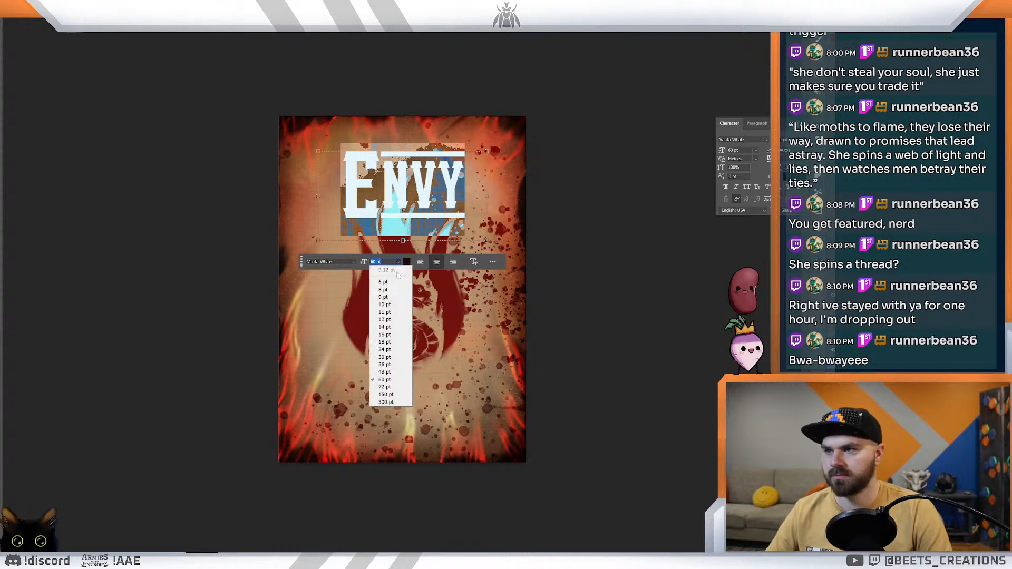
left_click(389, 375)
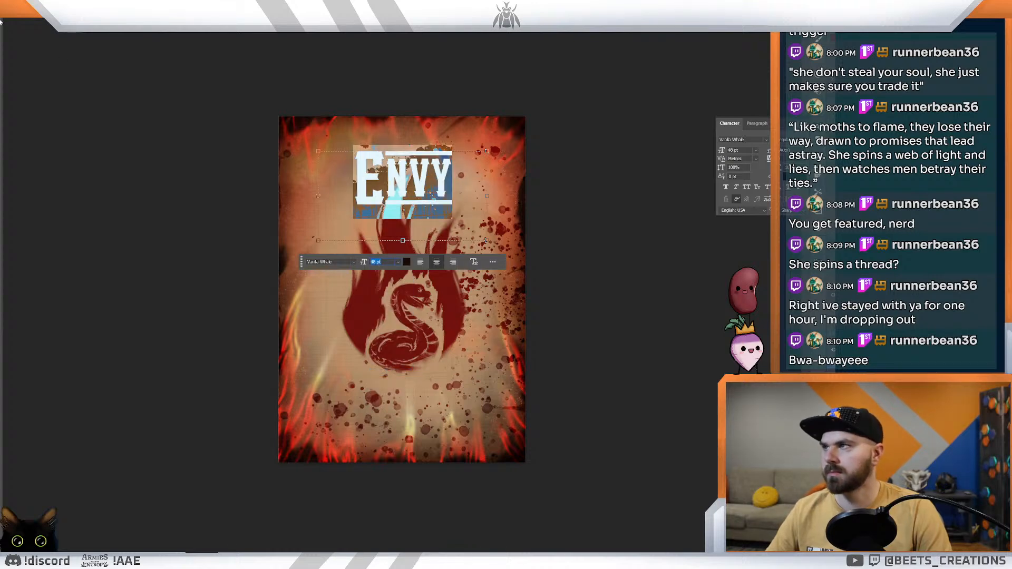
left_click(399, 262)
left_click(388, 369)
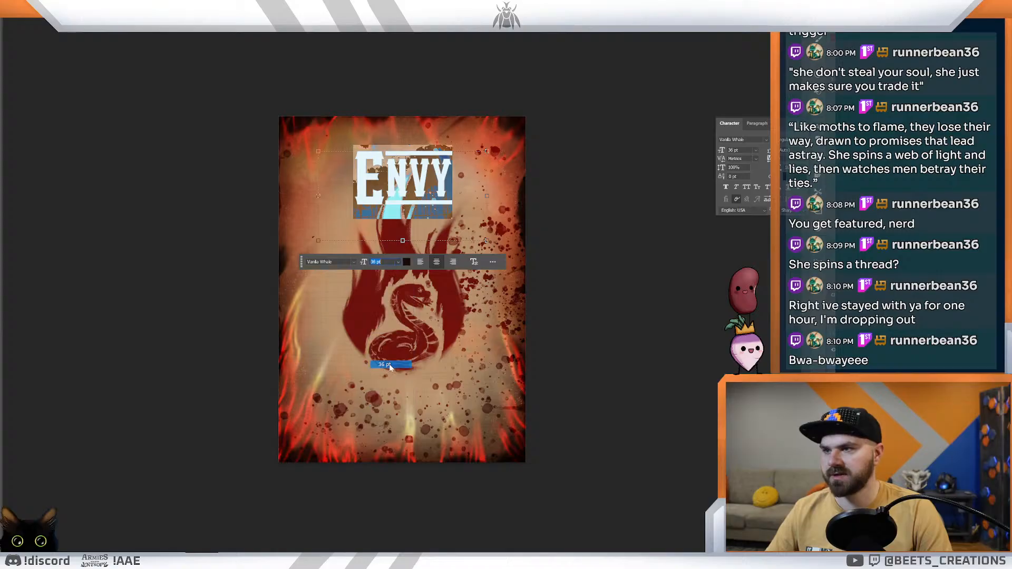
left_click(1, 28)
left_click_drag(419, 175, 420, 176)
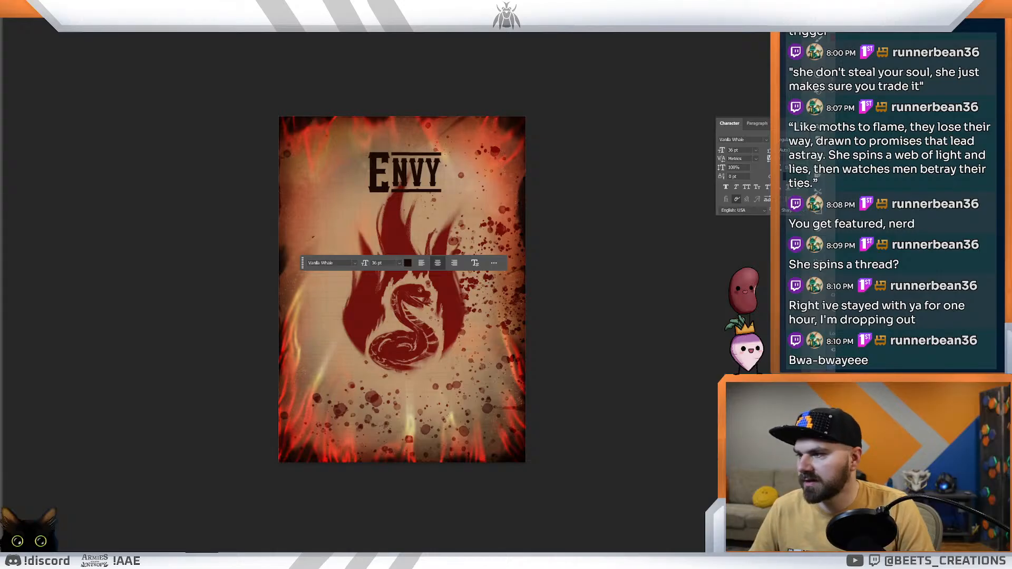
Step: Copy the Envy card's full effect text from the Corruption deck's table and return to the Photoshop card
left_click(87, 561)
left_click(128, 531)
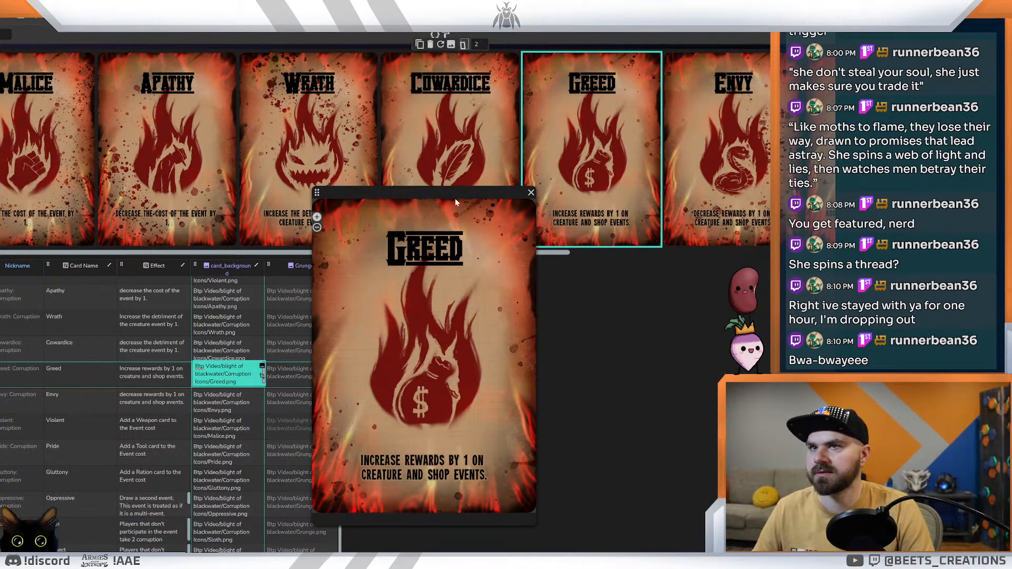
left_click(732, 218)
key("ctrl+a")
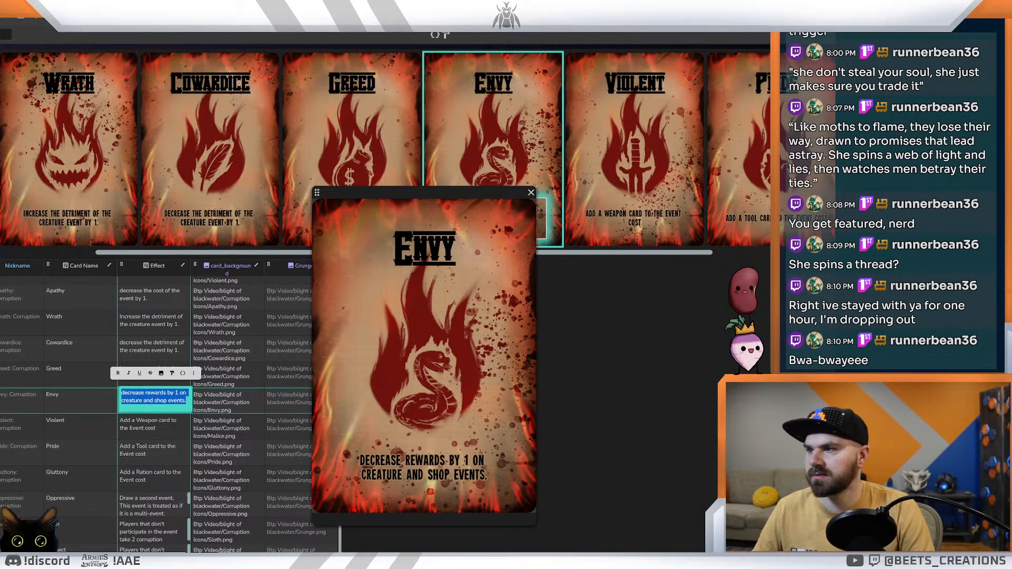
key("ctrl+c")
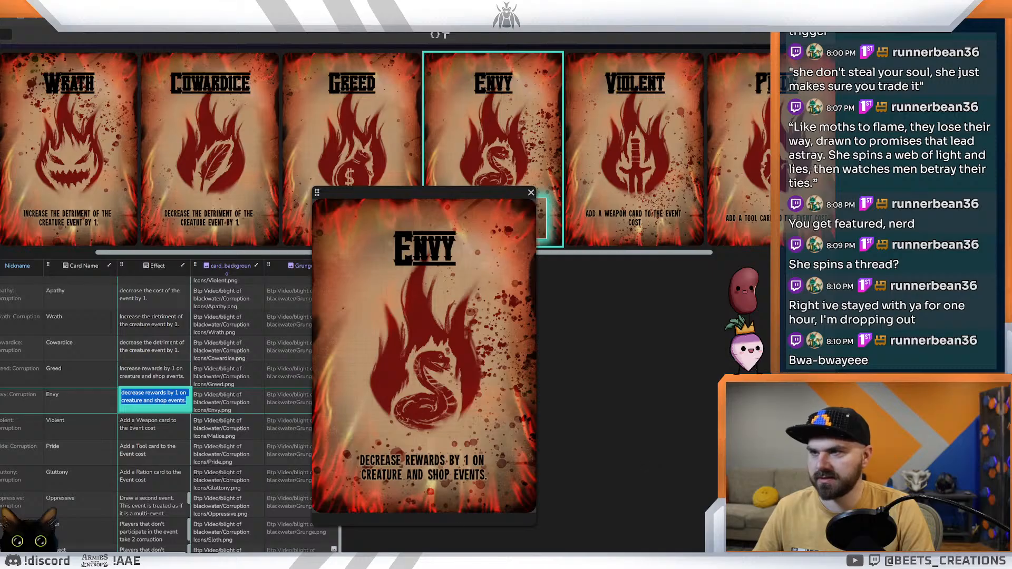
mouse_move(150, 561)
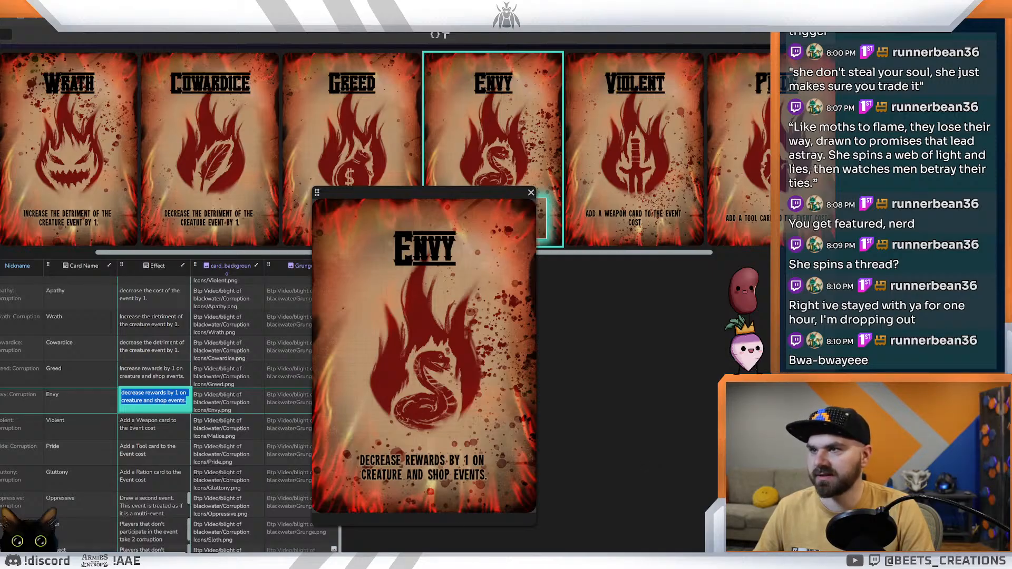
left_click(150, 561)
Step: Try the Envy title at 30 pt, placed slightly lower on the card
double_click(416, 180)
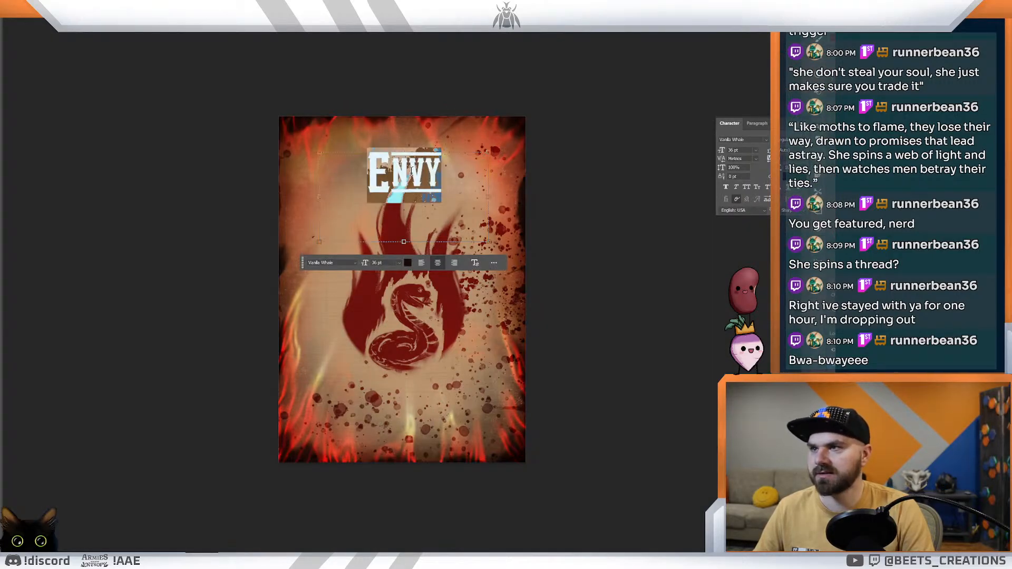
left_click(400, 264)
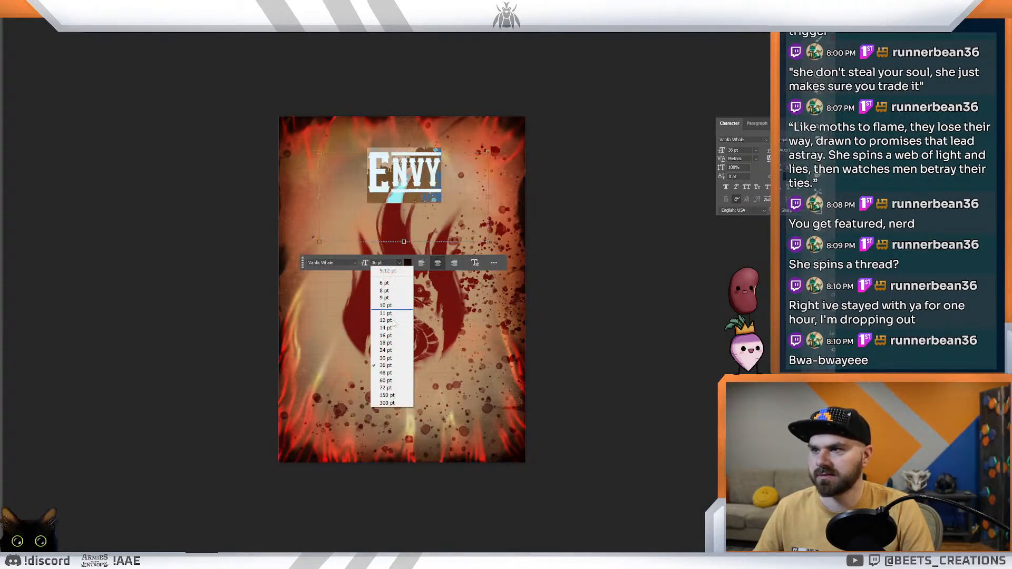
left_click(388, 359)
left_click(7, 22)
left_click_drag(413, 164, 413, 168)
Step: Set the Envy title's font size to 36 pt and nudge it slightly up and to the left
double_click(413, 169)
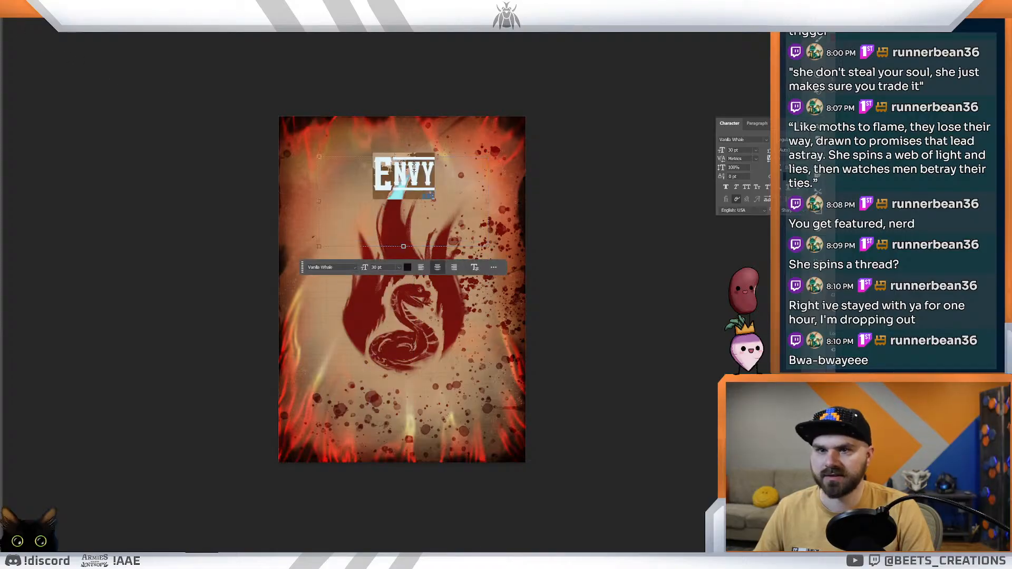
left_click(399, 269)
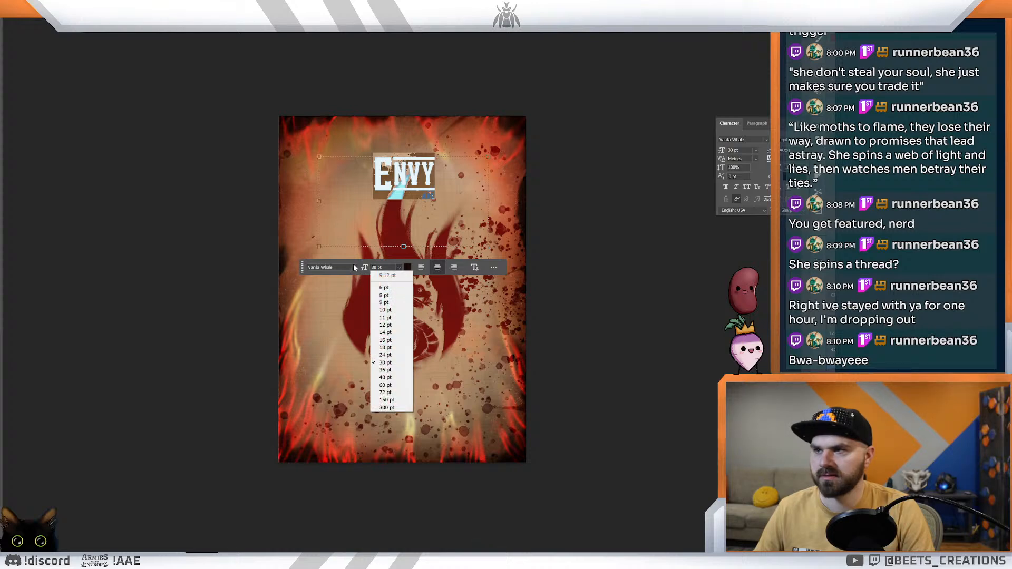
left_click(384, 273)
left_click(399, 269)
left_click(387, 371)
left_click(387, 369)
left_click_drag(387, 168, 383, 165)
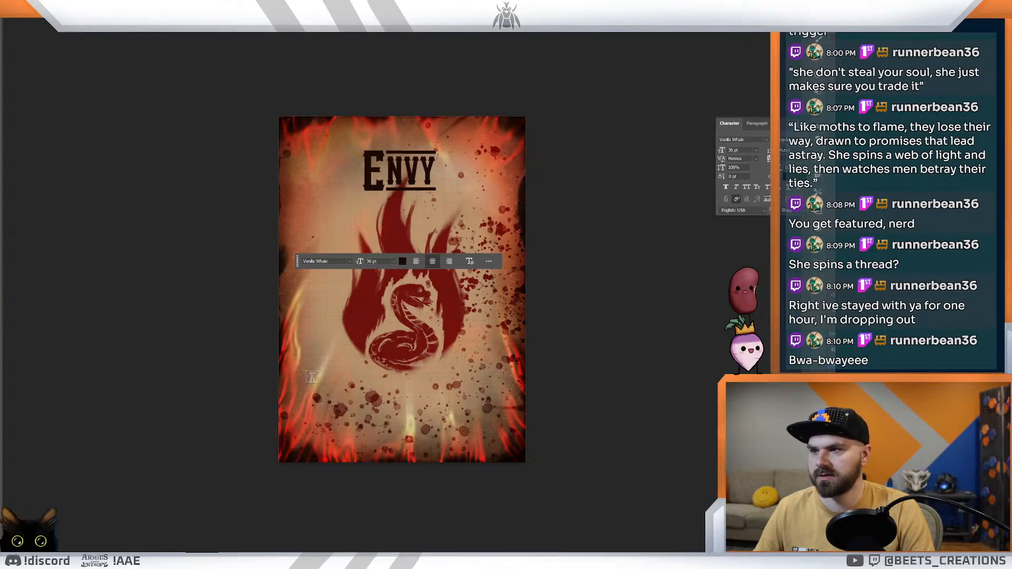
Step: Add a wide text box below the flame, paste the copied effect text into it and choose the Heavyweight Regular font
left_click_drag(494, 433, 495, 435)
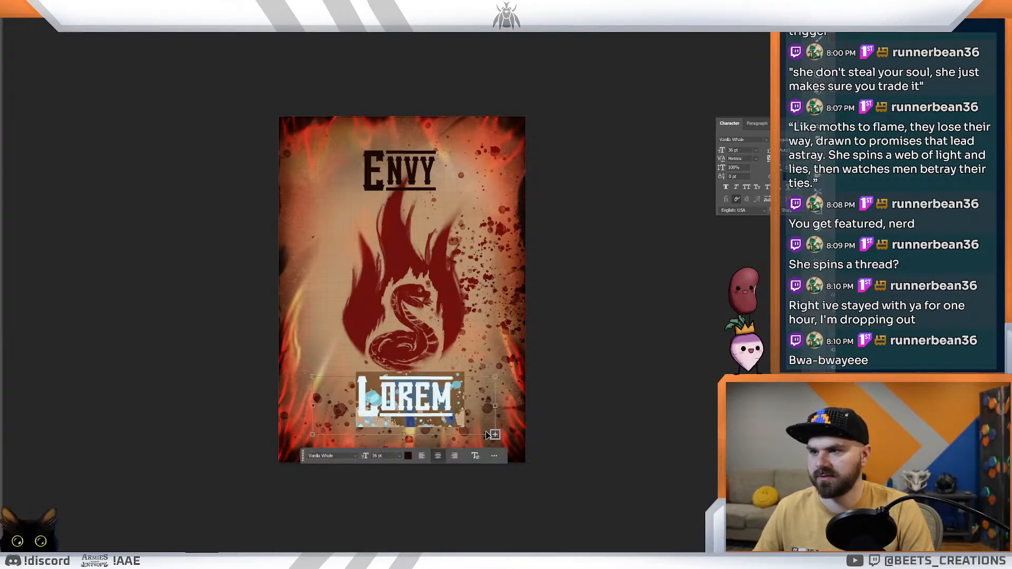
key("ctrl+v")
left_click(355, 456)
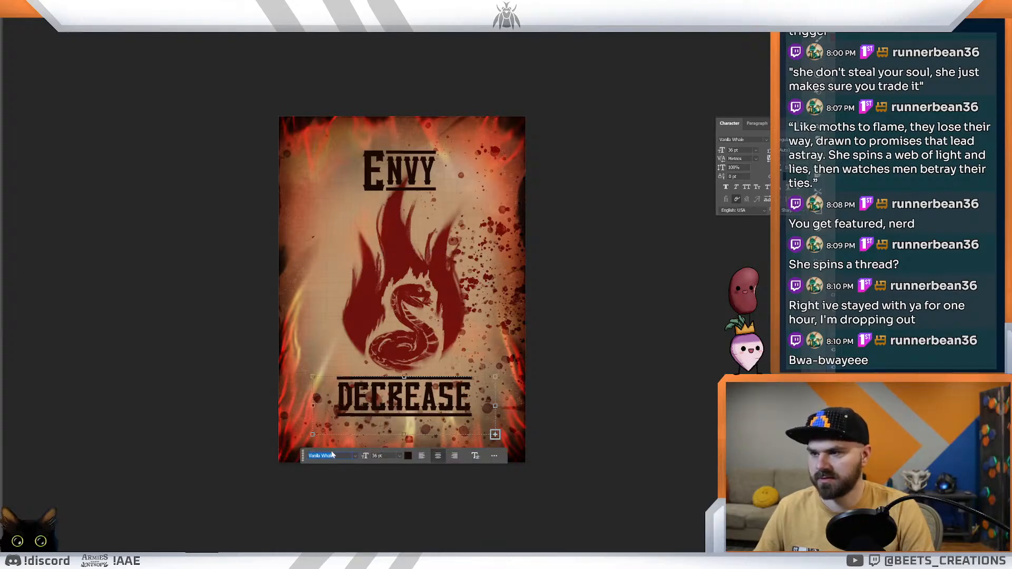
type("eavyweight")
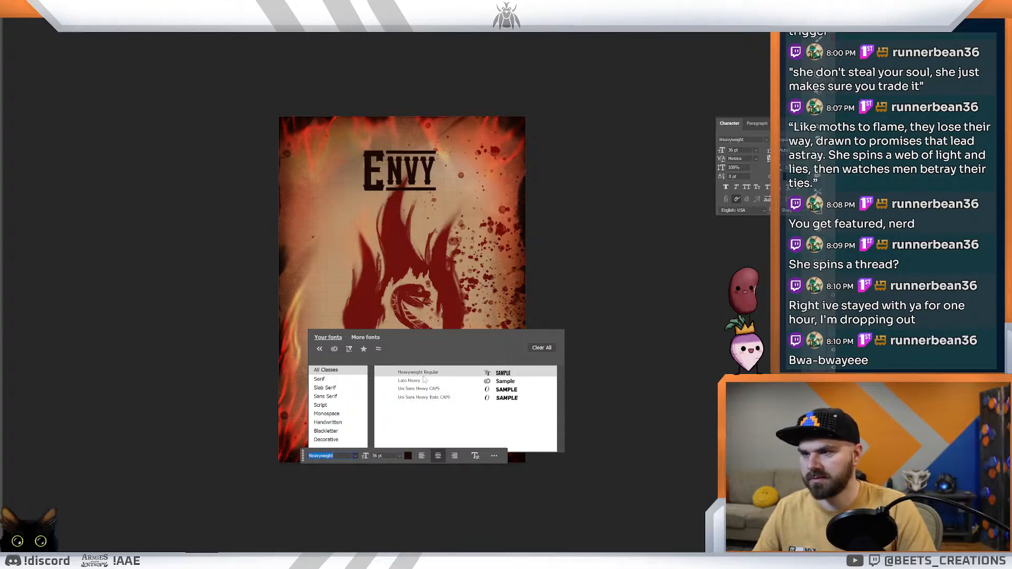
left_click(423, 375)
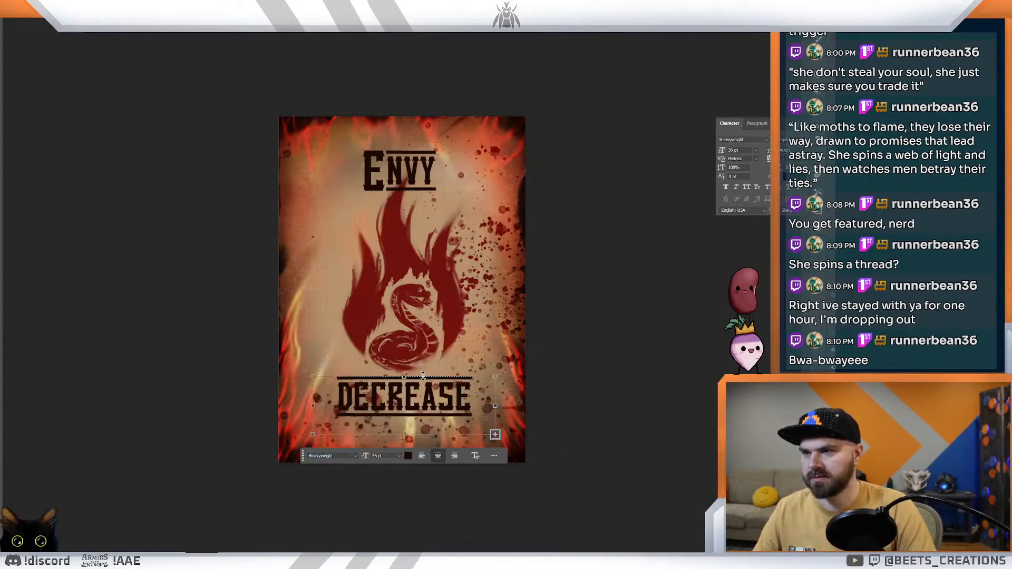
Step: Select the pasted effect text below the flame and apply the Heavyweight Regular font to it
double_click(424, 400)
left_click(326, 456)
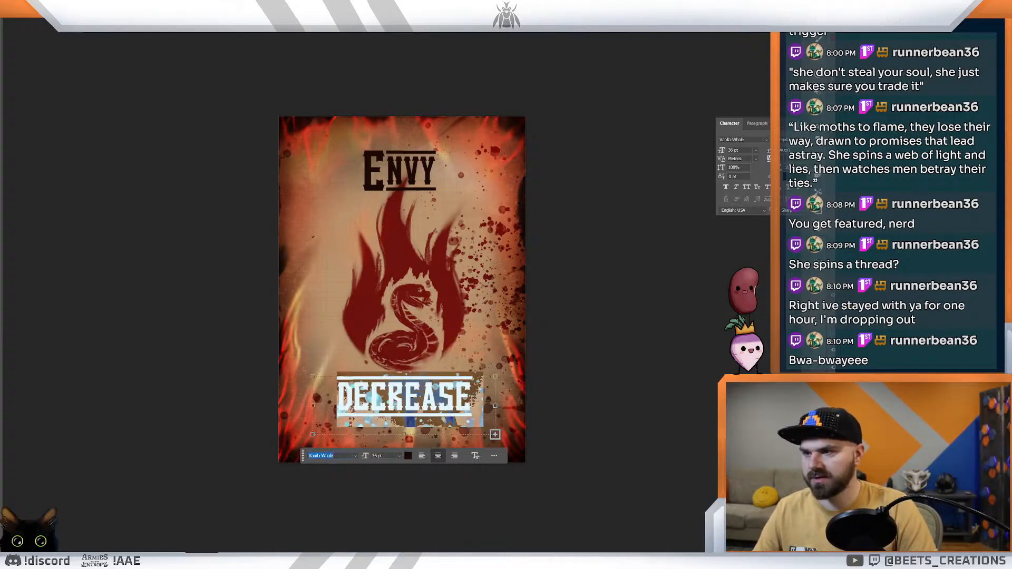
type("eavy")
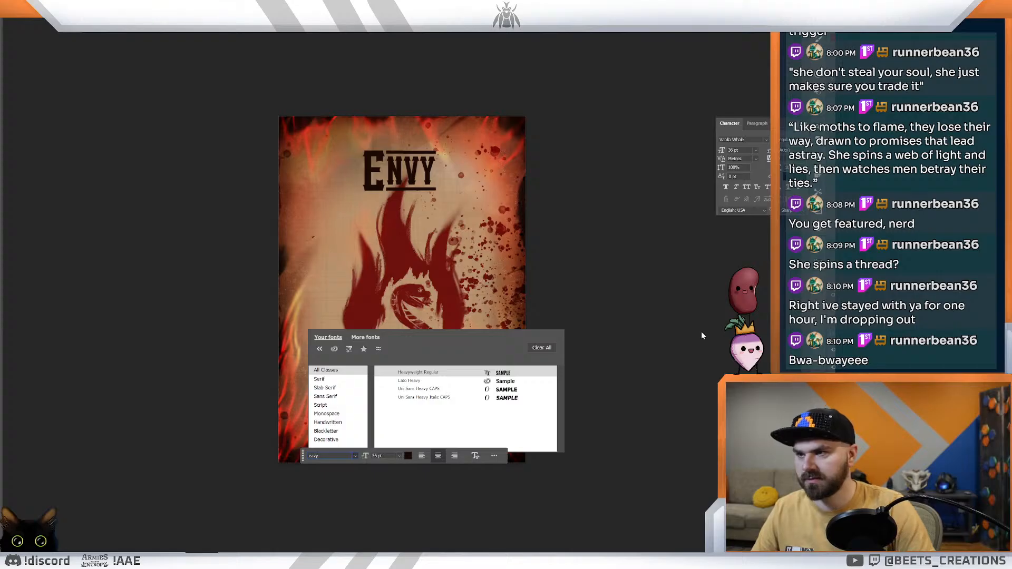
left_click(412, 380)
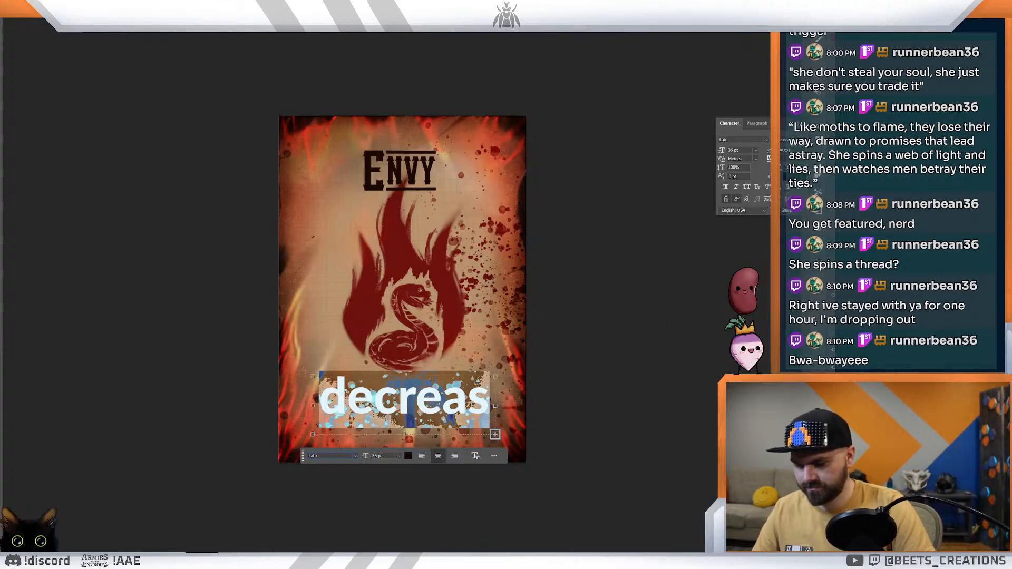
left_click(329, 456)
type("eavyweigh")
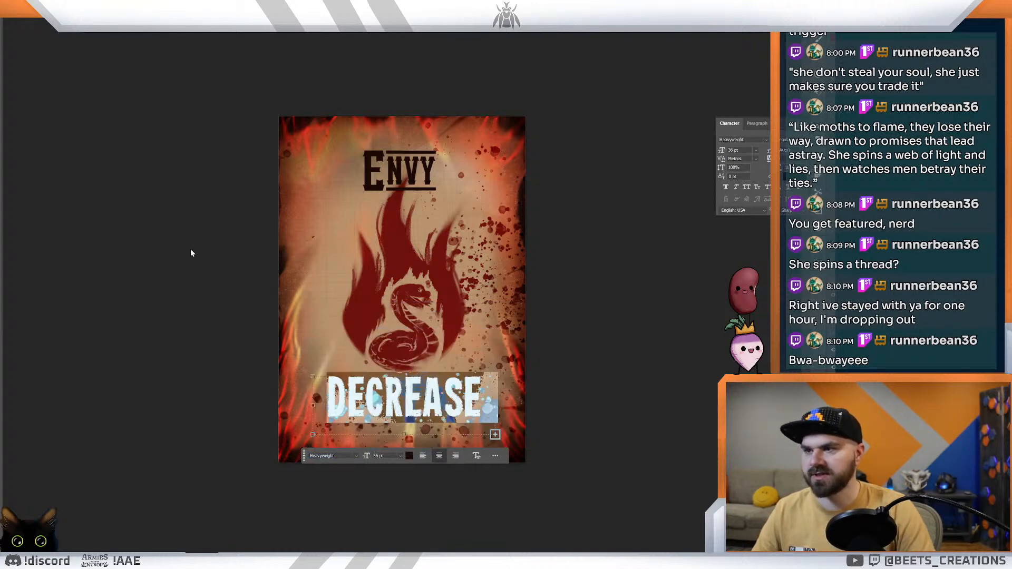
Step: Try the selected effect text below the flame at 16 pt and at 10 pt
left_click(402, 456)
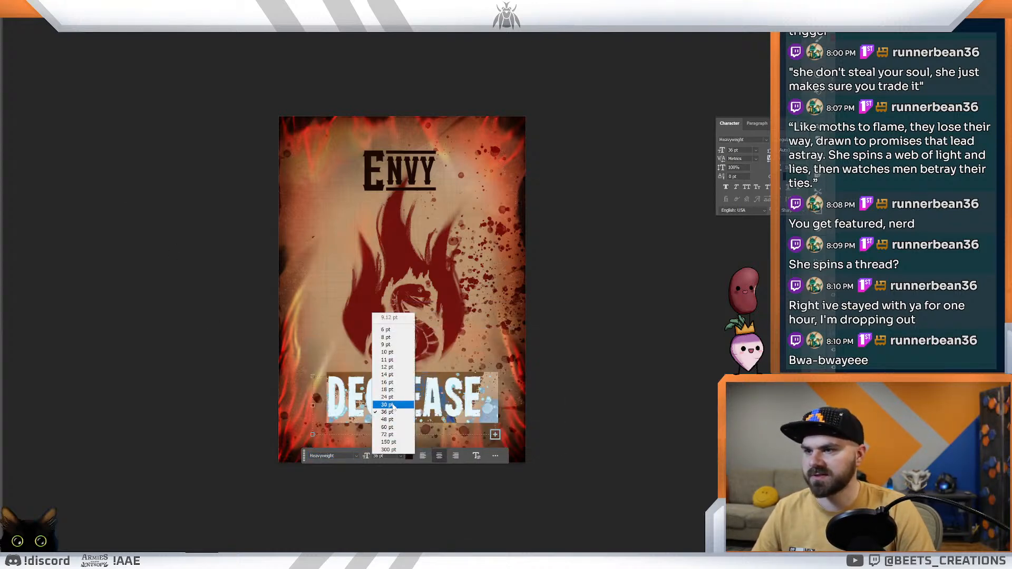
left_click(392, 386)
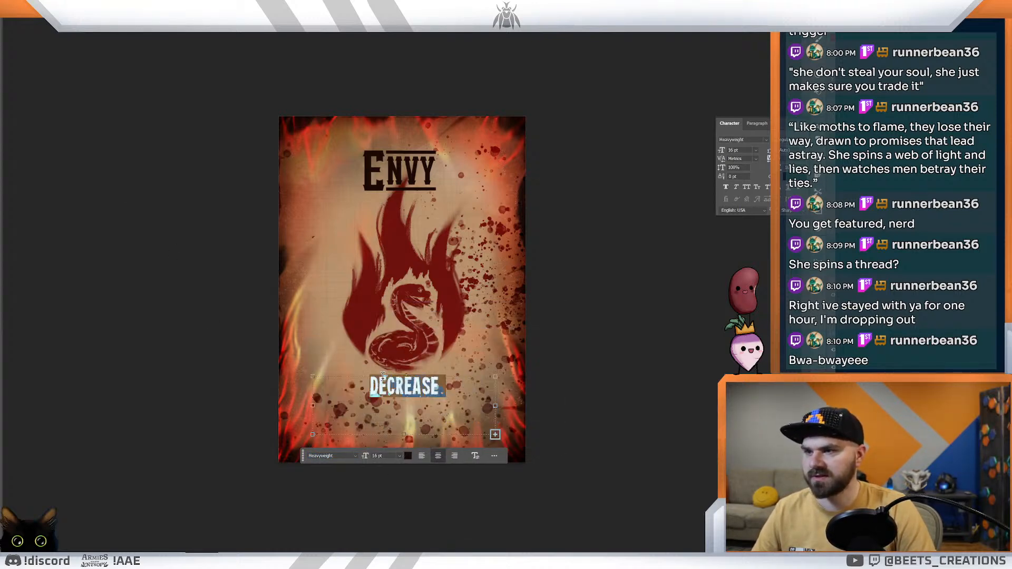
left_click(399, 456)
left_click(392, 354)
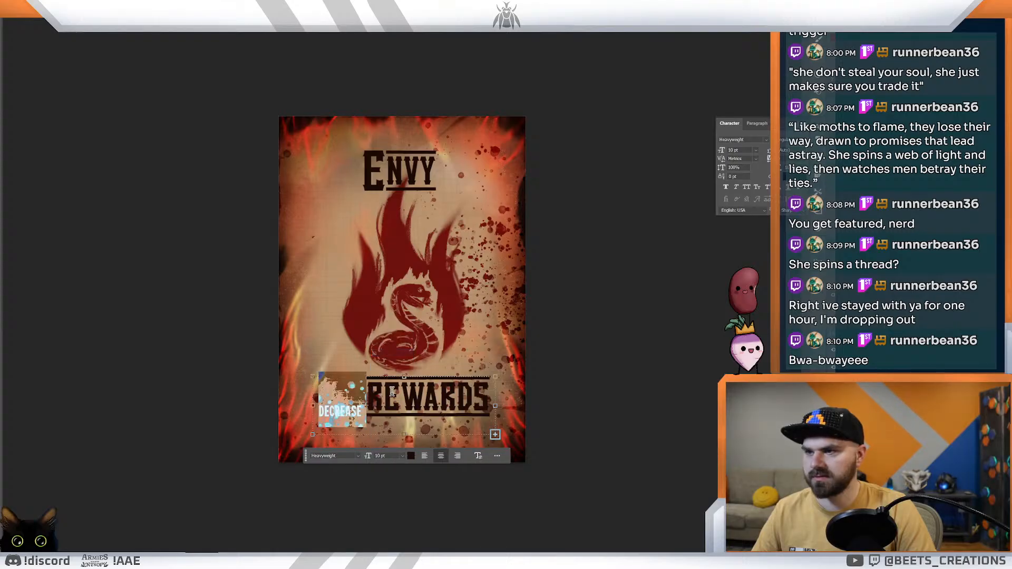
Step: Try stretching the effect text box up to the Envy title's height, undo the resize and reselect all its text
key("ctrl+a")
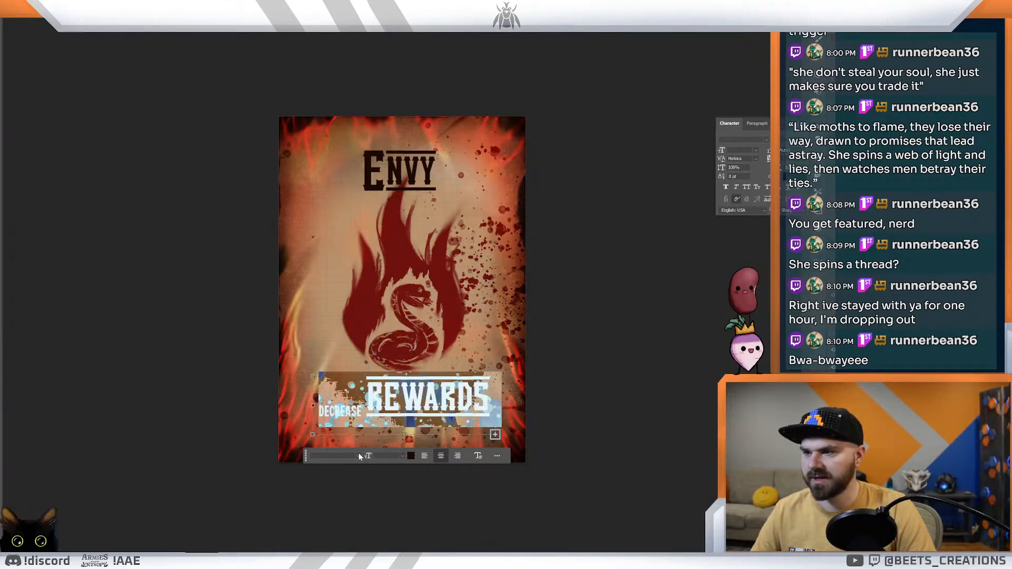
left_click_drag(313, 377, 312, 149)
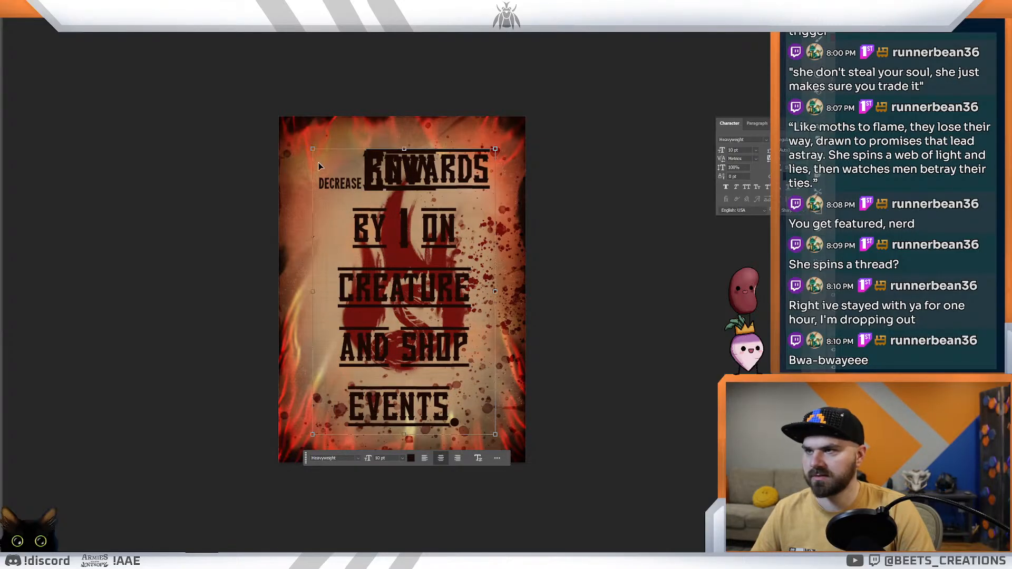
key("ctrl+z")
key("ctrl+a")
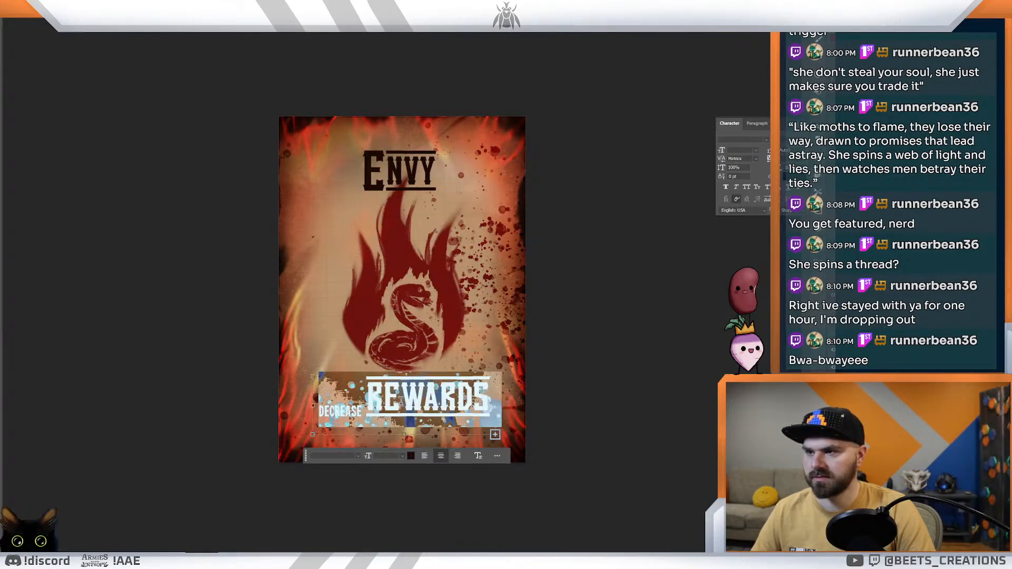
Step: Clear the text box below the flame and re-enter the effect text in Heavyweight at 16 pt
key("BackSpace")
key("ctrl+a")
key("BackSpace")
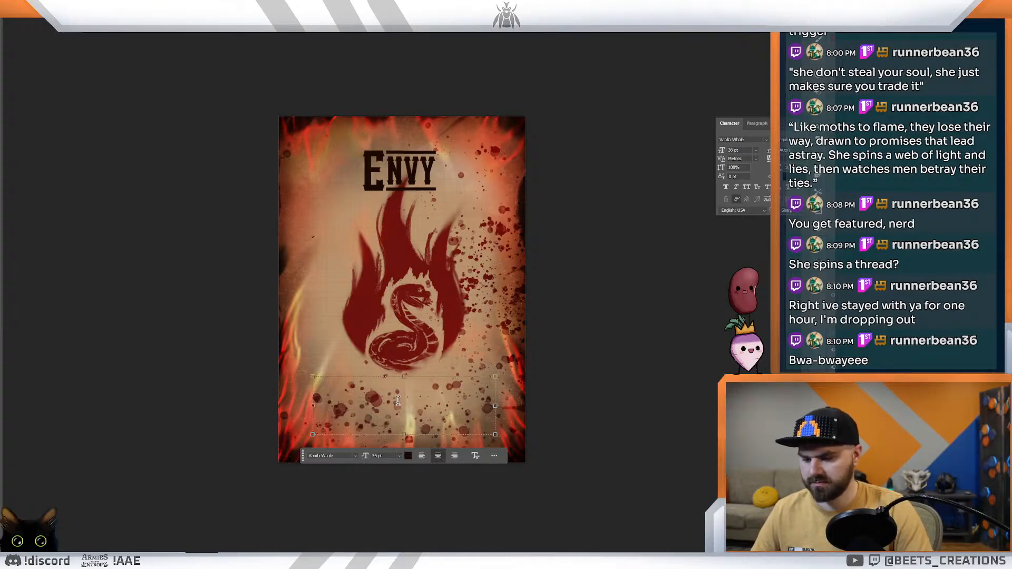
left_click(354, 456)
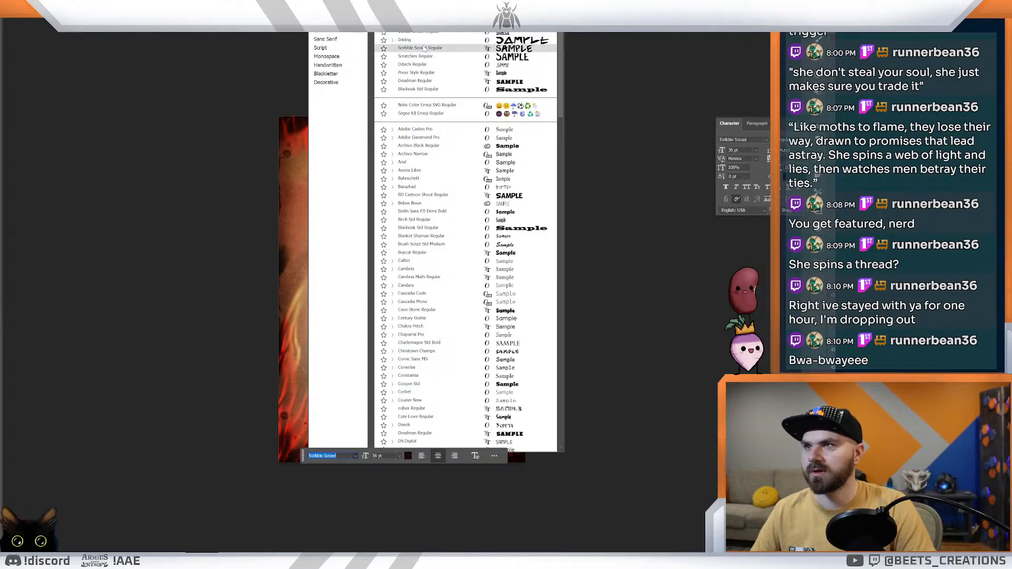
left_click(426, 23)
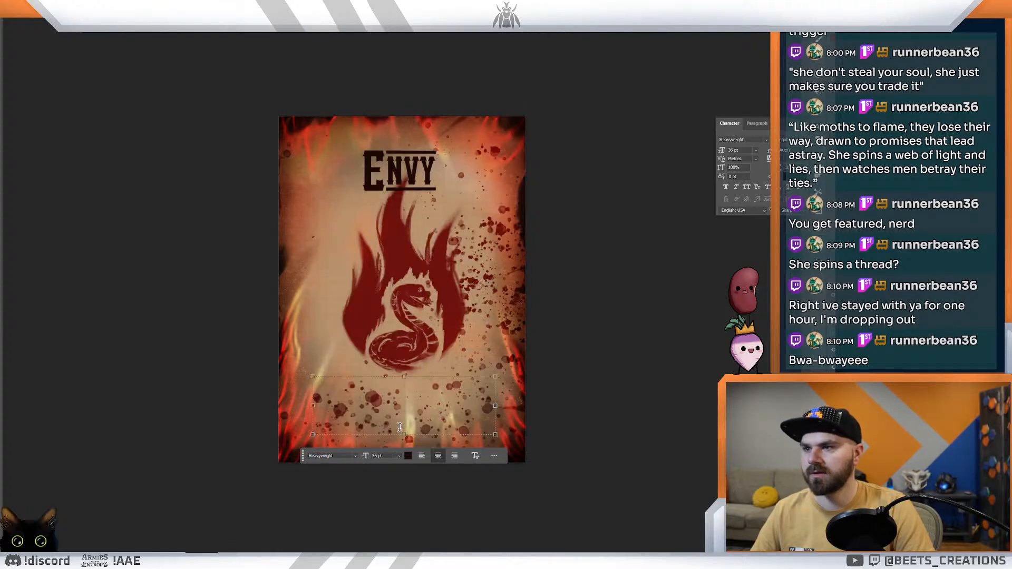
left_click(401, 457)
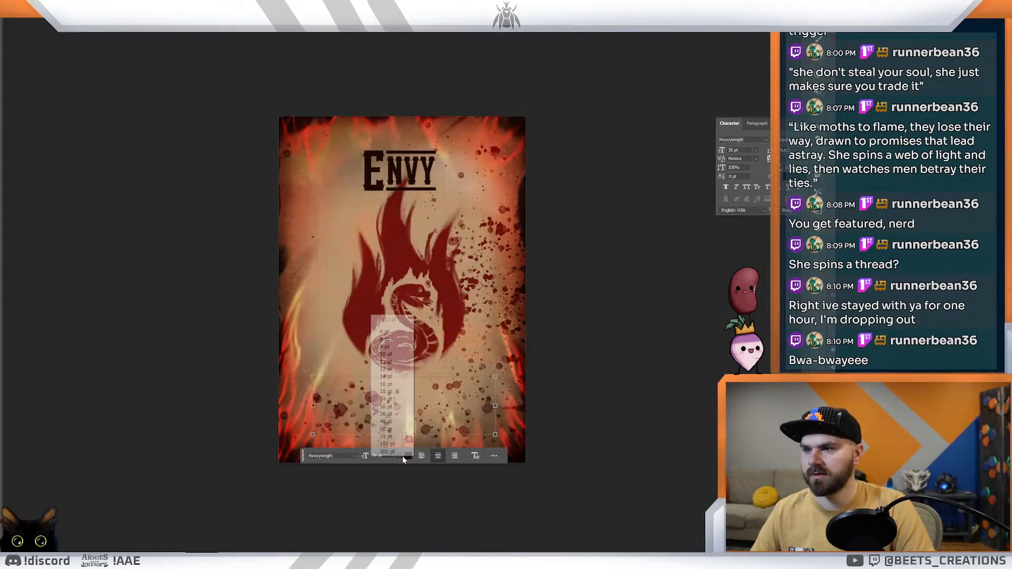
left_click(386, 384)
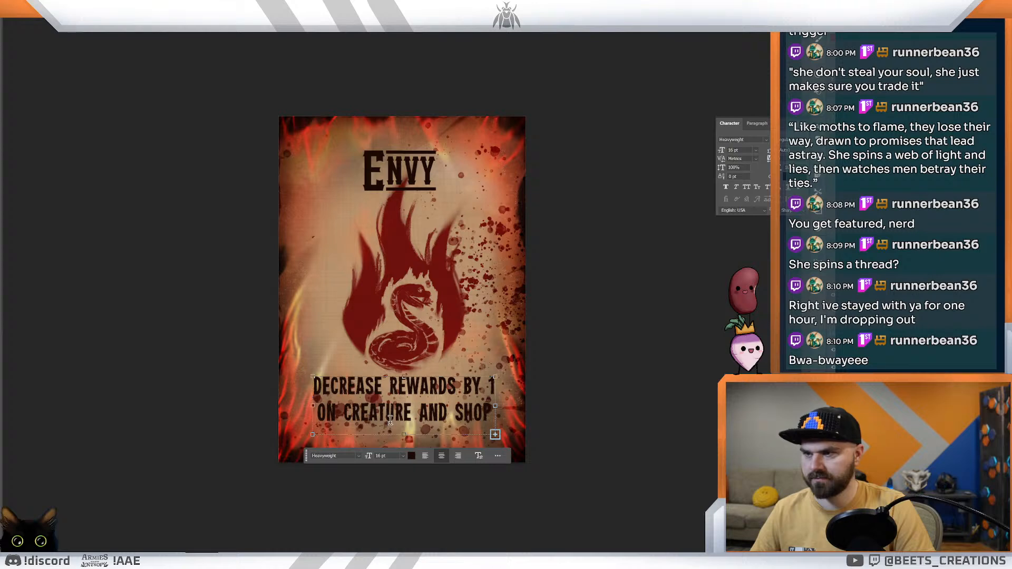
Step: Try the whole effect text at 14 pt, settle on 12 pt and move the text slightly lower below the flame
key("ctrl+a")
left_click(404, 457)
left_click(384, 378)
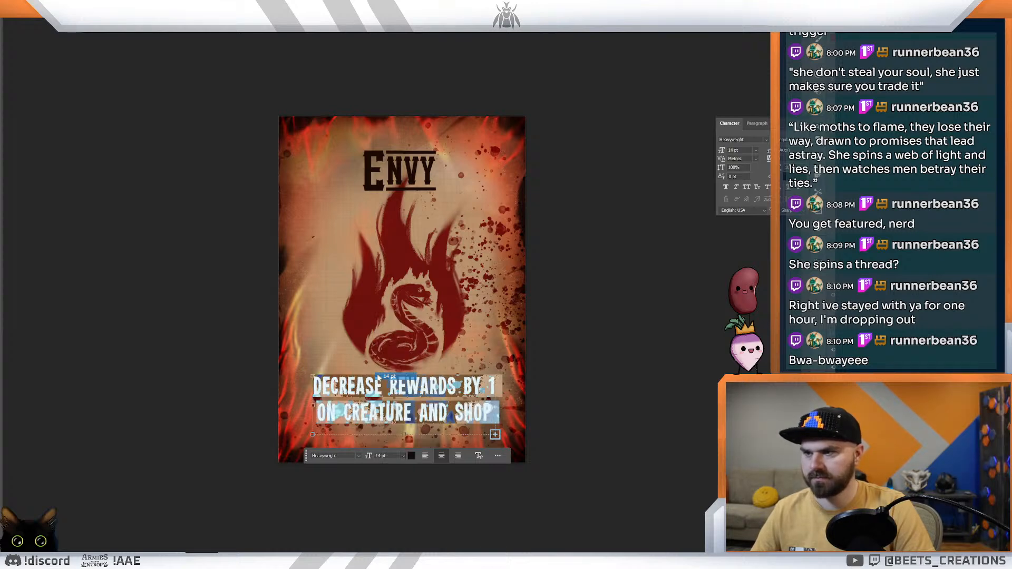
left_click(403, 457)
left_click(378, 371)
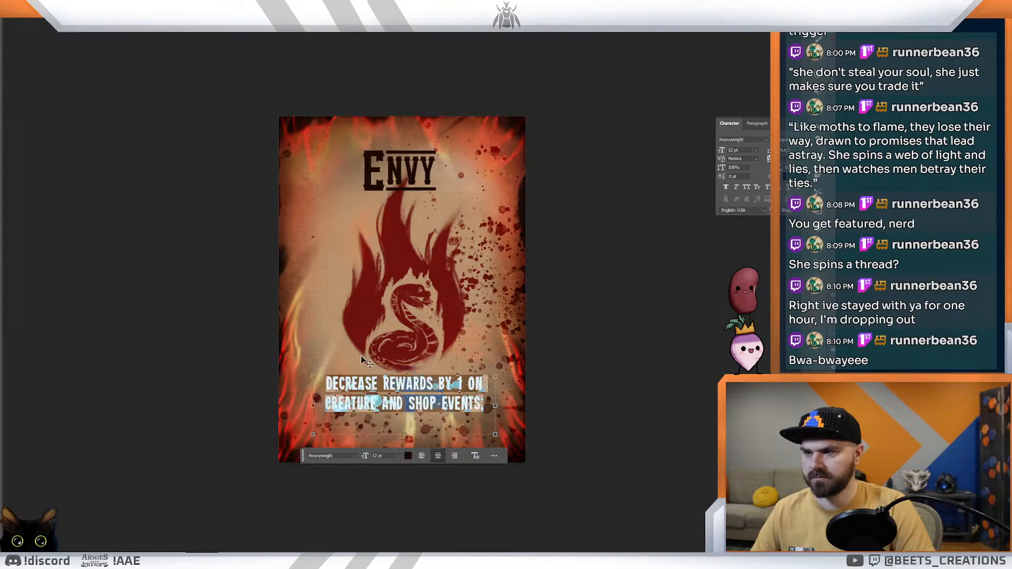
left_click(5, 24)
left_click_drag(371, 392, 366, 404)
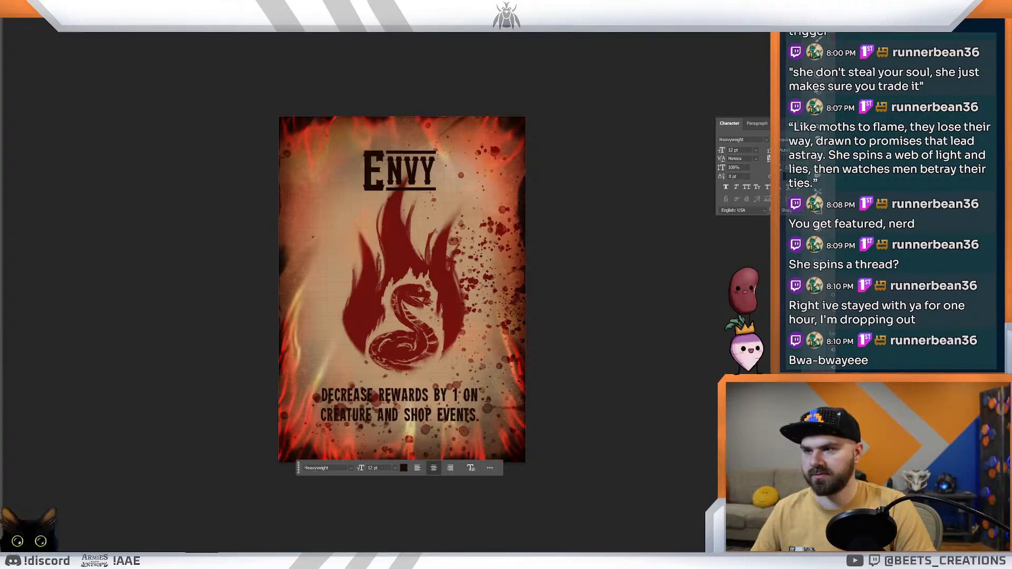
Step: Try scaling and repositioning a layer of the Envy card with Free Transform, and undo the change
left_click(399, 172)
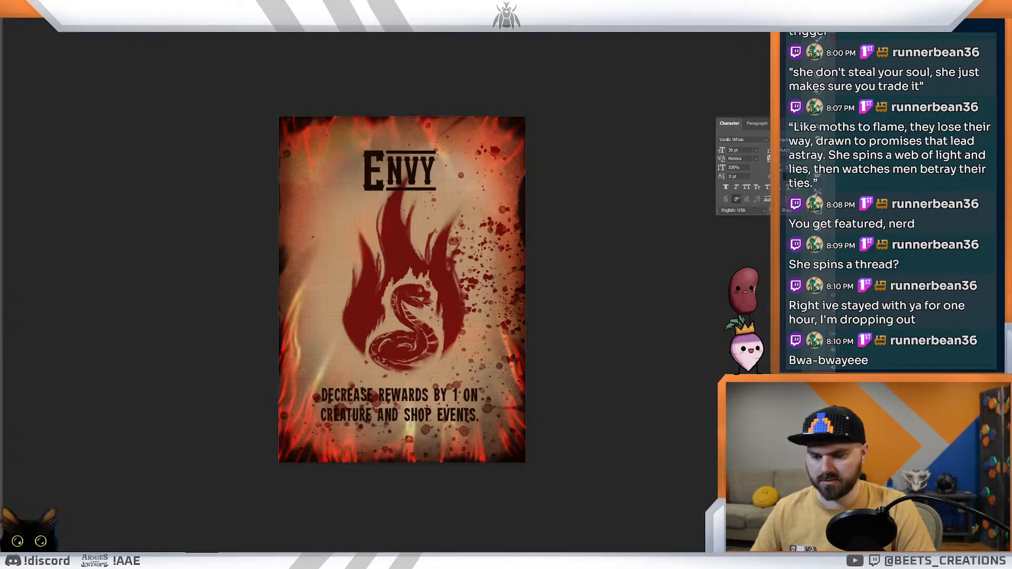
key("ctrl+t")
left_click_drag(526, 117, 510, 173)
left_click_drag(497, 216, 502, 206)
mouse_move(449, 297)
left_mouse_down()
mouse_move(455, 278)
mouse_move(458, 285)
left_mouse_up()
key("Return")
key("z")
mouse_move(633, 321)
left_mouse_down()
mouse_move(566, 322)
mouse_move(621, 321)
left_mouse_up()
key("ctrl+z")
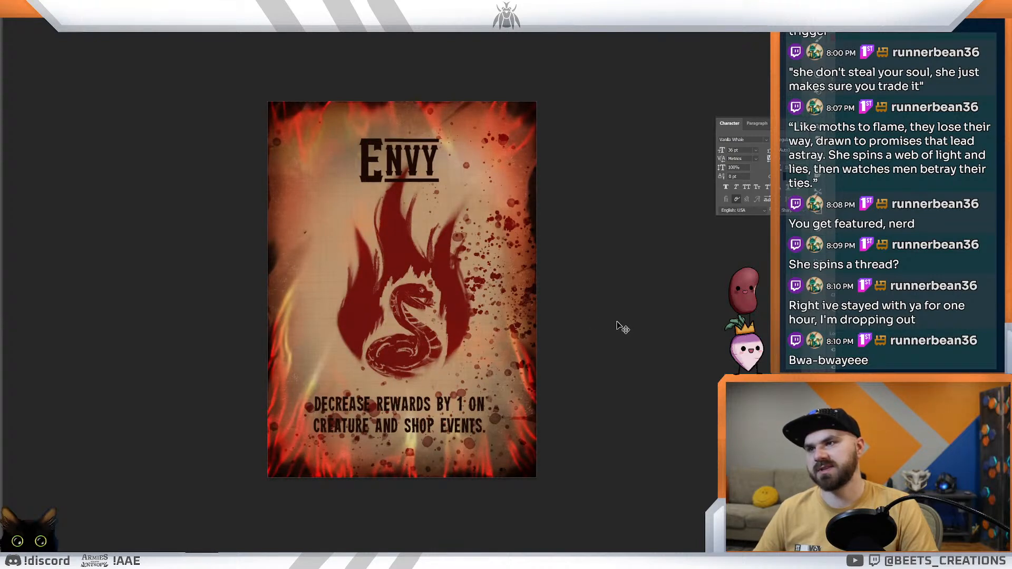
Step: Switch to Dextrous and open the layout of the Corruption cards for editing
key("z")
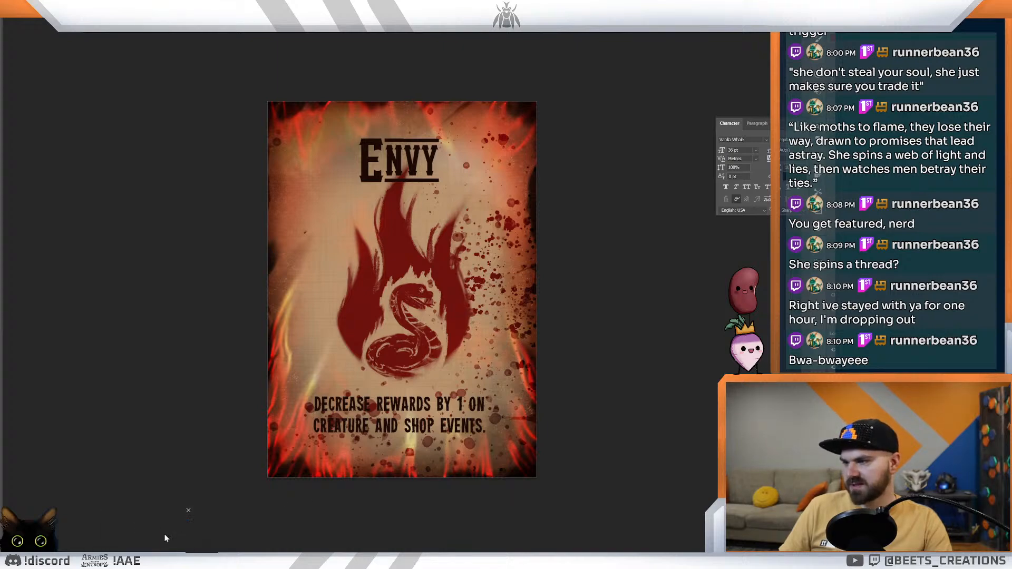
mouse_move(97, 541)
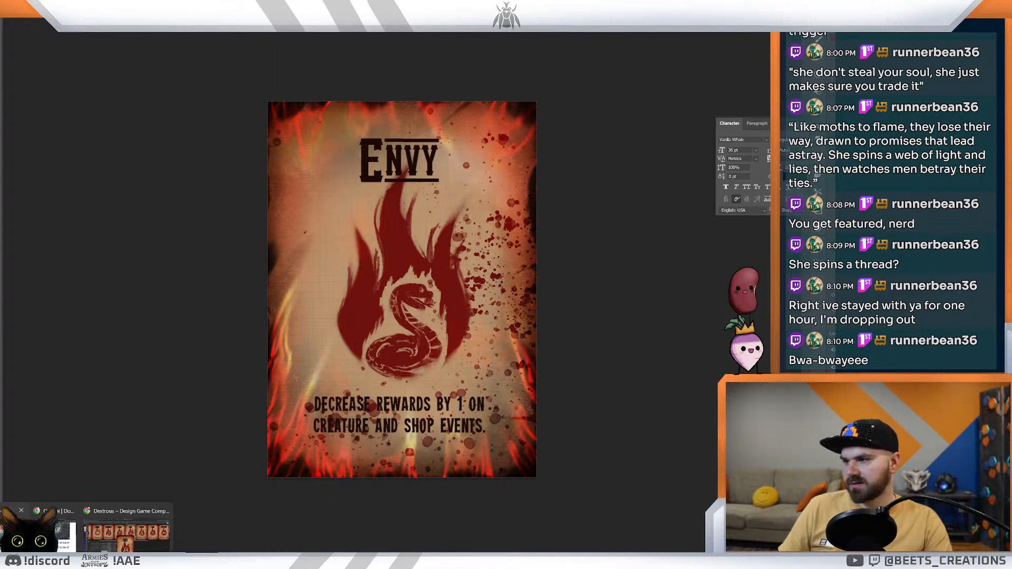
left_click(97, 541)
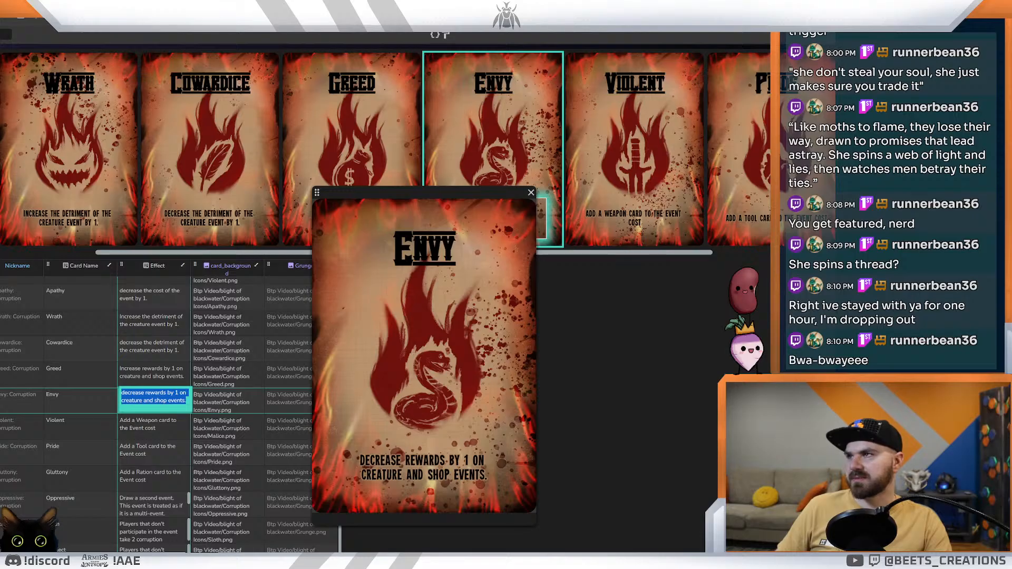
left_click(248, 8)
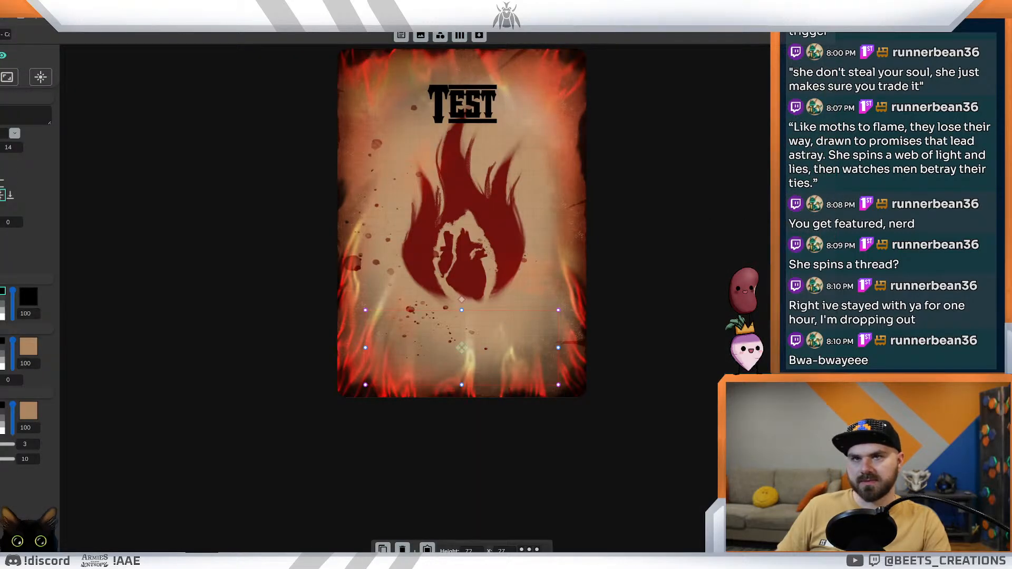
Step: Add an image element to the card layout, align it to the card's corner and enlarge it to cover the whole card
left_click(462, 105)
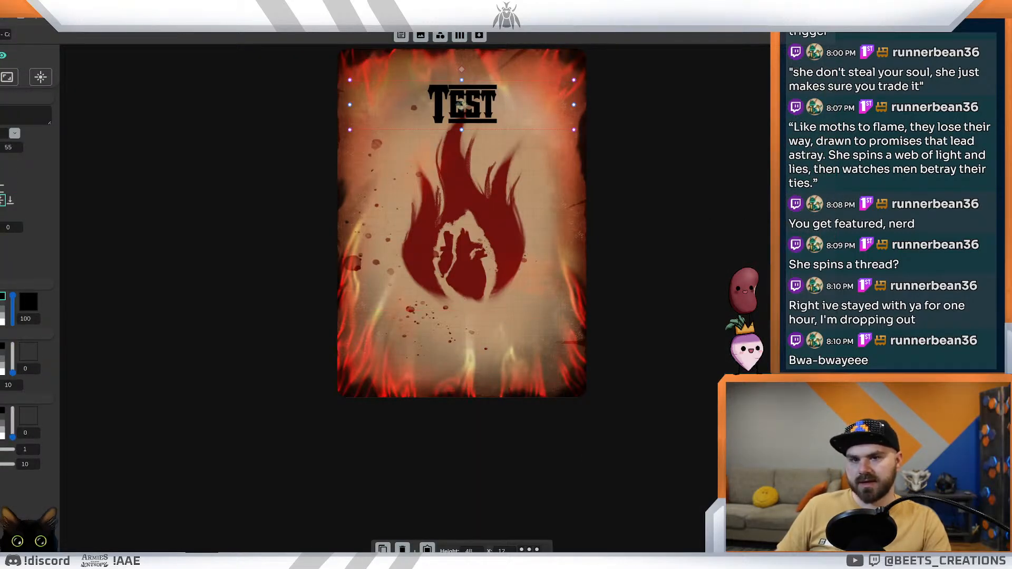
left_click(421, 35)
left_click_drag(342, 51, 341, 52)
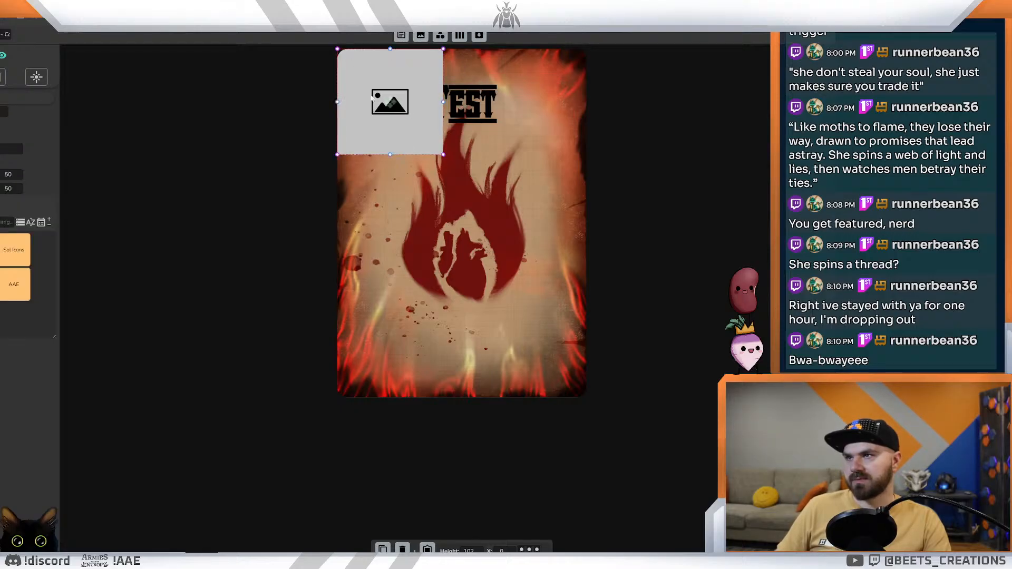
left_click_drag(442, 155, 589, 398)
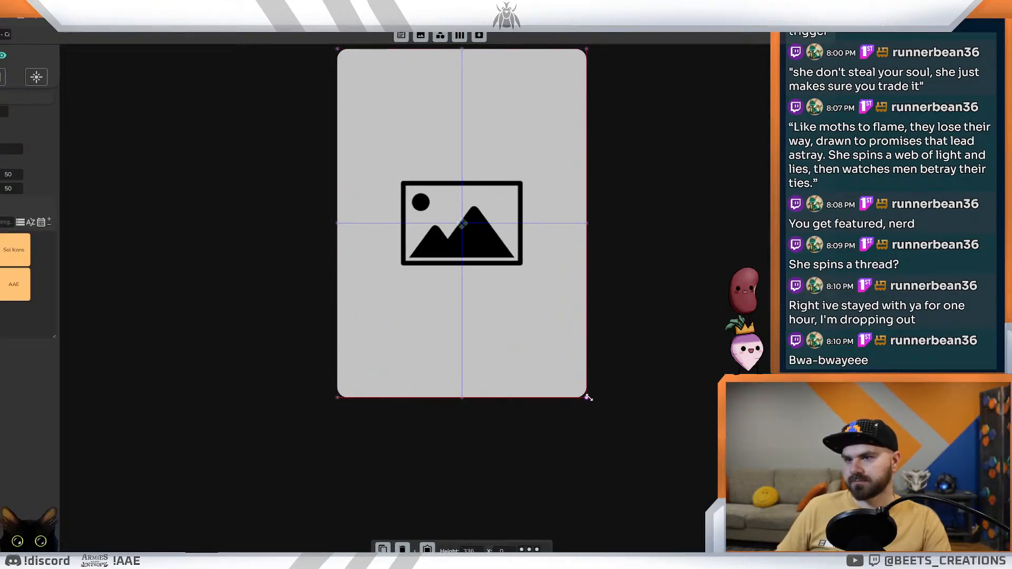
Step: Browse the project's image folders and assign the Player Card Corruption image to the full-card image element
left_click(16, 290)
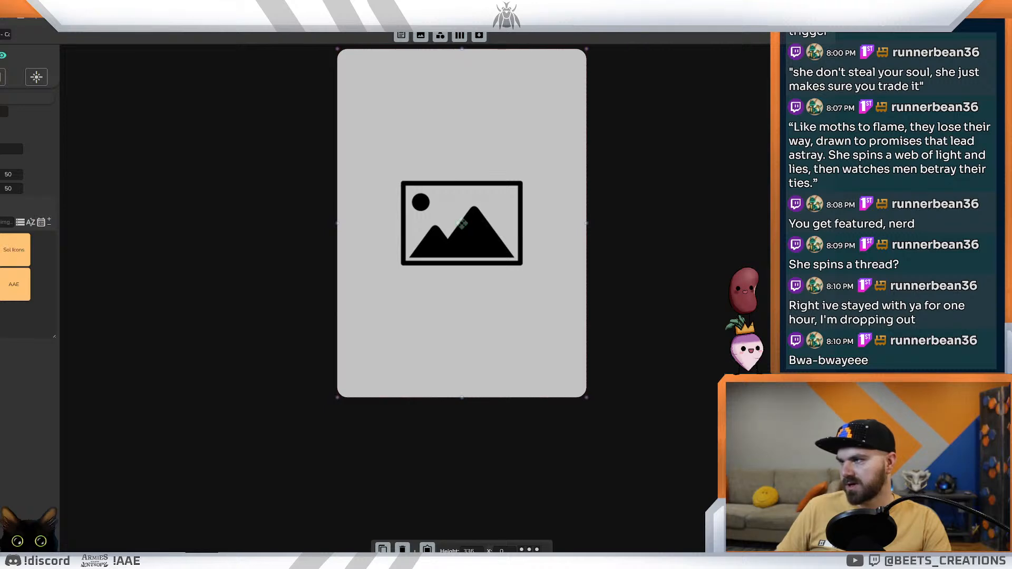
left_click(1, 259)
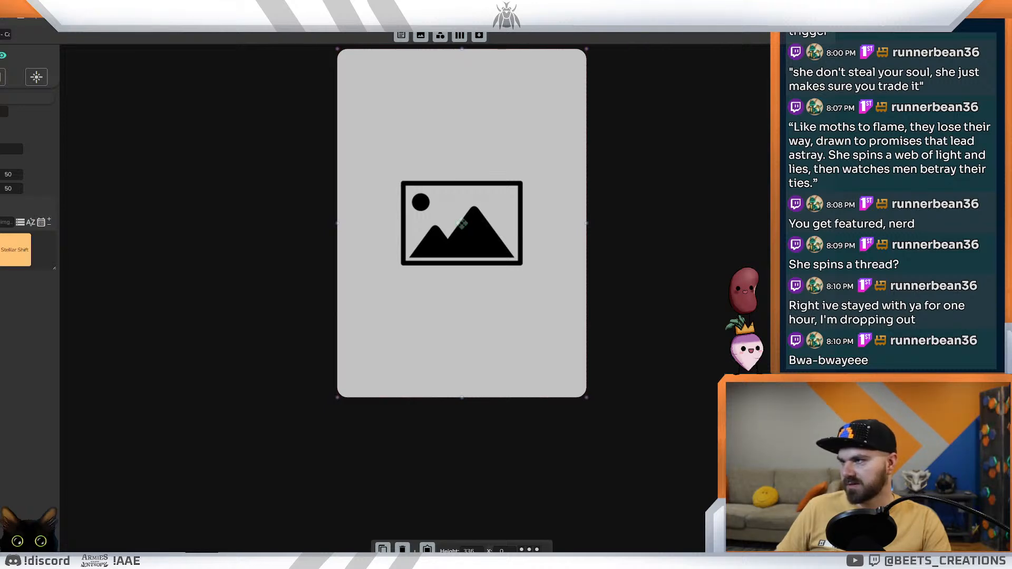
left_click(2, 251)
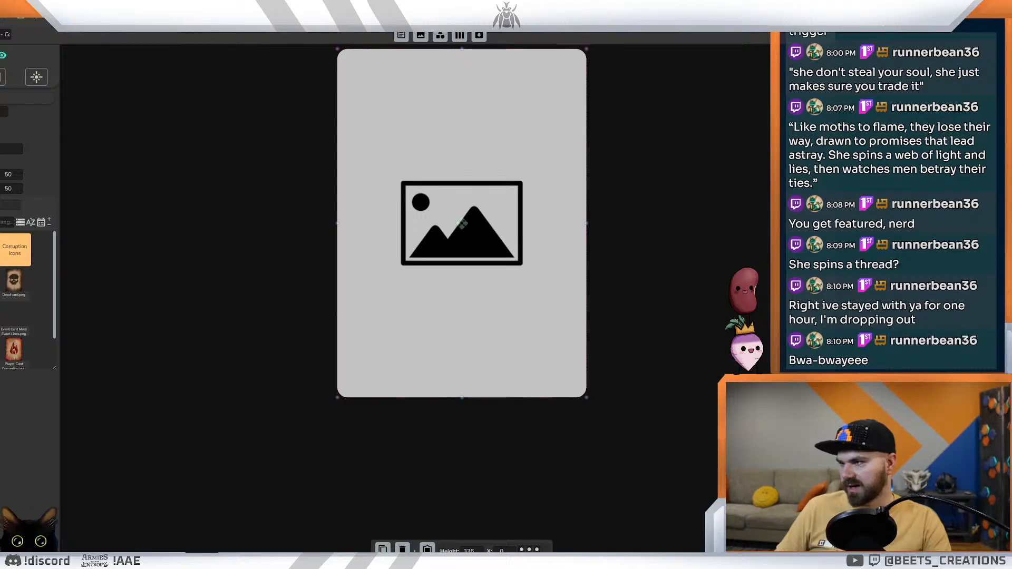
left_click(14, 349)
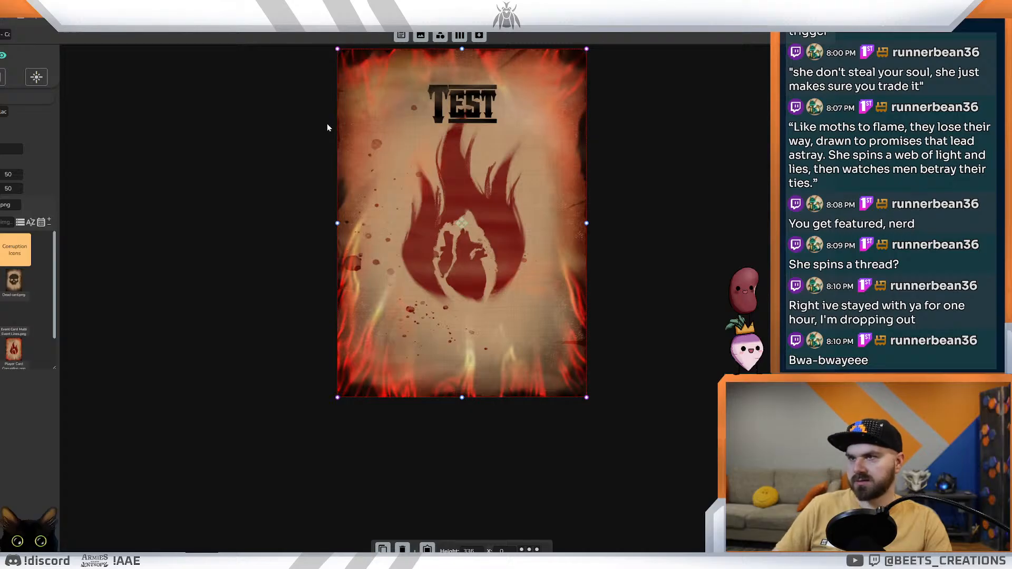
Step: Examine the updated Corruption cards in the card data view and compare the Envy preview with the Photoshop mockup
left_click(301, 9)
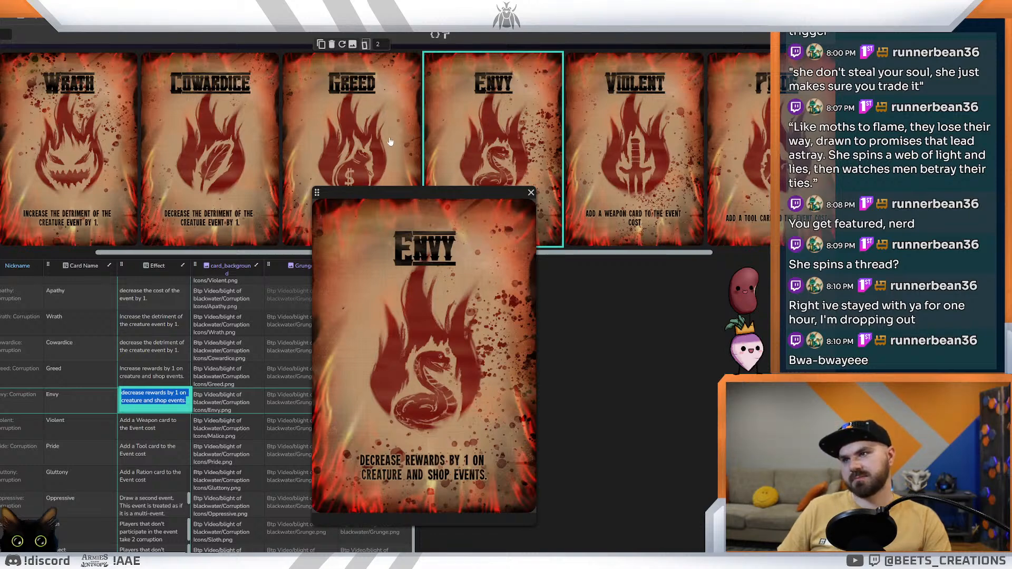
left_click_drag(606, 253, 227, 271)
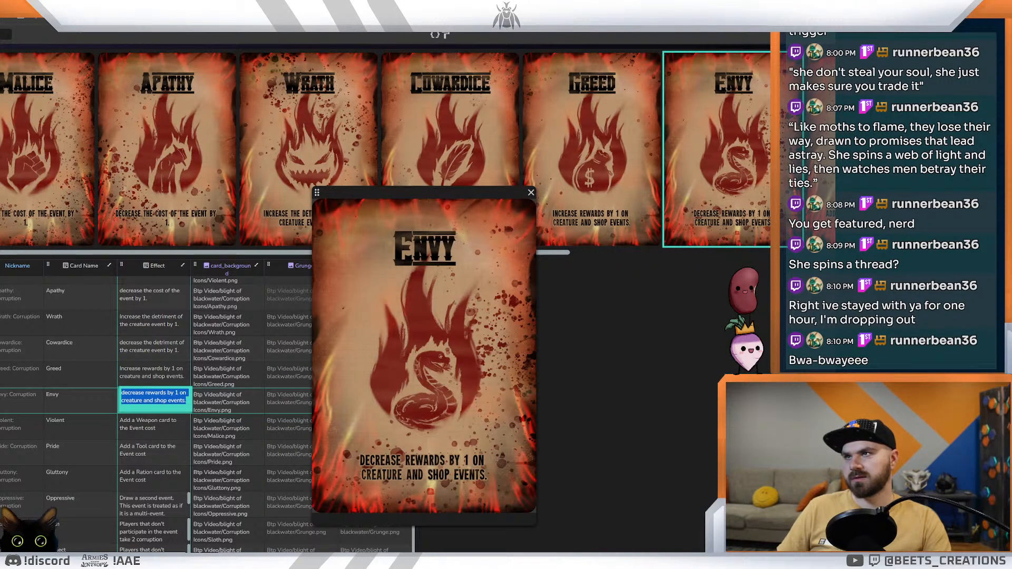
key("alt+Tab")
key("alt+Tab")
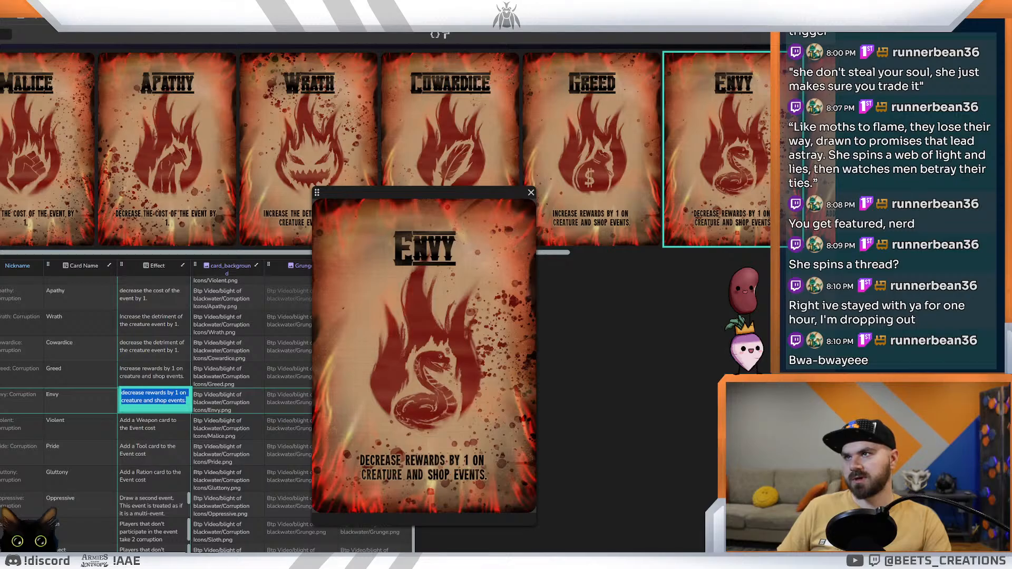
key("alt+Tab")
key("alt+Tab")
key("alt+Tab")
key("alt+Tab")
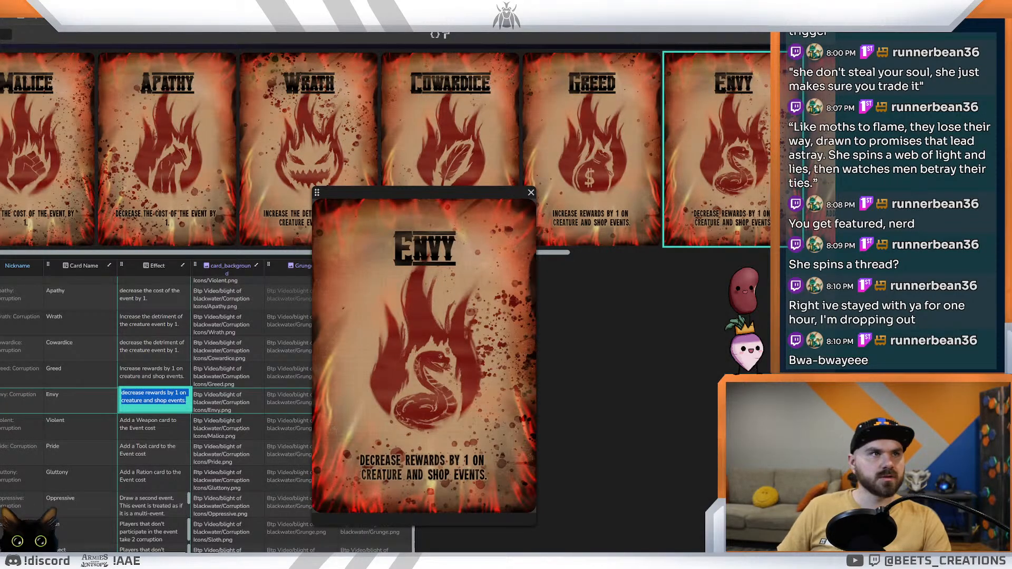
key("alt+Tab")
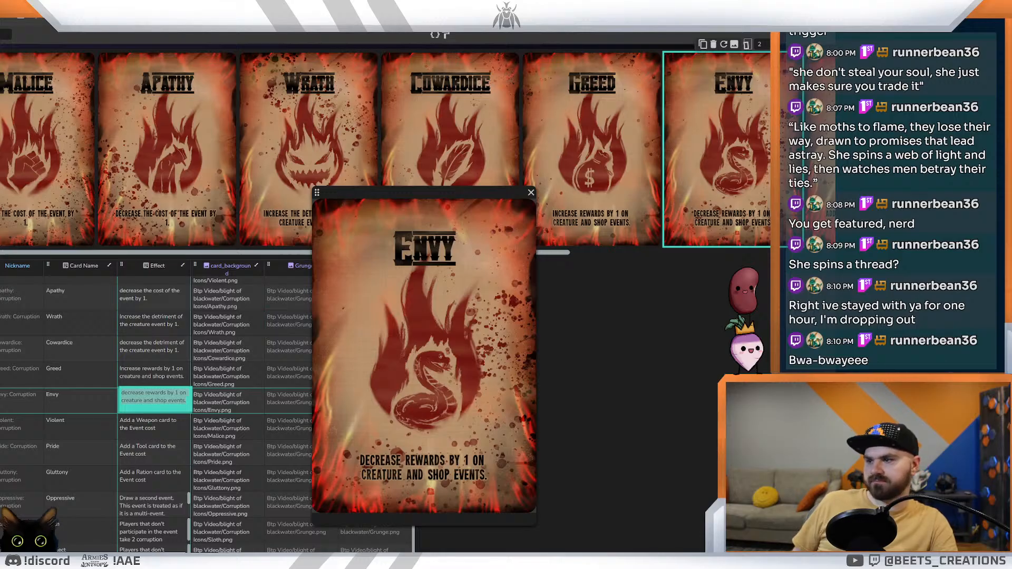
key("alt+Tab")
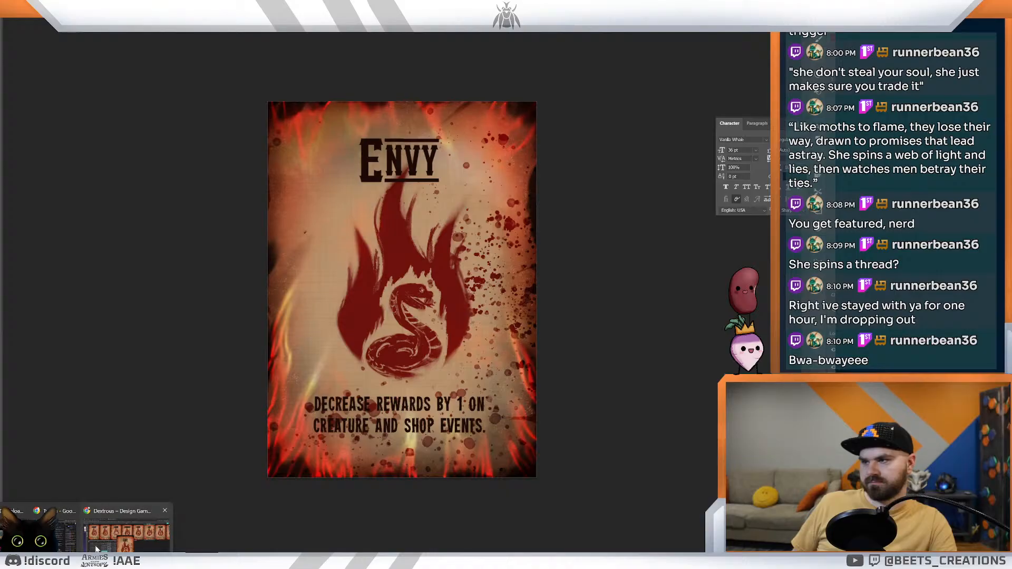
key("alt+Tab")
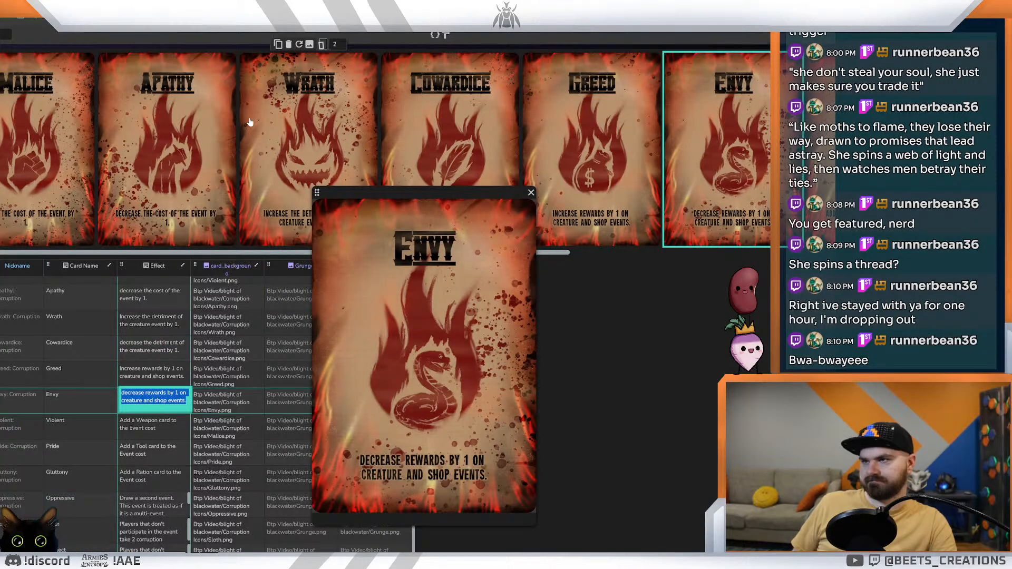
key("ctrl+Tab")
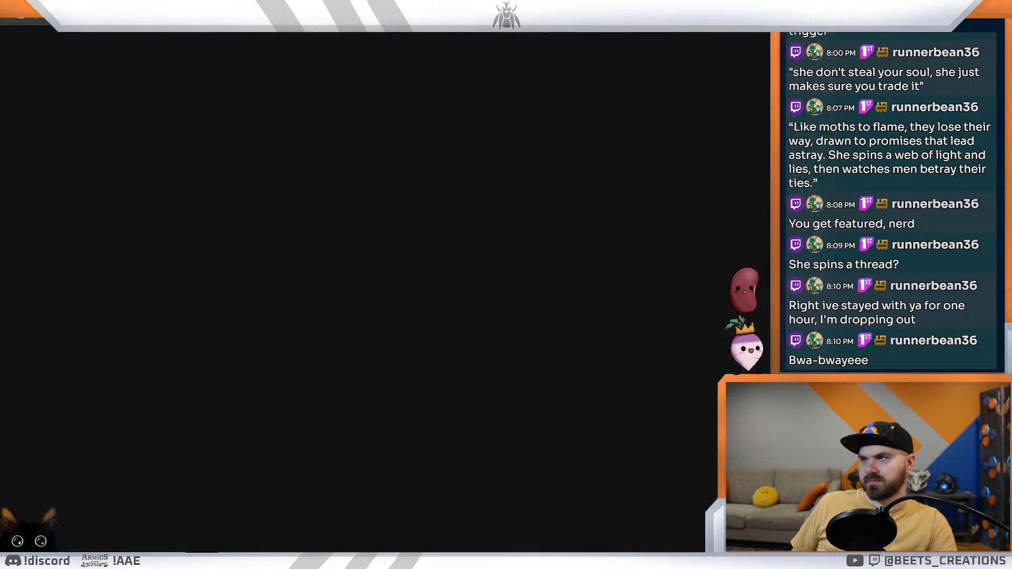
Step: Return to the Corruption card layout and move the effect text box slightly upward, keeping it horizontally centered
key("ctrl+Tab")
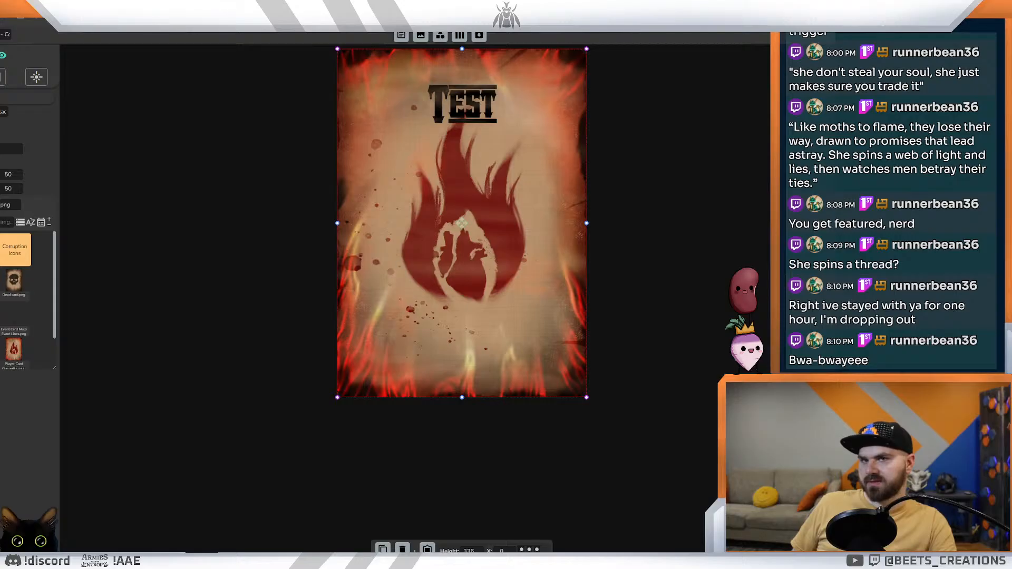
left_click(462, 347)
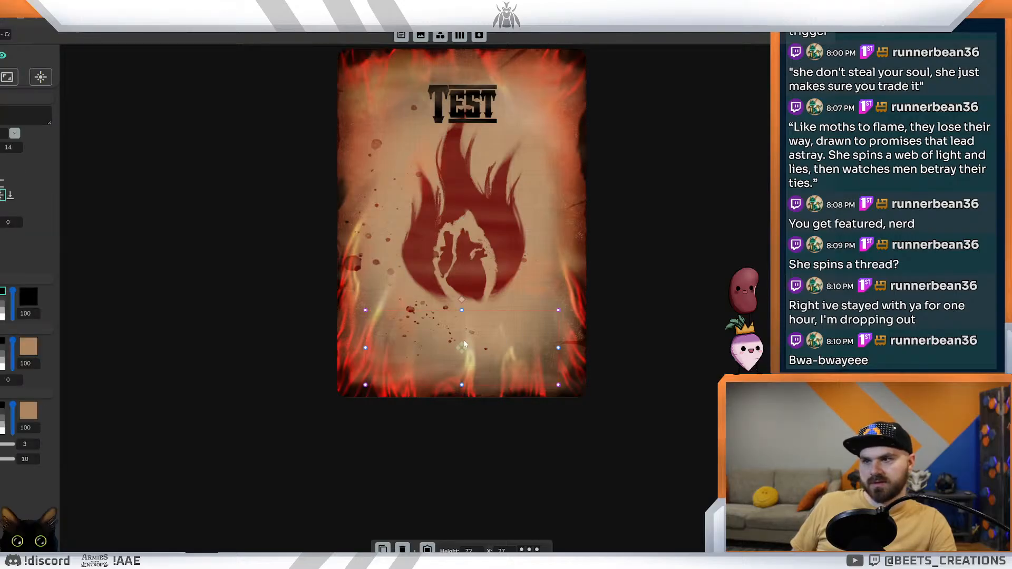
left_click_drag(462, 342, 462, 335)
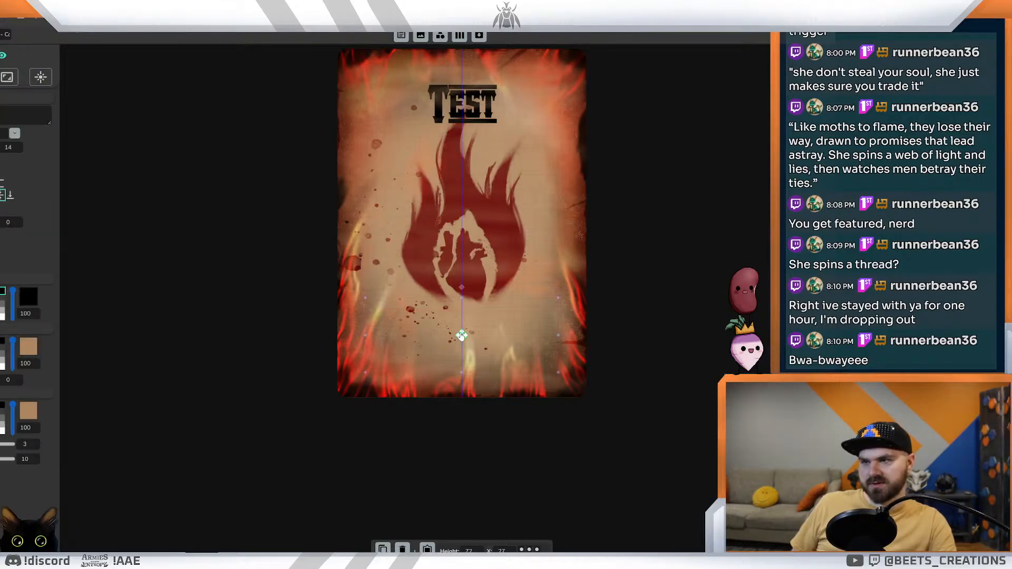
left_click(665, 299)
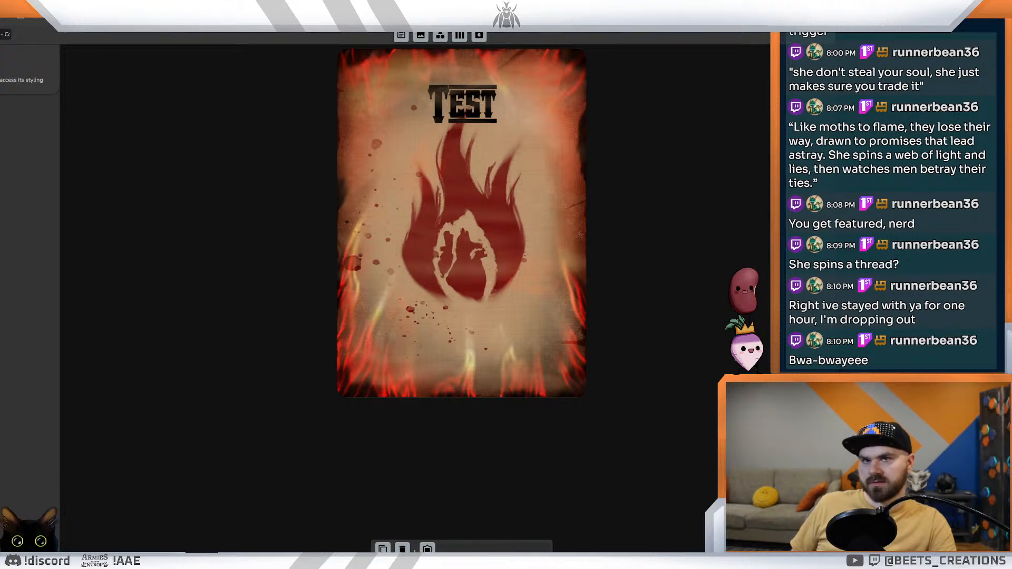
Step: Hide the full-card overlay image in the layout and check the Corruption cards in the card data view
left_click(461, 224)
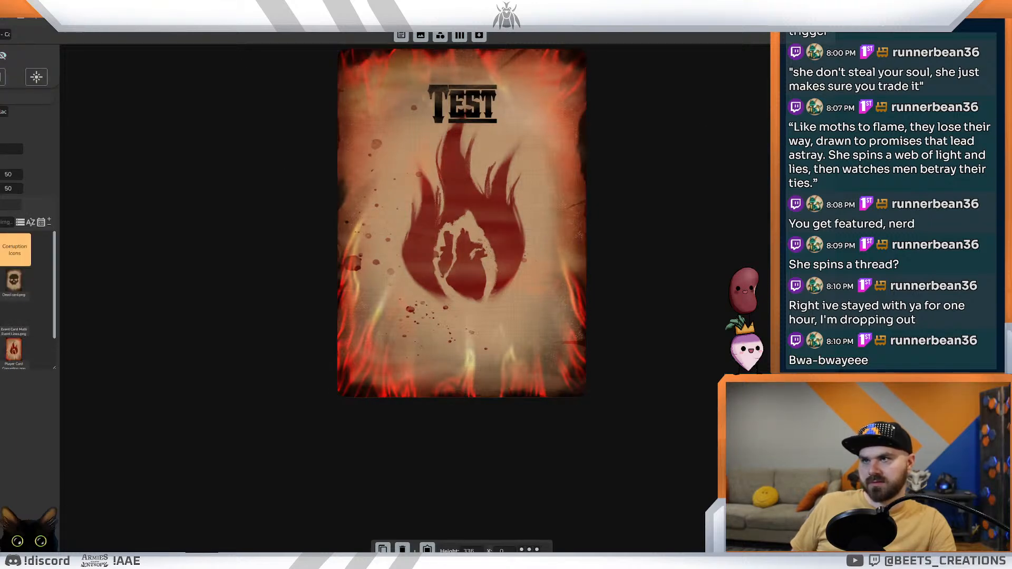
left_click(462, 224)
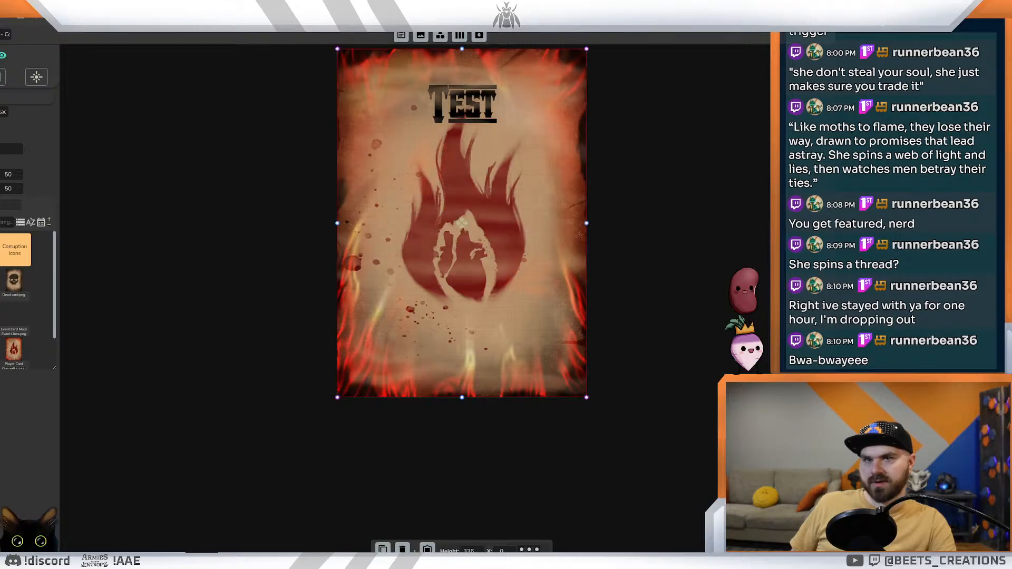
key("Escape")
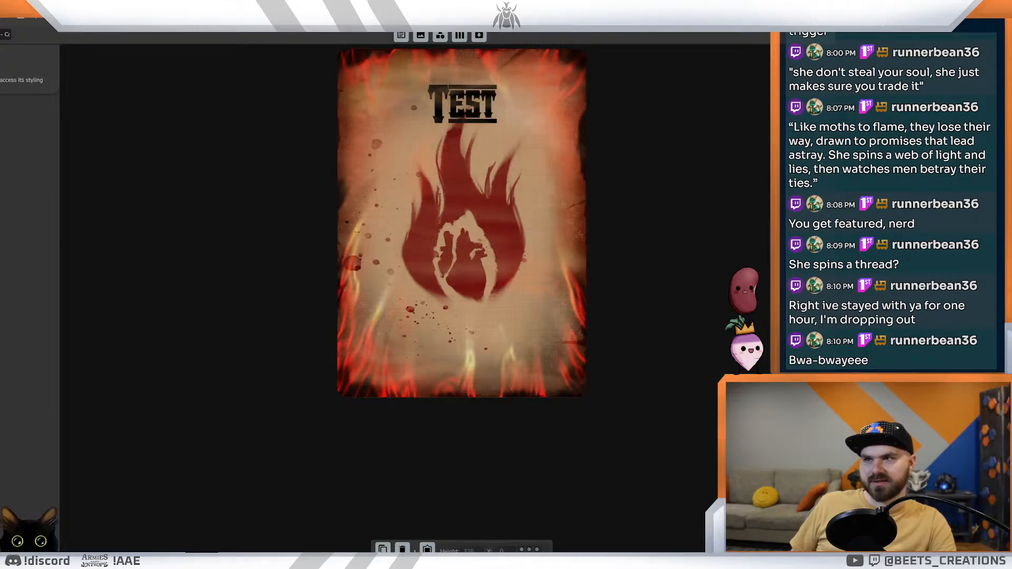
left_click(462, 224)
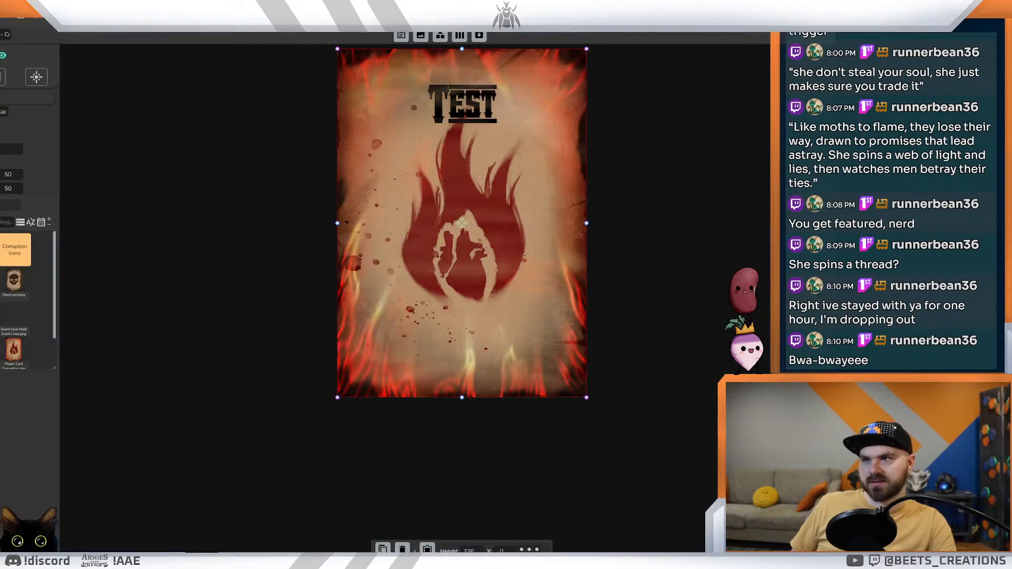
left_click(3, 56)
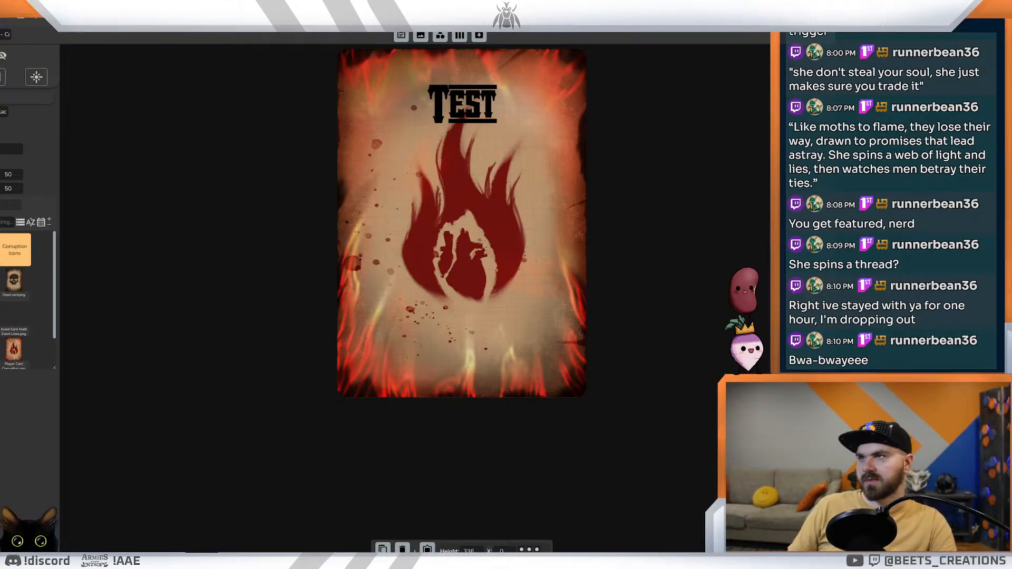
key("ctrl+Tab")
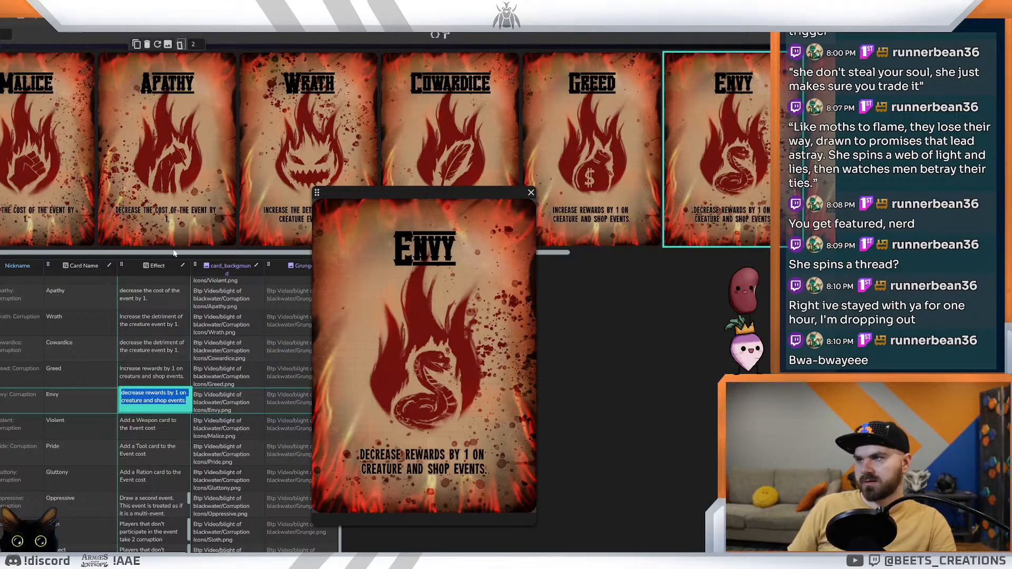
left_click_drag(194, 252, 148, 239)
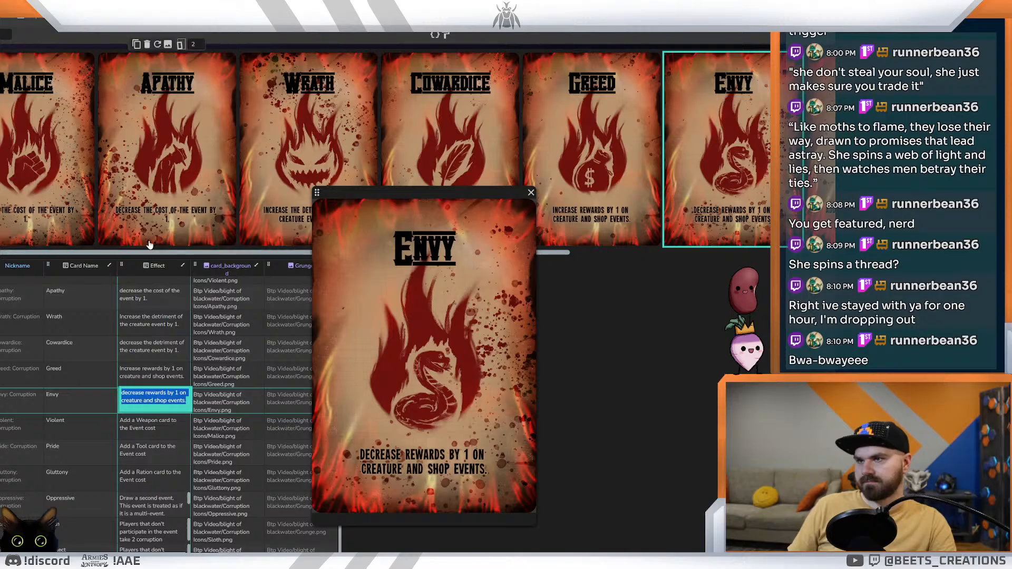
Step: Move the title text up near the card's upper edge in the layout and check the Envy preview among the cards
key("ctrl+Tab")
key("ctrl+Tab")
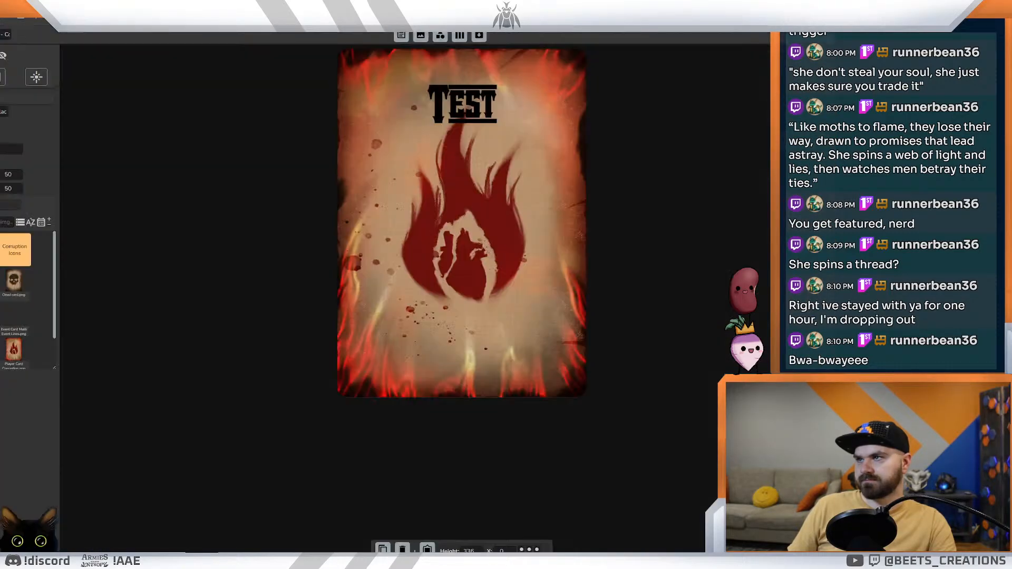
left_click(463, 105)
left_click_drag(462, 105, 461, 80)
left_click(710, 185)
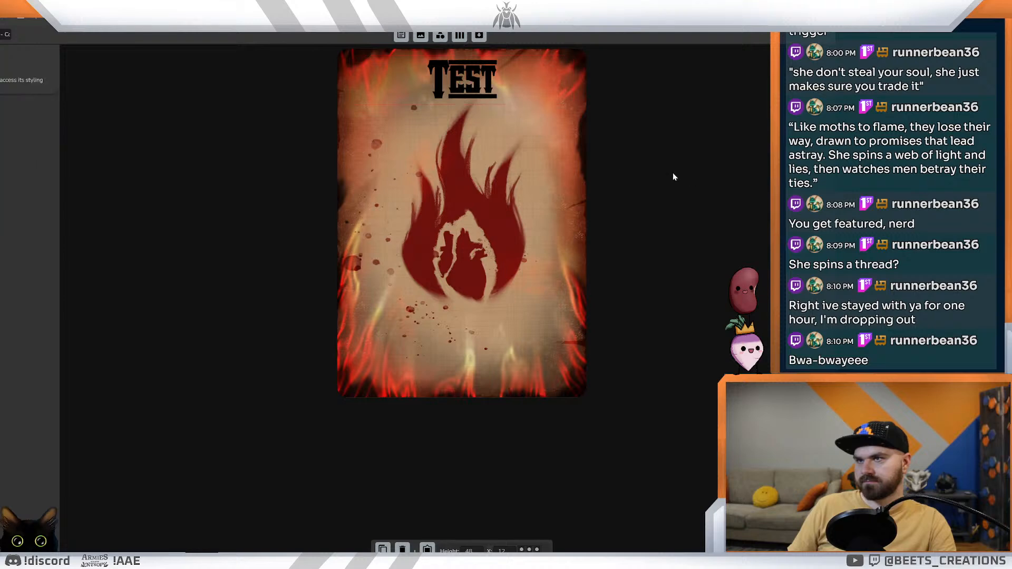
key("ctrl+Tab")
key("ctrl+Tab")
key("ctrl+Tab")
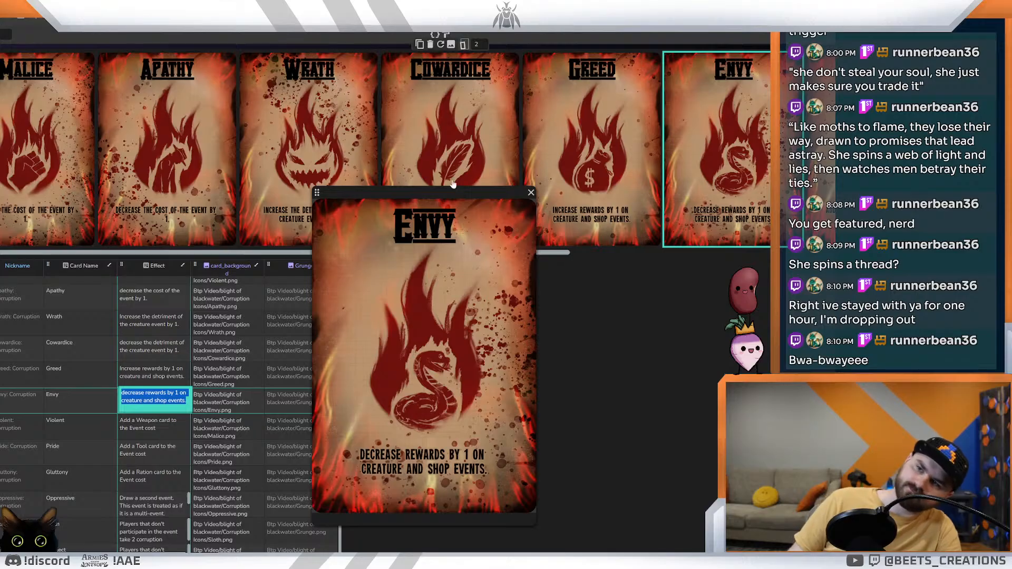
left_click_drag(484, 191, 562, 175)
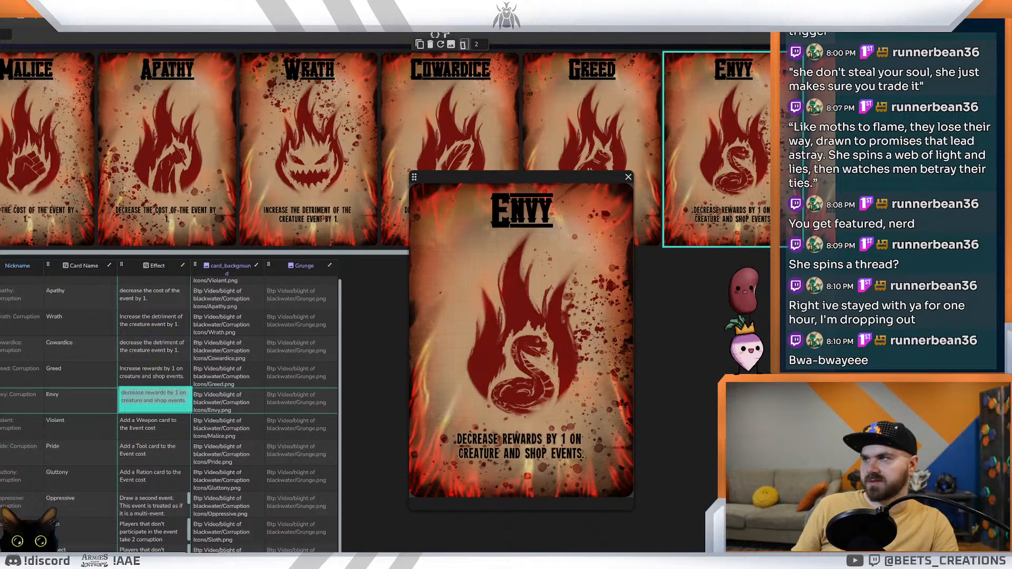
Step: Try a plainer font without underlines for the title text in the card layout
left_click(337, 14)
left_click(447, 81)
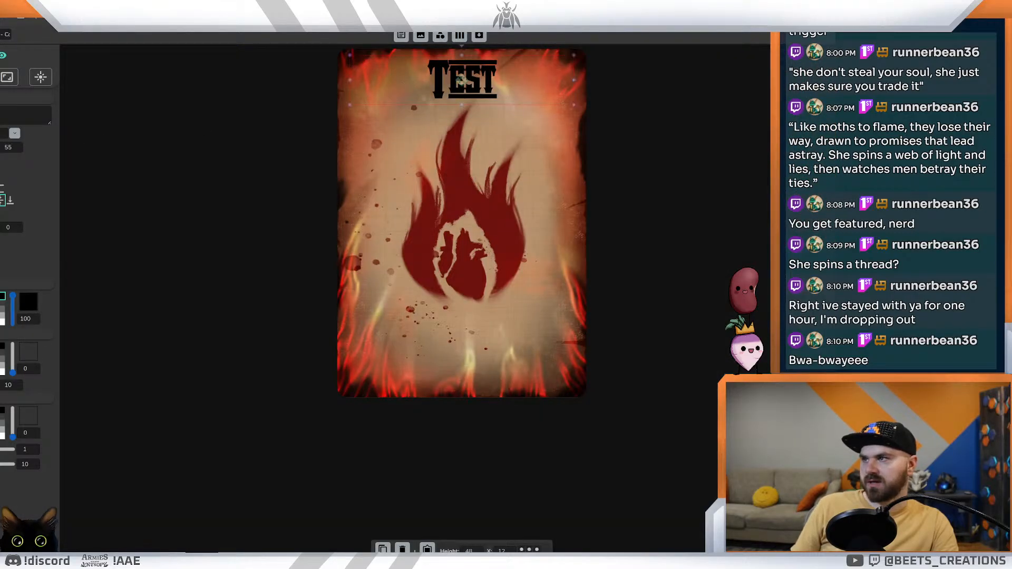
left_click(14, 135)
left_click(2, 167)
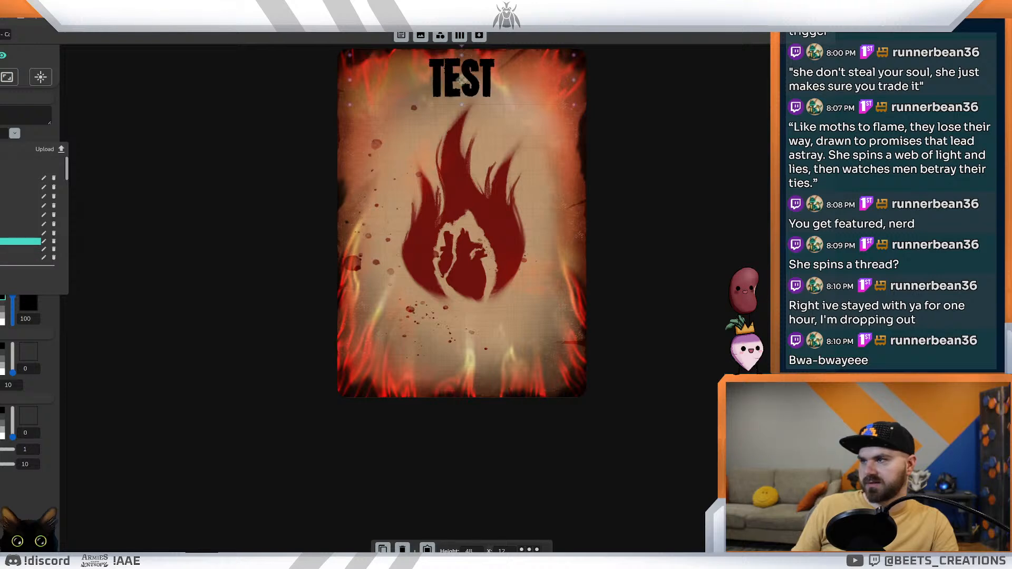
left_click(194, 208)
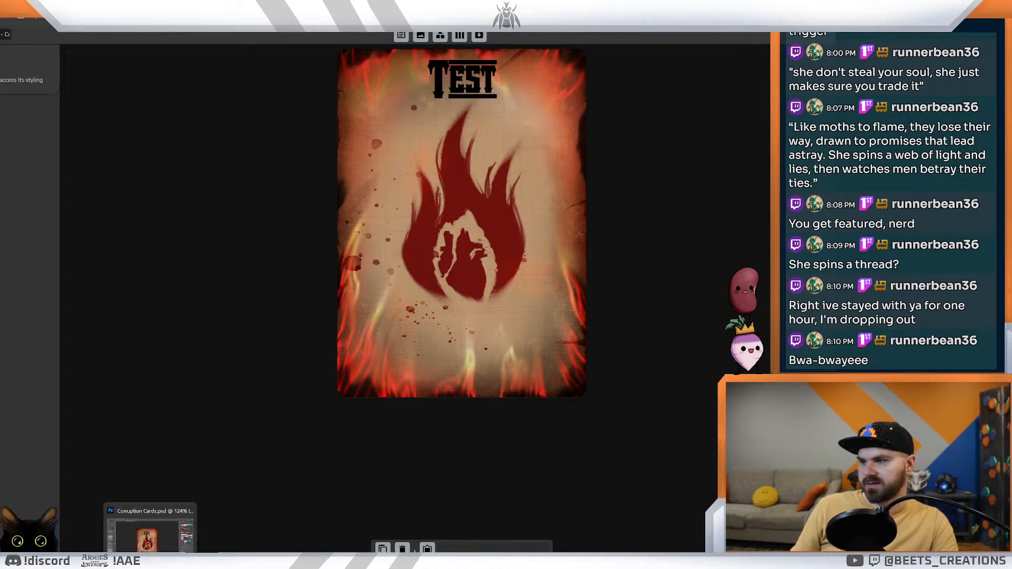
Step: Switch to Photoshop and examine the Envy mockup in Corruption Cards.psd
left_click(150, 560)
left_click(394, 163)
scroll(395, 163, "up", 3)
scroll(433, 244, "down", 12)
scroll(425, 253, "up", 5)
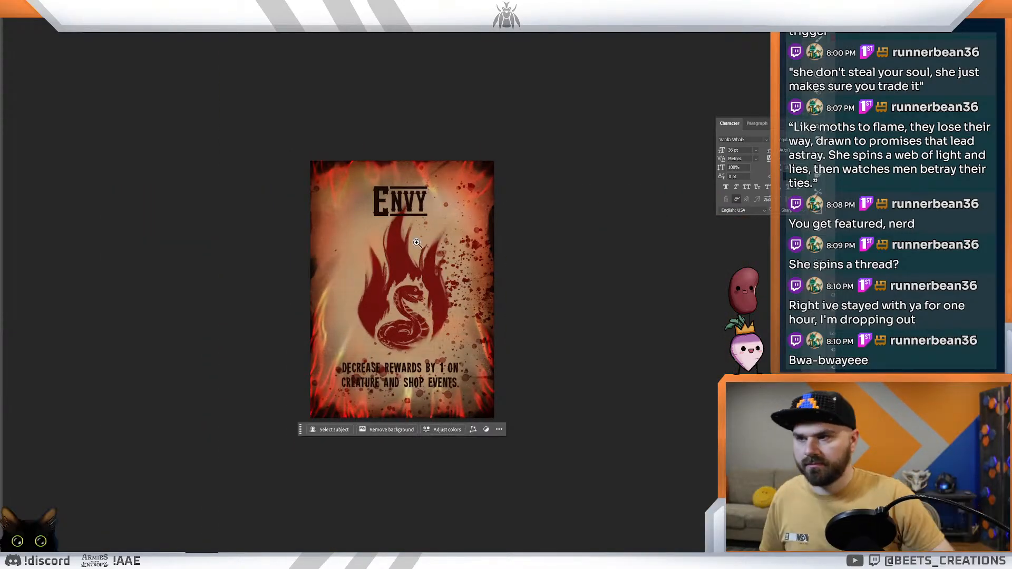
key("t")
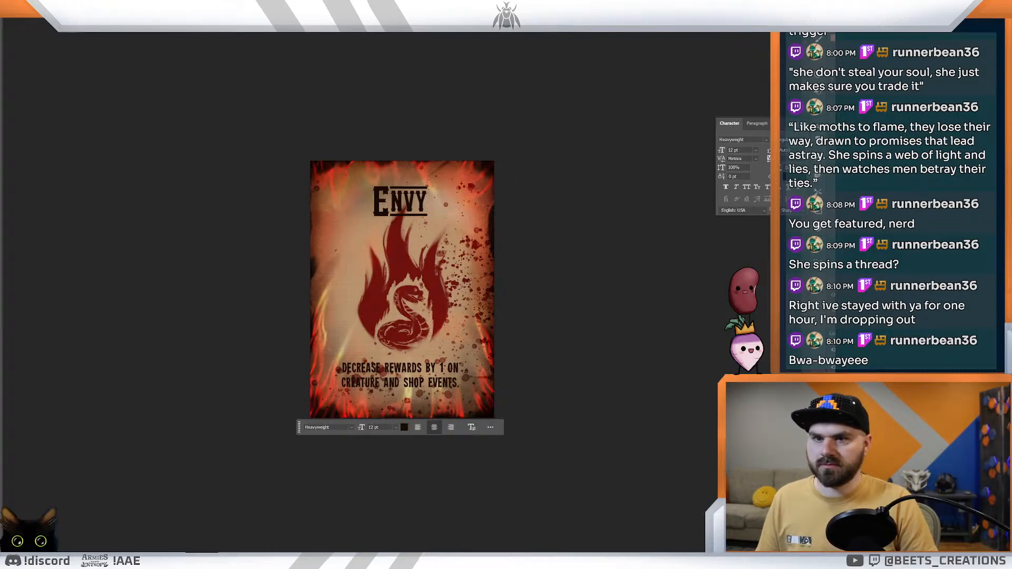
left_click(864, 390)
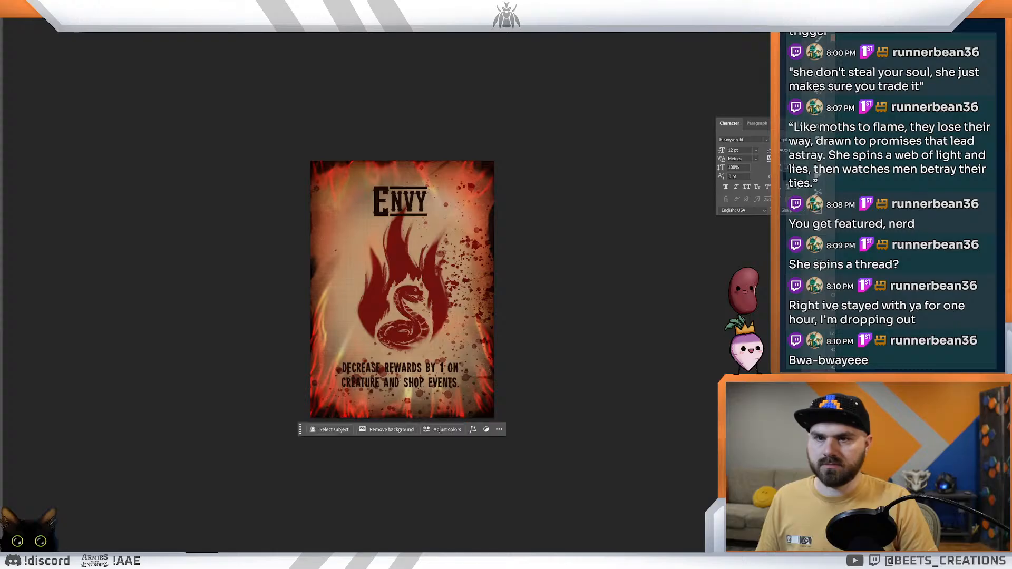
mouse_move(376, 192)
left_mouse_down()
mouse_move(459, 194)
mouse_move(321, 207)
left_mouse_up()
key("v")
key("ctrl+z")
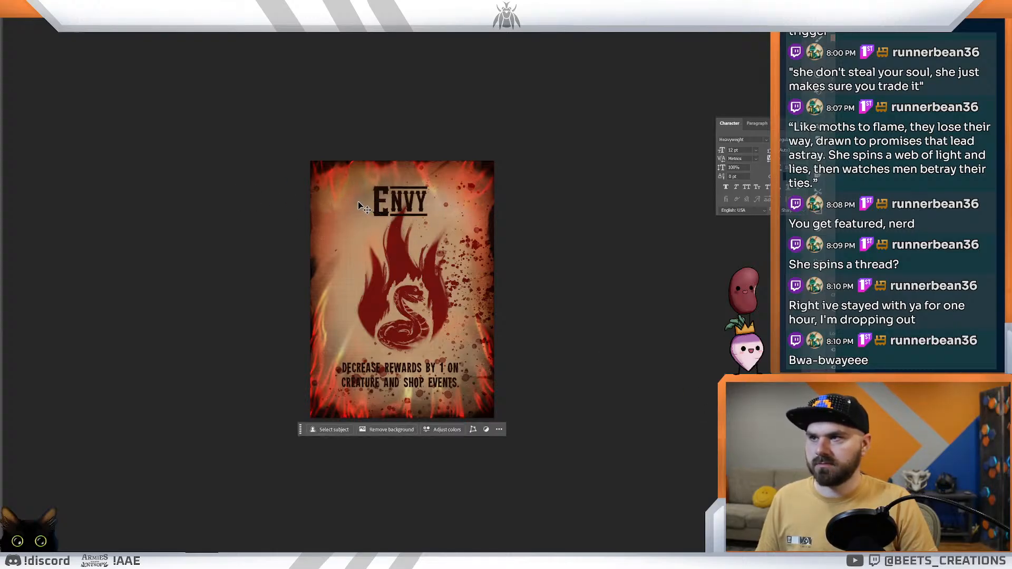
Step: Brush over the Envy mockup to fade its title and effect lettering into the worn paper look
key("b")
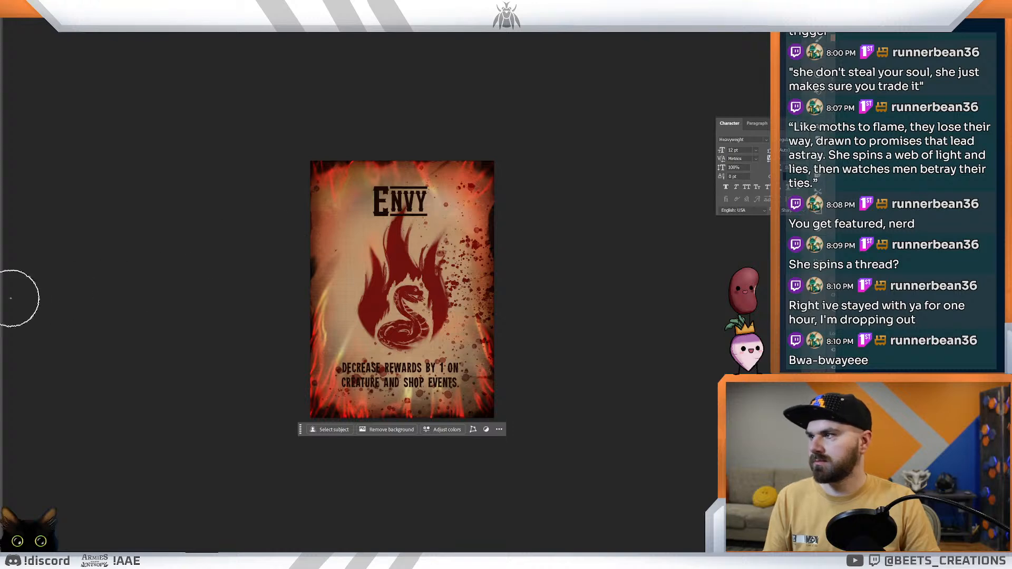
mouse_move(336, 194)
left_mouse_down()
mouse_move(480, 190)
mouse_move(520, 209)
mouse_move(425, 198)
mouse_move(323, 206)
left_mouse_up()
key("bracketleft")
mouse_move(319, 376)
left_mouse_down()
mouse_move(442, 375)
mouse_move(513, 389)
mouse_move(340, 377)
mouse_move(595, 368)
left_mouse_up()
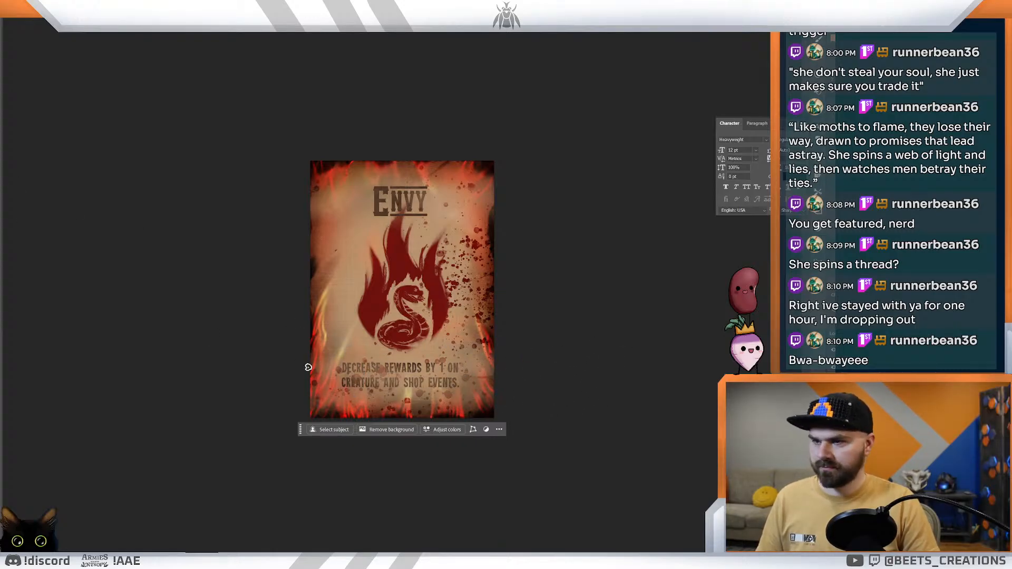
Step: Enlarge the brush and paint around the card's borders and corners, adjusting the brush size to refine the worn overlay
key("bracketright")
key("bracketright")
key("bracketright")
key("bracketright")
key("bracketright")
key("bracketright")
key("bracketright")
key("bracketright")
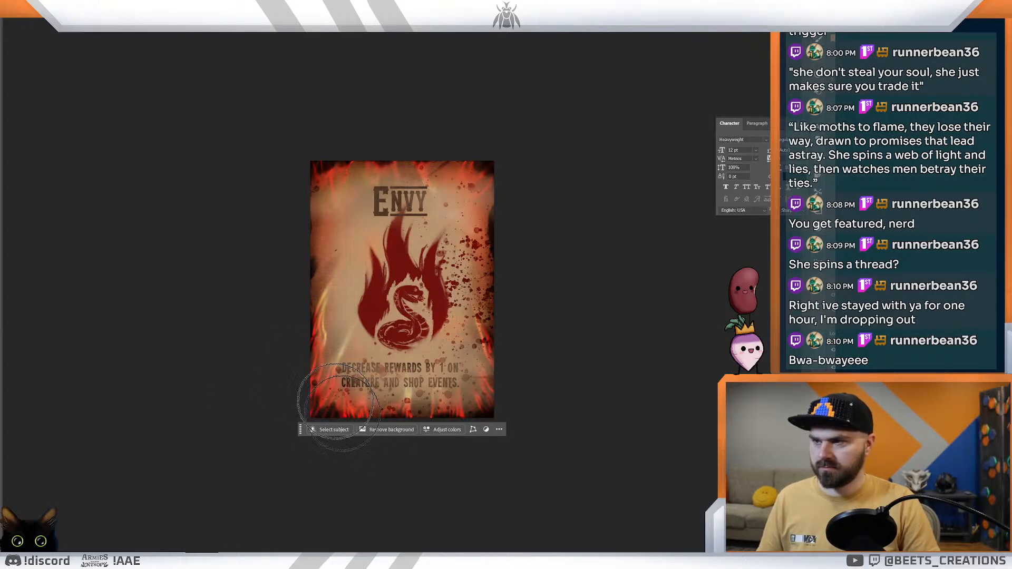
key("bracketright")
key("bracketleft")
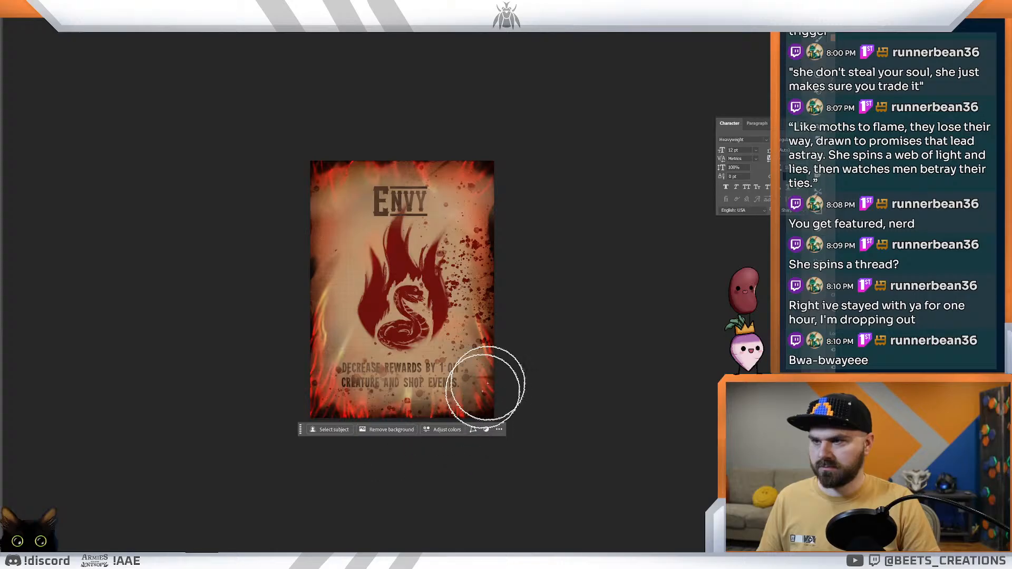
left_click_drag(318, 219, 357, 151)
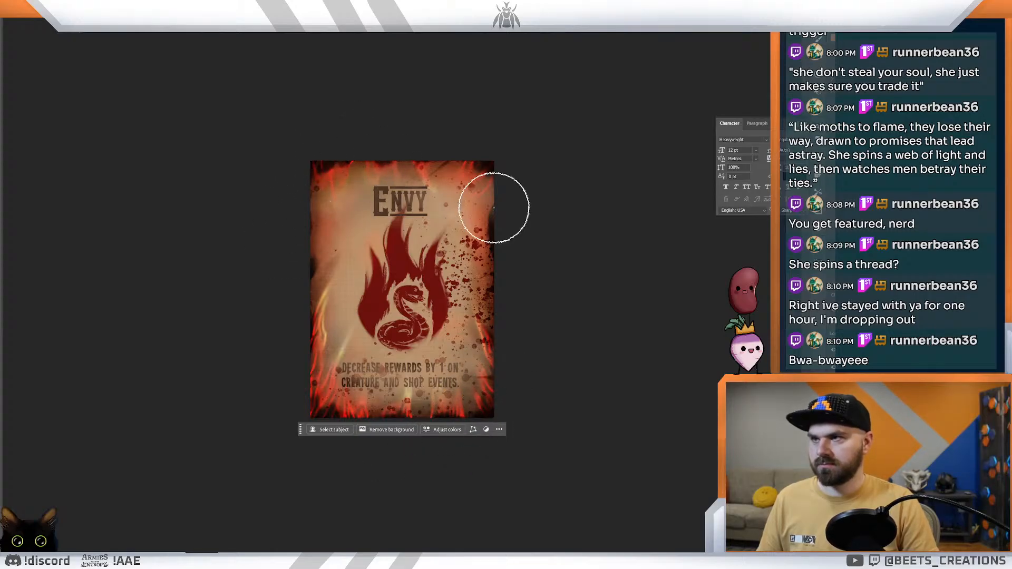
mouse_move(443, 141)
left_mouse_down()
mouse_move(501, 195)
mouse_move(366, 165)
mouse_move(420, 157)
left_mouse_up()
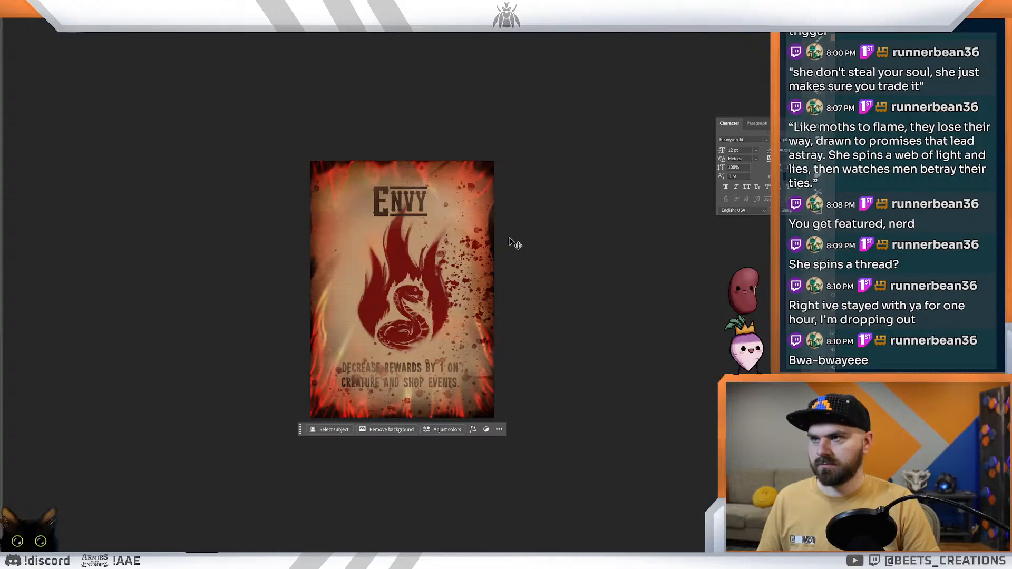
key("bracketleft")
key("bracketleft")
key("bracketleft")
key("bracketleft")
key("bracketleft")
key("bracketleft")
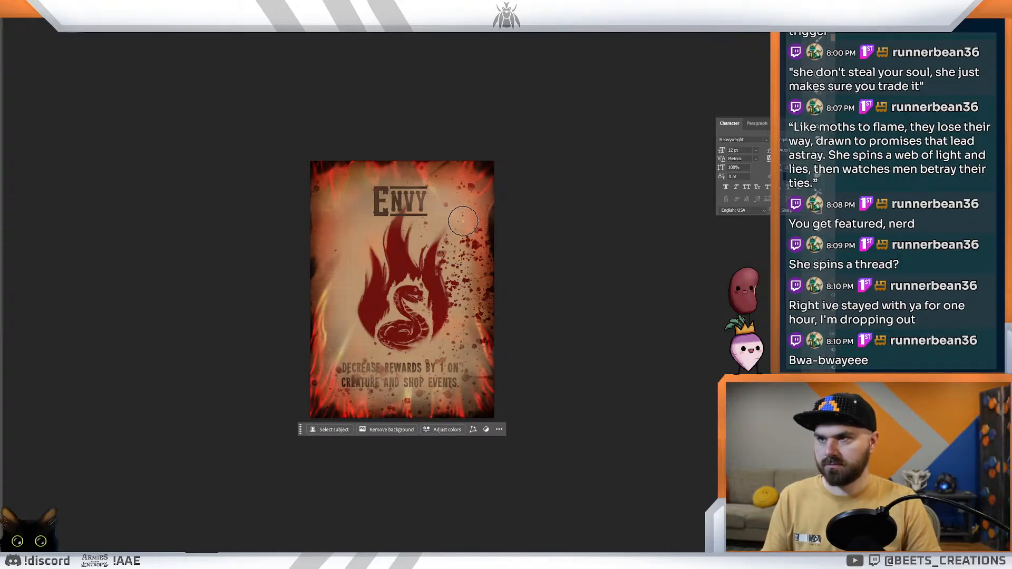
key("bracketright")
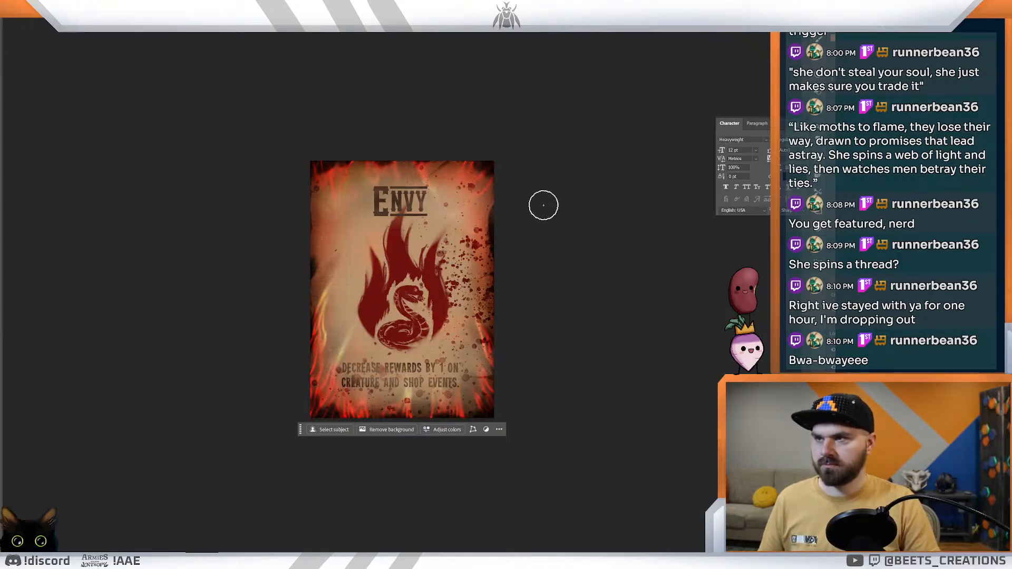
key("bracketleft")
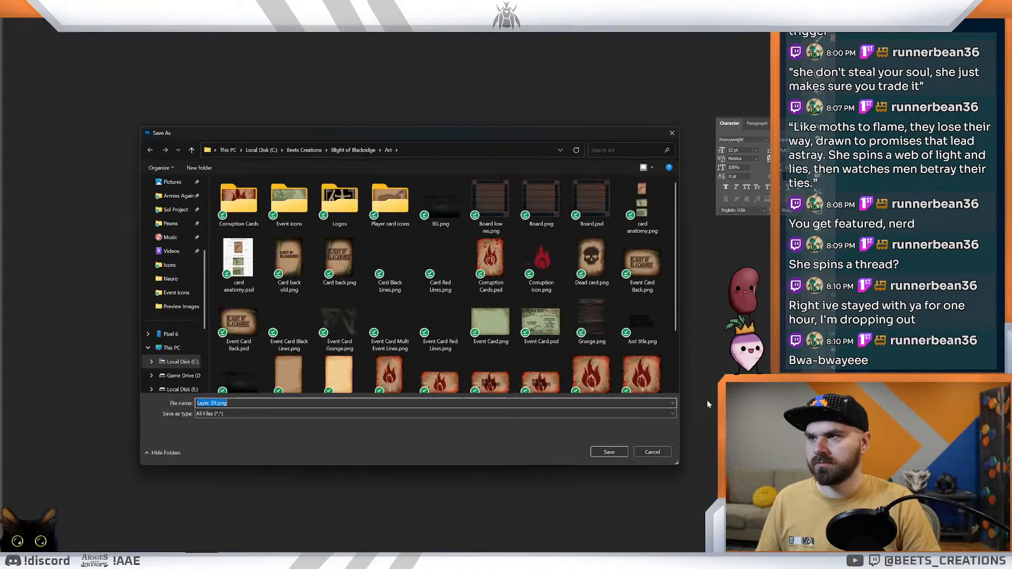
Step: Isolate the worn overlay on a transparent background and export it as a PNG named Corruption Grunge in the Art folder
left_click(672, 135)
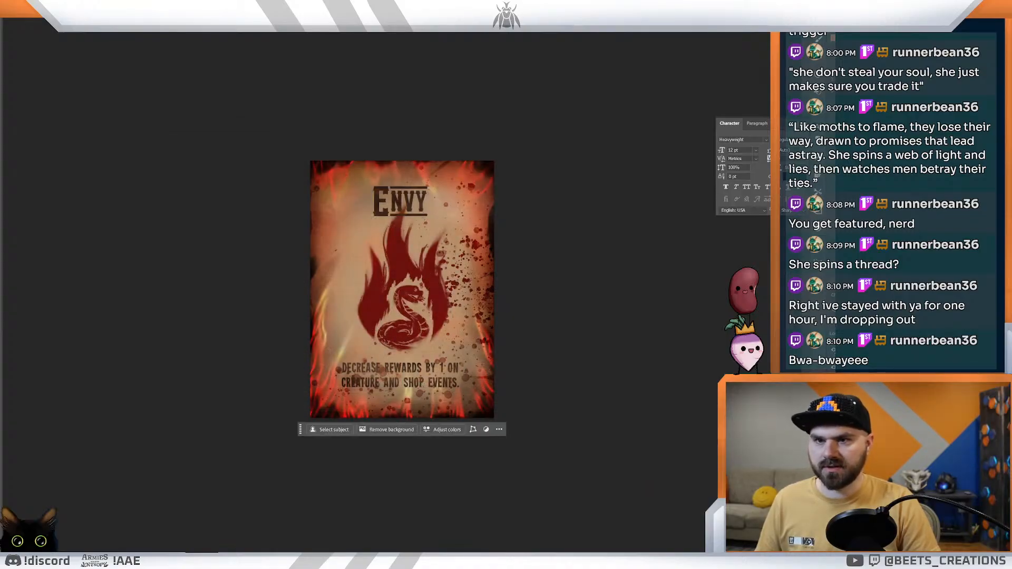
left_click(833, 350, "alt")
left_click(1, 14)
mouse_move(4, 122)
left_click(66, 124)
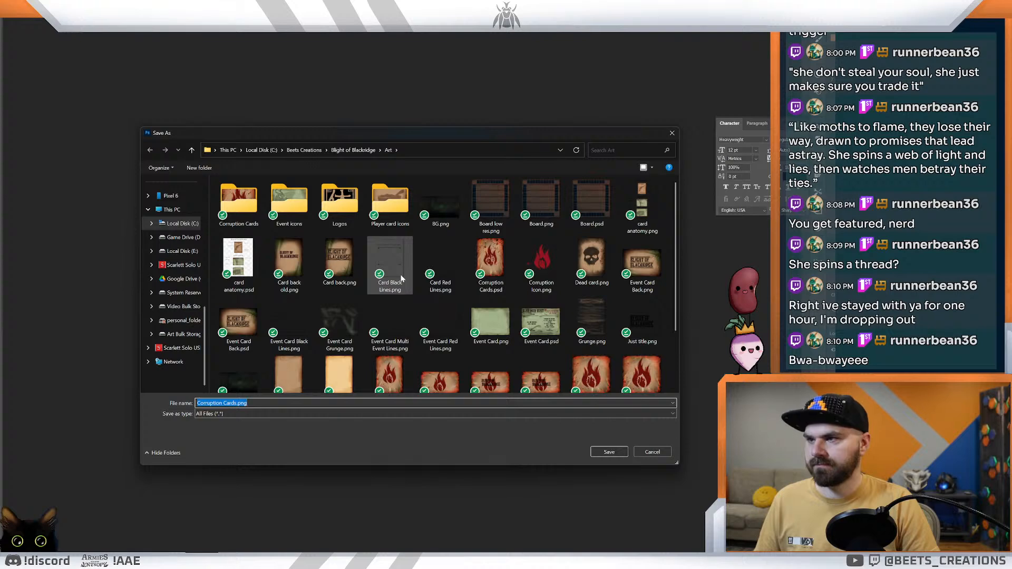
type("Cor")
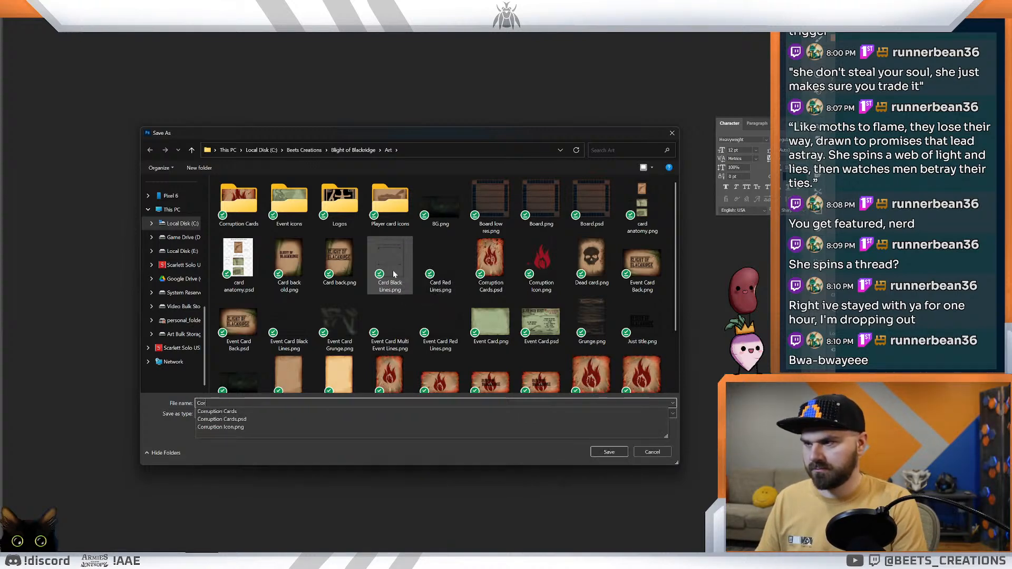
type("ruption Grun")
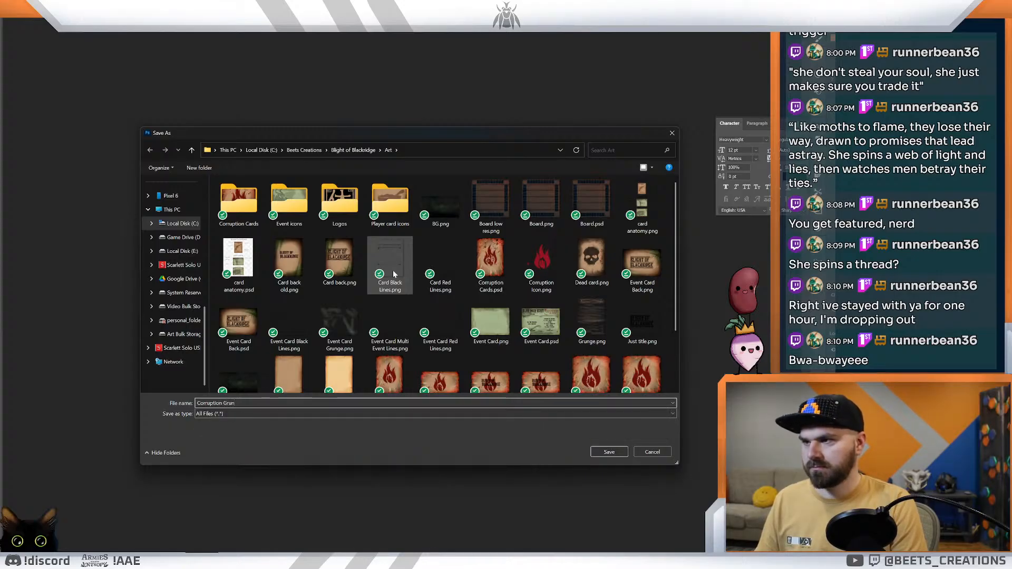
type("ge")
key("Return")
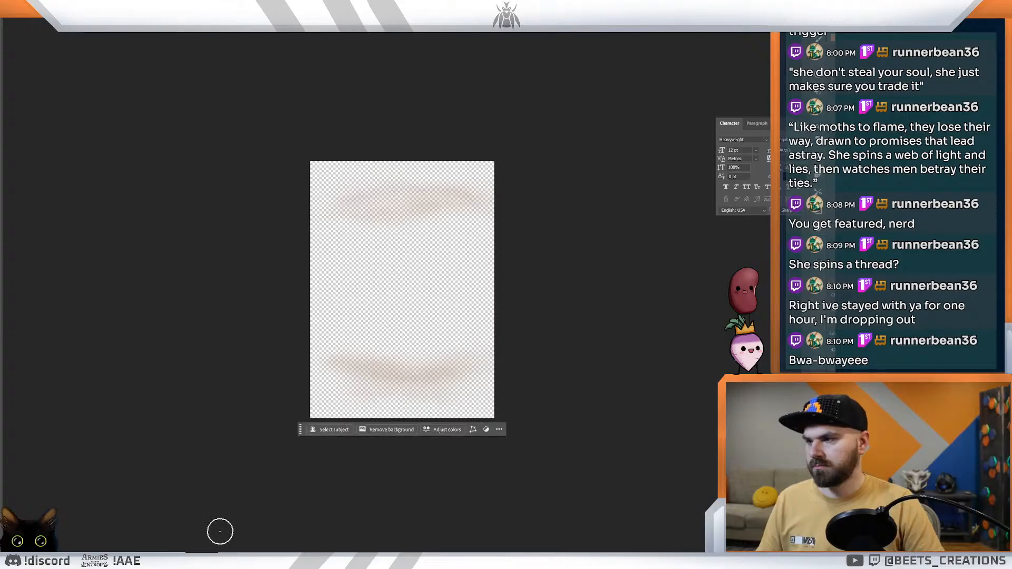
Step: Switch to Dextrous and upload the exported Corruption Grunge image to the image library
mouse_move(88, 560)
left_click(123, 545)
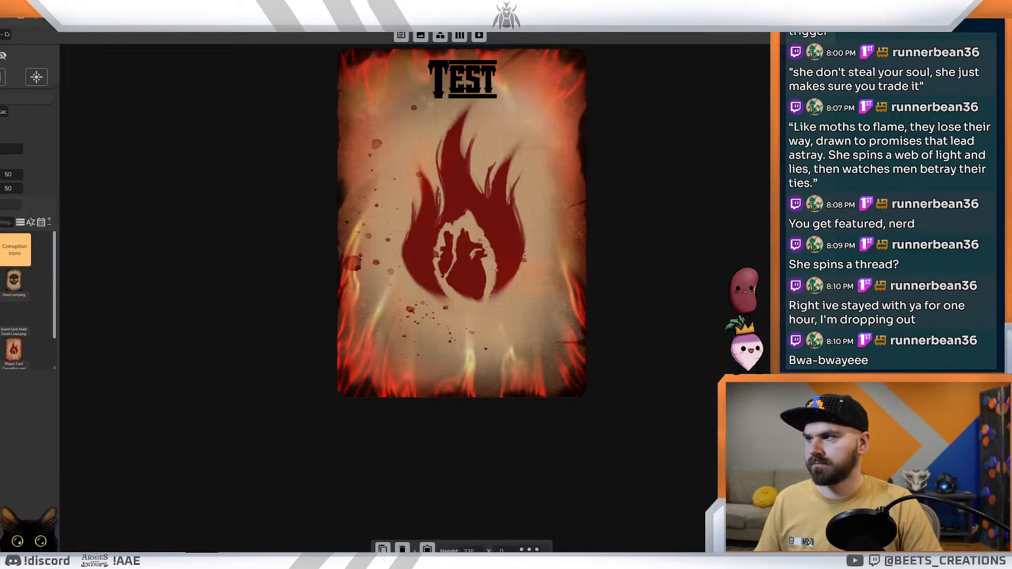
mouse_move(30, 560)
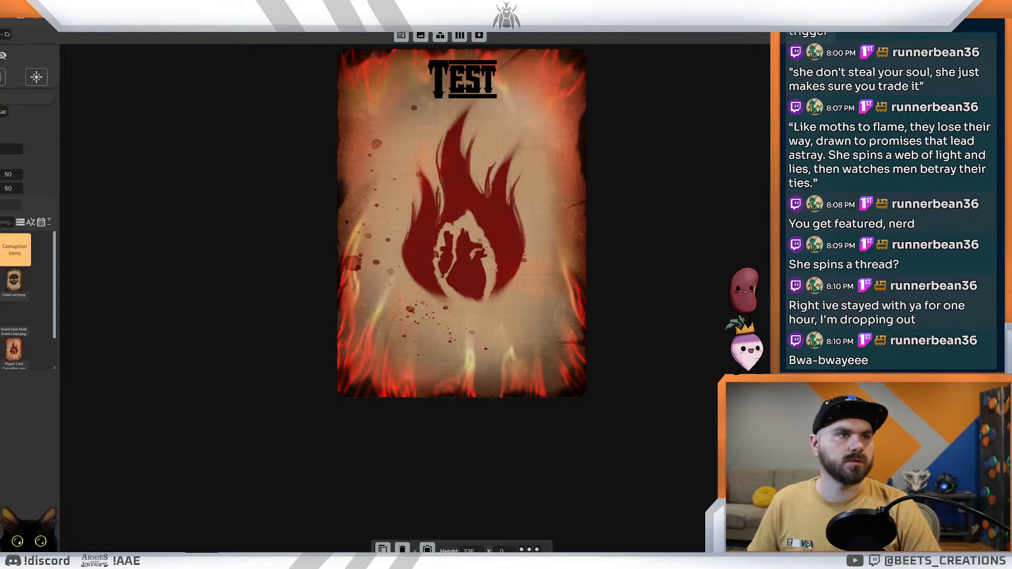
left_click_drag(767, 403, 23, 319)
left_click(443, 313)
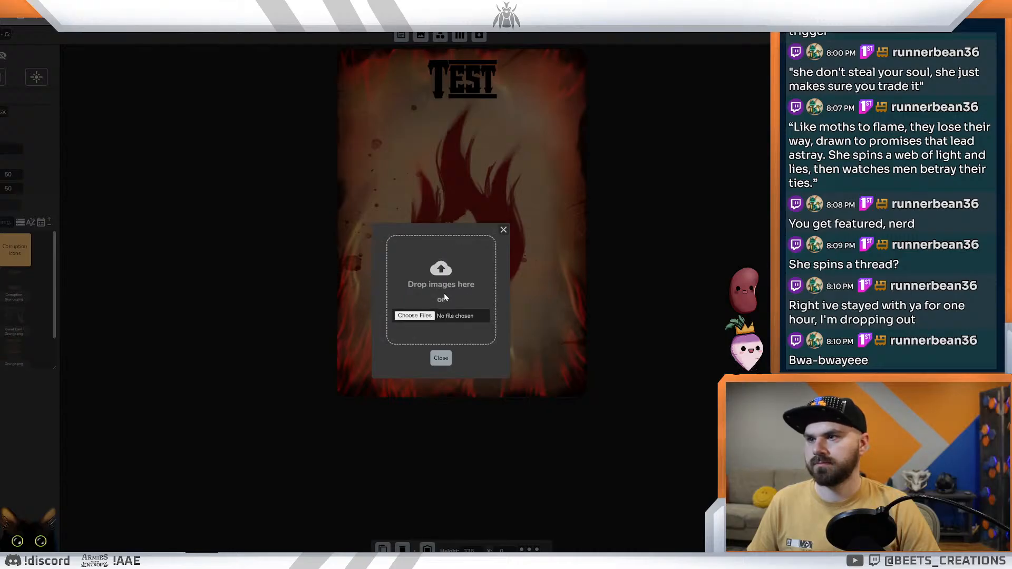
left_click(503, 230)
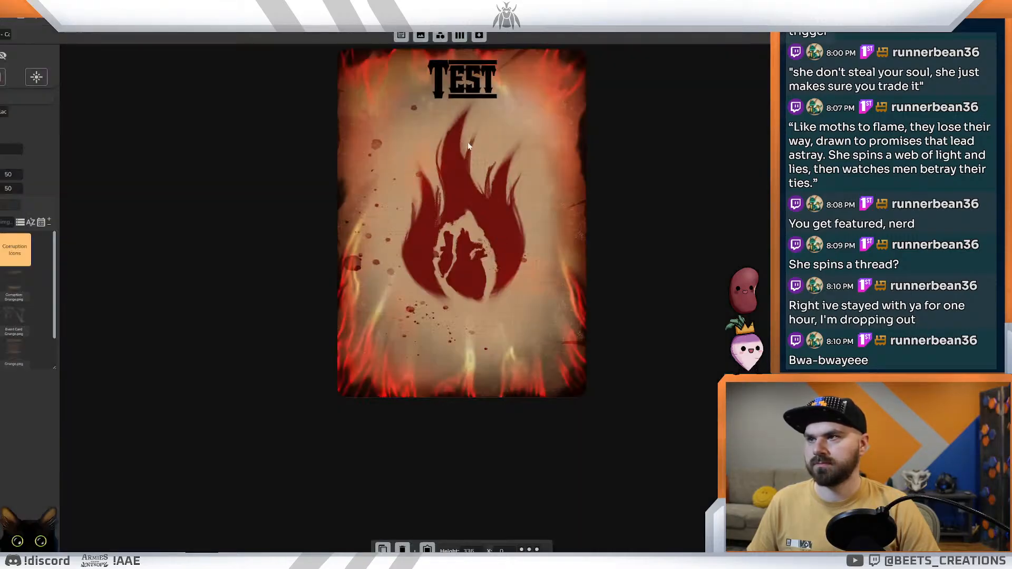
Step: Undo the last title move and set the card layout's grunge overlay to Corruption Grunge.png
key("ctrl+z")
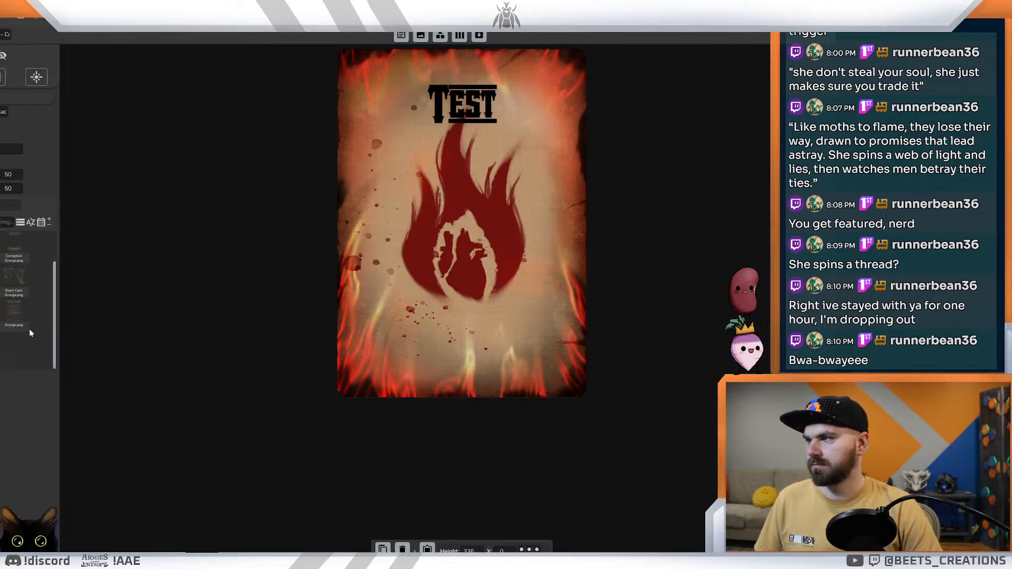
left_click(17, 282)
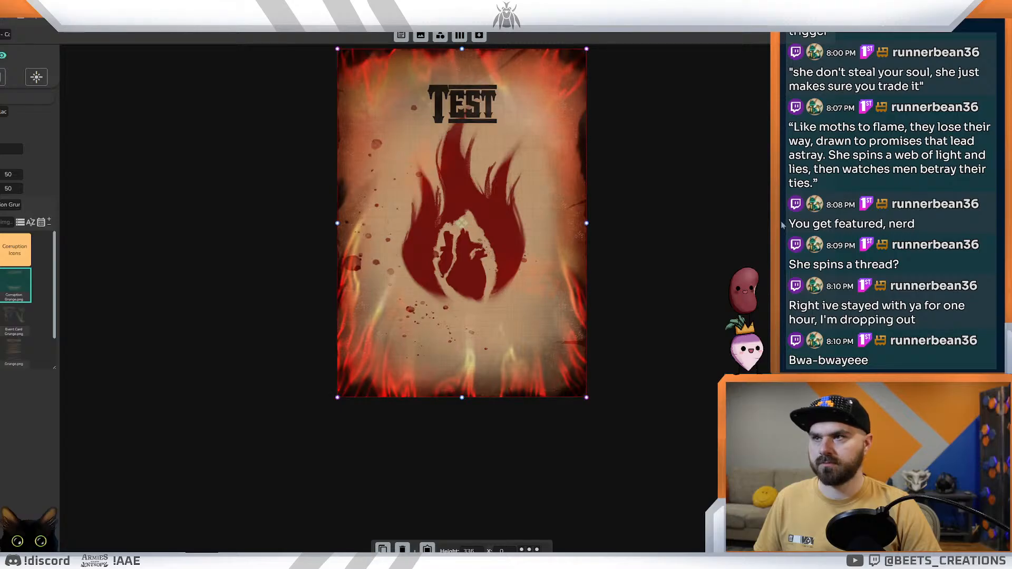
left_click(739, 247)
Step: Go to the card data view and examine the worn lettering on the later Corruption cards, including Oppressive and Neglect
key("ctrl+Tab")
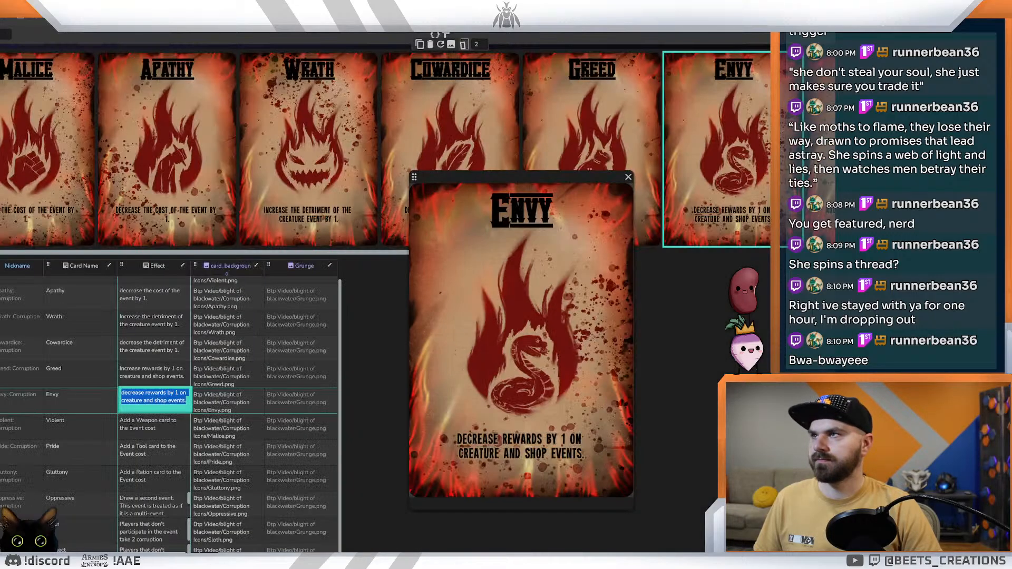
key("ctrl+Tab")
key("ctrl+Tab")
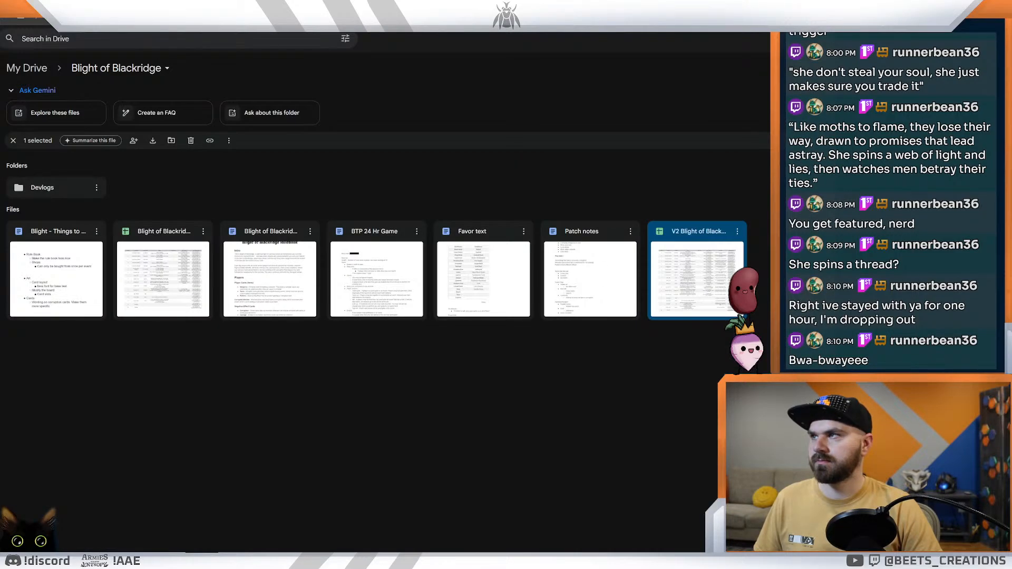
key("ctrl+Tab")
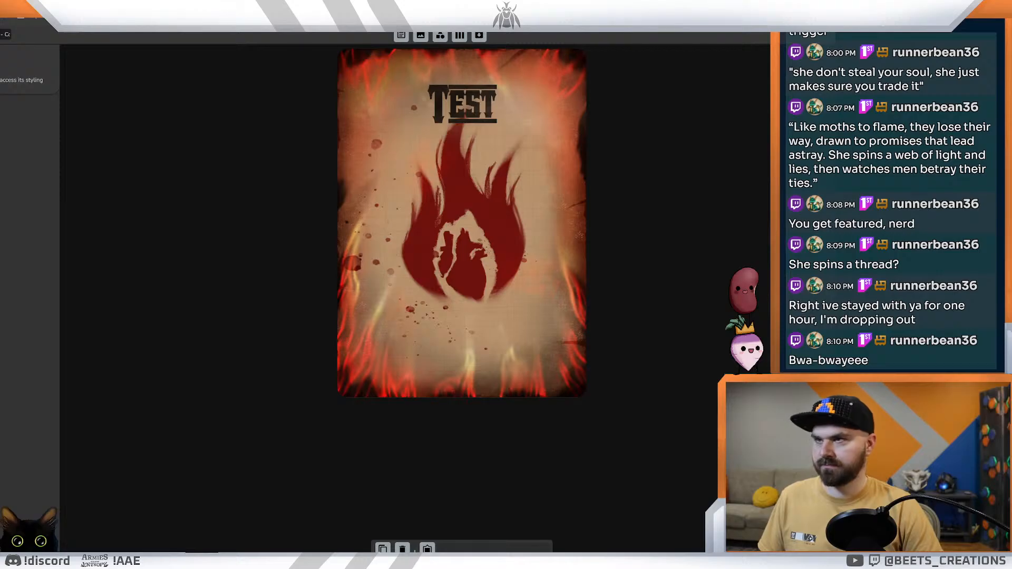
key("ctrl+Tab")
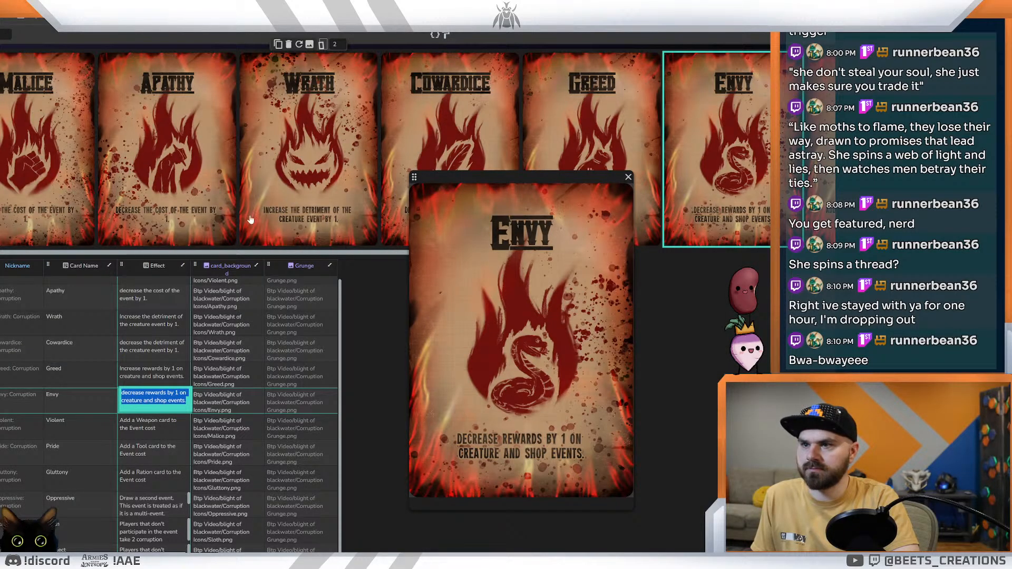
left_click_drag(229, 251, 439, 258)
left_click(720, 129)
left_click(720, 129)
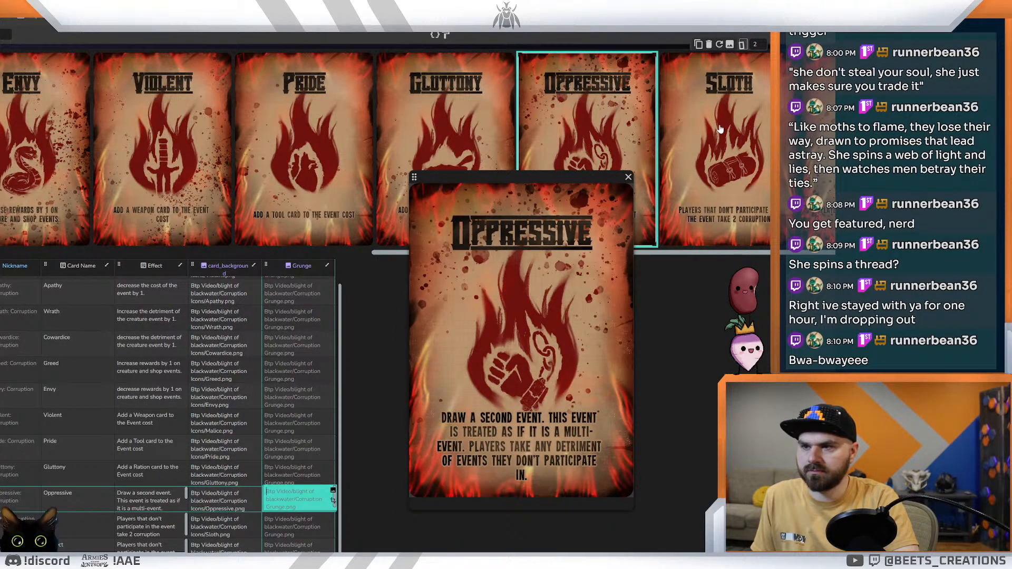
left_click(720, 129)
key("Down")
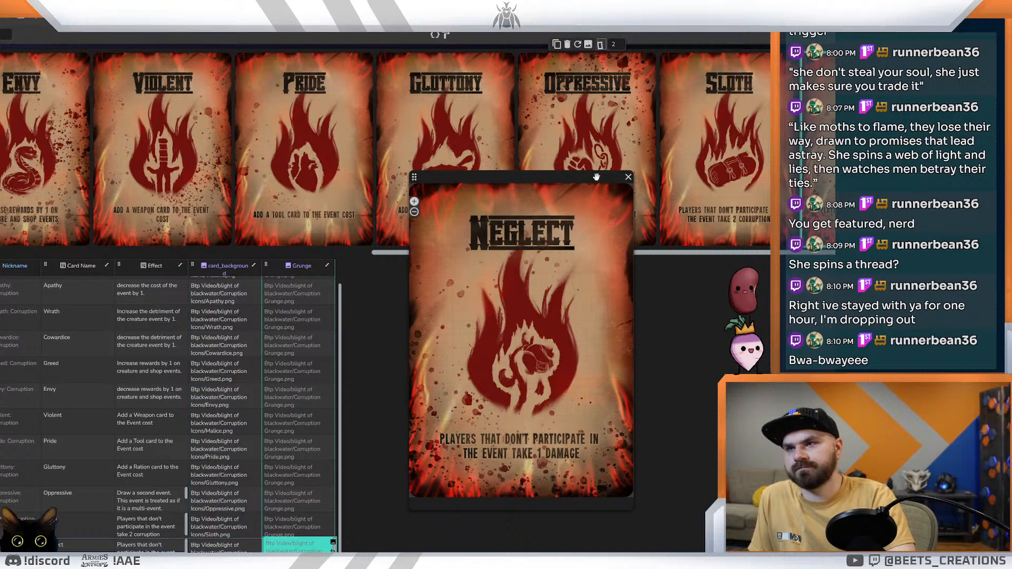
Step: Preview the Corruption cards in reverse order from Gluttony back to Malice to compare their worn lettering
left_click(503, 167)
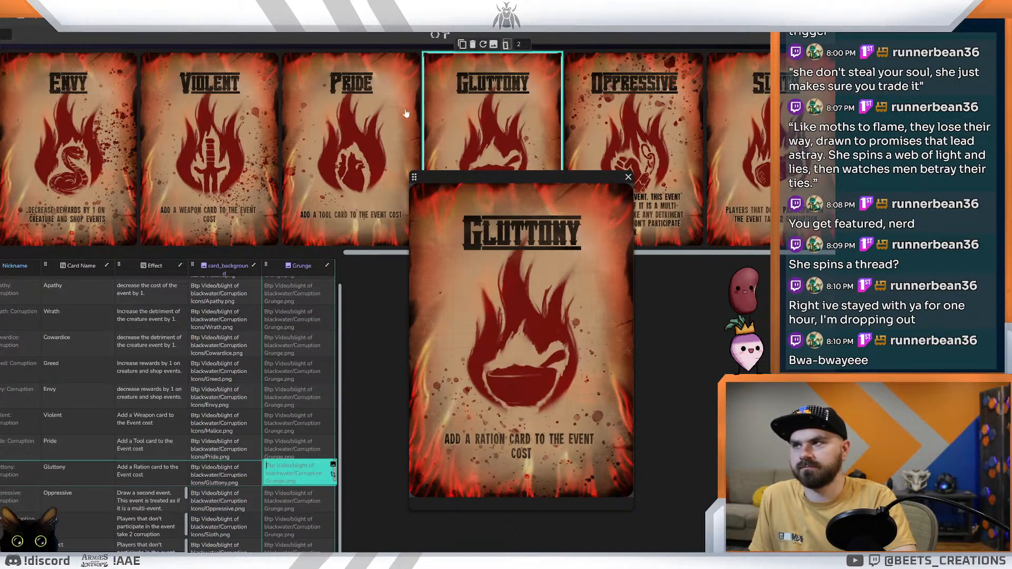
left_click(324, 116)
left_click(324, 116)
left_click(348, 122)
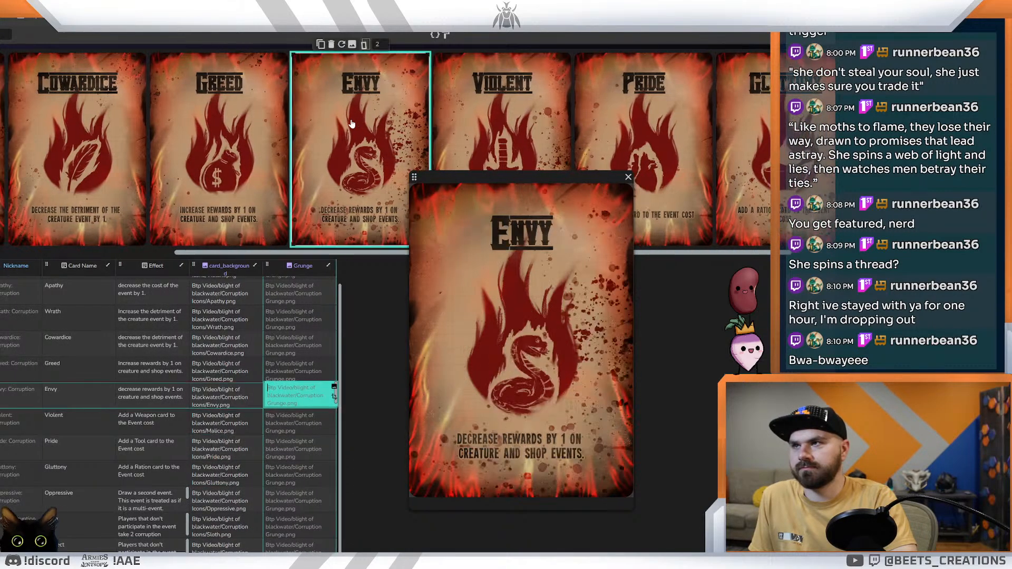
left_click(348, 122)
left_click(348, 122)
left_click(348, 122)
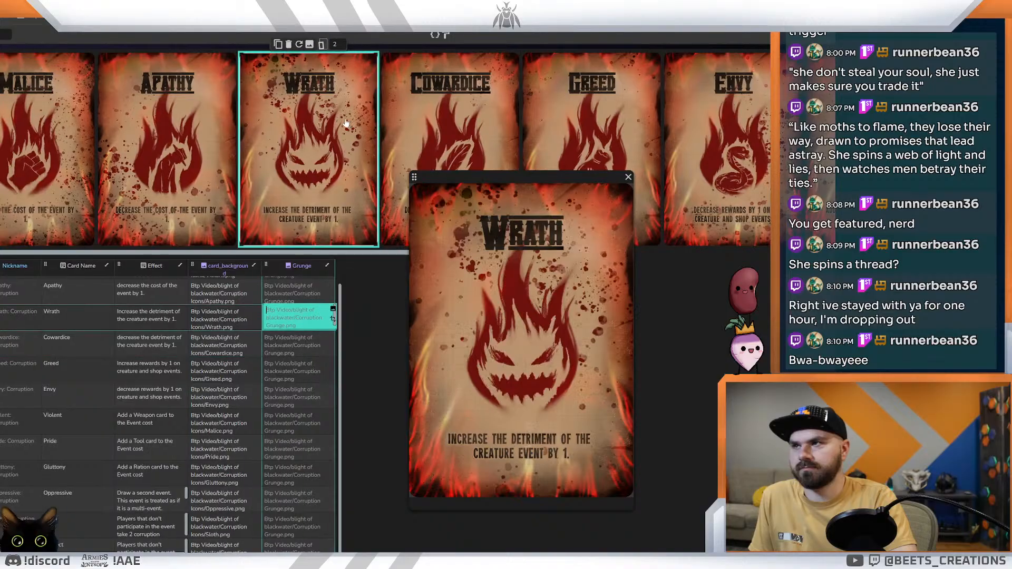
left_click(201, 125)
left_click(31, 127)
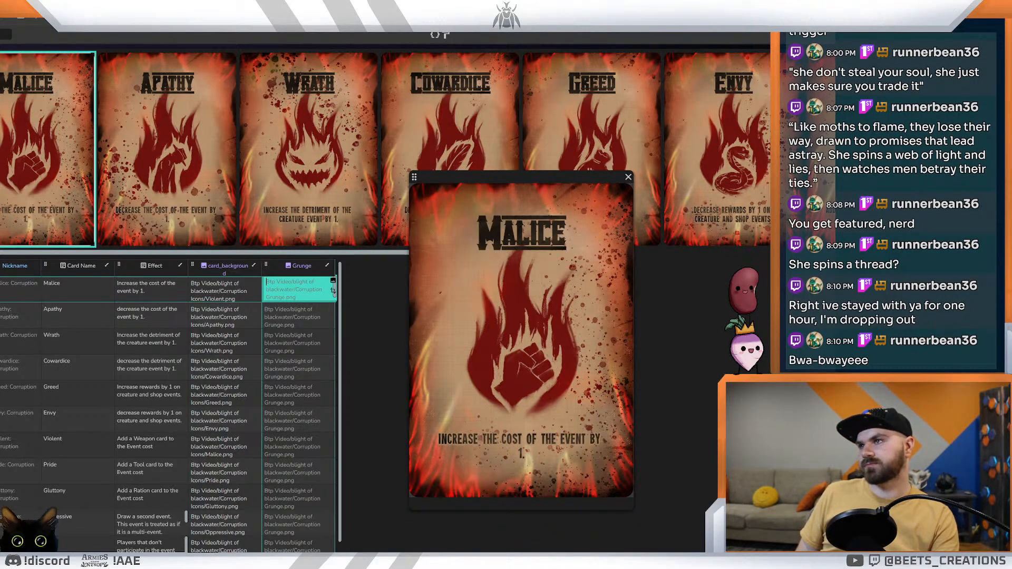
Step: Hide the title text element in the card layout and return to the card data view
key("ctrl+Tab")
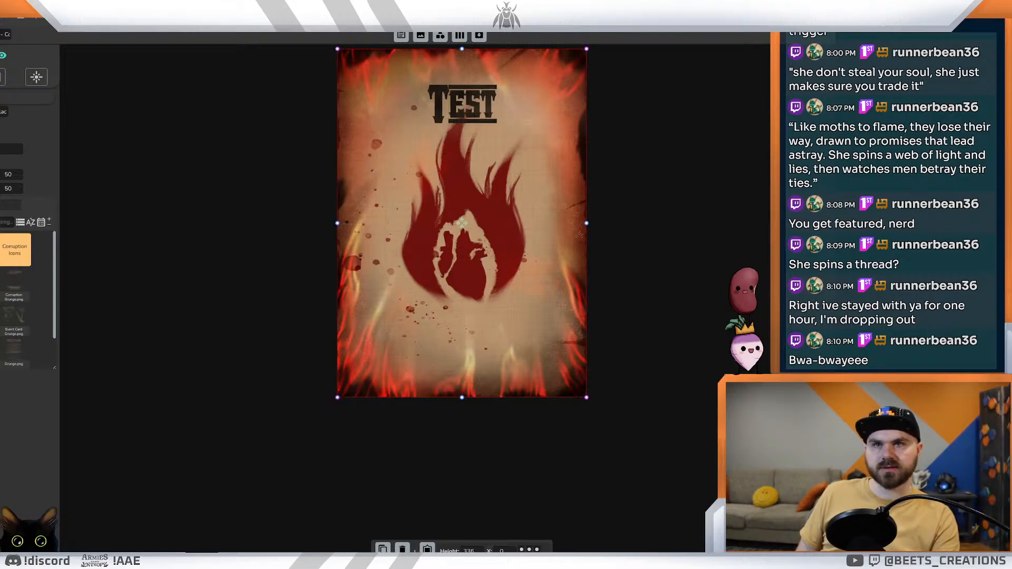
key("ctrl+Tab")
key("ctrl+Tab")
key("ctrl+Tab")
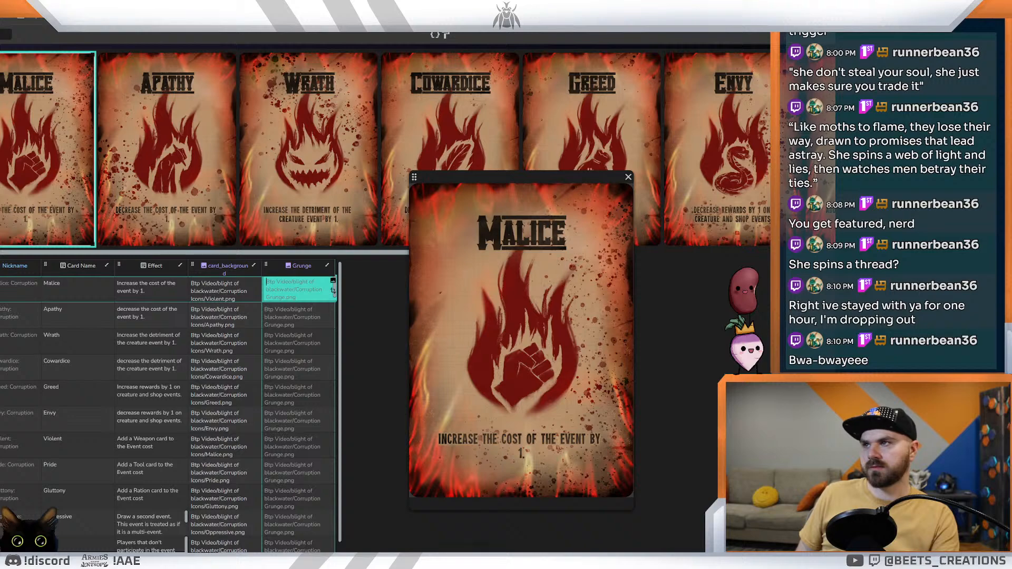
key("ctrl+Tab")
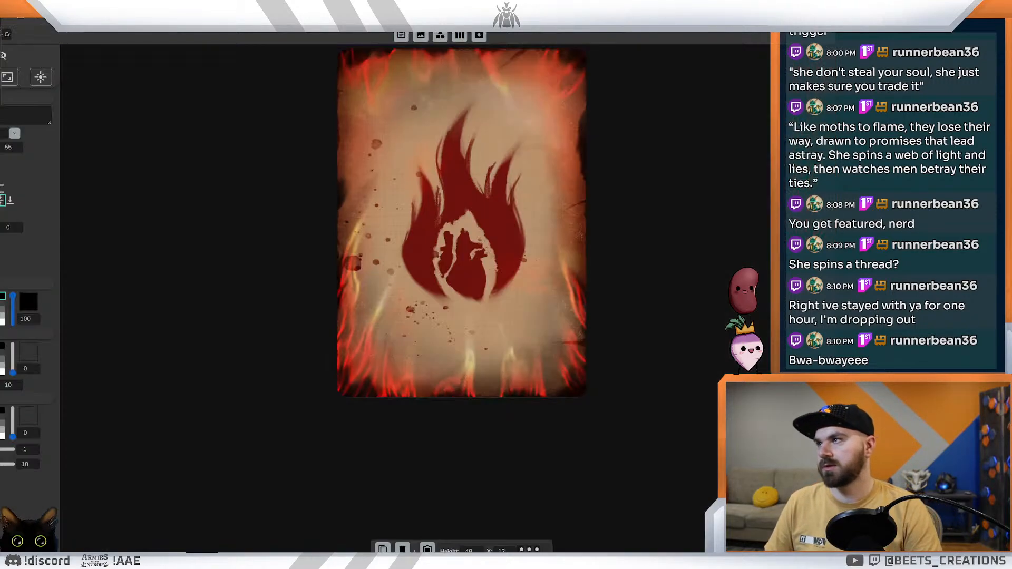
key("ctrl+Tab")
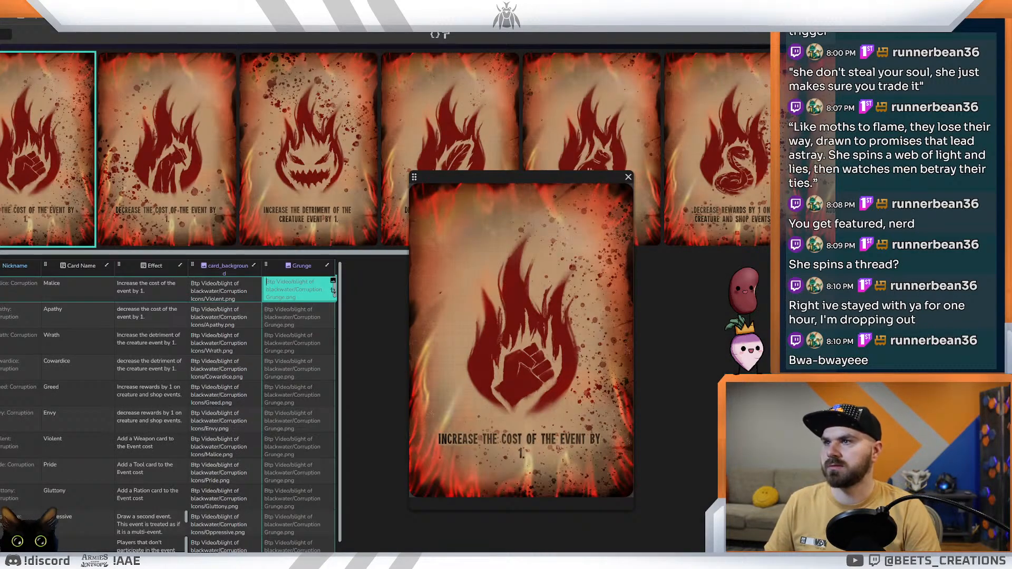
left_click_drag(231, 253, 199, 252)
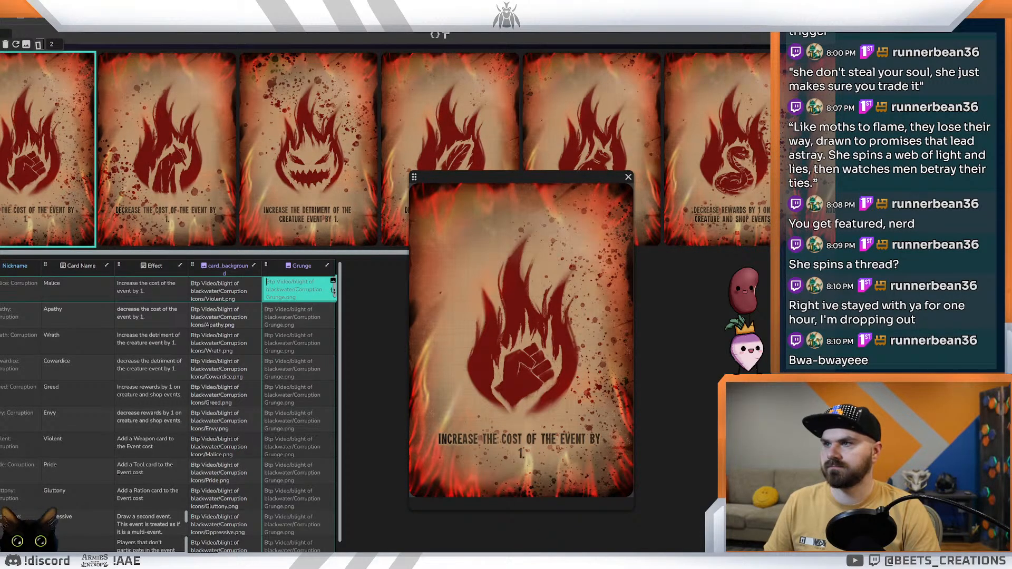
key("ctrl+Tab")
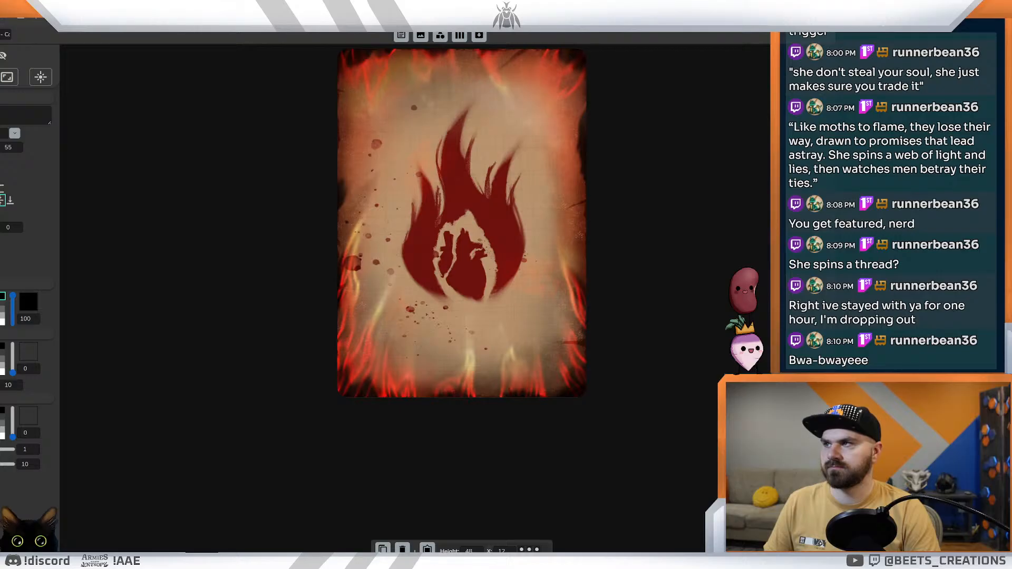
key("alt+Tab")
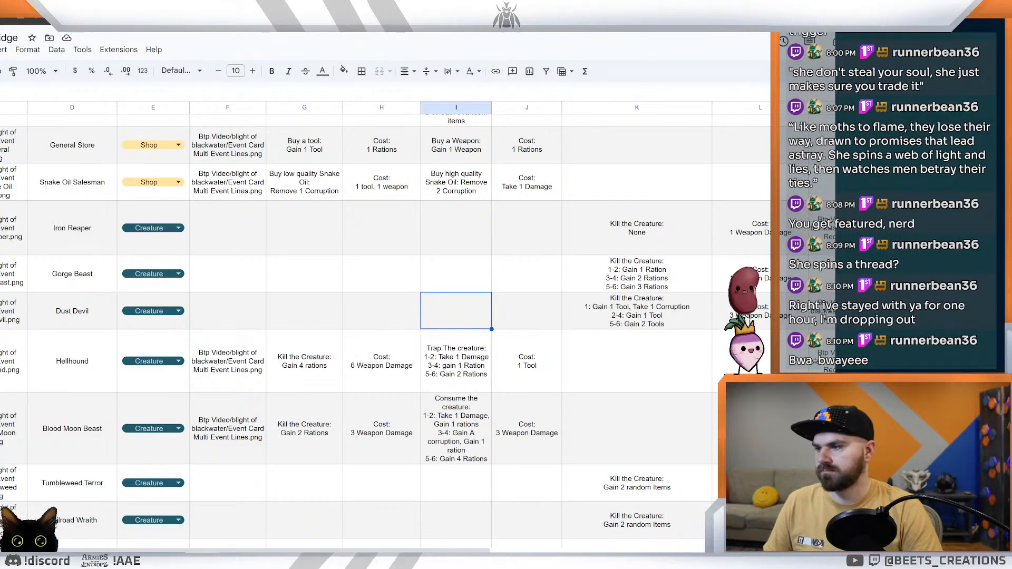
left_click(97, 558)
key("ctrl+shift+Tab")
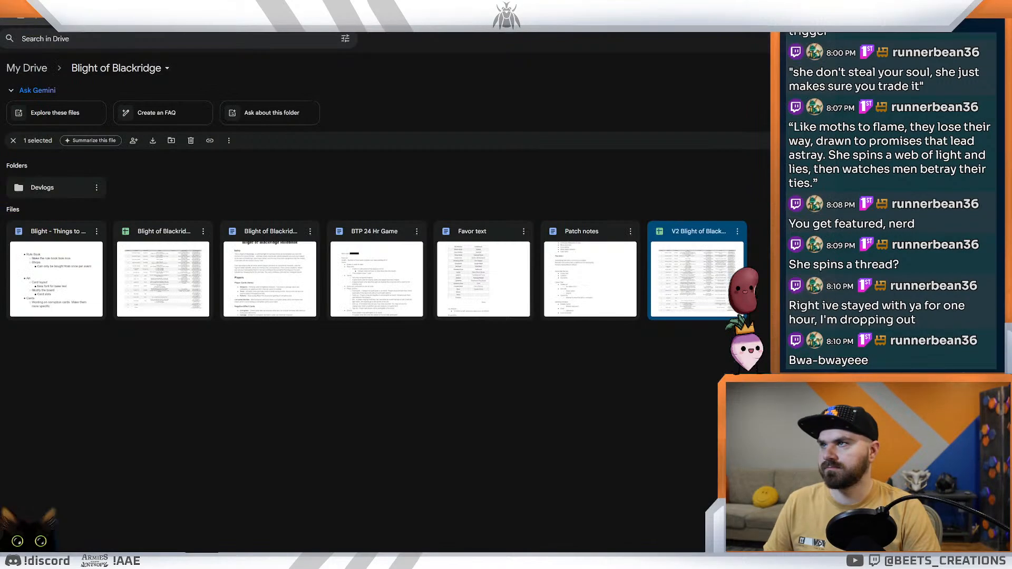
key("ctrl+shift+Tab")
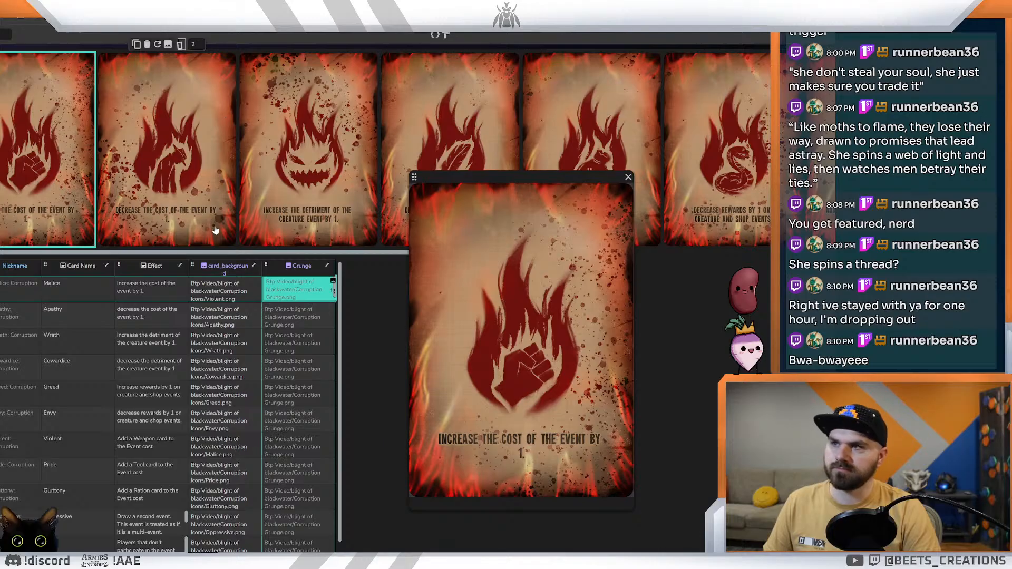
Step: Preview the Corruption cards without their titles, including Pride, Gluttony, Oppressive and Sloth, to judge the untitled layout
left_click_drag(147, 251, 82, 214)
left_click(459, 157)
left_click(556, 120)
left_click(648, 112)
left_click(681, 112)
left_click(680, 110)
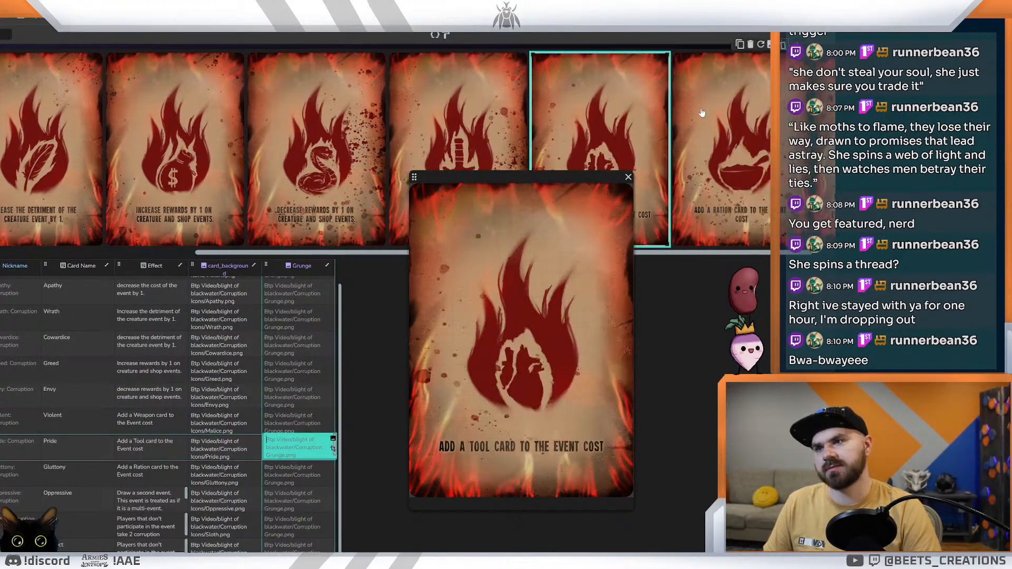
left_click(701, 113)
left_click(703, 113)
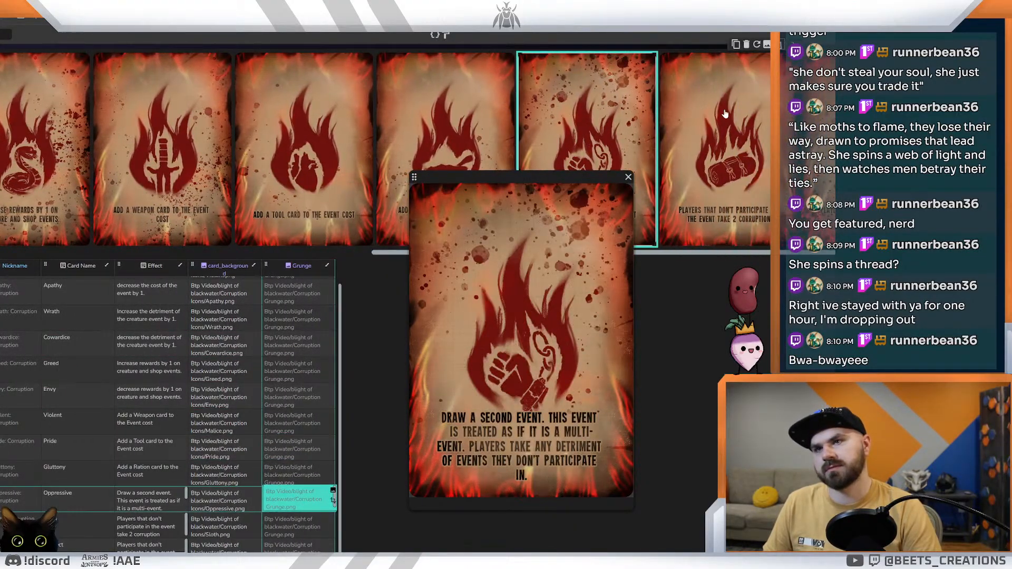
left_click(720, 114)
left_click(782, 116)
left_click(684, 118)
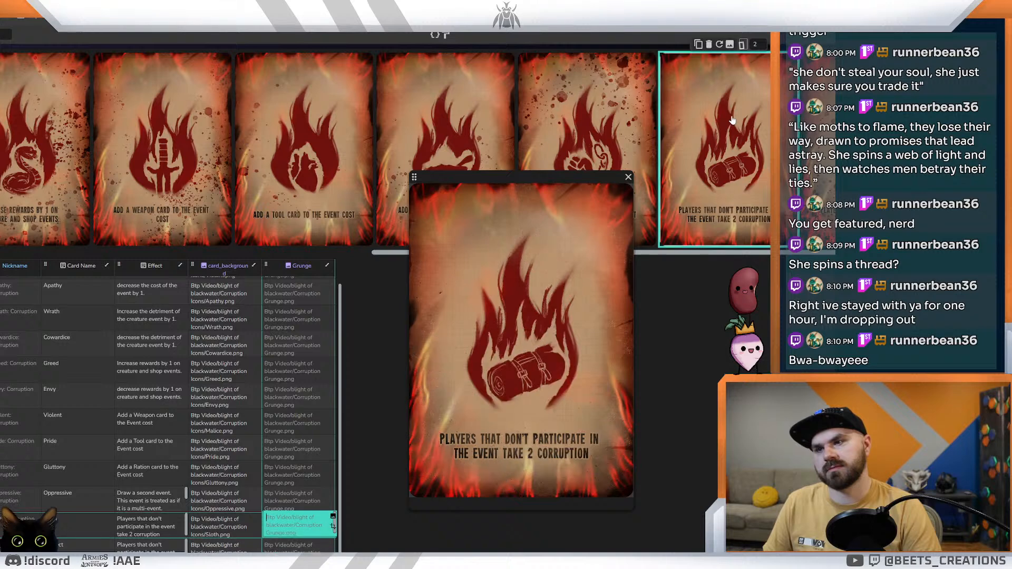
left_click(626, 113)
left_click(490, 103)
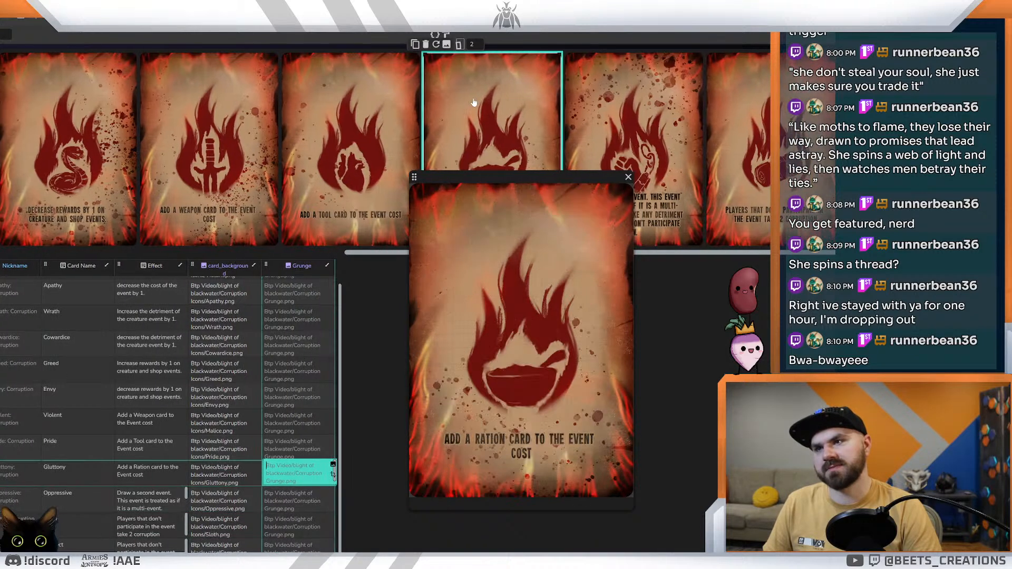
left_click(371, 108)
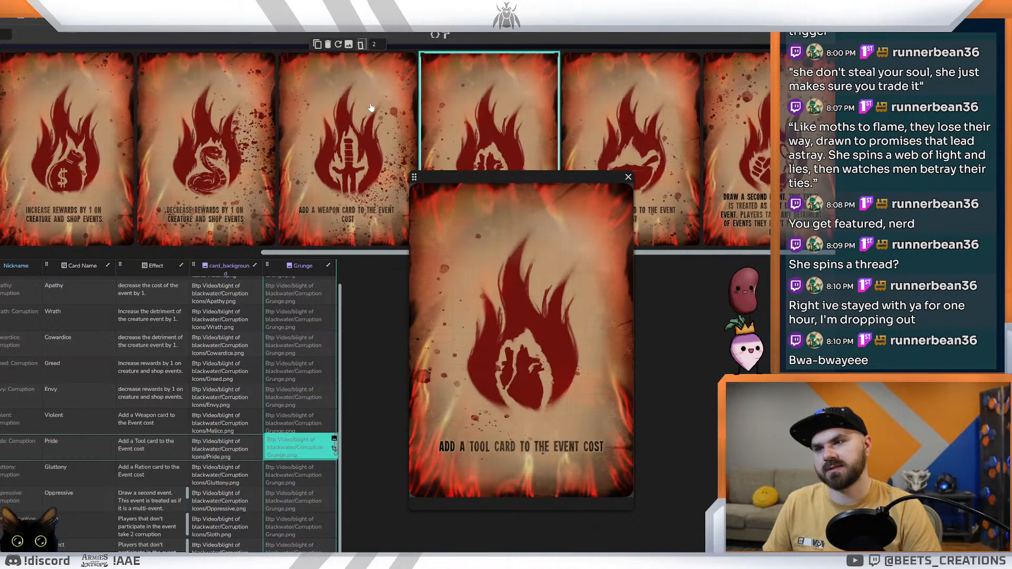
Step: Preview the Violent card without its title, and turn the title text element back on in the card layout
left_click(370, 107)
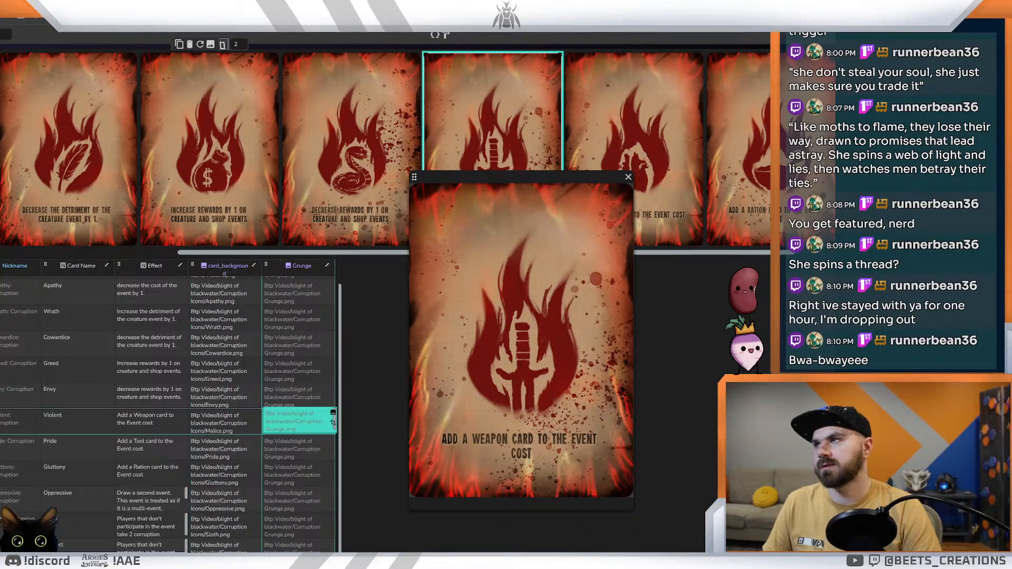
left_click(211, 9)
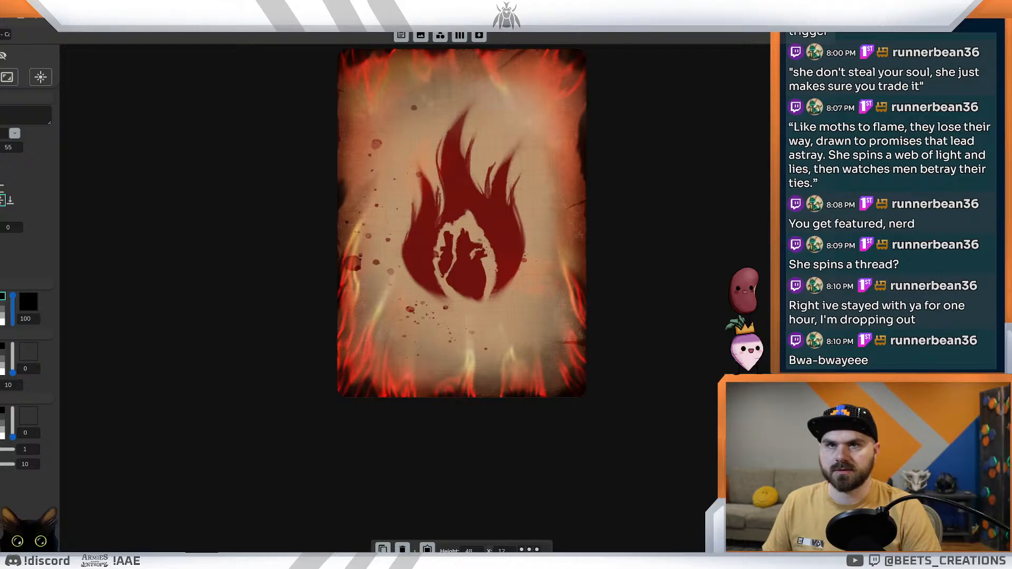
left_click(2, 55)
left_click(2, 137)
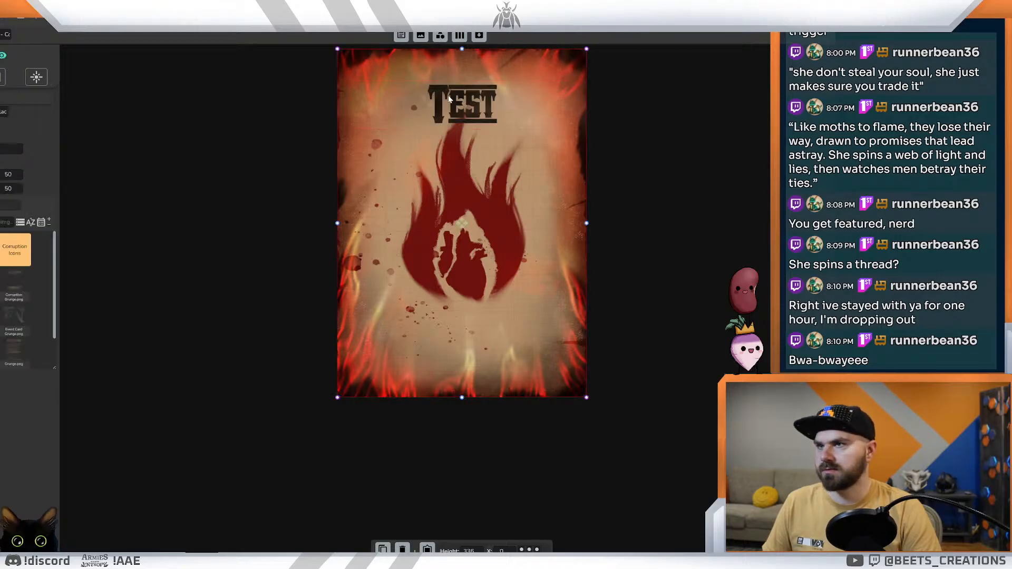
left_click(696, 213)
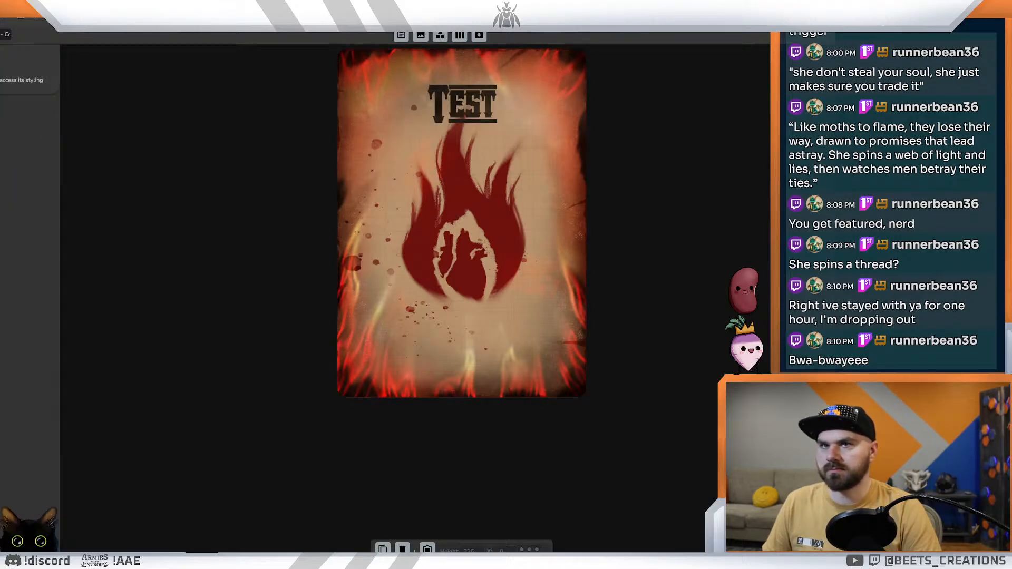
Step: Change the title text's font to the plain bold condensed all-caps typeface
left_click(463, 106)
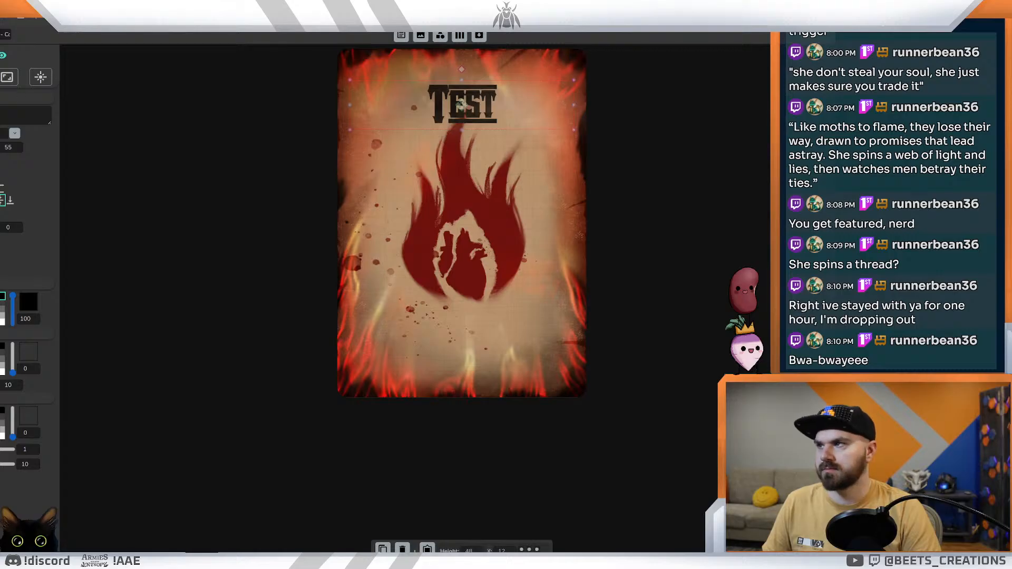
left_click(12, 115)
left_click(14, 134)
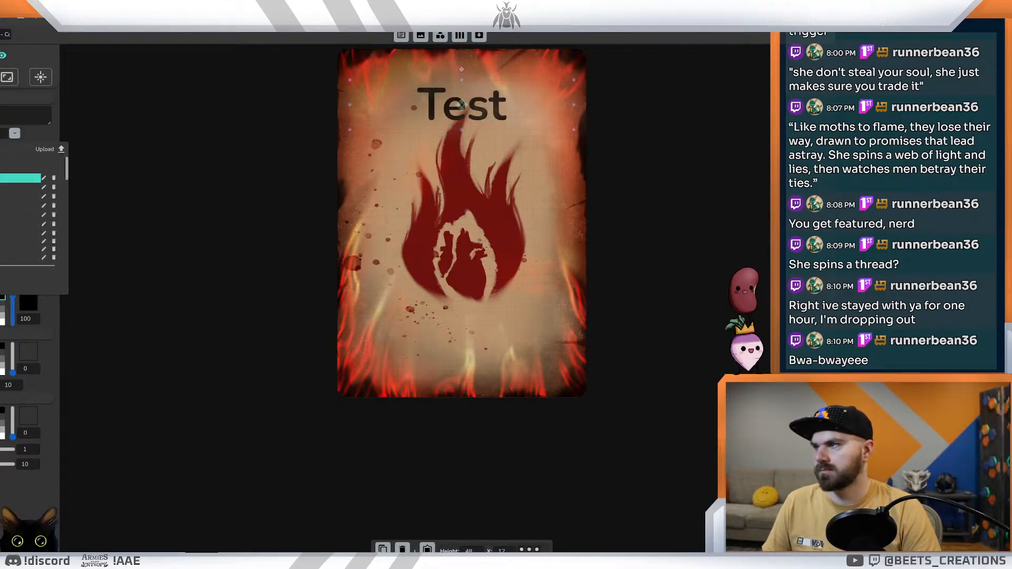
left_click(10, 241)
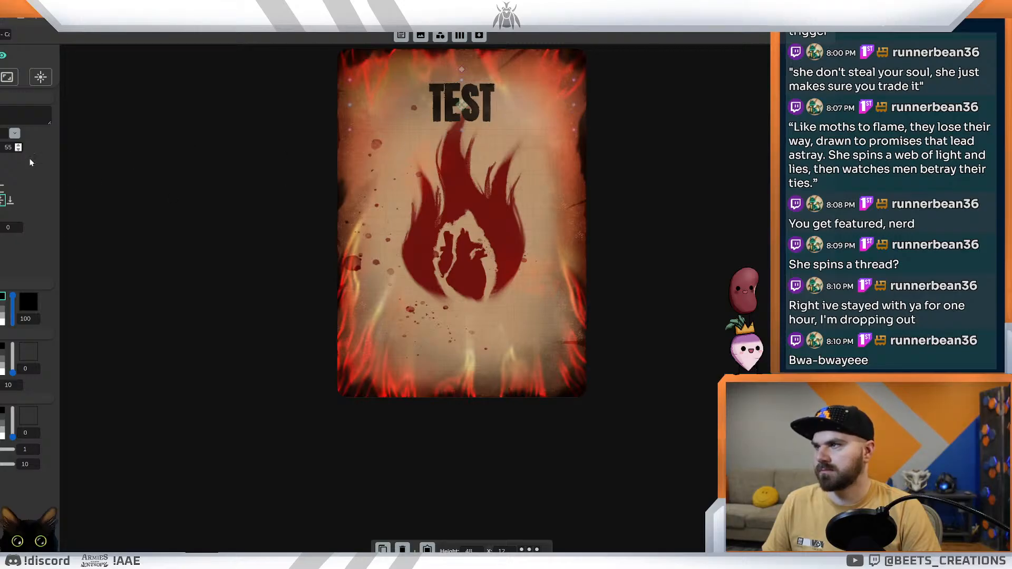
Step: Set the title's font size to 16 and move it to just beneath the flame icon
left_click(462, 223)
left_click(462, 342)
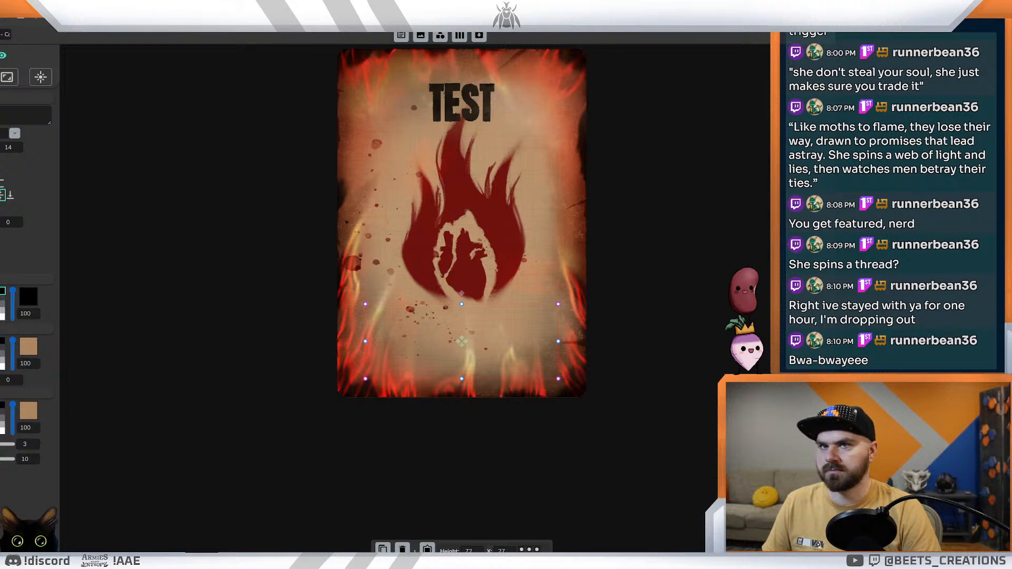
left_click(461, 104)
left_click(17, 147)
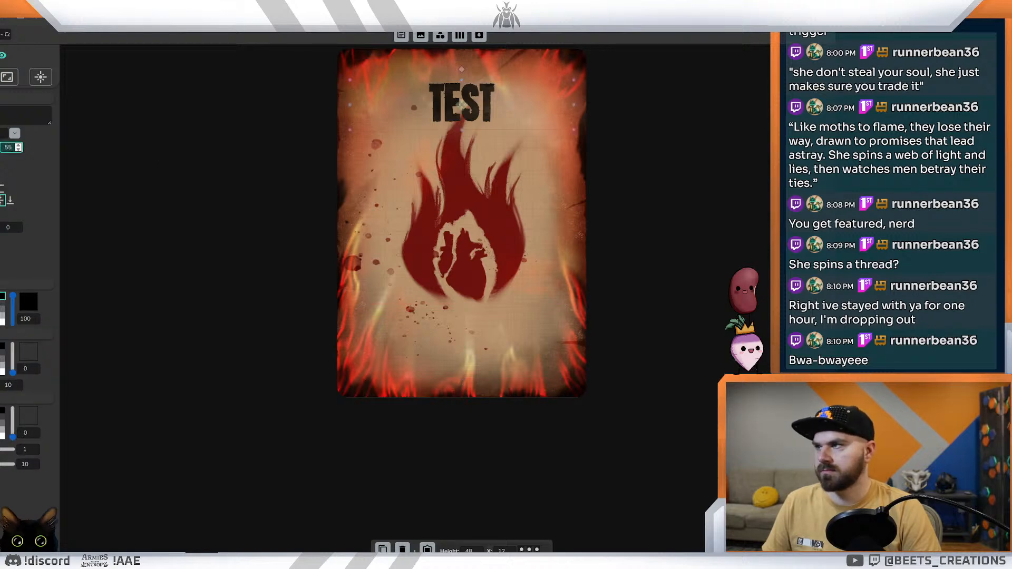
key("BackSpace")
key("BackSpace")
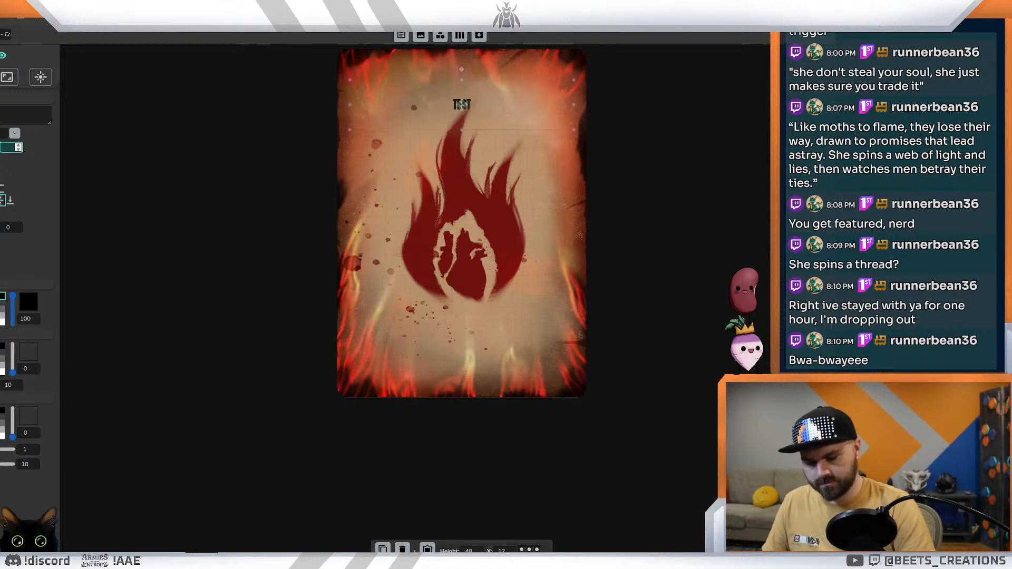
type("16")
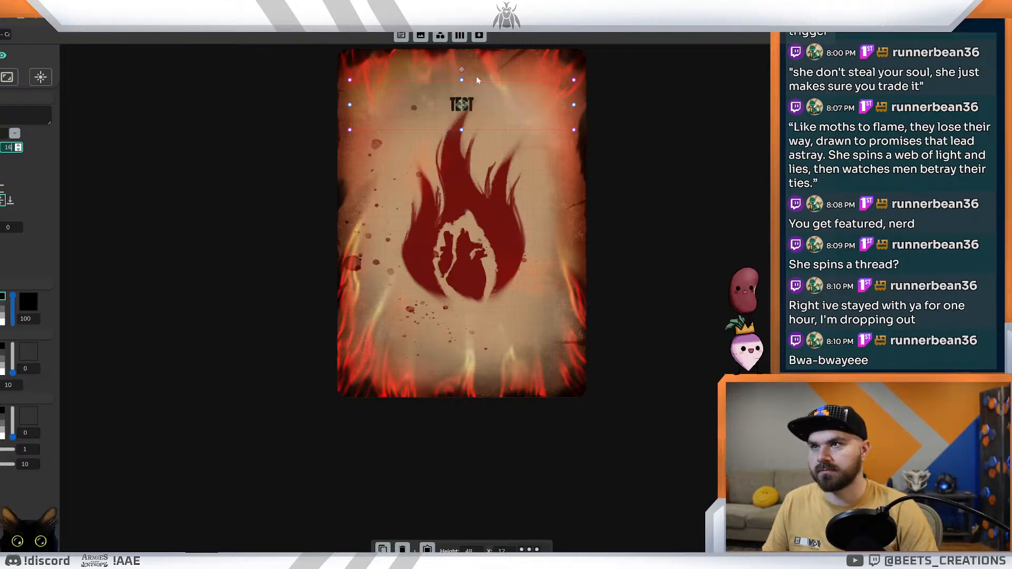
left_click_drag(462, 105, 462, 322)
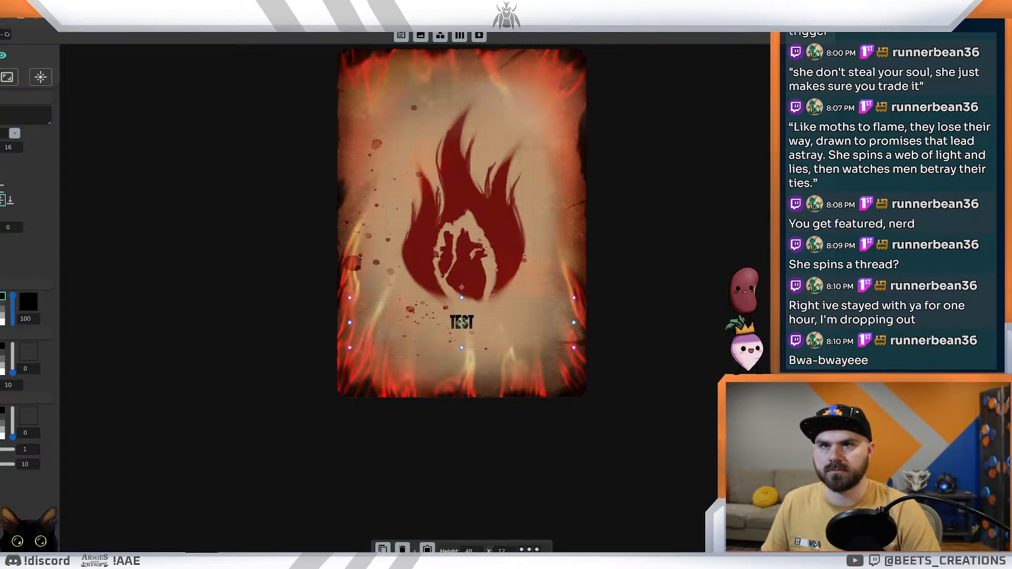
Step: Resize the effect text box to a height of 54 beneath the title and set its font size to 11
left_click(462, 341)
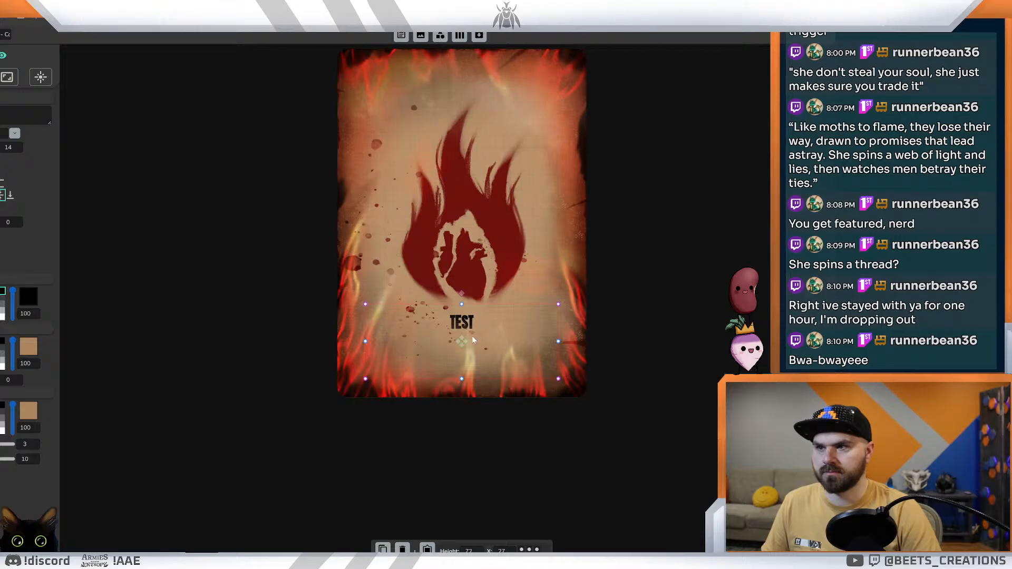
left_click_drag(462, 305, 469, 334)
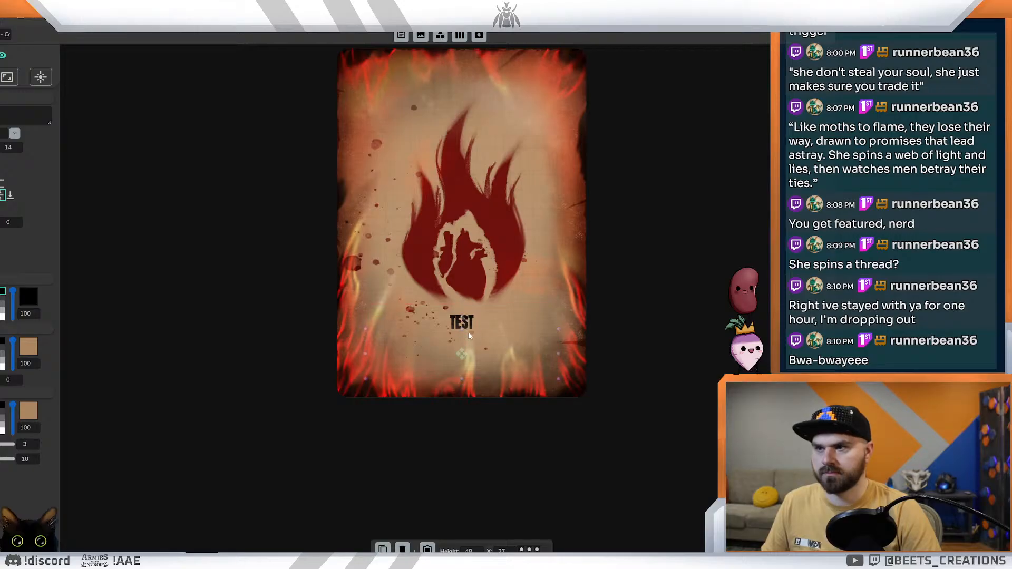
left_click_drag(463, 382, 463, 388)
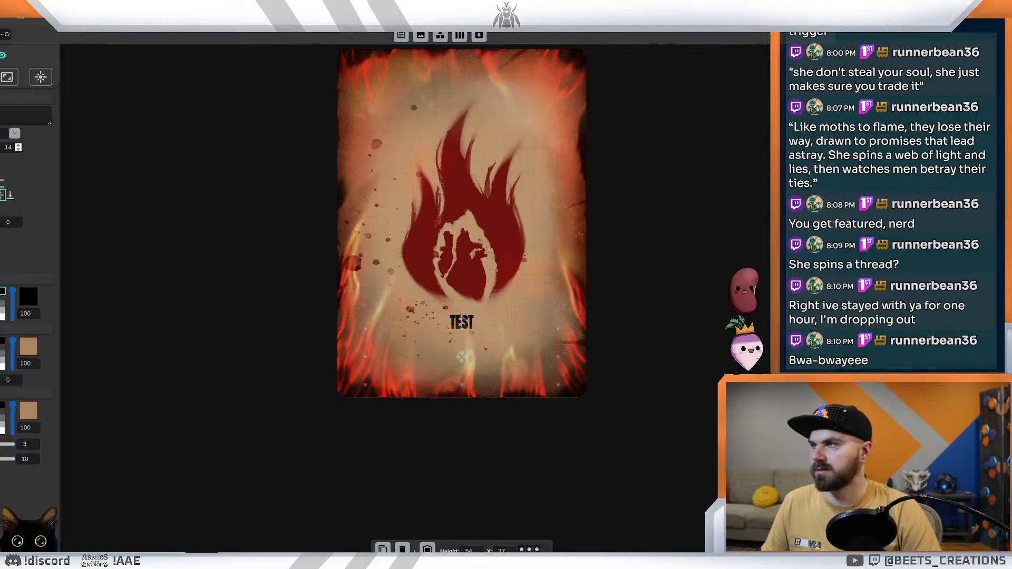
left_click(19, 149)
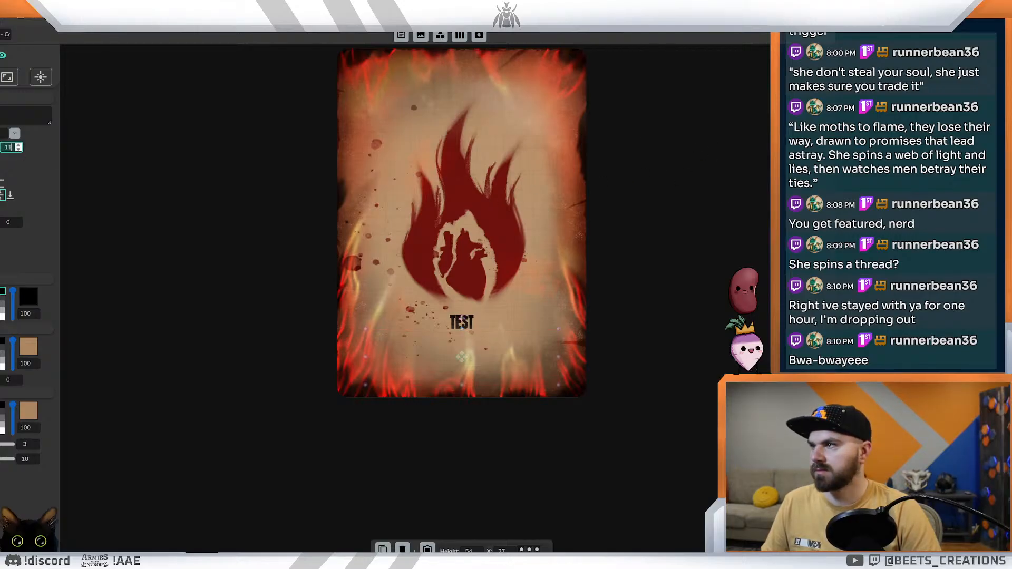
left_click(140, 179)
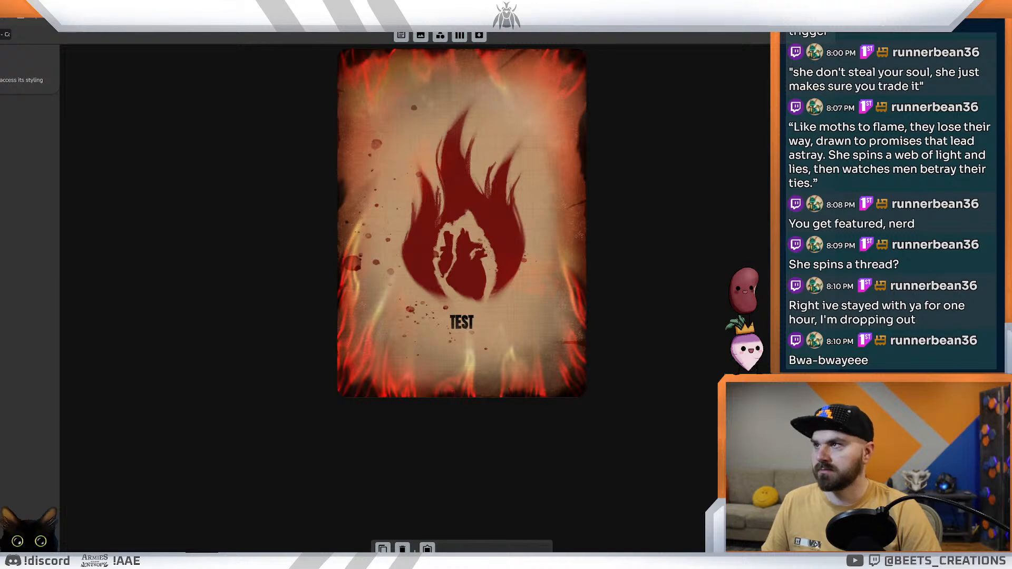
Step: Preview the Corruption cards with the title beneath the icon, including Oppressive, Sloth, Apathy and Malice
left_click(159, 9)
left_click(106, 10)
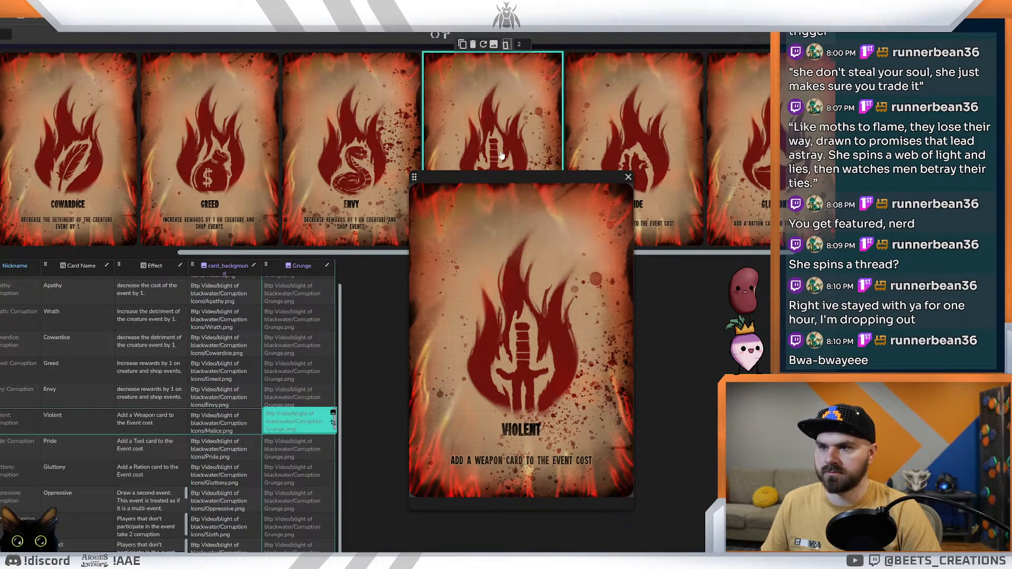
left_click_drag(502, 177, 518, 235)
scroll(674, 253, "right", 5)
left_click_drag(868, 254, 837, 254)
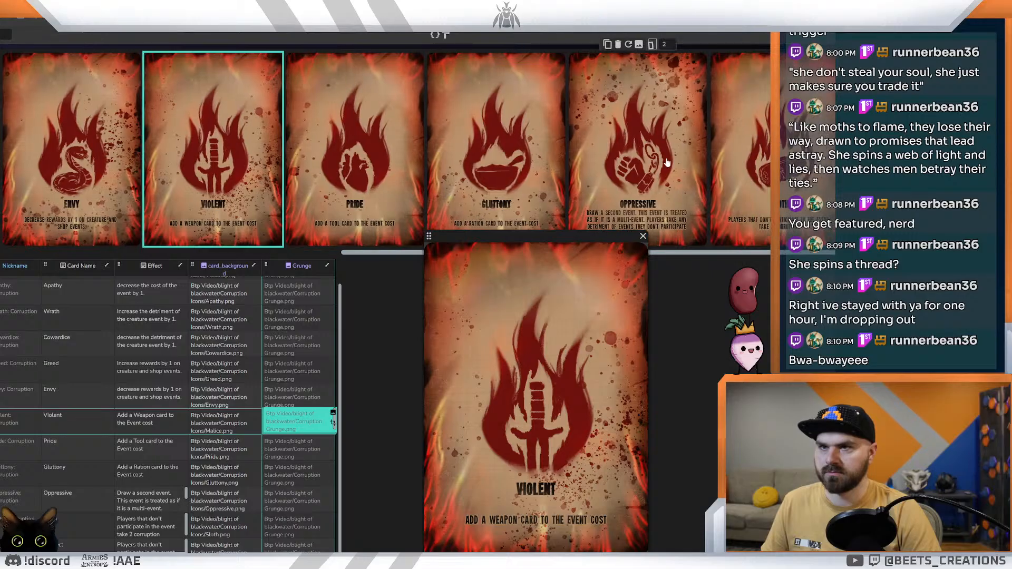
left_click(667, 162)
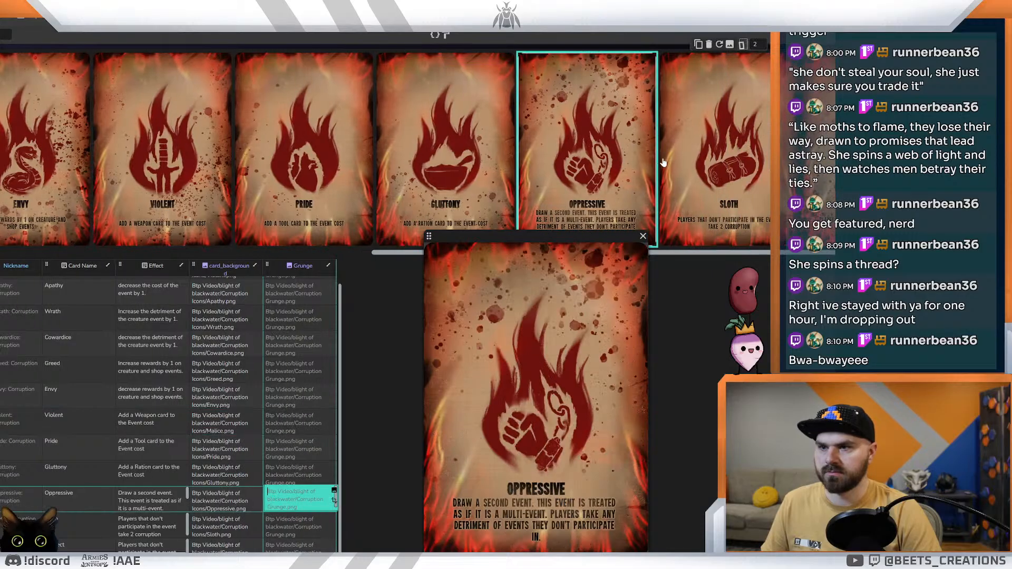
left_click(688, 136)
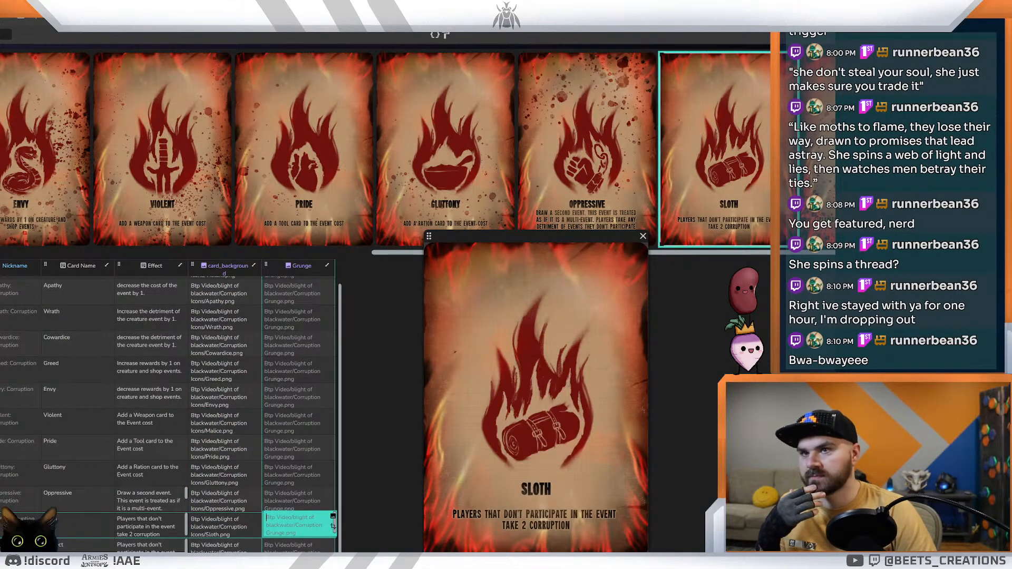
key("Right")
left_click_drag(749, 253, 221, 258)
left_click(41, 186)
left_click(169, 150)
left_click(41, 153)
Step: Check the effect text element in the layout, and copy the Cowardice card's effect text from the card data
key("ctrl+shift+Tab")
key("ctrl+shift+Tab")
key("ctrl+shift+Tab")
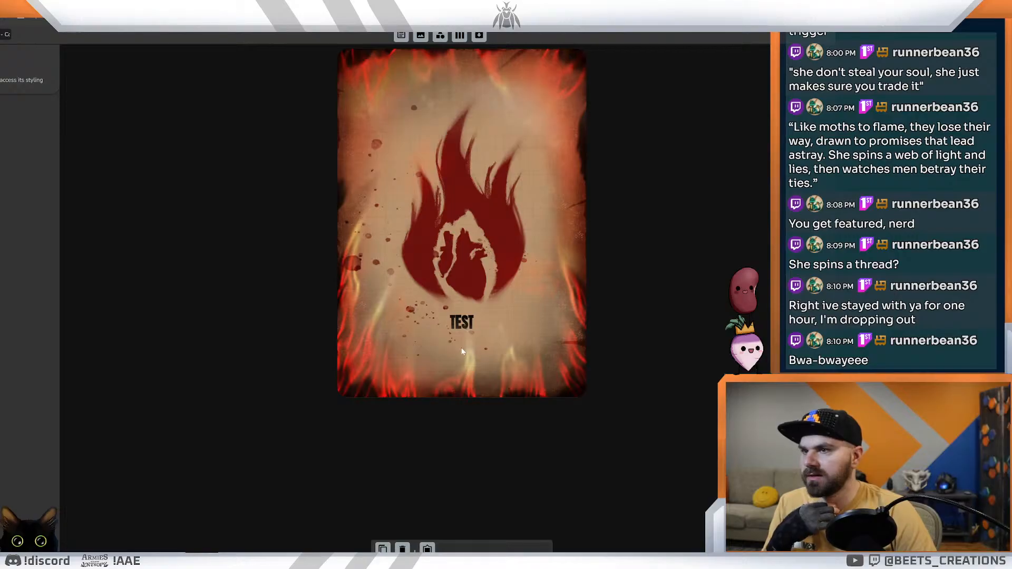
left_click(460, 348)
key("ctrl+Tab")
key("ctrl+Tab")
key("ctrl+Tab")
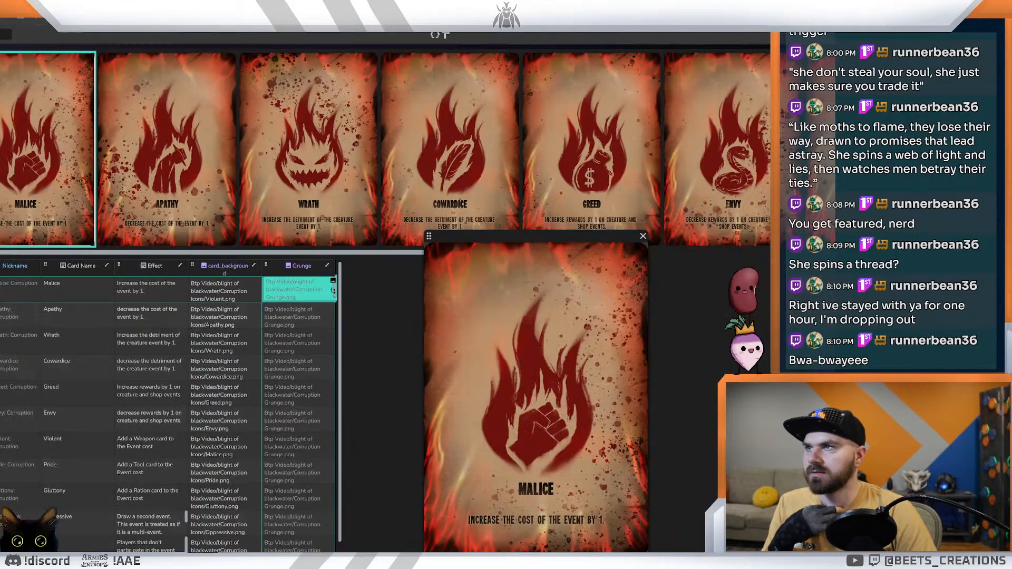
left_click(459, 222)
double_click(457, 225)
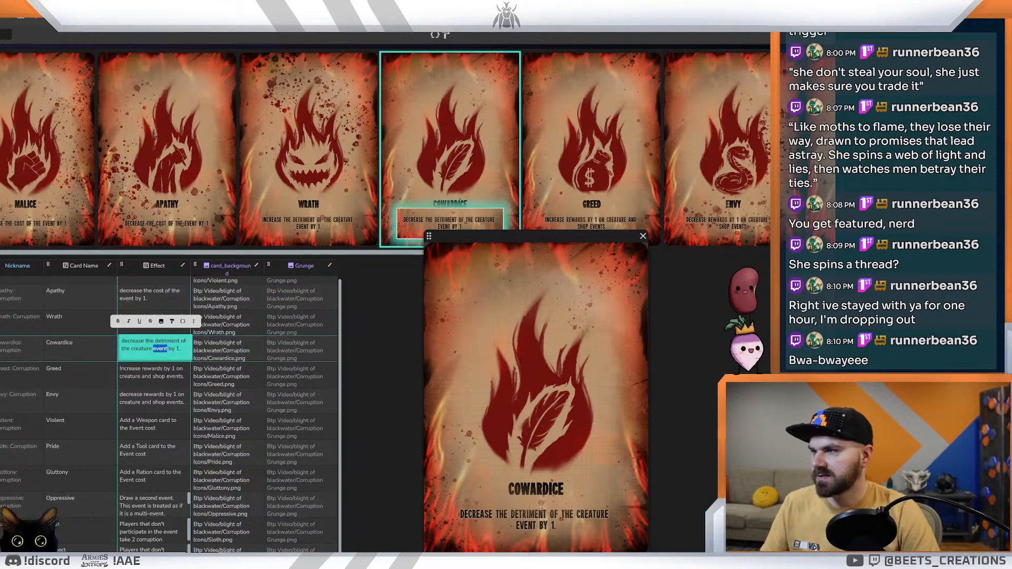
key("ctrl+a")
left_click(387, 368)
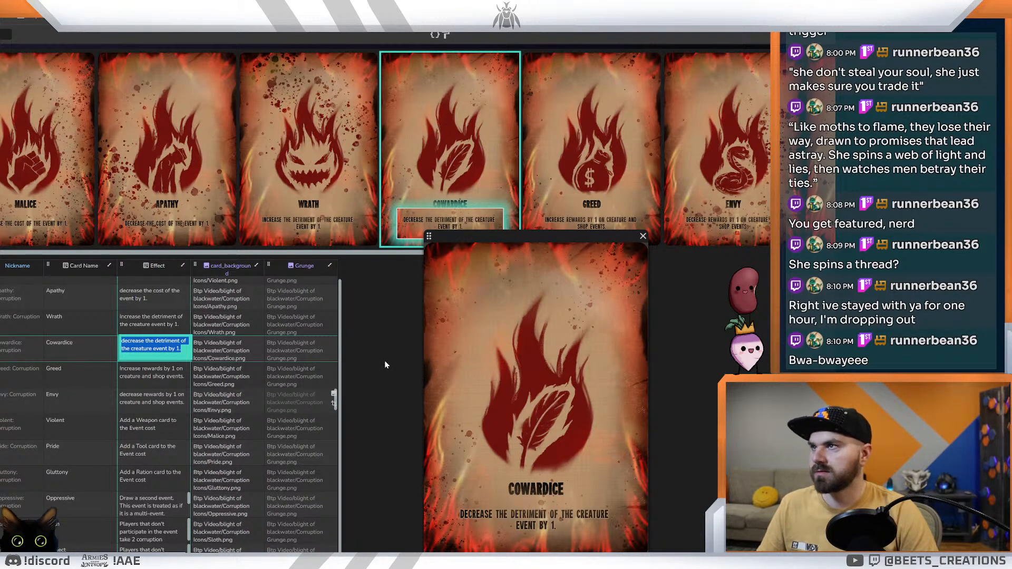
Step: Fill the layout's effect text element with the sample text "decrease the detriment of the creature event by 1."
left_click(211, 7)
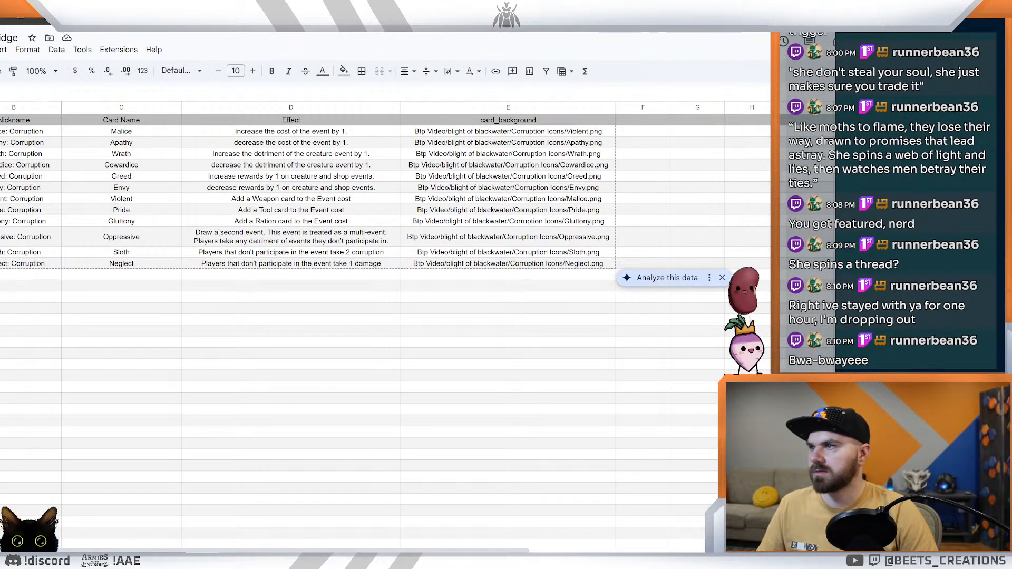
left_click(158, 8)
left_click(95, 8)
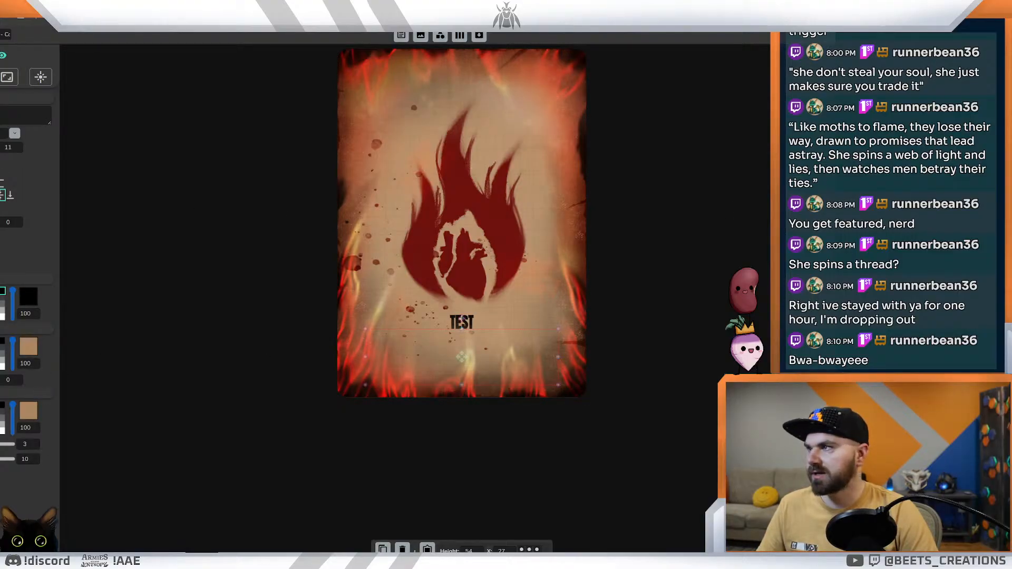
left_click(156, 213)
left_click(475, 361)
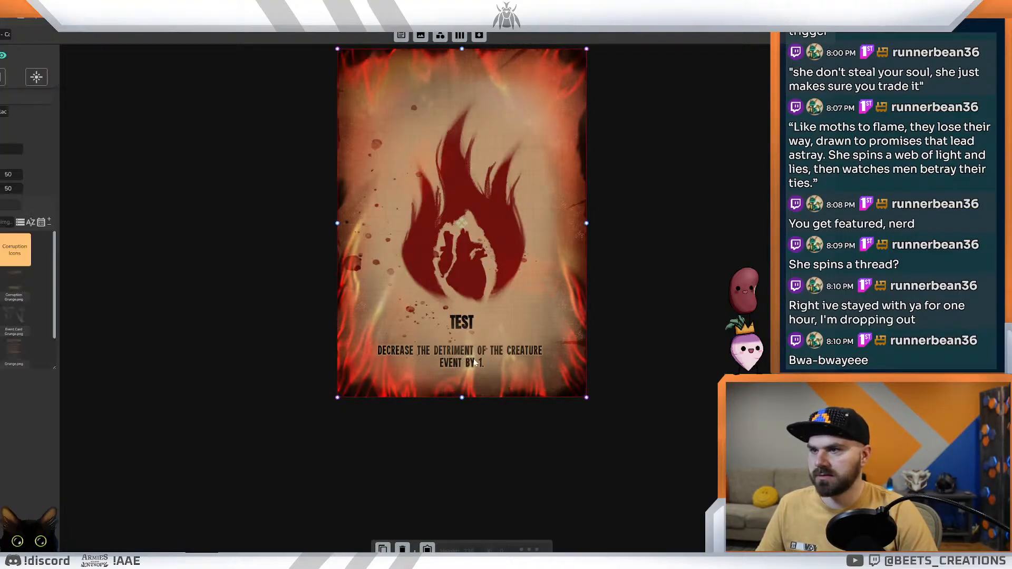
left_click(896, 184)
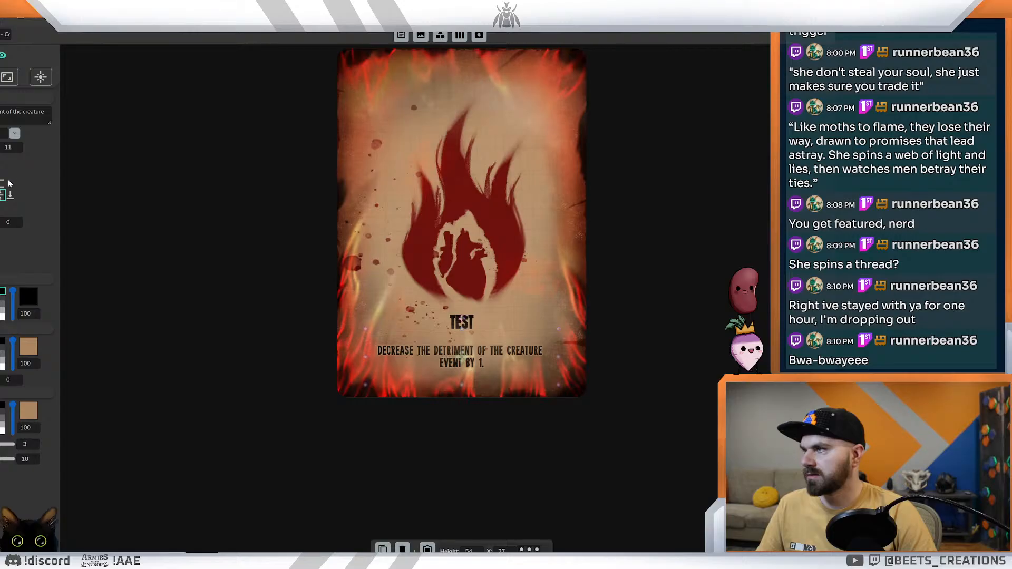
Step: Align the effect text to the top of its box, directly under the title
left_click(0, 194)
left_click_drag(462, 357, 464, 360)
left_click(668, 335)
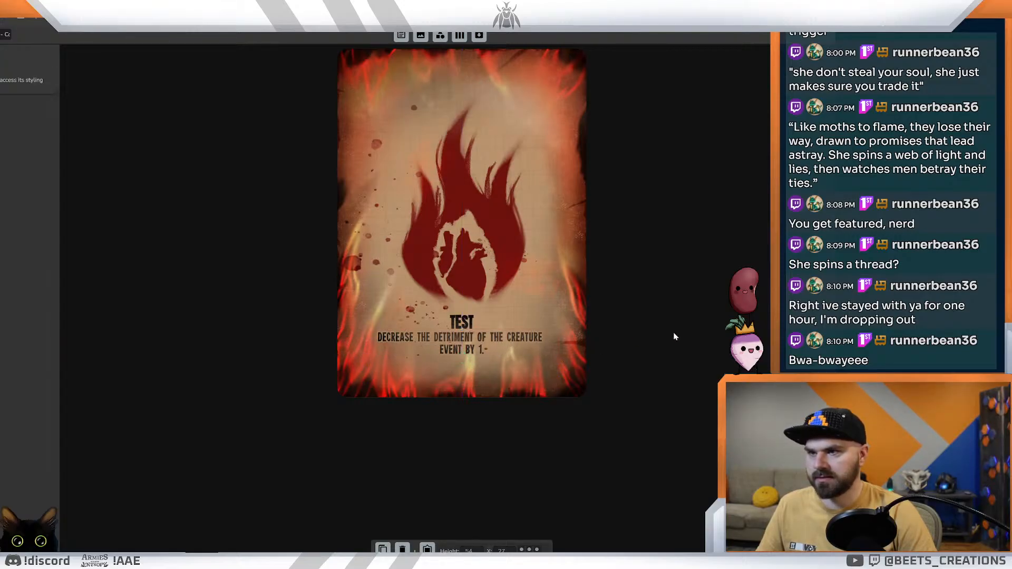
left_click(467, 325)
left_click(464, 343)
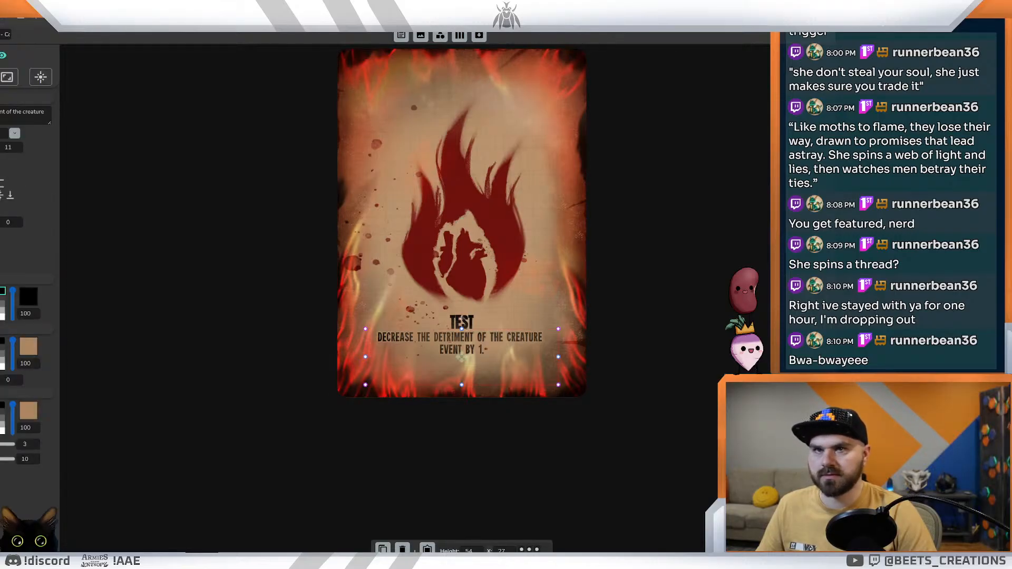
Step: Hide the full-card grunge overlay in the layout and check the cards without it in the card data view
left_click(462, 224)
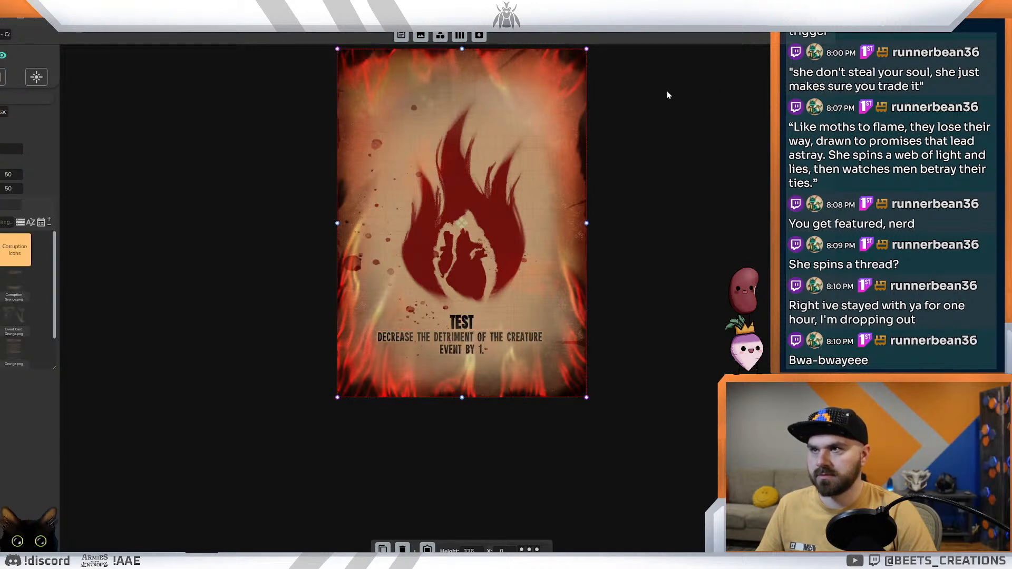
left_click(2, 56)
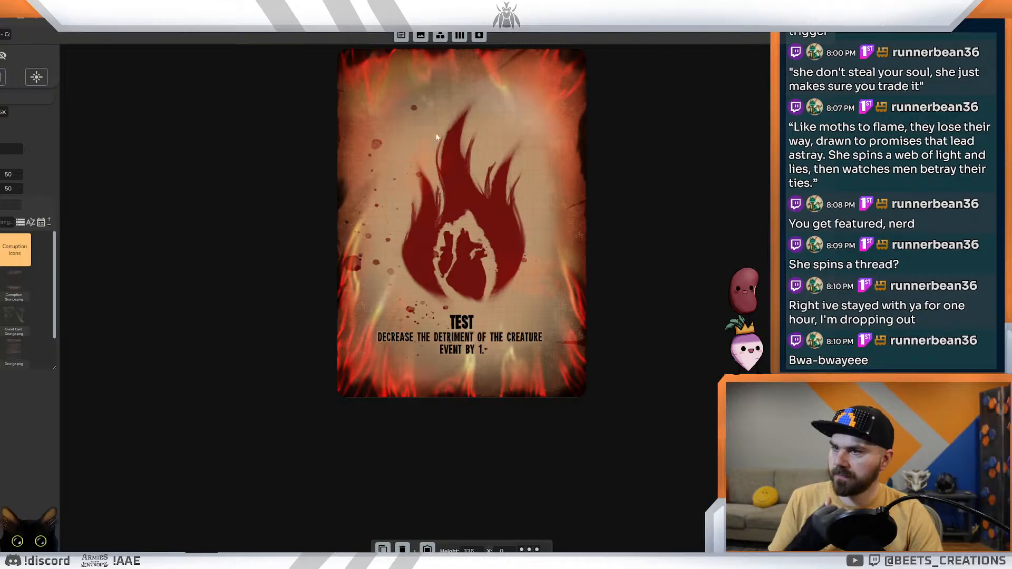
left_click(480, 345)
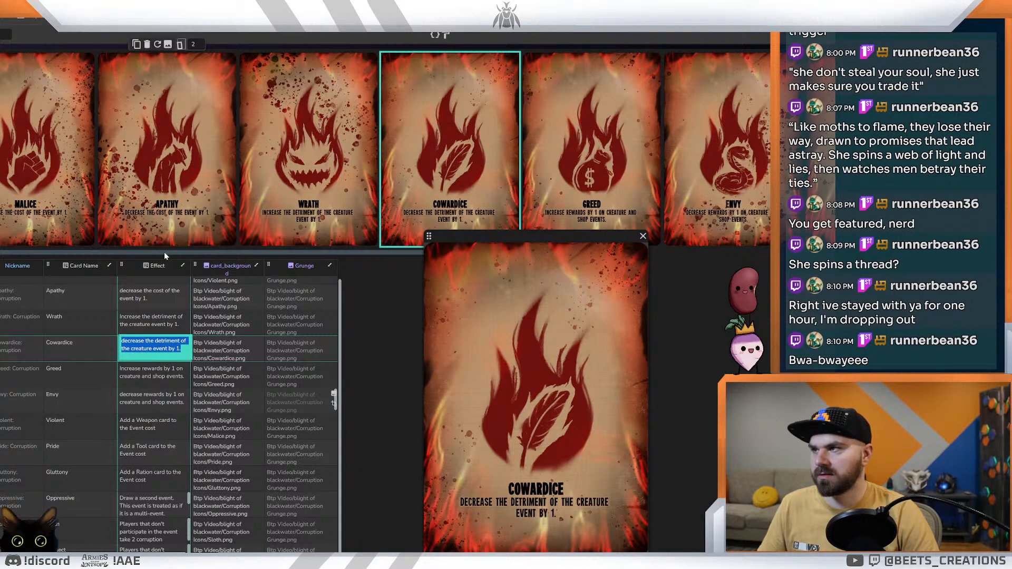
key("ctrl+Tab")
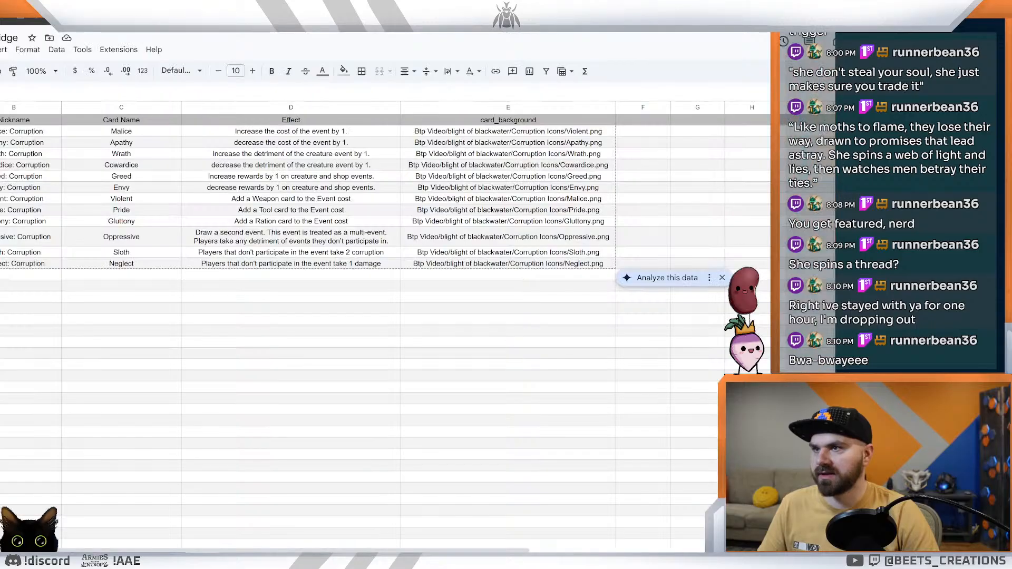
Step: Return to the card layout, set the effect text size to 13 and move the text box slightly lower beneath the title
key("ctrl+shift+Tab")
key("ctrl+shift+Tab")
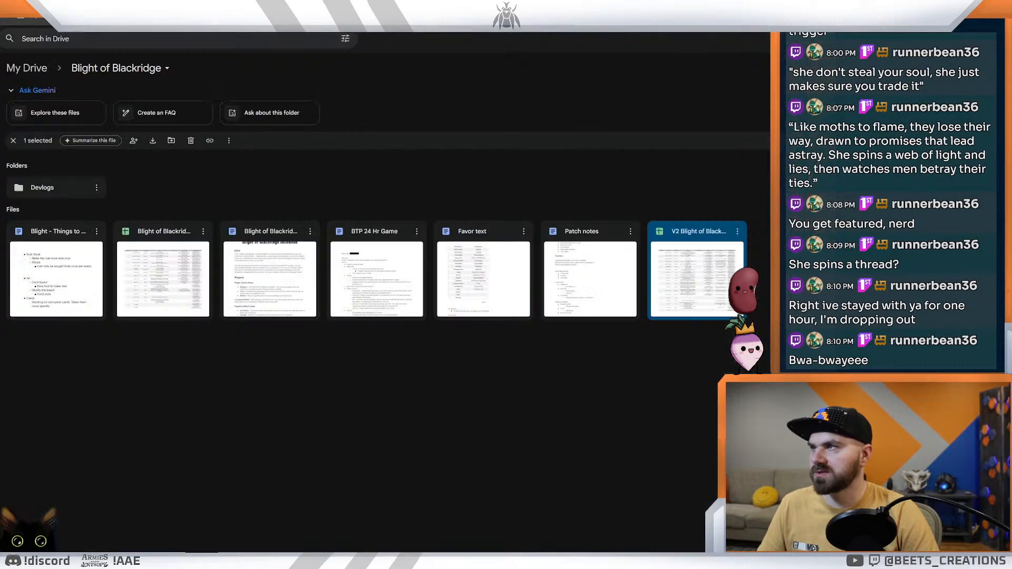
key("ctrl+shift+Tab")
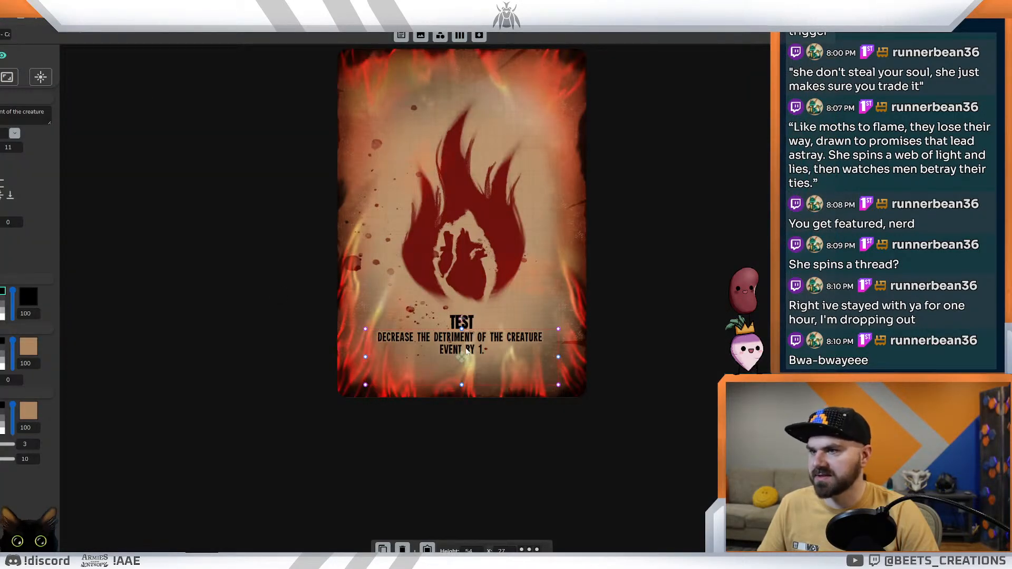
left_click(18, 146)
left_click(18, 146)
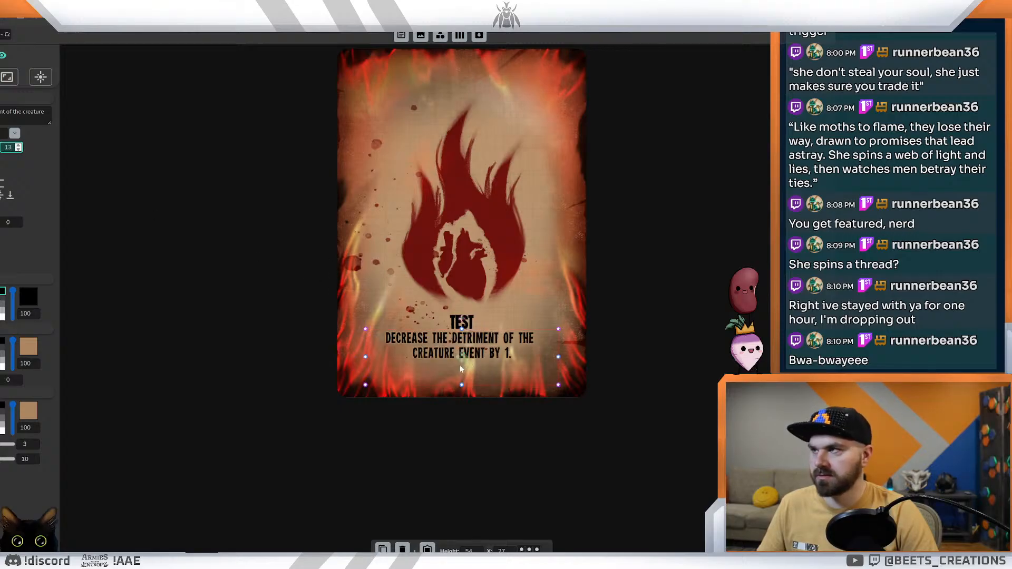
left_click_drag(460, 361, 462, 365)
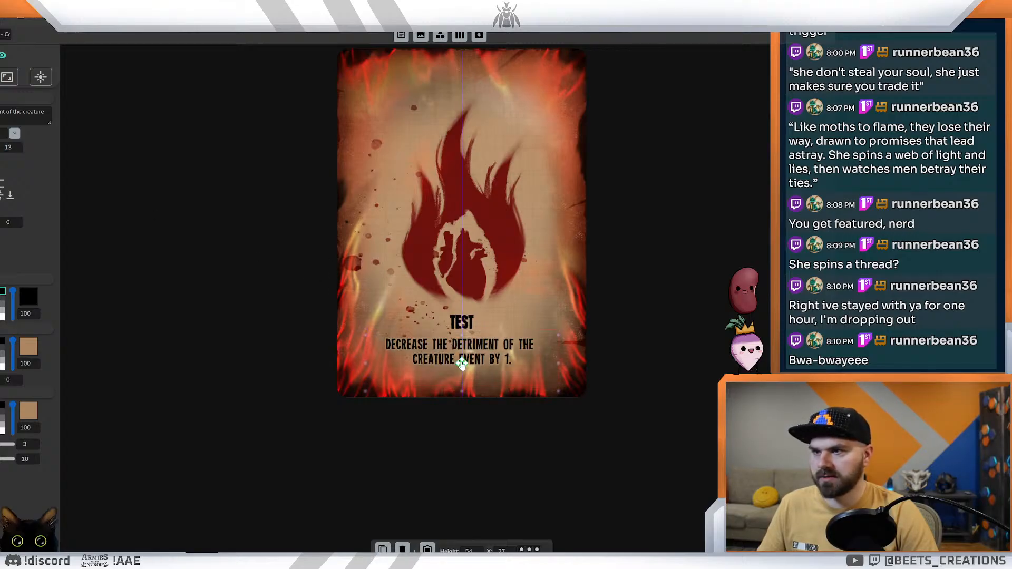
Step: Inspect how the enlarged effect text fits on the Oppressive card in the card data view
left_click(462, 322)
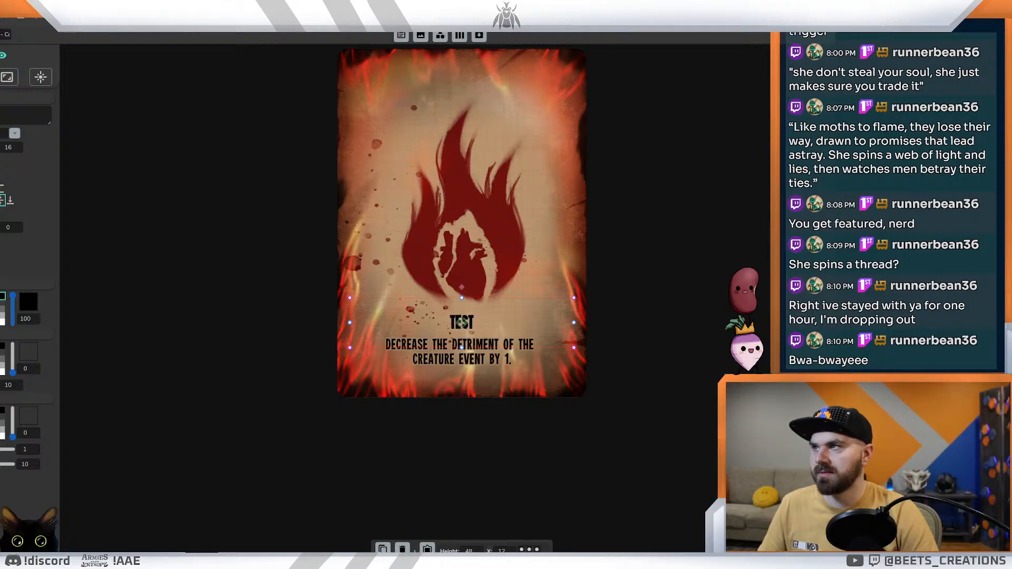
left_click(295, 7)
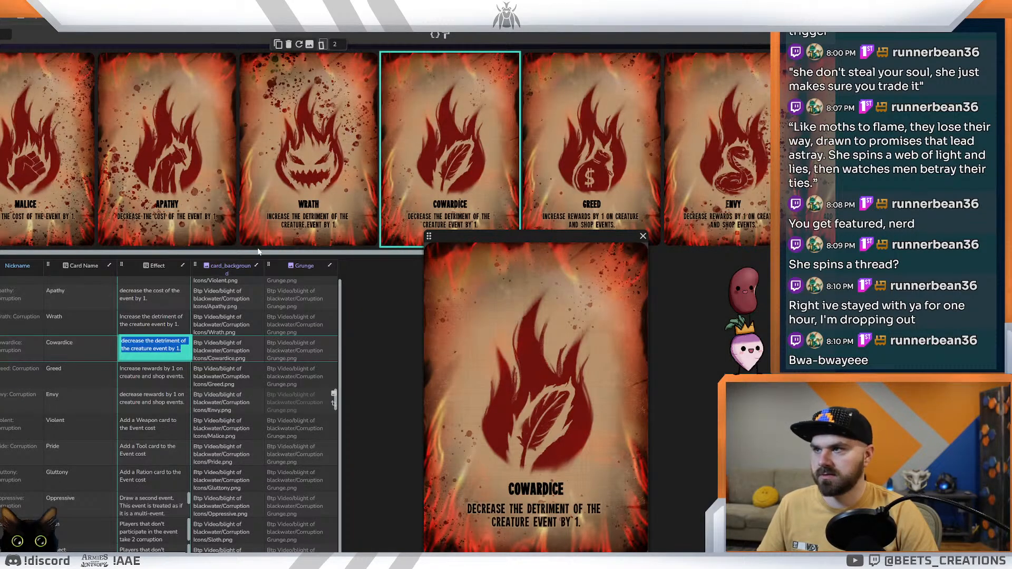
left_click_drag(252, 251, 398, 213)
left_click(753, 203)
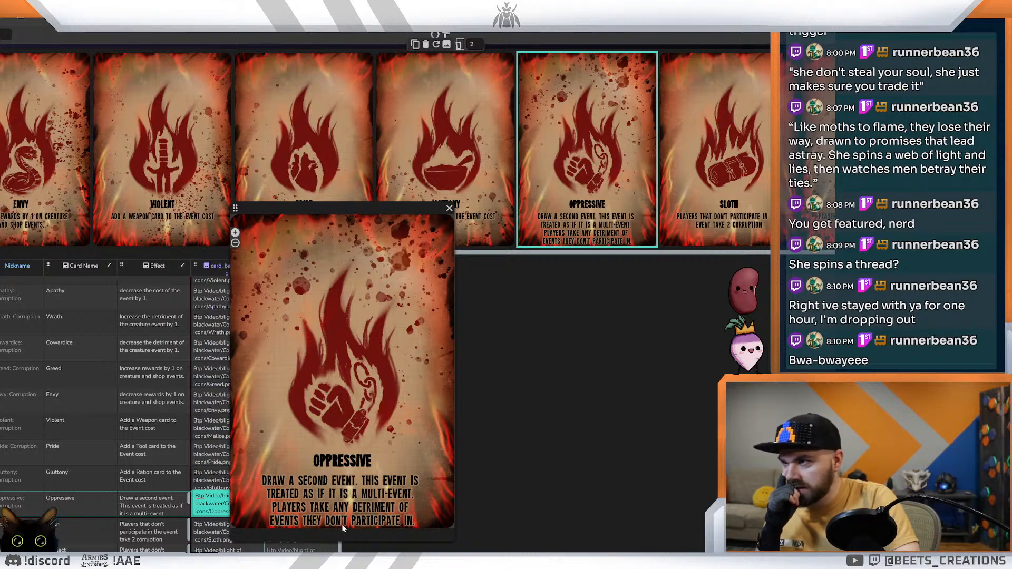
Step: Shorten the effect text box in the layout from its lower edge to a height of about 42, clear of the card's bottom
left_click(333, 44)
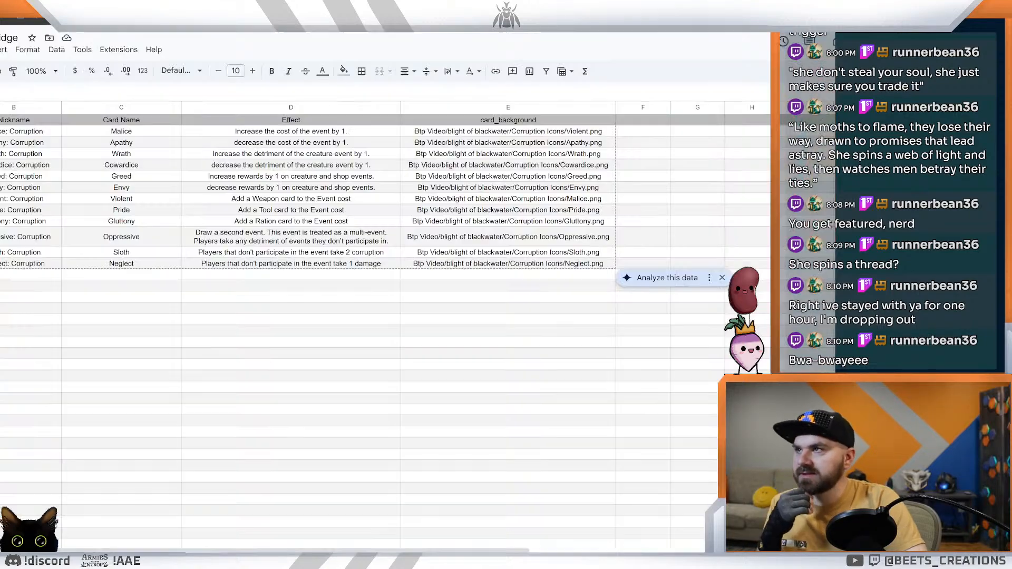
key("ctrl+shift+Tab")
key("ctrl+shift+Tab")
key("ctrl+shift+Tab")
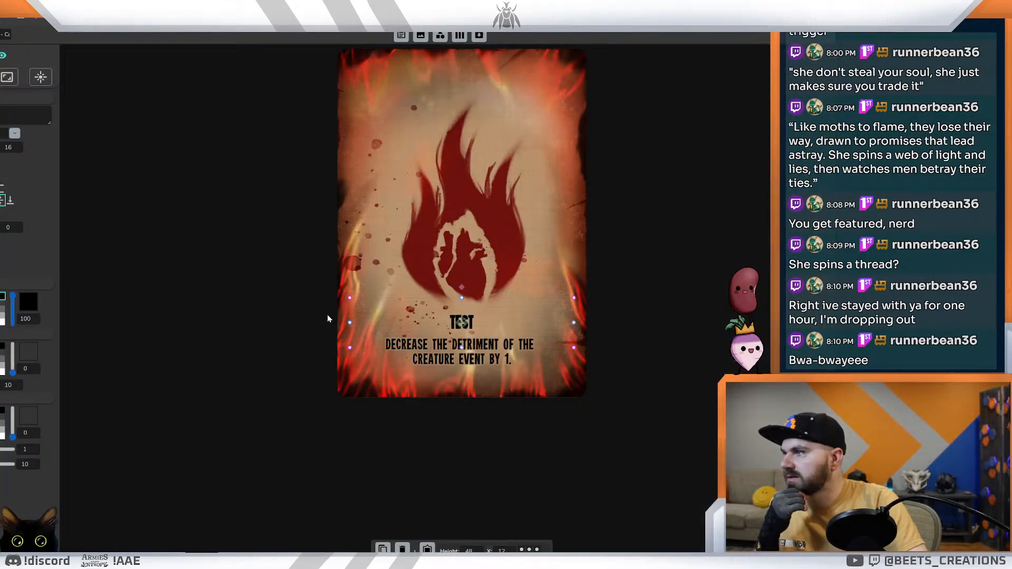
left_click(430, 357)
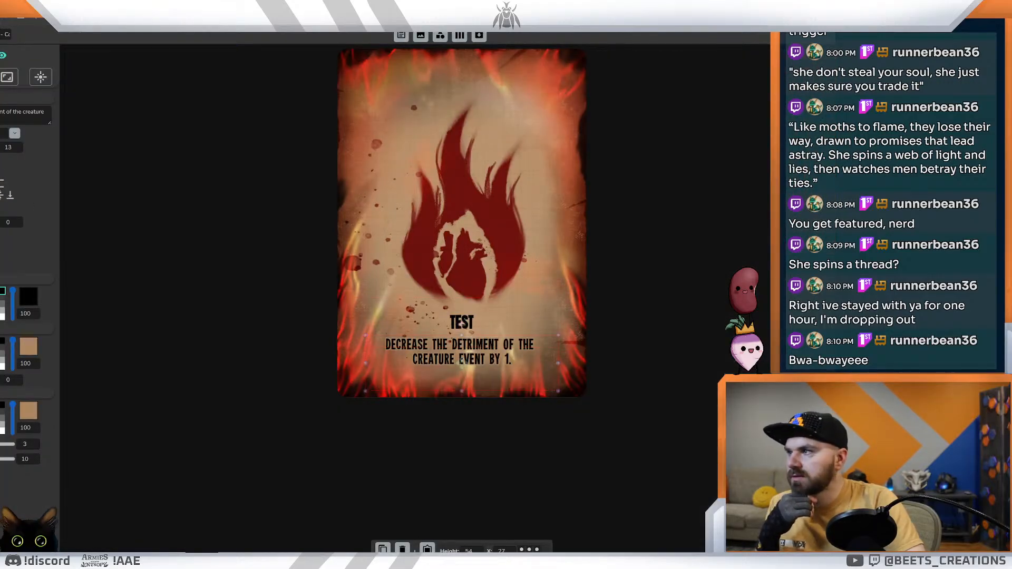
left_click_drag(462, 392, 461, 378)
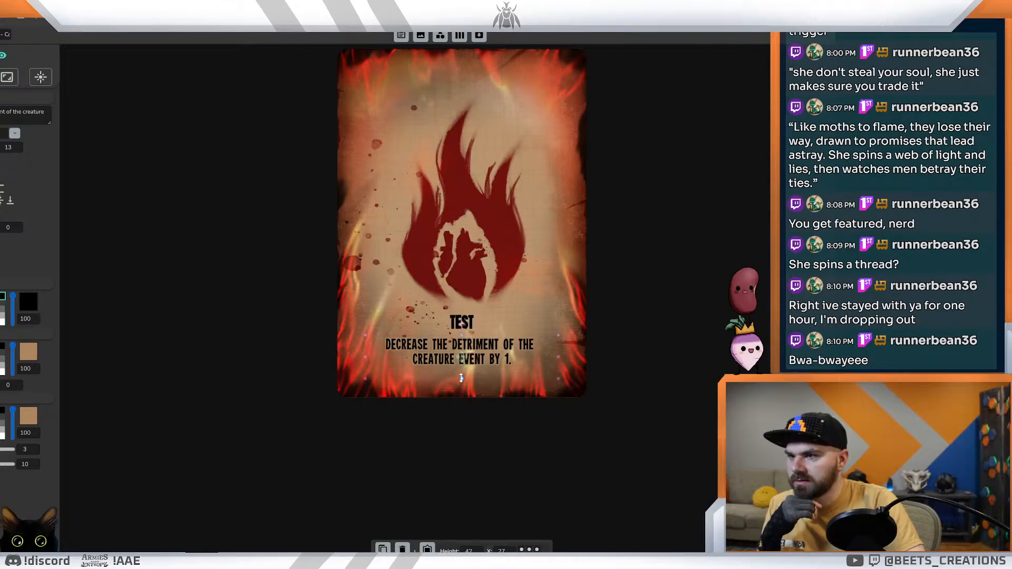
left_click(228, 412)
Step: Check the Oppressive card in the card data view with the shortened effect text box applied
left_click(317, 11)
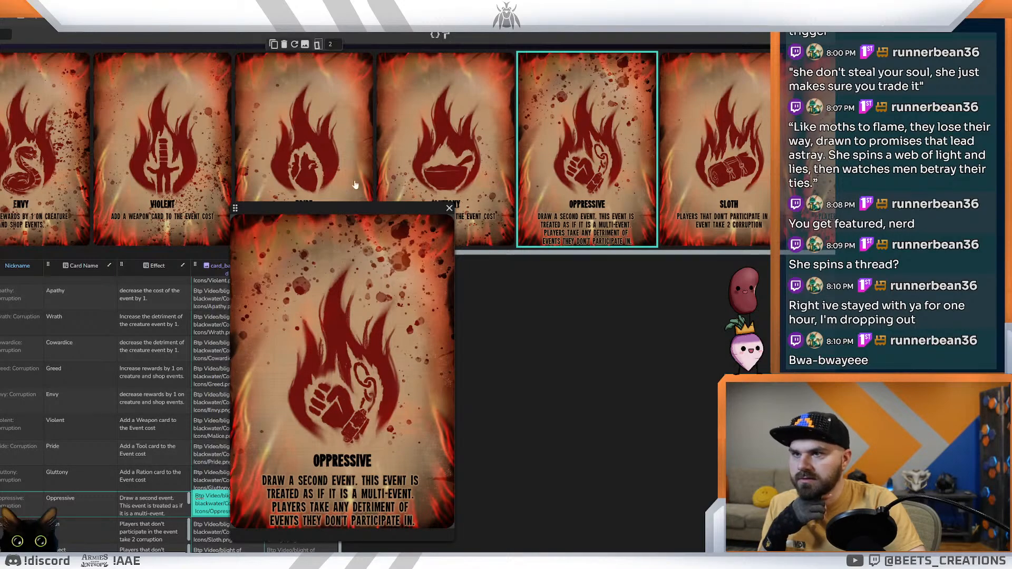
key("ctrl+Tab")
key("ctrl+Tab")
key("ctrl+shift+Tab")
key("ctrl+shift+Tab")
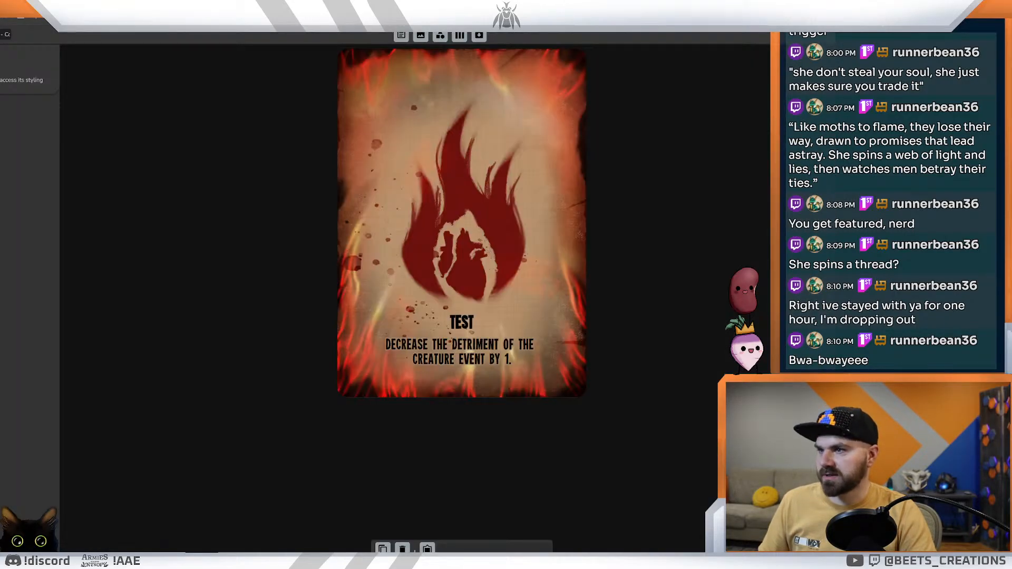
key("ctrl+Tab")
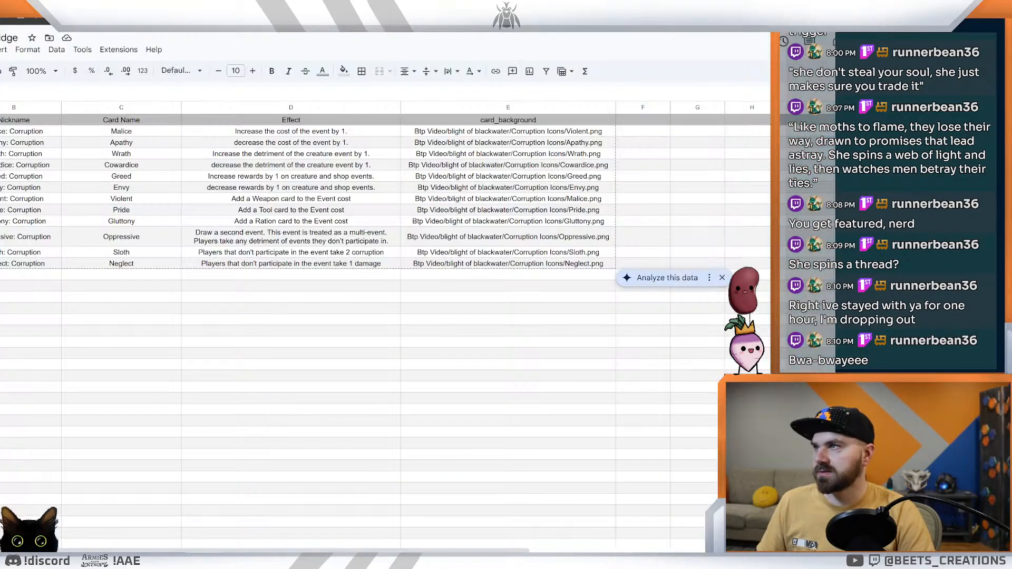
key("ctrl+shift+Tab")
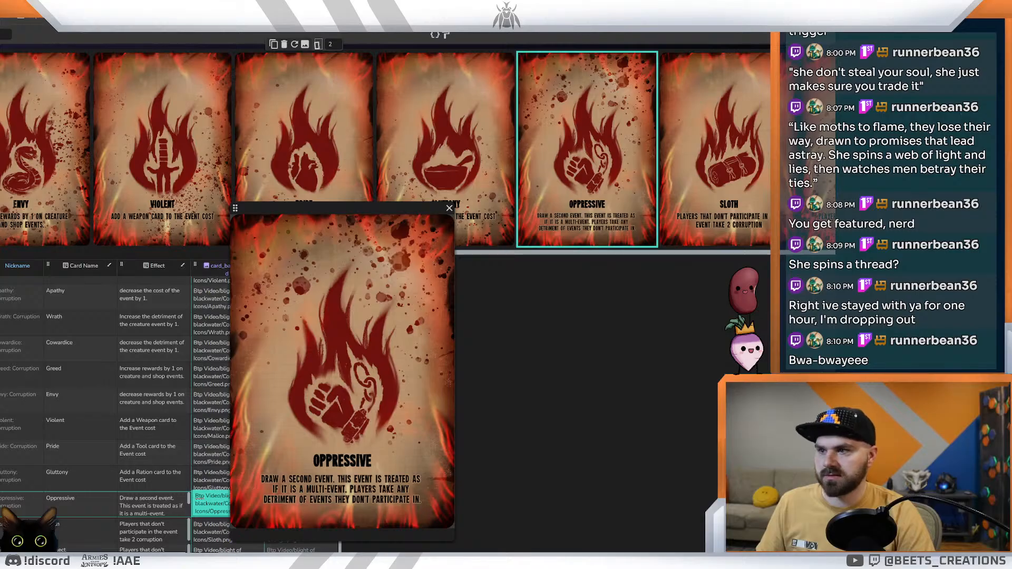
Step: Preview the Gluttony, Pride, Malice and Apathy cards to compare their title and effect text placement
left_click(458, 148)
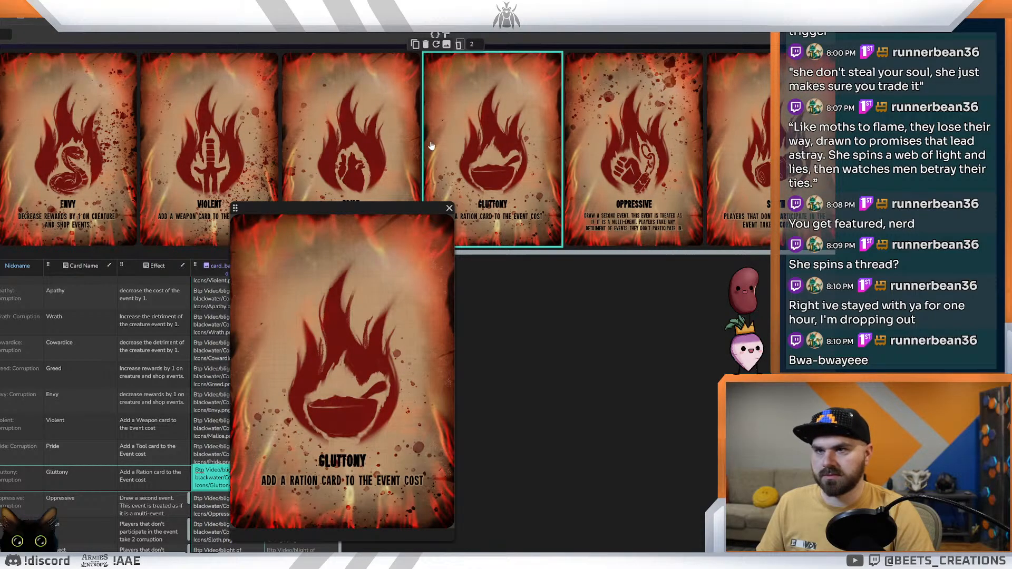
left_click(320, 135)
left_click_drag(512, 254, 125, 264)
left_click(38, 199)
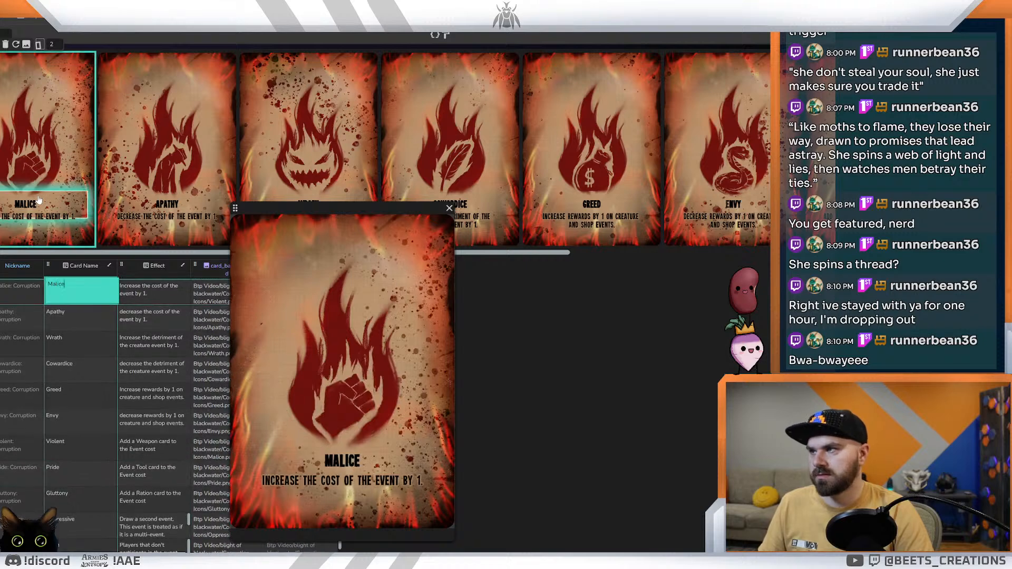
left_click(164, 146)
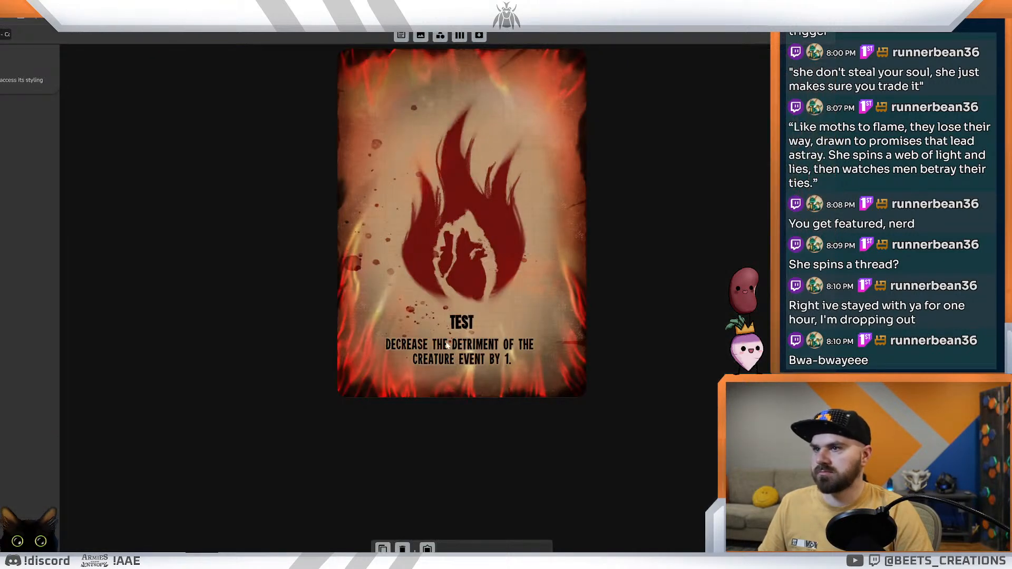
Step: Move the title slightly down in the layout so it sits closer to the effect text
left_click(447, 342)
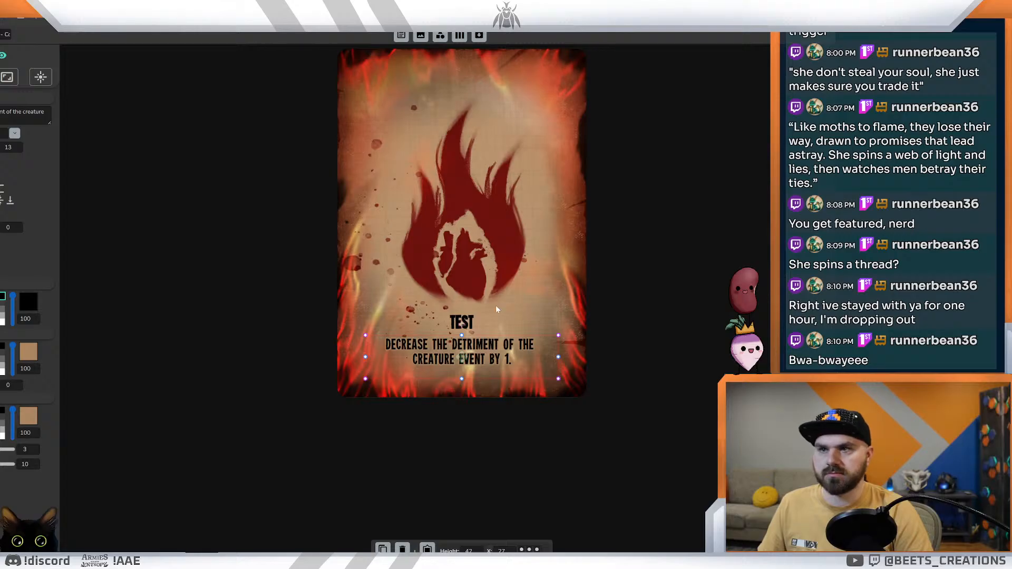
left_click(460, 324)
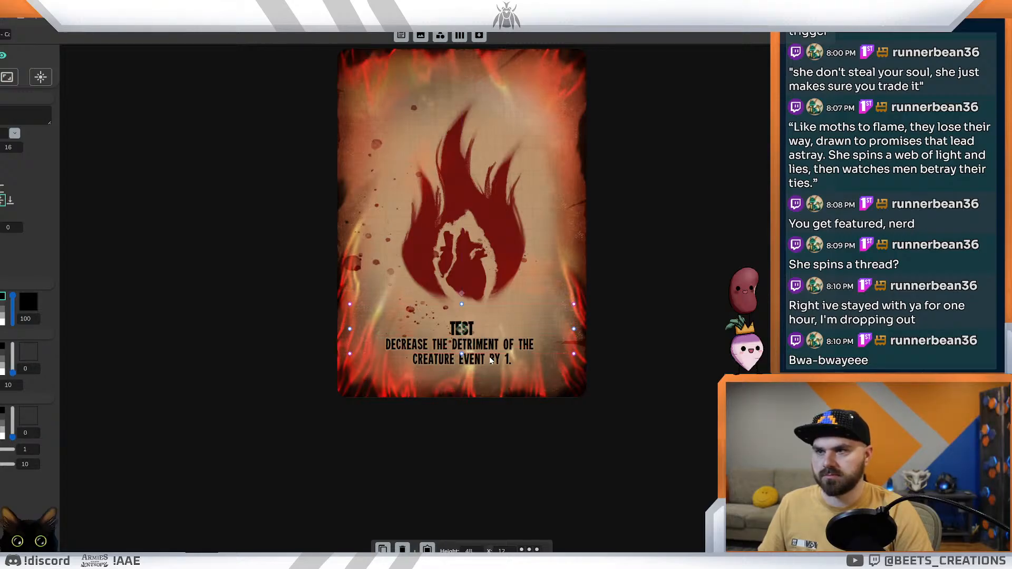
left_click(491, 361)
Step: Check the tighter spacing between title and effect text on the Apathy and Oppressive cards
left_click(158, 6)
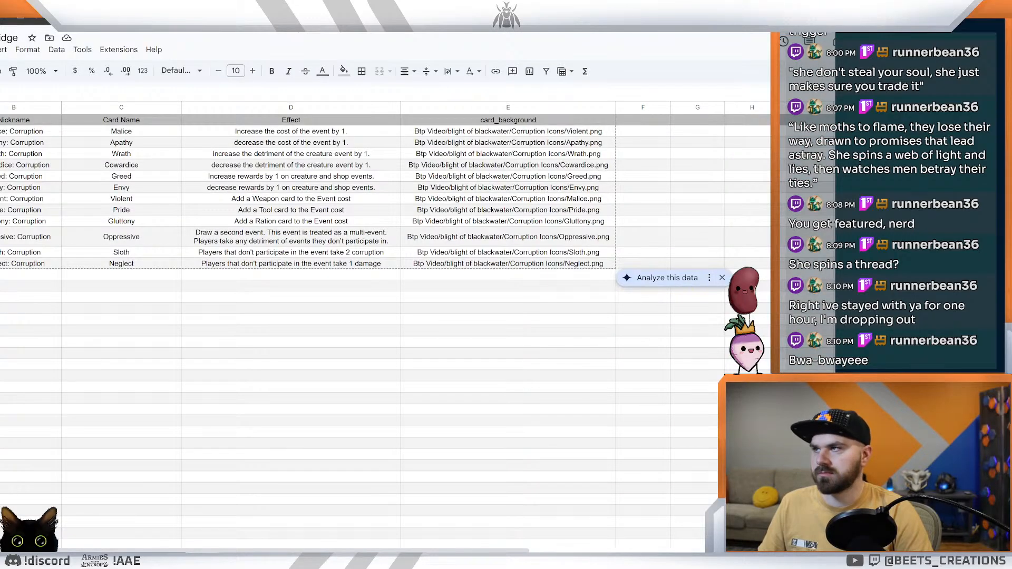
left_click(150, 6)
left_click_drag(148, 253, 604, 248)
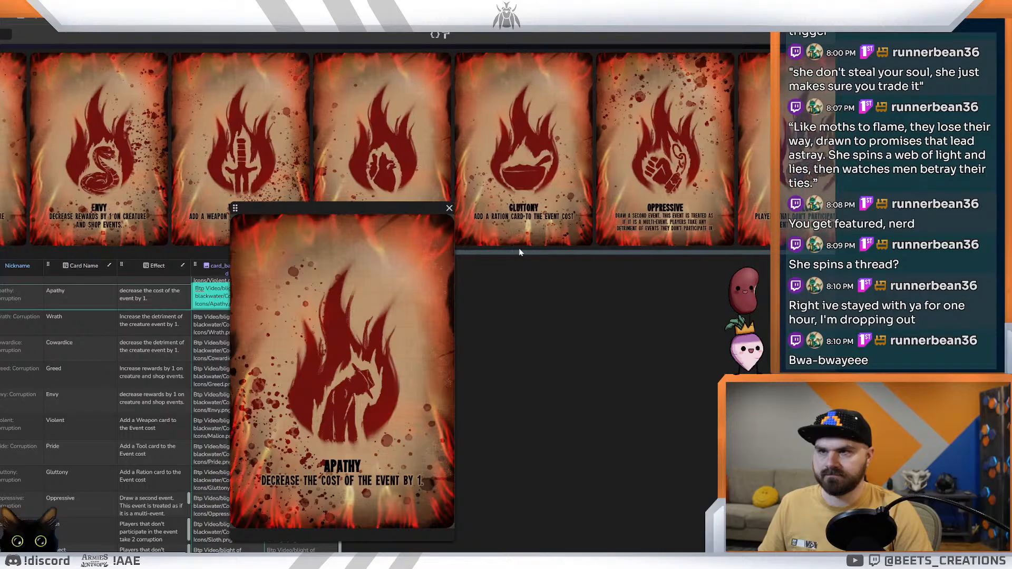
left_click(574, 238)
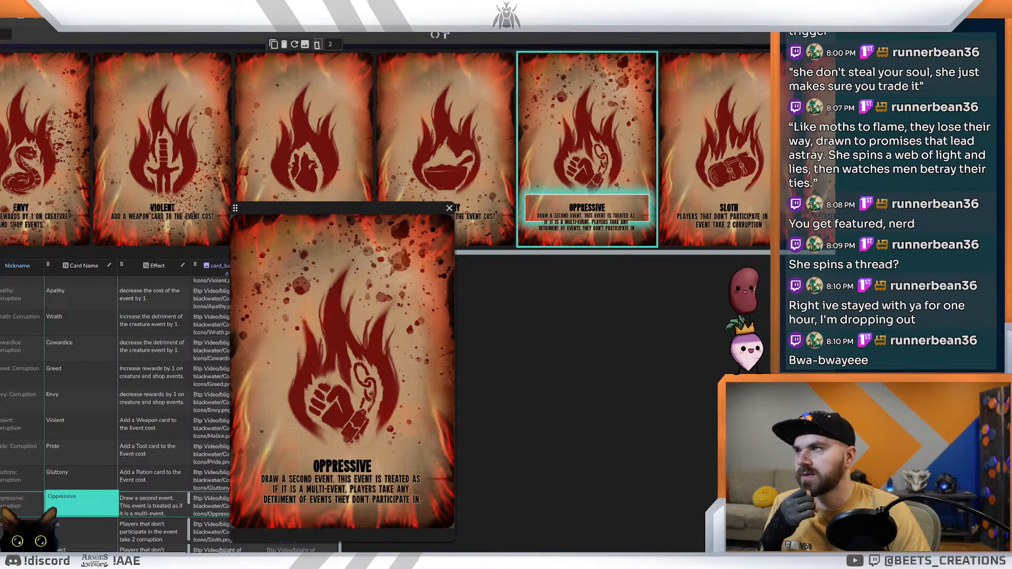
Step: Replace "This event is" with "It is" in the Oppressive card's effect text in the spreadsheet
left_click(185, 8)
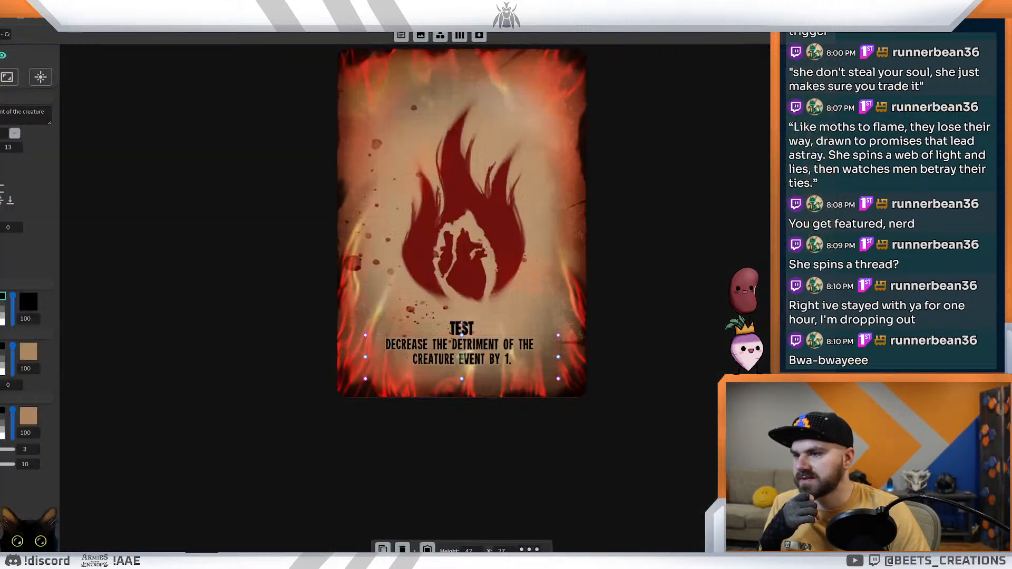
left_click(200, 8)
left_click(427, 237)
left_click(280, 237)
double_click(280, 237)
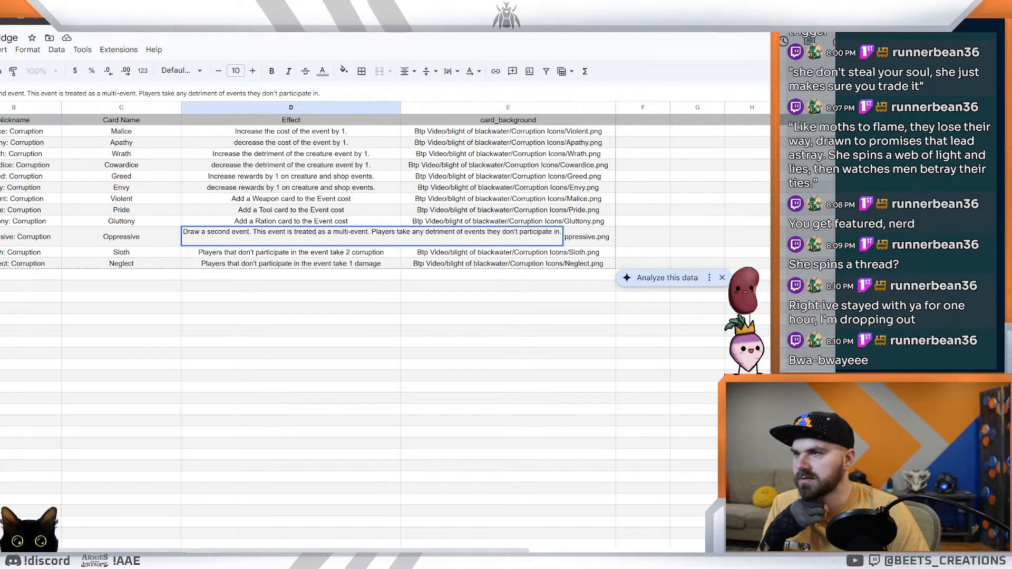
left_click_drag(293, 232, 253, 232)
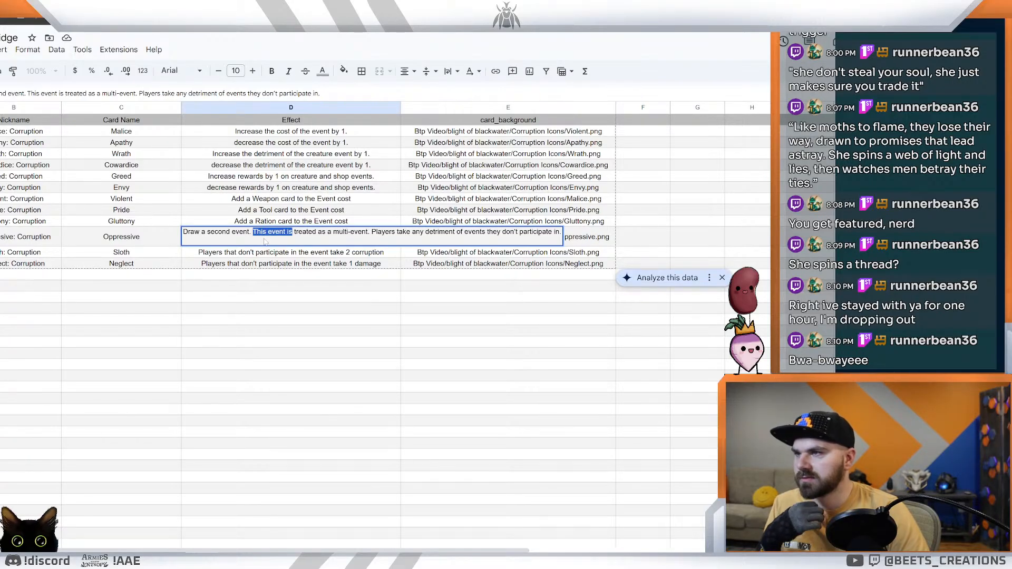
type("it")
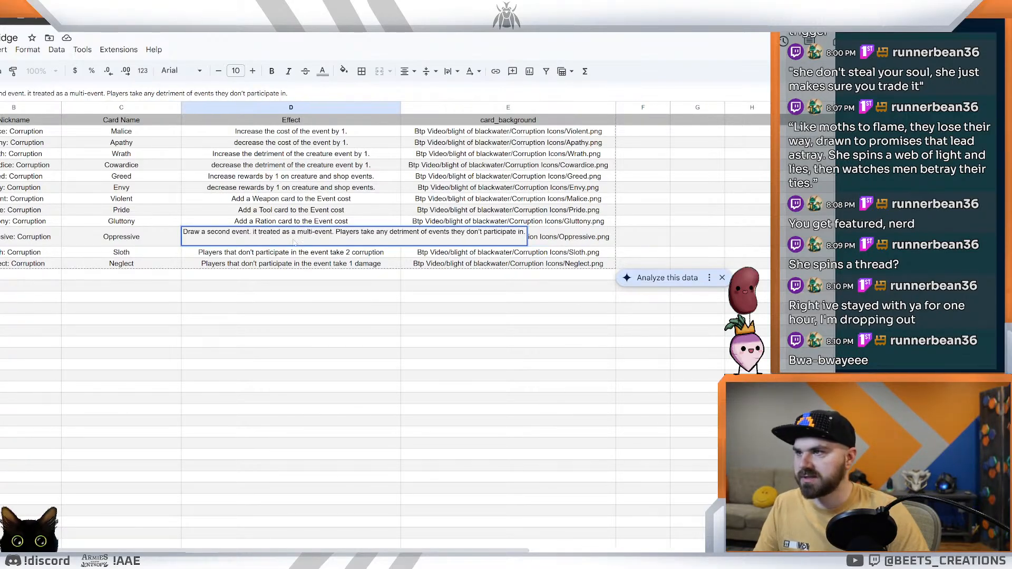
key("Left")
key("BackSpace")
type("It ")
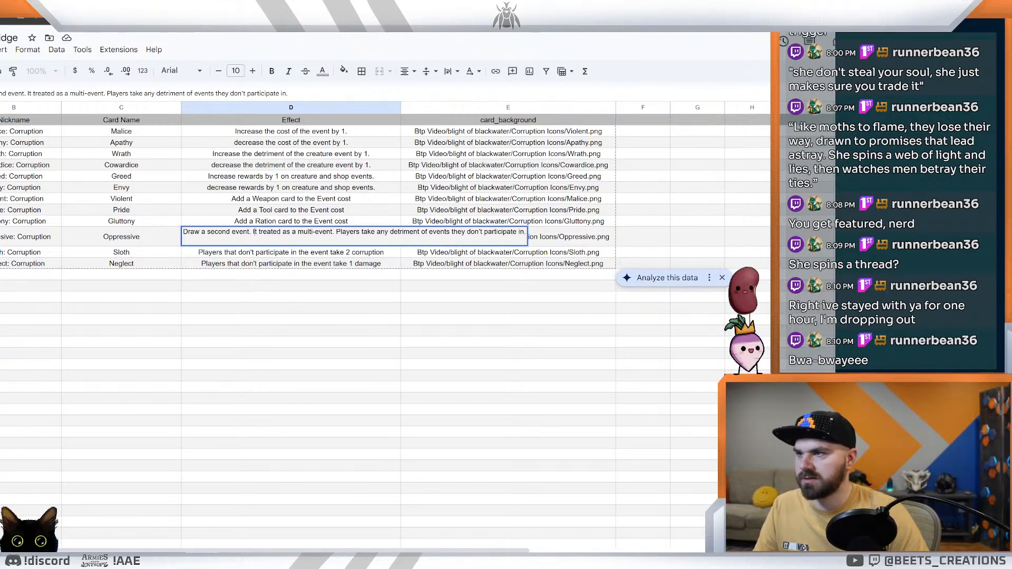
type("is")
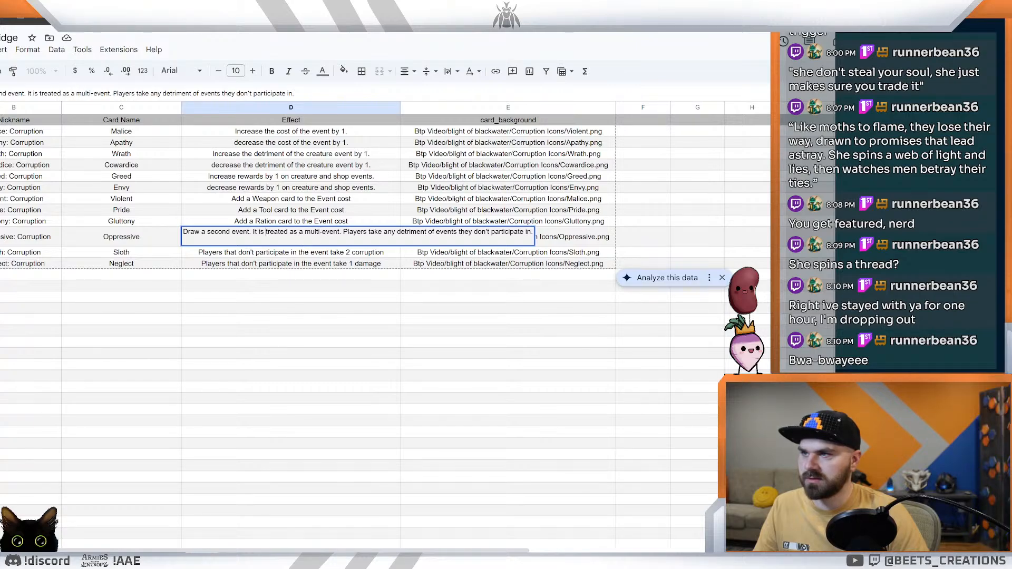
Step: Reword the Oppressive effect's opening to "Draw a second event that is treated as a multi-event." and check the card in Dextrous
key("BackSpace")
key("BackSpace")
key("BackSpace")
key("BackSpace")
key("BackSpace")
key("BackSpace")
key("BackSpace")
key("BackSpace")
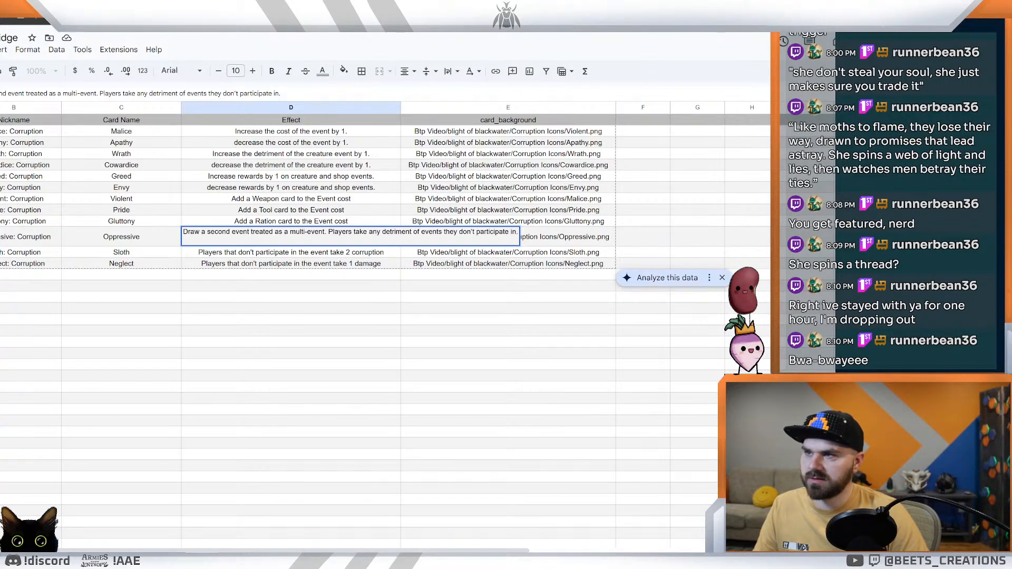
type("taht")
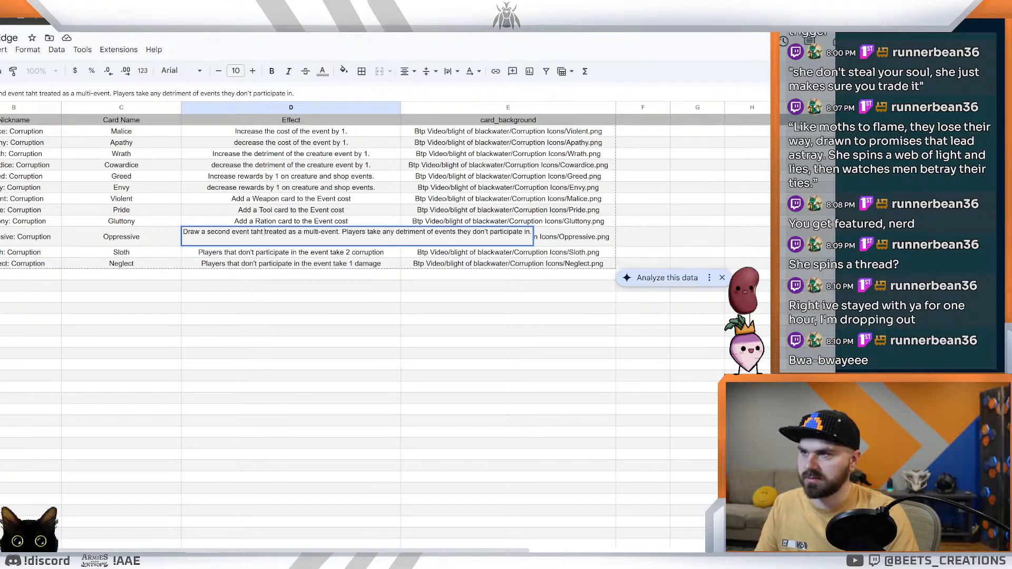
key("BackSpace")
key("BackSpace")
key("BackSpace")
key("BackSpace")
key("BackSpace")
type("that is")
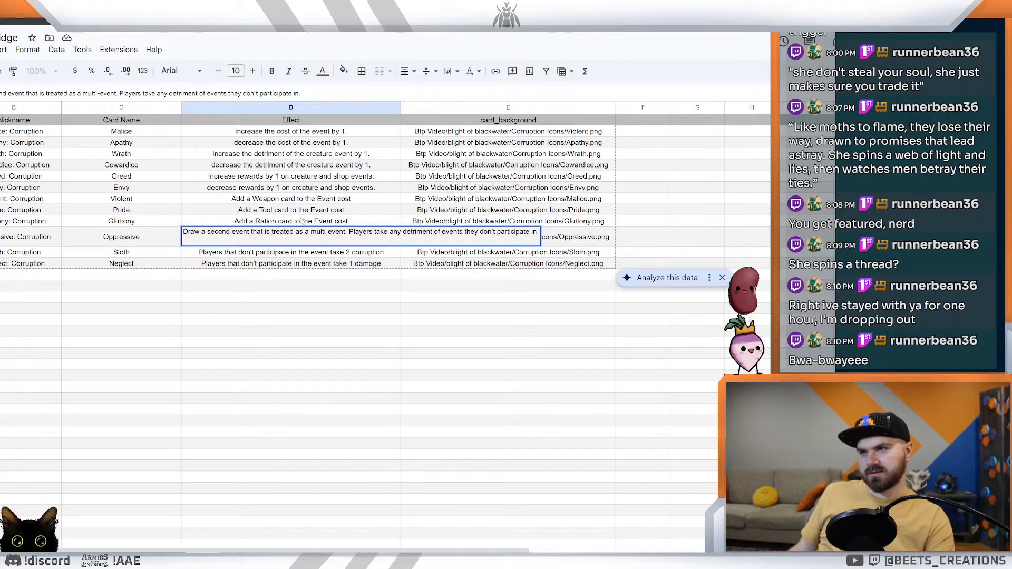
left_click(362, 318)
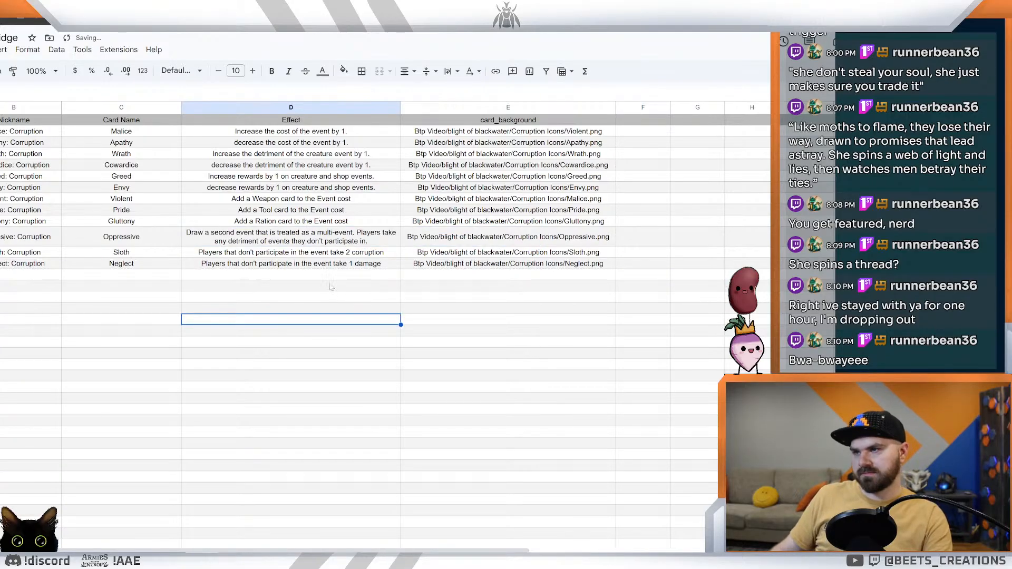
key("ctrl+Tab")
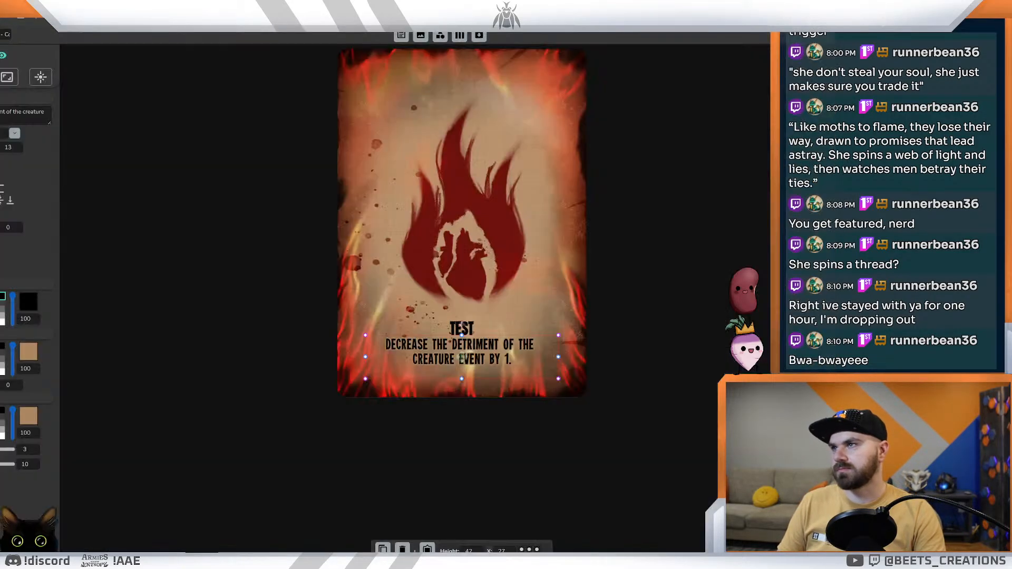
key("ctrl+Tab")
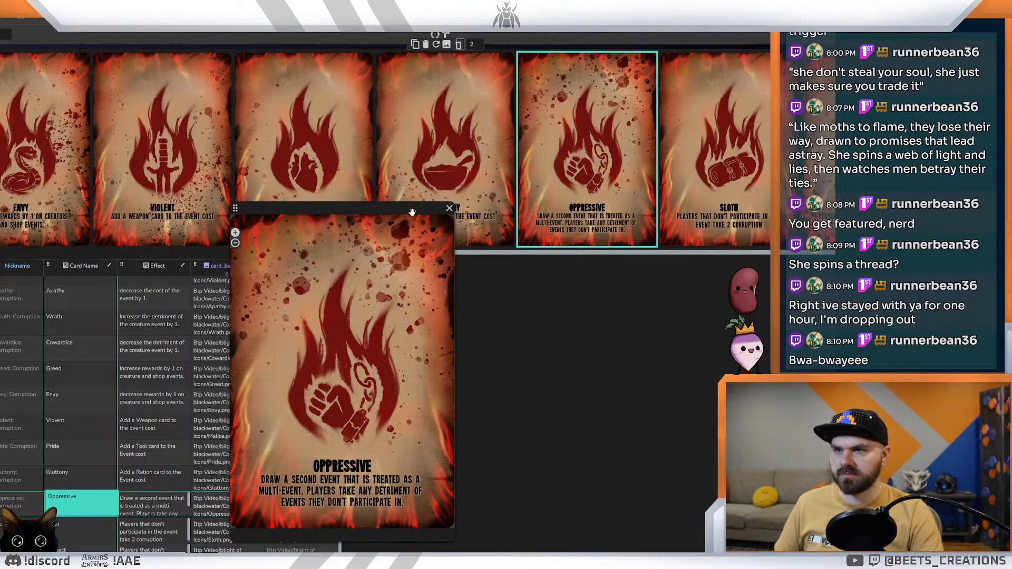
Step: Reopen the enlarged card preview and review the Corruption cards from Oppressive back to Malice for title and effect text layout
left_click(449, 208)
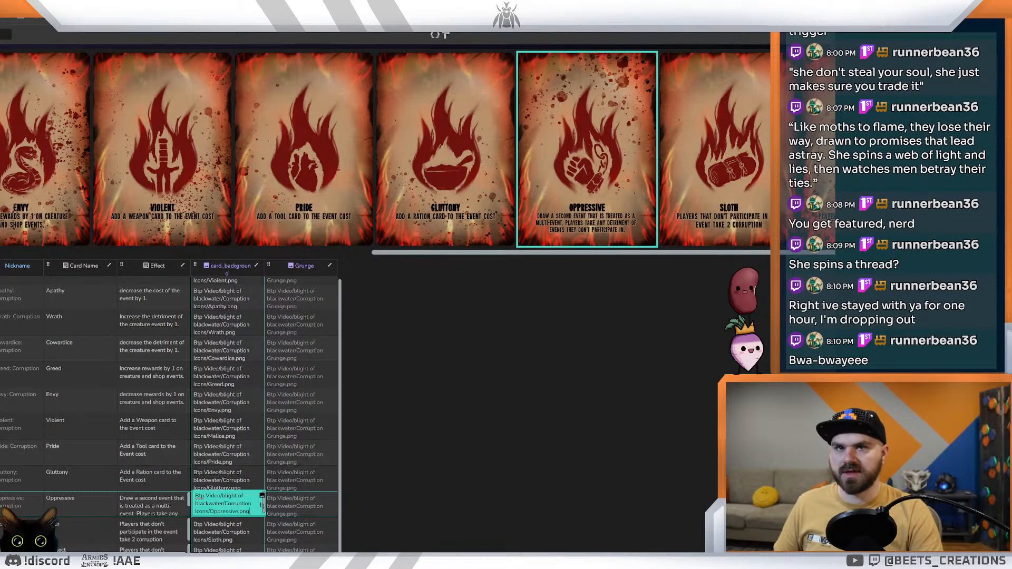
left_click(801, 35)
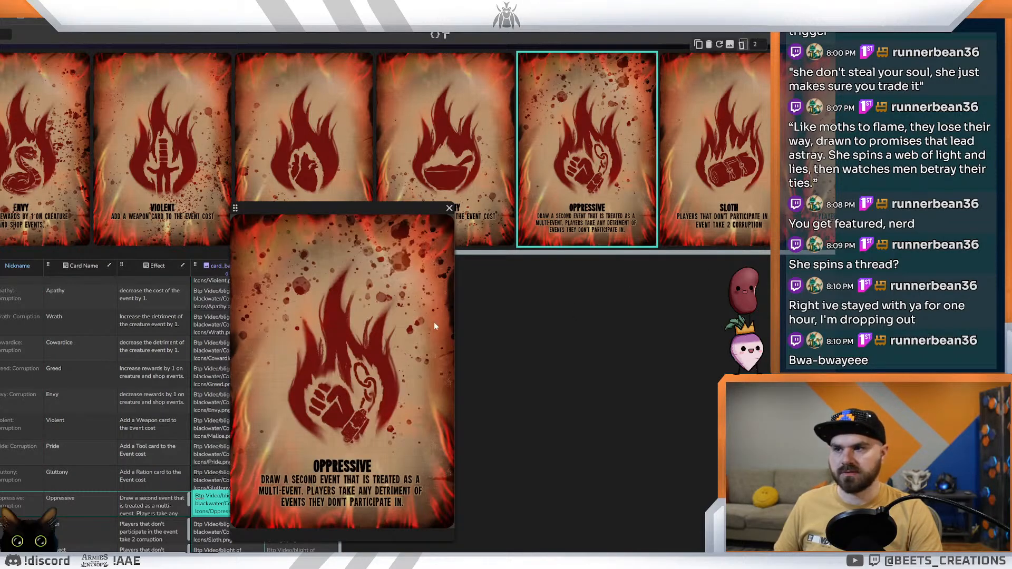
key("Up")
key("Up")
key("Up")
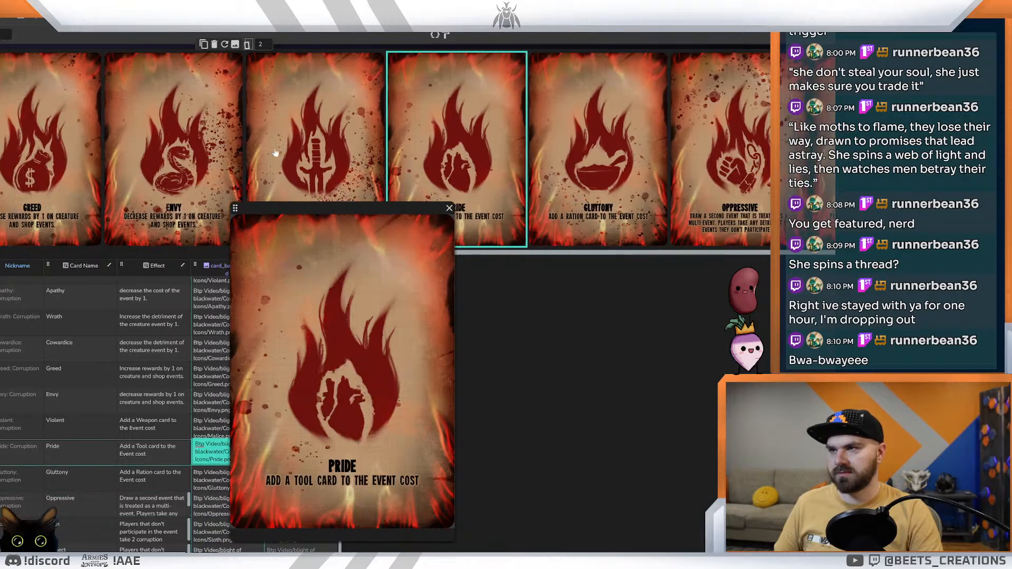
key("Up")
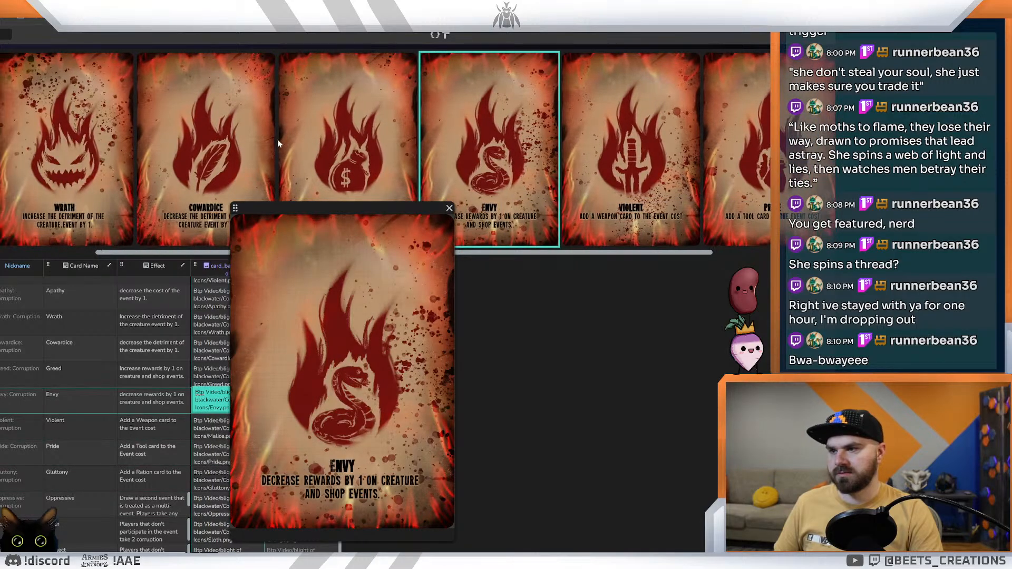
key("Up")
key("Up")
key("Up")
key("Up")
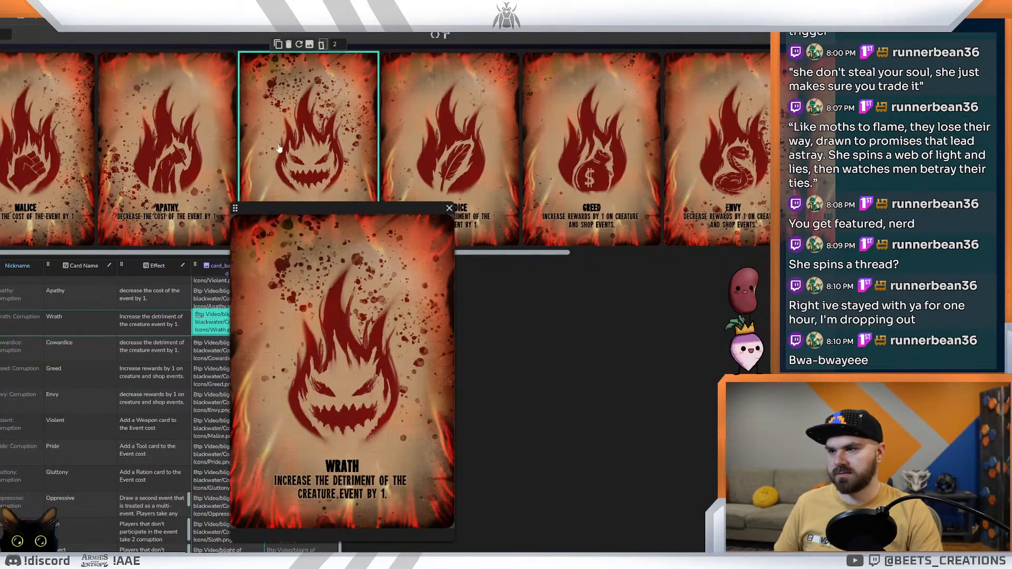
key("Up")
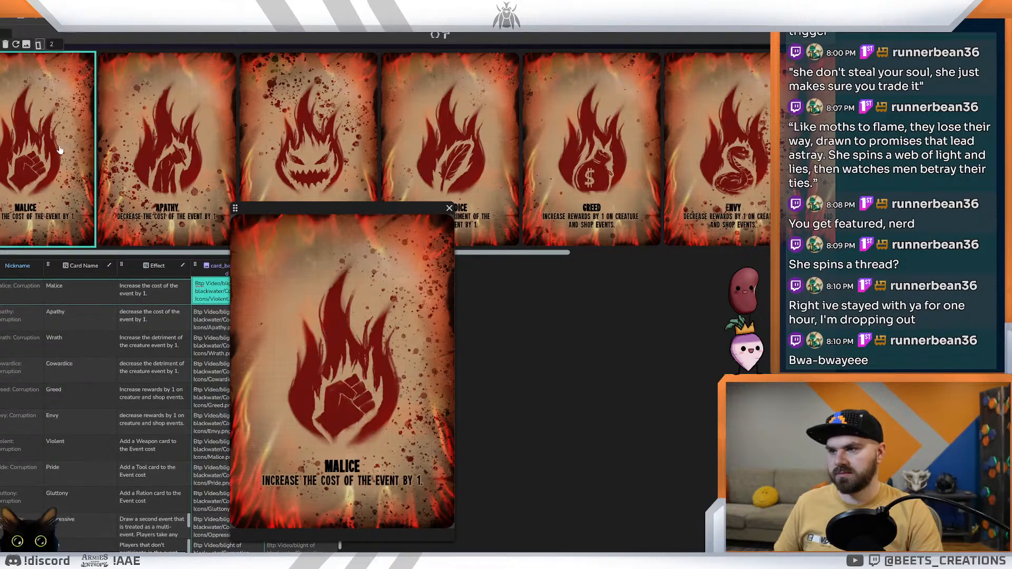
Step: Compare the Apathy, Wrath and neighbouring Corruption cards in the enlarged preview to examine text placement and grunge textures
key("Down")
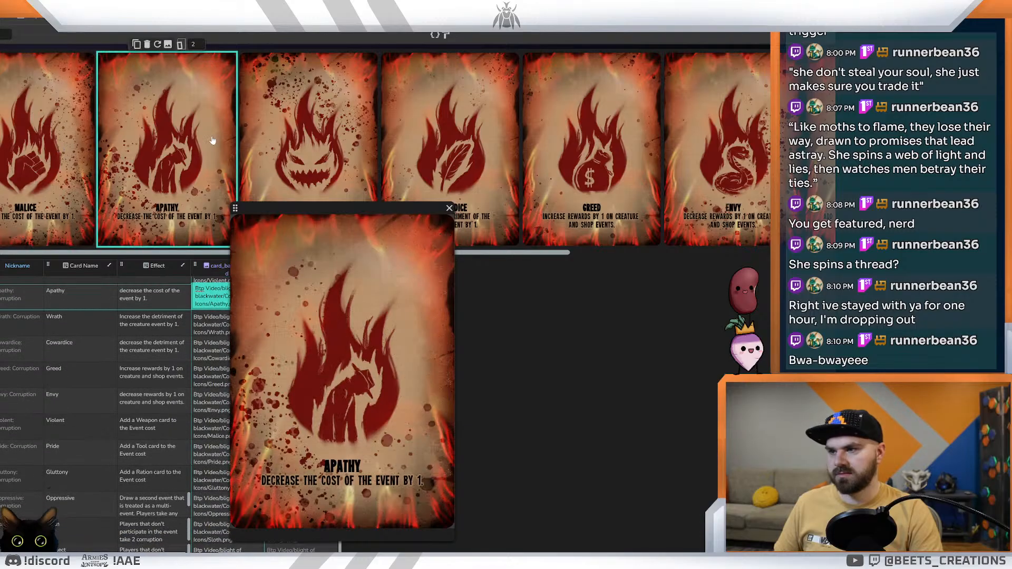
left_click(277, 138)
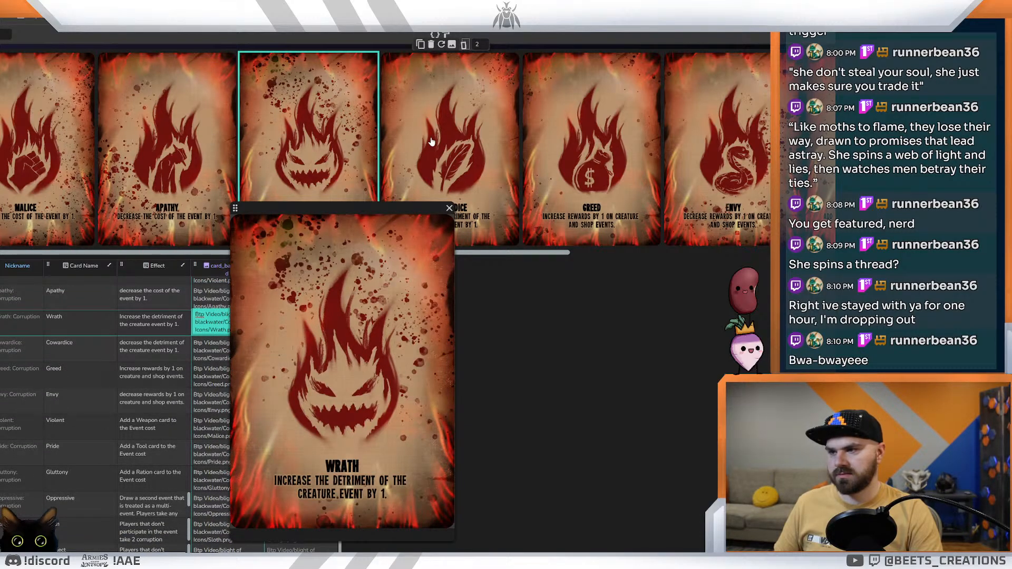
left_click(431, 141)
mouse_move(183, 250)
left_mouse_down()
mouse_move(653, 268)
mouse_move(162, 252)
left_mouse_up()
left_click(46, 142)
left_click(163, 153)
left_click(267, 172)
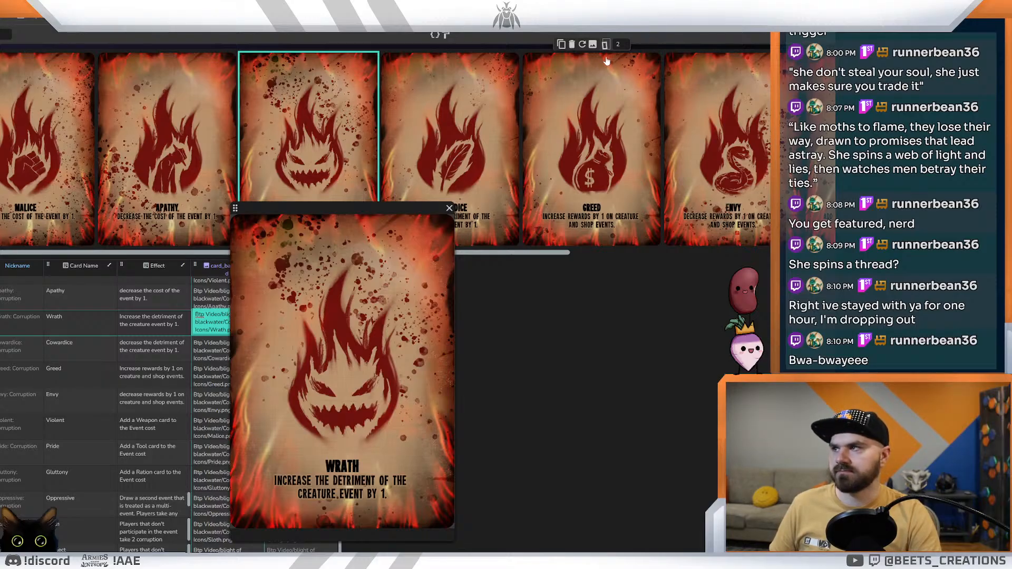
Step: Leave the Corruption card data and load another Dextrous page
left_click(1, 127)
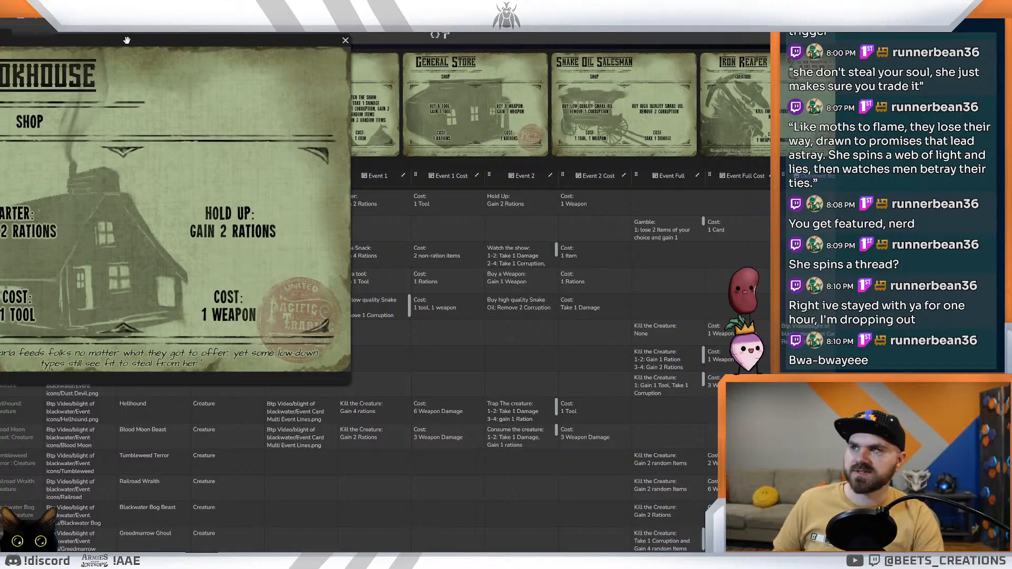
left_click_drag(127, 40, 438, 128)
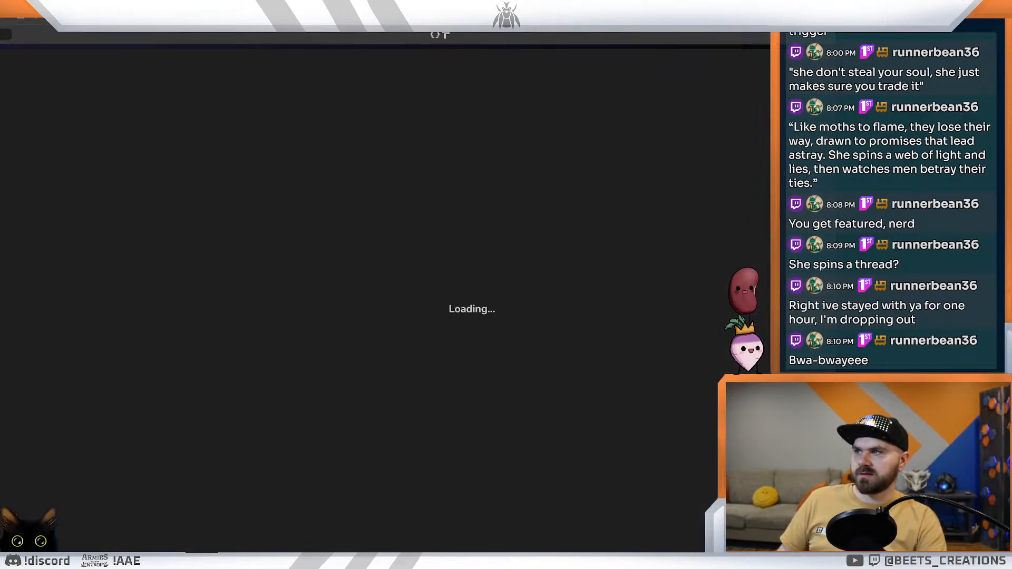
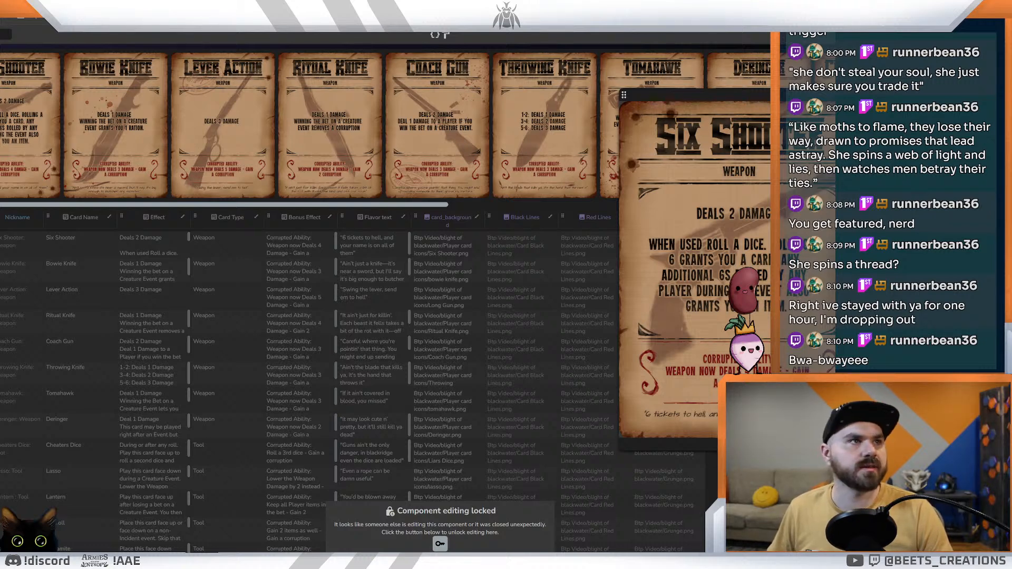
Step: Switch to the Google Docs planning list and review its Blight, Stream Improvements and channel points sections
left_click_drag(816, 206, 532, 4)
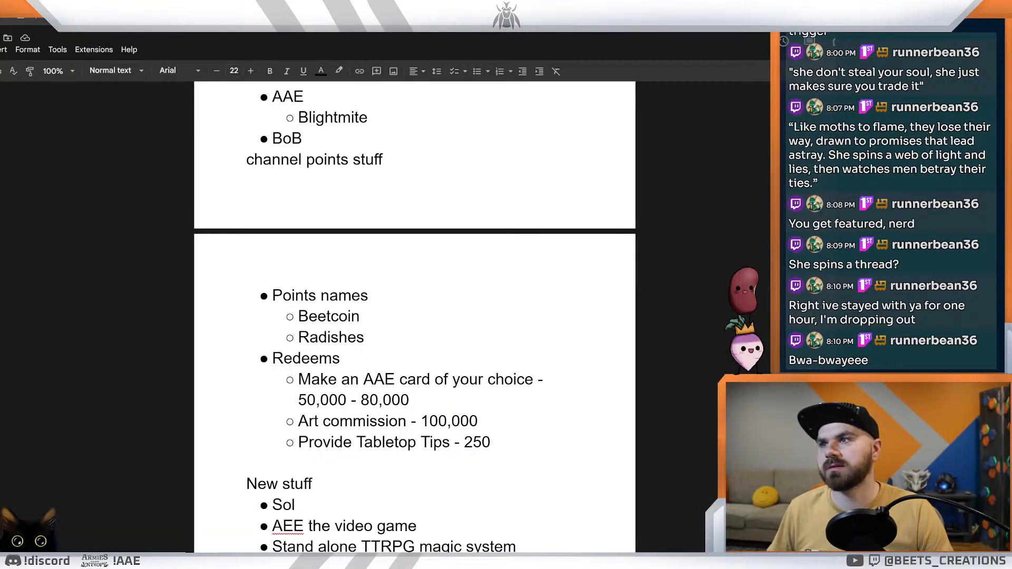
scroll(415, 316, "up", 8)
scroll(415, 317, "down", 3)
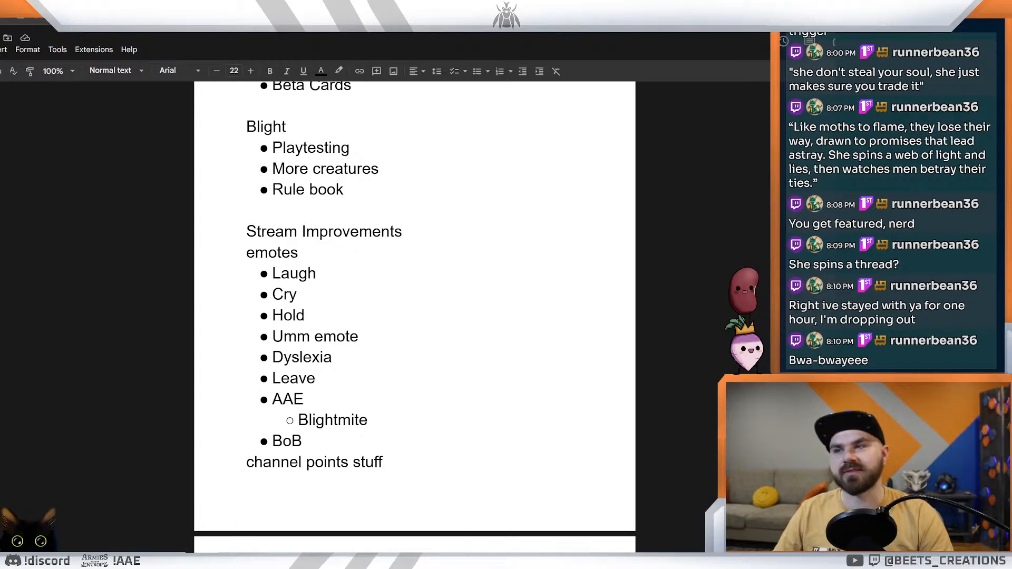
double_click(308, 253)
scroll(414, 316, "up", 3)
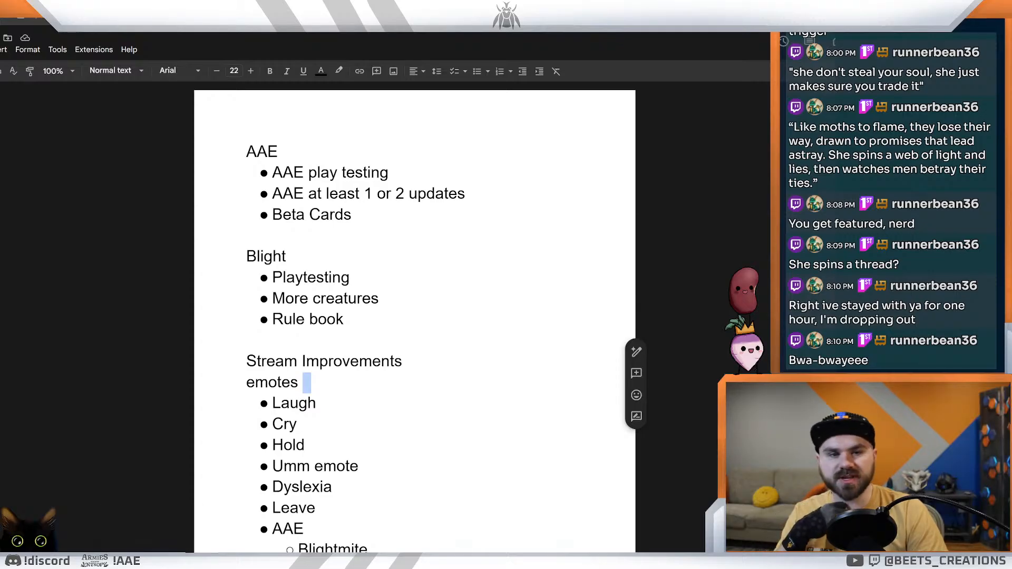
Step: Switch to Photoshop, close the Corruption Cards and Event Card files, and open No shes brave.psd
key("alt+Tab")
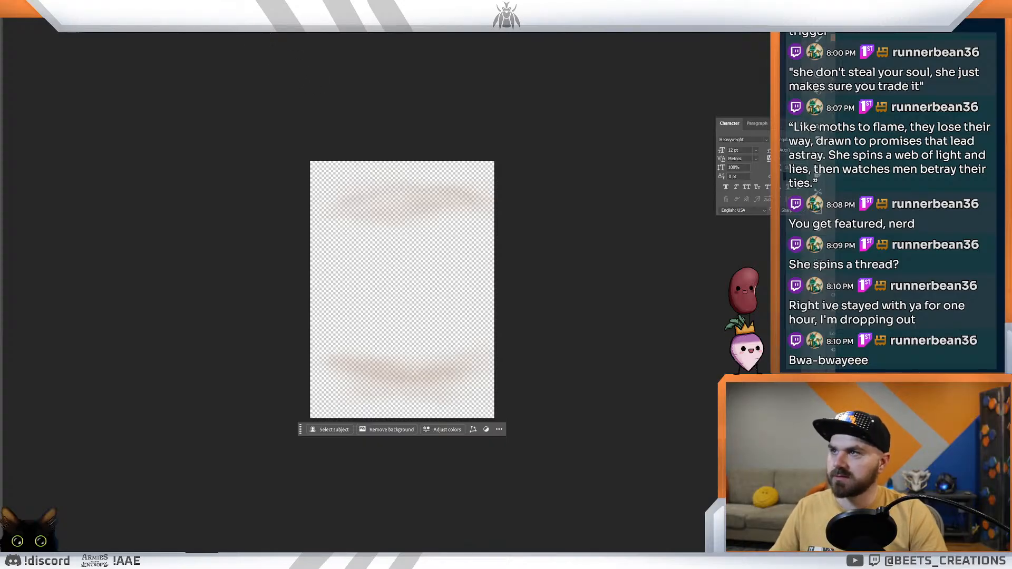
left_click(171, 33)
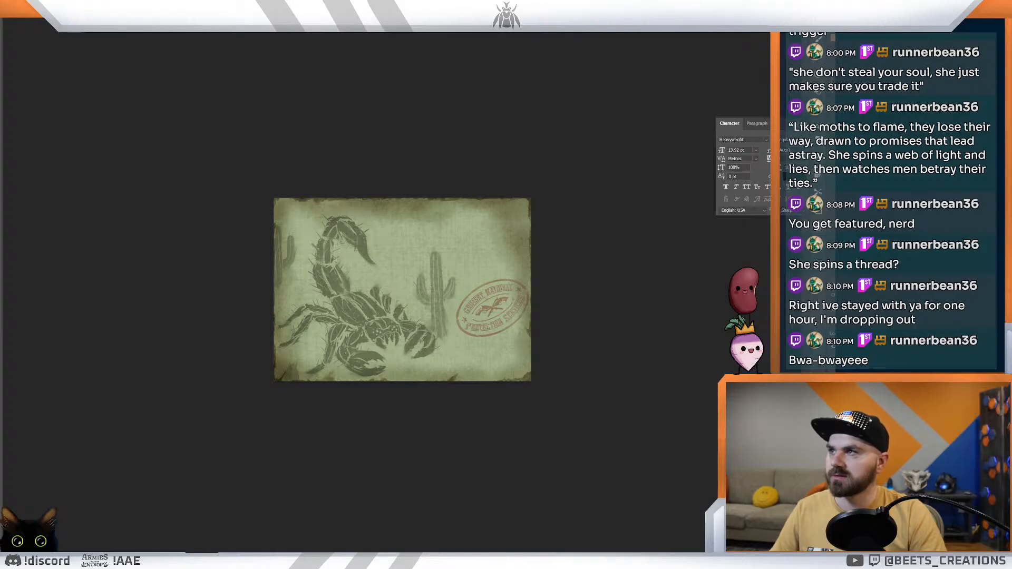
key("ctrl+w")
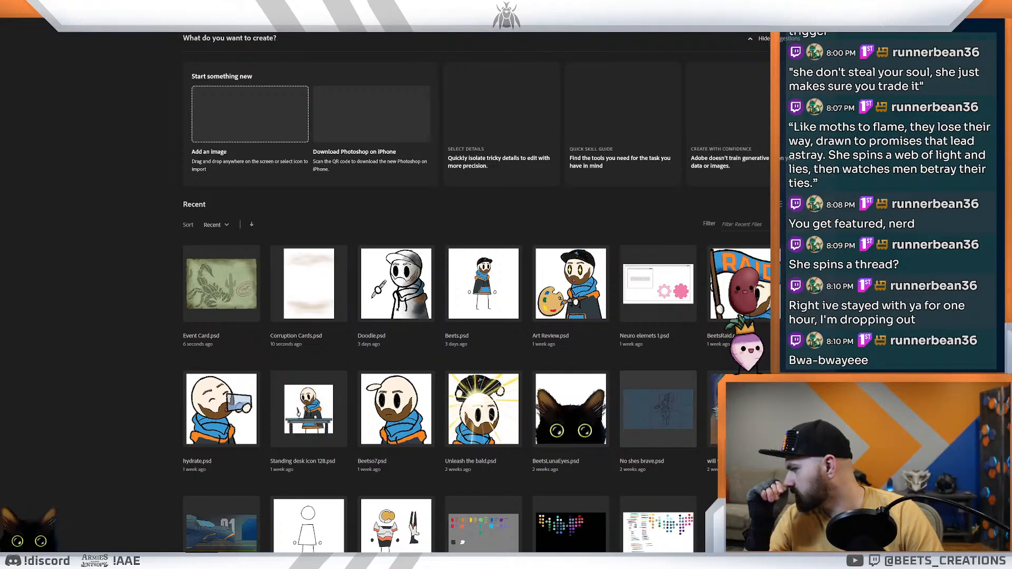
left_click(641, 414)
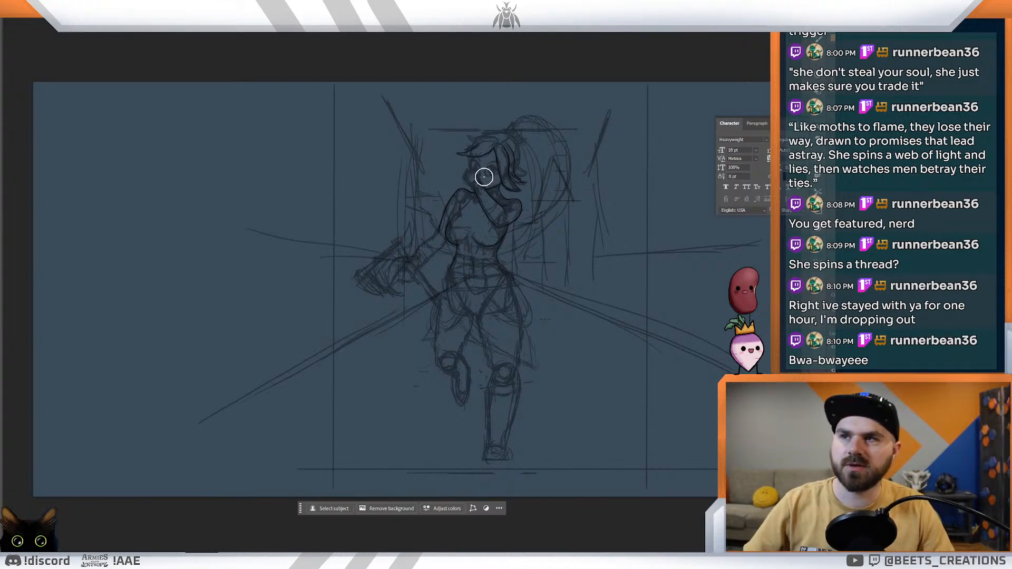
Step: Try to ink the outer line of the lowered forearm, starting at the elbow of the sketched woman
key("ctrl+space")
mouse_move(468, 215)
left_mouse_down()
mouse_move(495, 217)
mouse_move(486, 318)
left_mouse_up()
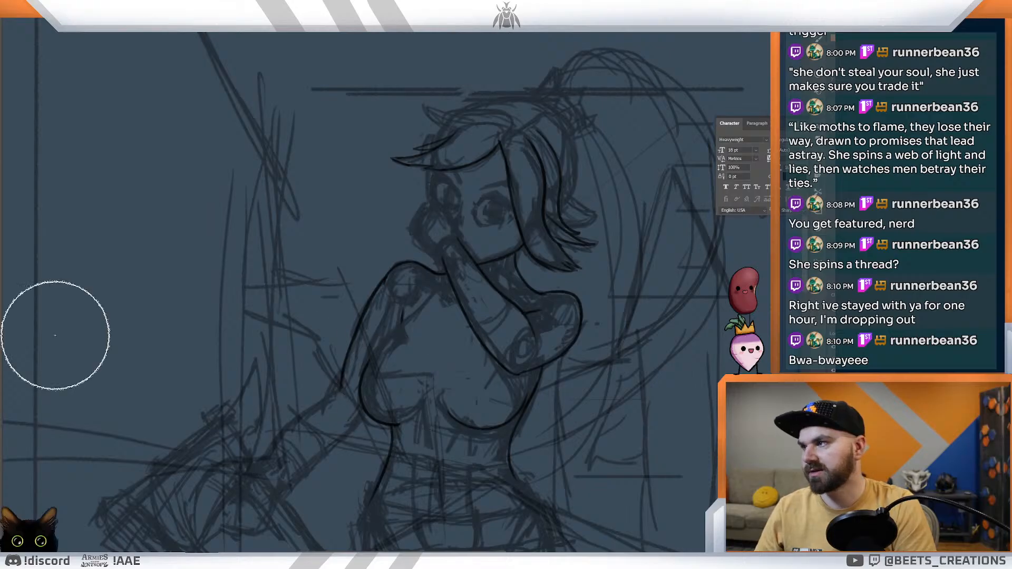
scroll(385, 293, "left", 1)
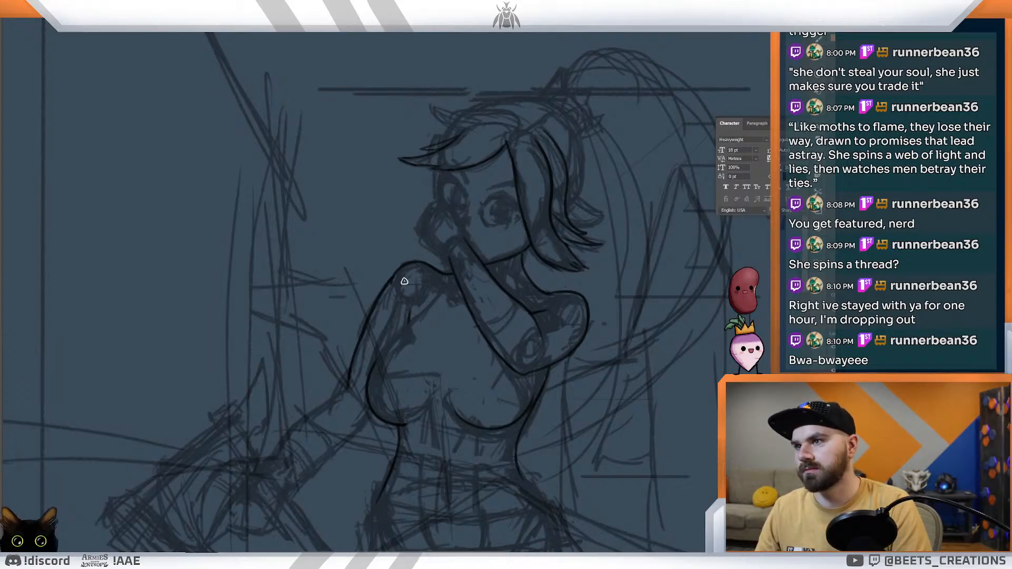
left_click_drag(351, 385, 331, 401)
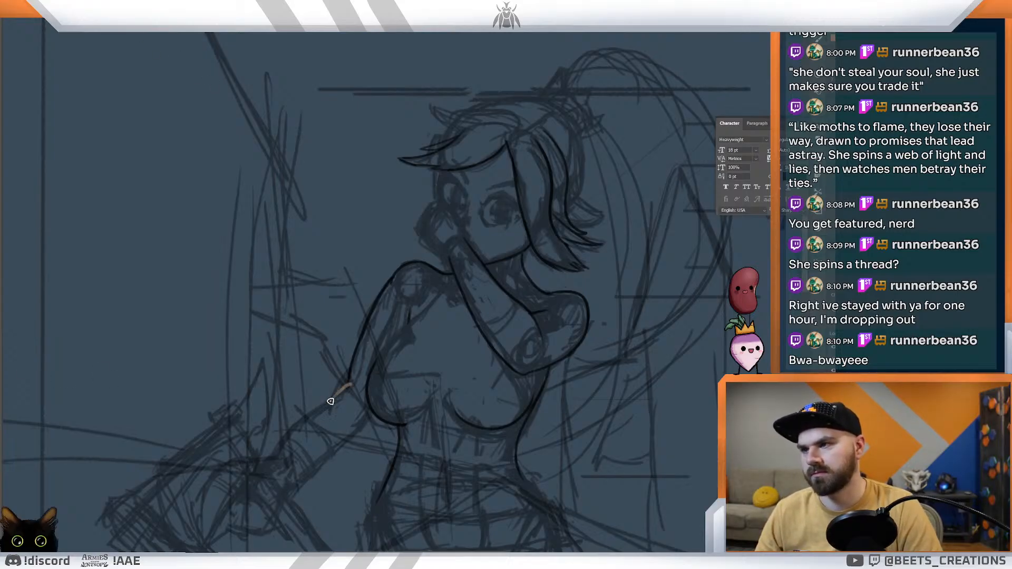
key("v")
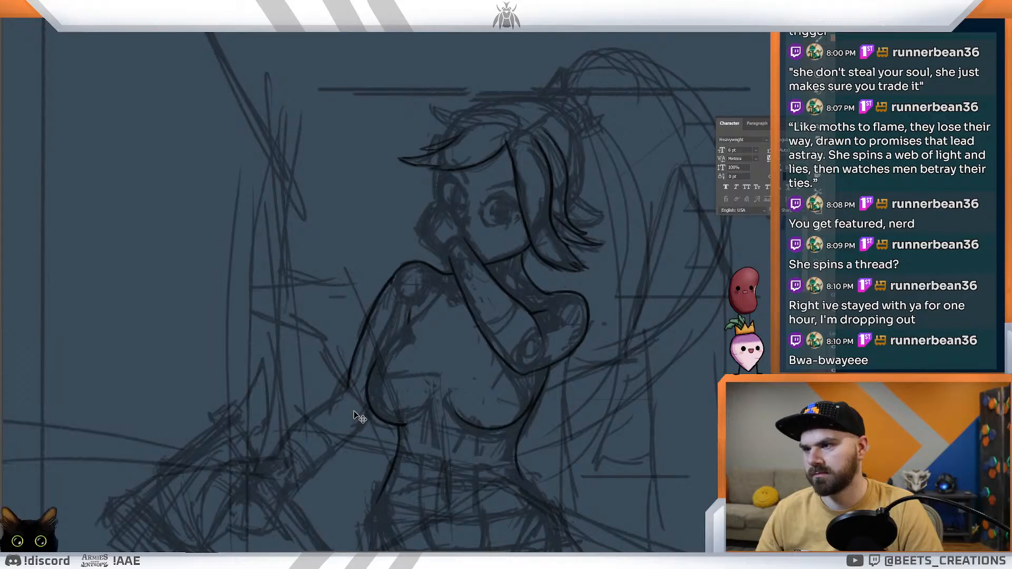
key("b")
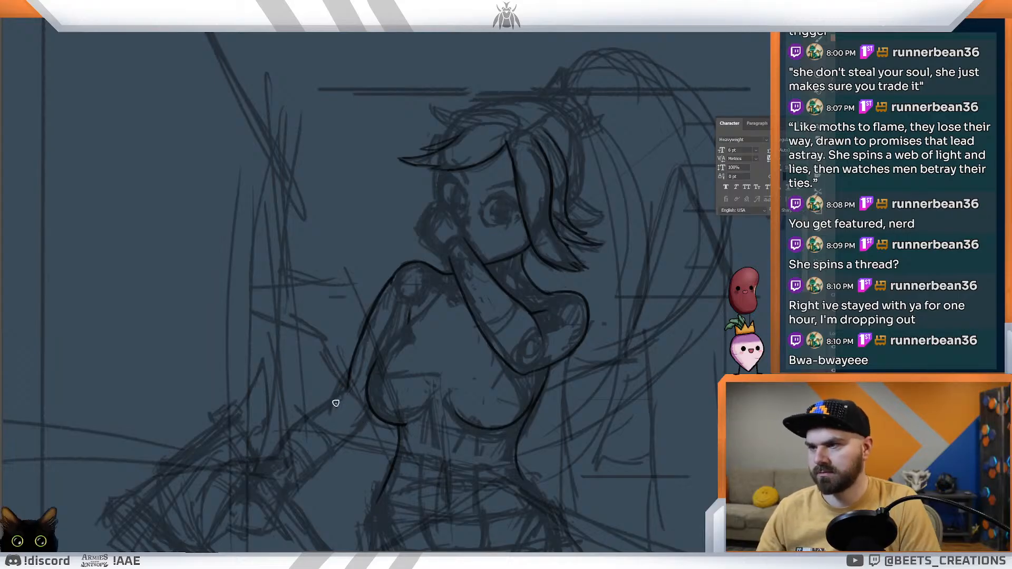
left_click_drag(348, 390, 321, 418)
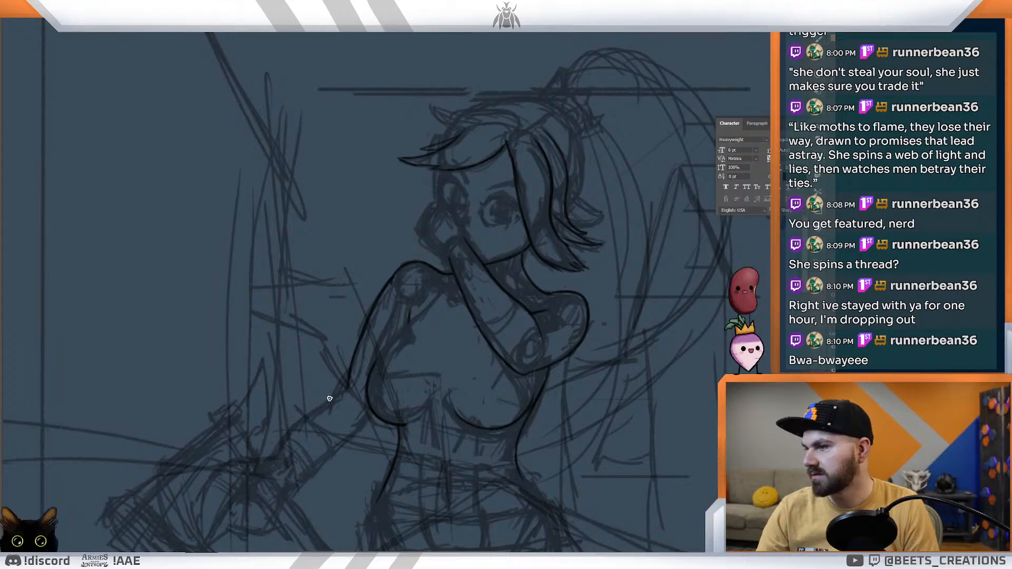
left_click_drag(345, 389, 331, 400)
key("ctrl+z")
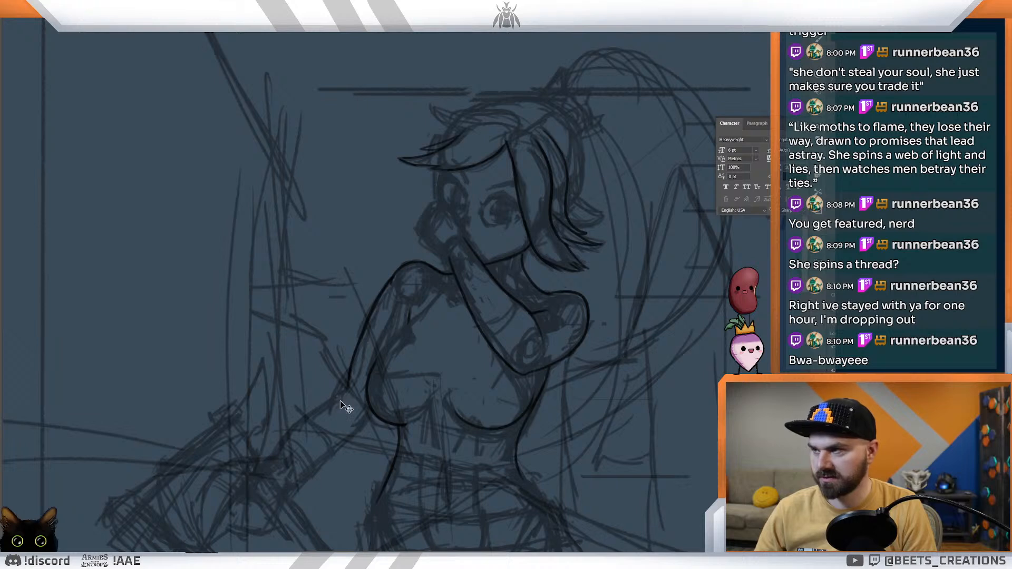
left_click_drag(348, 389, 319, 408)
key("ctrl+z")
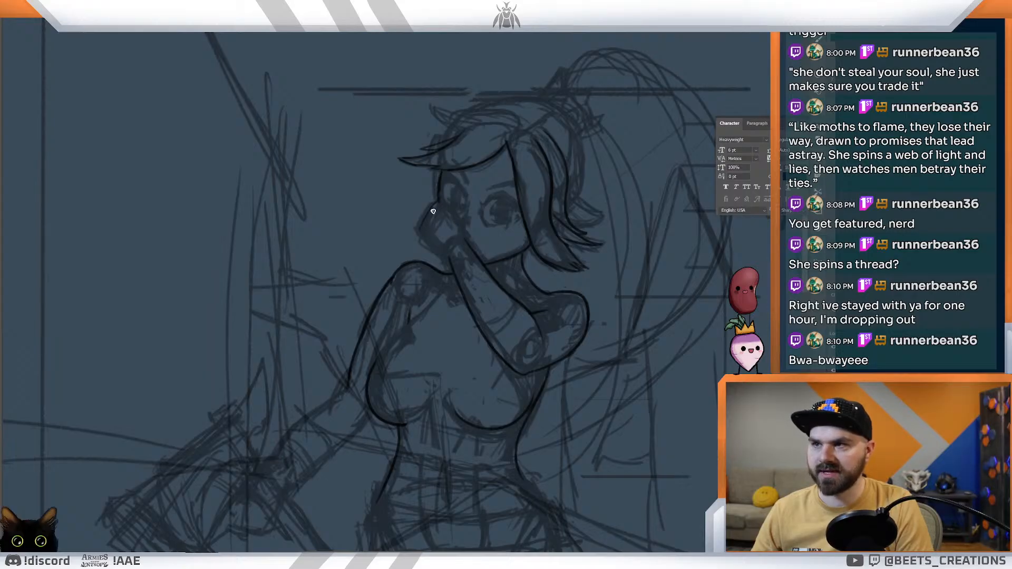
Step: Ink the hip contours and the draped skirt, sweeping both sides from the waist down to a pointed tip near the knee
key("ctrl+0")
left_click_drag(466, 194, 482, 213)
mouse_move(480, 284)
left_mouse_down()
mouse_move(448, 273)
mouse_move(368, 282)
mouse_move(318, 303)
mouse_move(388, 379)
mouse_move(422, 397)
mouse_move(422, 389)
left_mouse_up()
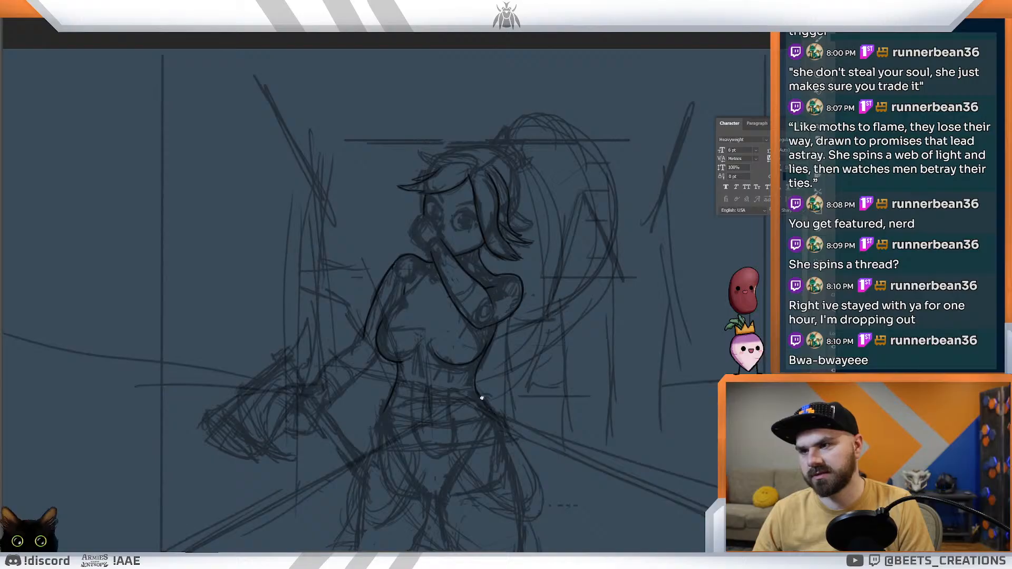
mouse_move(505, 437)
left_mouse_down()
mouse_move(501, 339)
mouse_move(454, 338)
mouse_move(458, 350)
mouse_move(454, 319)
left_mouse_up()
mouse_move(385, 309)
left_mouse_down()
mouse_move(394, 372)
mouse_move(412, 405)
left_mouse_up()
left_click_drag(384, 348, 426, 419)
left_click_drag(389, 359, 454, 443)
right_click(414, 414)
left_click(404, 385)
left_click_drag(418, 412, 545, 493)
left_click_drag(483, 466, 545, 494)
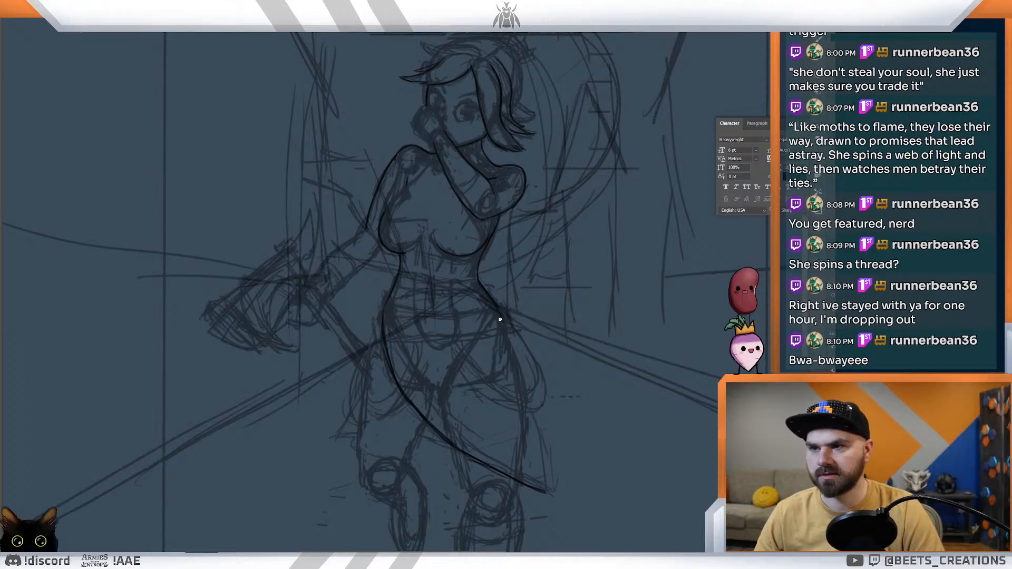
left_click_drag(510, 343, 554, 488)
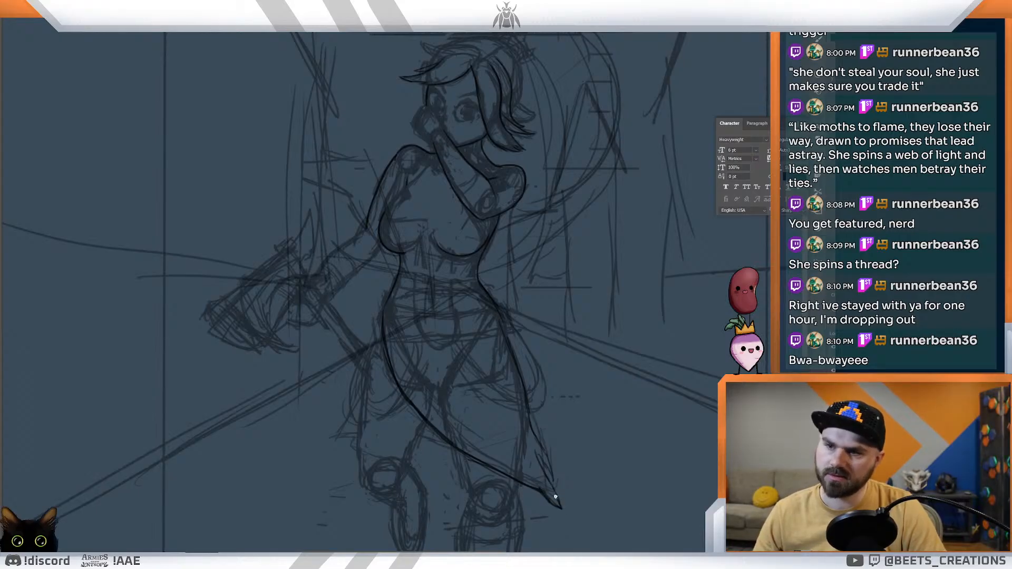
key("v")
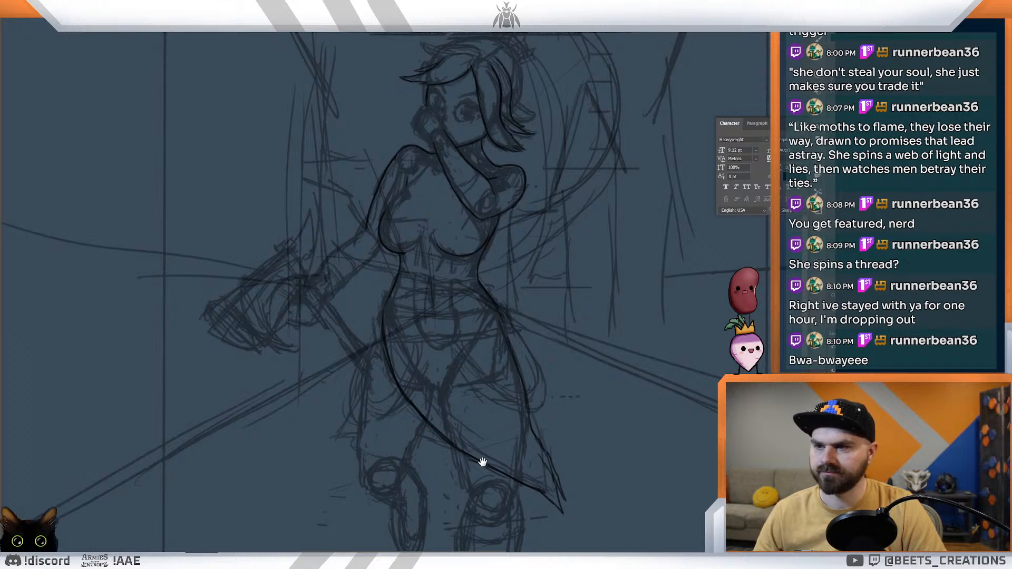
Step: Ink a wide belt around the hips with curved upper and lower edges and closed ends
left_click_drag(483, 460, 553, 415)
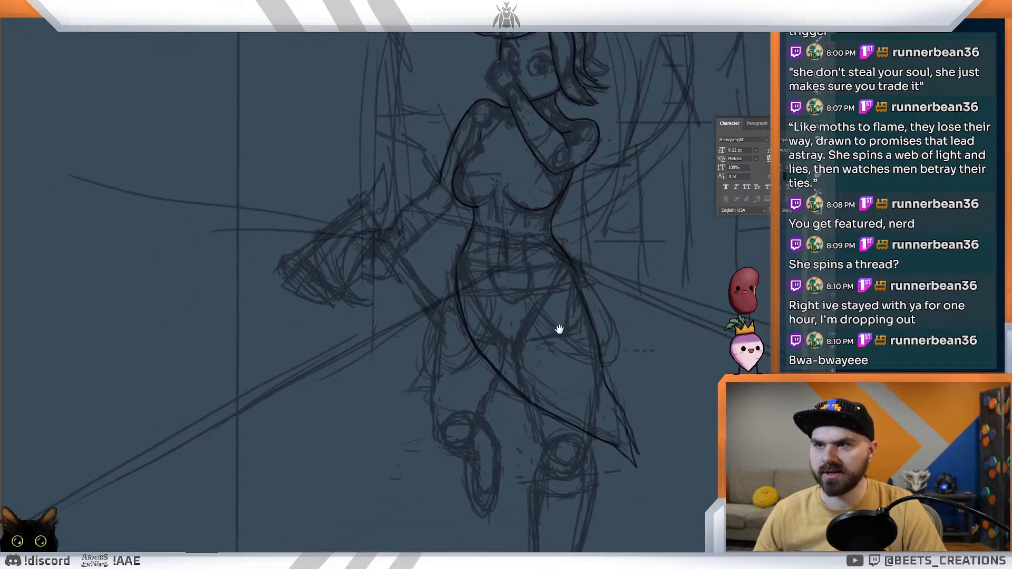
left_click_drag(559, 335, 548, 418)
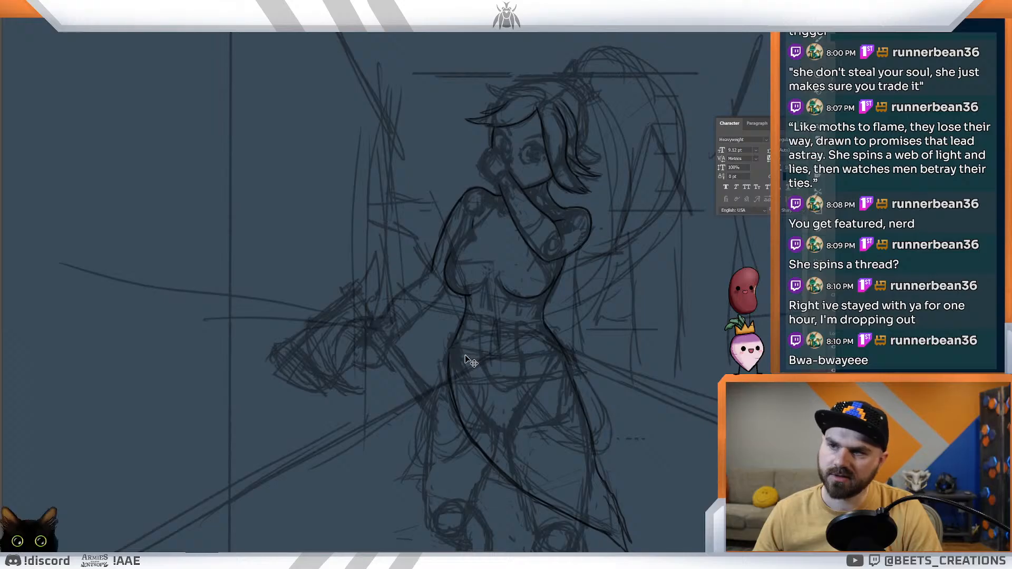
left_click_drag(466, 348, 438, 326)
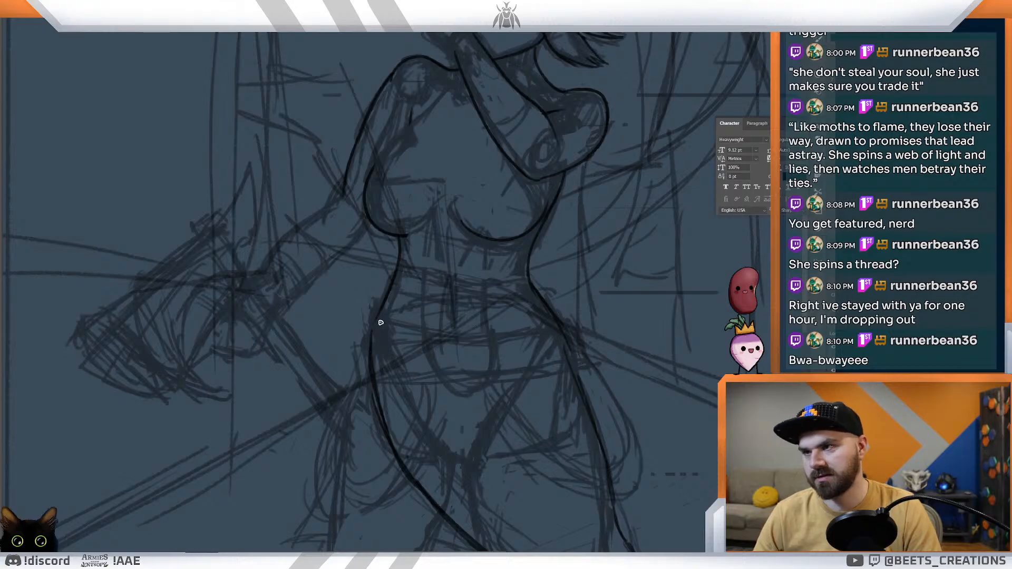
mouse_move(370, 327)
left_mouse_down()
mouse_move(398, 350)
mouse_move(485, 373)
mouse_move(546, 373)
left_mouse_up()
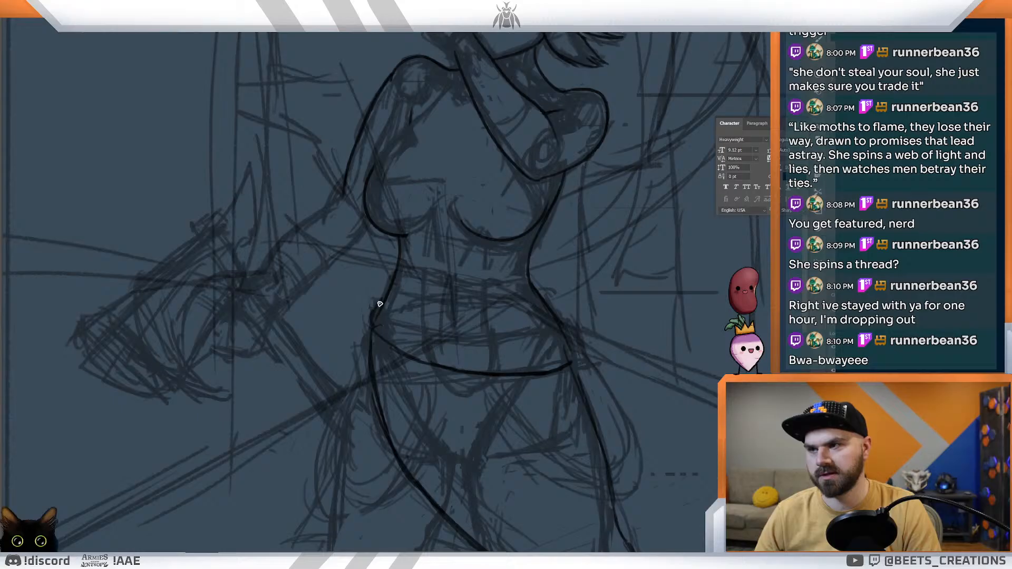
mouse_move(380, 304)
left_mouse_down()
mouse_move(492, 336)
mouse_move(565, 332)
left_mouse_up()
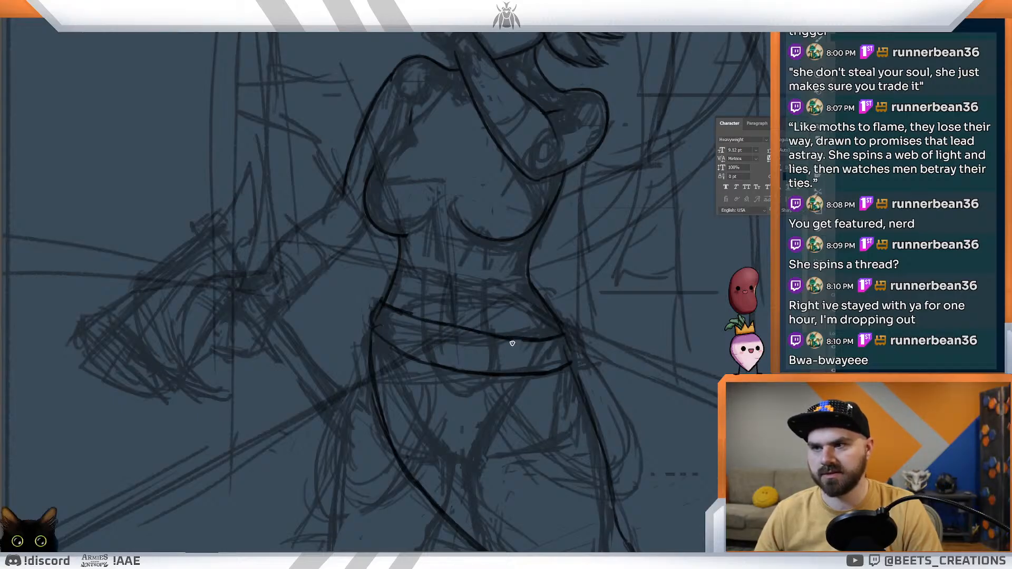
left_click_drag(494, 336, 572, 340)
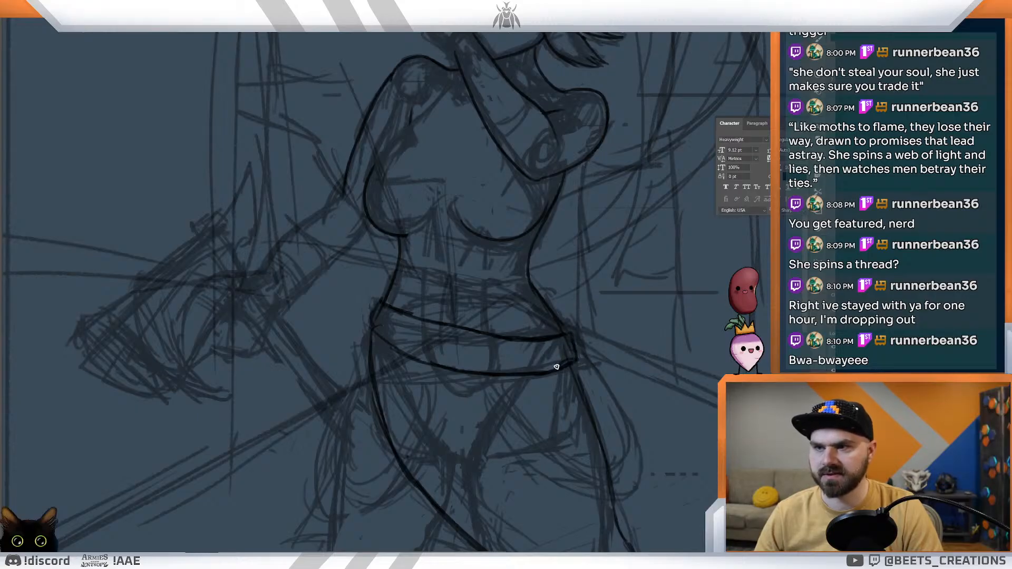
left_click_drag(375, 332, 419, 359)
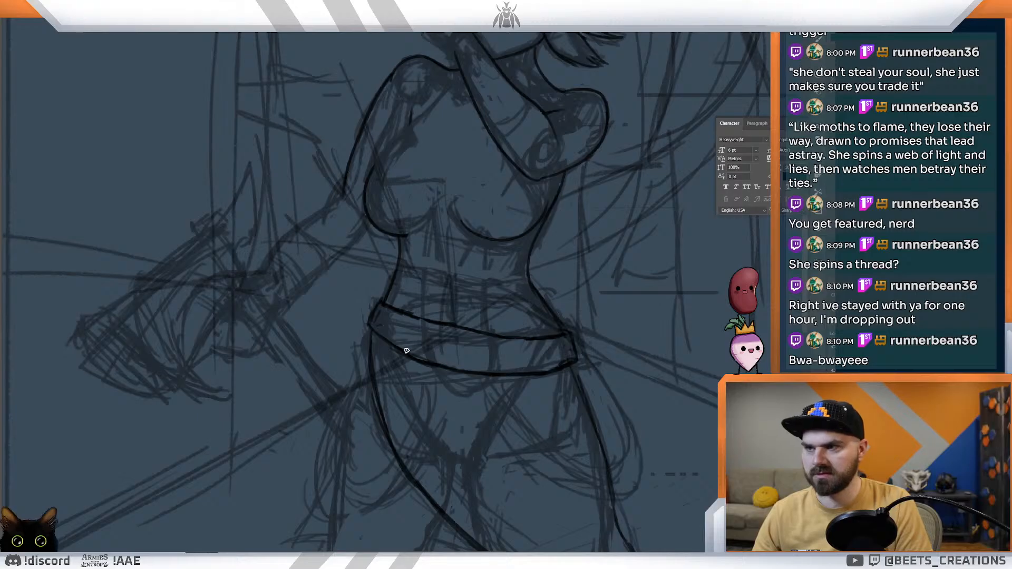
Step: Ink two curved waistband lines across the midriff above the belt, following the sketch
mouse_move(471, 354)
left_mouse_down()
mouse_move(437, 342)
mouse_move(443, 321)
mouse_move(469, 342)
left_mouse_up()
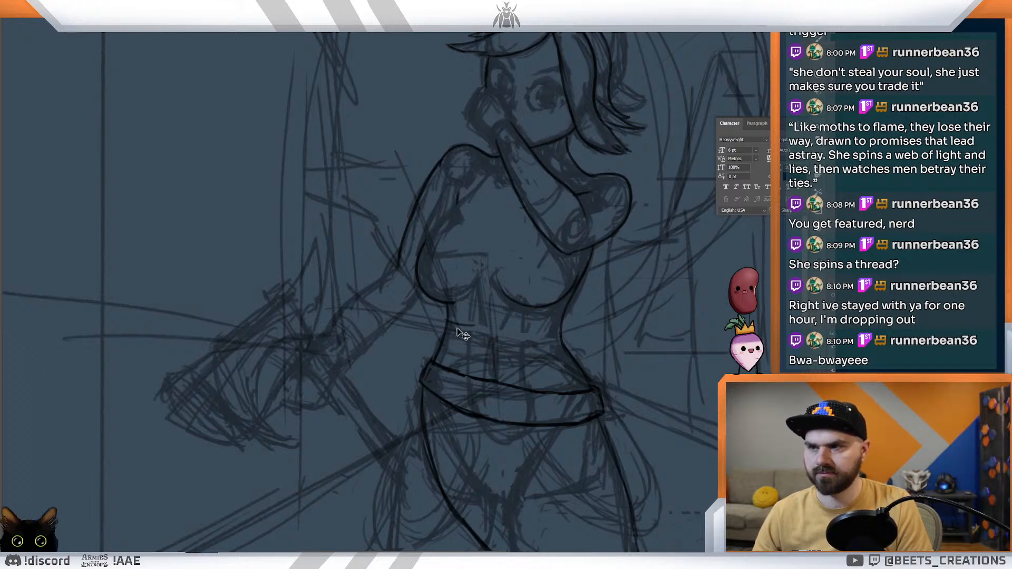
left_click_drag(448, 330, 562, 351)
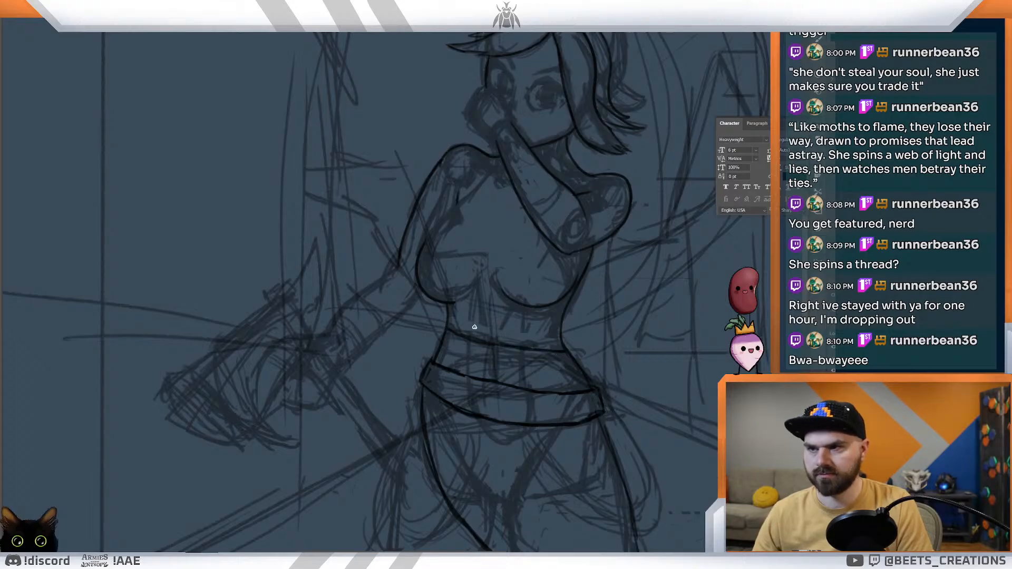
mouse_move(444, 345)
left_mouse_down()
mouse_move(513, 373)
mouse_move(578, 377)
left_mouse_up()
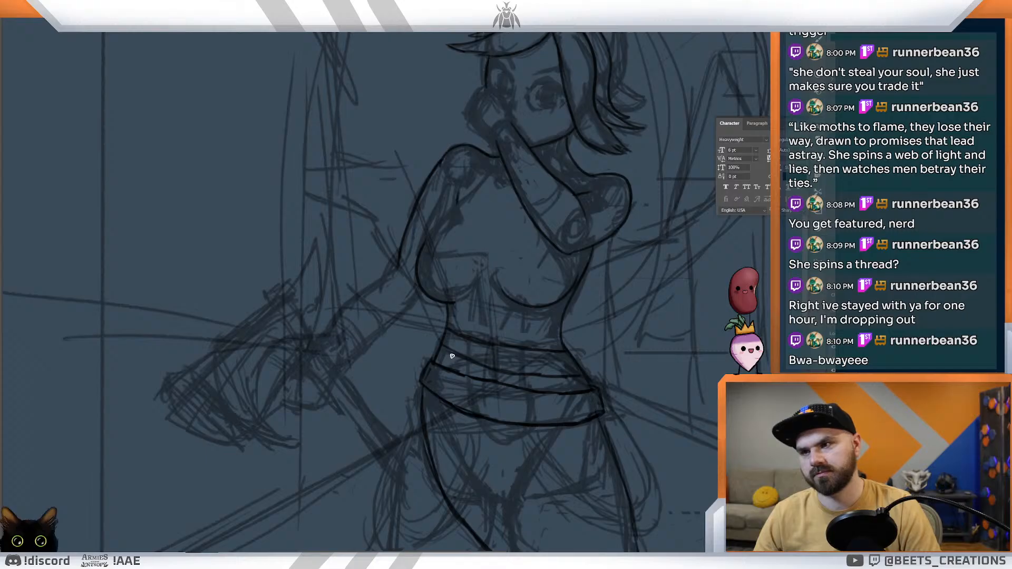
left_click_drag(478, 376, 577, 370)
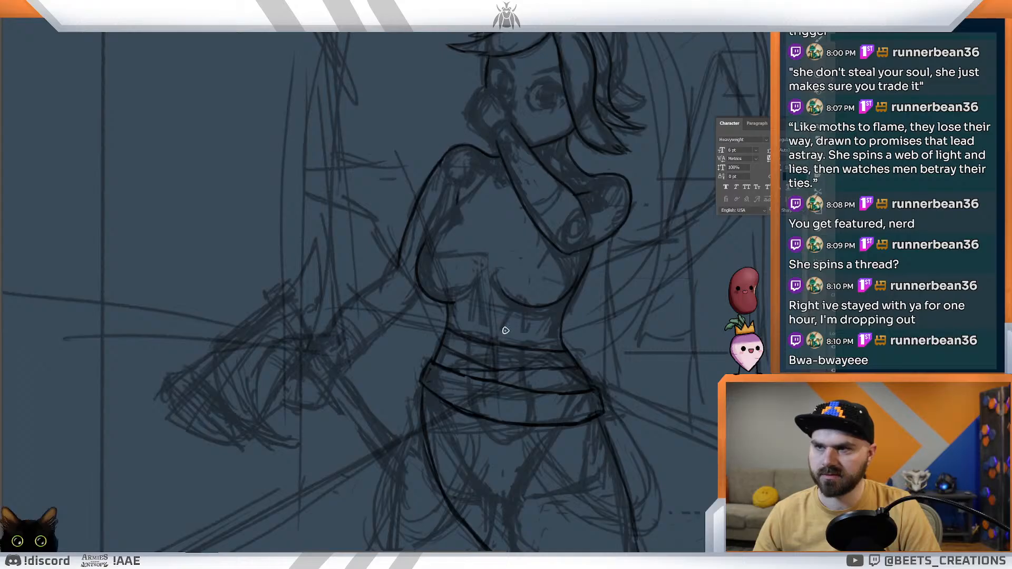
Step: Ink the top's diagonal edge from the collar to the chest and the neck line behind the raised arm
left_click_drag(510, 312, 510, 377)
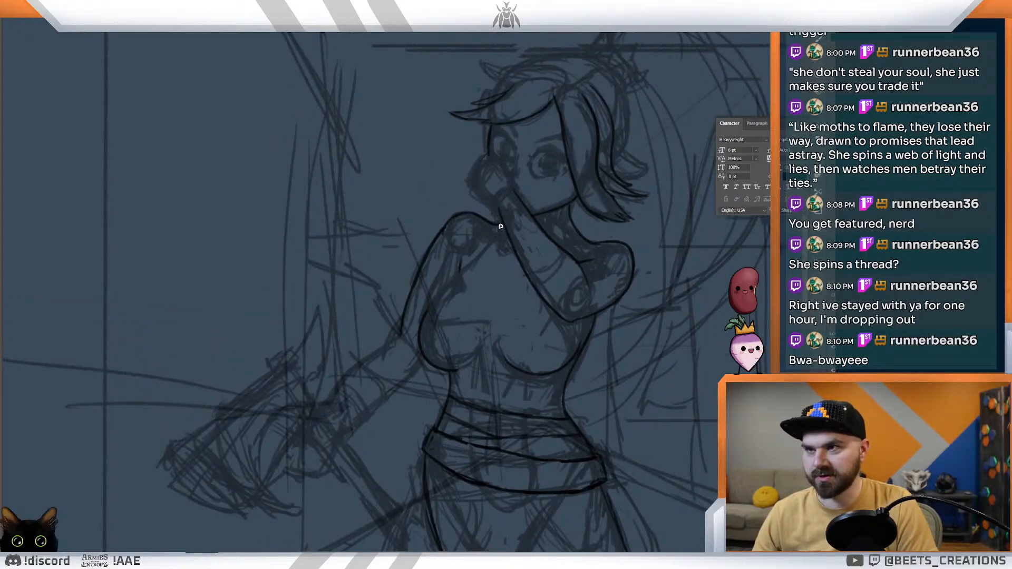
left_click_drag(496, 233, 440, 296)
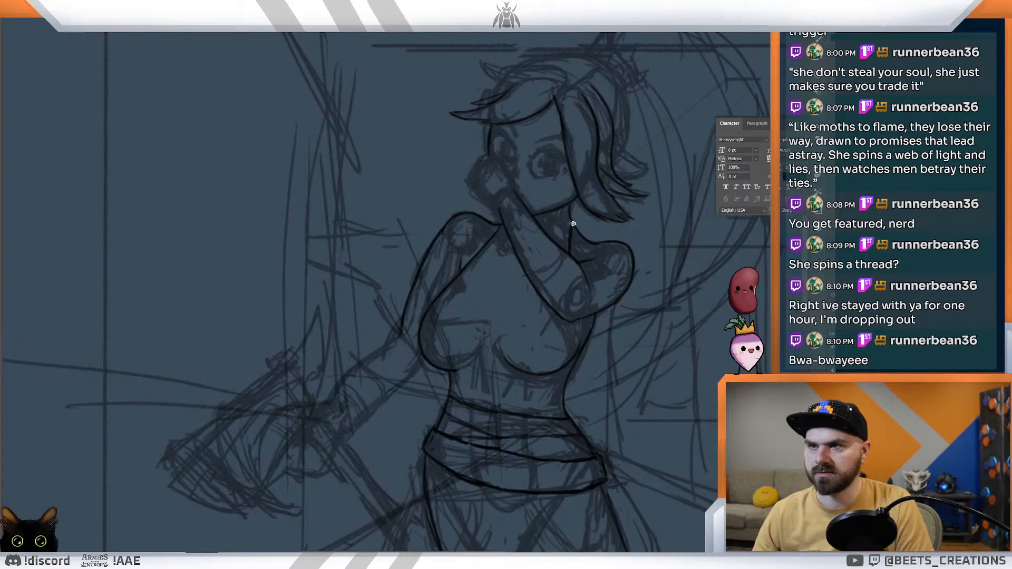
scroll(574, 229, "up", 5)
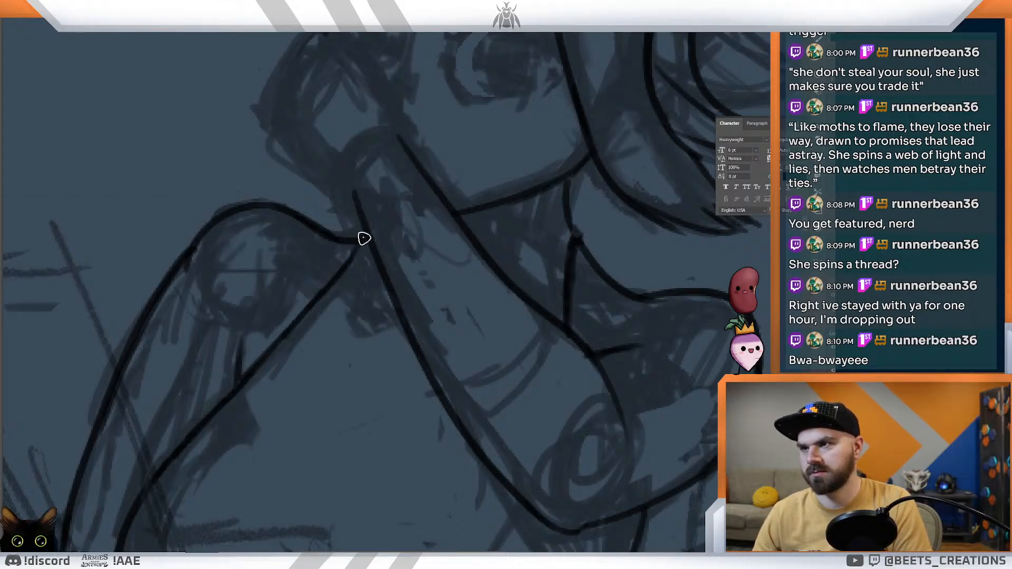
left_click_drag(625, 277, 582, 251)
mouse_move(593, 317)
left_mouse_down()
mouse_move(615, 334)
mouse_move(583, 321)
mouse_move(564, 394)
mouse_move(588, 409)
left_mouse_up()
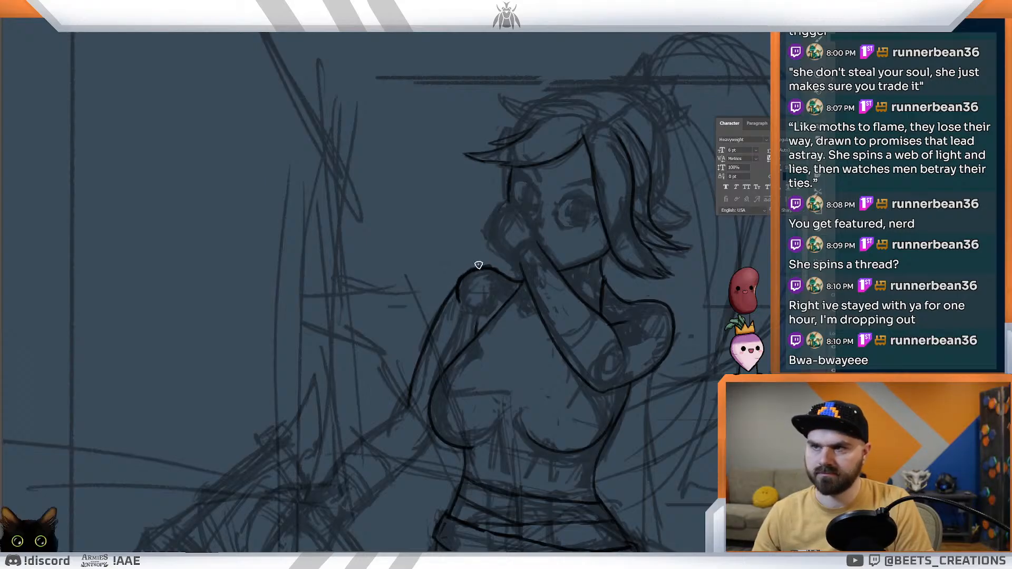
mouse_move(510, 303)
left_mouse_down()
mouse_move(438, 307)
mouse_move(531, 262)
left_mouse_up()
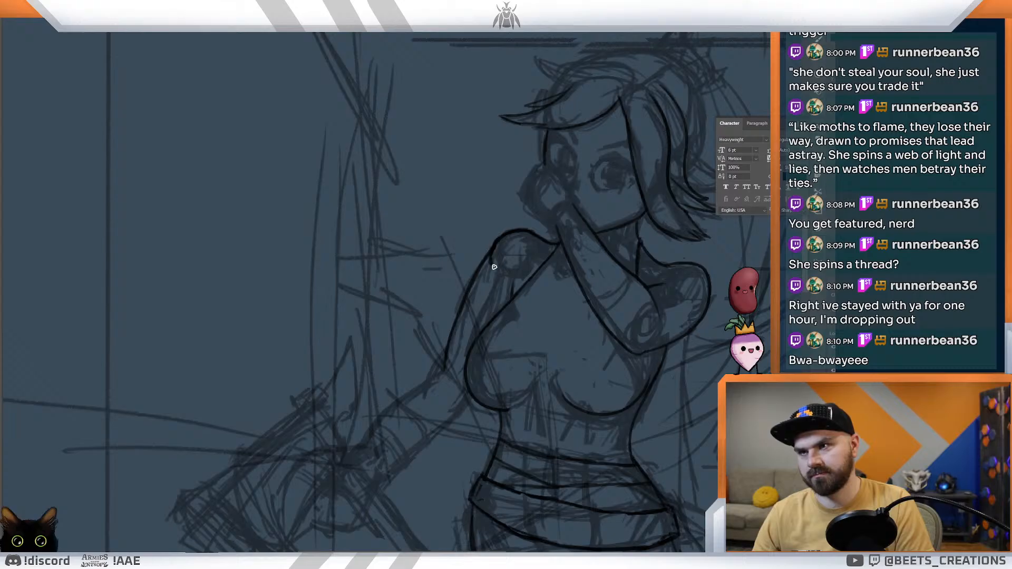
Step: Ink the lowered arm's forearm with two lines from the elbow to the wrist and close it off at the wrist
mouse_move(468, 320)
left_mouse_down()
mouse_move(544, 223)
mouse_move(537, 217)
left_mouse_up()
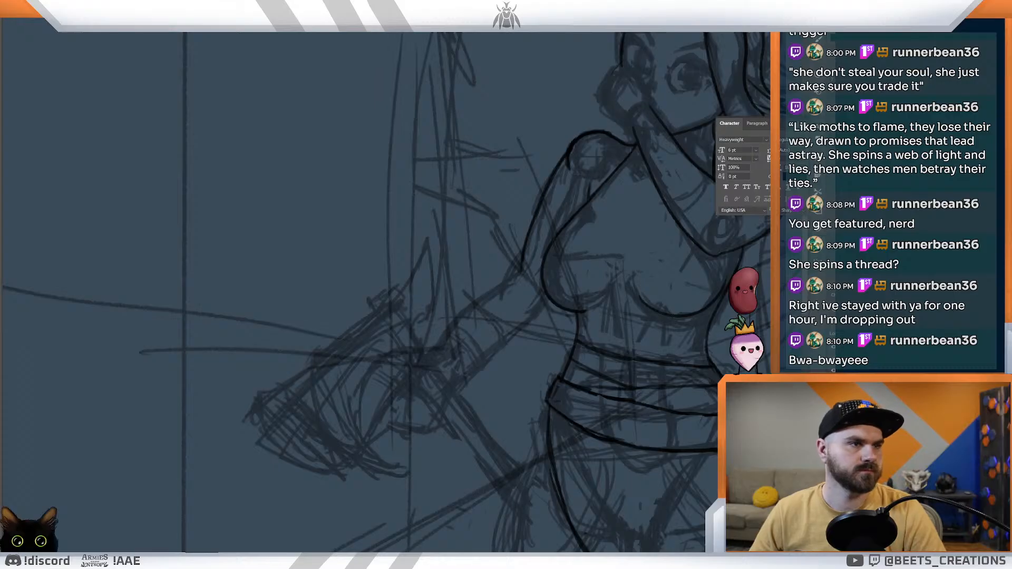
right_click(473, 288)
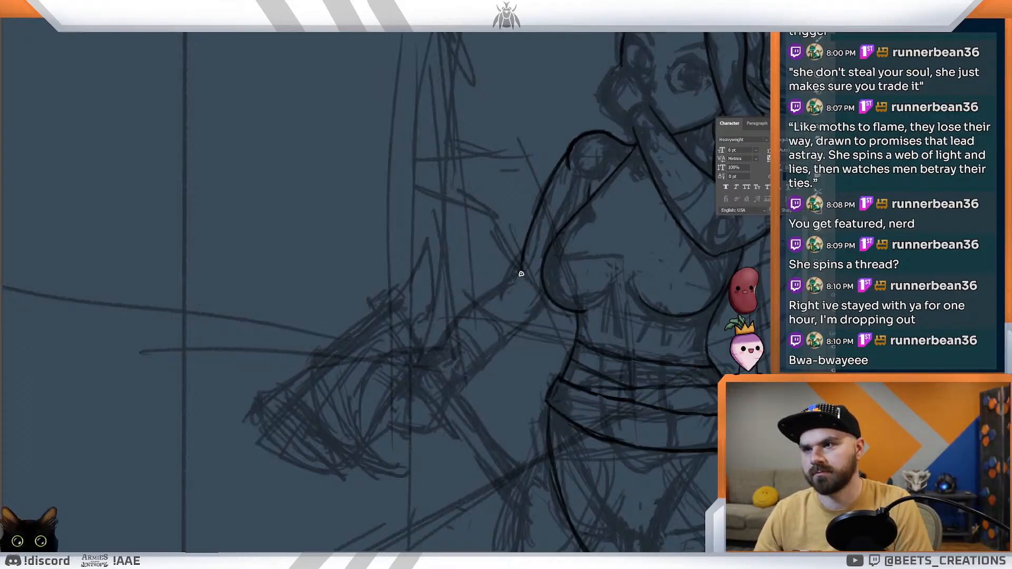
left_click_drag(503, 285, 464, 326)
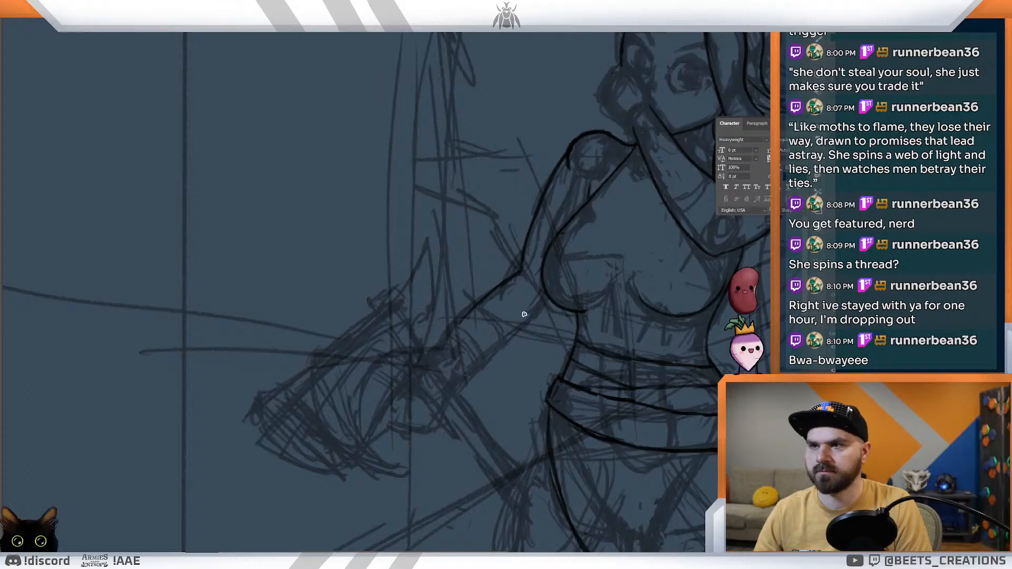
left_click_drag(541, 319, 532, 346)
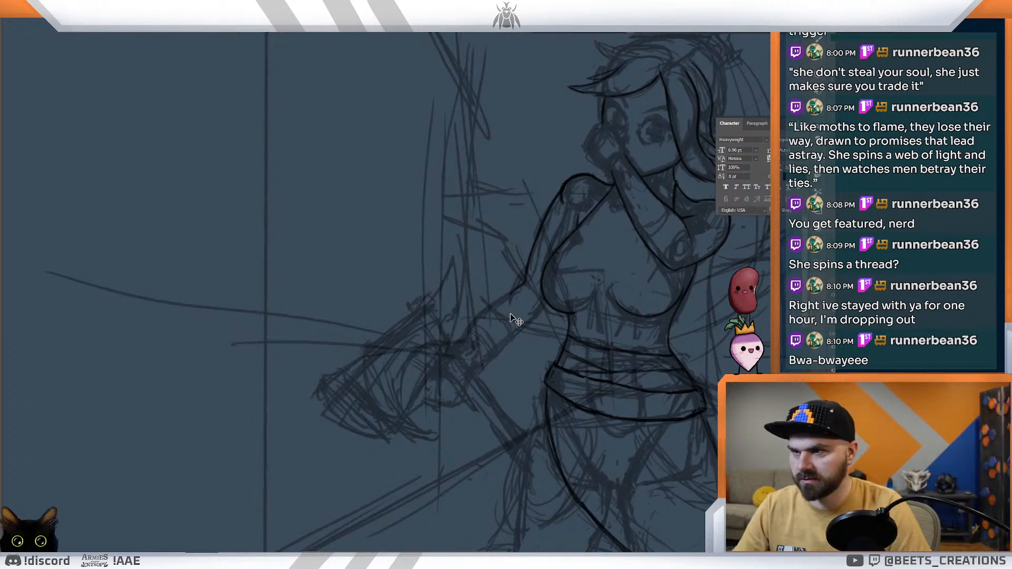
left_click_drag(526, 277, 495, 309)
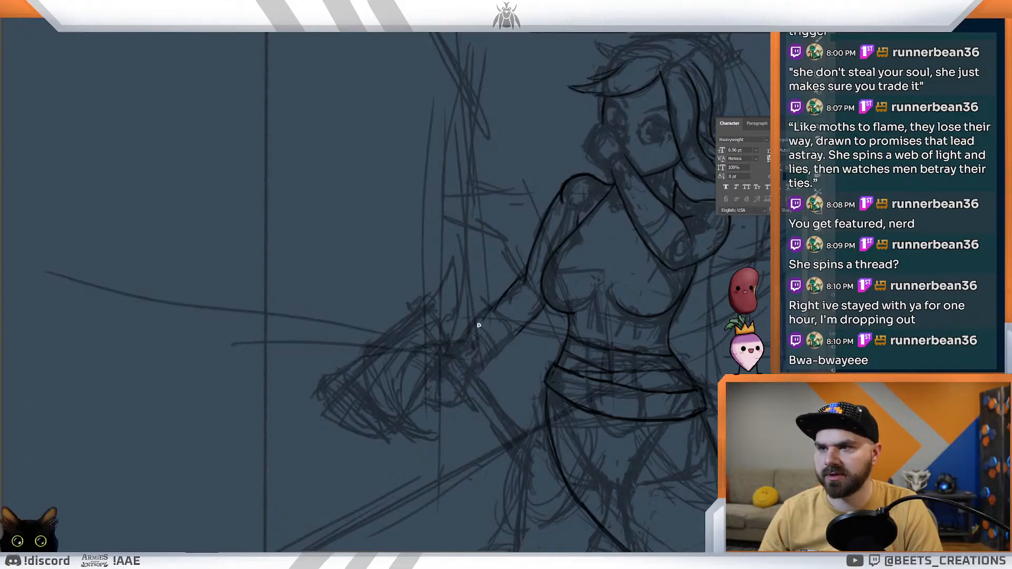
left_click_drag(501, 302, 482, 328)
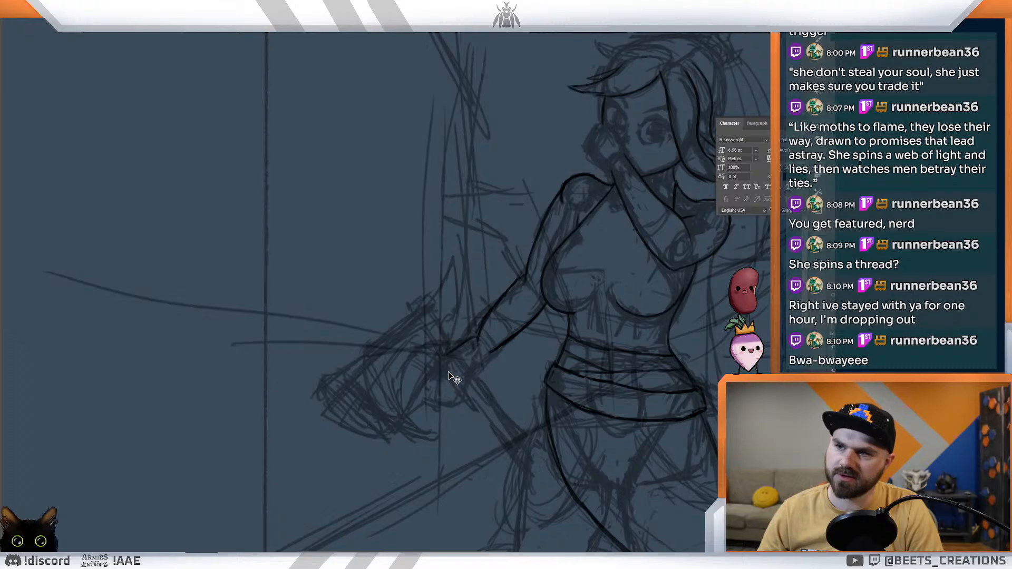
left_click_drag(490, 370, 455, 347)
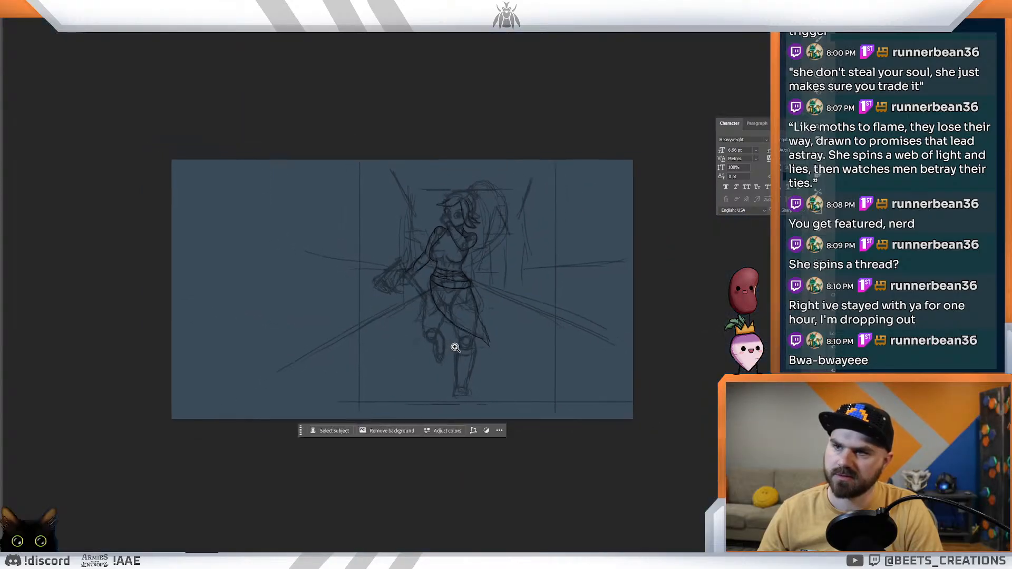
Step: Ink the pointed upper fringe lock back over the crown and the outer back strand of hair ending in a flicked tip
left_click_drag(476, 246, 541, 240)
left_click_drag(436, 262, 599, 289)
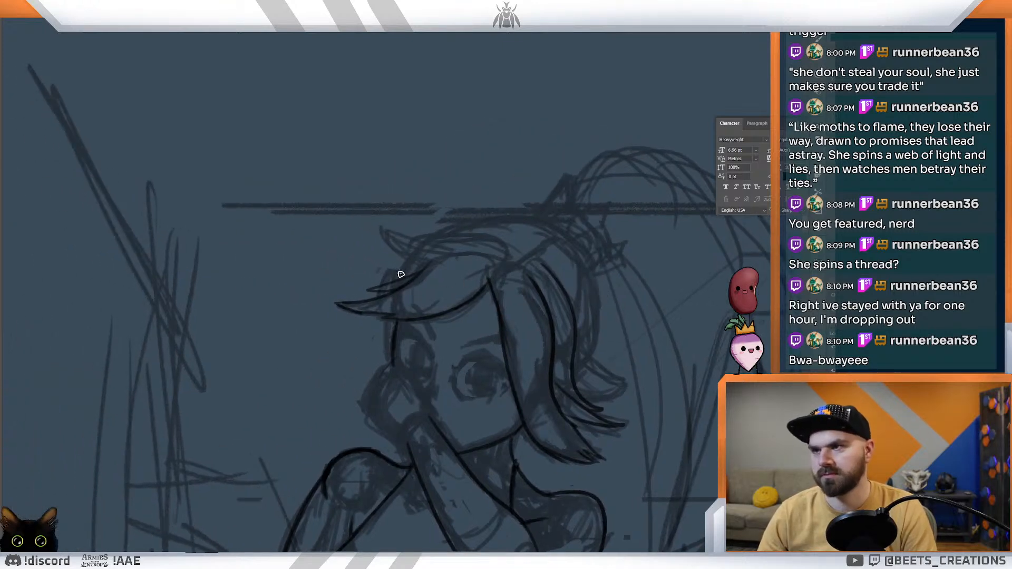
left_click_drag(382, 228, 425, 260)
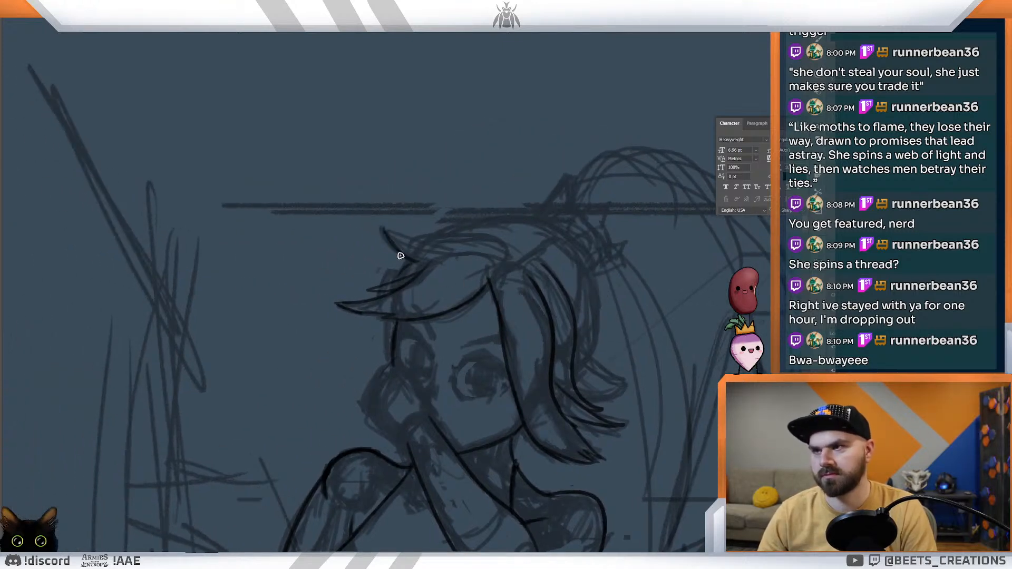
left_click_drag(384, 228, 499, 252)
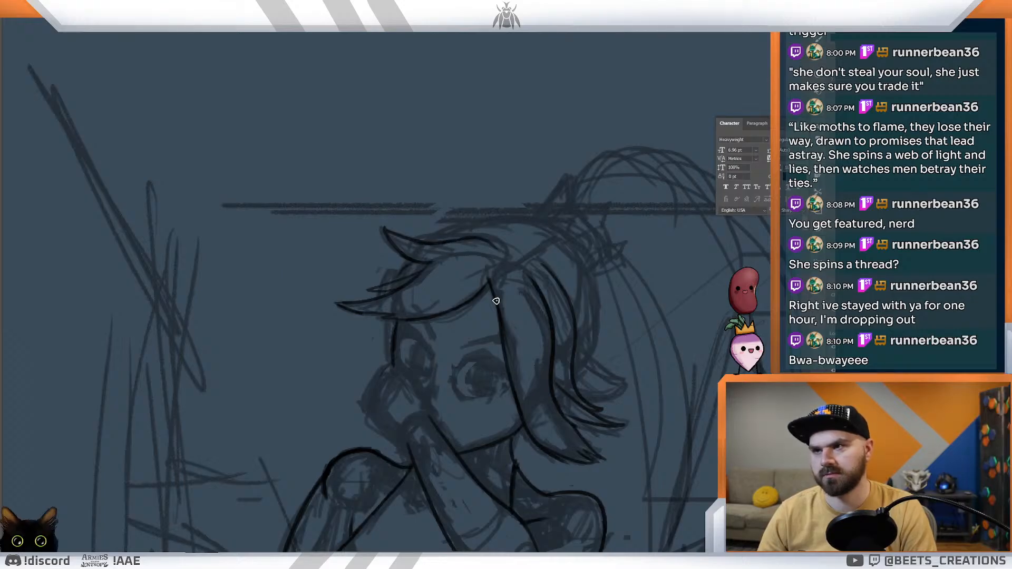
key("ctrl+z")
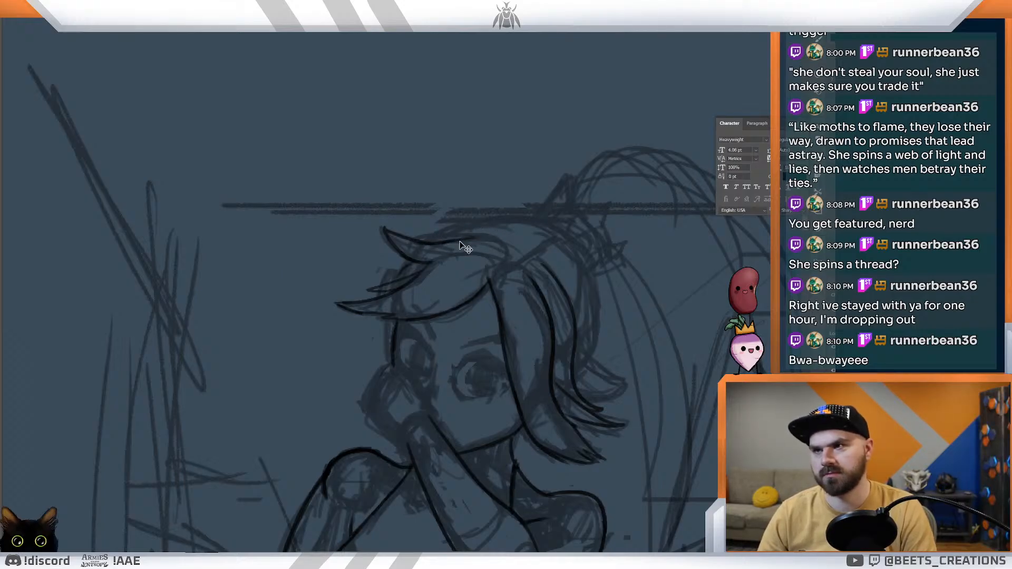
left_click_drag(443, 241, 501, 249)
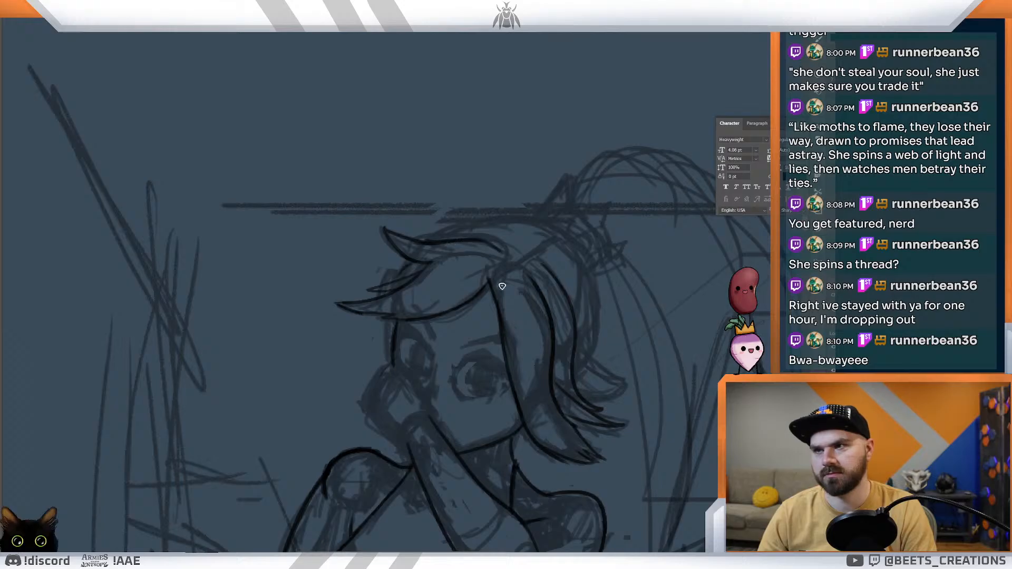
key("ctrl+z")
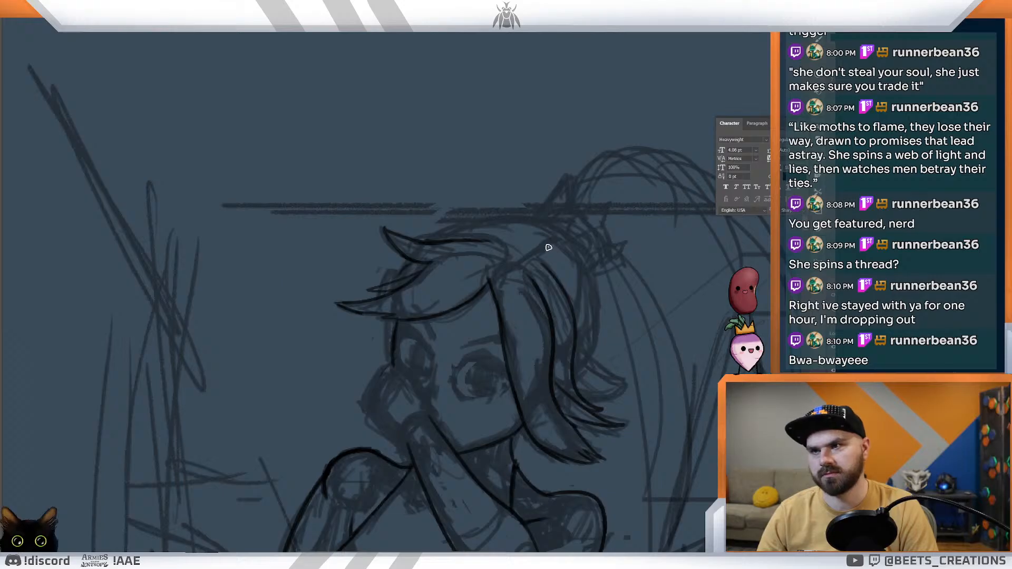
mouse_move(564, 233)
left_mouse_down()
mouse_move(587, 276)
mouse_move(587, 359)
left_mouse_up()
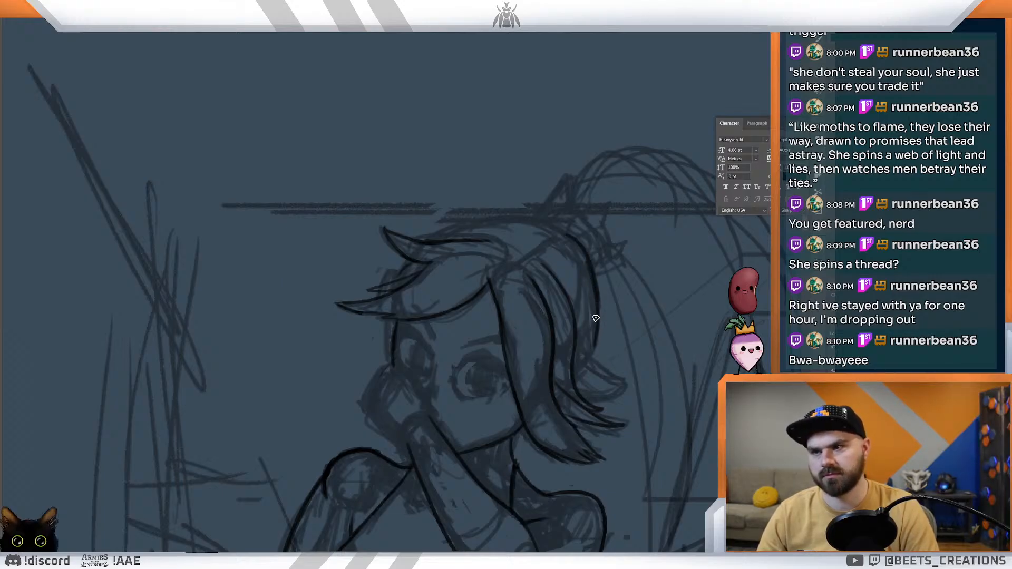
mouse_move(591, 352)
left_mouse_down()
mouse_move(600, 368)
mouse_move(635, 377)
left_mouse_up()
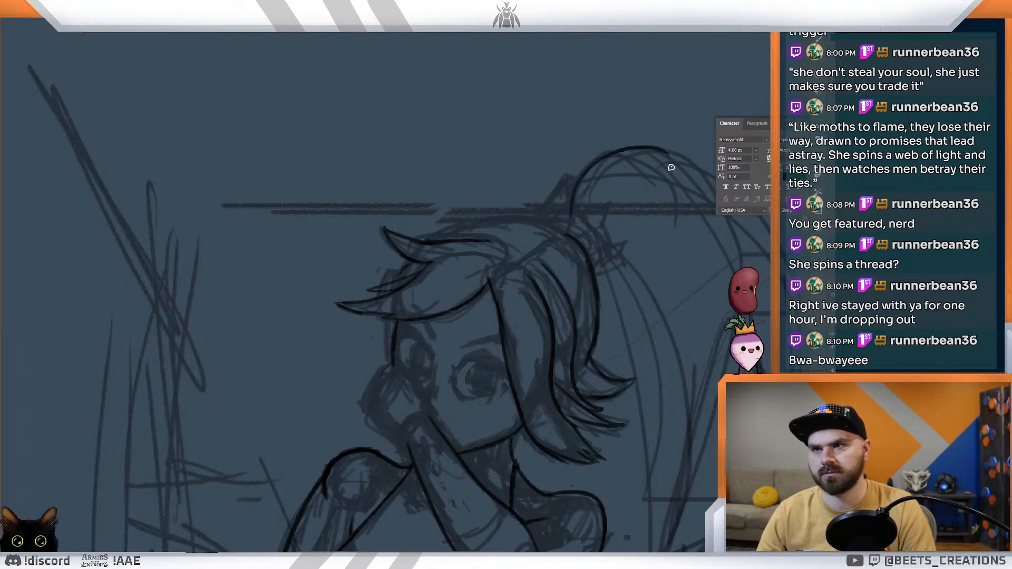
scroll(667, 221, "down", 3)
left_click_drag(668, 220, 348, 185)
left_click_drag(312, 250, 426, 303)
mouse_move(431, 181)
left_mouse_down()
mouse_move(488, 224)
mouse_move(501, 260)
left_mouse_up()
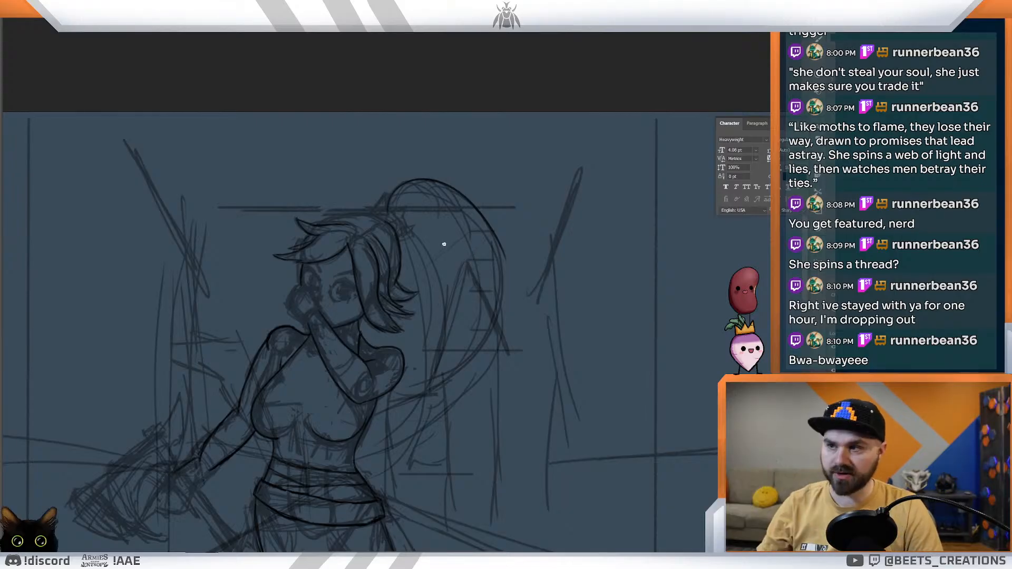
left_click_drag(494, 234, 490, 315)
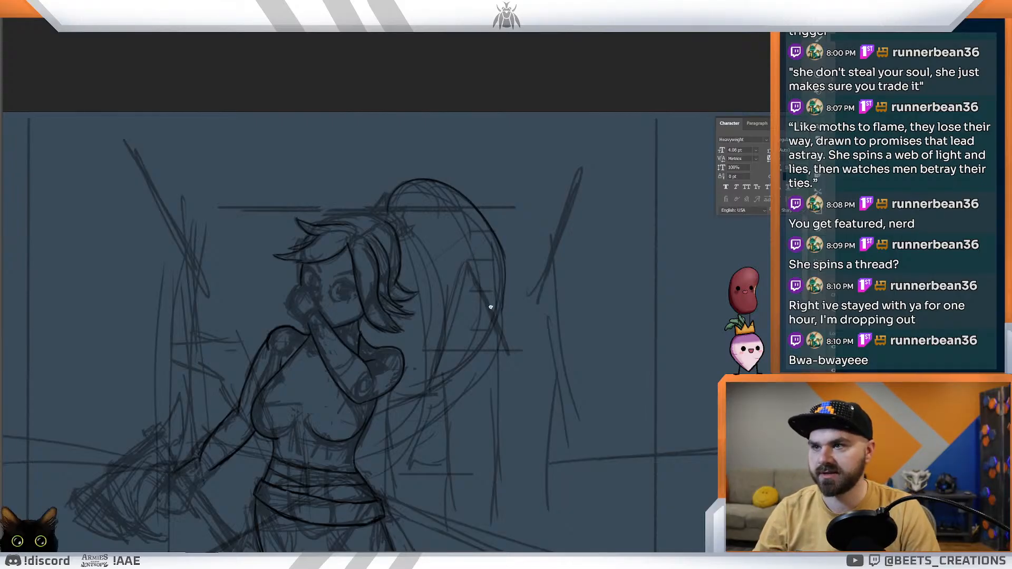
key("ctrl+z")
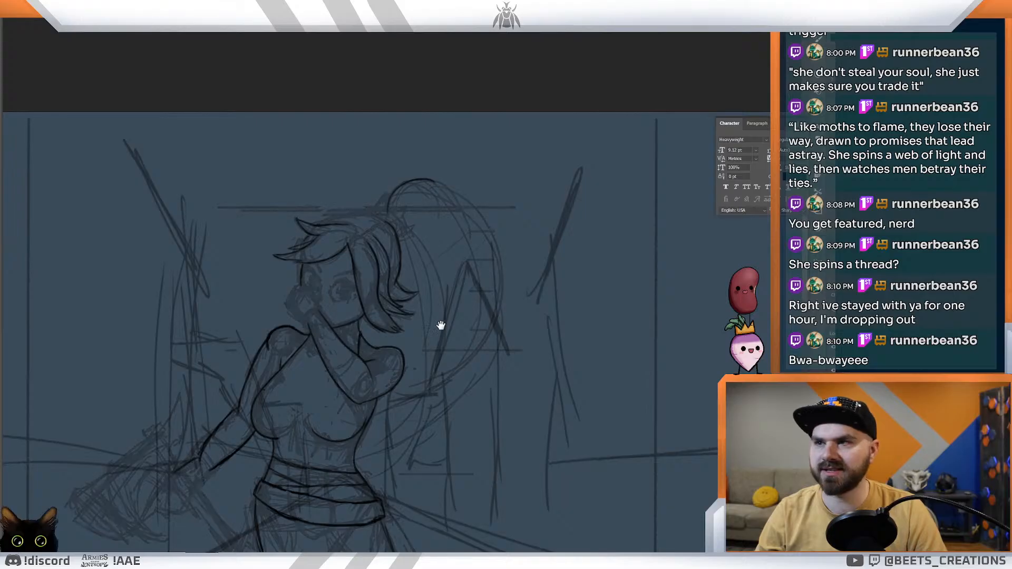
Step: Ink the ponytail's long outer curve, sweeping from its top arc around and down toward the elbow of the raised arm
left_click_drag(461, 327, 567, 309)
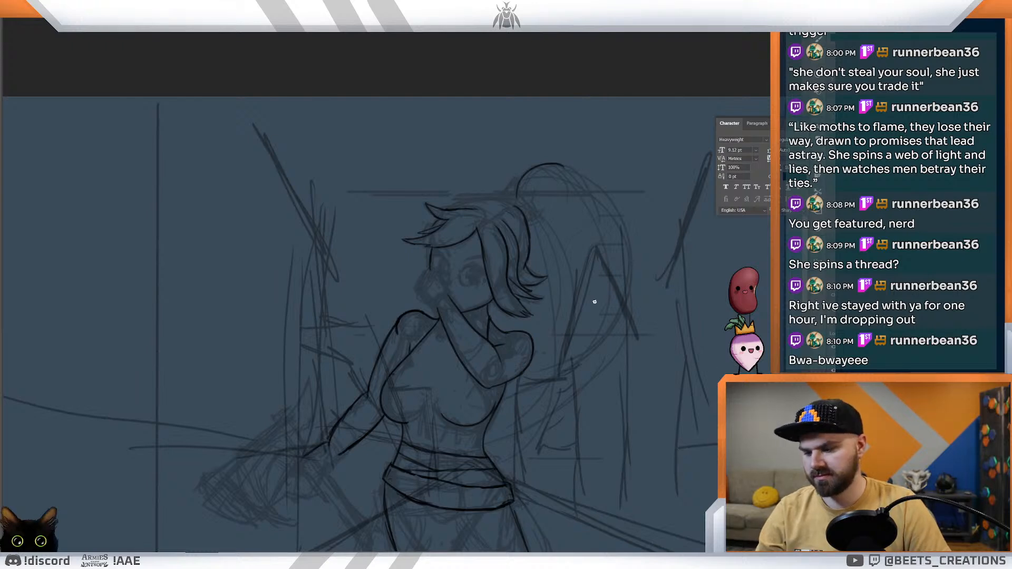
left_click_drag(551, 165, 620, 232)
key("ctrl+z")
mouse_move(556, 164)
left_mouse_down()
mouse_move(574, 168)
mouse_move(588, 361)
mouse_move(549, 377)
left_mouse_up()
key("ctrl+z")
mouse_move(554, 164)
left_mouse_down()
mouse_move(609, 361)
mouse_move(526, 416)
left_mouse_up()
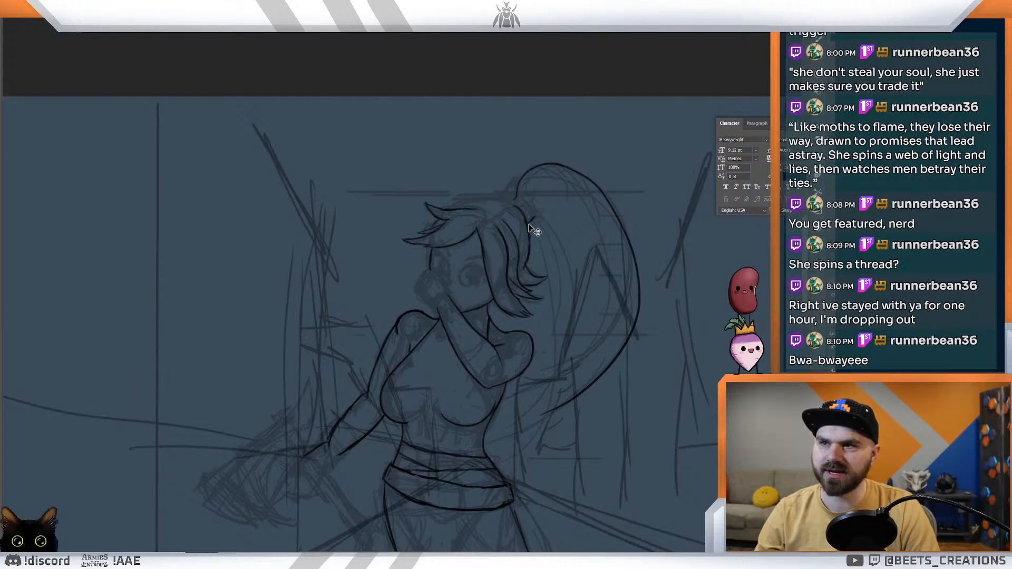
Step: Ink the ponytail's inner curve from the hair tie down behind the raised arm's elbow
mouse_move(539, 218)
left_mouse_down()
mouse_move(555, 327)
mouse_move(504, 395)
left_mouse_up()
key("ctrl+z")
left_click_drag(546, 227, 520, 387)
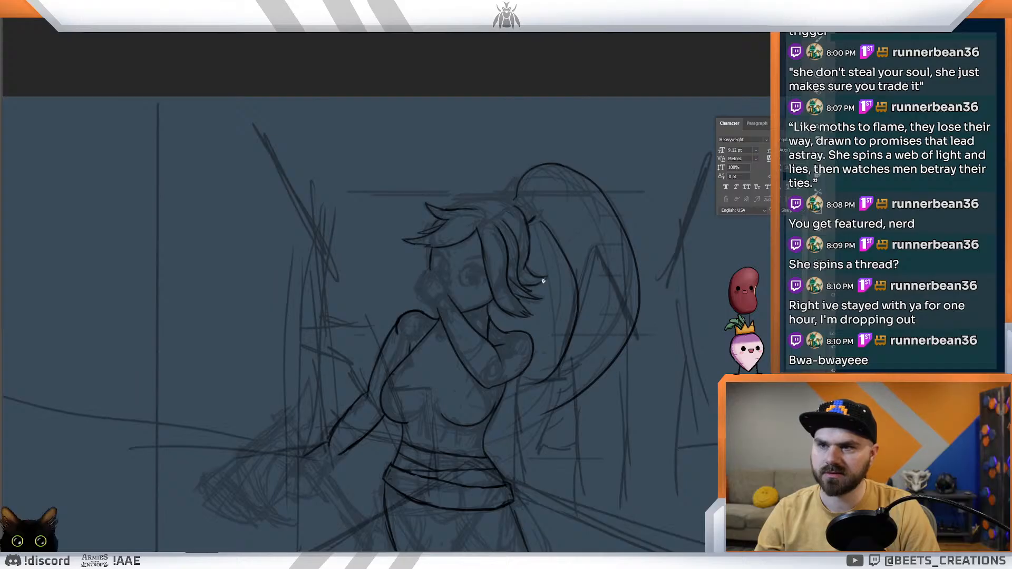
key("ctrl+z")
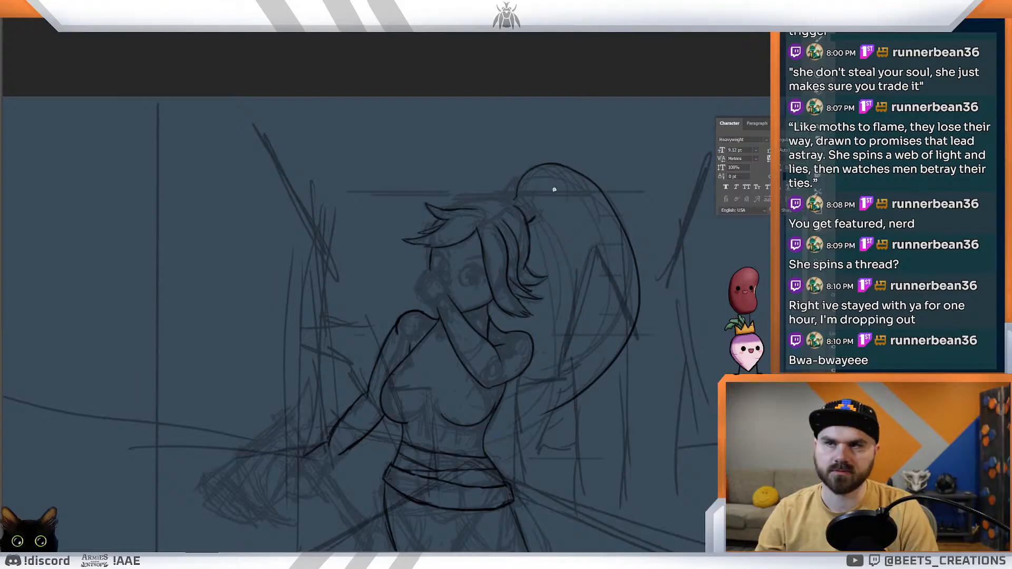
mouse_move(535, 217)
left_mouse_down()
mouse_move(542, 368)
mouse_move(494, 403)
left_mouse_up()
key("ctrl+z")
left_click_drag(532, 217, 504, 408)
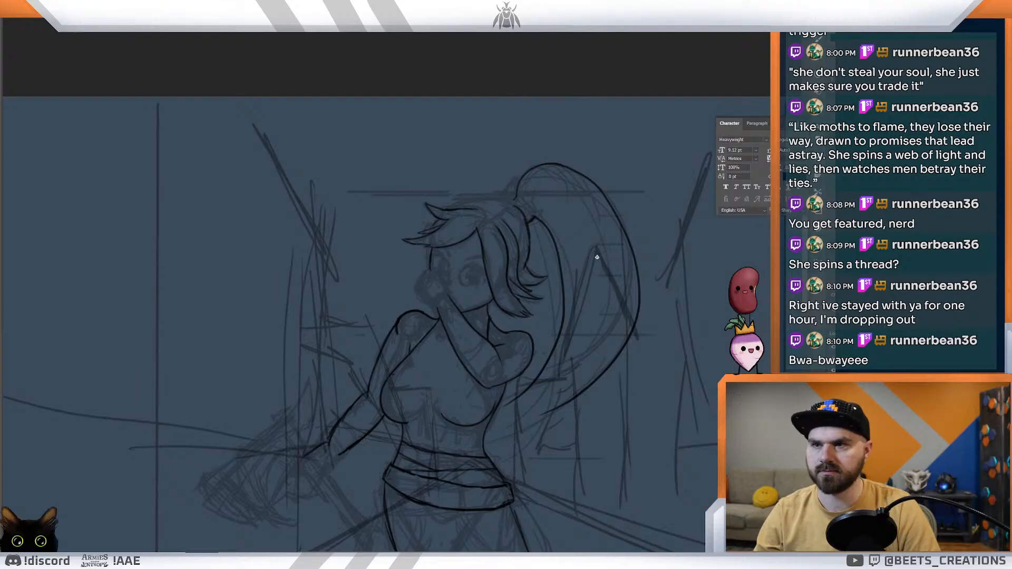
left_click_drag(564, 168, 653, 202)
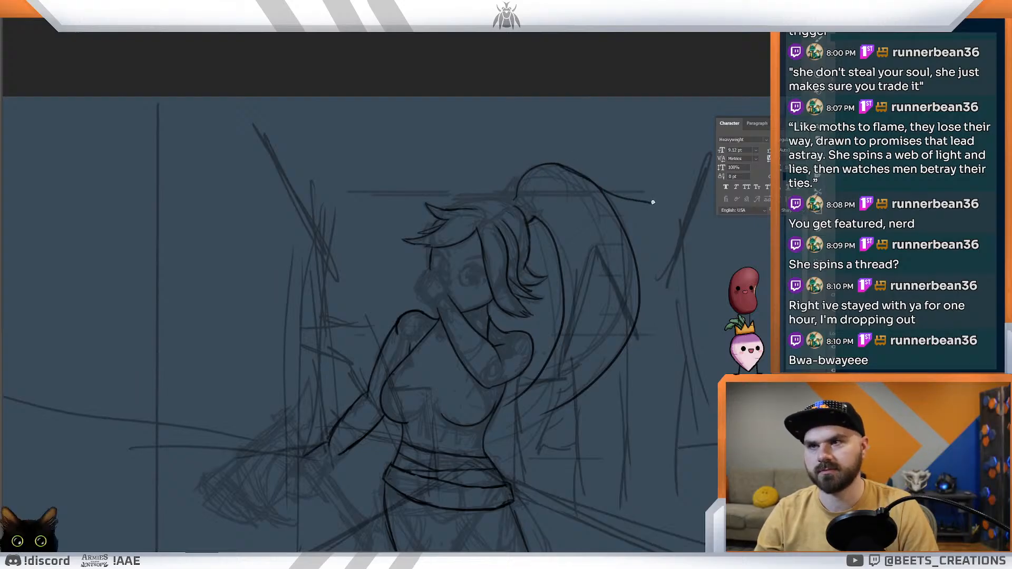
key("ctrl+z")
Step: Ink the bent leg's outer thigh line from the belt's edge down to the underside of the knee
left_click_drag(604, 262, 563, 251)
mouse_move(449, 212)
left_mouse_down()
mouse_move(500, 244)
mouse_move(544, 303)
mouse_move(524, 172)
mouse_move(516, 261)
mouse_move(559, 266)
left_mouse_up()
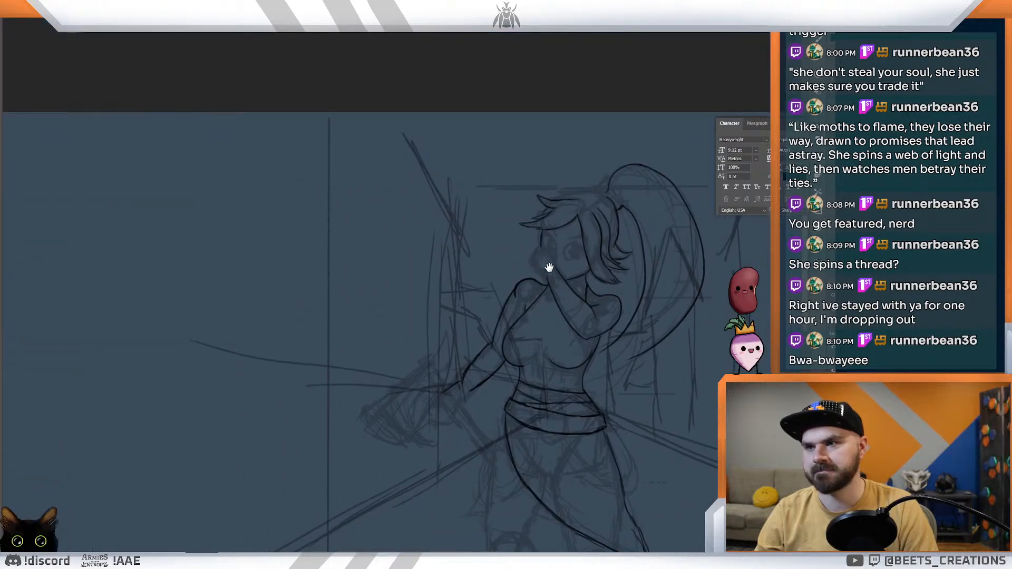
mouse_move(551, 317)
left_mouse_down()
mouse_move(510, 339)
mouse_move(526, 350)
mouse_move(528, 441)
mouse_move(511, 247)
left_mouse_up()
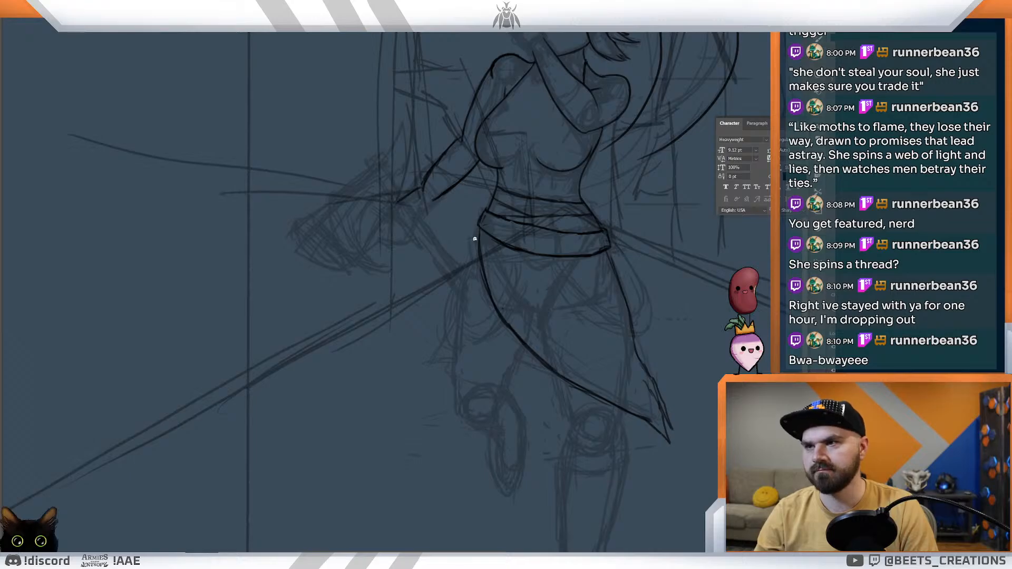
left_click_drag(482, 230, 457, 347)
left_click_drag(464, 305, 457, 346)
key("ctrl+z")
left_click_drag(479, 243, 457, 345)
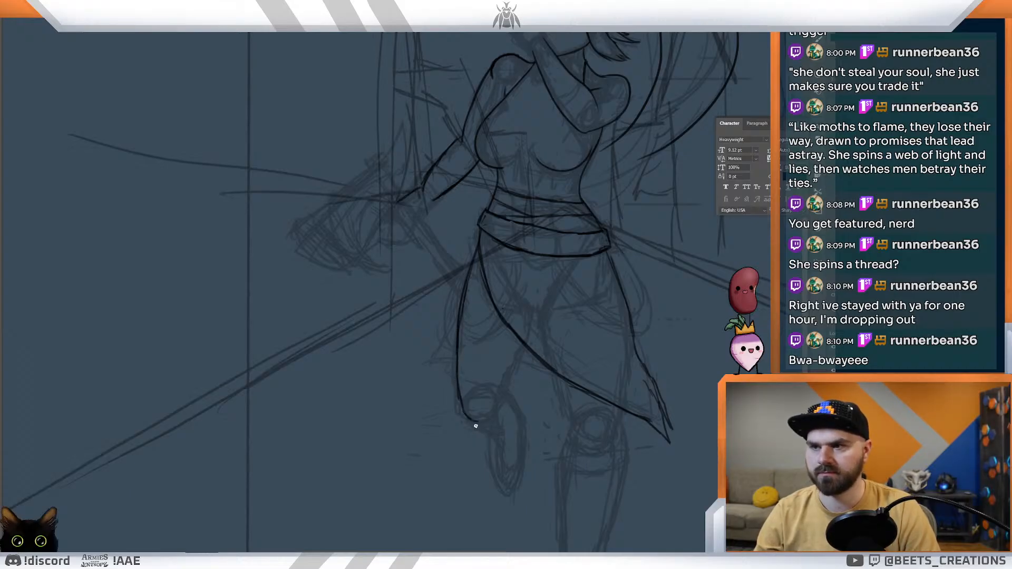
key("ctrl+z")
left_click_drag(465, 409, 469, 417)
Step: Ink the bent leg's inner thigh line below the skirt, the knee curve, and the foreshortened lower leg with its rounded end
left_click_drag(524, 345, 515, 366)
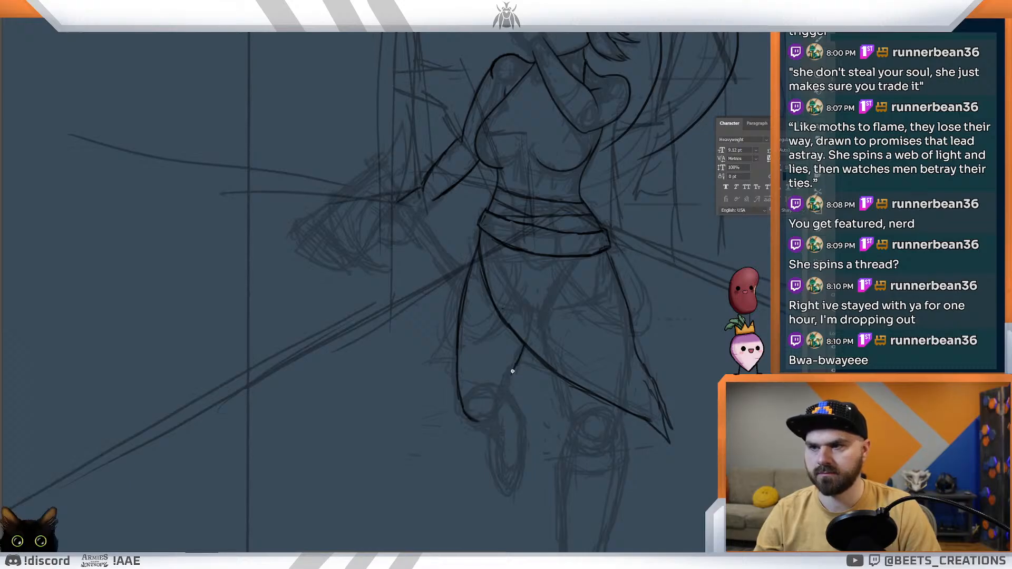
mouse_move(511, 402)
left_mouse_down()
mouse_move(517, 422)
mouse_move(491, 435)
left_mouse_up()
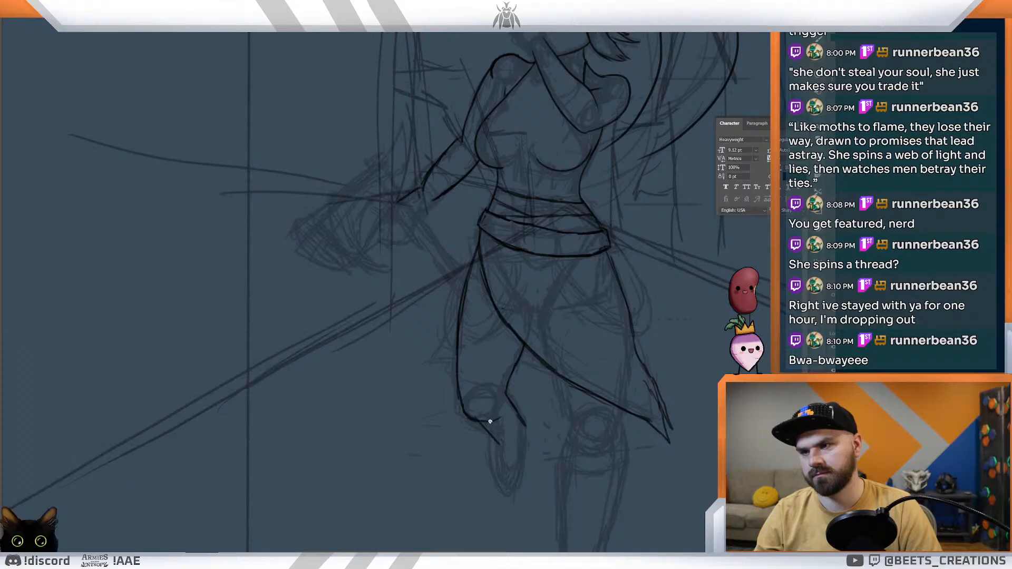
mouse_move(487, 424)
left_mouse_down()
mouse_move(508, 401)
mouse_move(480, 429)
mouse_move(497, 445)
mouse_move(496, 477)
left_mouse_up()
mouse_move(498, 442)
left_mouse_down()
mouse_move(497, 475)
mouse_move(518, 485)
left_mouse_up()
left_click_drag(542, 437, 509, 423)
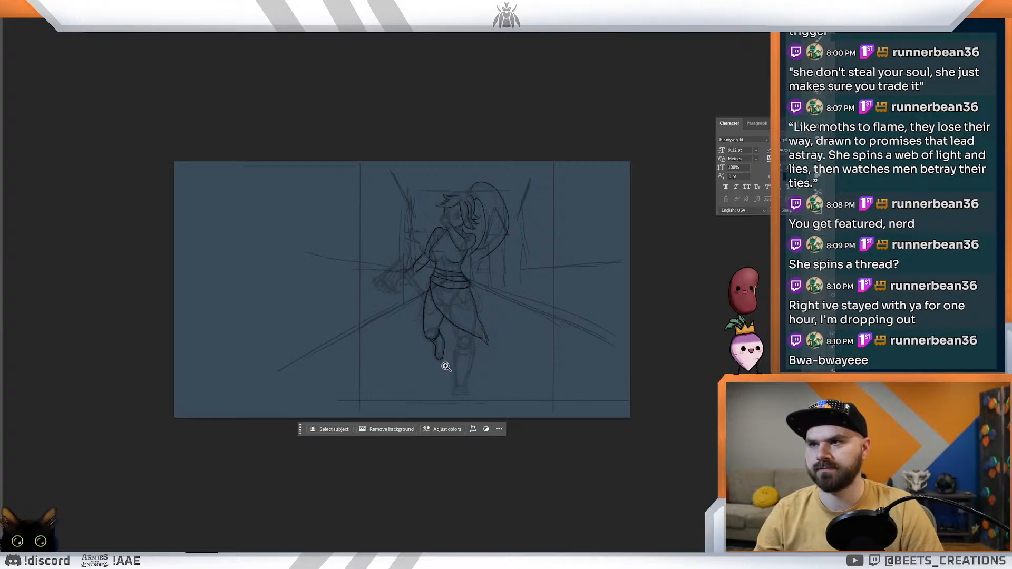
Step: Lasso the bent lower leg's line art, scale it up slightly with Free Transform, and pull one upper corner inward to taper it
left_click_drag(436, 361, 478, 378)
left_click_drag(468, 323, 490, 393)
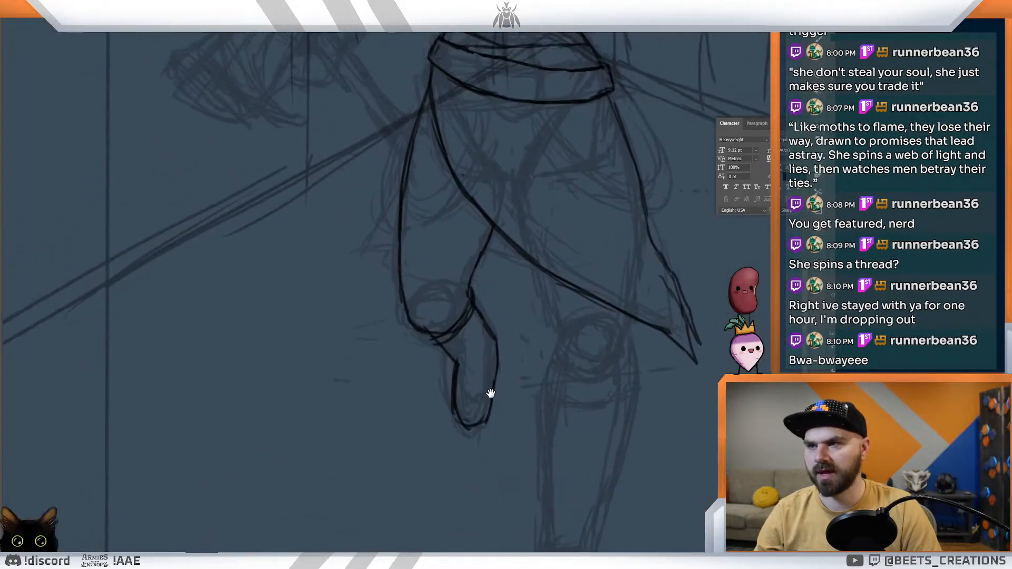
mouse_move(502, 305)
left_mouse_down()
mouse_move(422, 389)
mouse_move(527, 397)
mouse_move(500, 305)
left_mouse_up()
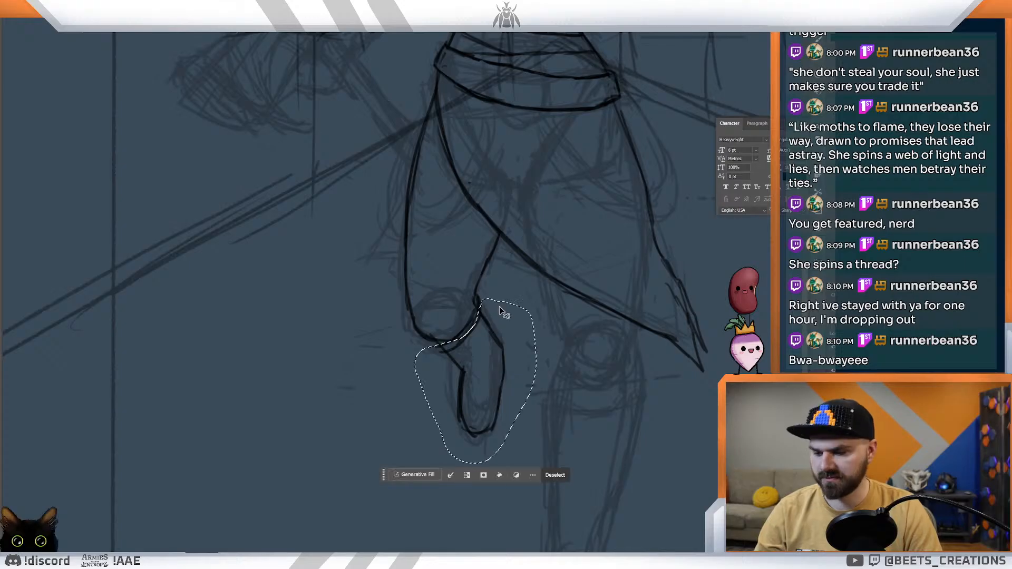
key("ctrl+t")
mouse_move(556, 467)
left_mouse_down()
mouse_move(553, 477)
mouse_move(534, 463)
mouse_move(553, 489)
left_mouse_up()
left_click_drag(520, 455, 514, 443)
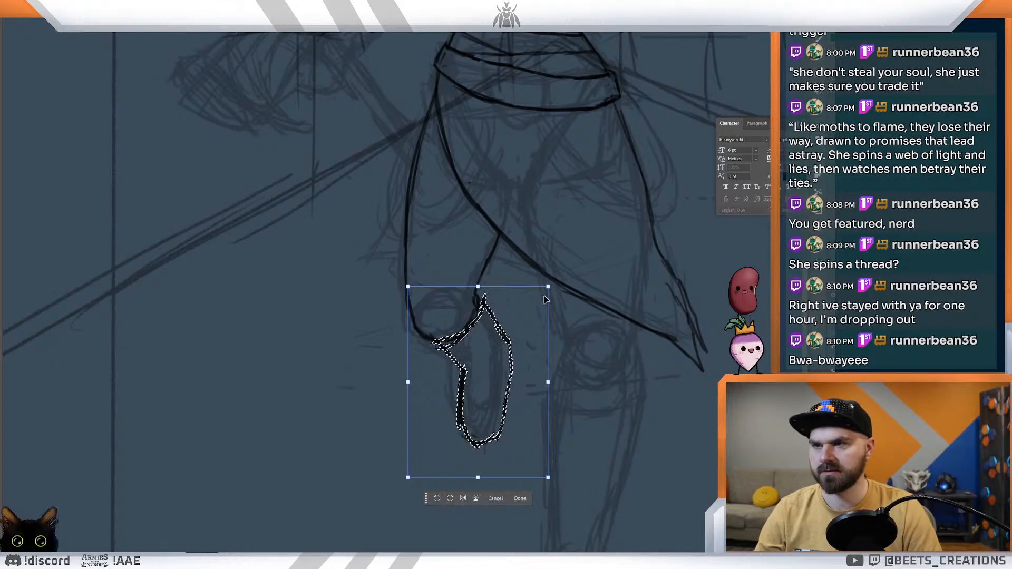
left_click_drag(546, 287, 536, 292)
mouse_move(502, 338)
left_mouse_down()
mouse_move(501, 349)
mouse_move(505, 342)
left_mouse_up()
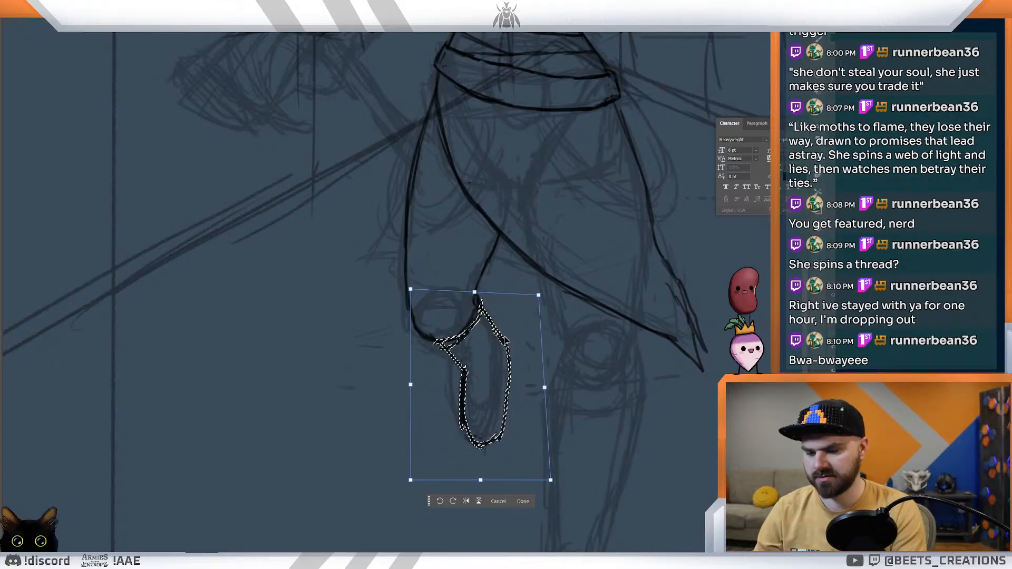
key("Return")
key("ctrl+0")
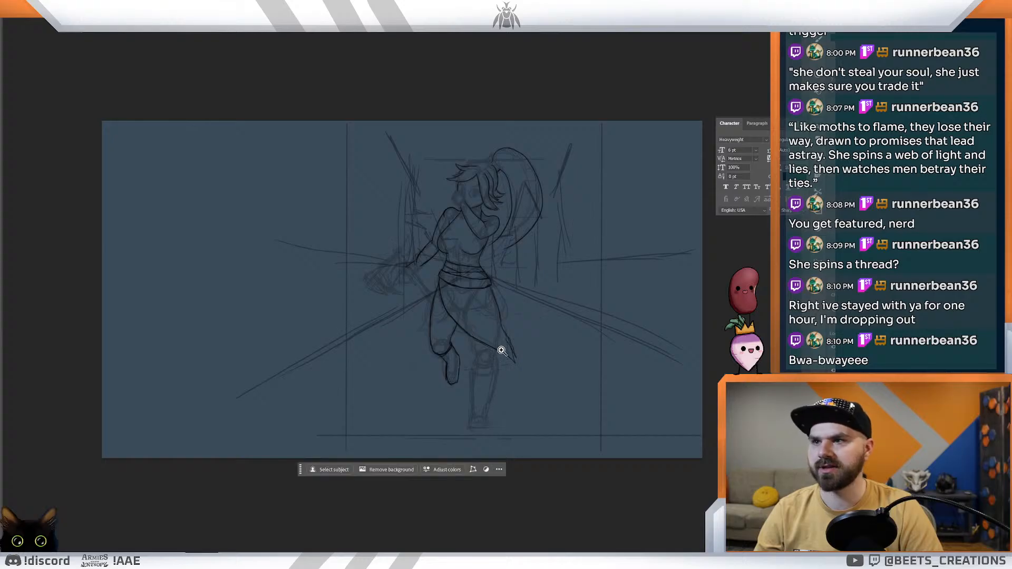
Step: Ink the standing leg's thigh line below the skirt, the curved band under the knee, and the outer shin line
left_click_drag(473, 357, 455, 364)
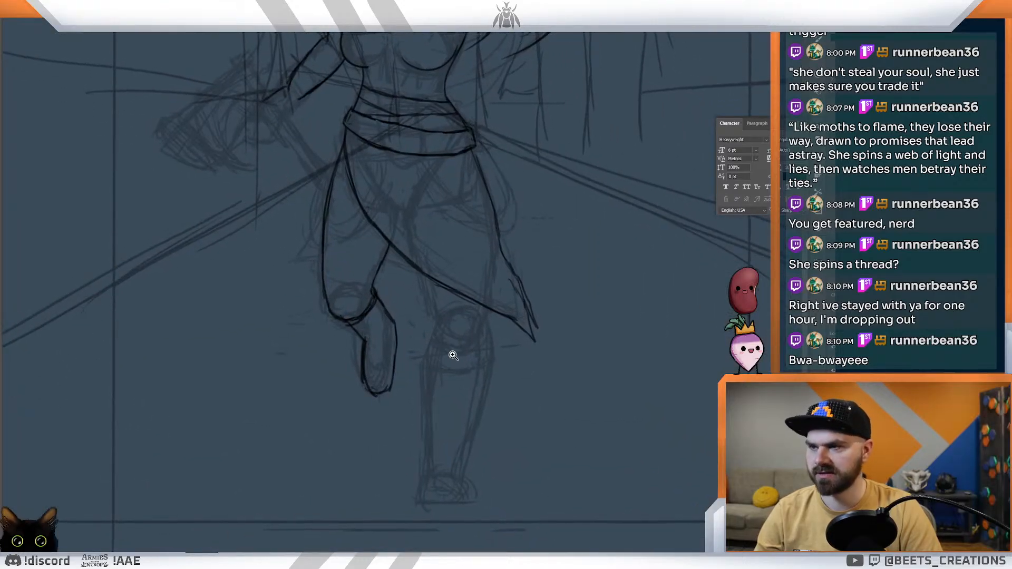
left_click_drag(420, 272, 433, 315)
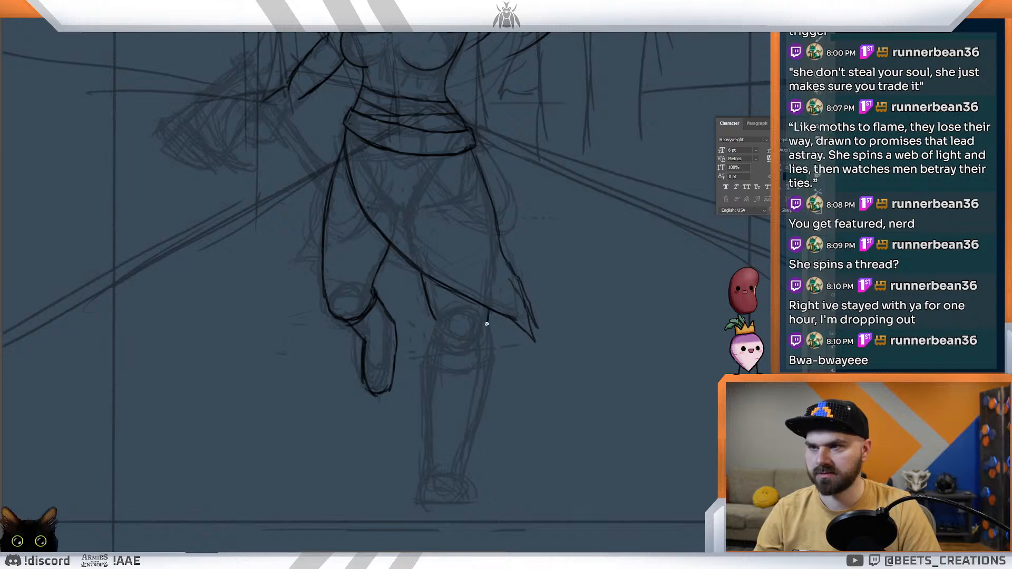
key("ctrl+z")
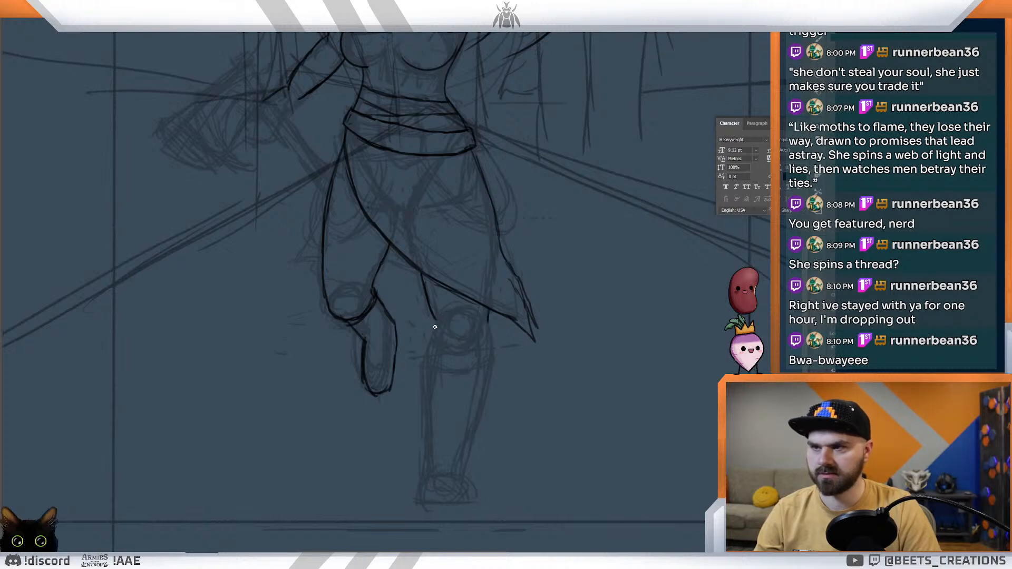
mouse_move(487, 323)
left_mouse_down()
mouse_move(489, 366)
mouse_move(464, 451)
left_mouse_up()
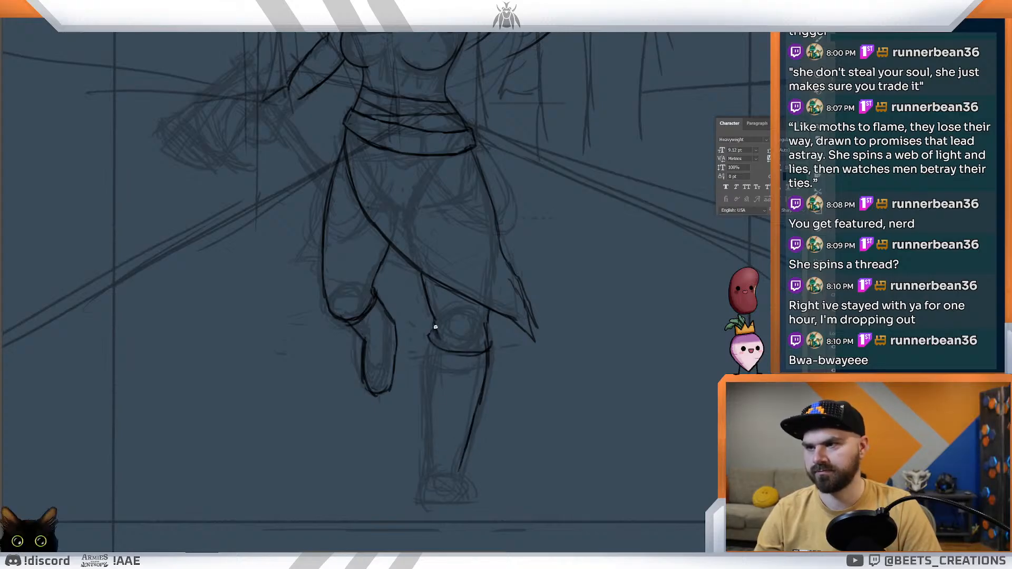
Step: Ink the standing leg's inner shin line and the small rounded foot at the ankle
mouse_move(487, 327)
left_mouse_down()
mouse_move(488, 345)
mouse_move(422, 380)
mouse_move(425, 456)
mouse_move(496, 414)
left_mouse_up()
left_click_drag(490, 449, 511, 462)
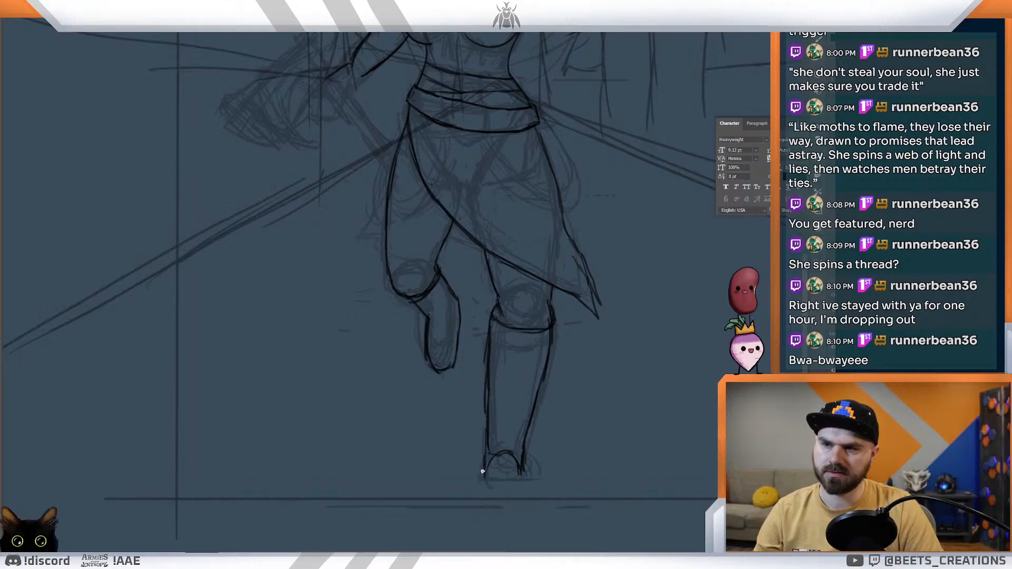
left_click_drag(550, 454, 508, 422)
mouse_move(453, 390)
left_mouse_down()
mouse_move(477, 399)
mouse_move(479, 349)
mouse_move(507, 378)
mouse_move(508, 316)
left_mouse_up()
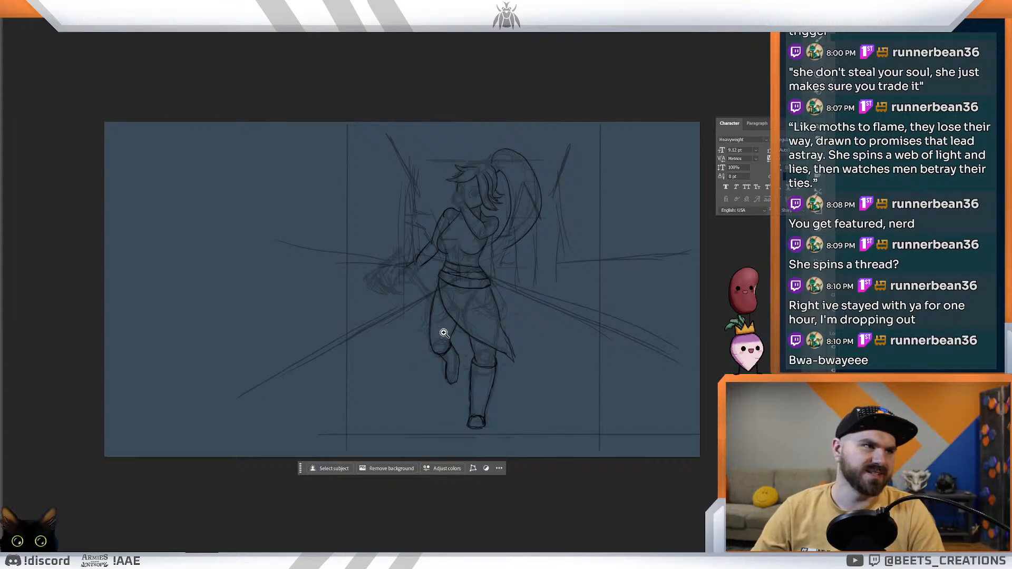
Step: Ink the skirt's pointed flap behind the bent thigh and the short hem line visible between the two legs
mouse_move(465, 346)
left_mouse_down()
mouse_move(481, 372)
mouse_move(455, 505)
left_mouse_up()
left_click_drag(471, 389, 457, 504)
left_click_drag(466, 357, 491, 420)
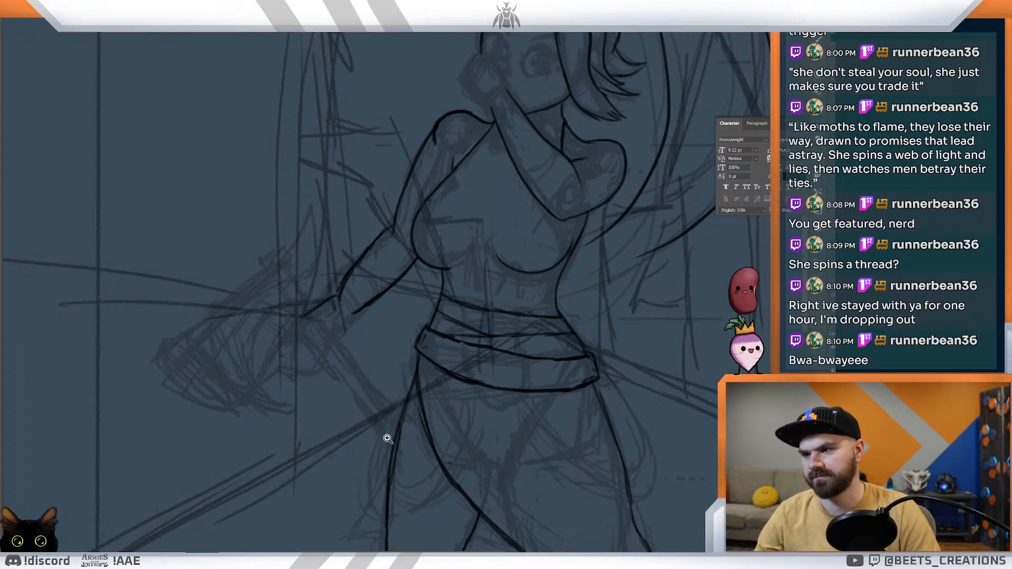
left_click_drag(380, 447, 430, 330)
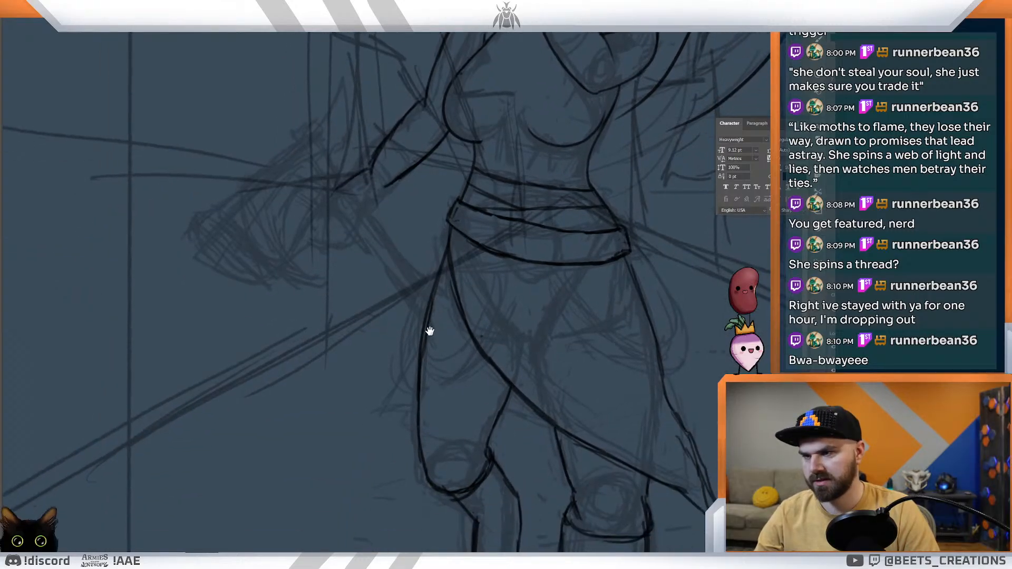
left_click_drag(448, 245, 414, 300)
key("ctrl+z")
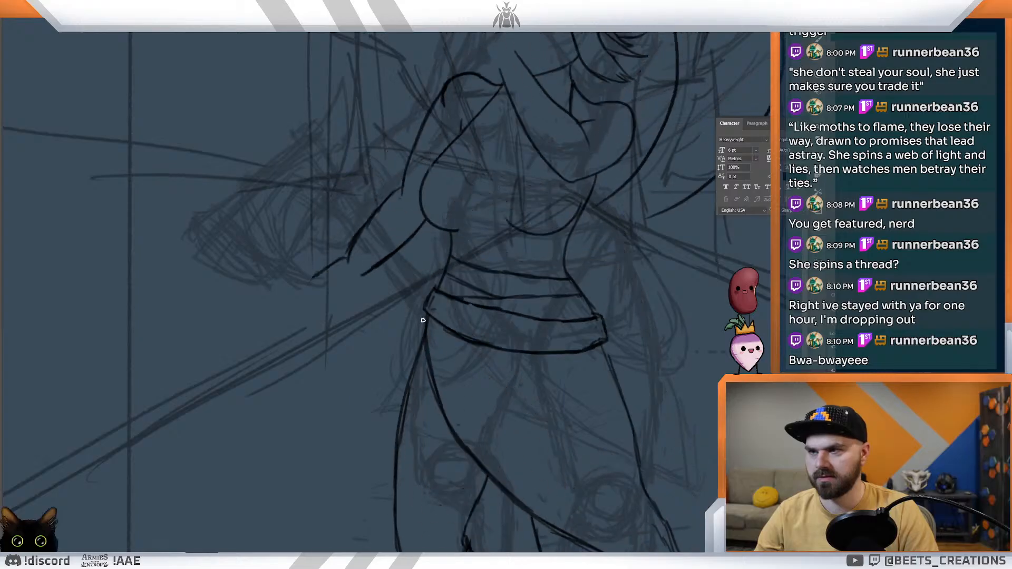
left_click_drag(429, 290, 372, 401)
left_click_drag(434, 290, 364, 413)
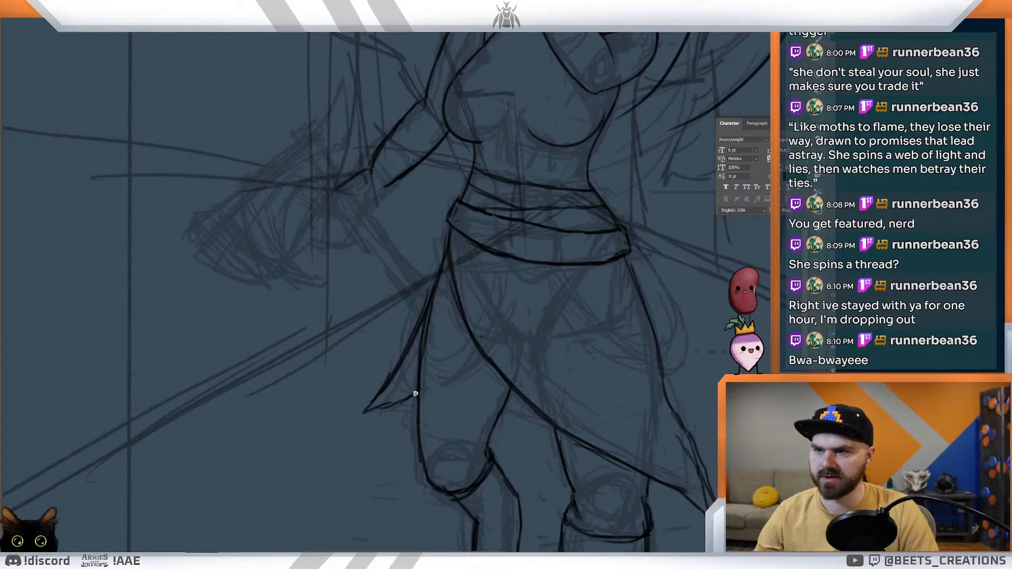
left_click_drag(503, 410, 546, 428)
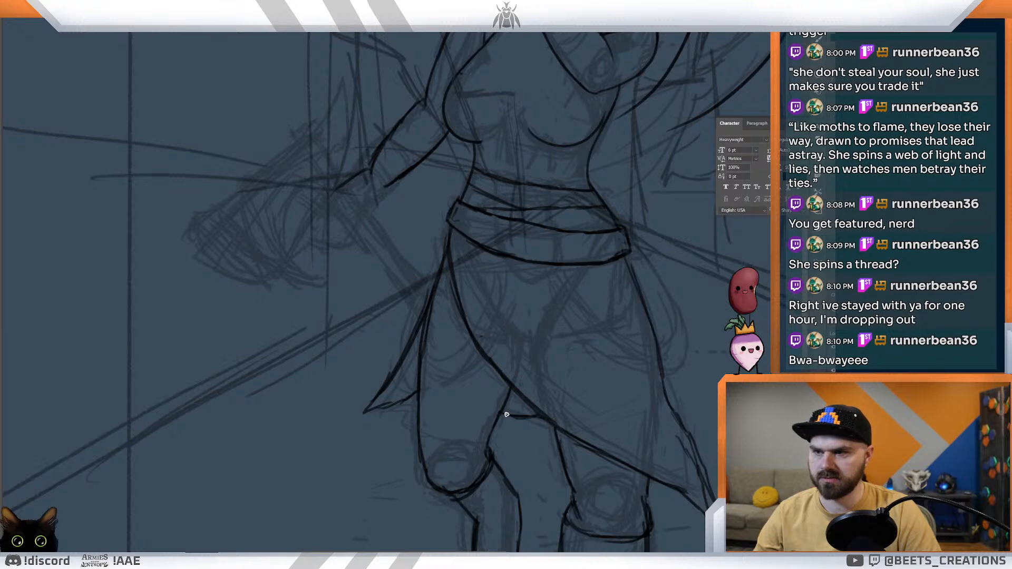
left_click_drag(374, 406, 397, 402)
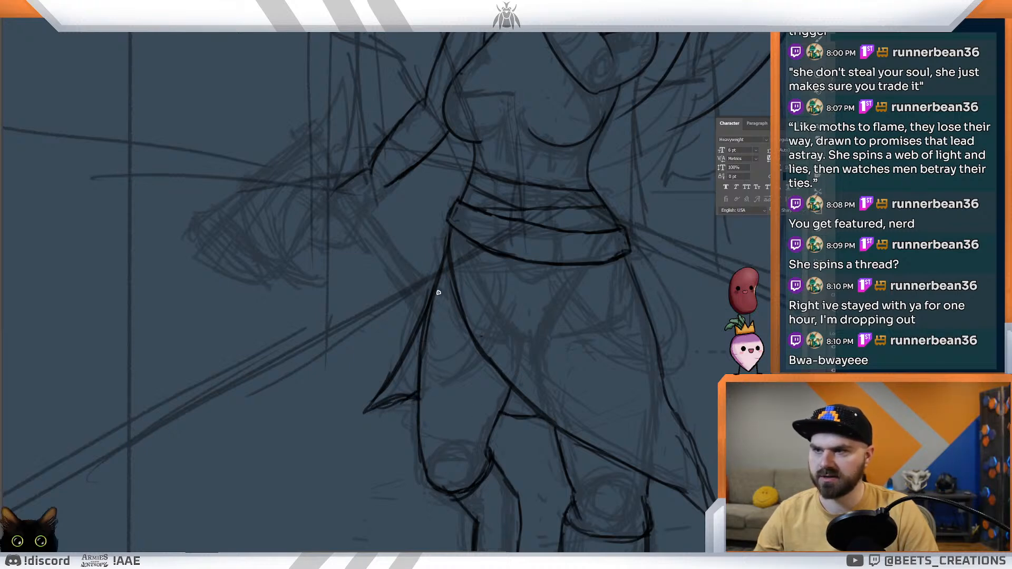
Step: Ink parallel trim and fold lines along the skirt's diagonal front edge, from below the belt to the gap between the legs
left_click_drag(440, 279, 479, 370)
left_click_drag(444, 322, 493, 383)
left_click_drag(437, 284, 492, 375)
mouse_move(457, 335)
left_mouse_down()
mouse_move(510, 391)
mouse_move(554, 416)
left_mouse_up()
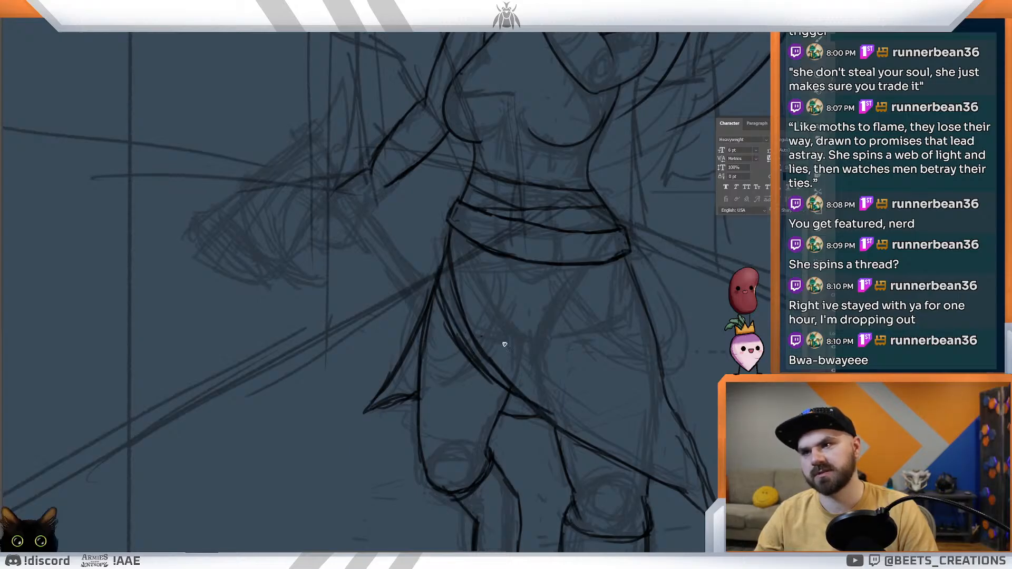
mouse_move(439, 291)
left_mouse_down()
mouse_move(501, 379)
mouse_move(541, 399)
mouse_move(501, 346)
left_mouse_up()
left_click_drag(459, 309, 493, 331)
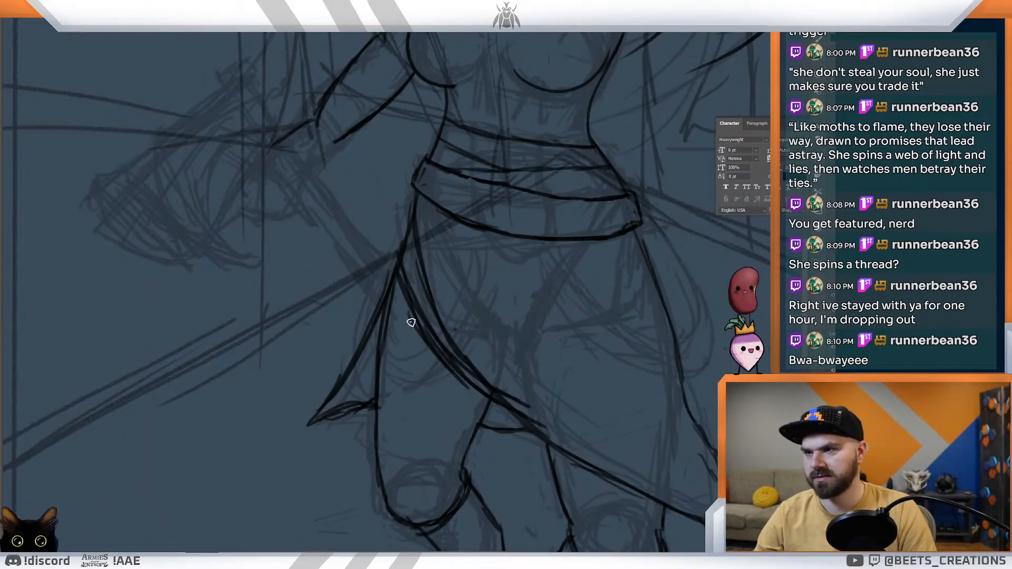
mouse_move(415, 321)
left_mouse_down()
mouse_move(385, 345)
mouse_move(418, 328)
left_mouse_up()
Step: Try inking the raised hand as a clenched fist with separate fingers in front of the face, then remove it
key("ctrl+0")
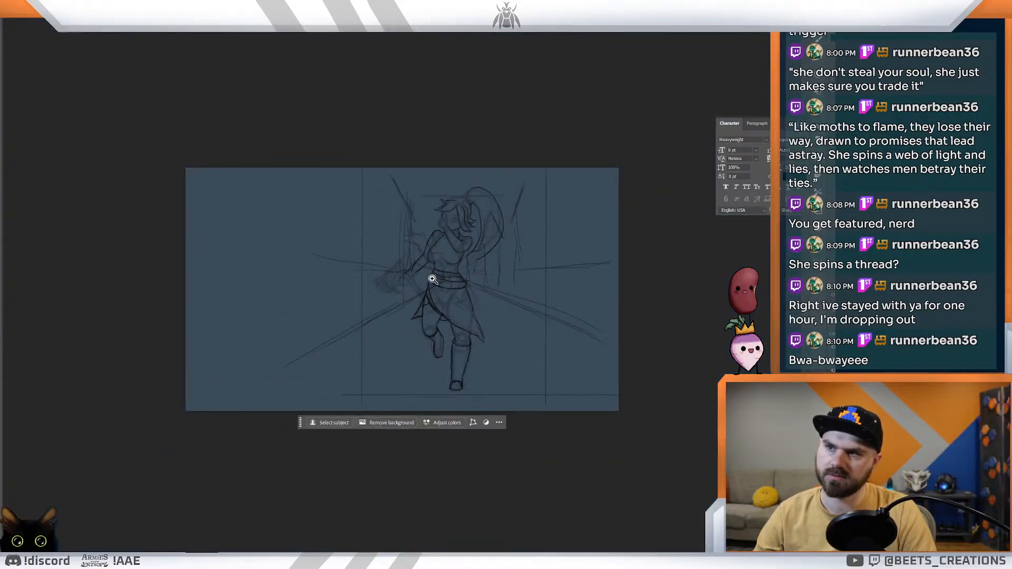
key("ctrl+plus")
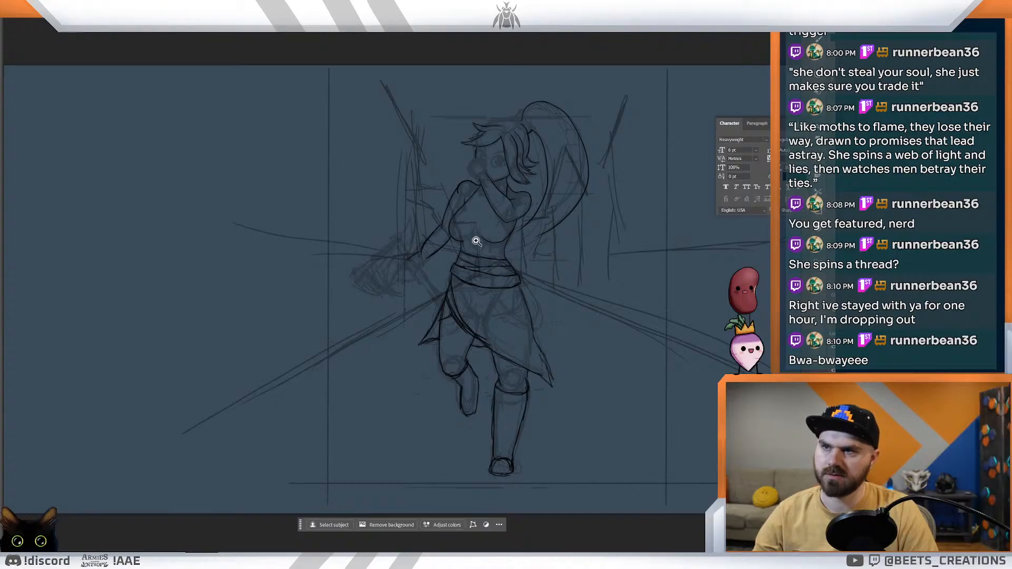
left_click_drag(469, 185, 457, 320)
left_click_drag(452, 274, 447, 276)
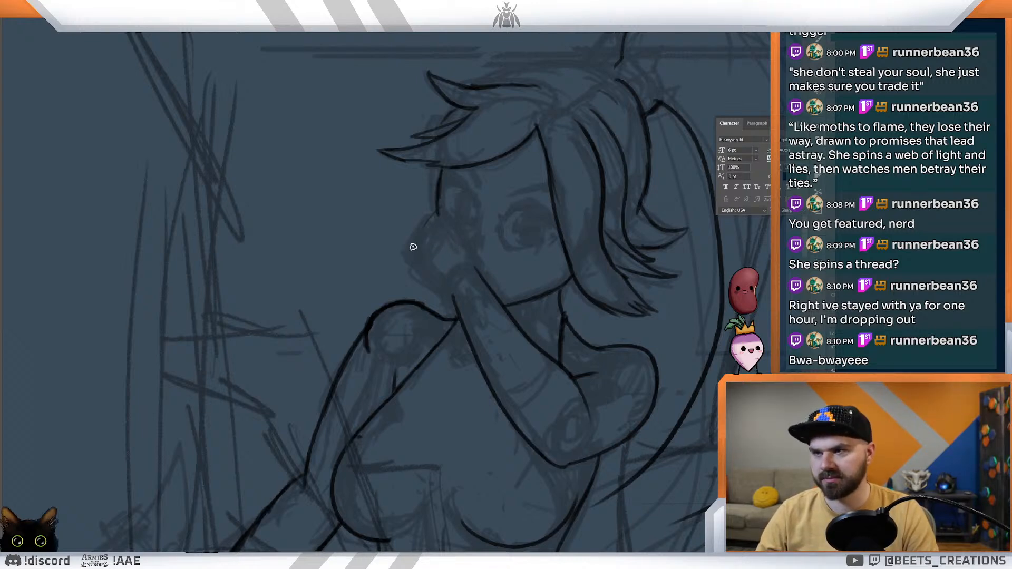
key("ctrl+0")
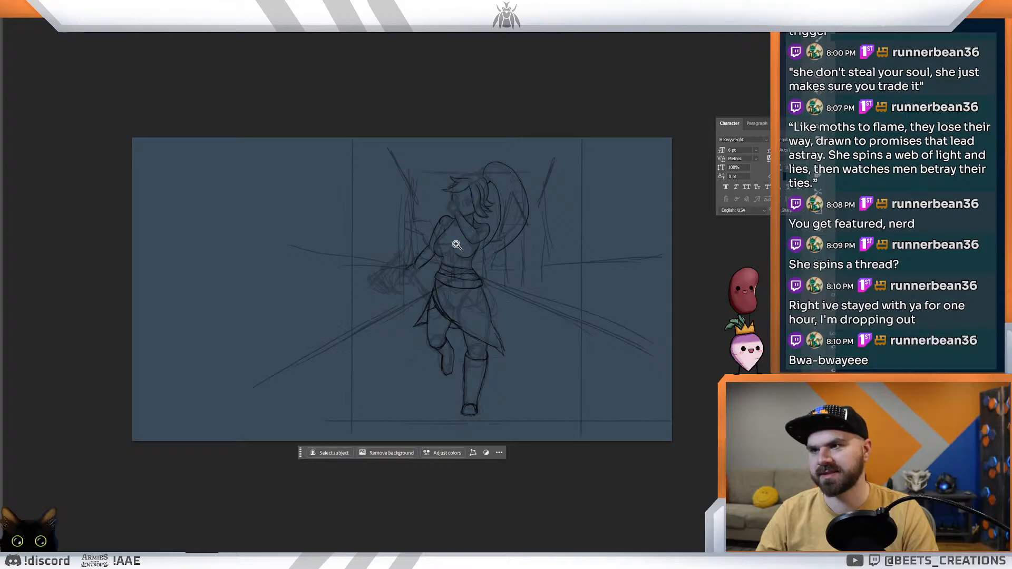
left_click_drag(446, 258, 428, 376)
left_click_drag(502, 224, 513, 237)
left_click_drag(484, 273, 485, 369)
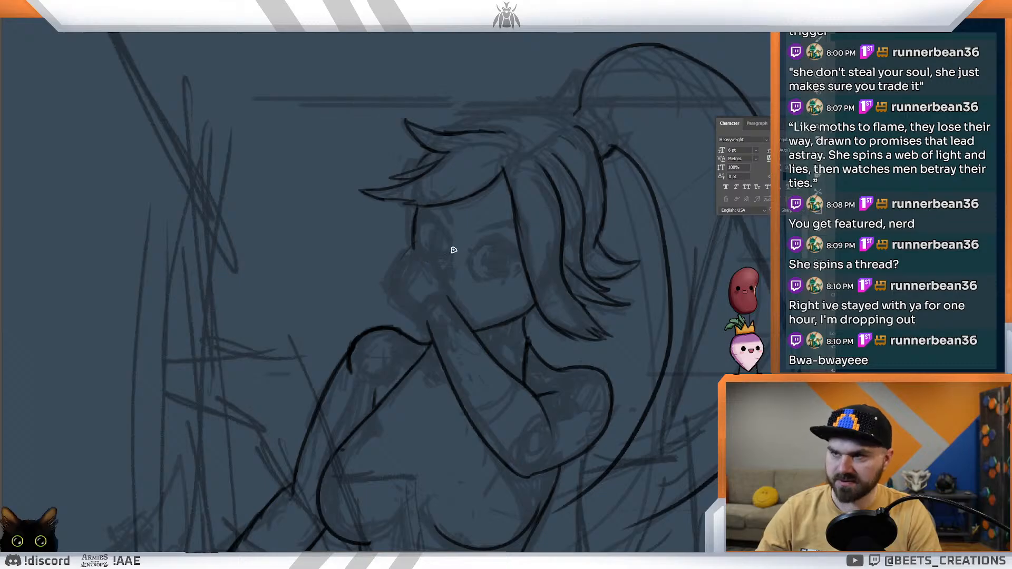
left_click_drag(388, 291, 426, 321)
left_click_drag(395, 261, 396, 265)
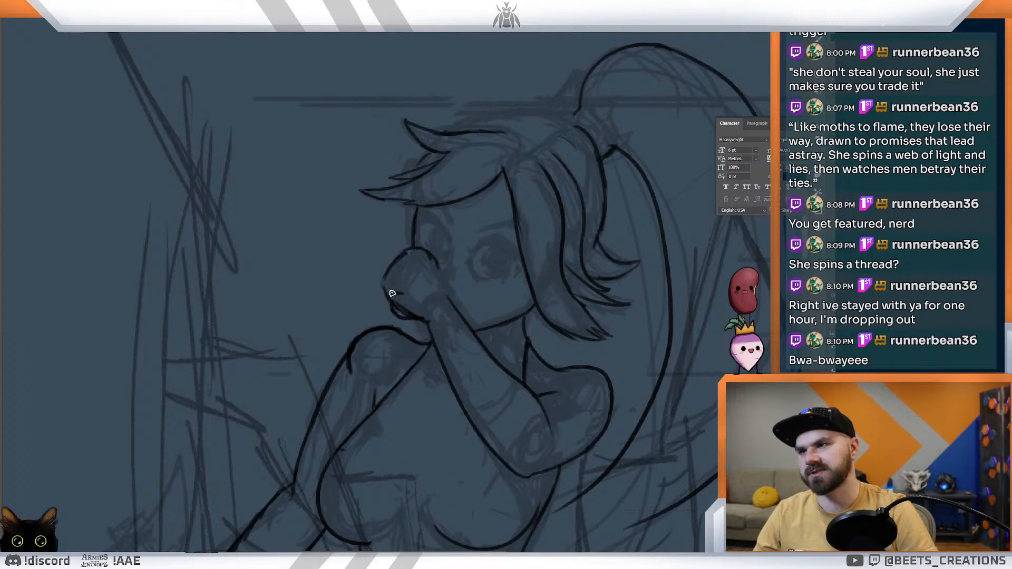
mouse_move(431, 263)
left_mouse_down()
mouse_move(390, 297)
mouse_move(385, 279)
mouse_move(399, 293)
mouse_move(394, 276)
mouse_move(422, 251)
left_mouse_up()
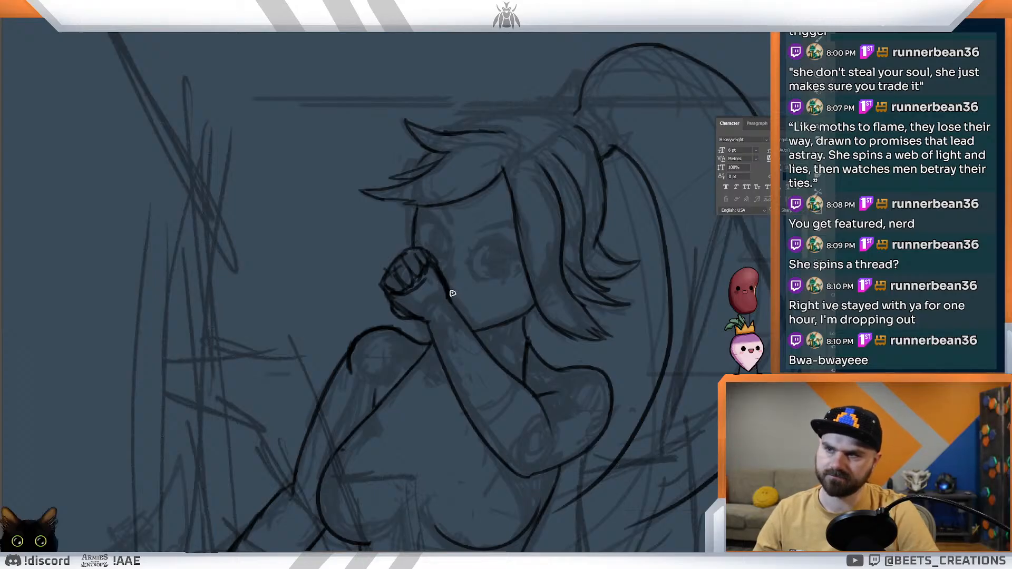
mouse_move(464, 287)
left_mouse_down()
mouse_move(419, 267)
mouse_move(435, 281)
left_mouse_up()
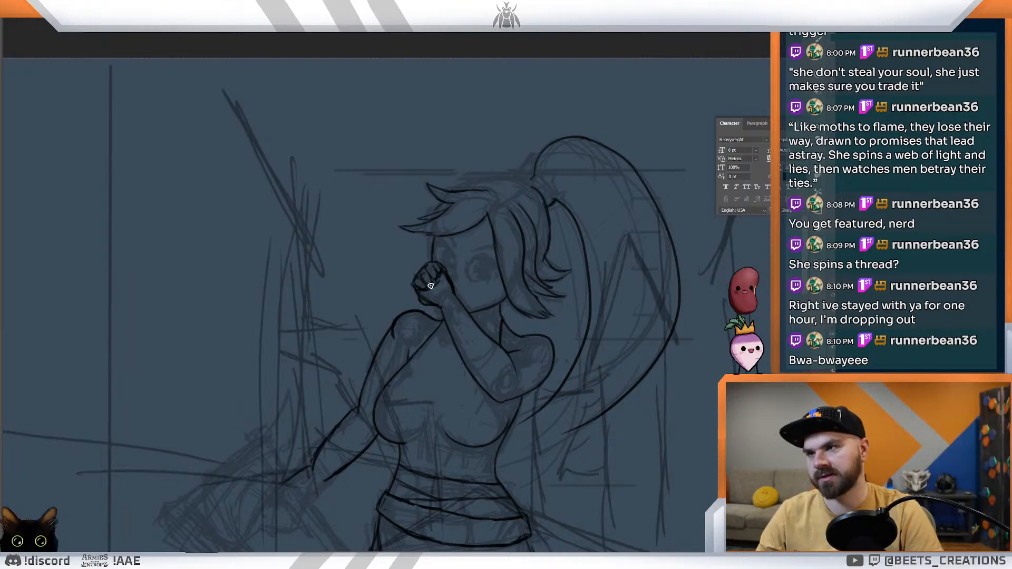
mouse_move(440, 260)
left_mouse_down()
mouse_move(420, 299)
mouse_move(435, 310)
mouse_move(423, 284)
mouse_move(441, 271)
left_mouse_up()
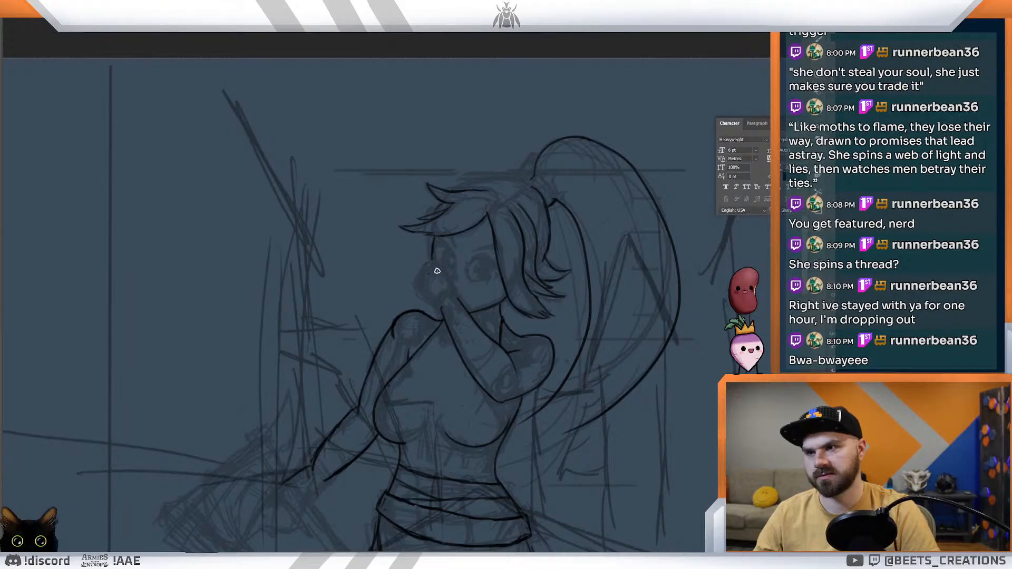
Step: Set the Color Overlay of the rough sketch's Group 2 to red (#e00000)
key("z")
left_click_drag(463, 289, 463, 281)
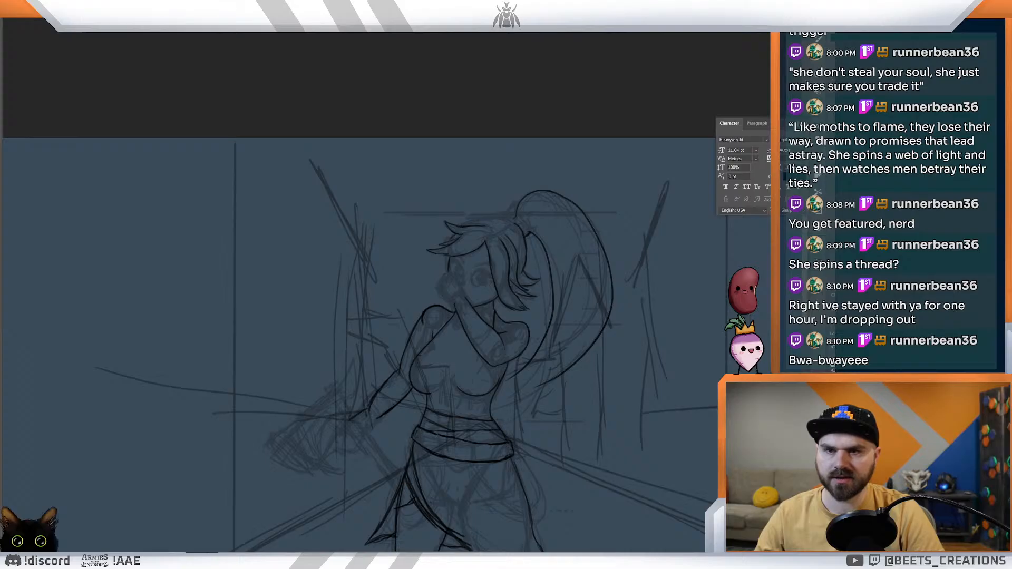
key("ctrl+0")
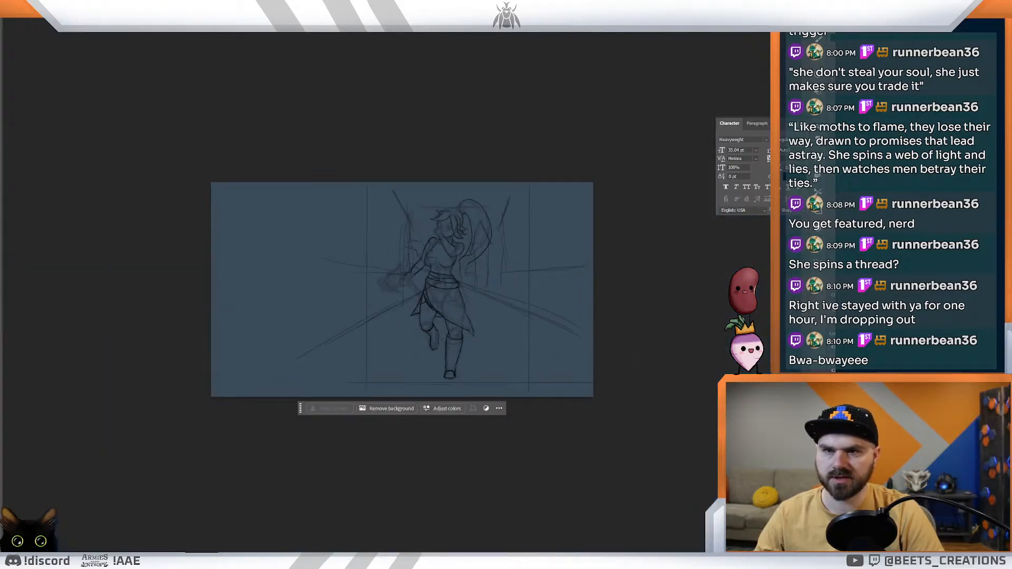
key("b")
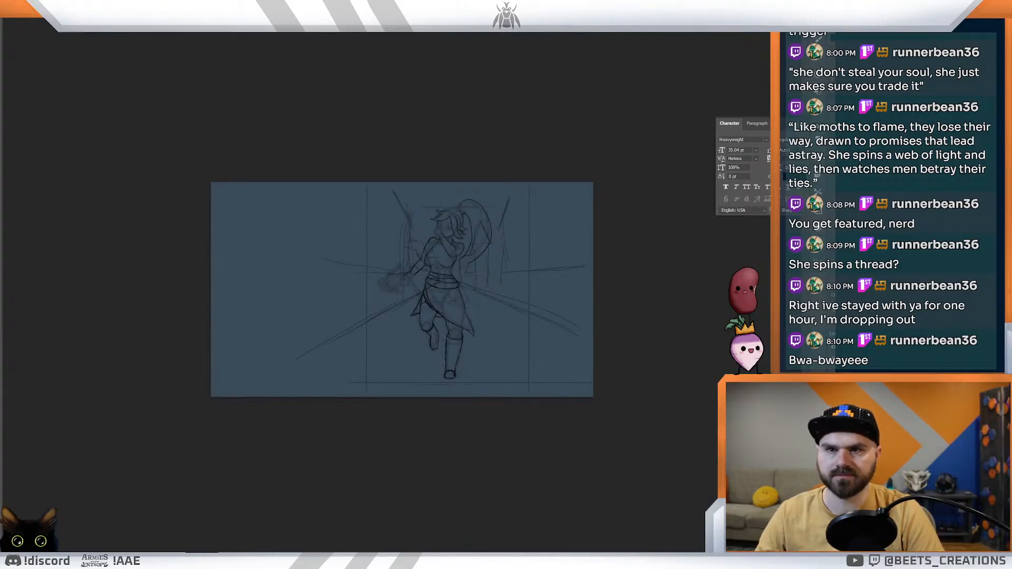
left_click(482, 248)
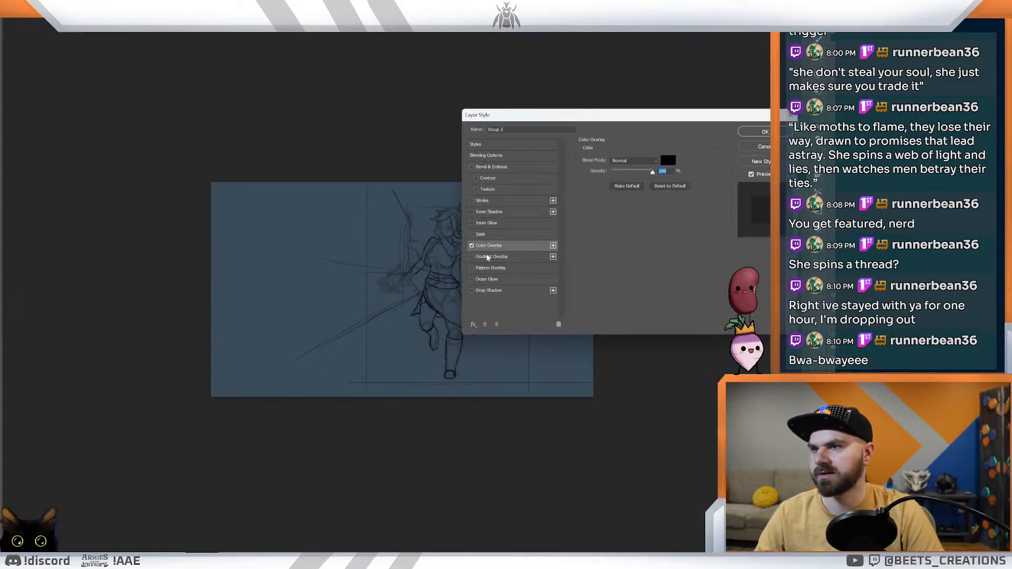
left_click(668, 160)
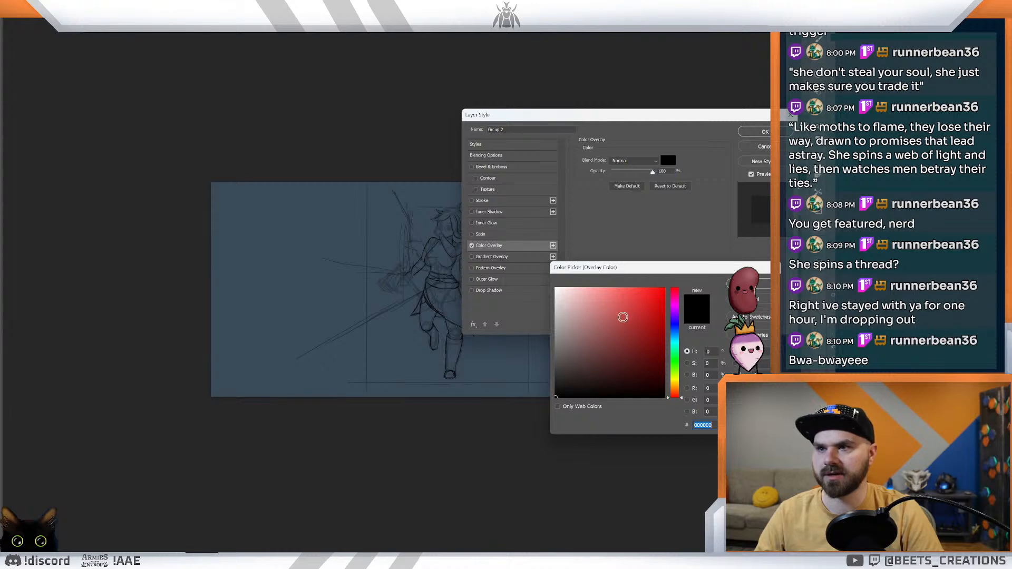
left_click(664, 301)
left_click(754, 284)
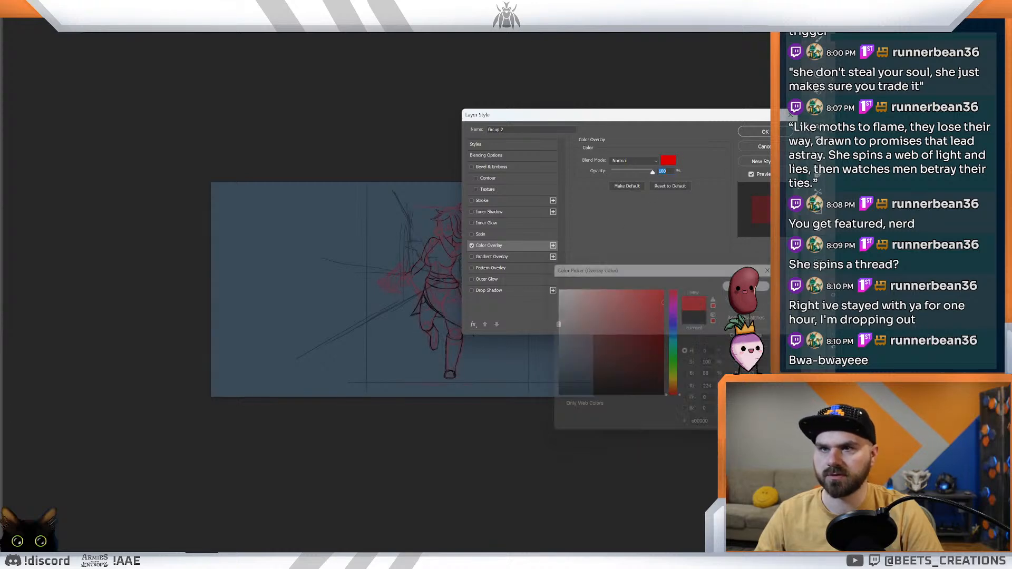
left_click(757, 134)
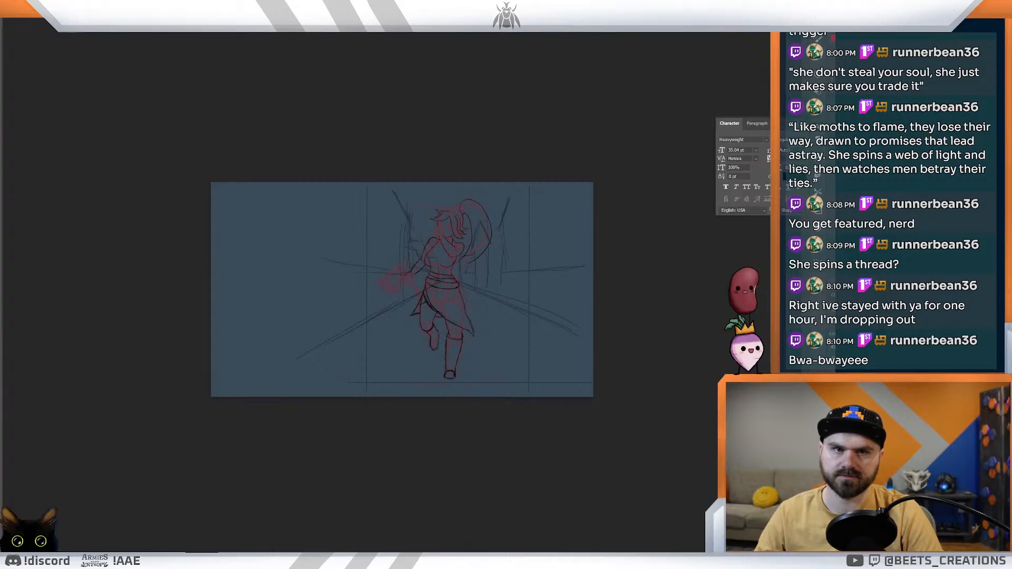
Step: Give the line art on Layer 12 a dark green Color Overlay (#096f4f)
left_click(482, 245)
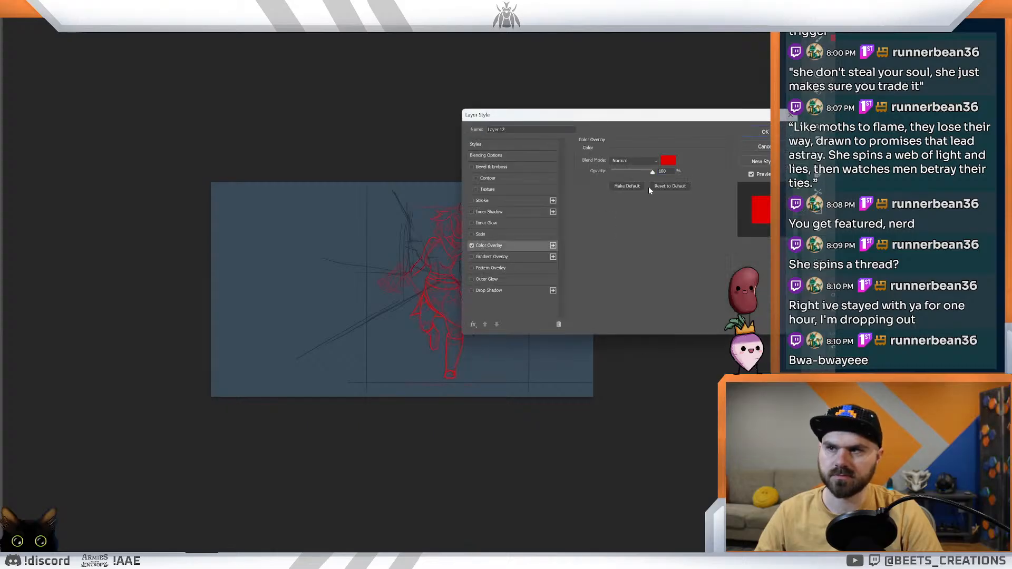
left_click(668, 160)
left_click(656, 350)
left_click(678, 328)
mouse_move(678, 328)
left_mouse_down()
mouse_move(679, 364)
mouse_move(694, 376)
mouse_move(680, 390)
mouse_move(675, 341)
mouse_move(683, 351)
left_mouse_up()
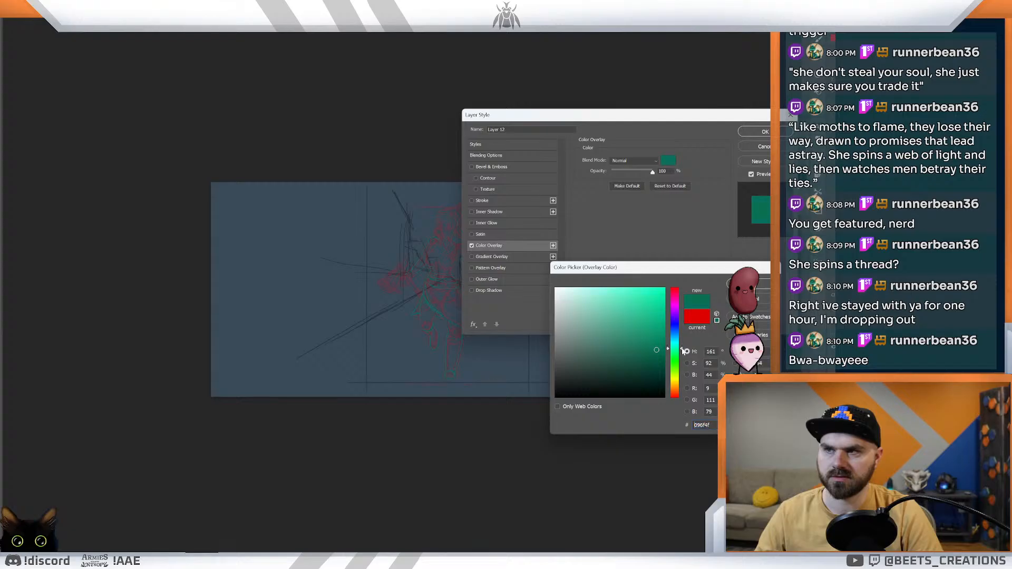
left_click(762, 284)
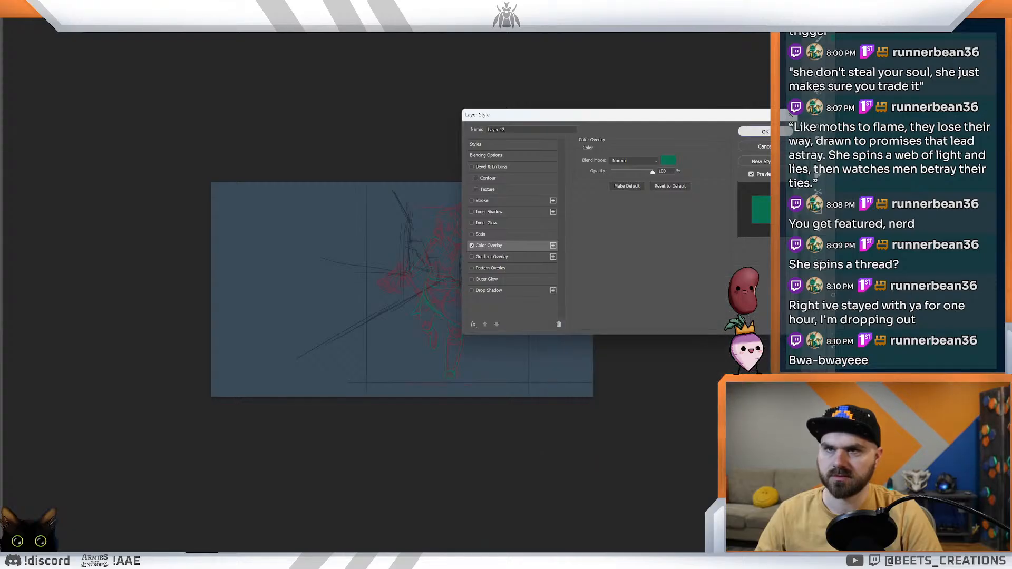
left_click(764, 131)
Step: Ink a rounded outline for the raised fist in front of the face
left_click_drag(441, 244, 506, 246)
scroll(490, 245, "down", 3)
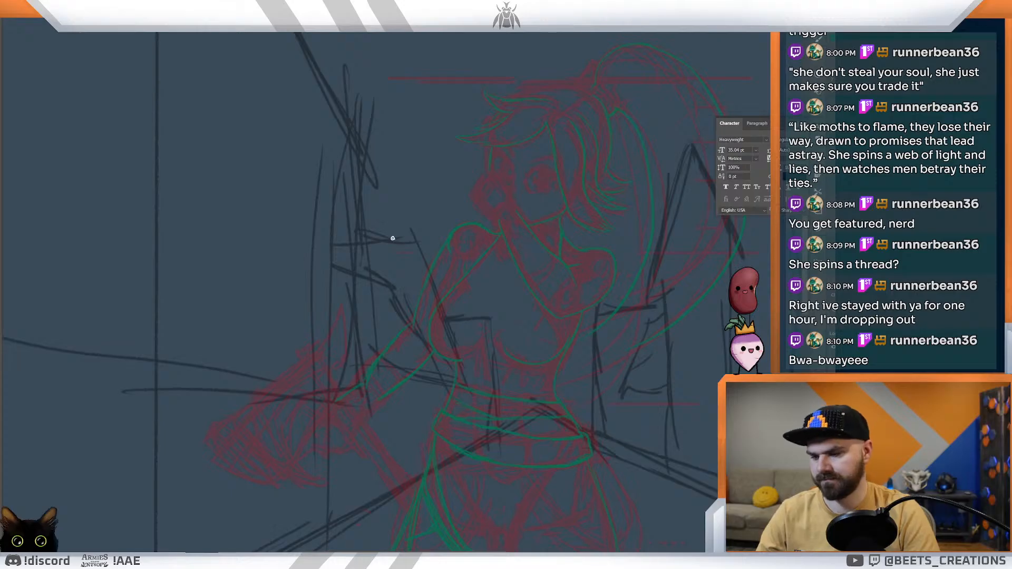
scroll(511, 207, "down", 2)
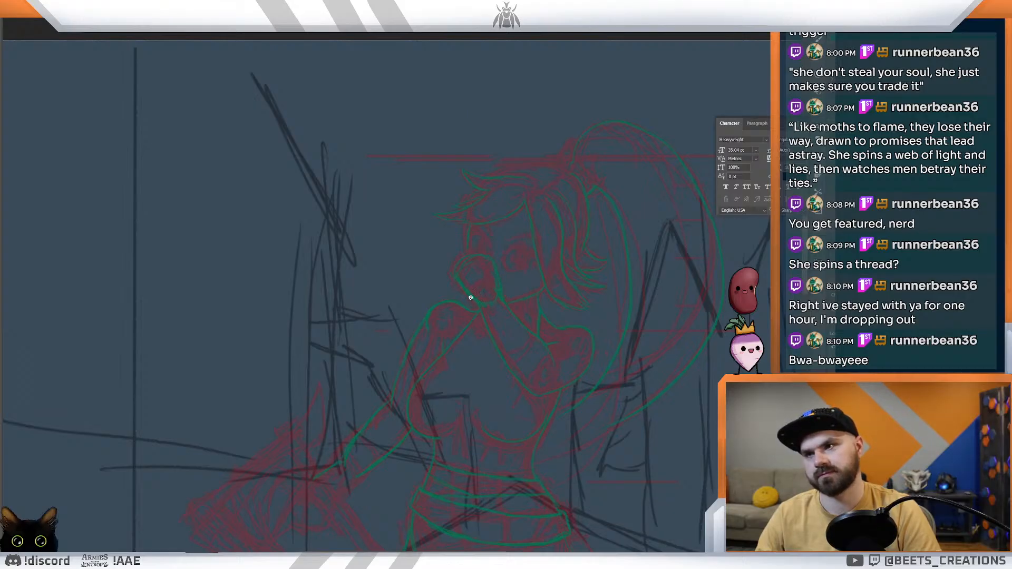
Step: Lasso the raised fist and forearm lines, then rotate them slightly counterclockwise and shift them down toward the near shoulder
key("l")
mouse_move(508, 283)
left_mouse_down()
mouse_move(499, 261)
mouse_move(445, 280)
mouse_move(474, 303)
mouse_move(527, 396)
mouse_move(548, 388)
mouse_move(558, 355)
mouse_move(500, 275)
mouse_move(510, 310)
mouse_move(521, 281)
left_mouse_up()
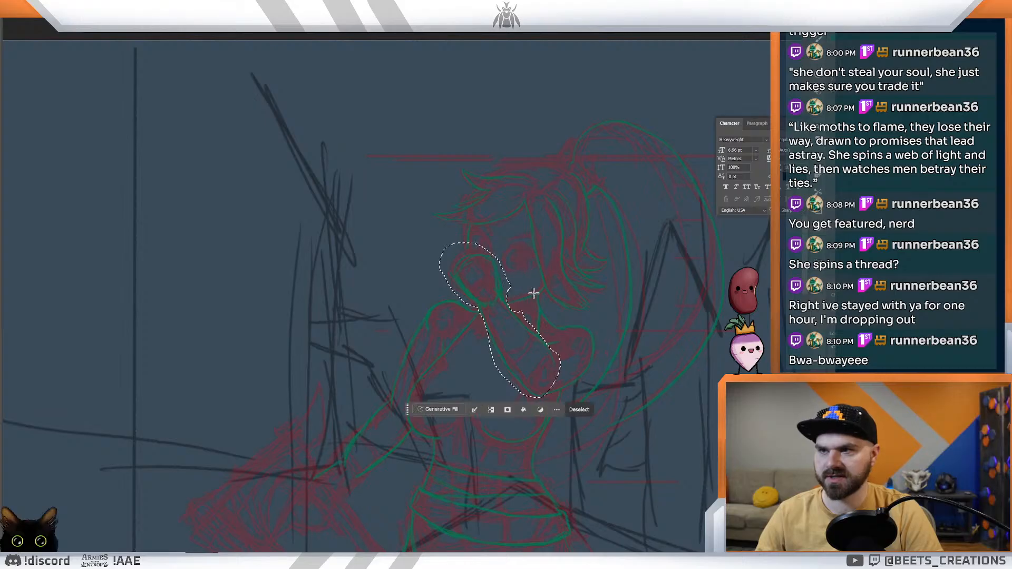
key("ctrl+t")
left_click_drag(527, 238, 506, 236)
left_click_drag(515, 300, 507, 314)
left_click_drag(552, 243, 561, 249)
left_click_drag(530, 305, 529, 309)
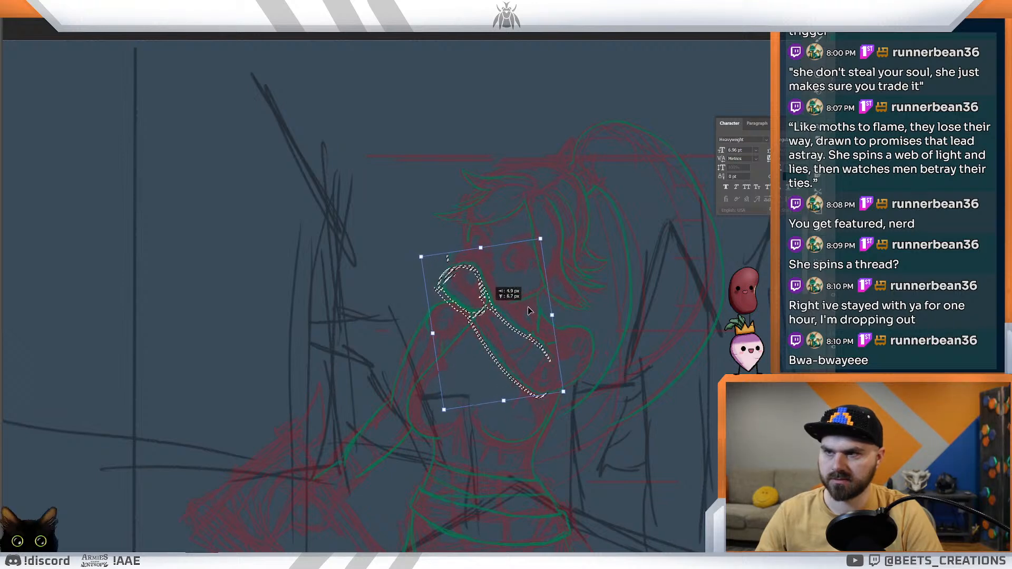
key("Return")
key("ctrl+d")
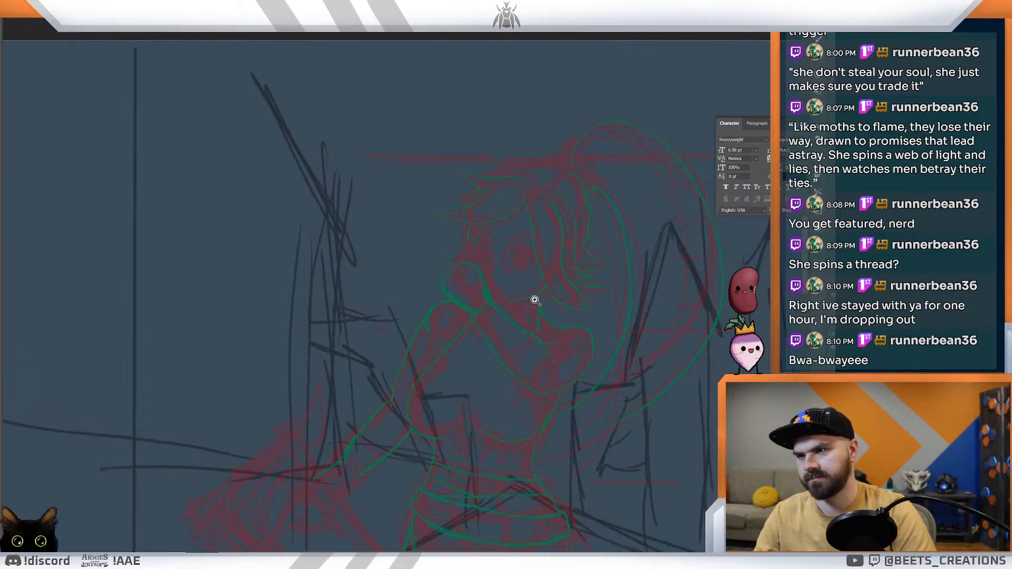
Step: Set the Color Overlay of Layer 12's line art to bright turquoise green (#00ffae)
left_click_drag(542, 267, 495, 256)
left_click_drag(452, 212, 476, 255)
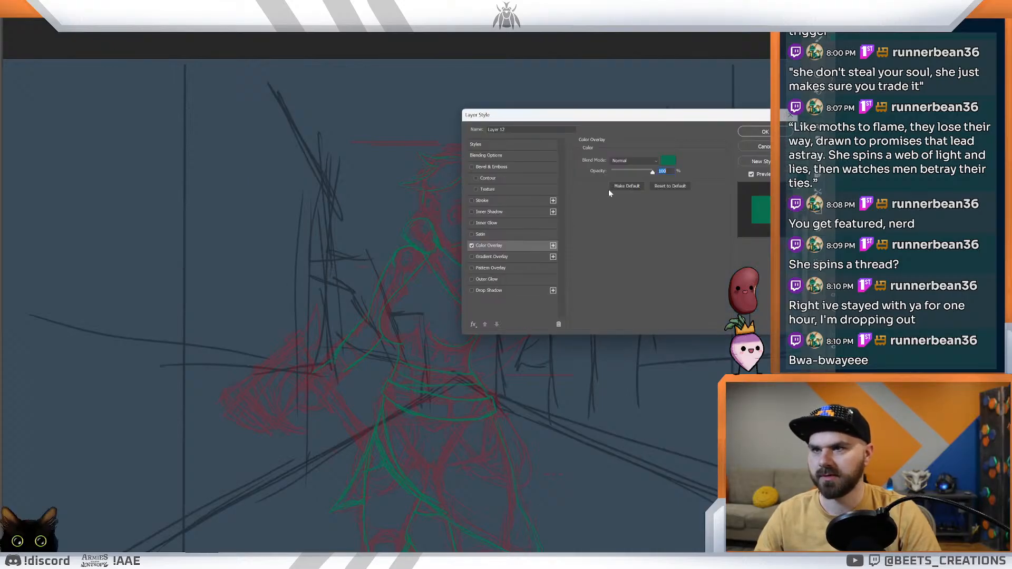
left_click(668, 160)
left_click_drag(622, 308, 670, 256)
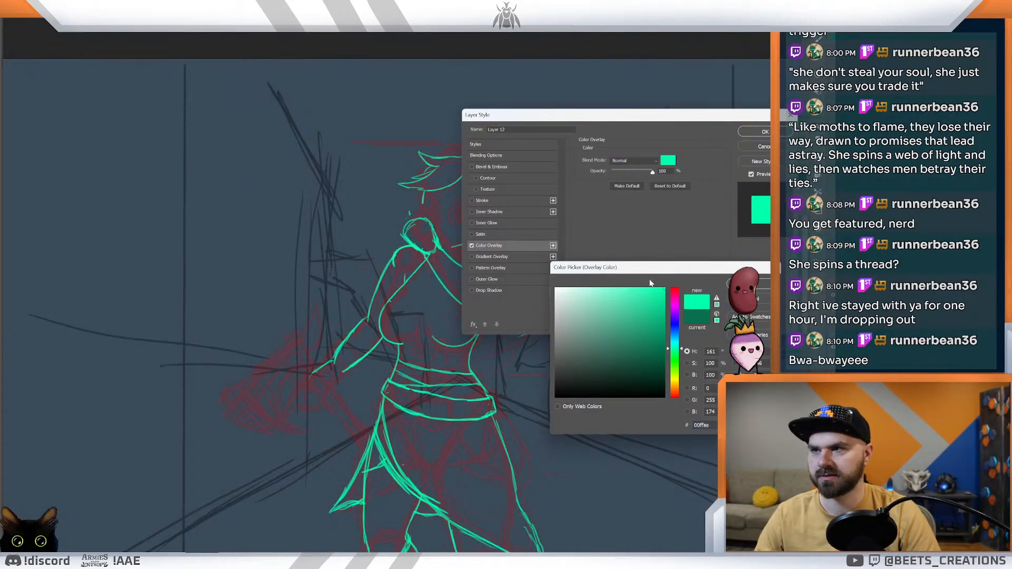
left_click(754, 283)
left_click(765, 132)
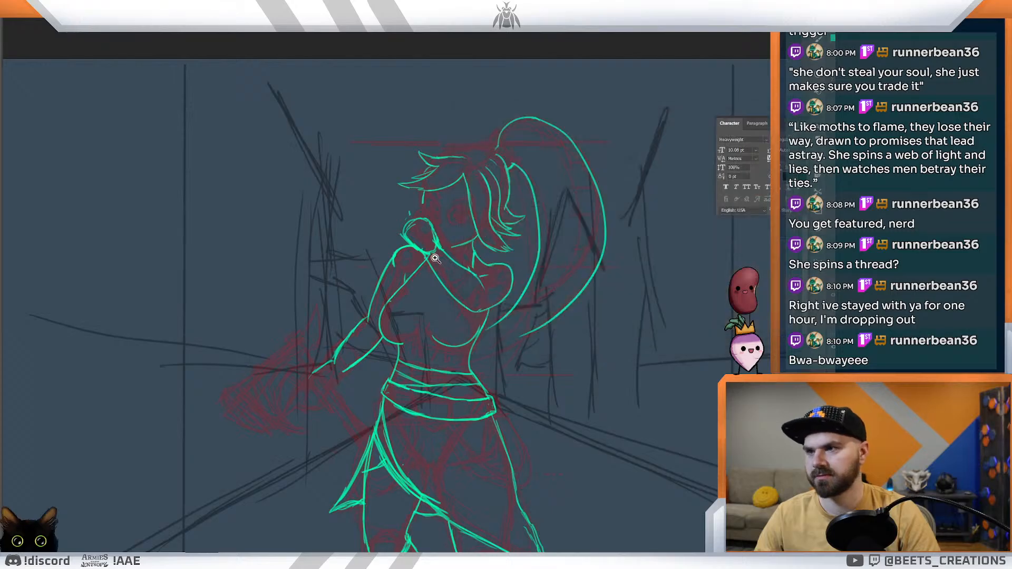
Step: Set the Color Overlay of Layer 12's line art to orange (#ff8a00)
left_click_drag(425, 252, 437, 255)
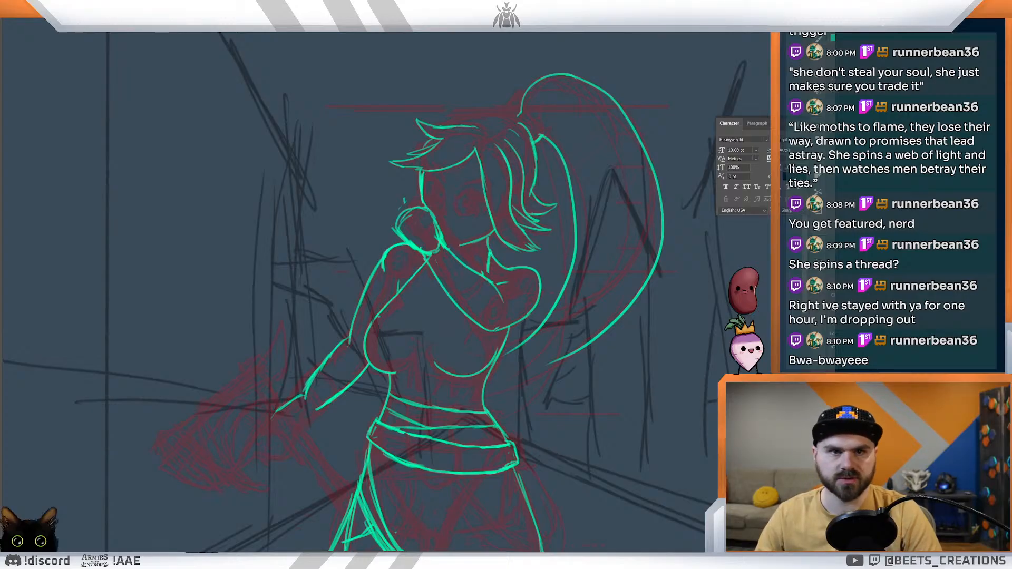
double_click(891, 401)
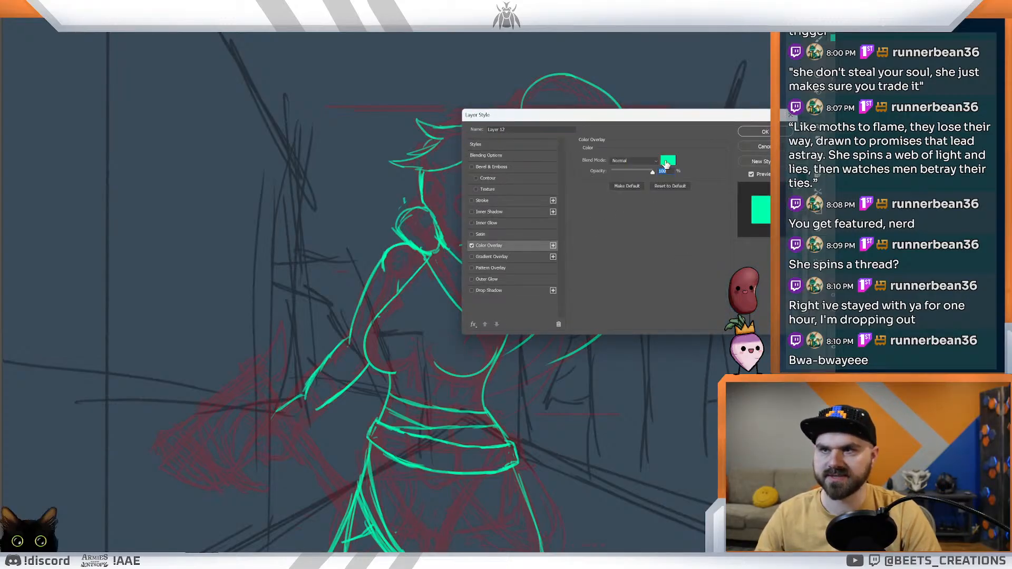
left_click(667, 161)
left_click(675, 389)
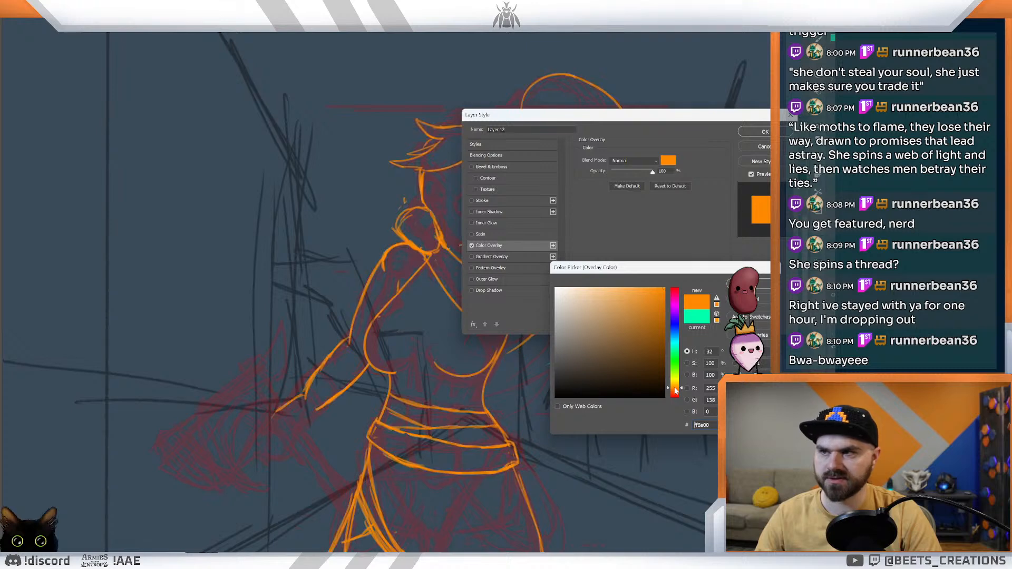
left_click(758, 283)
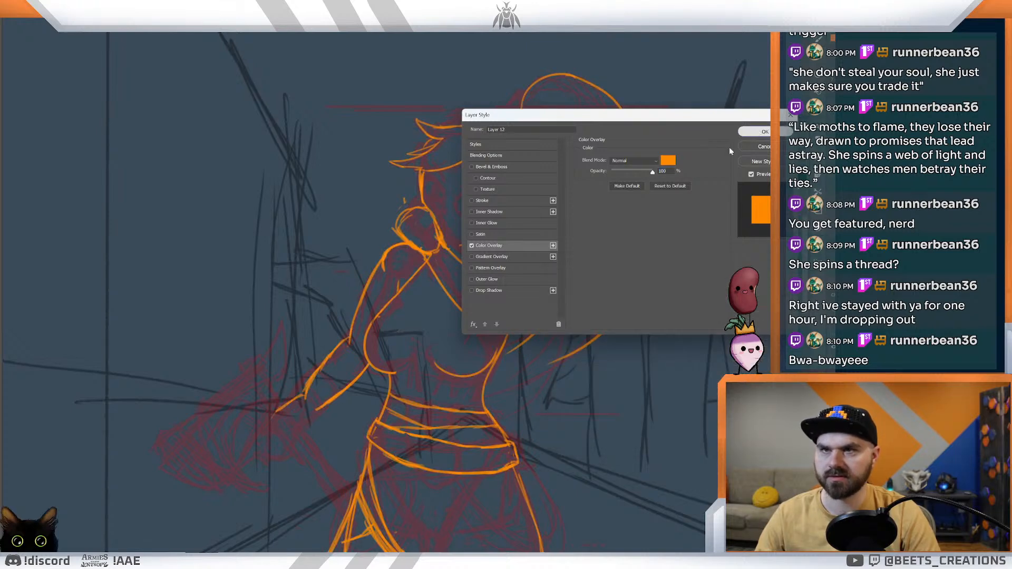
left_click(753, 132)
Step: Ink the top contour of the head and a spiky hair tie at the base of the ponytail
left_click_drag(482, 242, 516, 252)
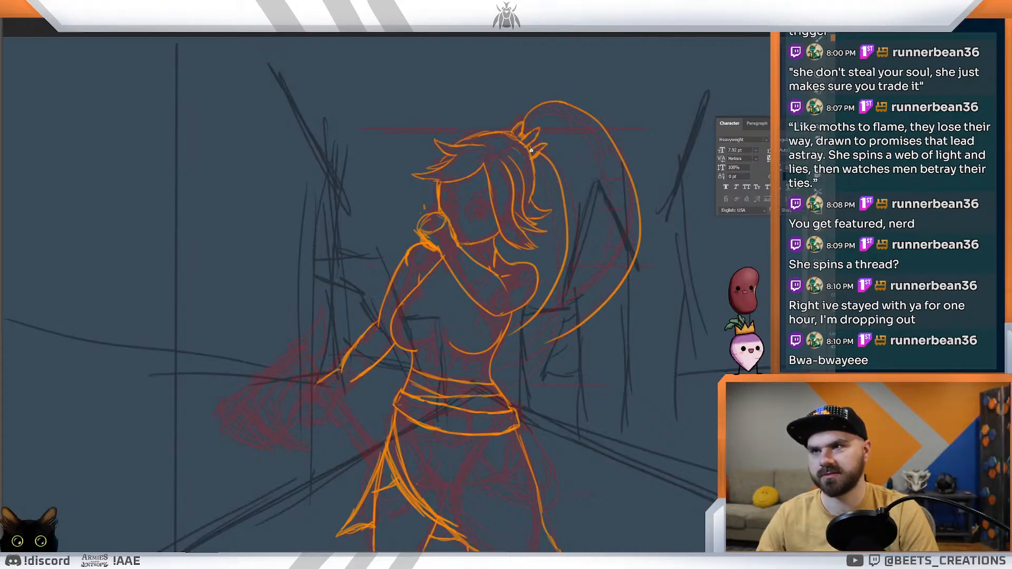
left_click_drag(545, 177, 518, 141)
left_click_drag(479, 230, 522, 199)
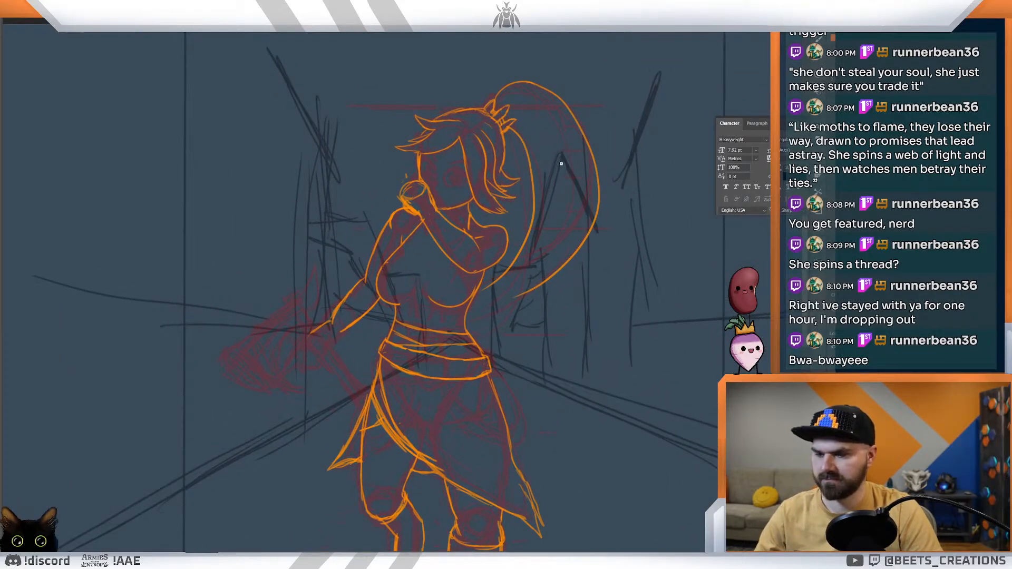
Step: Reinforce the ponytail's outer contour and ink long curved strand lines inside it and at its tip
mouse_move(532, 85)
left_mouse_down()
mouse_move(600, 182)
mouse_move(595, 211)
left_mouse_up()
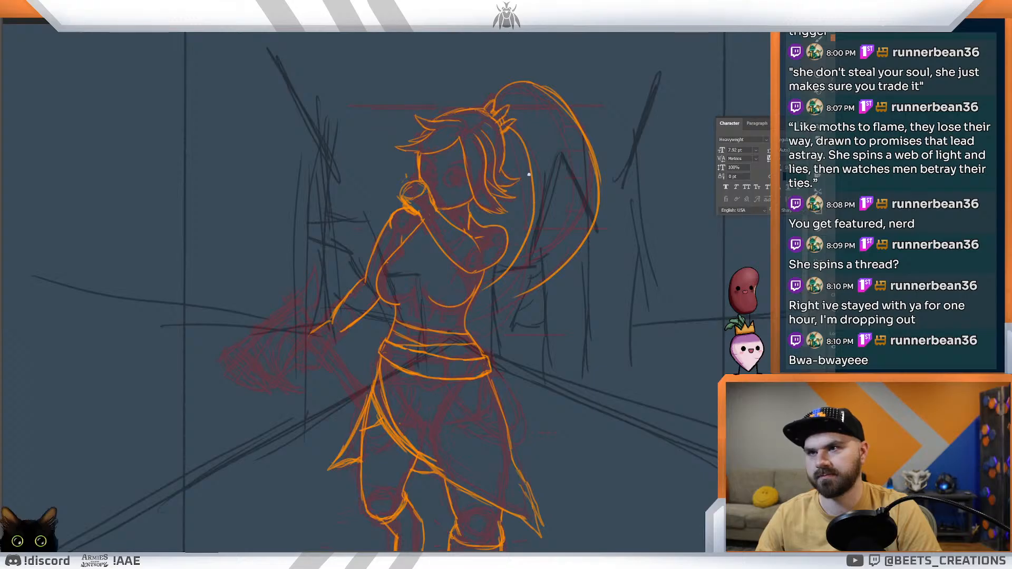
mouse_move(515, 140)
left_mouse_down()
mouse_move(524, 174)
mouse_move(510, 248)
left_mouse_up()
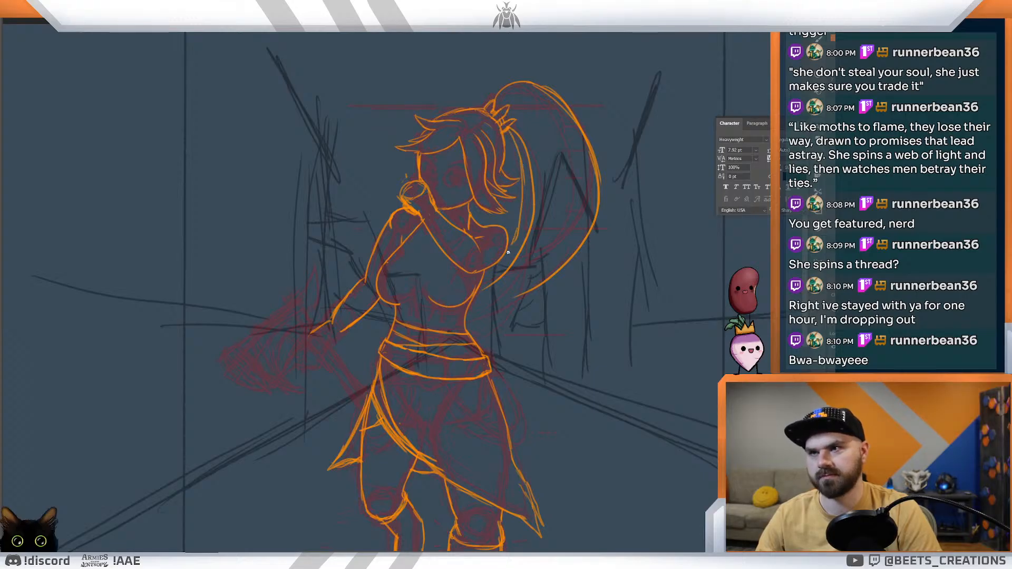
mouse_move(511, 141)
left_mouse_down()
mouse_move(521, 182)
mouse_move(506, 261)
left_mouse_up()
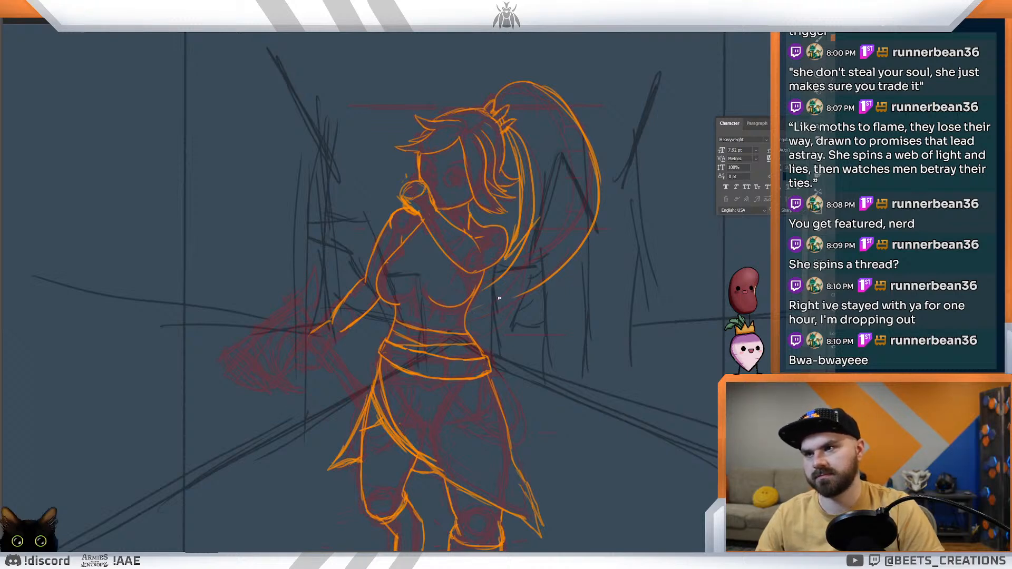
left_click_drag(500, 305, 562, 264)
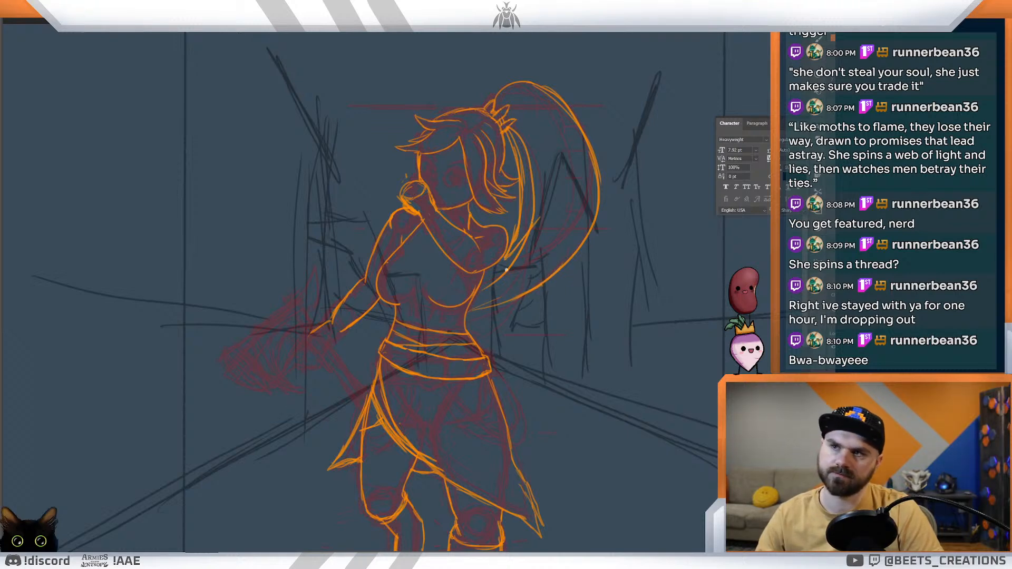
left_click_drag(479, 293, 500, 281)
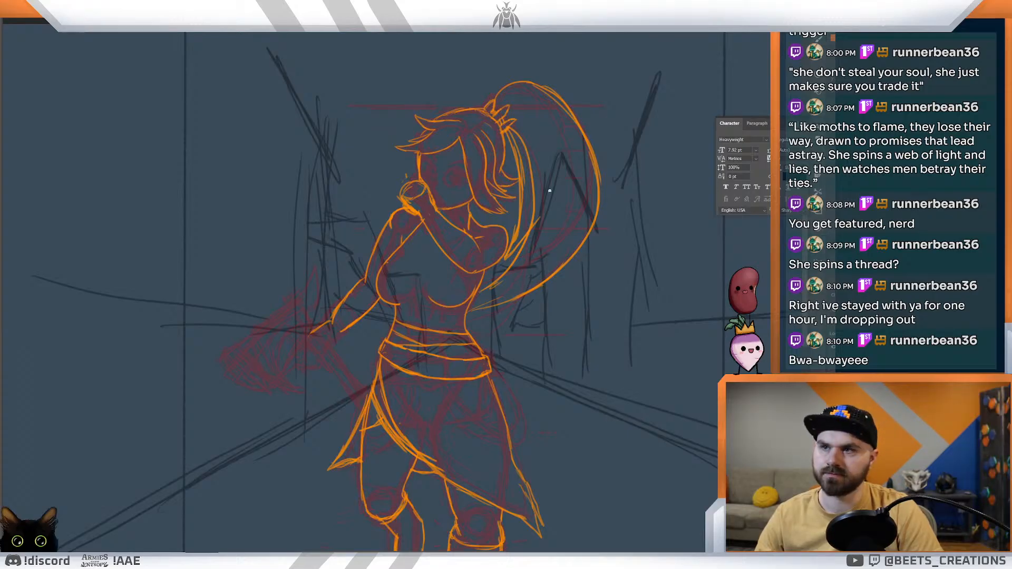
mouse_move(548, 151)
left_mouse_down()
mouse_move(510, 293)
mouse_move(572, 178)
left_mouse_up()
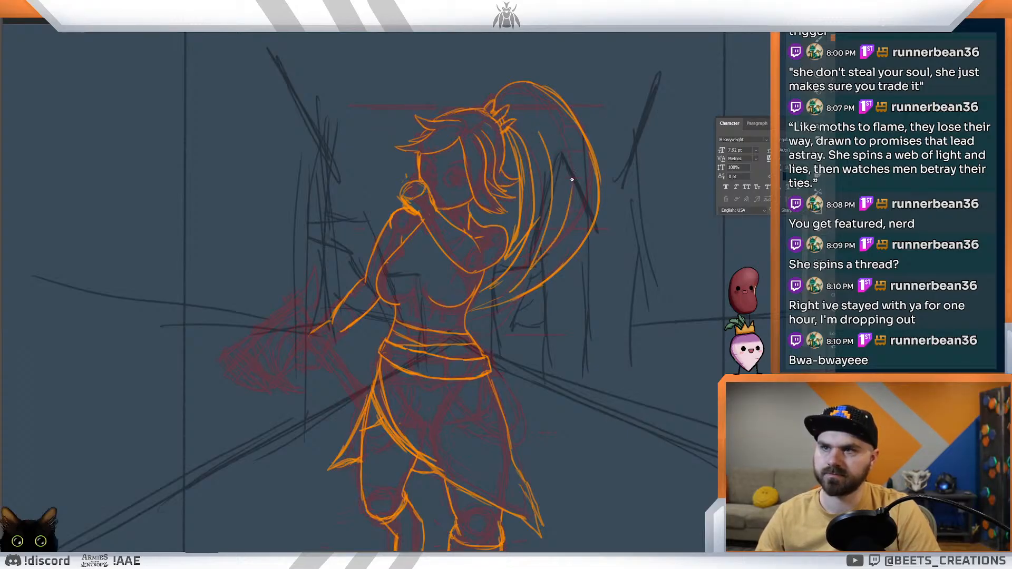
Step: Ink the fully visible eye beside the side bangs with lashes, a filled iris and an angled eyebrow
left_click_drag(549, 234, 506, 226)
left_click_drag(435, 234, 463, 278)
left_click_drag(406, 428, 412, 294)
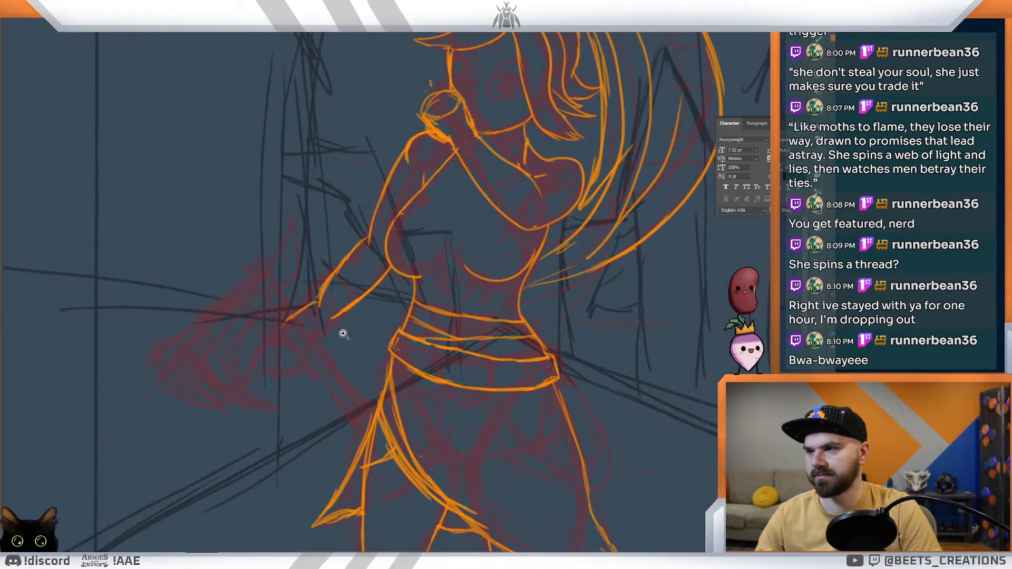
left_click_drag(382, 324, 354, 315)
left_click_drag(443, 196, 404, 218)
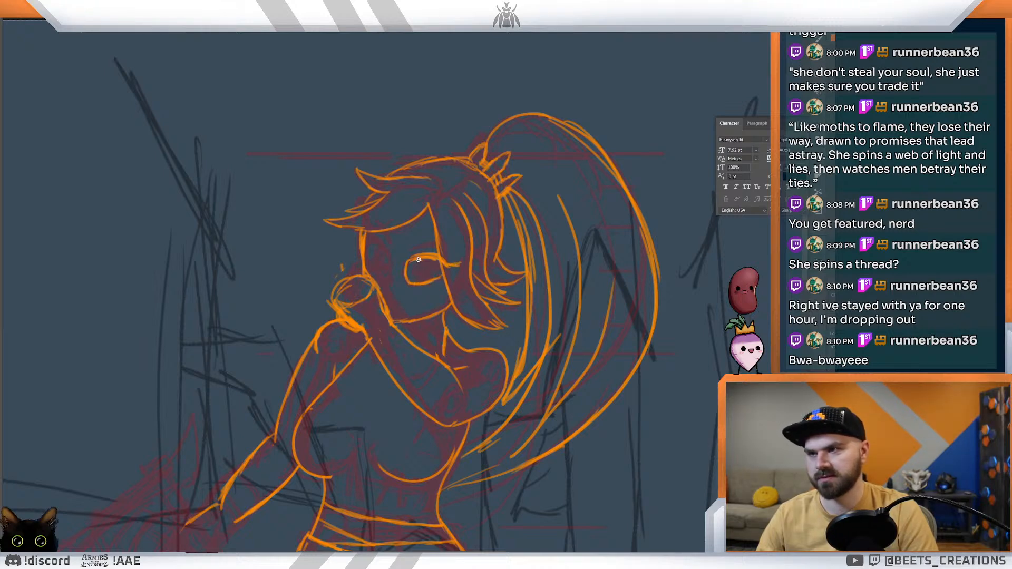
mouse_move(434, 258)
left_mouse_down()
mouse_move(433, 283)
mouse_move(419, 284)
mouse_move(424, 273)
left_mouse_up()
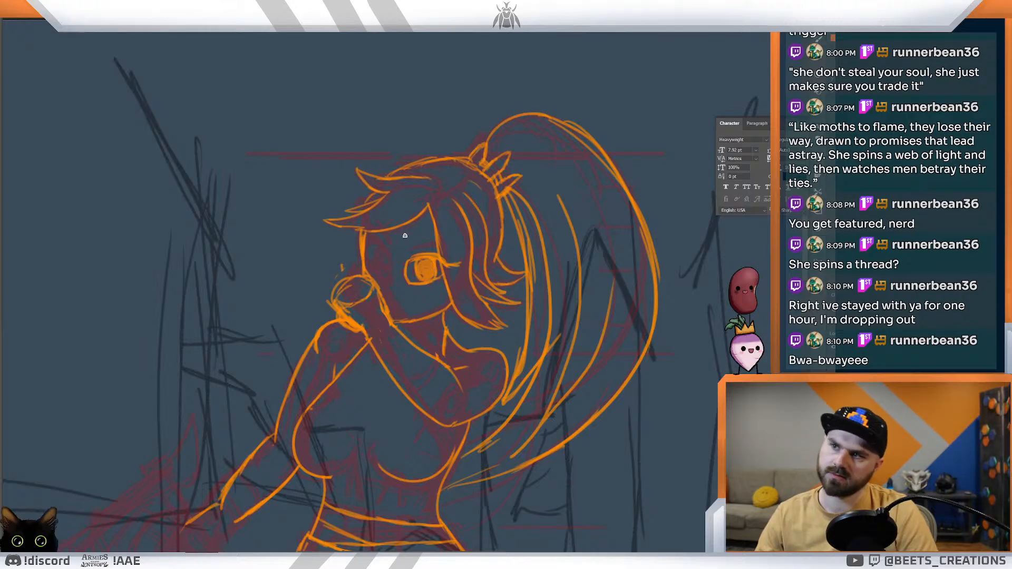
left_click_drag(412, 251, 430, 245)
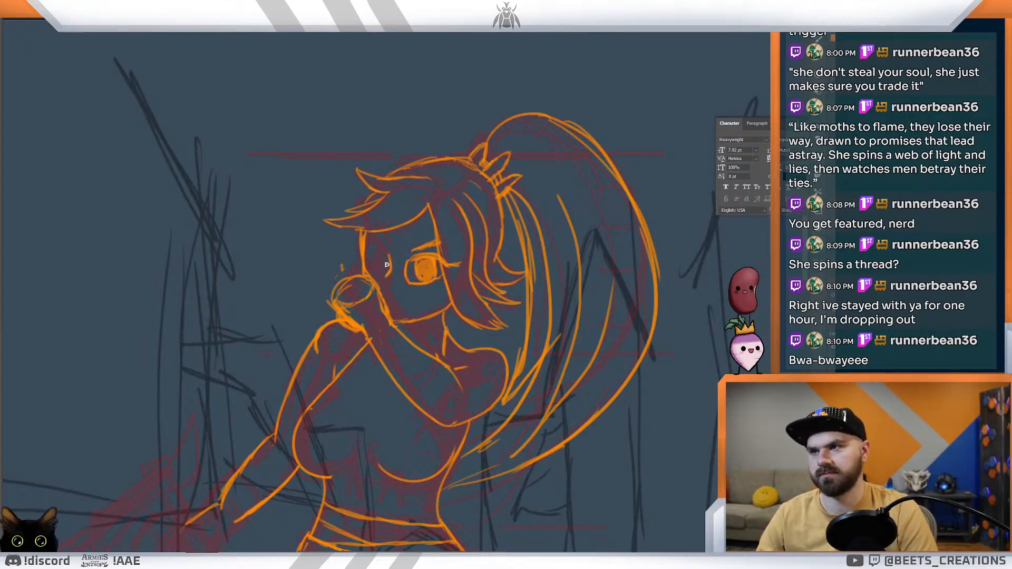
Step: Ink the other eye above the raised fist with a slanted eyebrow and a filled iris
left_click_drag(367, 241, 387, 250)
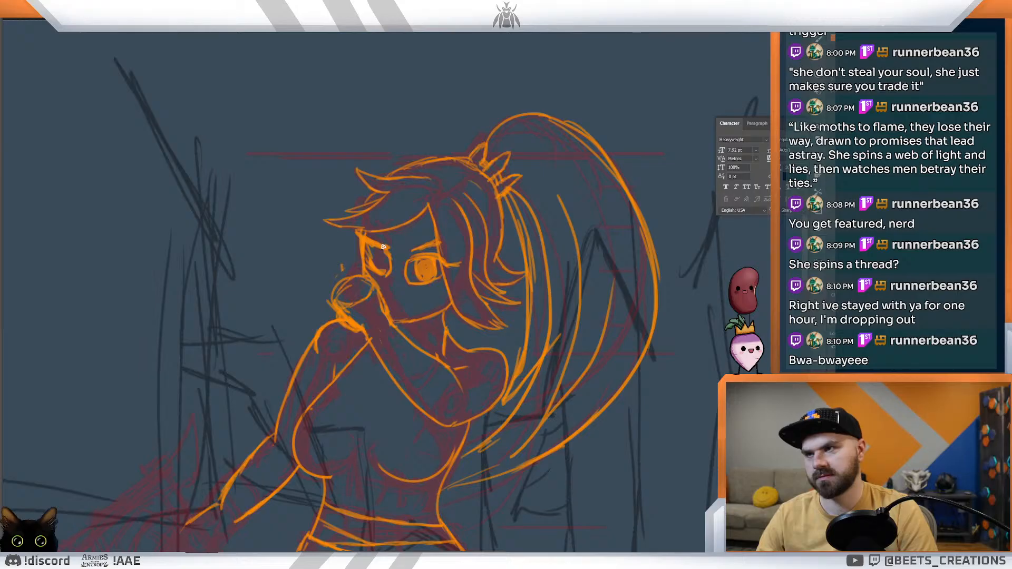
mouse_move(375, 225)
left_mouse_down()
mouse_move(388, 241)
mouse_move(376, 263)
left_mouse_up()
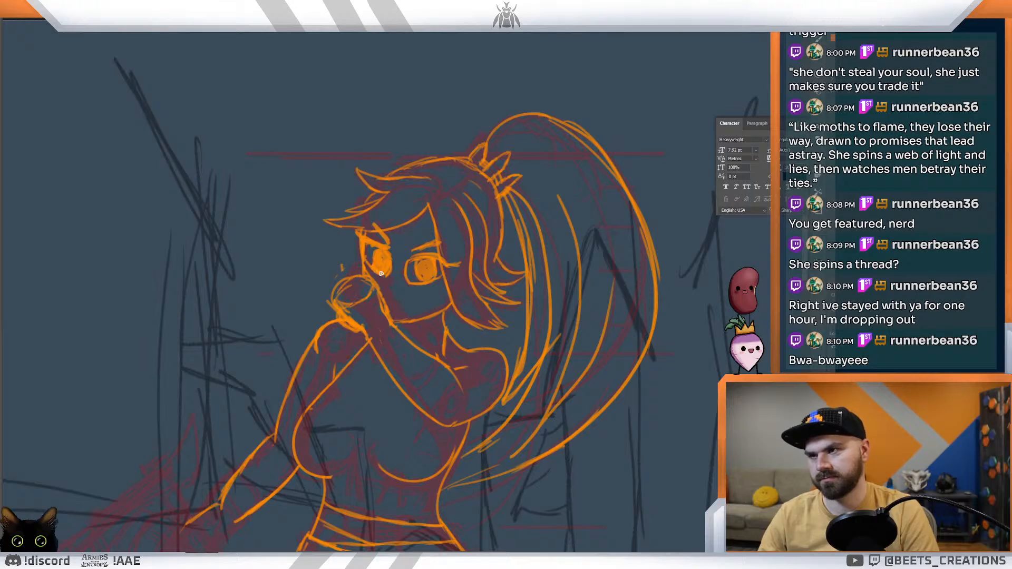
key("ctrl+0")
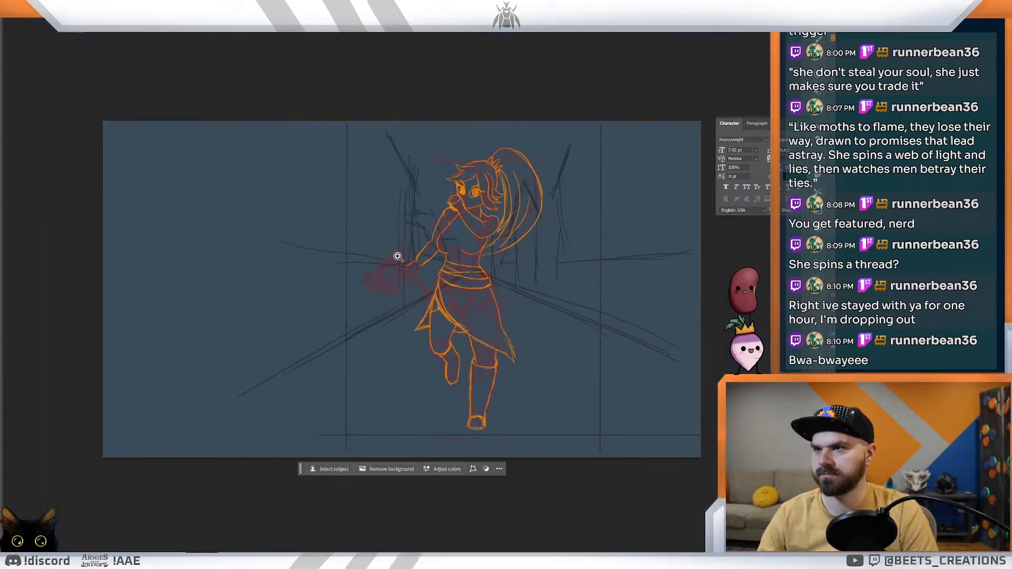
Step: Ink a curved finger line over the top of the raised fist and short lines beside it on the lower face
left_click_drag(457, 194, 495, 225)
left_click_drag(450, 188, 478, 203)
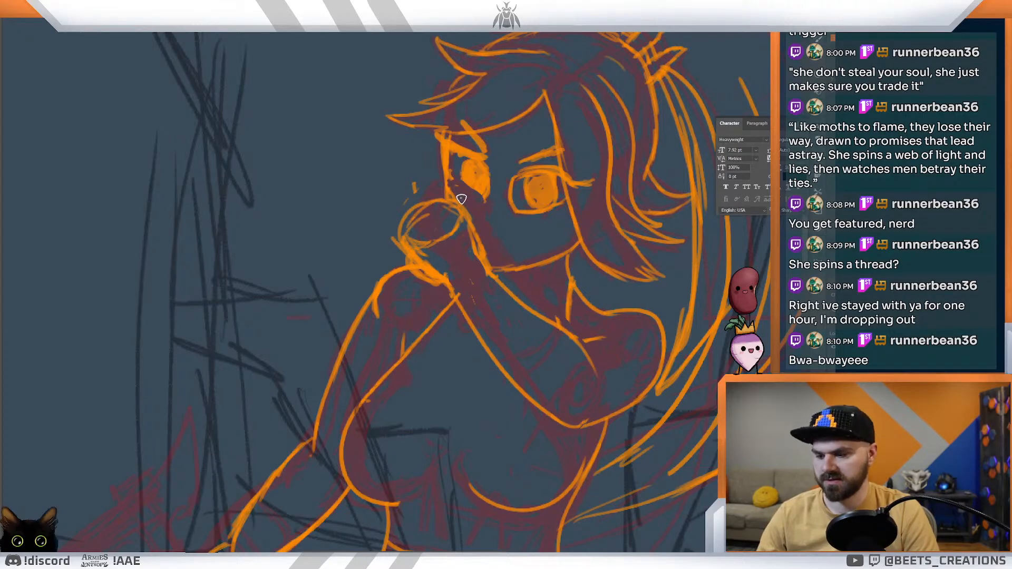
key("ctrl+z")
key("ctrl+z")
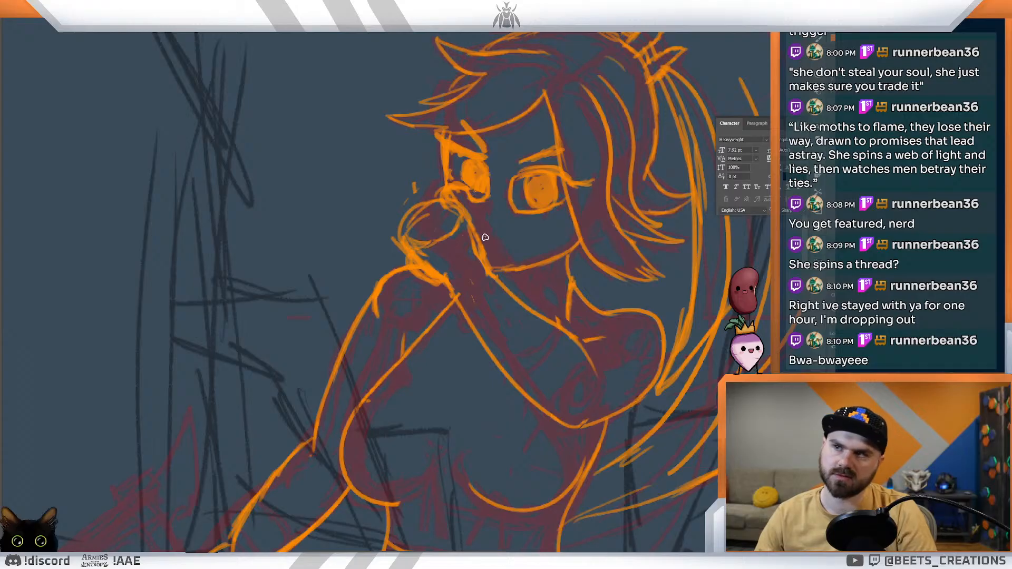
left_click_drag(485, 234, 498, 240)
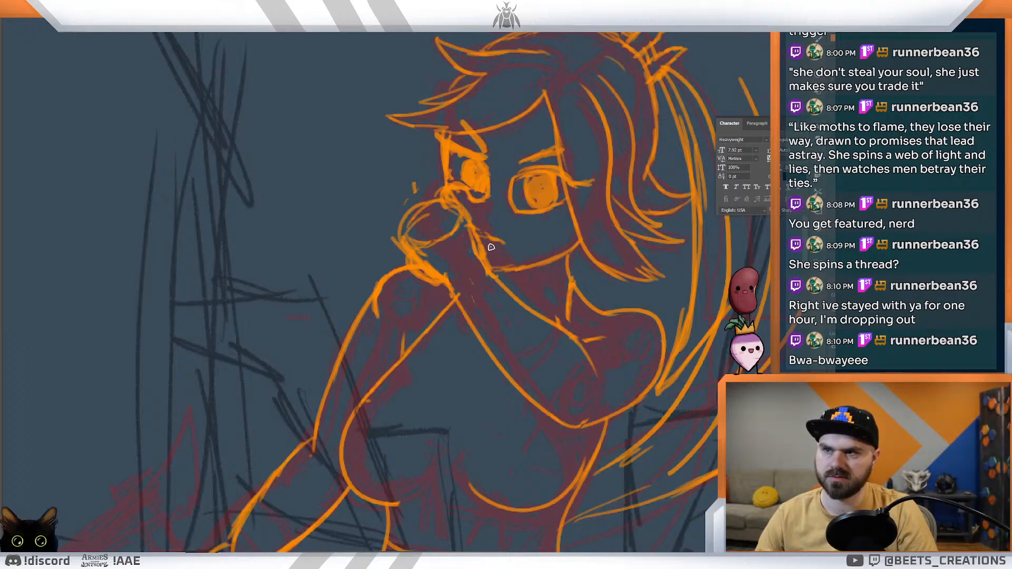
Step: Ink a band of parallel curved lines around the neck below the chin
left_click_drag(536, 230, 501, 229)
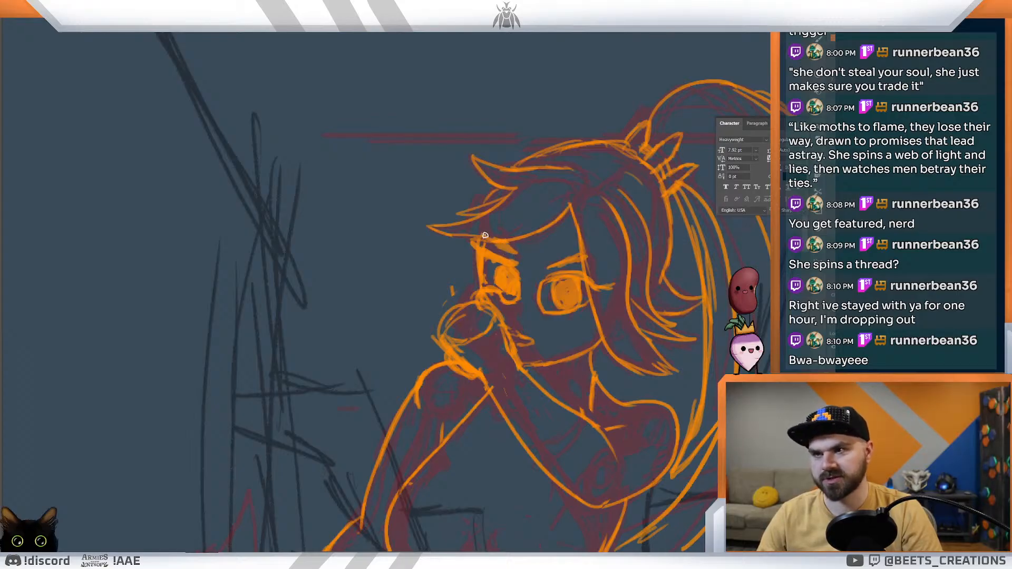
mouse_move(551, 276)
left_mouse_down()
mouse_move(507, 245)
mouse_move(488, 247)
mouse_move(488, 233)
mouse_move(476, 270)
mouse_move(488, 296)
mouse_move(511, 303)
left_mouse_up()
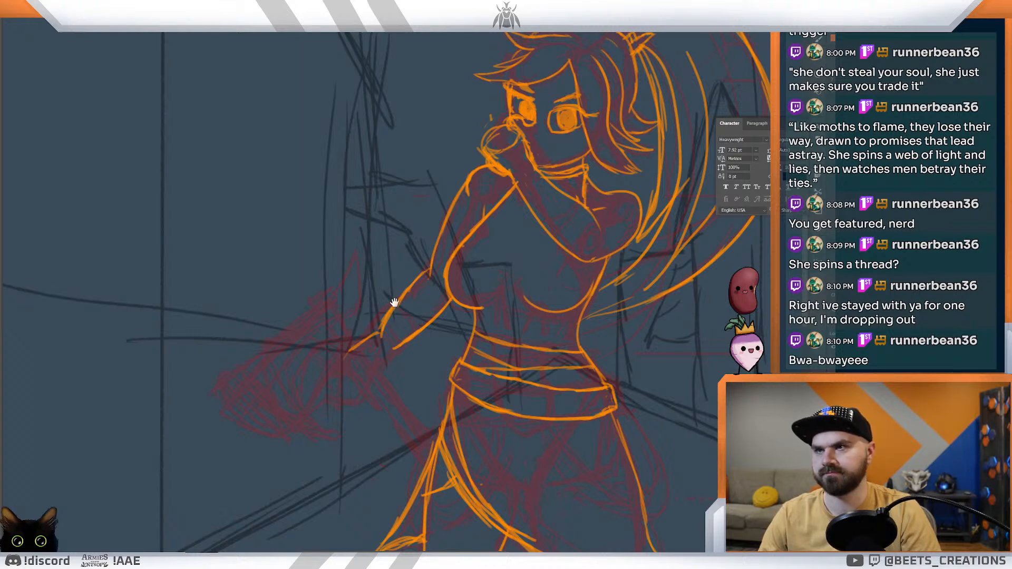
left_click_drag(395, 301, 440, 237)
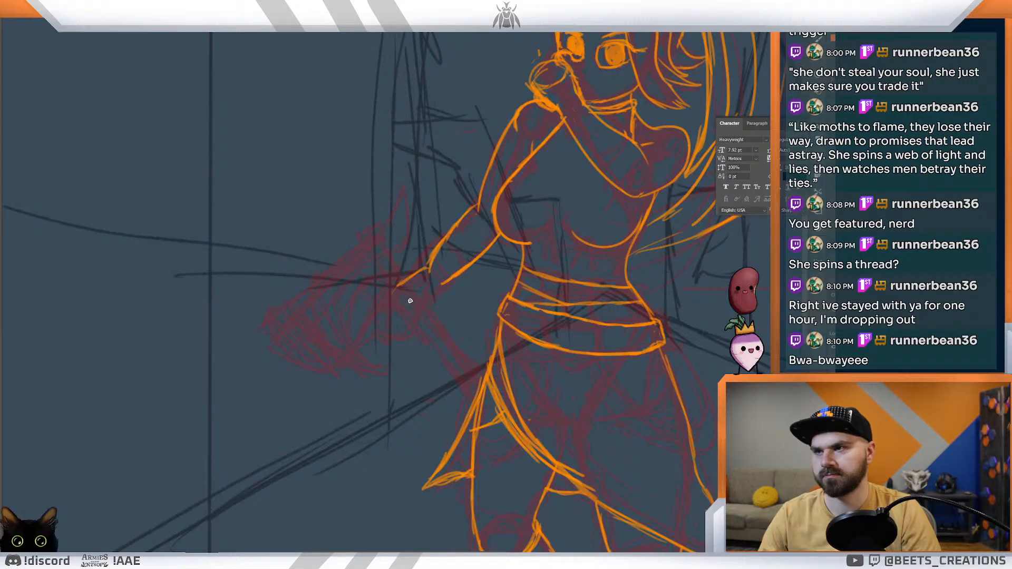
mouse_move(408, 294)
left_mouse_down()
mouse_move(369, 275)
mouse_move(419, 300)
left_mouse_up()
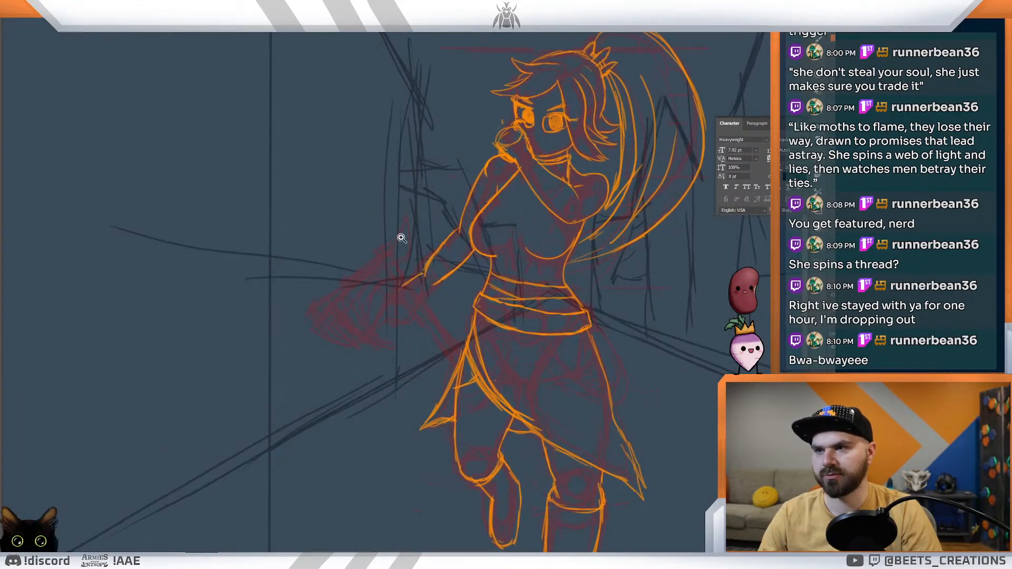
Step: Ink a curved cloth flap hanging from the belt's right end along the outer edge of the skirt
mouse_move(646, 346)
left_mouse_down()
mouse_move(577, 310)
mouse_move(604, 364)
left_mouse_up()
left_click_drag(584, 320, 622, 396)
left_click_drag(590, 327, 622, 410)
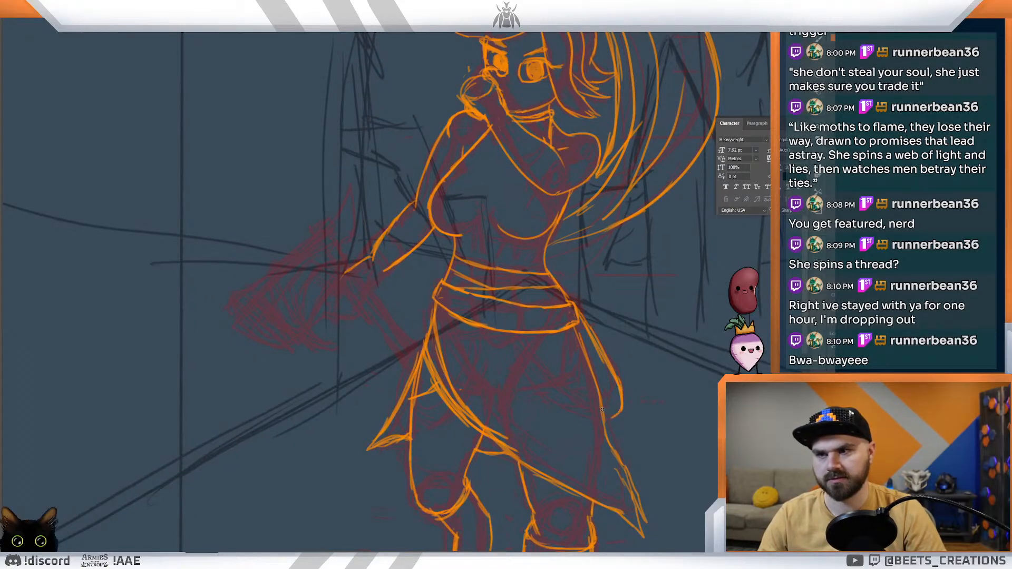
Step: Ink a curved line from the belt down to the tip of the hip flap, with a belt loop above its start
left_click_drag(526, 343, 577, 403)
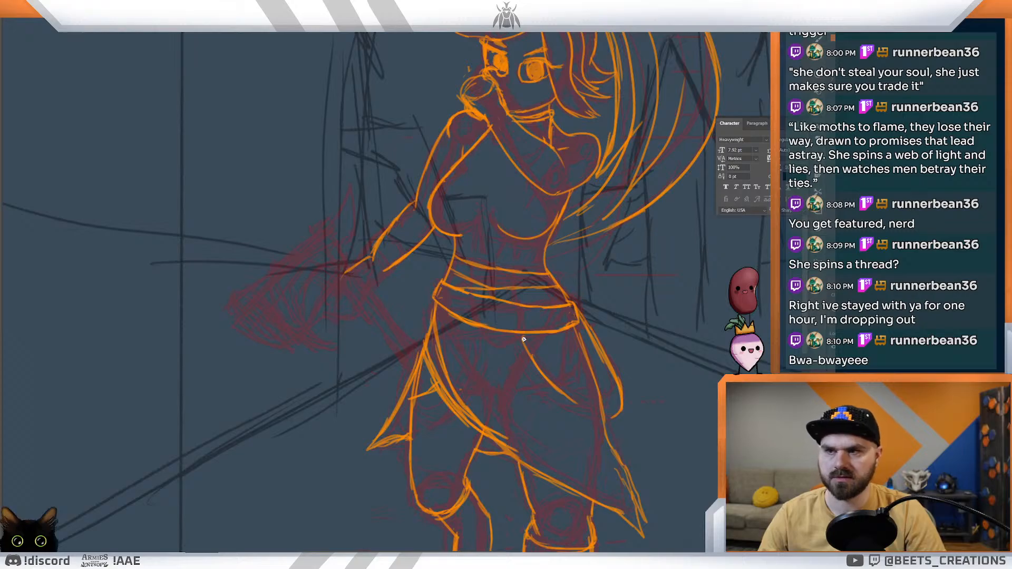
left_click_drag(521, 339, 589, 415)
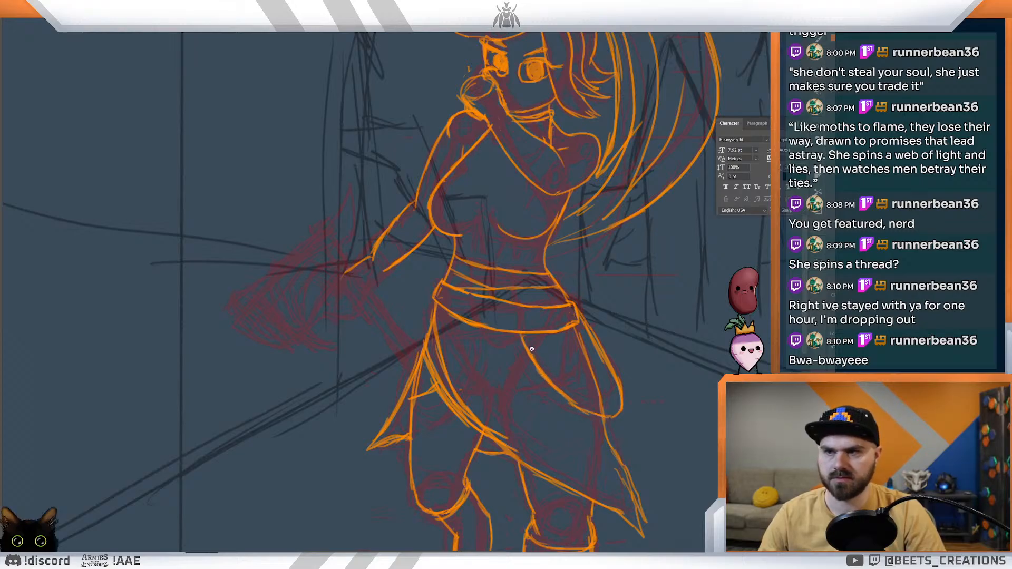
left_click_drag(521, 305, 516, 335)
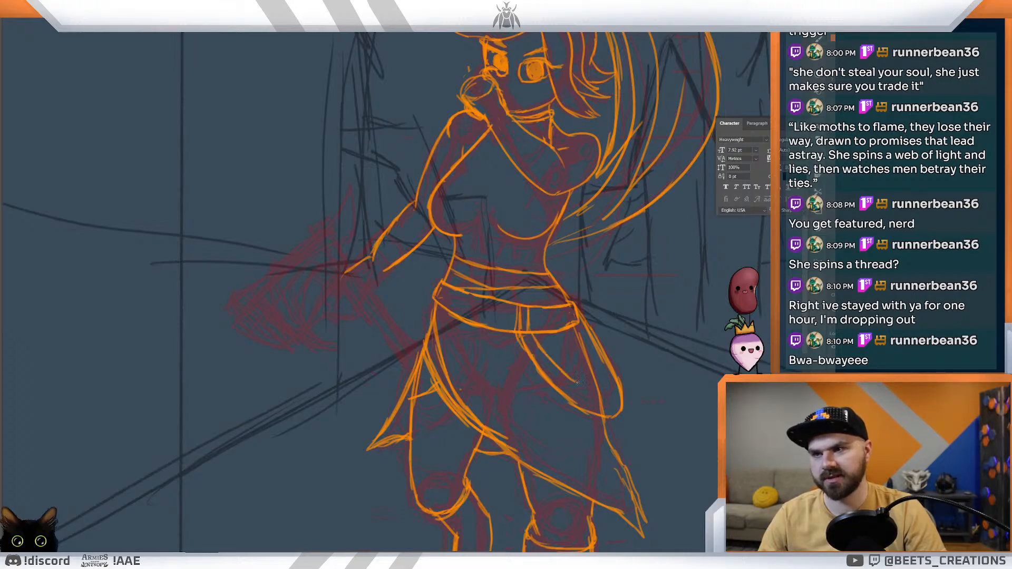
Step: Ink a parallel inner contour inside the looped flap hanging from the belt's right side
mouse_move(576, 320)
left_mouse_down()
mouse_move(601, 376)
mouse_move(578, 387)
left_mouse_up()
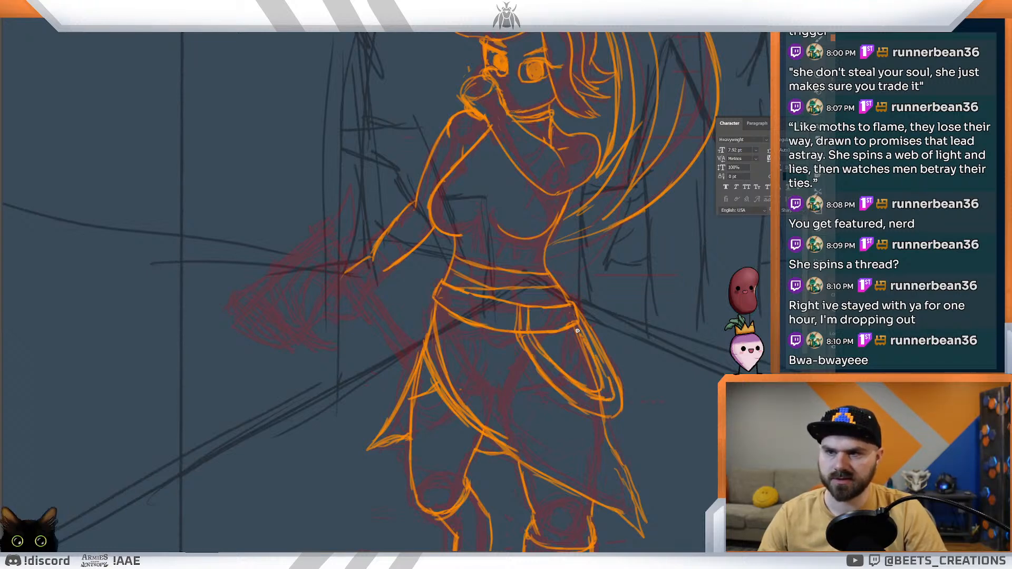
left_click_drag(611, 384, 648, 385)
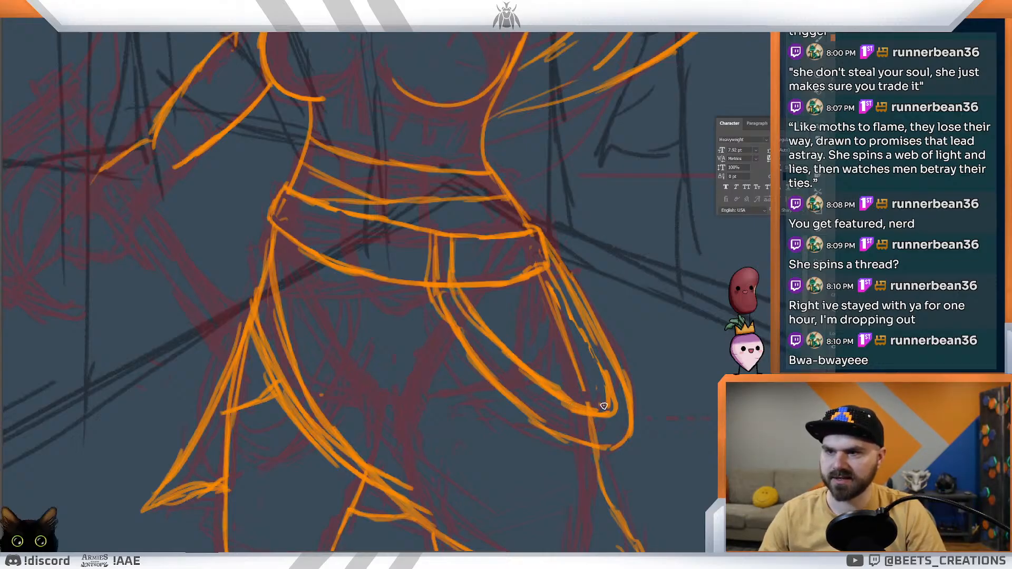
mouse_move(555, 280)
left_mouse_down()
mouse_move(600, 403)
mouse_move(588, 337)
left_mouse_up()
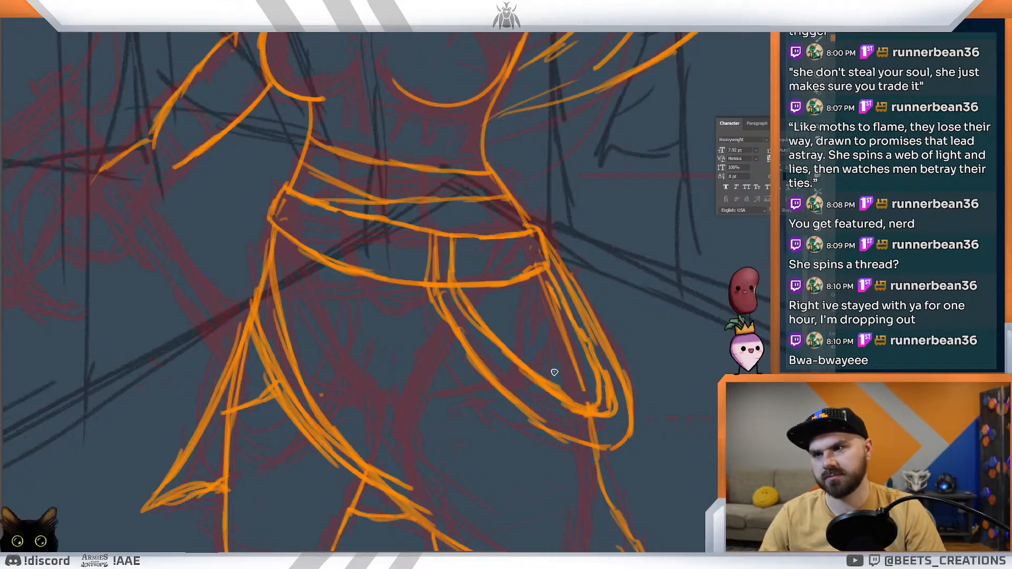
mouse_move(519, 412)
left_mouse_down()
mouse_move(563, 442)
mouse_move(617, 451)
mouse_move(551, 386)
left_mouse_up()
left_click_drag(437, 295, 486, 320)
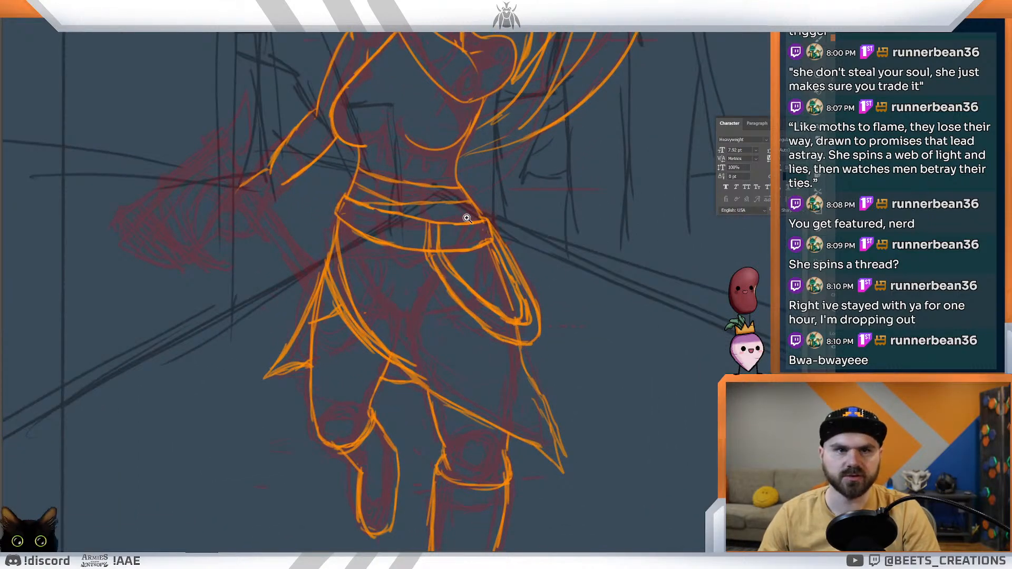
Step: Ink a belt loop near the belt's left end and a double-lined cloth loop hanging below it over the hip
left_click_drag(392, 277, 460, 302)
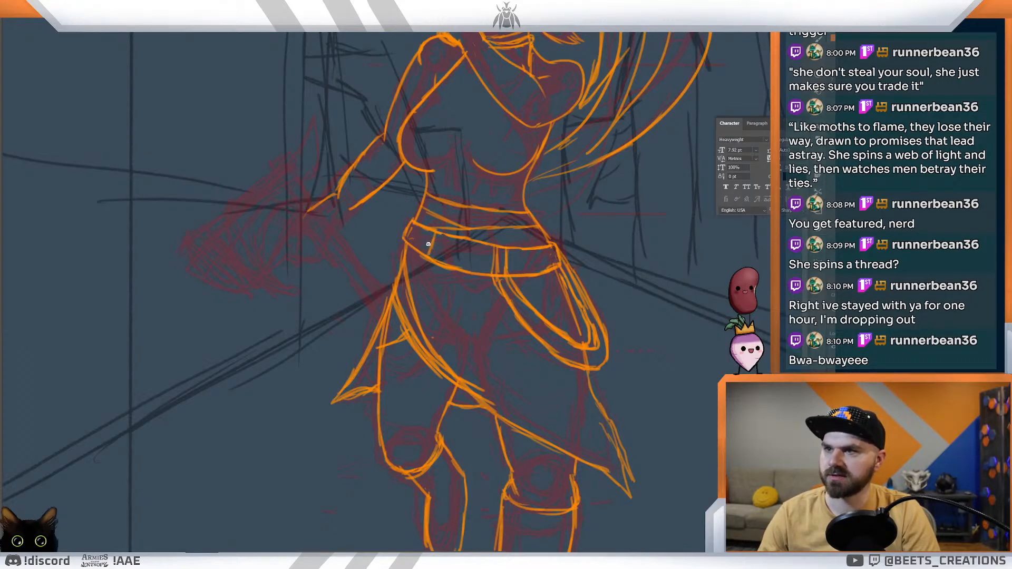
mouse_move(458, 225)
left_mouse_down()
mouse_move(428, 223)
mouse_move(455, 231)
left_mouse_up()
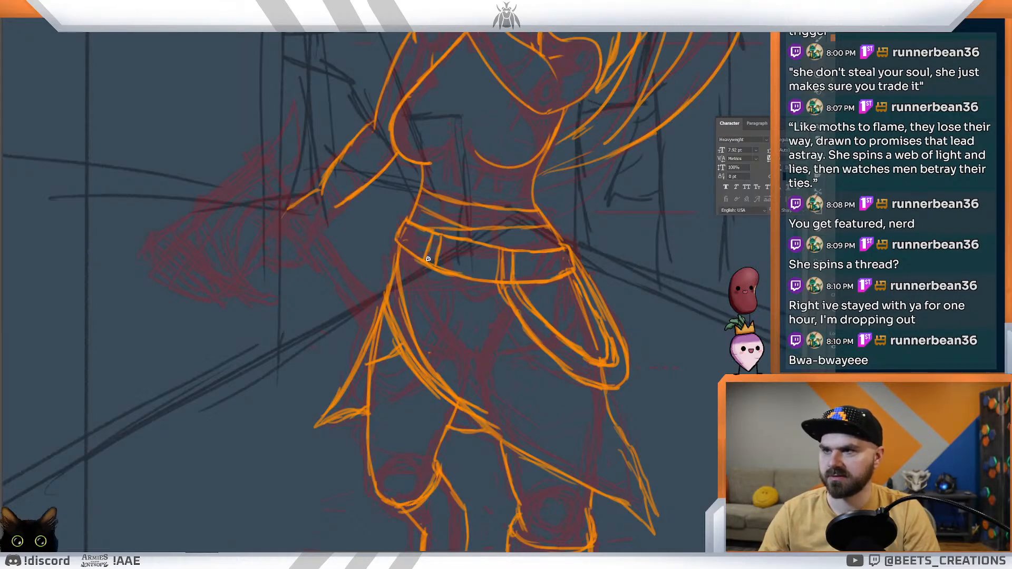
left_click_drag(418, 293, 365, 361)
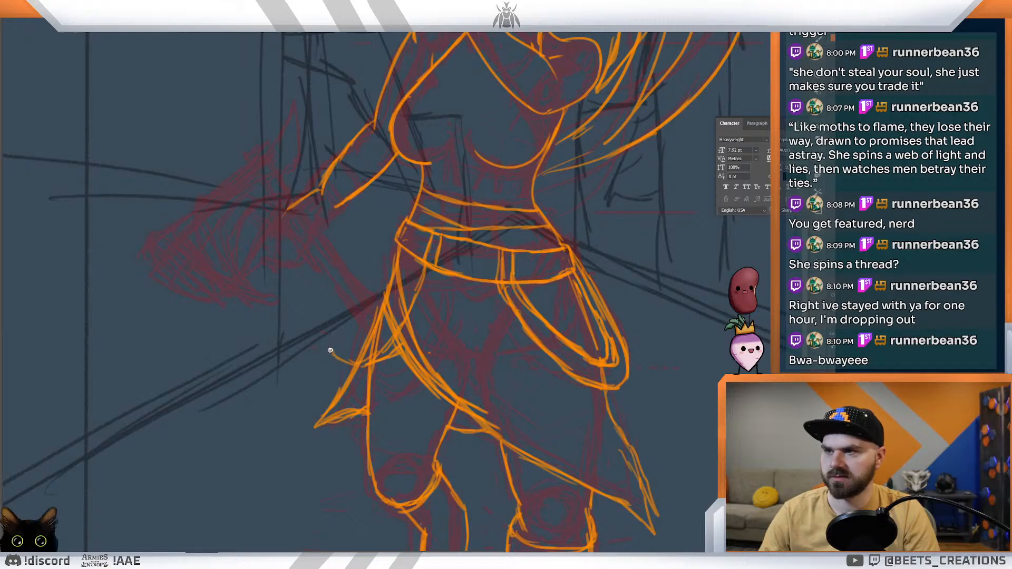
left_click_drag(342, 348, 399, 248)
left_click_drag(369, 293, 339, 348)
mouse_move(409, 254)
left_mouse_down()
mouse_move(354, 354)
mouse_move(411, 290)
left_mouse_up()
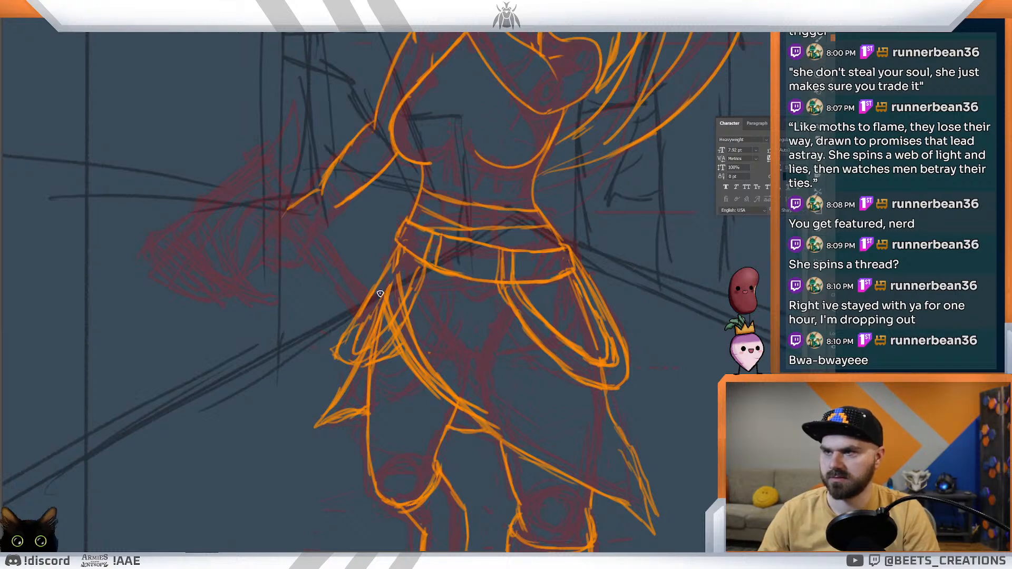
key("ctrl+0")
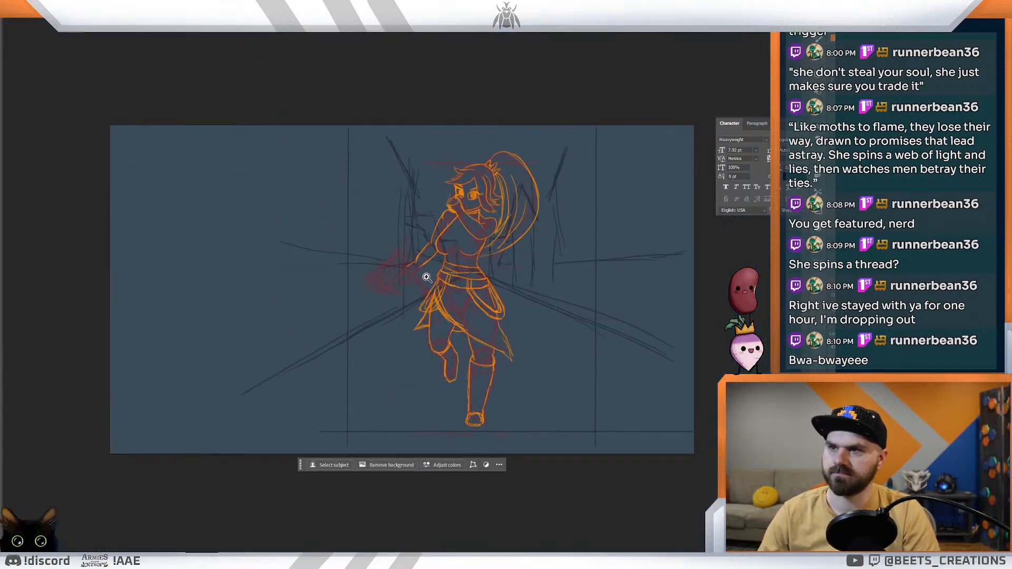
Step: Ink a rounded buckle outline at the belt's centre, a rectangular section beside it, and a small strap end at the right hip
left_click_drag(422, 276, 468, 312)
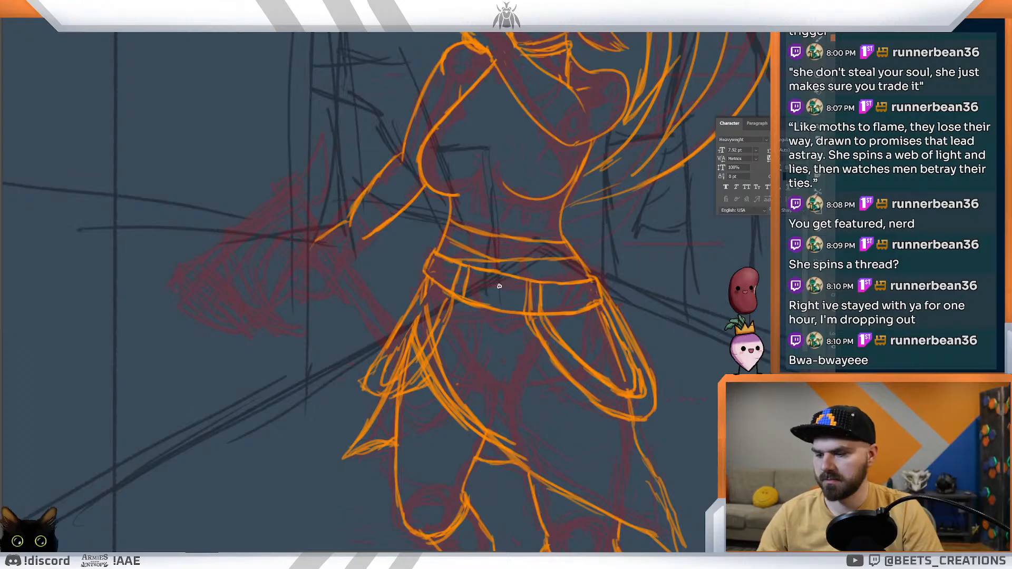
mouse_move(490, 271)
left_mouse_down()
mouse_move(481, 302)
mouse_move(519, 281)
mouse_move(503, 311)
mouse_move(515, 308)
left_mouse_up()
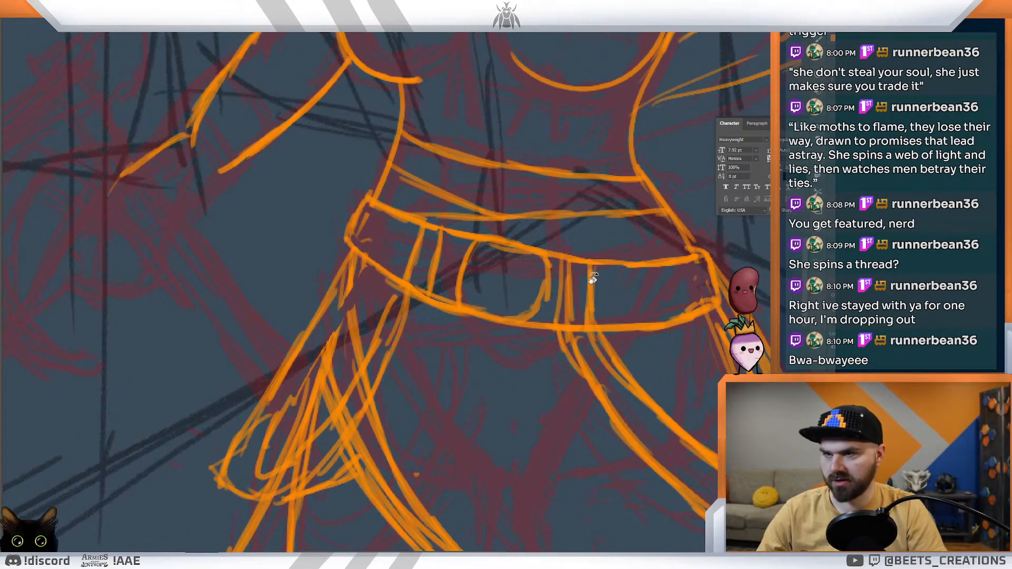
mouse_move(646, 270)
left_mouse_down()
mouse_move(659, 295)
mouse_move(648, 328)
left_mouse_up()
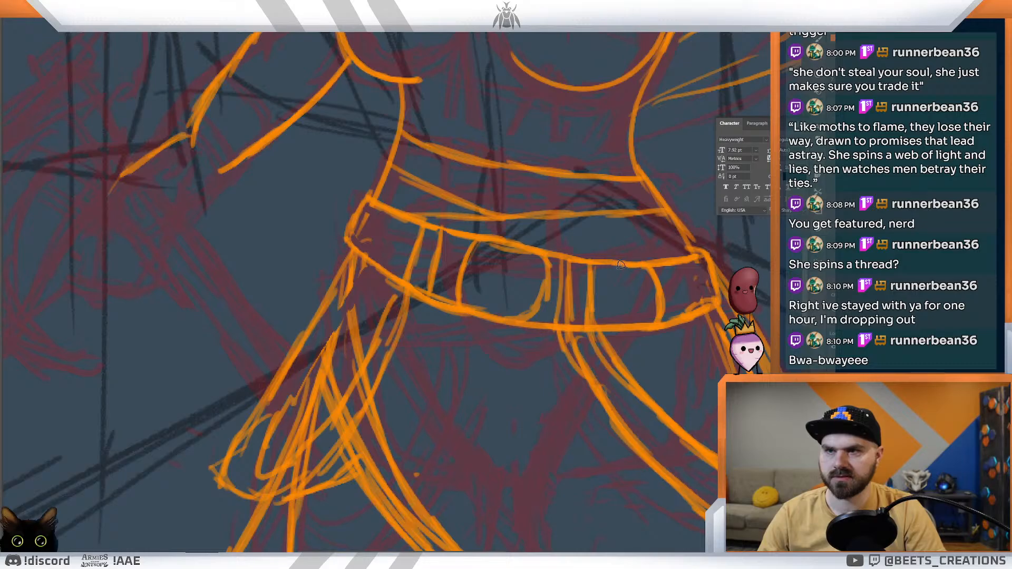
mouse_move(660, 268)
left_mouse_down()
mouse_move(669, 317)
mouse_move(595, 320)
left_mouse_up()
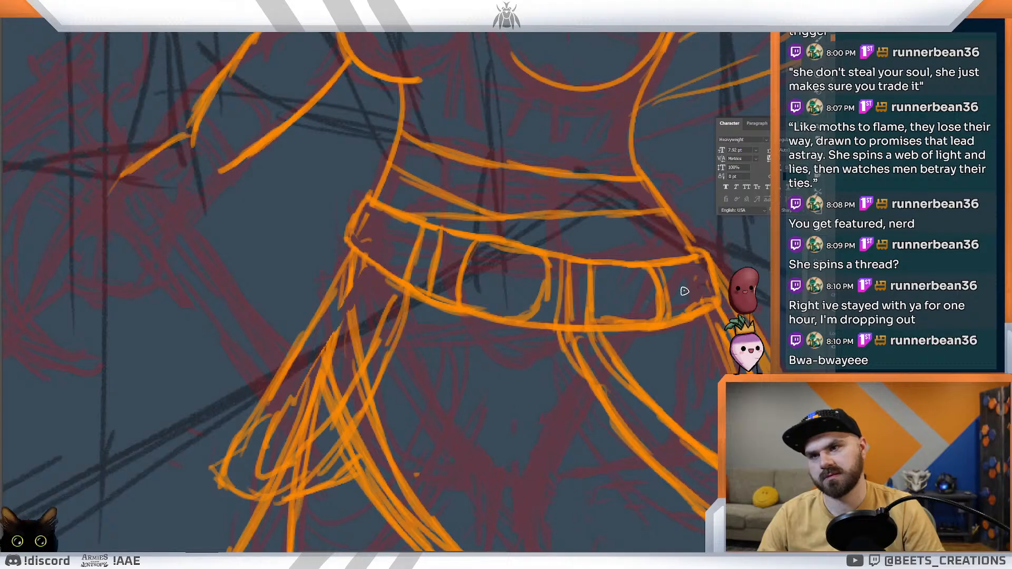
mouse_move(691, 288)
left_mouse_down()
mouse_move(718, 335)
mouse_move(710, 356)
mouse_move(667, 316)
left_mouse_up()
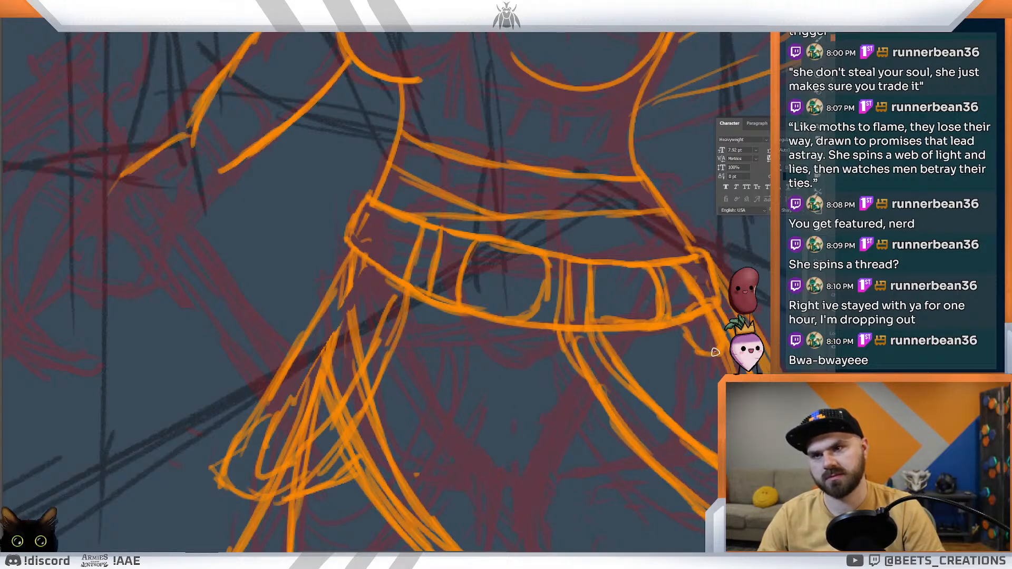
left_click_drag(699, 286, 495, 279)
Step: Ink a rounded double frame around the buckle at the centre of the belt
scroll(516, 337, "down", 3)
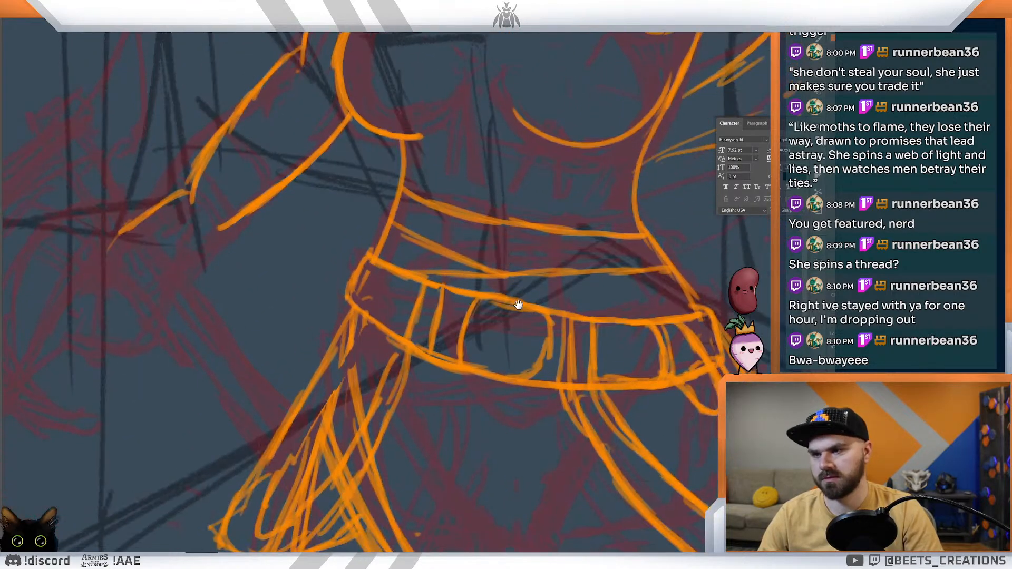
mouse_move(495, 300)
left_mouse_down()
mouse_move(477, 329)
mouse_move(488, 356)
left_mouse_up()
mouse_move(537, 323)
left_mouse_down()
mouse_move(536, 359)
mouse_move(520, 376)
mouse_move(463, 369)
mouse_move(498, 390)
mouse_move(526, 381)
left_mouse_up()
mouse_move(483, 303)
left_mouse_down()
mouse_move(519, 298)
mouse_move(545, 312)
mouse_move(490, 314)
mouse_move(495, 306)
left_mouse_up()
left_click_drag(435, 267, 497, 302)
left_click_drag(506, 376, 445, 315)
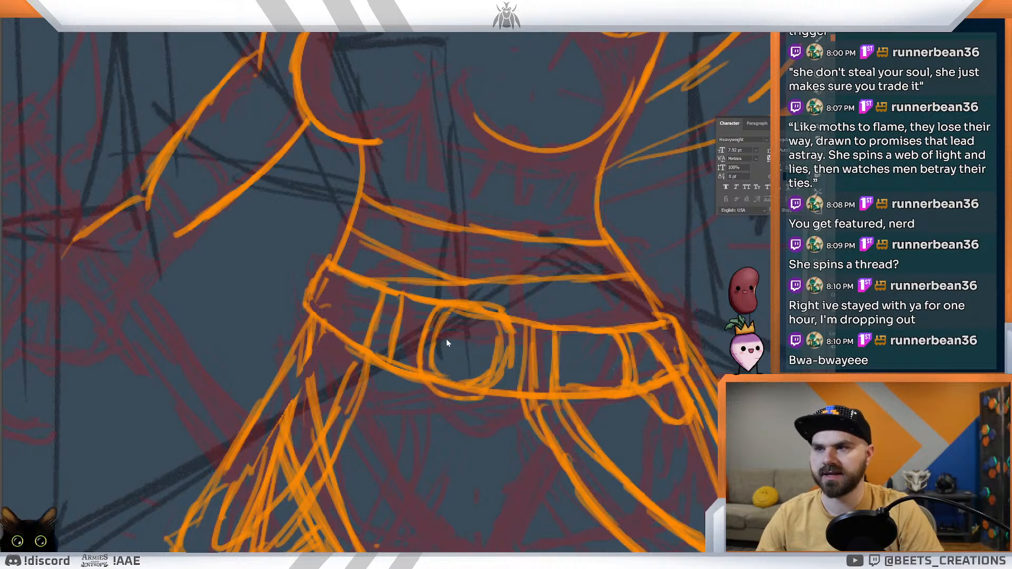
Step: Ink a small rectangular prong inside the buckle and a row of oval holes along the belt's left part
mouse_move(470, 344)
left_mouse_down()
mouse_move(477, 348)
mouse_move(464, 344)
left_mouse_up()
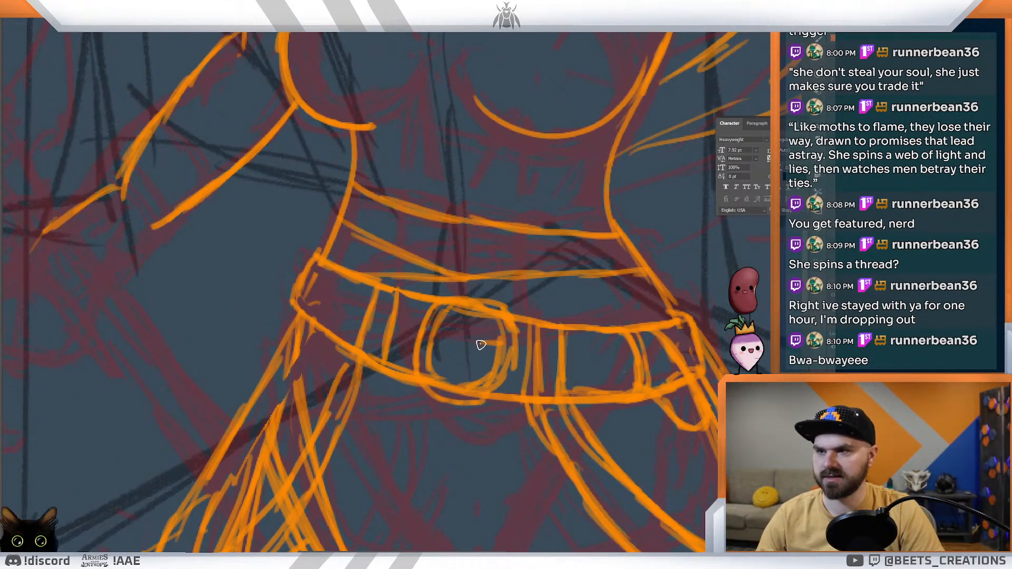
mouse_move(472, 346)
left_mouse_down()
mouse_move(490, 360)
mouse_move(498, 342)
mouse_move(465, 345)
mouse_move(484, 358)
left_mouse_up()
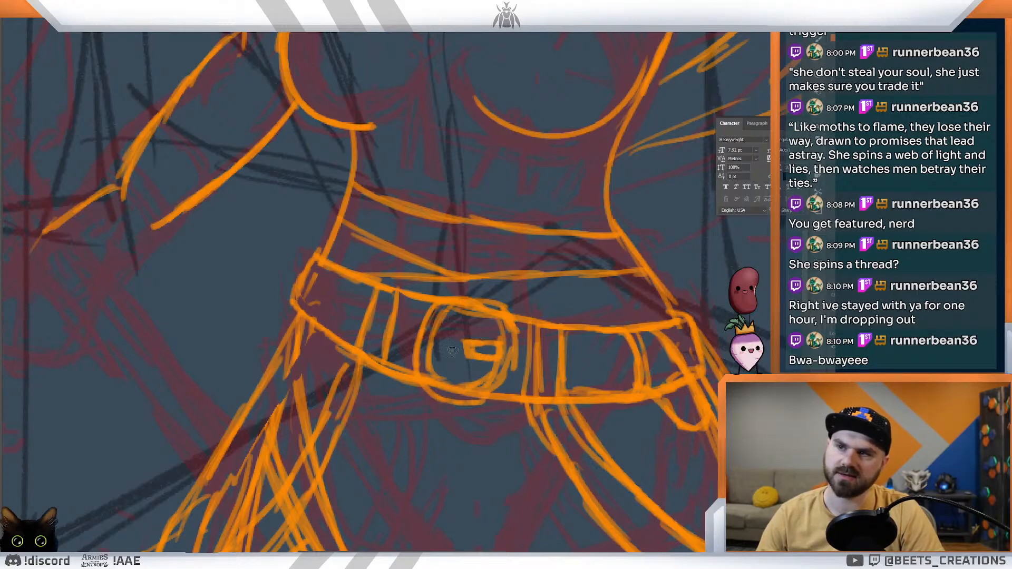
mouse_move(439, 335)
left_mouse_down()
mouse_move(432, 346)
mouse_move(412, 327)
mouse_move(400, 335)
mouse_move(350, 302)
left_mouse_up()
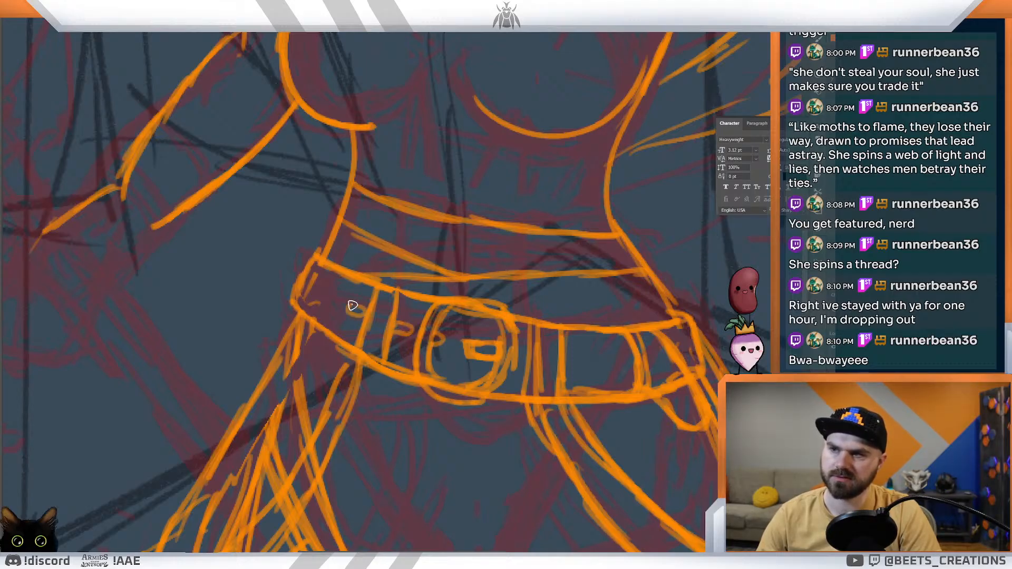
key("ctrl+0")
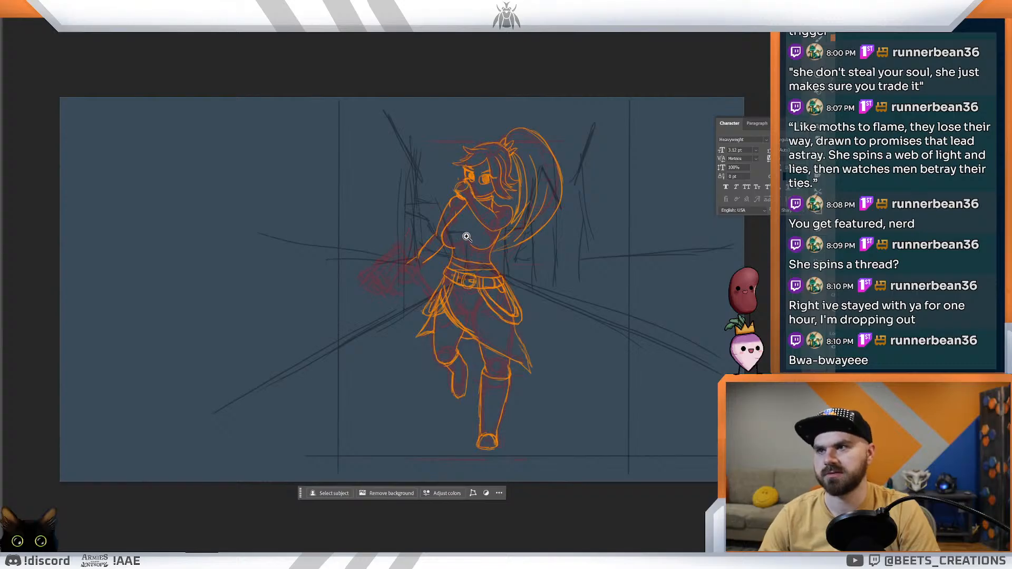
left_click_drag(459, 279, 475, 287)
left_click_drag(485, 323, 493, 321)
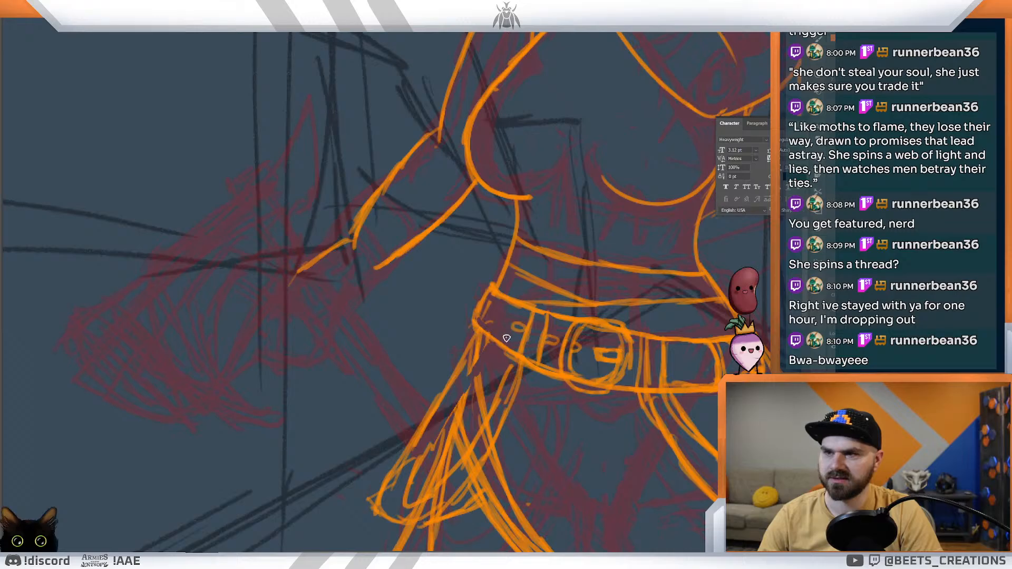
mouse_move(493, 316)
left_mouse_down()
mouse_move(507, 320)
mouse_move(522, 303)
left_mouse_up()
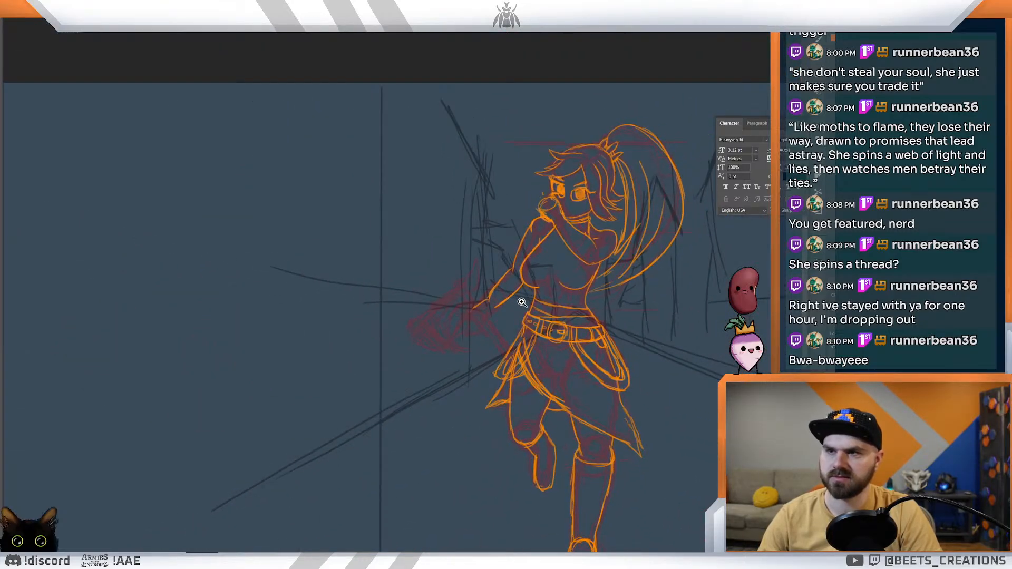
Step: Redraw the buckle as a wider frame with a rounded right side and a double contour along its edges
left_click_drag(586, 316, 625, 343)
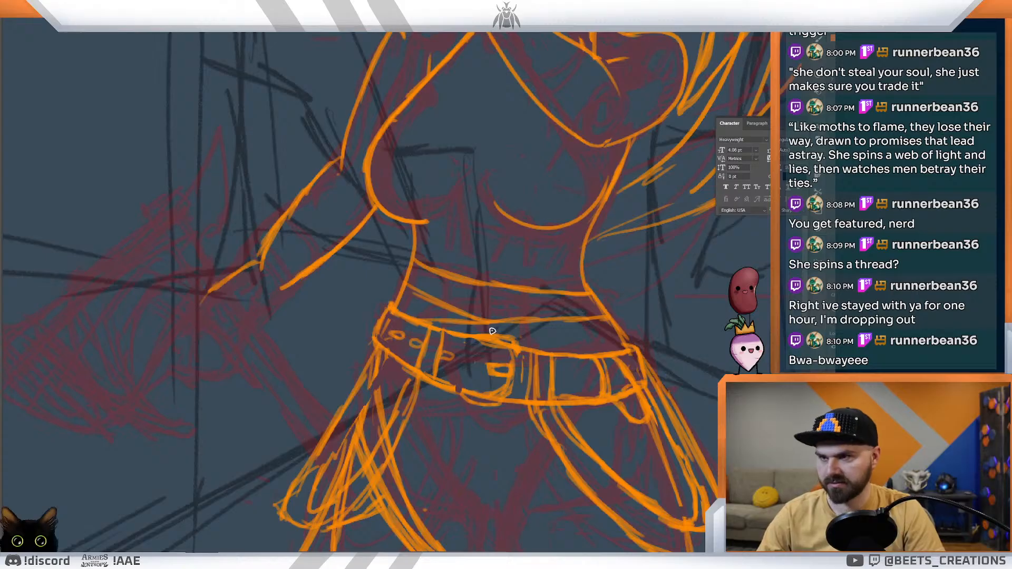
left_click_drag(450, 391, 486, 406)
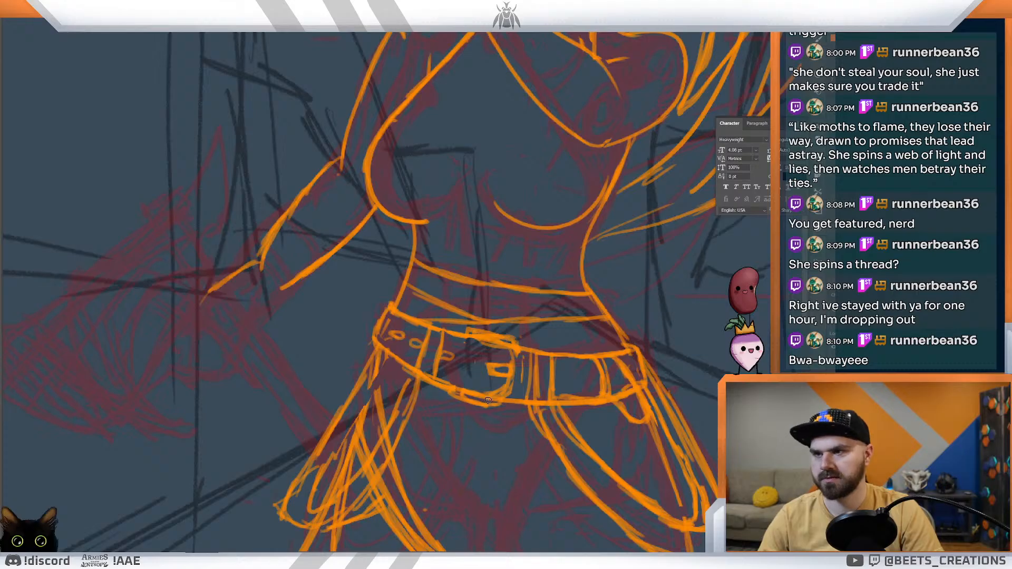
mouse_move(514, 387)
left_mouse_down()
mouse_move(518, 370)
mouse_move(500, 409)
left_mouse_up()
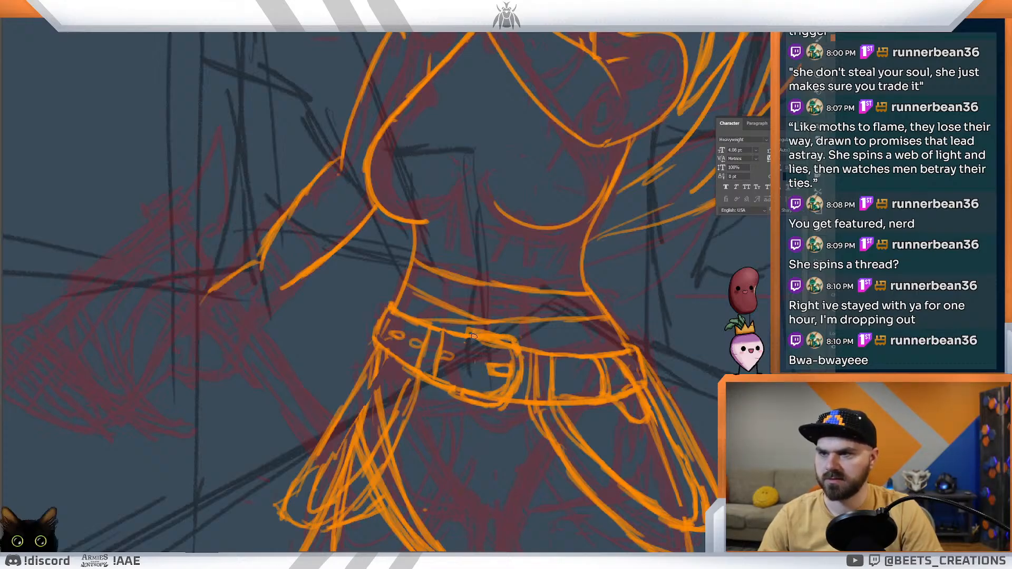
mouse_move(505, 341)
left_mouse_down()
mouse_move(518, 365)
mouse_move(506, 391)
left_mouse_up()
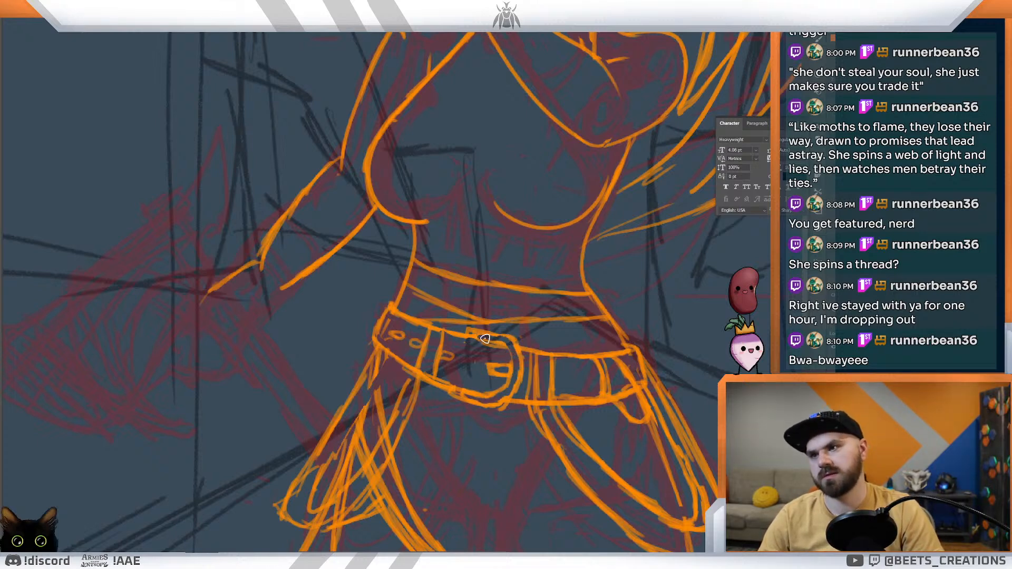
key("ctrl+0")
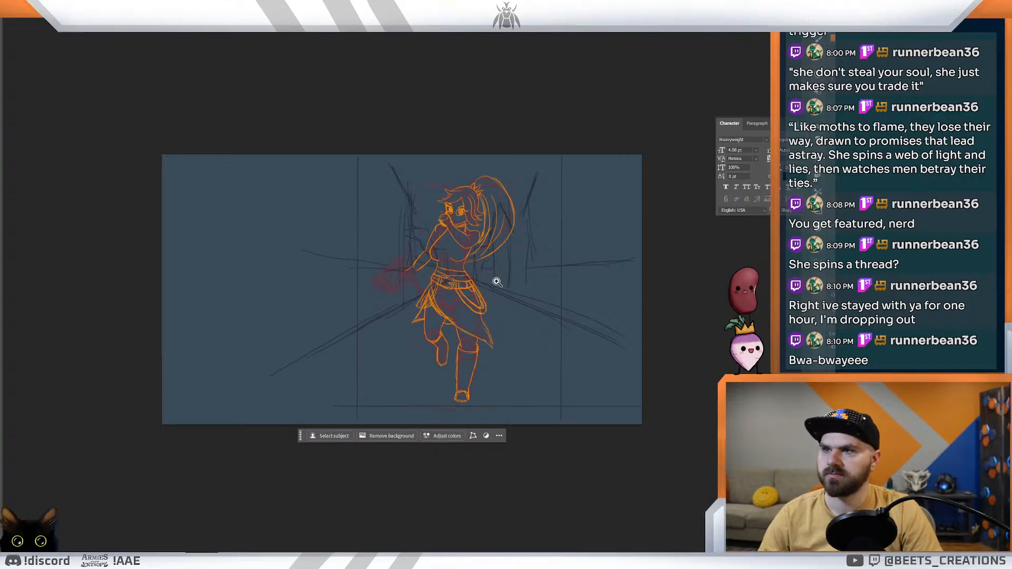
Step: Close the buckle frame with a left side bar and ink belt holes inside it next to the prong
left_click_drag(459, 269, 491, 319)
mouse_move(392, 379)
left_mouse_down()
mouse_move(480, 368)
mouse_move(443, 423)
mouse_move(484, 398)
left_mouse_up()
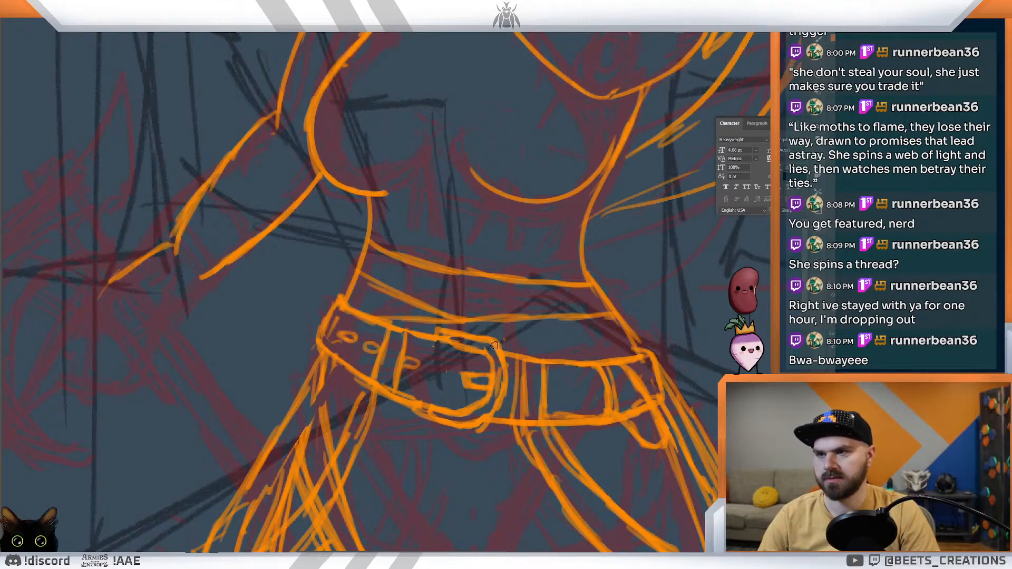
key("ctrl+0")
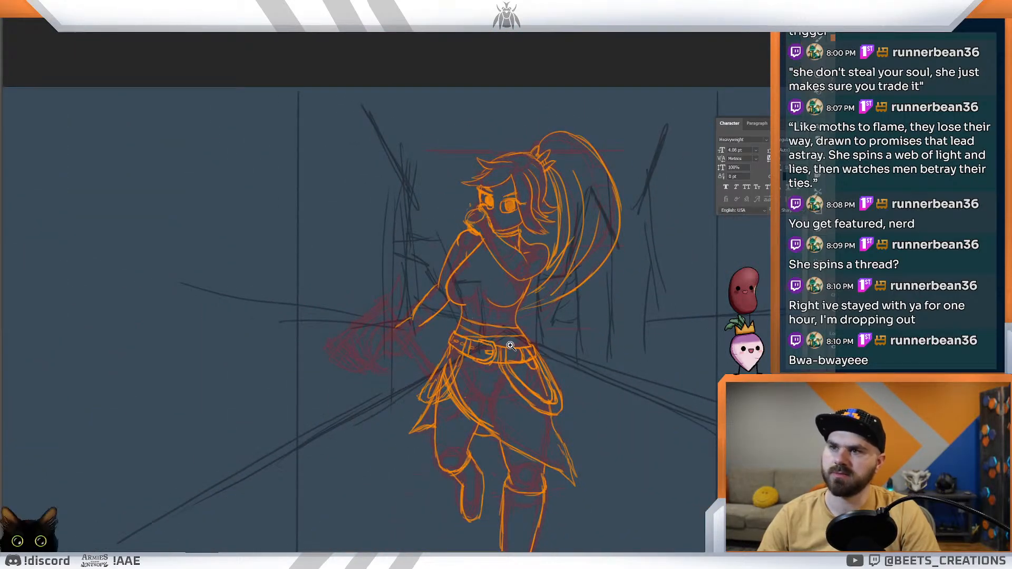
left_click(478, 356)
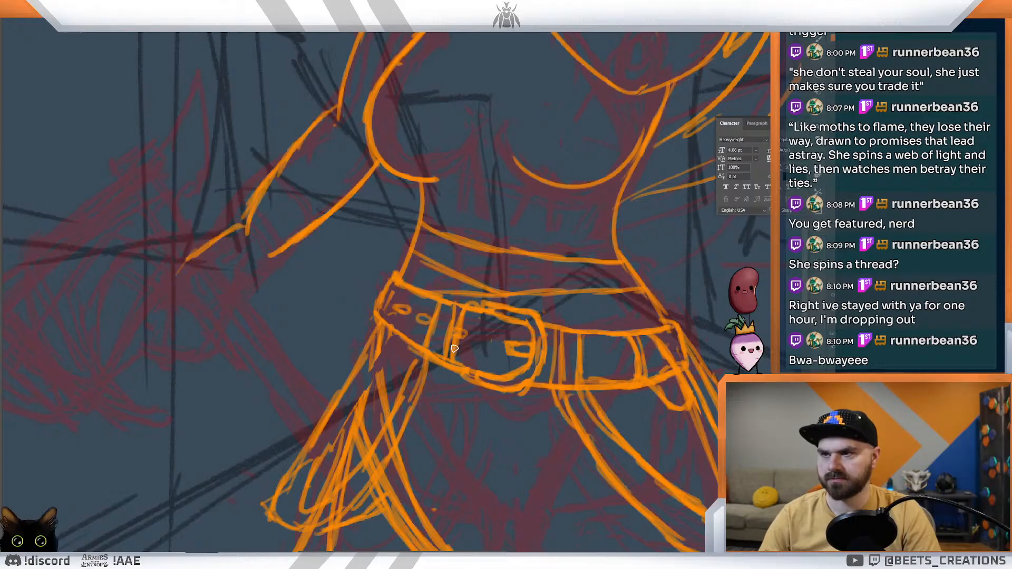
mouse_move(468, 337)
left_mouse_down()
mouse_move(464, 361)
mouse_move(473, 319)
mouse_move(498, 349)
left_mouse_up()
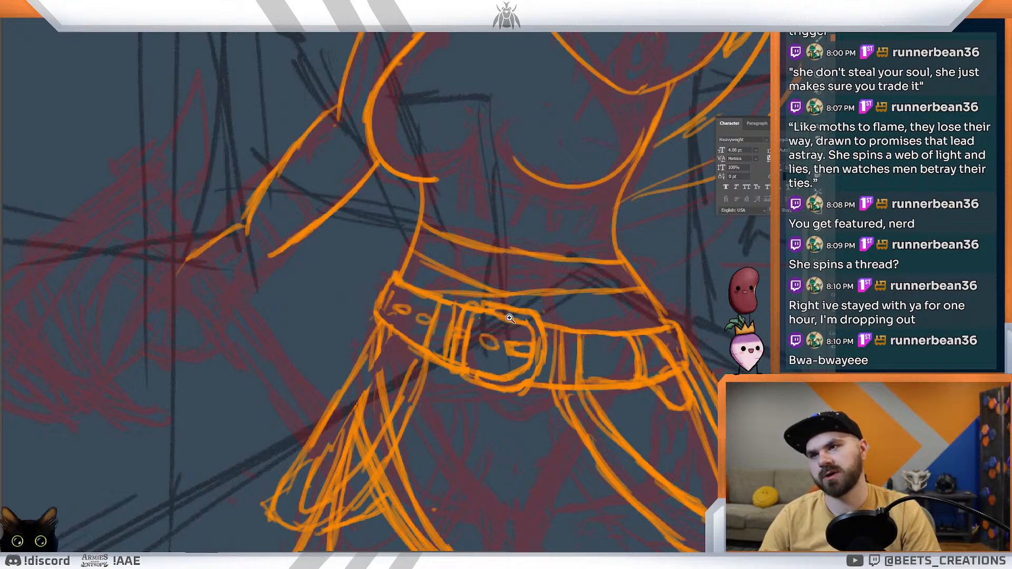
key("ctrl+0")
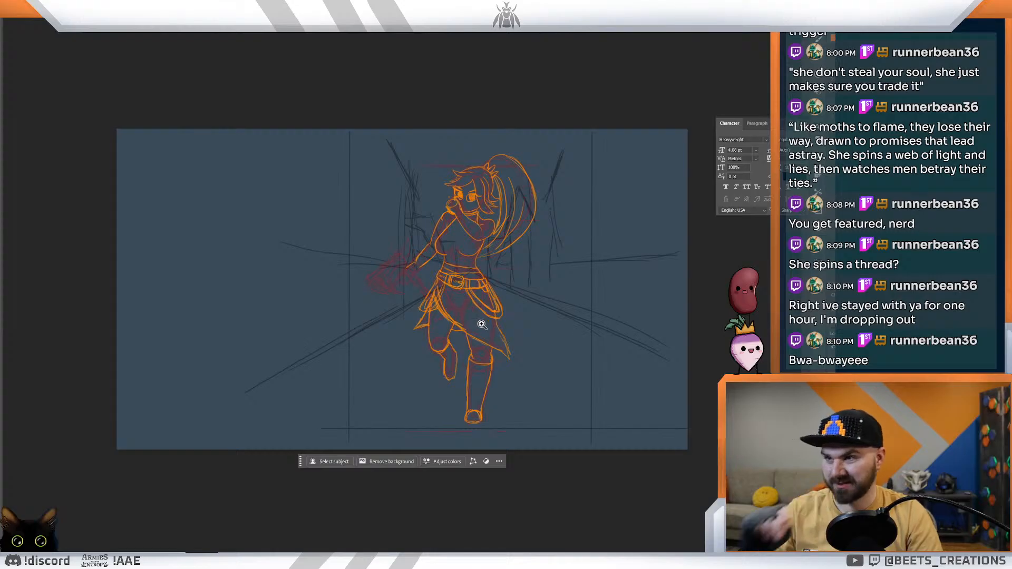
Step: Ink an inner contour inside the hanging loop at the belt's left side, redoing the last stroke
left_click_drag(478, 294, 529, 351)
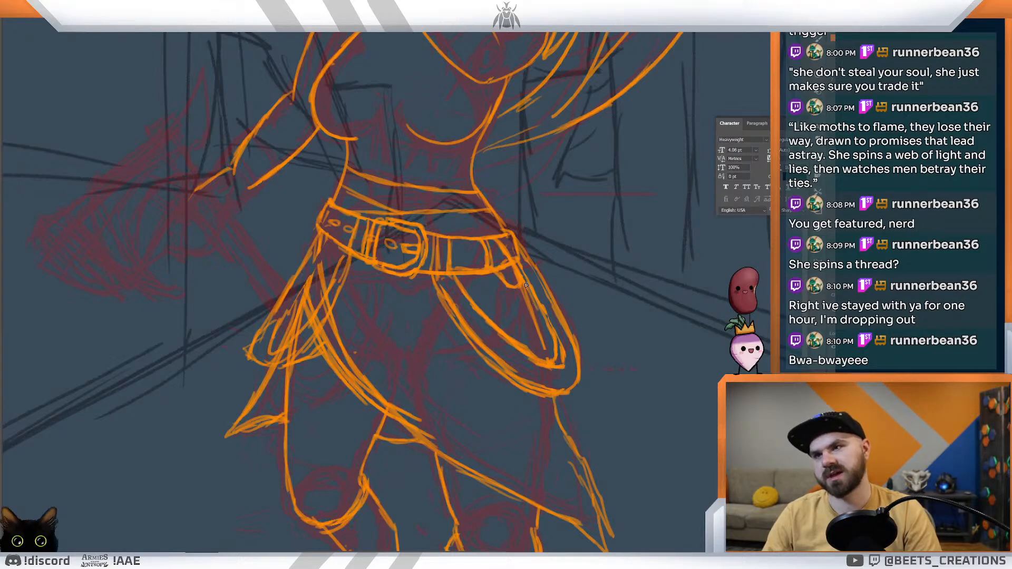
mouse_move(555, 353)
left_mouse_down()
mouse_move(531, 299)
mouse_move(502, 315)
mouse_move(531, 323)
left_mouse_up()
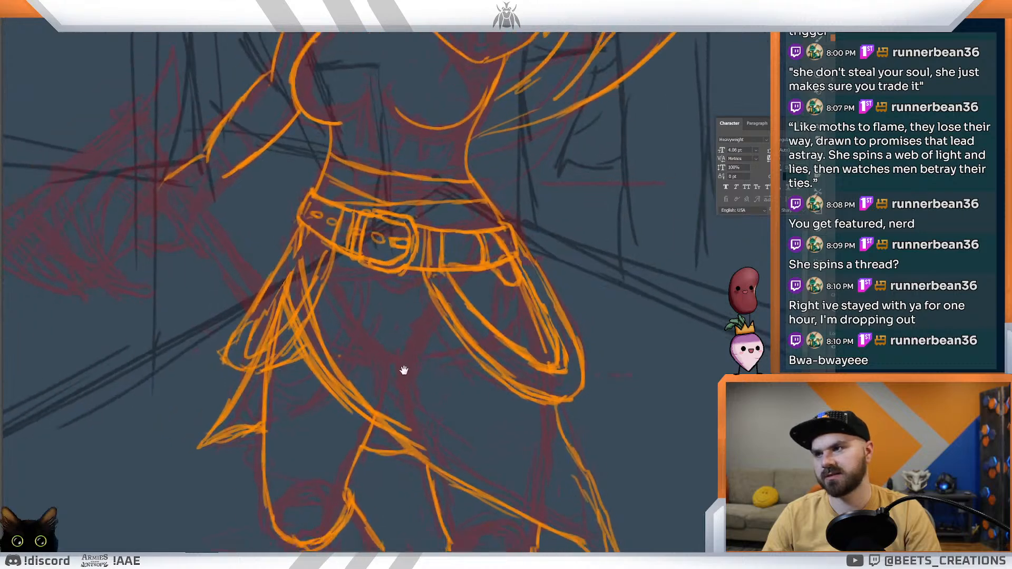
left_click_drag(405, 370, 513, 384)
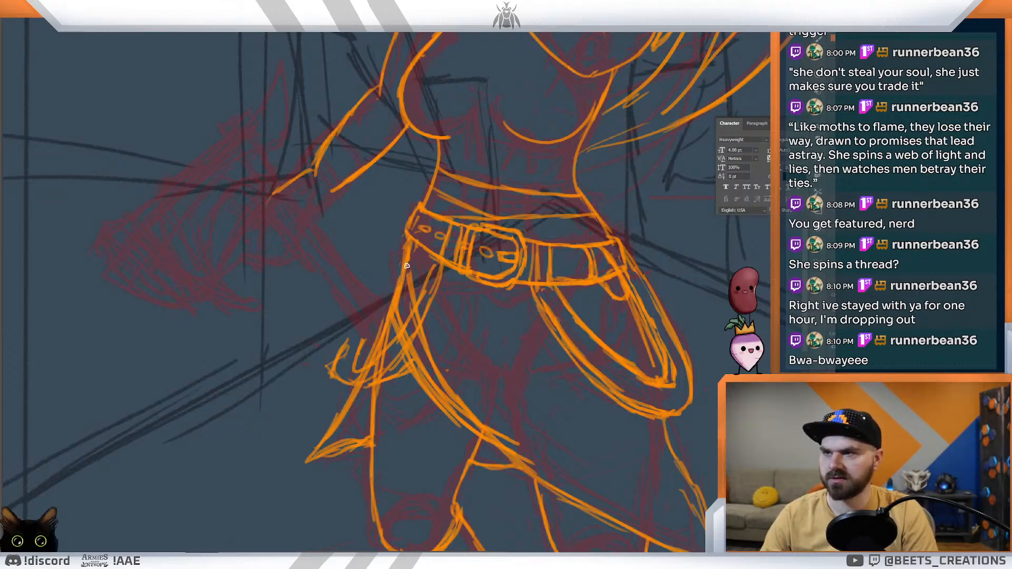
left_click_drag(349, 335, 395, 276)
left_click_drag(363, 333, 394, 283)
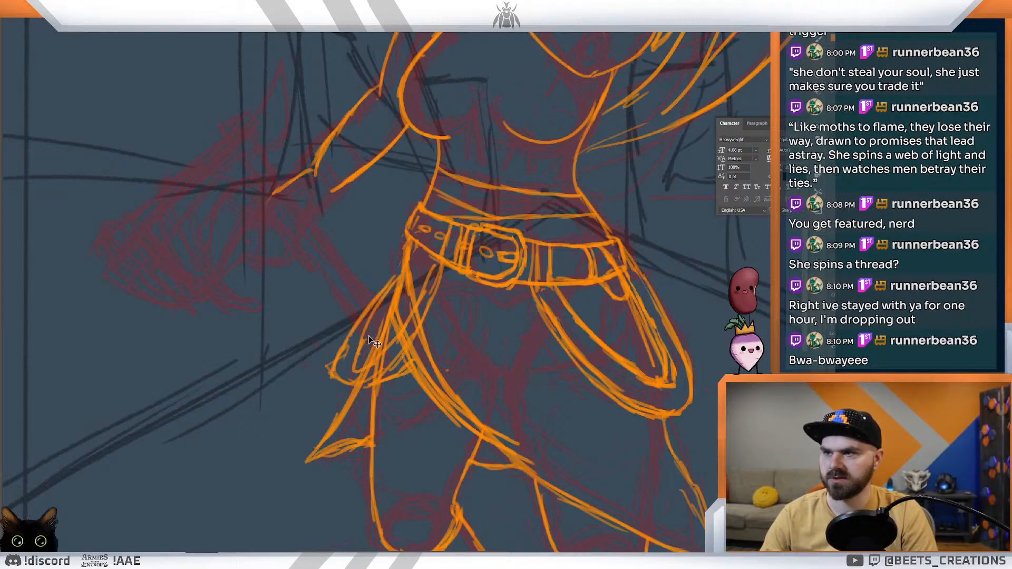
key("ctrl+z")
left_click_drag(363, 341, 394, 299)
left_click_drag(476, 259, 432, 232)
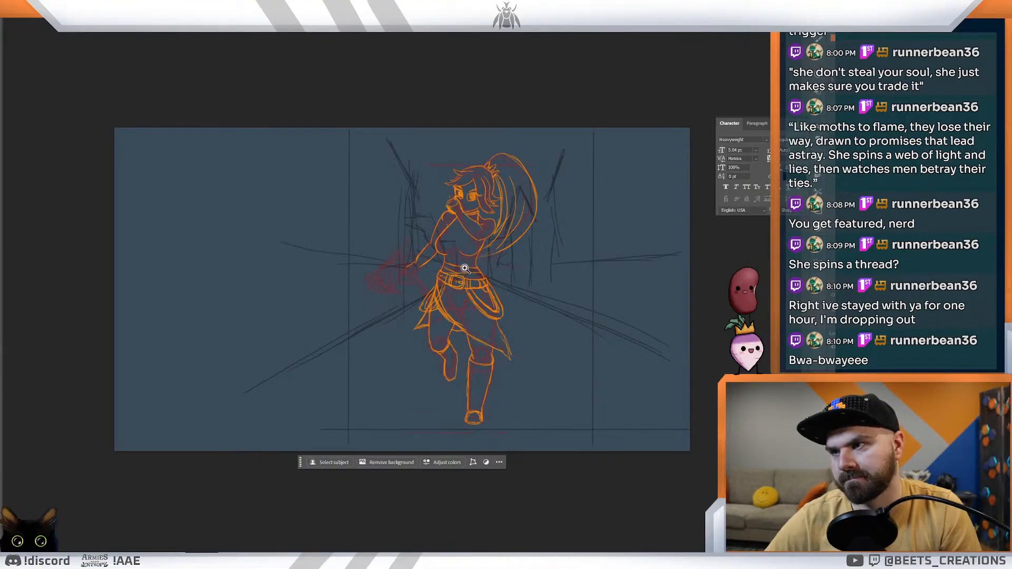
Step: Show the reference images and examine the outfit, belt and bracers of the dark-haired character in the black top
left_click_drag(457, 278, 452, 236)
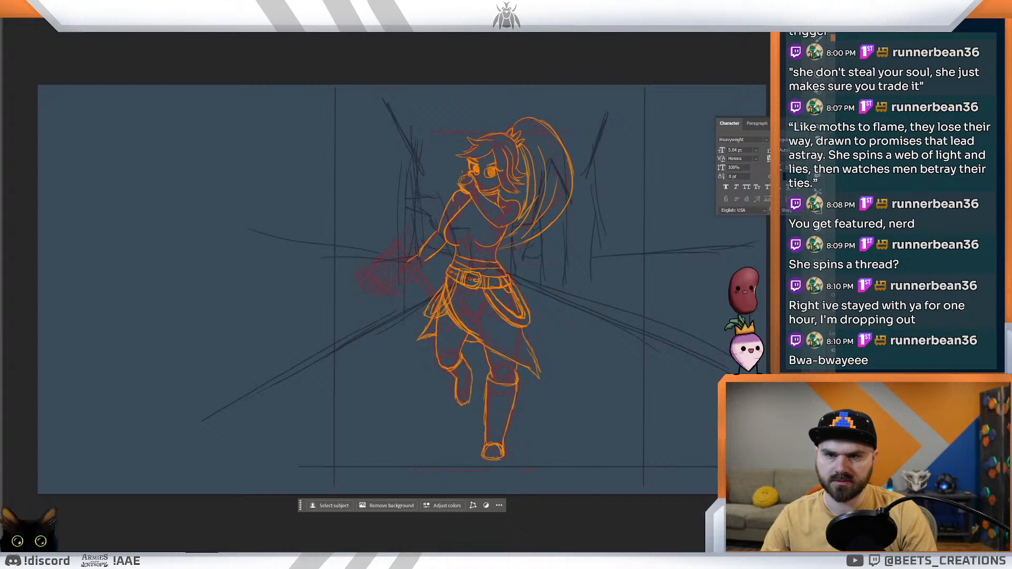
left_click(833, 411)
left_click(834, 422)
left_click(834, 422)
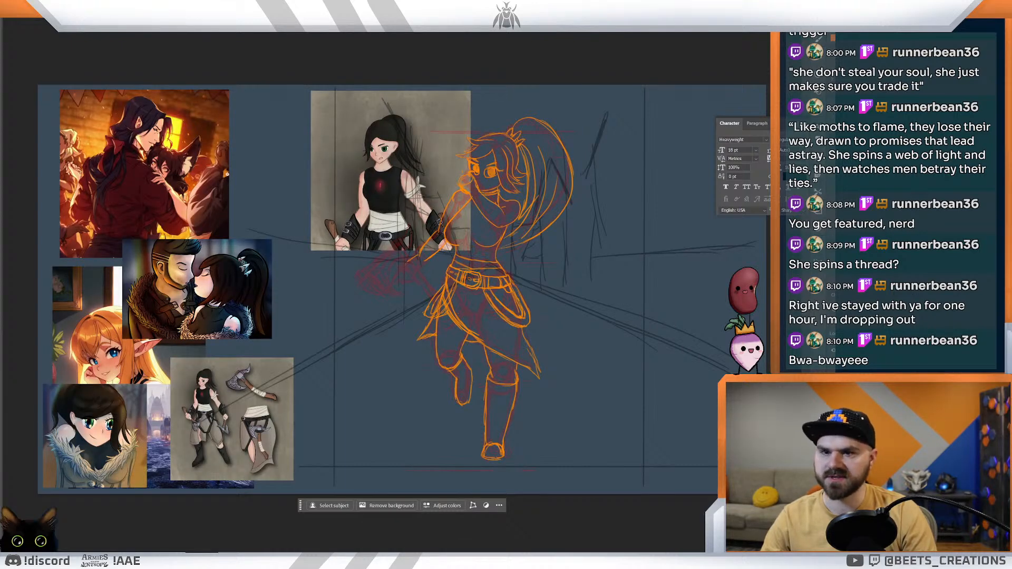
left_click(833, 411)
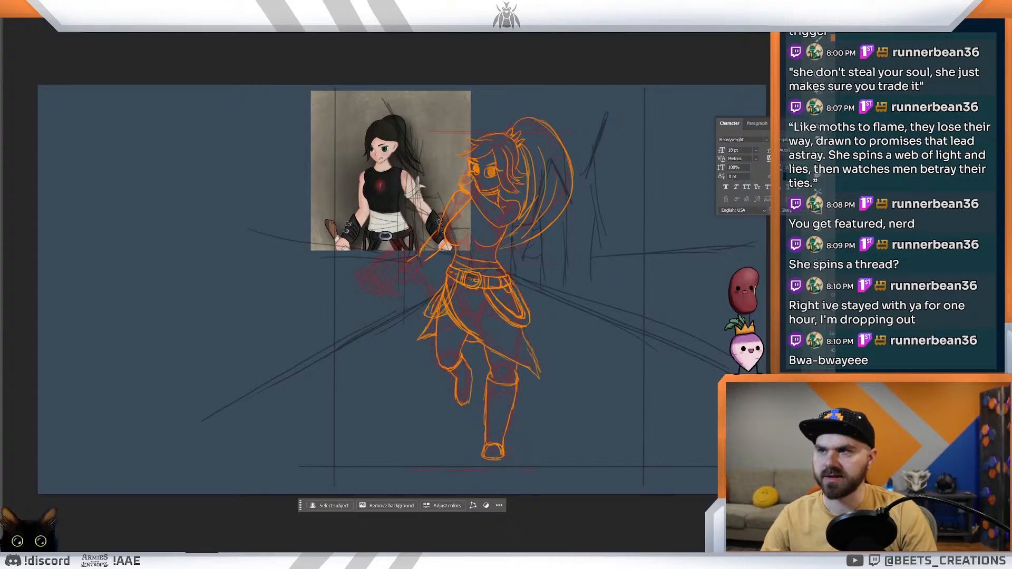
left_click_drag(387, 187, 409, 204)
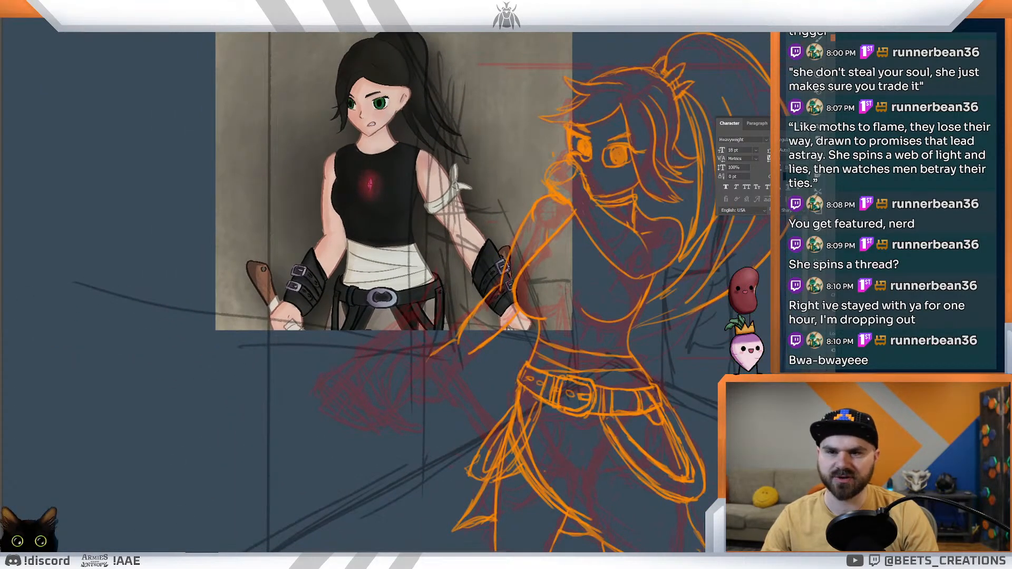
key("Delete")
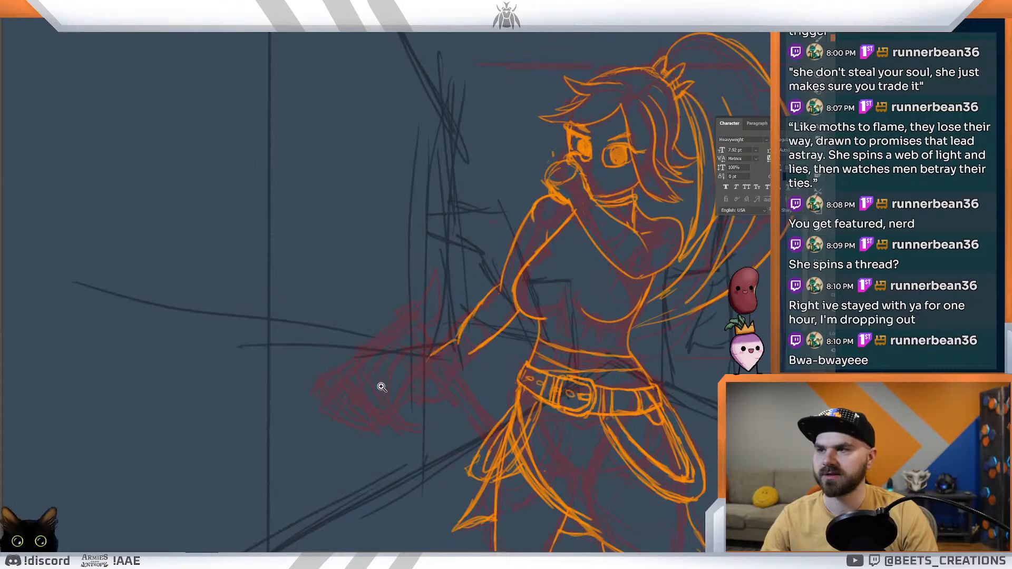
Step: Examine the references of the fur-collared portrait and the kissing couple, and return to the full sketch without references
left_click_drag(380, 386, 351, 387)
left_click_drag(282, 385, 325, 391)
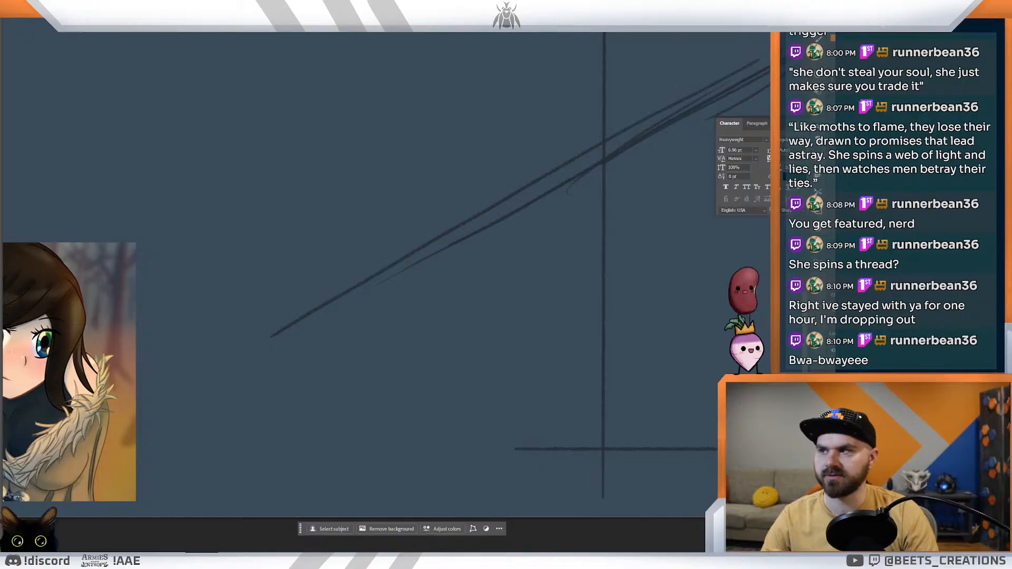
mouse_move(478, 433)
left_mouse_down()
mouse_move(488, 416)
mouse_move(476, 419)
left_mouse_up()
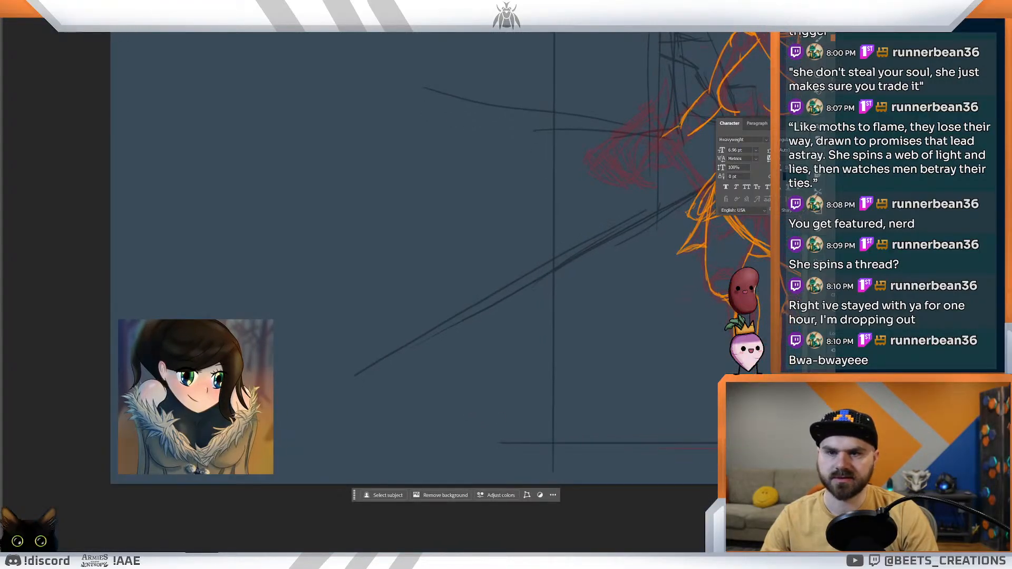
key("ctrl+z")
key("ctrl+z")
key("ctrl+z")
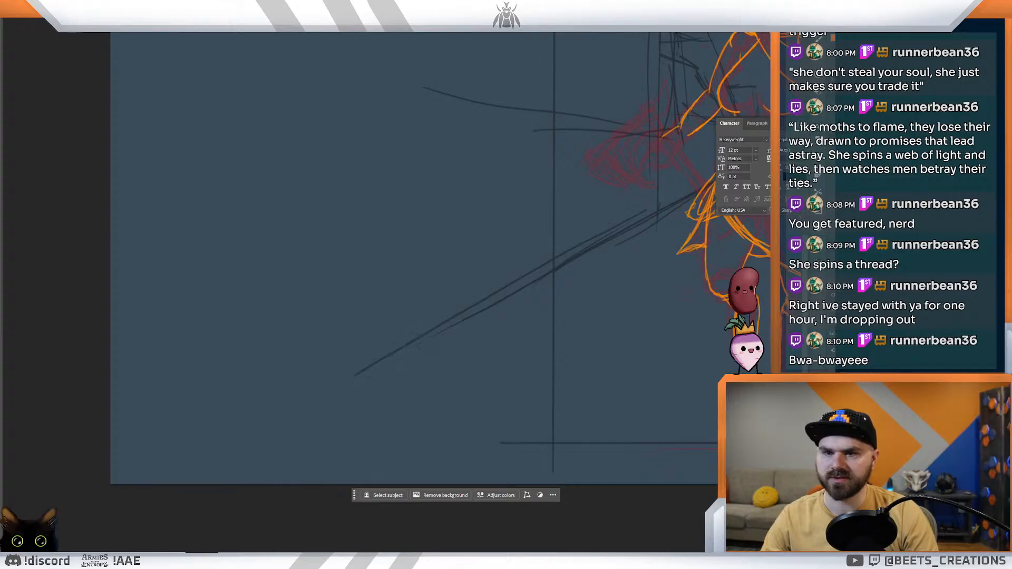
key("ctrl+z")
left_click(454, 238, "ctrl")
left_click(455, 239, "alt")
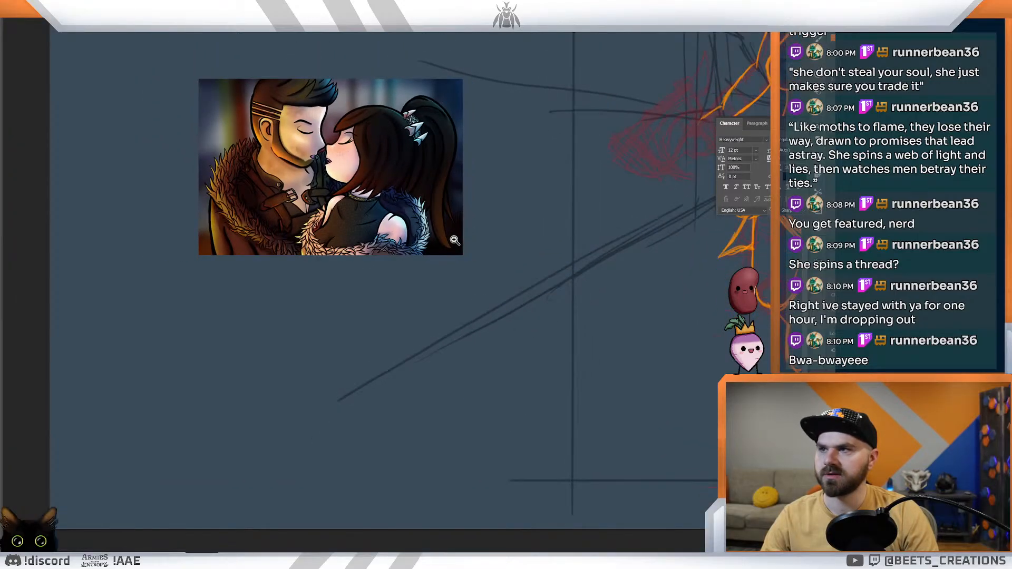
left_click(493, 247, "alt")
key("ctrl+0")
left_click_drag(352, 236, 360, 238)
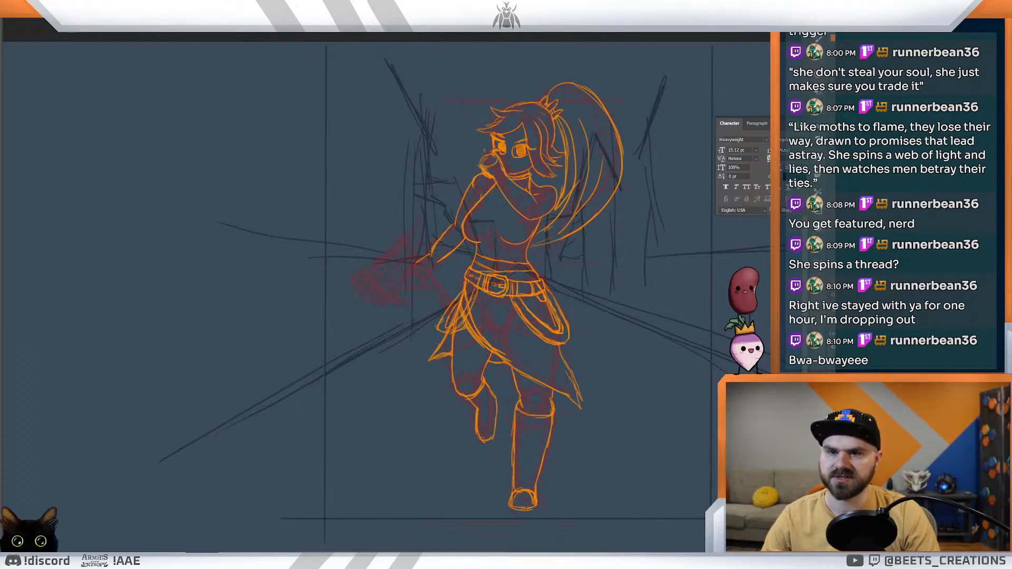
Step: Ink the top's edge lines from the collar down across the chest and along the right side of the torso
left_click(566, 277)
left_click_drag(567, 277, 625, 444)
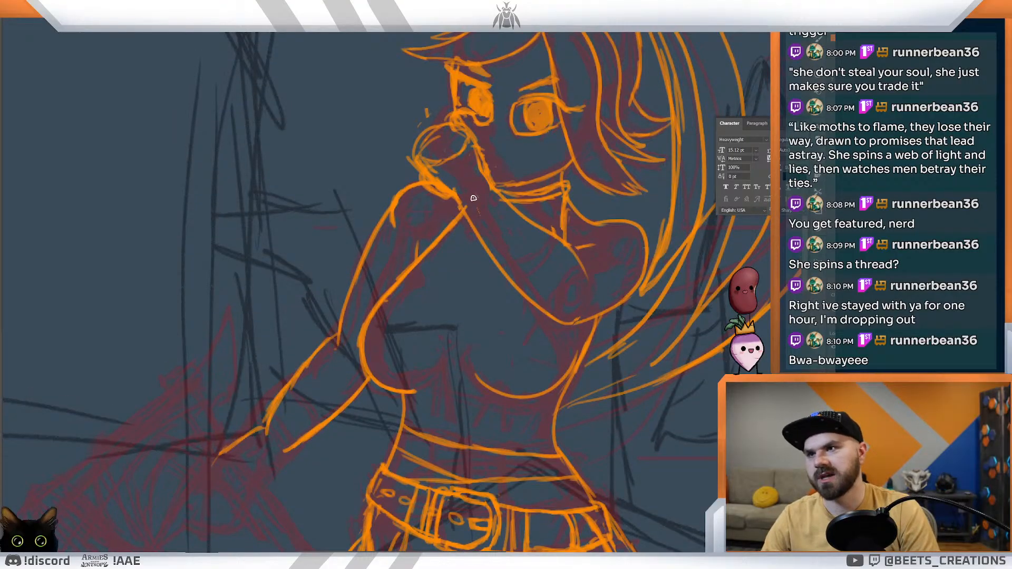
mouse_move(485, 177)
left_mouse_down()
mouse_move(474, 225)
mouse_move(494, 202)
mouse_move(493, 252)
left_mouse_up()
mouse_move(464, 197)
left_mouse_down()
mouse_move(482, 179)
mouse_move(457, 201)
mouse_move(464, 214)
left_mouse_up()
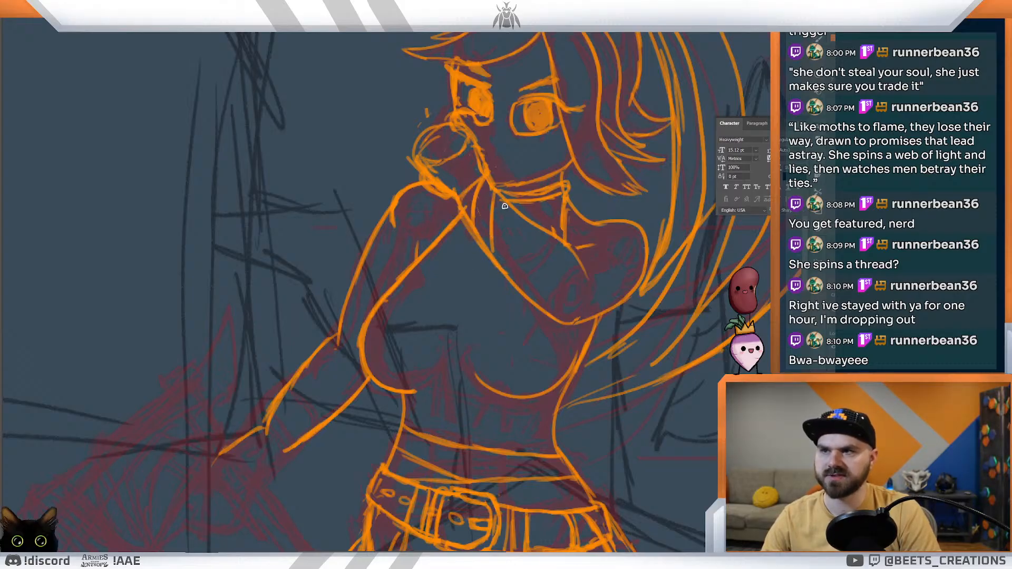
left_click_drag(510, 207, 515, 278)
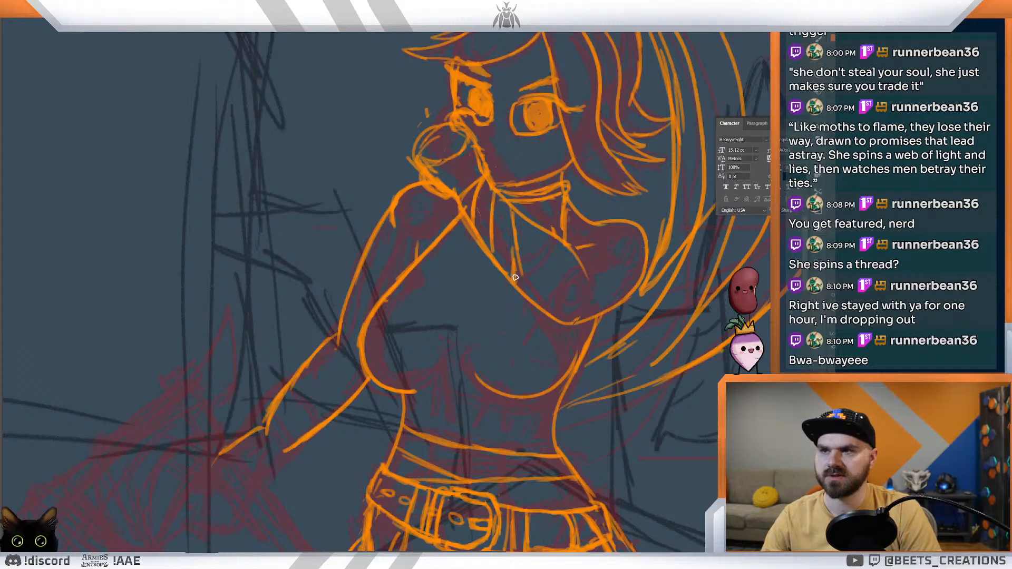
mouse_move(541, 228)
left_mouse_down()
mouse_move(518, 297)
mouse_move(549, 253)
mouse_move(535, 338)
left_mouse_up()
left_click_drag(535, 338, 549, 255)
left_click_drag(521, 312, 548, 368)
mouse_move(516, 314)
left_mouse_down()
mouse_move(538, 447)
mouse_move(571, 440)
mouse_move(535, 297)
left_mouse_up()
left_click_drag(583, 333, 538, 303)
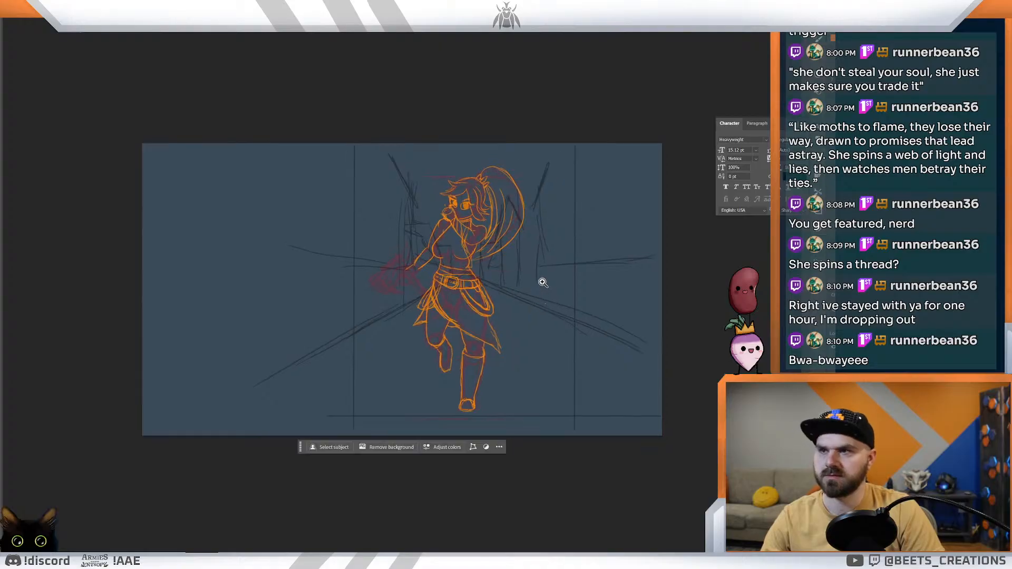
Step: Ink a bracer on the lowered forearm with flared cuff edges at wrist and elbow and strap lines across it
left_click_drag(454, 239, 483, 278)
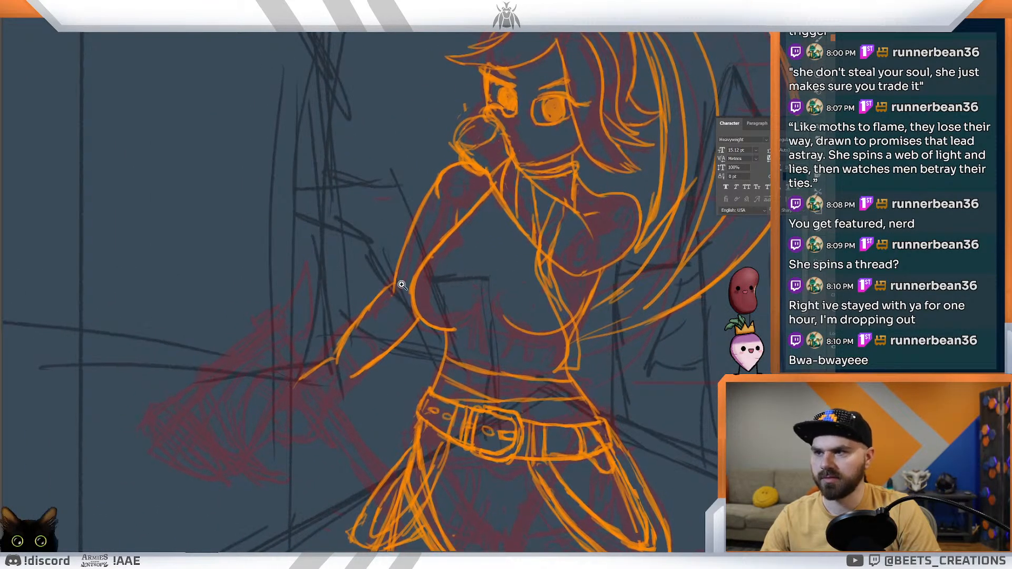
left_click_drag(337, 349, 361, 384)
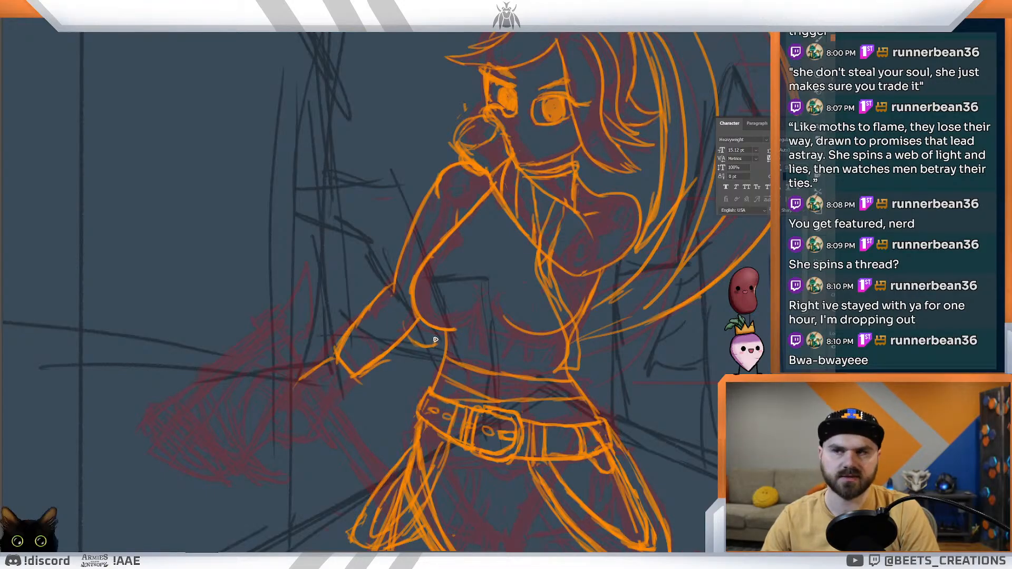
mouse_move(393, 290)
left_mouse_down()
mouse_move(406, 329)
mouse_move(369, 366)
left_mouse_up()
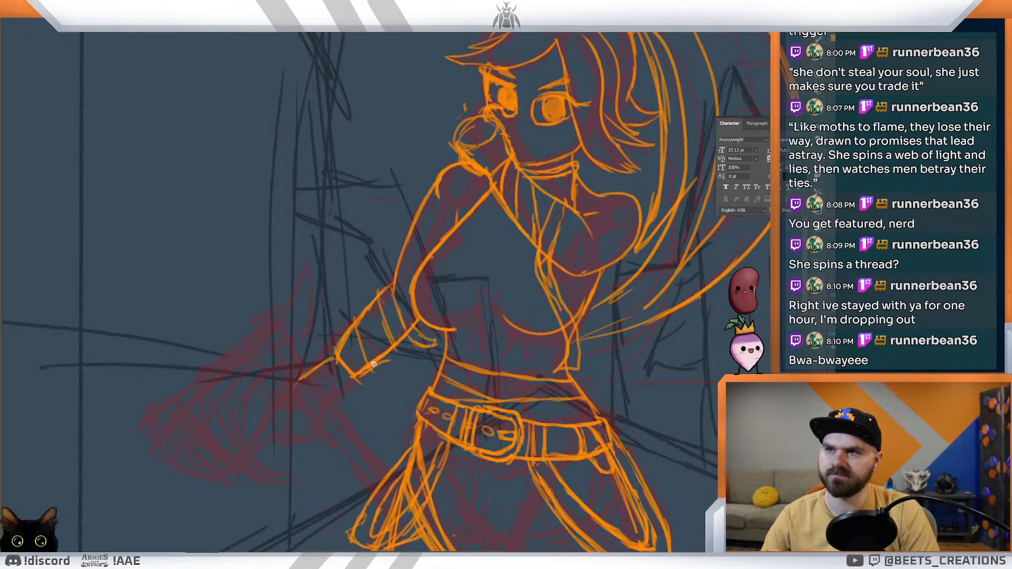
key("ctrl+z")
left_click_drag(363, 319, 376, 365)
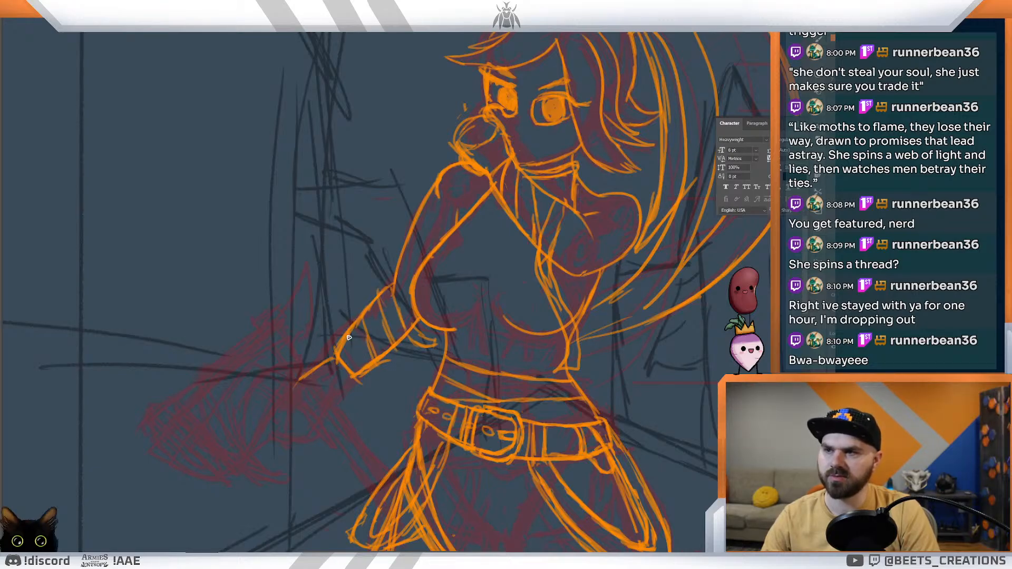
left_click_drag(387, 286, 395, 316)
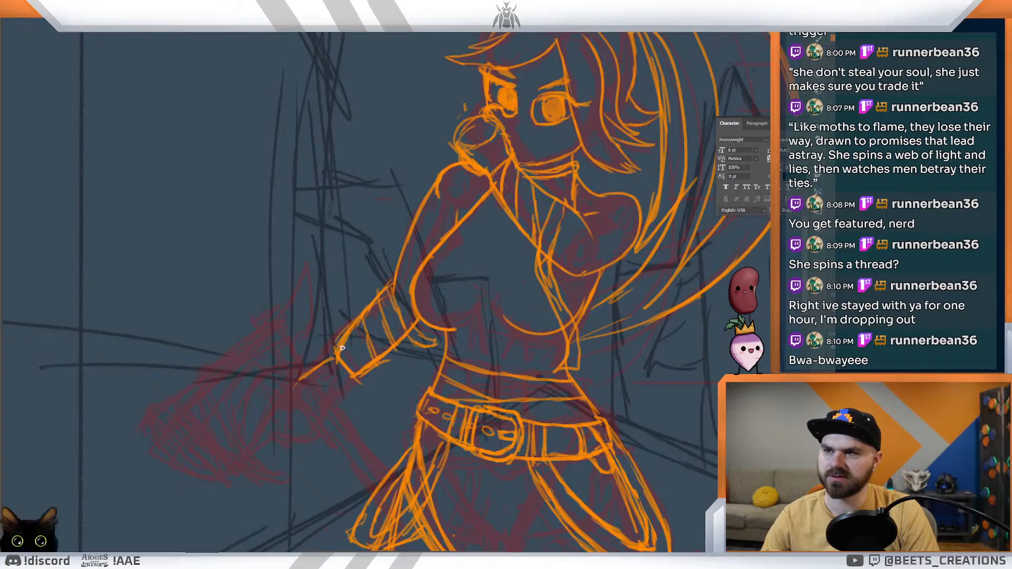
left_click_drag(332, 351, 350, 377)
mouse_move(439, 311)
left_mouse_down()
mouse_move(400, 294)
mouse_move(396, 271)
left_mouse_up()
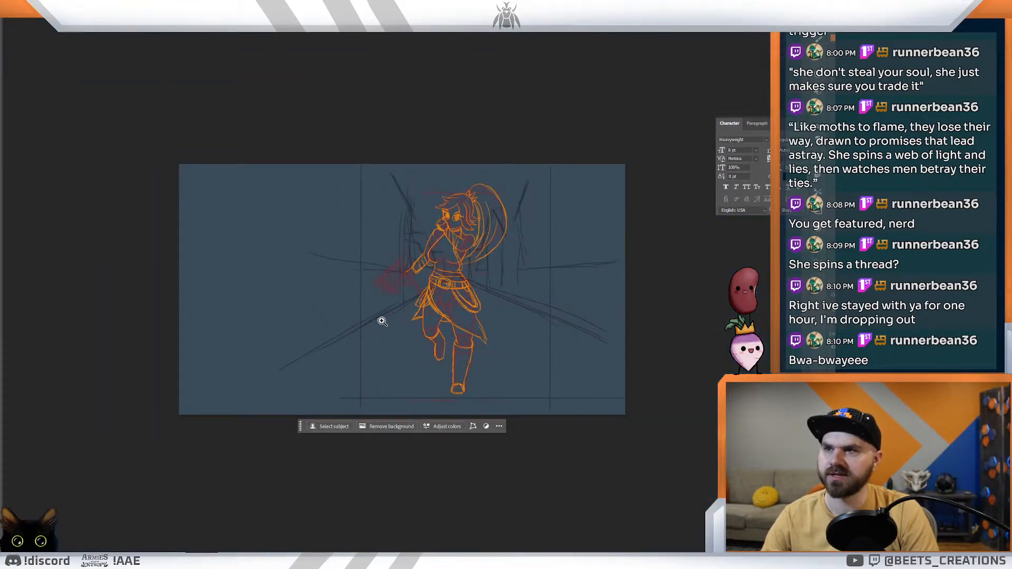
Step: Ink curved band lines around the upper part of the raised arm, just below the shoulder
left_click(425, 228)
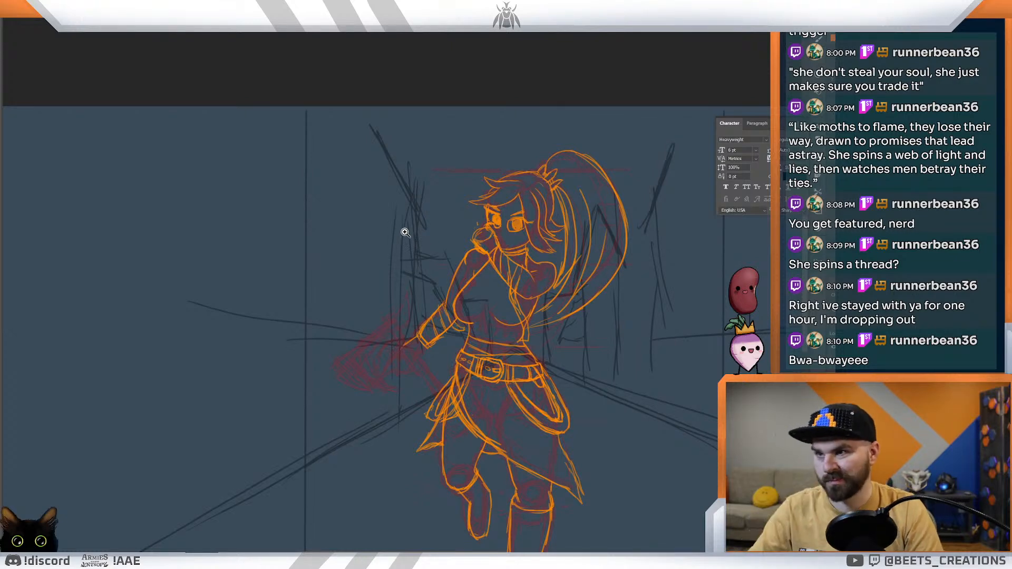
left_click_drag(430, 283, 525, 333)
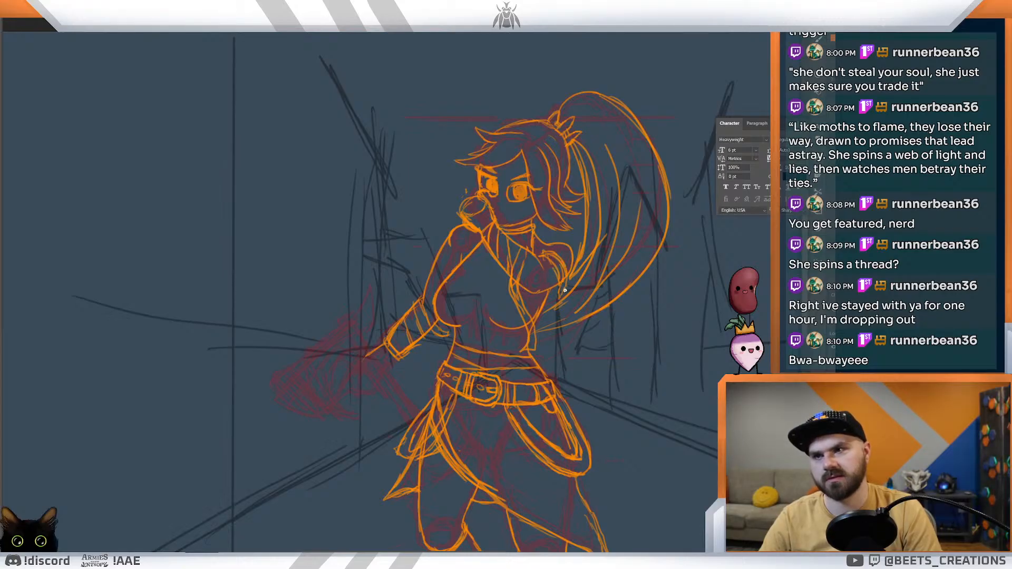
left_click_drag(597, 267, 566, 243)
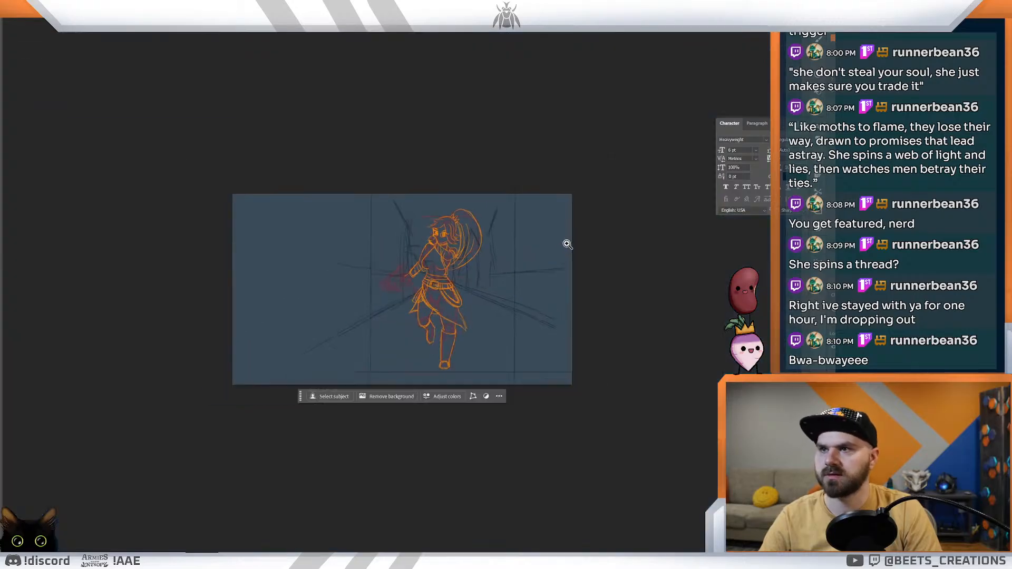
left_click_drag(453, 219, 494, 242)
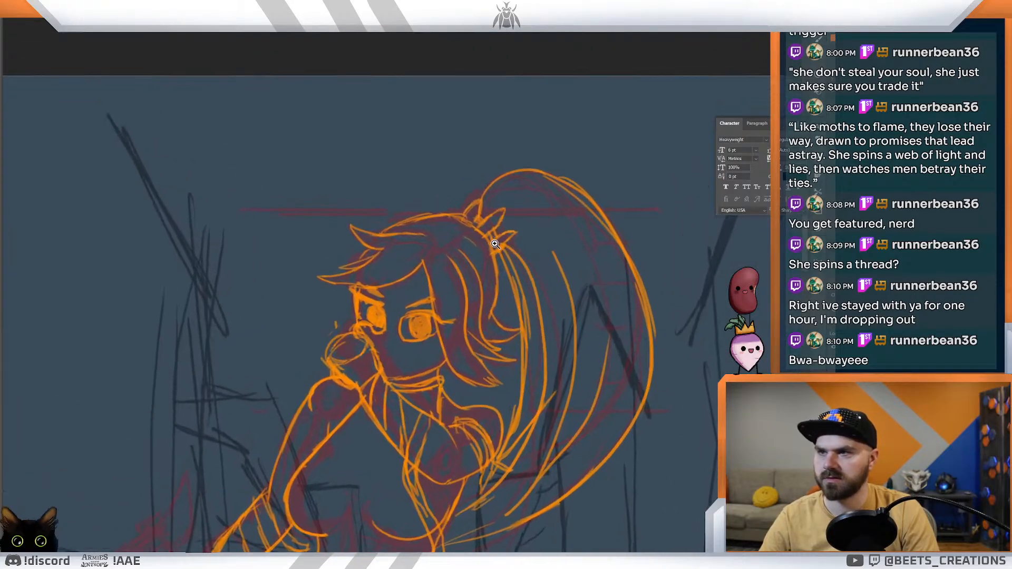
left_click_drag(496, 278, 605, 192)
left_click_drag(493, 309, 540, 235)
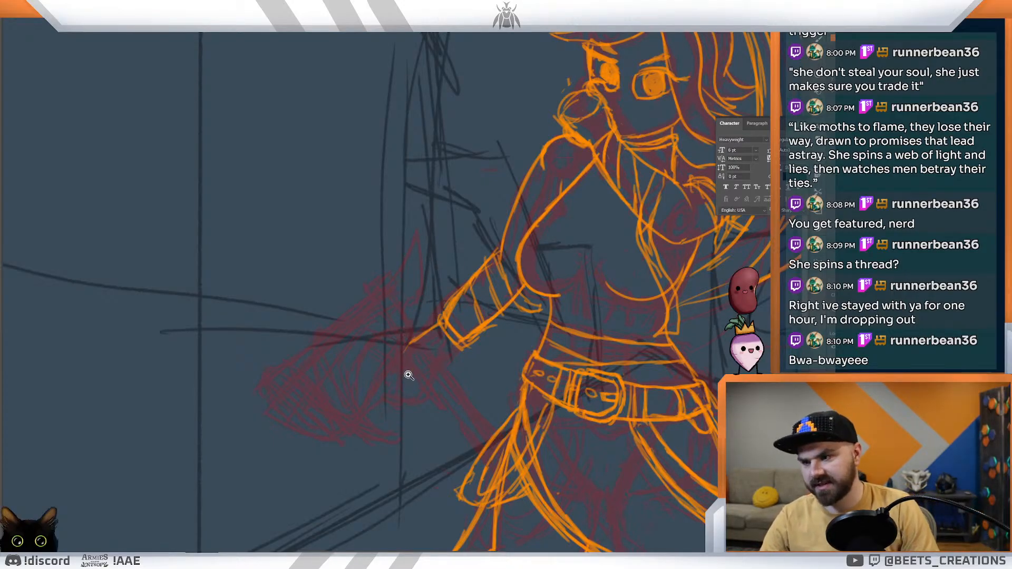
mouse_move(299, 331)
left_mouse_down()
mouse_move(324, 385)
mouse_move(303, 330)
mouse_move(416, 314)
left_mouse_up()
key("ctrl+z")
key("ctrl+z")
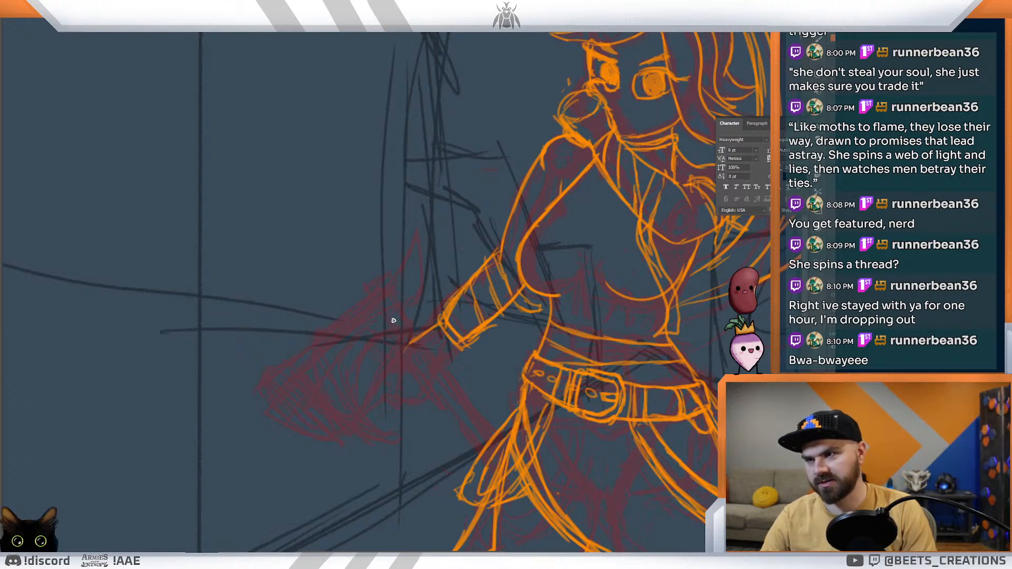
Step: Ink the lowered hand as a rounded closed fist extending from the bracer, with a thumb curl inside
mouse_move(422, 335)
left_mouse_down()
mouse_move(404, 368)
mouse_move(432, 372)
left_mouse_up()
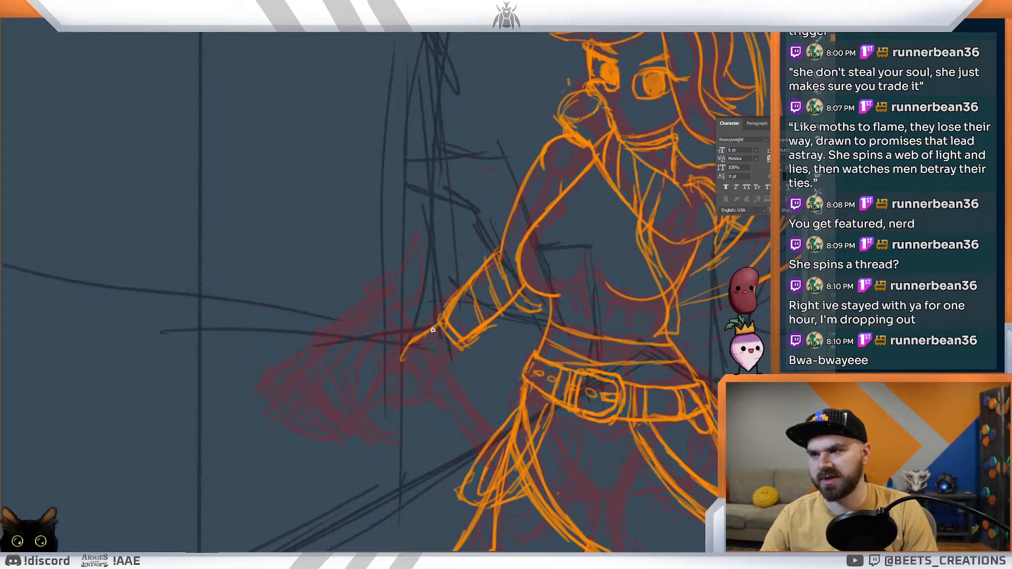
left_click_drag(406, 368, 403, 373)
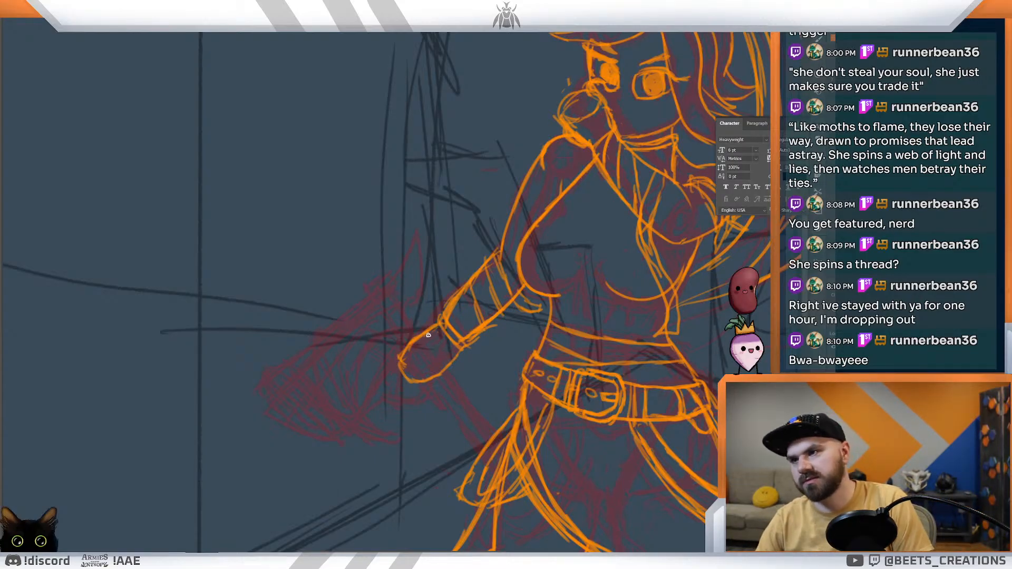
mouse_move(398, 356)
left_mouse_down()
mouse_move(407, 375)
mouse_move(446, 373)
mouse_move(409, 348)
left_mouse_up()
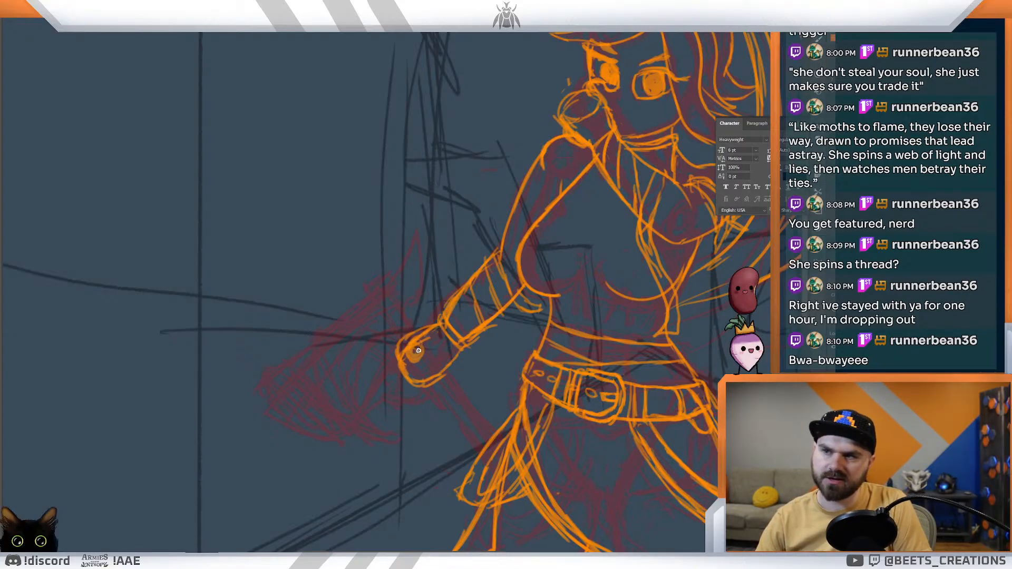
Step: Ink the rounded top end of the axe handle projecting above the closed fist
left_click_drag(390, 319, 411, 351)
mouse_move(395, 312)
left_mouse_down()
mouse_move(399, 326)
mouse_move(386, 314)
mouse_move(420, 345)
mouse_move(405, 353)
left_mouse_up()
mouse_move(384, 323)
left_mouse_down()
mouse_move(419, 368)
mouse_move(469, 393)
mouse_move(460, 390)
left_mouse_up()
key("ctrl+z")
key("ctrl+z")
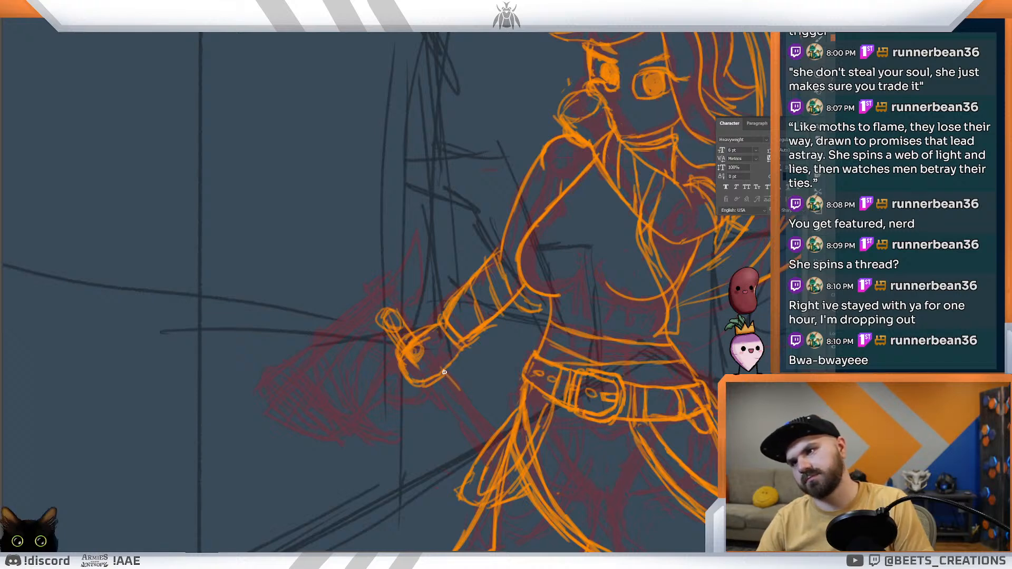
key("ctrl+z")
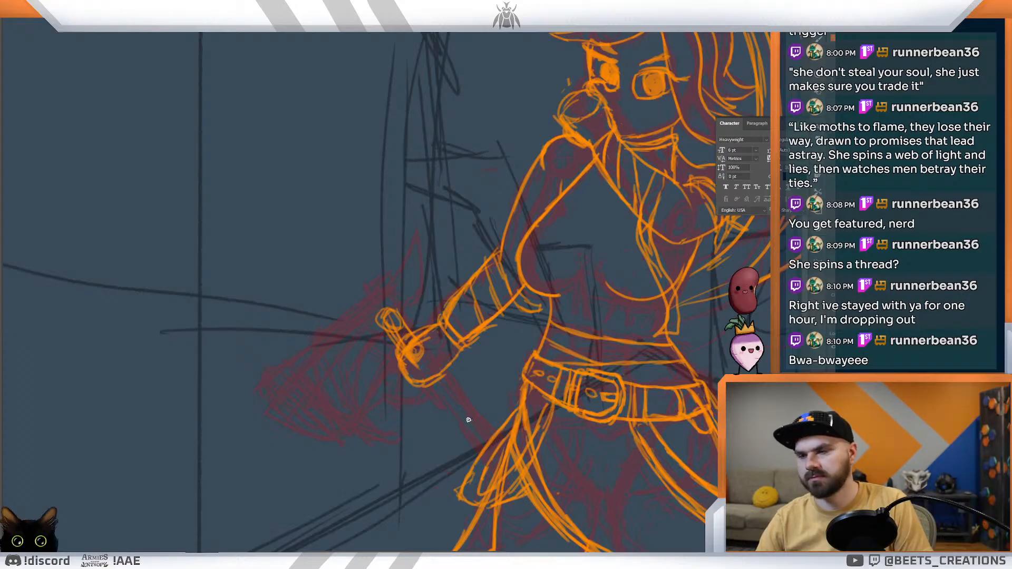
Step: Ink the axe handle's shaft running from beneath the fist down towards the hanging belt loop
left_click_drag(470, 426, 480, 430)
key("ctrl+z")
left_click_drag(441, 397, 472, 439)
mouse_move(444, 375)
left_mouse_down()
mouse_move(489, 431)
mouse_move(468, 368)
left_mouse_up()
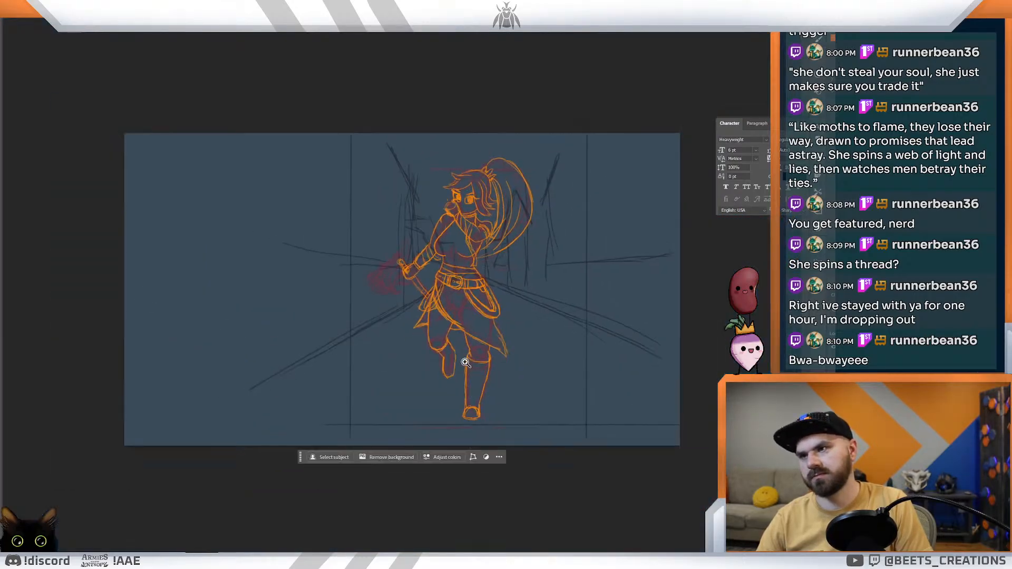
Step: Ink the axe head's two long upper edges outward from the handle top and the straight line across their outer ends
mouse_move(389, 280)
left_mouse_down()
mouse_move(420, 307)
mouse_move(439, 346)
left_mouse_up()
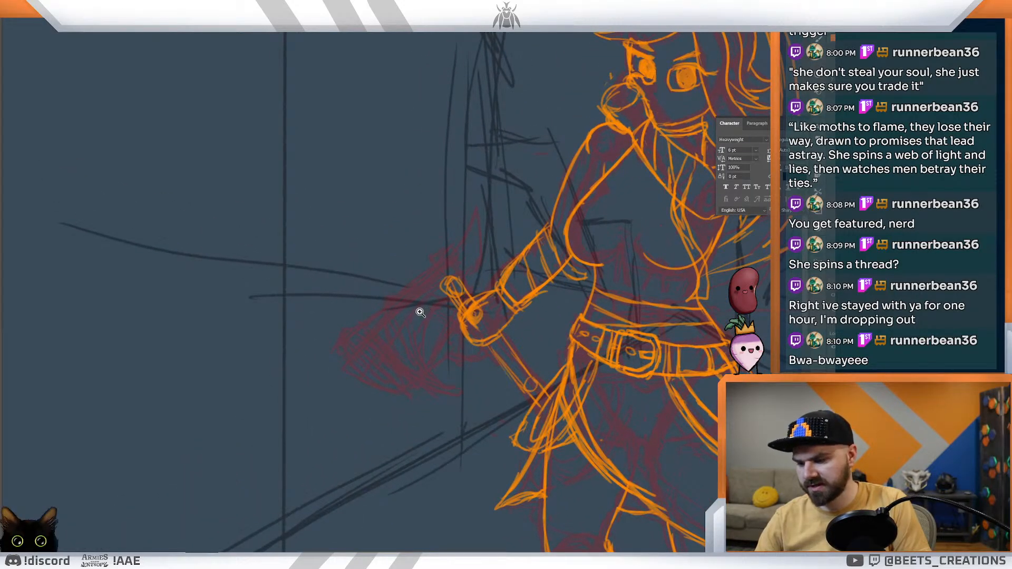
left_click_drag(453, 271, 361, 336)
left_click_drag(459, 295, 395, 337)
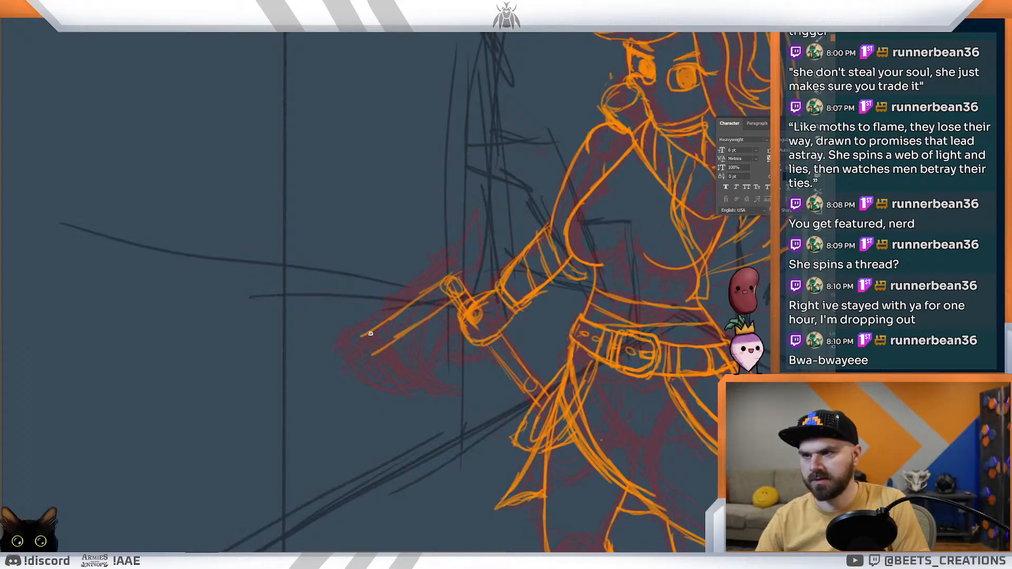
left_click_drag(370, 355, 397, 388)
left_click_drag(361, 335, 385, 357)
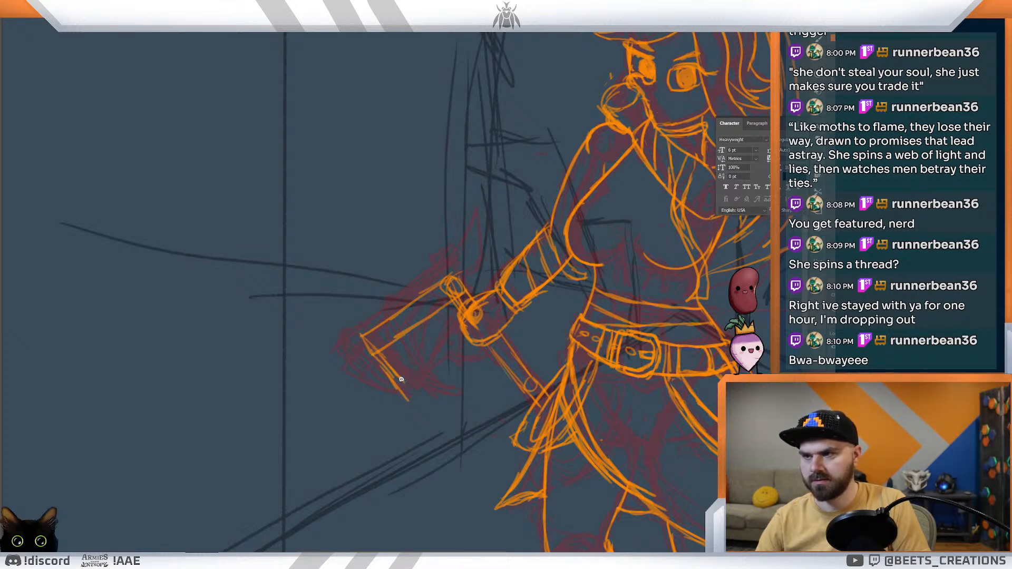
Step: Ink the axe head's lower edges converging on the handle and reinforce the straight line across its wide end
mouse_move(384, 370)
left_mouse_down()
mouse_move(416, 402)
mouse_move(450, 346)
left_mouse_up()
left_click_drag(435, 384, 455, 328)
left_click_drag(415, 402, 457, 319)
mouse_move(407, 374)
left_mouse_down()
mouse_move(488, 258)
mouse_move(503, 253)
mouse_move(456, 296)
left_mouse_up()
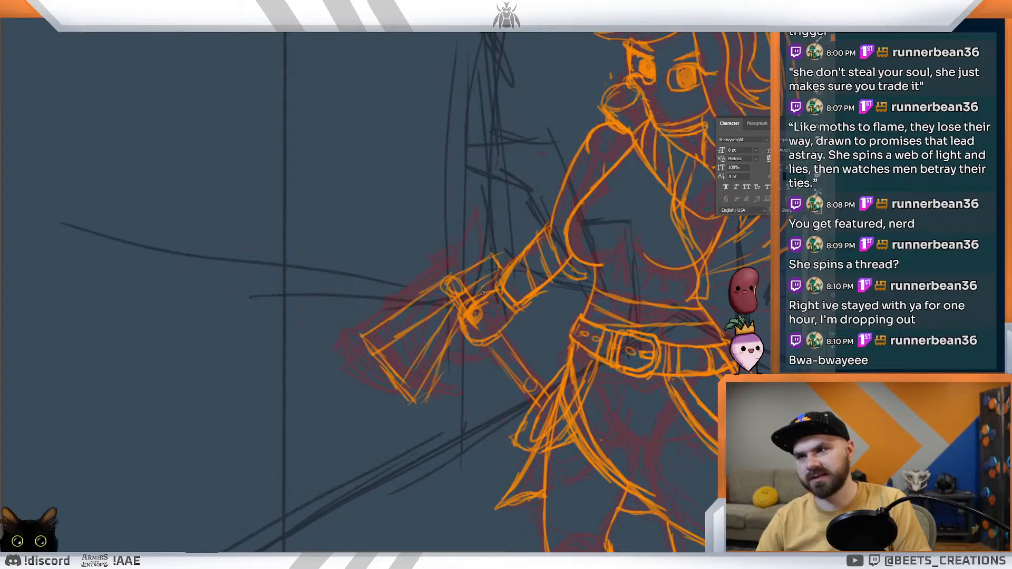
left_click_drag(367, 343, 404, 394)
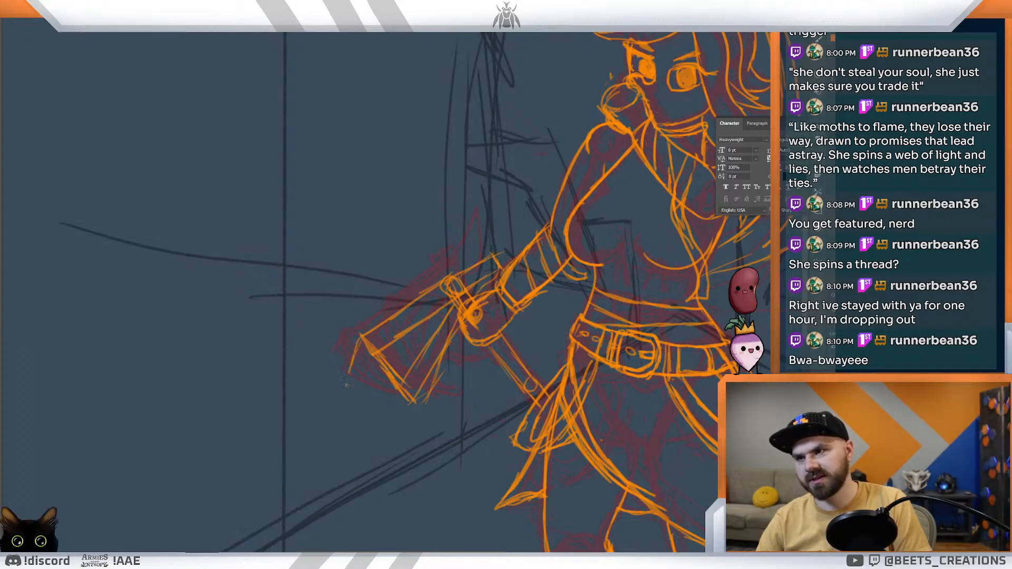
Step: Ink the axe blade's curved cutting edge, sweeping down to a pointed lower tip joined back to the head
mouse_move(356, 349)
left_mouse_down()
mouse_move(350, 399)
mouse_move(368, 396)
mouse_move(390, 434)
left_mouse_up()
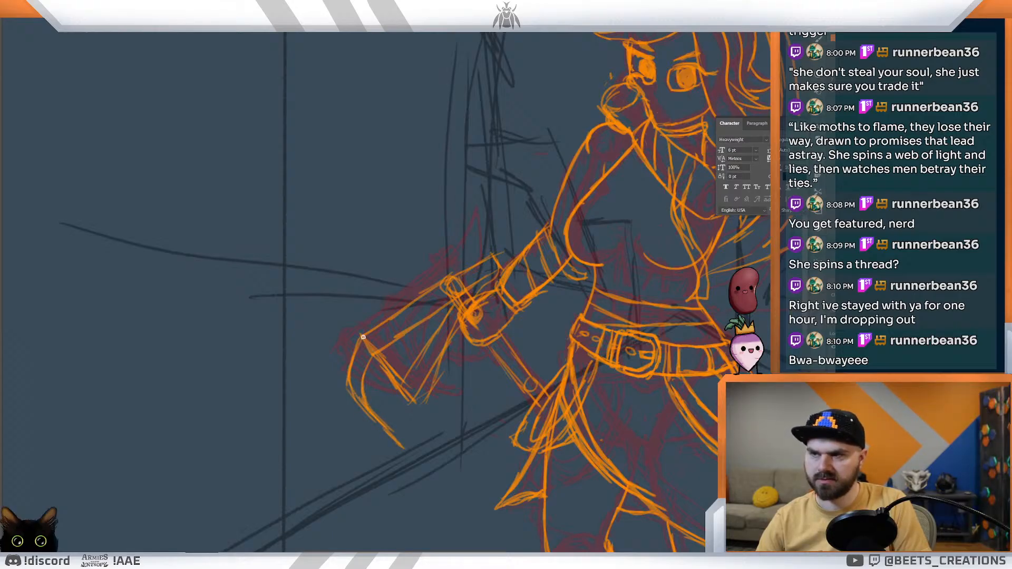
mouse_move(396, 437)
left_mouse_down()
mouse_move(422, 462)
mouse_move(411, 404)
mouse_move(413, 438)
left_mouse_up()
left_click_drag(360, 338, 348, 381)
left_click_drag(433, 397, 385, 369)
mouse_move(389, 288)
left_mouse_down()
mouse_move(443, 339)
mouse_move(459, 376)
mouse_move(469, 287)
mouse_move(496, 247)
left_mouse_up()
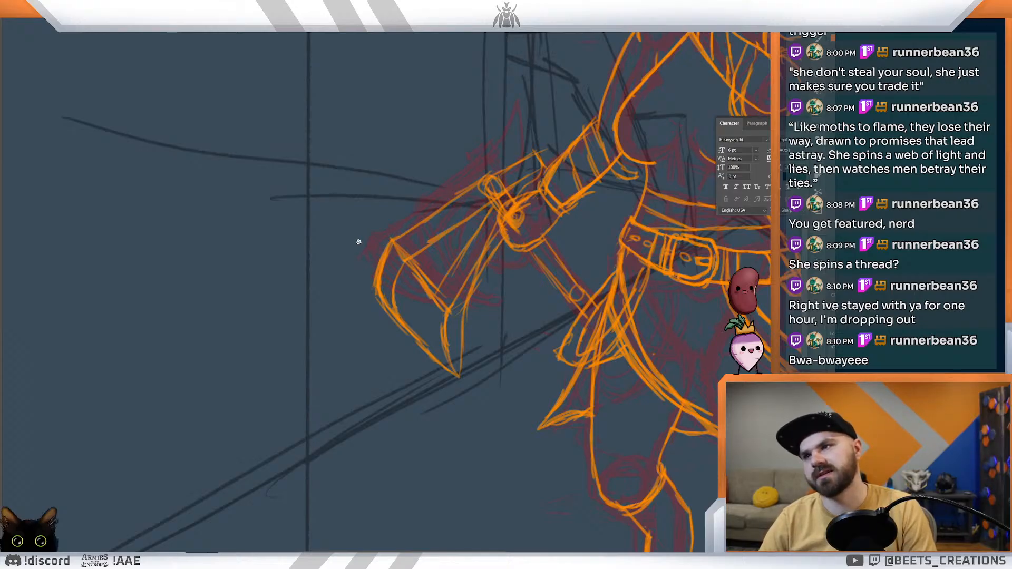
Step: Ink a pointed upper tip on the axe blade, flaring outward from the cutting edge
left_click_drag(355, 248, 374, 295)
left_click_drag(354, 242, 382, 246)
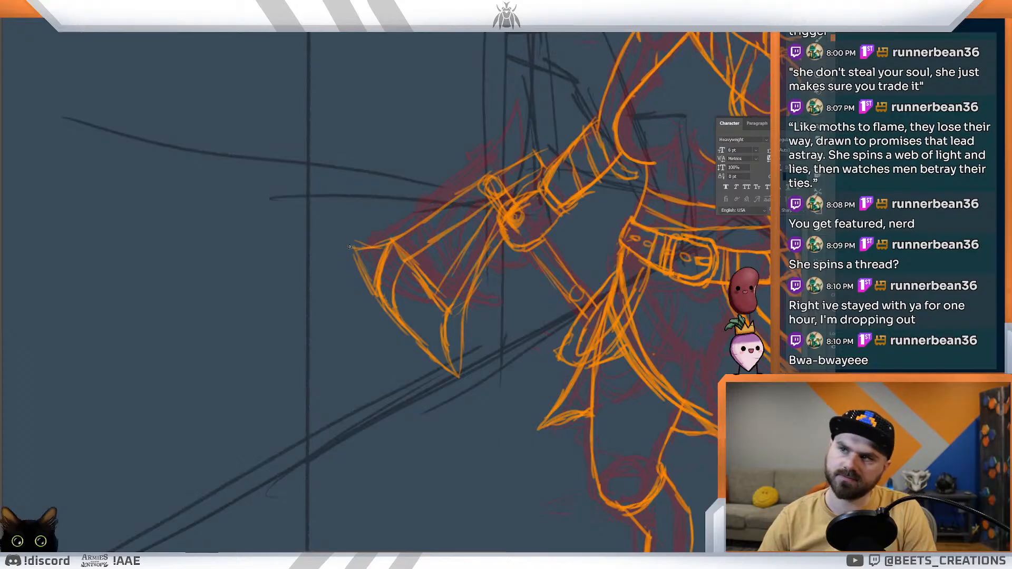
mouse_move(351, 241)
left_mouse_down()
mouse_move(360, 261)
mouse_move(395, 240)
mouse_move(371, 275)
left_mouse_up()
mouse_move(432, 260)
left_mouse_down()
mouse_move(405, 229)
mouse_move(388, 248)
mouse_move(397, 251)
left_mouse_up()
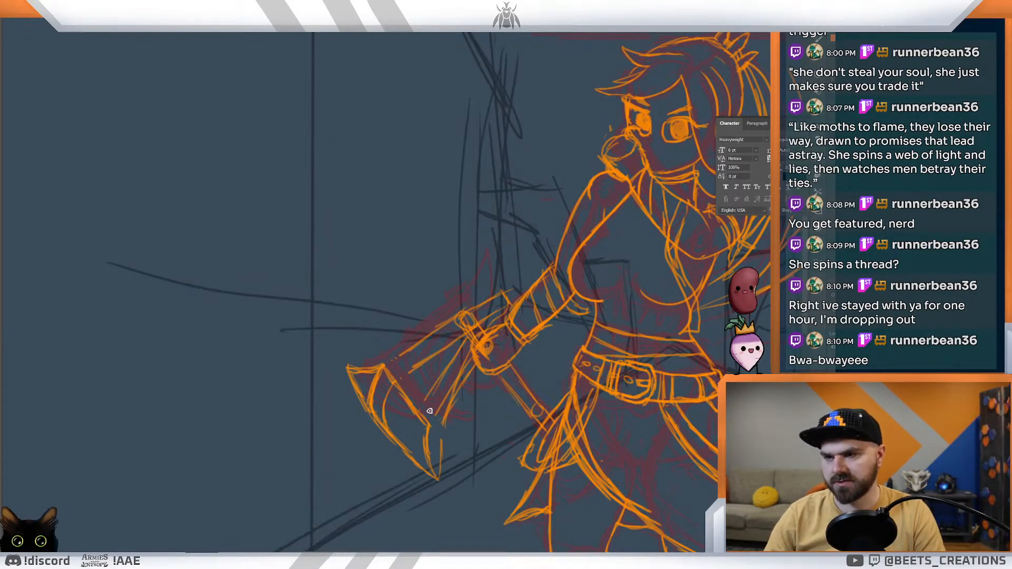
Step: Select the blade section of the axe, move it closer to the handle and enlarge it slightly
mouse_move(369, 342)
left_mouse_down()
mouse_move(446, 497)
mouse_move(447, 432)
mouse_move(368, 341)
left_mouse_up()
mouse_move(388, 424)
left_mouse_down()
mouse_move(406, 402)
mouse_move(395, 389)
mouse_move(401, 395)
left_mouse_up()
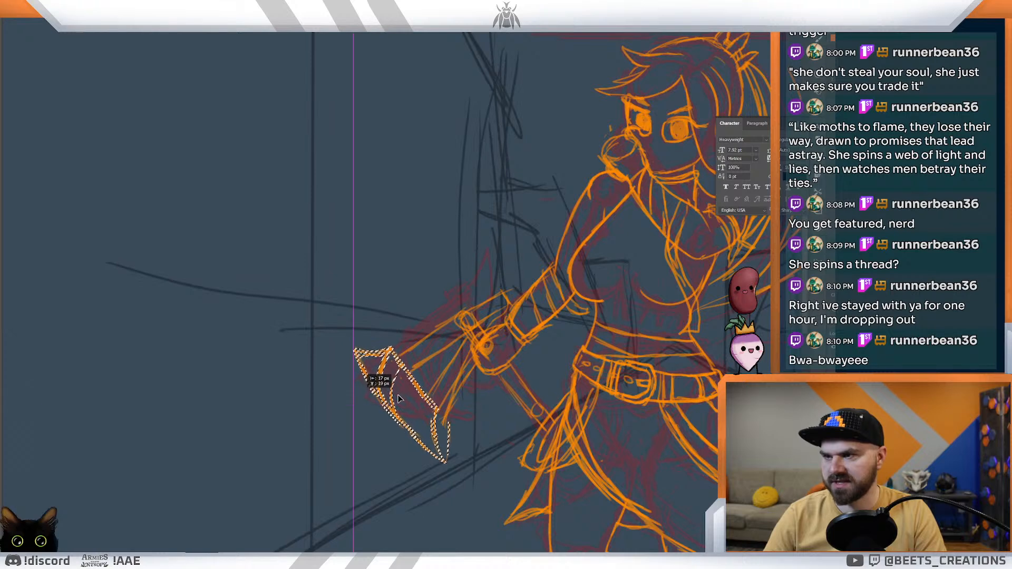
key("ctrl+t")
left_click_drag(451, 468, 465, 482)
left_click_drag(435, 430, 433, 423)
key("Return")
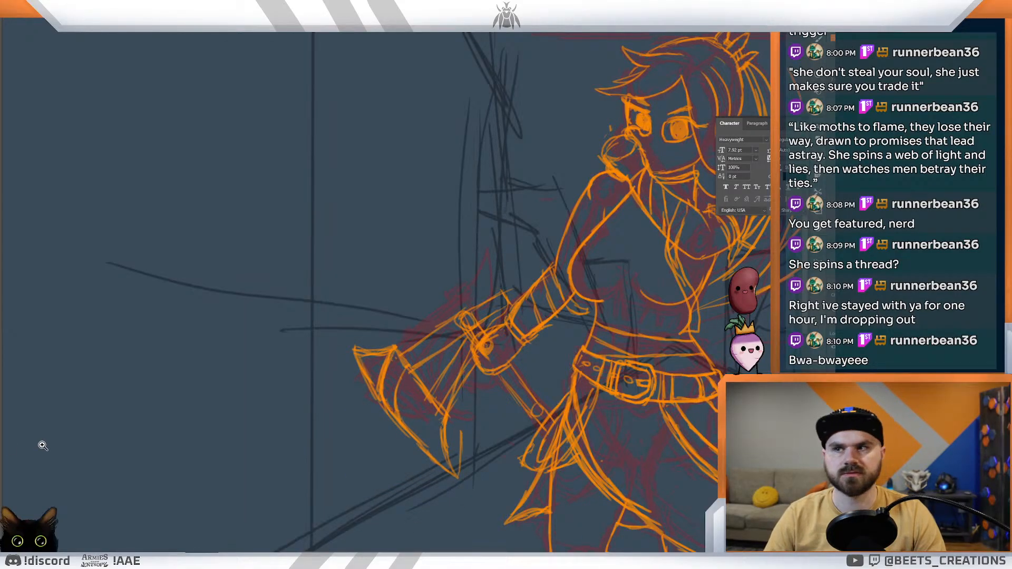
Step: Rework the axe head's upper edge into a smooth concave curve running from the handle to the blade's upper tip
left_click(412, 354)
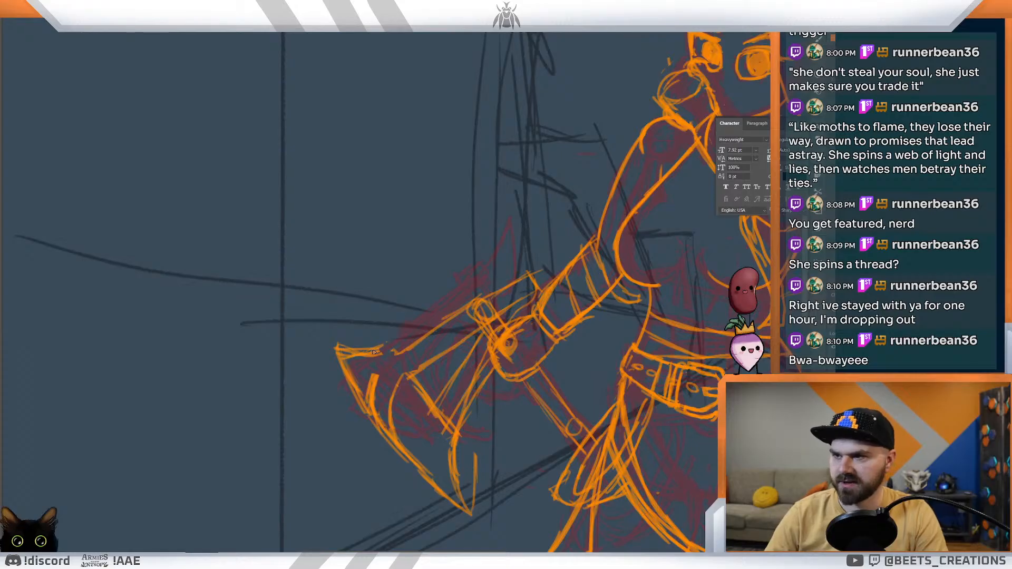
mouse_move(342, 357)
left_mouse_down()
mouse_move(405, 370)
mouse_move(343, 360)
left_mouse_up()
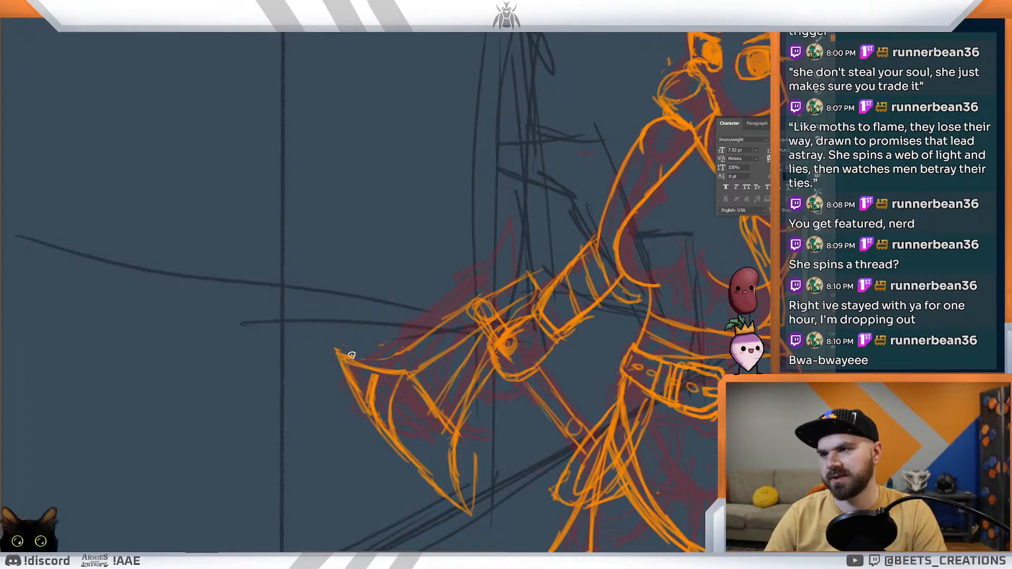
right_click(342, 348)
left_click(351, 329)
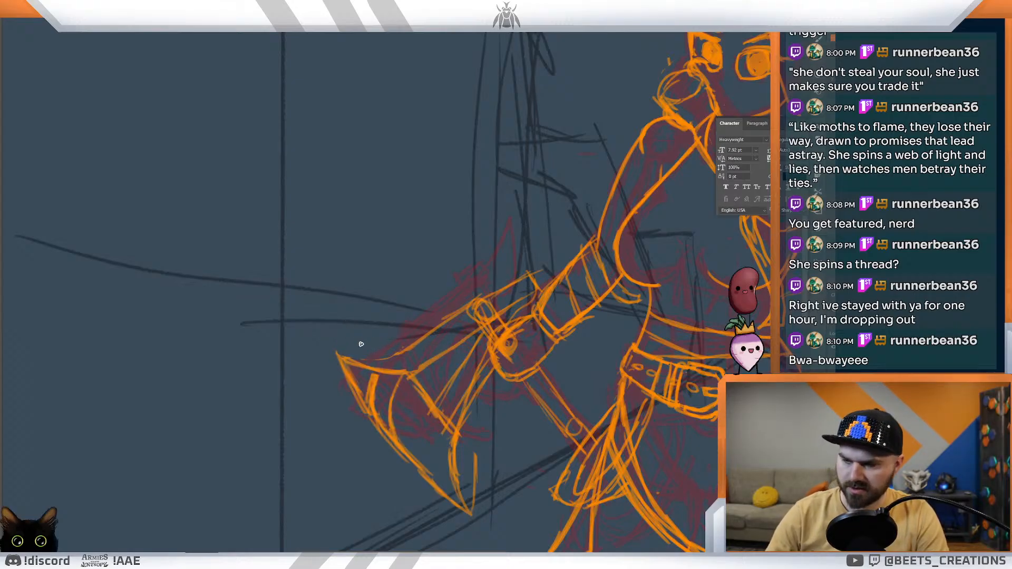
left_click_drag(341, 353, 394, 358)
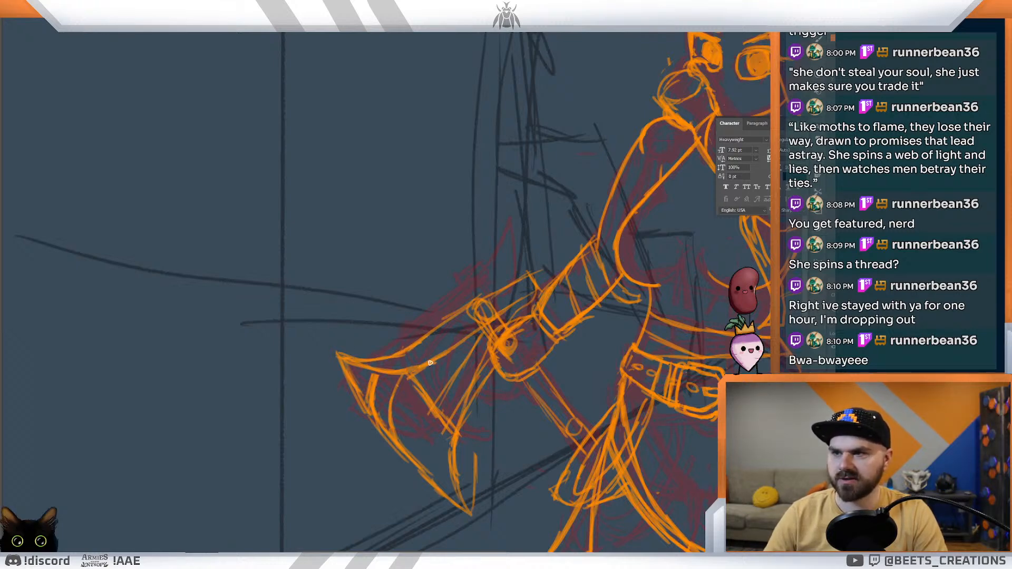
left_click_drag(494, 326, 445, 319)
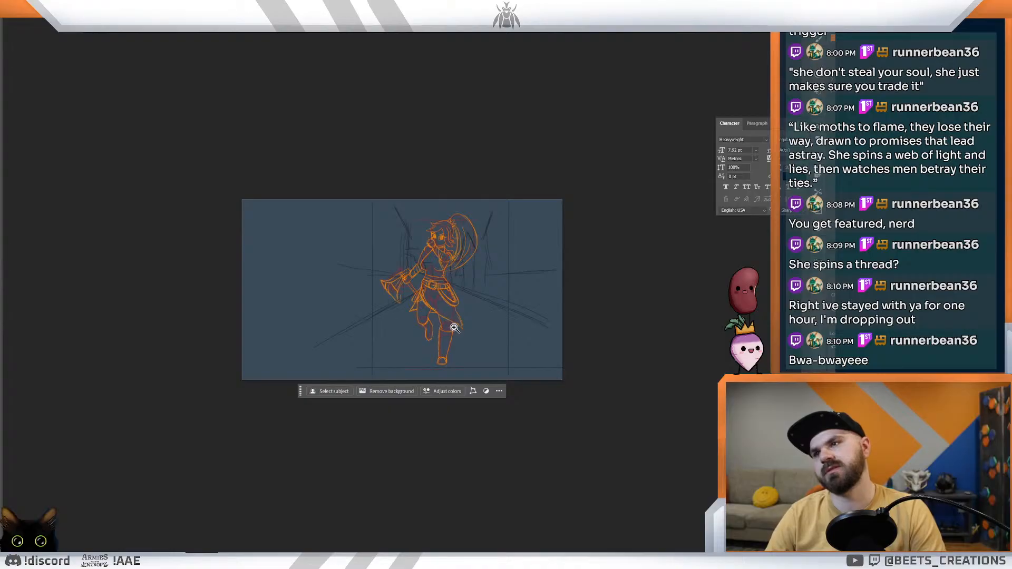
Step: Clean up the blade's lower tip and thicken the axe head's upper edge up to the handle
mouse_move(390, 288)
left_mouse_down()
mouse_move(436, 320)
mouse_move(469, 387)
left_mouse_up()
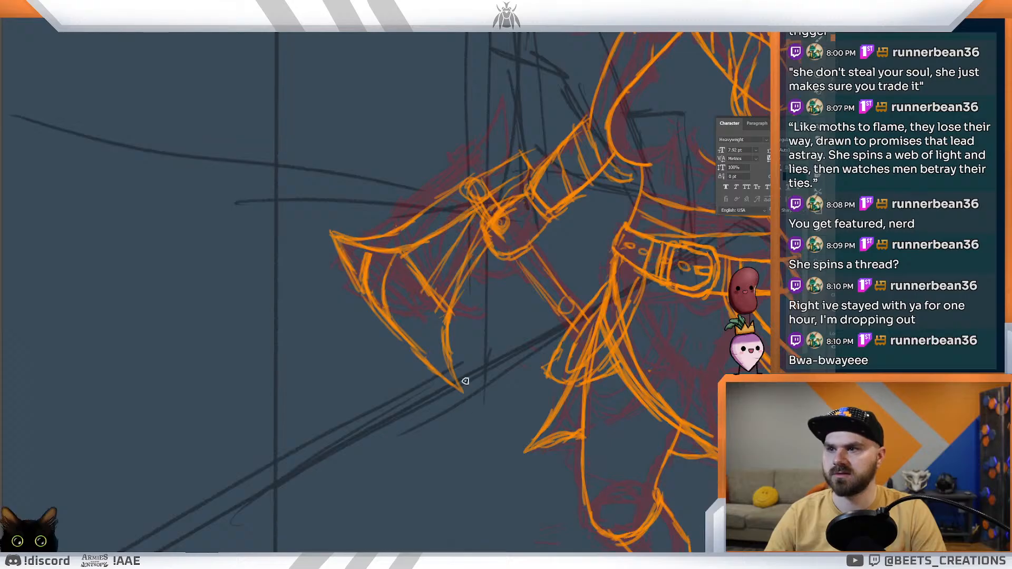
mouse_move(453, 372)
left_mouse_down()
mouse_move(457, 390)
mouse_move(445, 335)
left_mouse_up()
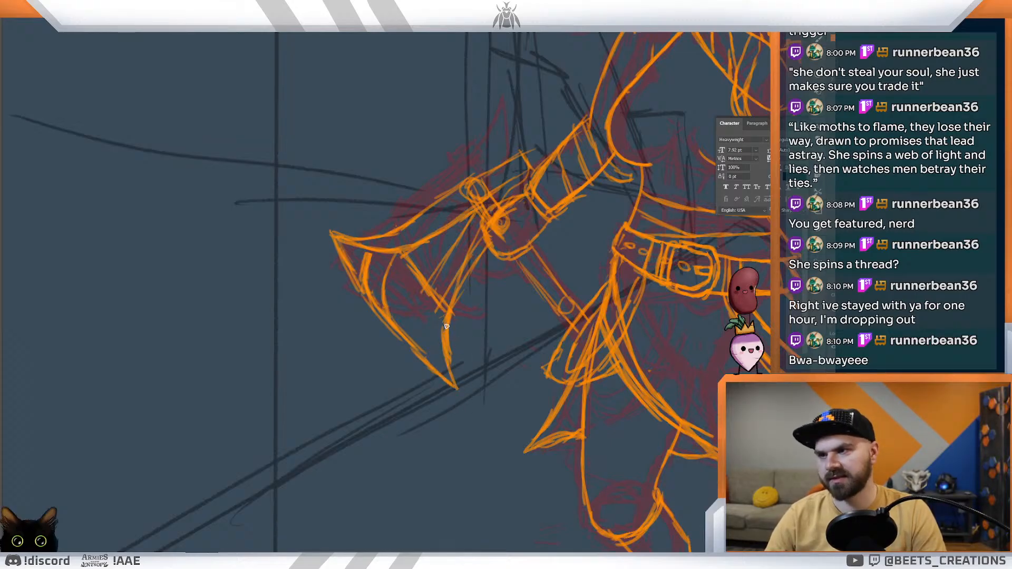
key("ctrl+0")
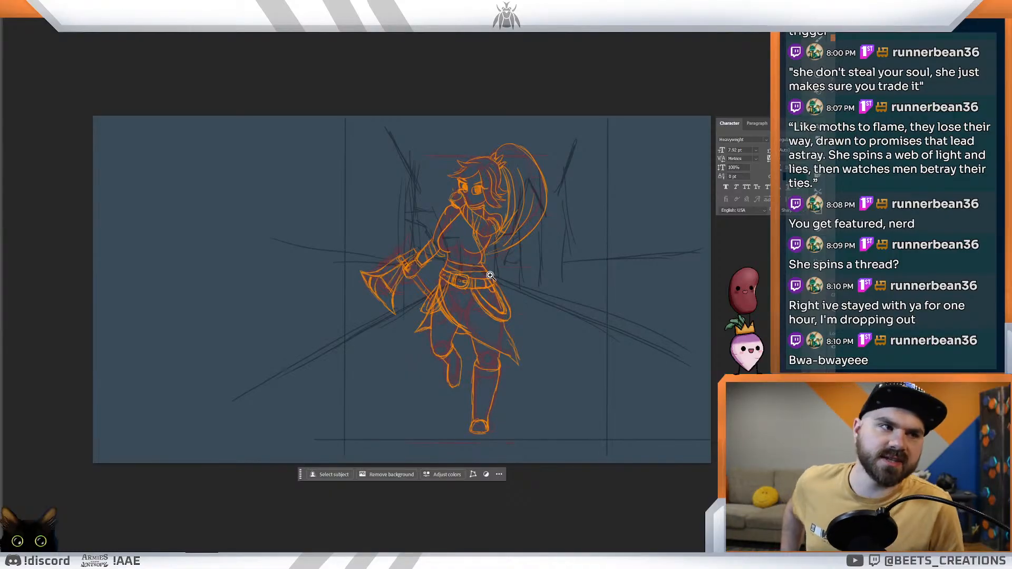
left_click_drag(396, 282, 469, 348)
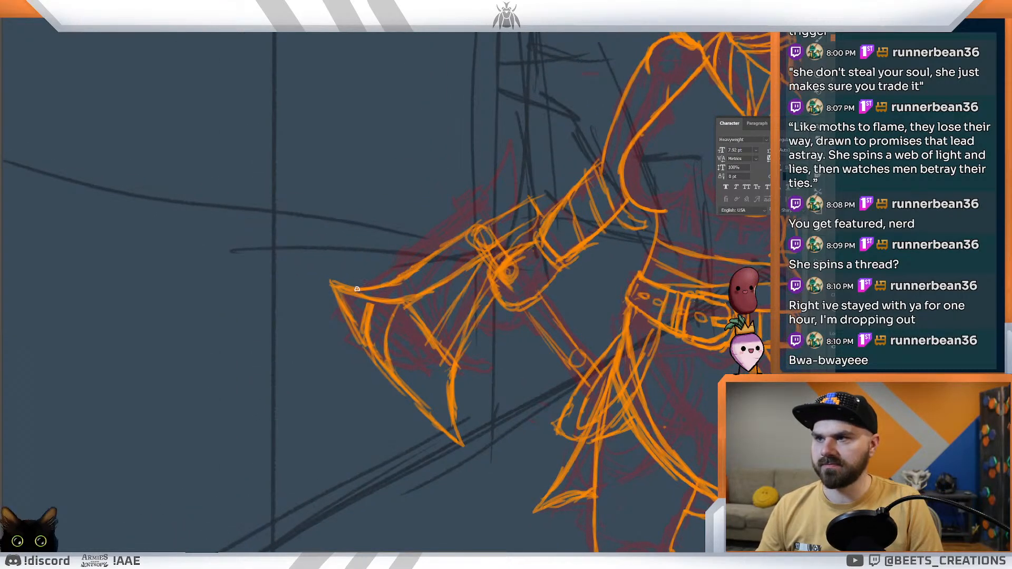
left_click_drag(409, 263, 528, 207)
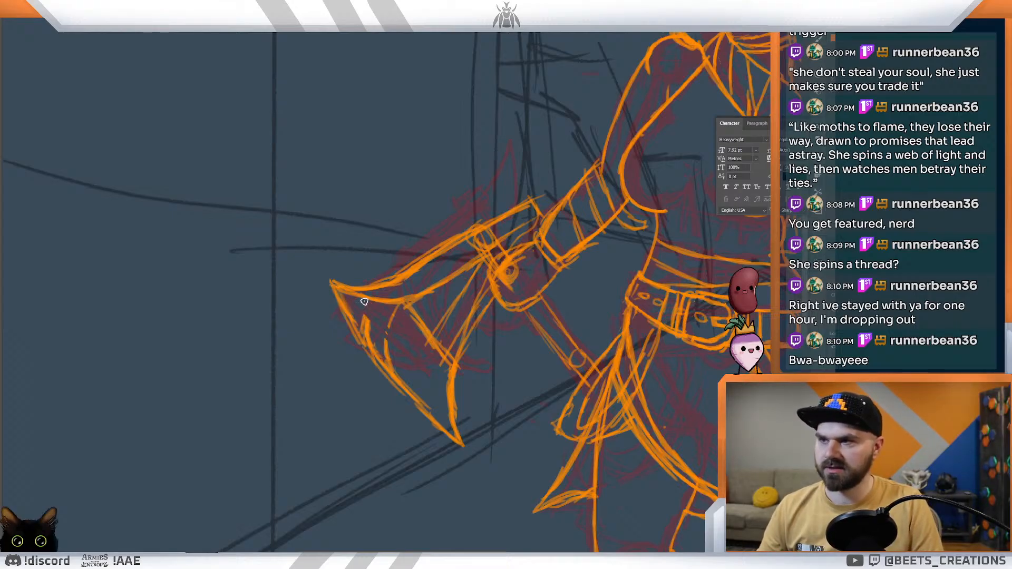
Step: Erase the blade's upper tip and redraw it shorter, with a small upward point where the edges meet
left_click_drag(374, 323, 364, 315)
mouse_move(335, 284)
left_mouse_down()
mouse_move(361, 301)
mouse_move(334, 283)
mouse_move(346, 310)
mouse_move(367, 310)
left_mouse_up()
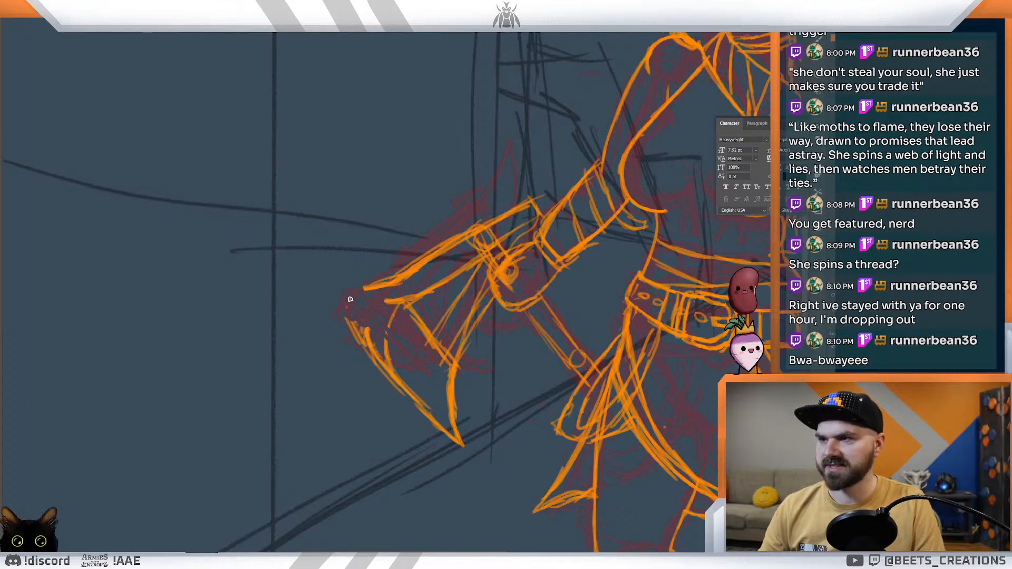
mouse_move(348, 298)
left_mouse_down()
mouse_move(389, 302)
mouse_move(345, 302)
mouse_move(387, 301)
mouse_move(421, 257)
left_mouse_up()
left_click_drag(348, 299, 374, 352)
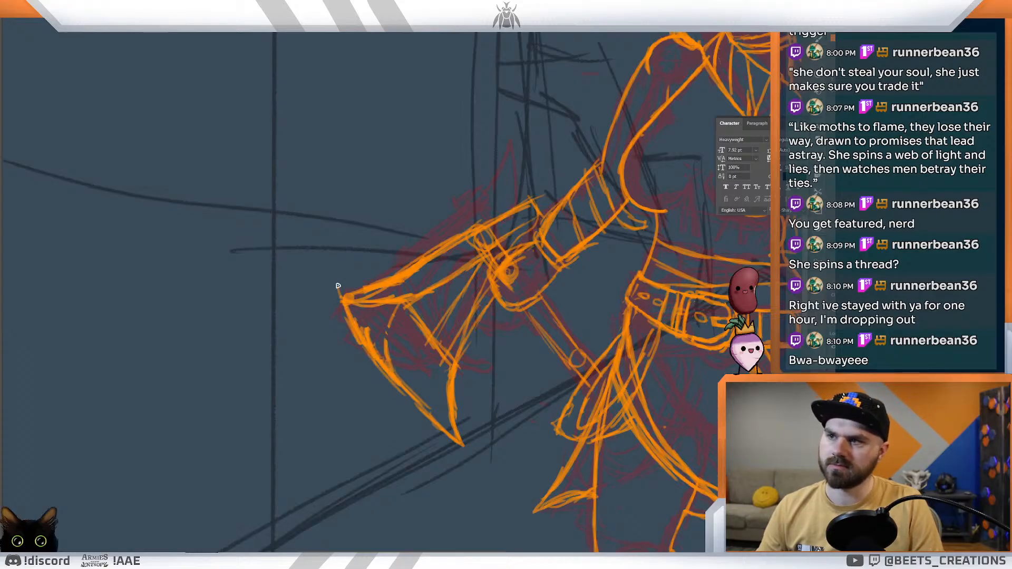
left_click_drag(343, 272, 350, 291)
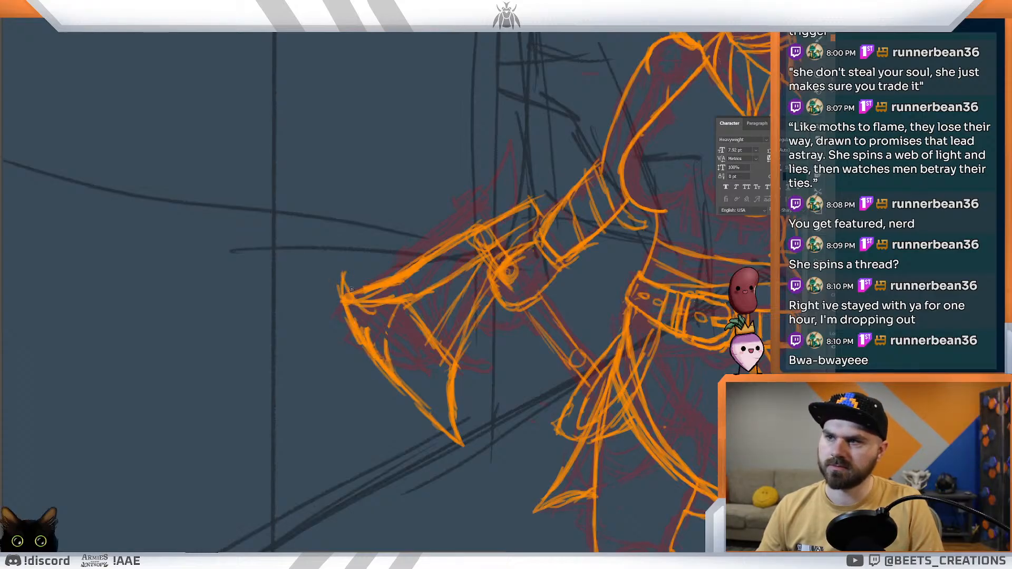
Step: Lasso the lower part of the axe blade, scale it down slightly, and deselect
left_click_drag(429, 304, 400, 289)
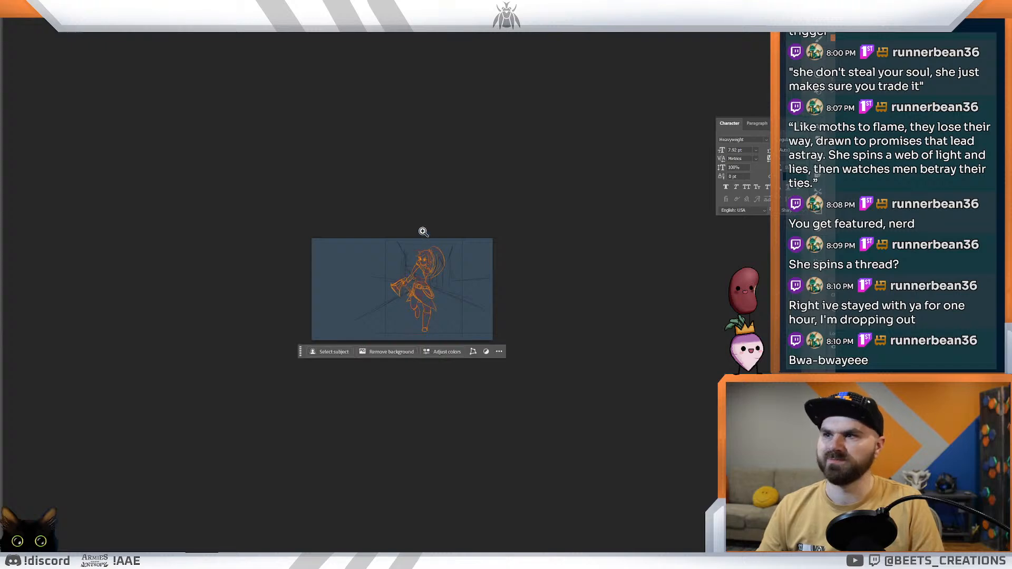
left_click_drag(381, 256, 431, 282)
left_click_drag(475, 391, 429, 296)
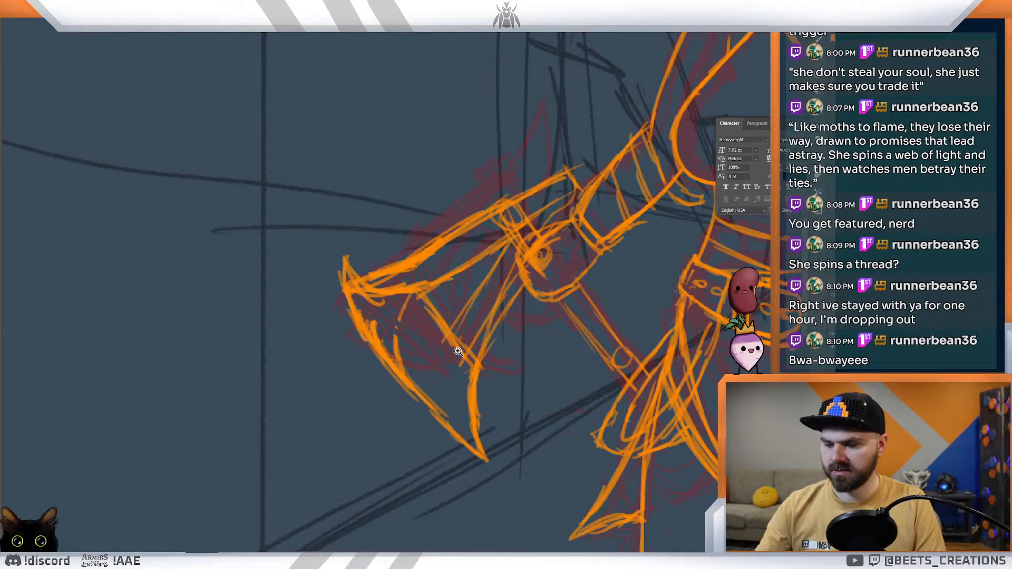
mouse_move(506, 362)
left_mouse_down()
mouse_move(421, 309)
mouse_move(327, 307)
mouse_move(499, 484)
mouse_move(525, 306)
mouse_move(468, 282)
mouse_move(403, 311)
mouse_move(401, 327)
left_mouse_up()
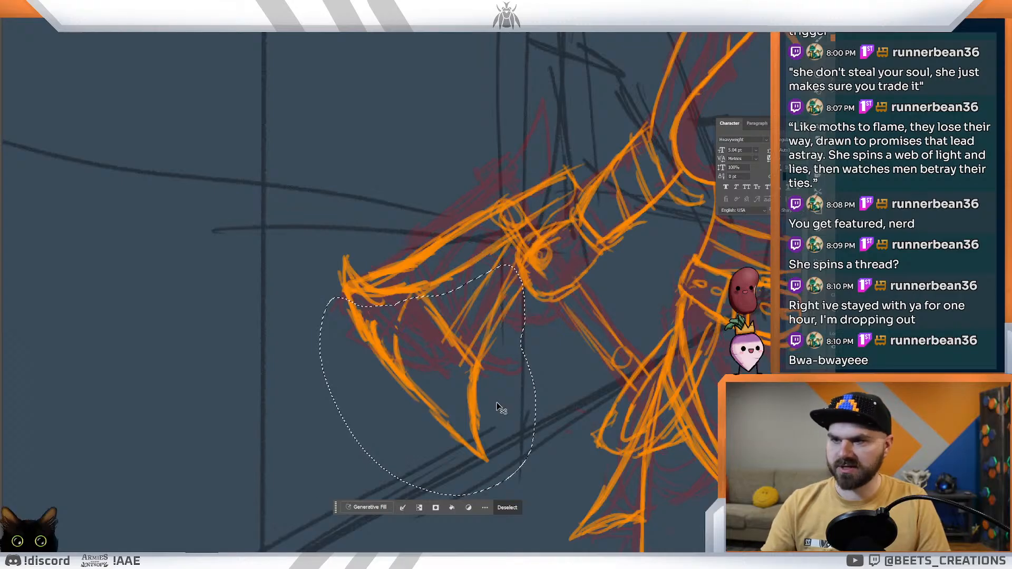
key("ctrl+t")
left_click_drag(537, 498, 524, 468)
key("Return")
key("ctrl+d")
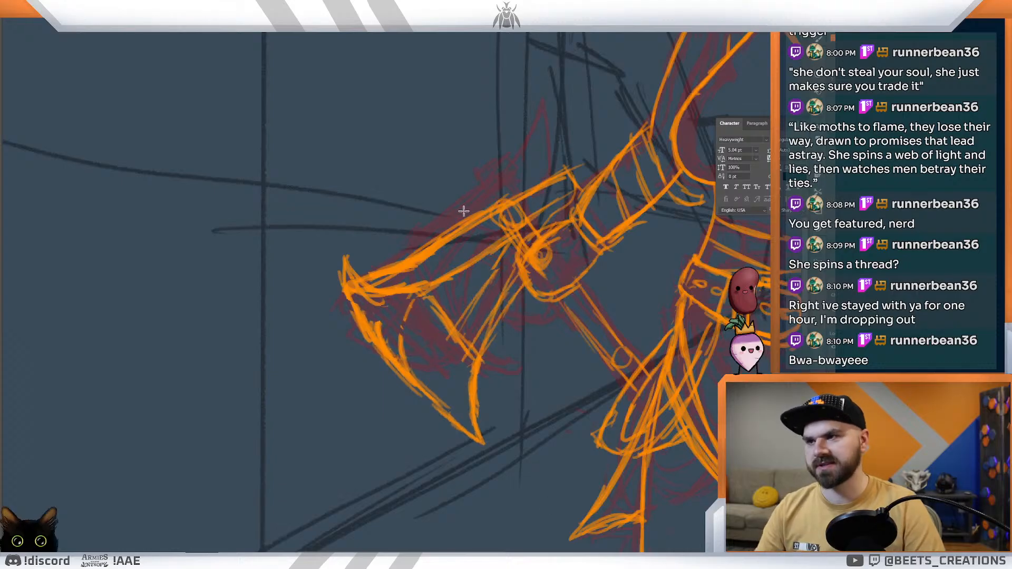
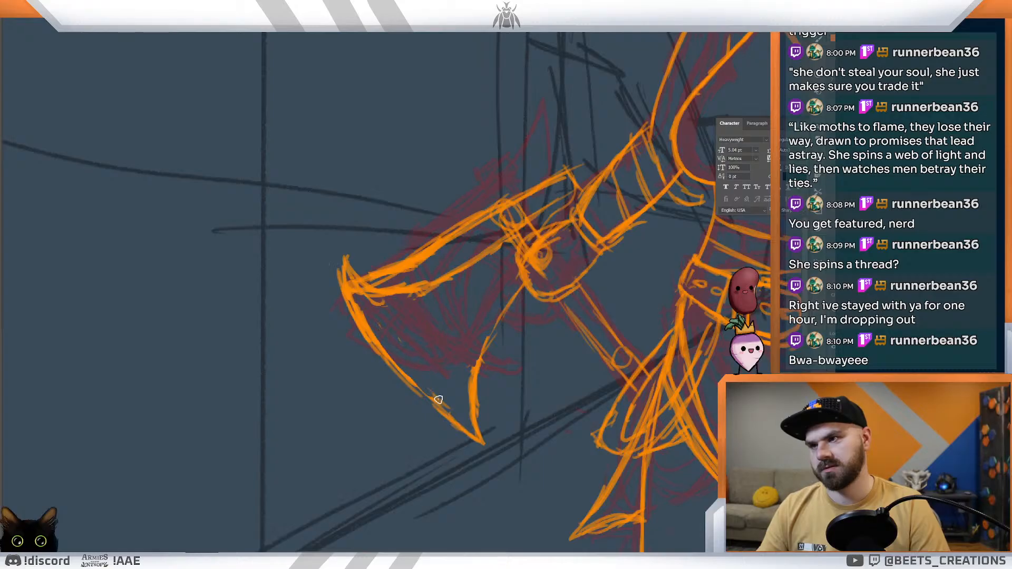
Step: Draw inner bevel lines along the axe's cutting edge and lower inner curve, and redraw the lower tip extending slightly further outward
mouse_move(445, 331)
left_mouse_down()
mouse_move(401, 316)
mouse_move(432, 318)
mouse_move(410, 311)
left_mouse_up()
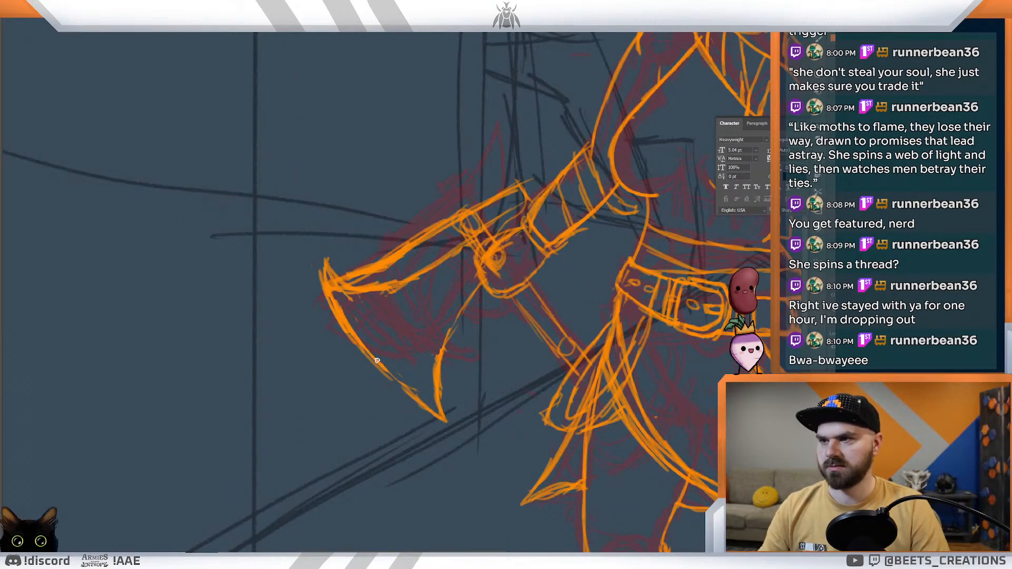
left_click_drag(349, 296, 393, 361)
mouse_move(365, 317)
left_mouse_down()
mouse_move(434, 398)
mouse_move(439, 337)
left_mouse_up()
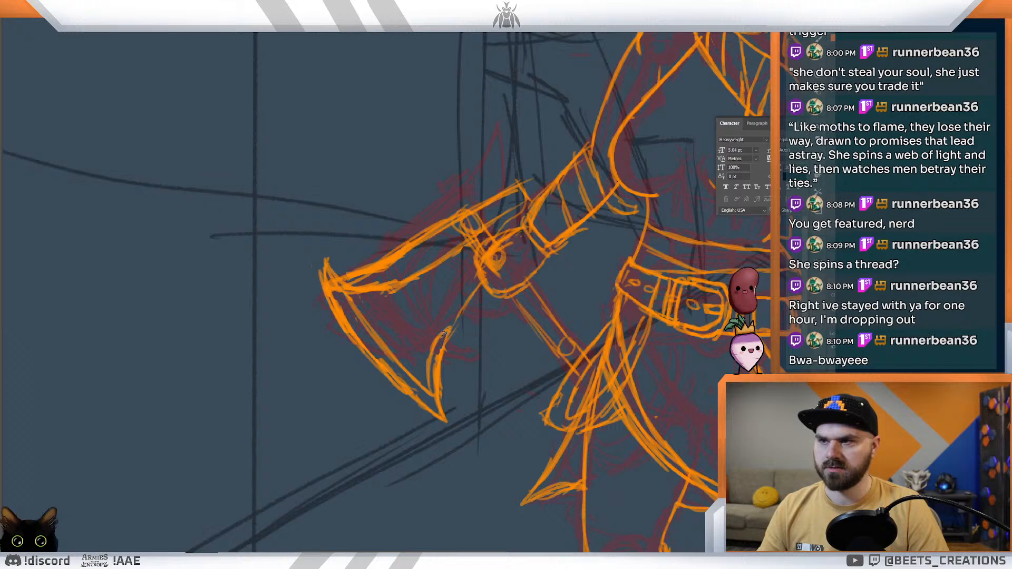
left_click_drag(429, 384, 447, 330)
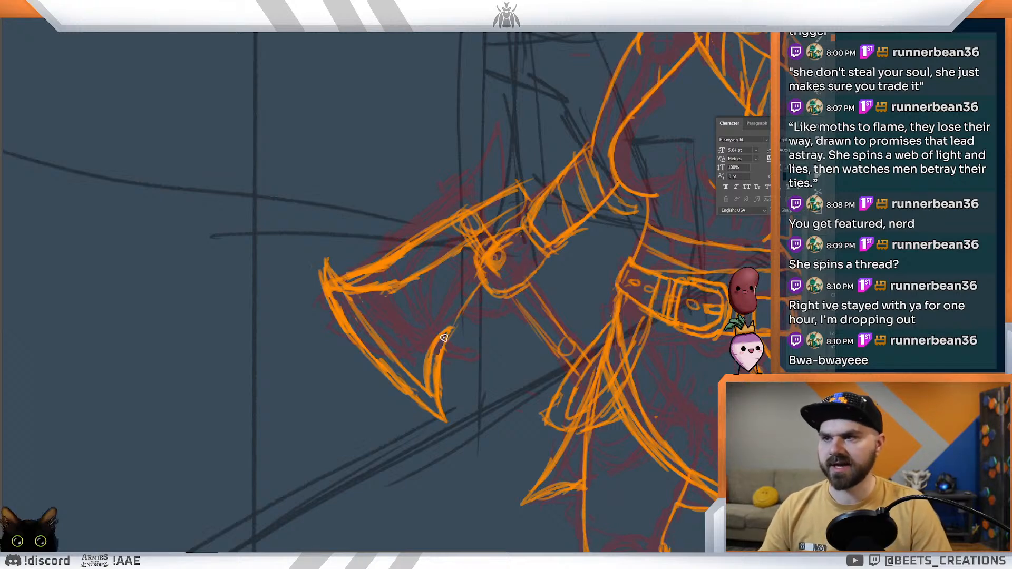
left_click_drag(439, 348, 435, 395)
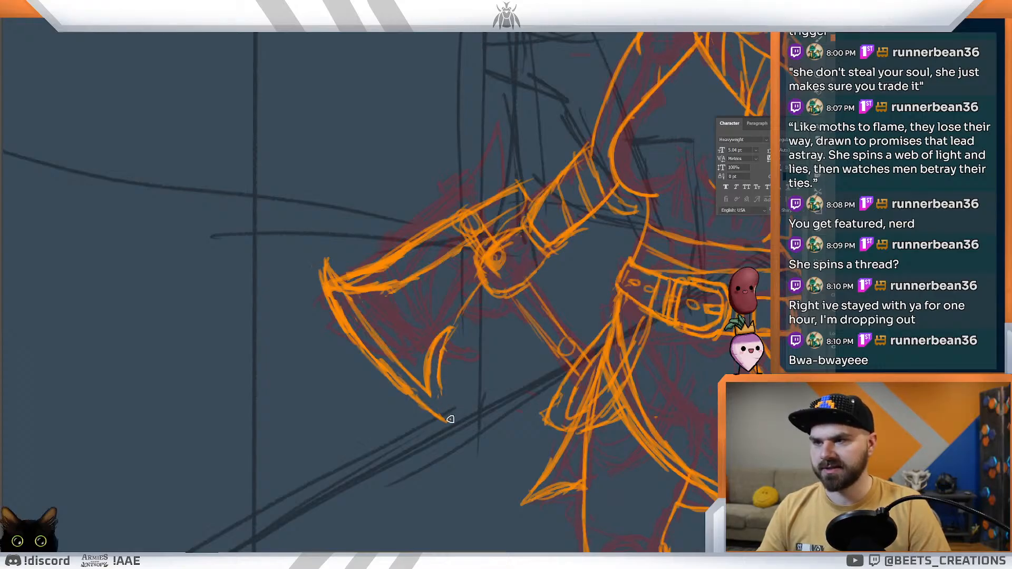
left_click_drag(428, 407, 460, 425)
left_click_drag(438, 378, 456, 423)
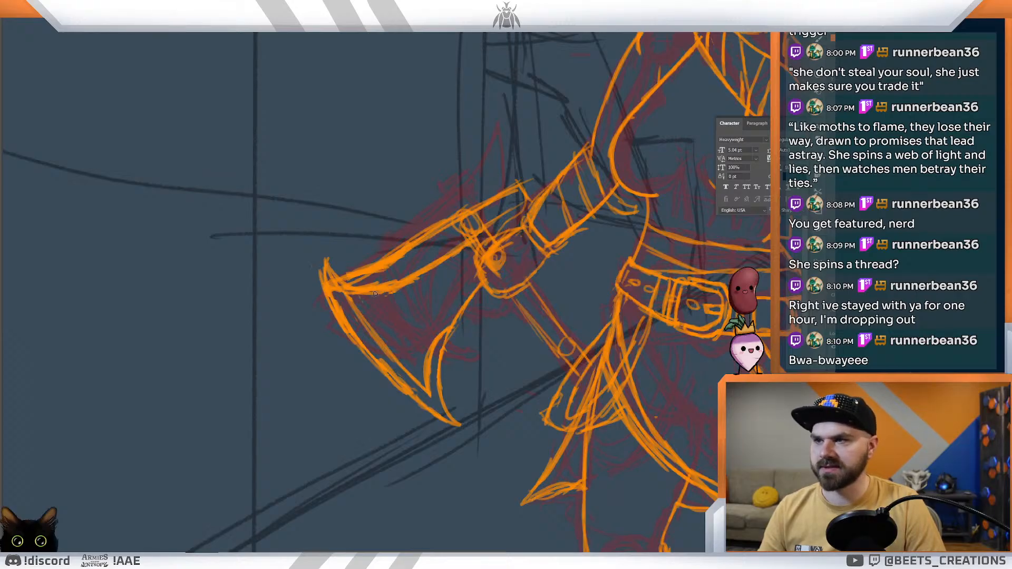
left_click_drag(391, 296, 383, 341)
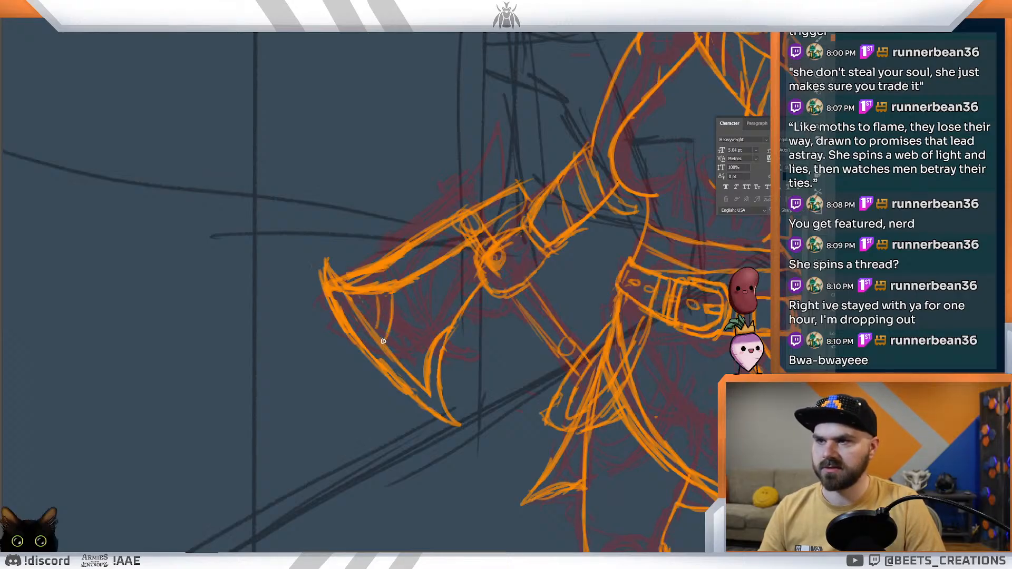
left_click_drag(412, 281, 429, 321)
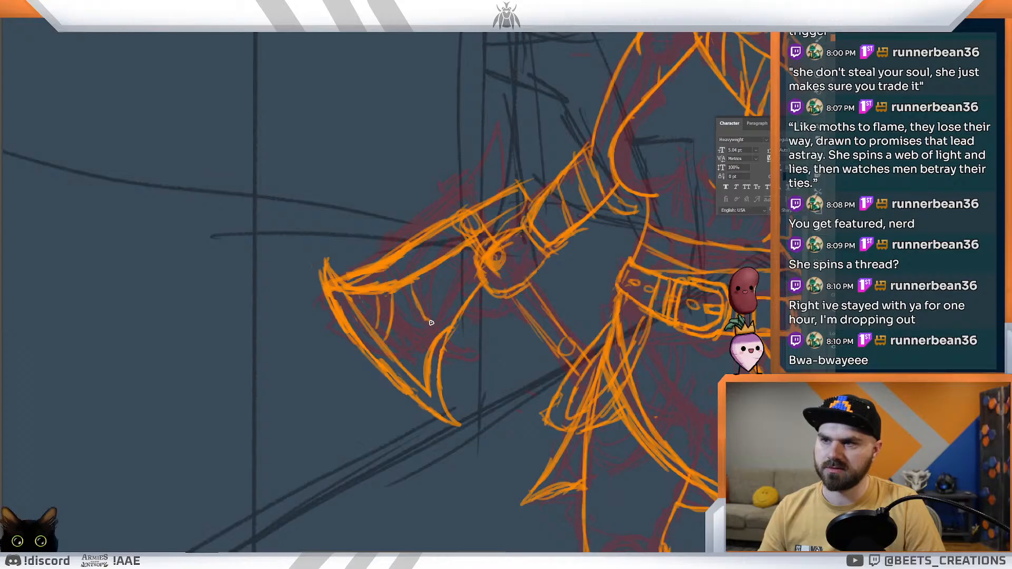
left_click_drag(398, 290, 419, 324)
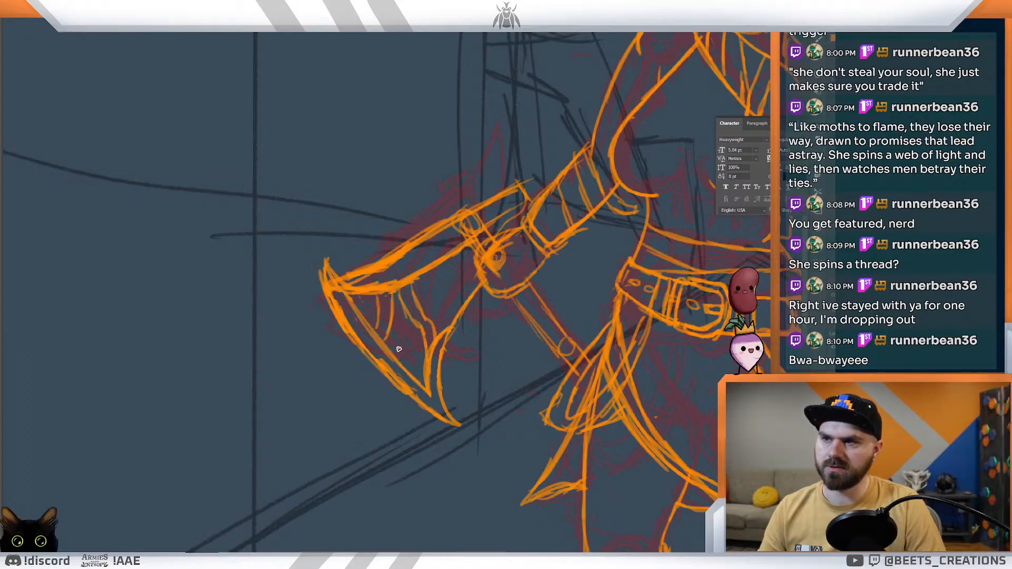
left_click_drag(390, 328, 416, 344)
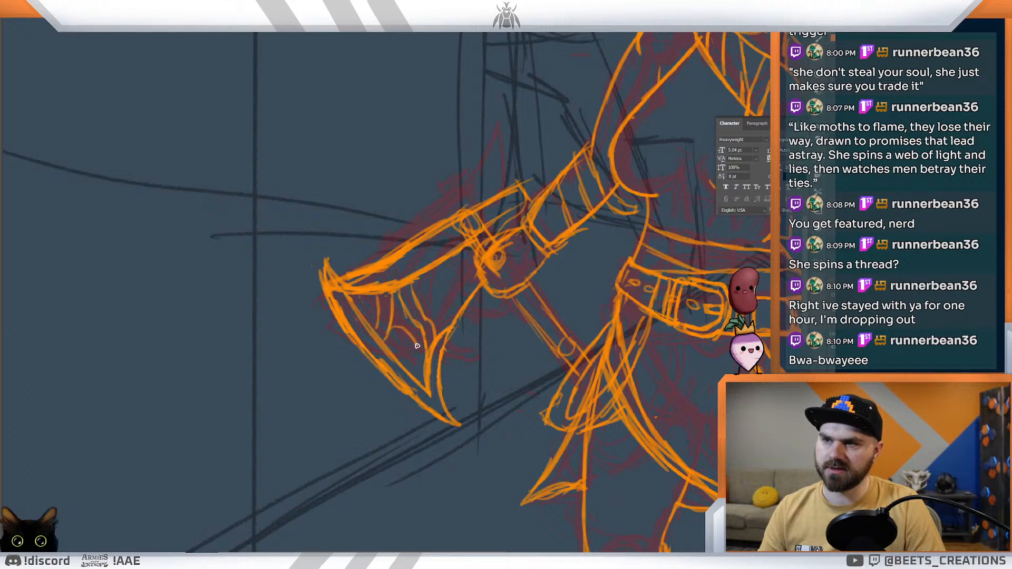
mouse_move(409, 344)
left_mouse_down()
mouse_move(429, 366)
mouse_move(410, 363)
mouse_move(412, 341)
left_mouse_up()
left_click_drag(380, 302, 412, 322)
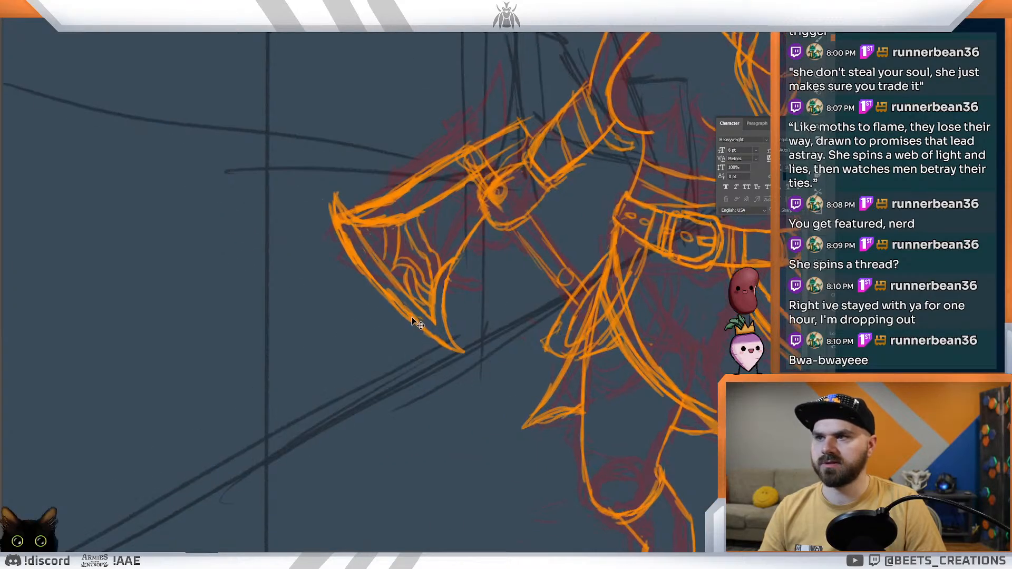
key("ctrl+z")
key("ctrl+z")
key("ctrl+z")
key("ctrl+z")
key("ctrl+z")
key("ctrl+z")
key("ctrl+z")
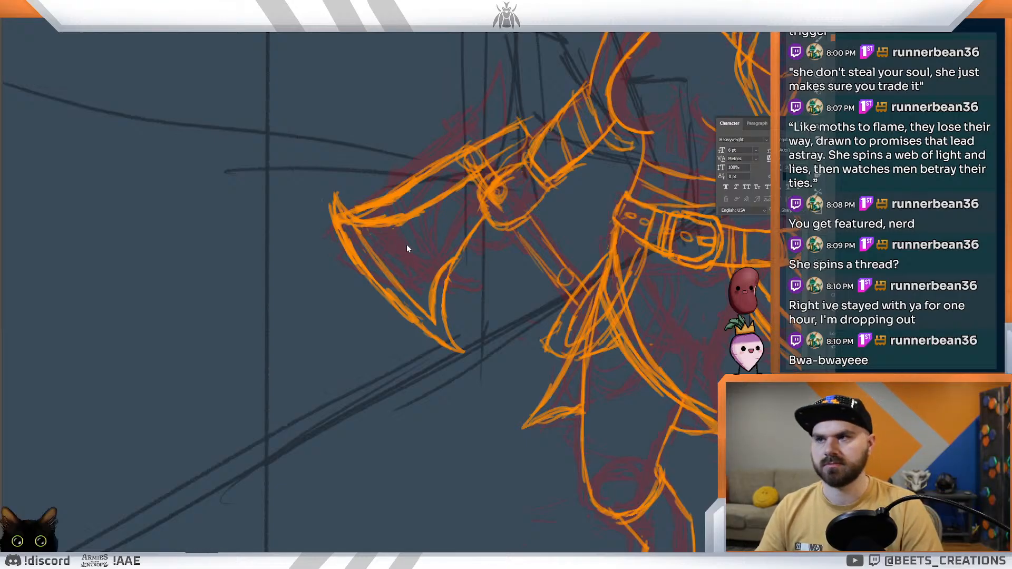
Step: Draw curved engraving bands inside the axe head, sweeping from the upper edge toward the lower tip
scroll(406, 243, "up", 2)
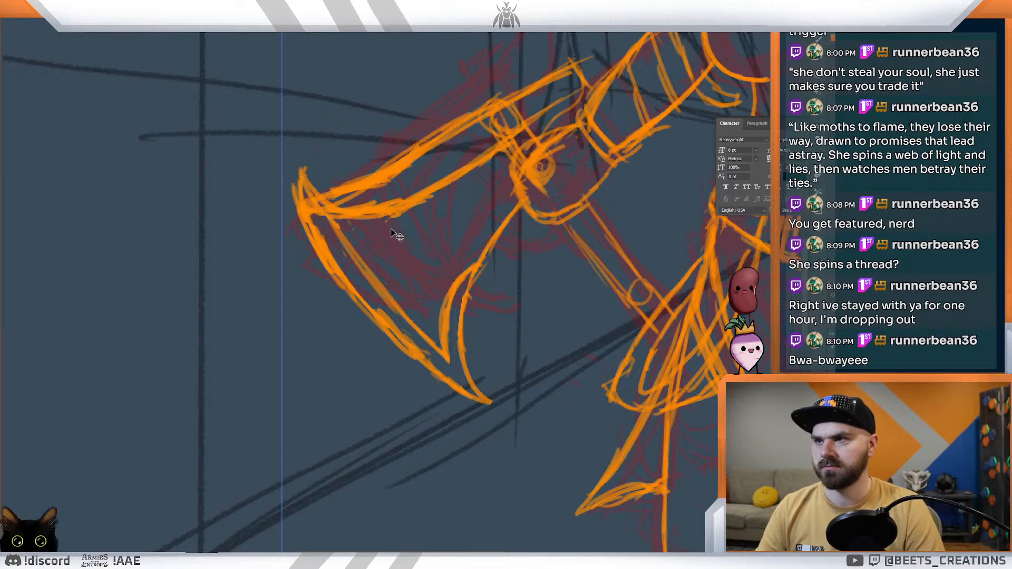
left_click_drag(389, 217, 389, 283)
mouse_move(399, 215)
left_mouse_down()
mouse_move(417, 299)
mouse_move(396, 287)
mouse_move(441, 316)
left_mouse_up()
mouse_move(400, 264)
left_mouse_down()
mouse_move(419, 296)
mouse_move(439, 306)
left_mouse_up()
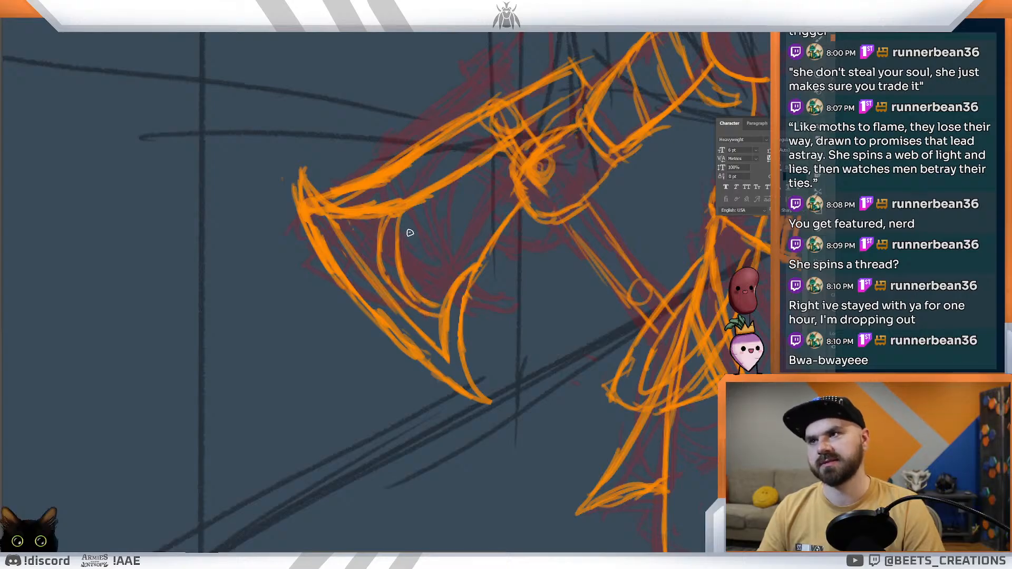
mouse_move(415, 250)
left_mouse_down()
mouse_move(436, 192)
mouse_move(411, 294)
left_mouse_up()
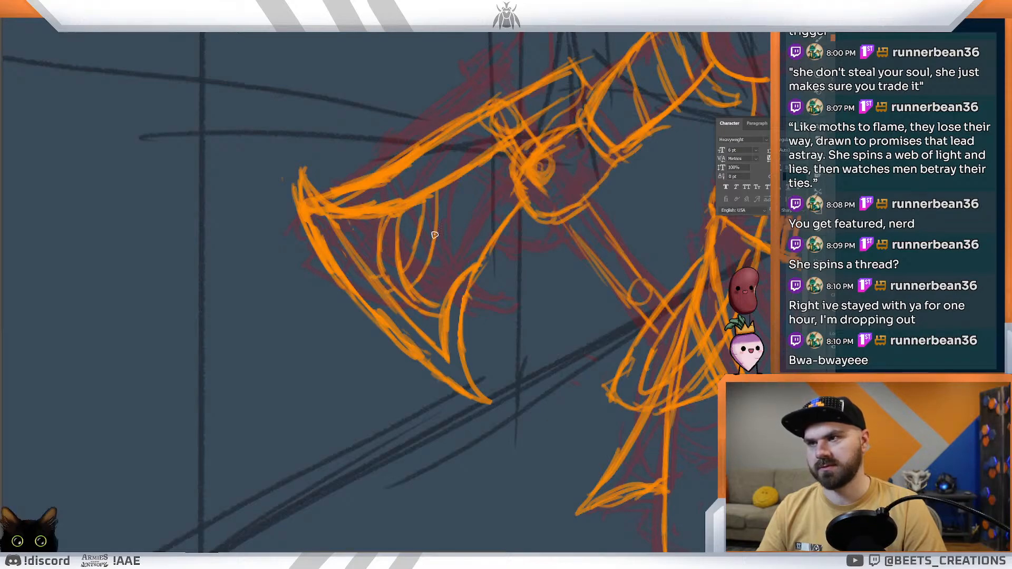
Step: Fill the rest of the axe head with crossing curved bands up to the handle, forming an interlaced knotwork pattern
left_click_drag(433, 214, 498, 237)
left_click_drag(435, 228, 489, 241)
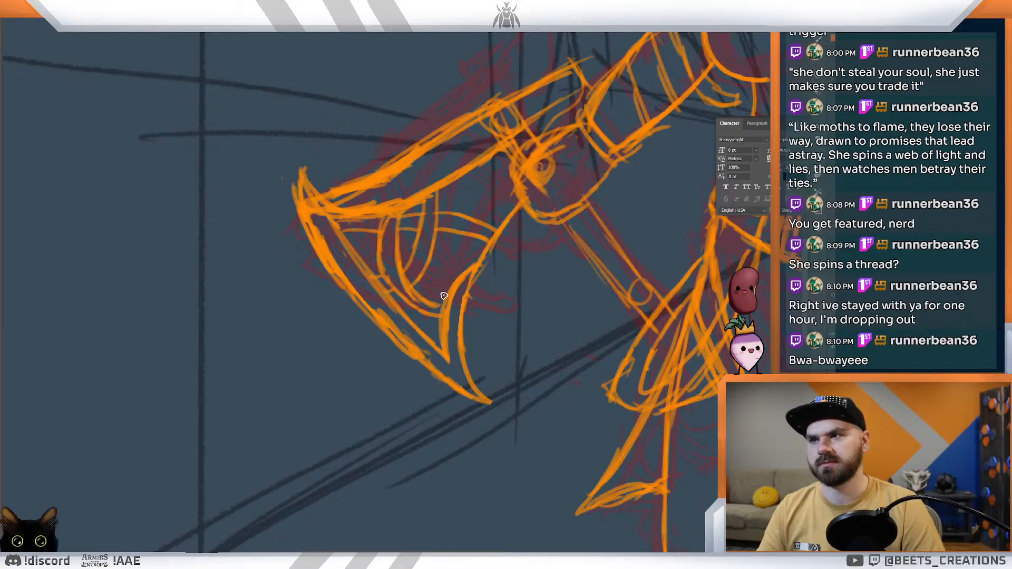
mouse_move(468, 221)
left_mouse_down()
mouse_move(497, 199)
mouse_move(516, 205)
left_mouse_up()
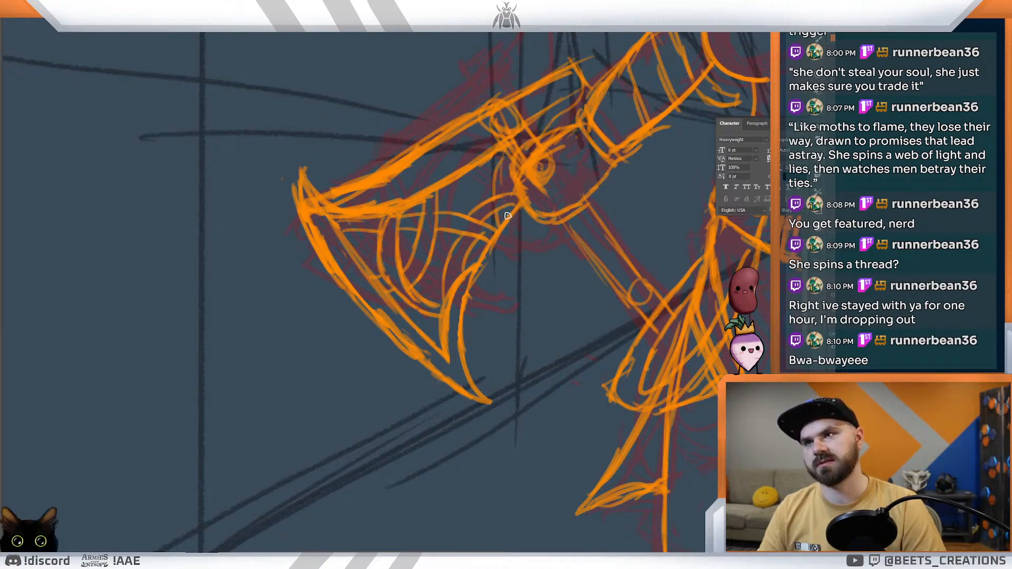
left_click_drag(504, 189, 509, 159)
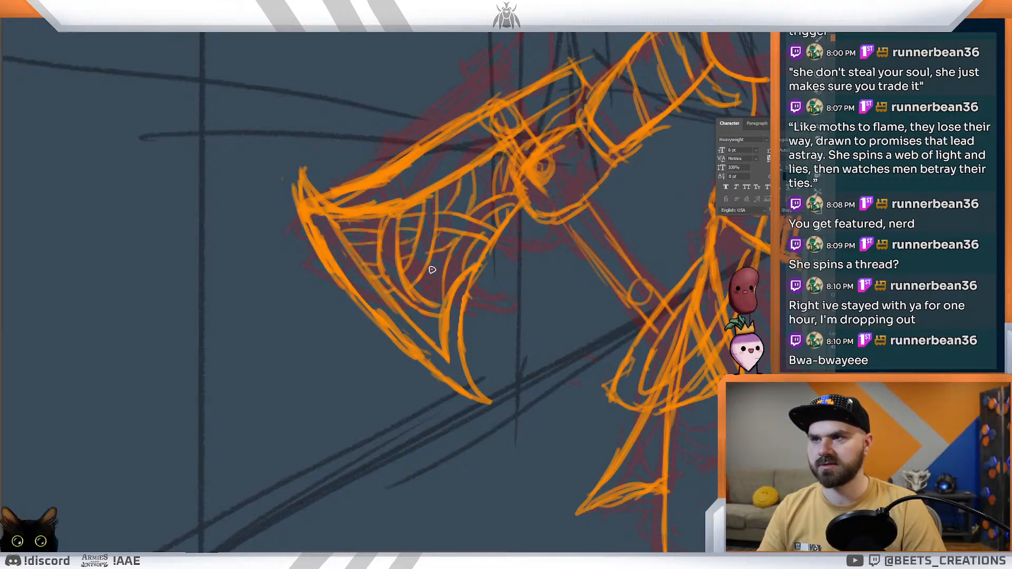
Step: Examine the whole character sketch and the finished couple illustration, including the textured fabric of the woman's top
key("ctrl+0")
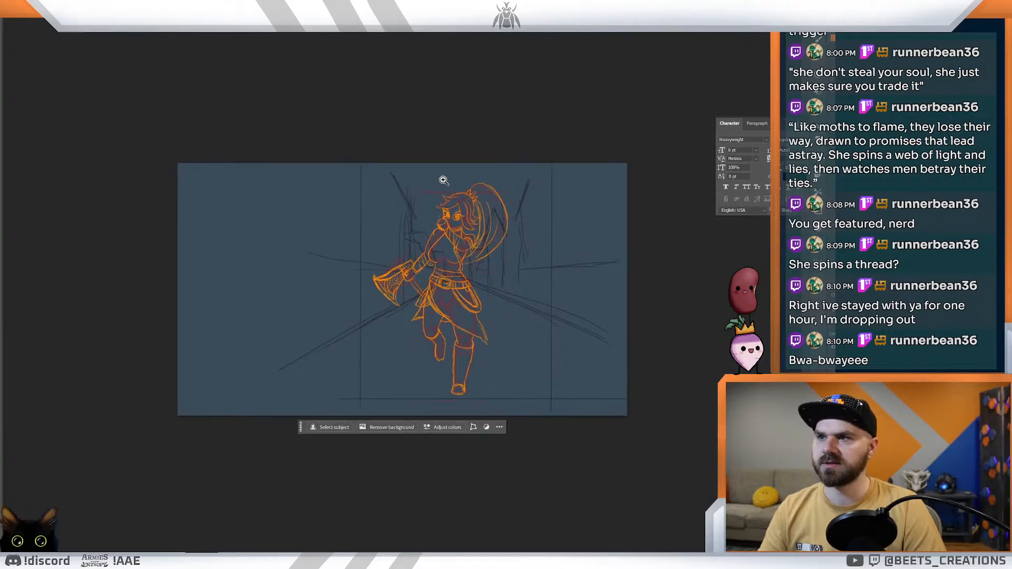
left_click(459, 215)
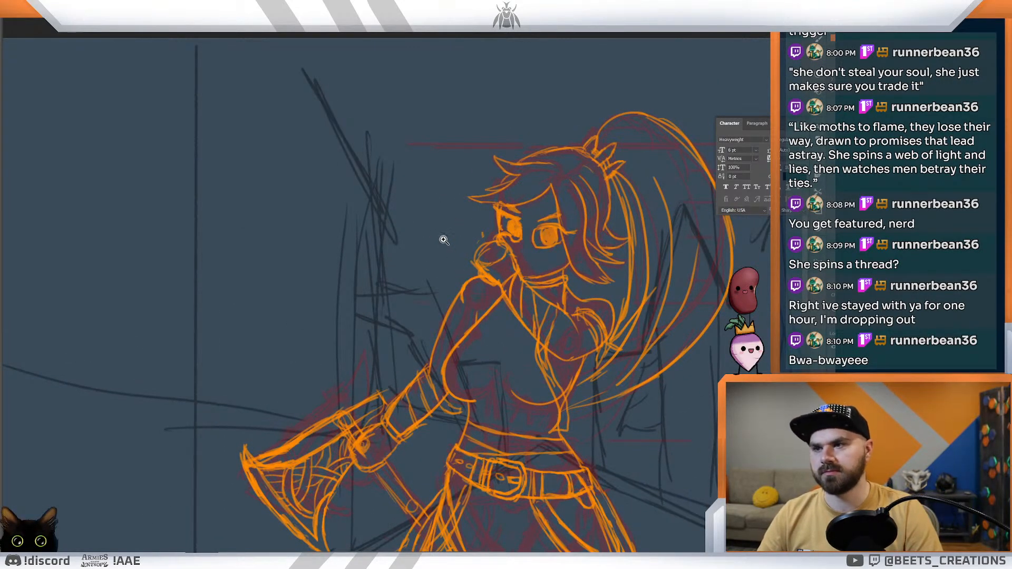
mouse_move(432, 346)
left_mouse_down()
mouse_move(443, 258)
mouse_move(536, 238)
mouse_move(478, 214)
left_mouse_up()
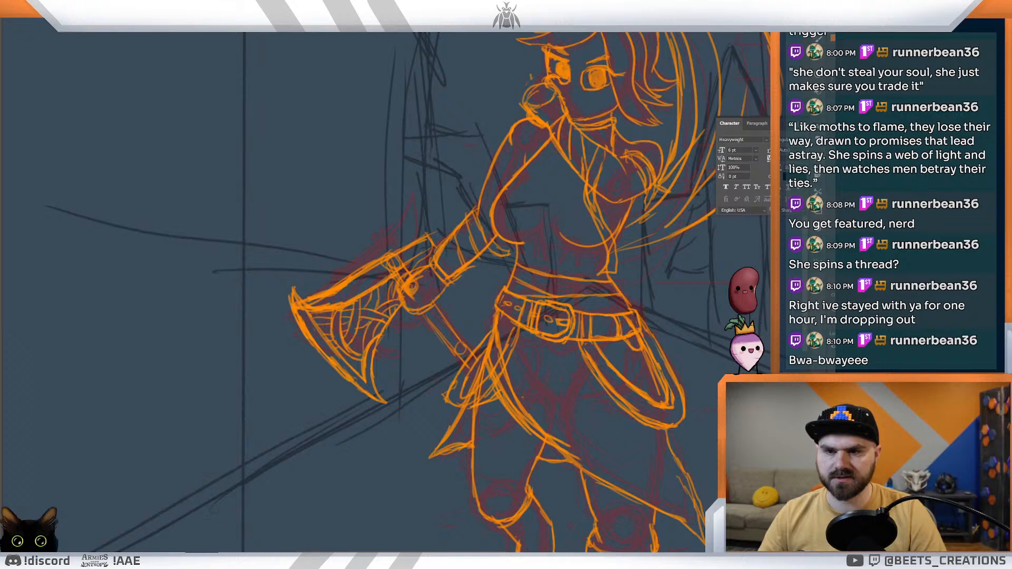
mouse_move(358, 417)
left_mouse_down()
mouse_move(608, 366)
mouse_move(672, 365)
left_mouse_up()
left_click_drag(354, 341, 369, 339)
left_click_drag(226, 369, 367, 376)
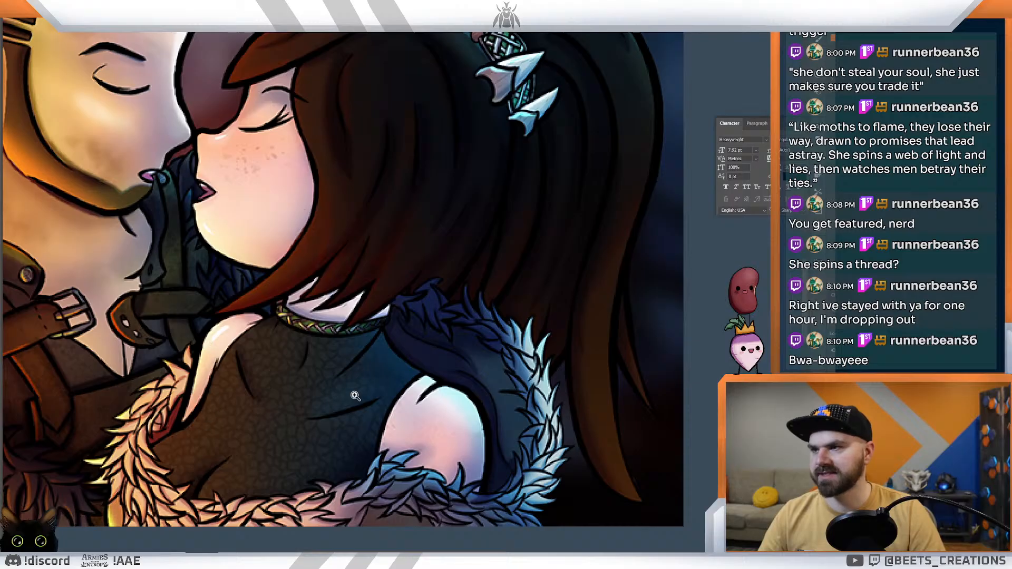
mouse_move(526, 344)
left_mouse_down()
mouse_move(486, 339)
mouse_move(505, 352)
mouse_move(498, 356)
left_mouse_up()
left_click_drag(579, 336, 329, 362)
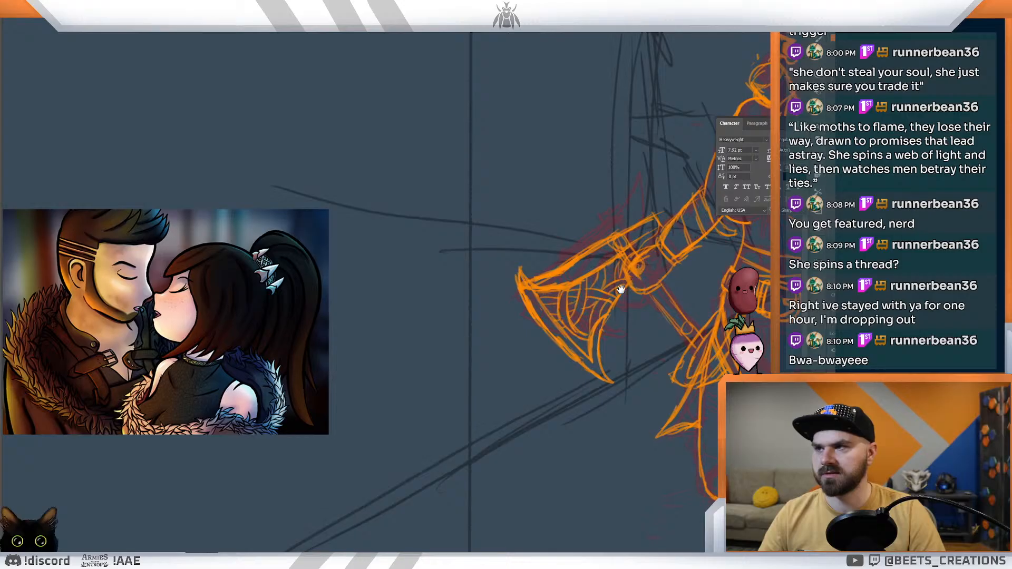
left_click_drag(635, 277, 373, 359)
left_click_drag(568, 283, 507, 330)
left_click_drag(491, 279, 498, 281)
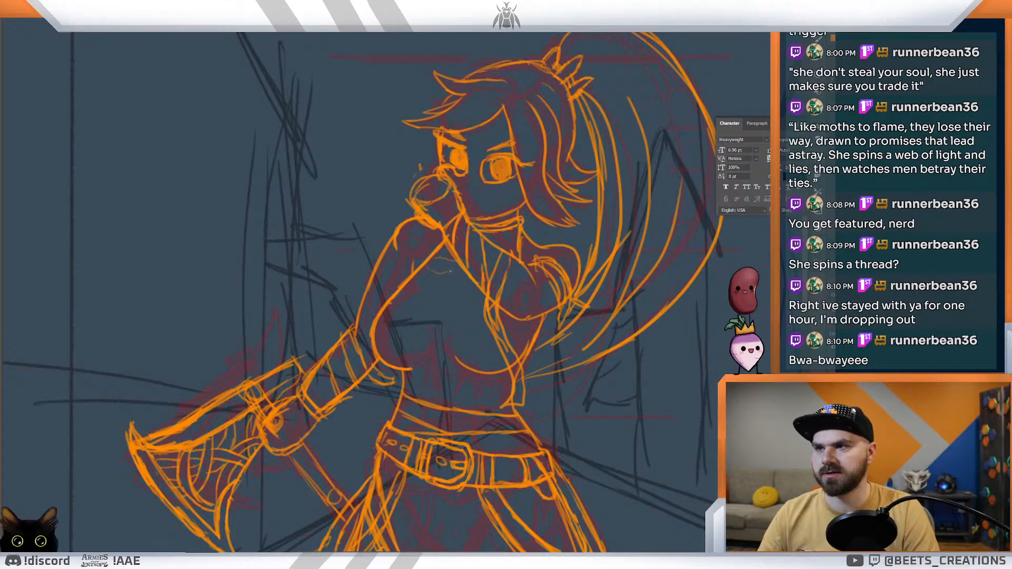
mouse_move(447, 268)
left_mouse_down()
mouse_move(457, 261)
mouse_move(436, 283)
mouse_move(467, 276)
mouse_move(407, 291)
mouse_move(485, 294)
mouse_move(463, 294)
left_mouse_up()
left_click_drag(462, 243, 490, 250)
left_click_drag(428, 235, 500, 246)
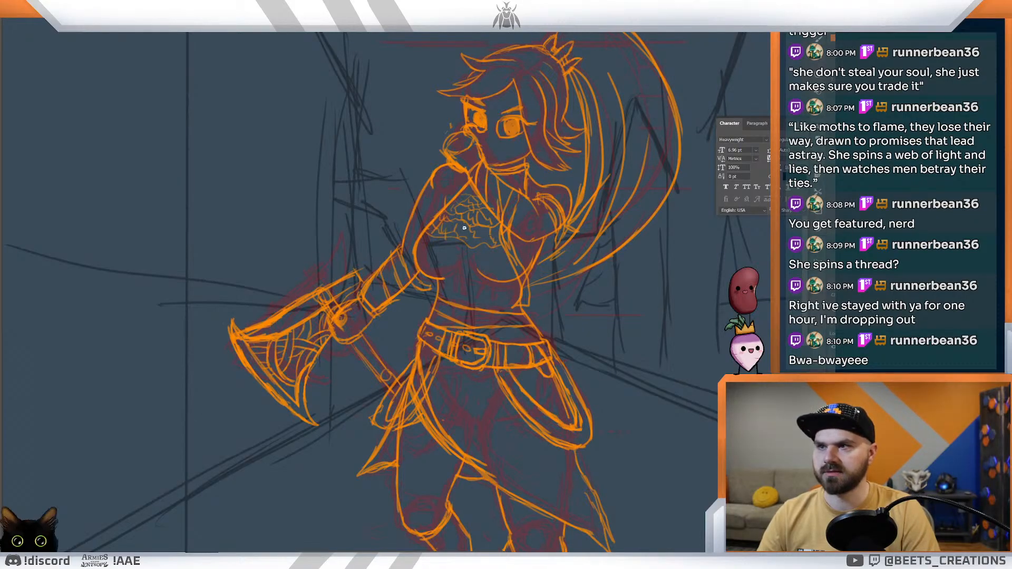
left_click_drag(502, 242, 484, 252)
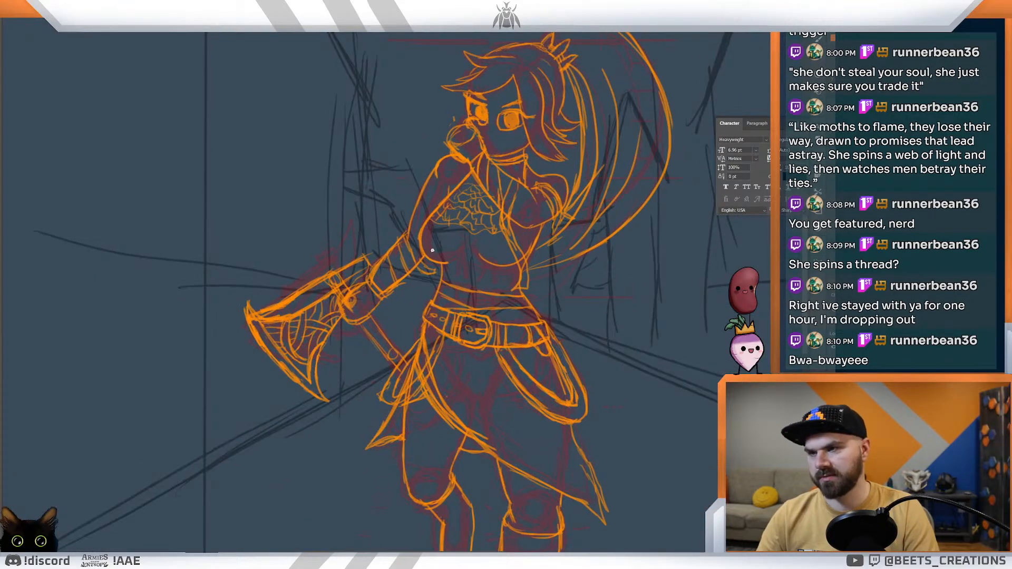
mouse_move(451, 240)
left_mouse_down()
mouse_move(506, 249)
mouse_move(461, 240)
mouse_move(493, 241)
mouse_move(466, 247)
mouse_move(478, 289)
mouse_move(521, 273)
left_mouse_up()
left_click_drag(444, 277, 520, 284)
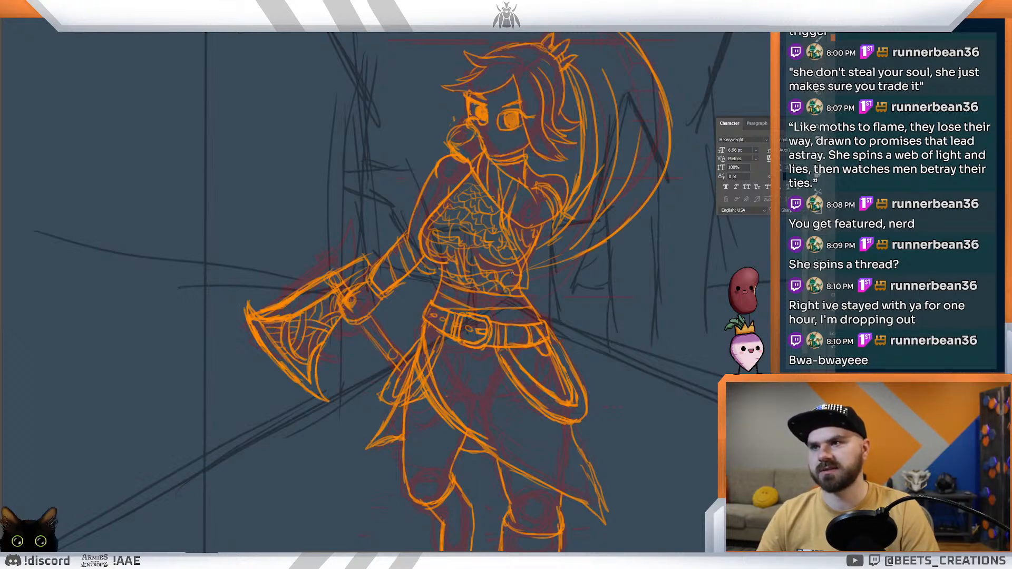
mouse_move(534, 273)
left_mouse_down()
mouse_move(502, 245)
mouse_move(470, 256)
left_mouse_up()
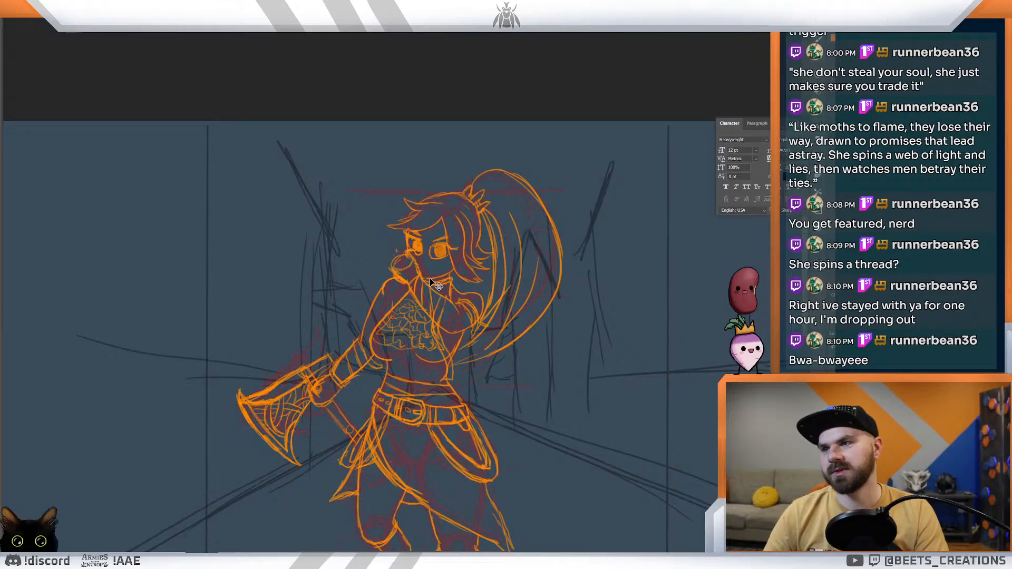
key("ctrl+z")
key("ctrl+z")
key("ctrl+z")
key("ctrl+z")
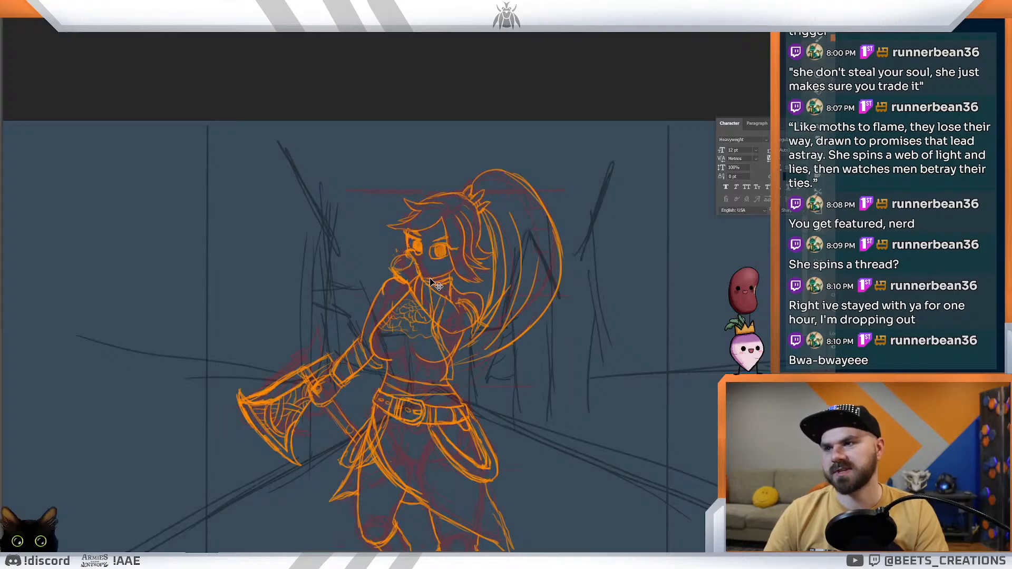
key("ctrl+z")
Step: Draw a curved cuff beneath the knee band on the straight leg's boot
mouse_move(419, 303)
left_mouse_down()
mouse_move(437, 318)
mouse_move(413, 321)
mouse_move(423, 326)
mouse_move(380, 314)
mouse_move(382, 280)
left_mouse_up()
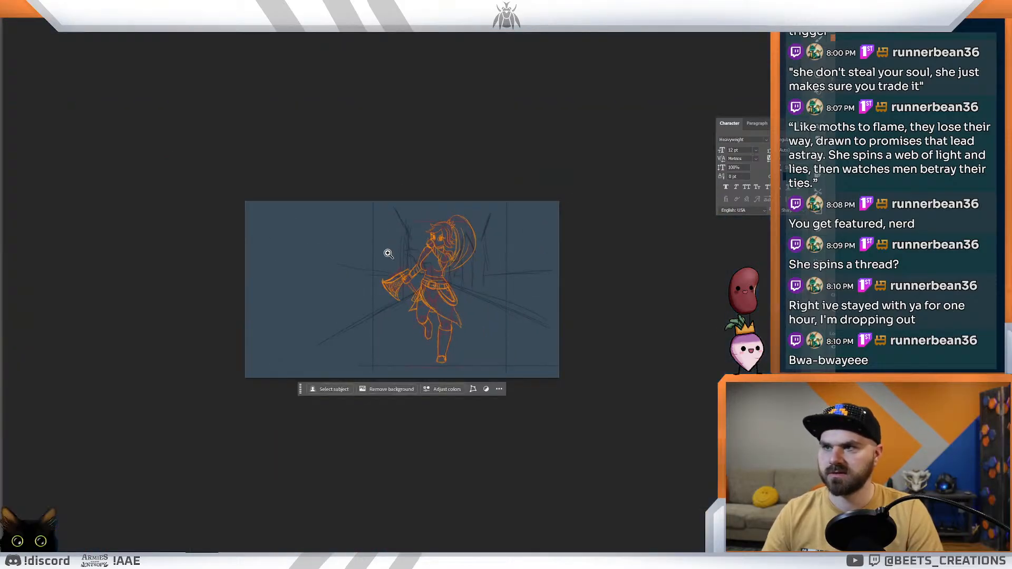
left_click_drag(401, 276, 452, 320)
left_click_drag(552, 424, 517, 294)
mouse_move(524, 347)
left_mouse_down()
mouse_move(502, 319)
mouse_move(515, 335)
left_mouse_up()
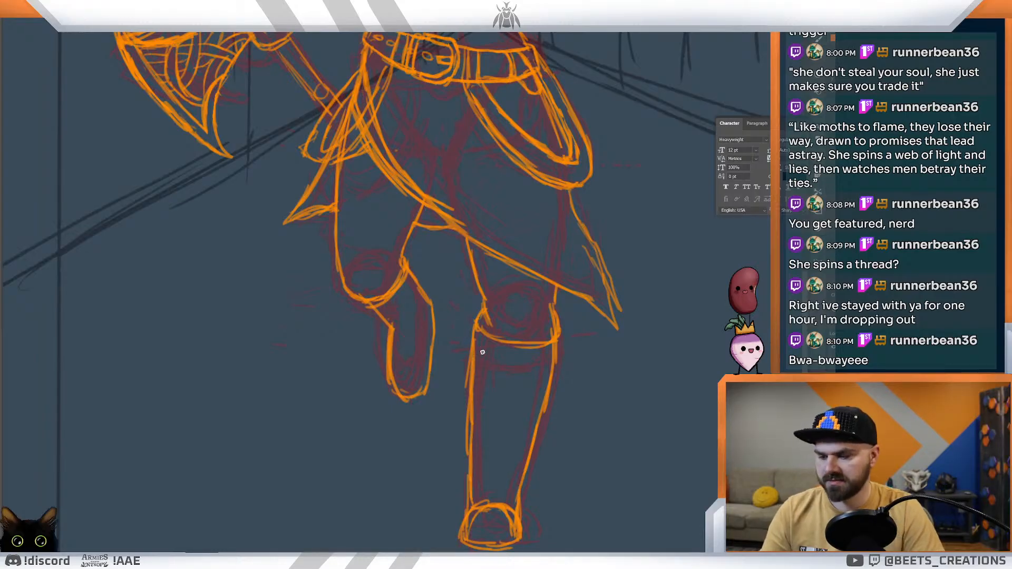
mouse_move(470, 346)
left_mouse_down()
mouse_move(491, 380)
mouse_move(547, 375)
left_mouse_up()
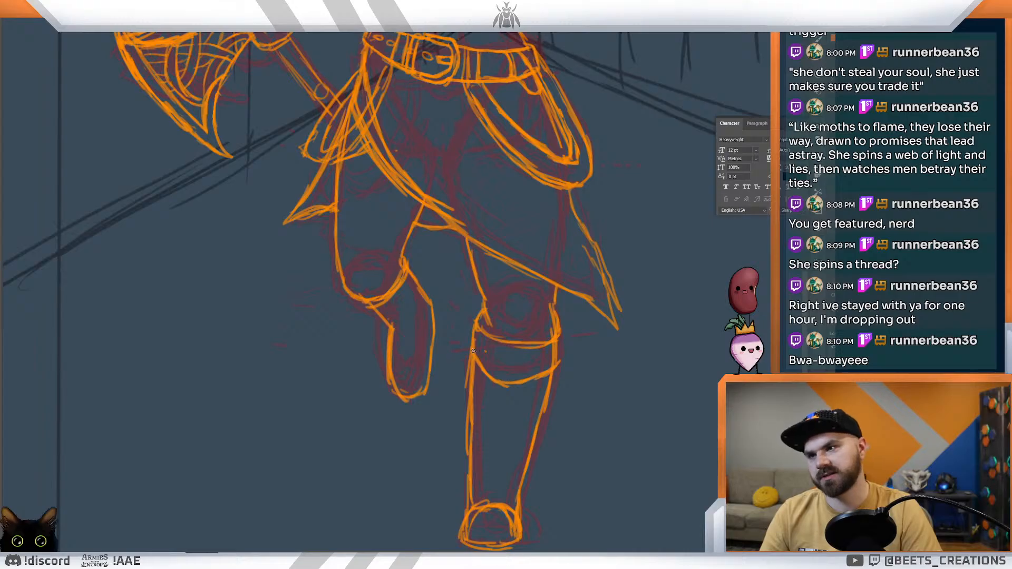
Step: Add a matching cuff to the raised leg's boot, round out its lower outline, and reinforce the straight leg's cuff
mouse_move(363, 301)
left_mouse_down()
mouse_move(390, 316)
mouse_move(401, 285)
mouse_move(439, 325)
mouse_move(436, 337)
left_mouse_up()
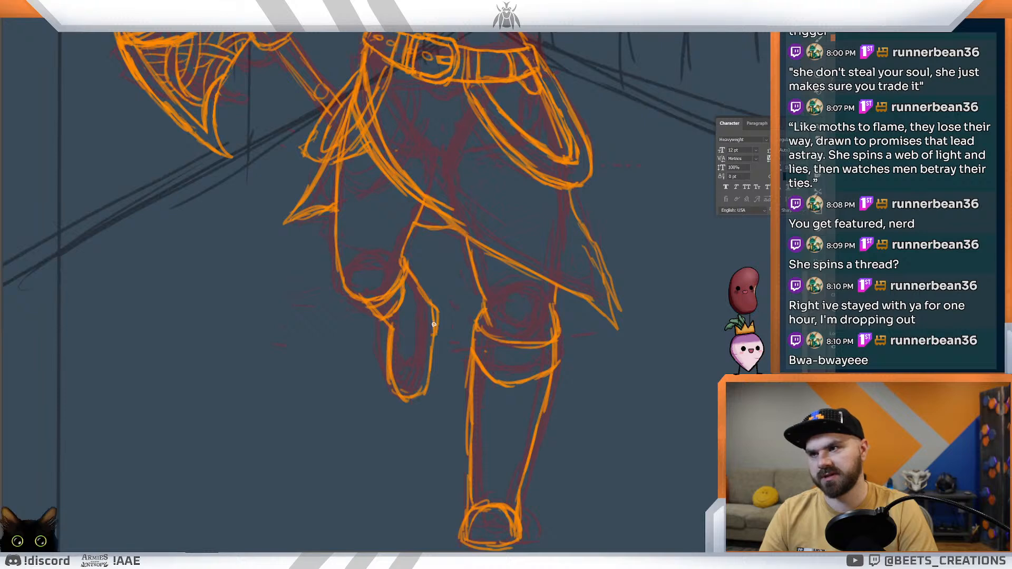
left_click_drag(424, 302, 434, 333)
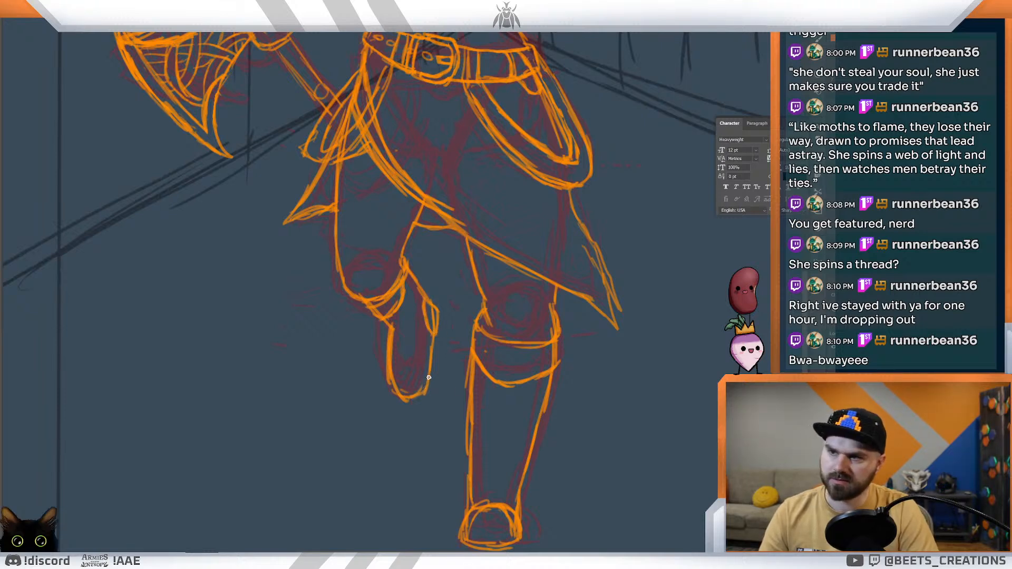
mouse_move(429, 373)
left_mouse_down()
mouse_move(426, 396)
mouse_move(435, 363)
mouse_move(428, 393)
left_mouse_up()
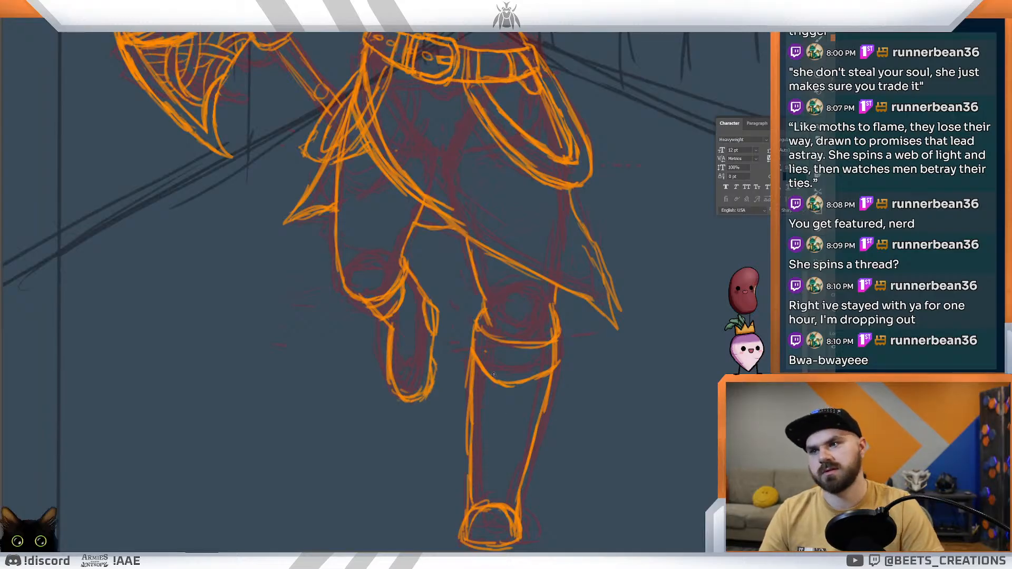
left_click_drag(512, 384, 552, 363)
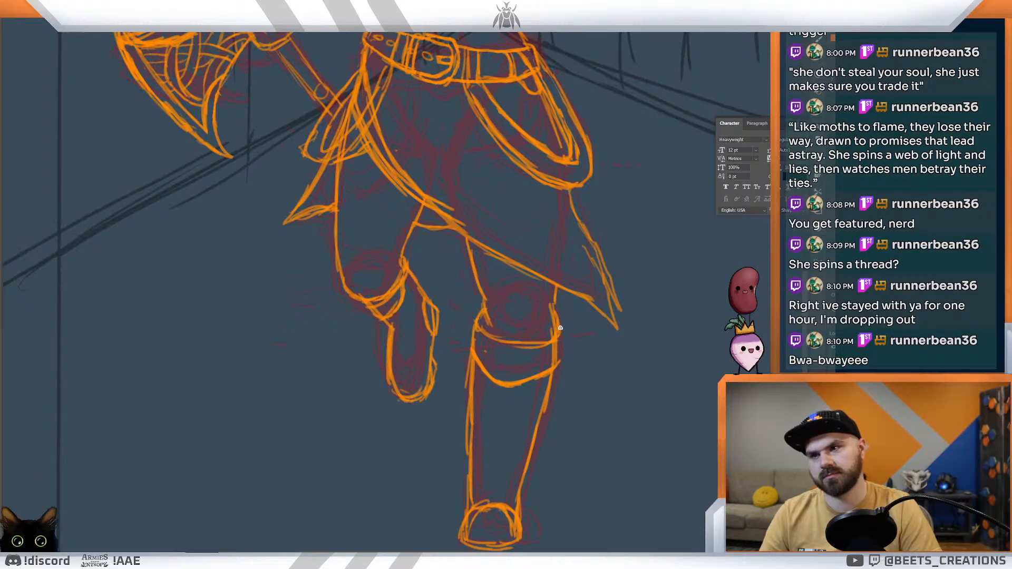
Step: Thicken the straight leg's boot cuff by adding rim strokes along both of its sides below the knee
left_click_drag(558, 327, 558, 370)
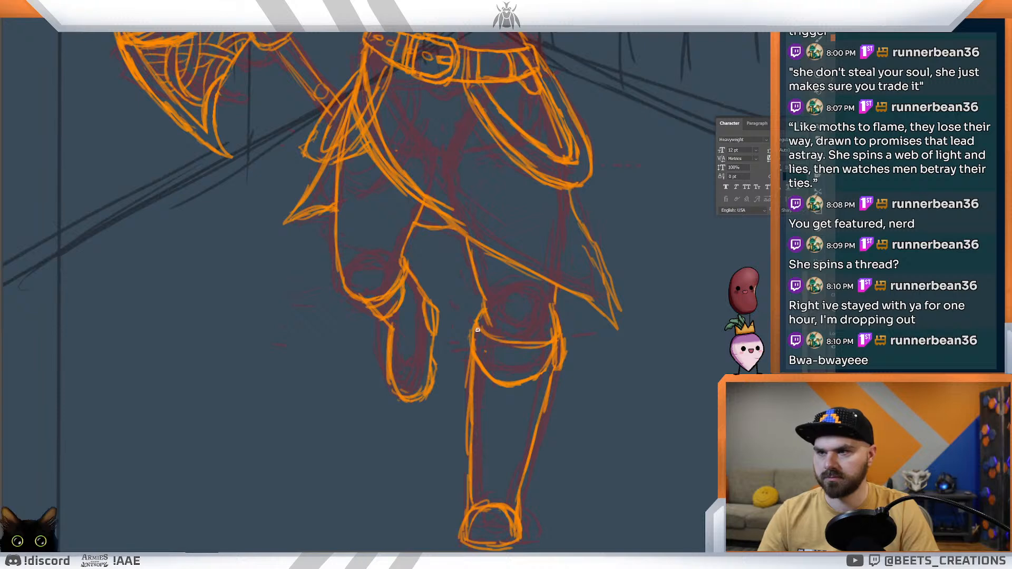
mouse_move(474, 340)
left_mouse_down()
mouse_move(479, 370)
mouse_move(476, 332)
left_mouse_up()
left_click_drag(480, 371, 482, 375)
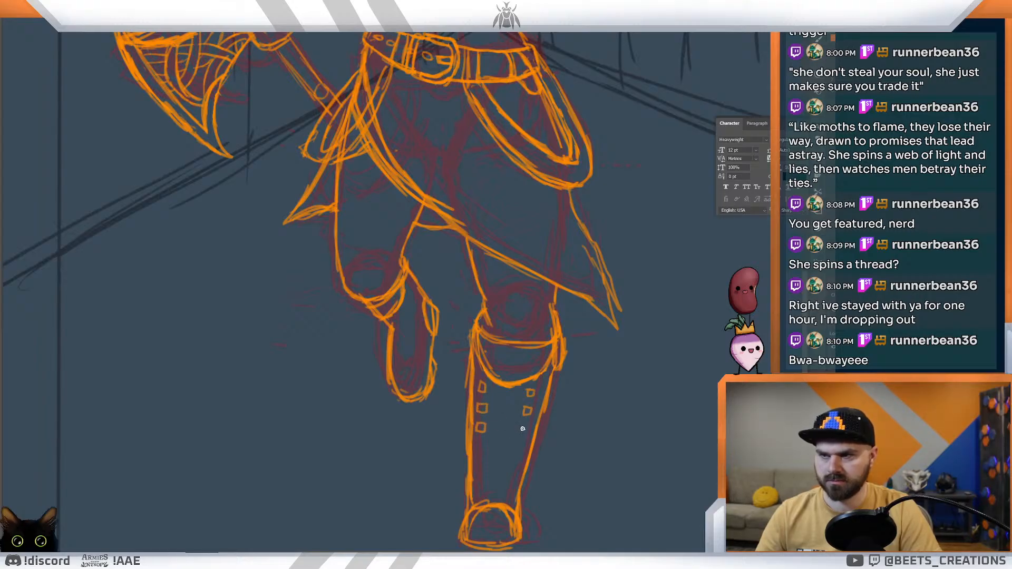
Step: Draw two columns of small square eyelets down the straight leg's boot shaft, with a band across the ankle above the toe
mouse_move(477, 440)
left_mouse_down()
mouse_move(527, 447)
mouse_move(522, 439)
mouse_move(523, 467)
mouse_move(518, 454)
mouse_move(482, 477)
mouse_move(522, 474)
left_mouse_up()
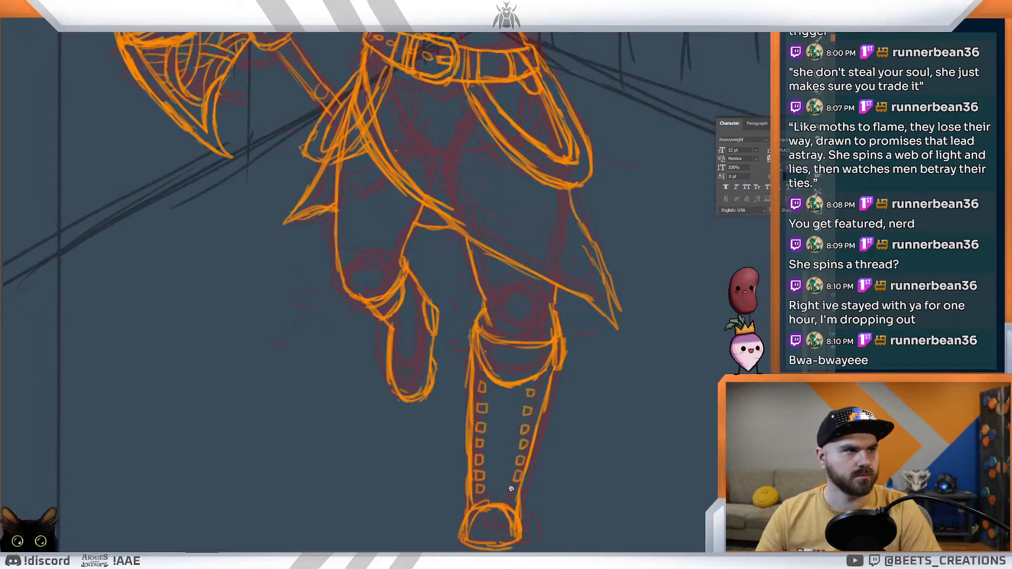
left_click_drag(511, 488, 507, 488)
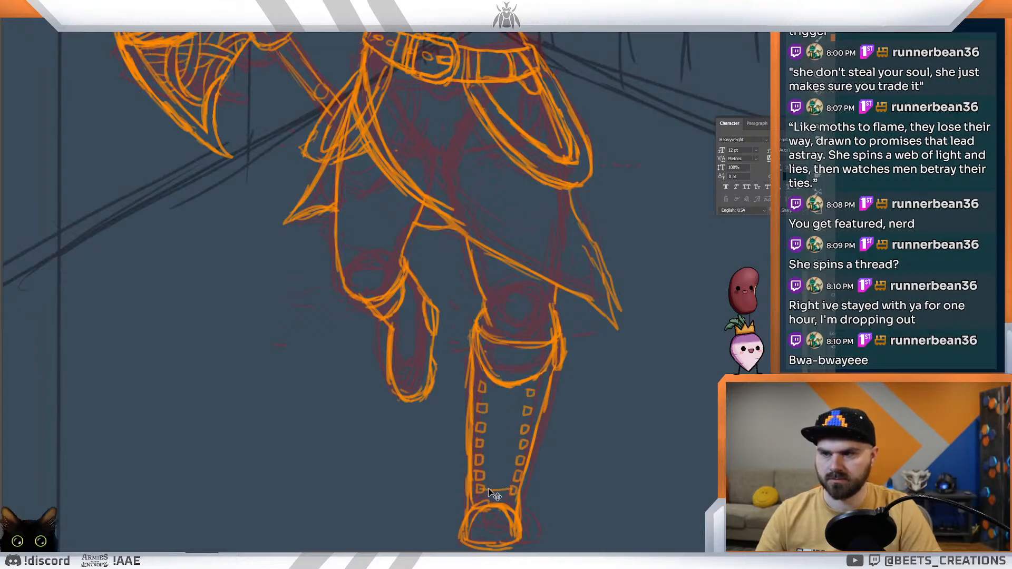
key("ctrl+z")
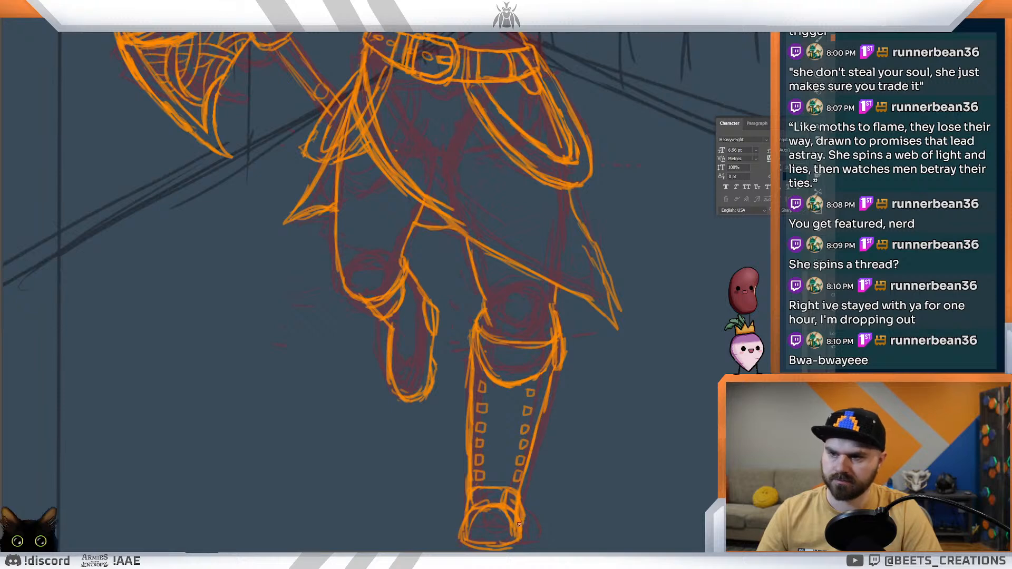
Step: Draw crisscrossing laces between the two eyelet columns, from the ankle up to the cuff of the straight leg's boot
mouse_move(484, 476)
left_mouse_down()
mouse_move(519, 462)
mouse_move(520, 477)
left_mouse_up()
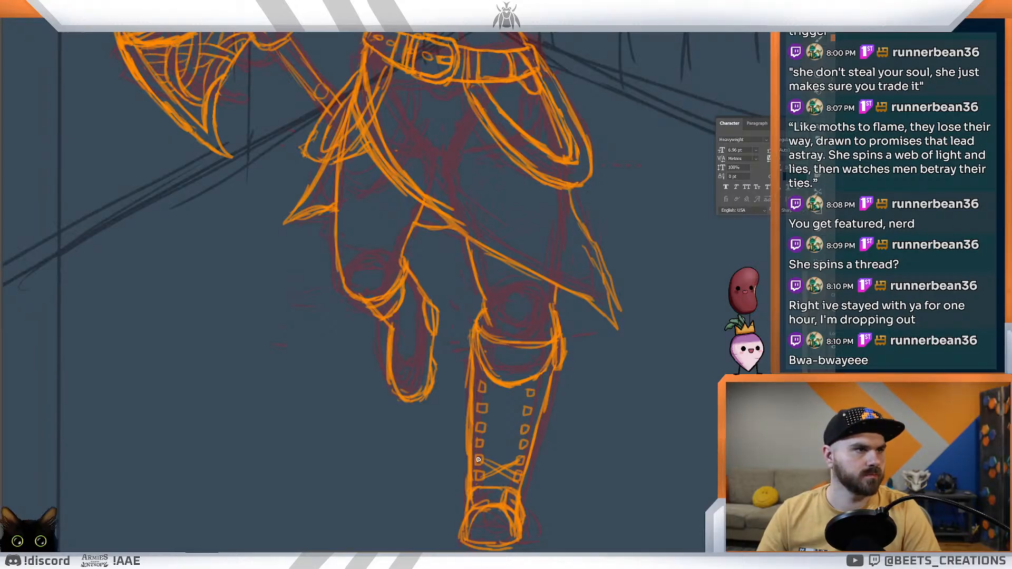
mouse_move(481, 452)
left_mouse_down()
mouse_move(522, 445)
mouse_move(507, 457)
mouse_move(519, 464)
left_mouse_up()
left_click_drag(483, 429, 527, 452)
mouse_move(484, 427)
left_mouse_down()
mouse_move(528, 447)
mouse_move(513, 443)
mouse_move(526, 435)
left_mouse_up()
mouse_move(484, 408)
left_mouse_down()
mouse_move(516, 428)
mouse_move(533, 392)
mouse_move(537, 415)
left_mouse_up()
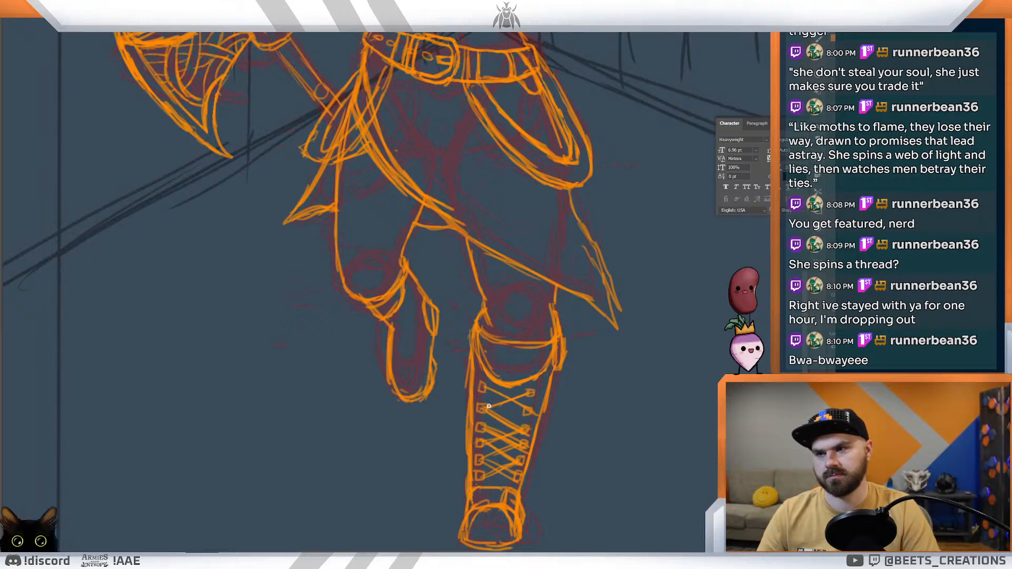
mouse_move(481, 388)
left_mouse_down()
mouse_move(533, 396)
mouse_move(472, 433)
left_mouse_up()
left_click_drag(541, 415, 497, 399)
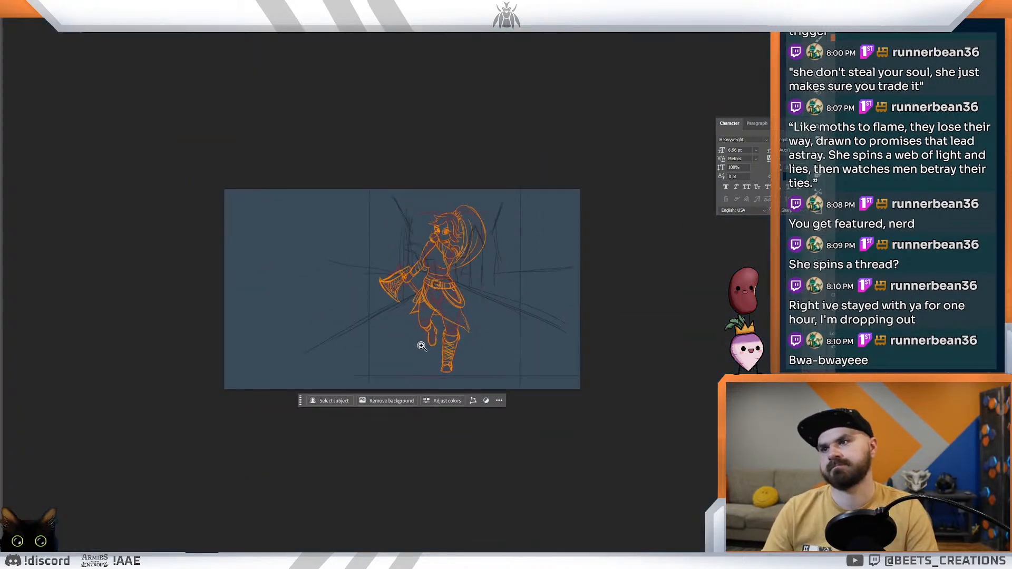
Step: Make a freehand selection around the raised leg's boot below its cuff
left_click_drag(415, 323, 454, 352)
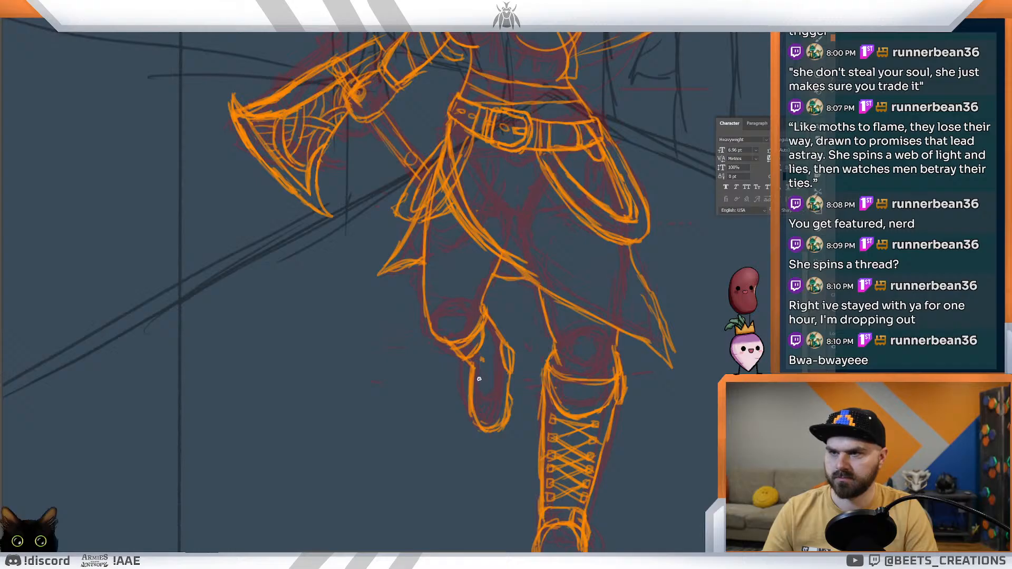
mouse_move(506, 334)
left_mouse_down()
mouse_move(477, 368)
mouse_move(509, 434)
mouse_move(507, 335)
left_mouse_up()
Step: Try to shorten the raised leg's boot and shift it toward the straight leg
key("ctrl+t")
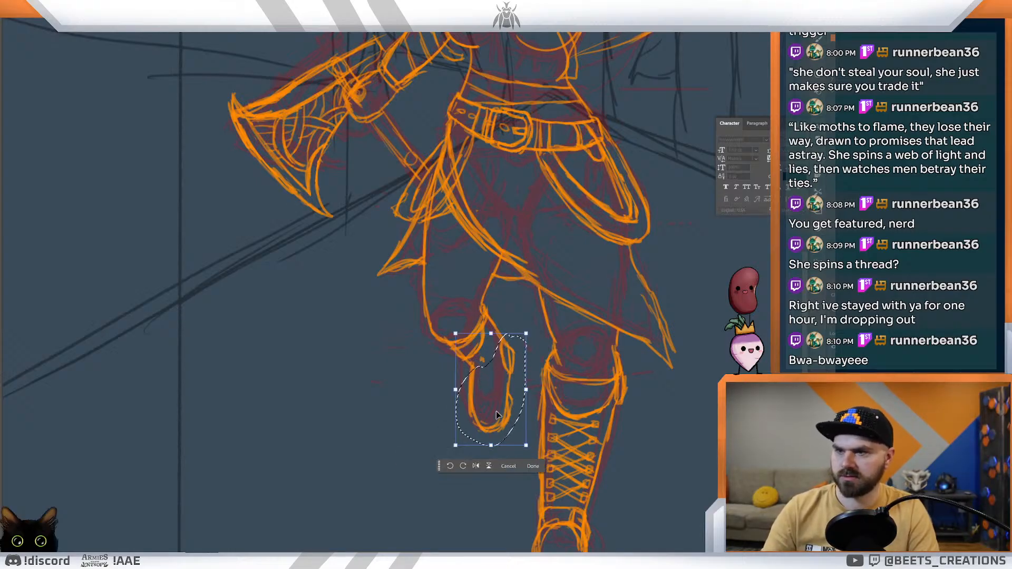
left_click_drag(493, 447, 496, 431)
key("Return")
left_click_drag(503, 389, 514, 404)
key("Return")
key("ctrl+d")
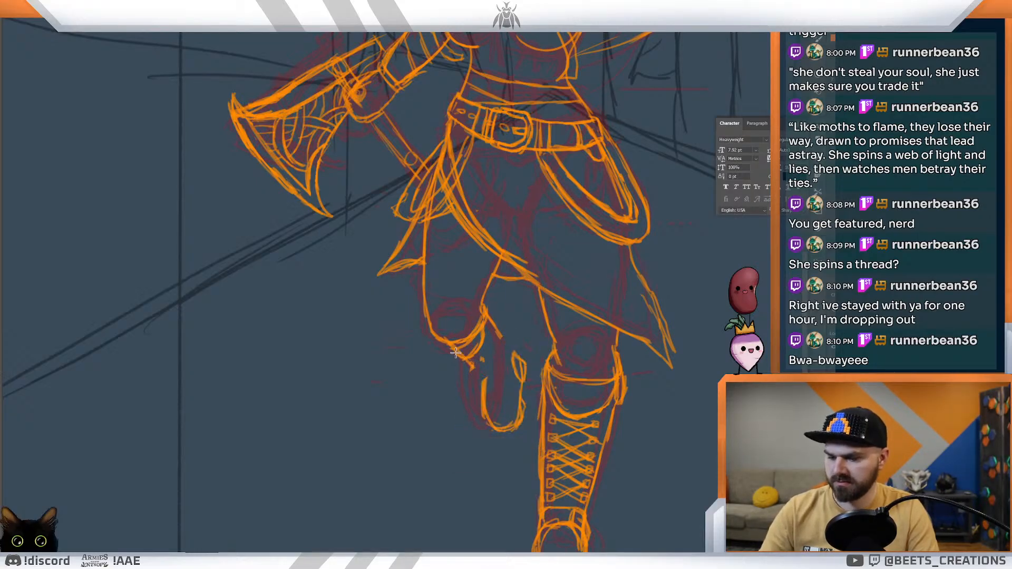
mouse_move(498, 336)
left_mouse_down()
mouse_move(515, 358)
mouse_move(483, 359)
mouse_move(493, 375)
mouse_move(476, 375)
mouse_move(488, 385)
left_mouse_up()
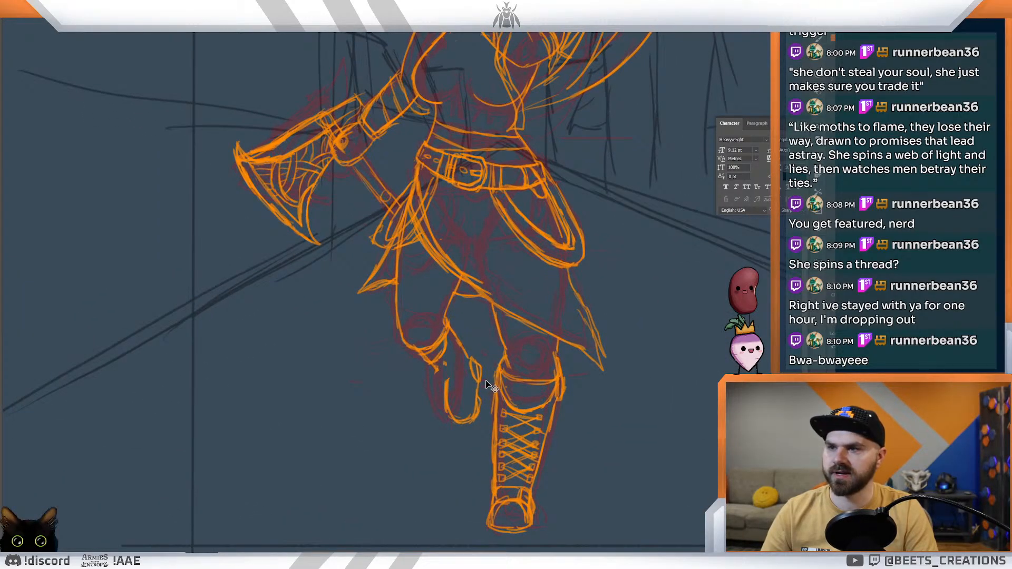
key("ctrl+z")
key("ctrl+z")
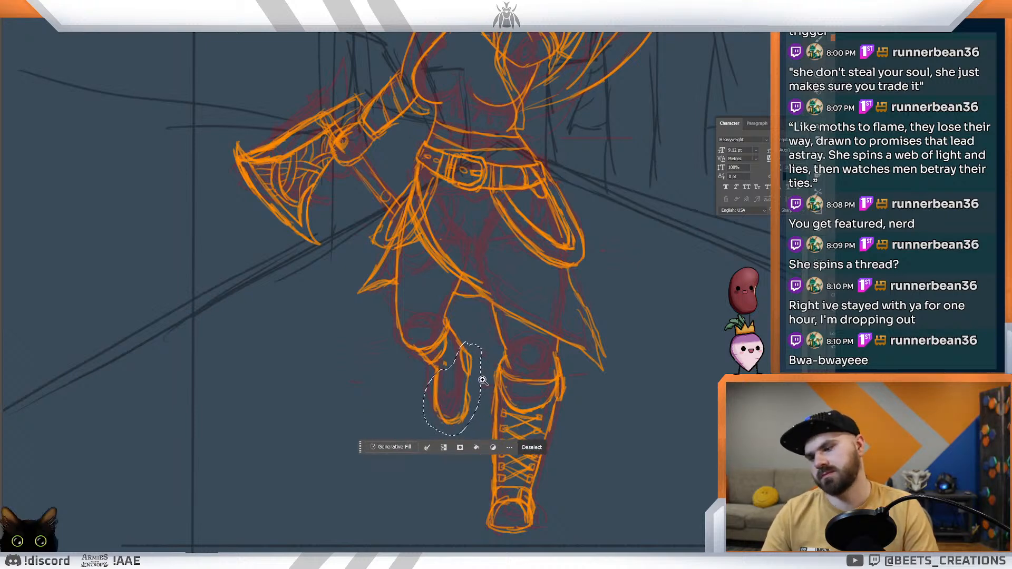
Step: Shrink and slightly tilt the selected raised boot, nudge it toward the straight leg and slightly downward, and clear the selection
key("ctrl+t")
left_click_drag(453, 439, 448, 427)
left_click_drag(482, 385, 472, 381)
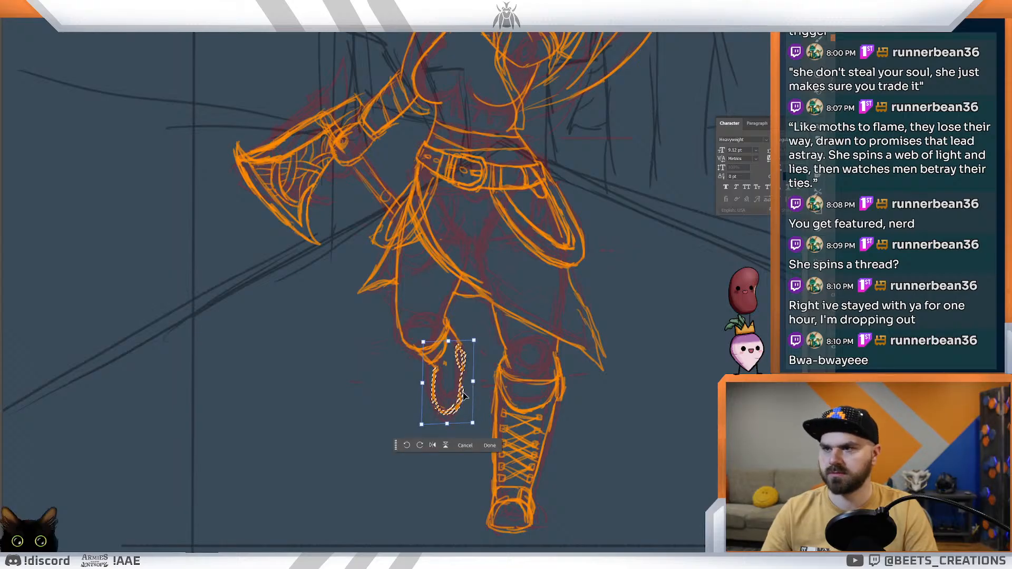
key("Right")
key("Right")
key("Right")
key("Right")
key("Right")
key("Right")
key("Right")
key("Right")
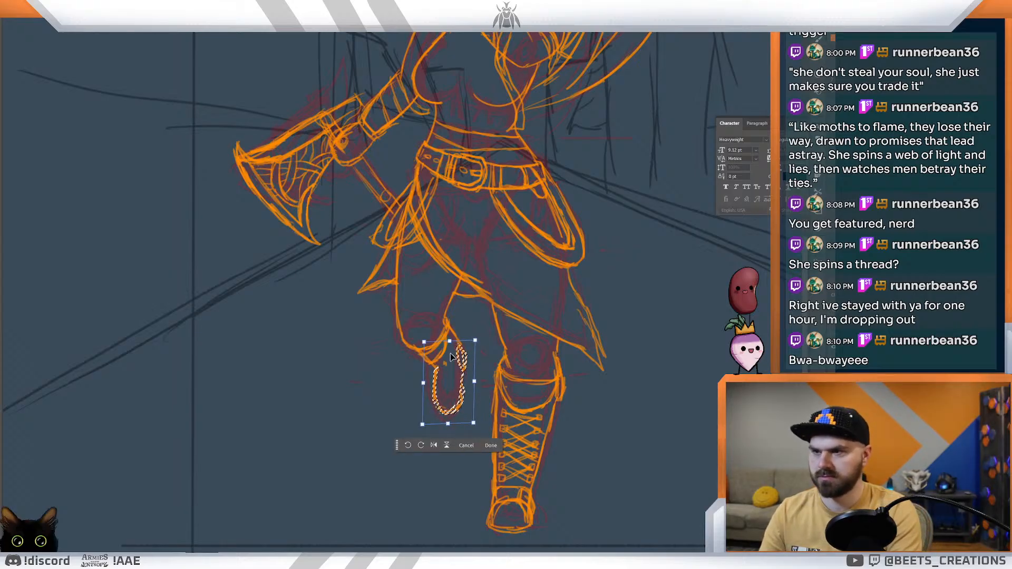
key("Right")
key("Right")
key("Right")
key("Right")
key("Right")
key("Right")
key("Right")
key("Right")
key("Right")
key("Right")
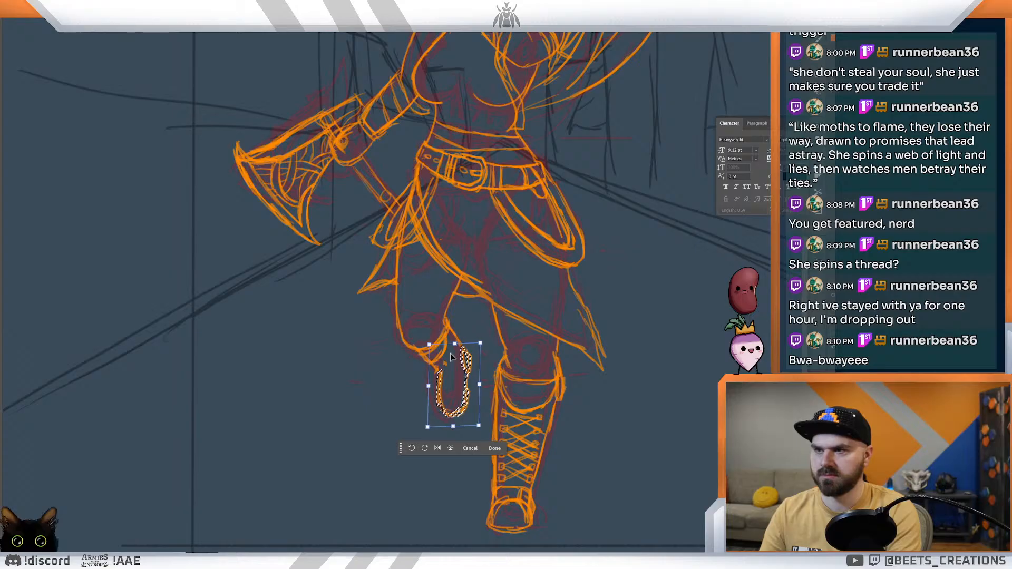
key("Down")
key("Down")
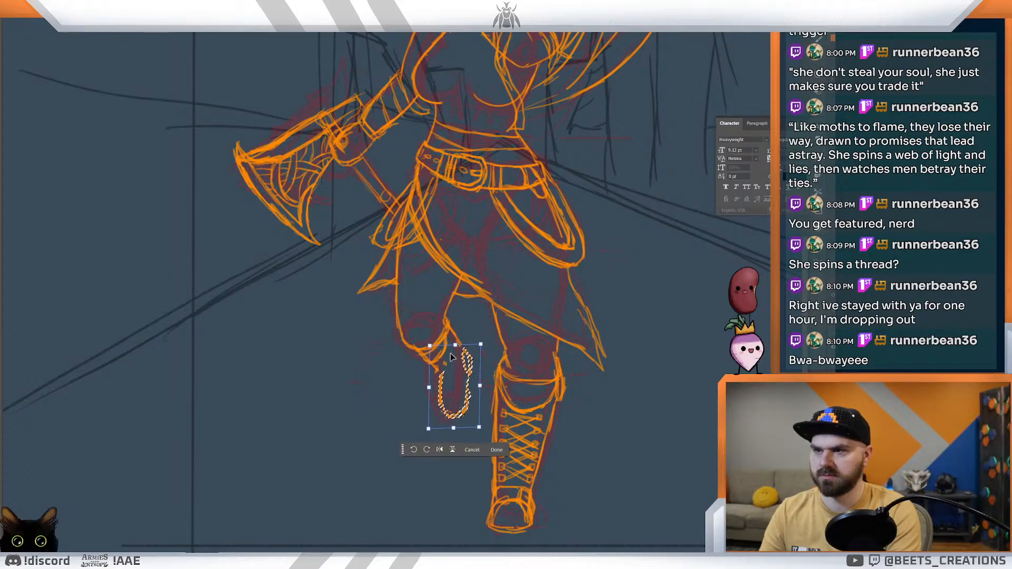
key("Return")
key("ctrl+d")
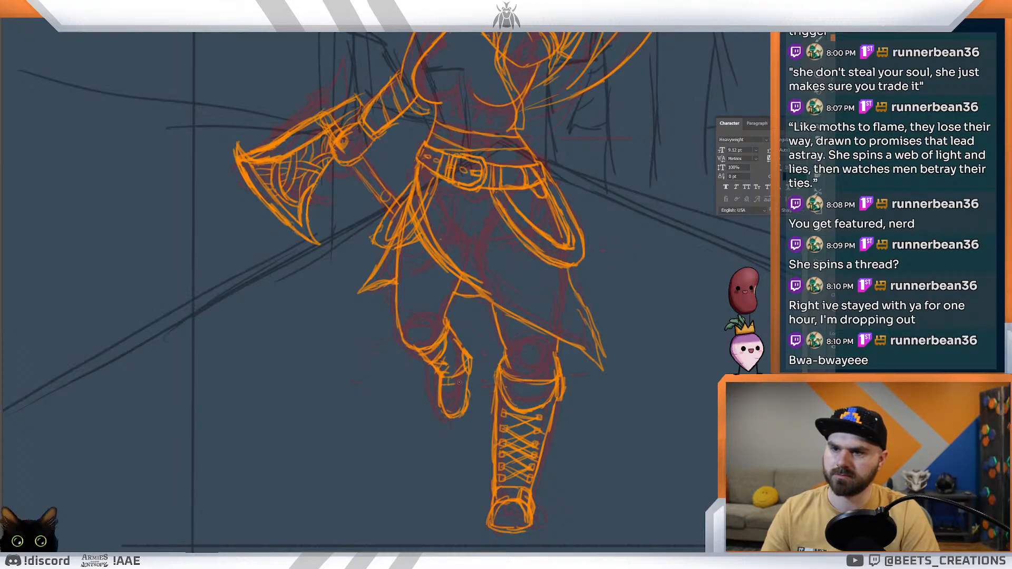
Step: Make a freehand selection around the rounded form in front of the character's mouth
left_click_drag(481, 355, 446, 325)
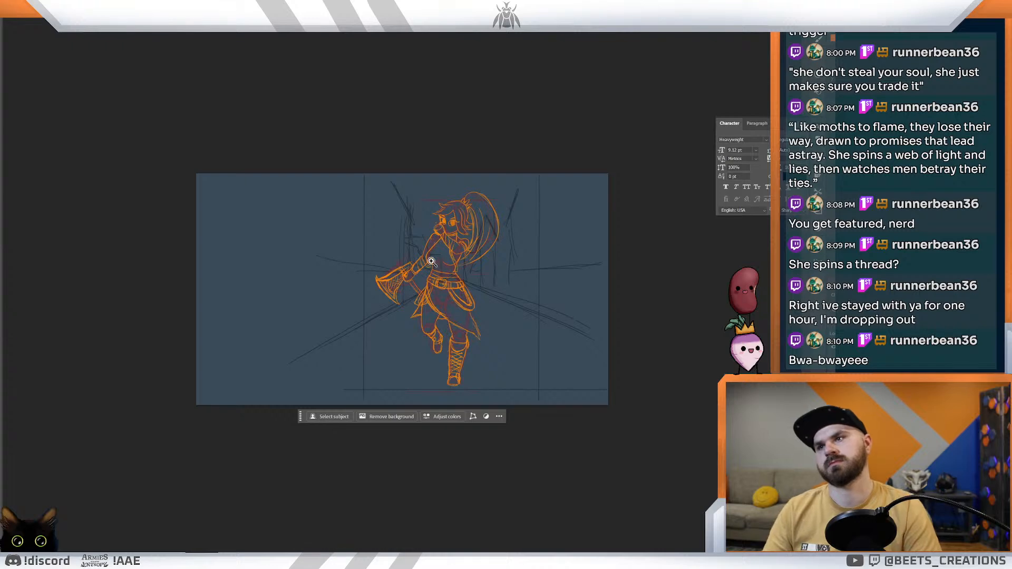
left_click(410, 255)
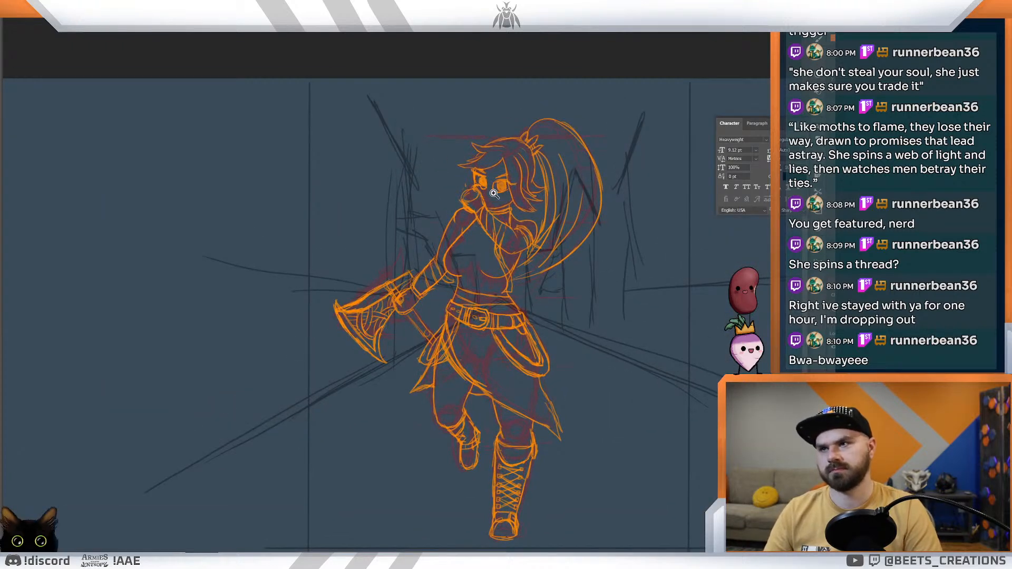
left_click_drag(486, 190, 486, 228)
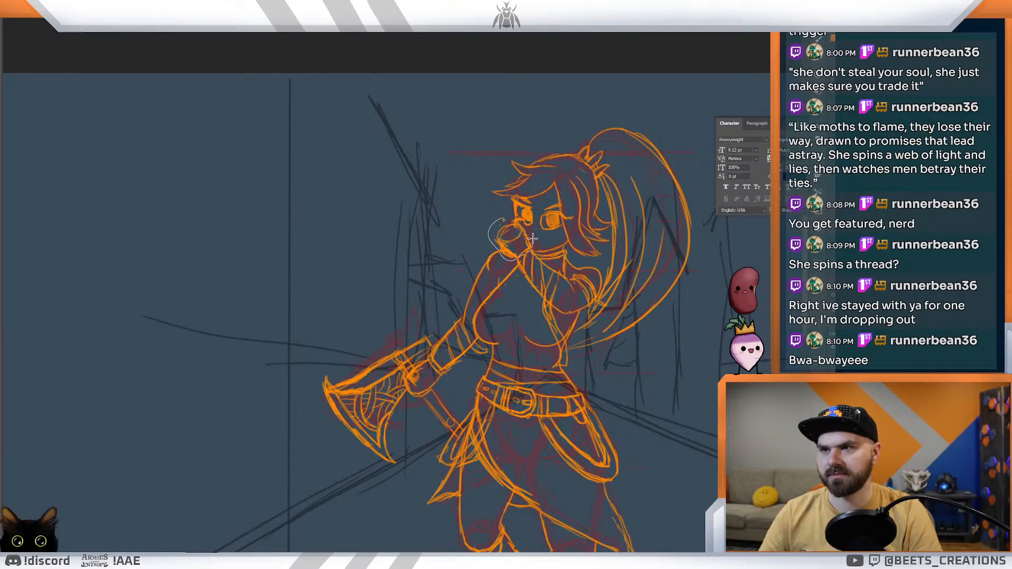
mouse_move(502, 217)
left_mouse_down()
mouse_move(479, 207)
mouse_move(521, 253)
mouse_move(531, 248)
left_mouse_up()
key("ctrl+t")
key("Return")
key("Return")
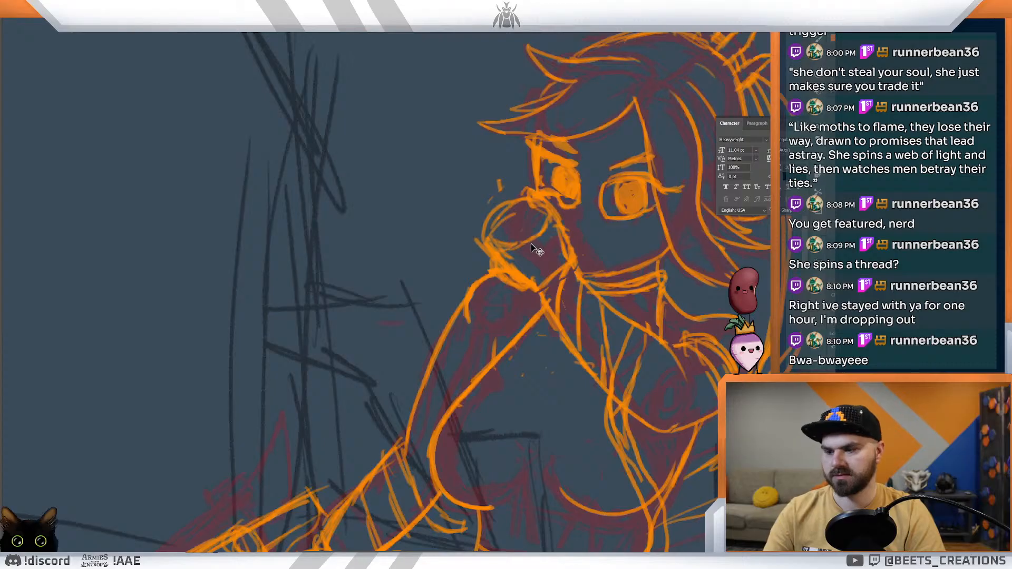
key("ctrl+t")
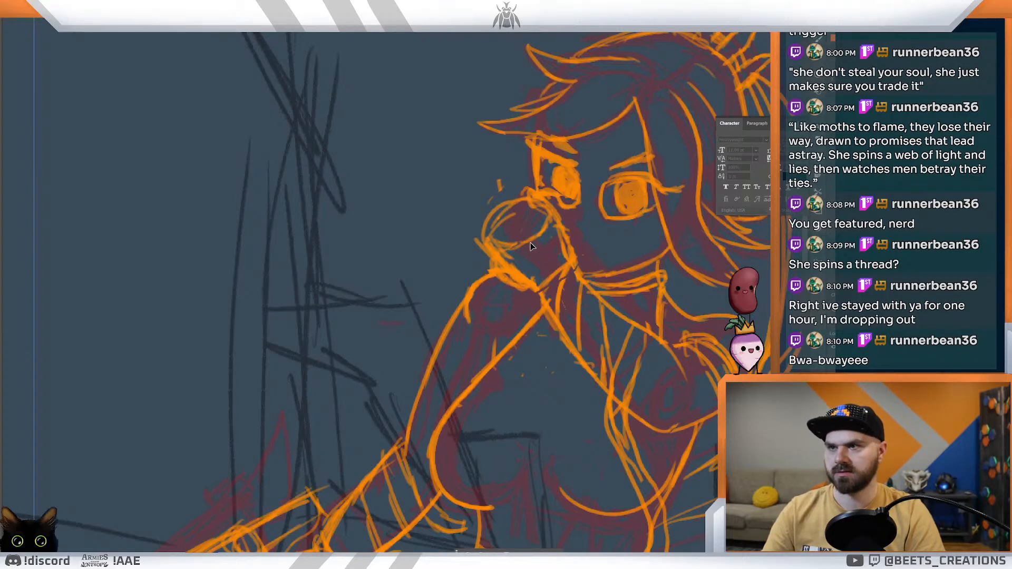
key("Return")
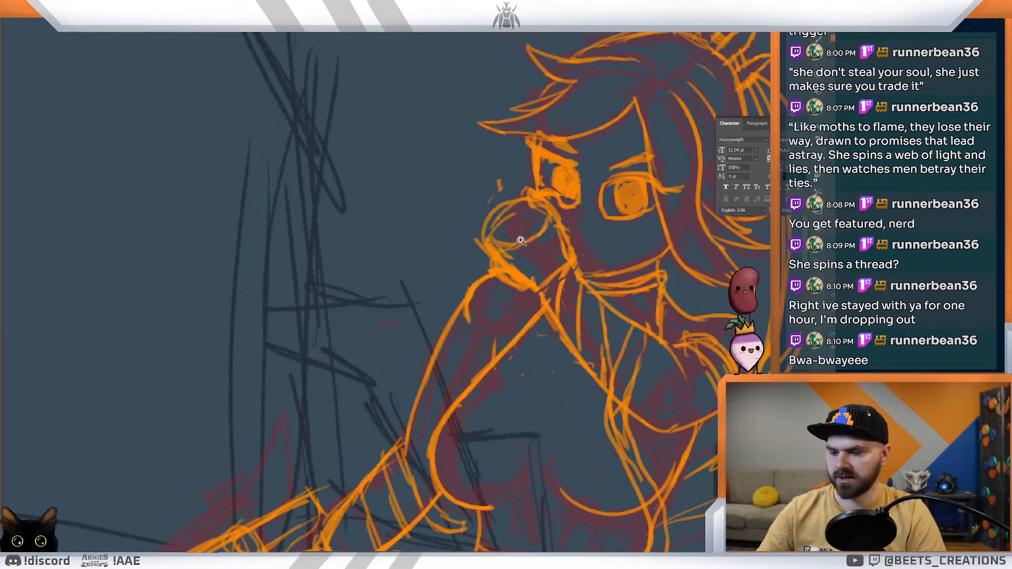
Step: Scale down the selected rounded form in front of the mouth and fine-tune its proportions
key("ctrl+t")
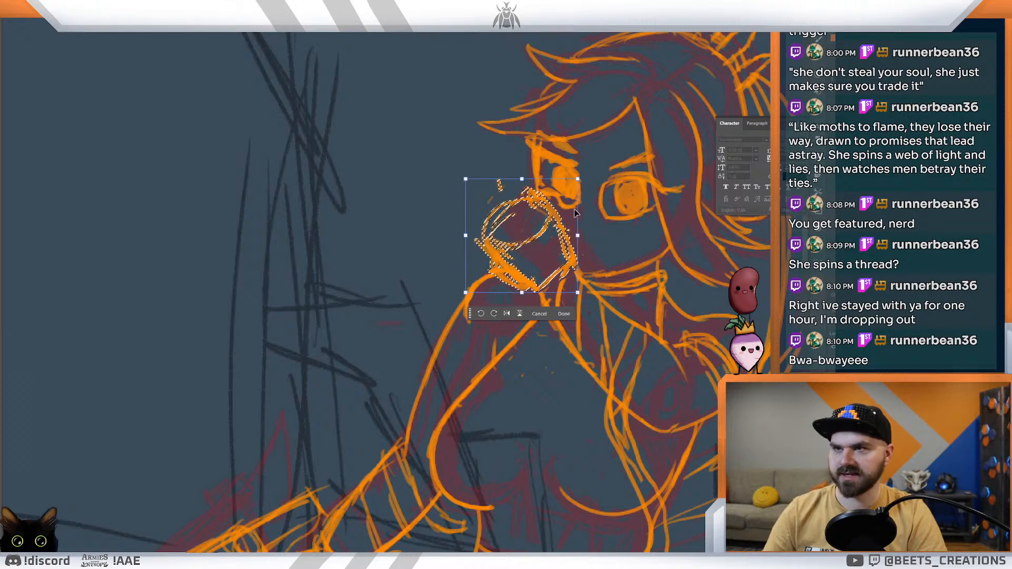
left_click_drag(466, 291, 484, 280)
left_click_drag(537, 238, 535, 242)
left_click_drag(577, 183, 578, 181)
key("ctrl+space")
key("Return")
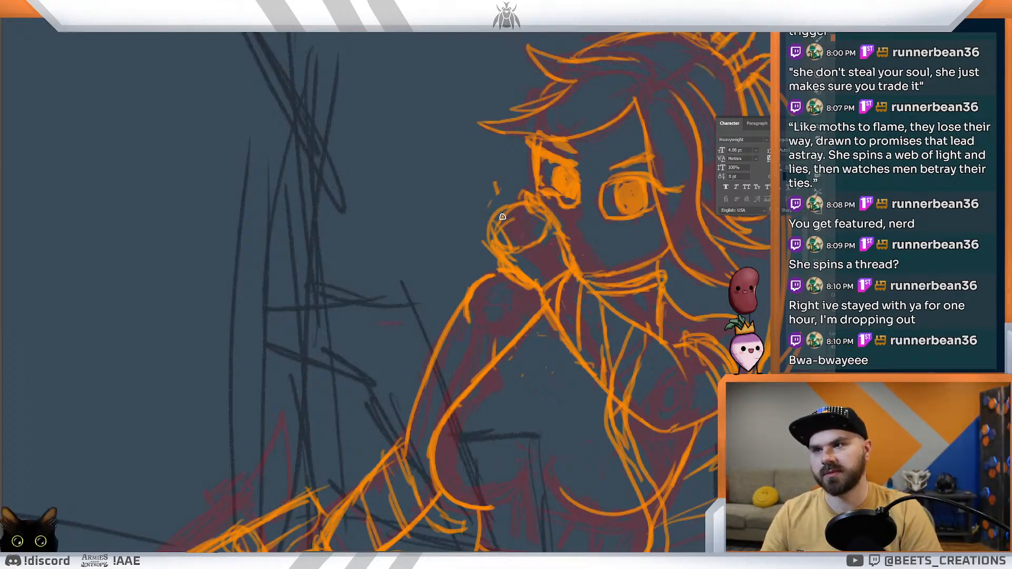
Step: Draw curved contour lines across the rounded form in front of the mouth and reinforce its lower edge
left_click_drag(500, 212, 522, 249)
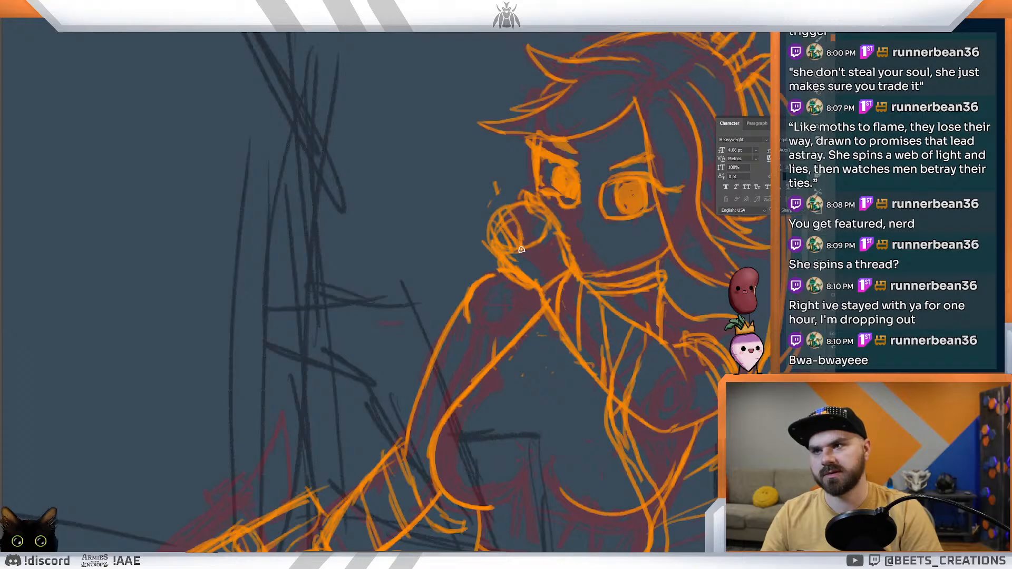
mouse_move(516, 206)
left_mouse_down()
mouse_move(526, 239)
mouse_move(528, 218)
left_mouse_up()
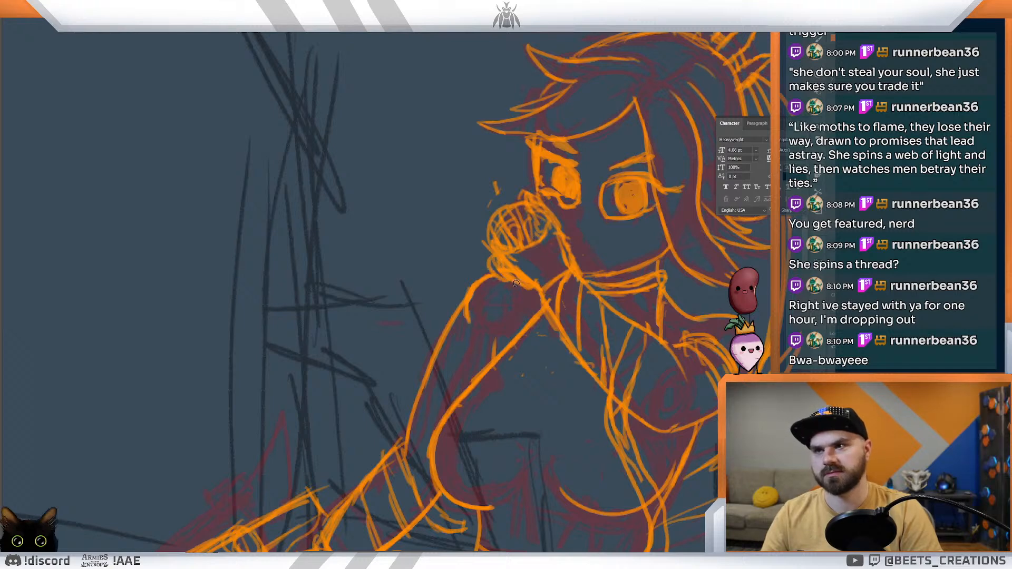
left_click_drag(587, 263, 557, 232)
left_click_drag(490, 250, 509, 271)
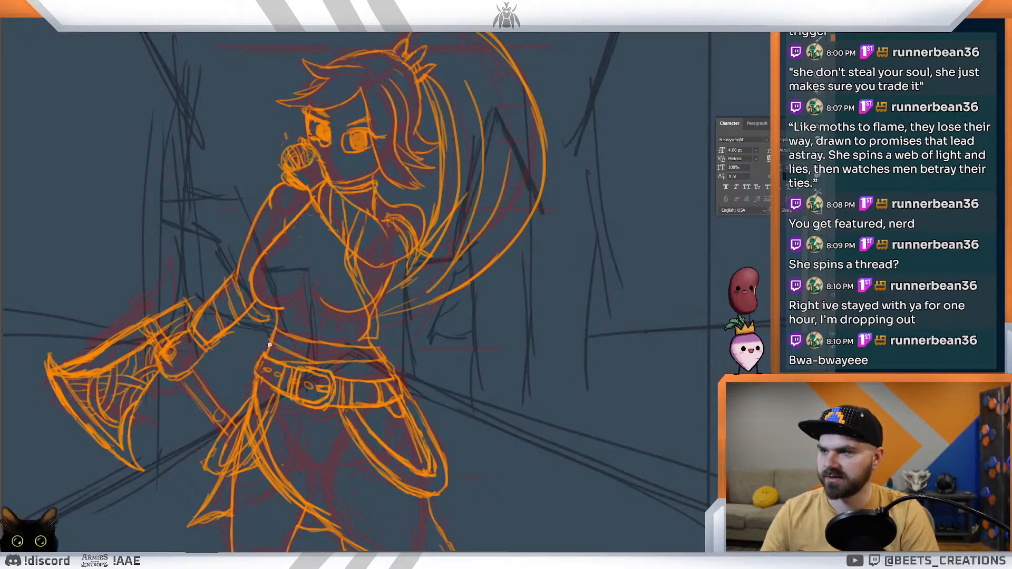
Step: Examine the whole character within the scene and the axe grip and belt area up close
left_click_drag(345, 341, 318, 326)
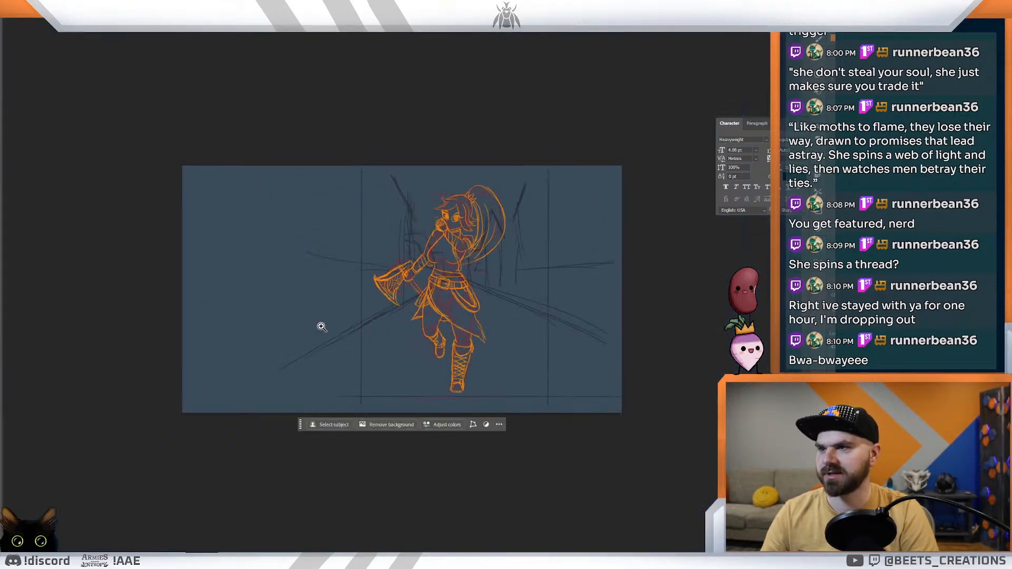
mouse_move(510, 278)
left_mouse_down()
mouse_move(490, 274)
mouse_move(517, 304)
left_mouse_up()
left_click_drag(230, 260, 316, 302)
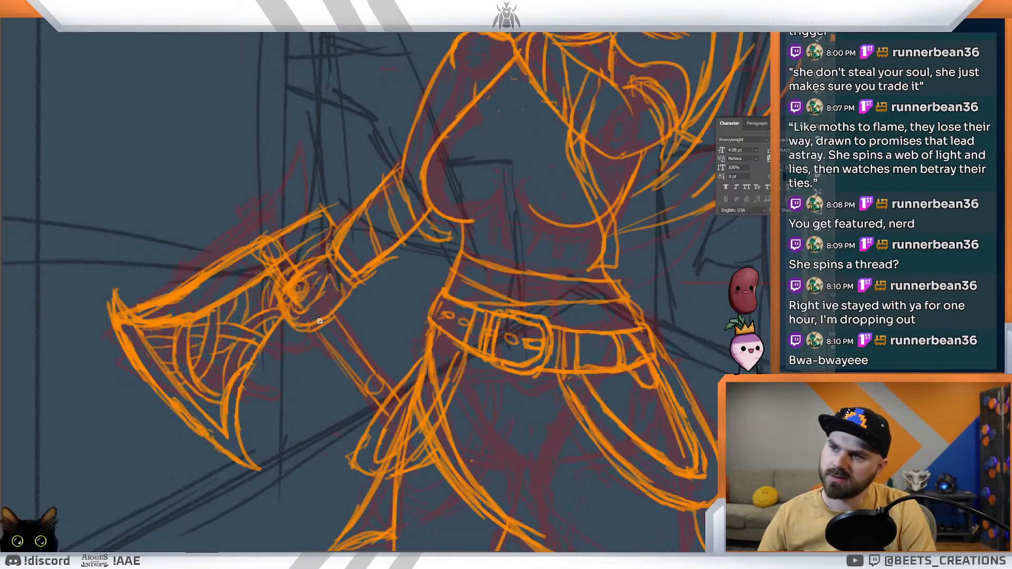
left_click_drag(364, 308, 349, 280)
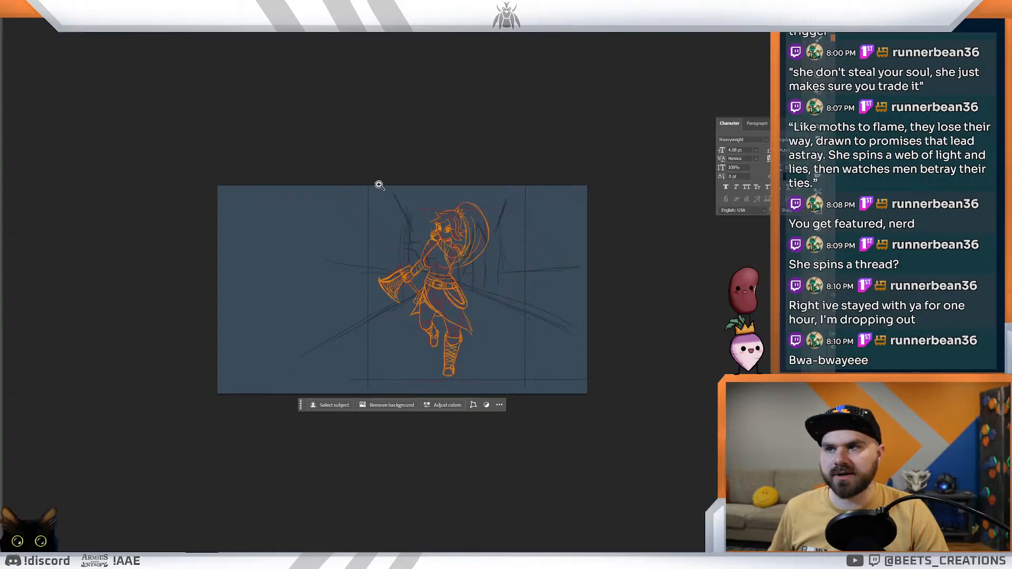
left_click(403, 165)
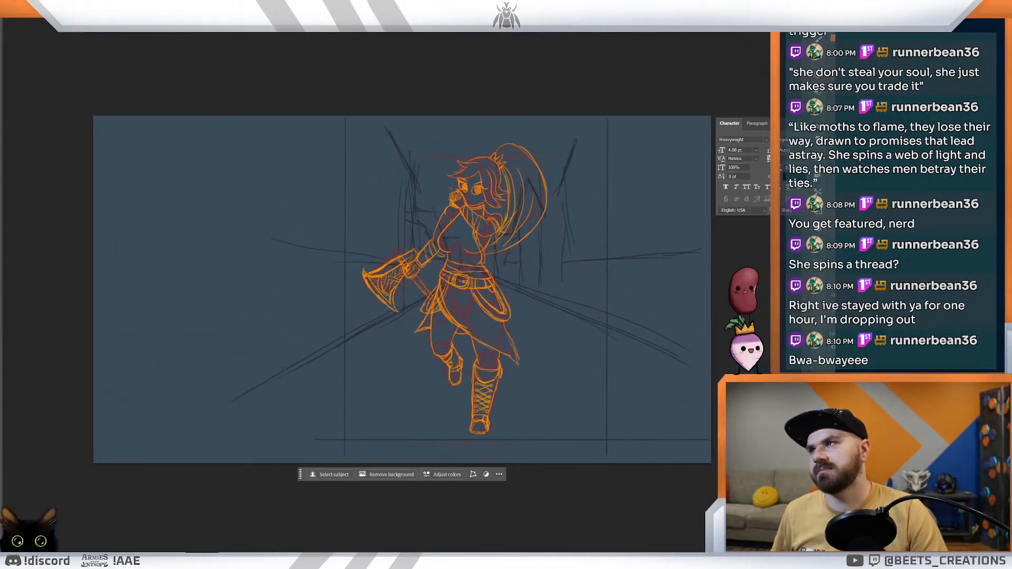
key("alt+Tab")
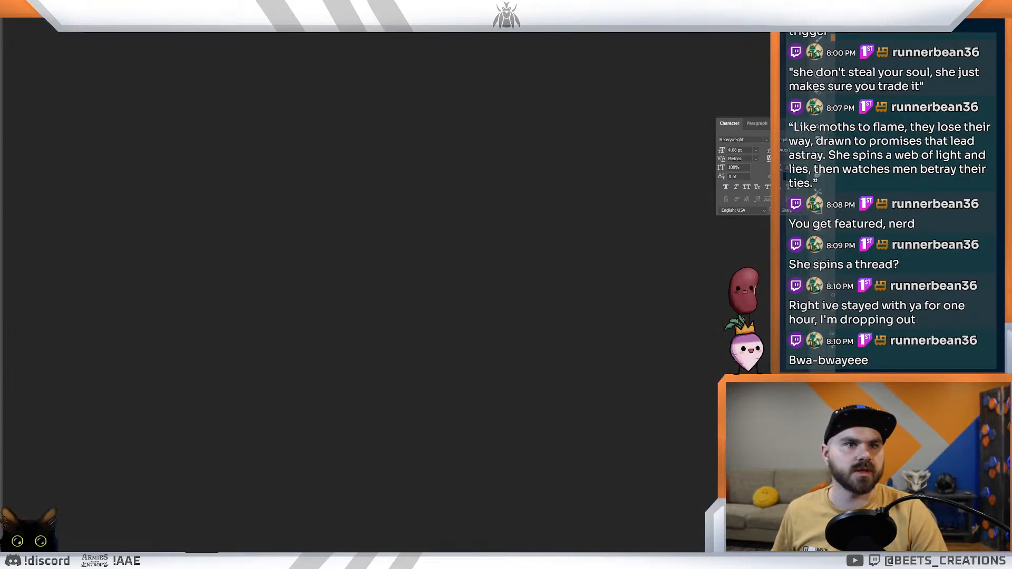